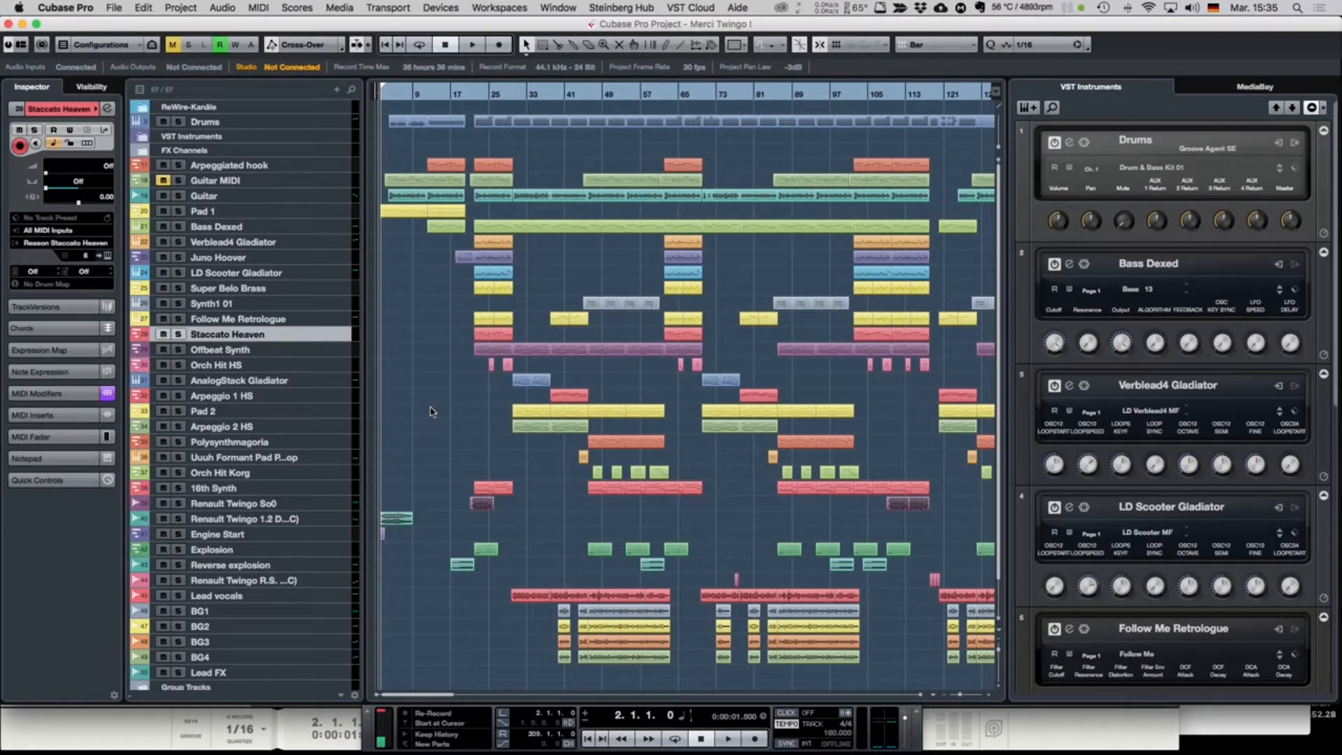
Step: Solo the Staccato Heaven track, listen to it from bar 22, and turn its solo off again
left_click(178, 334)
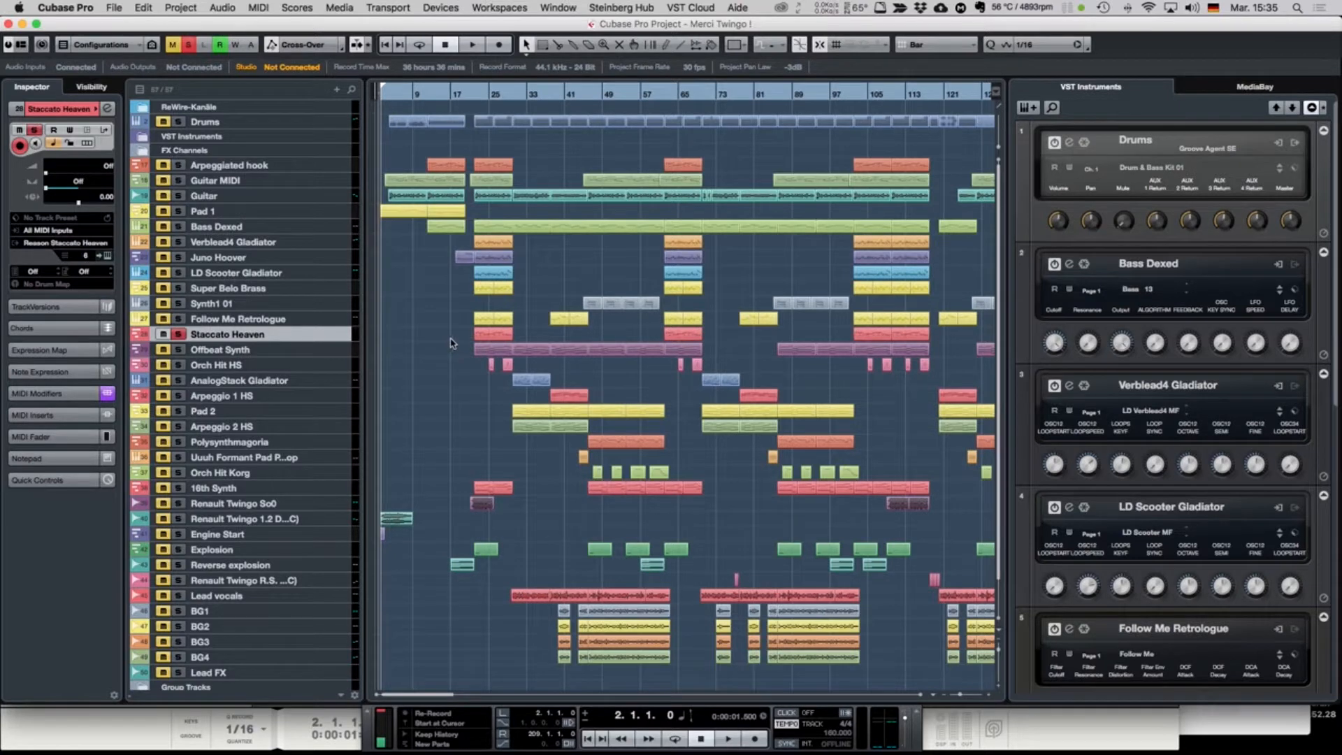
left_click(472, 99)
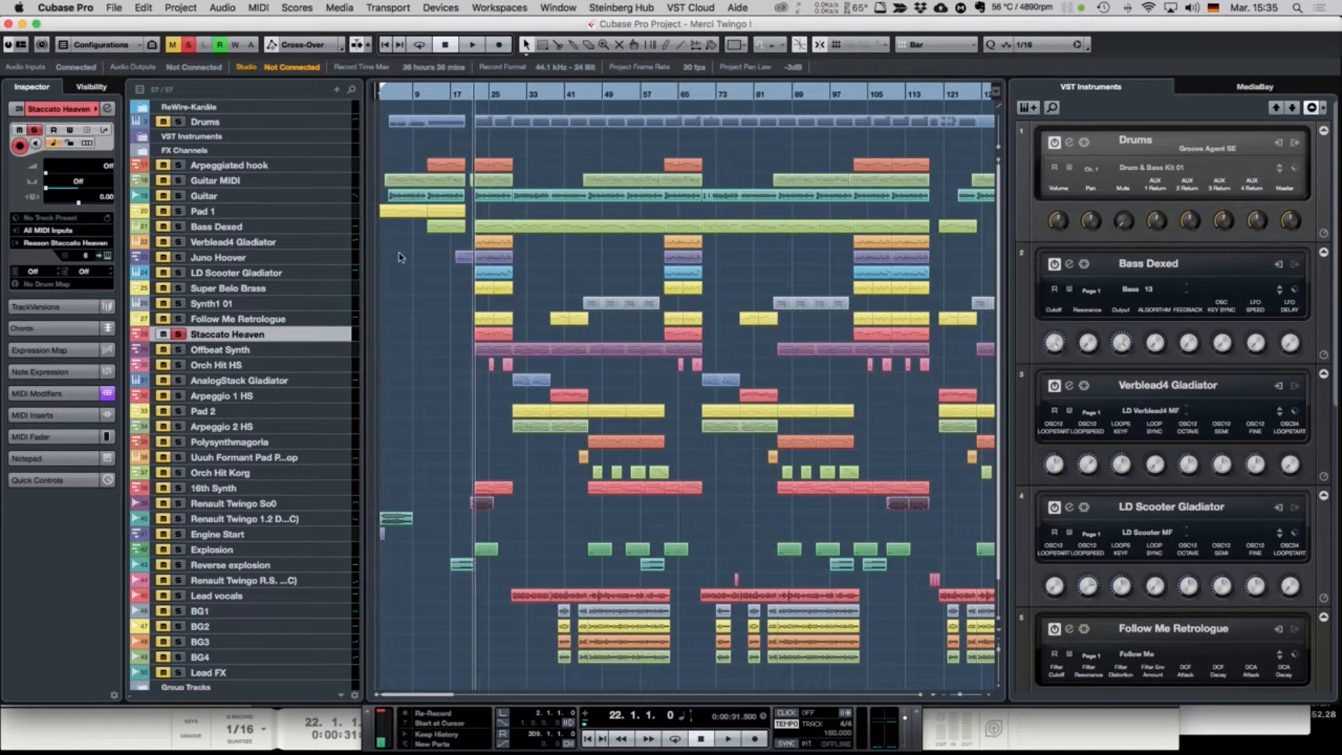
key("space")
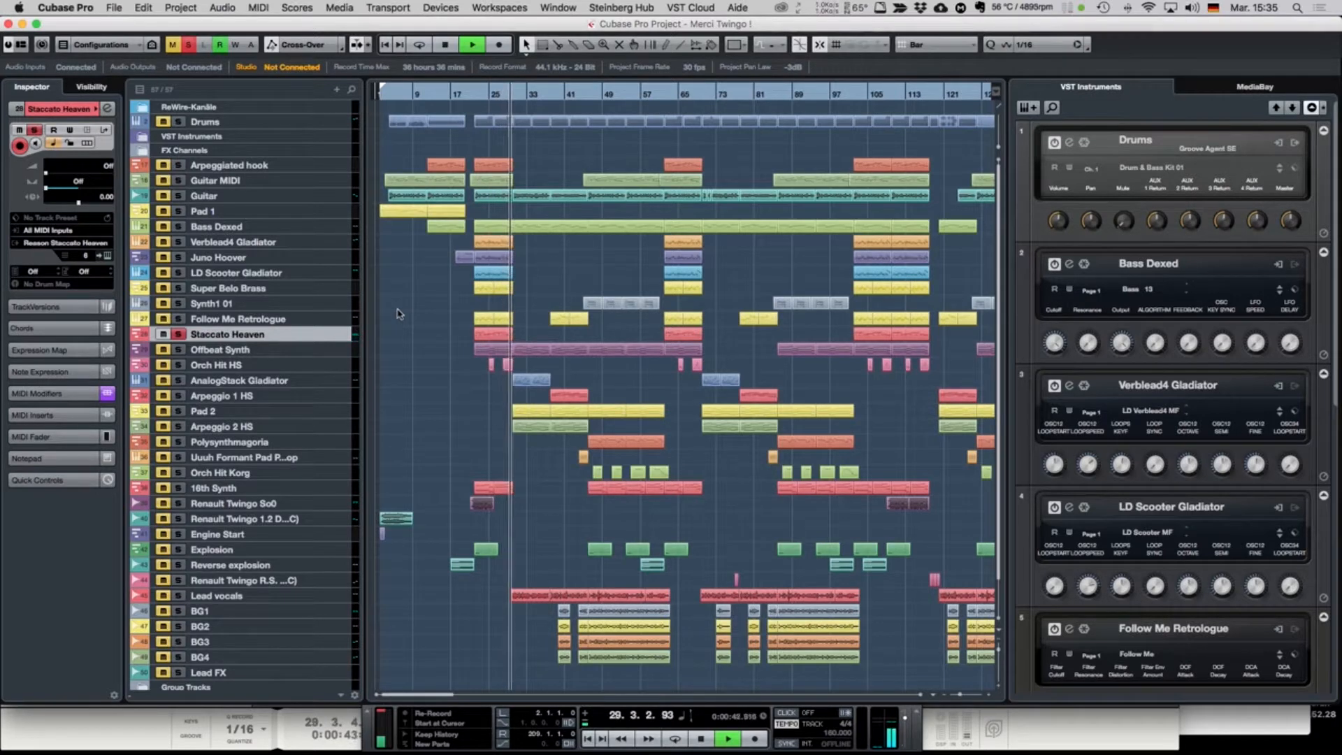
key("space")
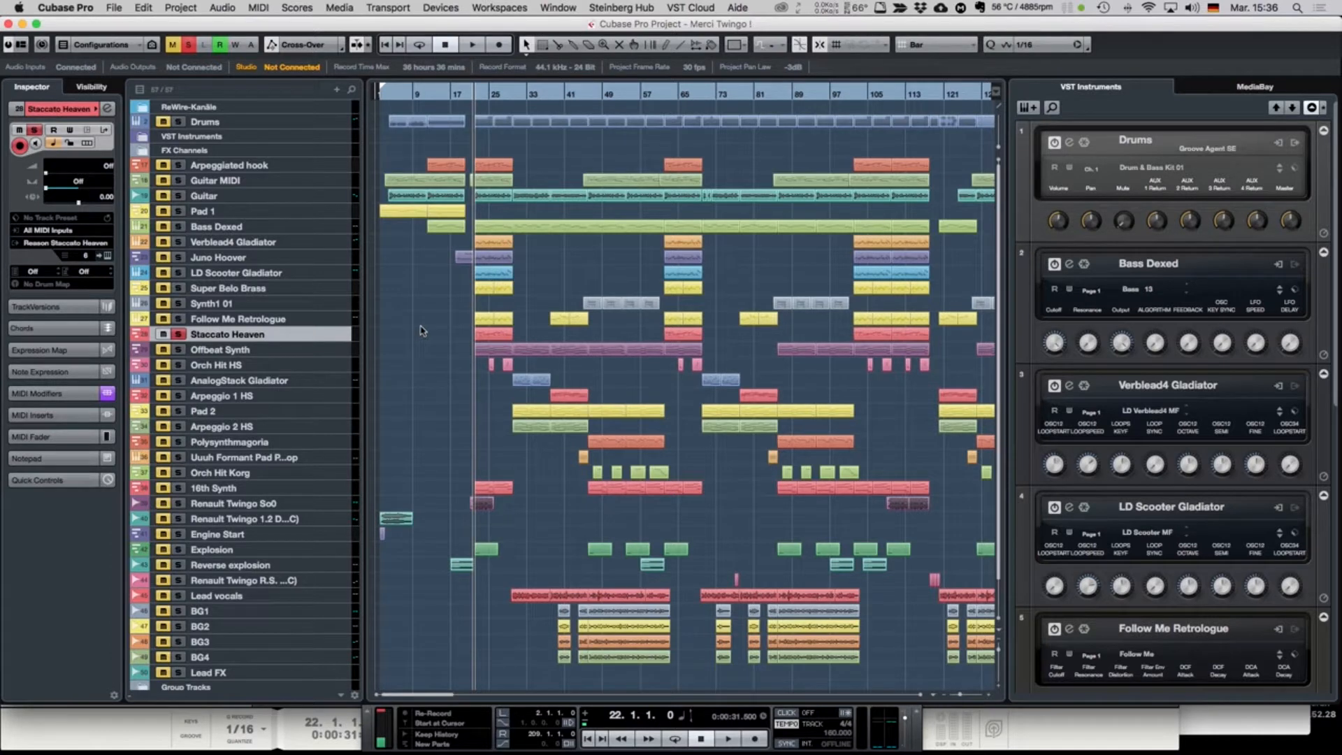
left_click(178, 334)
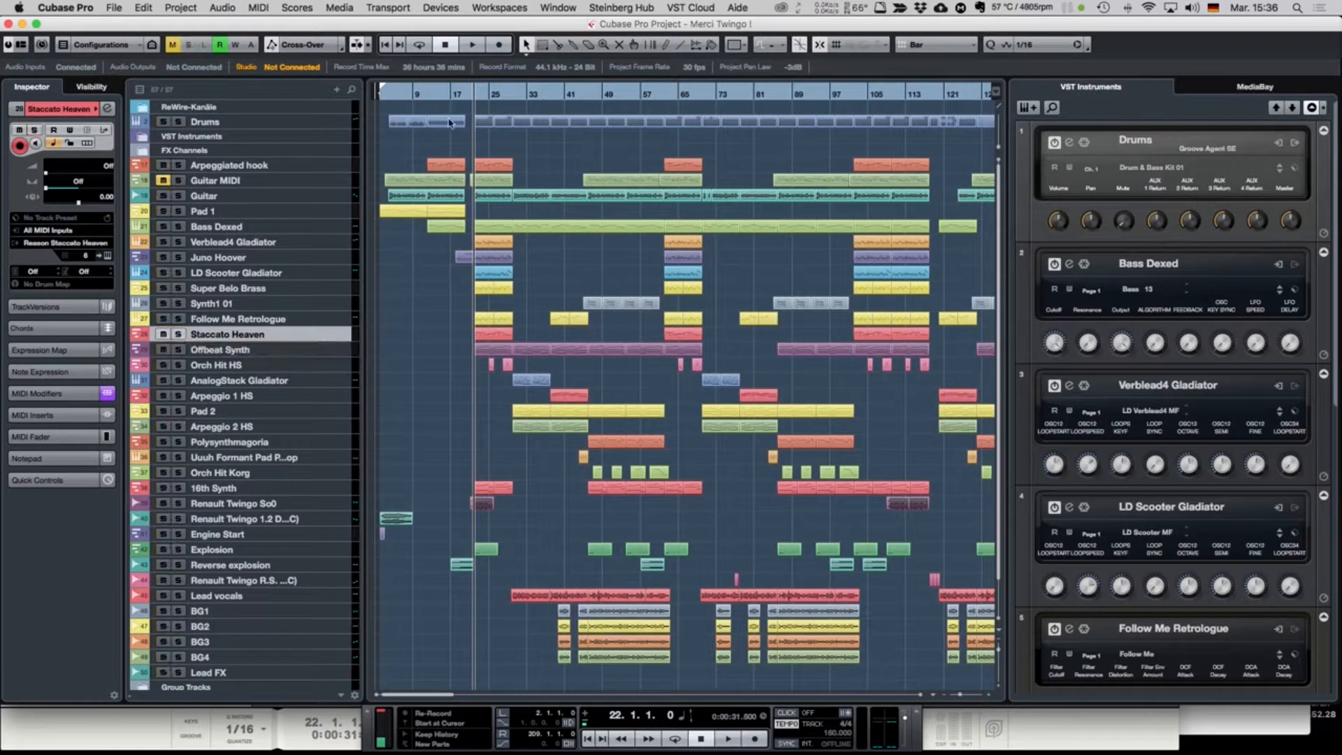
Step: Listen to the first Arpeggiated hook part from bar 12 in the Key Editor, then close the editor
left_click(430, 98)
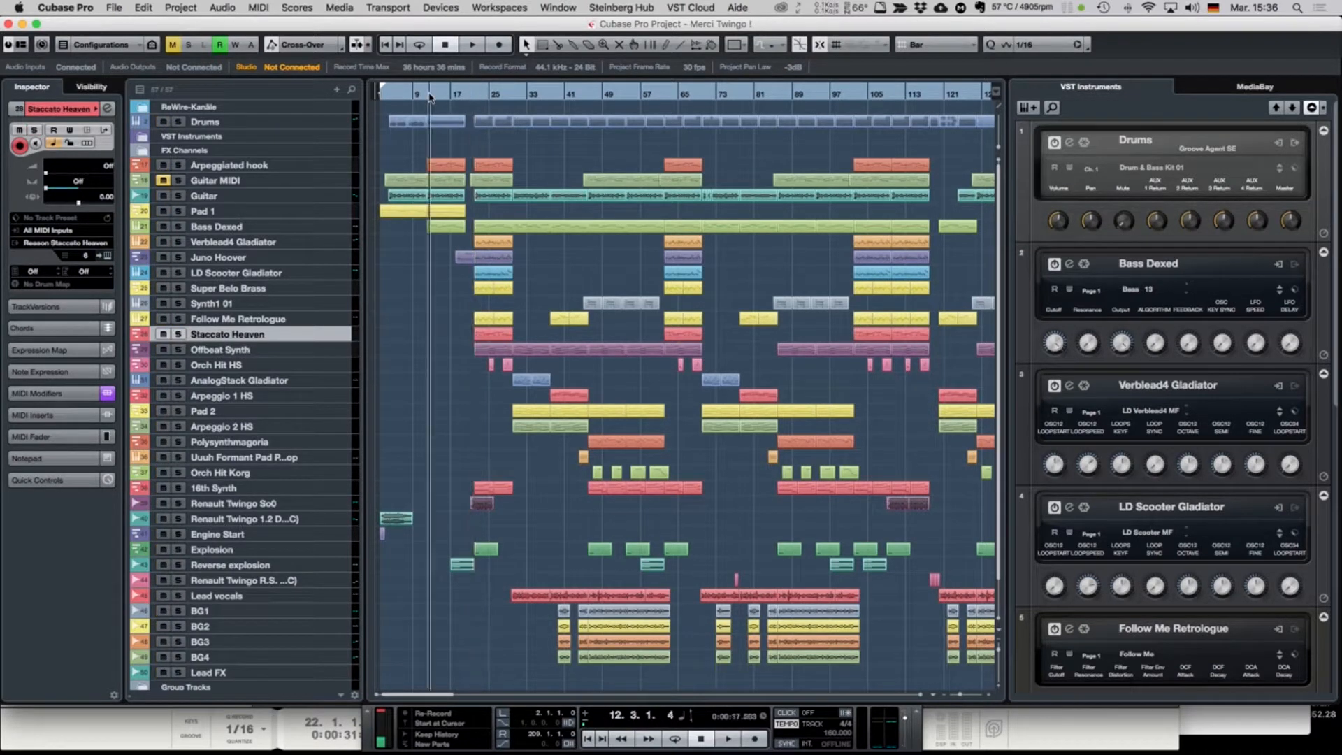
left_click(424, 102)
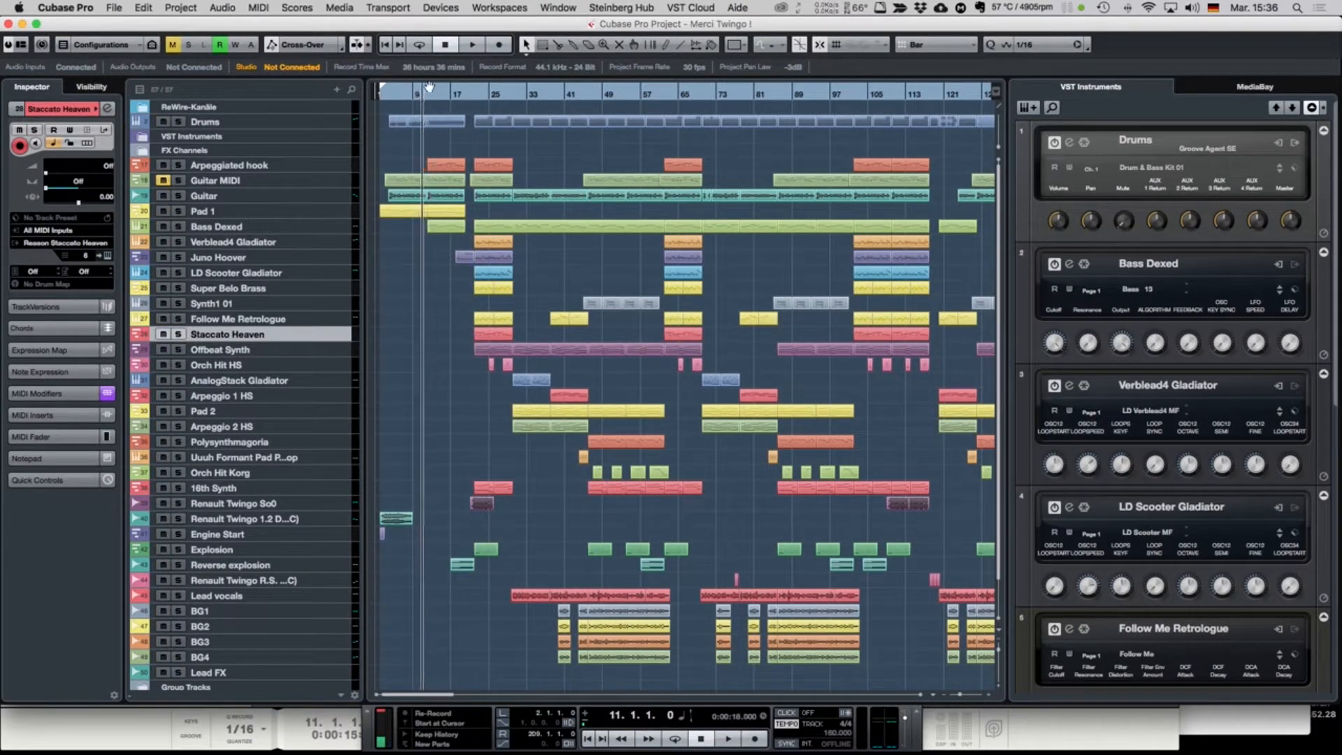
left_click(427, 98)
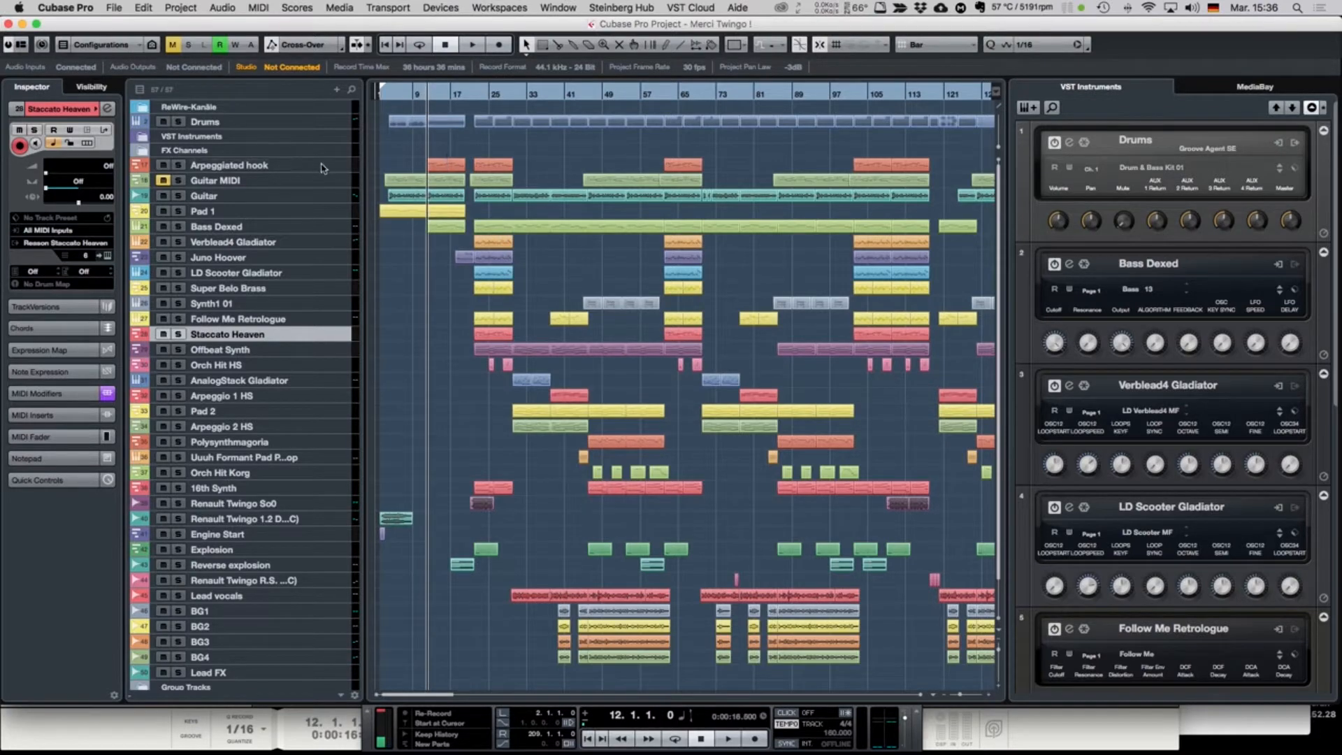
left_click(448, 165)
double_click(448, 168)
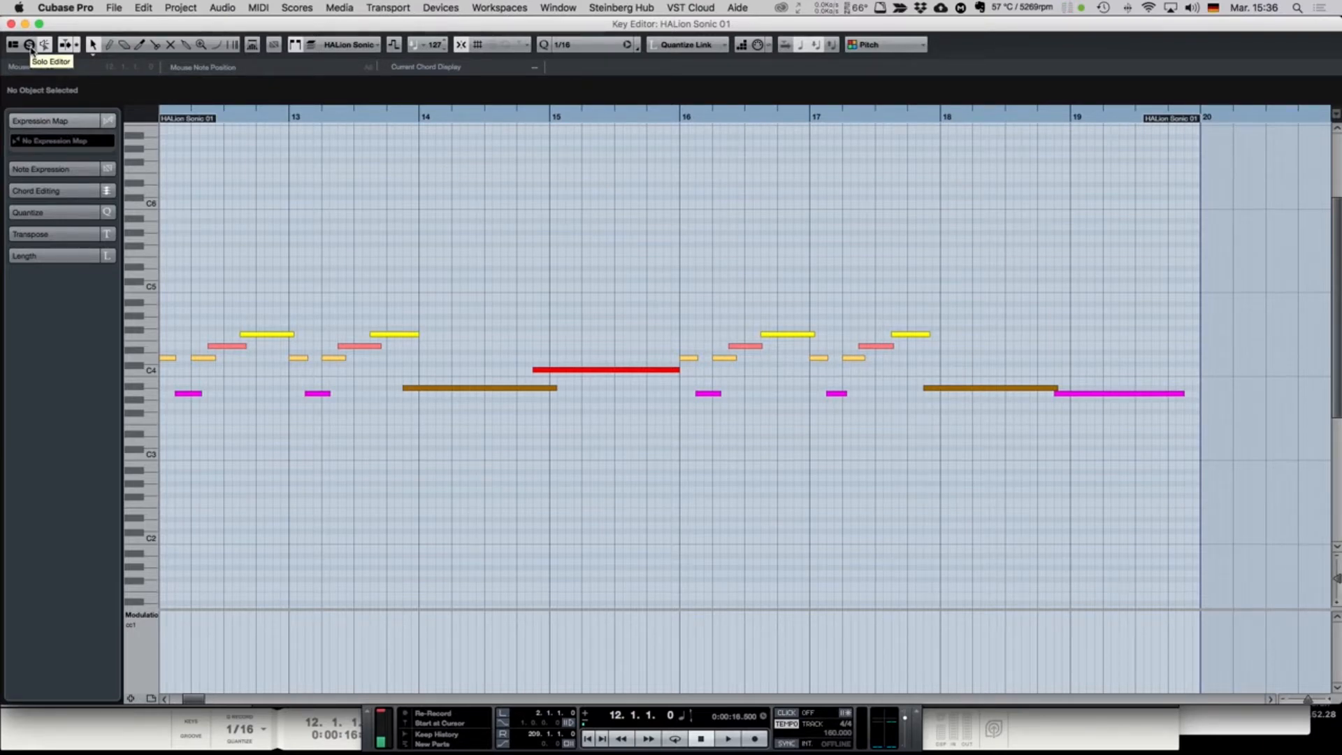
key("space")
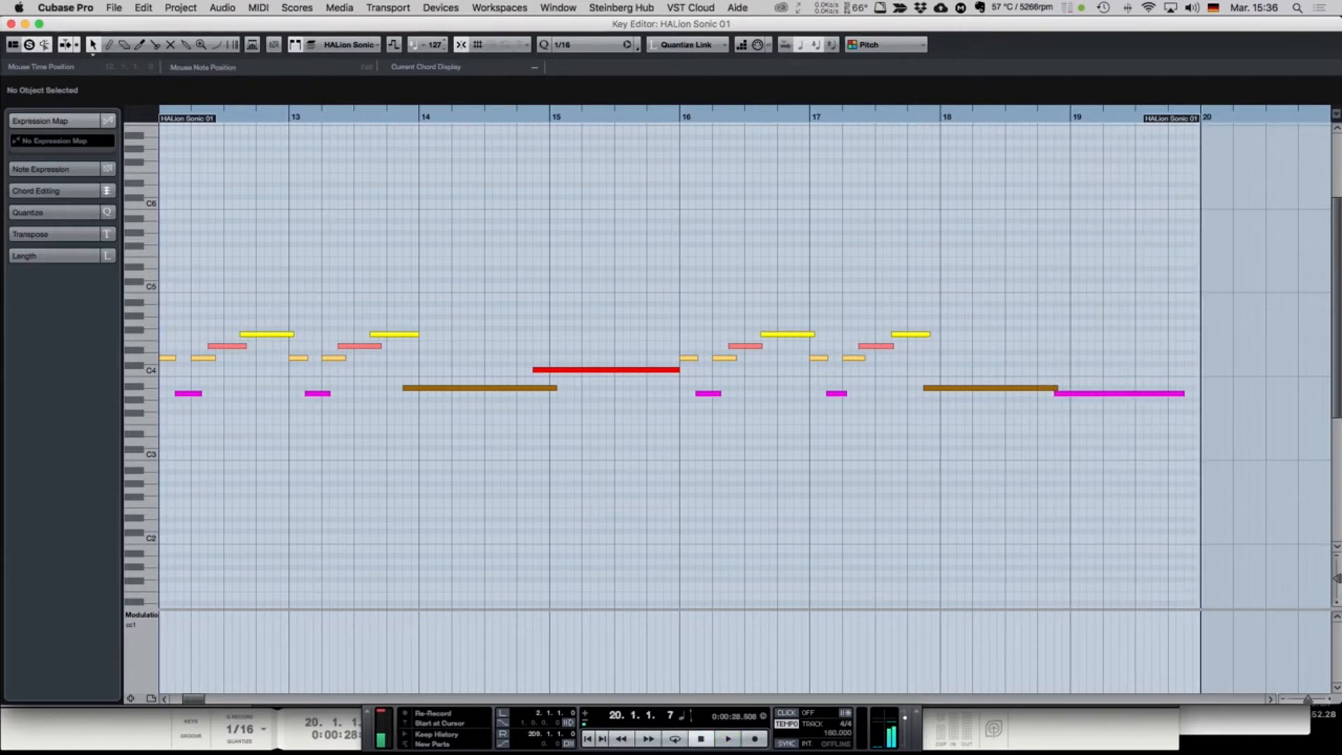
left_click(11, 24)
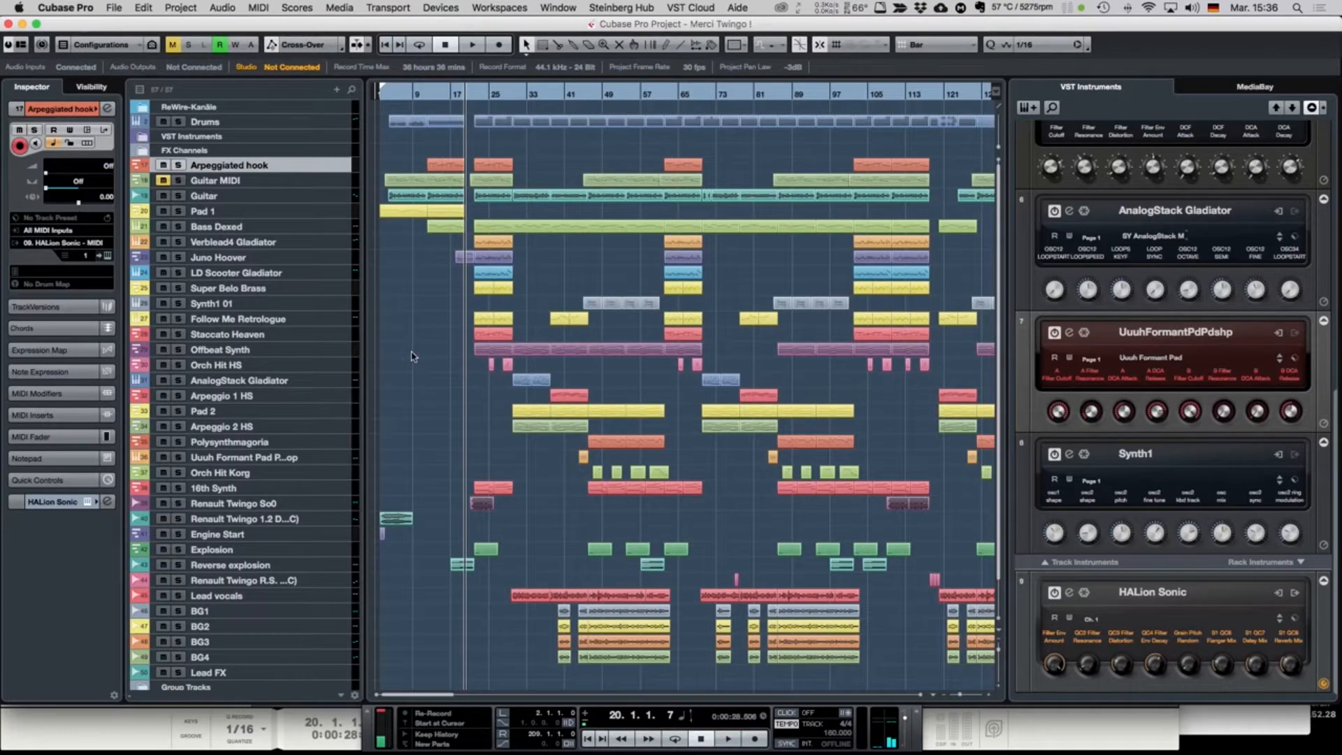
Step: Solo the Renault Twingo 1.2 track, listen to it from bar 2, and turn its solo off again
key("KP_0")
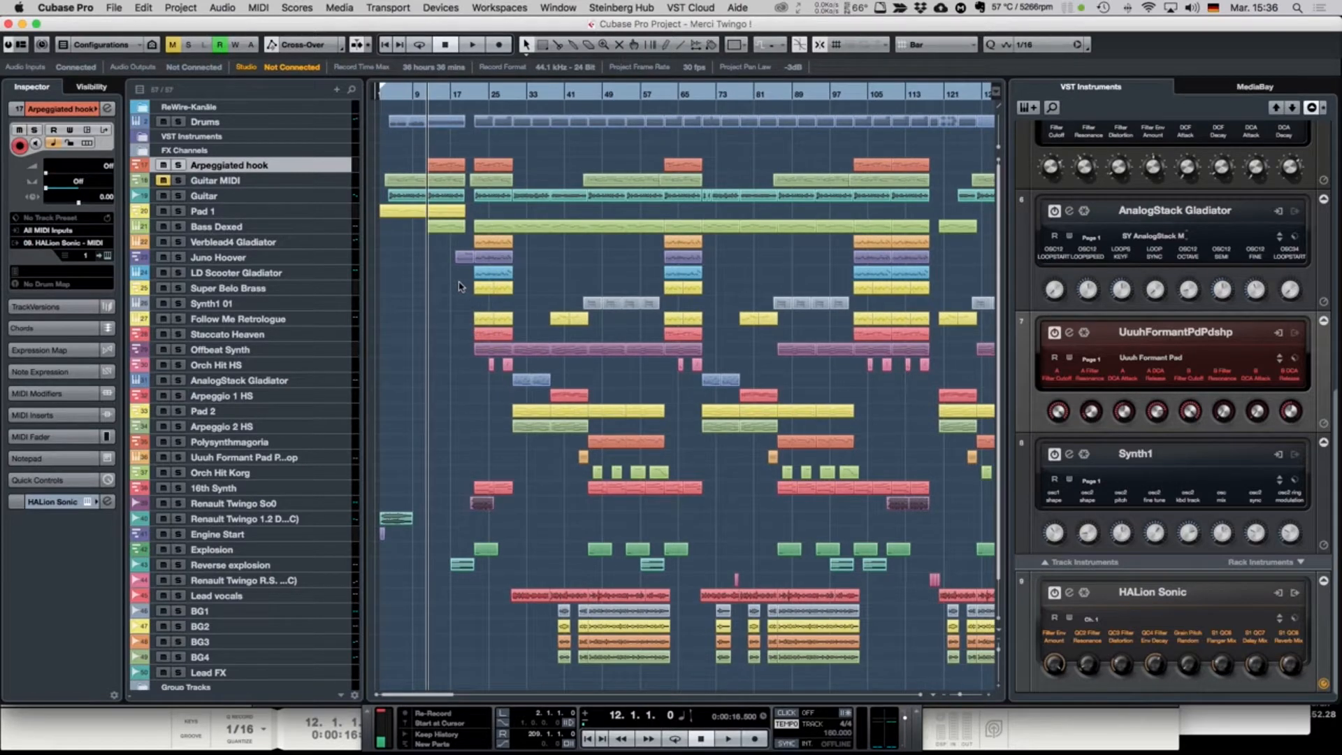
key("KP_1")
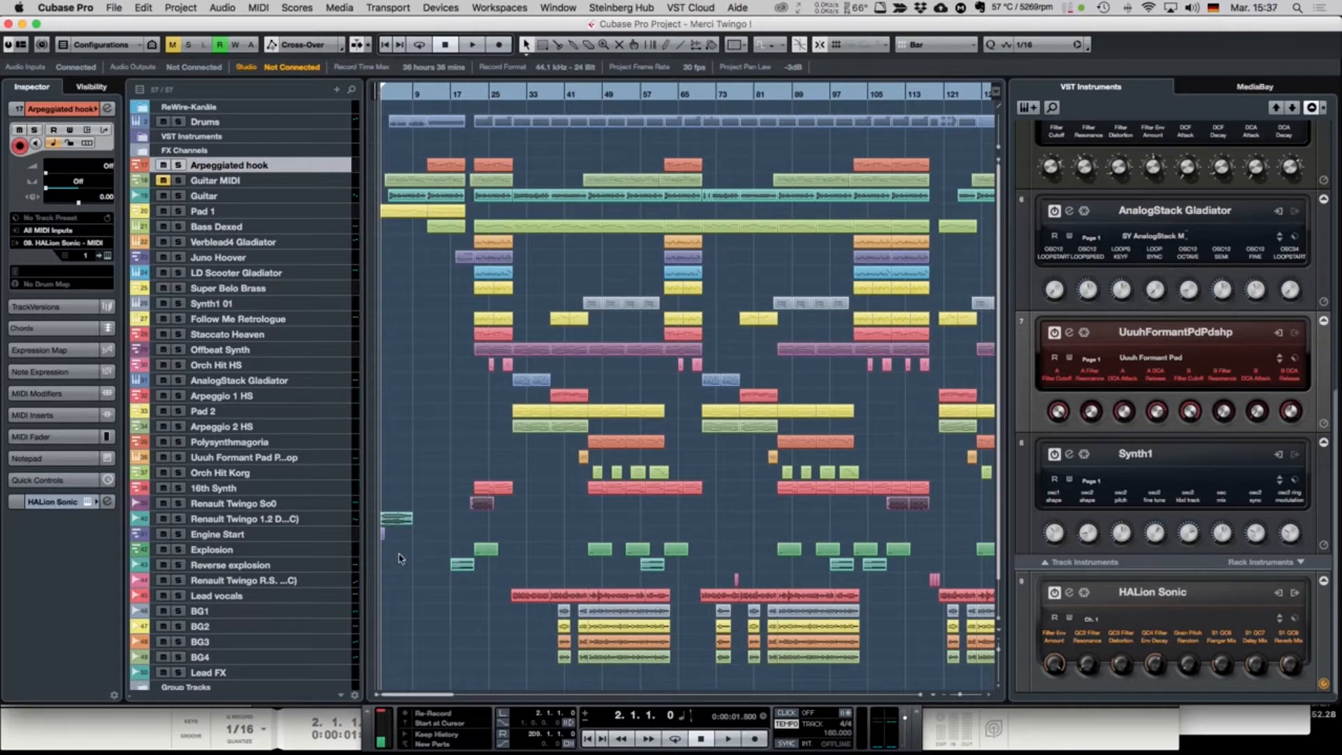
left_click(337, 521)
scroll(440, 584, "down", 3)
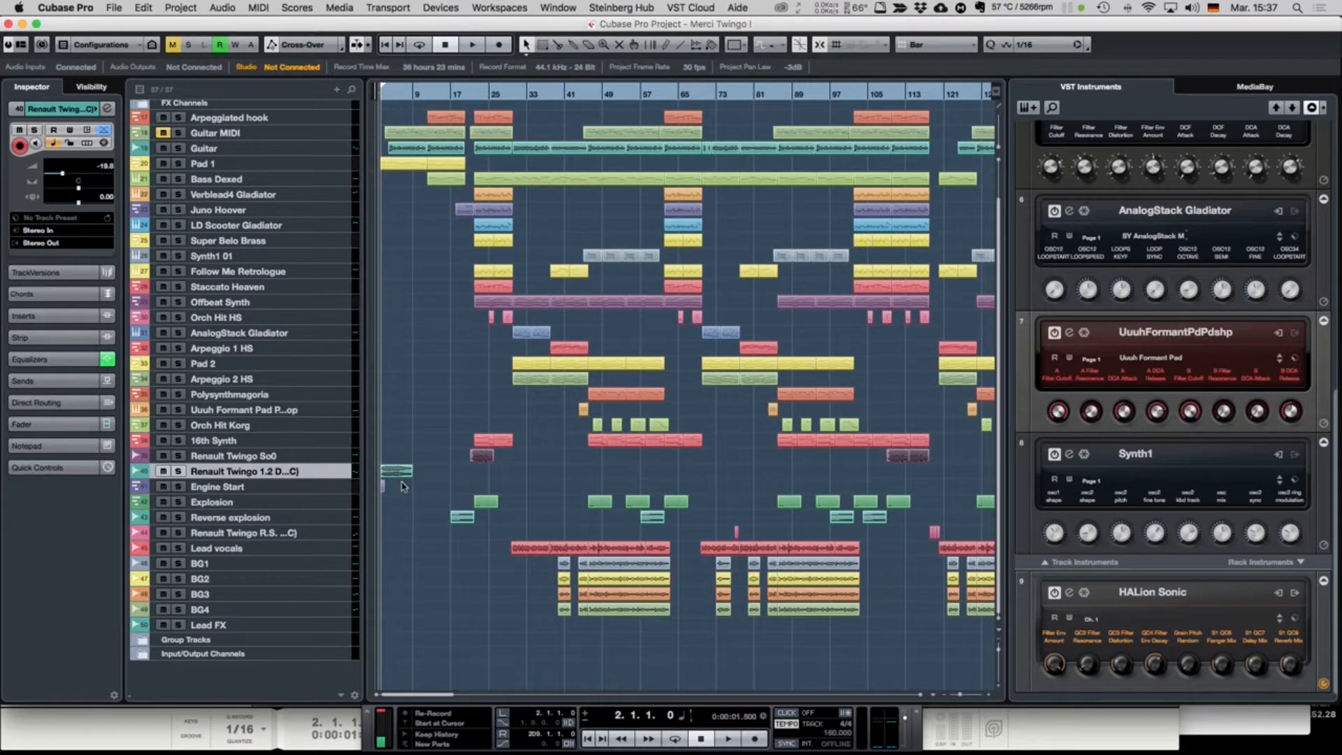
left_click(179, 472)
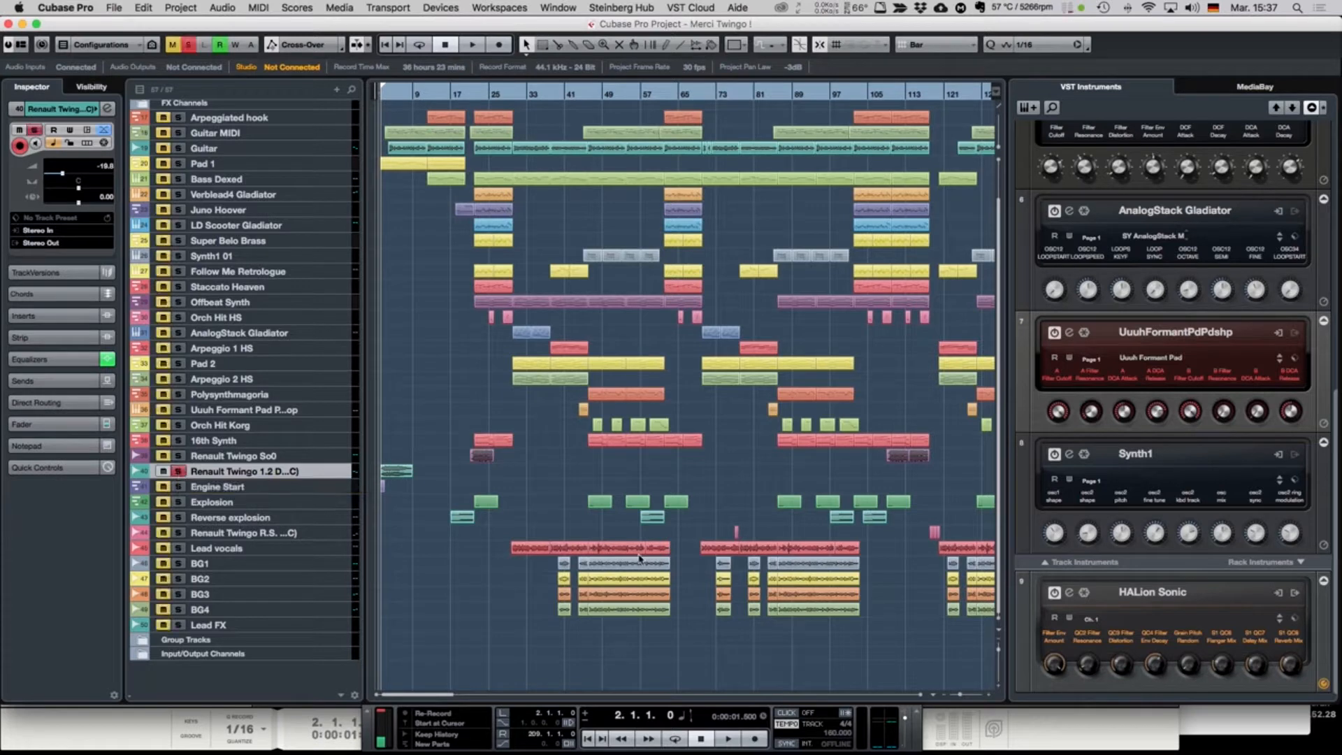
key("space")
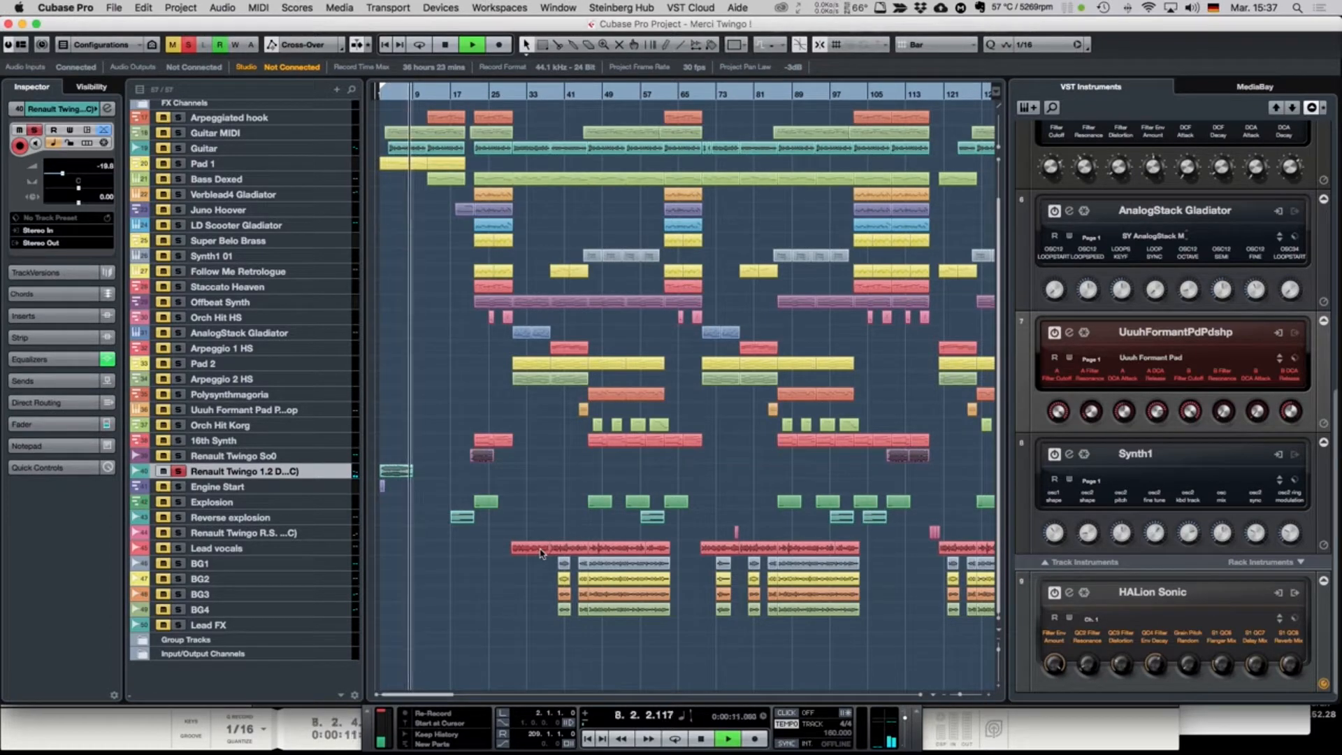
key("space")
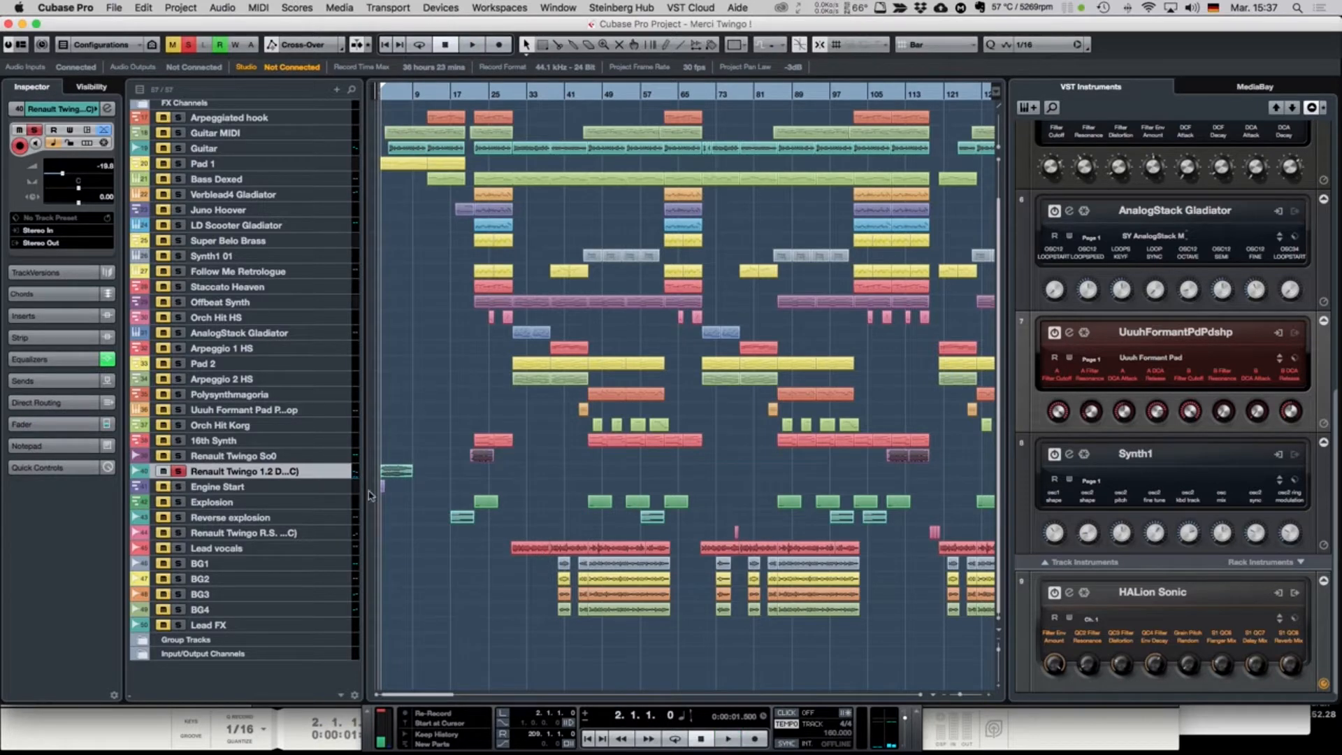
left_click(179, 473)
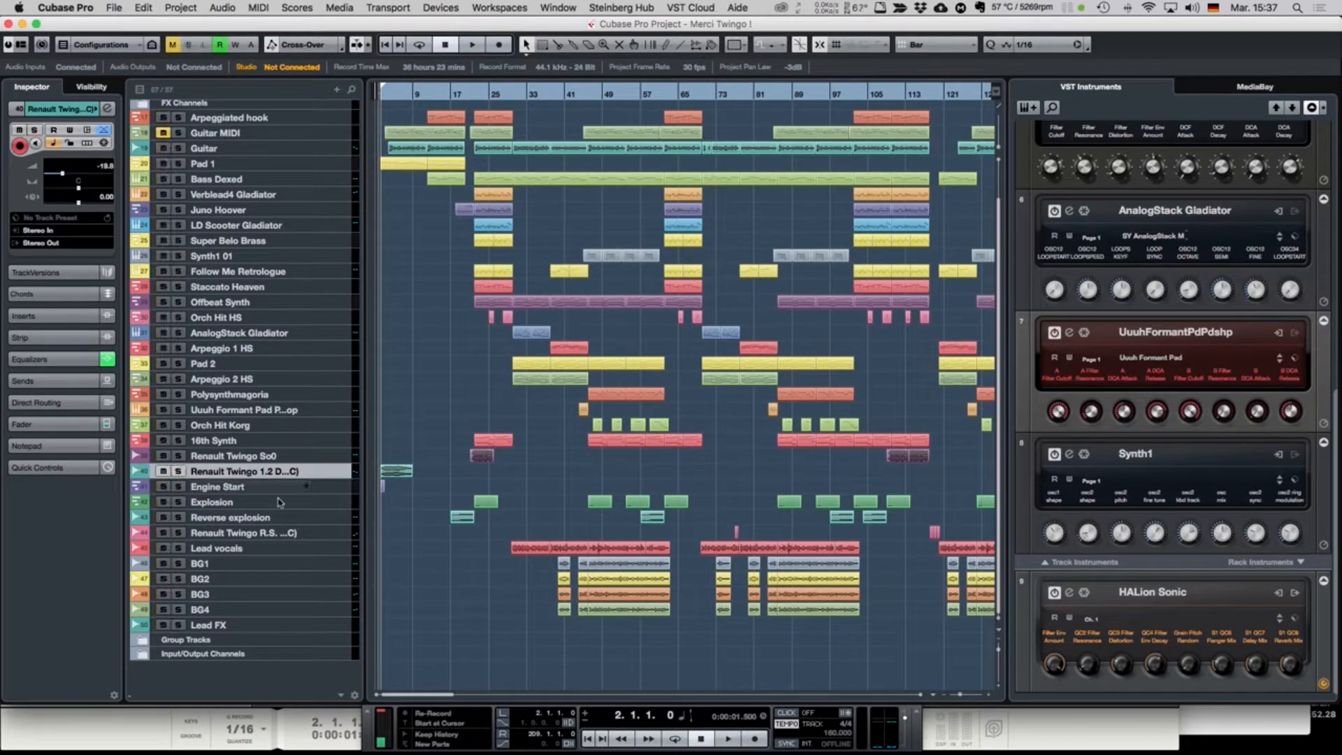
Step: Audition the Engine Start track alone from bar 2 and turn its solo off again
left_click(329, 489)
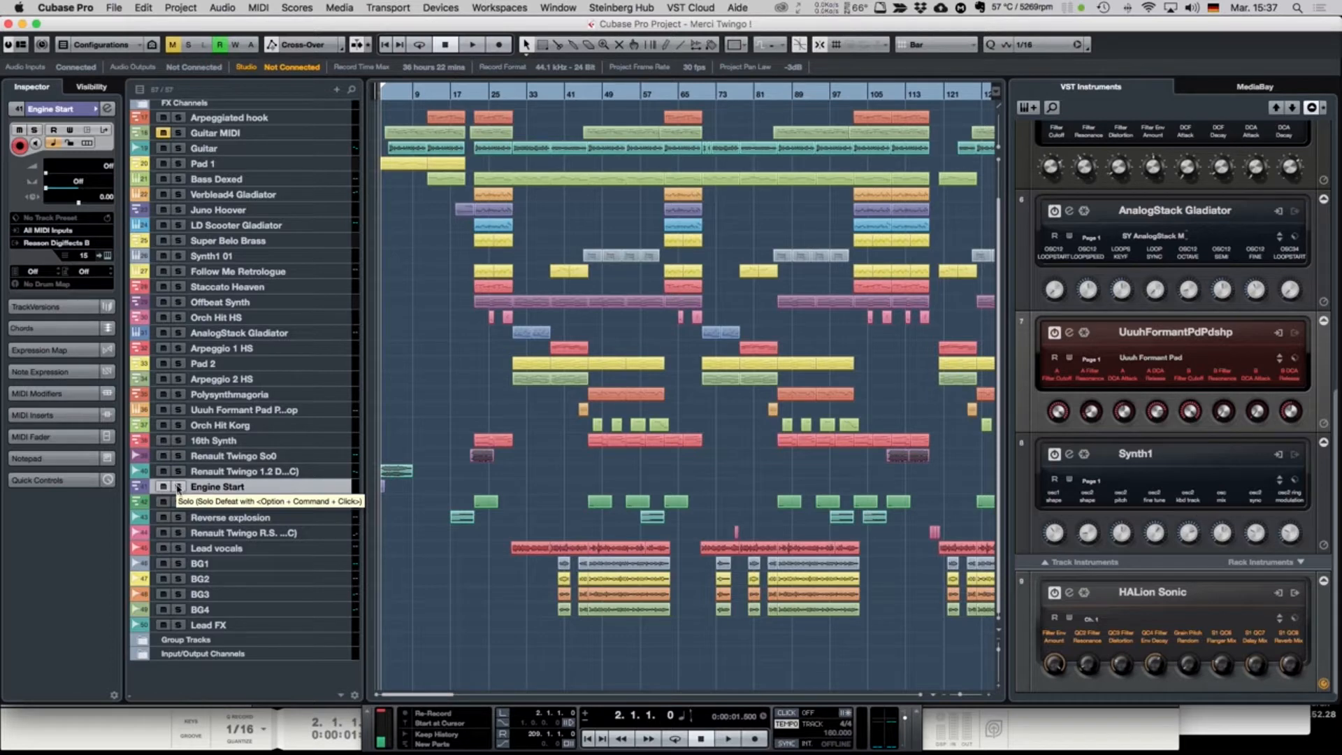
left_click(179, 487)
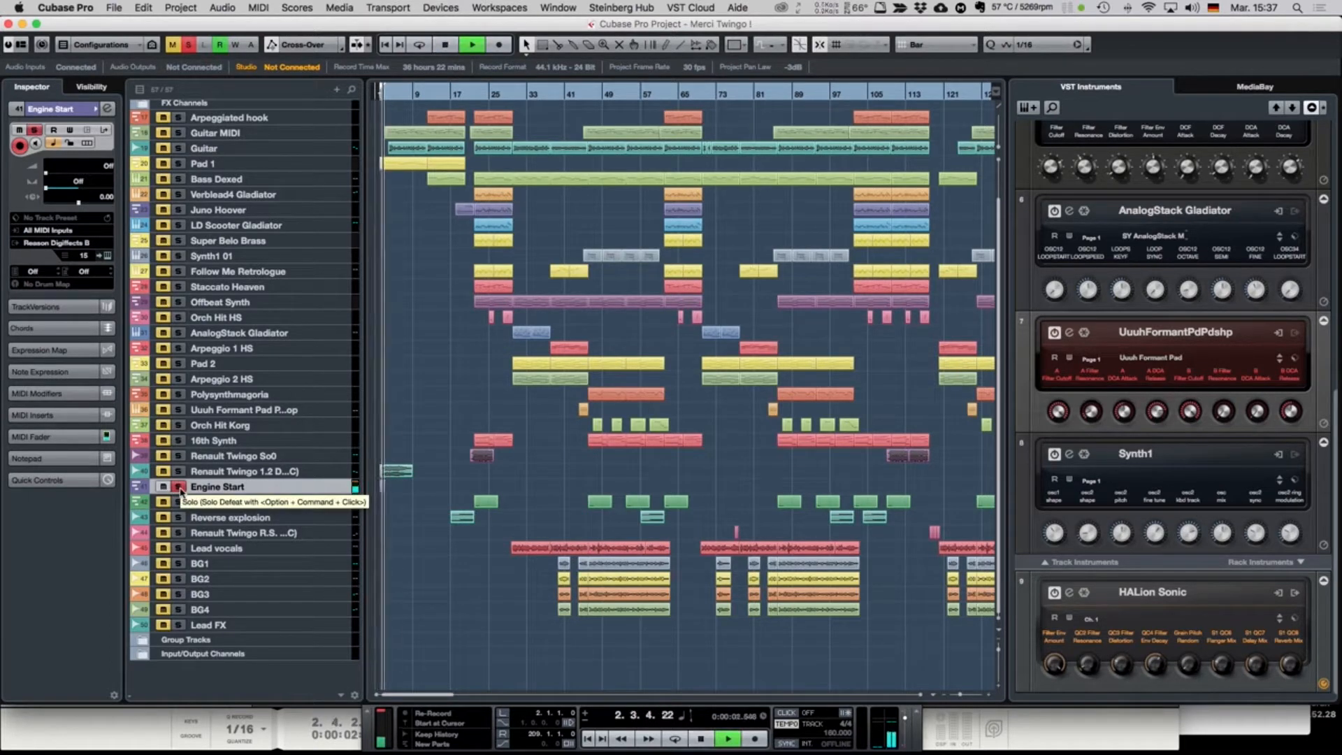
left_click(179, 487)
Step: Switch to Reason to examine the Digiffects B sampler near the end of the rack, then return to Cubase
key("super+Tab")
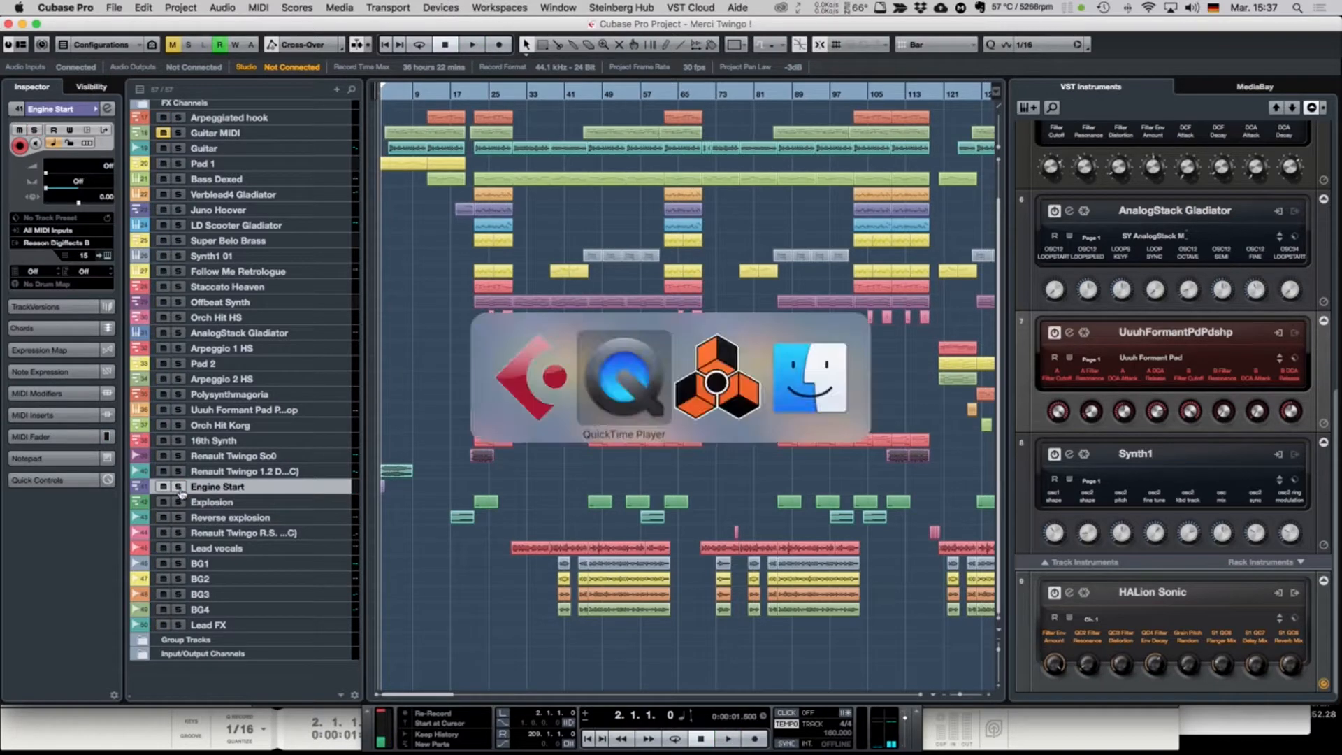
key("super+Tab")
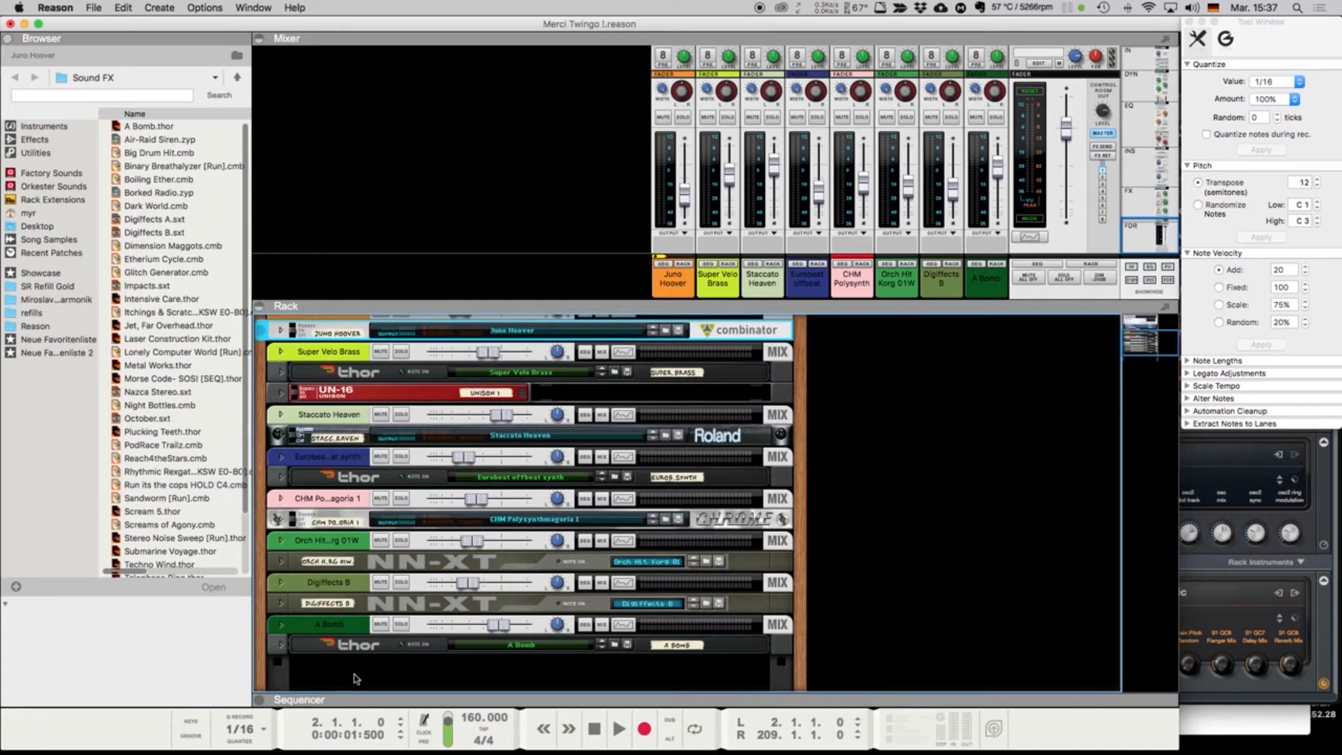
scroll(286, 607, "down", 3)
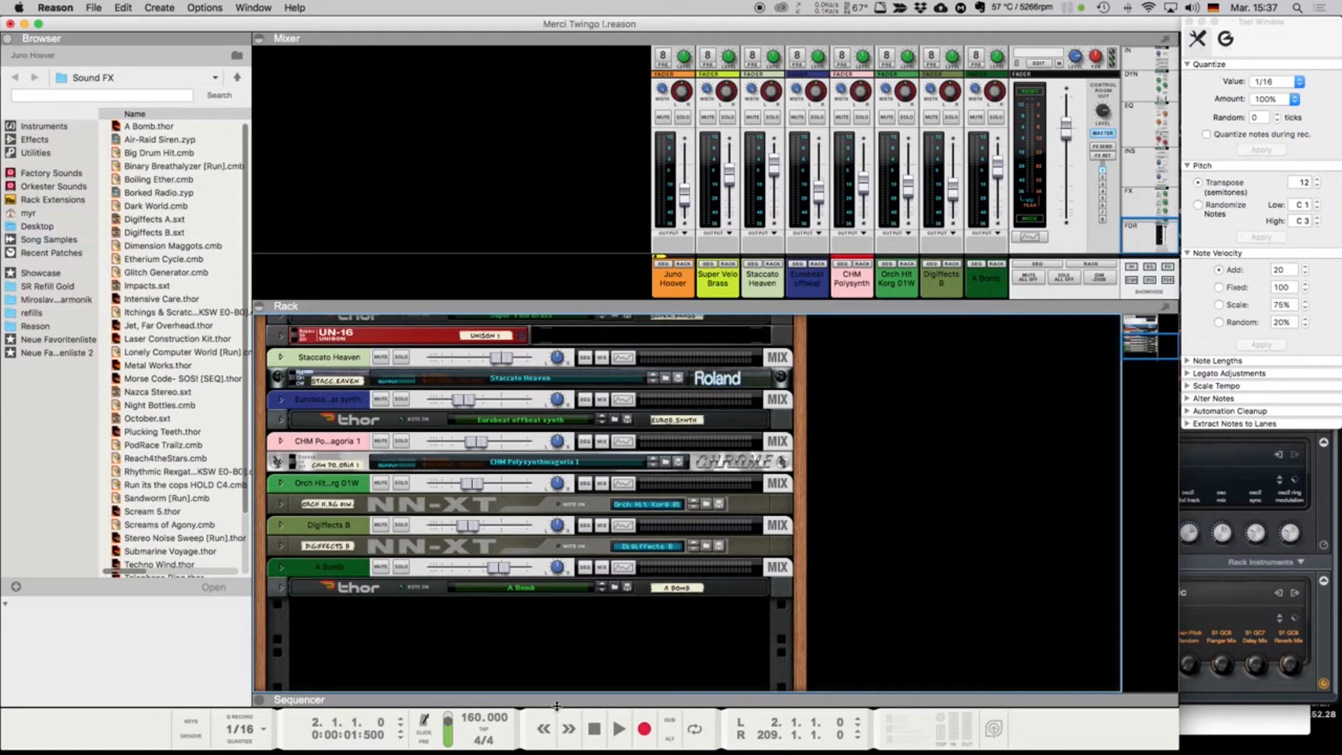
key("super+Tab")
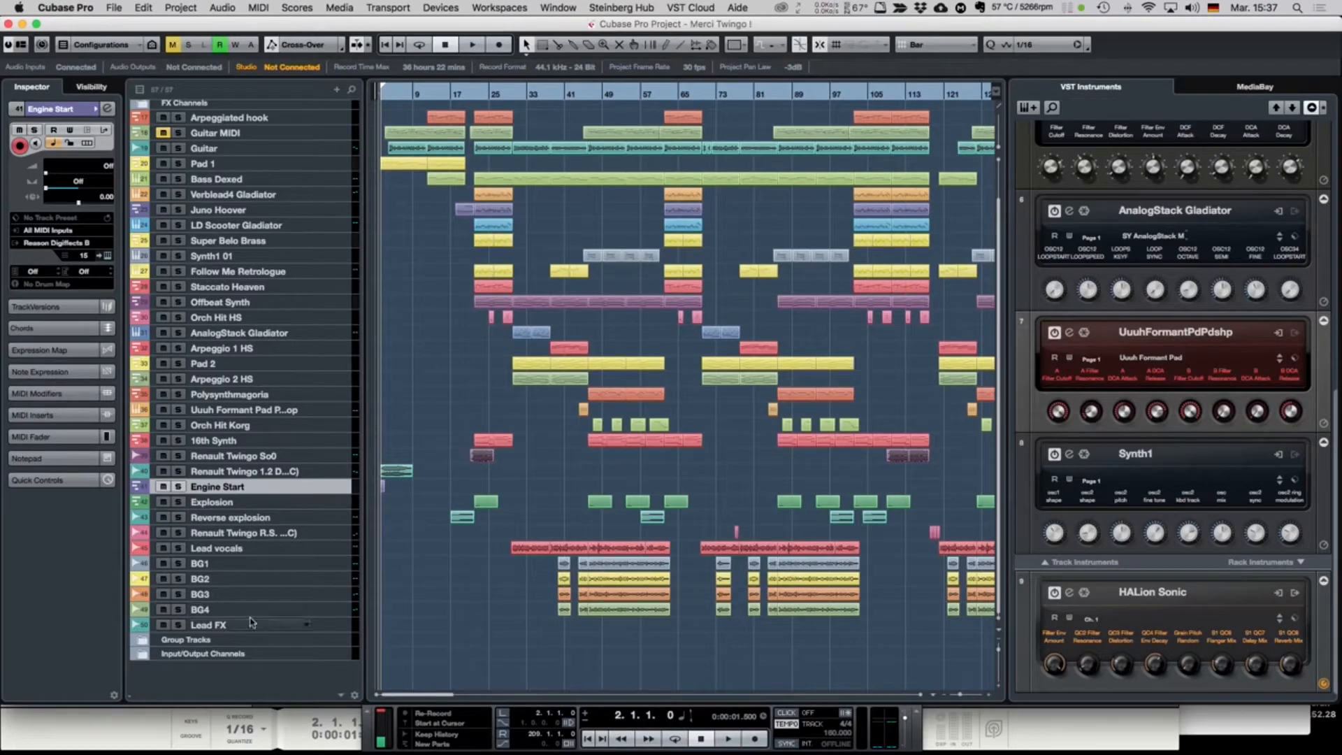
Step: Solo Engine Start and Renault Twingo 1.2 together, listen to both from bar 2, and turn both solos off
left_click(177, 487)
left_click(179, 472)
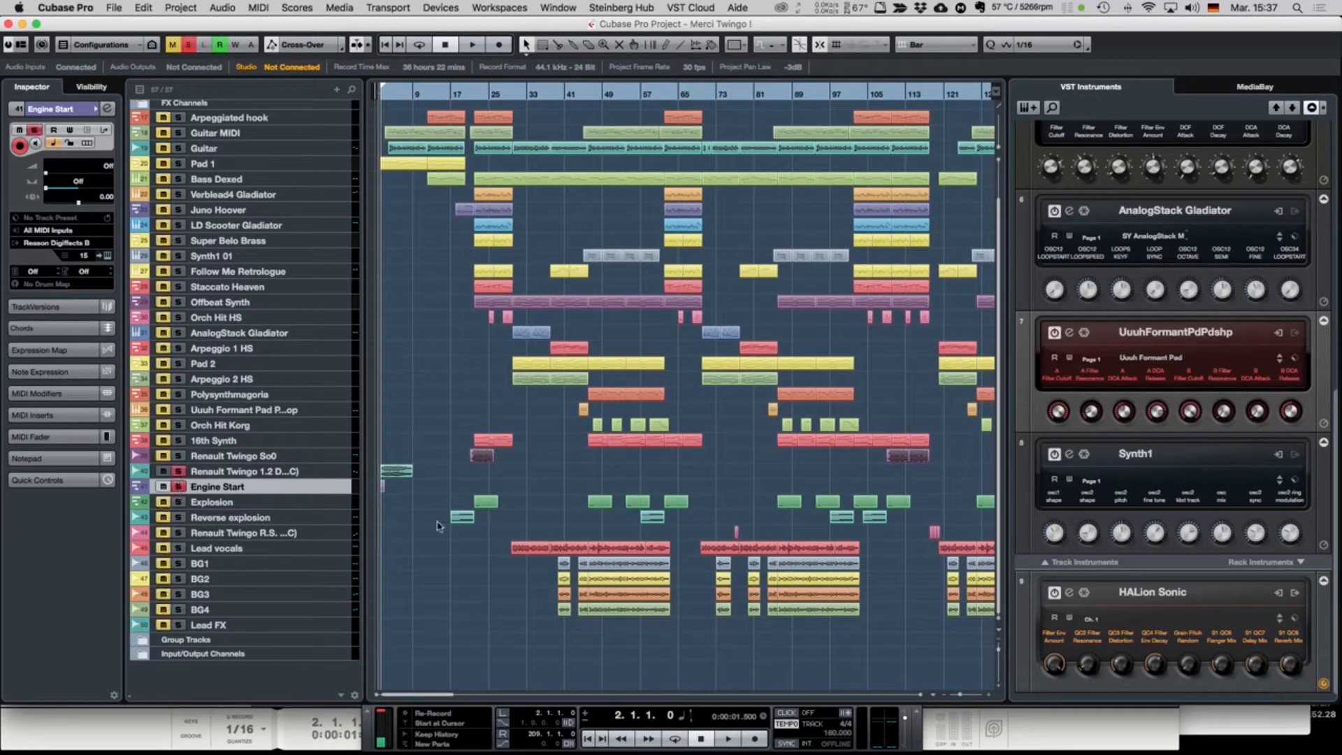
key("space")
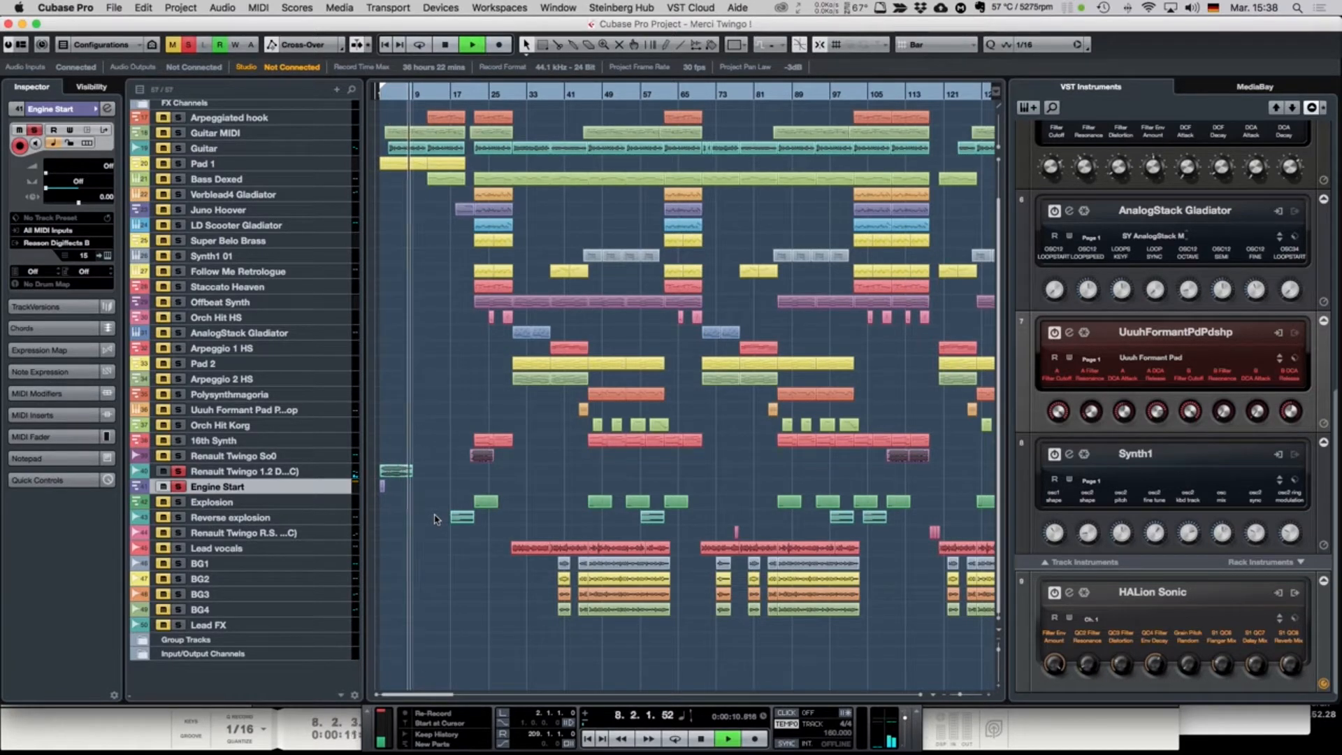
key("space")
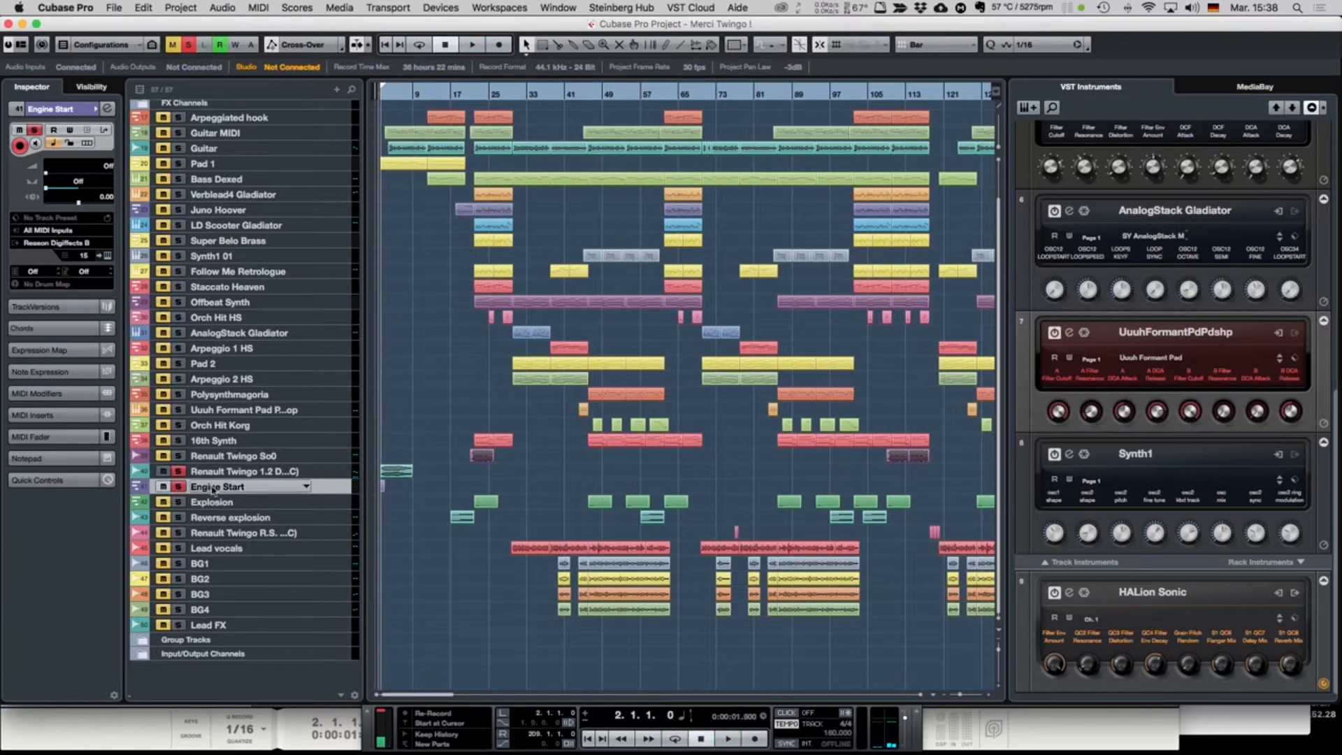
left_click(178, 486)
left_click(178, 471)
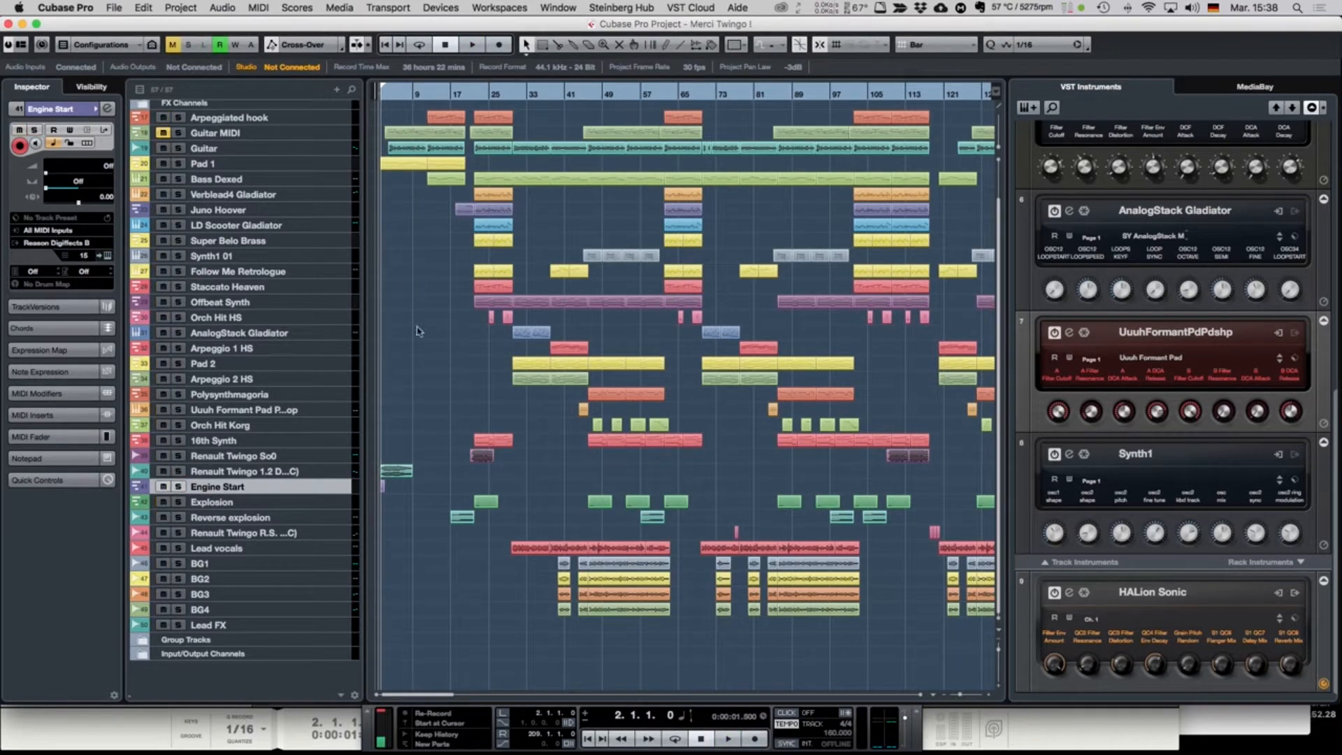
Step: Solo the Pad 1 track and open its first MIDI part in the Key Editor
scroll(434, 272, "up", 3)
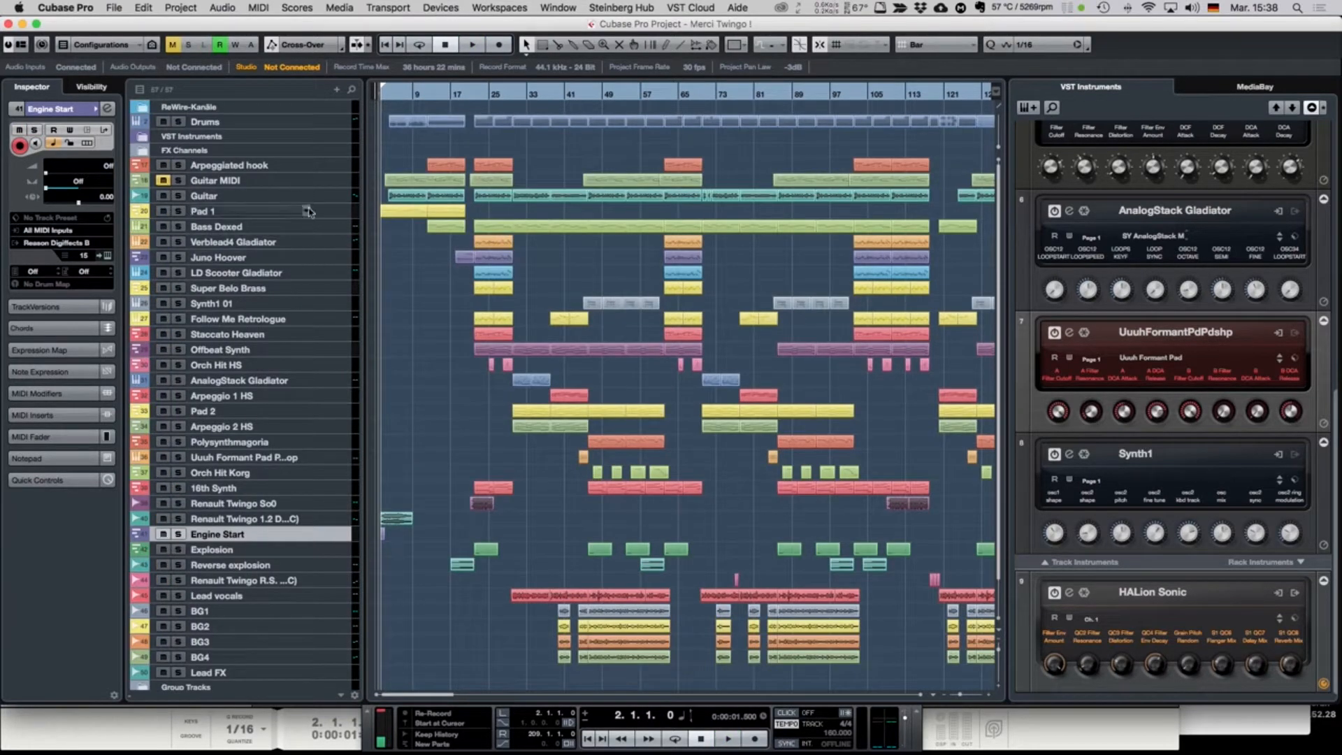
left_click(179, 211)
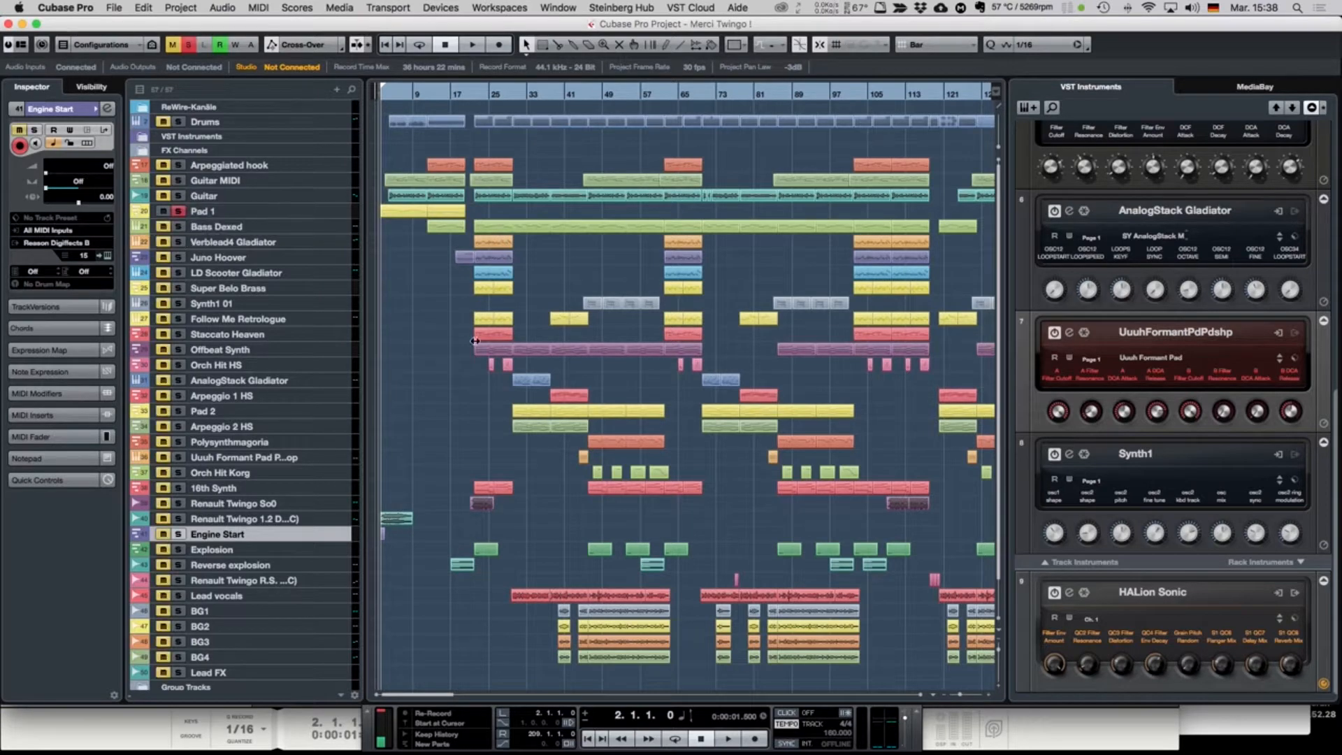
left_click(342, 213)
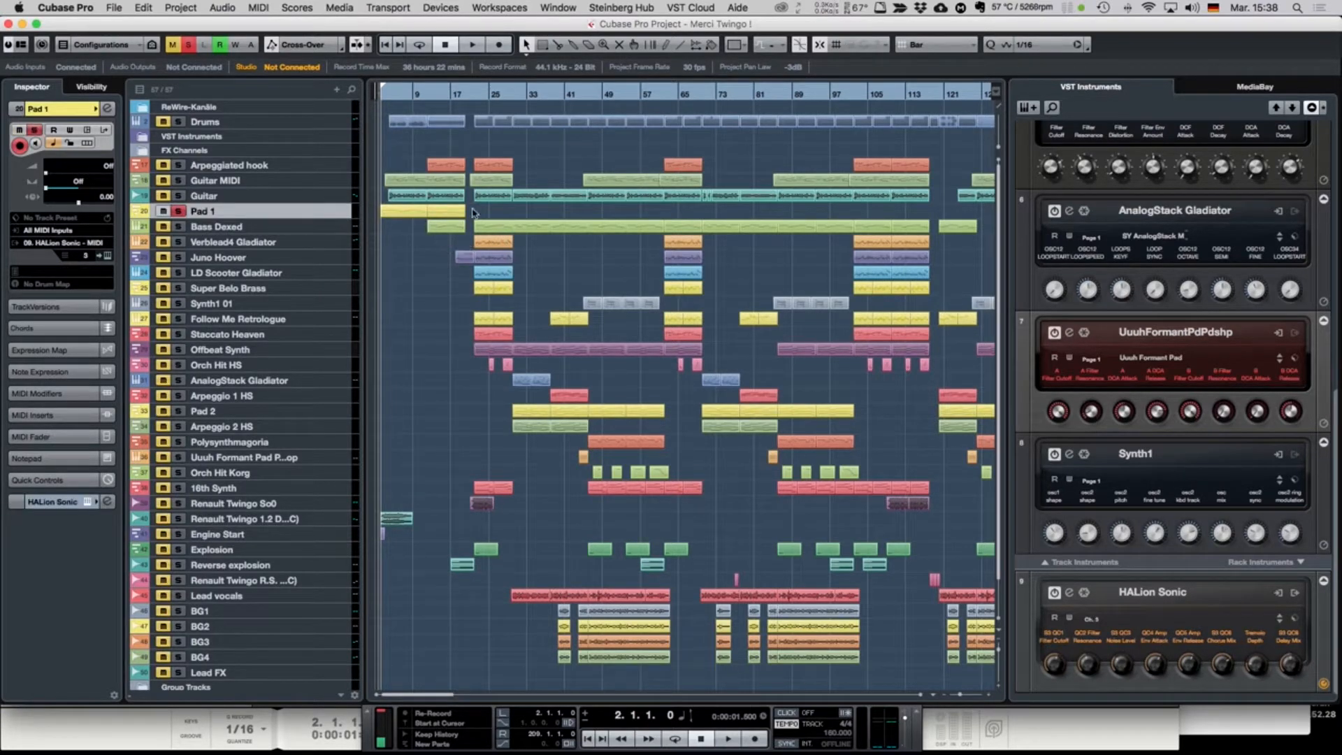
double_click(407, 212)
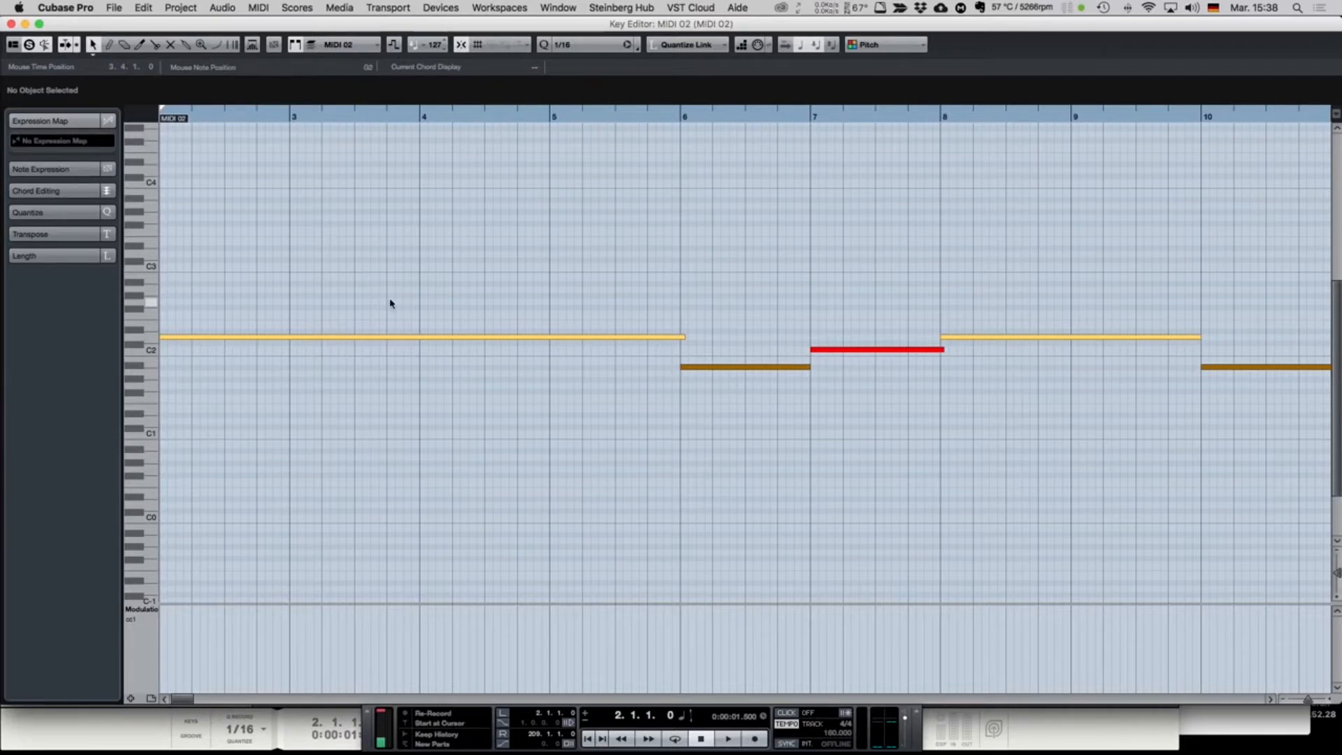
Step: Play the Pad 1 part from bar 2 while following its notes in the Key Editor, and turn the track's solo off
key("space")
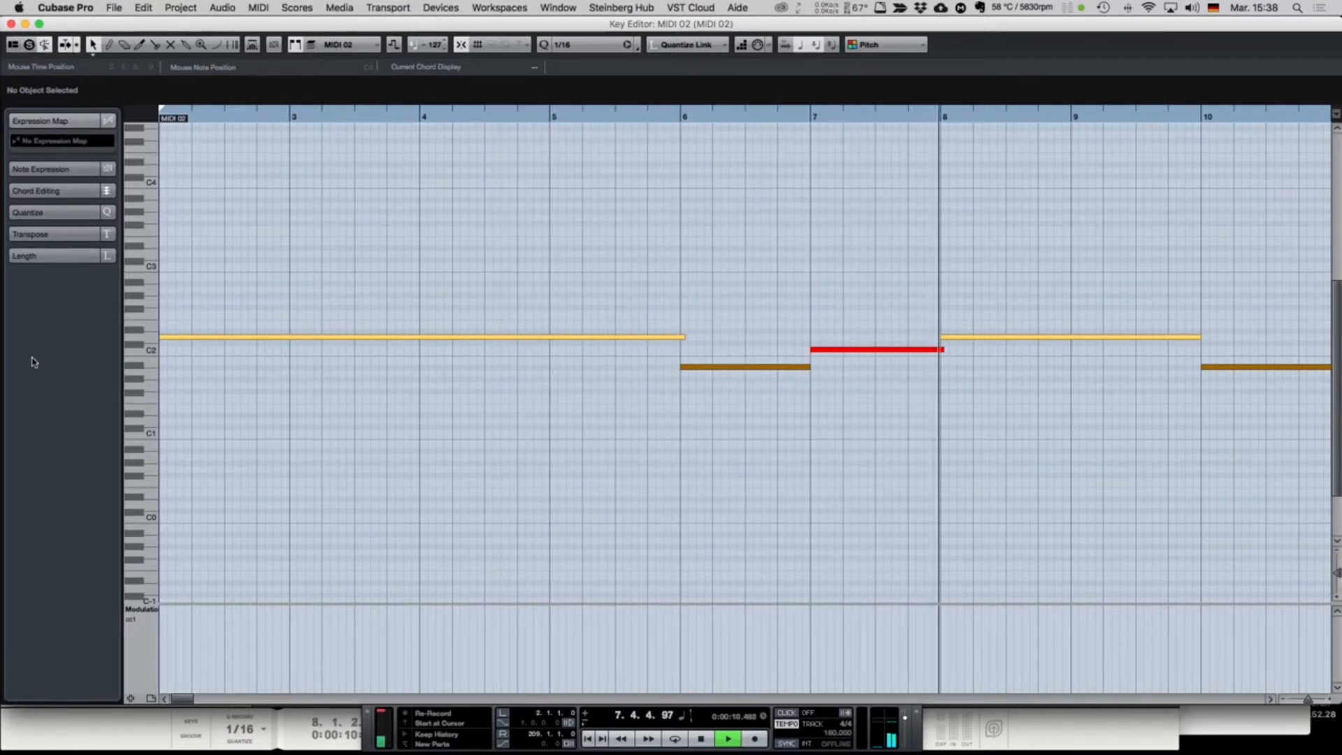
scroll(298, 399, "right", 5)
scroll(299, 399, "right", 3)
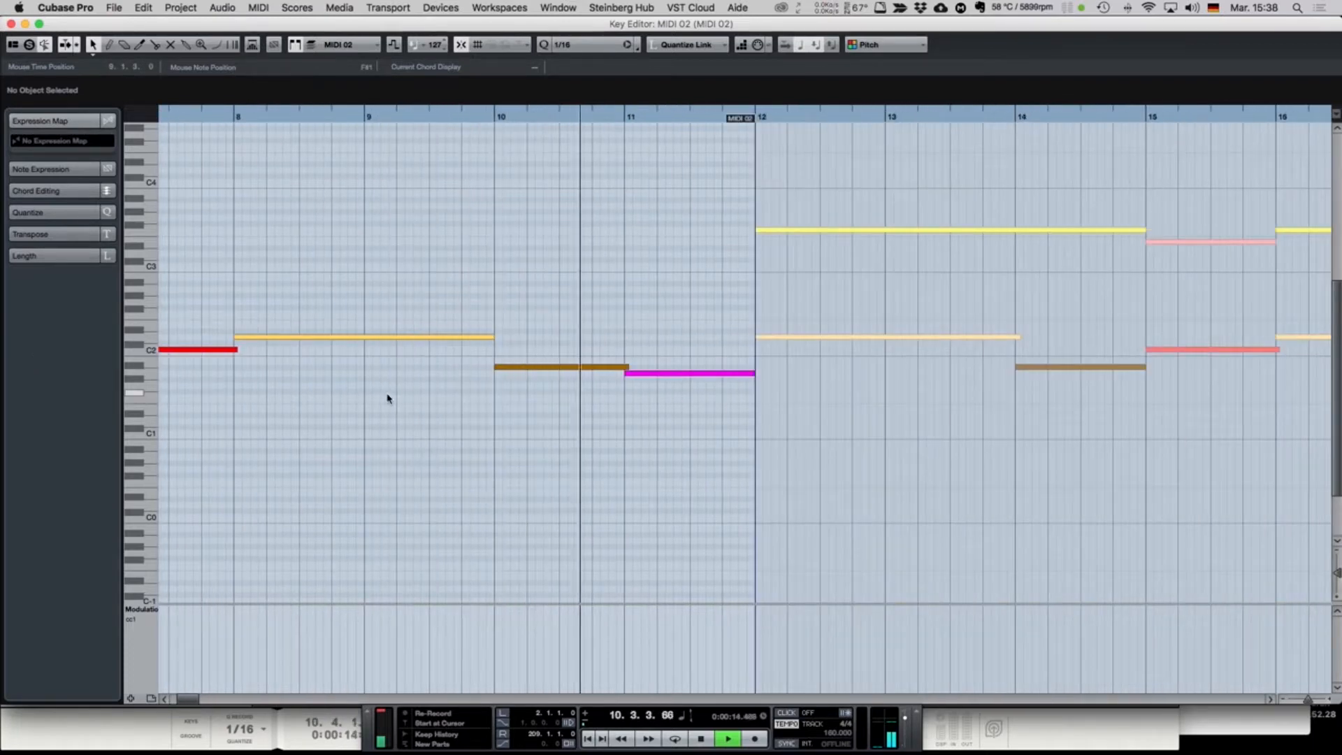
scroll(388, 399, "right", 5)
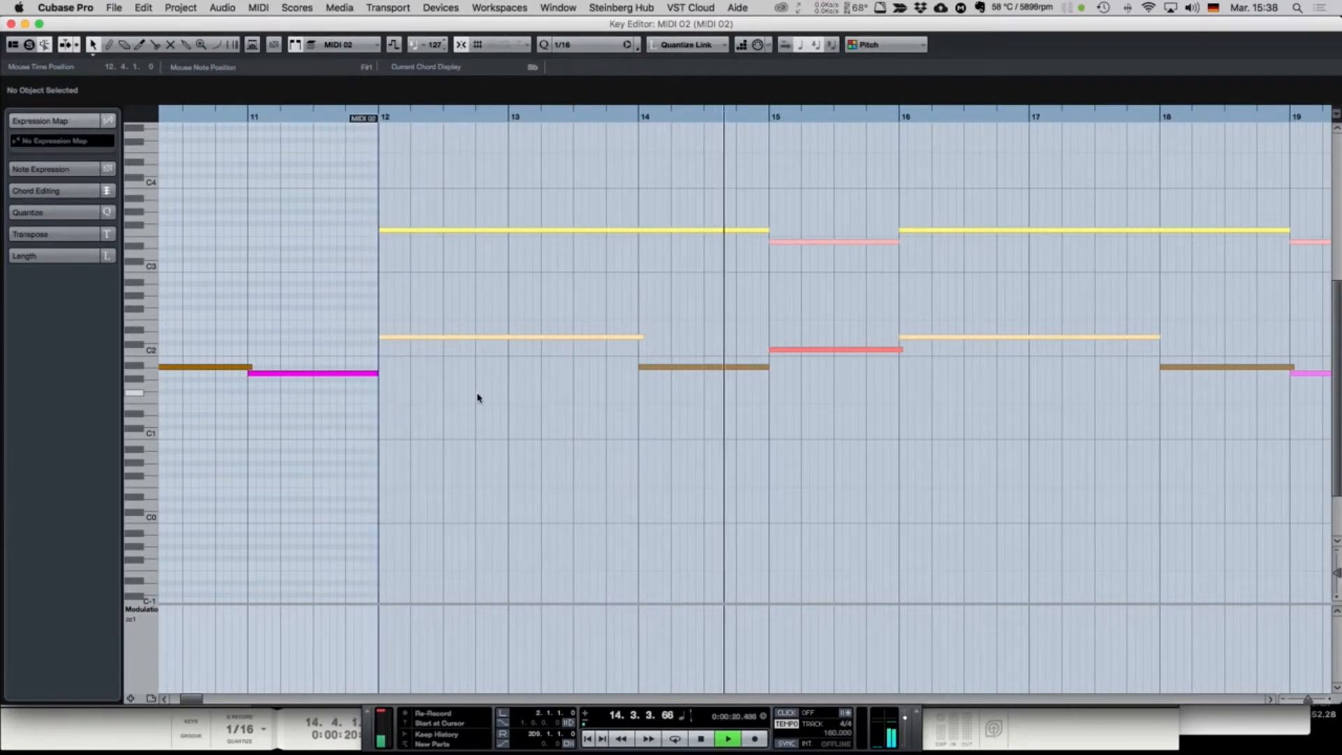
scroll(475, 397, "right", 5)
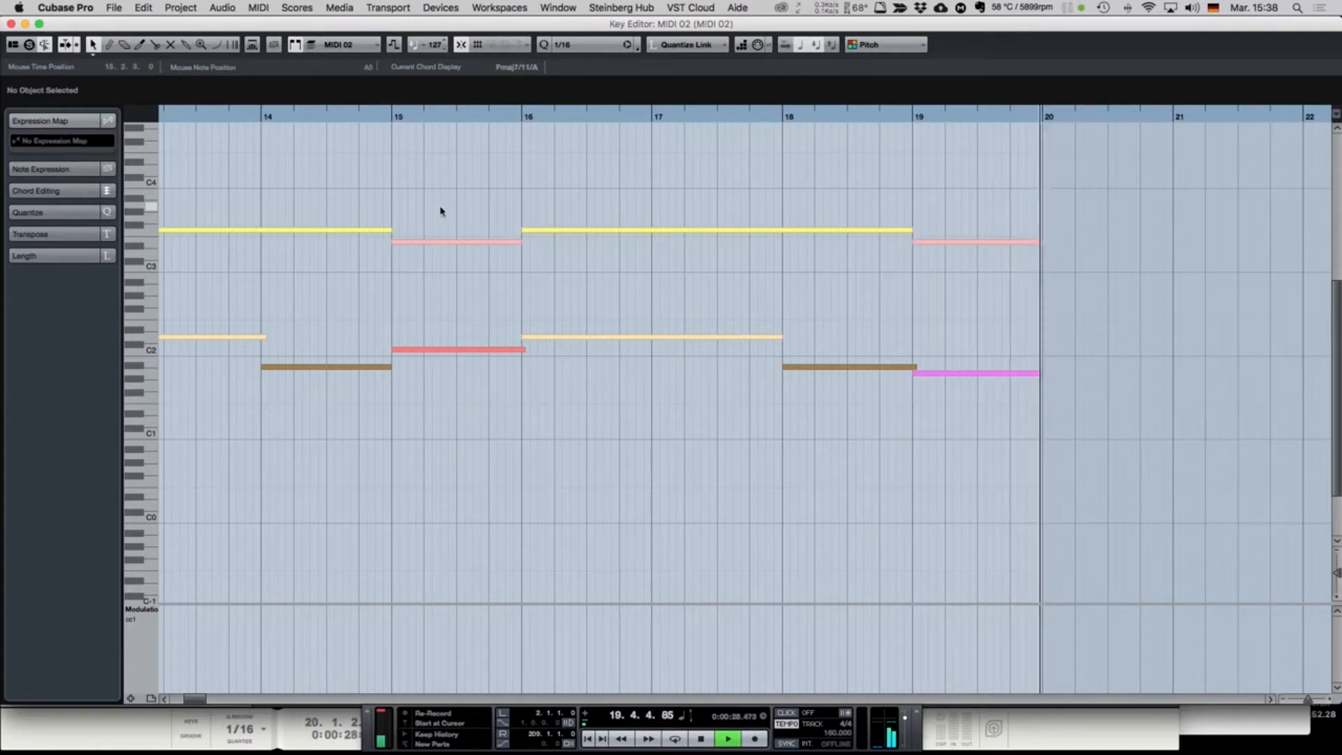
key("space")
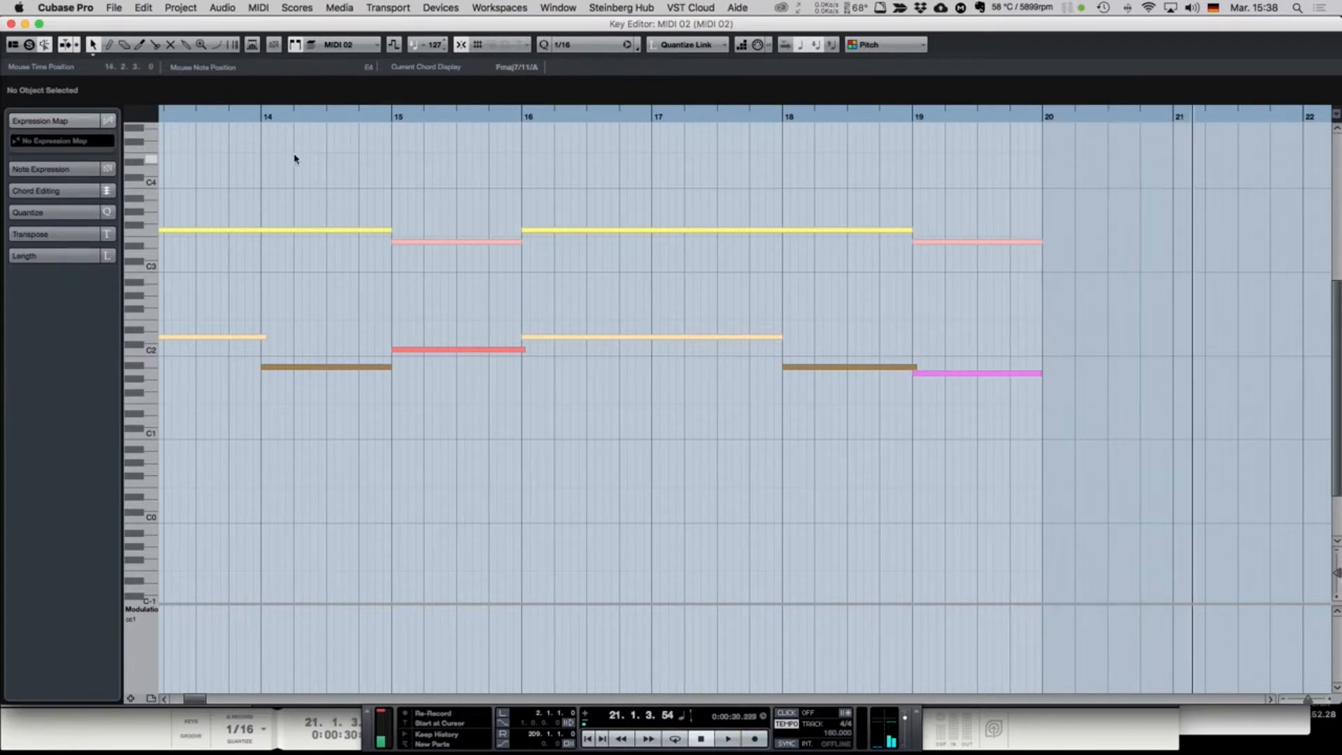
left_click(10, 24)
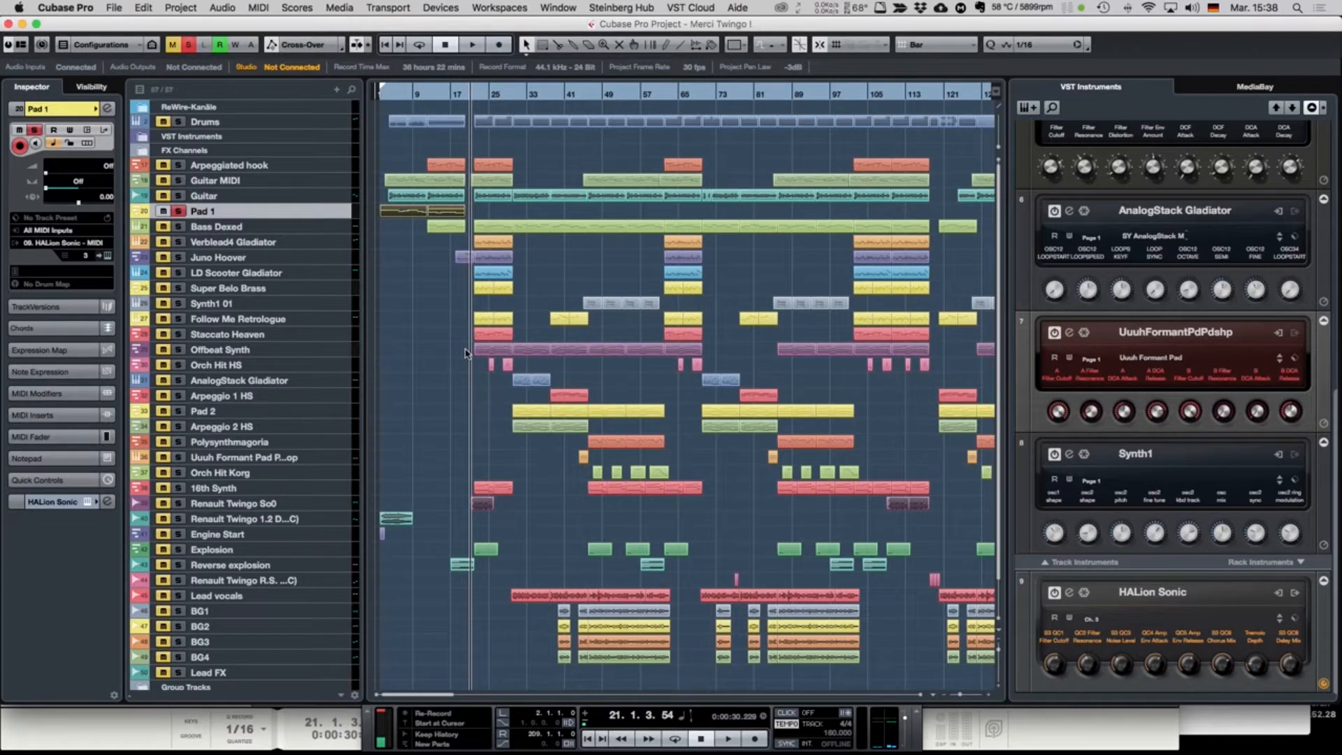
left_click(183, 211)
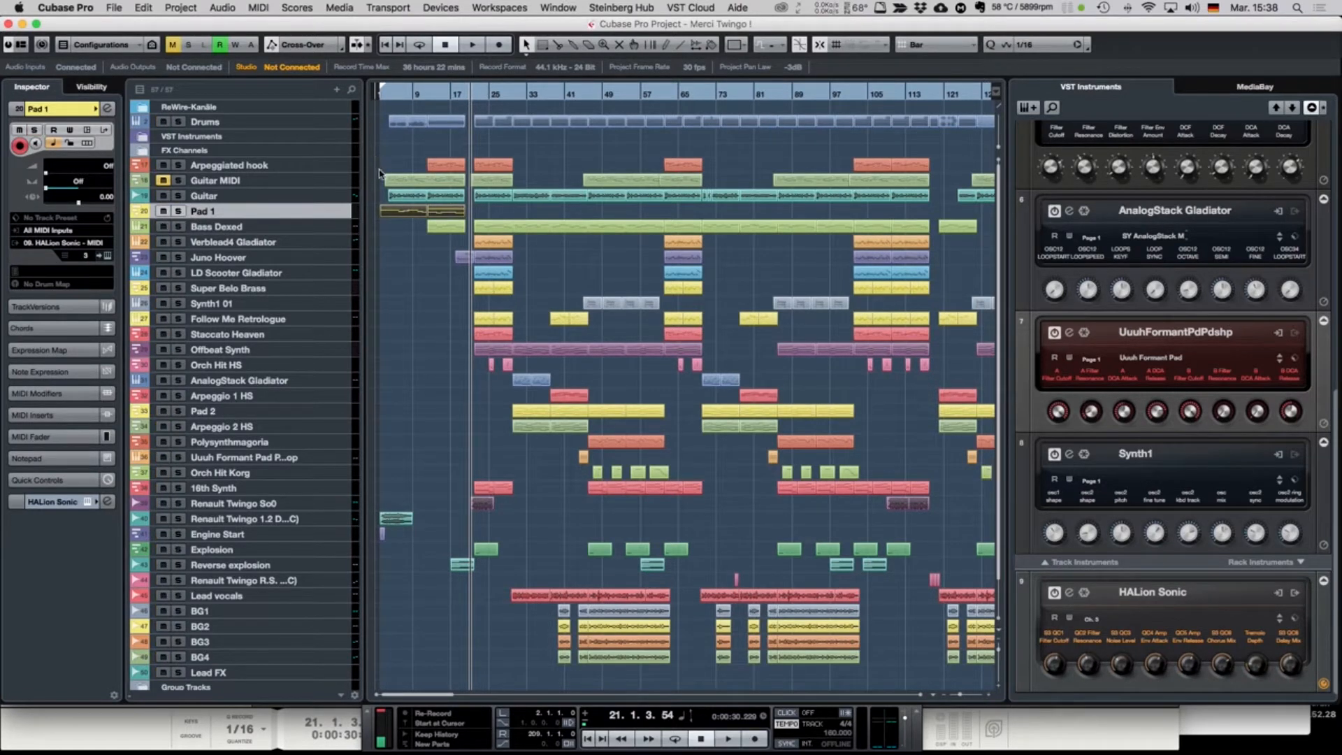
Step: Solo the Guitar MIDI track, listen to its first part from bar 2 in the Key Editor, and return to the project
left_click(389, 96)
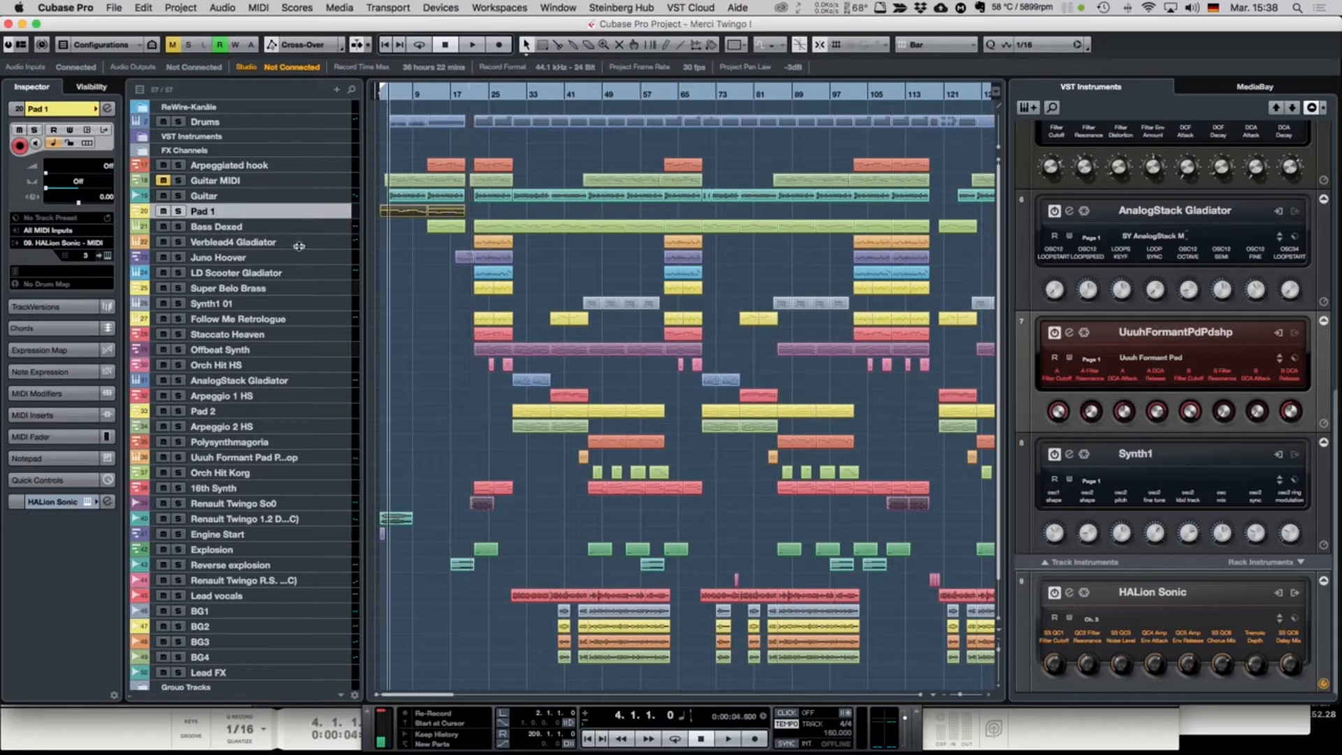
left_click(180, 180)
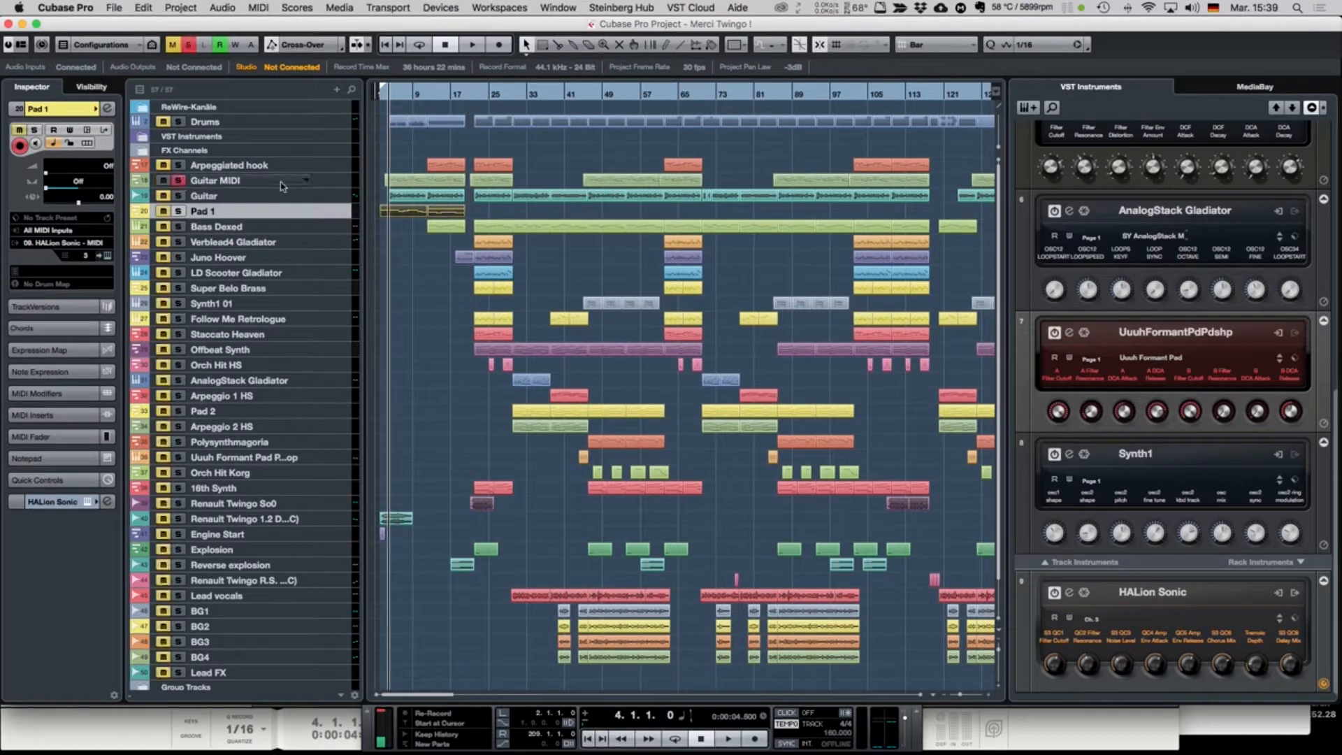
left_click(345, 177)
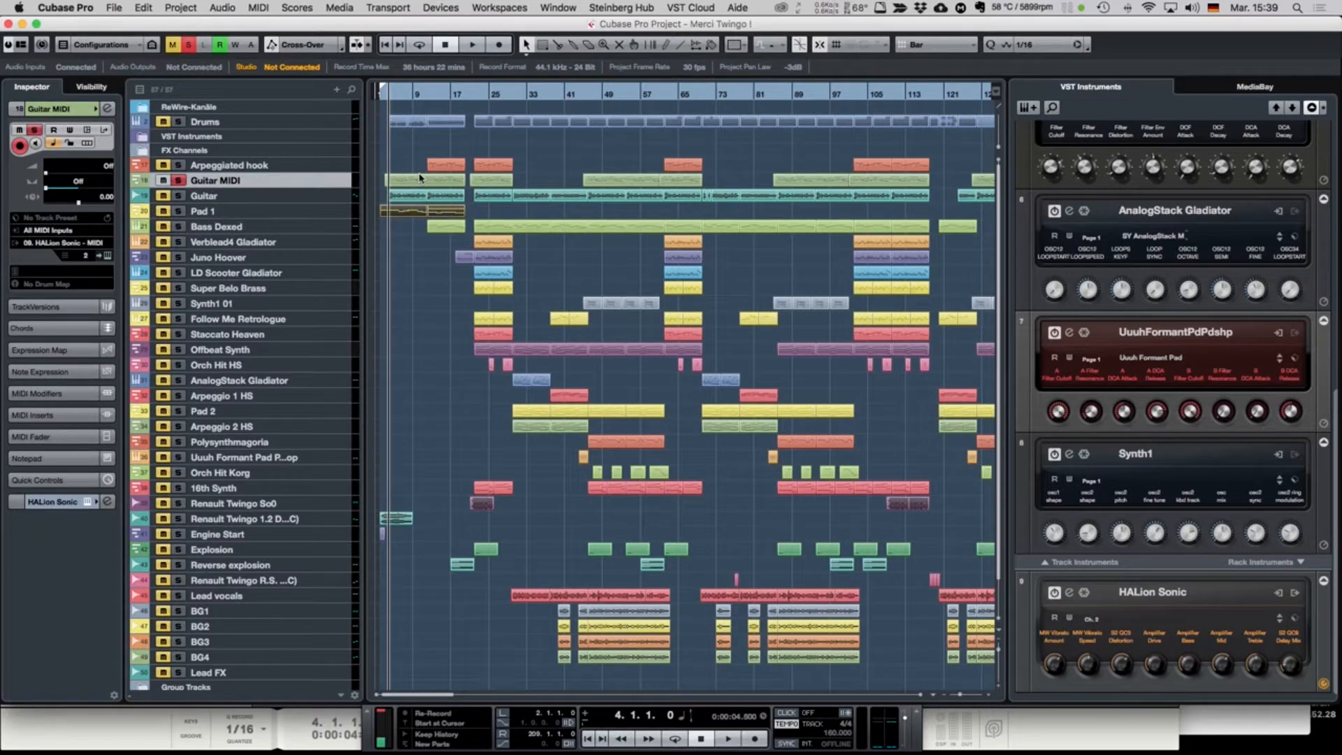
key("KP_1")
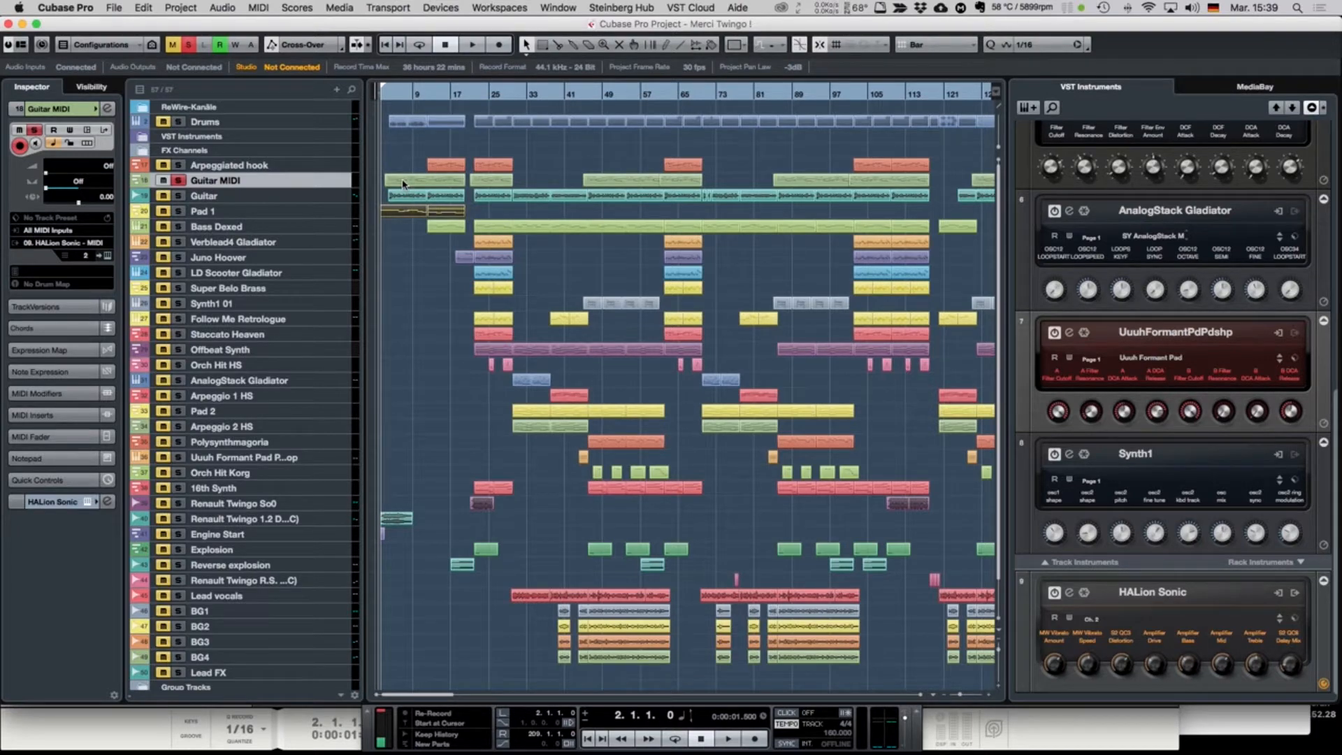
double_click(422, 186)
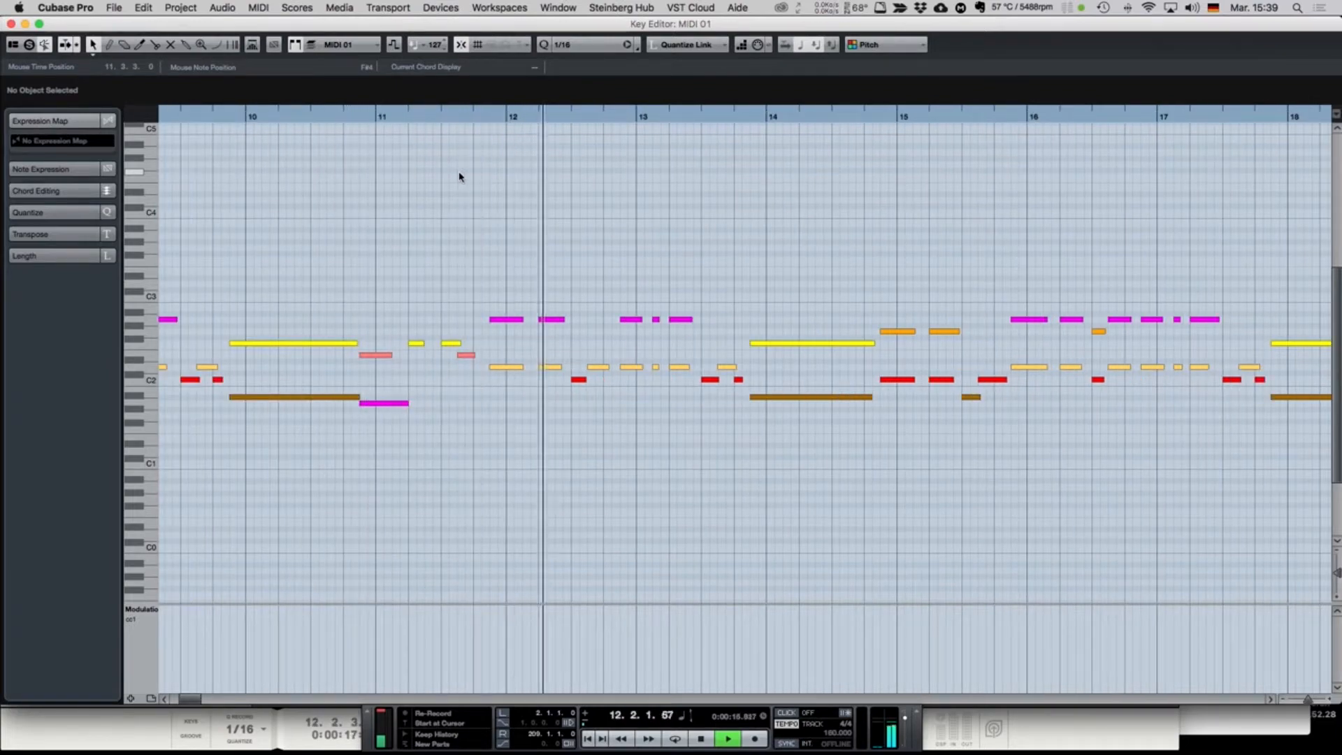
key("space")
key("KP_1")
key("Return")
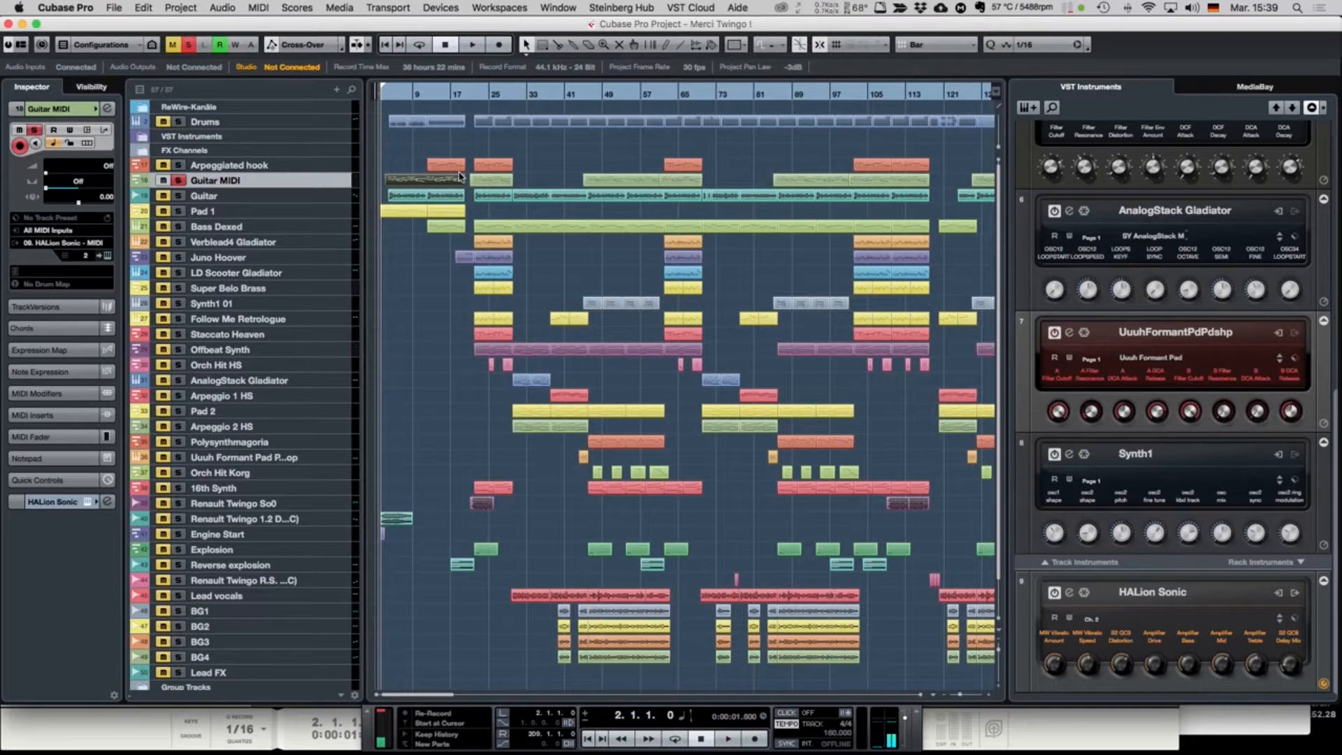
Step: Audition the Guitar audio track alone from bar 2 and open its channel settings during playback
left_click(328, 197)
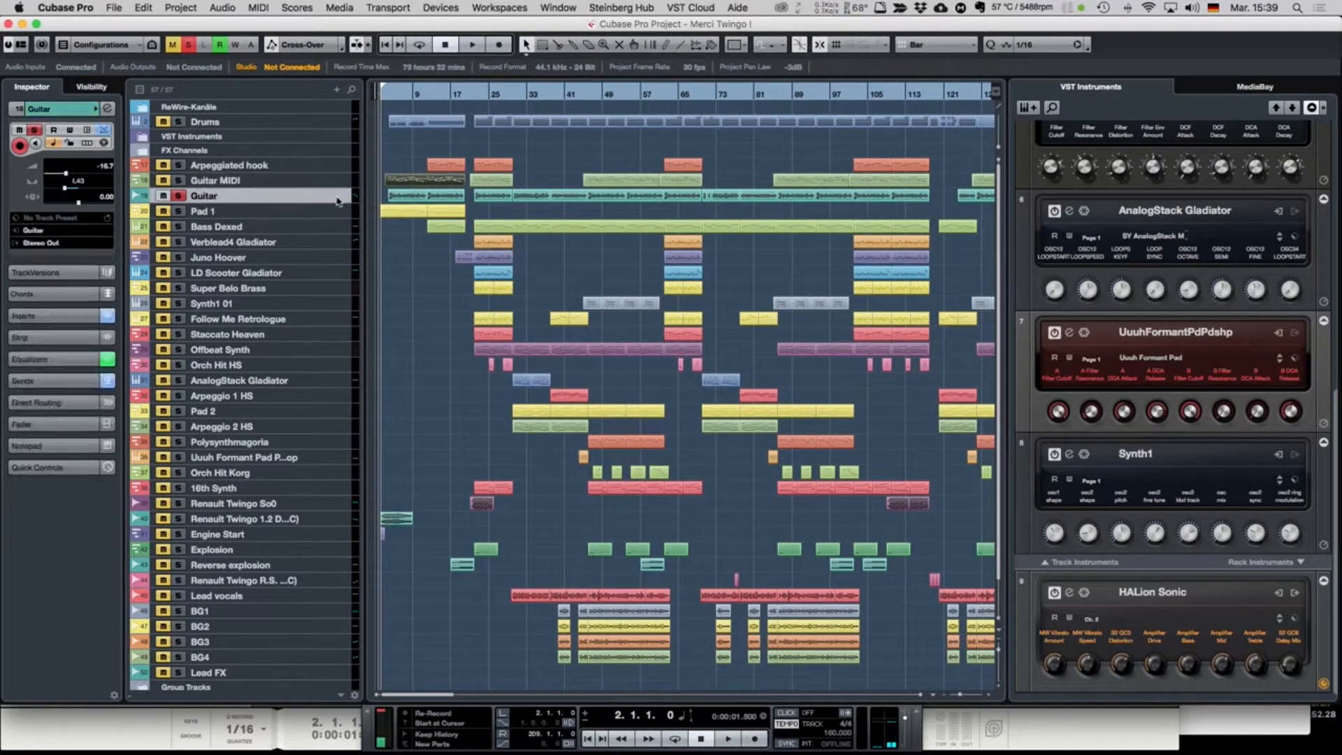
key("space")
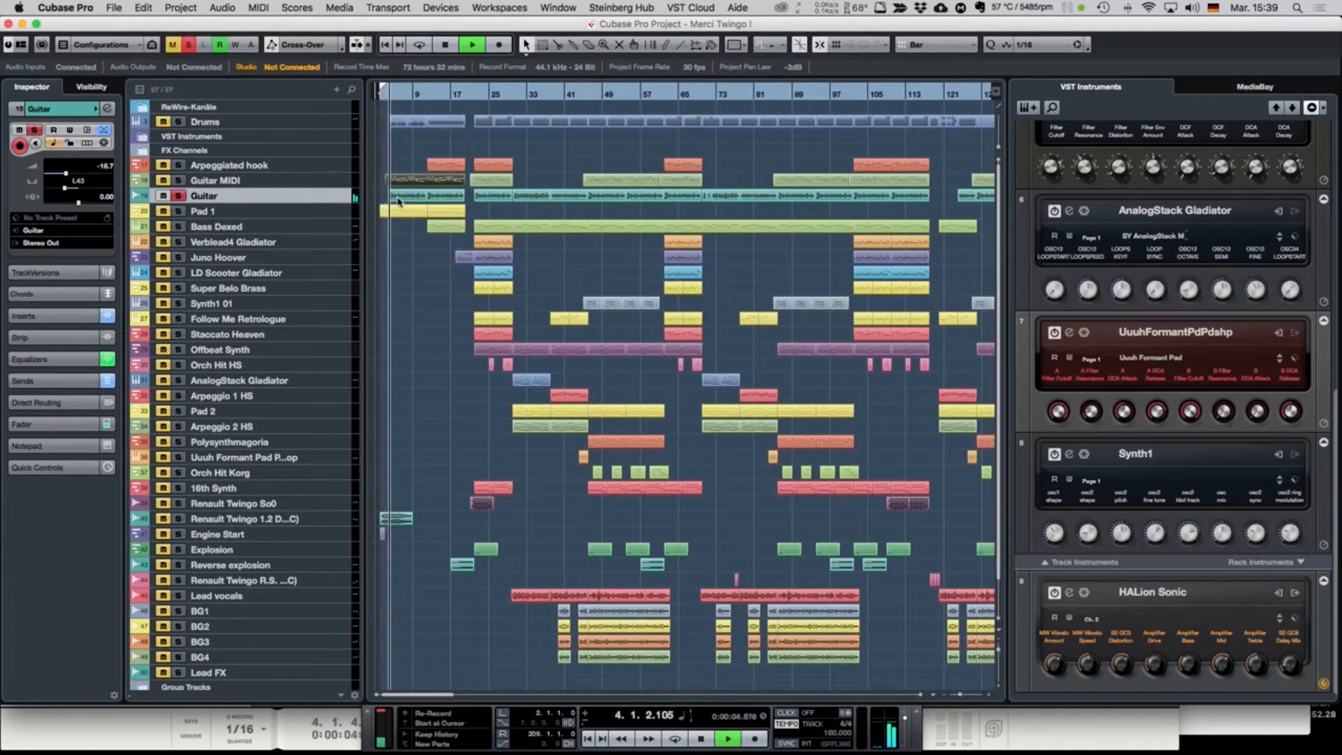
left_click(107, 110)
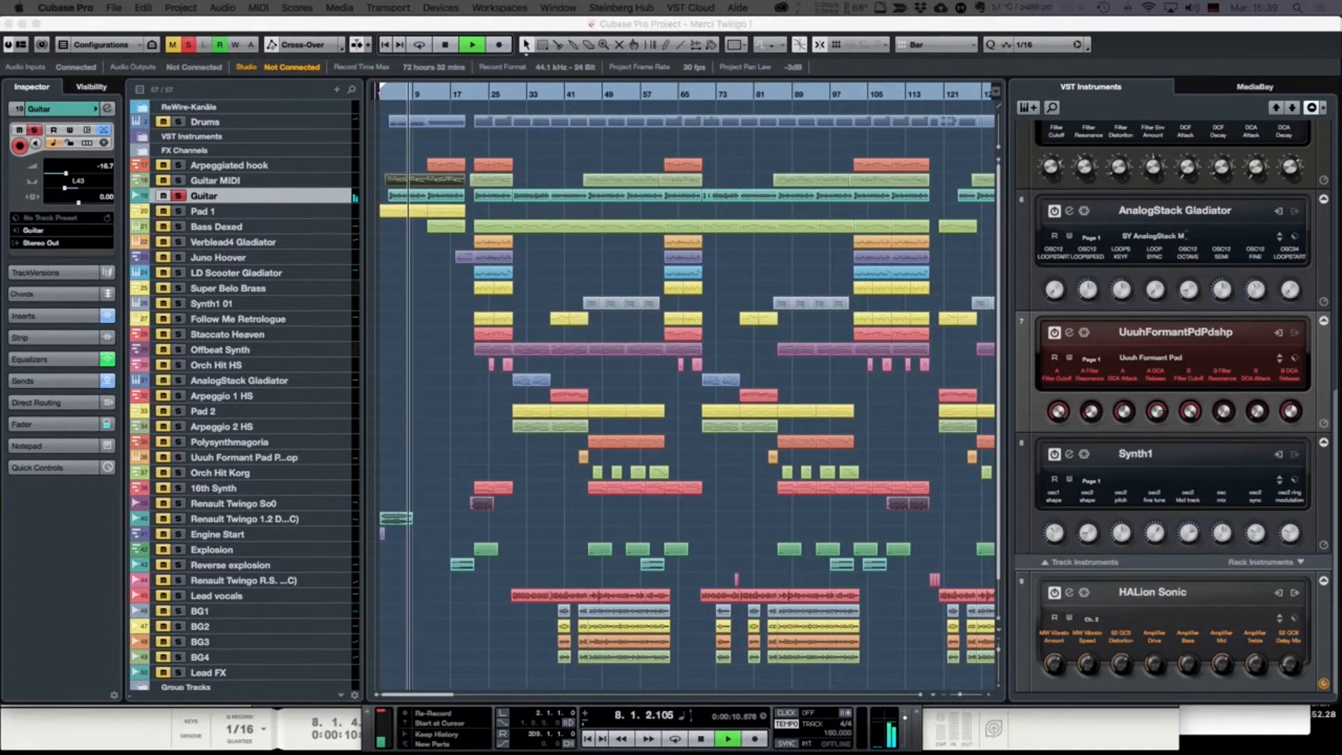
left_click_drag(190, 166, 567, 81)
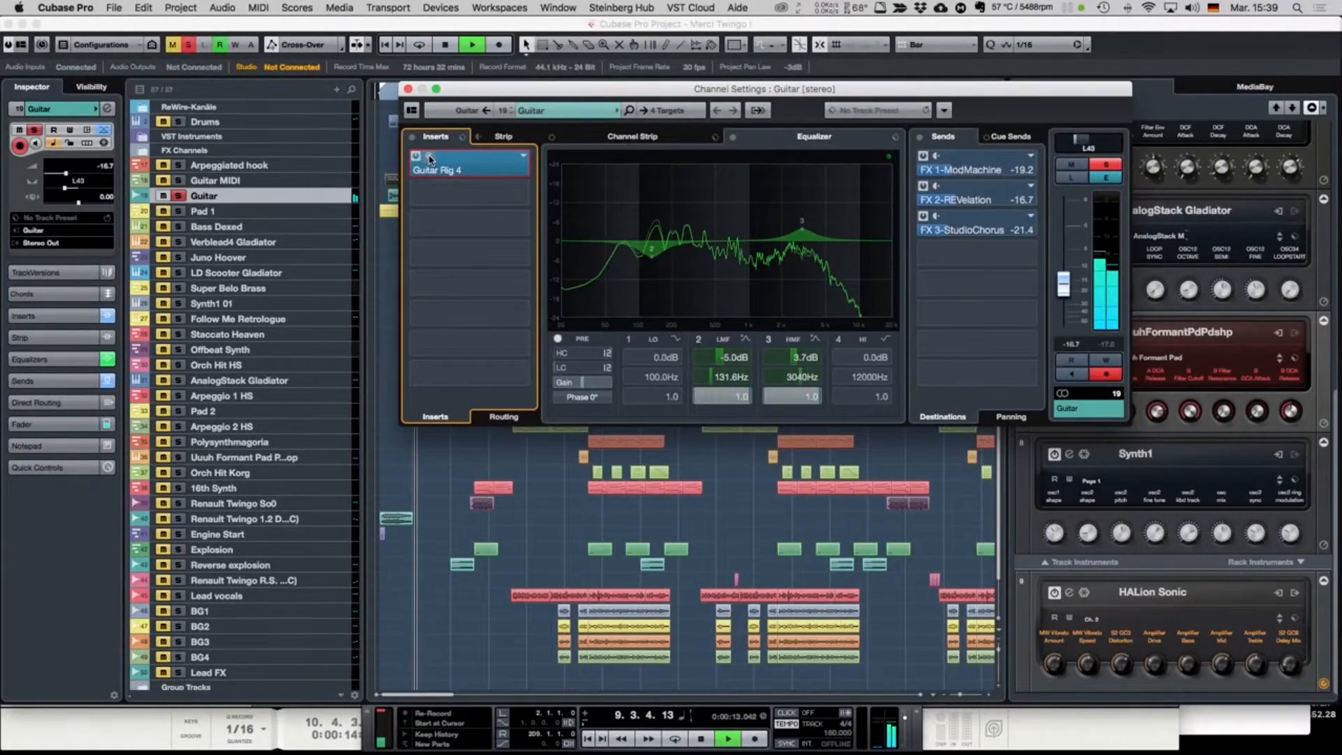
Step: Examine the Guitar Rig 4 insert on the Guitar channel, close the plug-in and channel windows, and stop playback
left_click(429, 158)
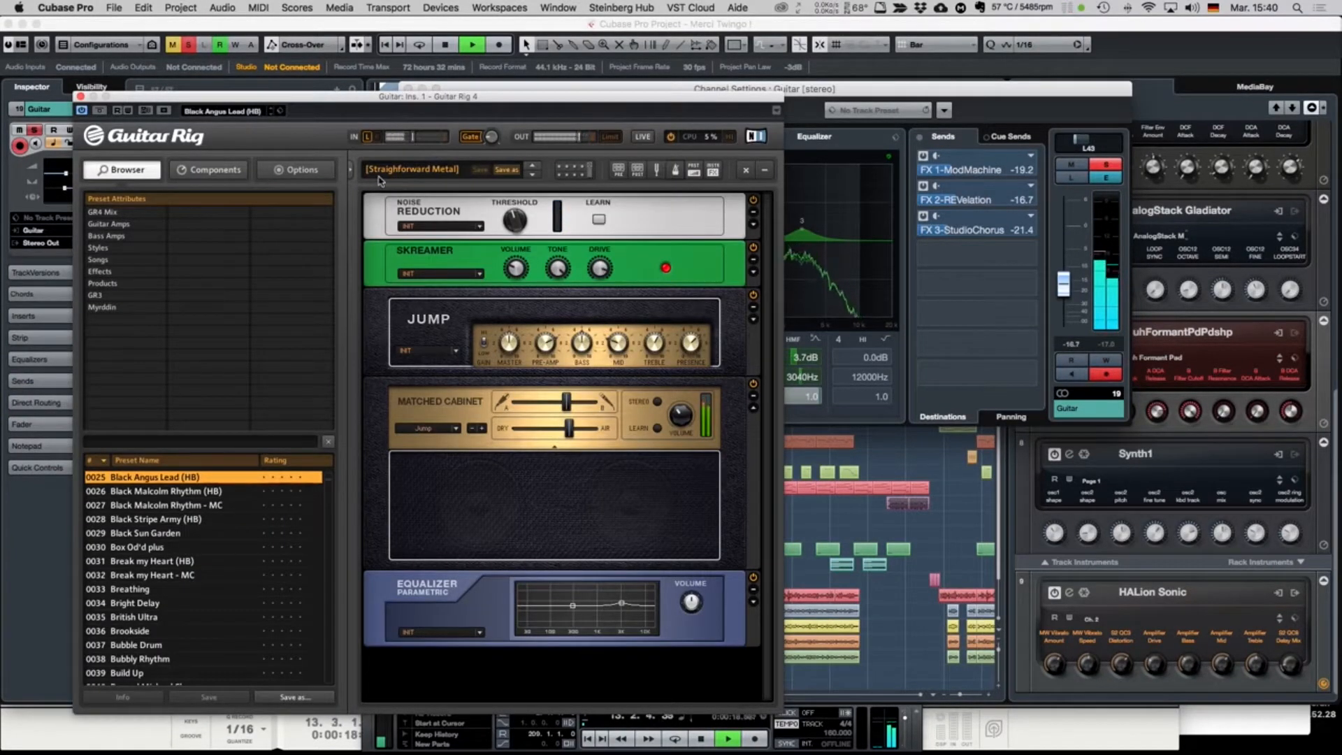
left_click(81, 97)
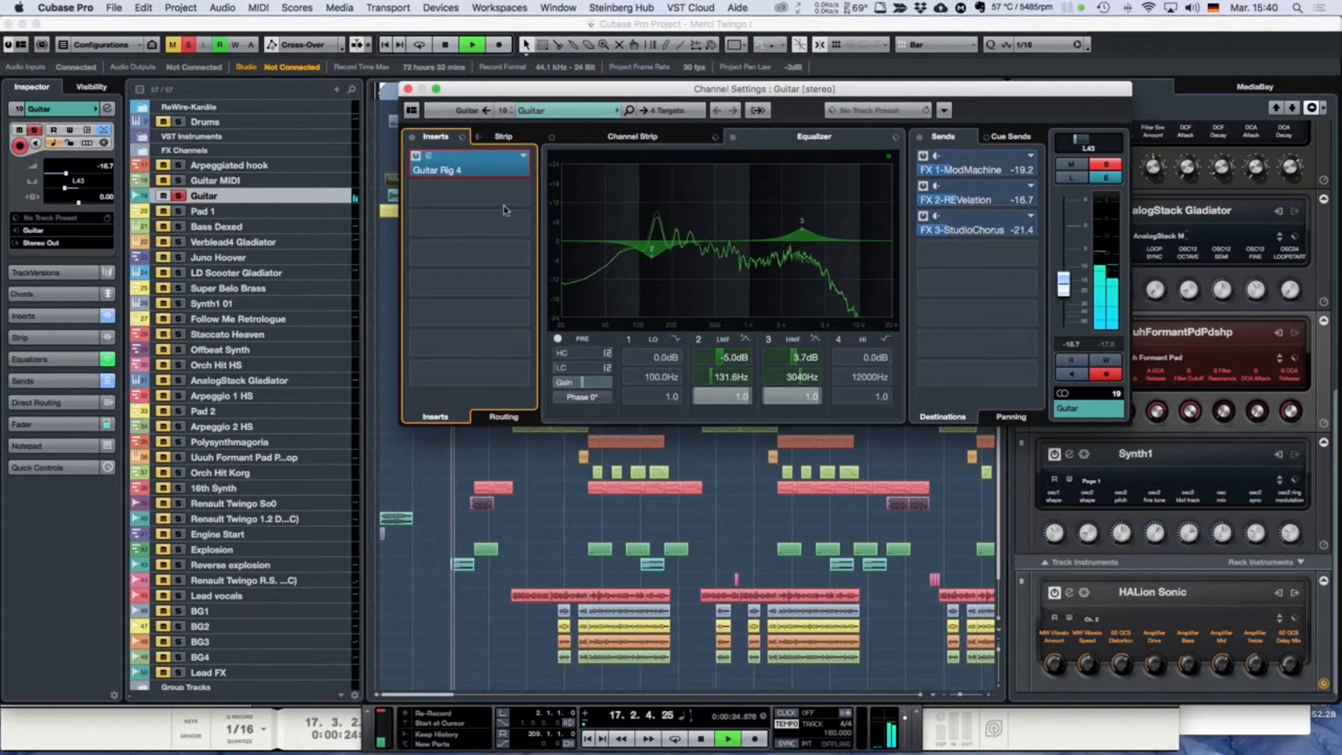
left_click(408, 89)
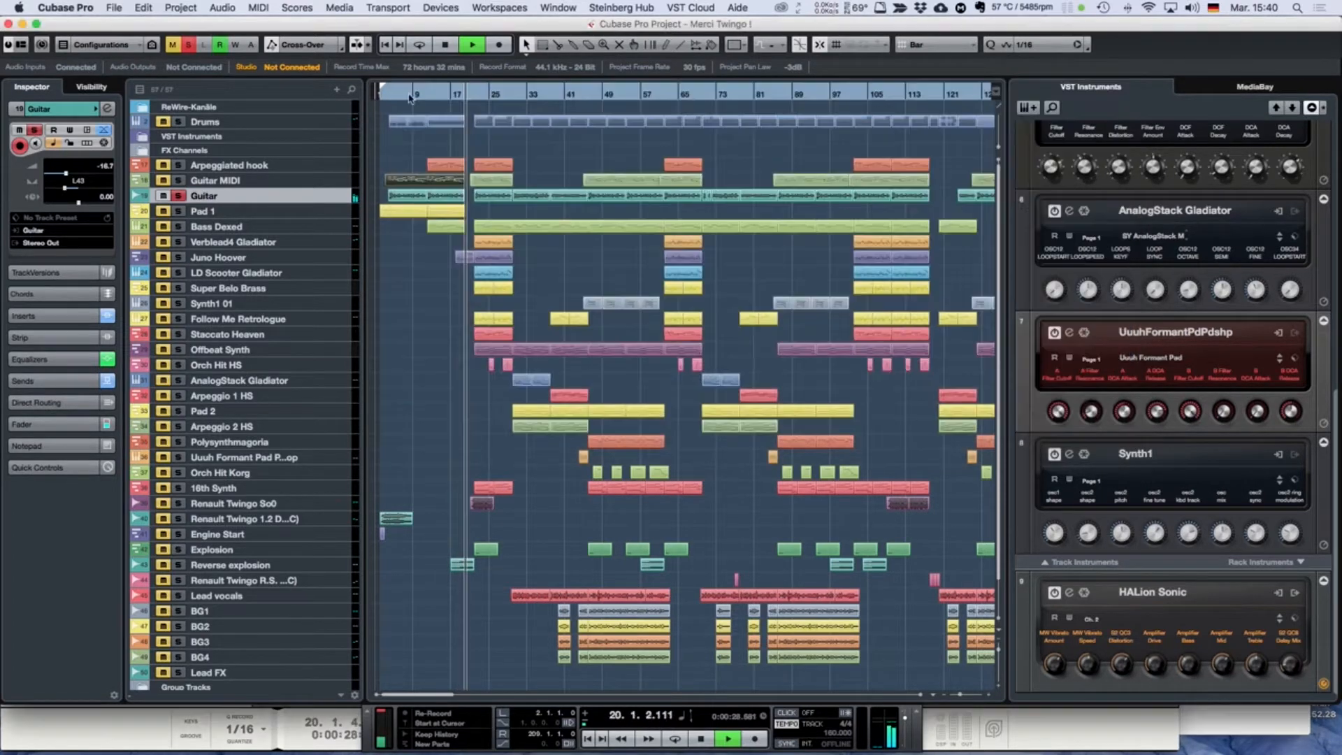
key("space")
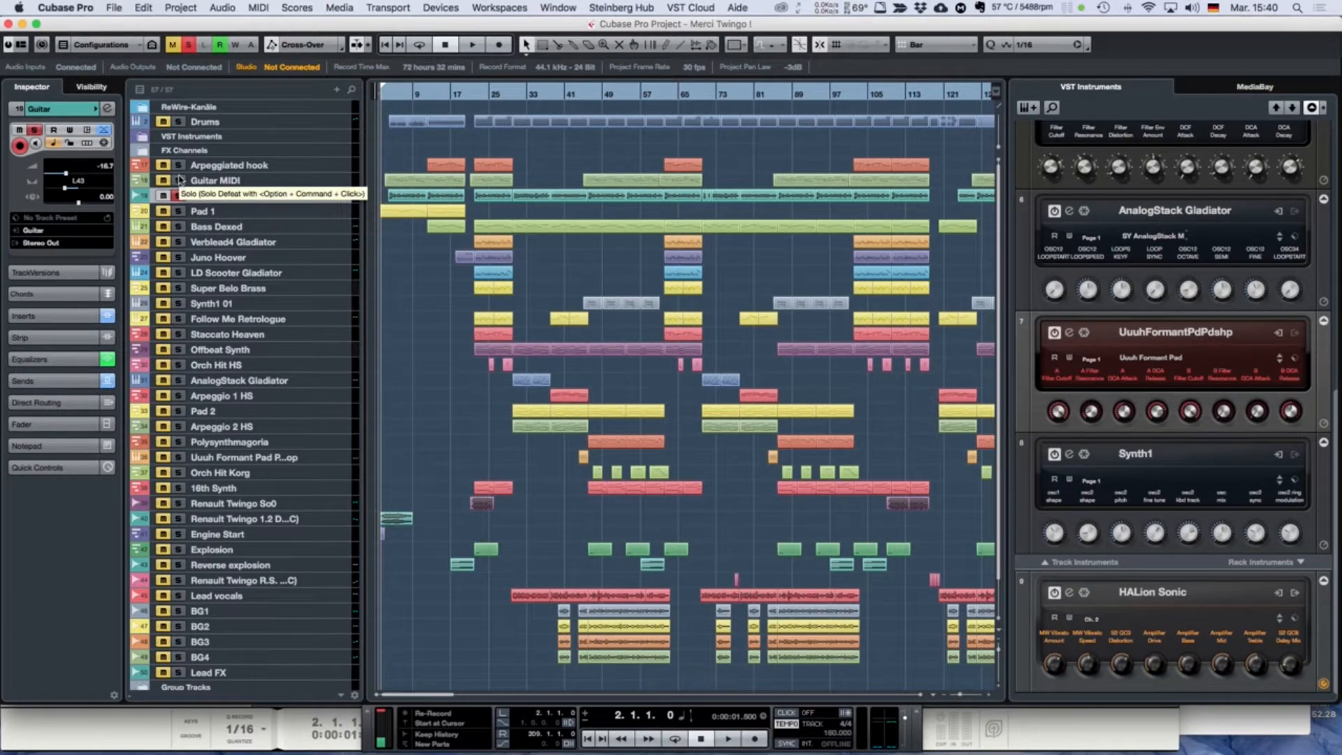
Step: Solo the Drums track, move the playhead to bar 4, and briefly view the first drum part in the Drum Editor
left_click(338, 124)
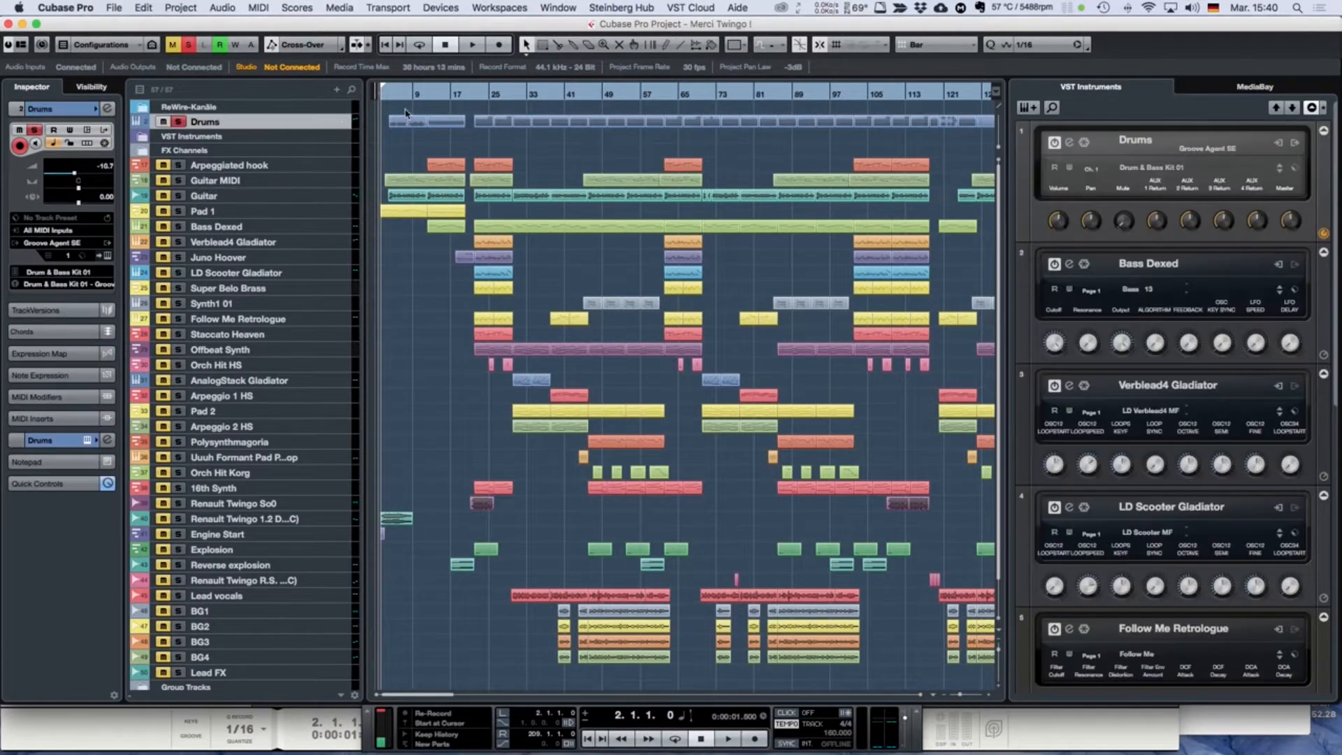
left_click(389, 95)
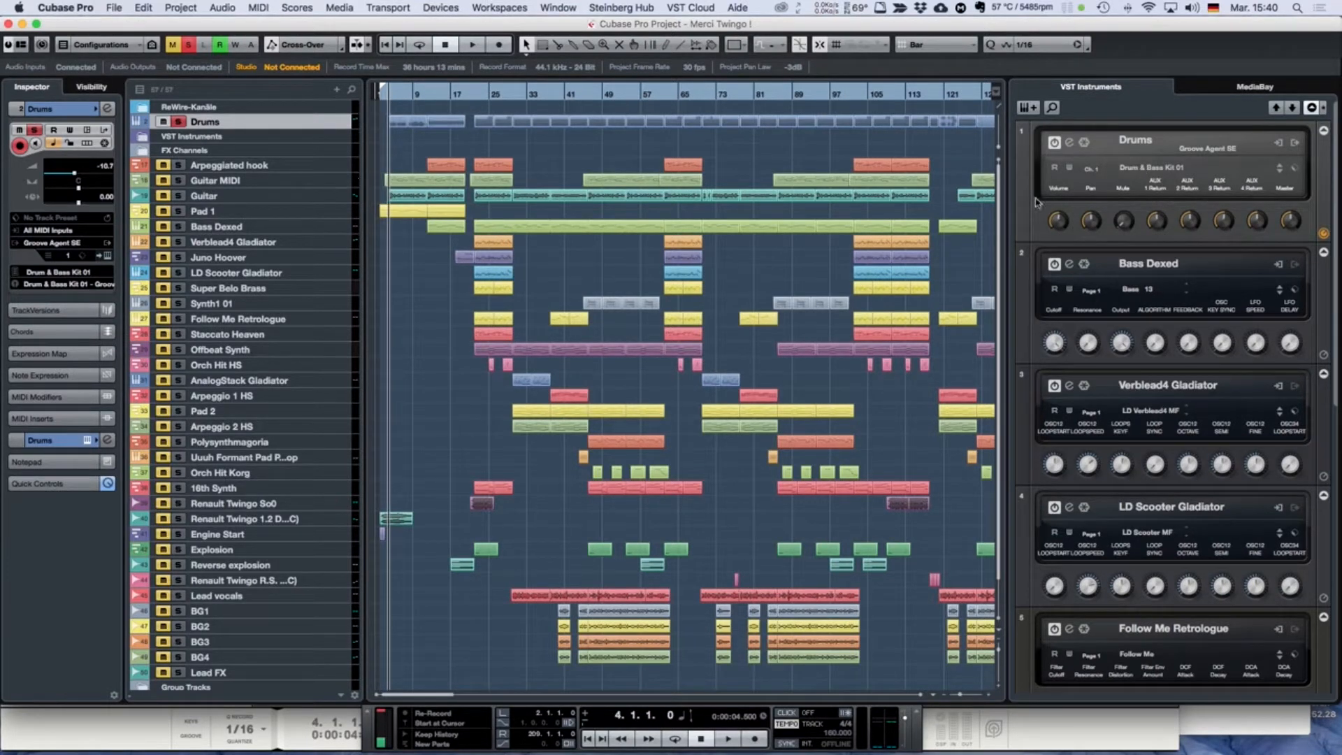
double_click(398, 128)
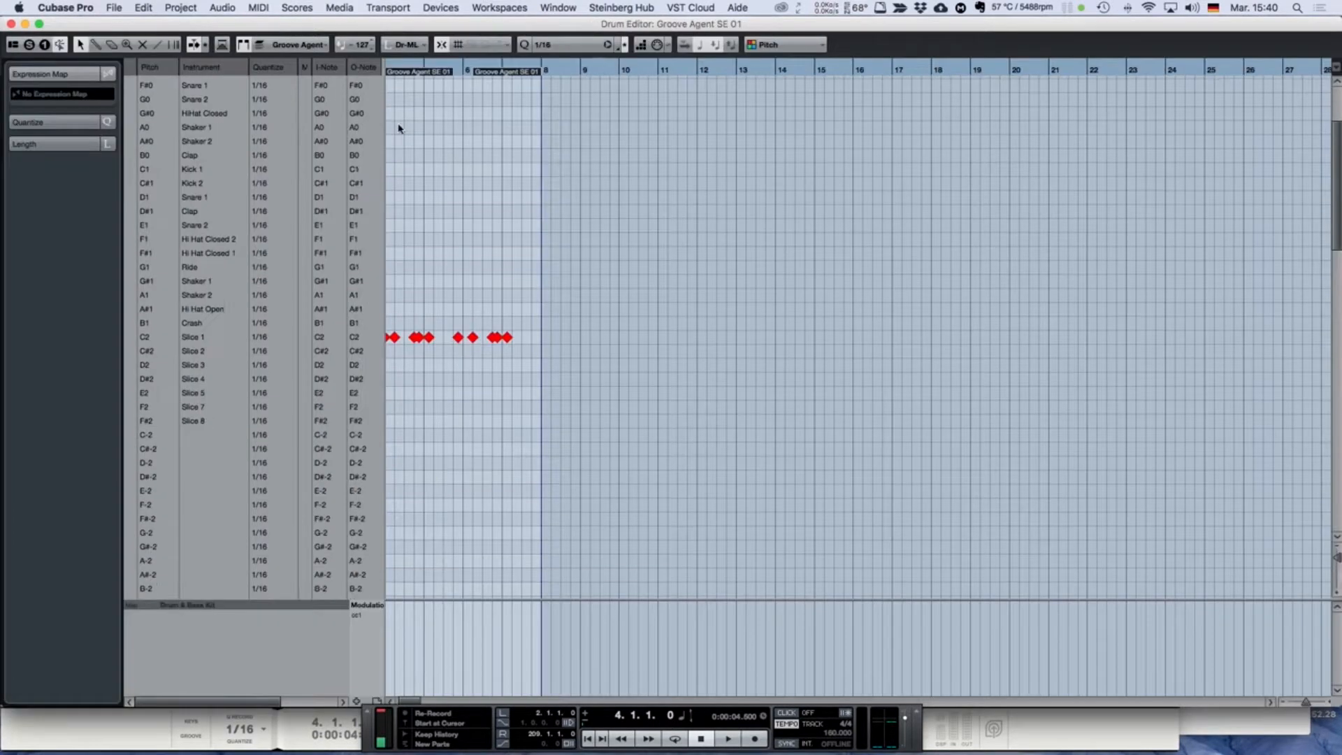
left_click(10, 25)
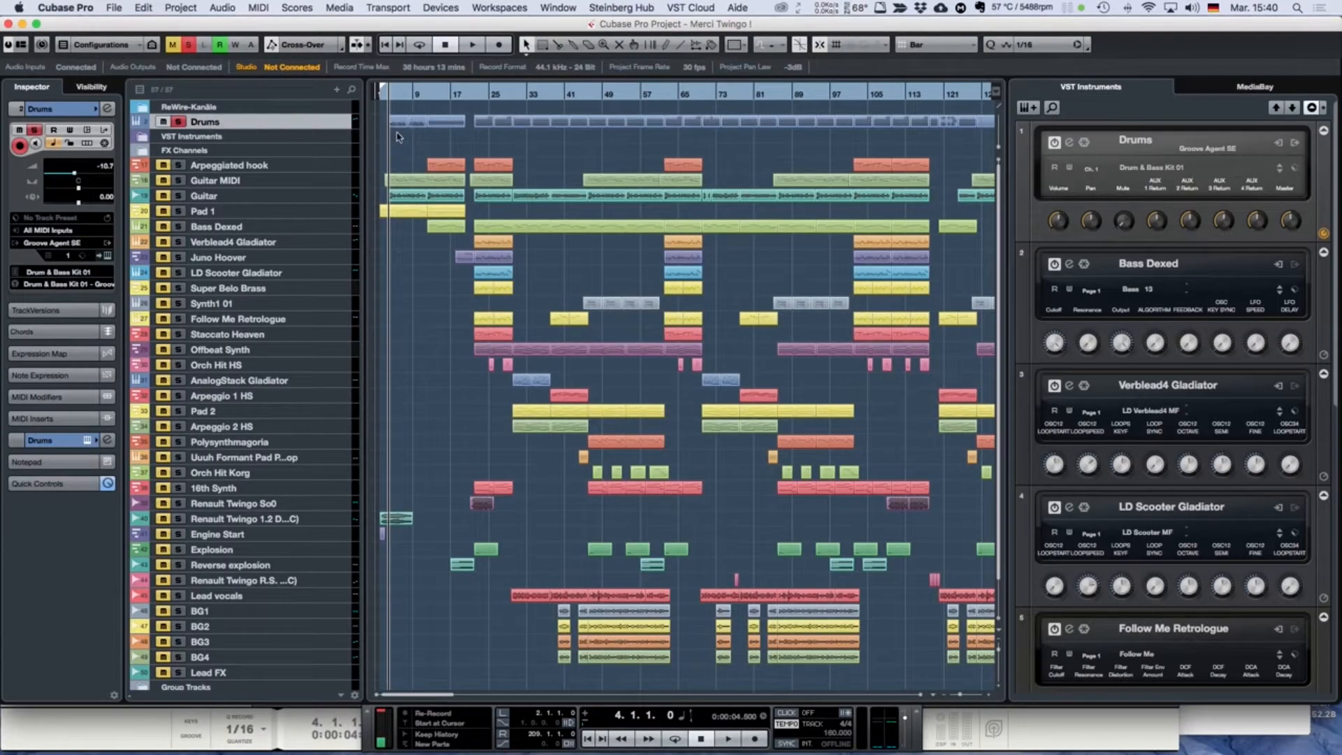
Step: Play the drums from bar 4 and follow the intro drum parts together in the Drum Editor, then stop and close it
key("space")
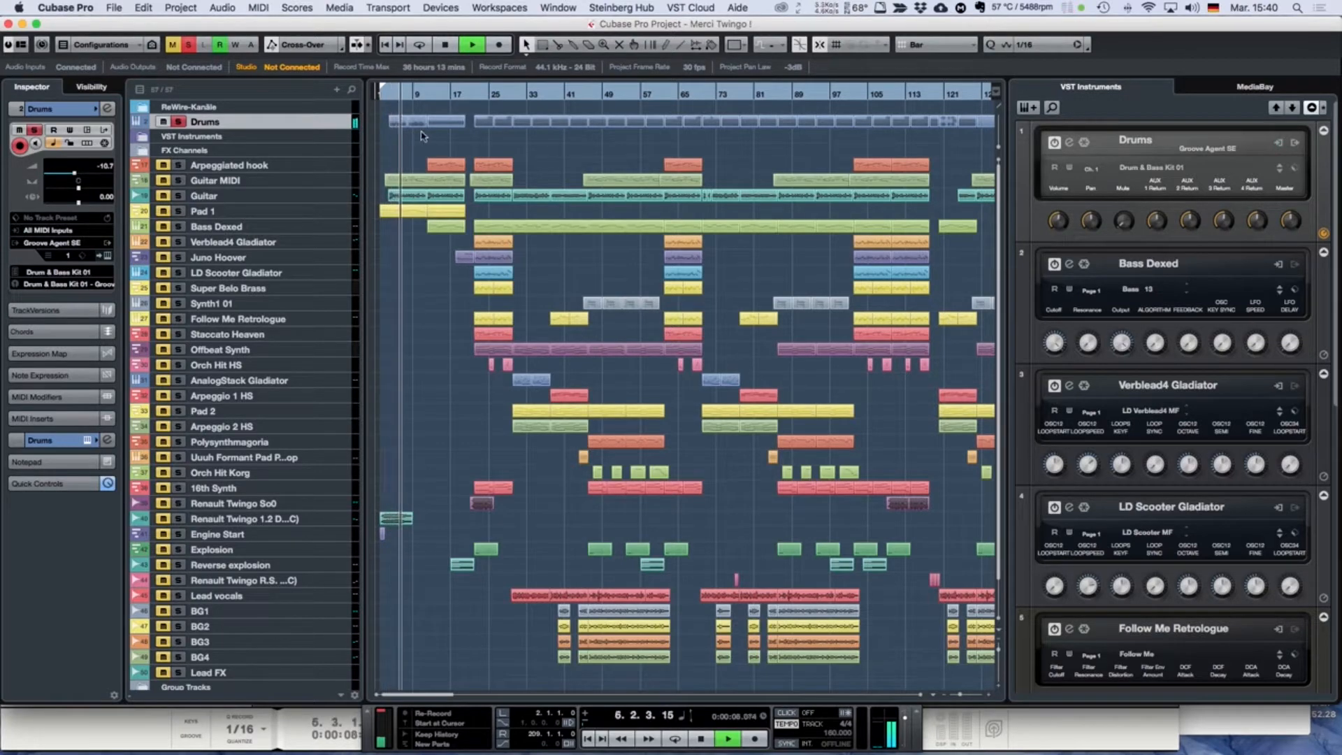
left_click(395, 122)
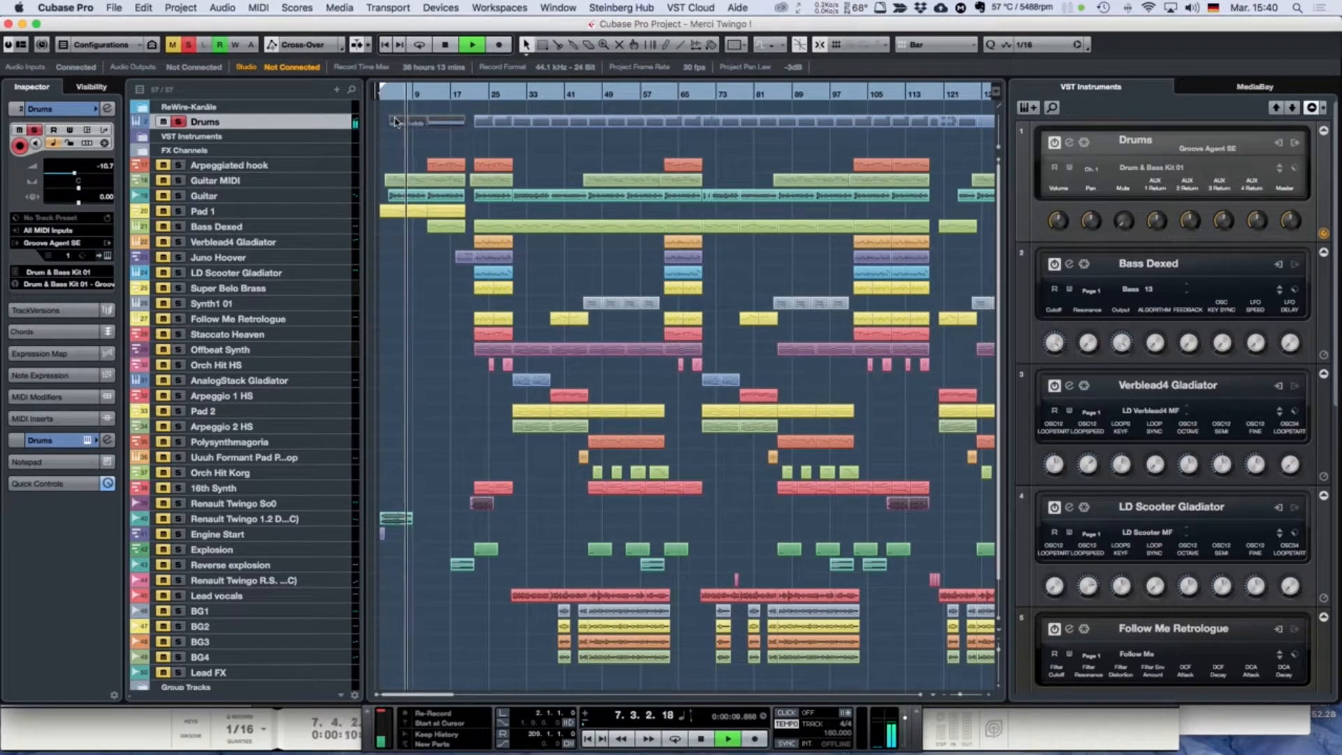
double_click(395, 122)
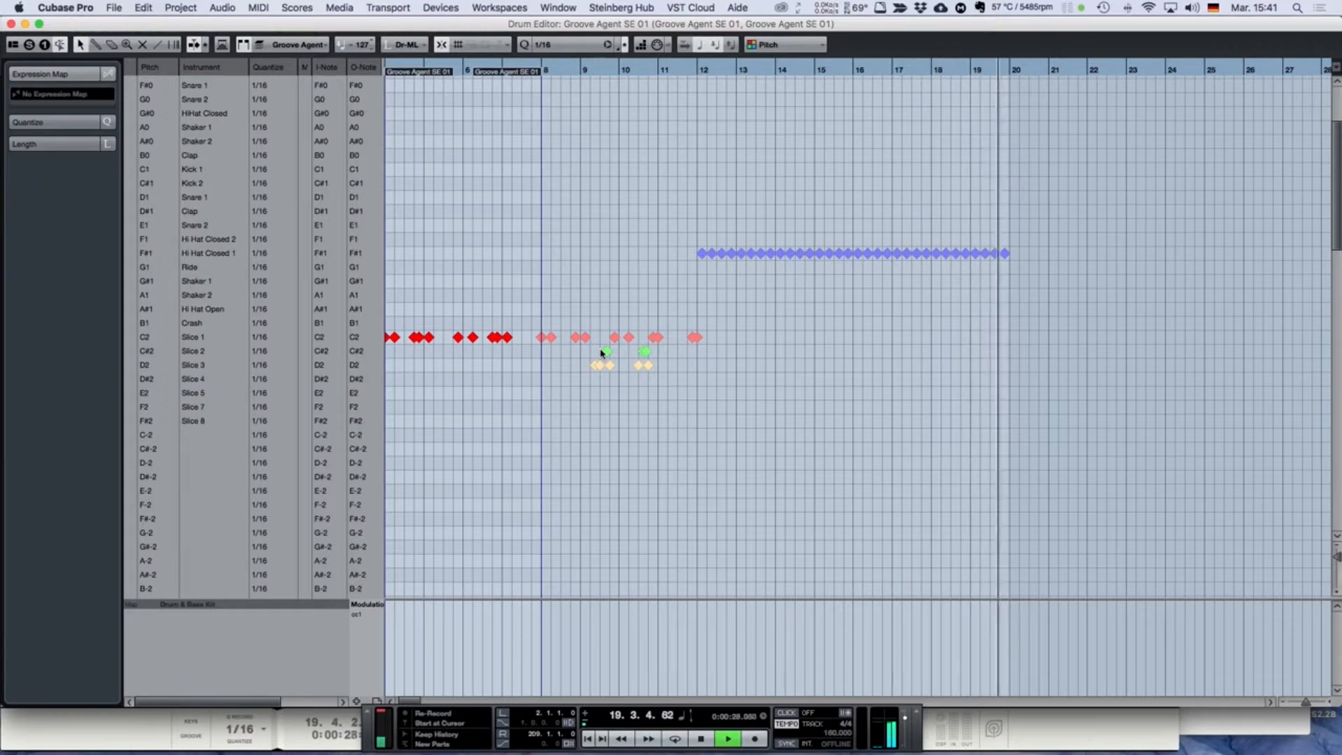
key("super+w")
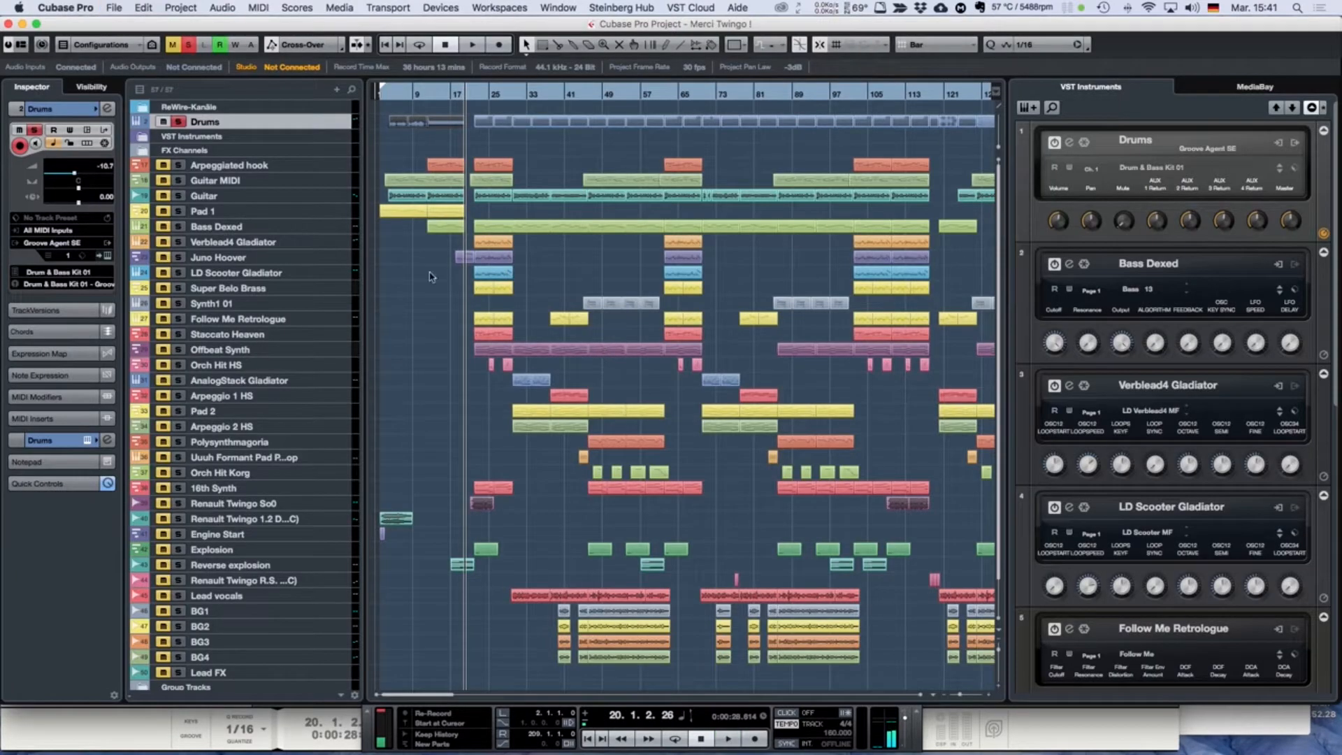
Step: Move the playhead to bar 12 and solo the Bass Dexed track
left_click(428, 95)
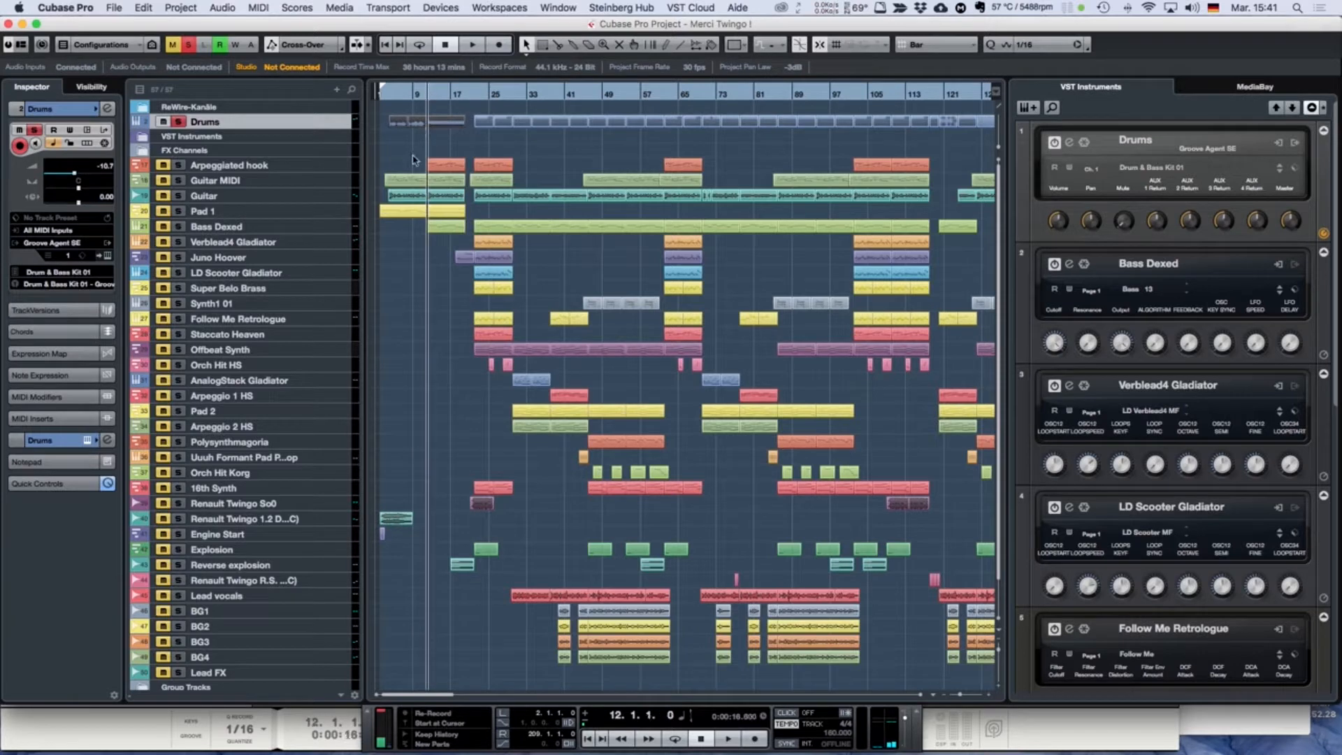
left_click(180, 165)
right_click(307, 227)
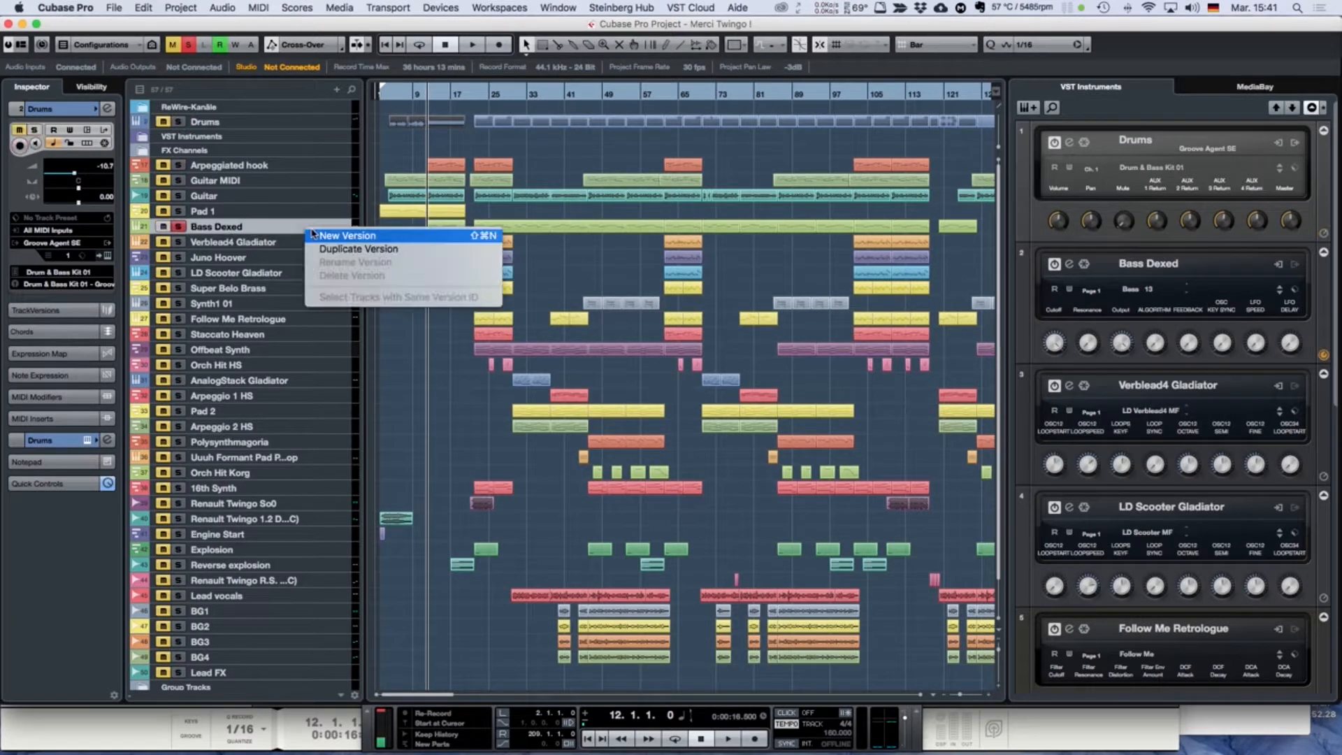
left_click(426, 369)
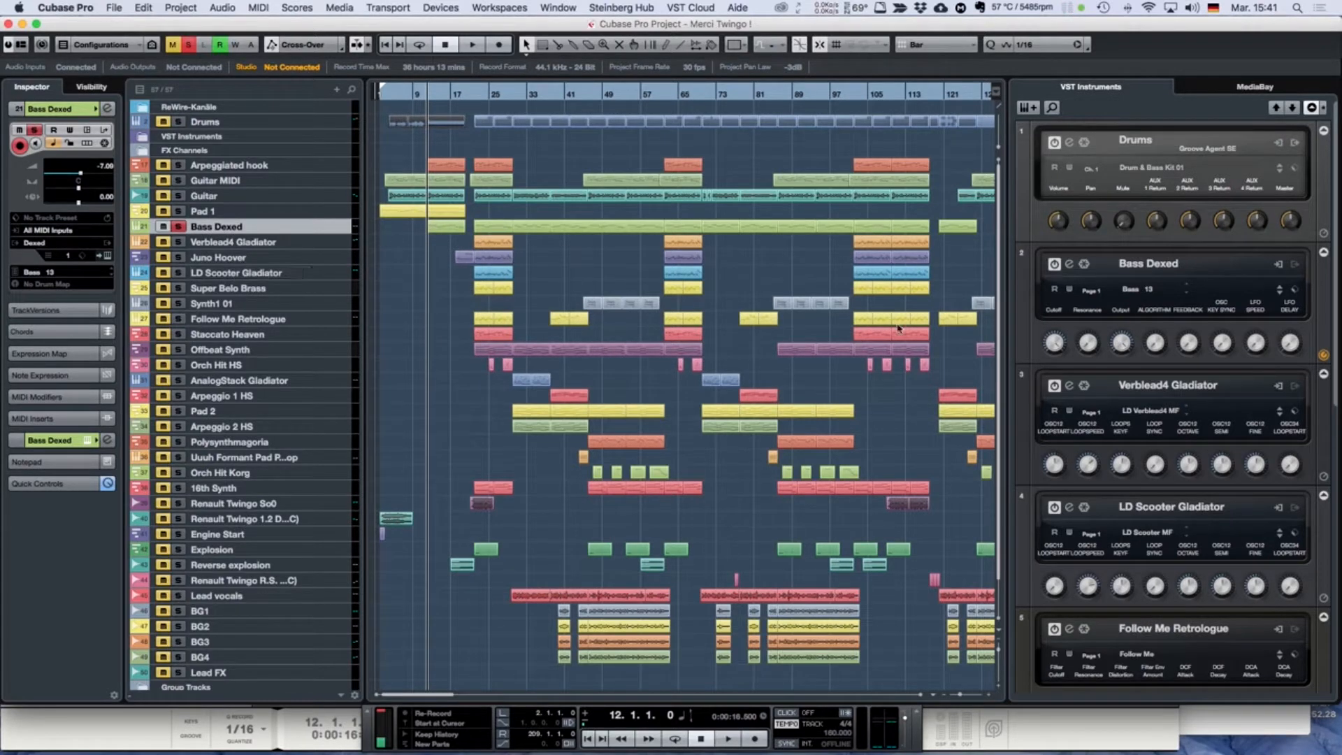
Step: Examine the Bass Dexed synth's settings, then play from bar 12 with the track's first part open in the Key Editor
left_click(1069, 266)
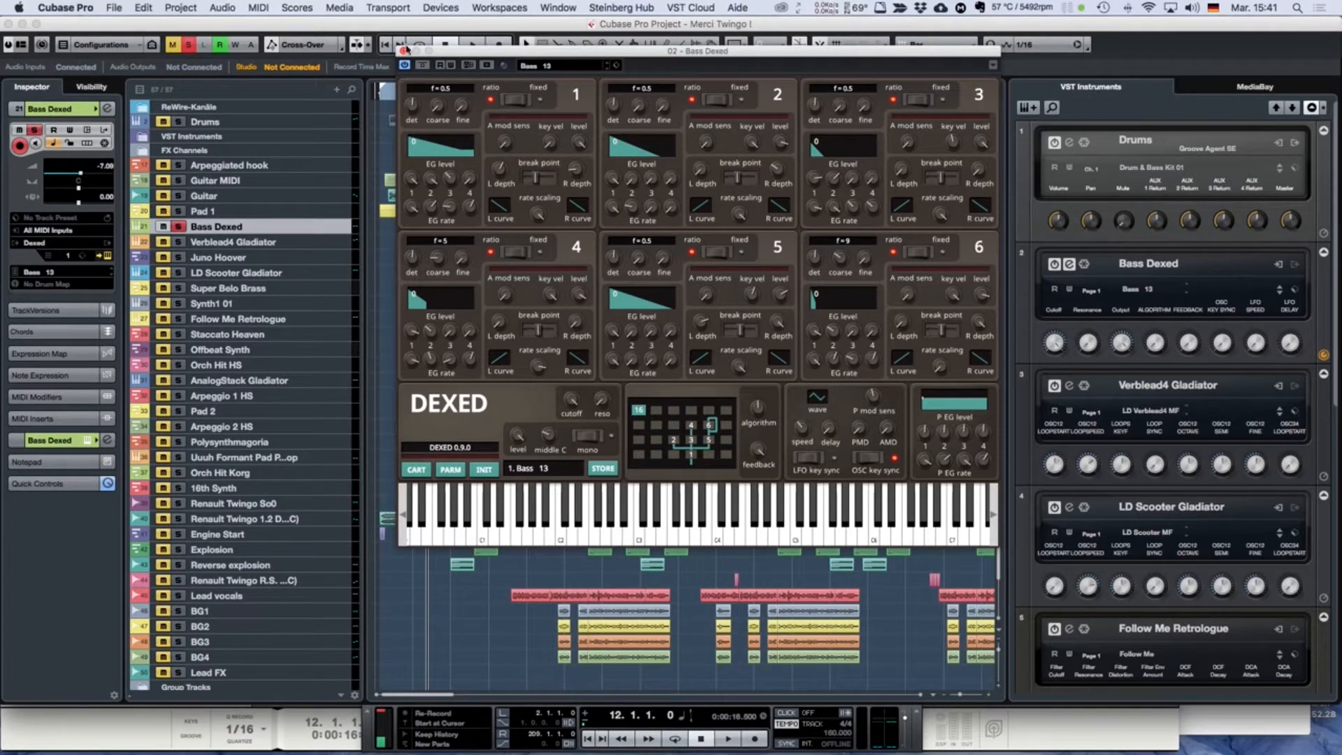
left_click(403, 52)
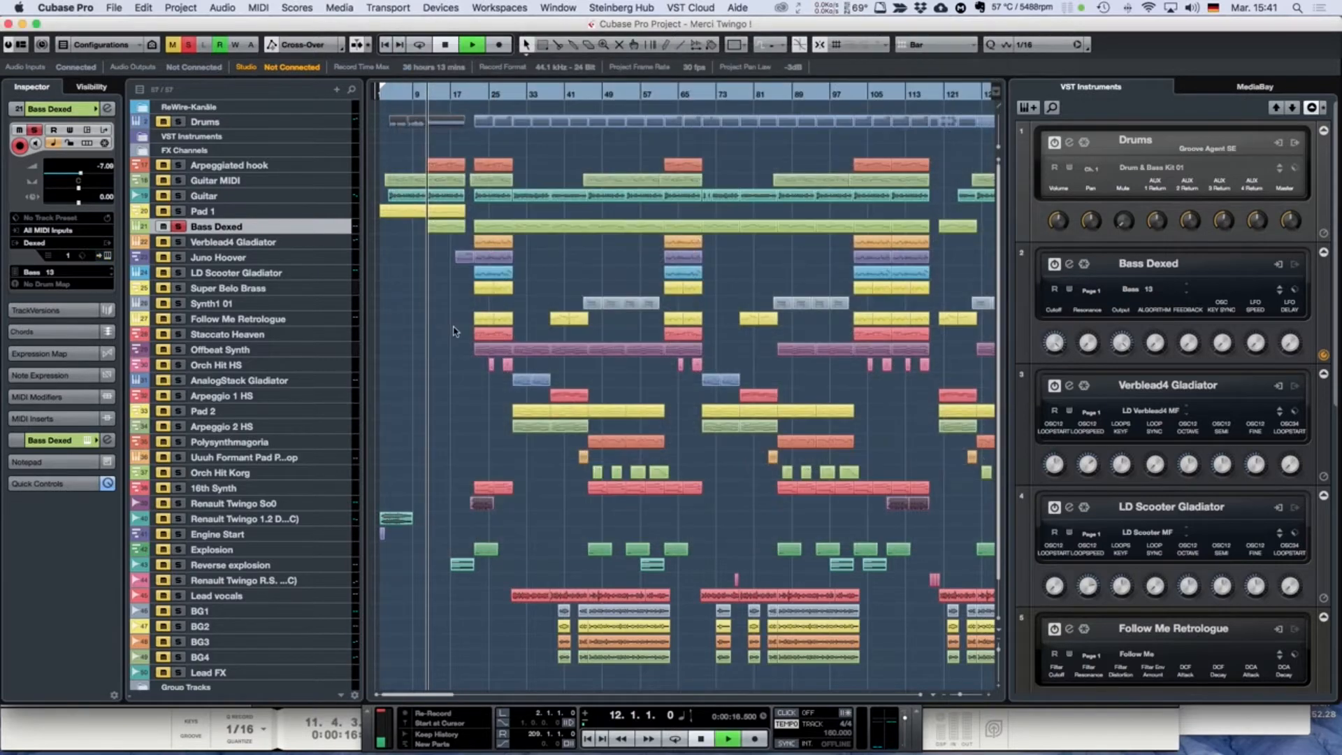
double_click(443, 227)
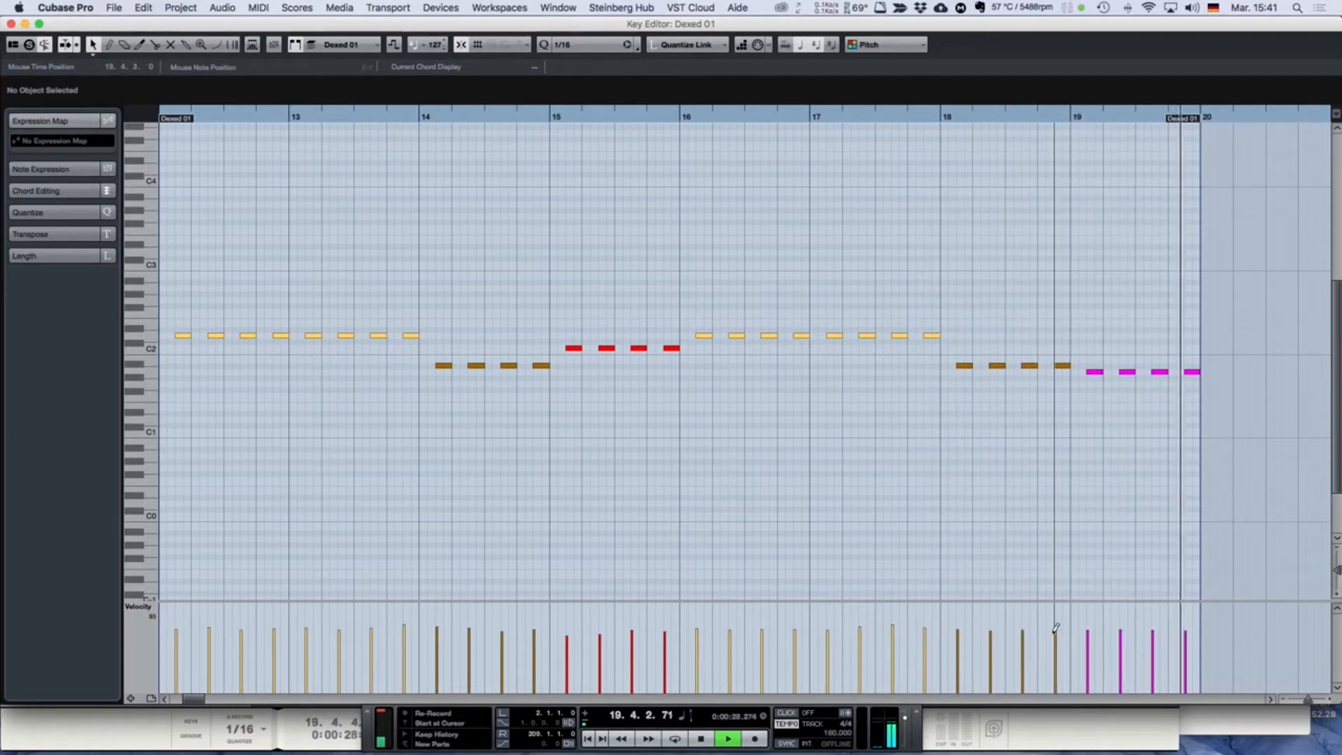
Step: Stop playback, try a much higher velocity on the first bass note of bar 14, and set it to 87
key("space")
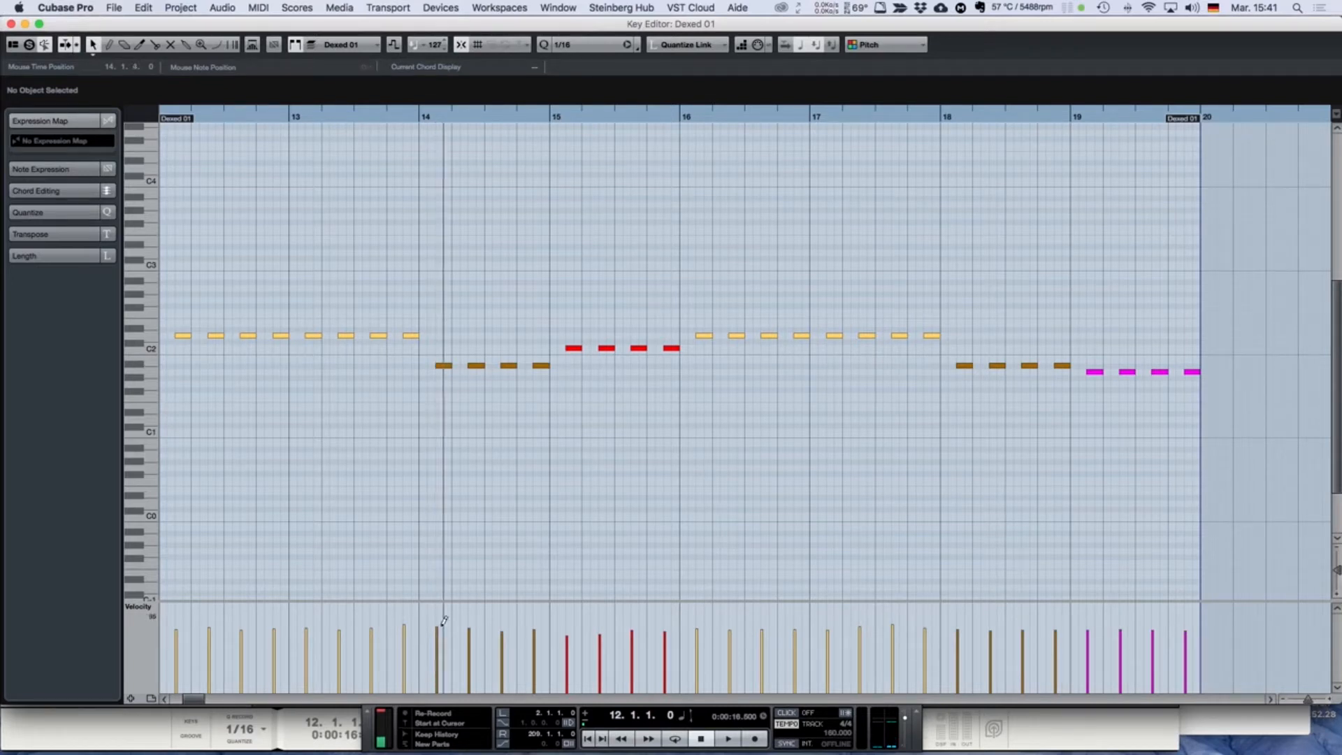
left_click_drag(440, 600, 442, 593)
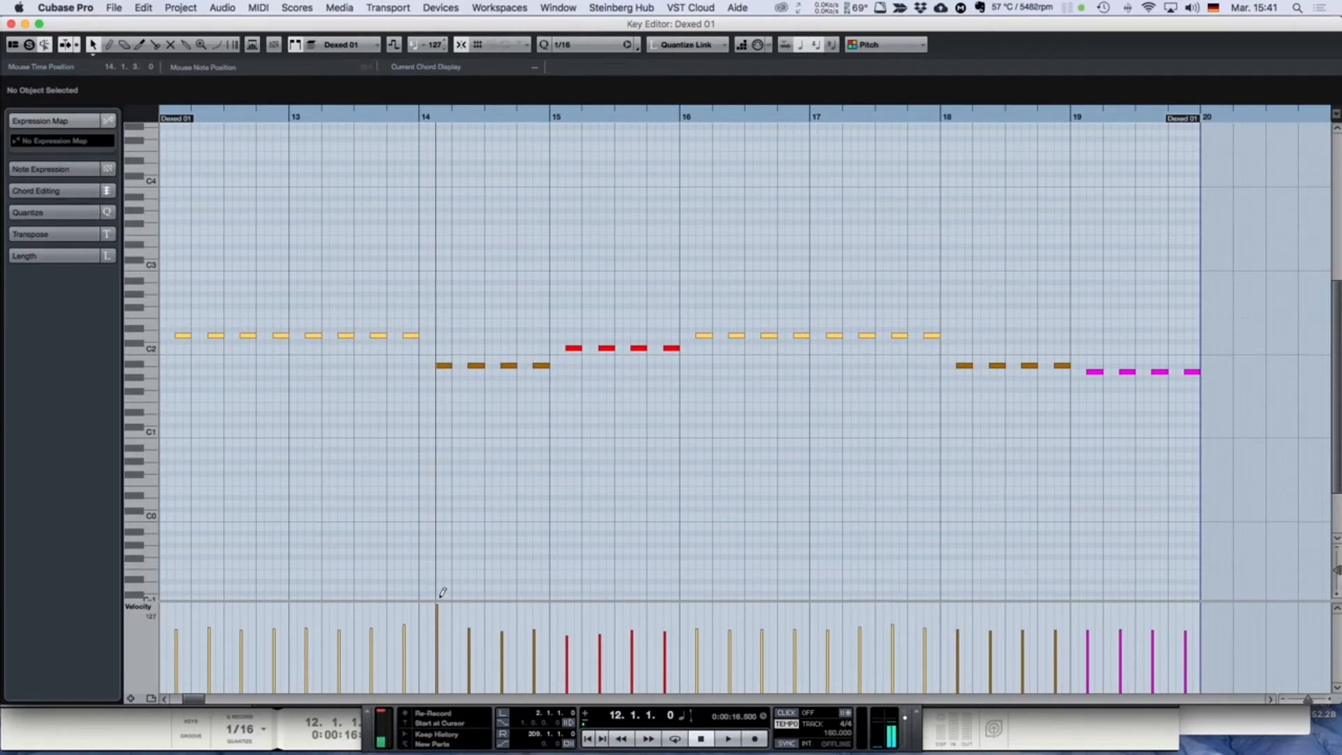
left_click(448, 368)
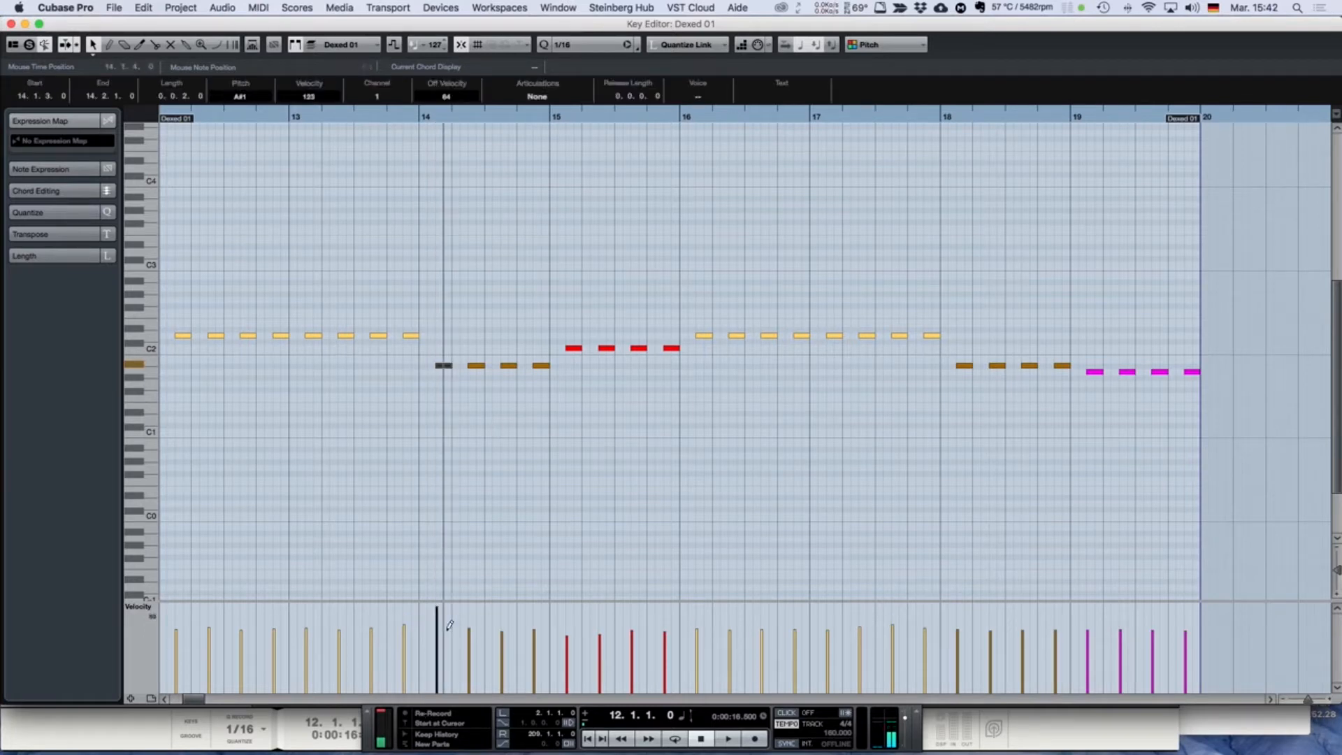
left_click_drag(444, 624, 406, 618)
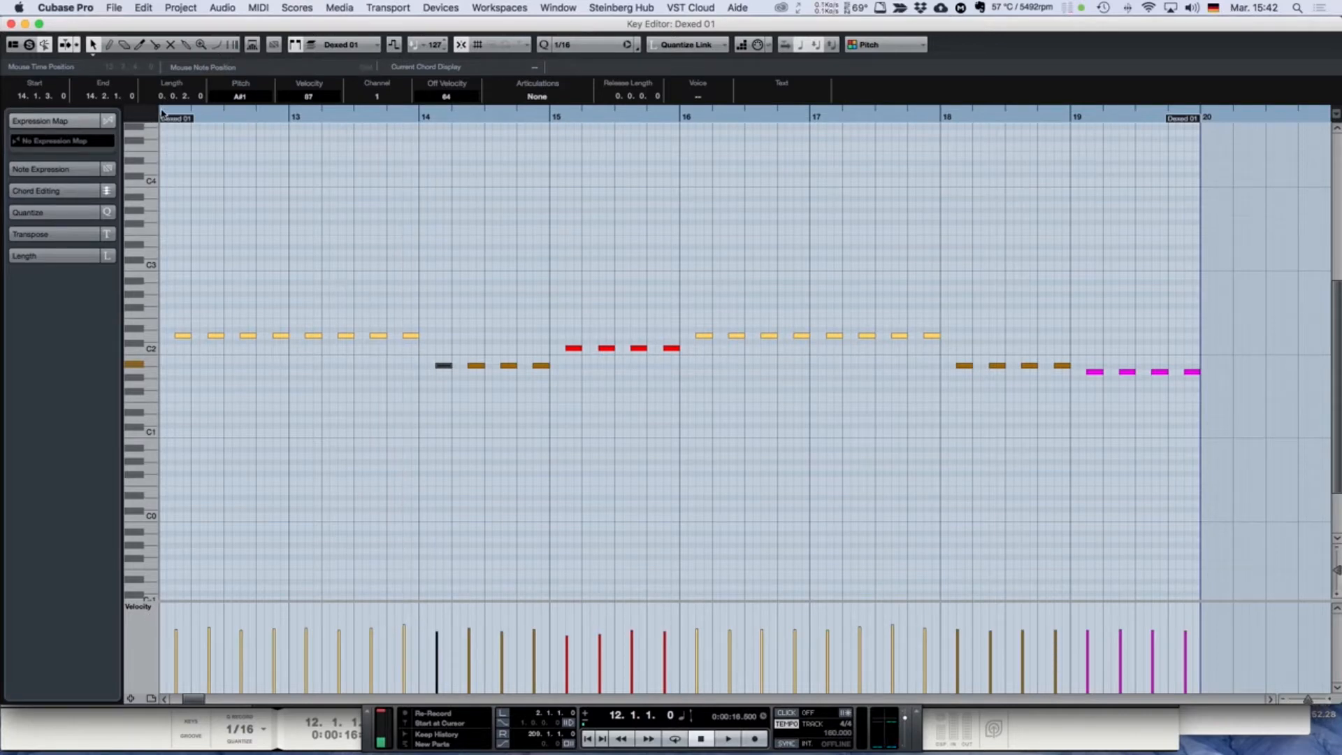
Step: Replay the start of the bass part from bar 12, stop, and close the Key Editor
key("space")
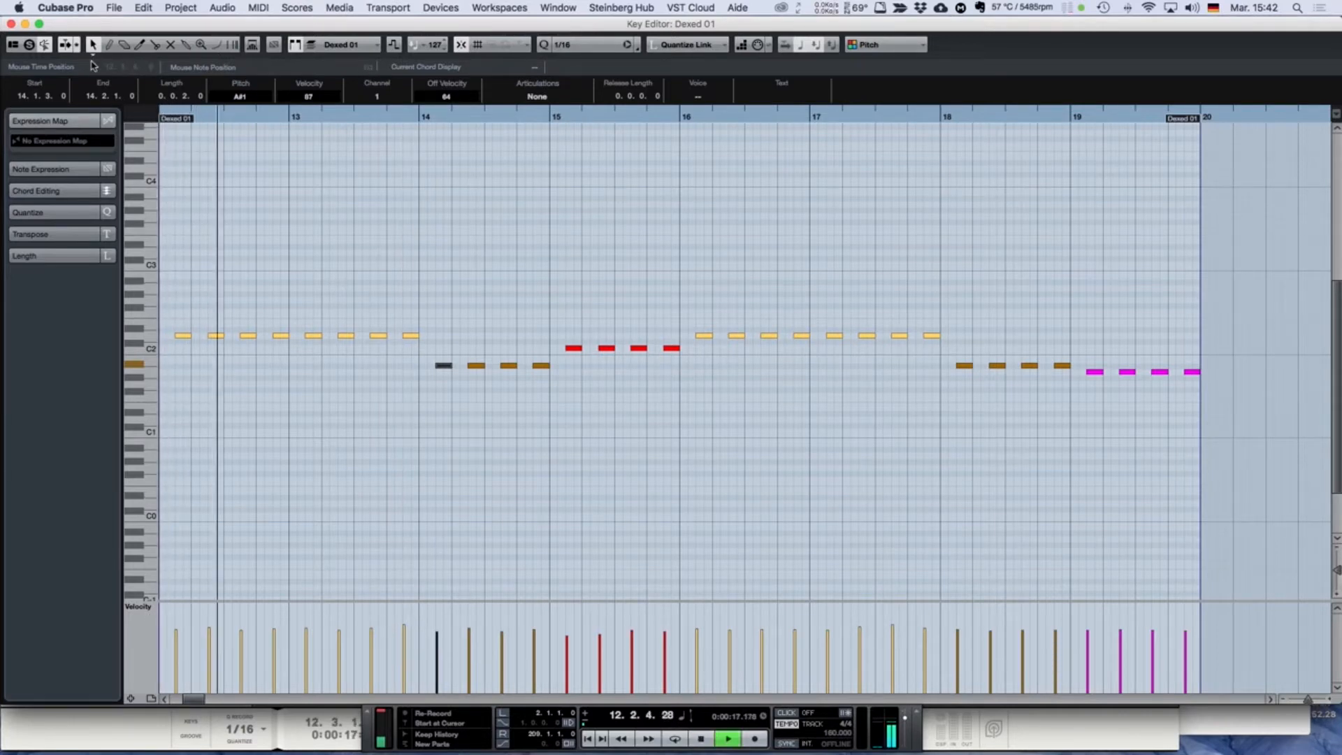
key("space")
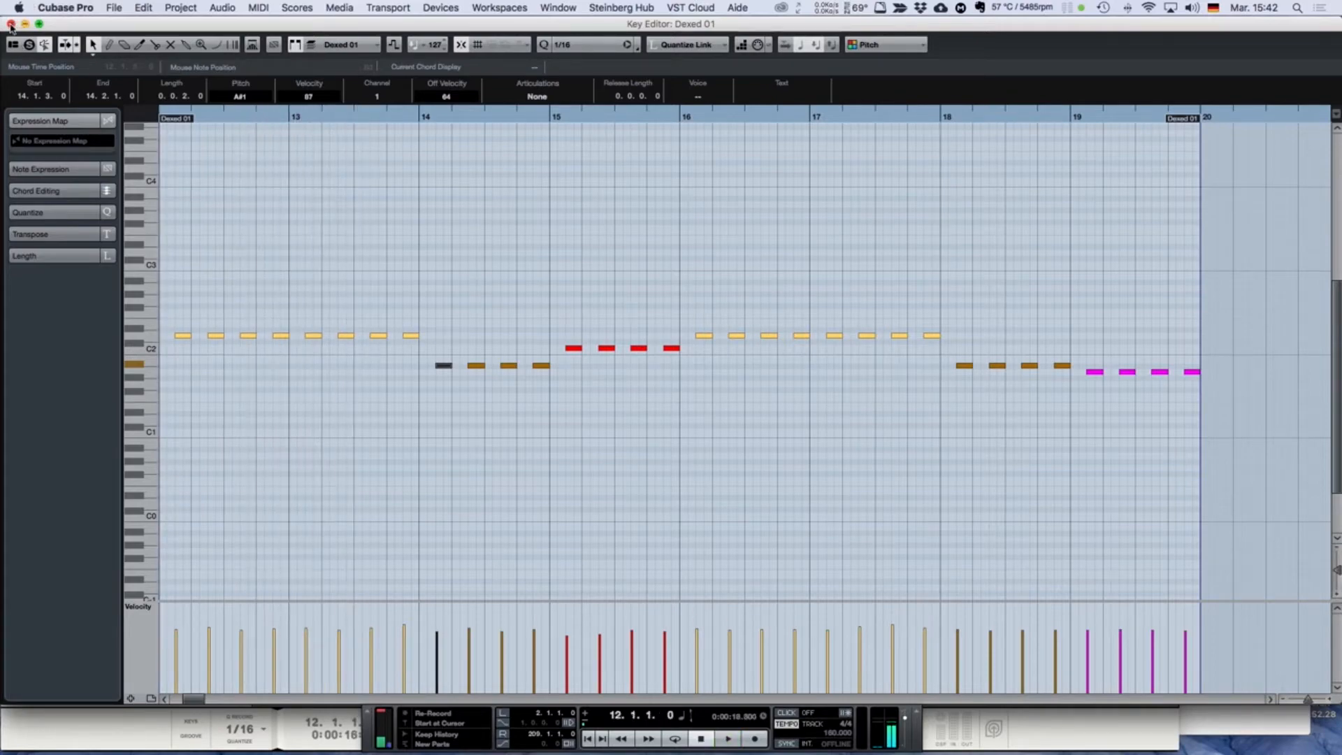
left_click(11, 24)
Step: Unsolo the Bass Dexed track, then solo the Juno Hoover track with the playhead at bar 18
left_click(428, 294)
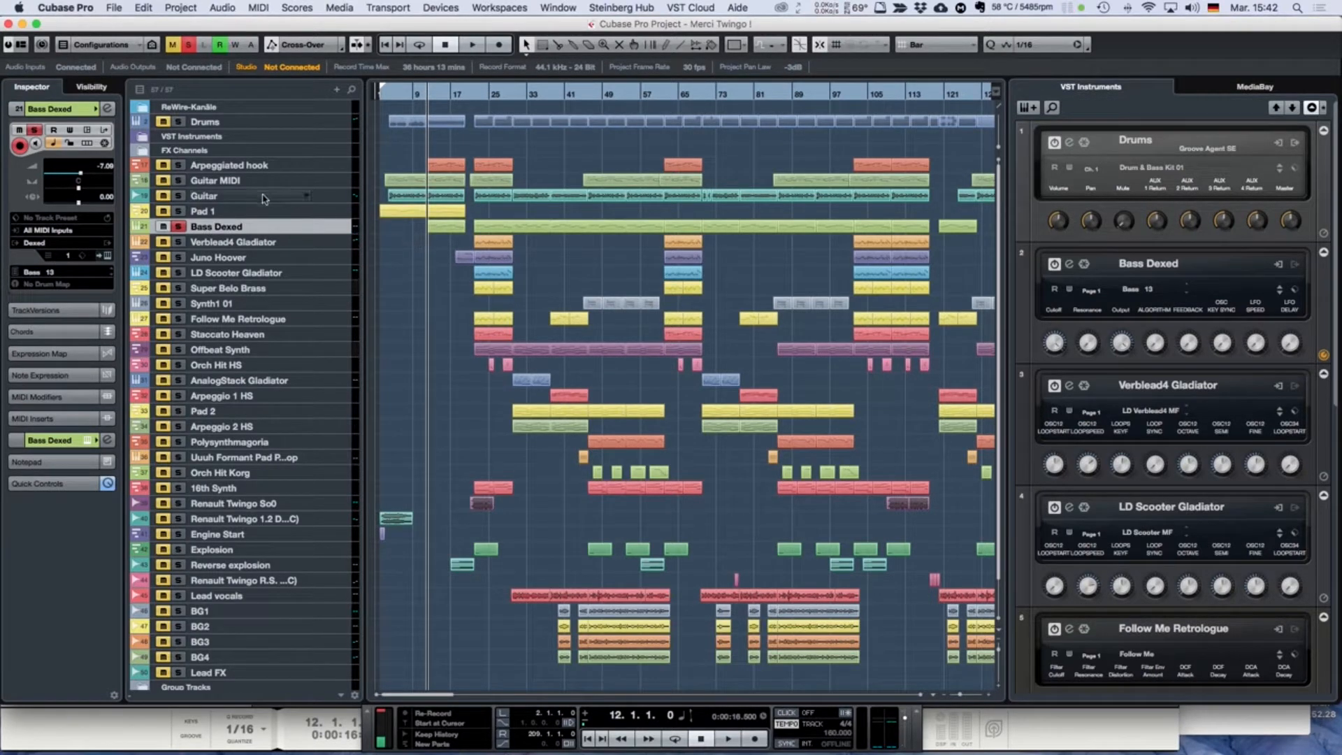
left_click(183, 229)
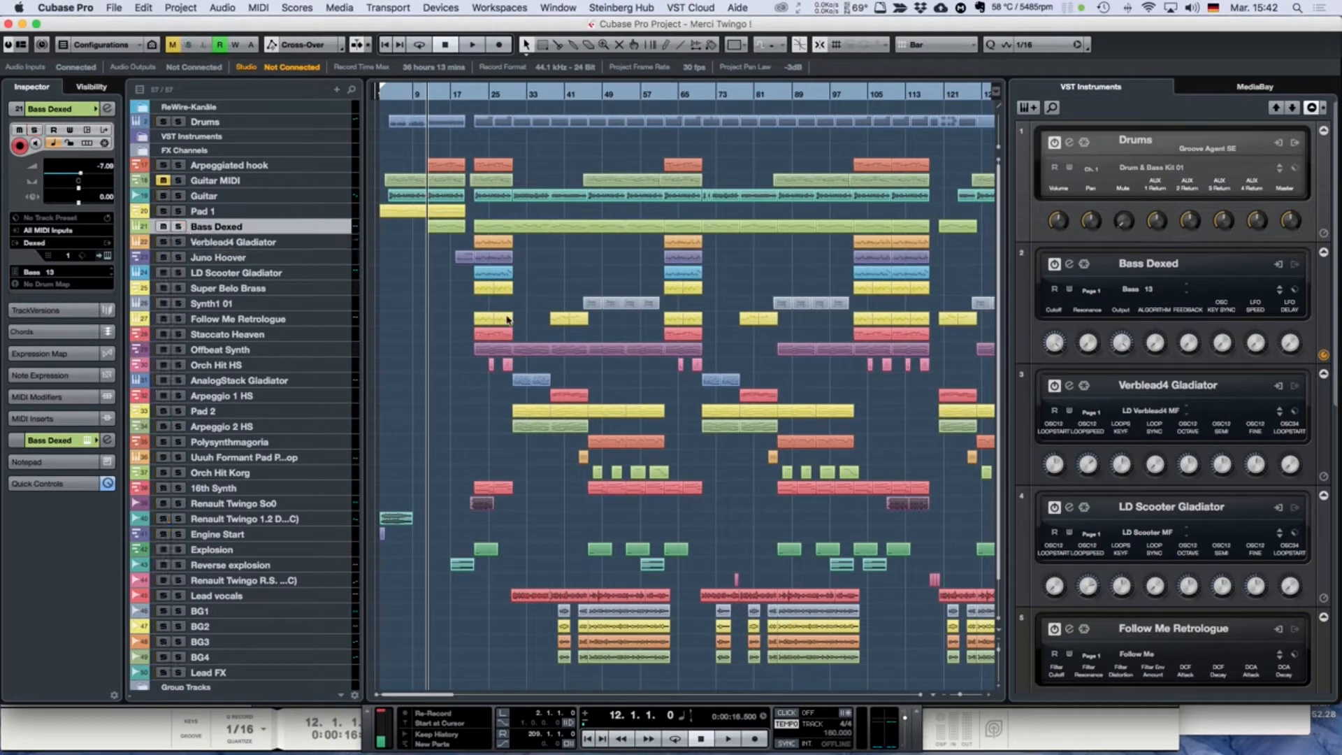
left_click(341, 260)
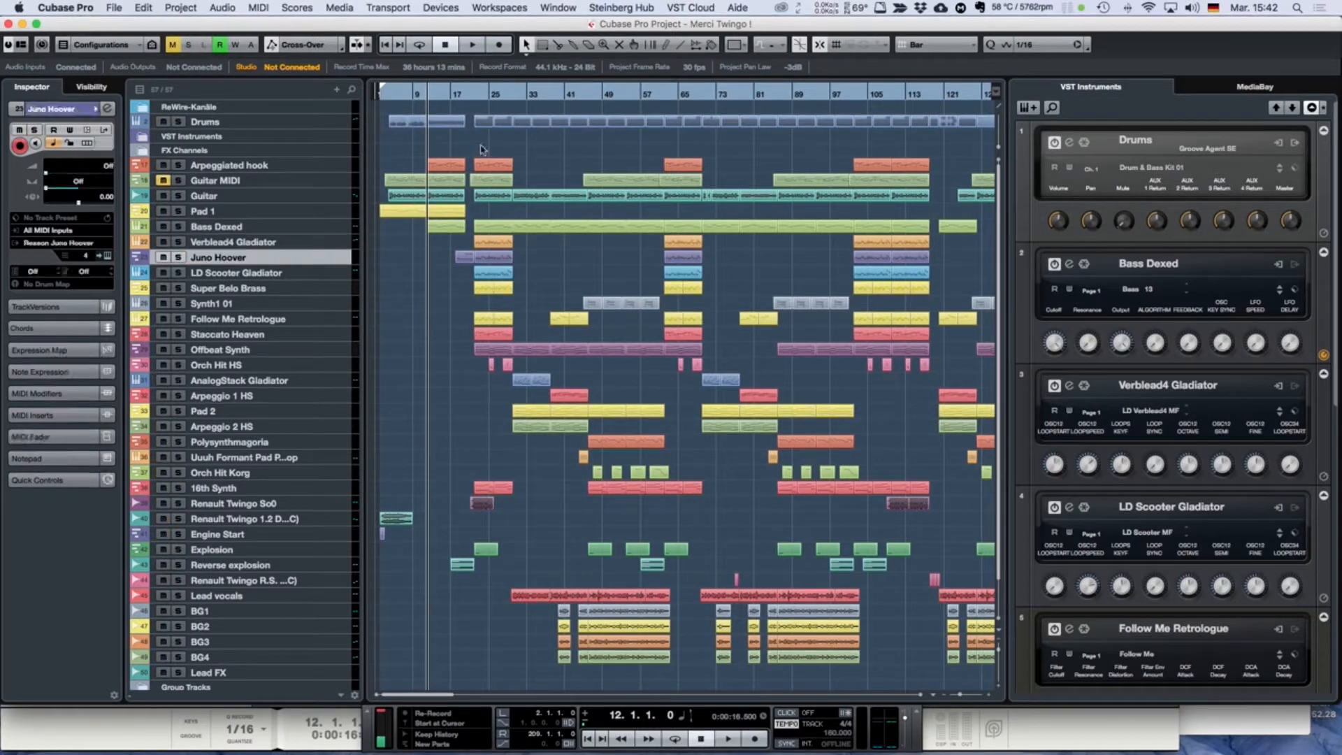
left_click(457, 97)
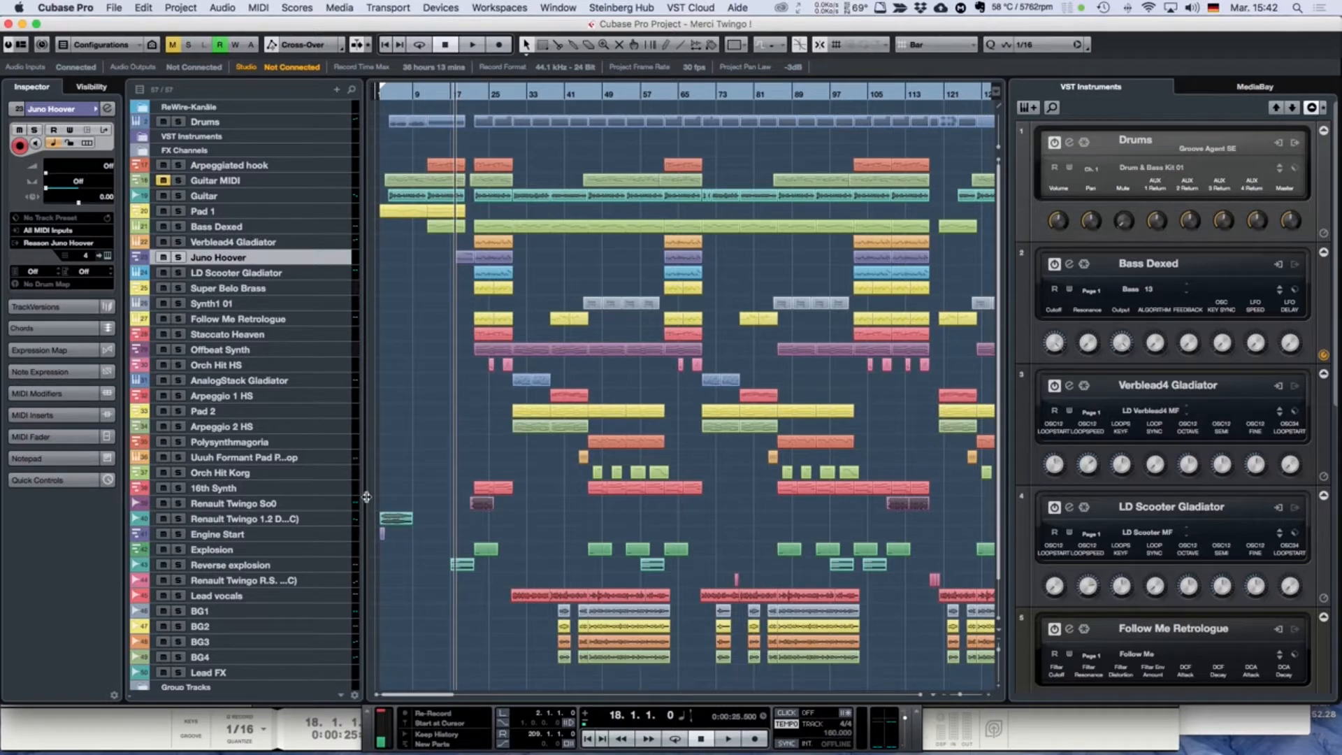
left_click(178, 257)
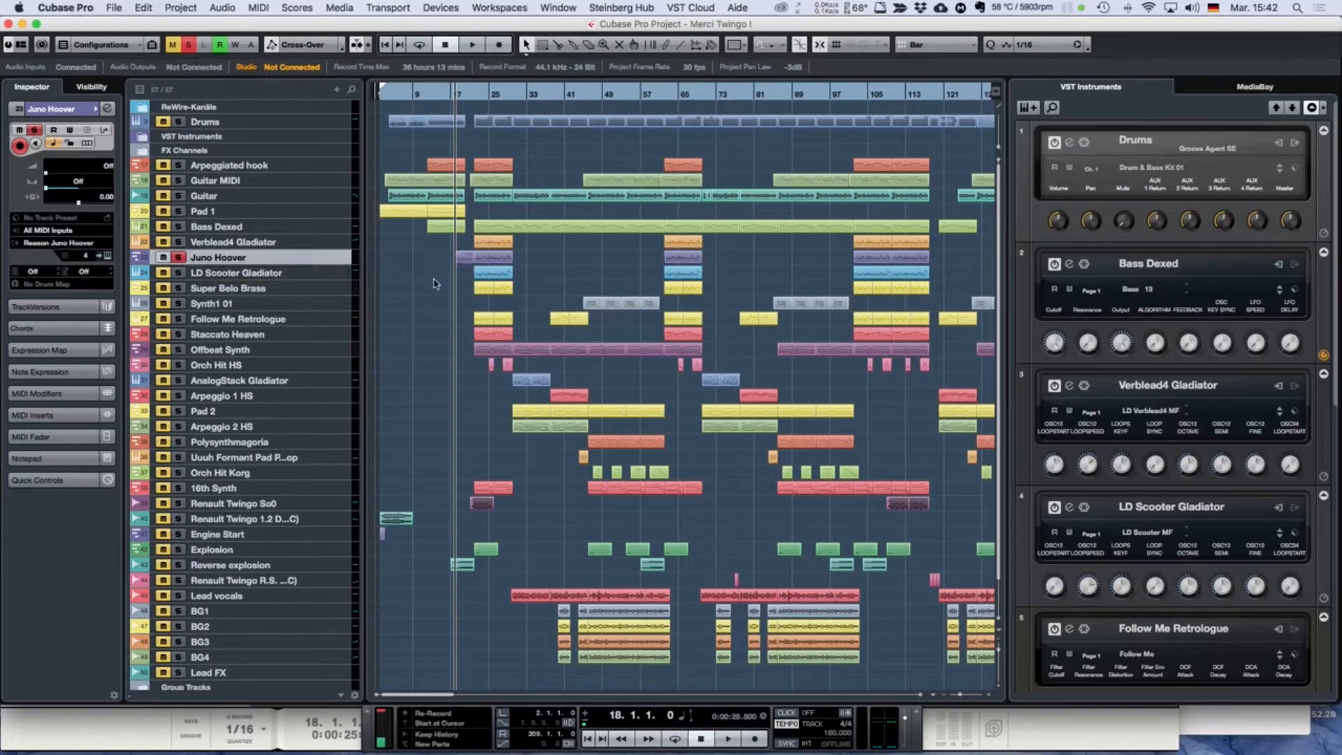
Step: Switch to Reason and examine the Thor synth settings inside the Juno Hoover Combinator
key("super+Tab")
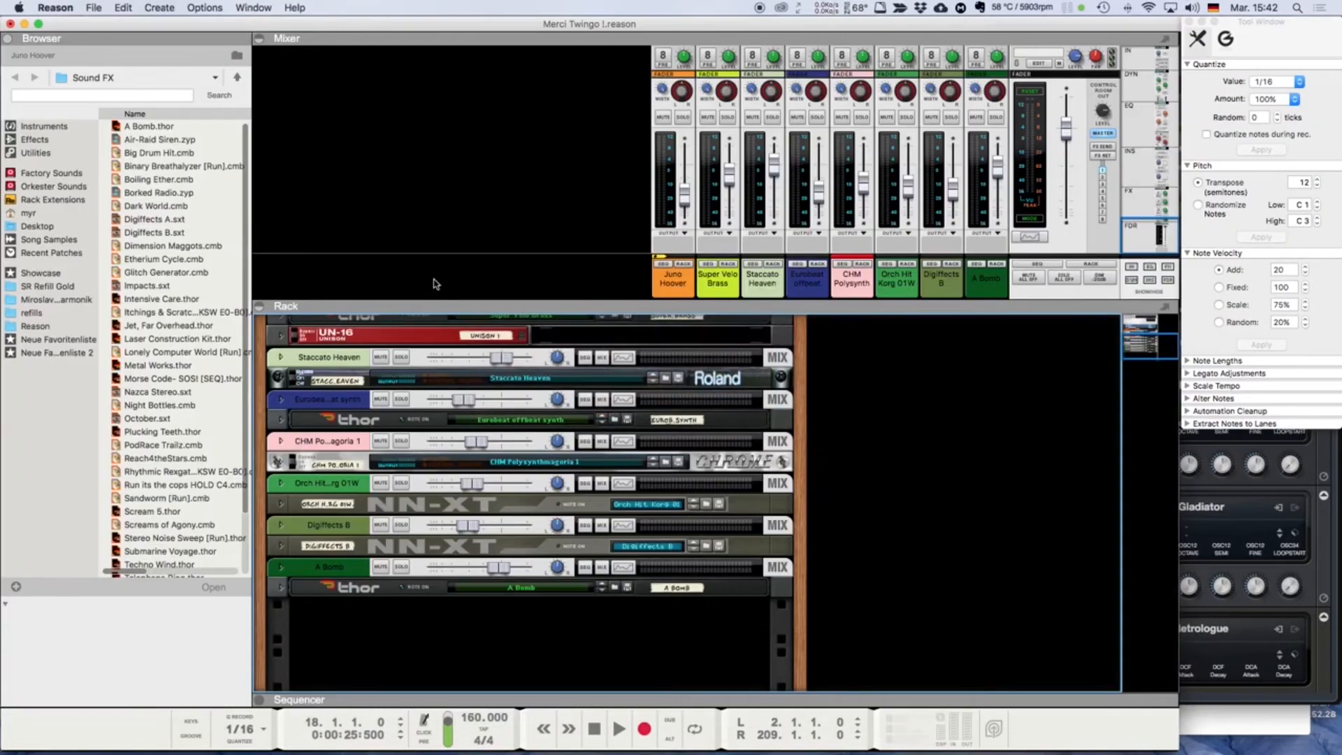
scroll(294, 468, "up", 5)
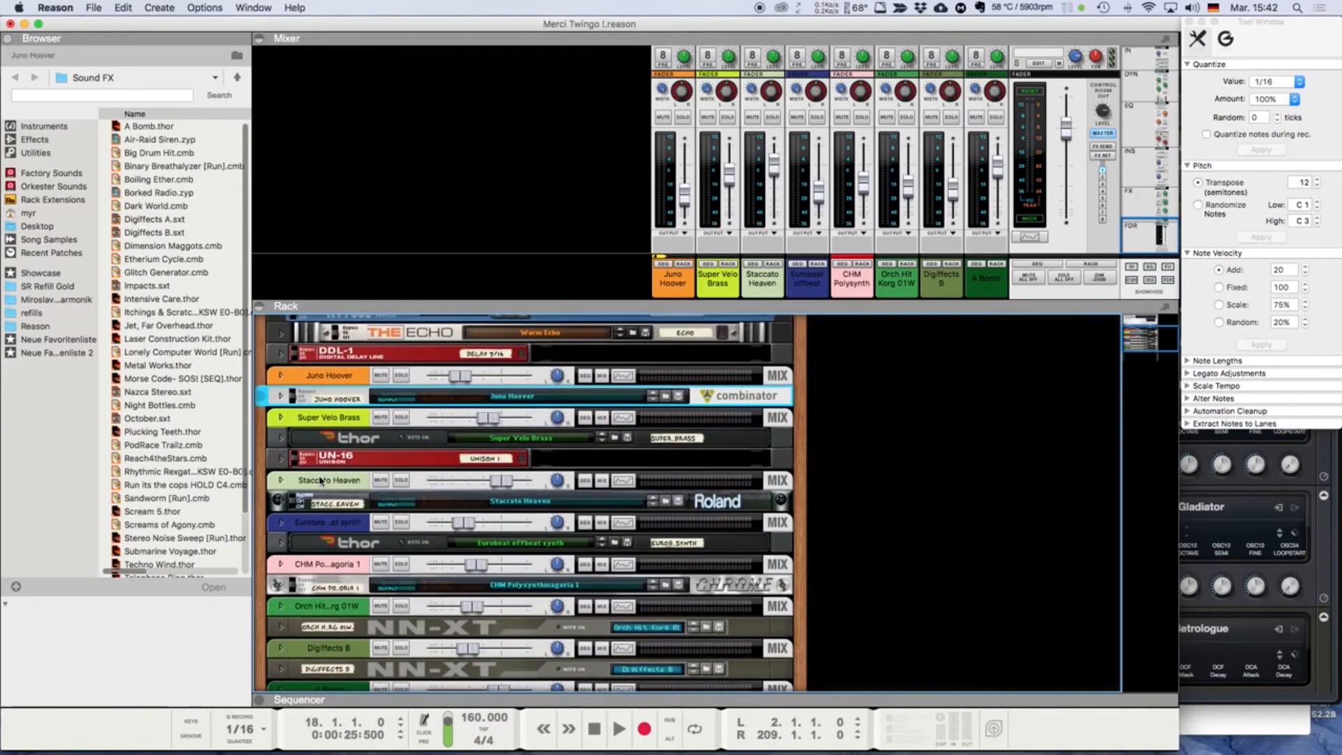
left_click(280, 395)
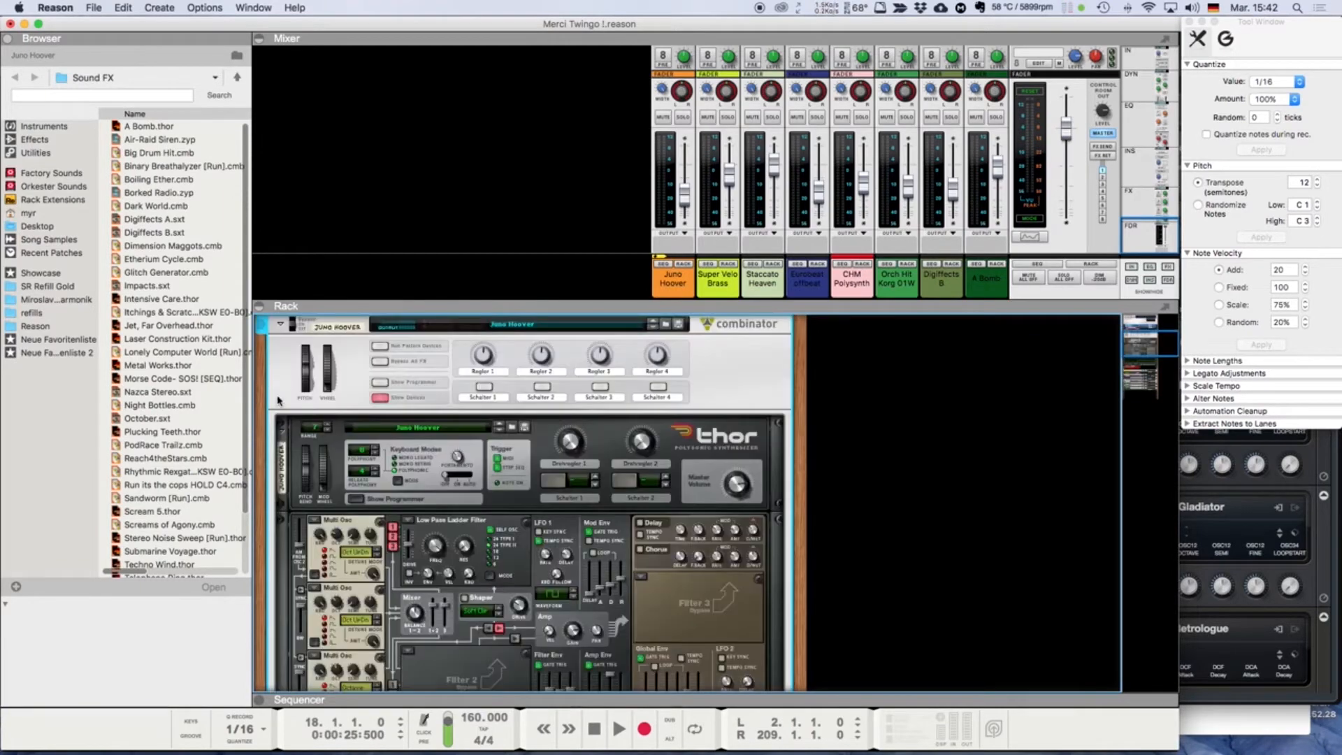
scroll(339, 462, "down", 3)
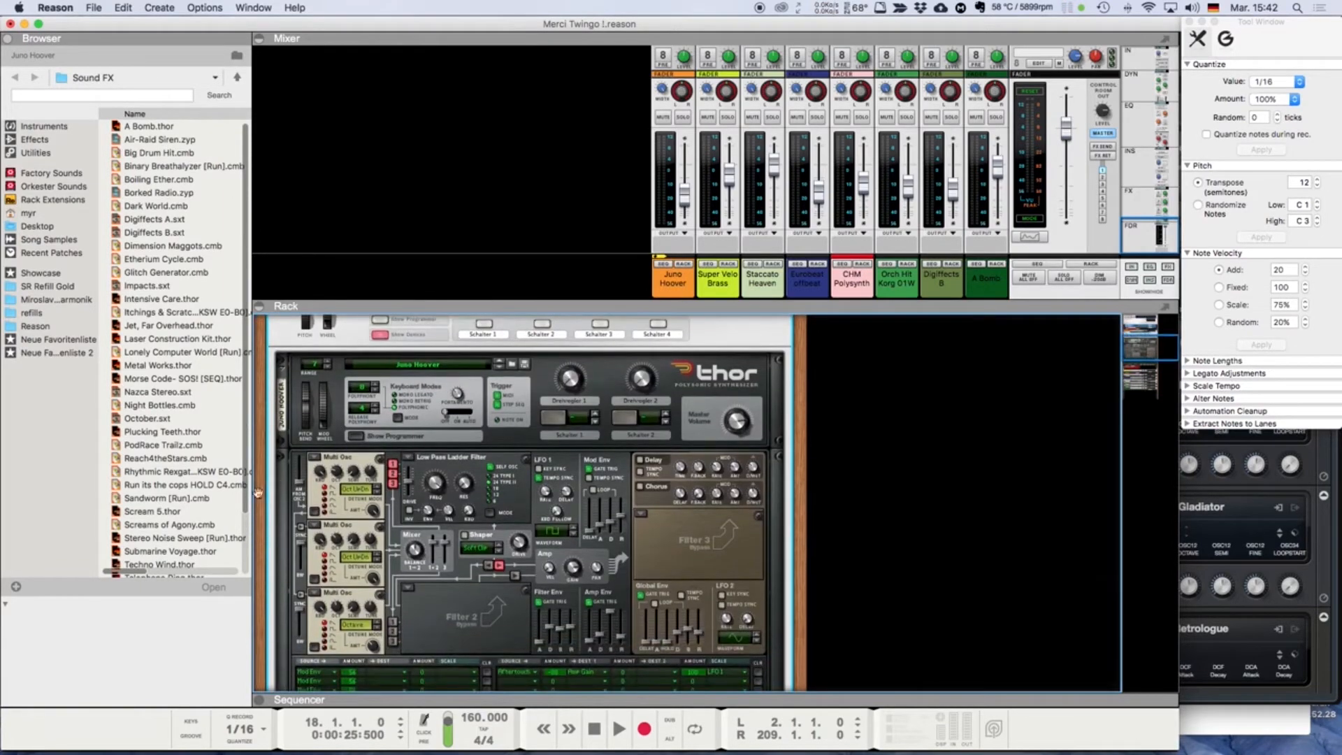
scroll(290, 501, "down", 2)
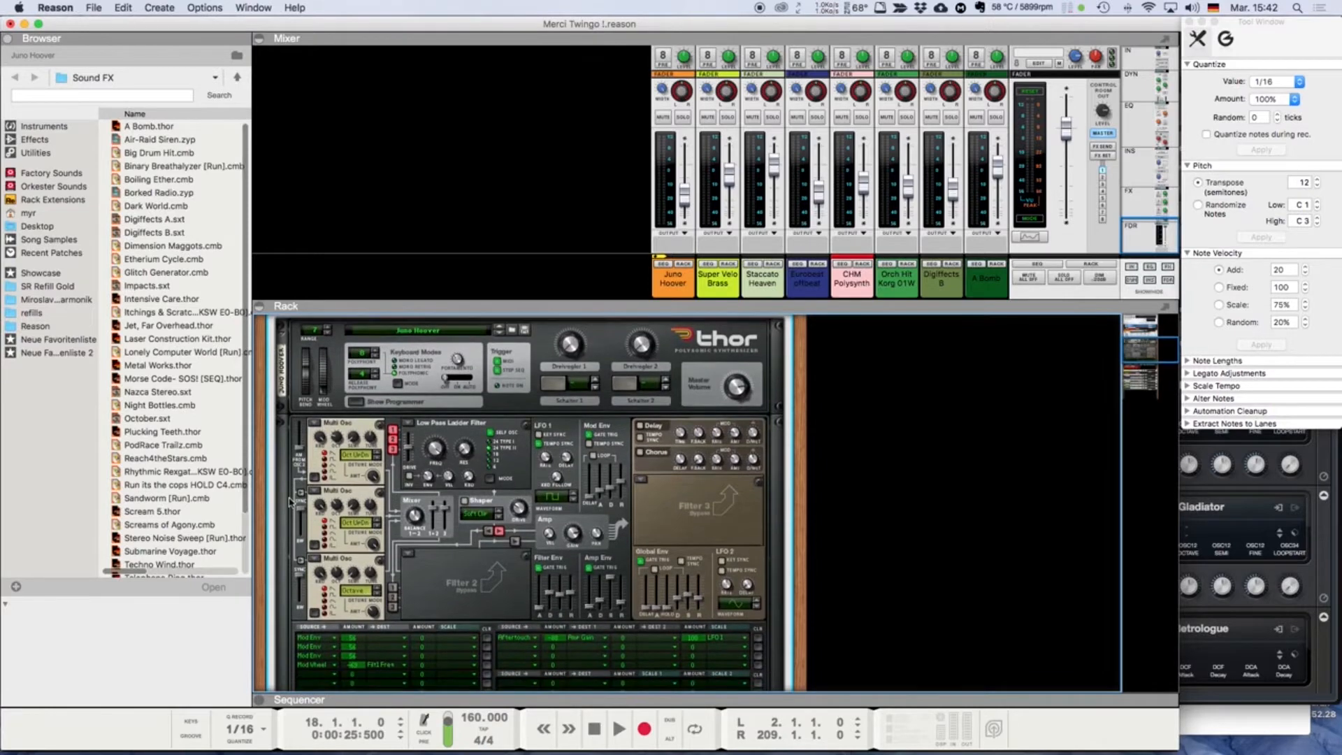
scroll(291, 501, "down", 1)
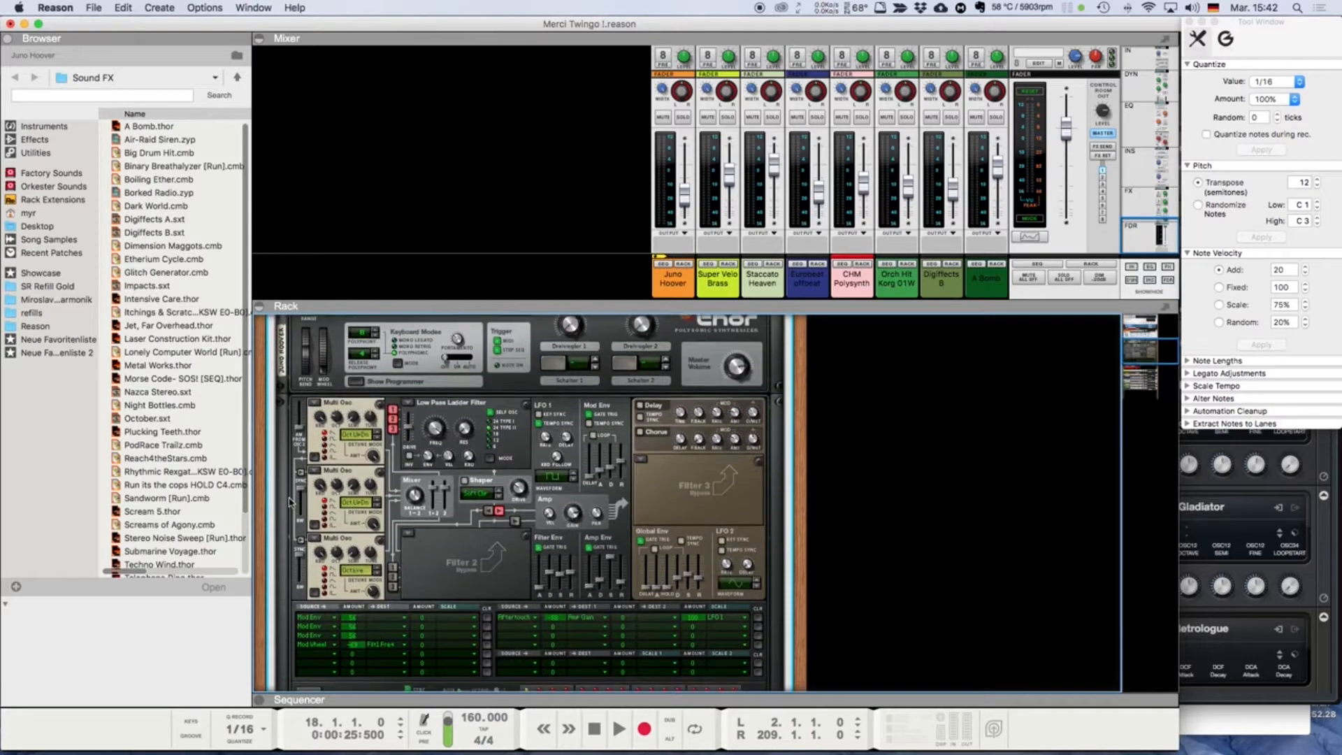
scroll(290, 502, "down", 1)
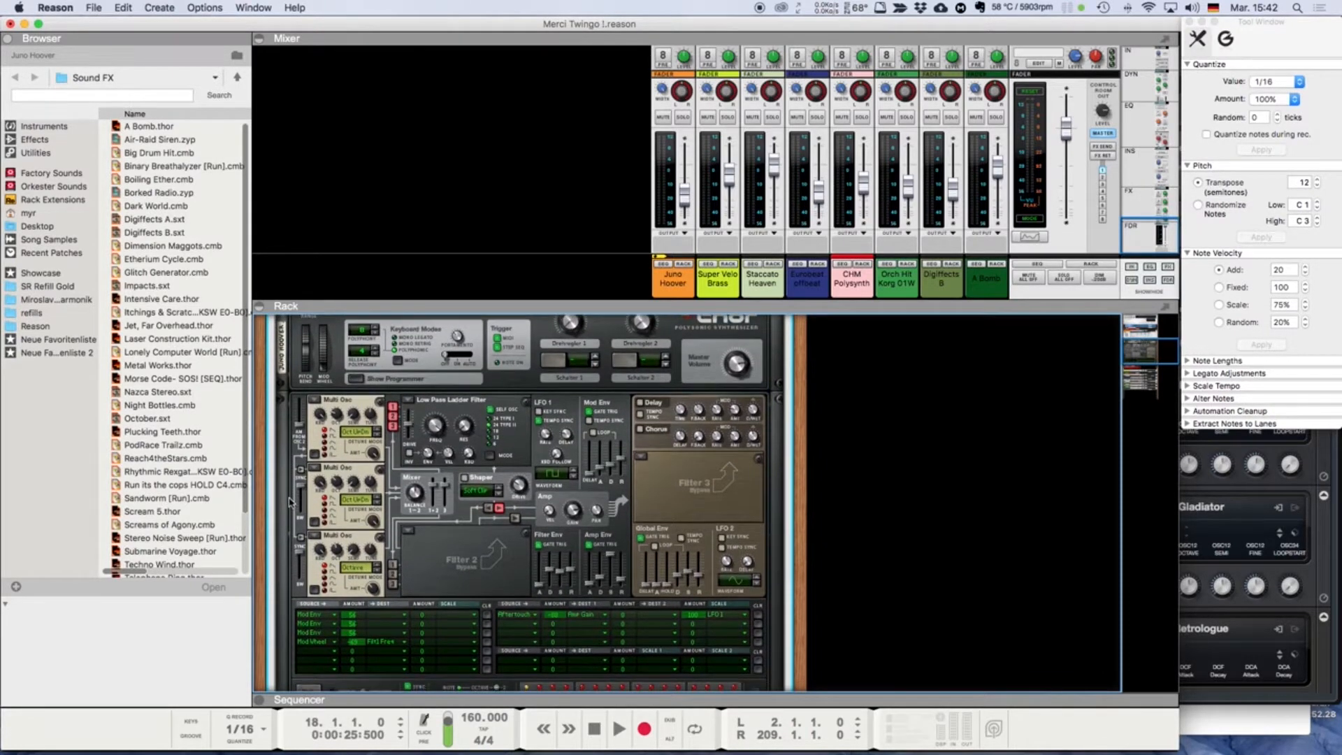
scroll(291, 502, "up", 1)
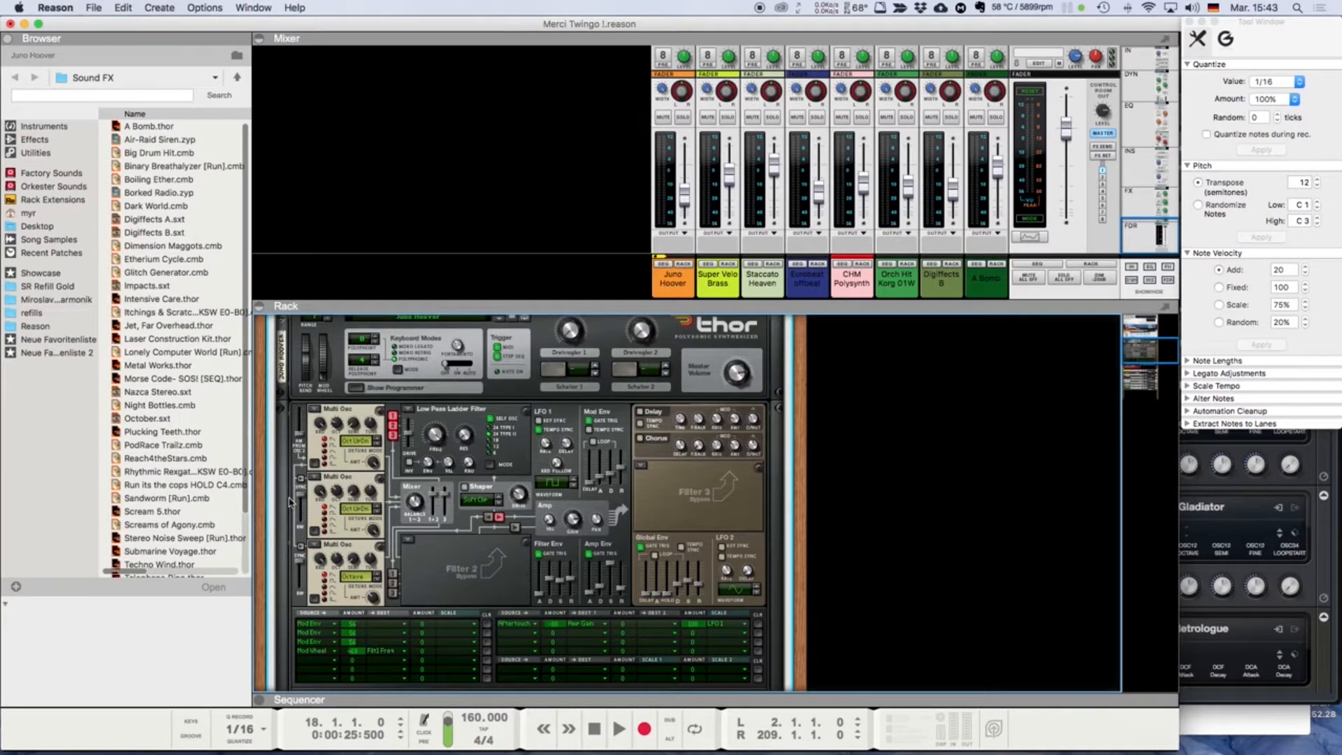
Step: Return to Cubase, play the soloed Juno Hoover track from bar 18, then stop and reset the playhead to bar 18
key("super+Tab")
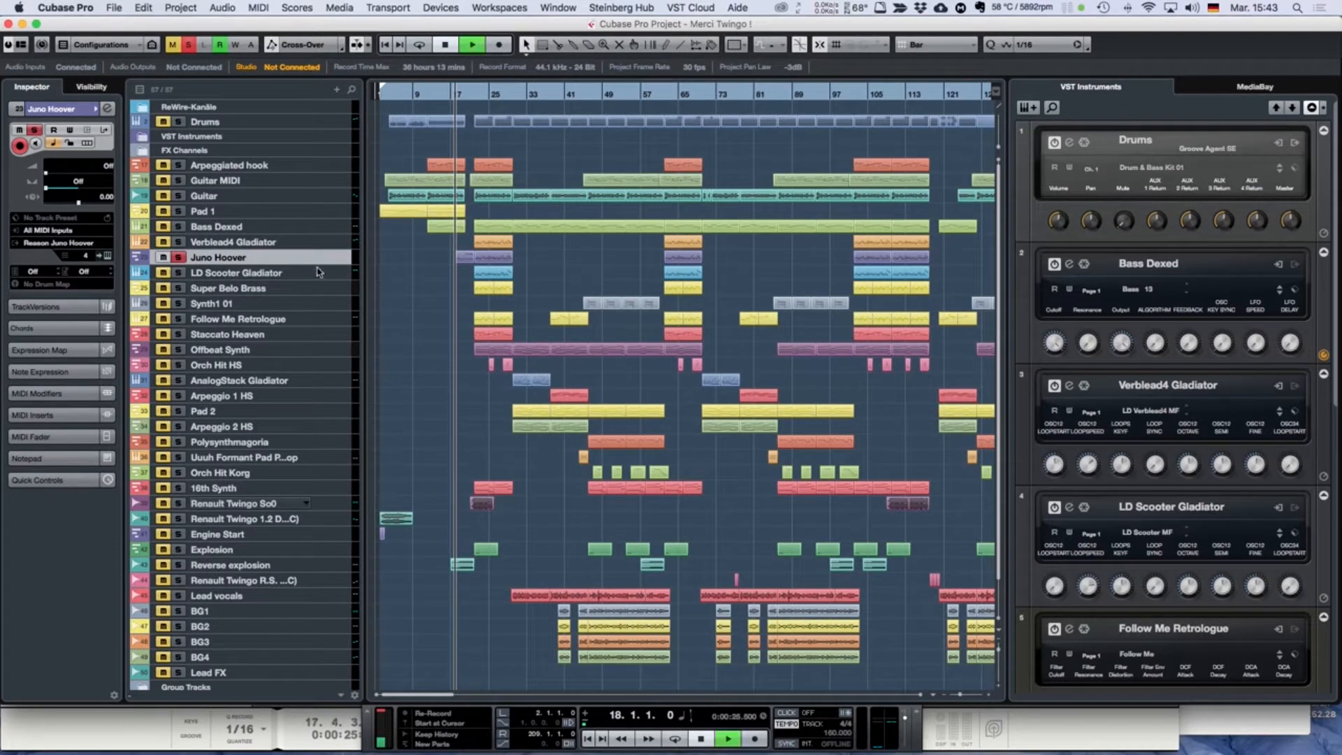
key("space")
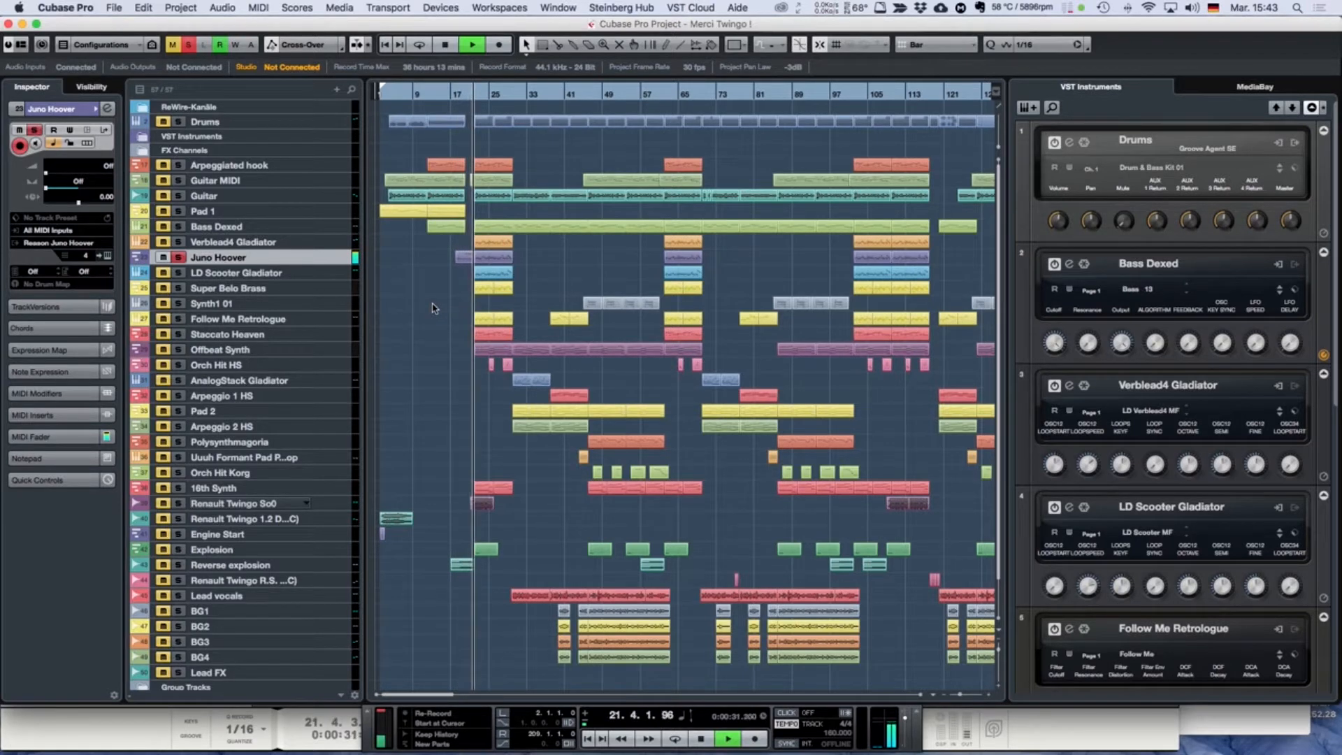
key("space")
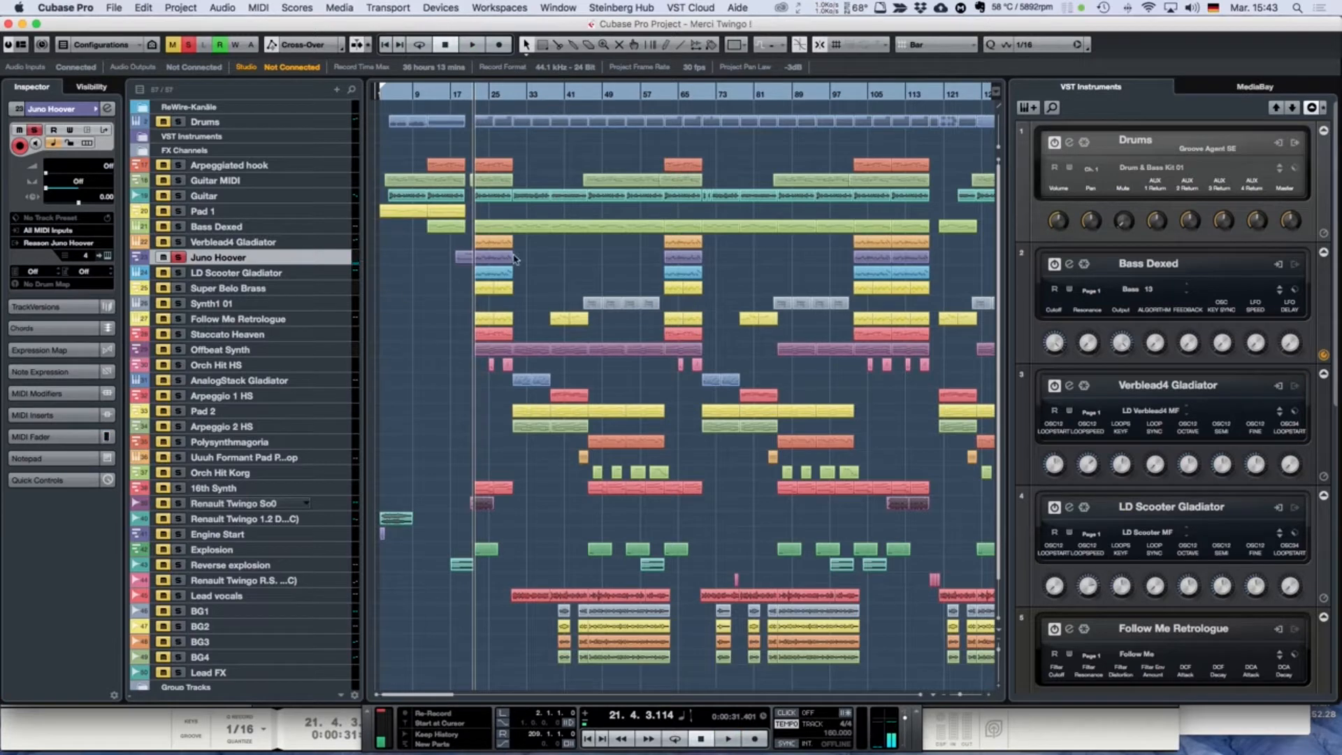
left_click(454, 344)
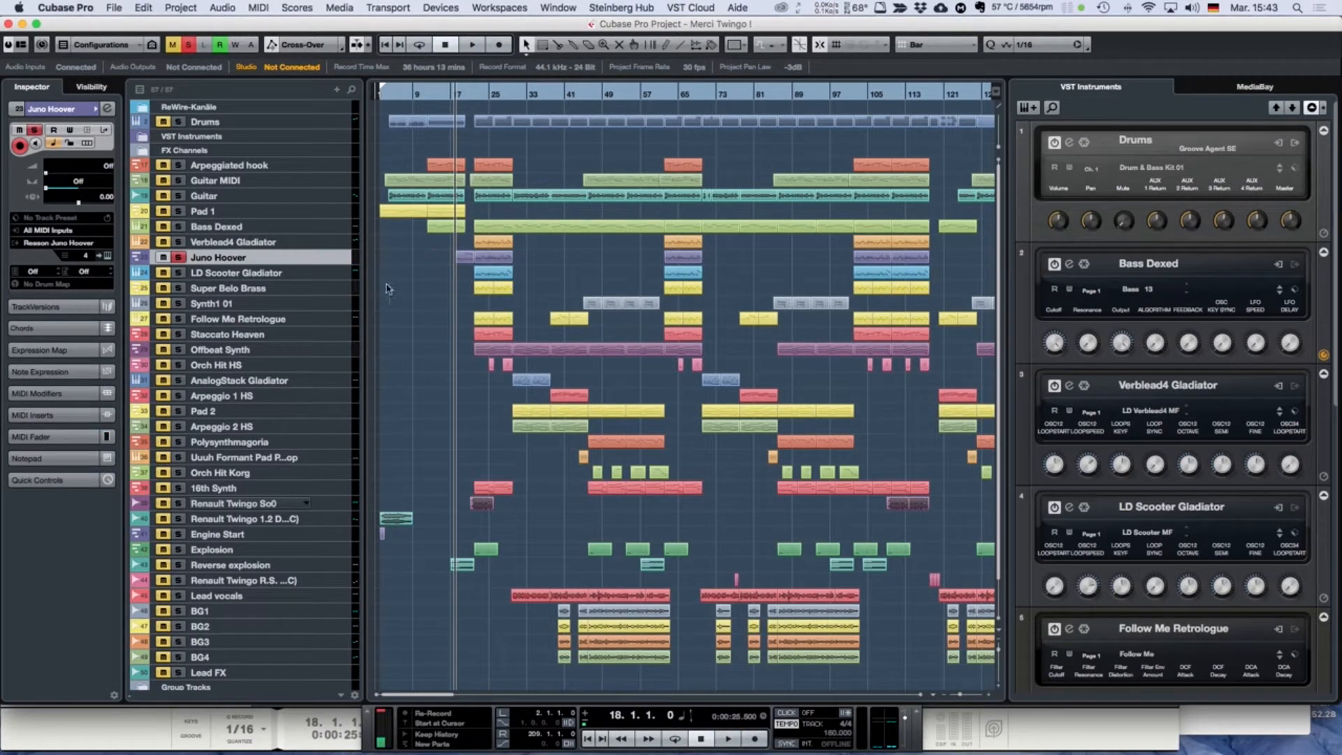
Step: Solo the Reverse explosion and Explosion tracks in turn, leaving Explosion soloed and the playhead at bar 22
left_click(341, 567)
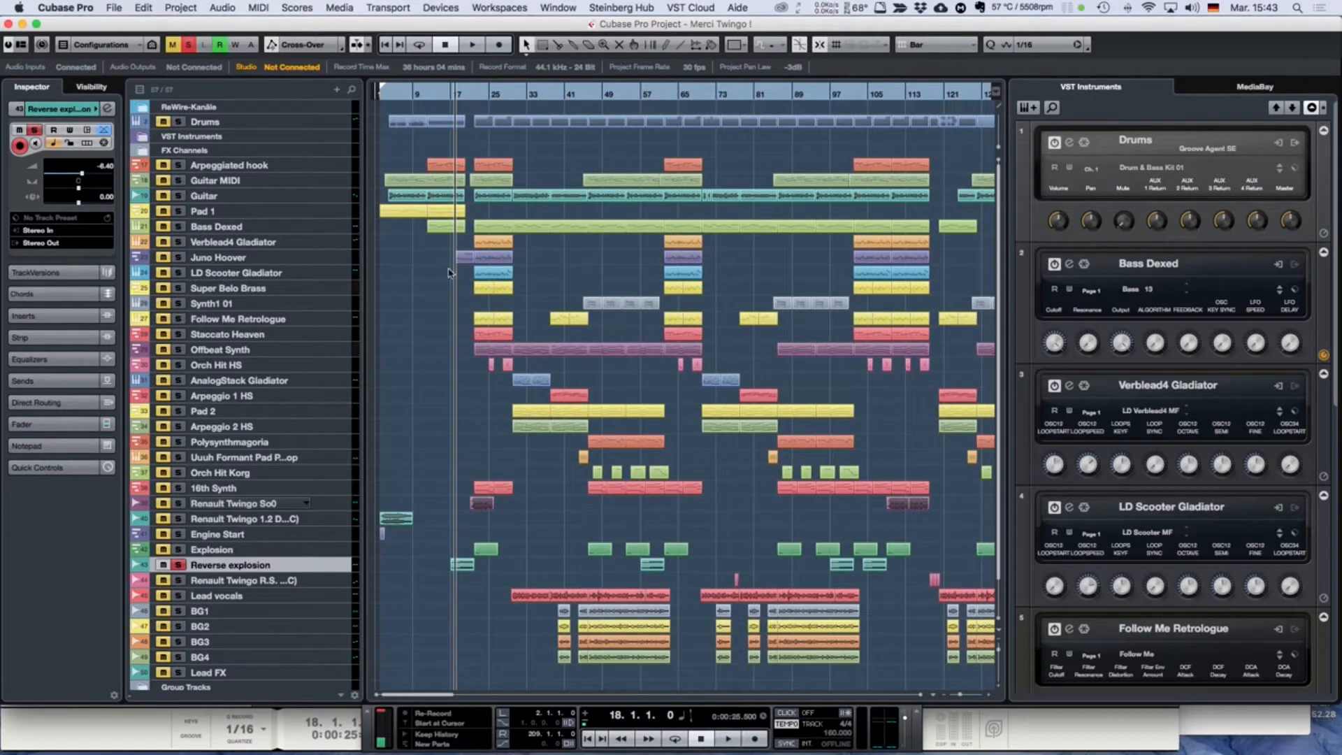
left_click(476, 95)
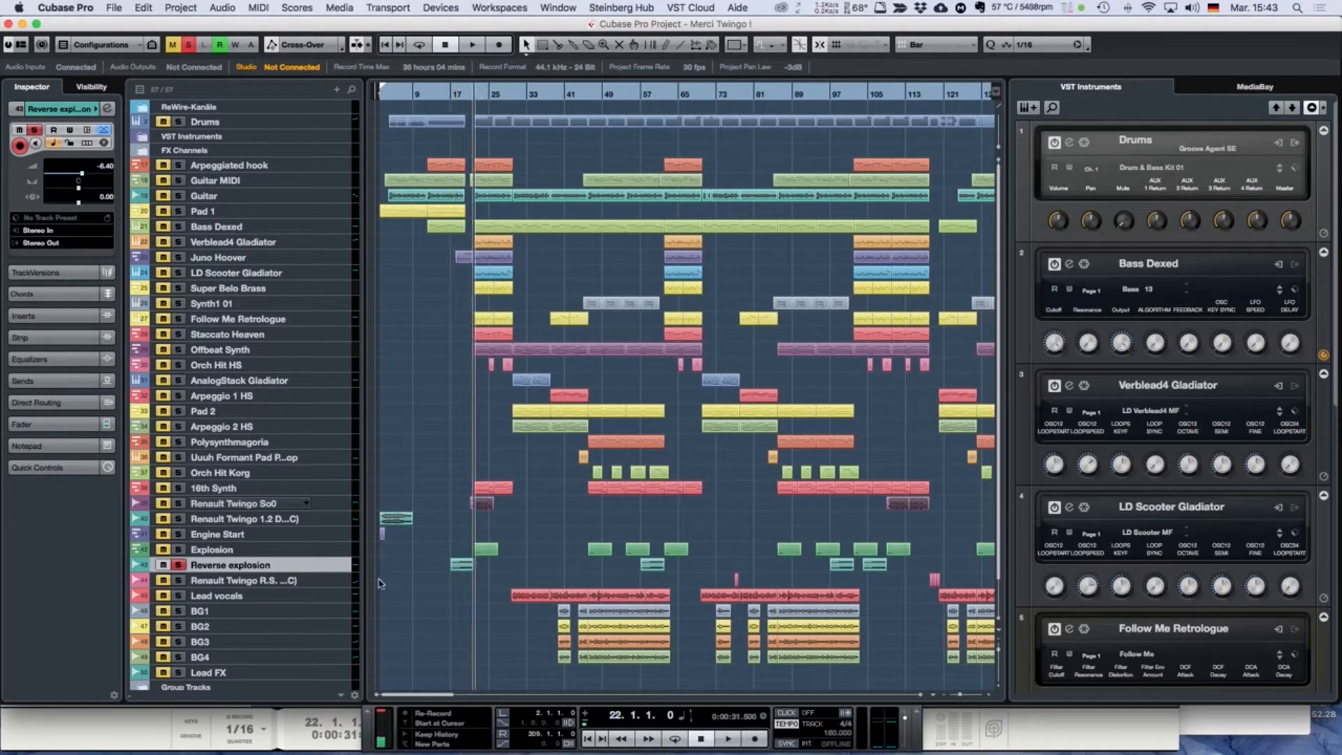
left_click(331, 551)
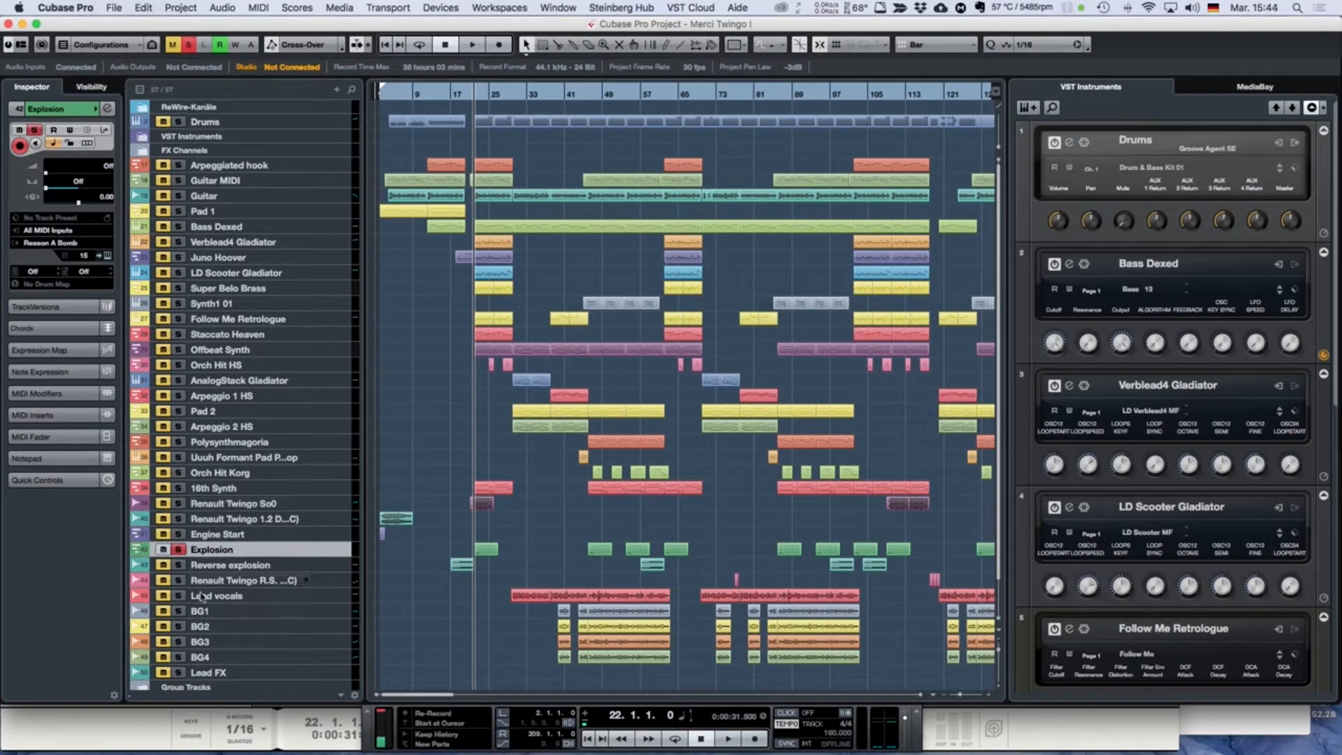
left_click(331, 569)
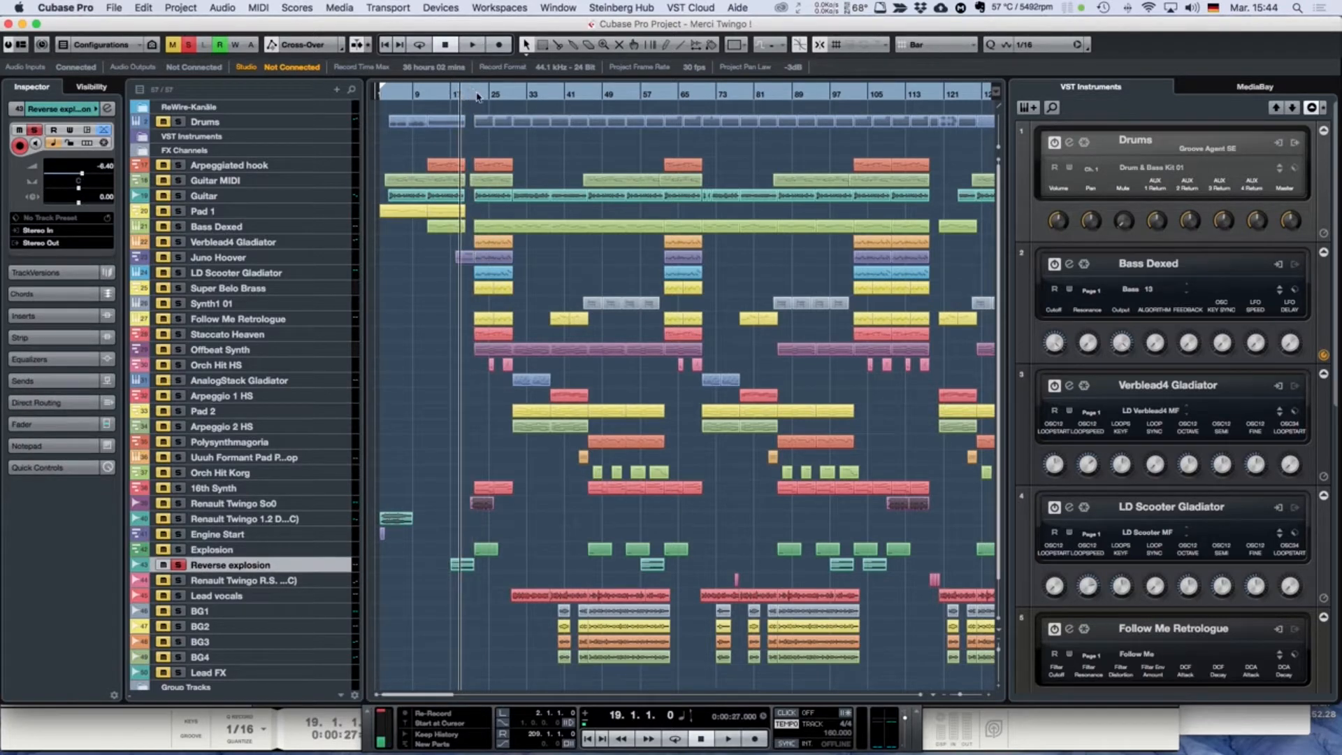
left_click(340, 550)
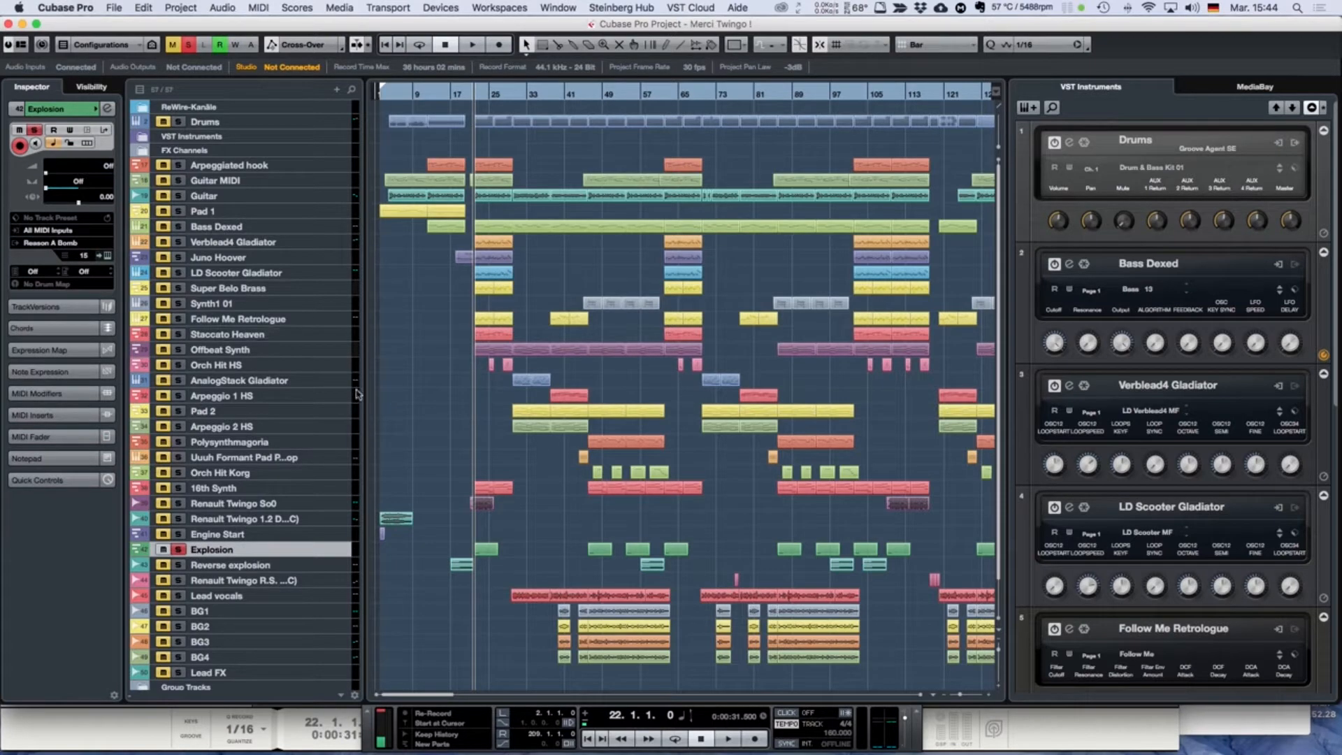
Step: Switch to Reason, collapse the Juno Hoover devices, and browse the A Bomb Thor's patch in the Sound FX folder
key("super+Tab")
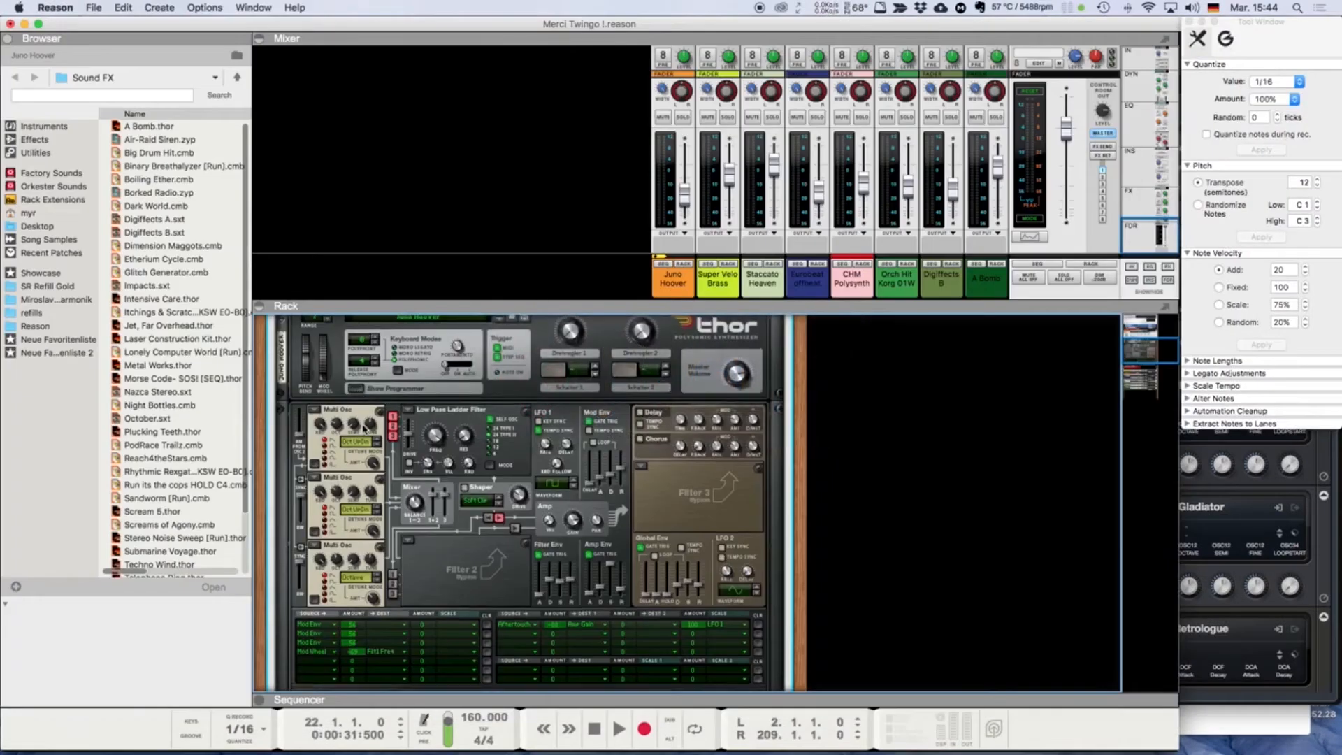
scroll(307, 482, "up", 5)
left_click(409, 513)
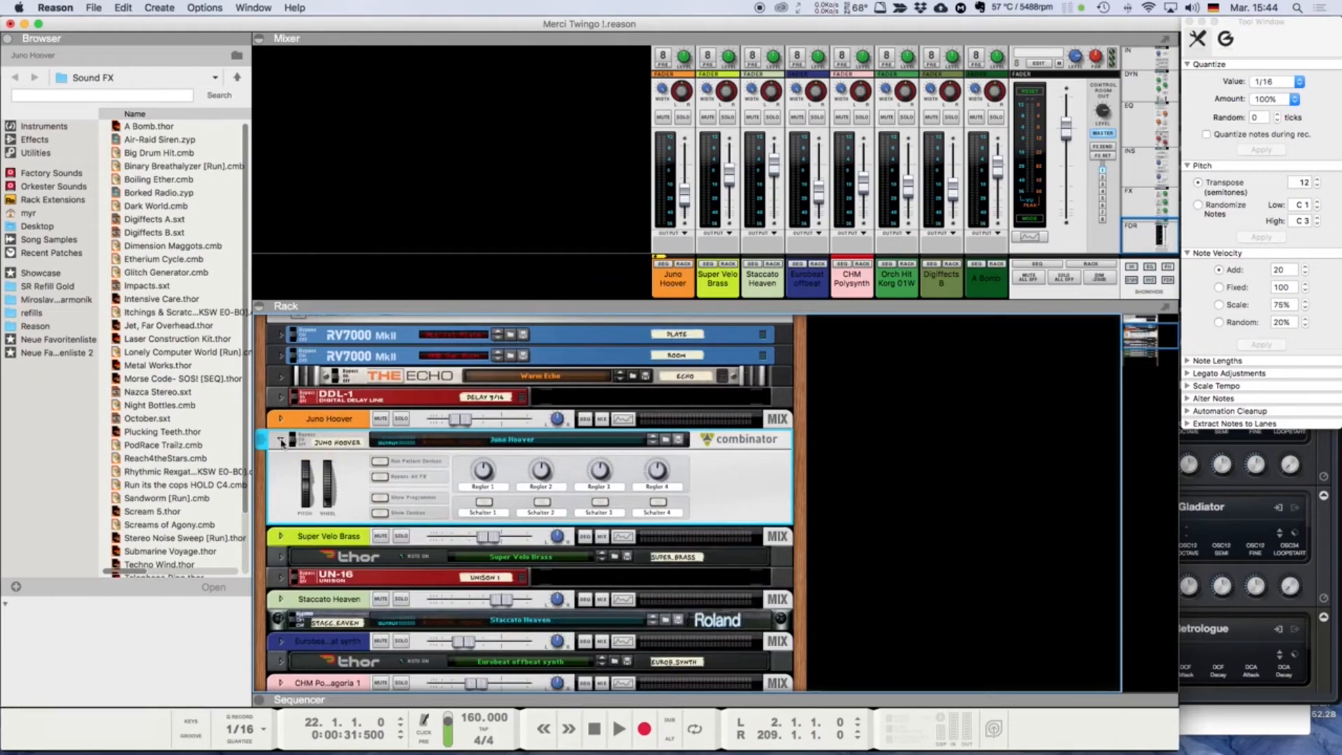
scroll(301, 482, "down", 5)
left_click(504, 540)
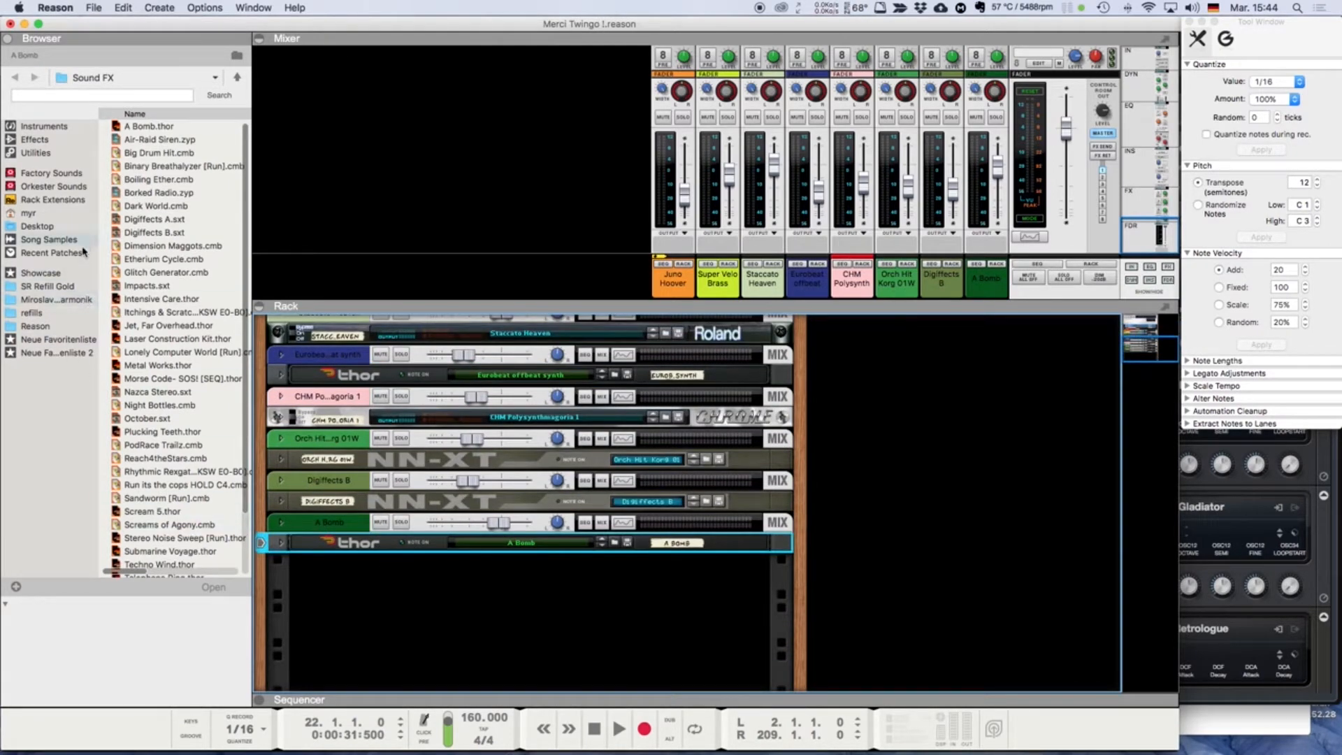
left_click(615, 542)
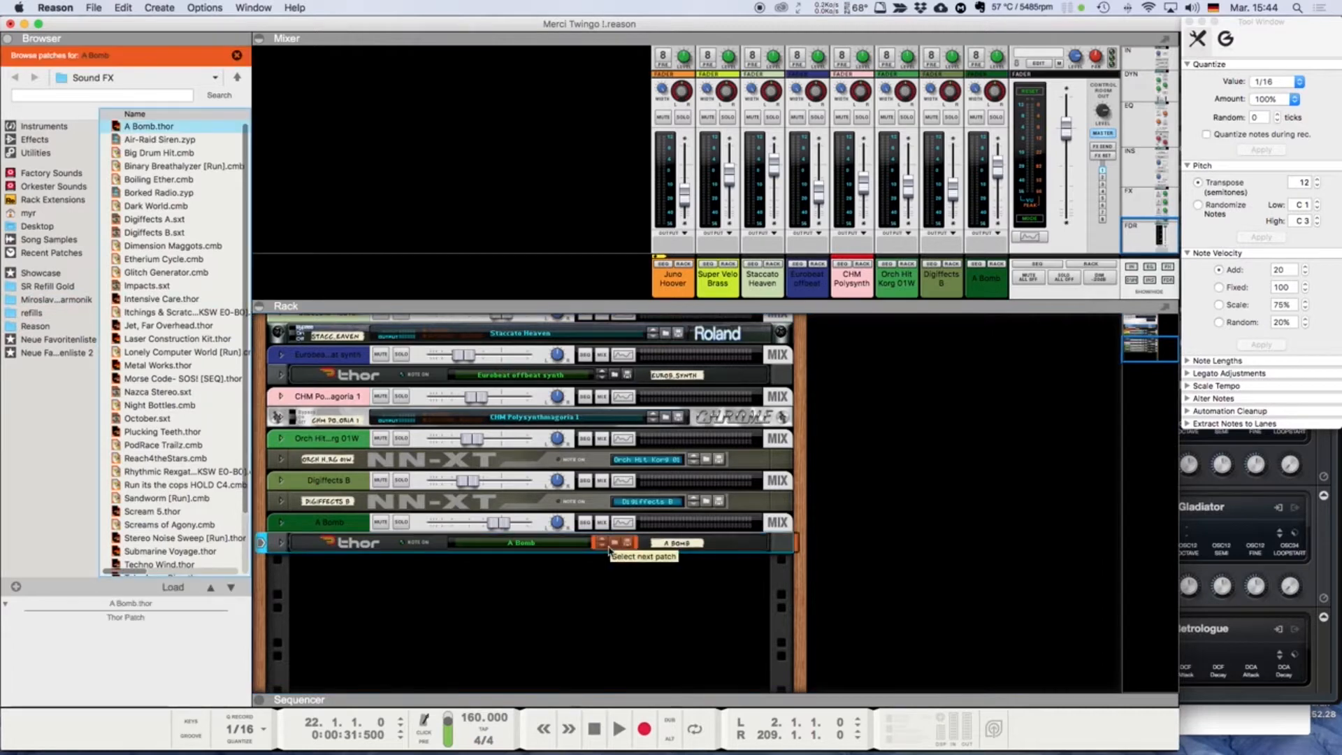
left_click(215, 77)
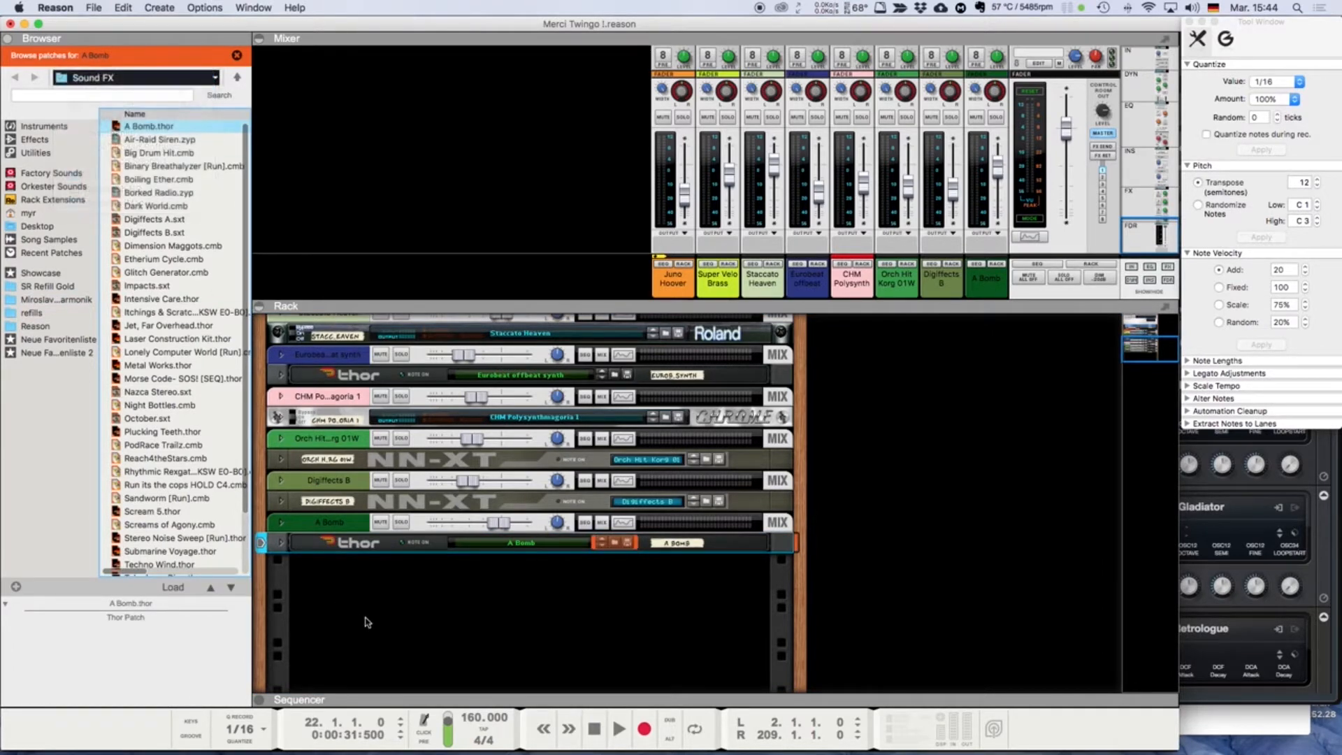
Step: Return to Cubase and play the soloed Explosion track from bar 22, then stop
key("super+Tab")
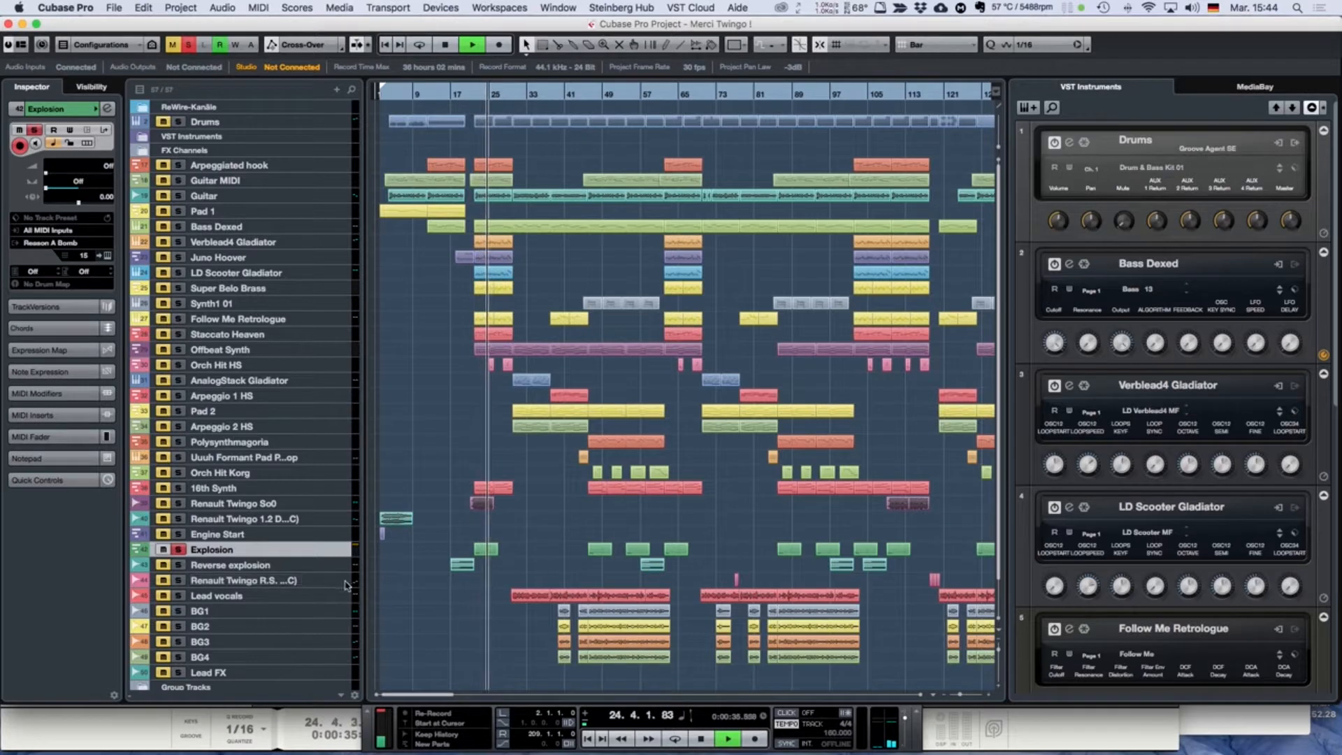
key("space")
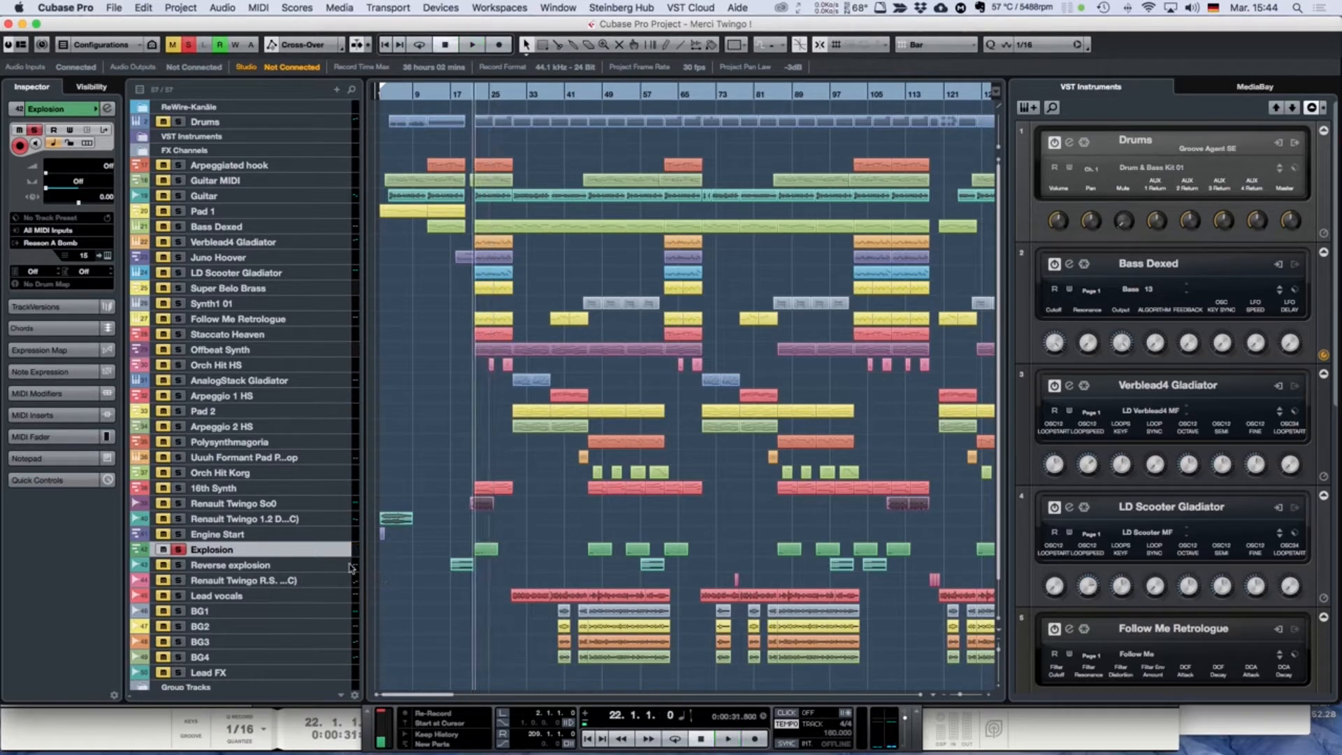
Step: Solo the Reverse explosion track and, with its event at bar 17 selected, view the available audio Process functions
left_click(326, 565)
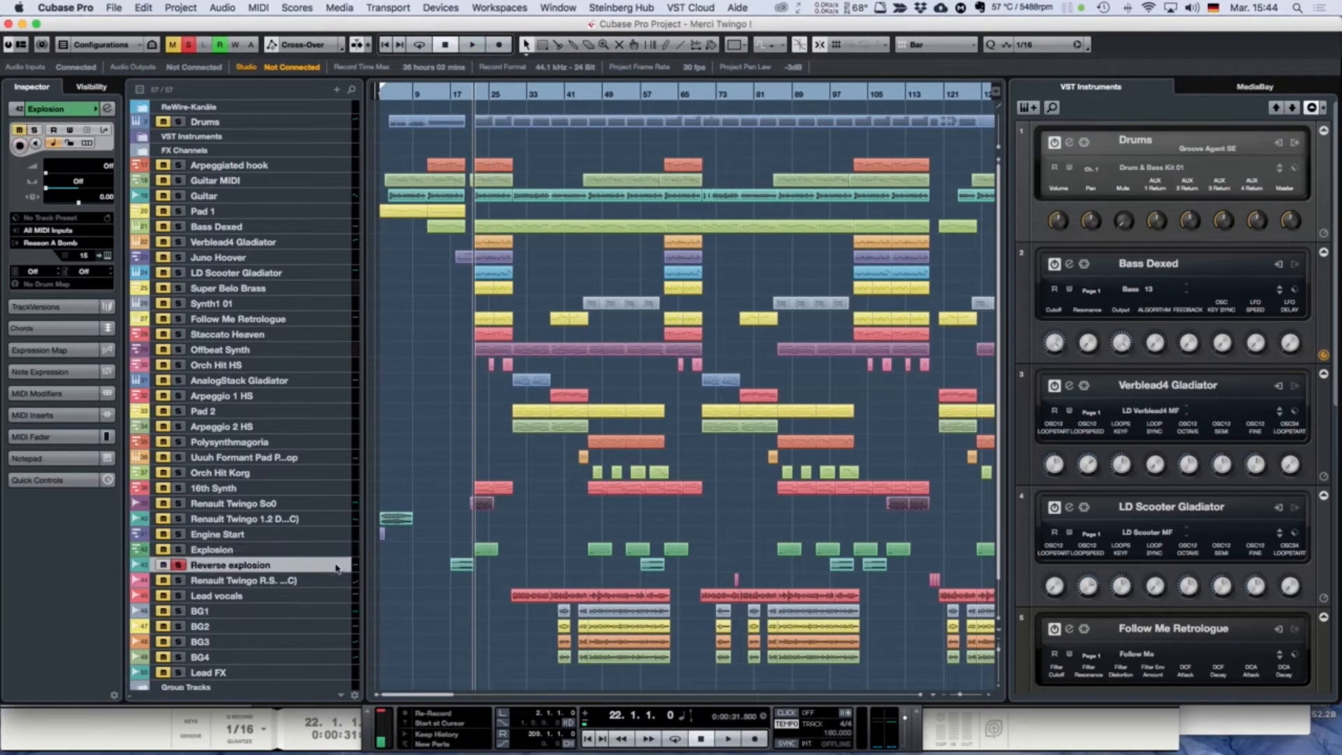
left_click(454, 104)
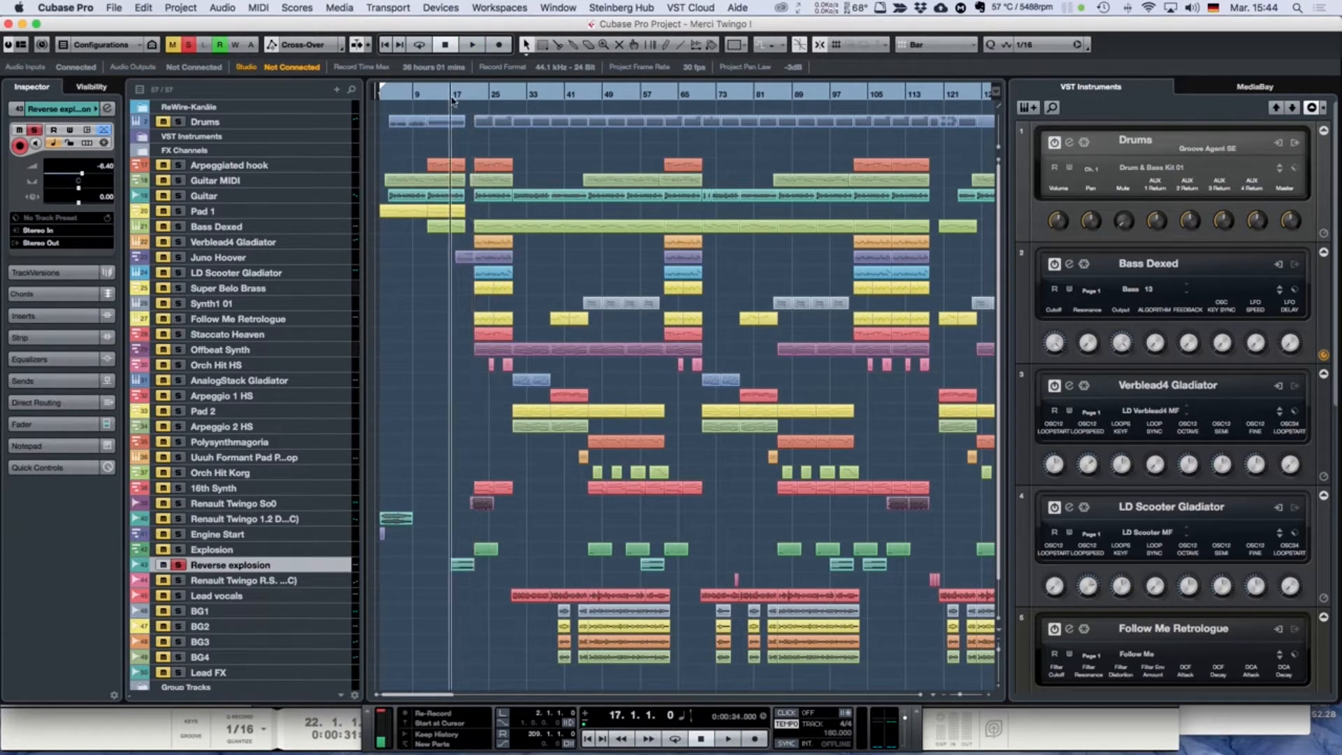
left_click(464, 566)
left_click(234, 8)
mouse_move(221, 30)
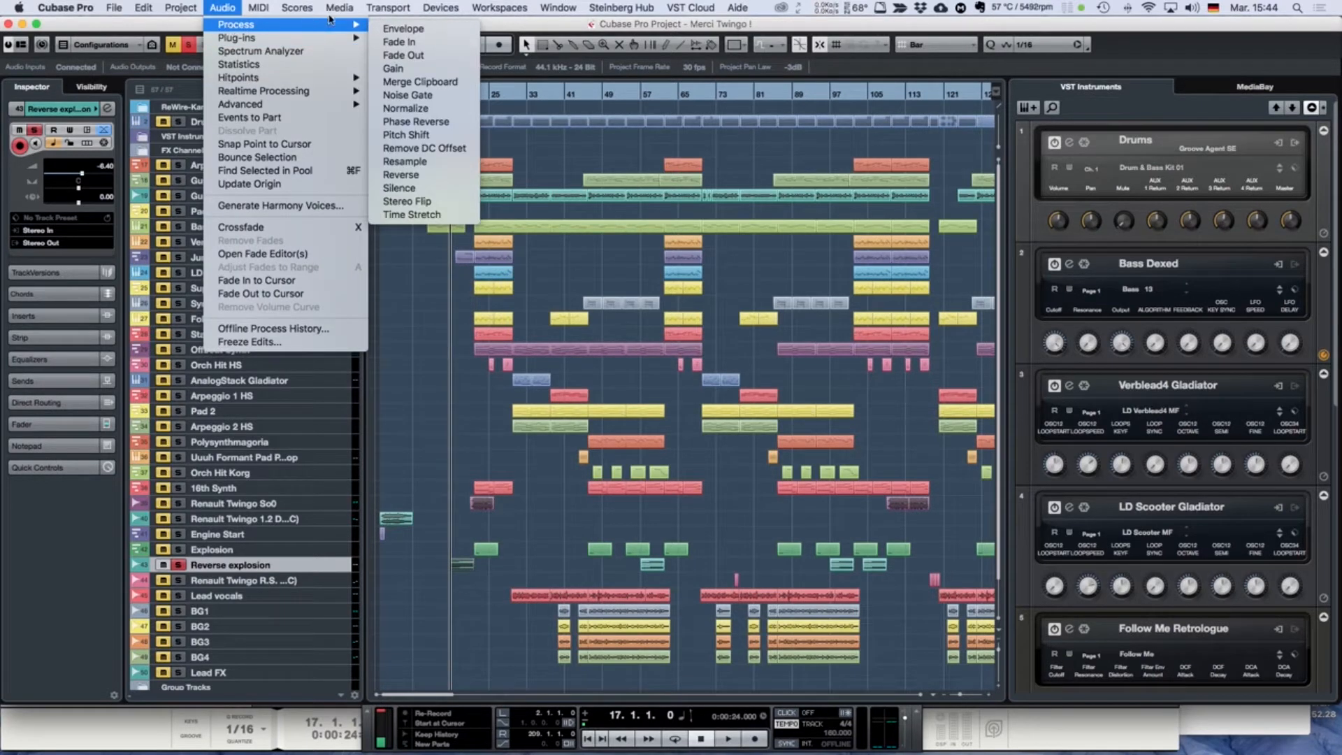
left_click(449, 637)
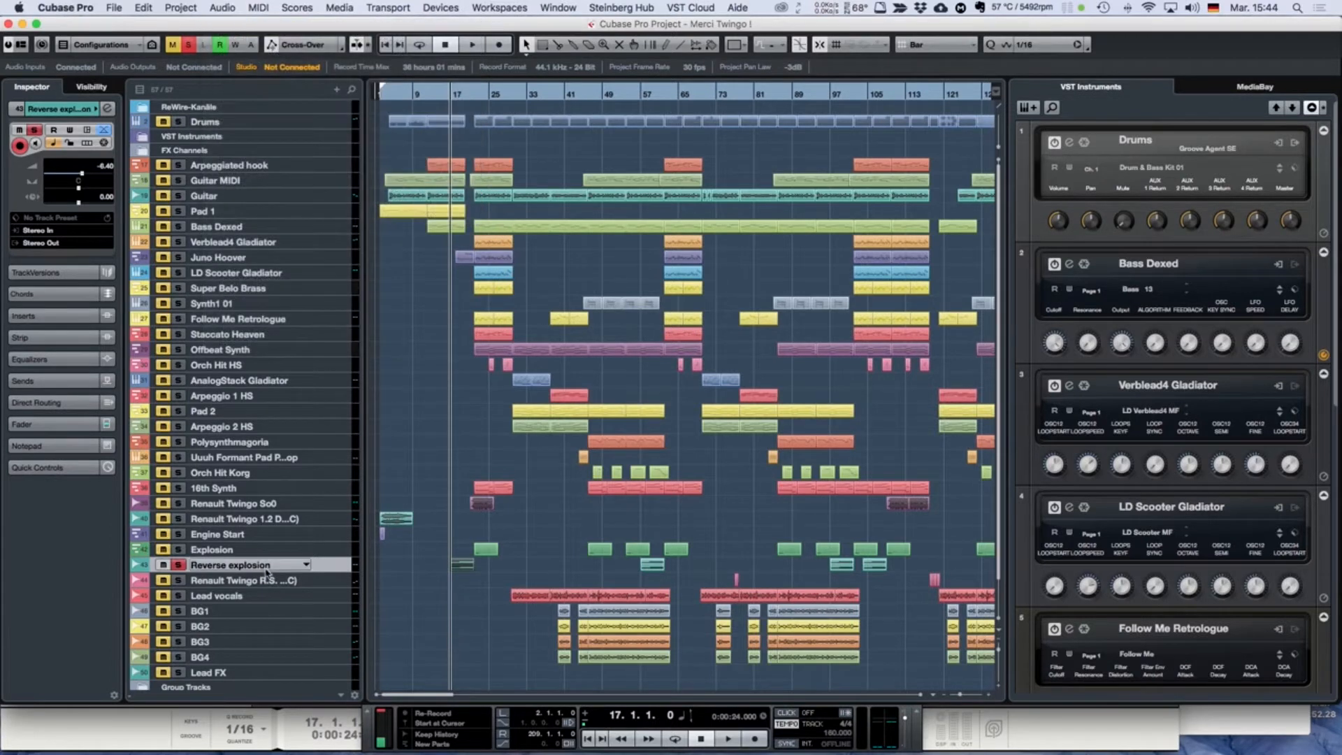
Step: Play the soloed Reverse explosion track from bar 17, then turn off its solo and play the full mix up to bar 21
key("space")
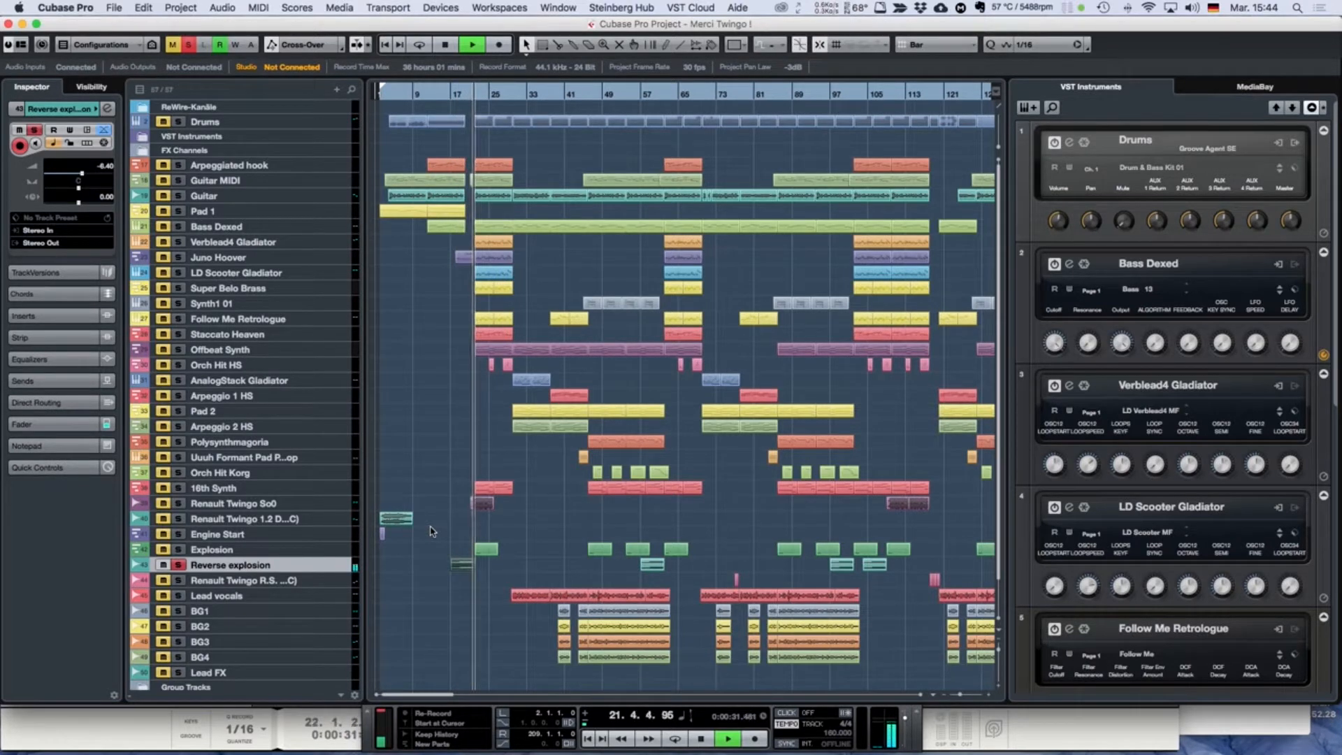
key("space")
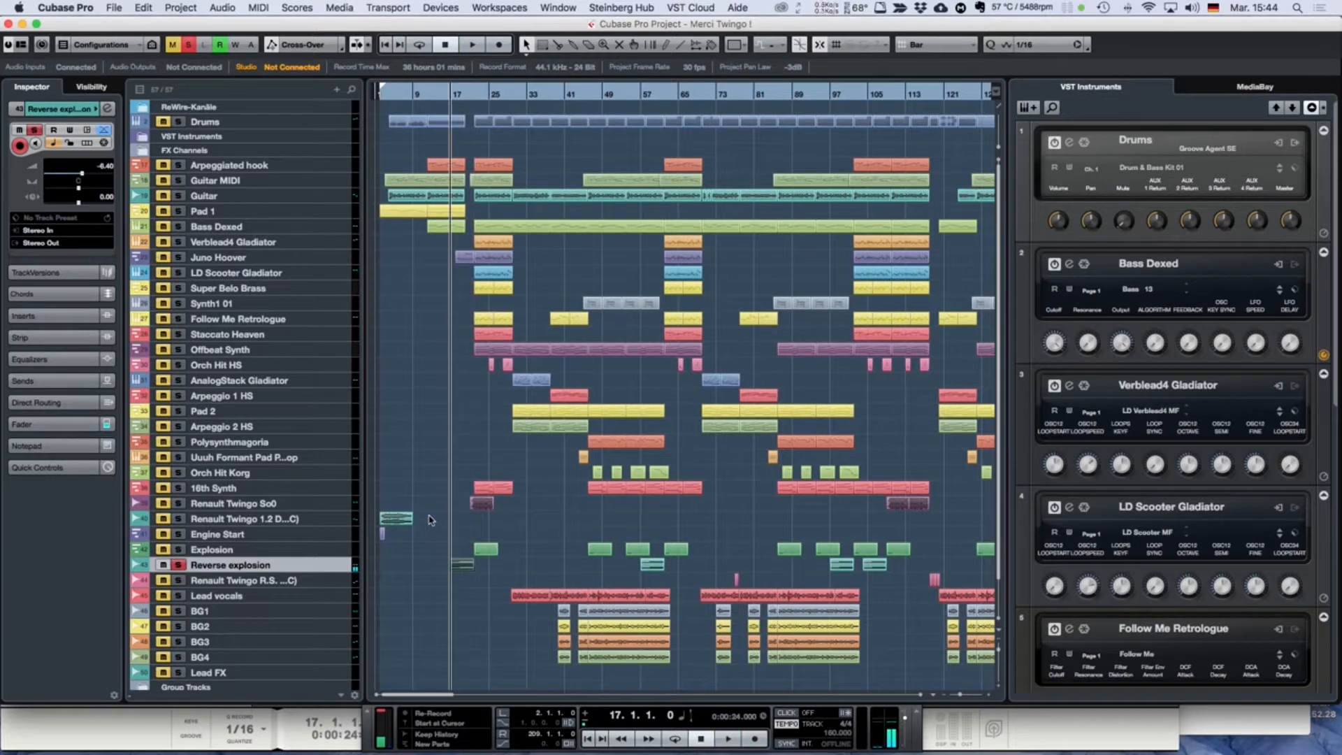
left_click(178, 566)
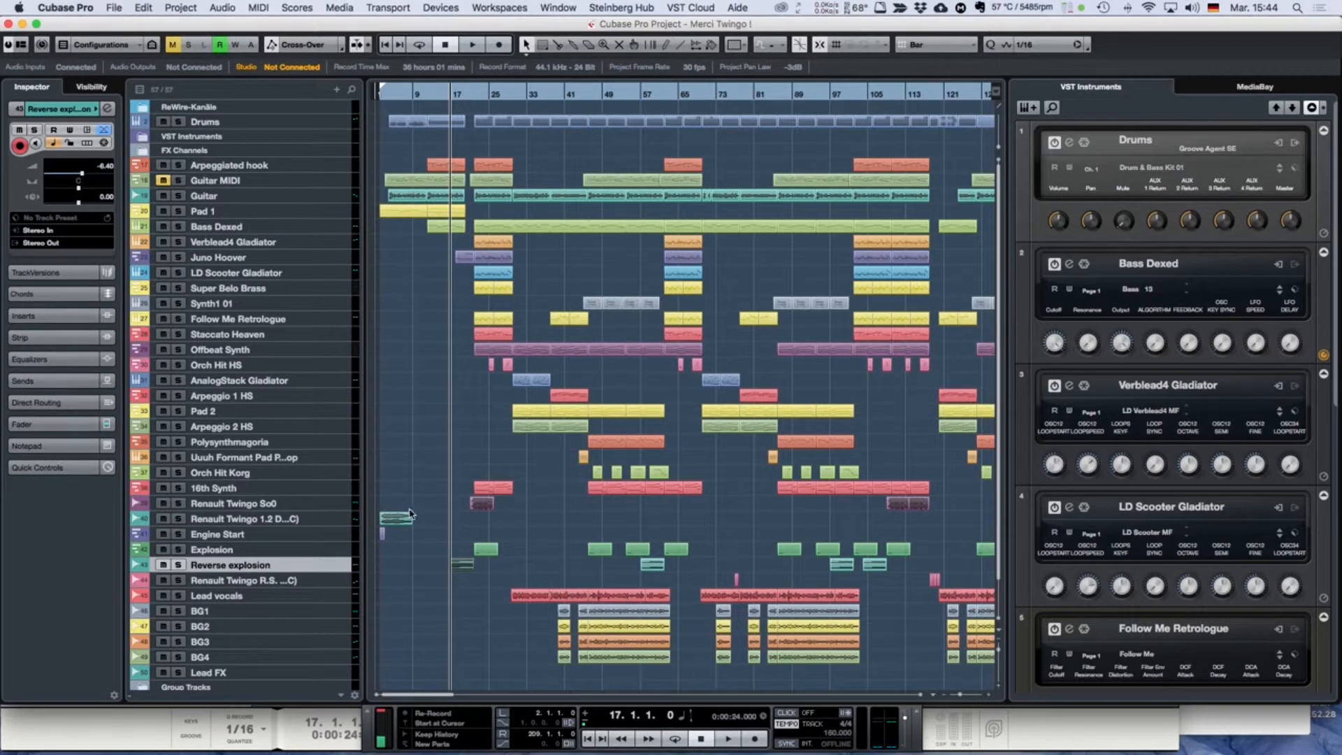
key("KP_1")
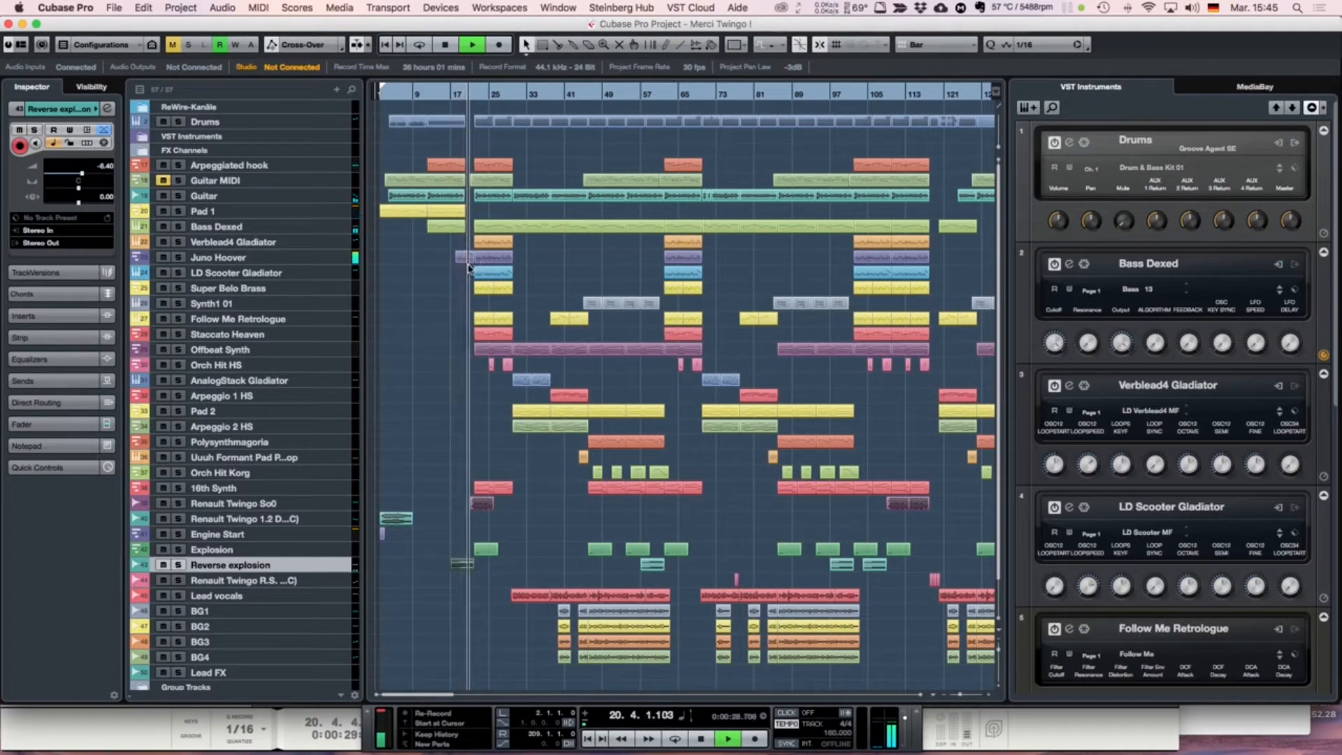
key("space")
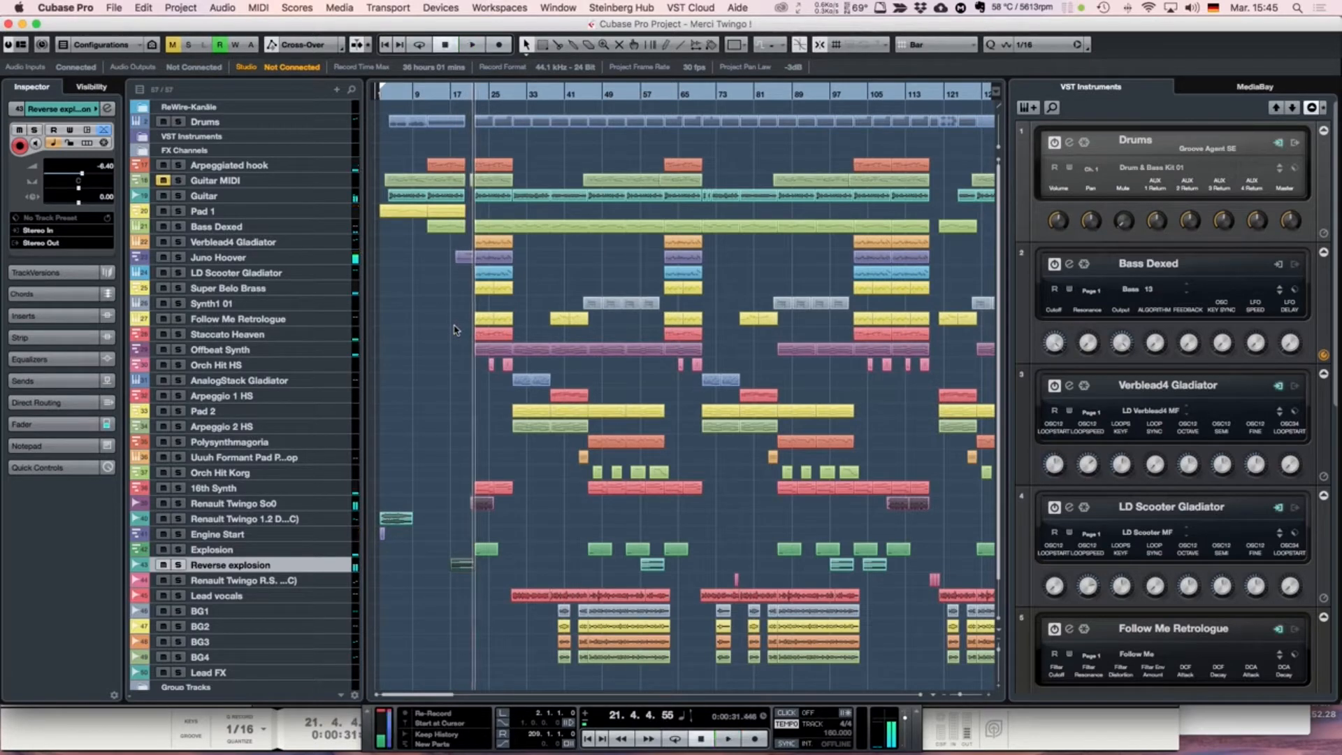
Step: Solo the Renault Twingo So0 track, play it from bar 21, then stop and turn off its solo
left_click(333, 504)
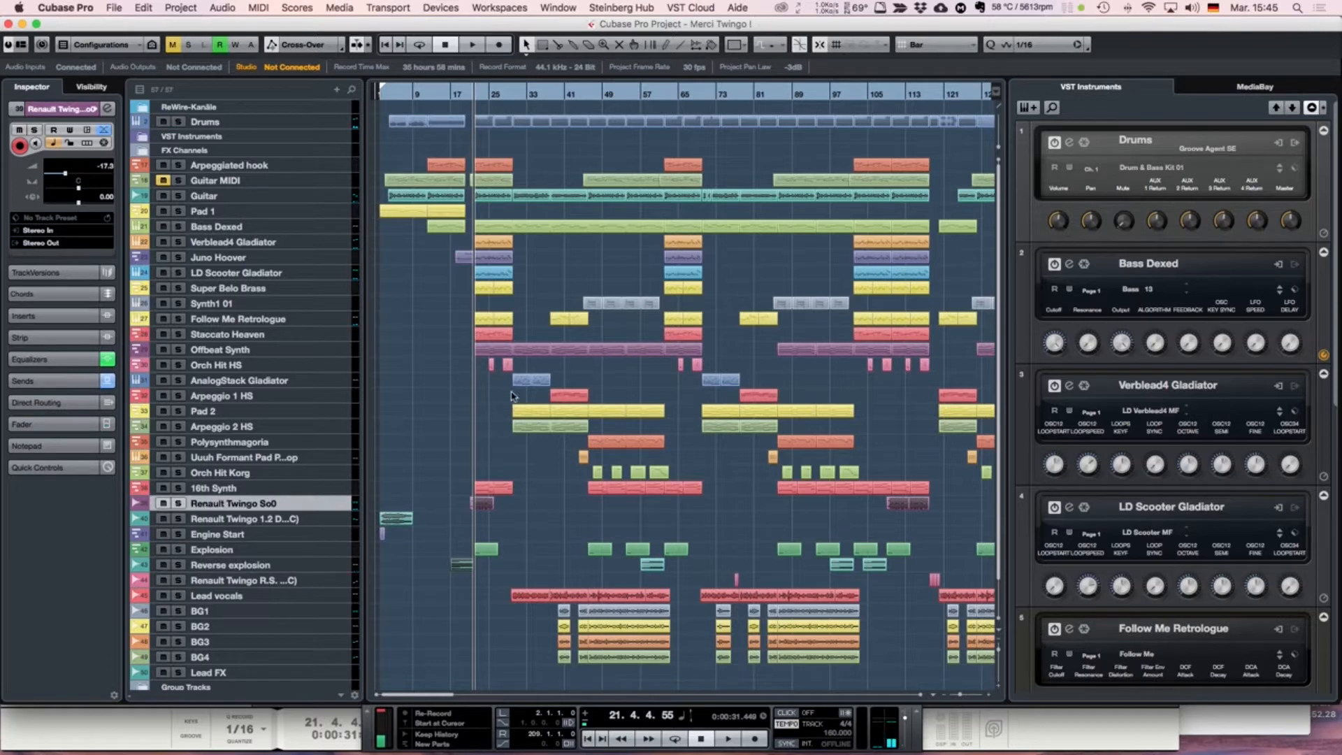
left_click(470, 96)
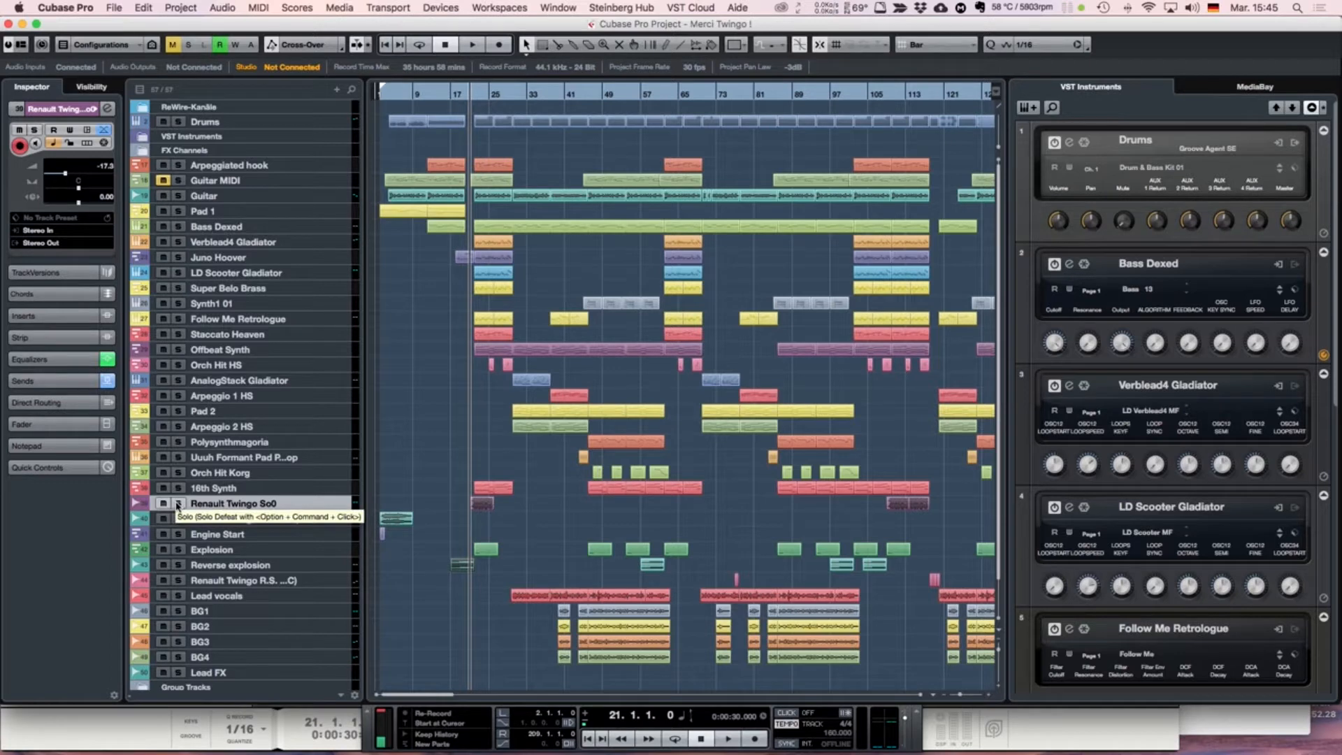
left_click(178, 504)
key("space")
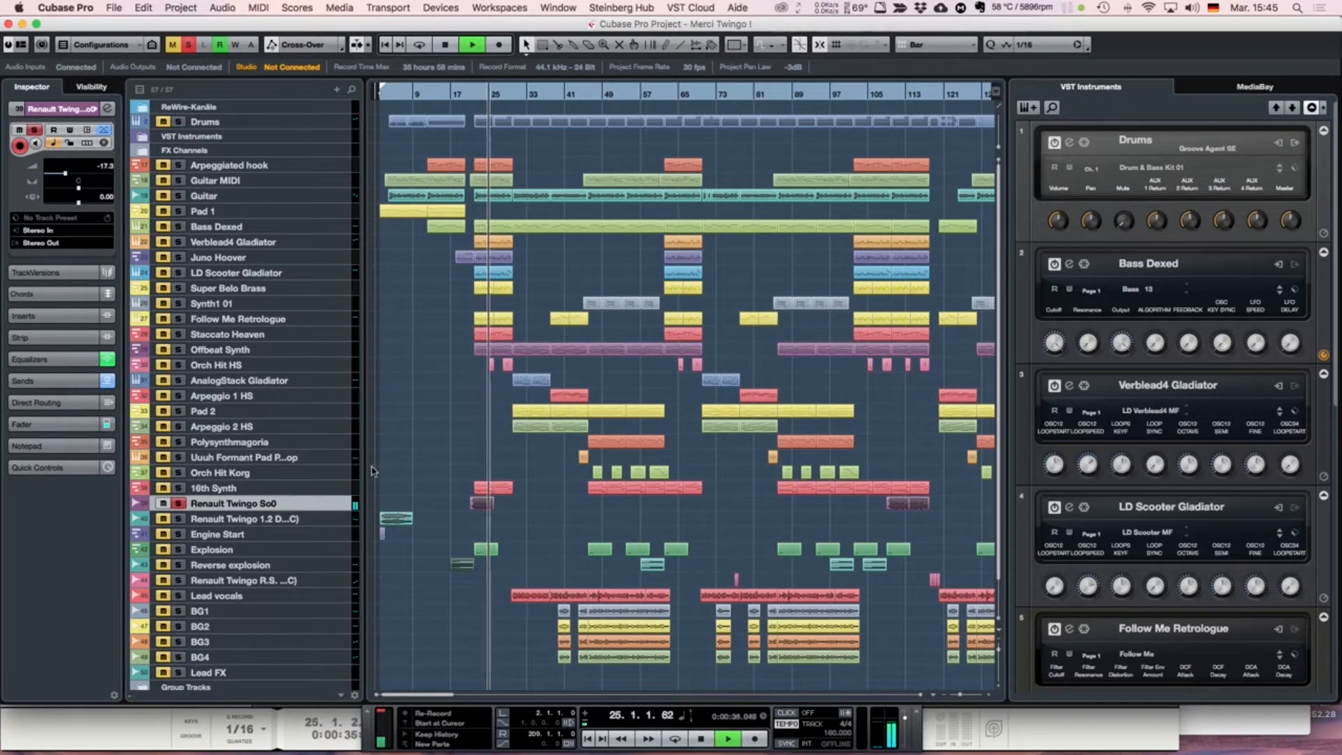
key("space")
key("s")
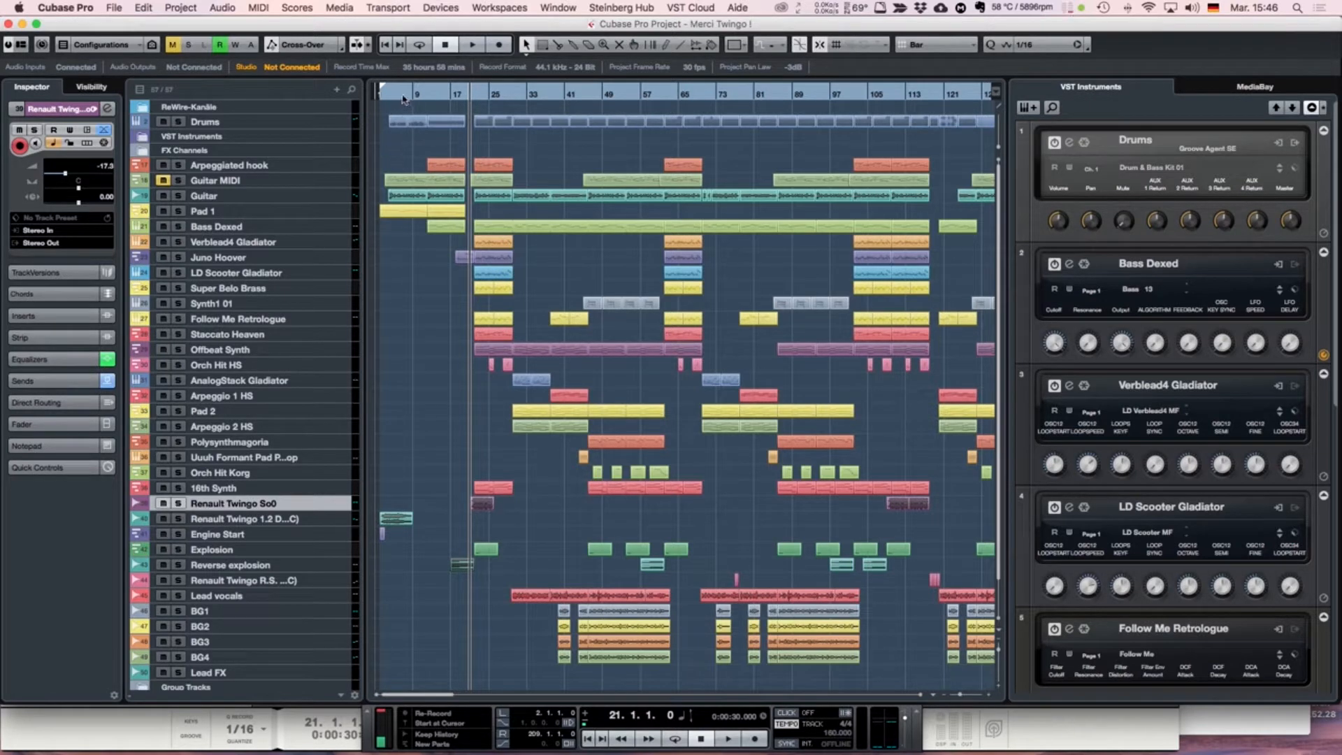
Step: Place the playhead at bar 21 and play the full mix past bar 29, then stop
left_click(384, 98)
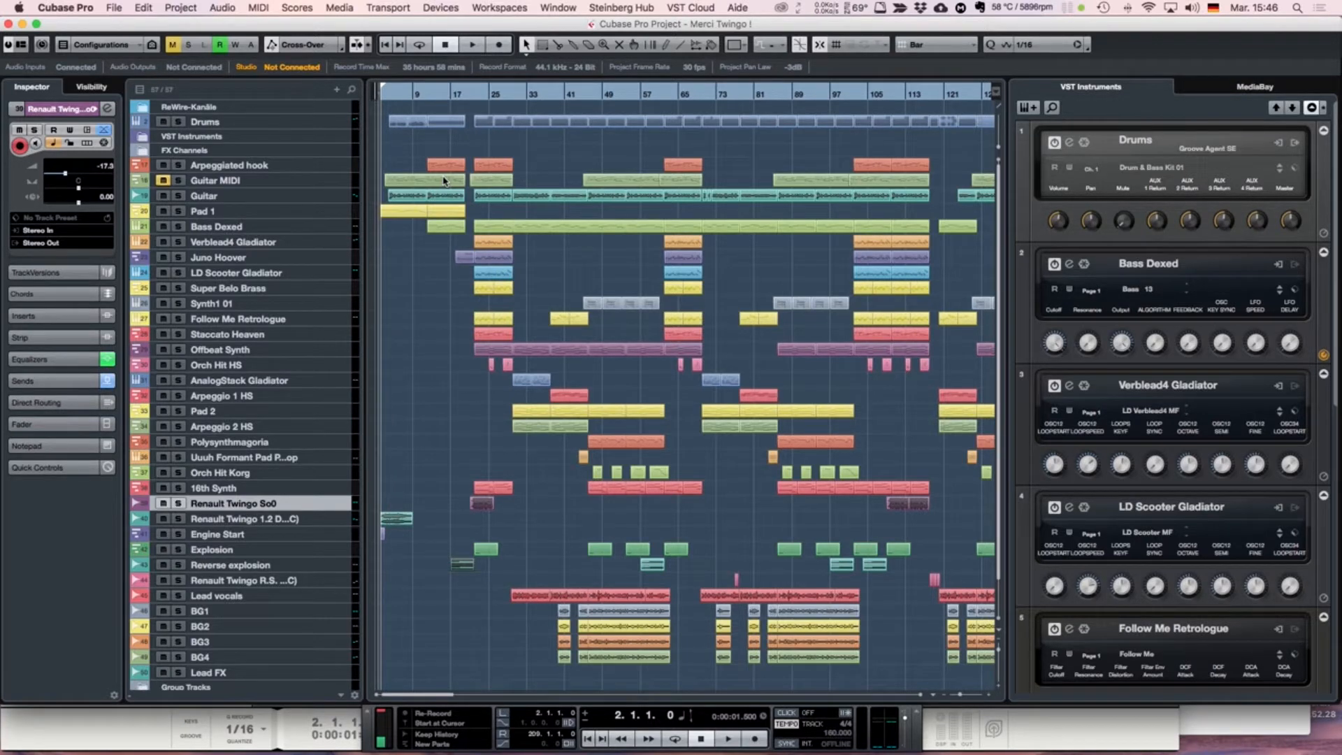
left_click(469, 99)
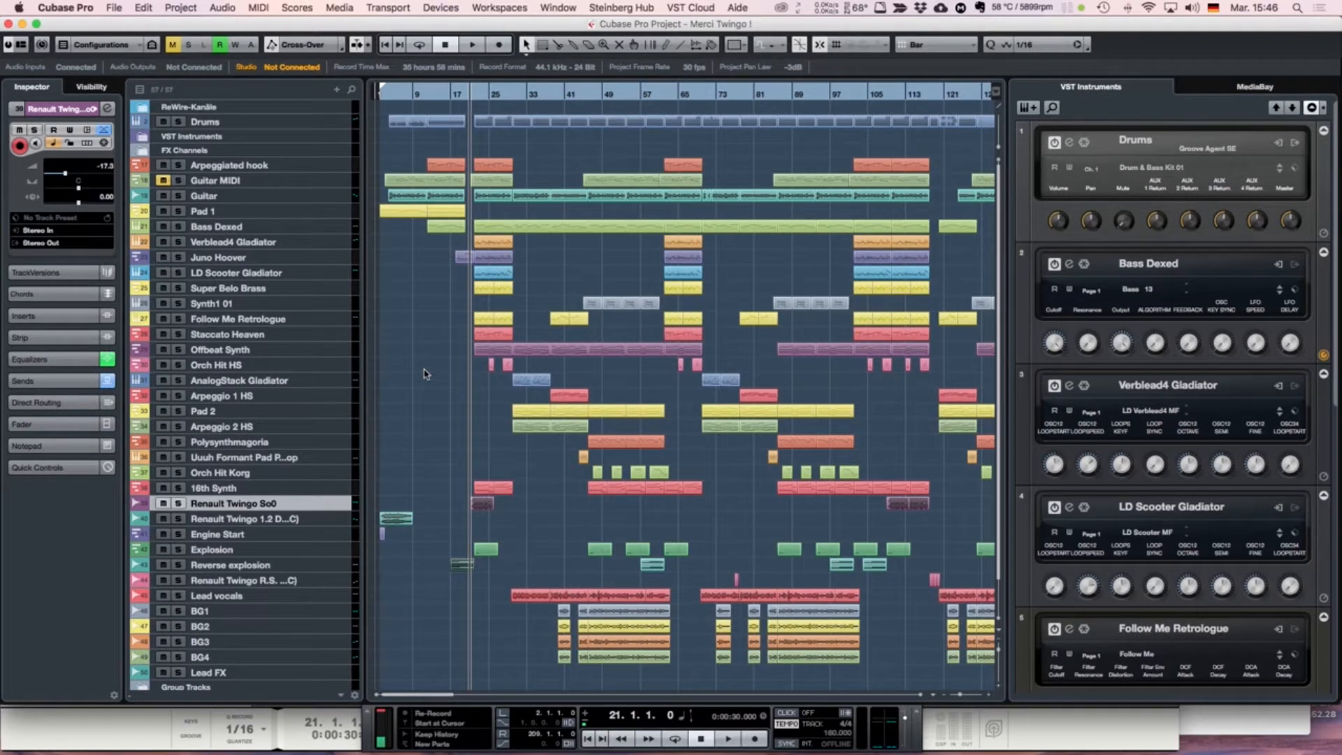
key("space")
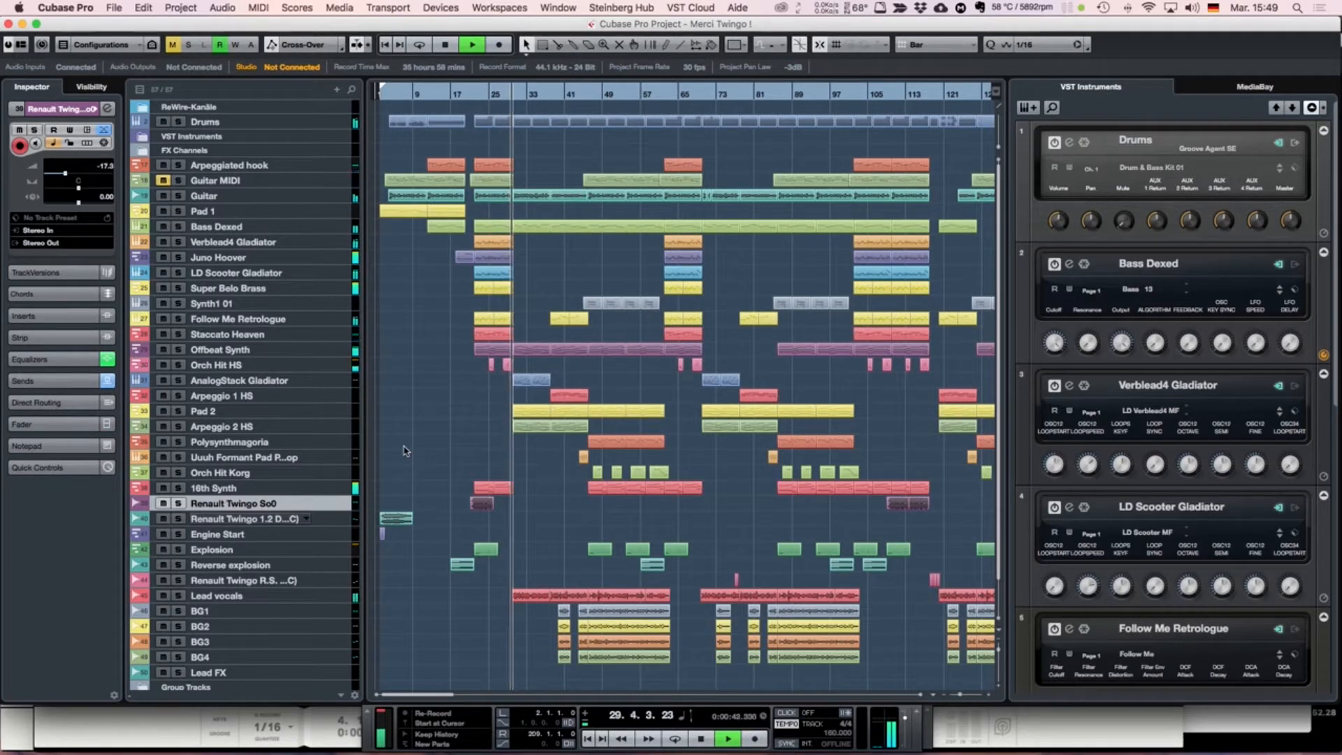
key("space")
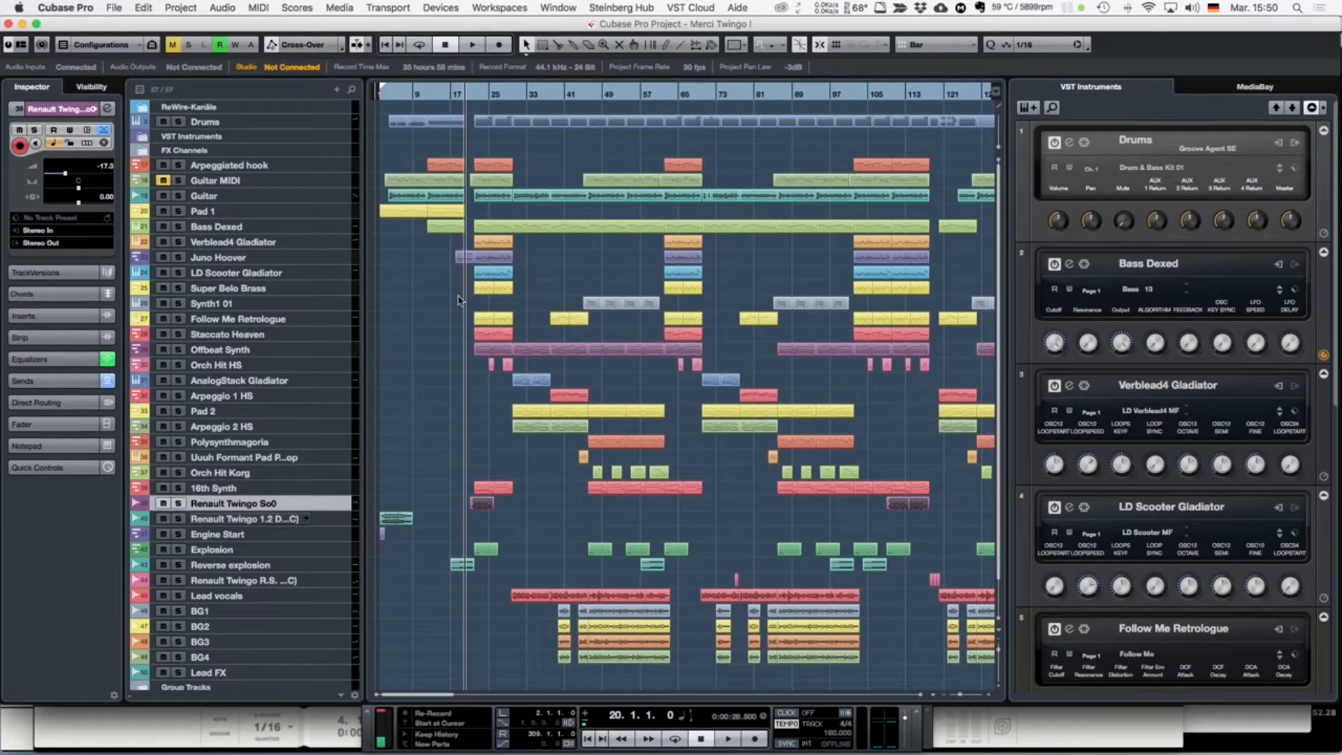
Step: With the playhead at bar 22, solo the Drums track and open its part there in the Drum Editor
left_click(477, 99)
left_click(474, 99)
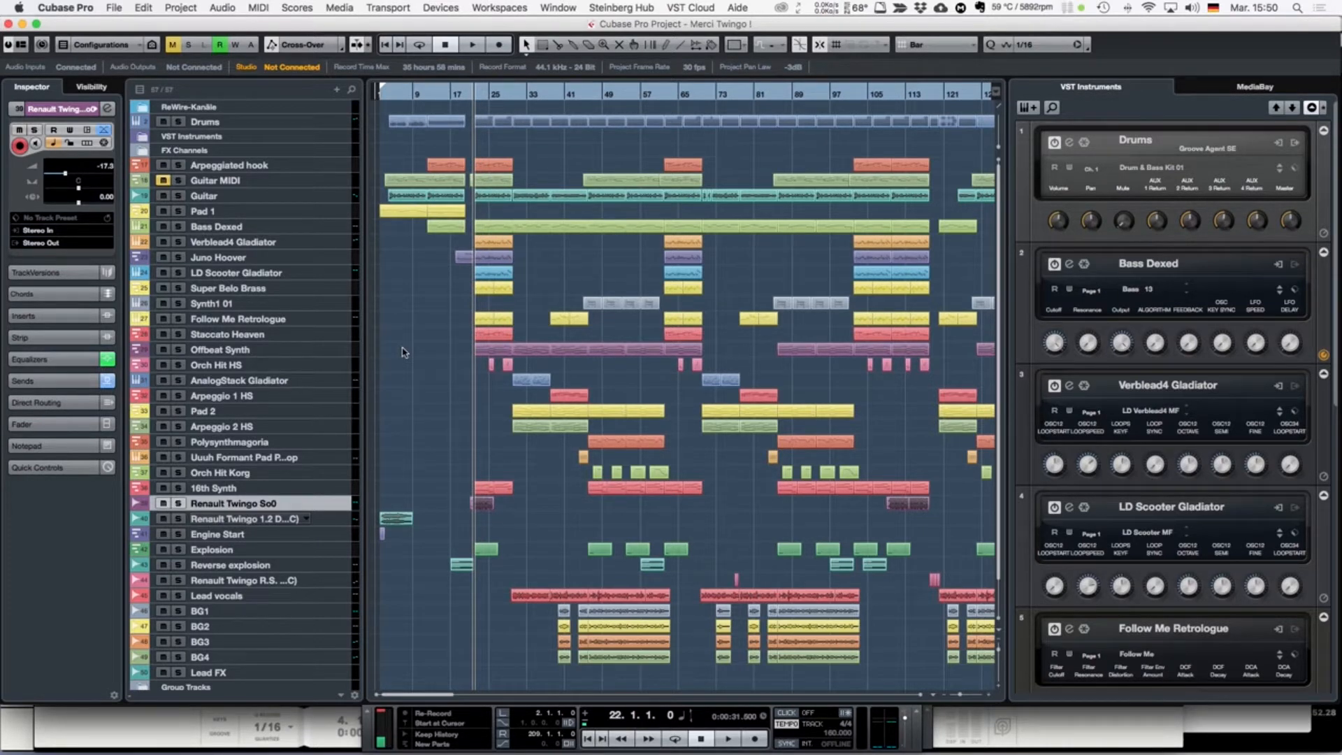
scroll(402, 364, "right", 3)
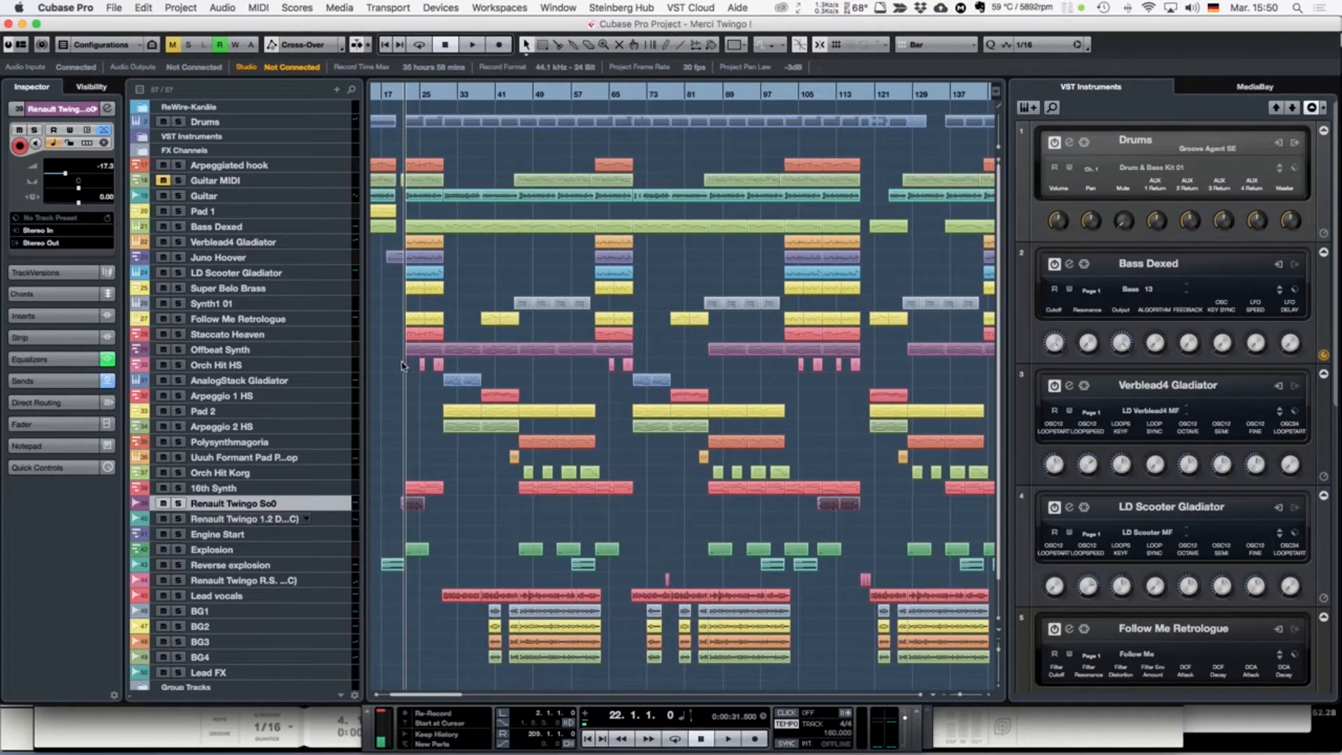
scroll(482, 306, "left", 3)
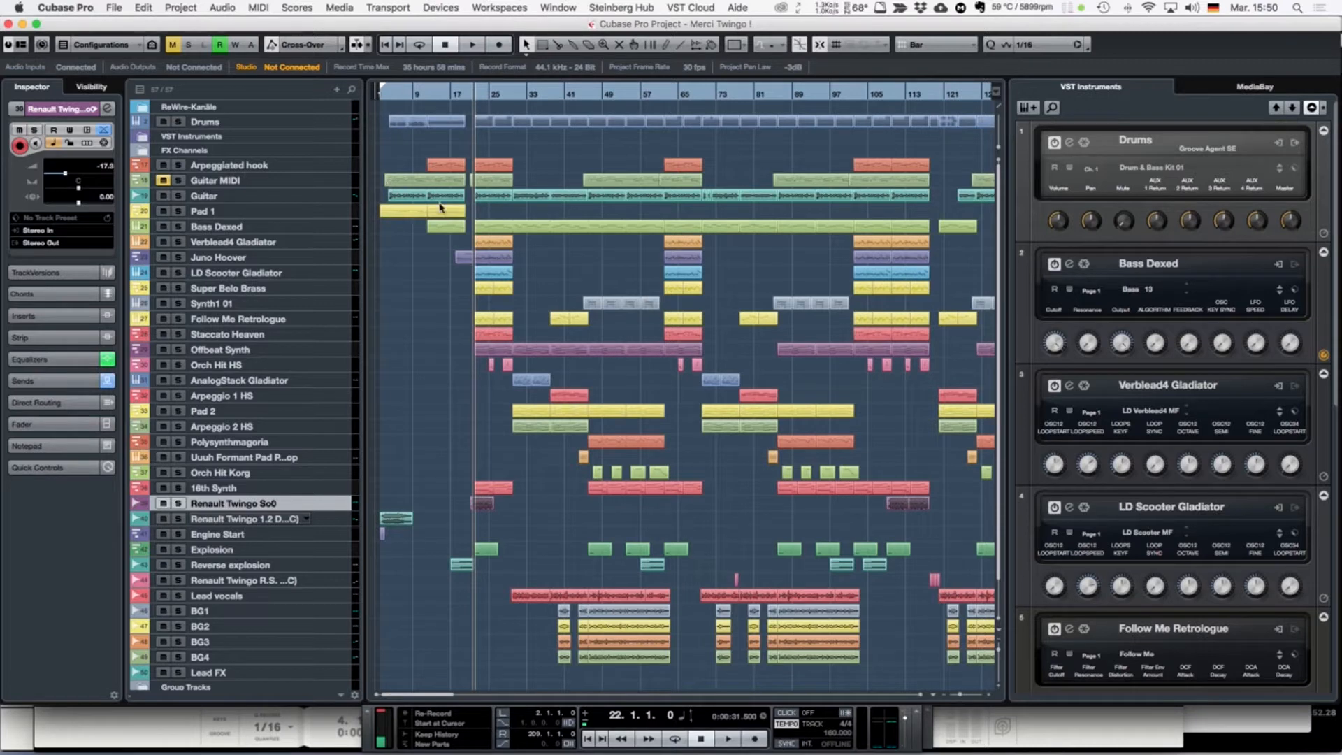
left_click(179, 122)
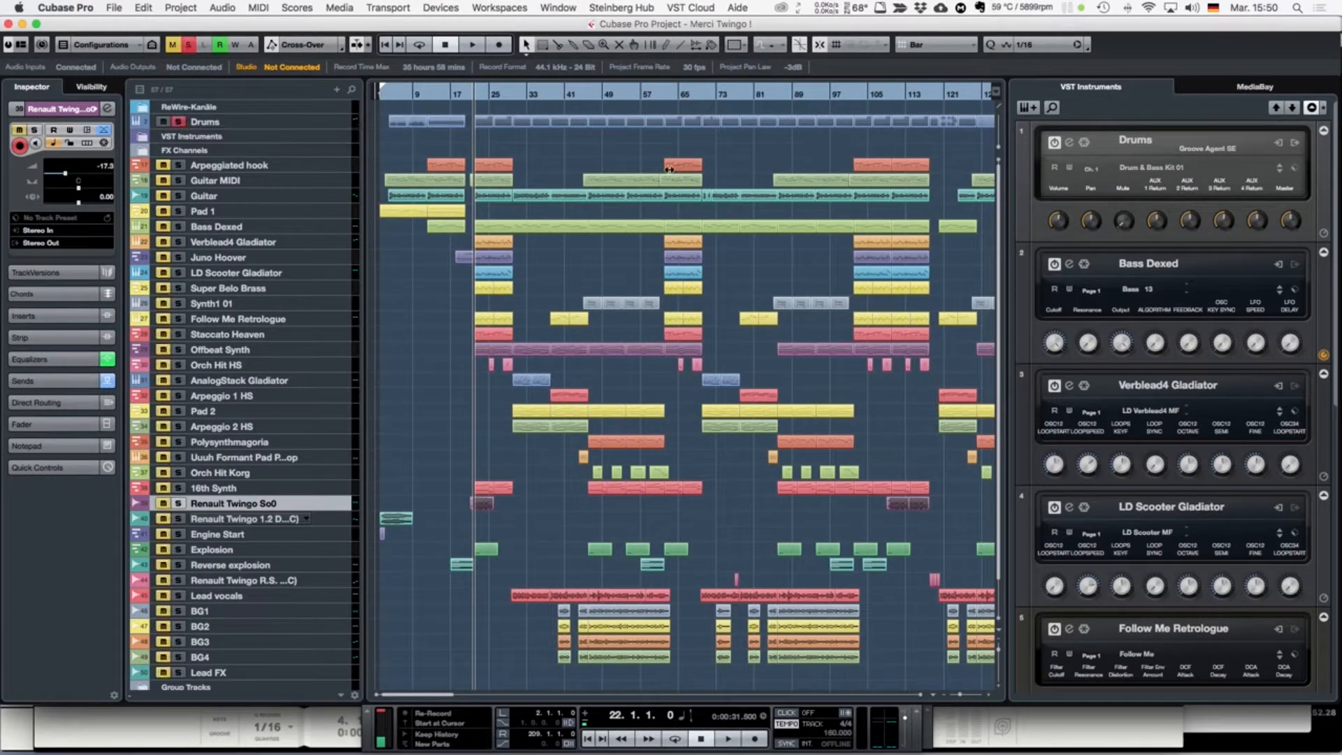
left_click(492, 123)
double_click(492, 123)
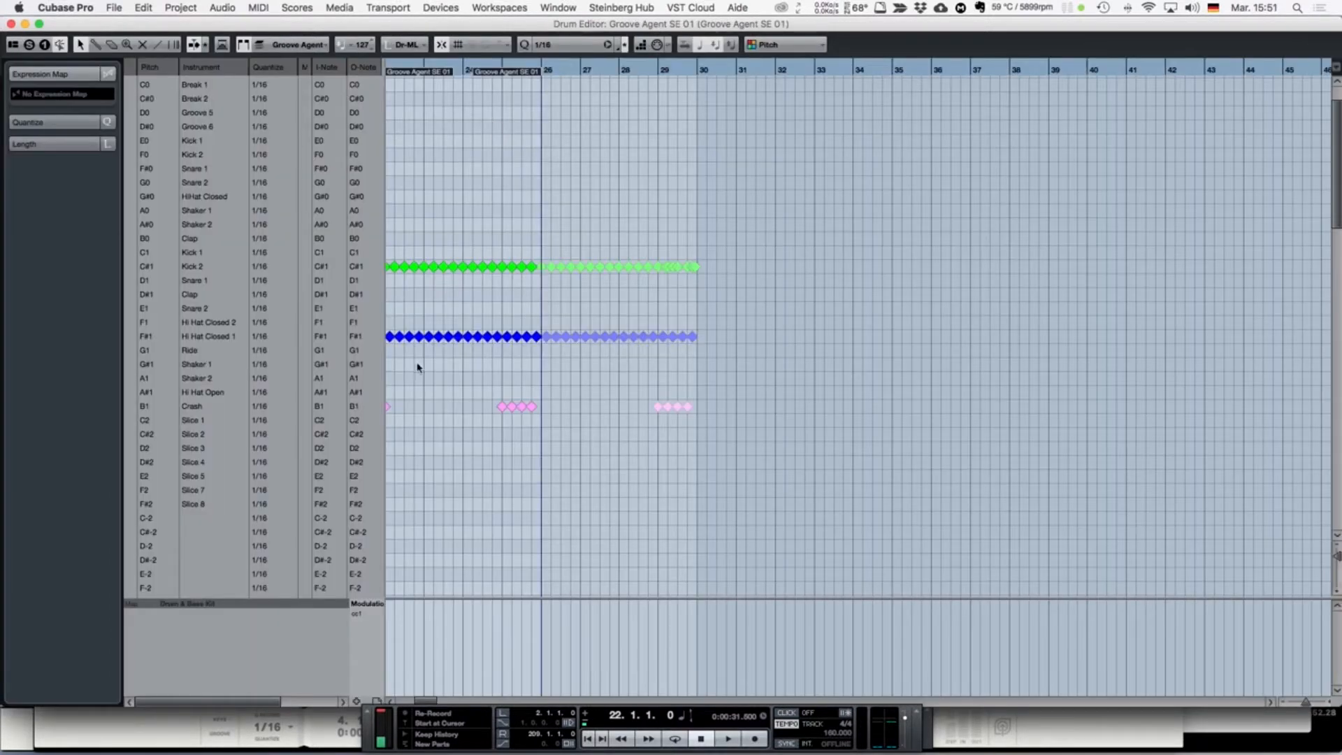
Step: Audition single Kick 2, Hi Hat Closed 1 and Crash notes, then play the drum pattern from bar 22 to bar 30
left_click(396, 268)
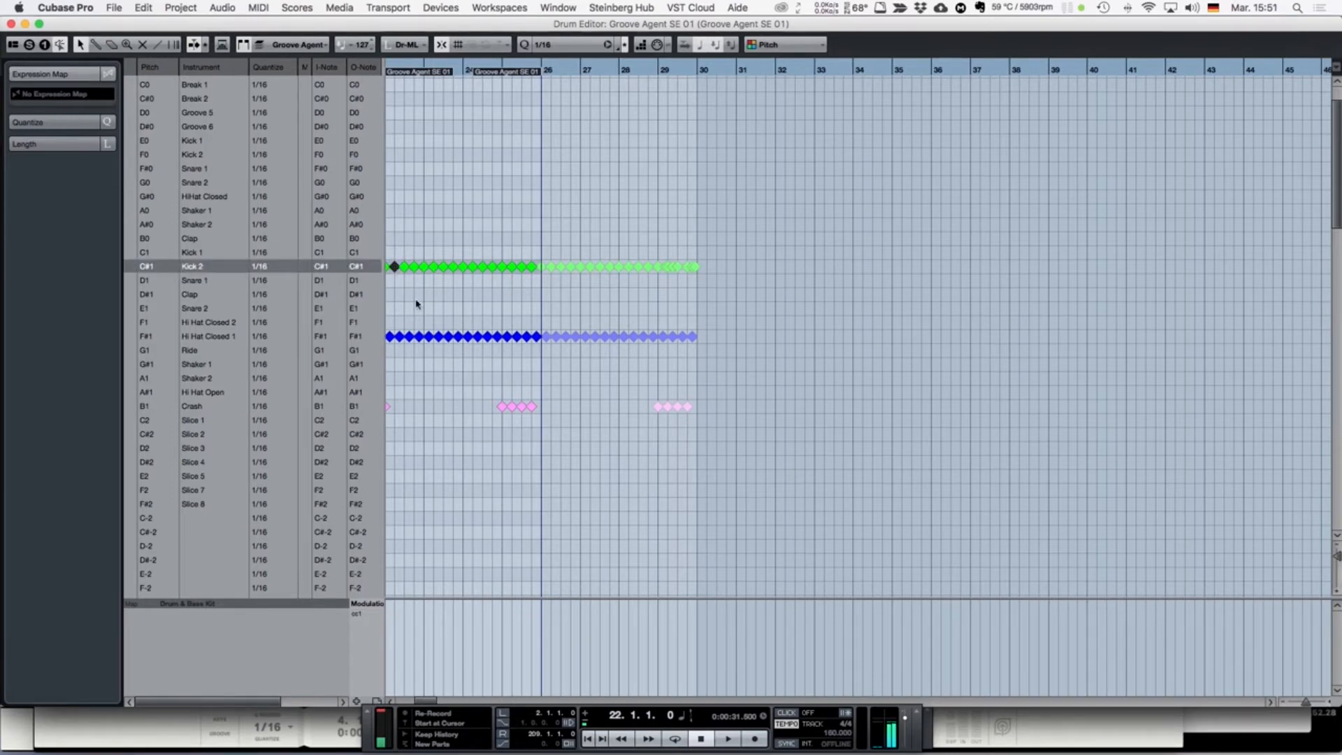
scroll(416, 304, "left", 3)
left_click(485, 337)
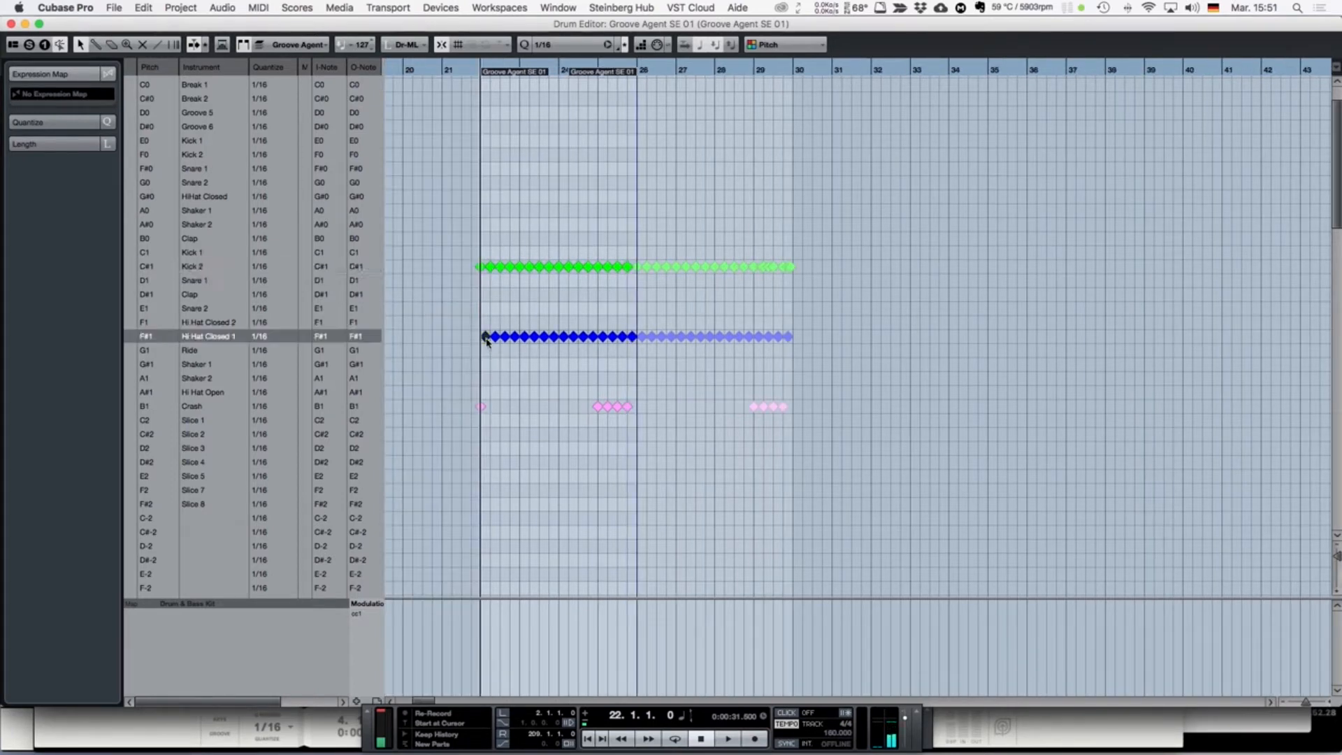
left_click(481, 406)
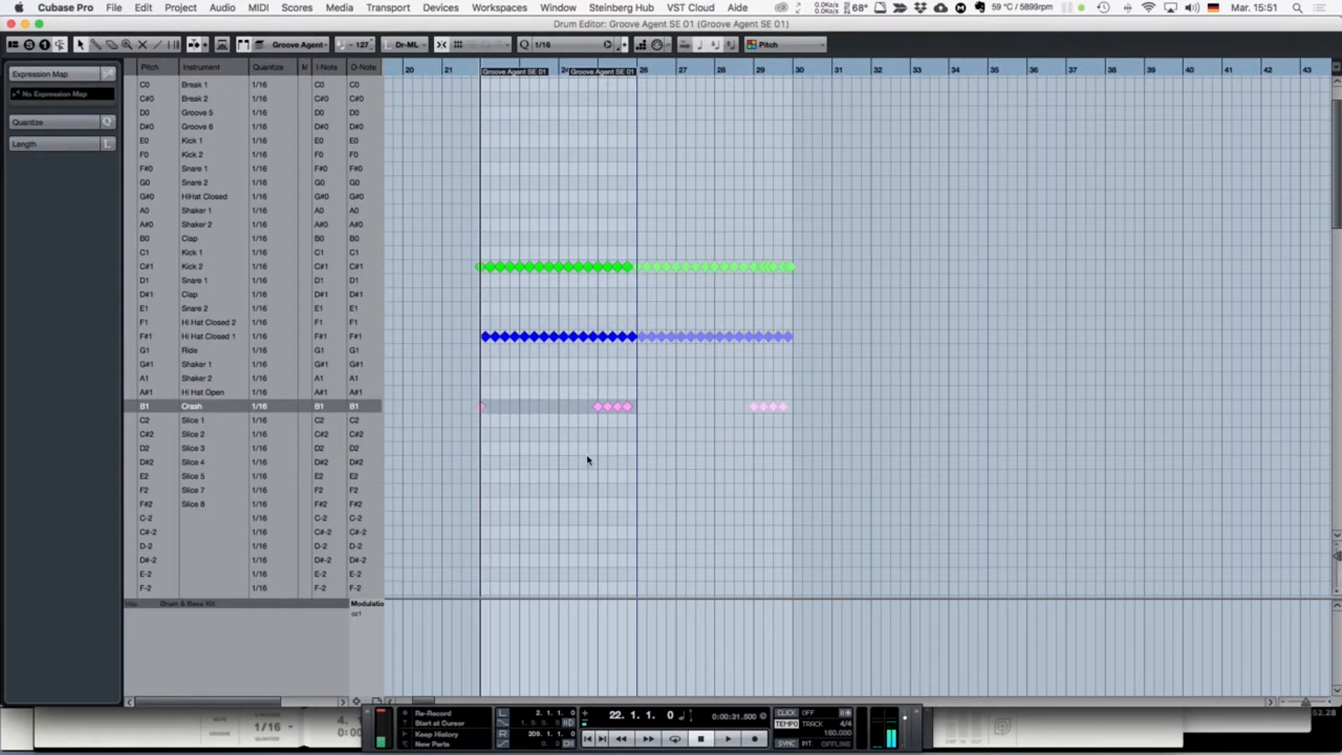
key("space")
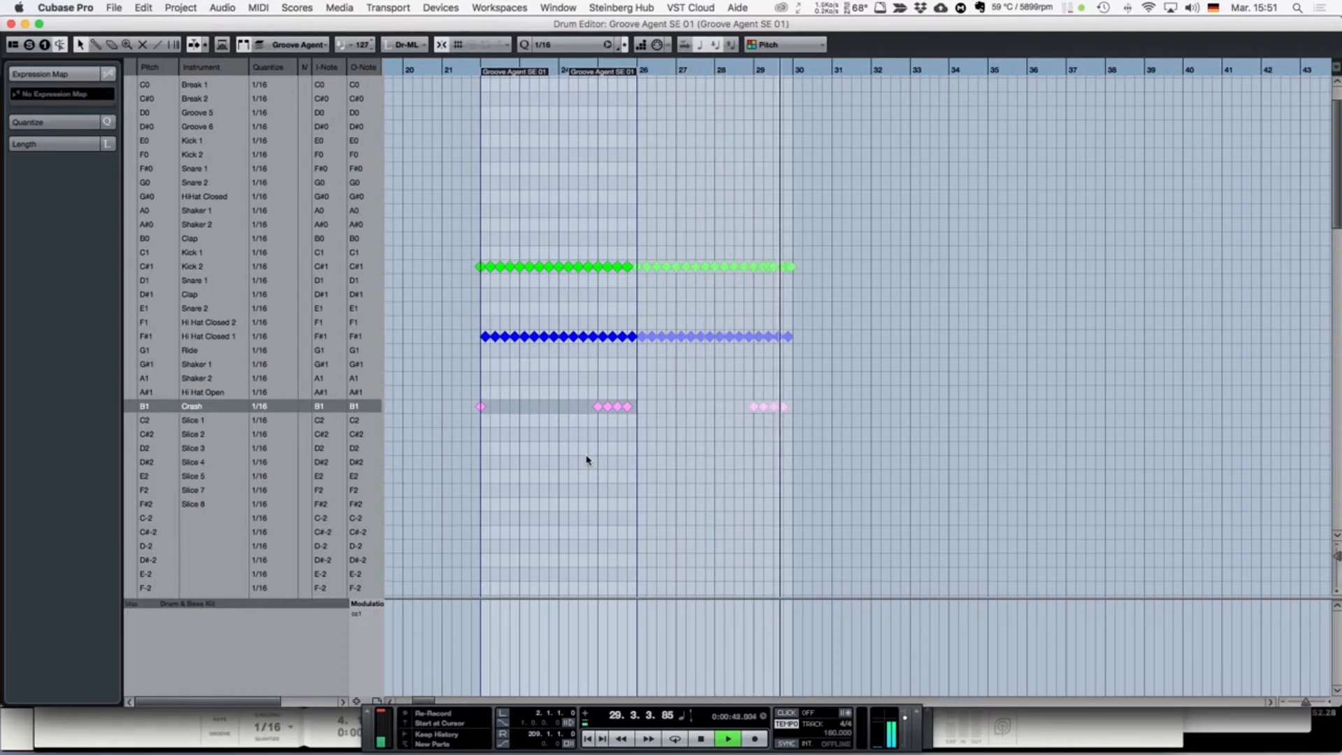
key("space")
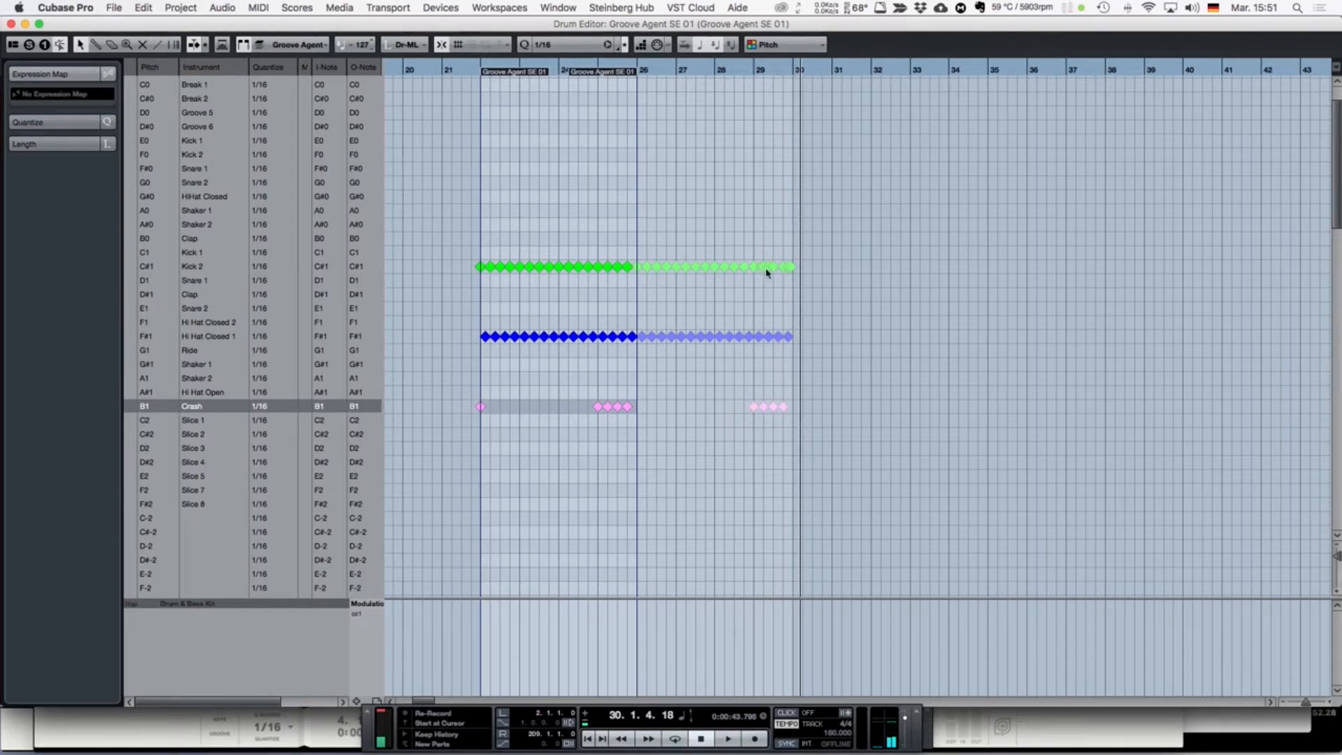
Step: Examine the drum pattern between bars 22 and 30 at a larger time scale, then close the Drum Editor
left_click(1329, 703)
left_click(1329, 704)
left_click(1329, 704)
scroll(1248, 644, "right", 2)
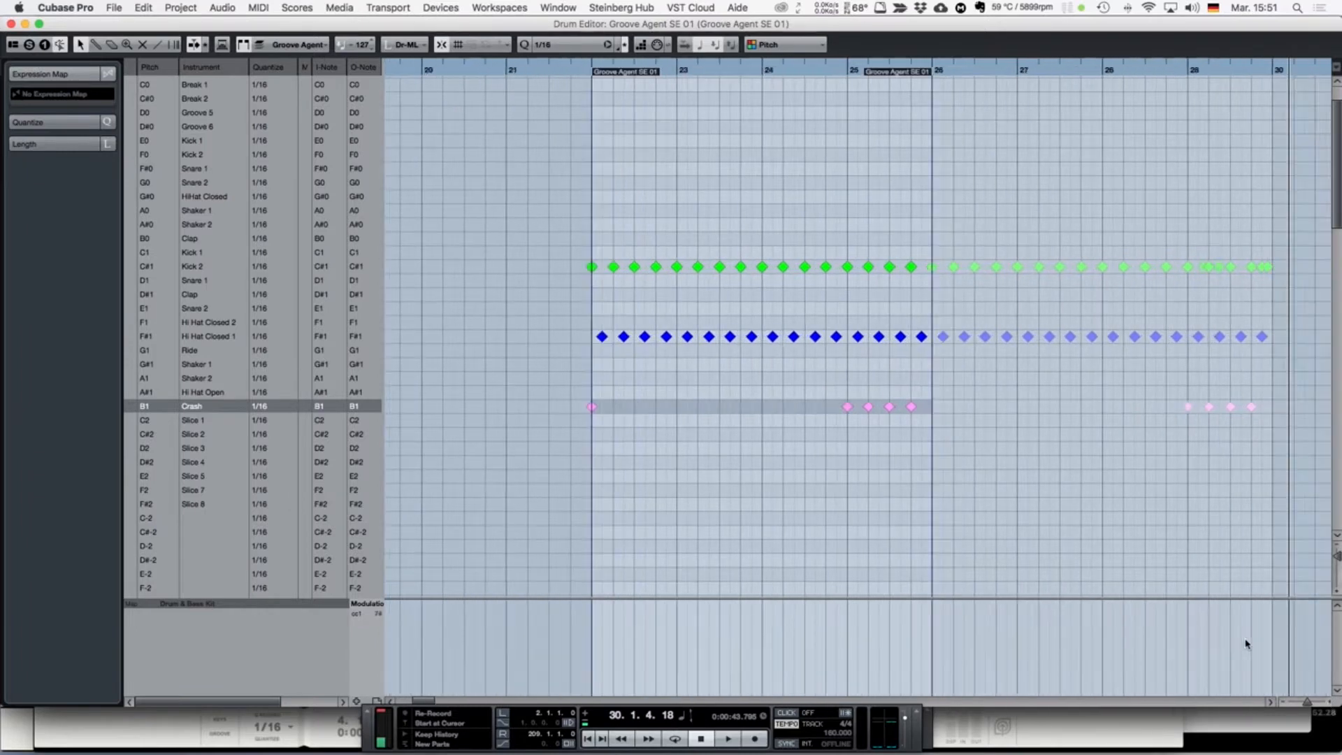
left_click(10, 25)
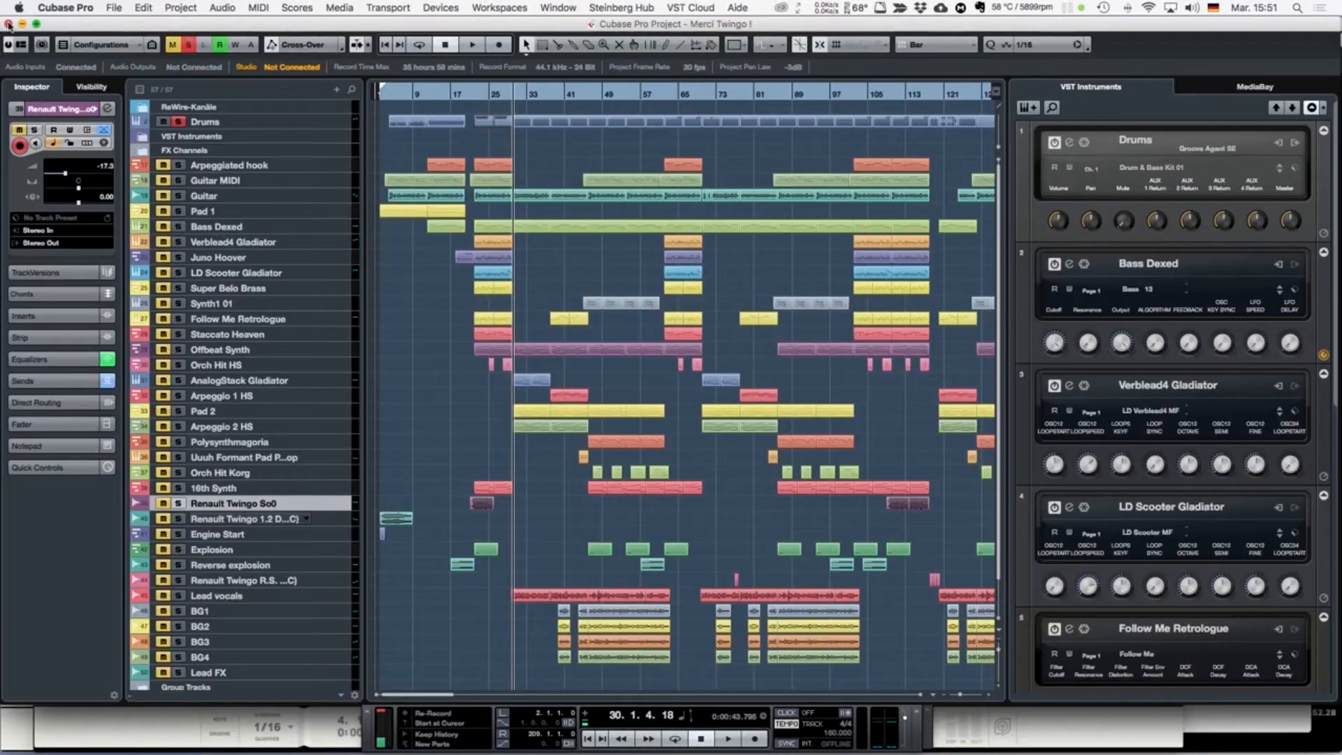
Step: Turn off the Drums solo and play the Arpeggiated hook track soloed from bar 22, then stop
left_click(476, 99)
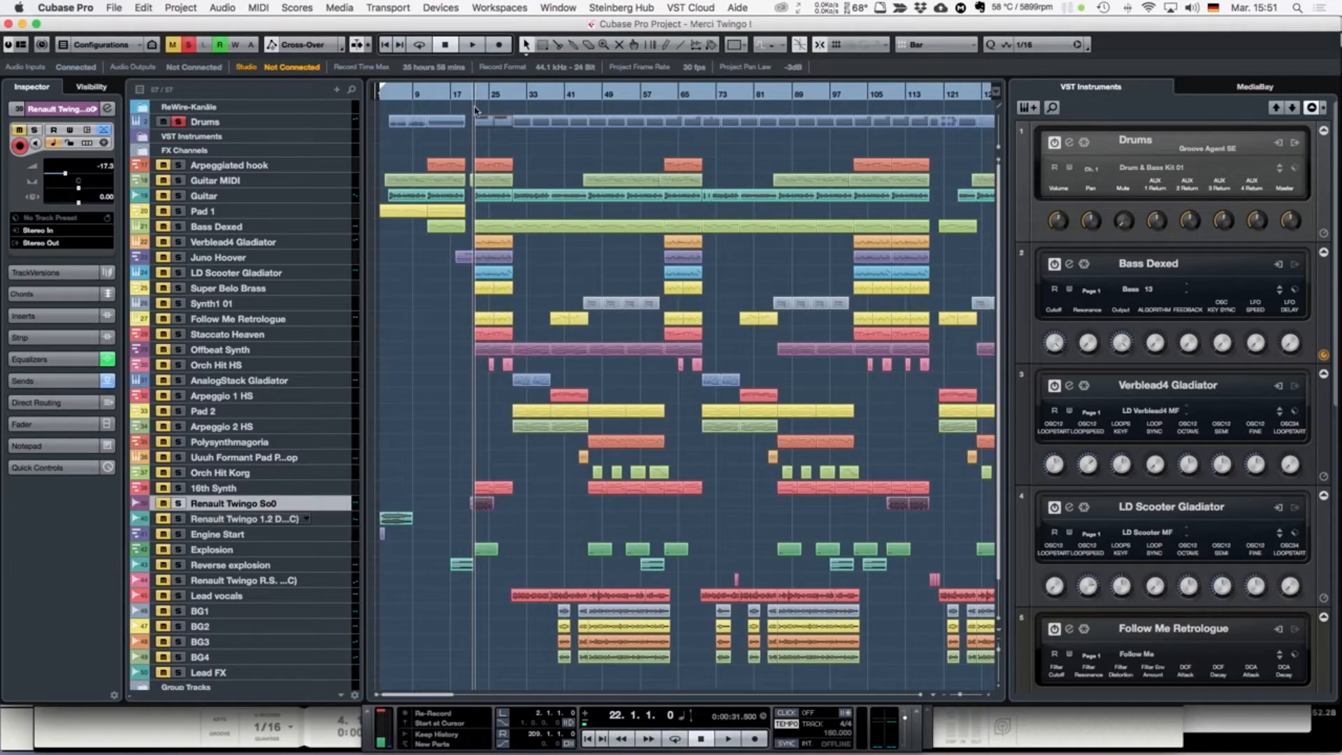
left_click(179, 123)
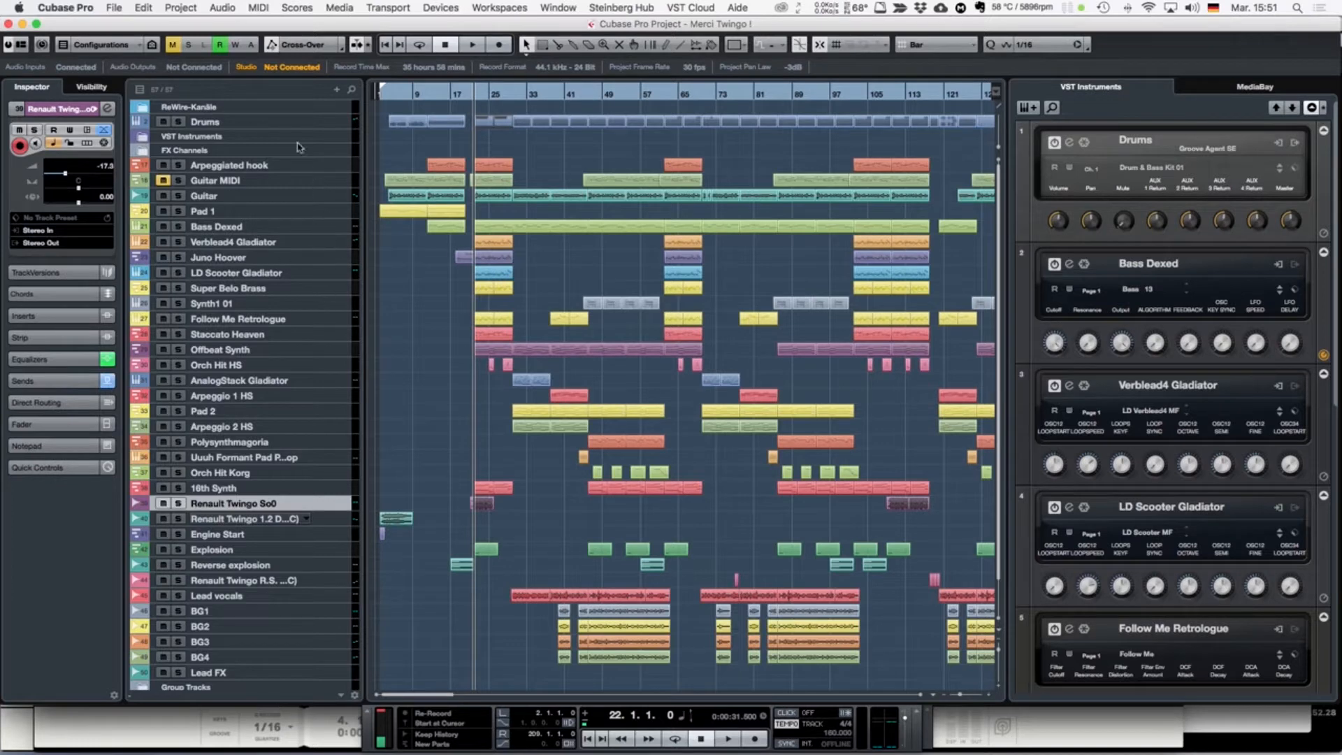
left_click(179, 166)
key("space")
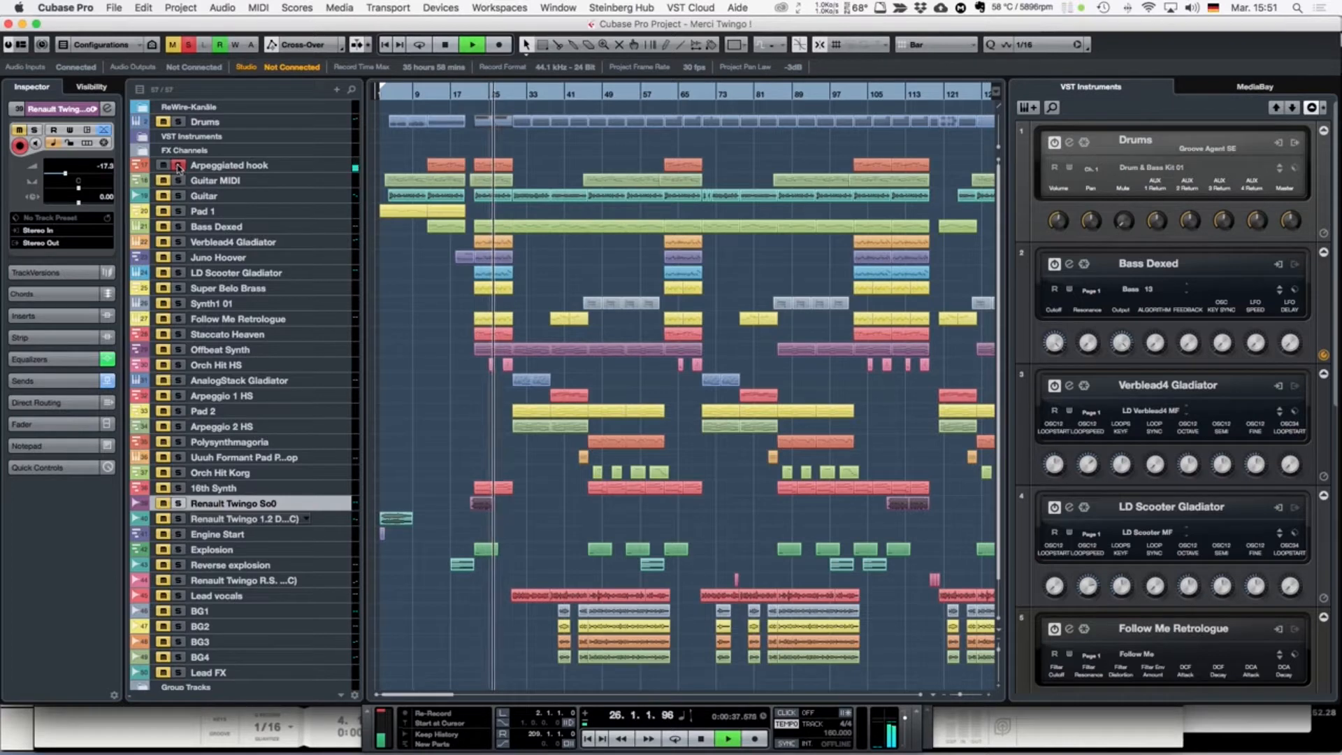
key("space")
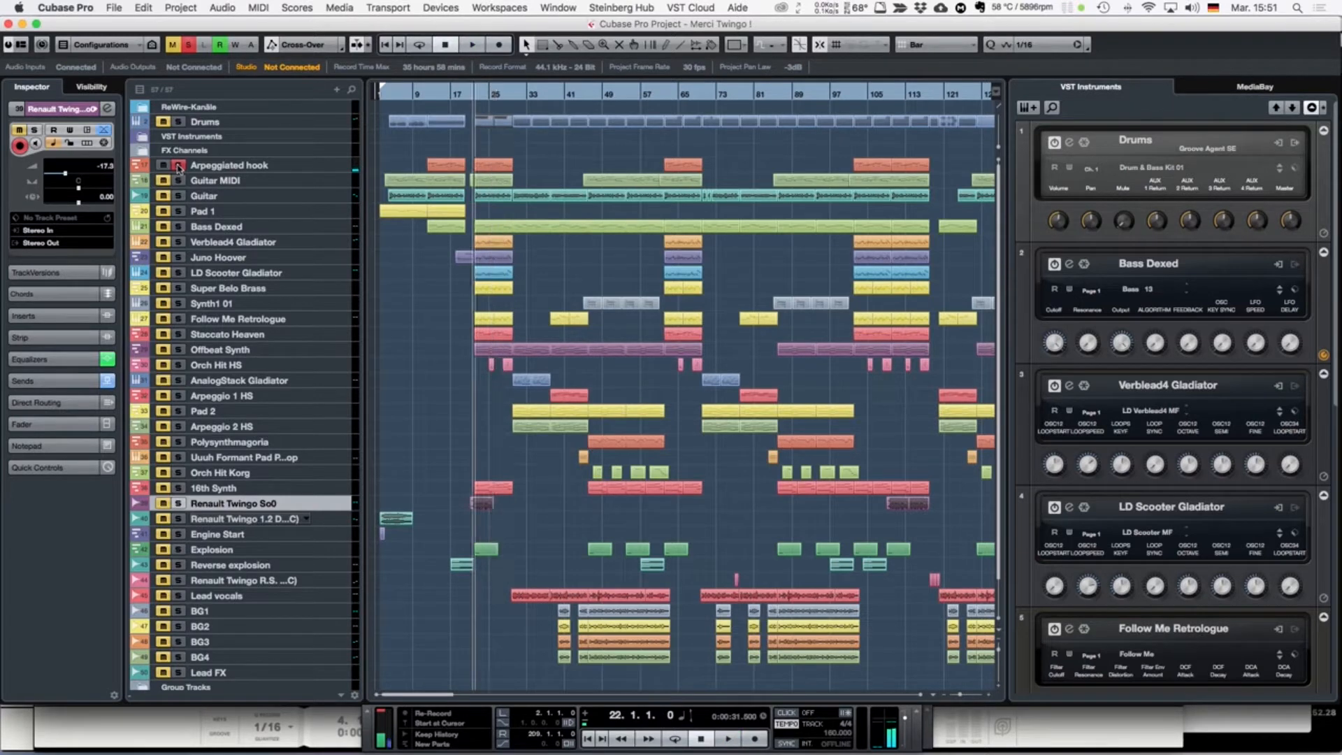
Step: Solo the Staccato Heaven track and play it from bar 22, then stop
left_click(329, 340)
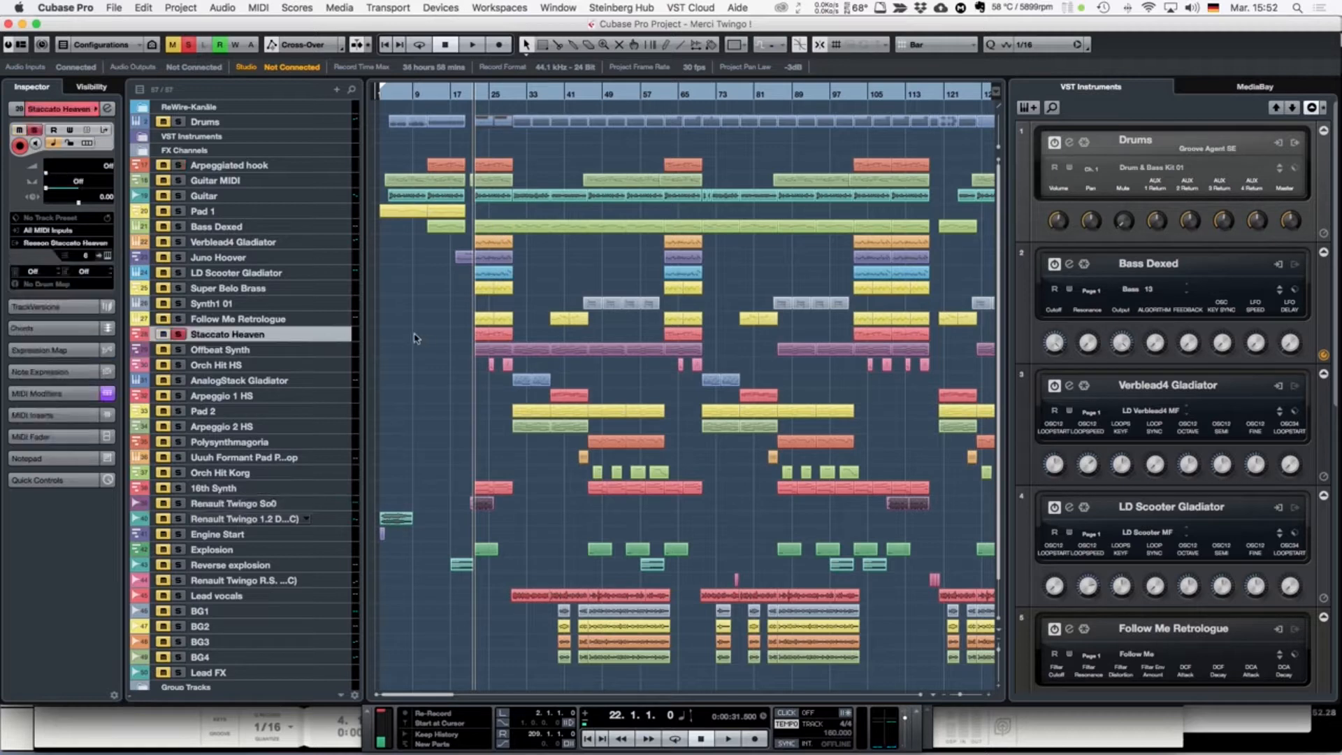
key("space")
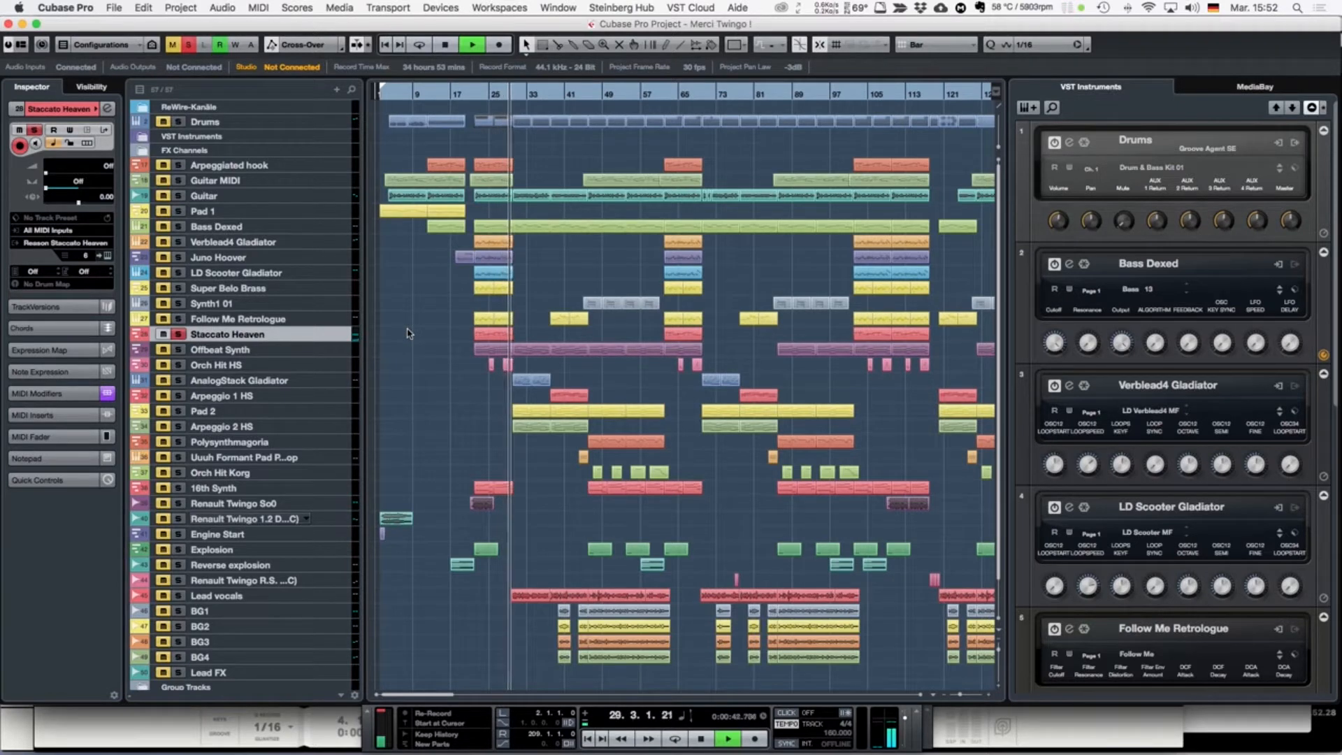
key("space")
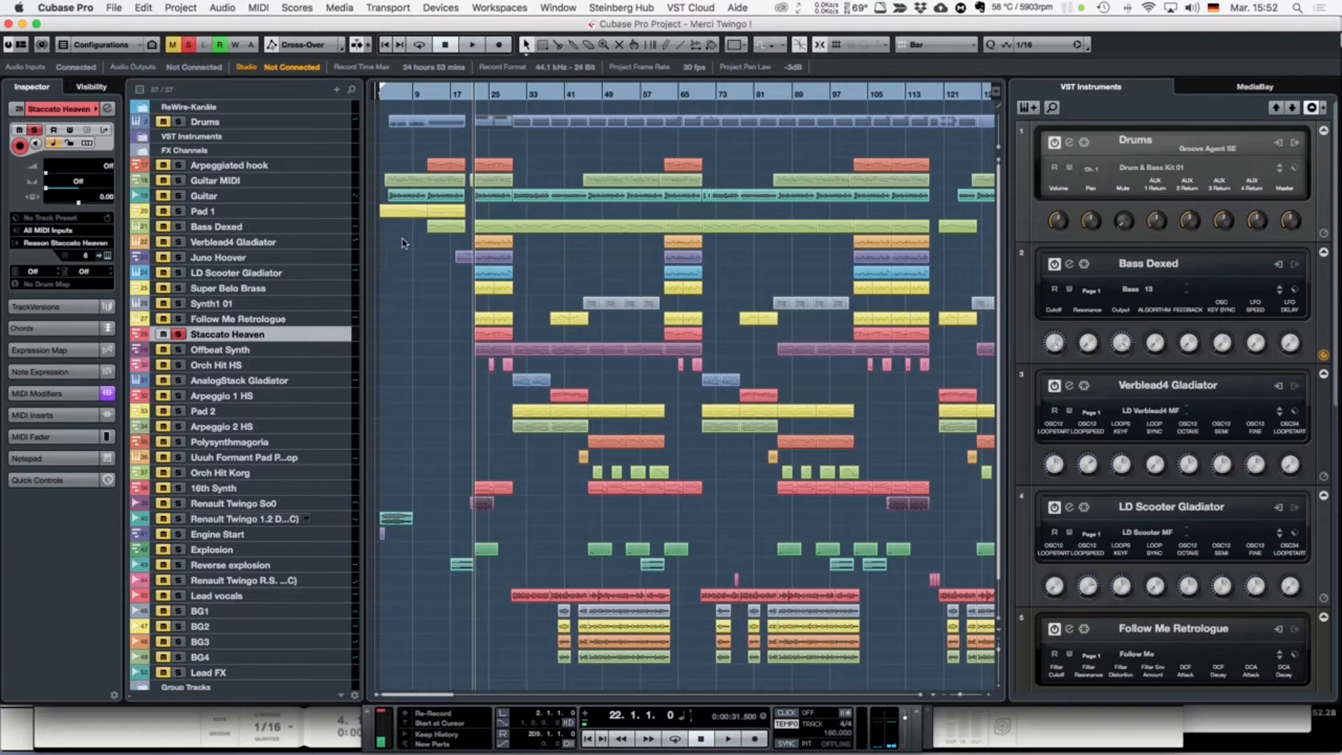
Step: Solo Verblead4 Gladiator, open its part at bar 22 in the Key Editor, play it through to bar 29 and close the editor
left_click(334, 245)
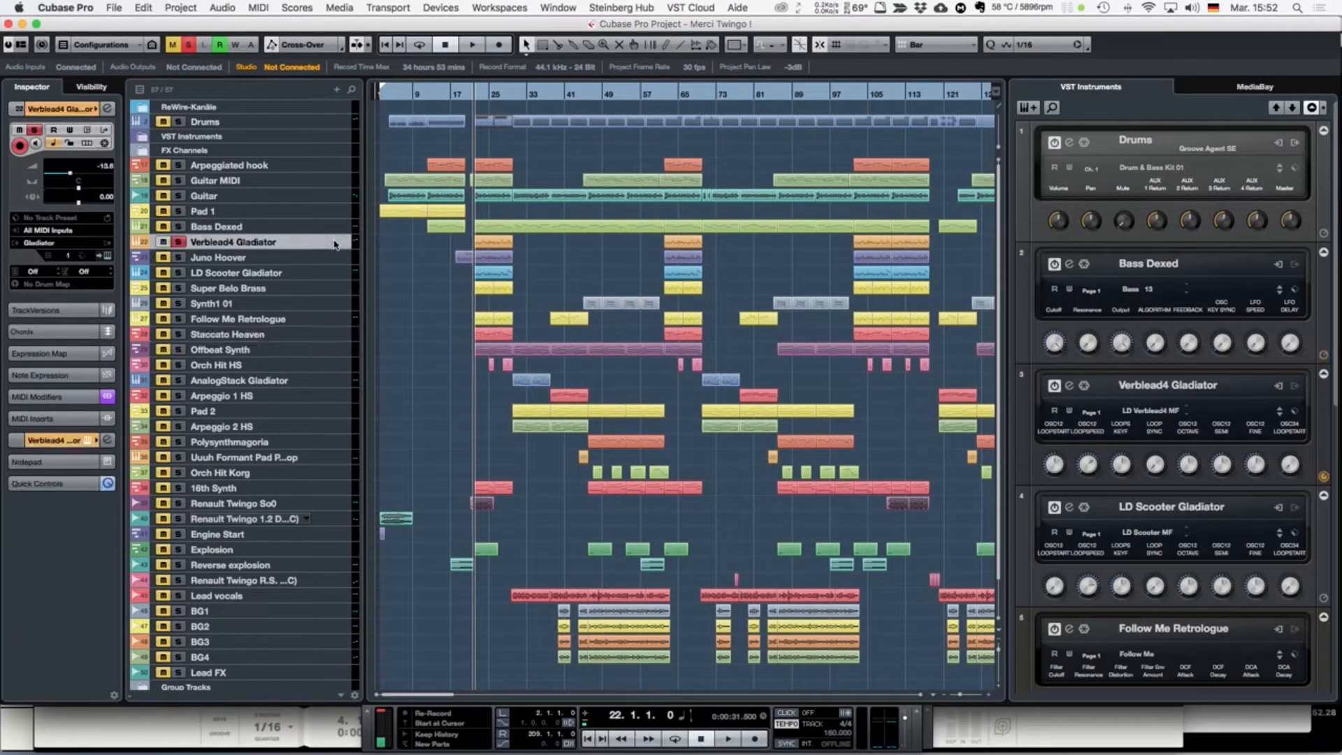
double_click(487, 246)
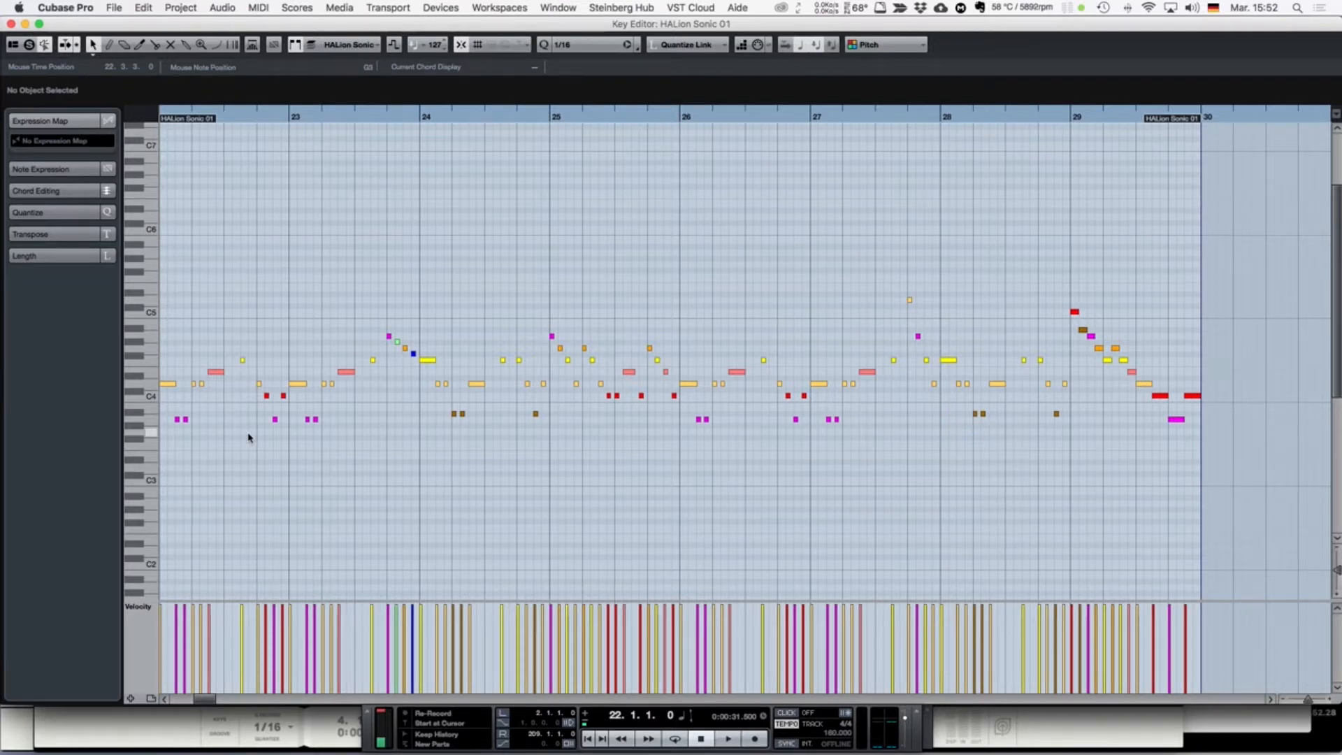
key("space")
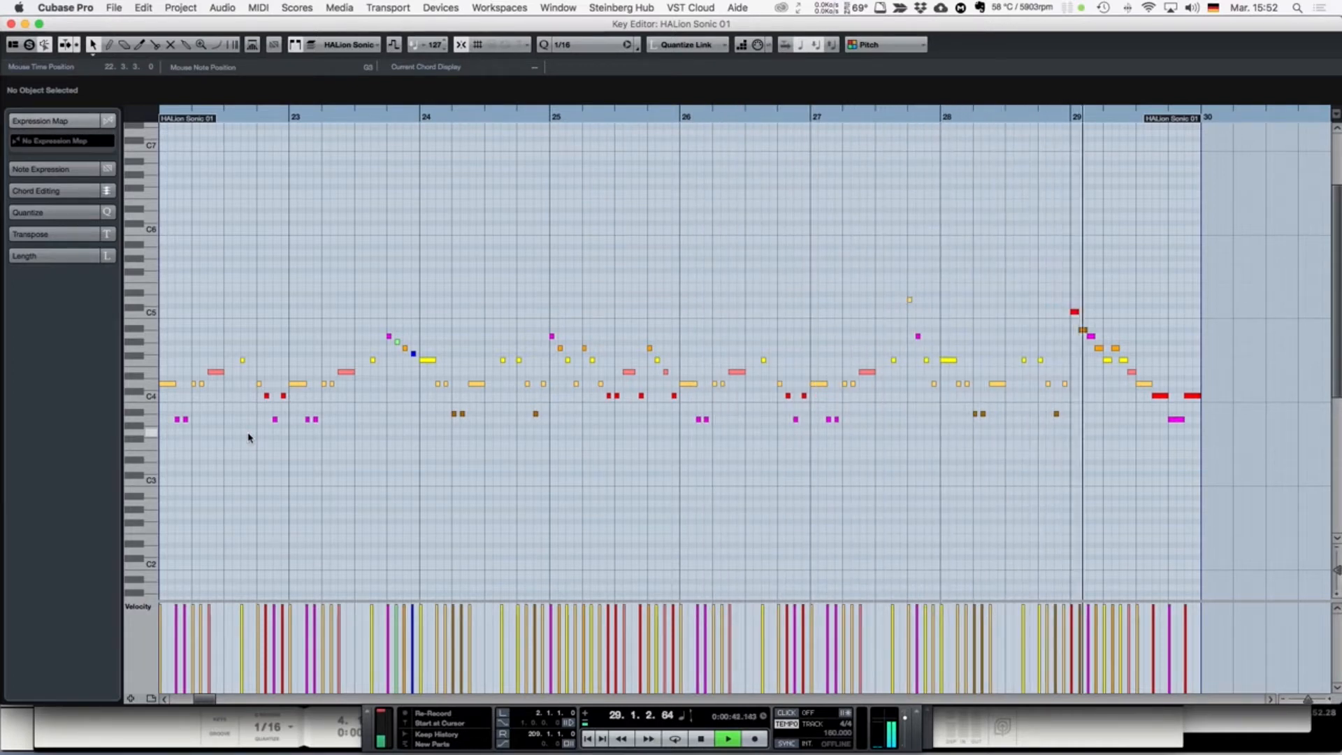
key("space")
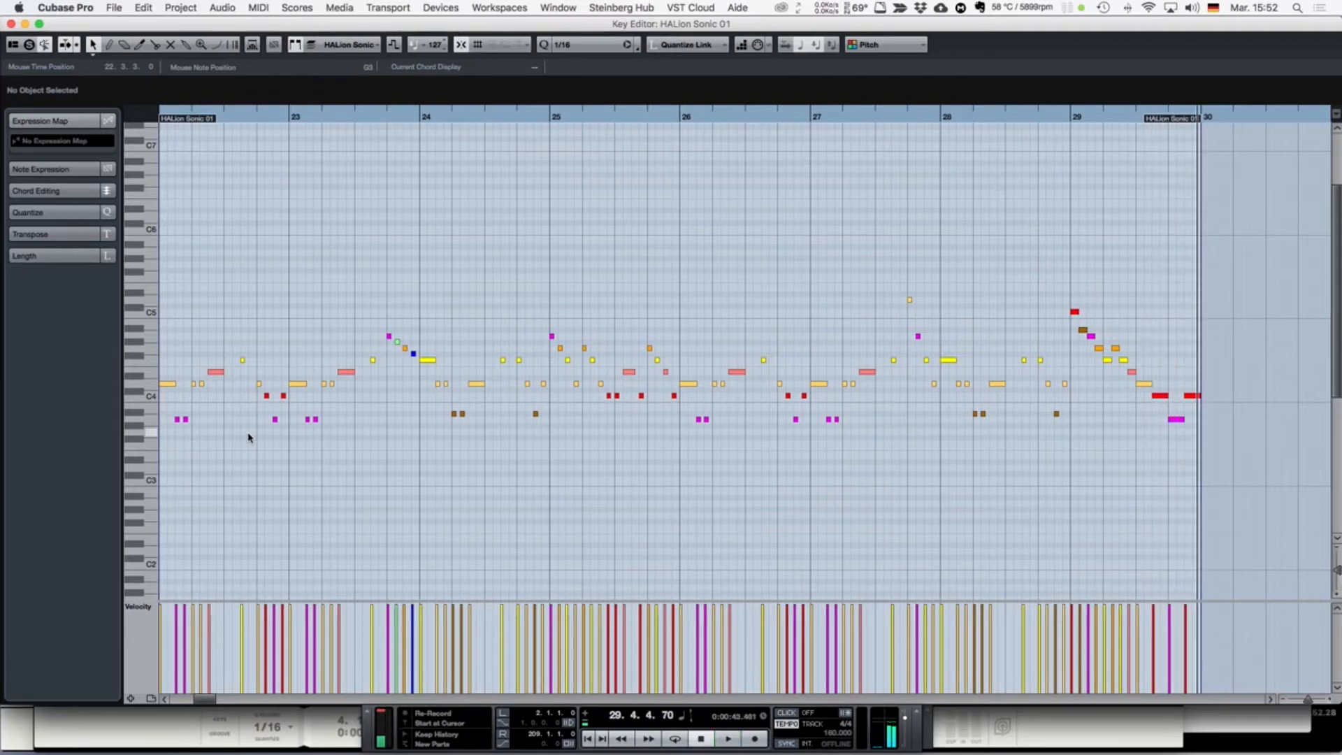
key("KP_0")
key("Return")
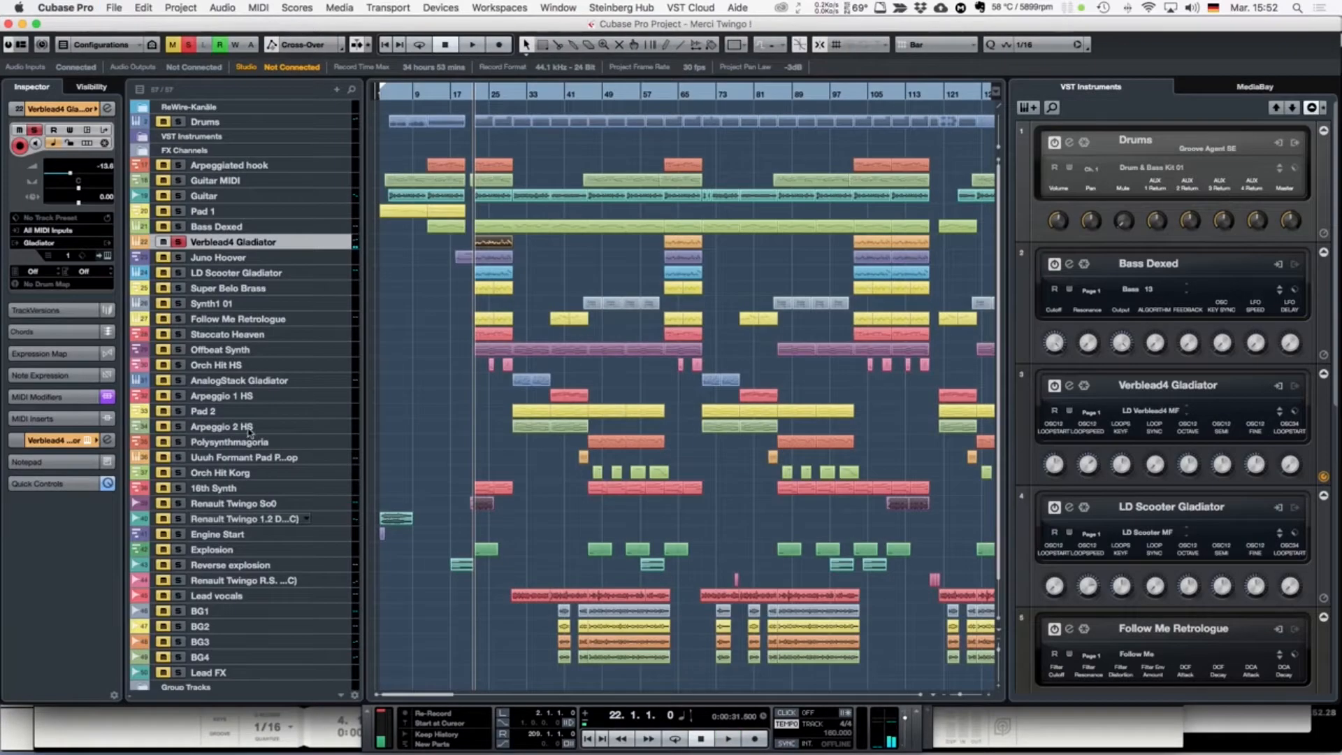
Step: View the Verblead4 Gladiator, Juno Hoover and LD Scooter Gladiator parts at bar 22 together in the Key Editor, then close it
left_click_drag(517, 250, 494, 271)
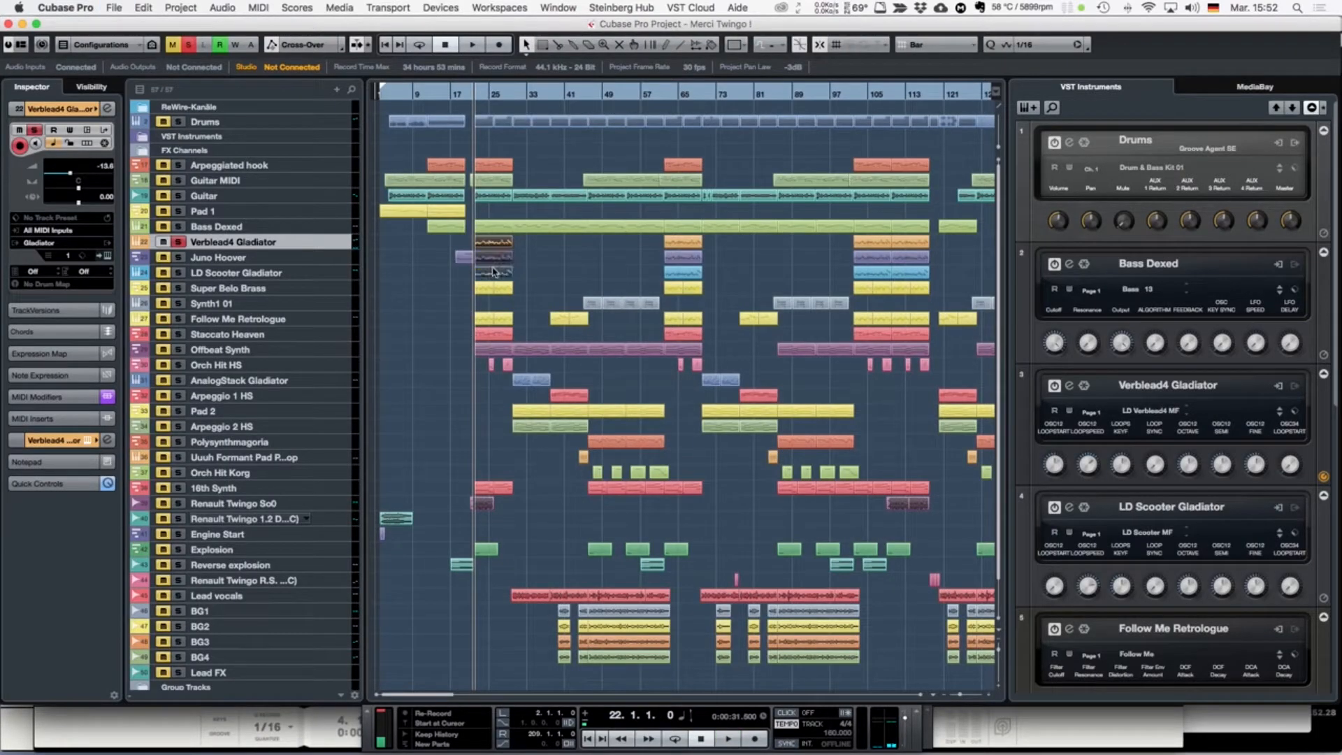
key("Return")
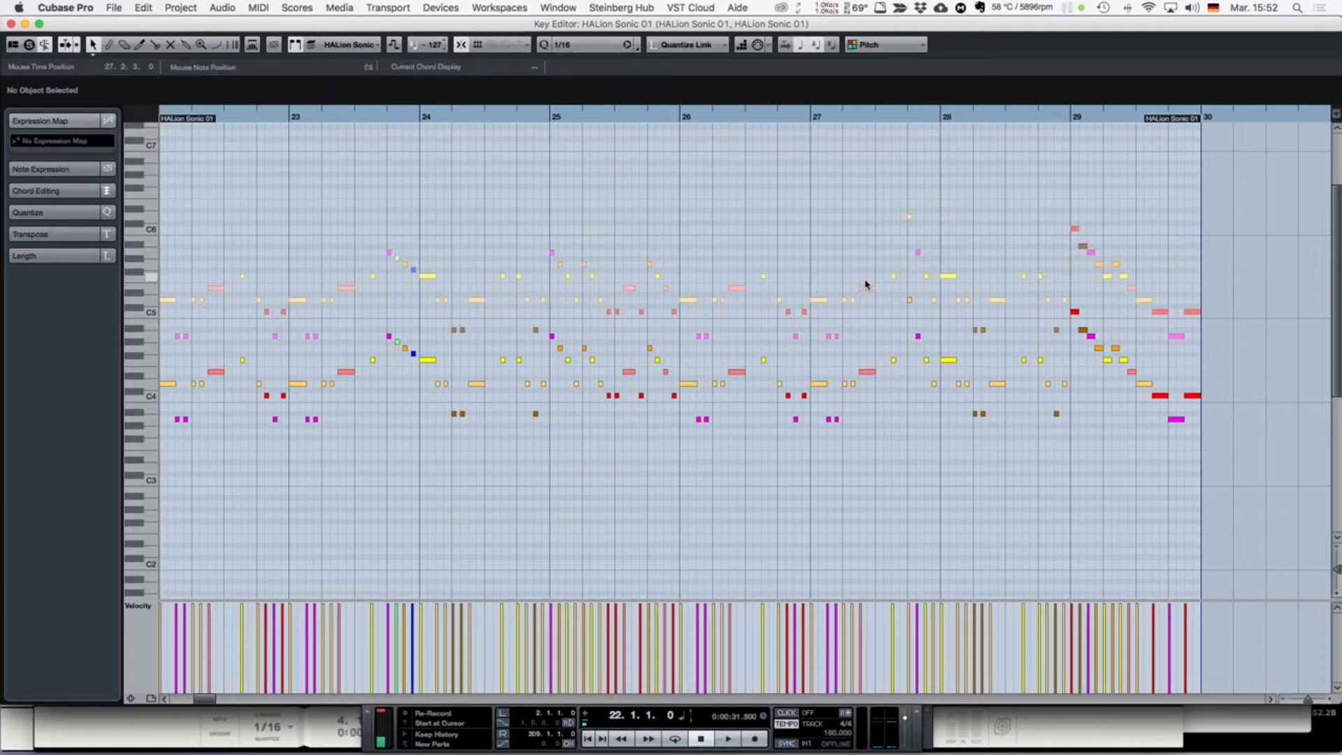
key("super+w")
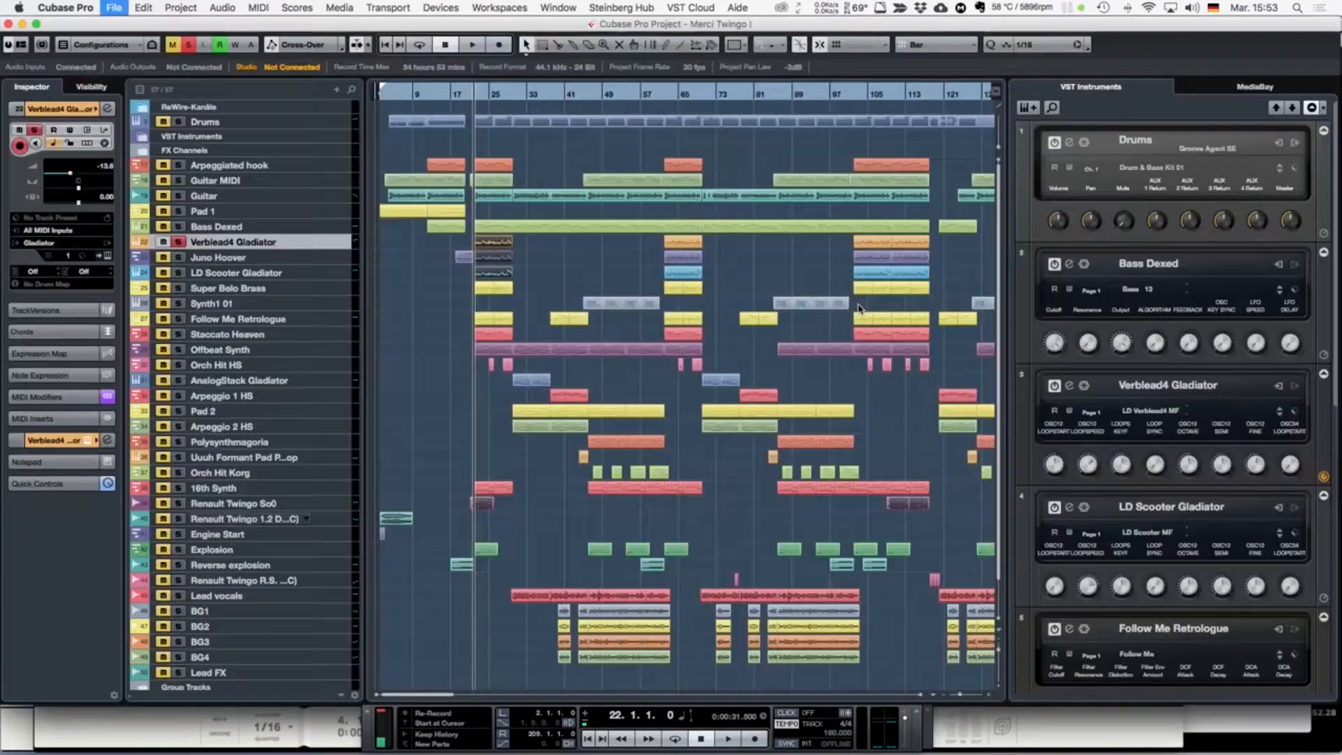
Step: Open the Verblead4 Gladiator and Juno Hoover parts at bar 22 one after the other in the Key Editor, closing each
double_click(496, 245)
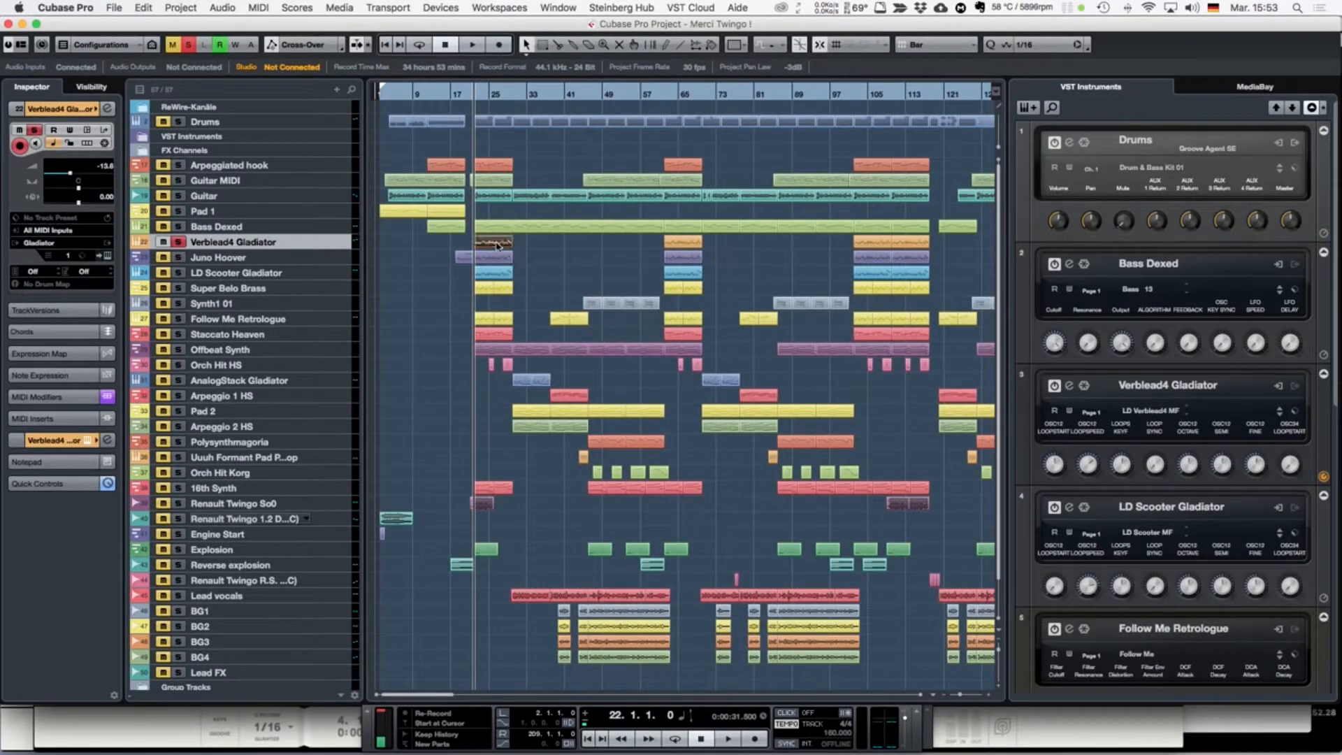
key("super+w")
double_click(507, 259)
key("super+w")
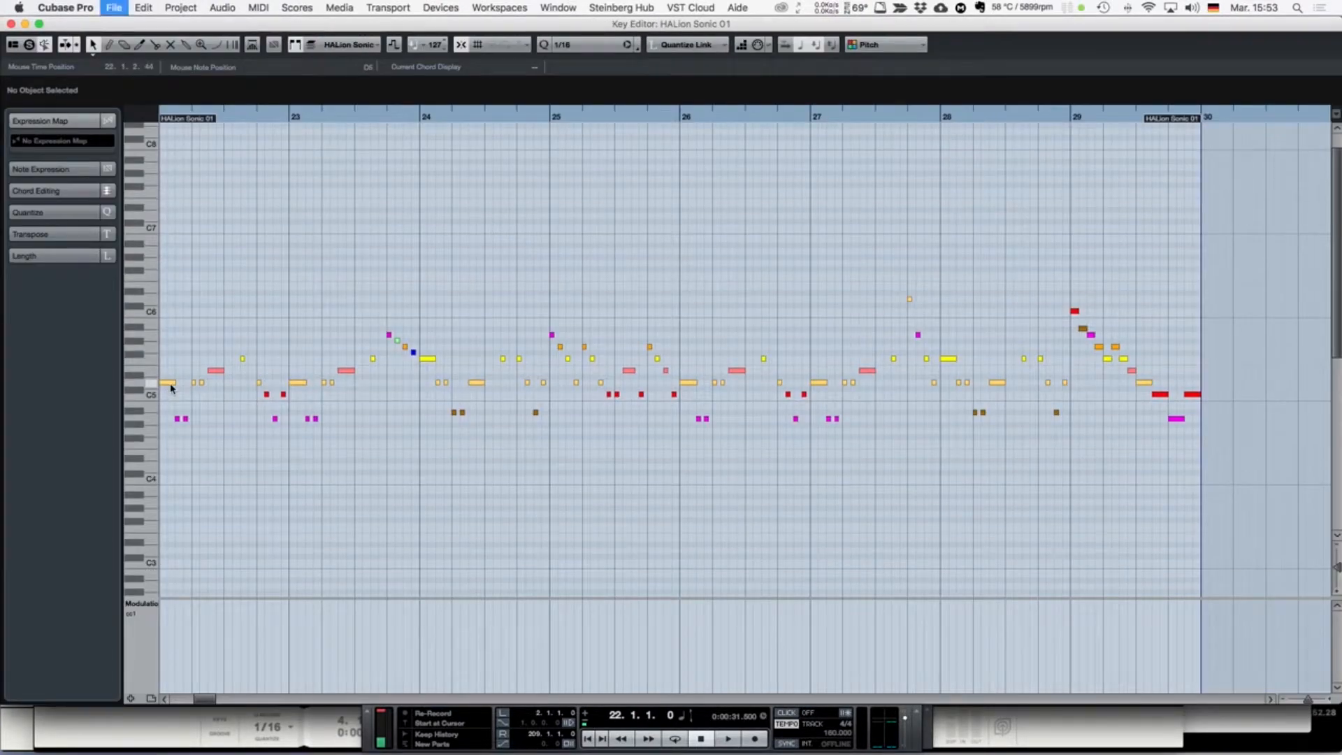
Step: Solo the Juno Hoover track and play it from bar 22 through bar 29
left_click(333, 259)
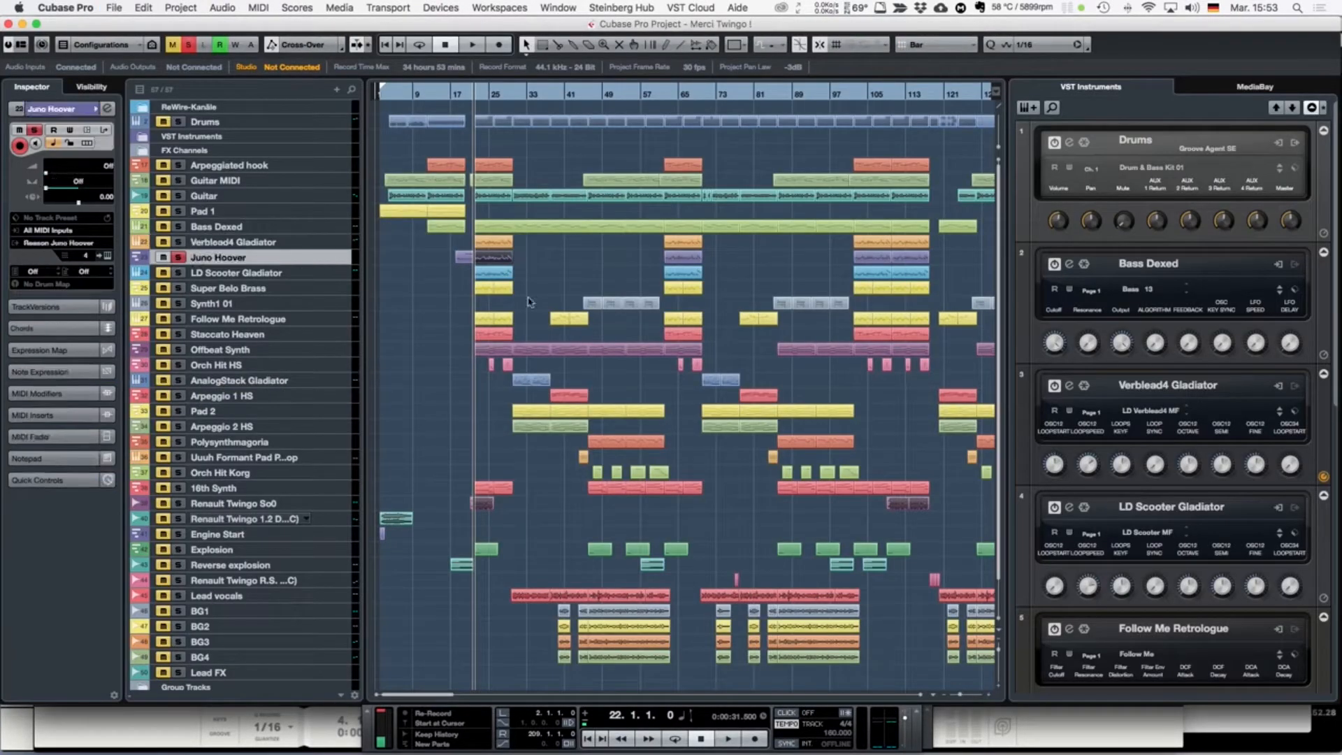
key("space")
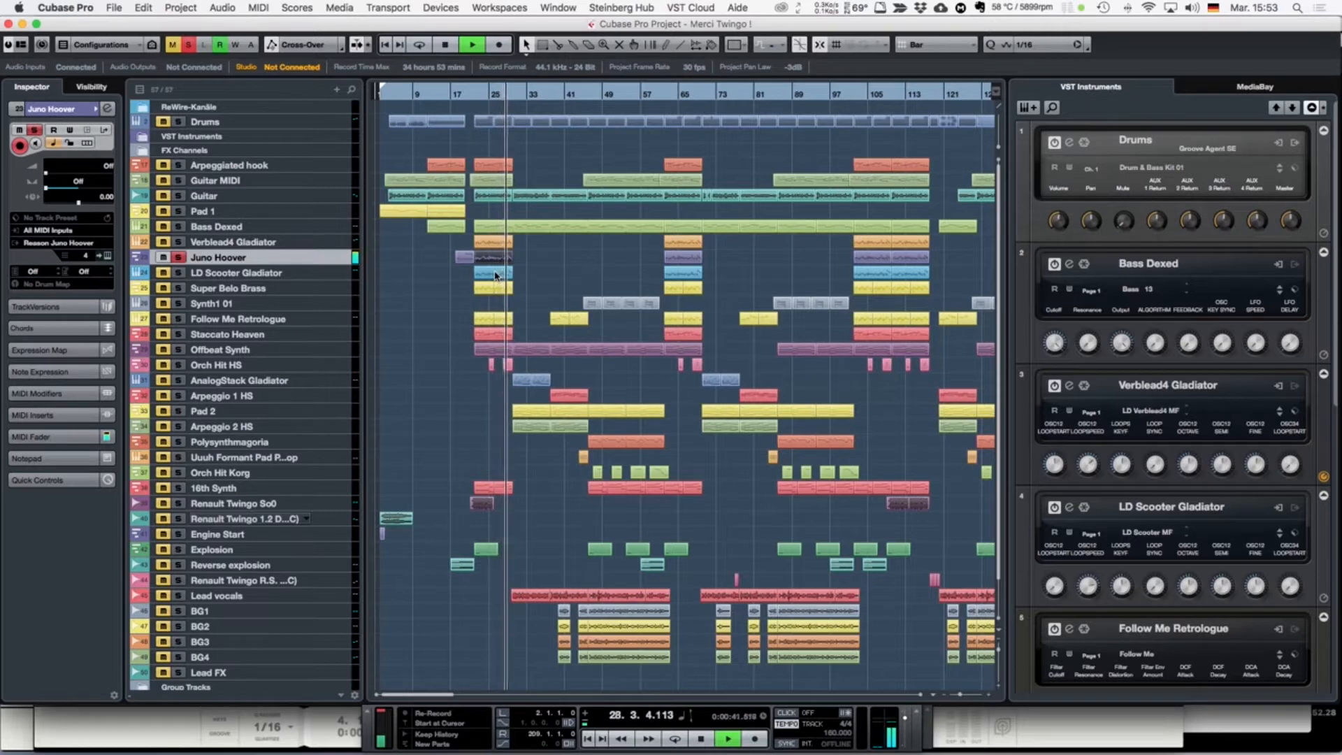
key("space")
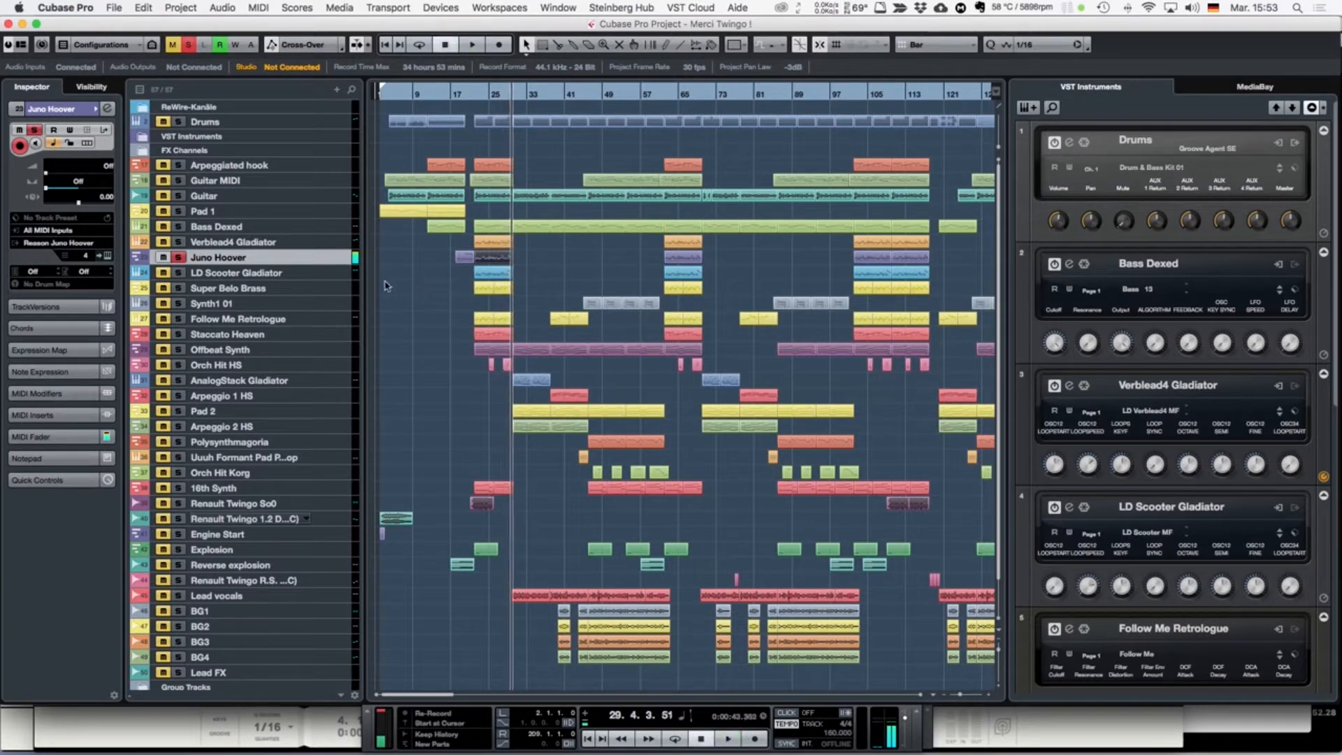
Step: Solo LD Scooter Gladiator, open its part at bar 22 in the Key Editor, play it through and close the editor
left_click(334, 275)
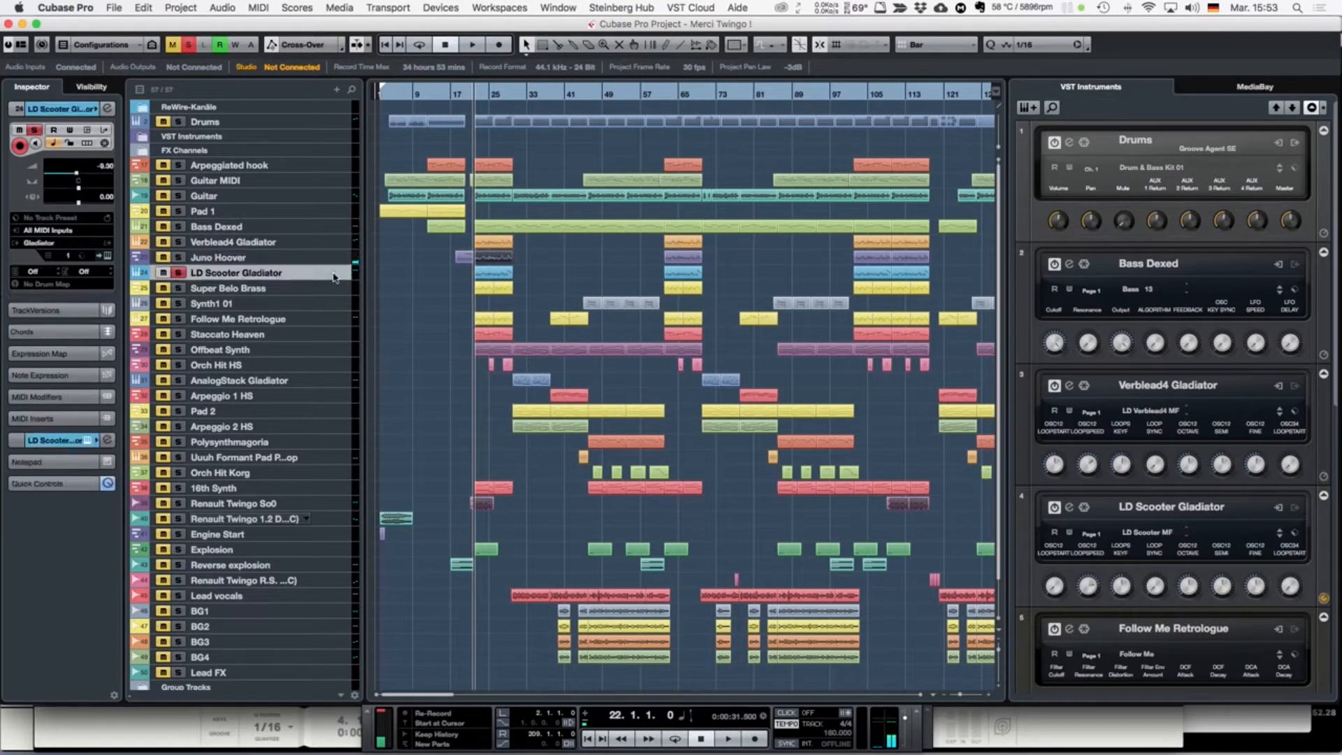
double_click(485, 274)
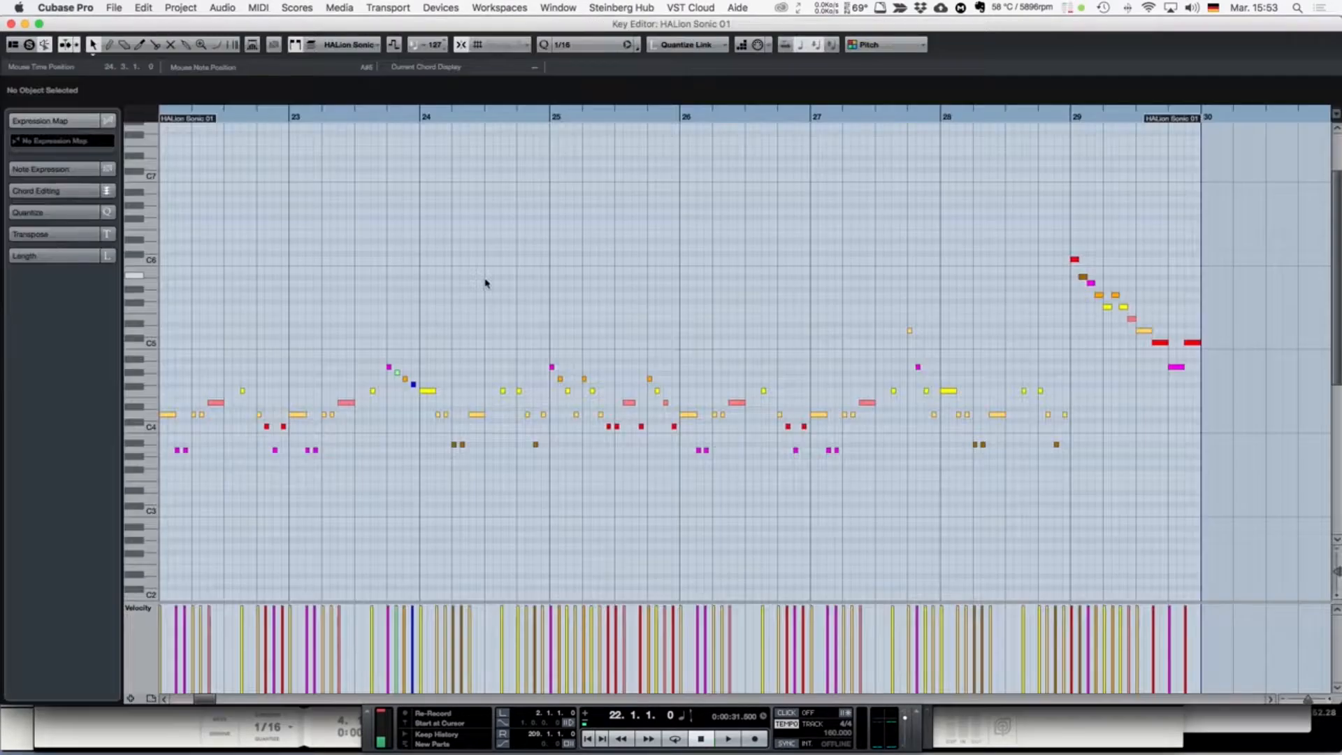
key("space")
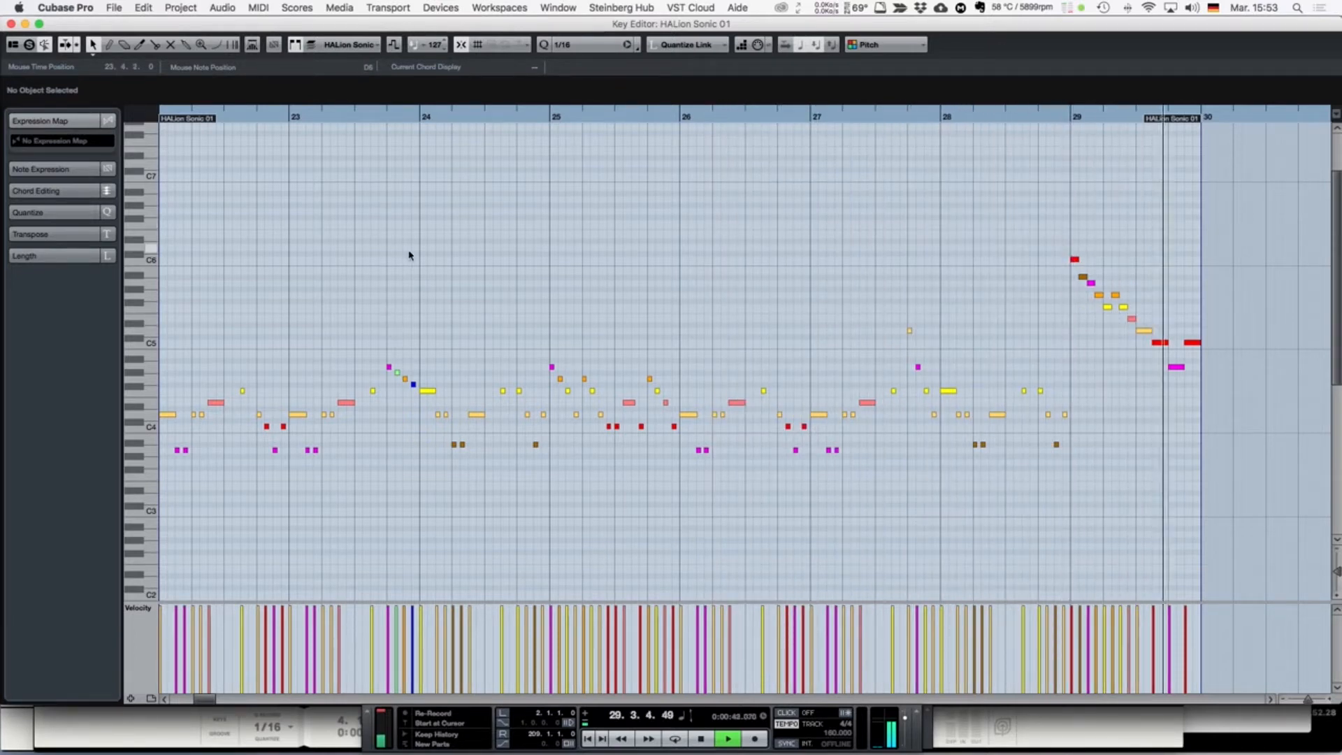
key("space")
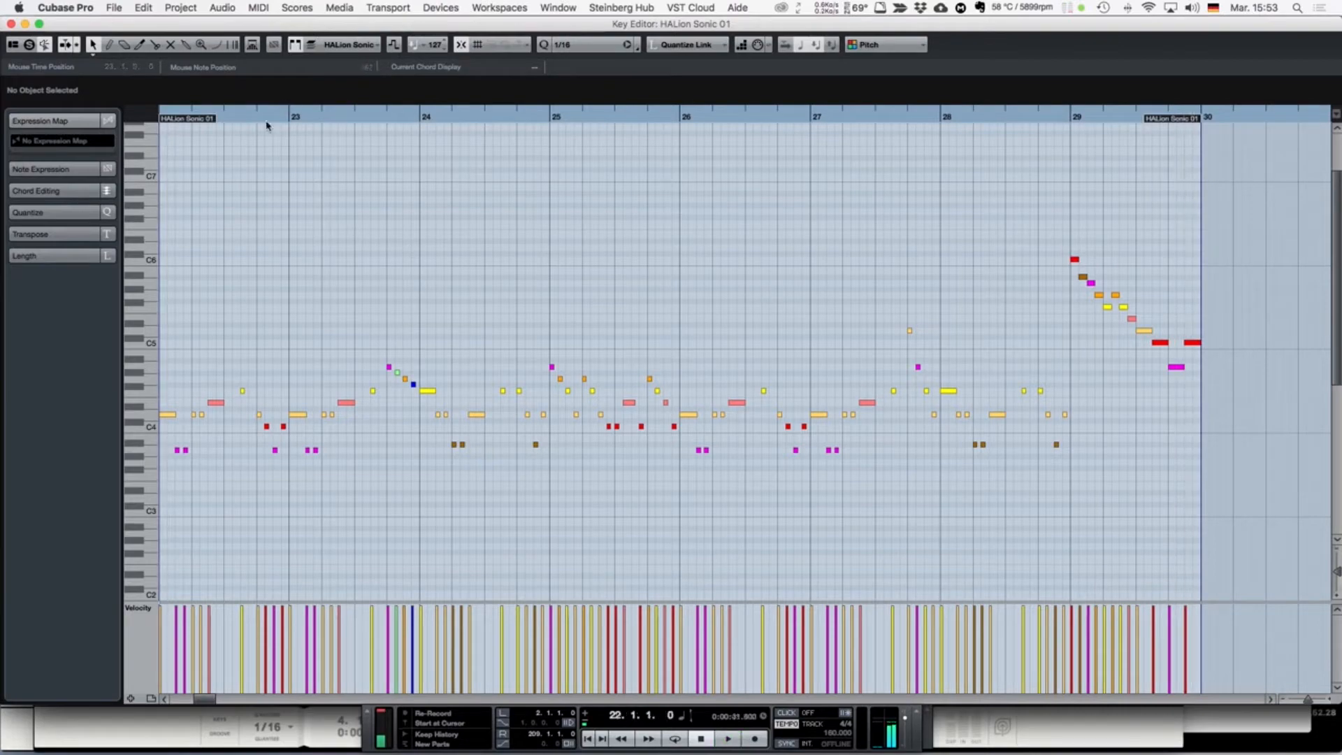
left_click(11, 24)
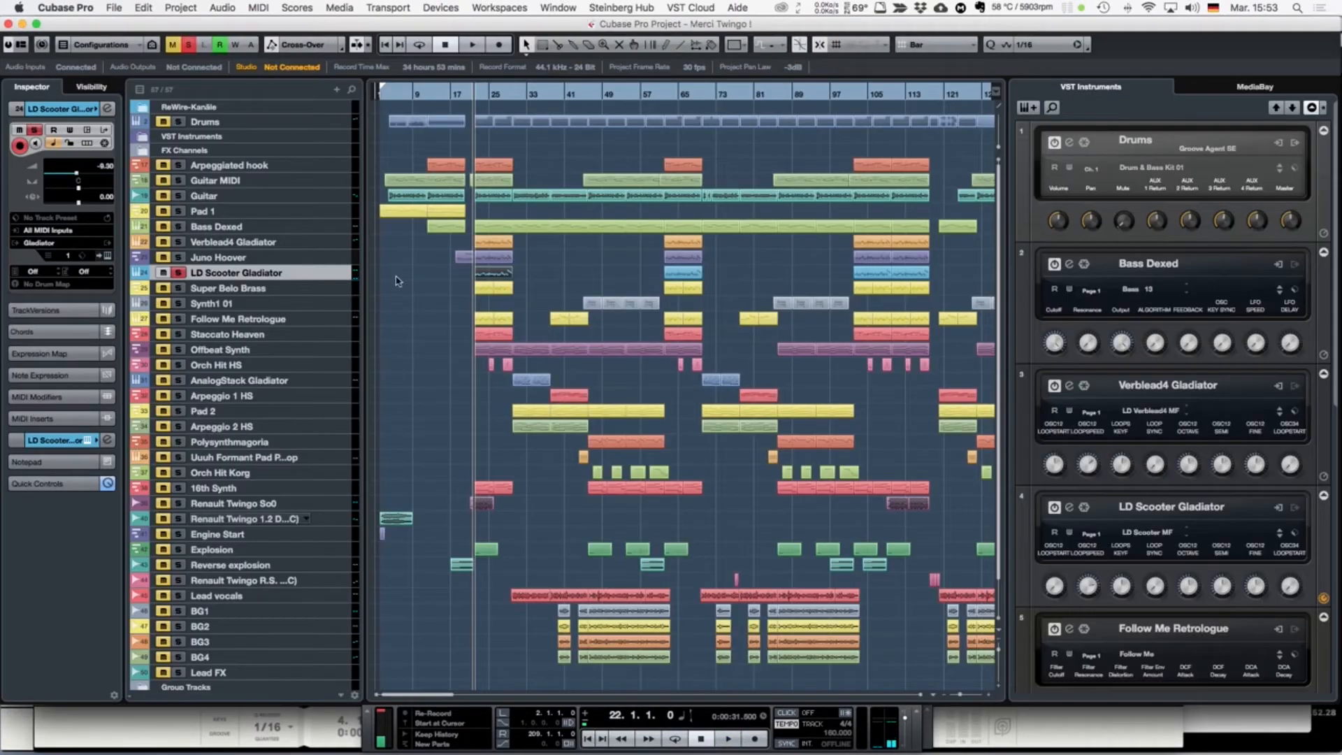
Step: Add Juno Hoover and Verblead4 Gladiator to the solo and play the three lead tracks together from bar 22
left_click(180, 258)
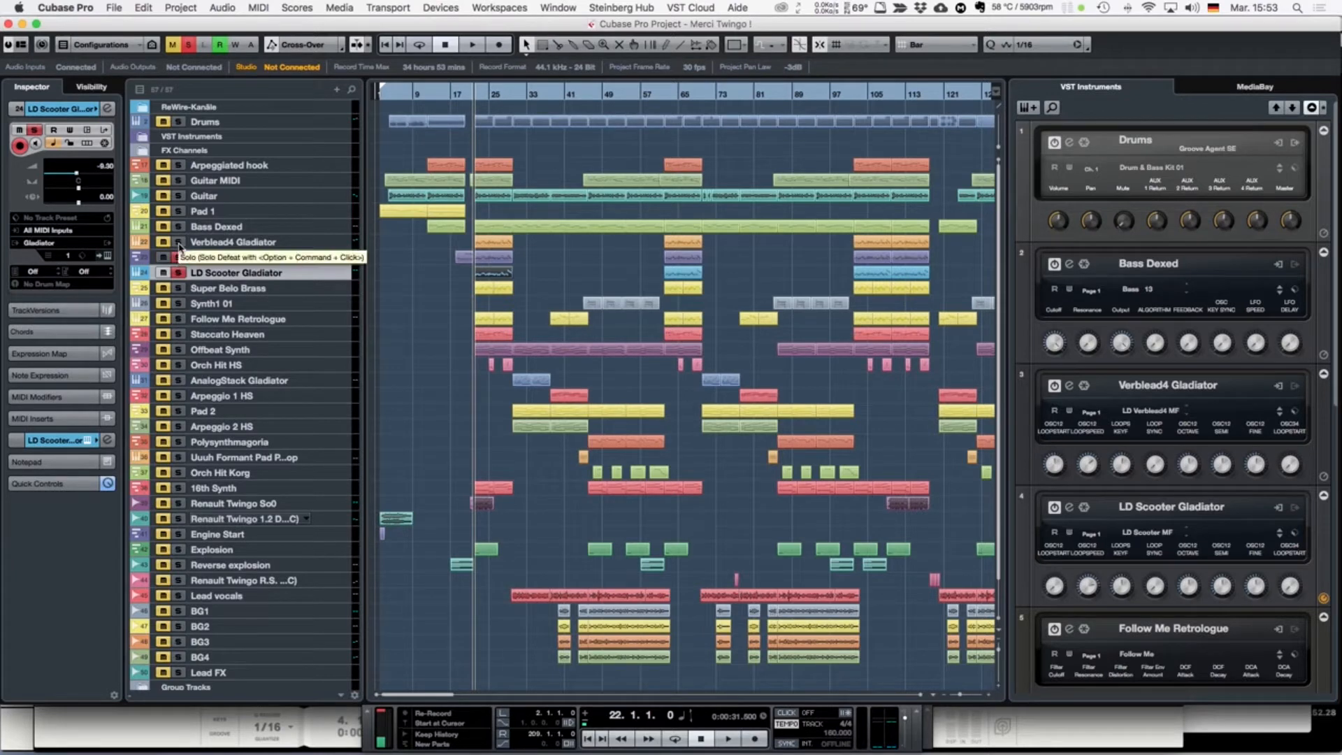
left_click(179, 244)
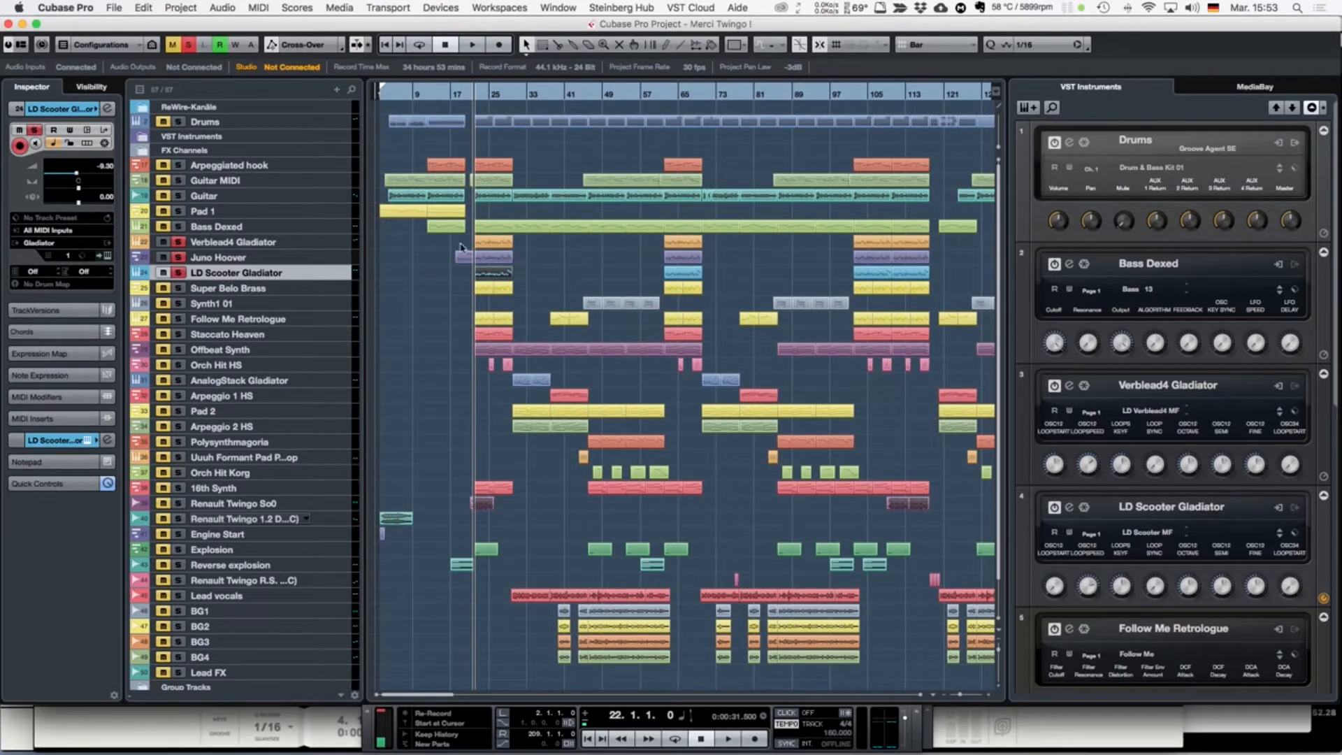
key("space")
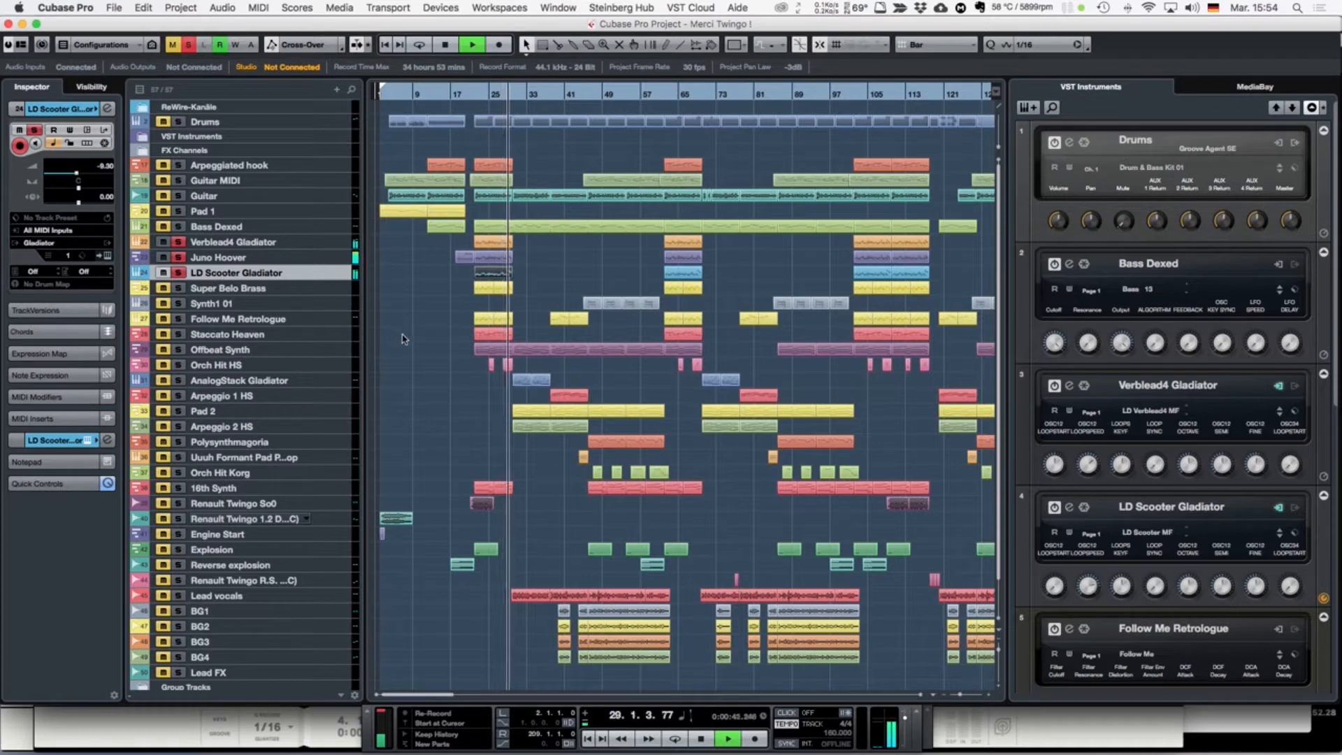
key("space")
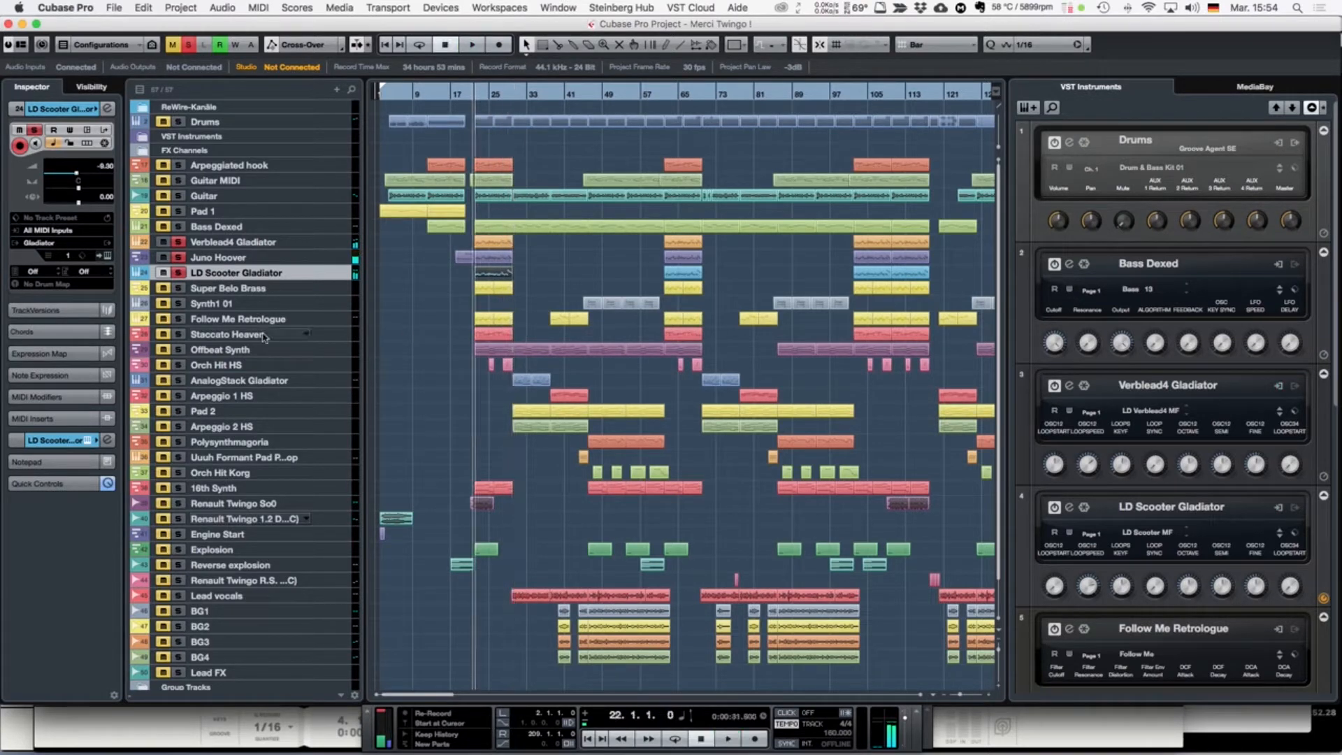
Step: Add Staccato Heaven and Arpeggiated hook to the soloed tracks and play all five from bar 22, then stop
left_click(178, 335)
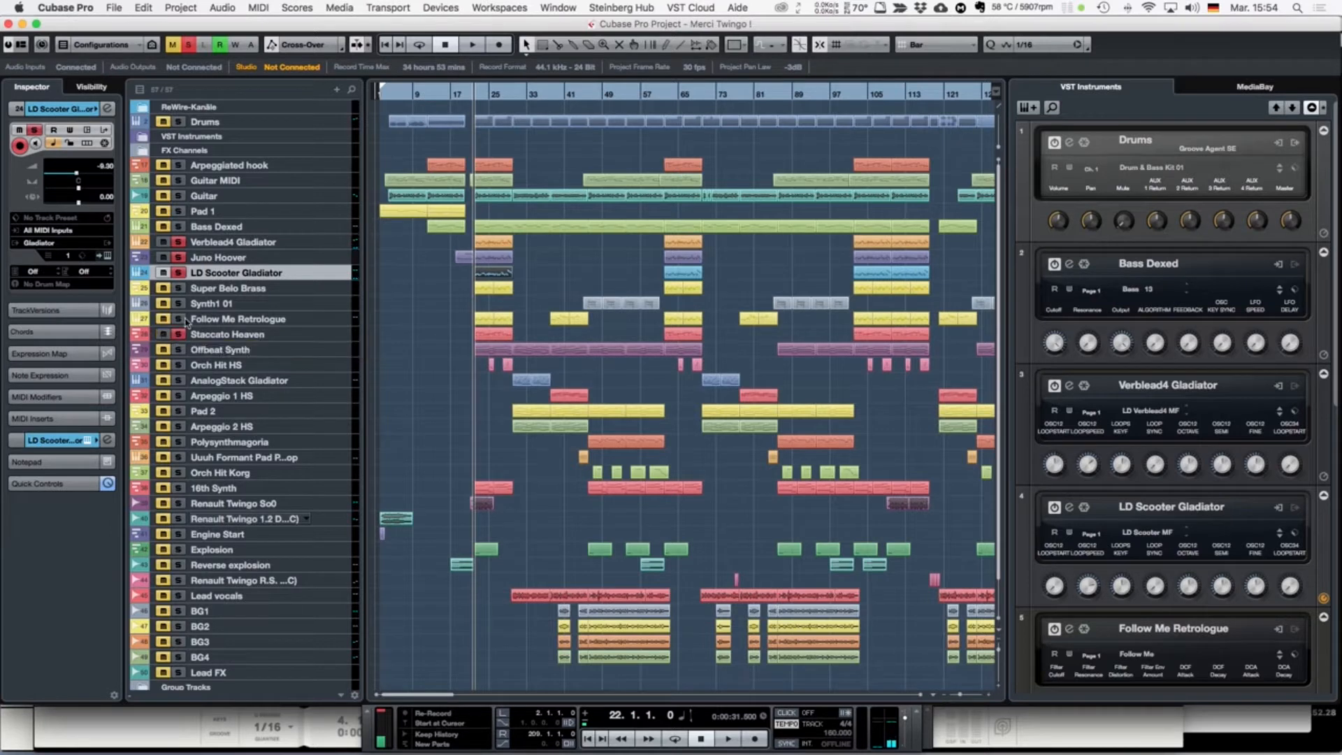
left_click(178, 165)
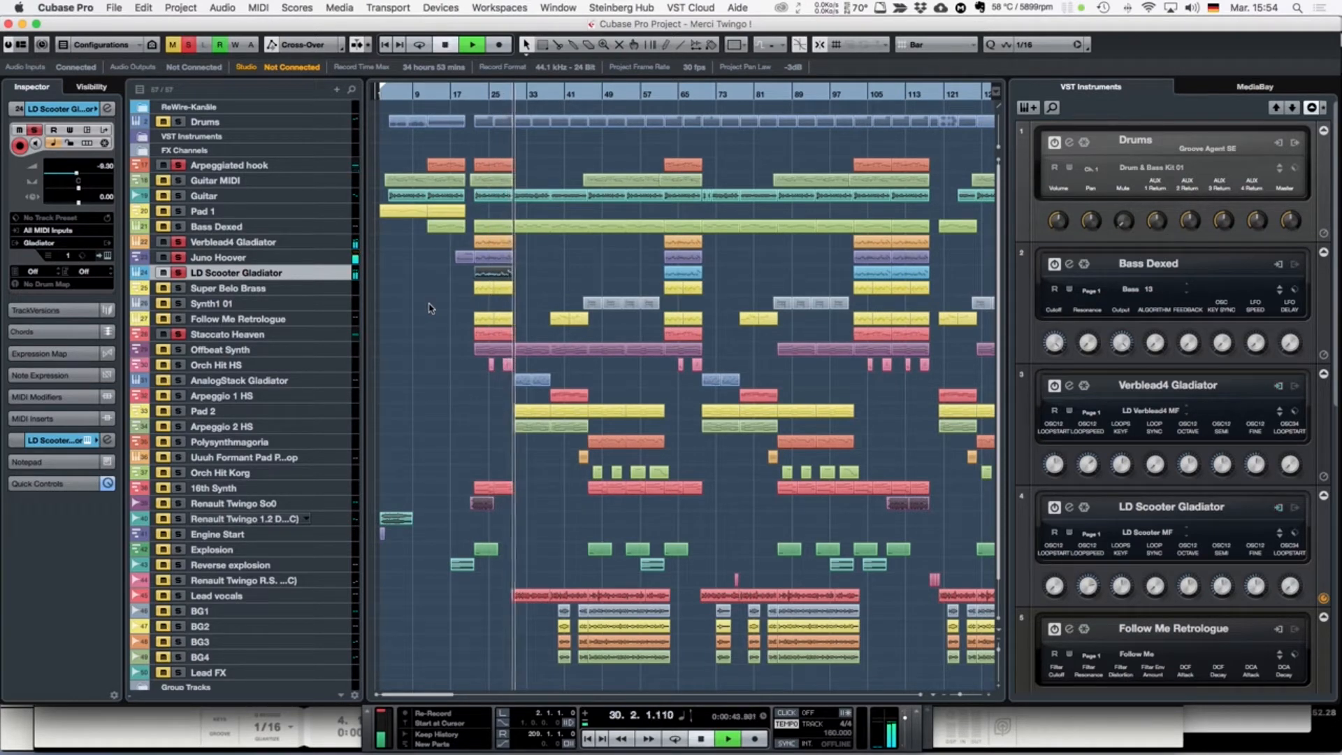
key("l")
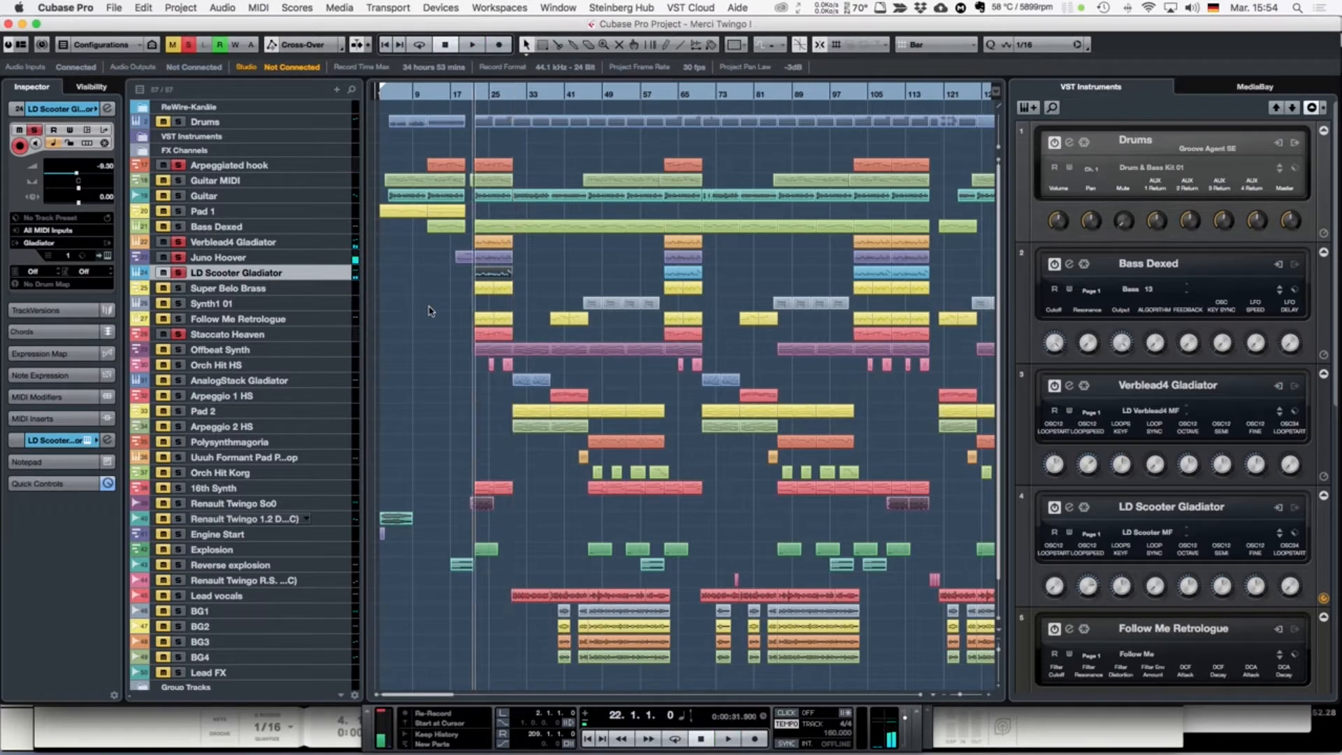
Step: Solo only the Super Belo Brass track and rename it Super Velo Brass
left_click(335, 291)
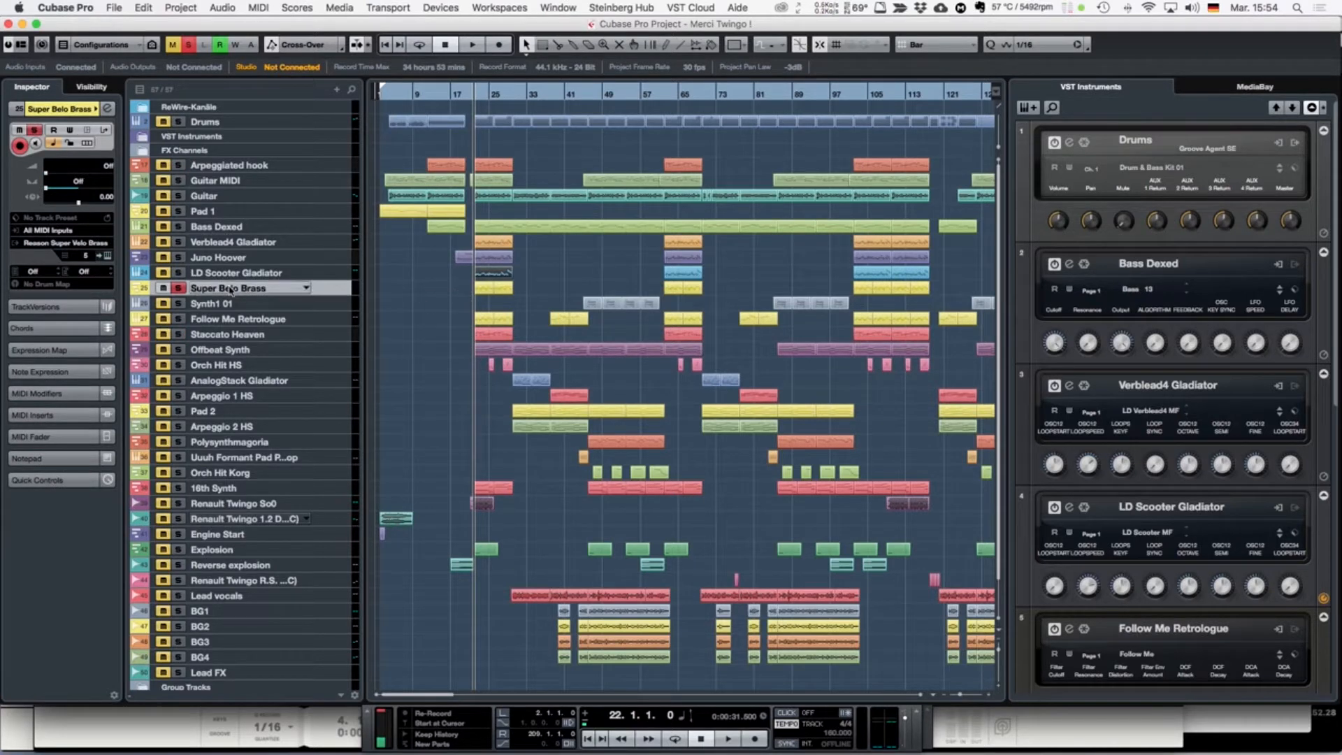
double_click(227, 291)
key("BackSpace")
type("V")
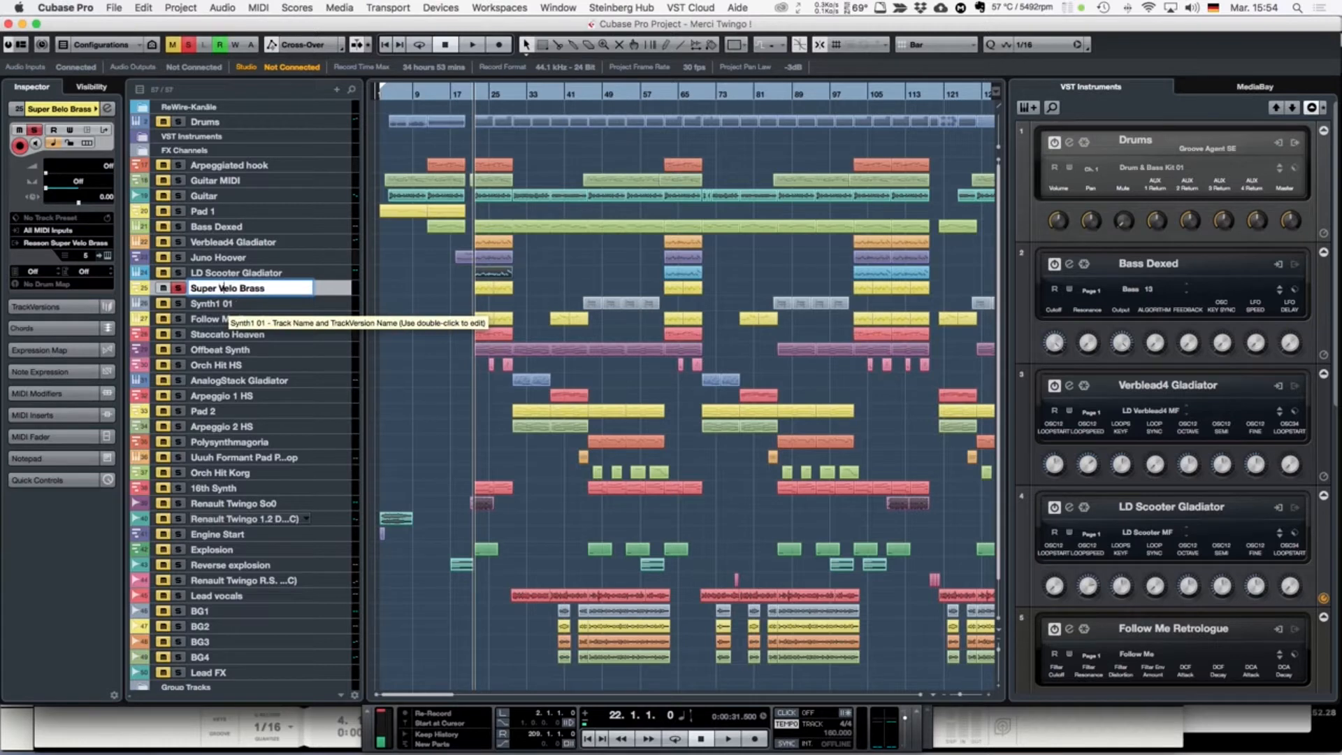
key("Return")
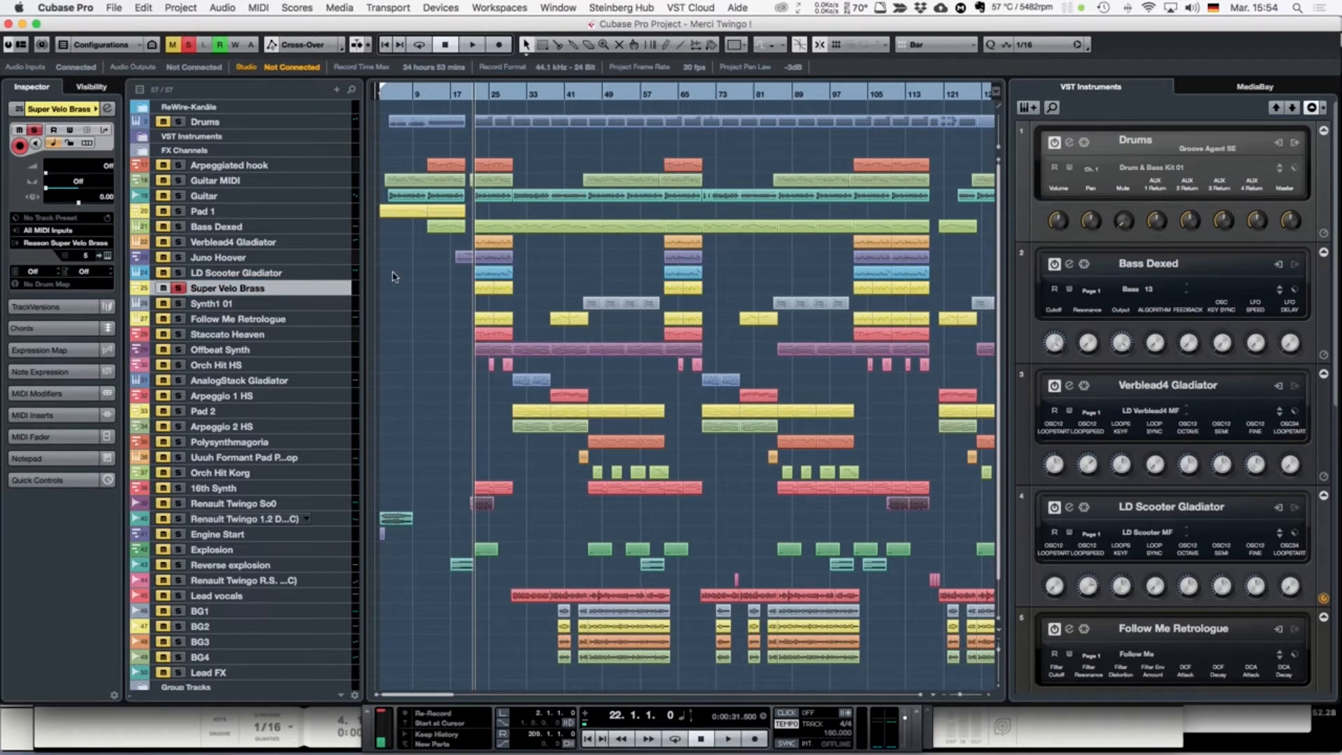
Step: Open the Super Velo Brass parts from bar 22 in the Key Editor, display the CC 1 (Modulation) lane and play them
left_click(485, 290)
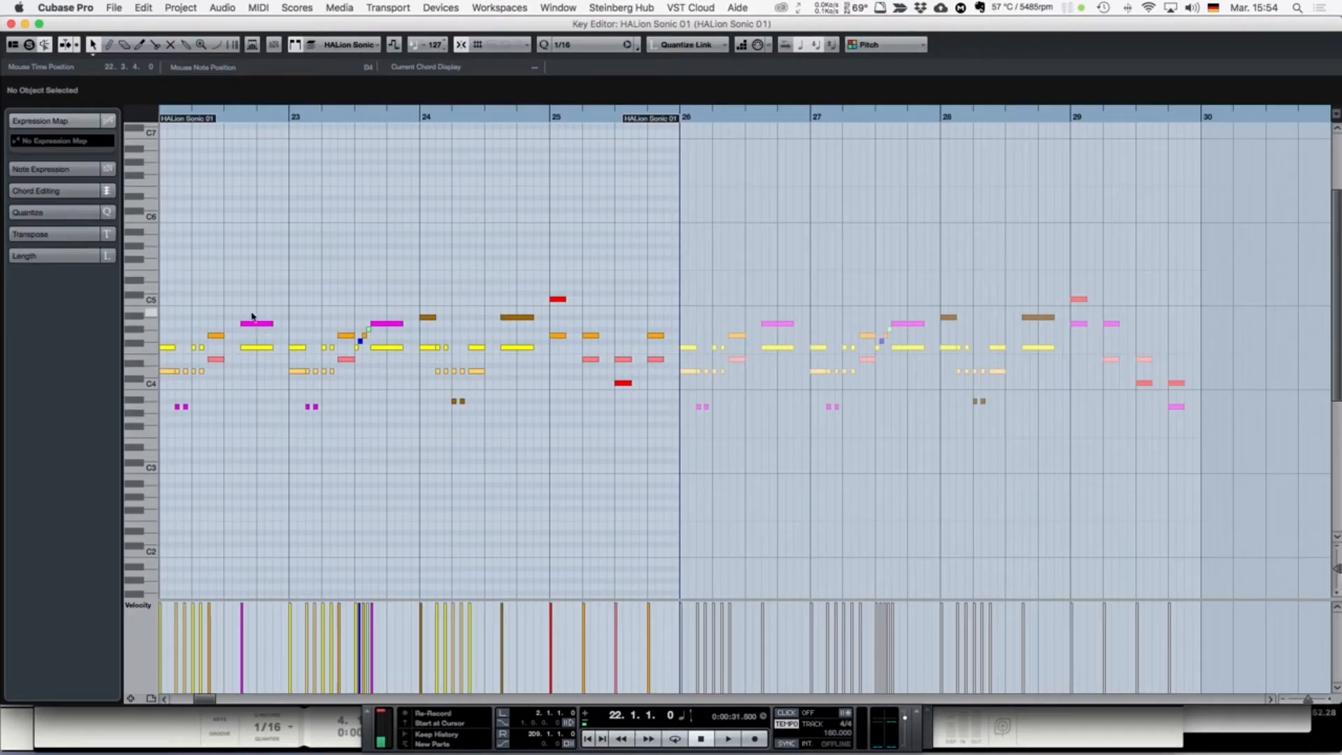
left_click(154, 607)
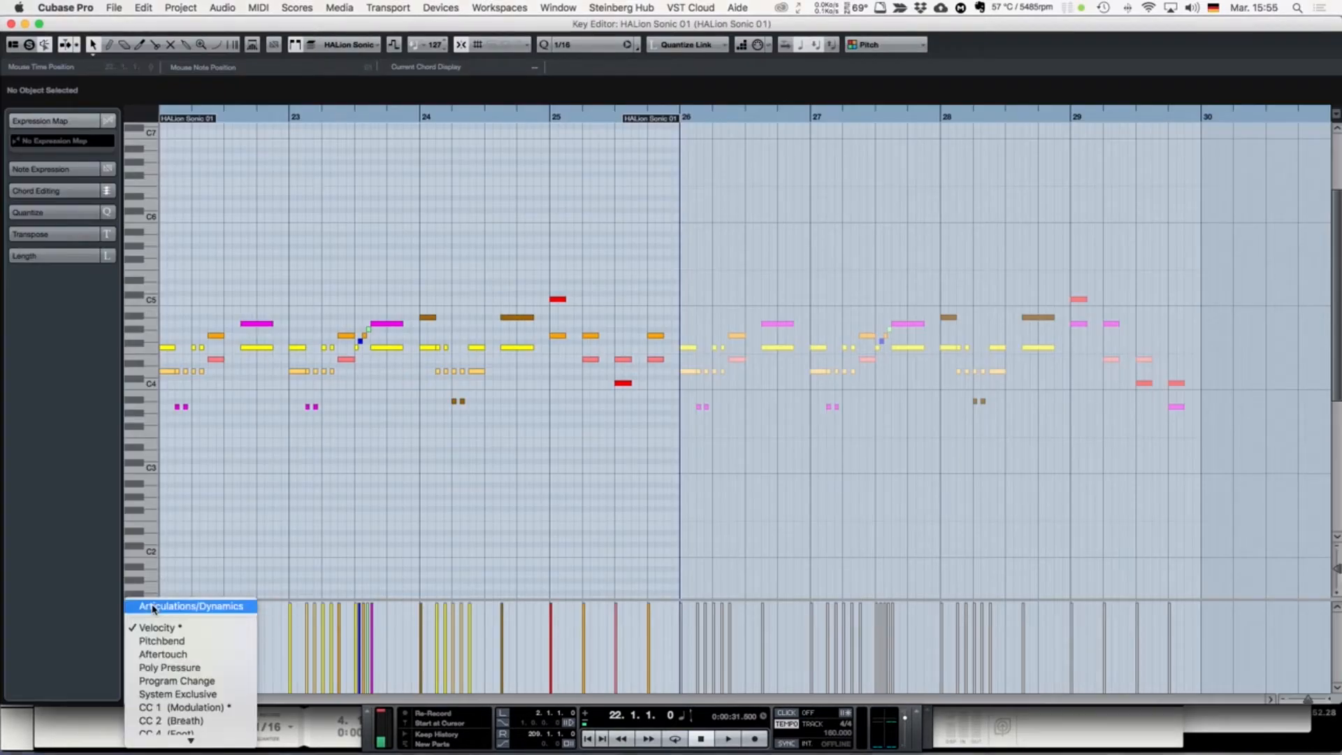
left_click(184, 709)
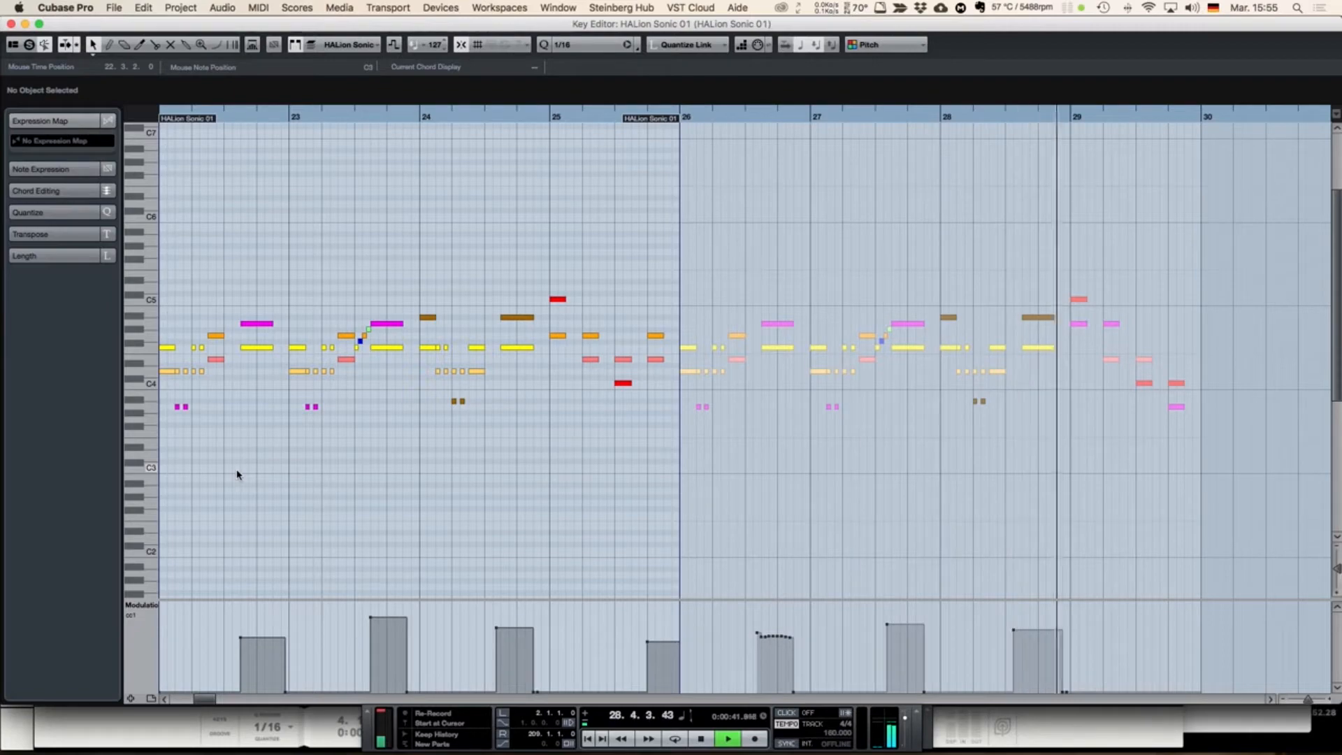
key("space")
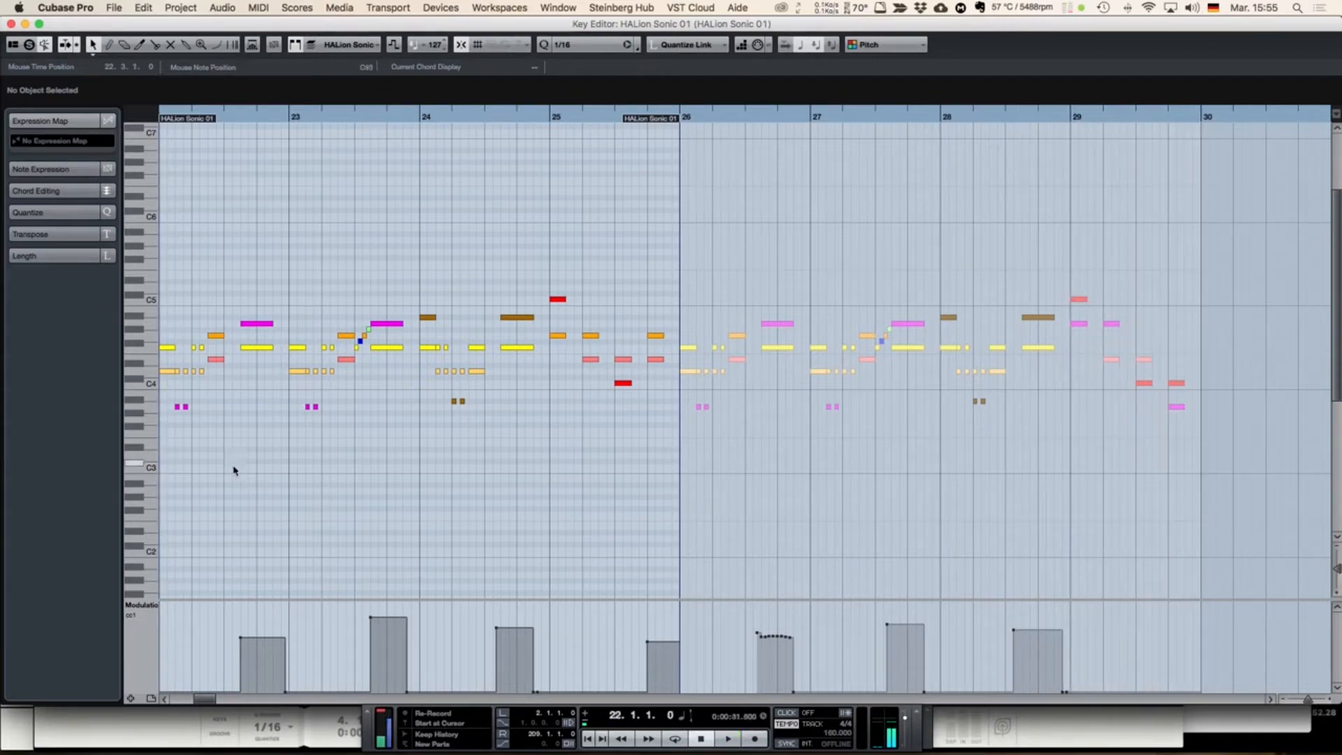
Step: Close the Key Editor and solo only the Follow Me Retrologue track
left_click(9, 23)
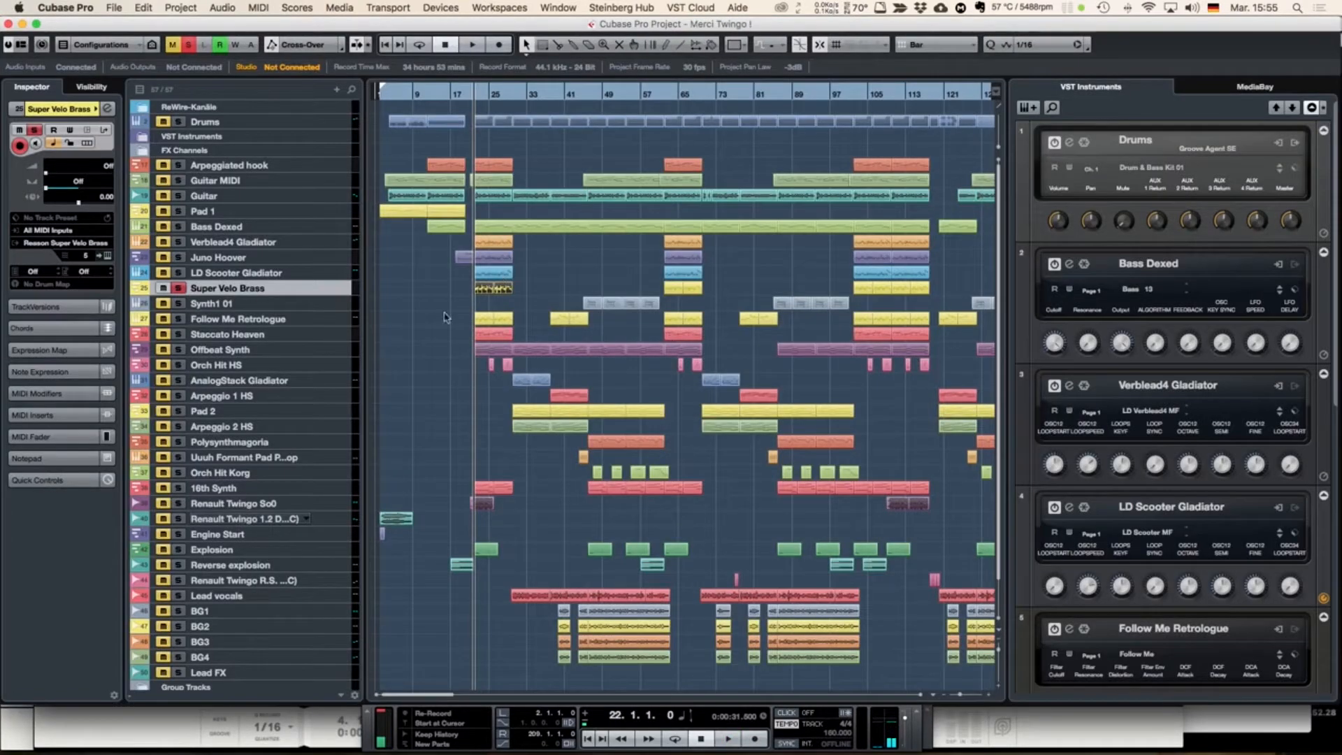
left_click(320, 320)
left_click(476, 319)
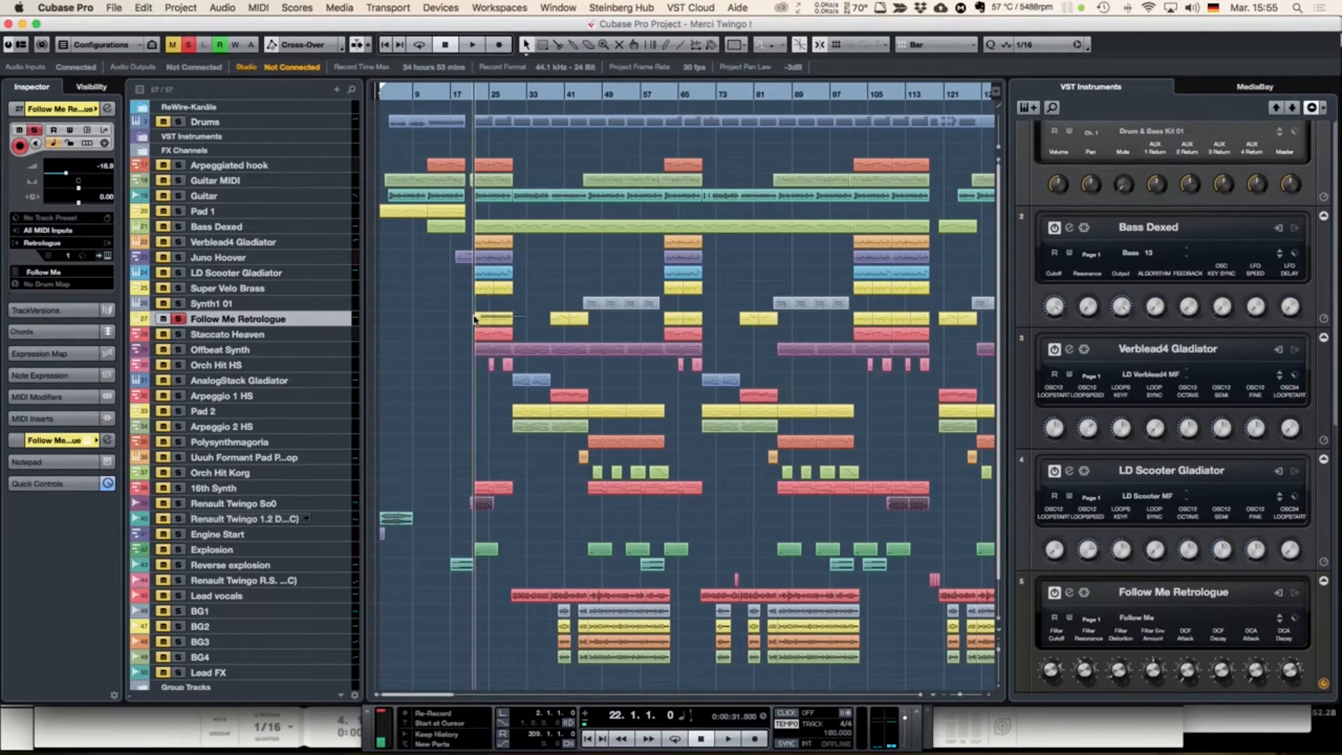
Step: Open the Follow Me Retrologue parts from bar 22 in the Key Editor, play them through and close the editor
left_click(477, 319)
double_click(487, 321)
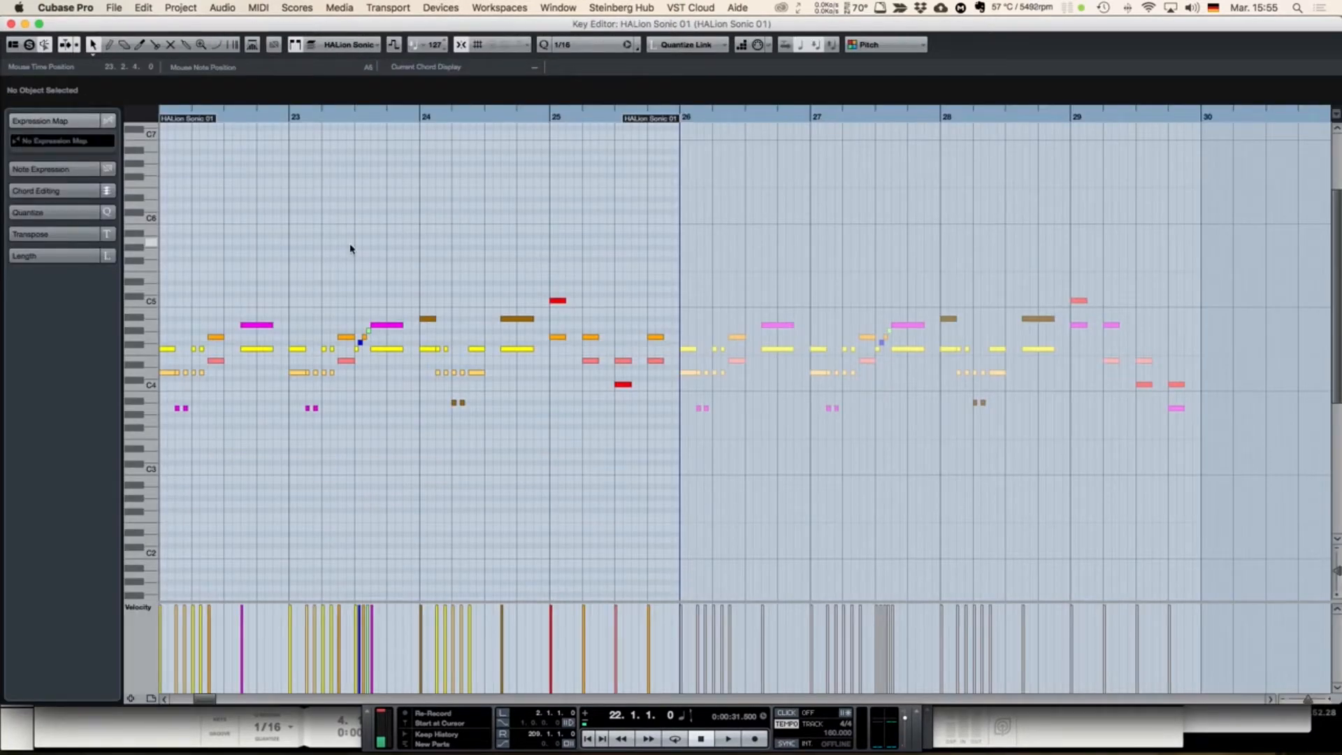
left_click(153, 612)
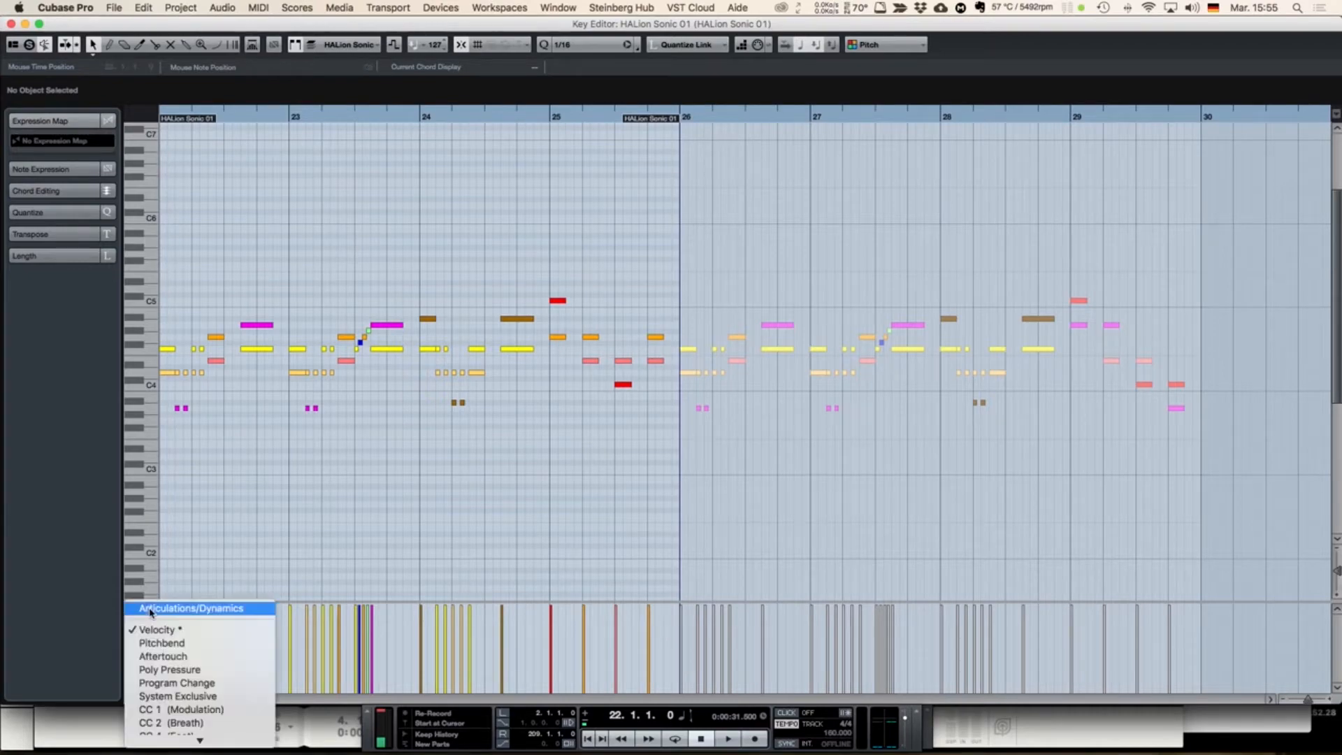
left_click(176, 474)
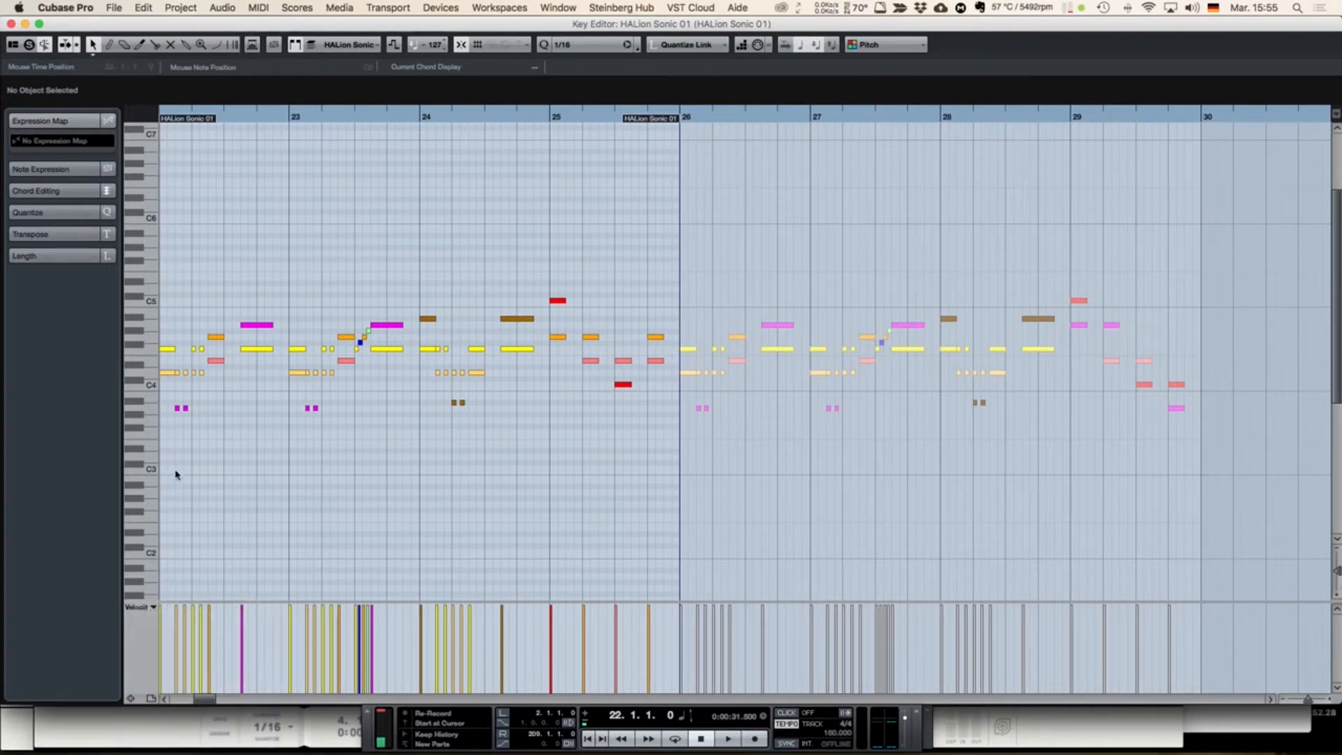
left_click(10, 24)
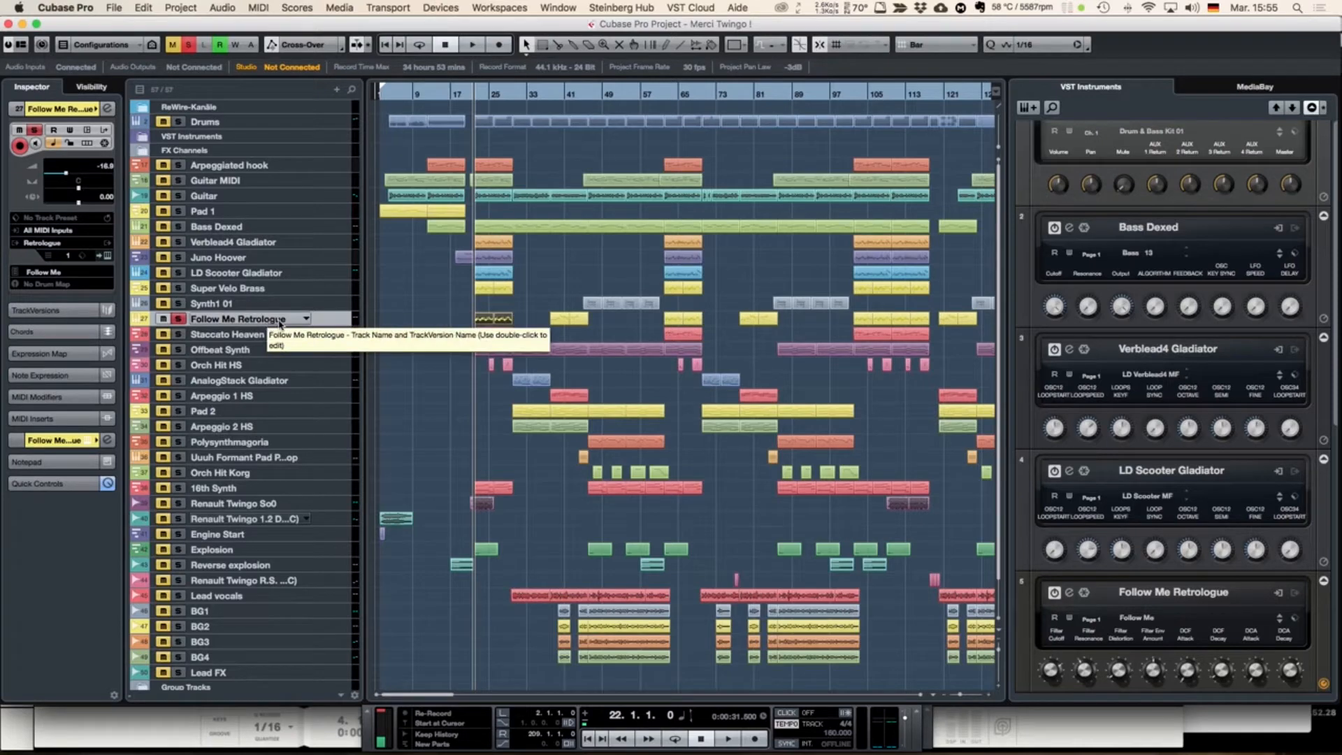
double_click(484, 321)
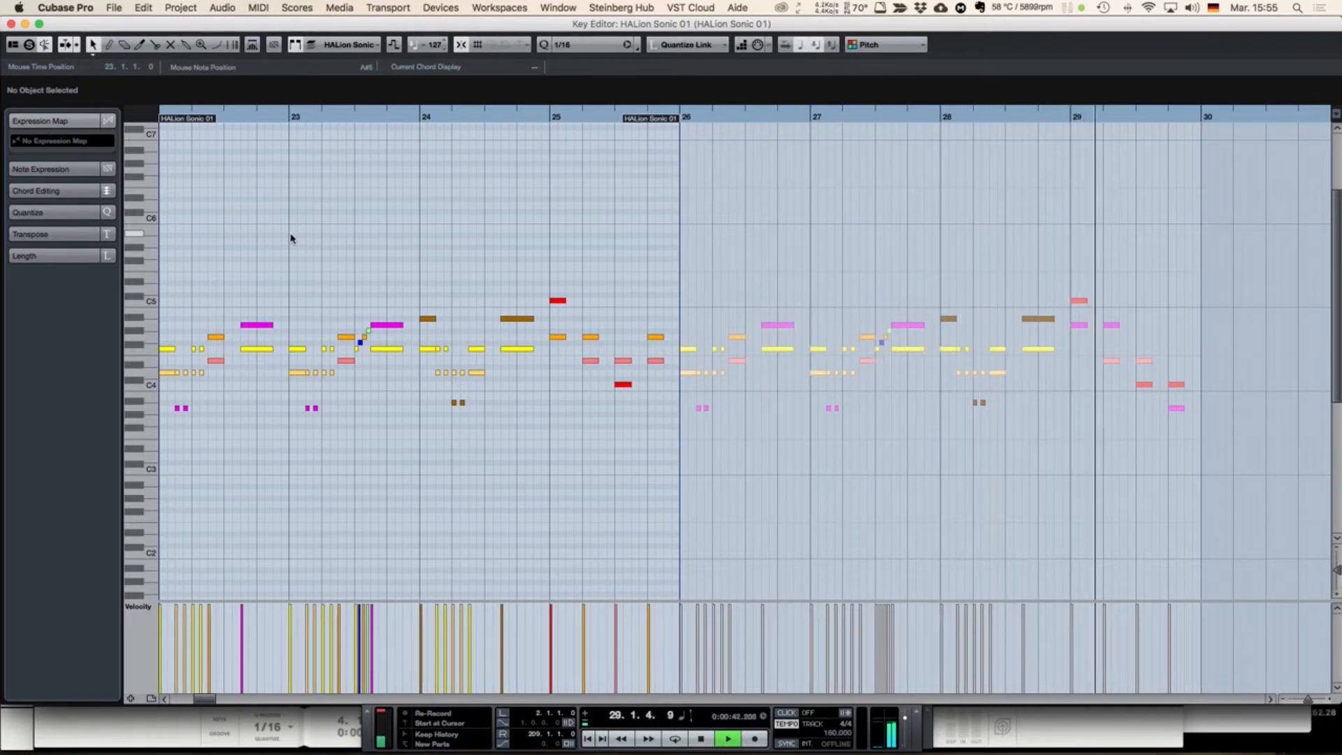
key("space")
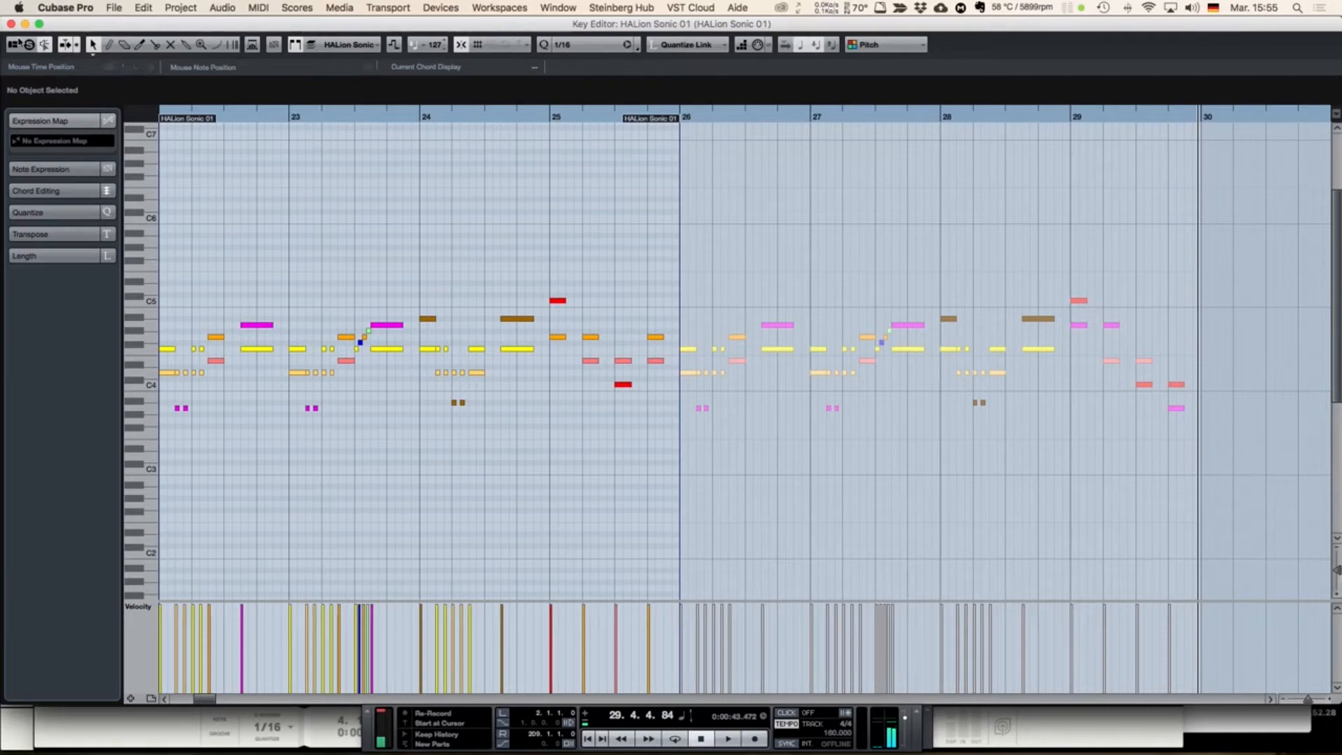
left_click(11, 24)
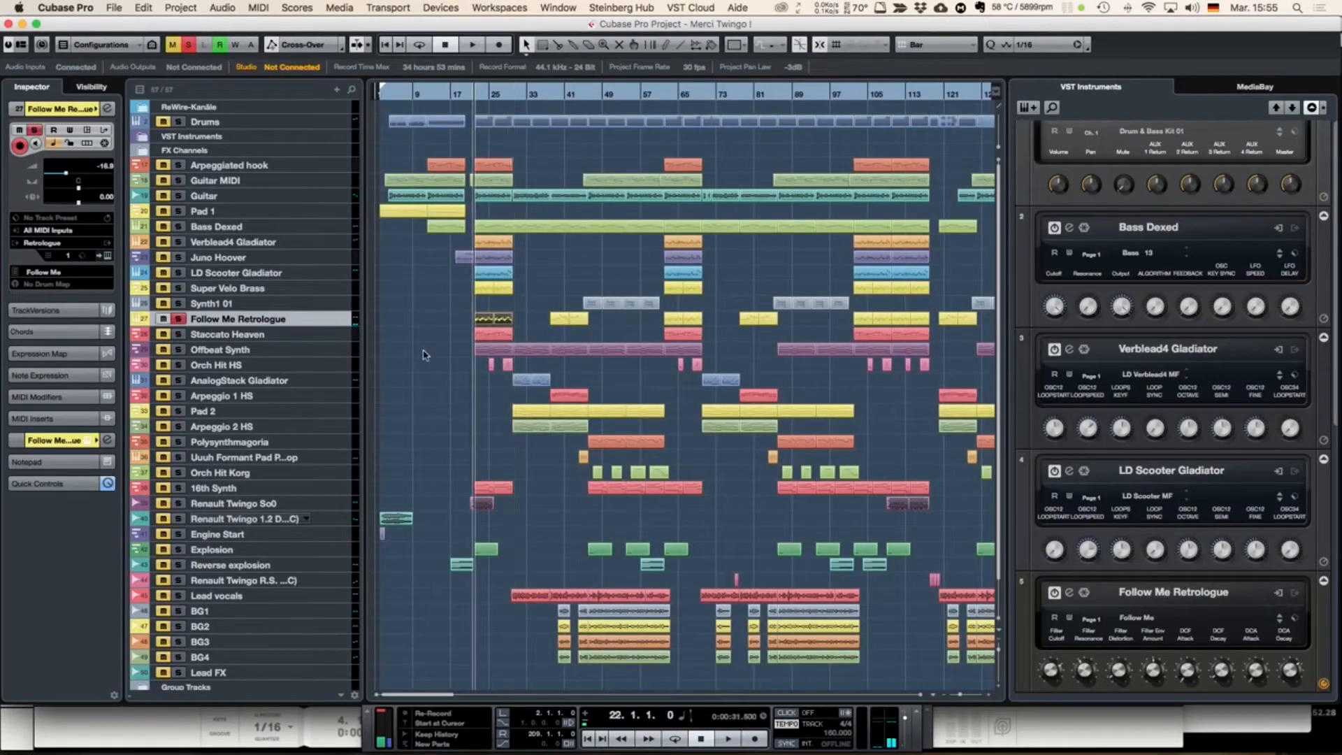
Step: Add Super Velo Brass to the solo, play it with Follow Me Retrologue from bar 22, and clear both solos
left_click(179, 288)
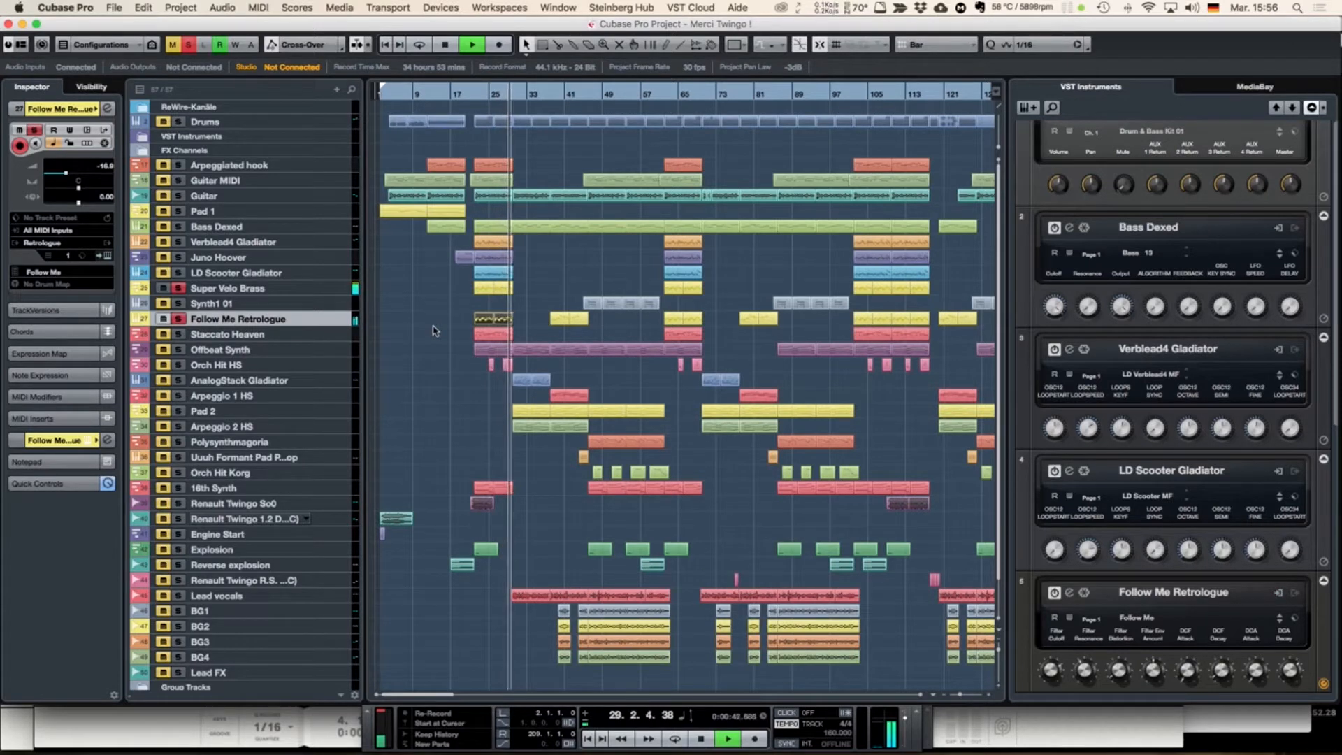
key("space")
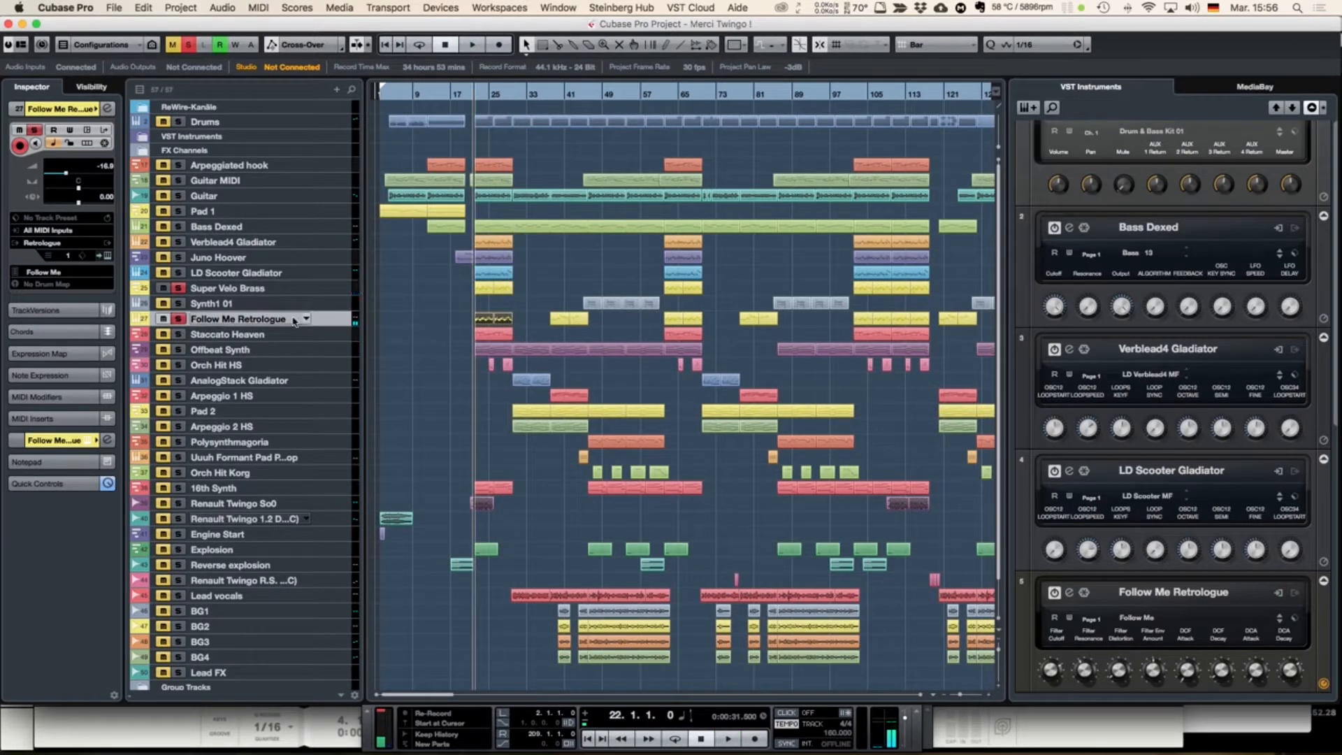
left_click(178, 318)
left_click(178, 288)
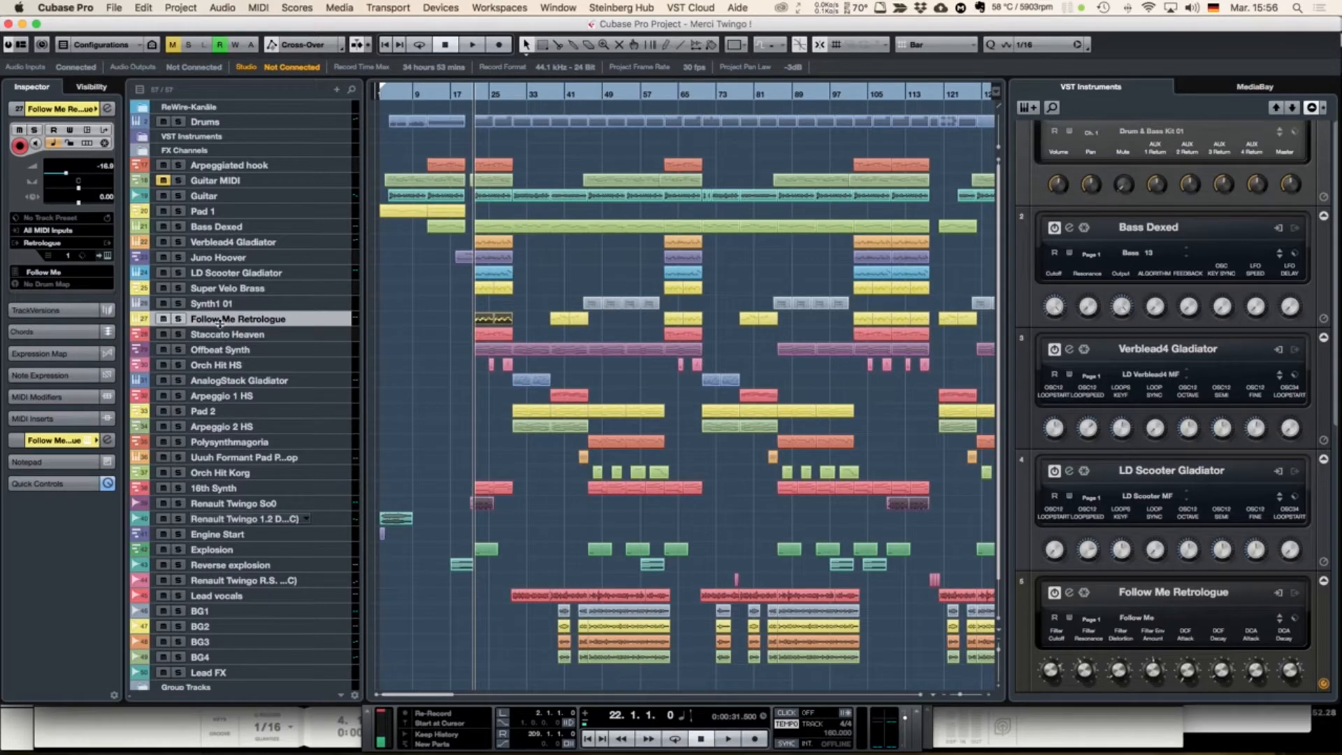
Step: Solo Staccato Heaven, Follow Me Retrologue, Super Velo Brass, LD Scooter Gladiator, Juno Hoover, Verblead4 Gladiator and Arpeggiated hook, and play them from bar 22
left_click(177, 335)
left_click(178, 320)
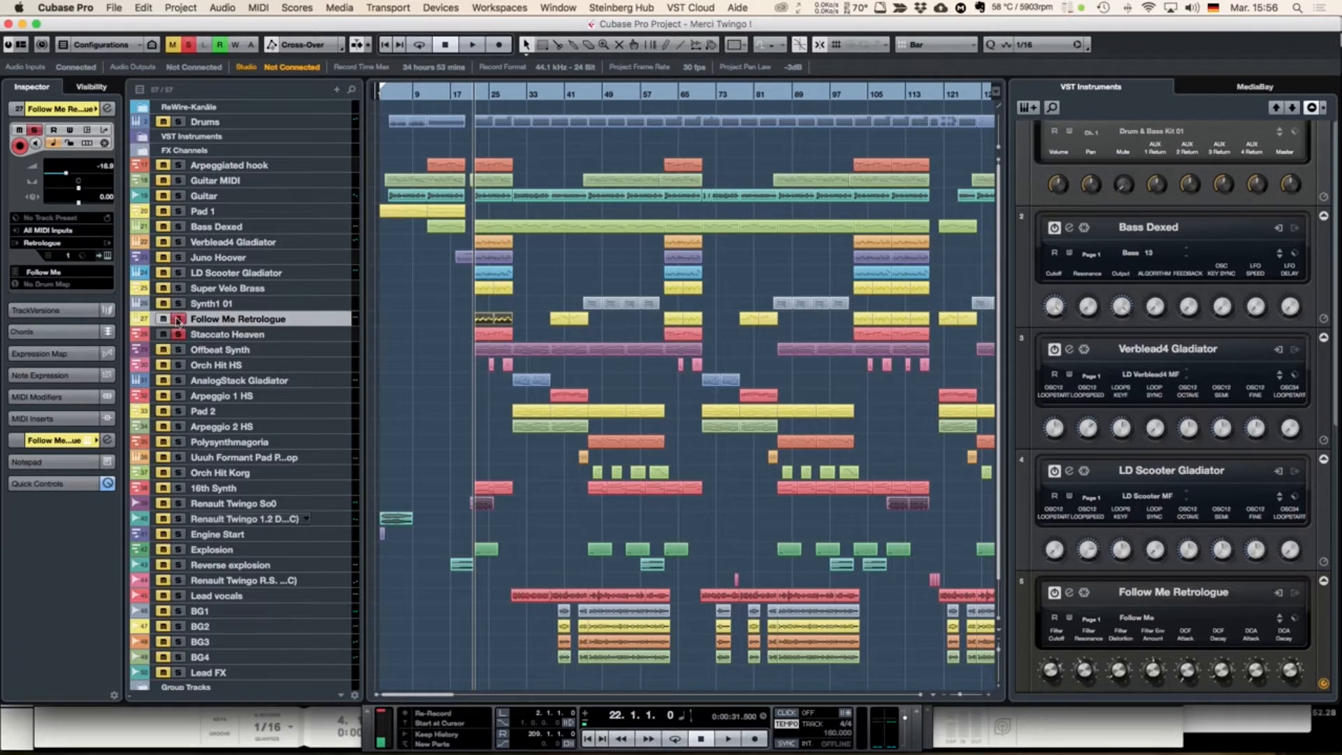
left_click(179, 273)
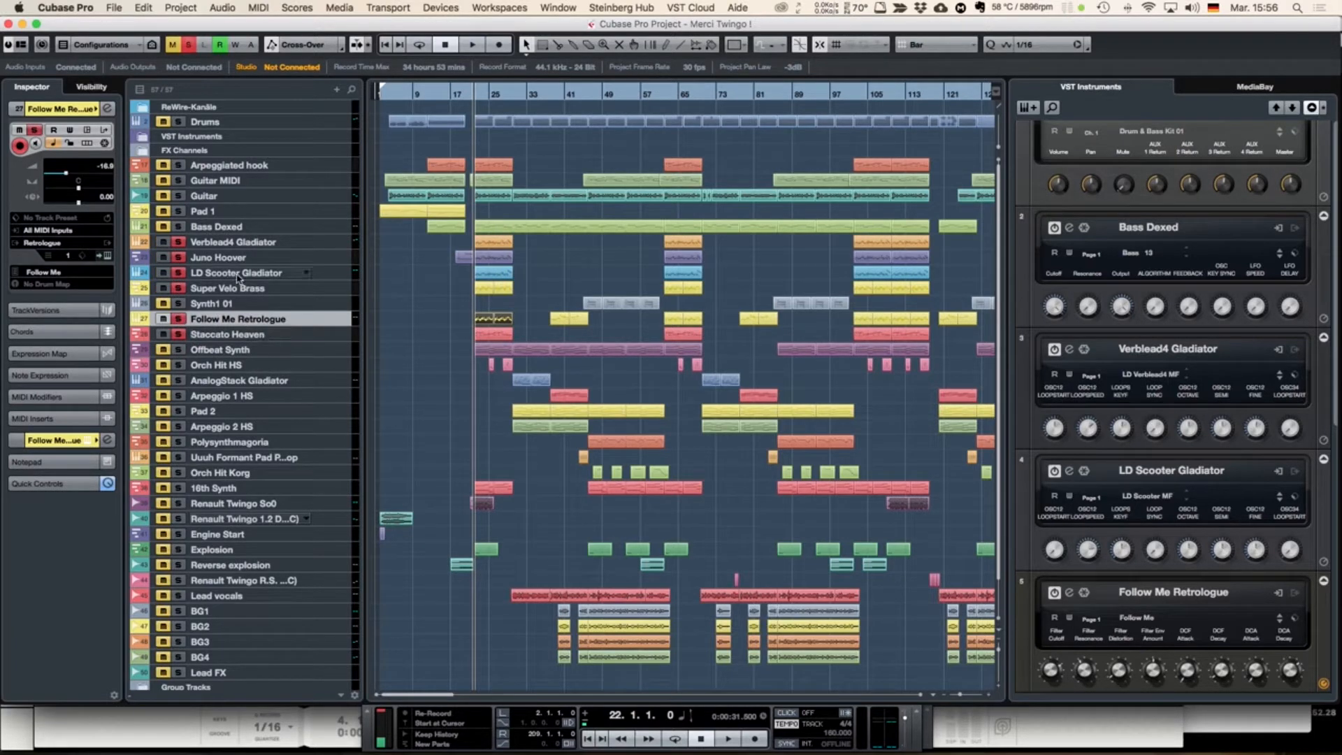
left_click(178, 165)
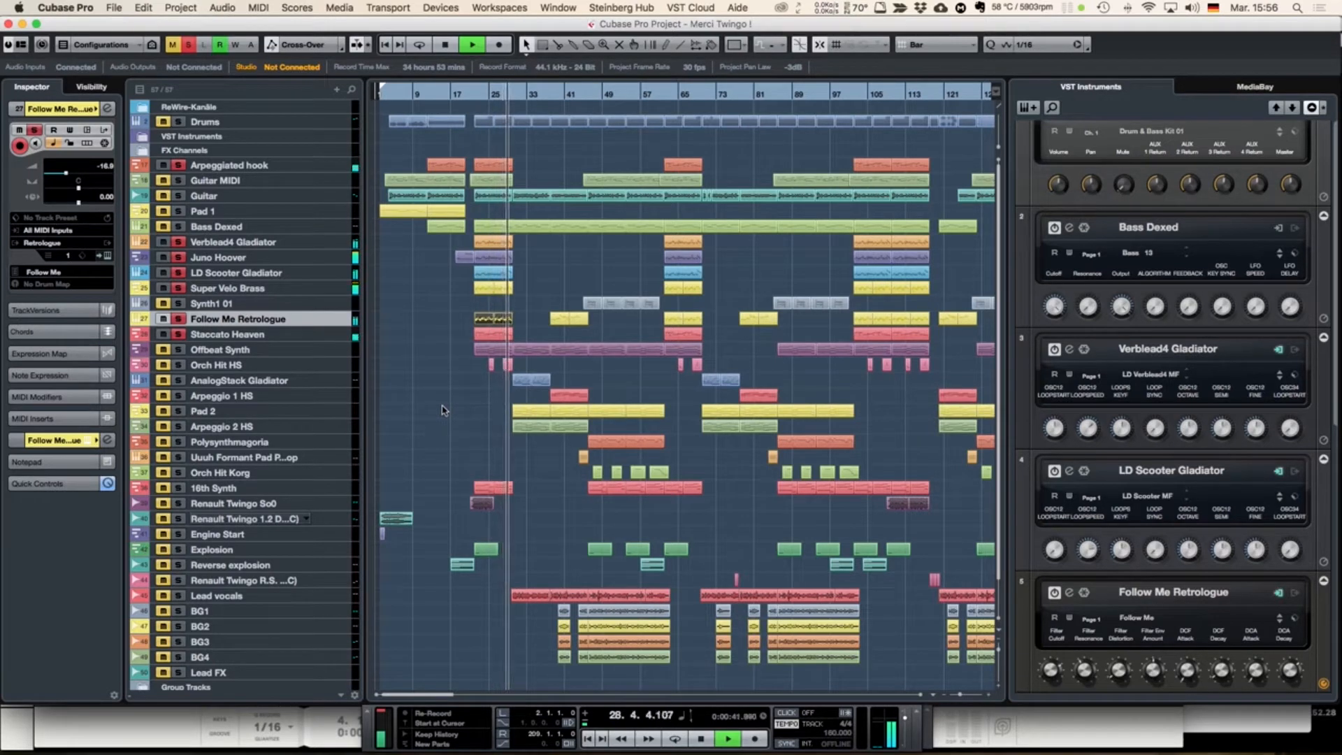
key("space")
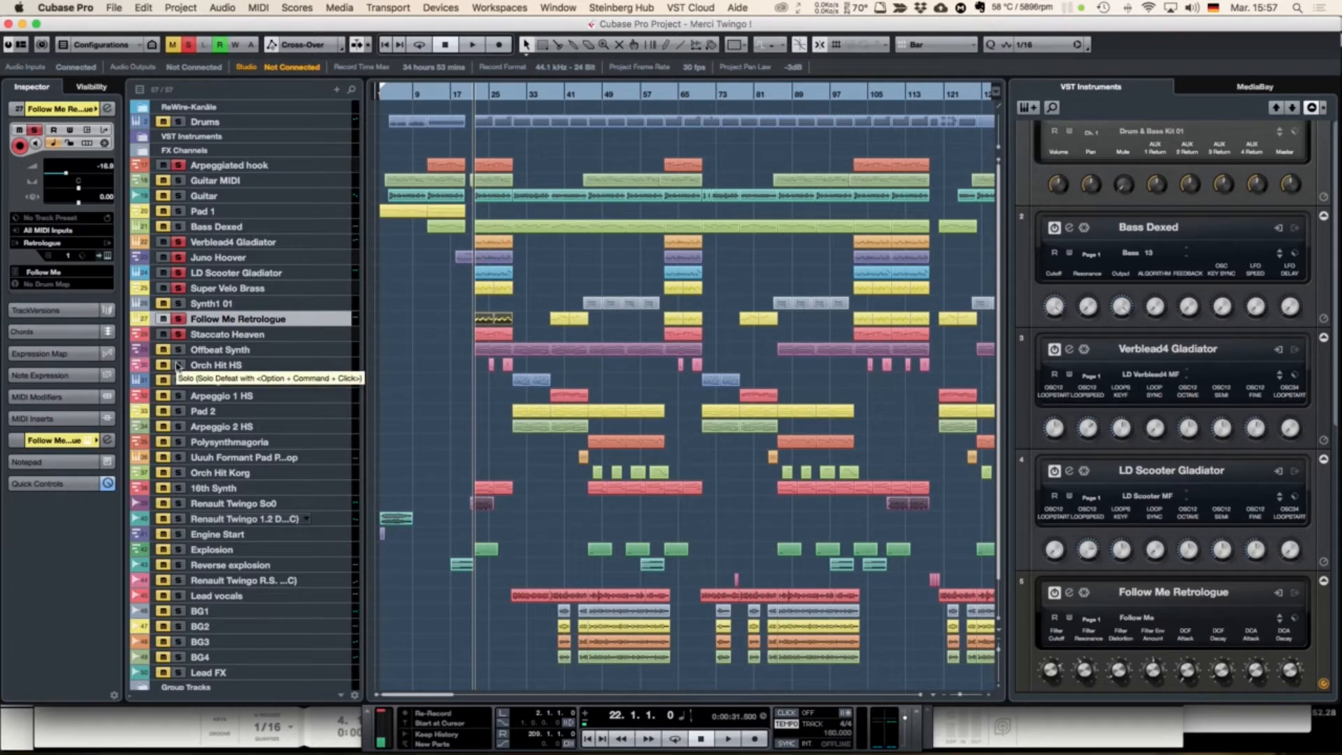
Step: Inspect the HALion Sonic instrument of the Orch Hit HS track, close it and solo only that track
left_click(329, 368)
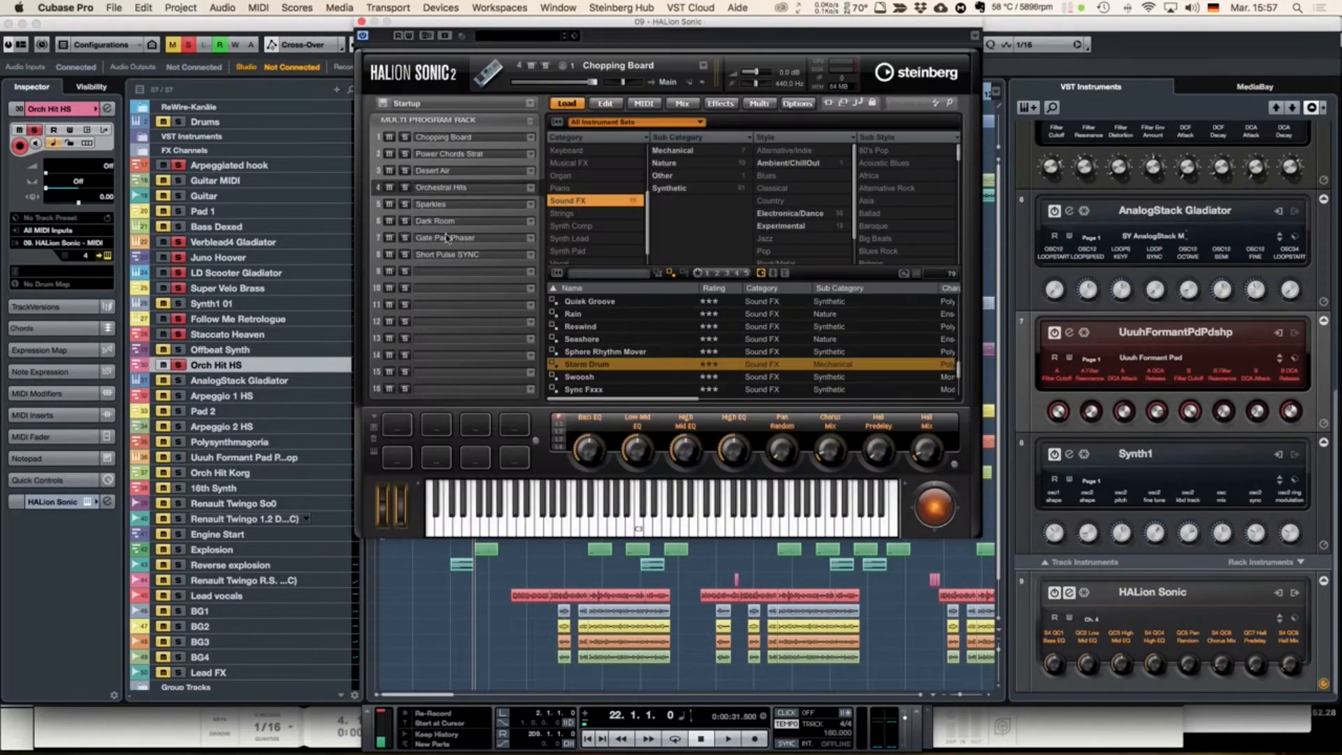
left_click(361, 22)
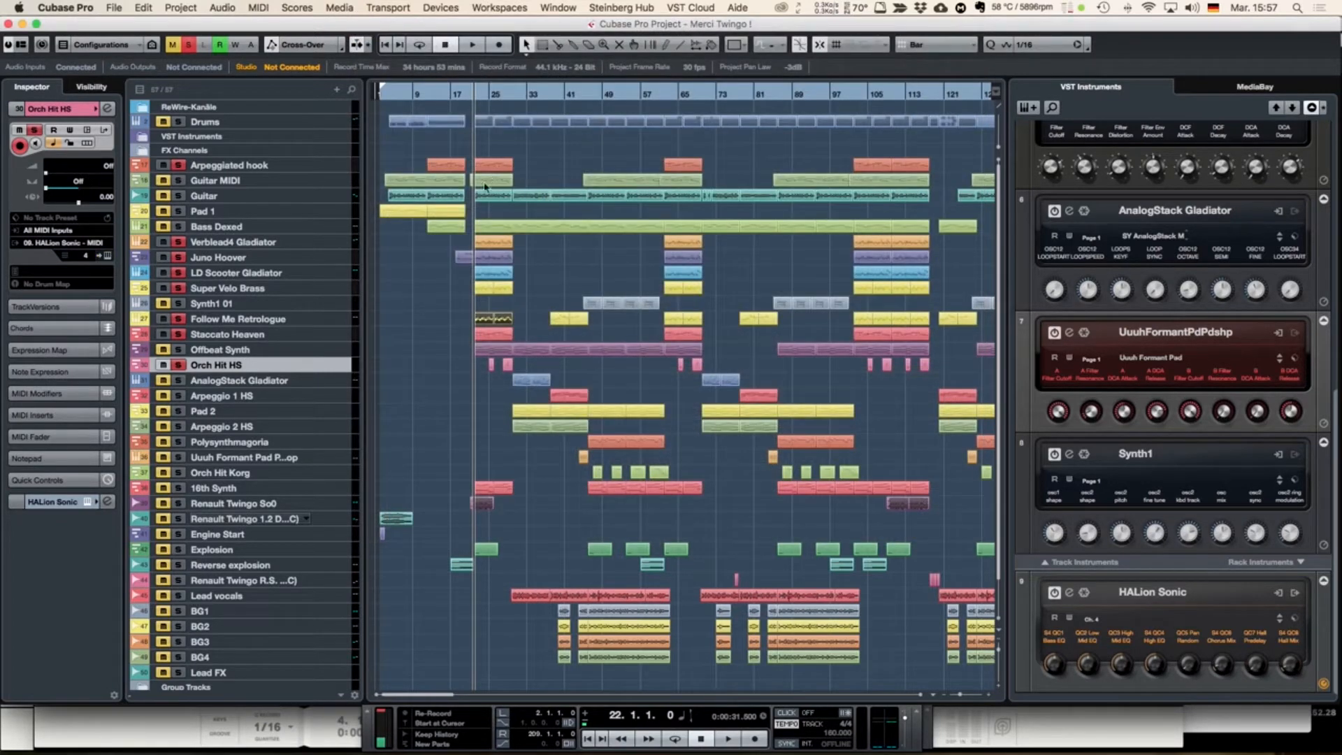
left_click(190, 44)
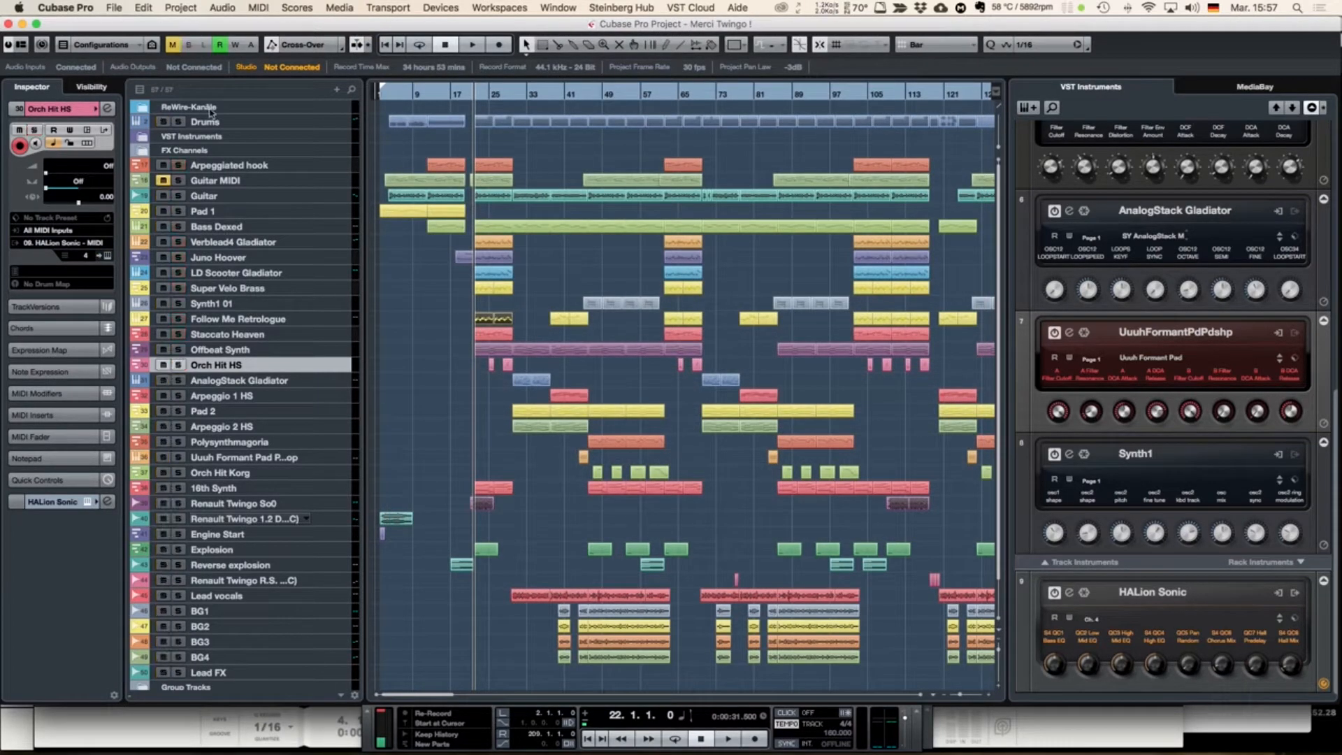
left_click(179, 365)
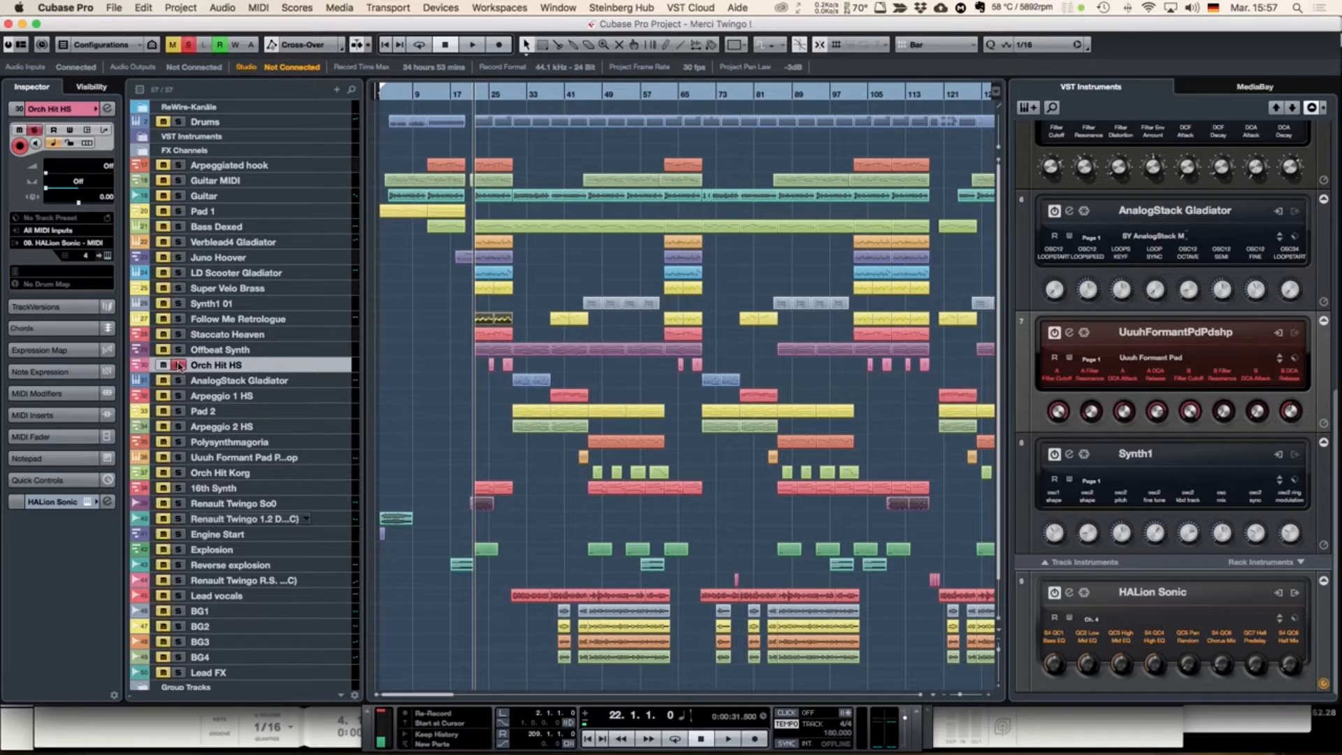
Step: Play the soloed Orch Hit HS track from bar 25 and stop the playback
left_click(487, 101)
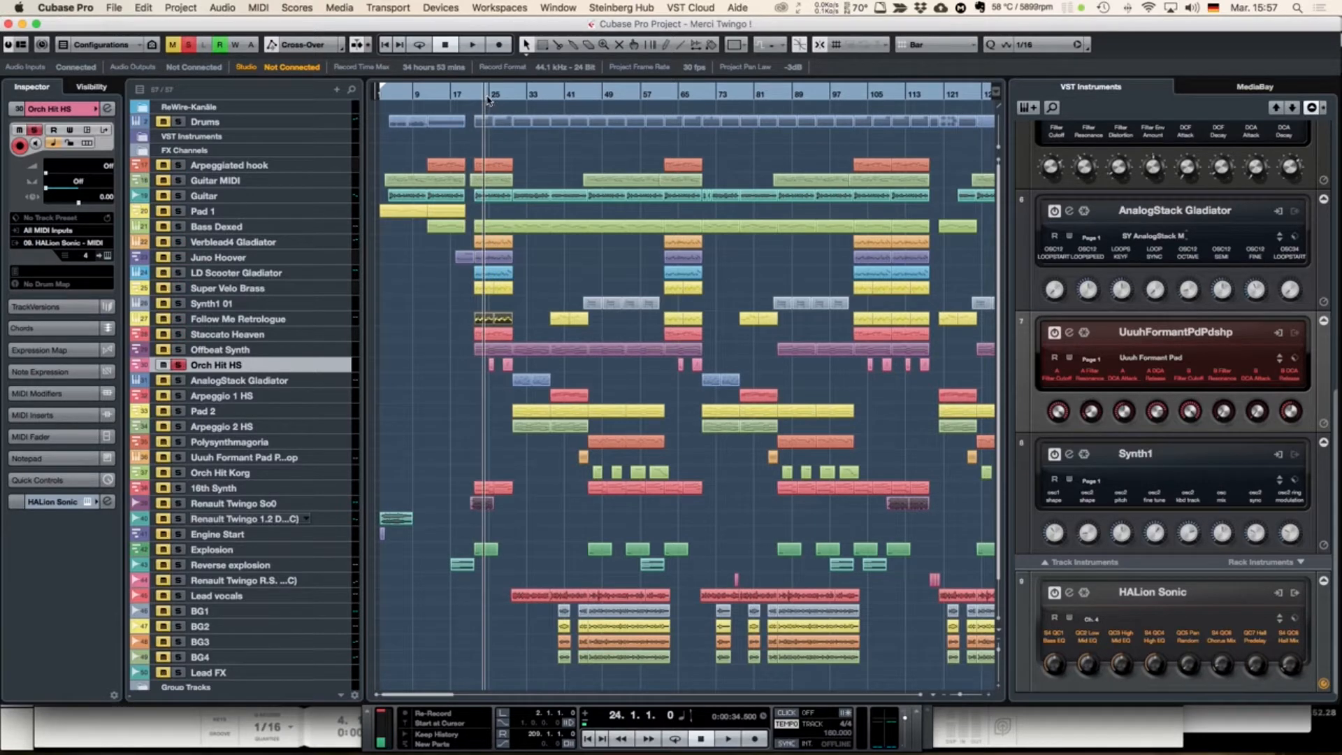
left_click(488, 100)
key("space")
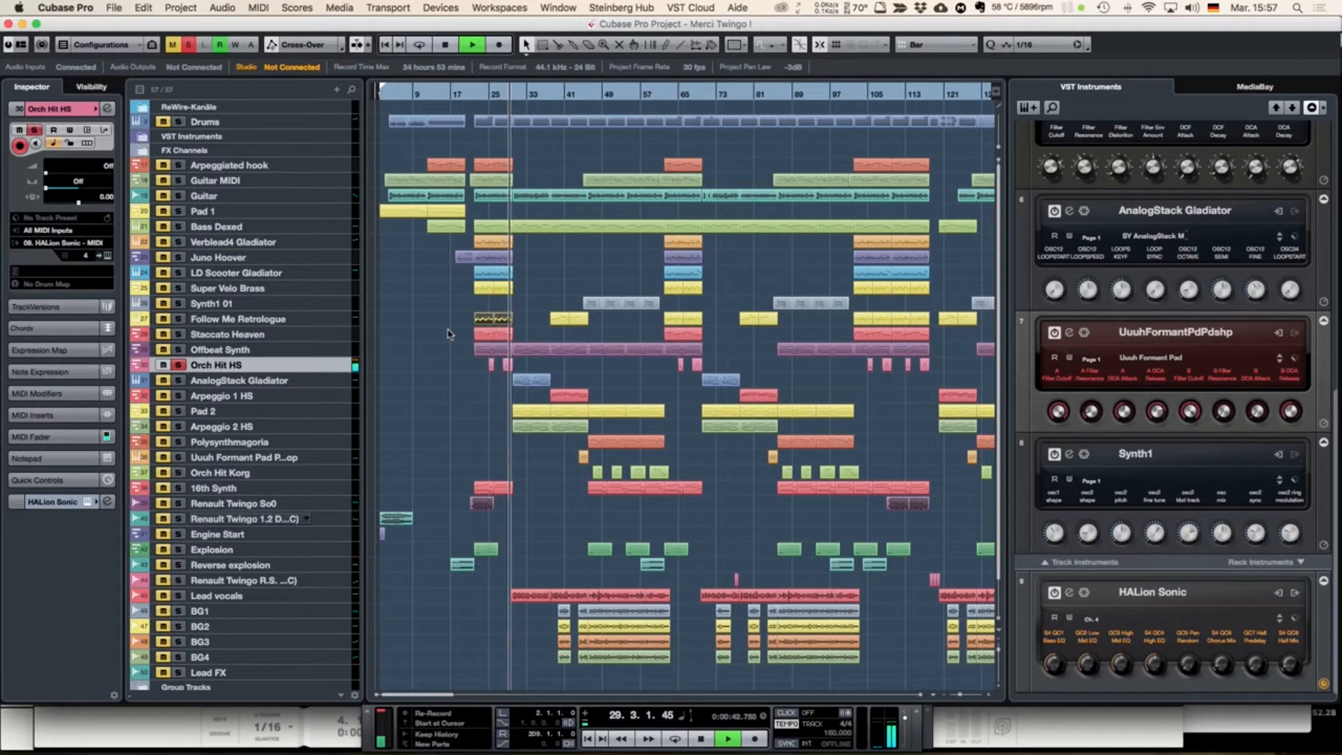
key("space")
key("KP_0")
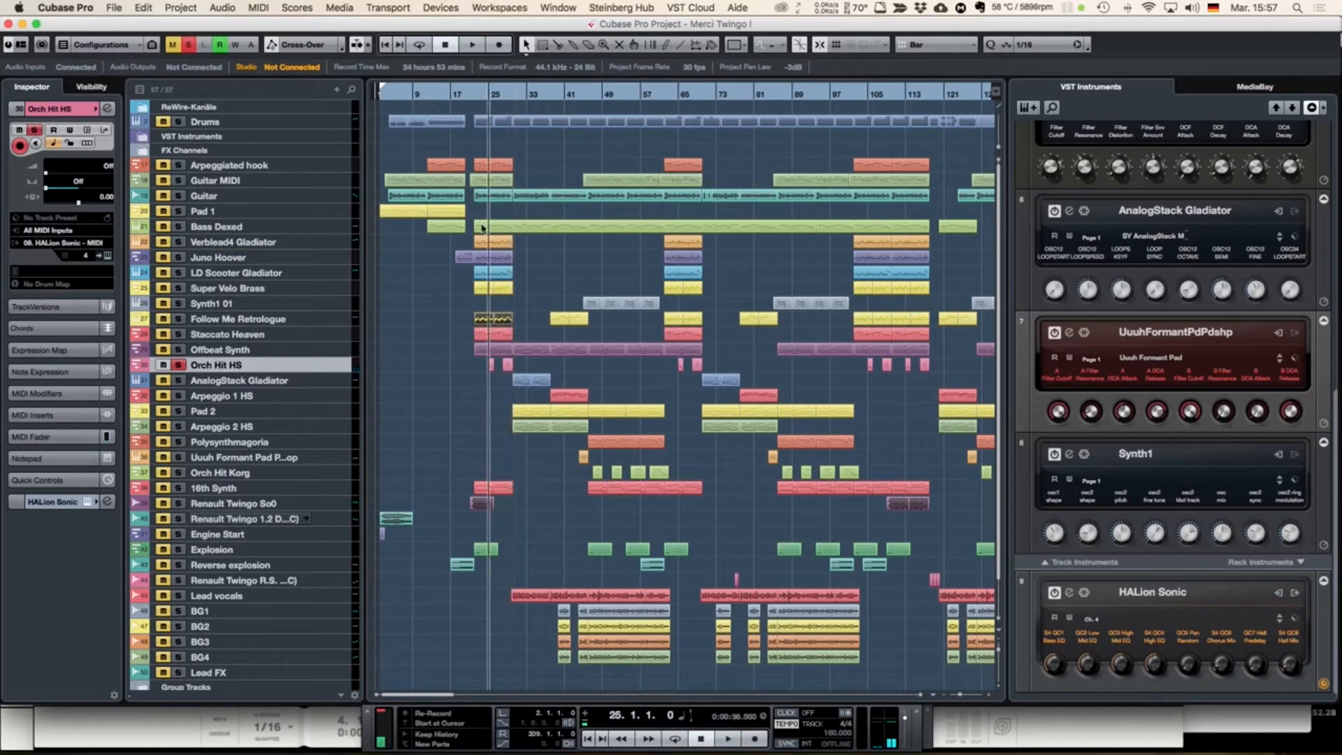
Step: Add Drums to the solo, play it with Orch Hit HS from bar 25, and clear both solos
left_click(180, 122)
key("space")
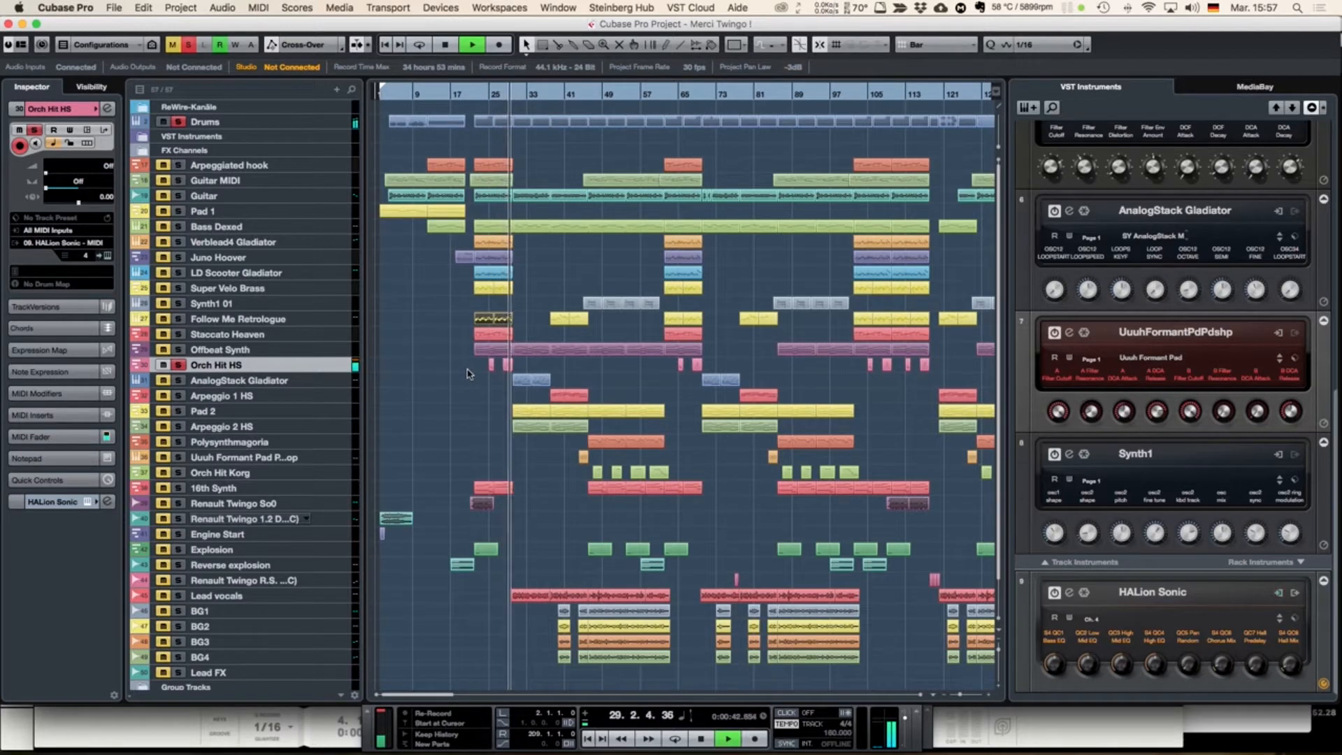
key("space")
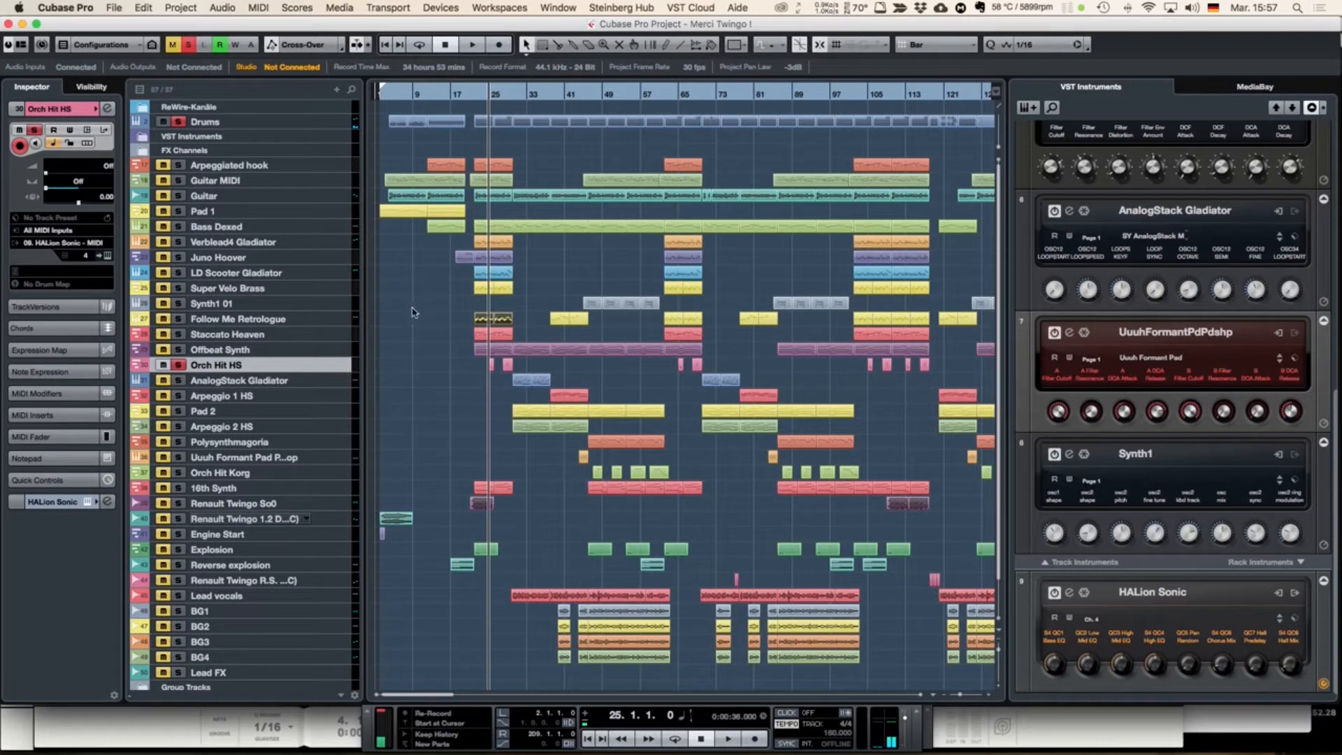
left_click(179, 365)
left_click(181, 123)
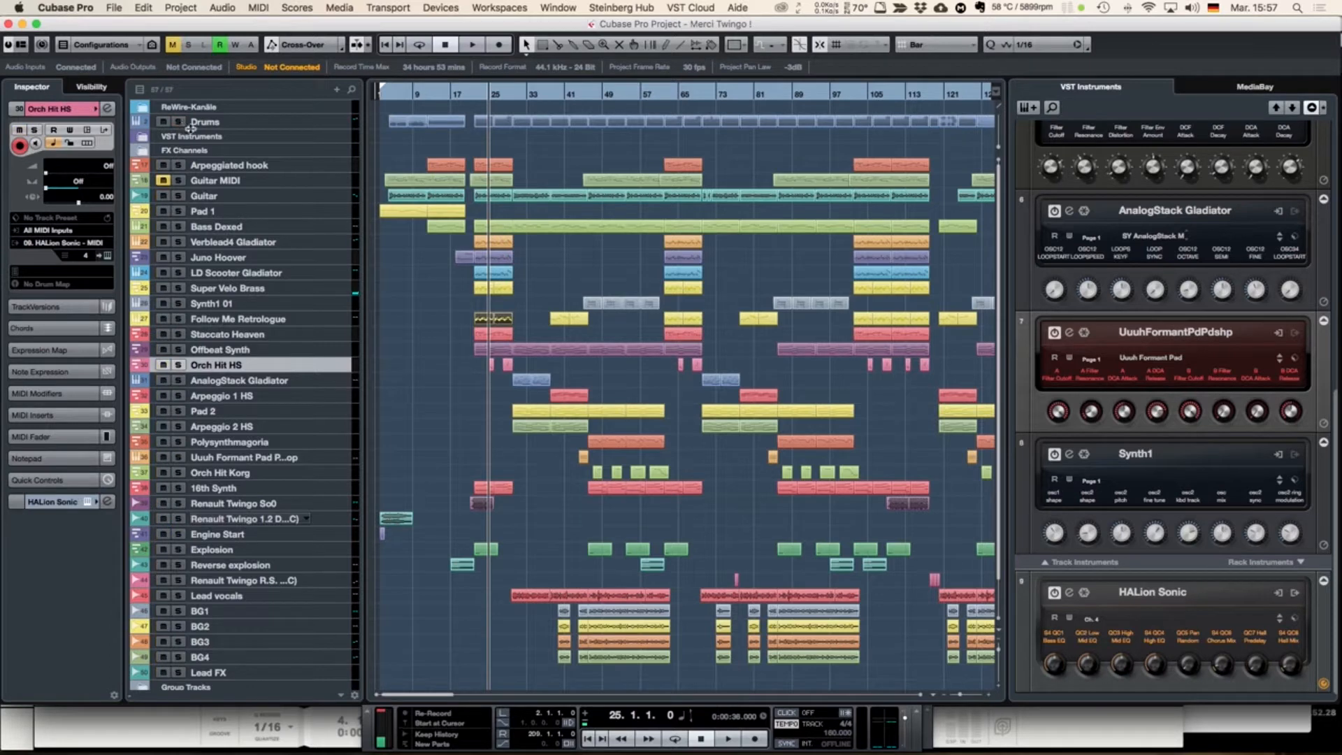
Step: Set the playback position to bar 22 and solo Orch Hit HS, Staccato Heaven, Follow Me Retrologue, Super Velo Brass, LD Scooter Gladiator, Juno Hoover and Verblead4 Gladiator
left_click(475, 98)
left_click(178, 365)
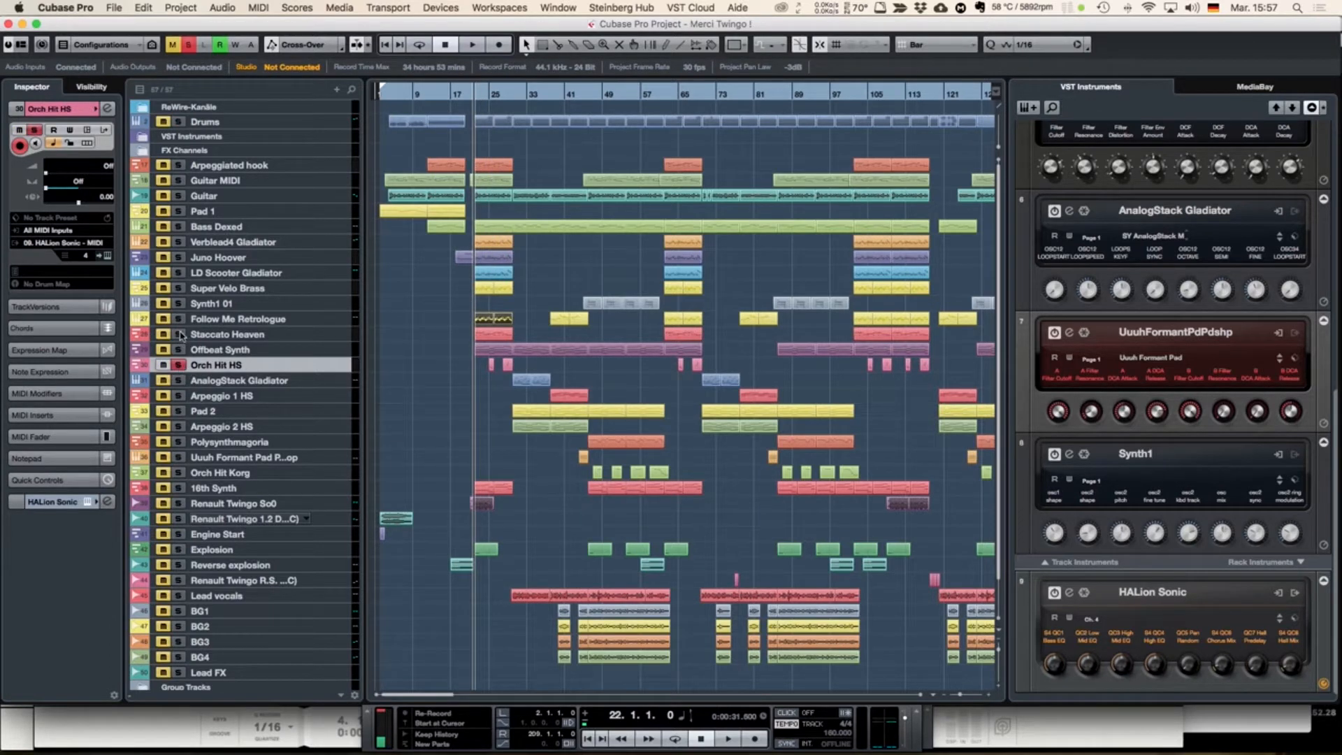
left_click(180, 334)
left_click(179, 318)
left_click(179, 303)
left_click(179, 288)
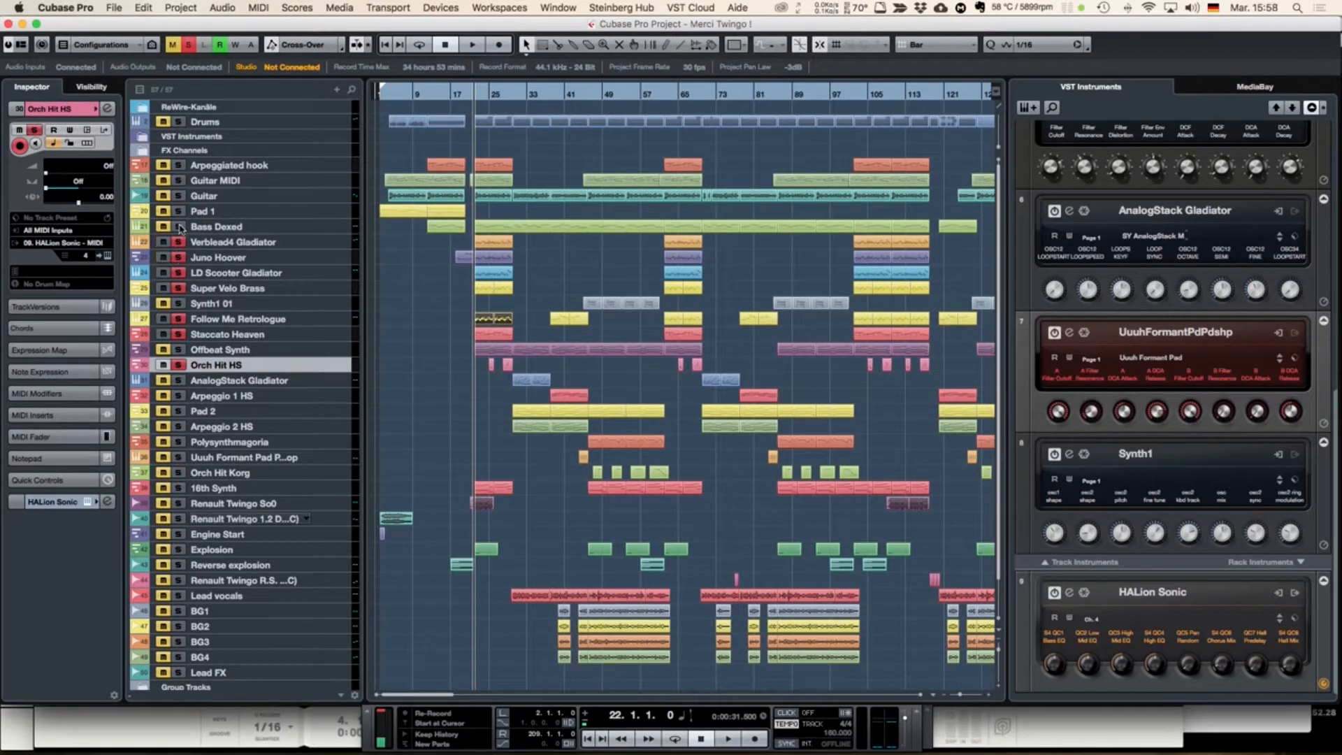
Step: Add Arpeggiated hook and Drums to the solo, play all soloed tracks from bar 22 and stop
left_click(179, 165)
key("space")
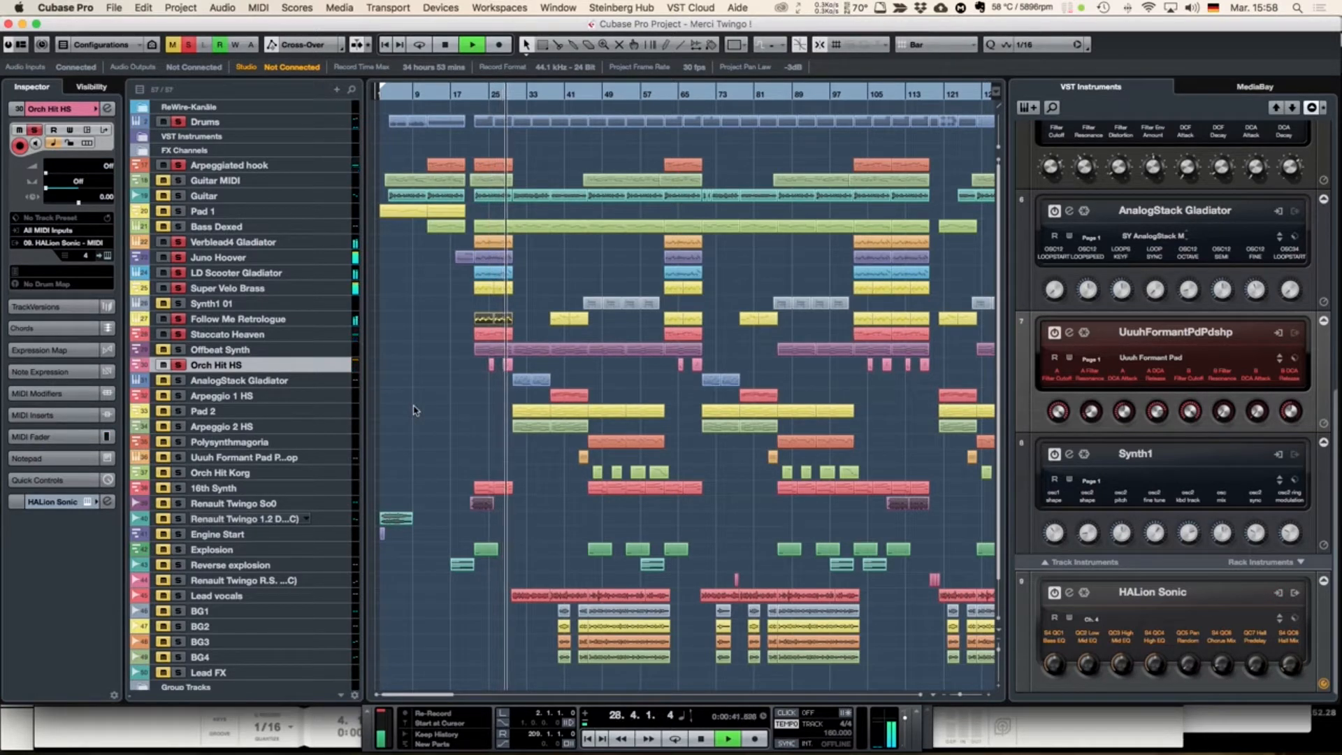
key("space")
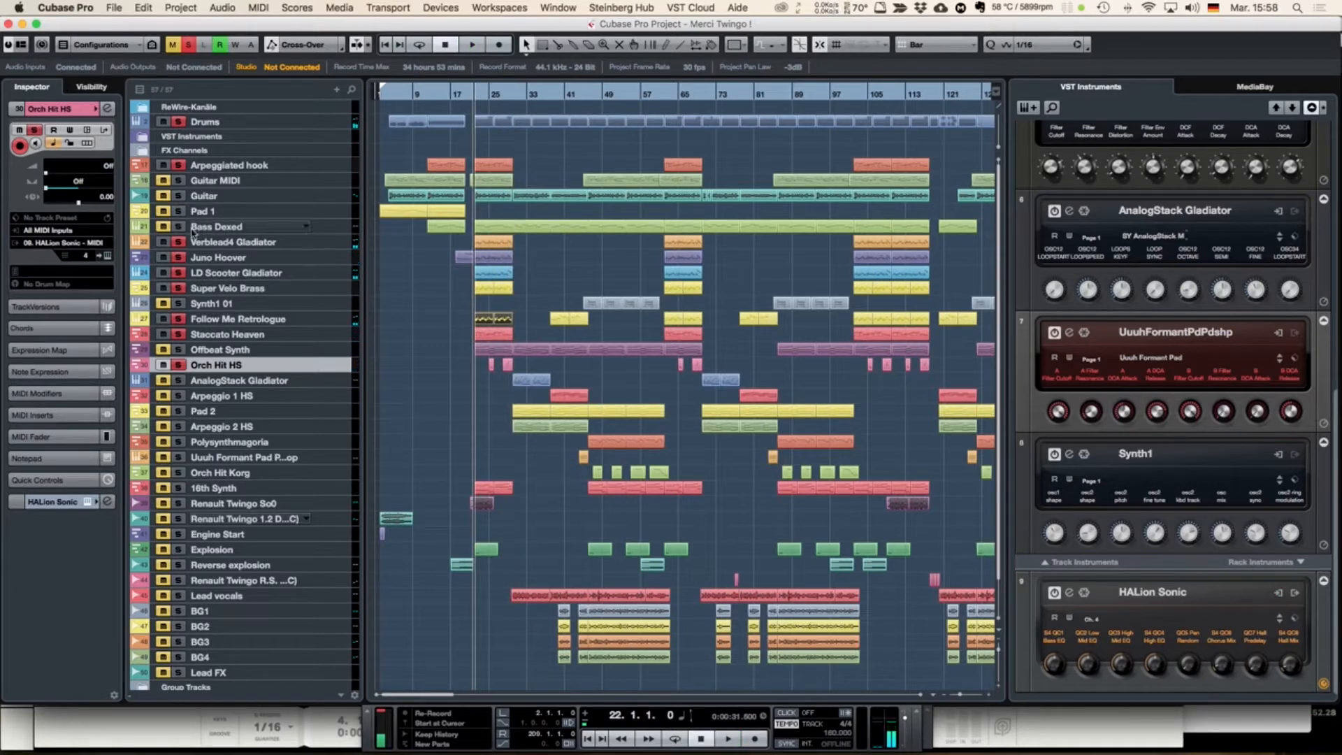
Step: Solo only Bass Dexed, open its part at bar 22 in the Key Editor and play it through
left_click(353, 228)
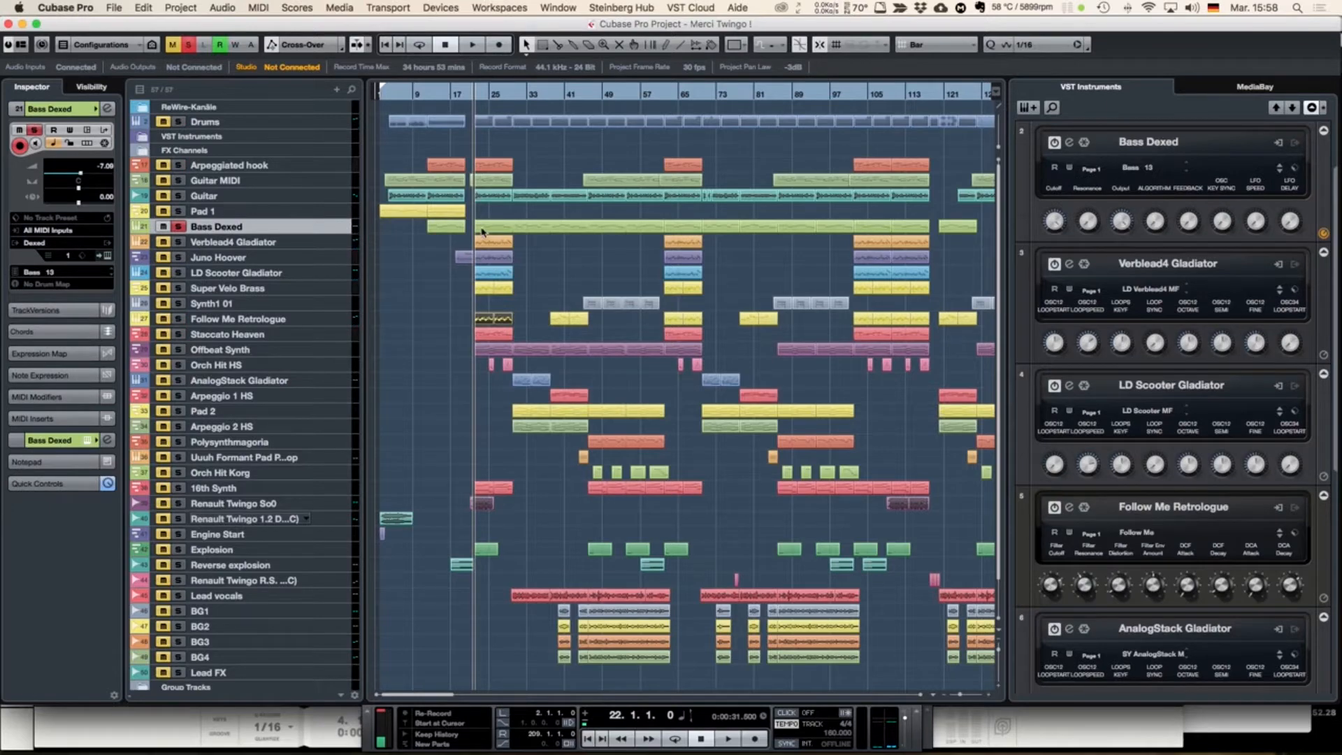
double_click(482, 228)
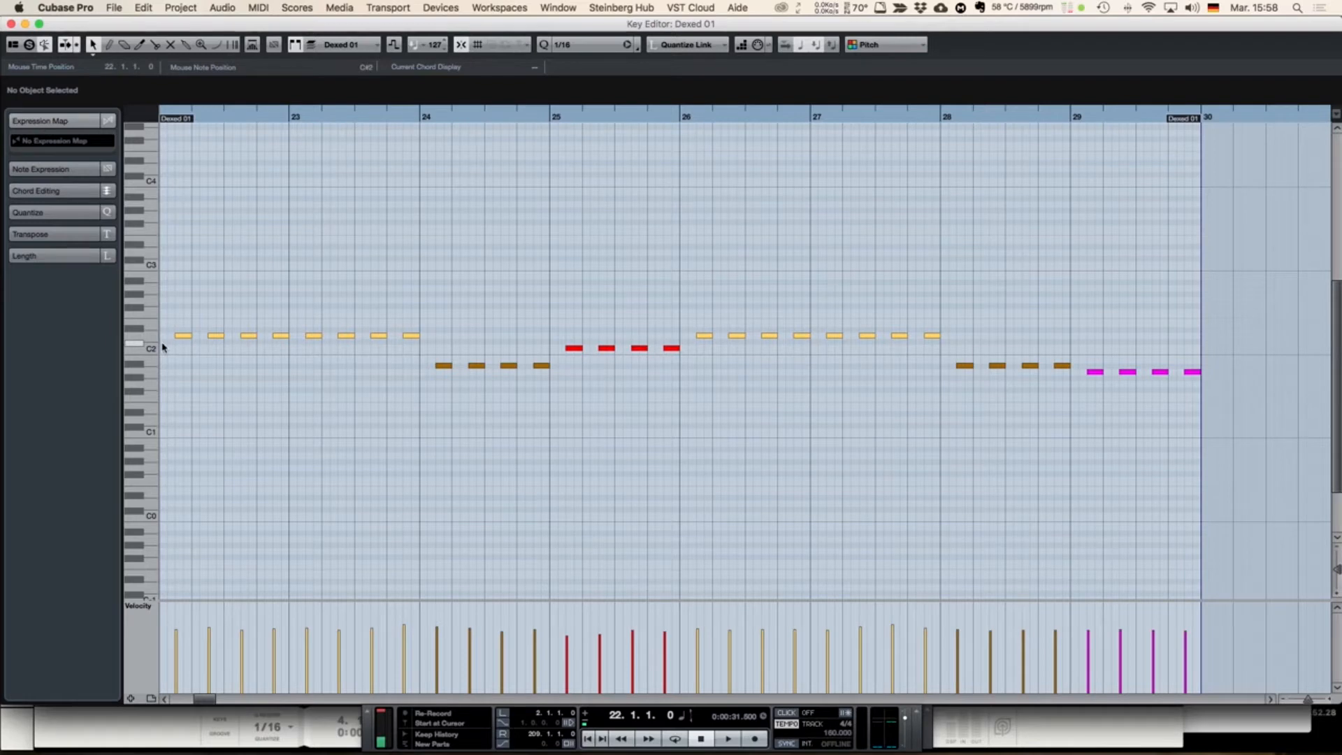
key("space")
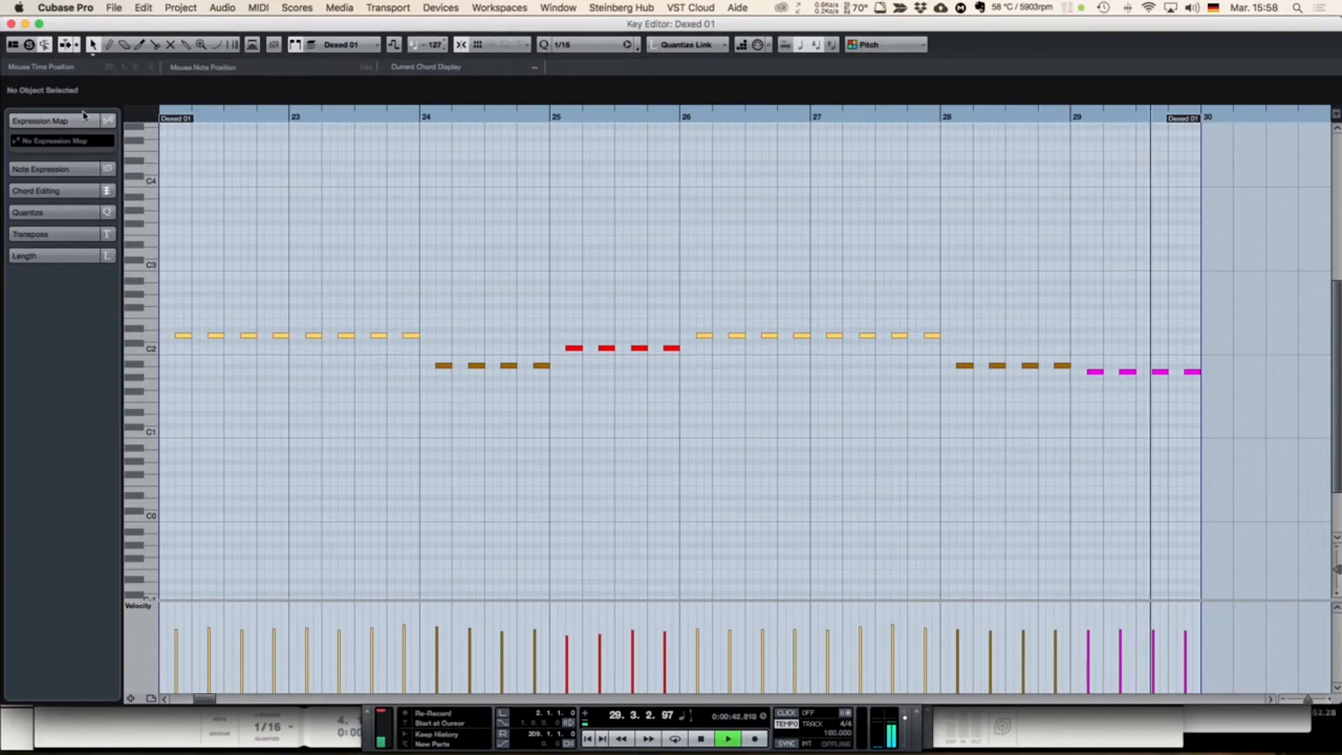
key("space")
Step: Close the Key Editor, add Drums to the Bass Dexed solo and play both tracks from bar 22
left_click(10, 25)
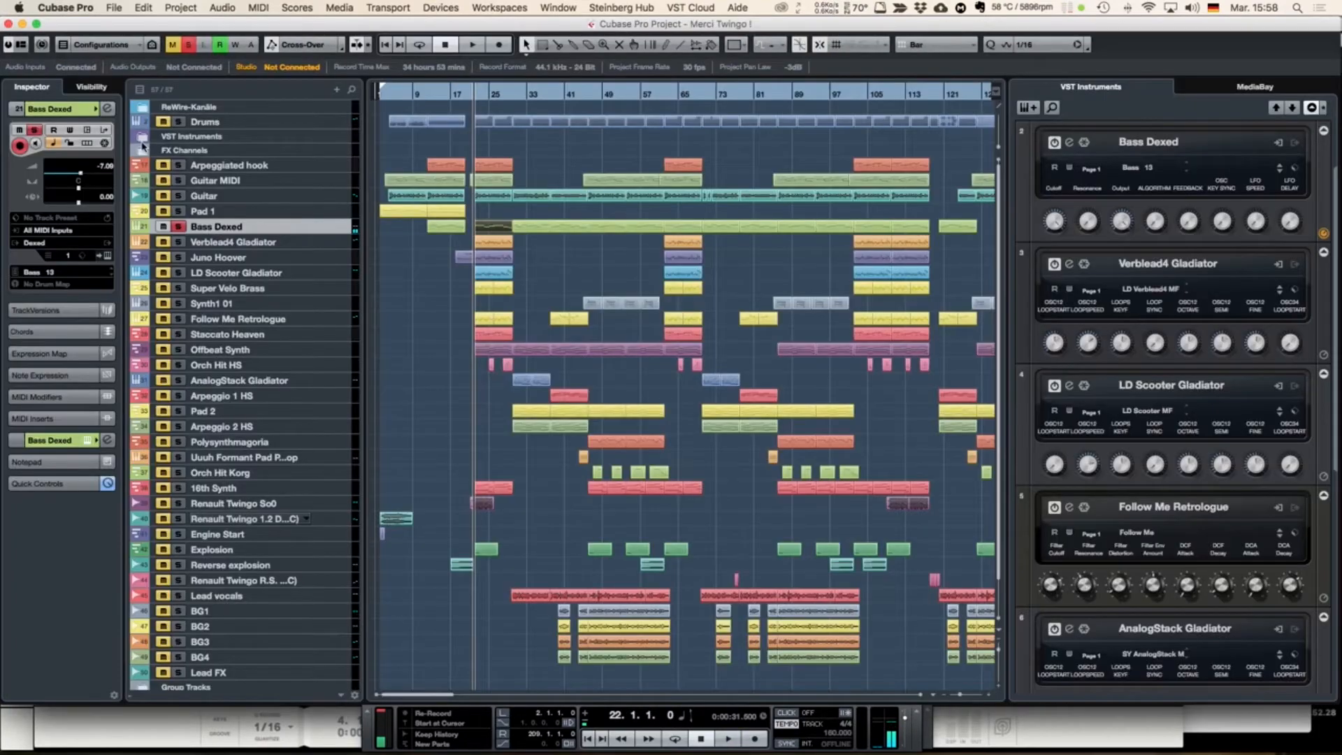
left_click(171, 123)
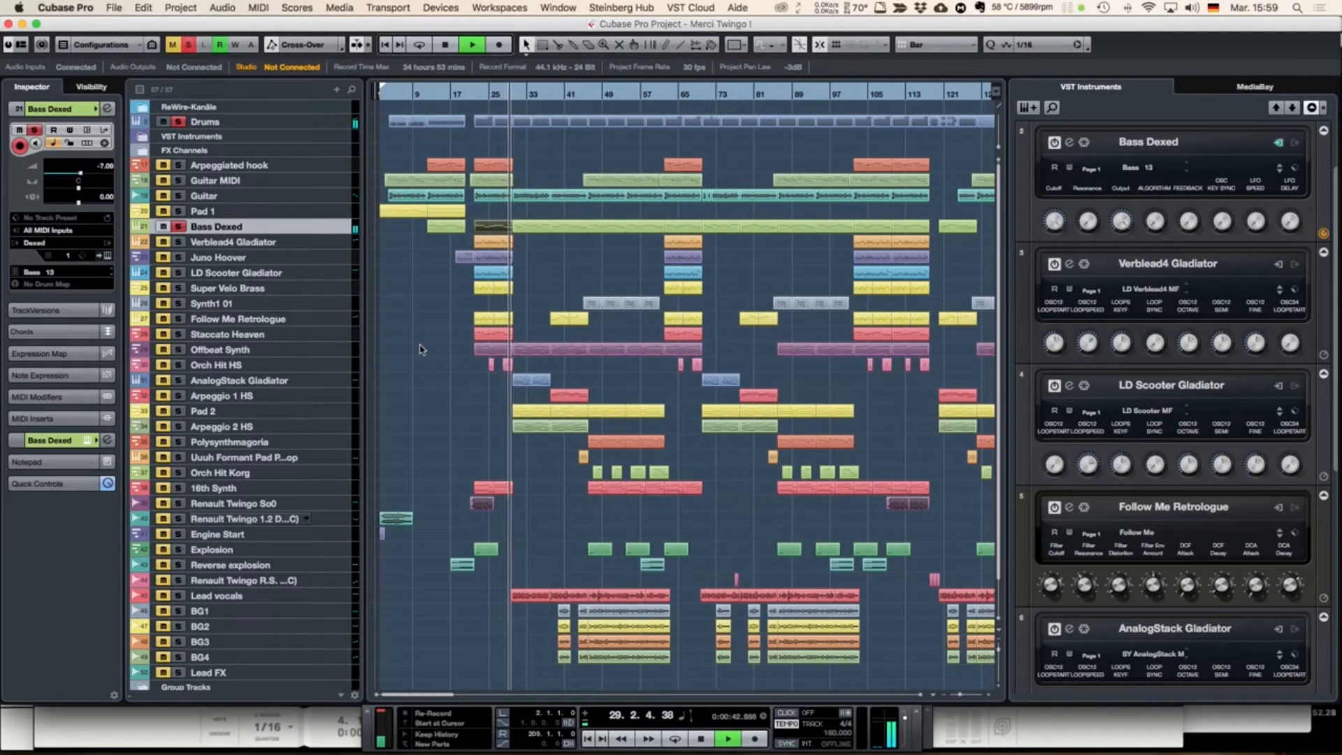
key("space")
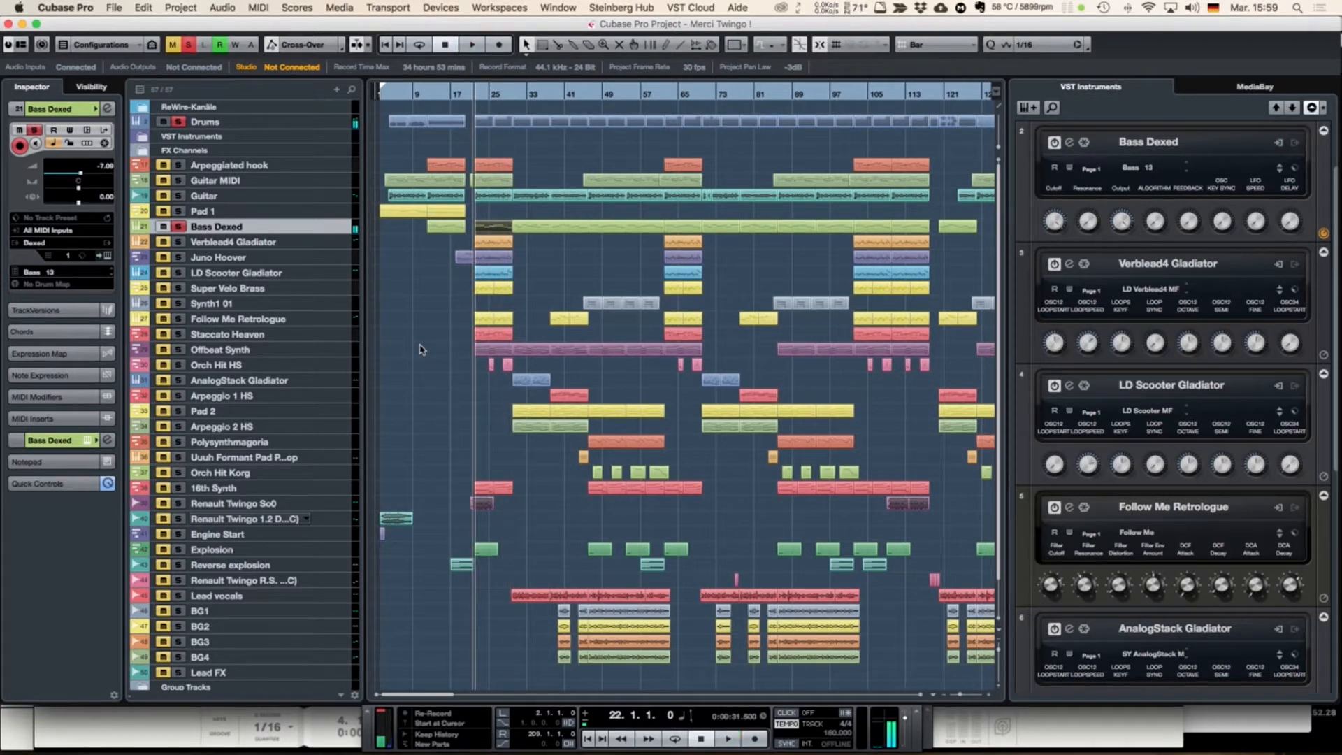
Step: Solo Offbeat Synth, switch to Reason and unfold the Eurobeat offbeat synth Thor device with its programmer shown
left_click(333, 354)
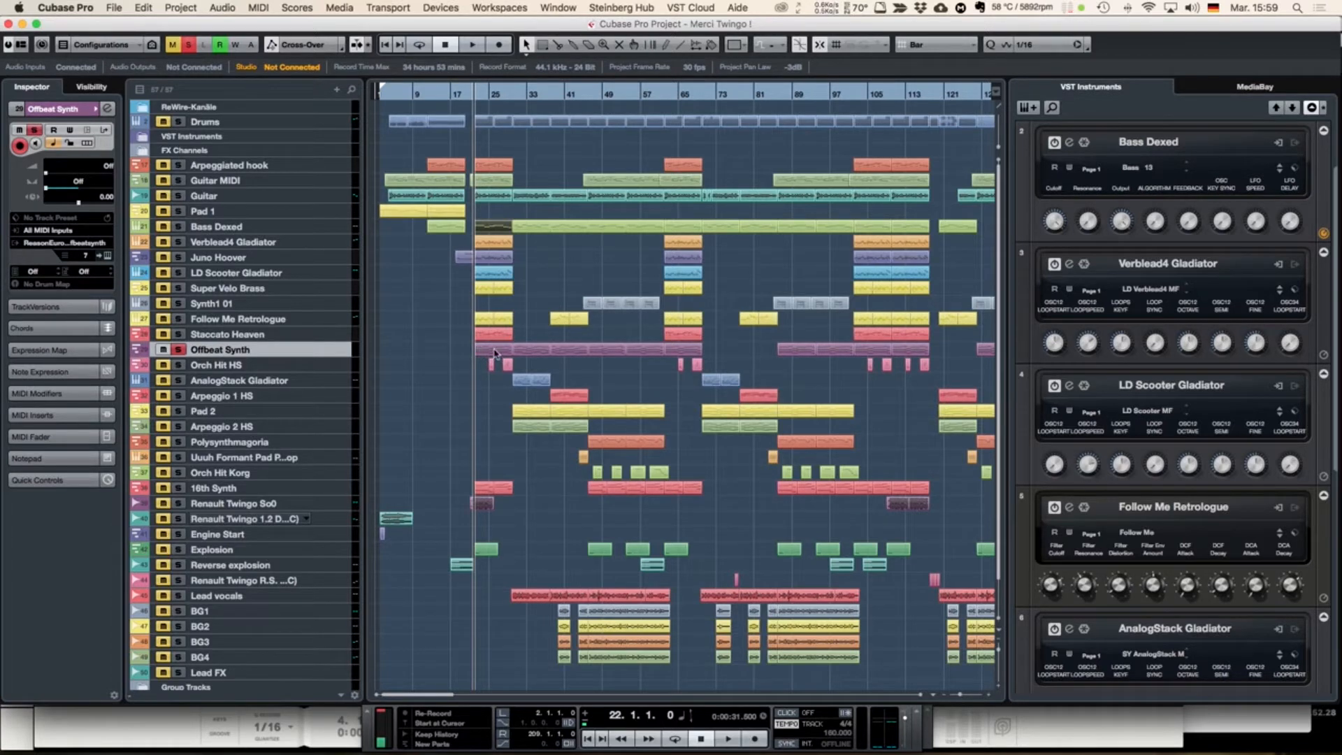
key("super+Tab")
key("super+Tab")
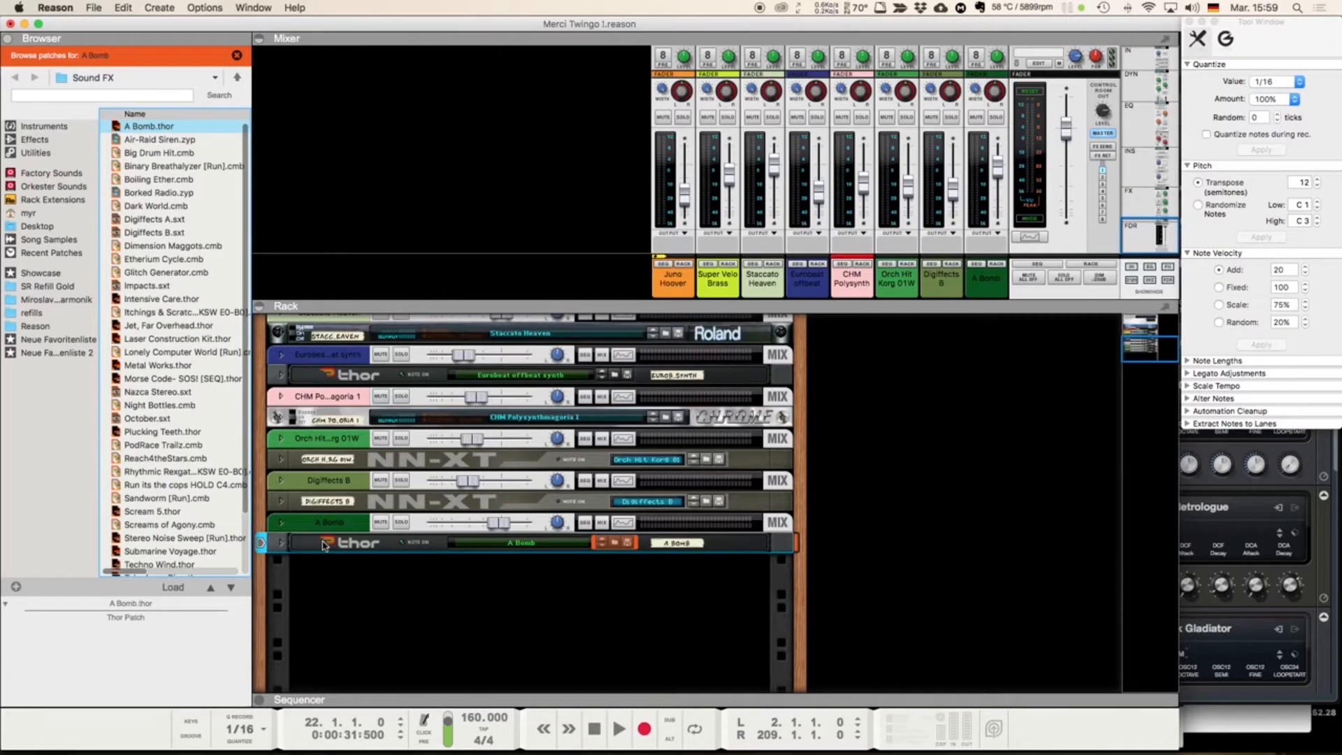
scroll(347, 428, "up", 2)
left_click(283, 427)
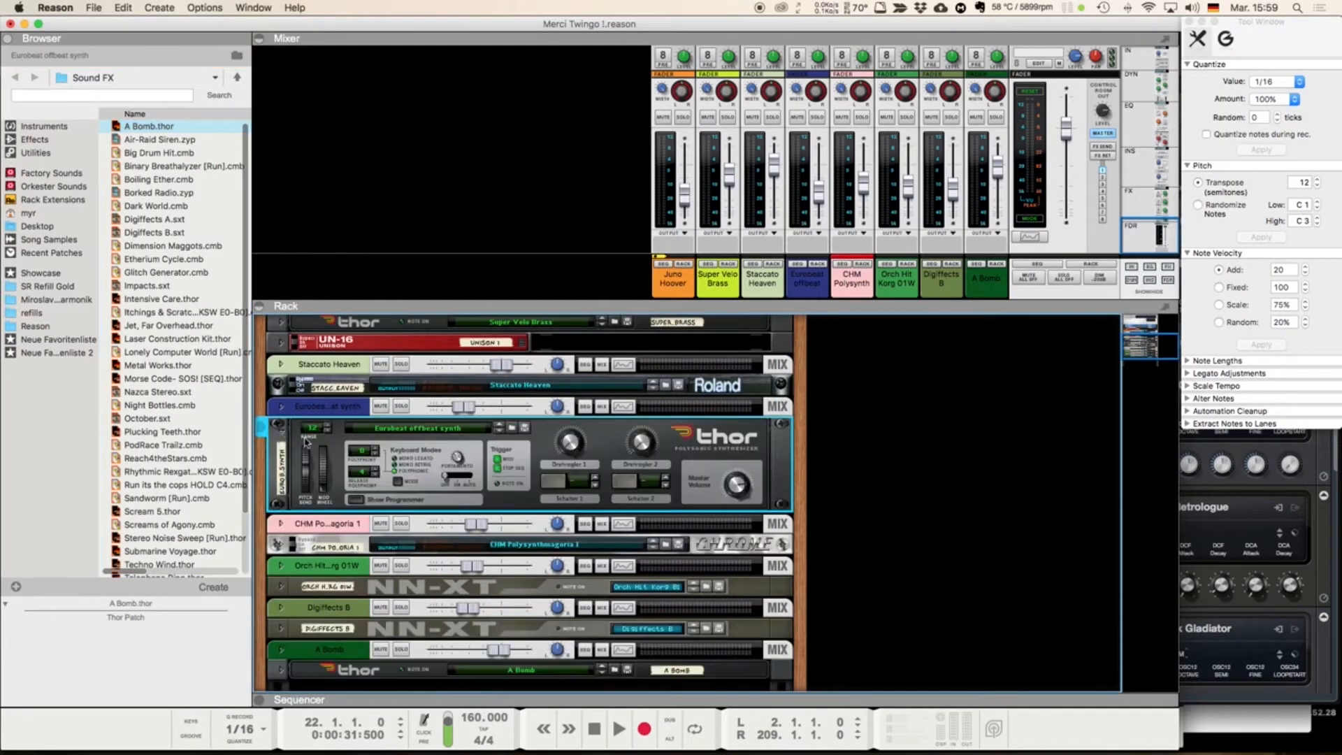
scroll(336, 454, "down", 5)
scroll(400, 461, "down", 3)
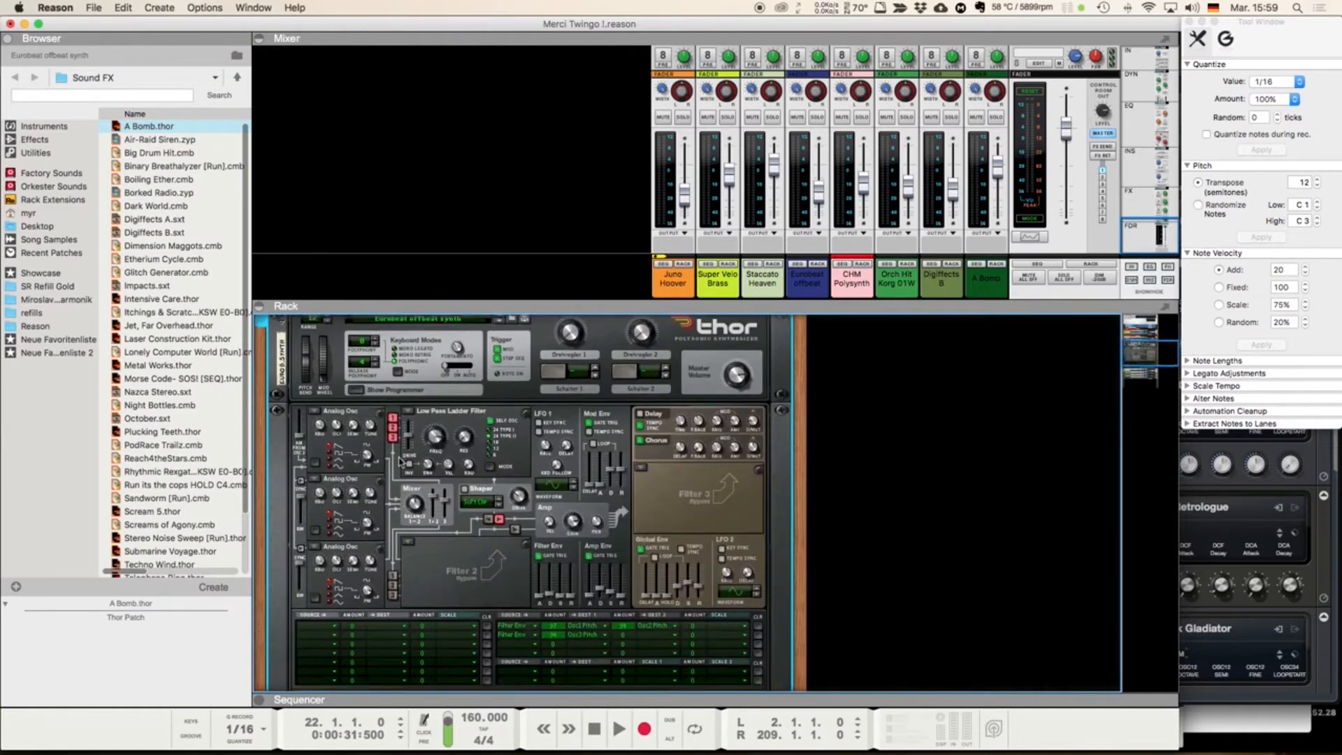
Step: Examine the Thor patch's analog oscillators, low pass ladder filter, envelopes, modulation matrix and step sequencer
scroll(465, 577, "up", 1)
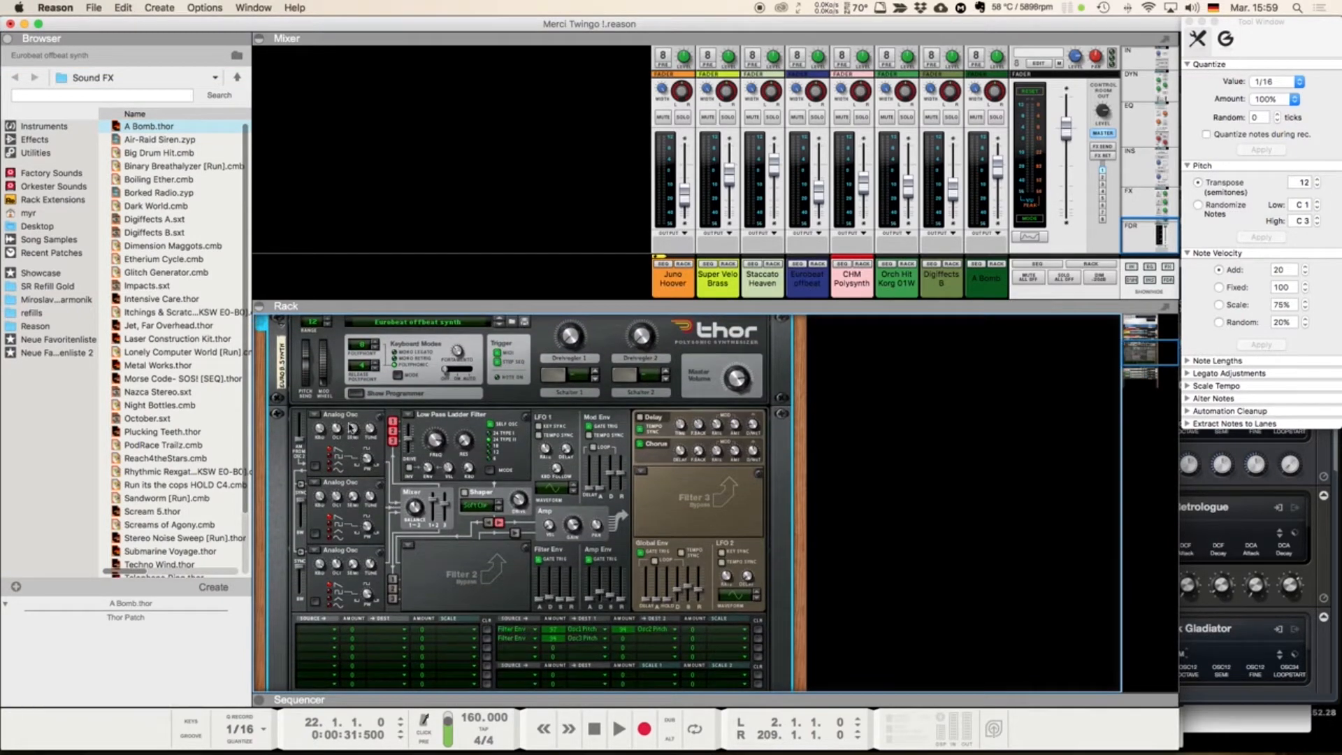
scroll(367, 442, "up", 1)
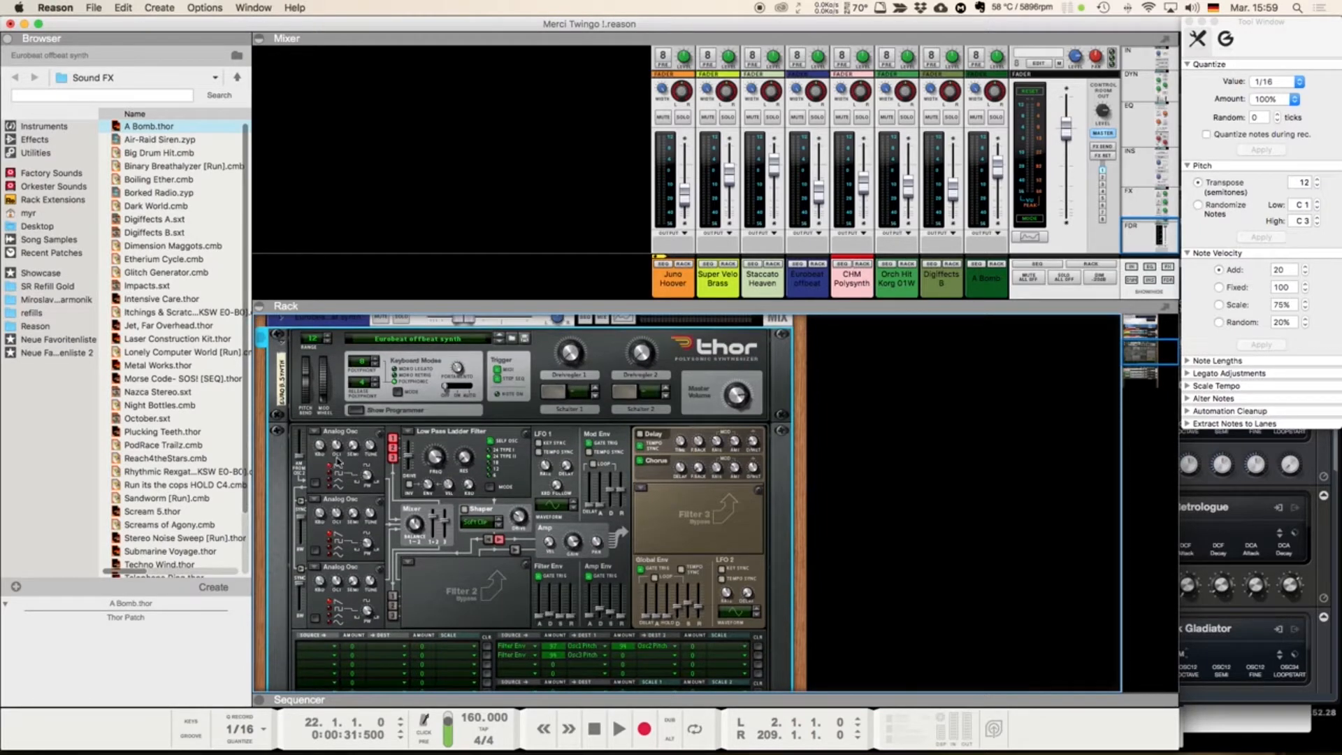
scroll(355, 520, "down", 1)
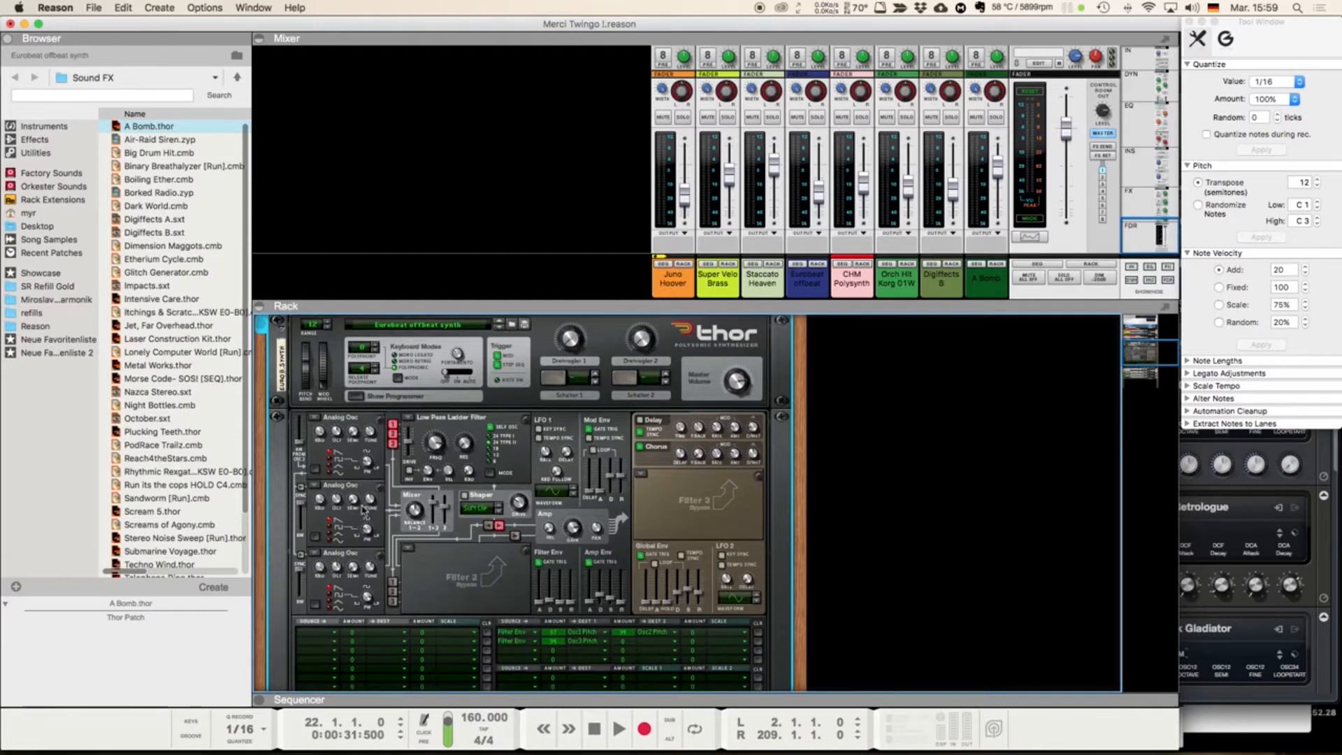
scroll(308, 555, "down", 5)
scroll(309, 555, "up", 3)
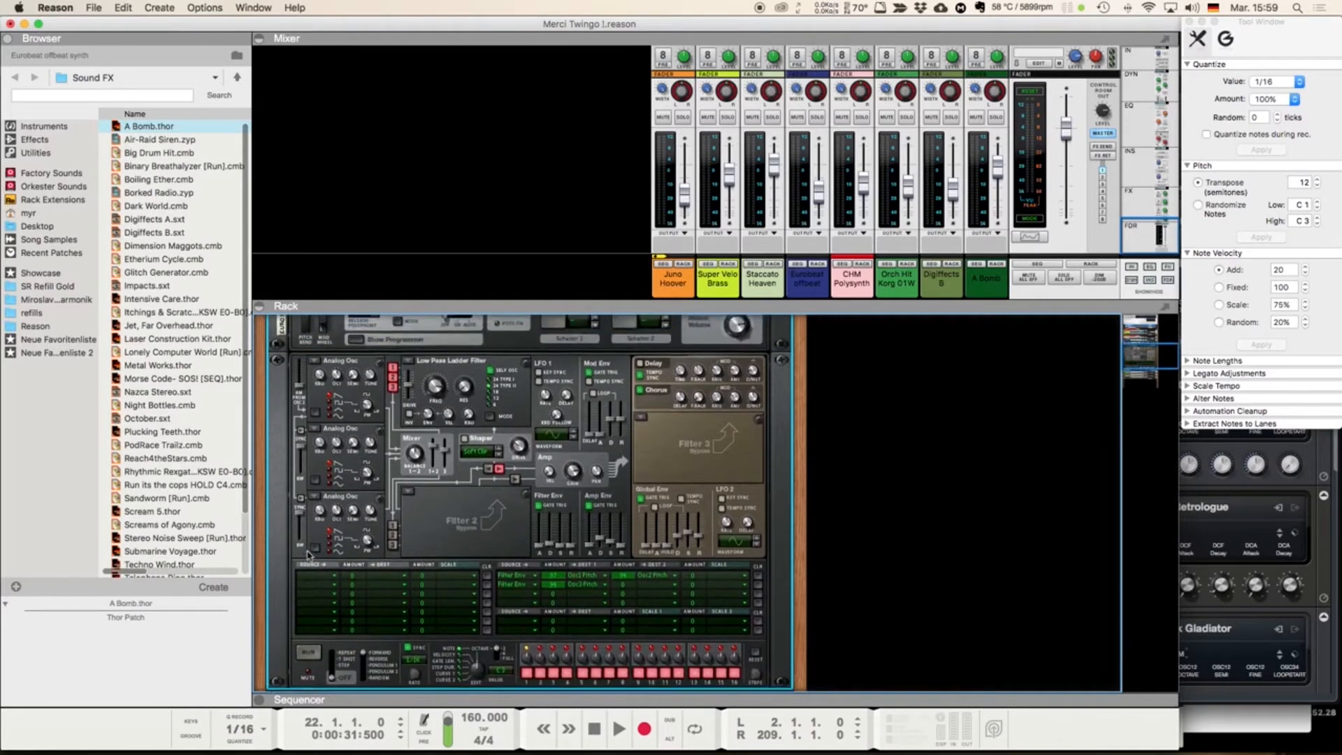
scroll(517, 569, "up", 2)
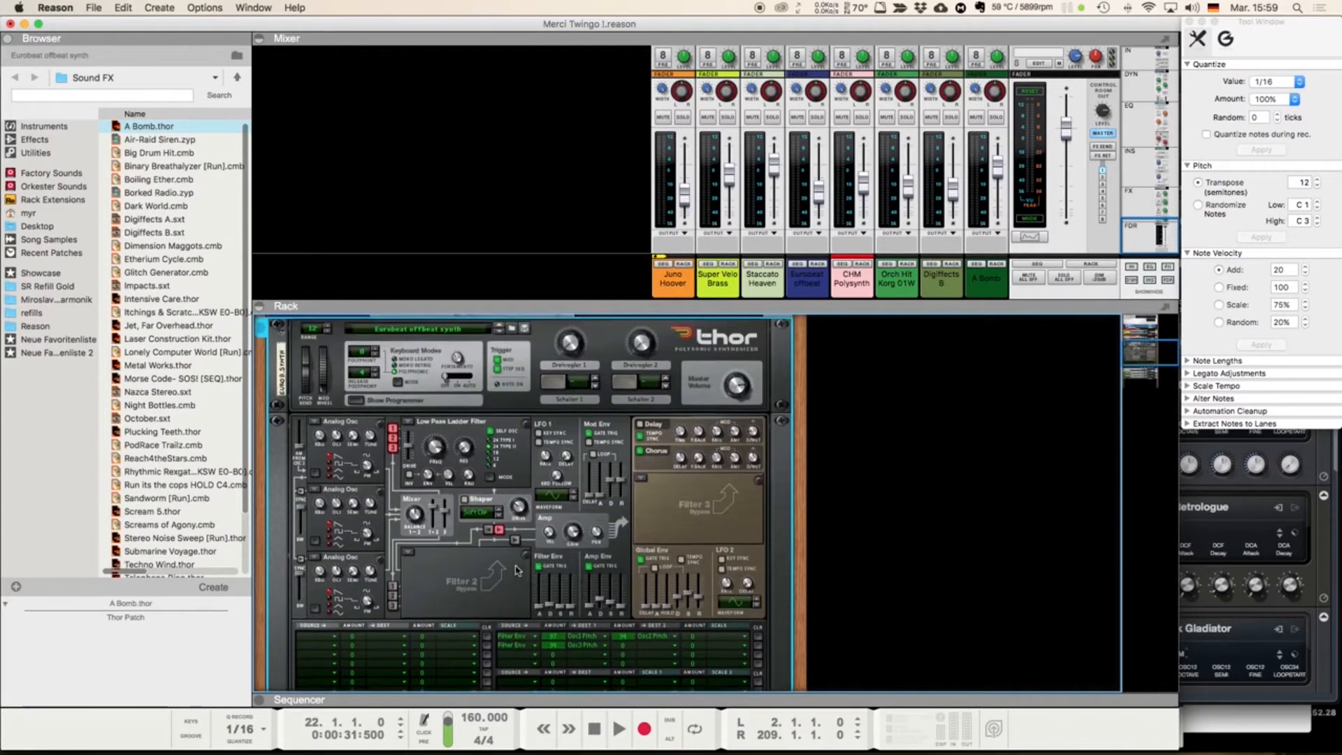
scroll(517, 570, "down", 4)
scroll(517, 569, "down", 3)
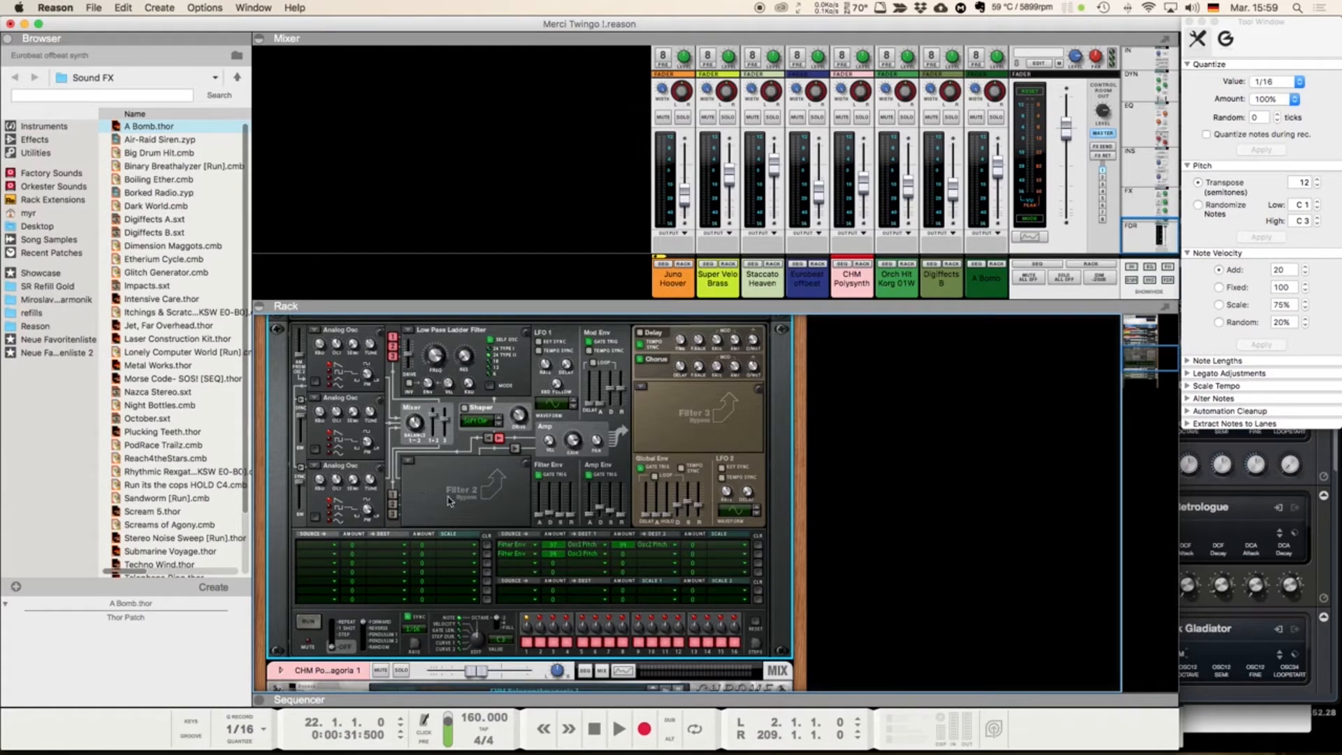
Step: Switch to Cubase, play the soloed Offbeat Synth from bar 22 and return to its Thor device in Reason
key("super+Tab")
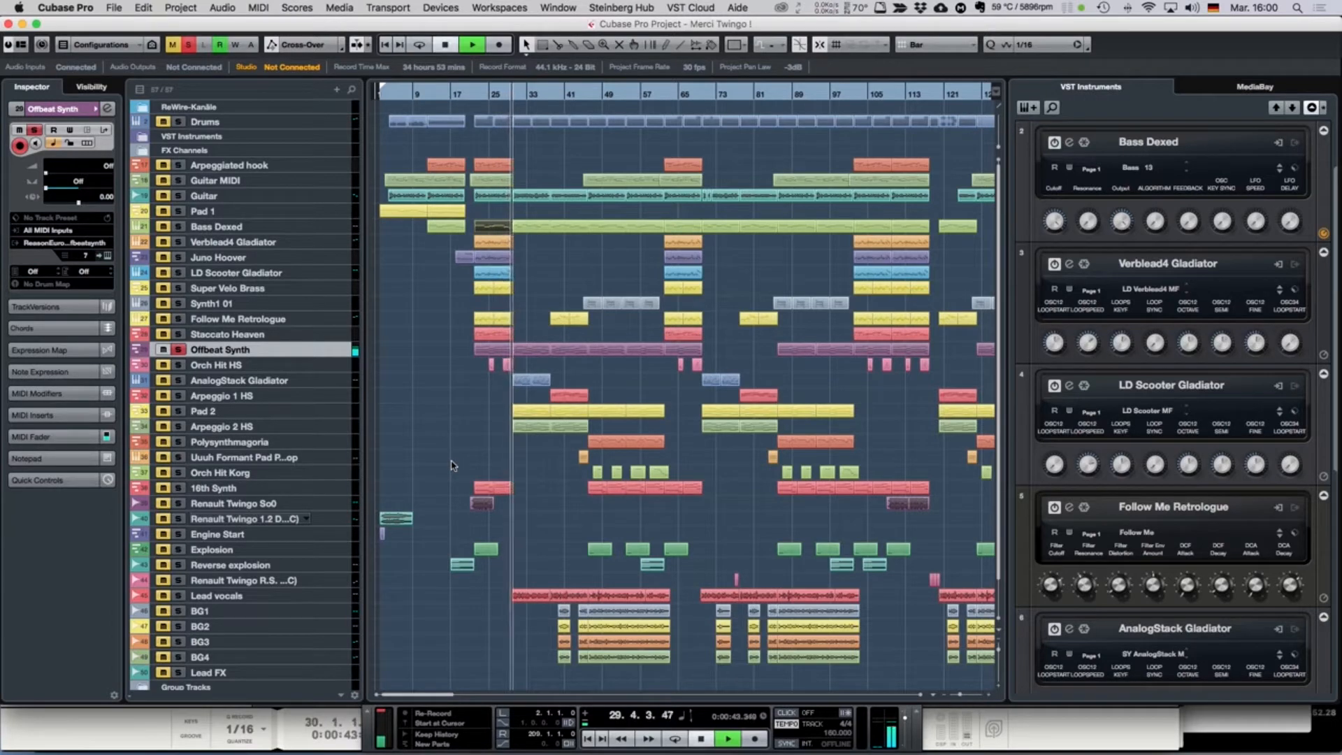
key("super+Tab")
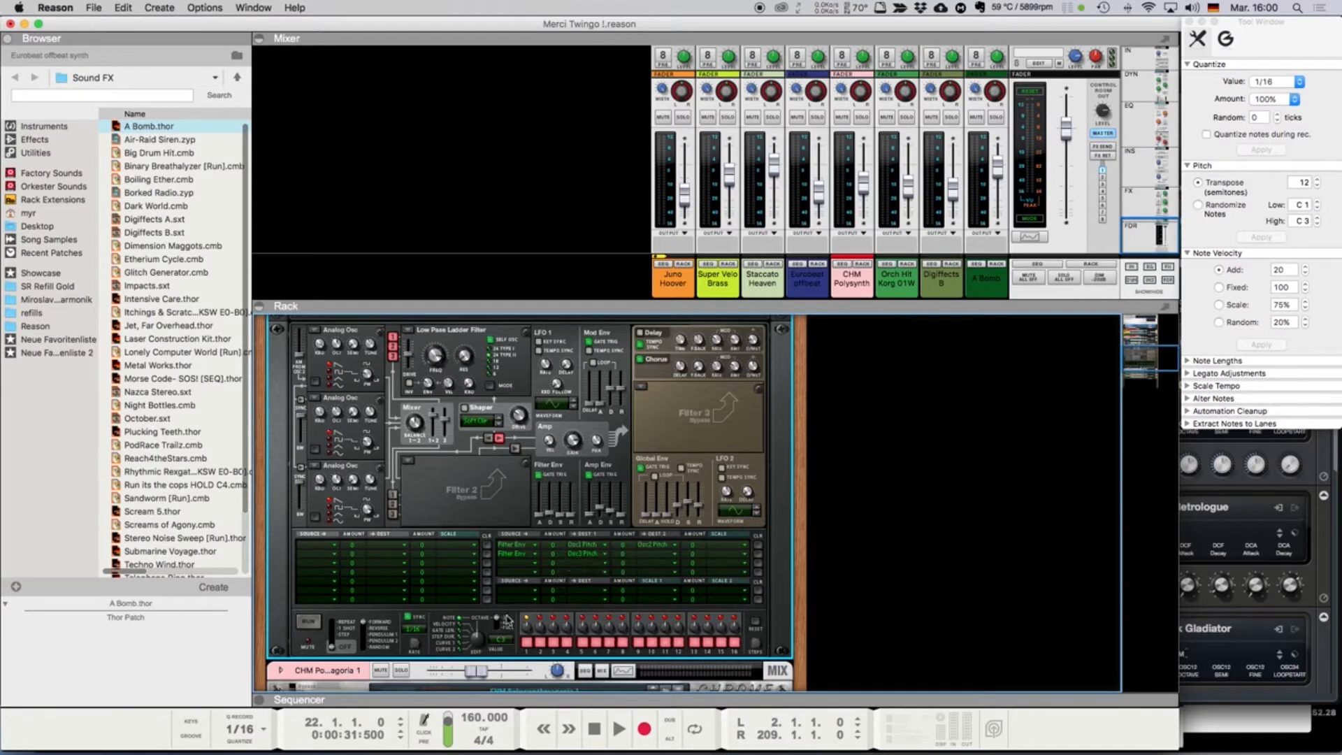
key("super+Tab")
key("space")
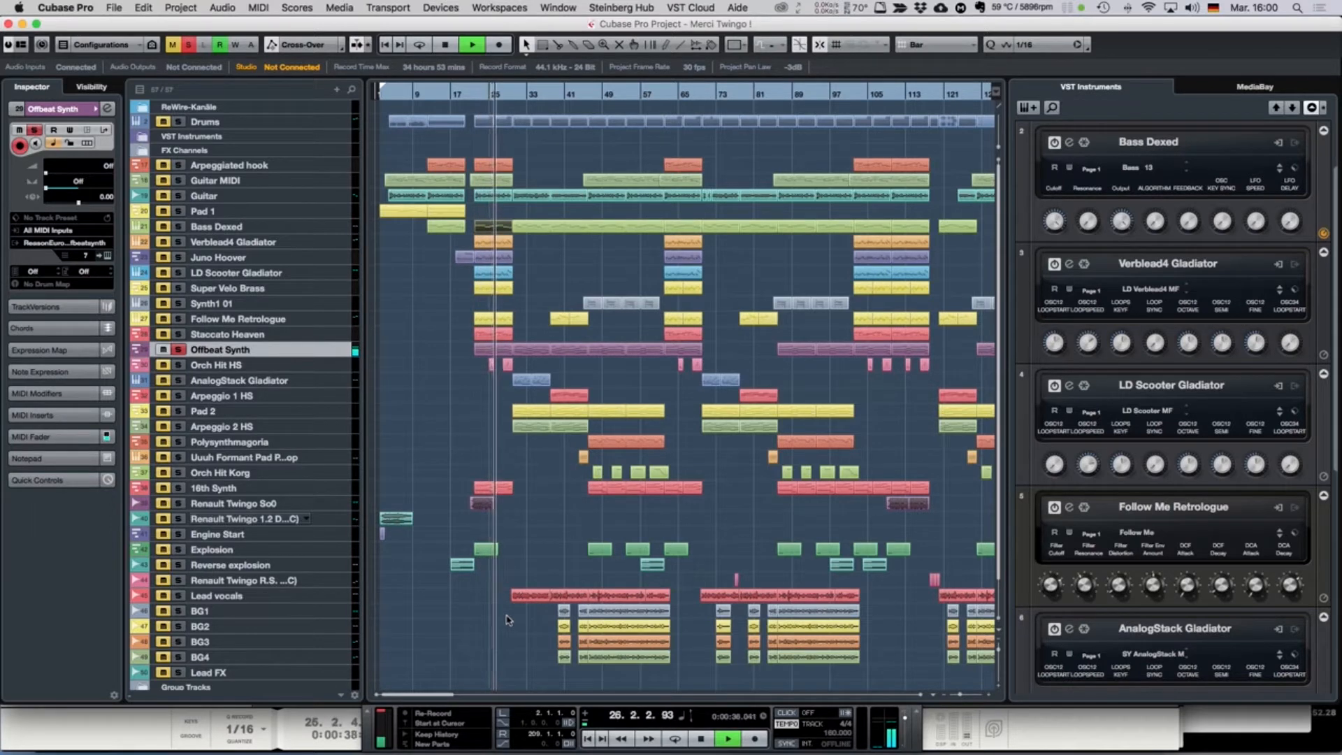
key("space")
key("super+Tab")
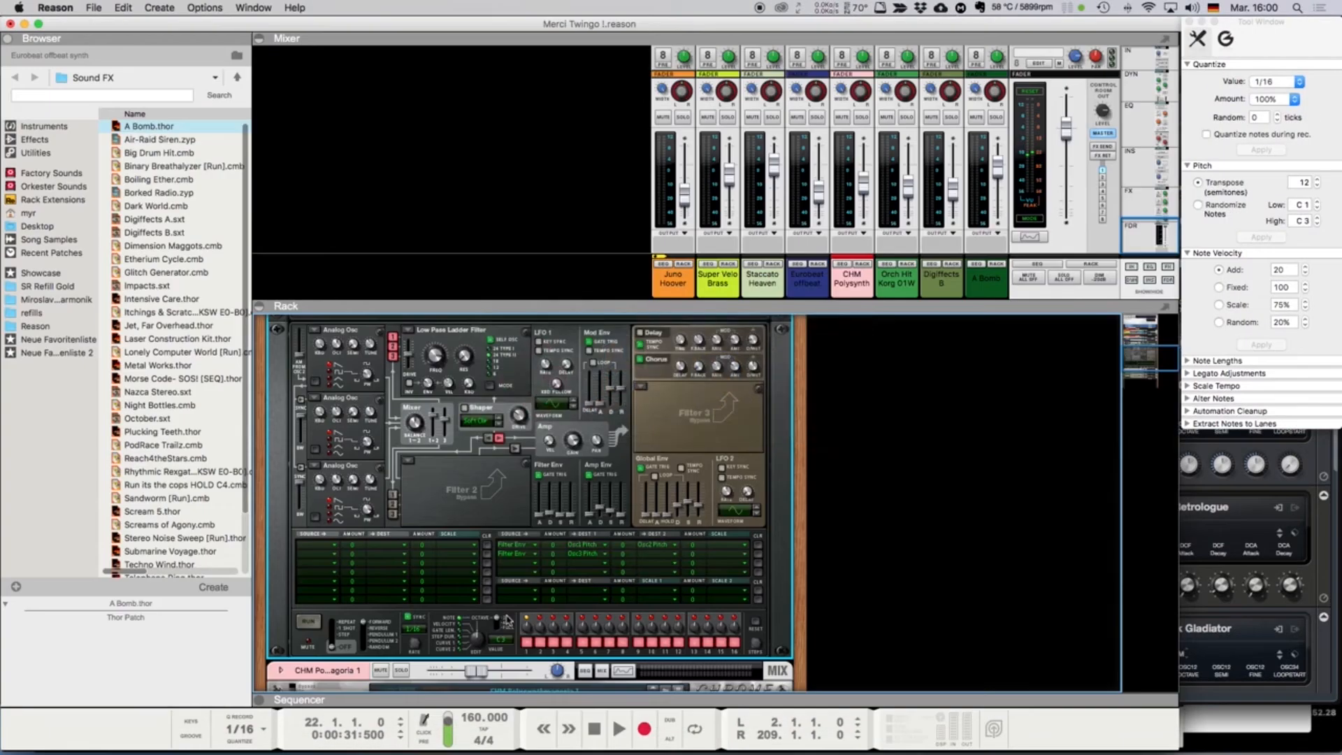
Step: Inspect the Filter Env amounts routed to the oscillator pitches in Thor's modulation matrix
left_click_drag(554, 550, 563, 521)
left_click_drag(621, 550, 620, 533)
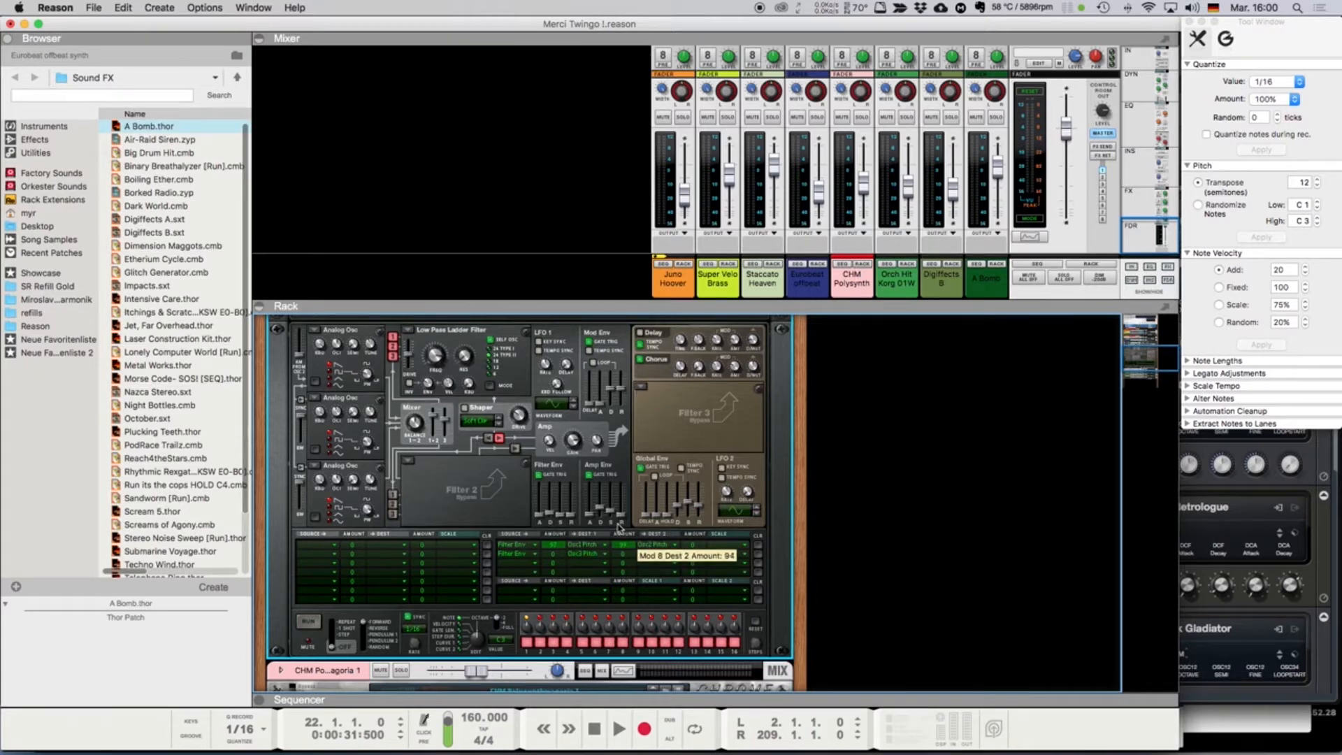
left_click_drag(559, 556, 561, 542)
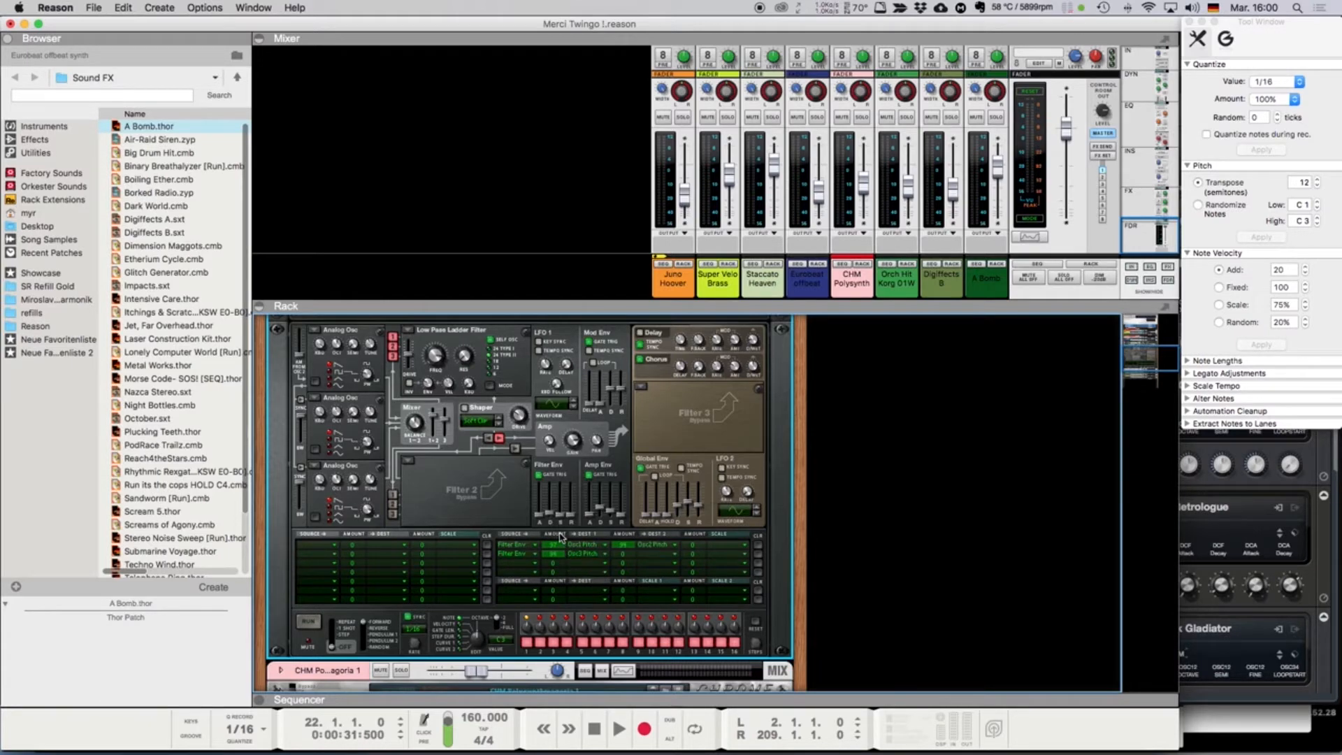
Step: Switch to Cubase, play Offbeat Synth from bar 22, then view its bar 22 part in the Key Editor and close it
key("super+Tab")
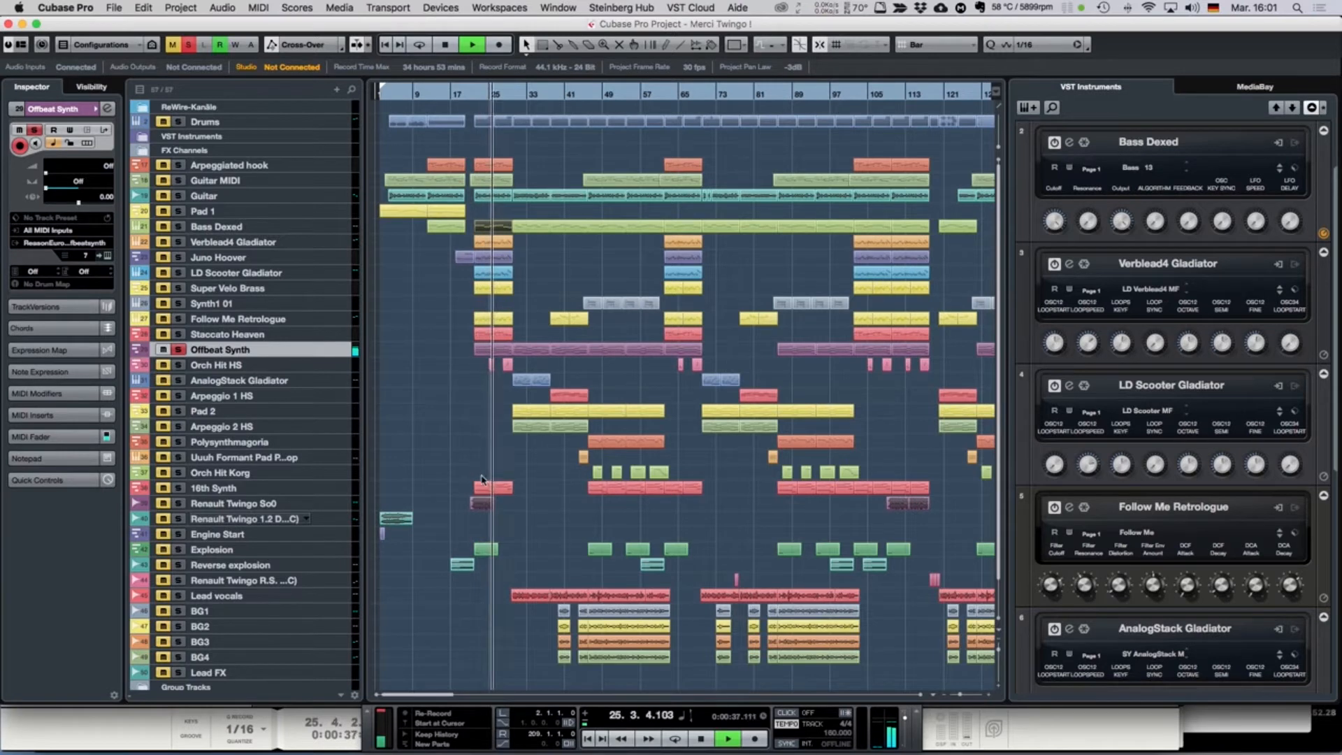
key("space")
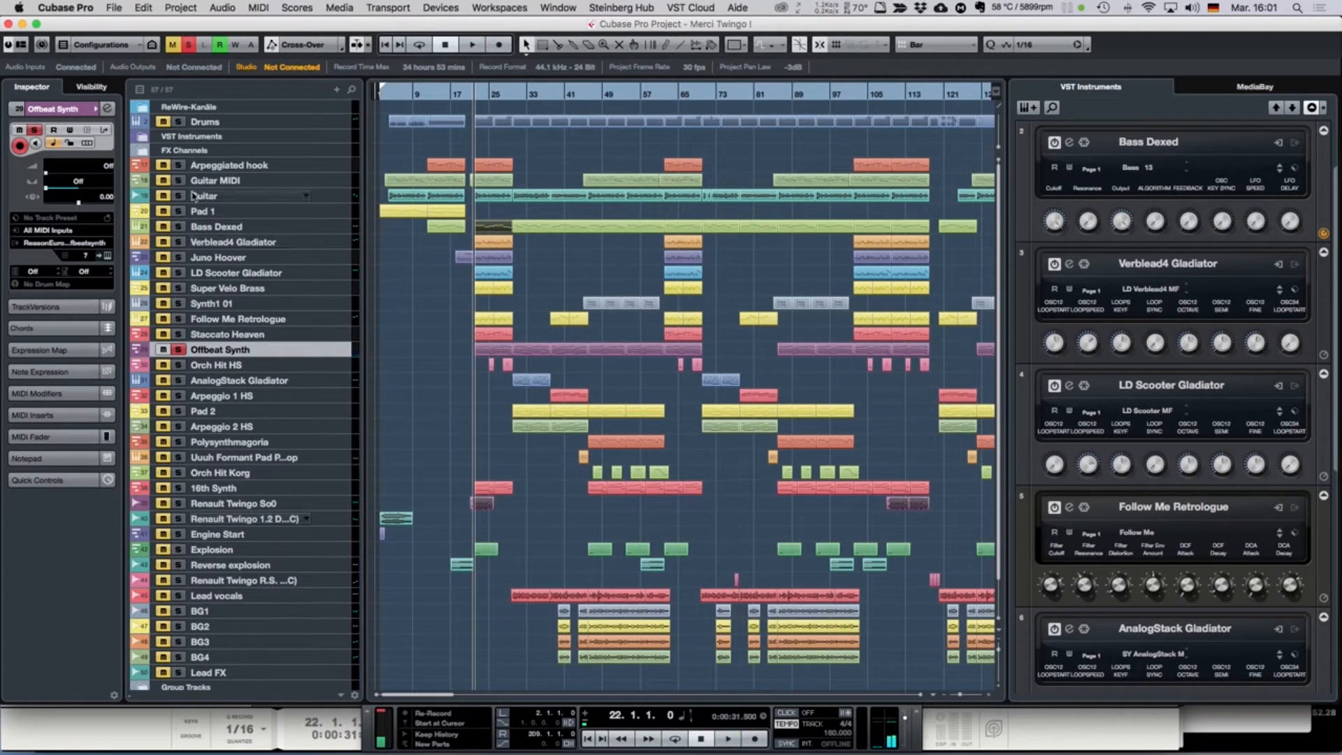
double_click(487, 352)
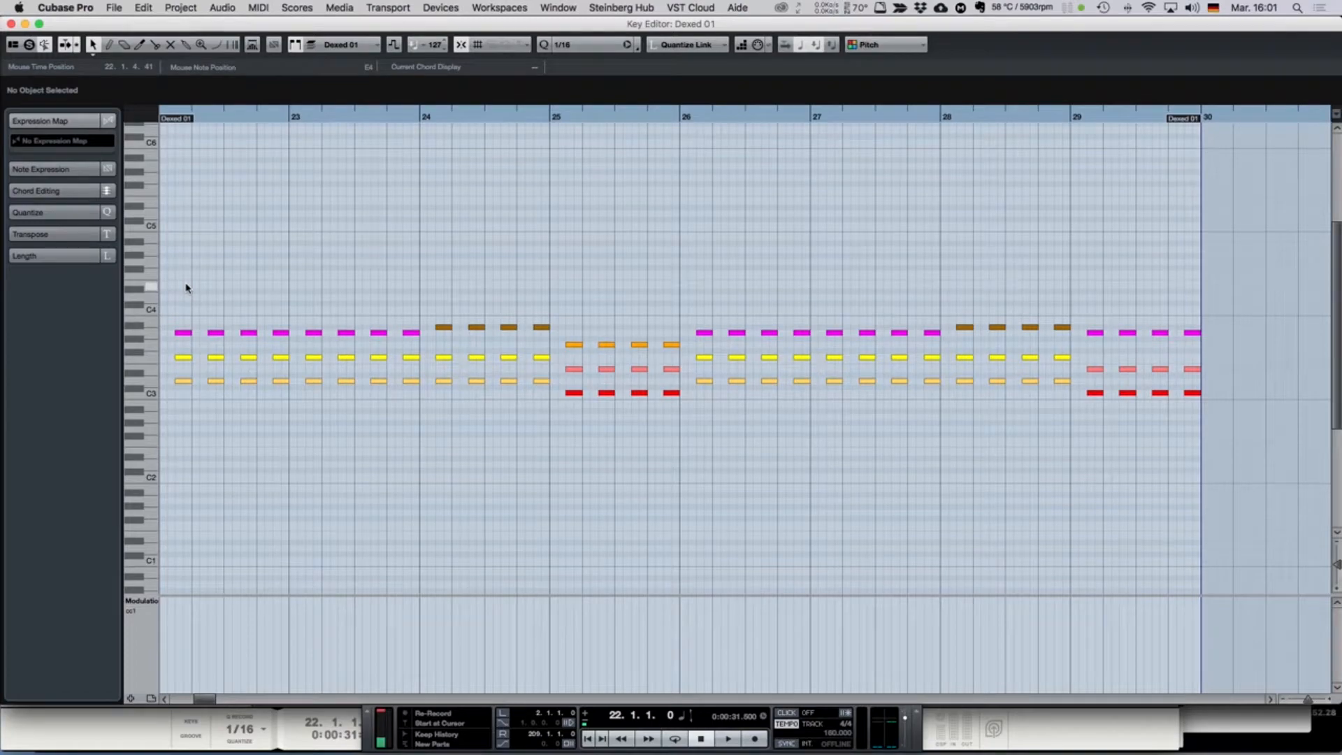
key("Return")
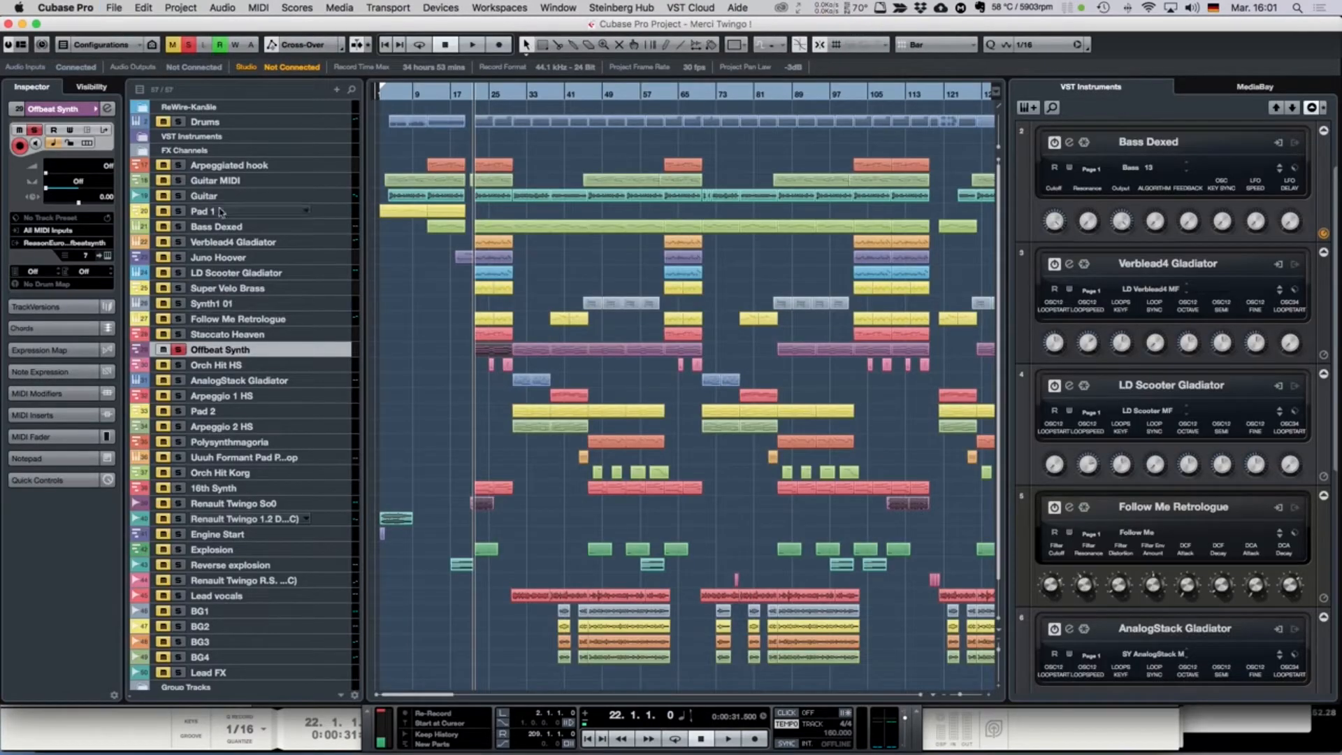
Step: Add Bass Dexed and Drums to the Offbeat Synth solo and play all three tracks from bar 22
left_click(178, 226)
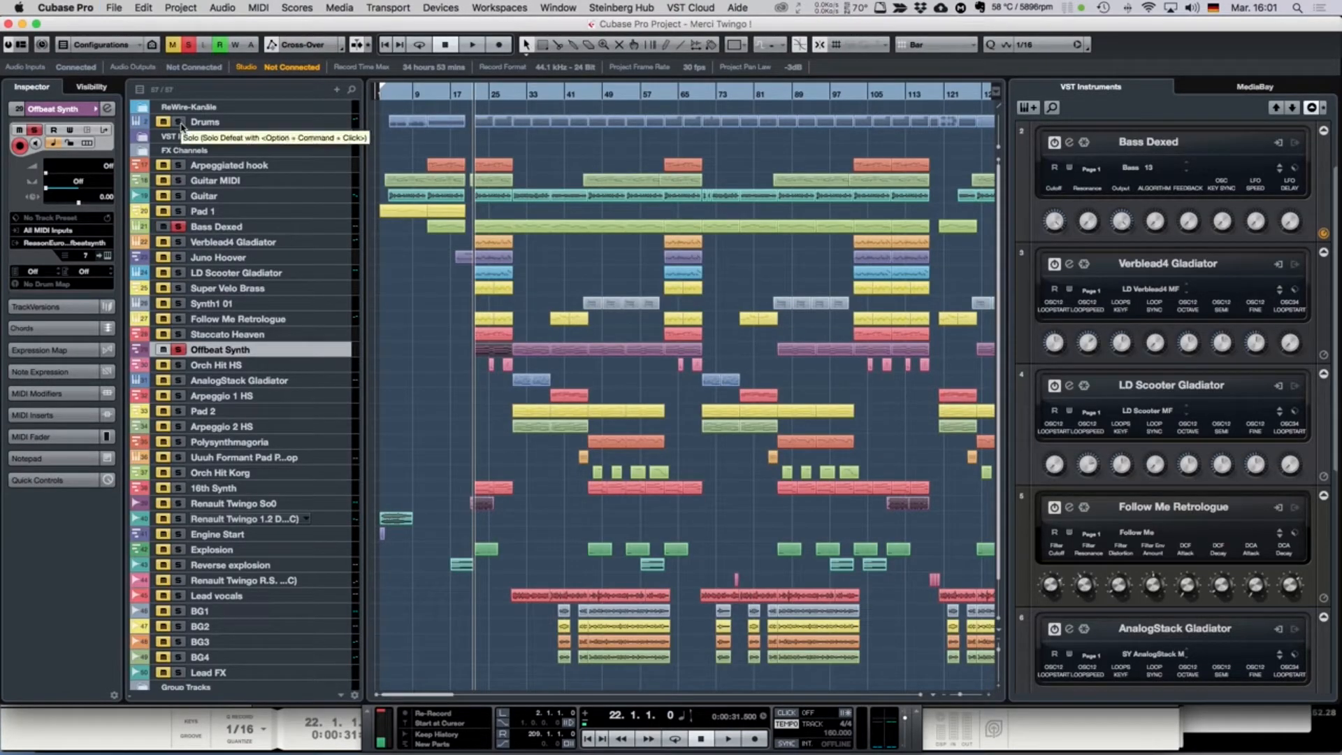
left_click(180, 123)
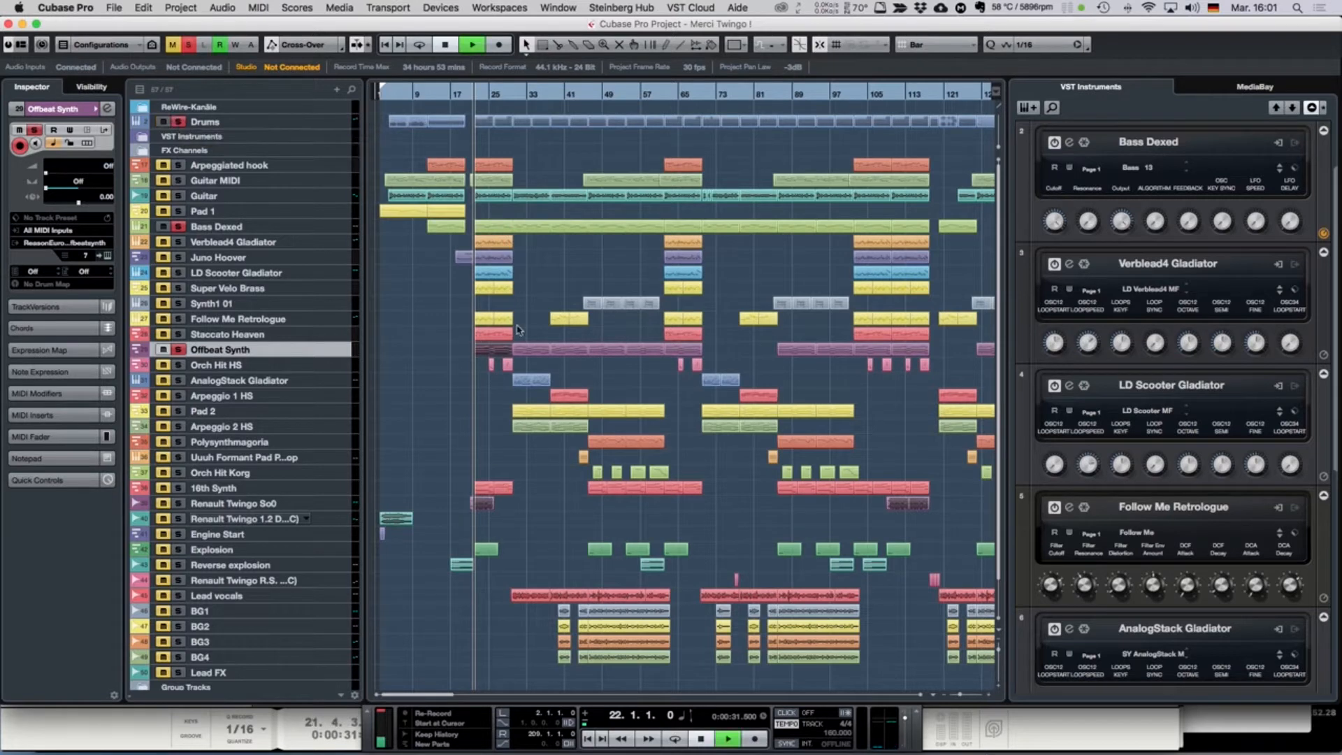
key("space")
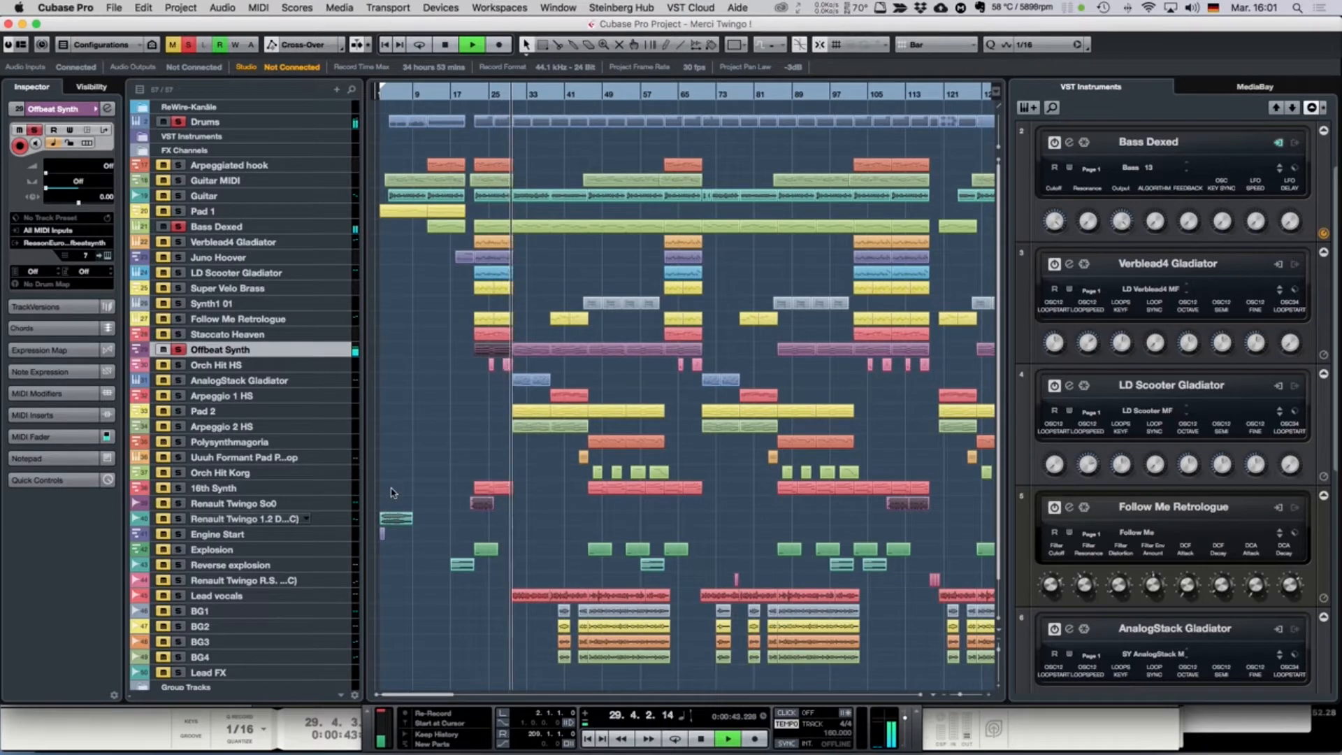
key("space")
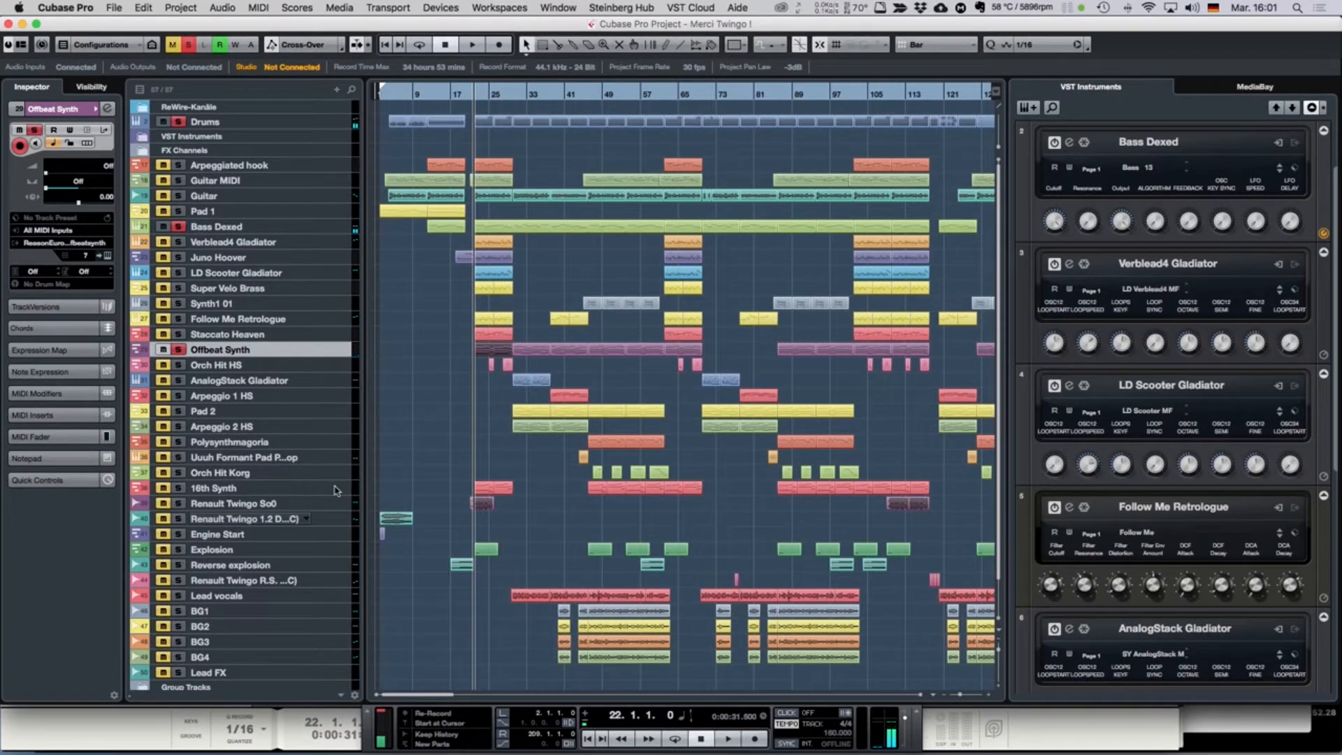
Step: Solo only 16th Synth, play its two parts from bar 22 in the Key Editor, and close the editor
left_click(330, 488)
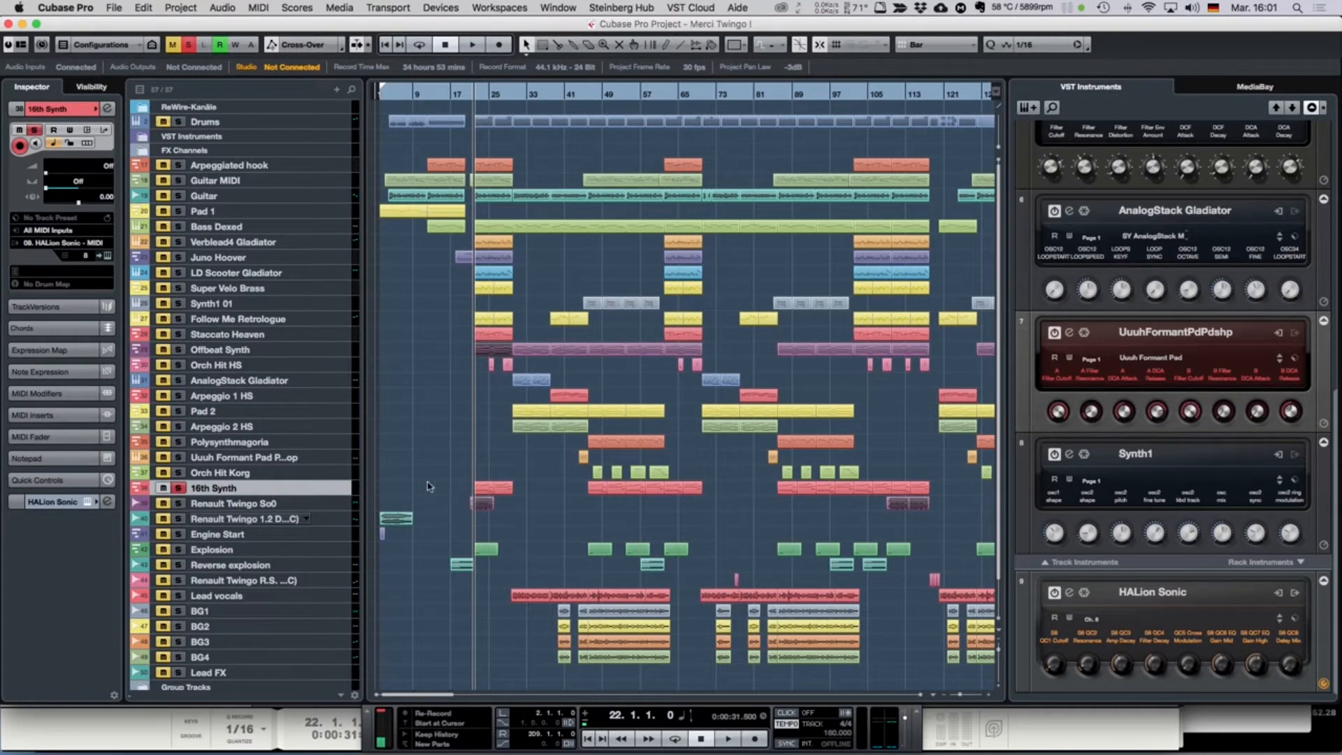
left_click_drag(526, 493, 482, 489)
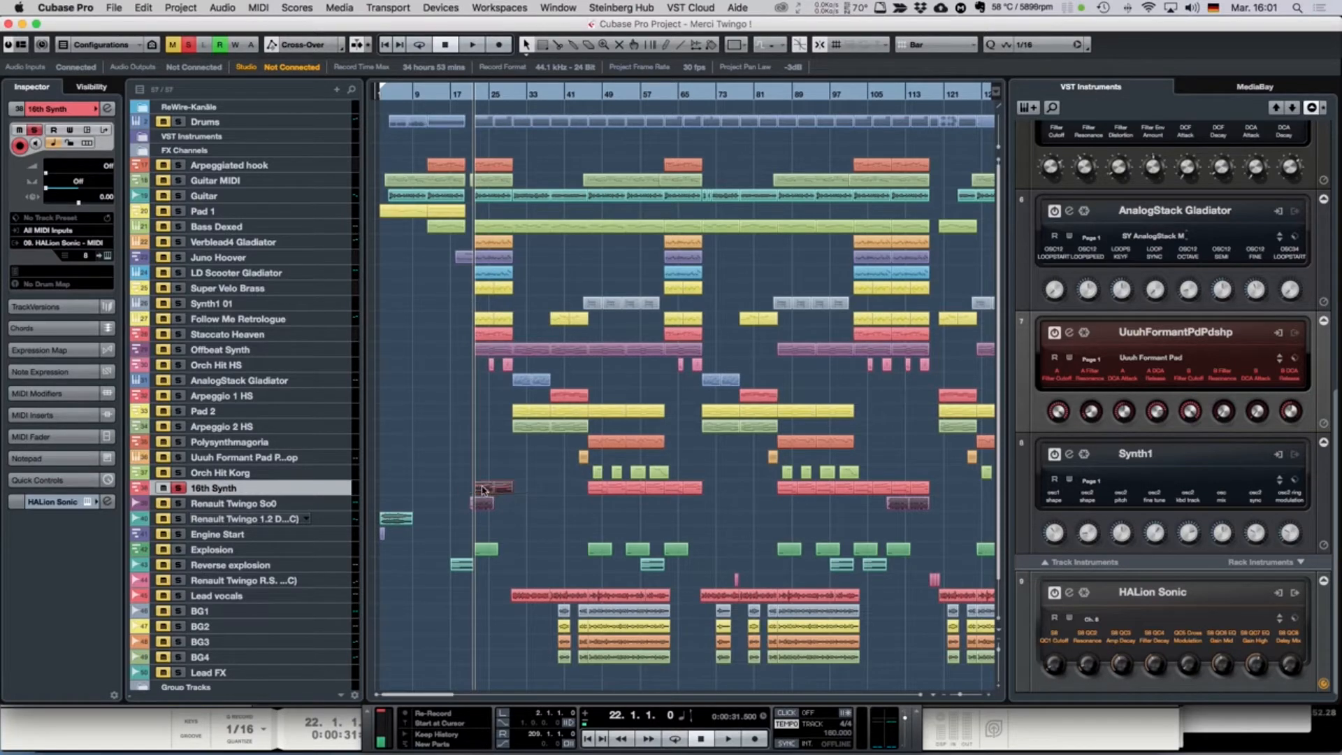
double_click(484, 489)
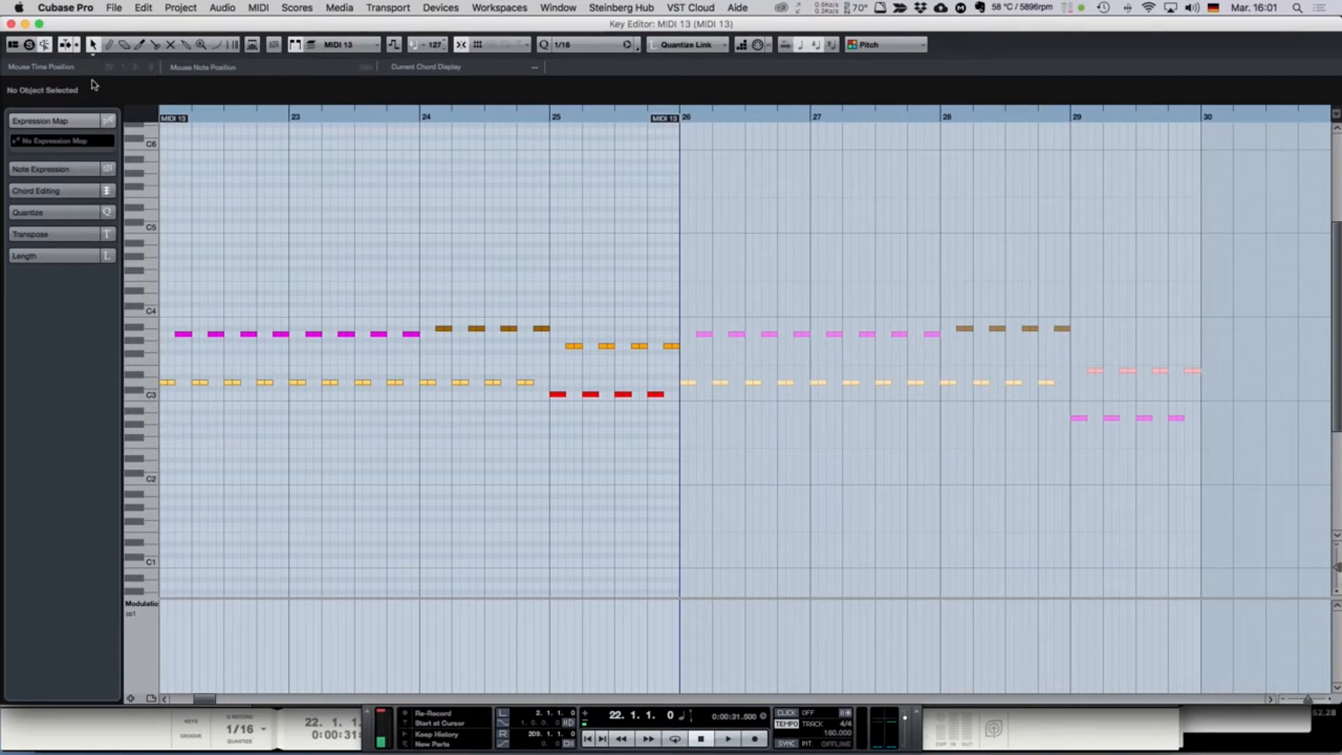
key("space")
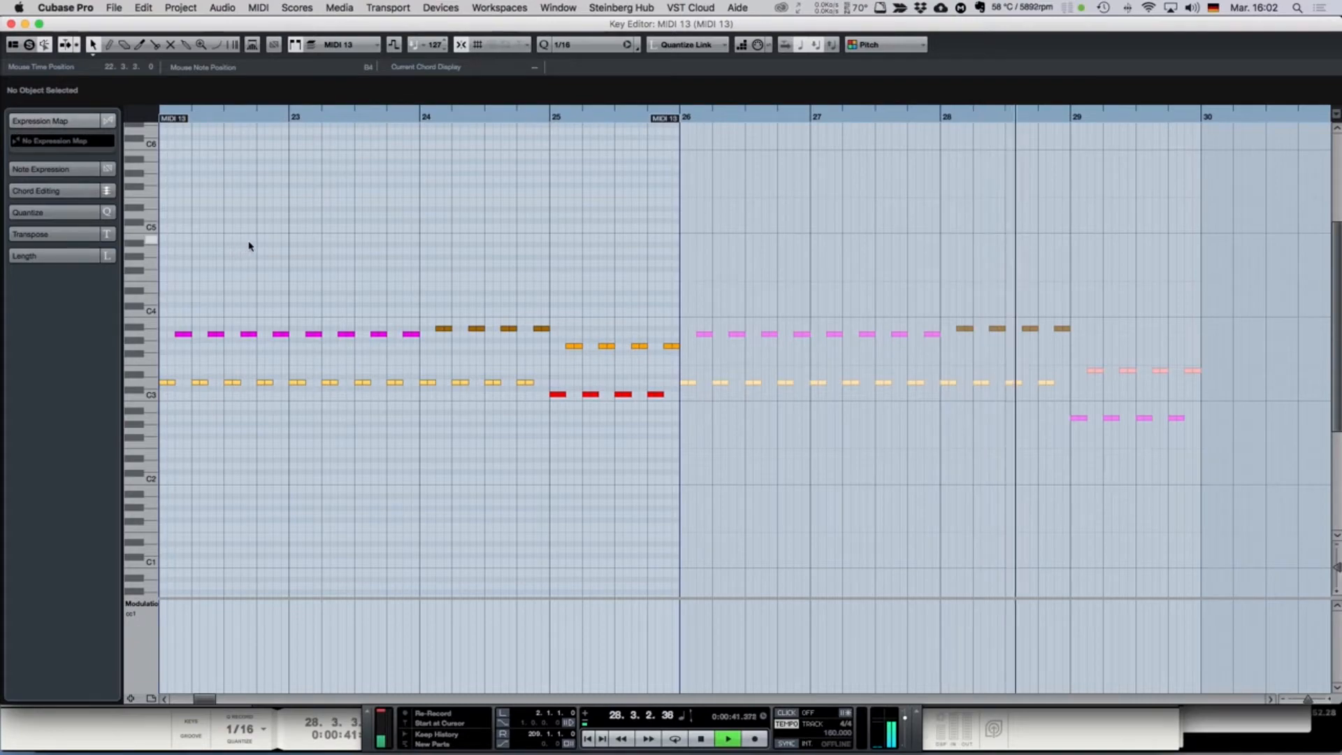
key("space")
left_click(12, 24)
left_click(452, 384)
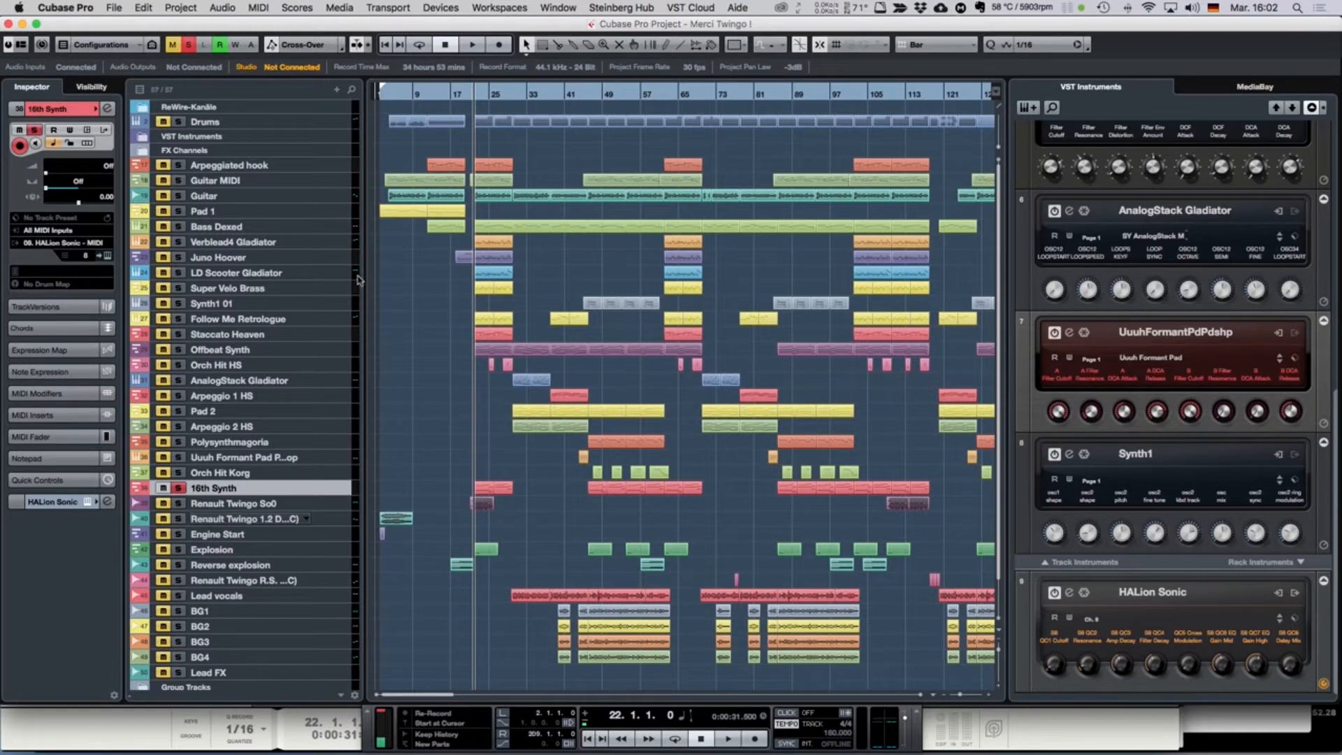
Step: Clear all solos and play the full arrangement from bar 22
left_click(187, 49)
key("space")
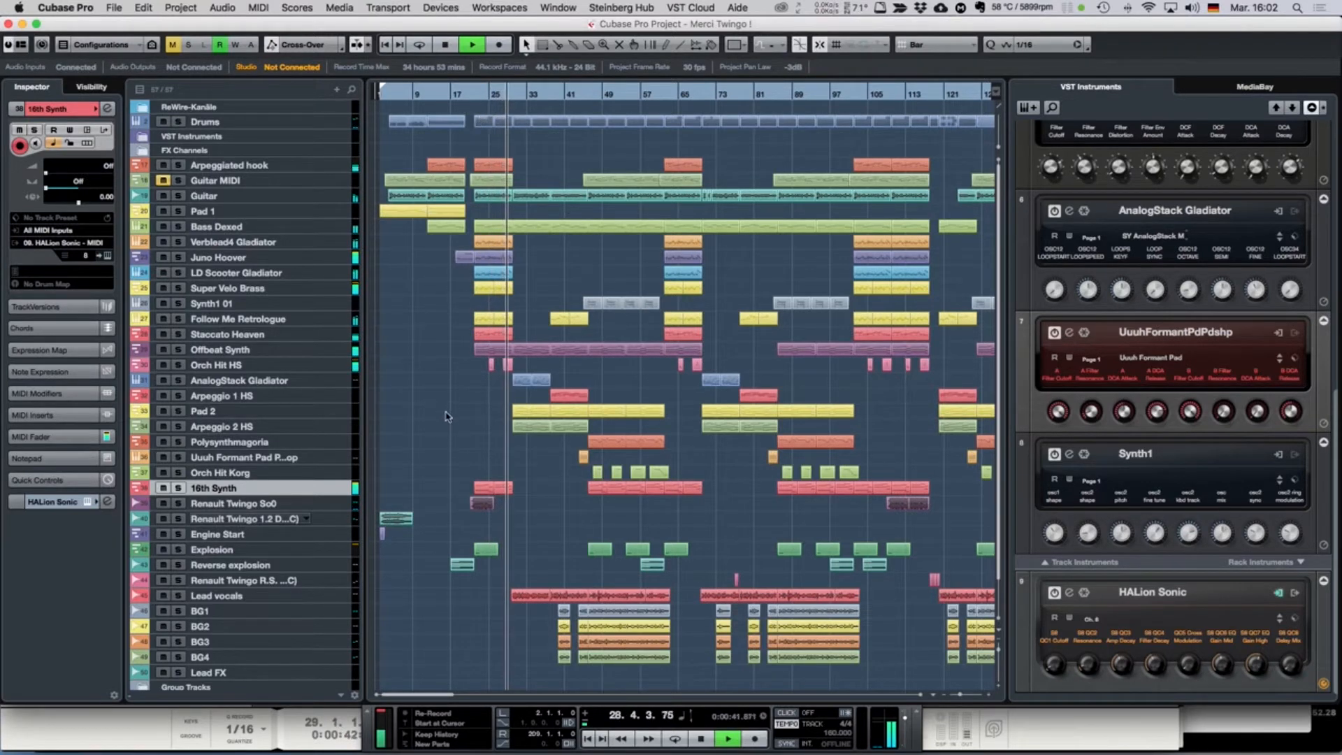
key("space")
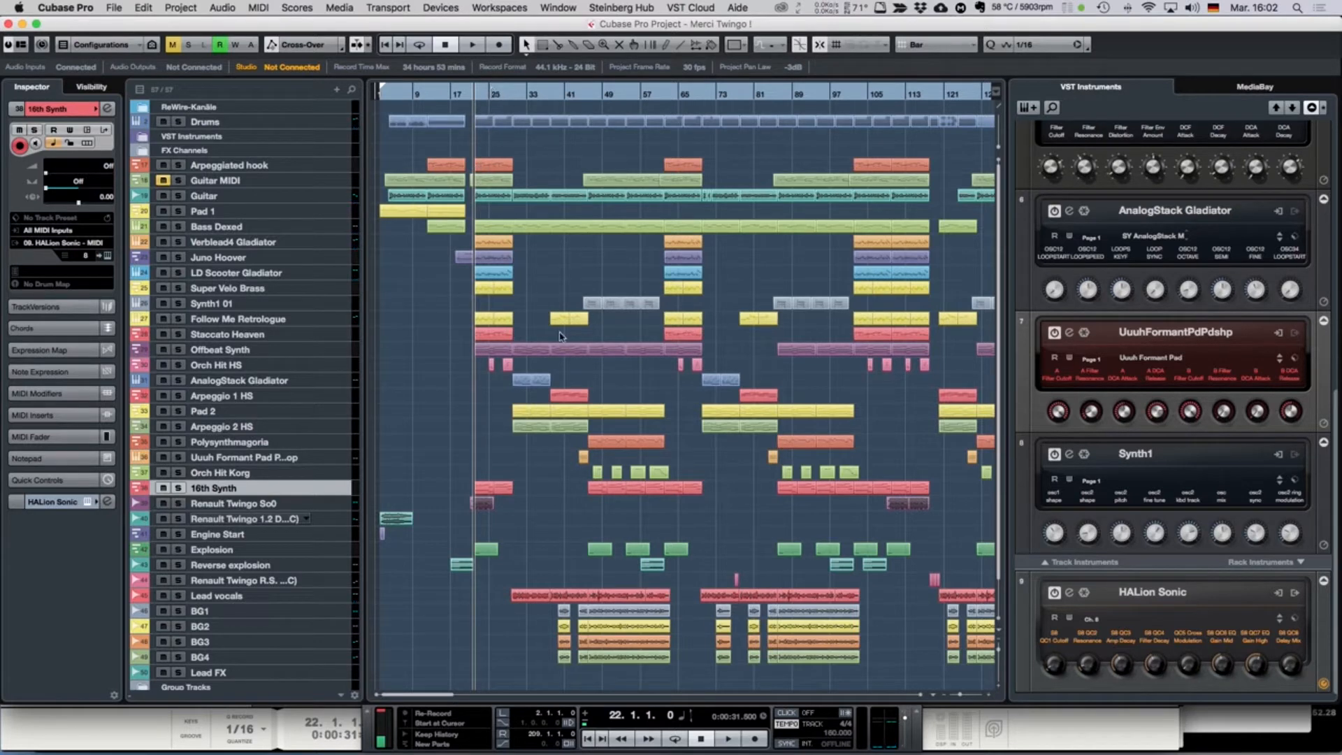
scroll(559, 336, "right", 5)
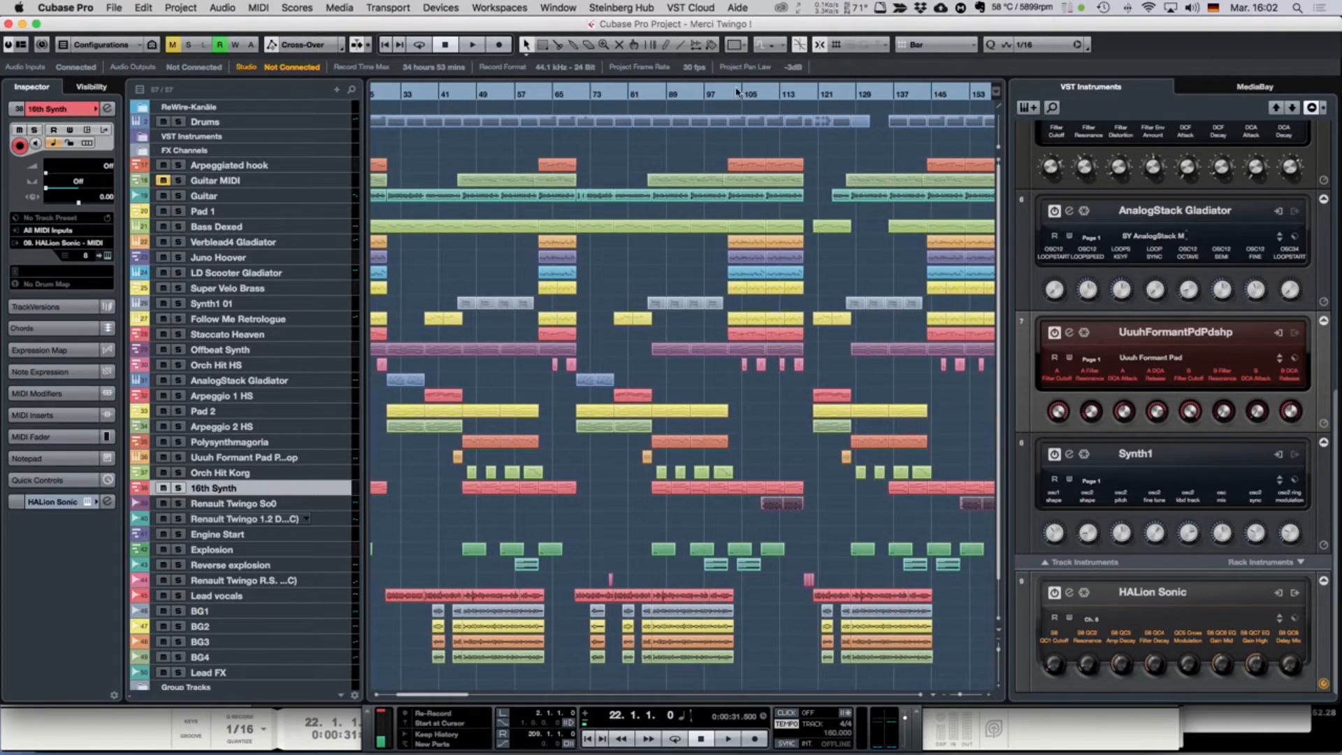
Step: Examine the arrangement's sections, placing the project cursor first at bar 102 and then at bar 62
scroll(734, 139, "right", 5)
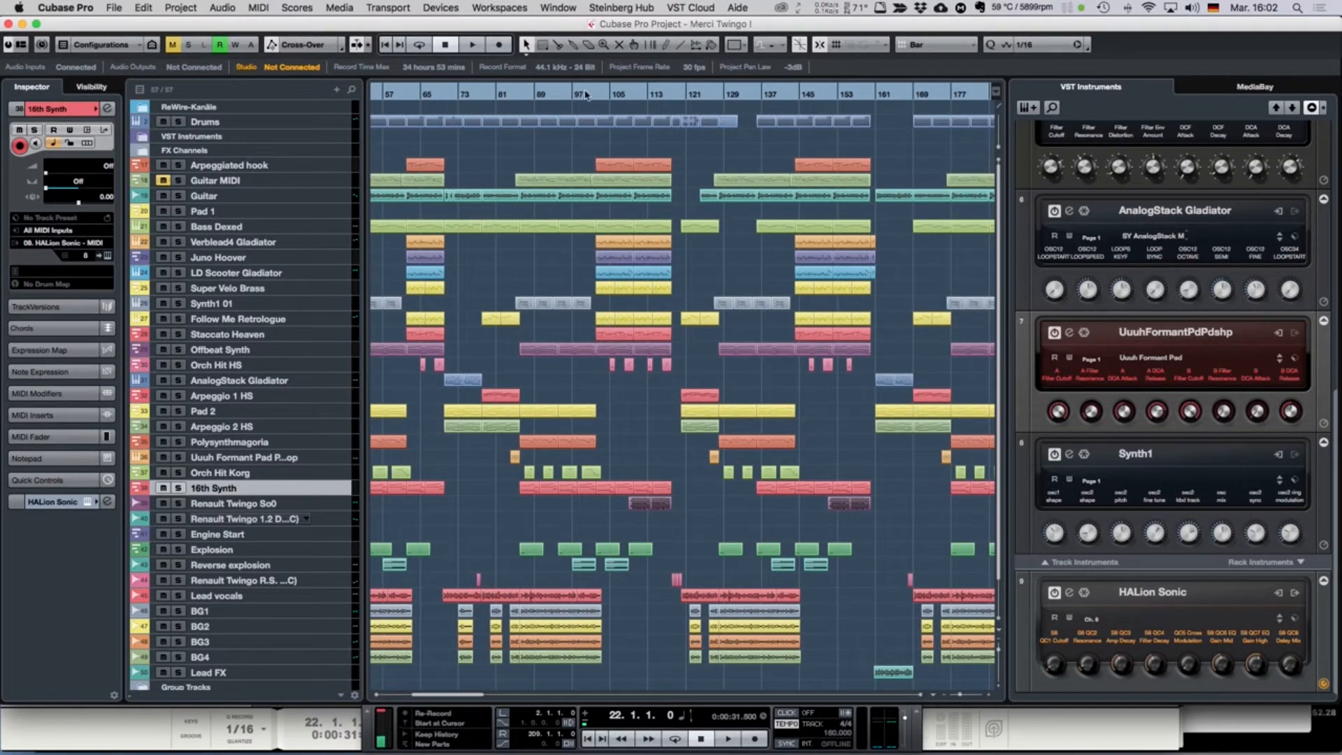
left_click(597, 98)
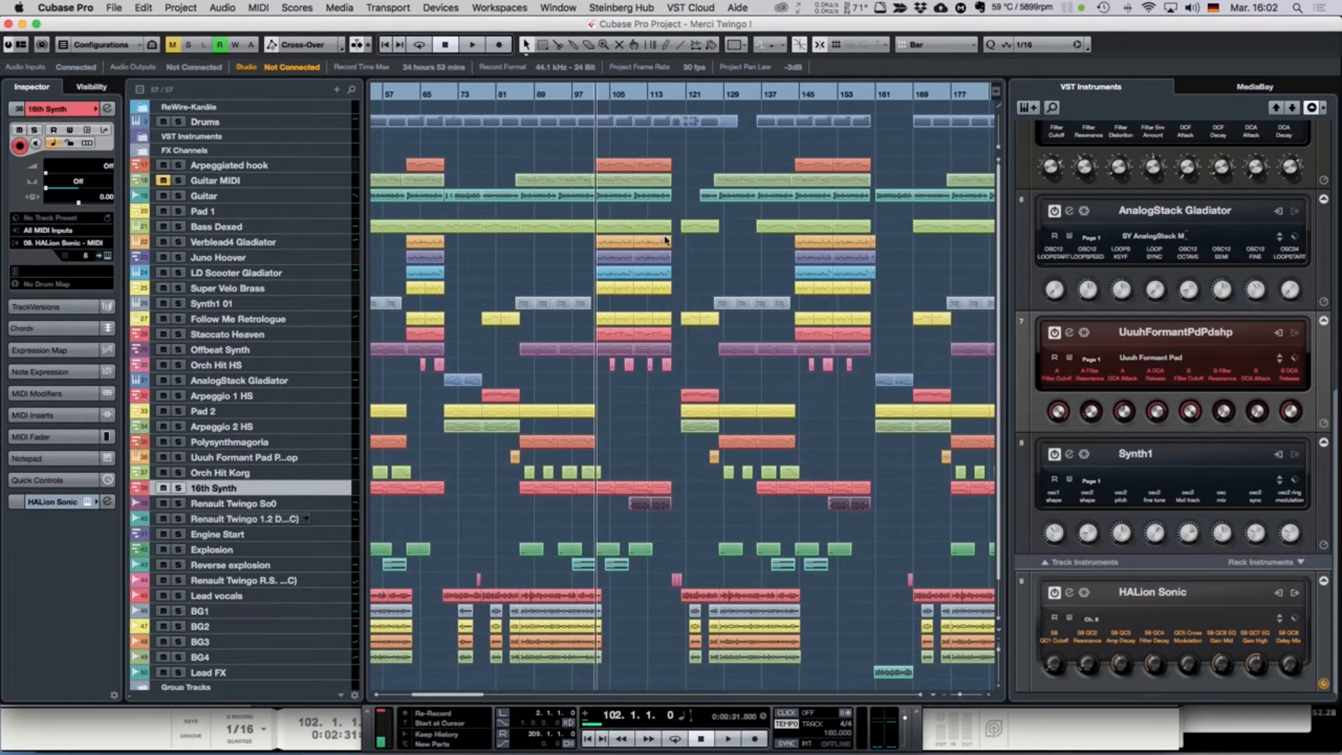
scroll(636, 301, "right", 3)
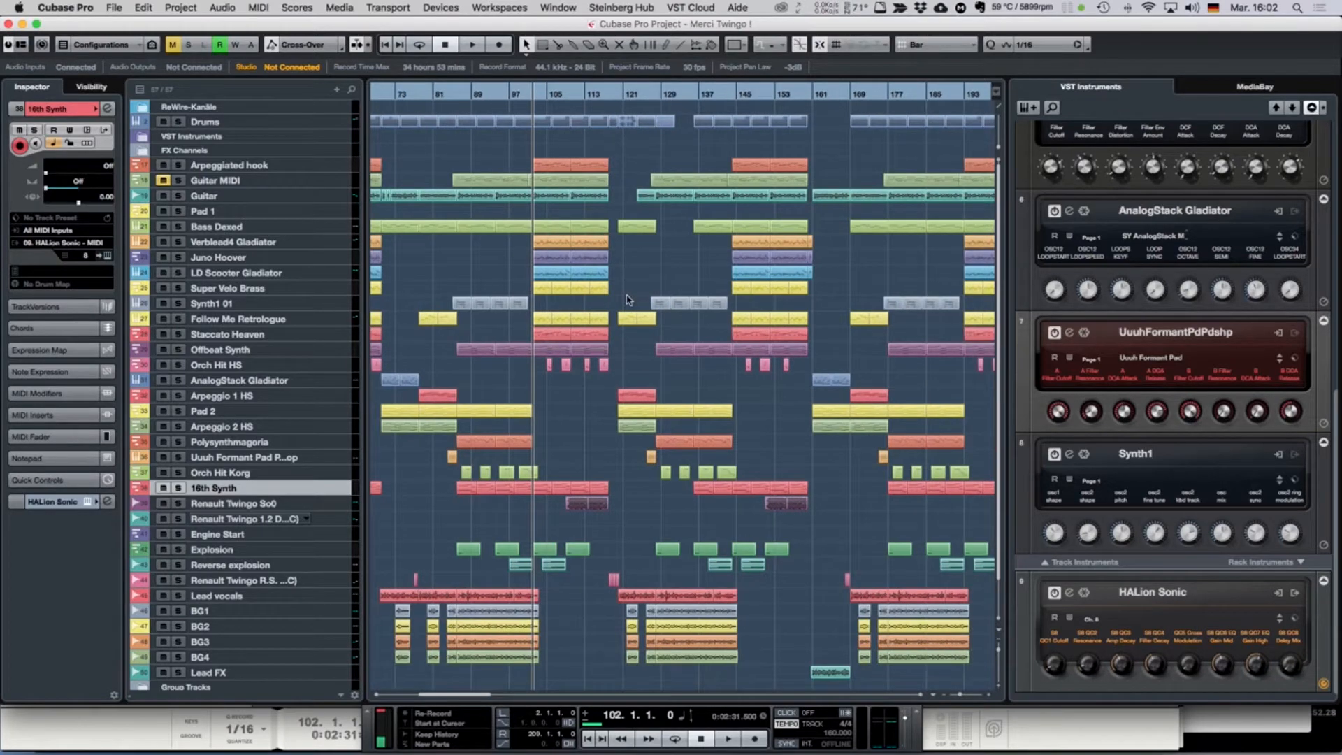
scroll(628, 299, "right", 5)
scroll(629, 299, "left", 6)
scroll(630, 300, "down", 3)
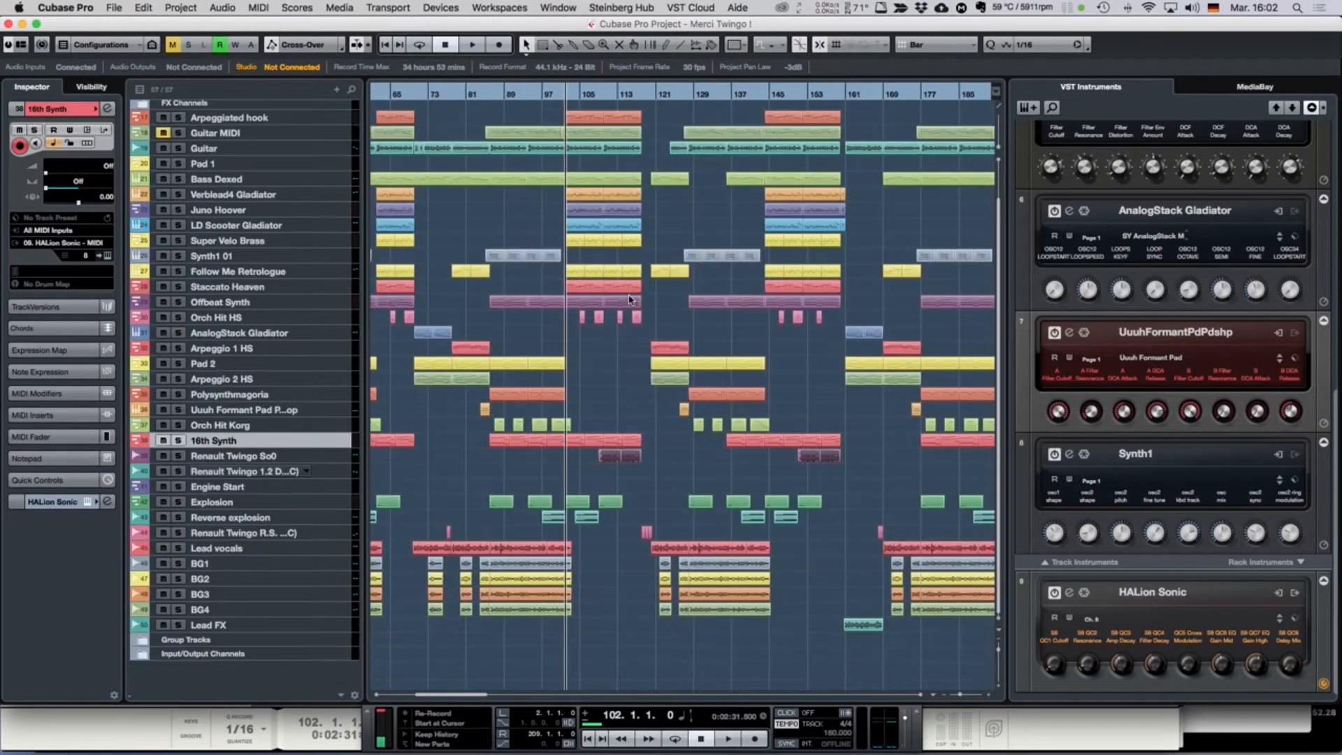
scroll(581, 388, "left", 6)
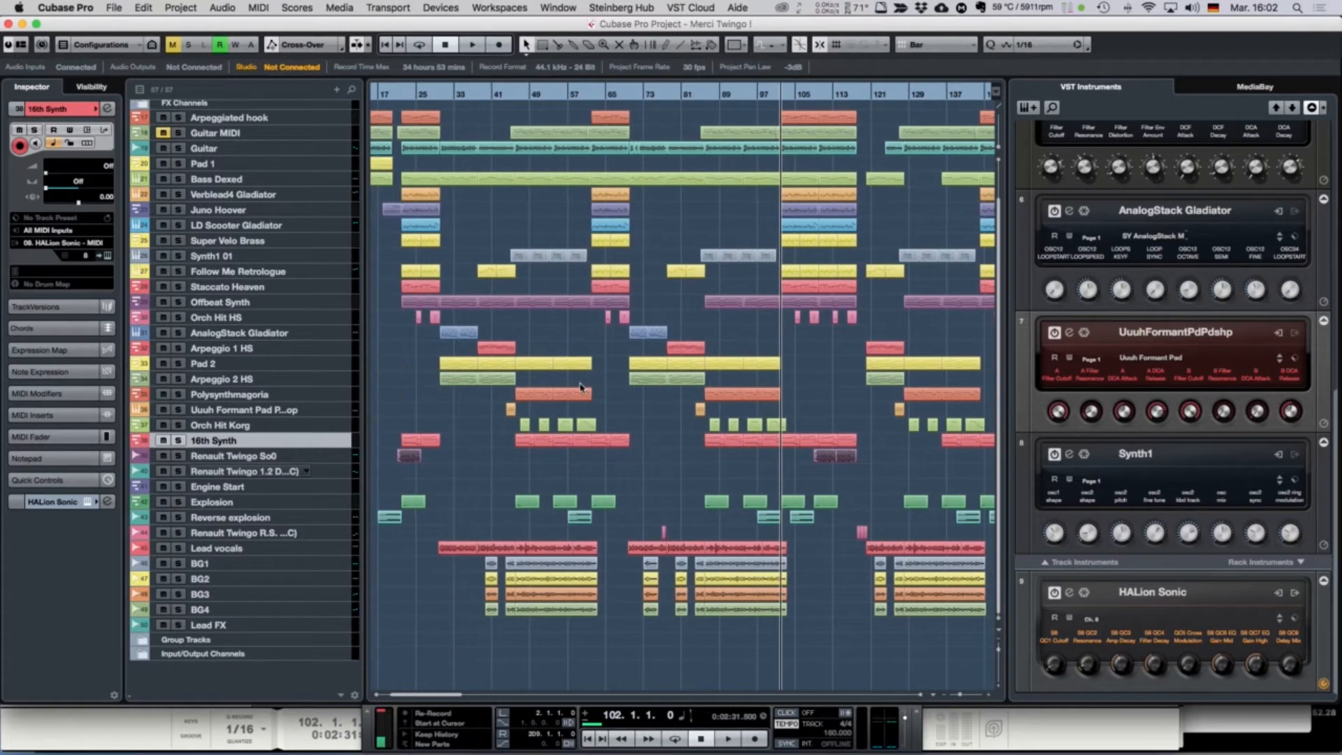
scroll(580, 387, "left", 1)
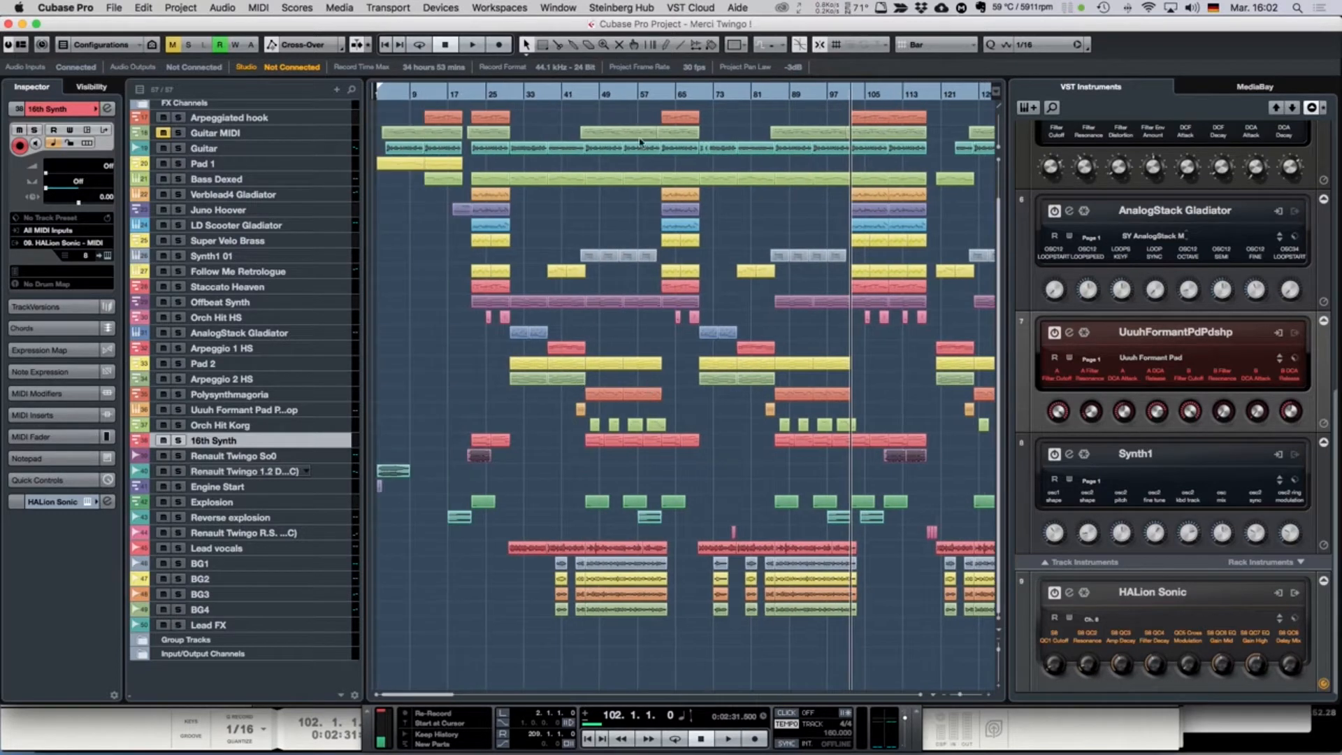
left_click(660, 93)
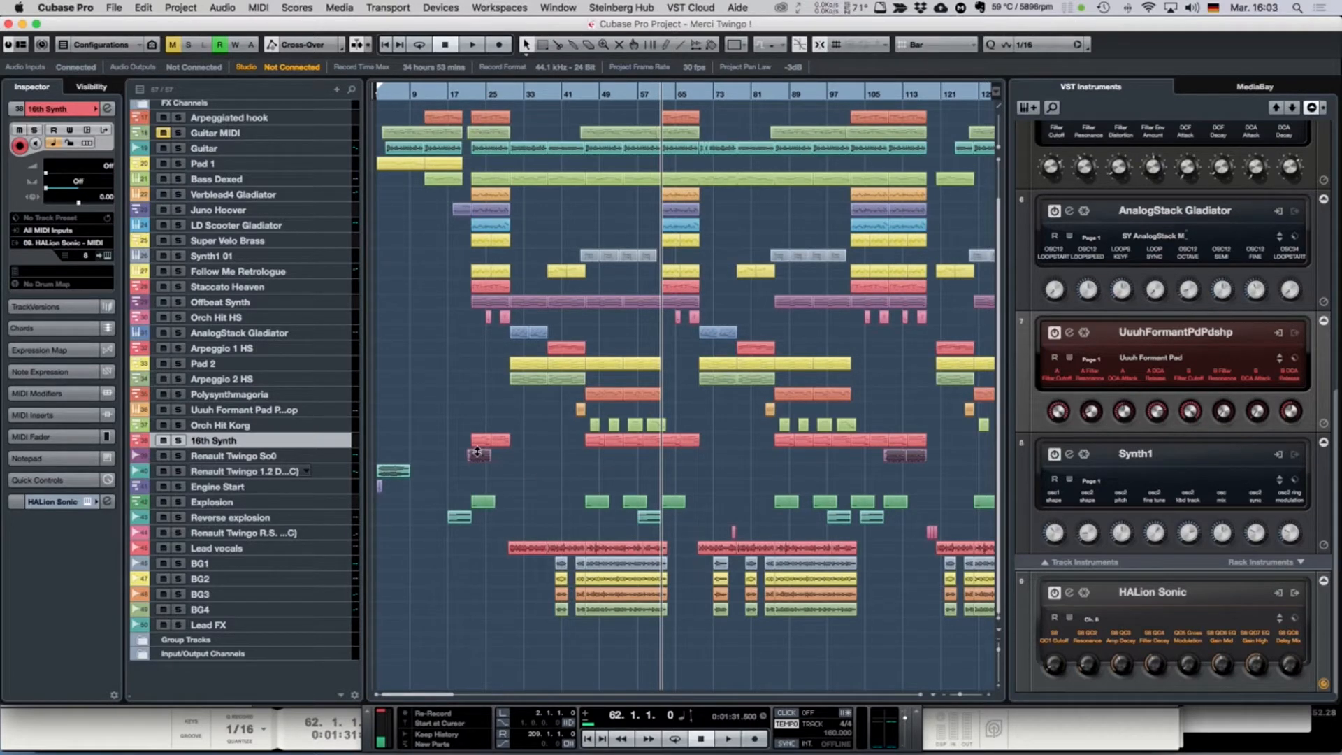
Step: Play the full arrangement from bar 102 and stop playback after about 15 bars
scroll(644, 474, "right", 5)
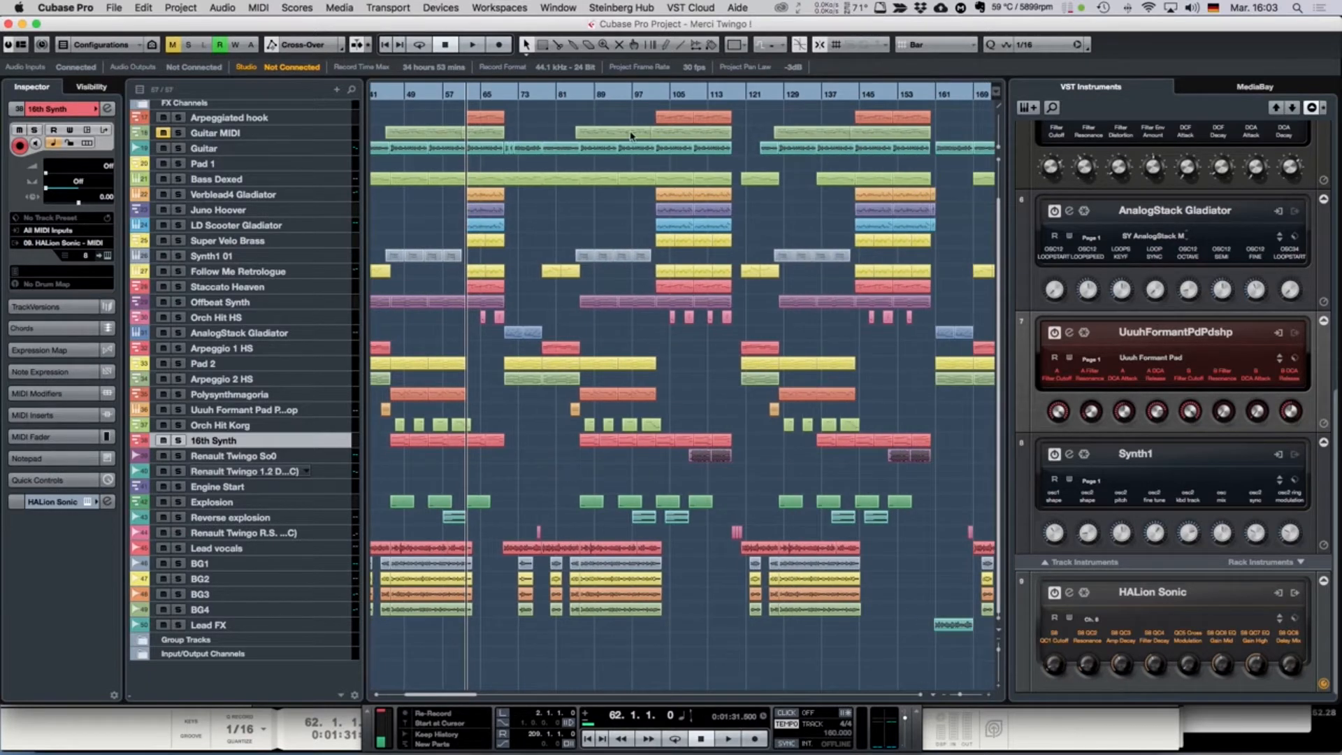
left_click(656, 98)
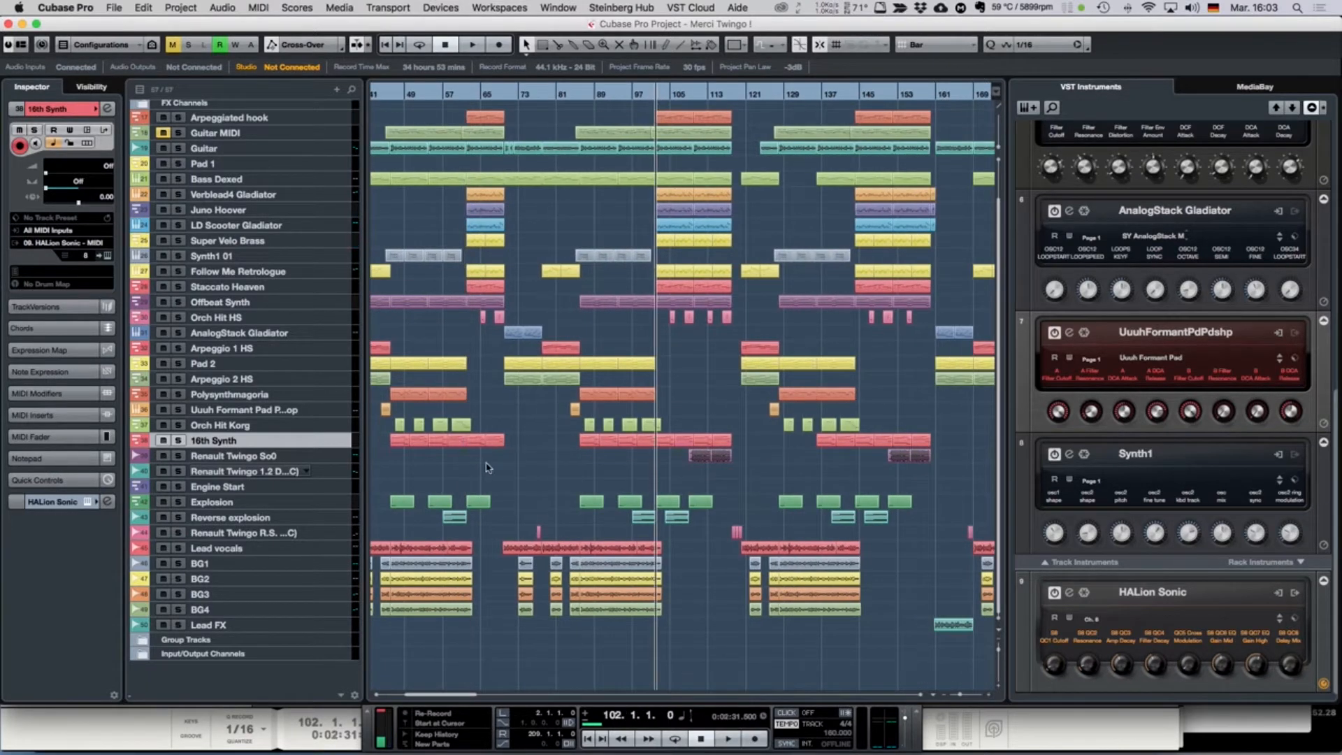
scroll(487, 468, "right", 5)
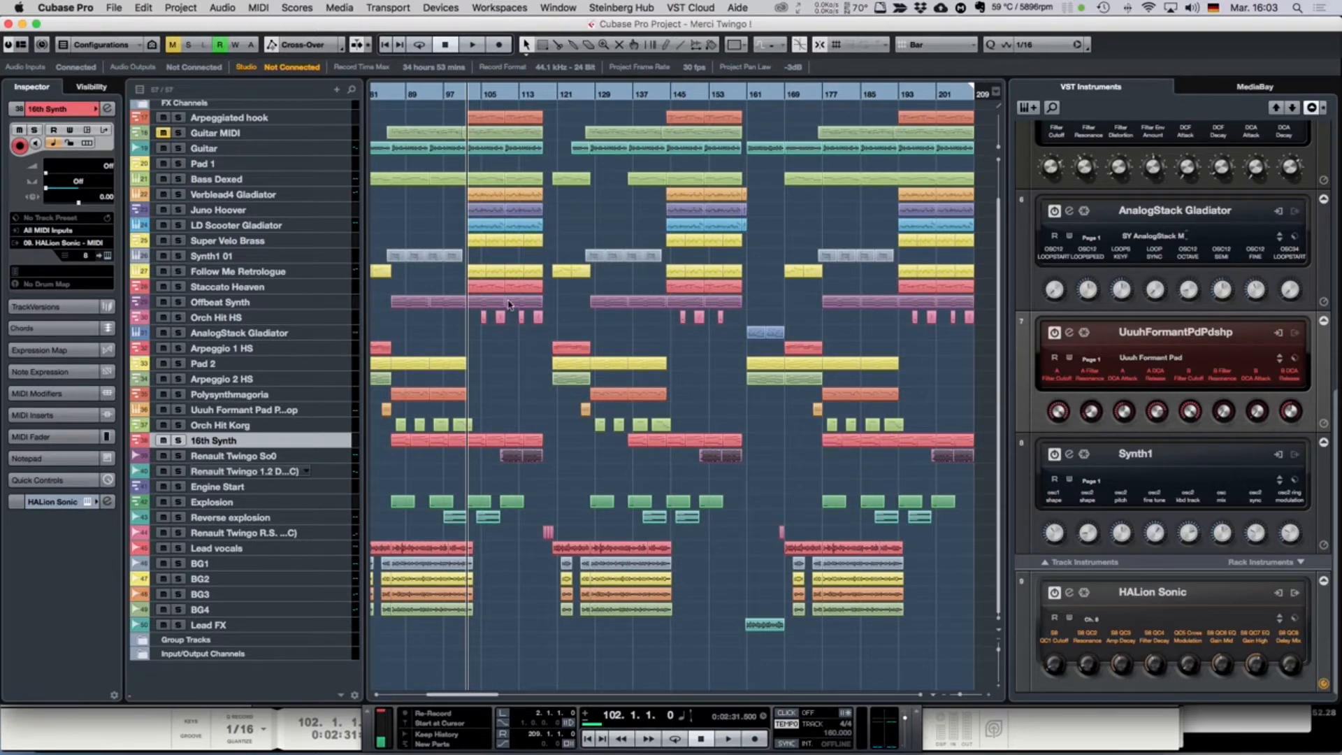
key("space")
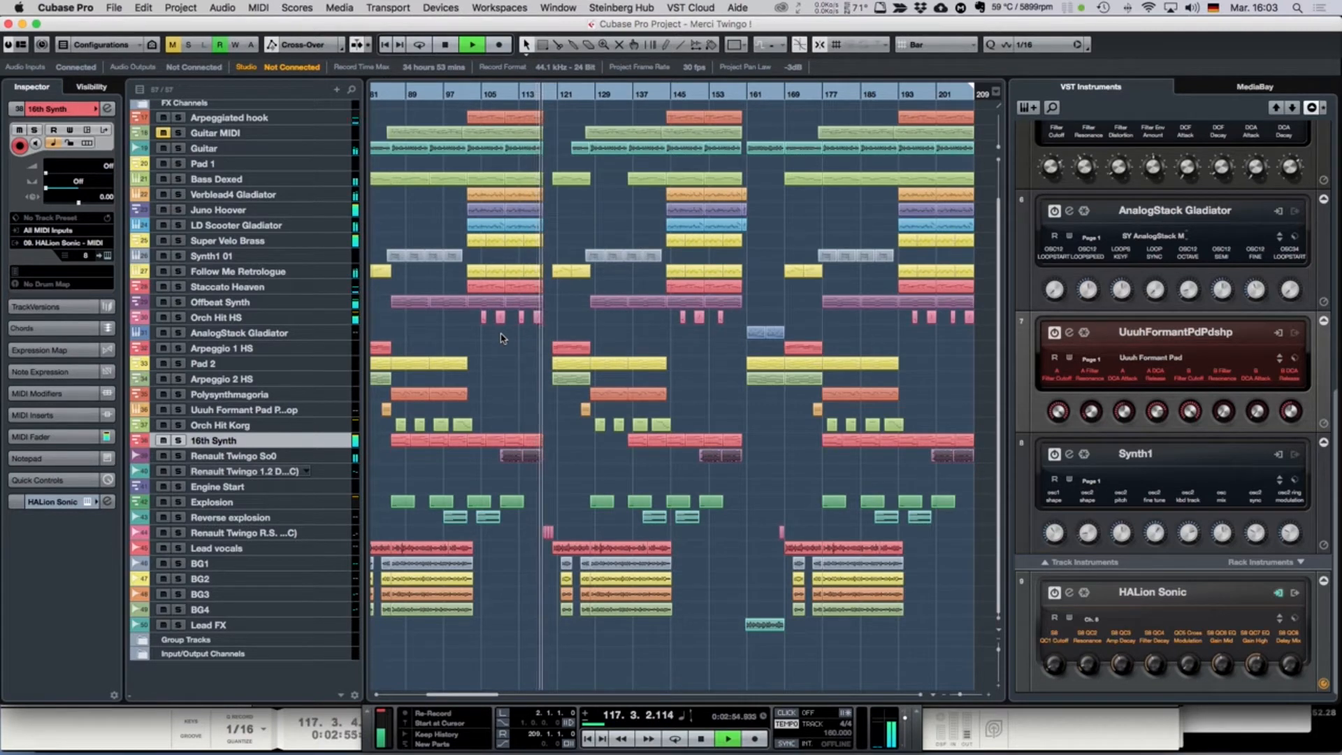
key("space")
Step: Locate the final section at bar 193, then play the full arrangement from bar 201
scroll(735, 338, "right", 5)
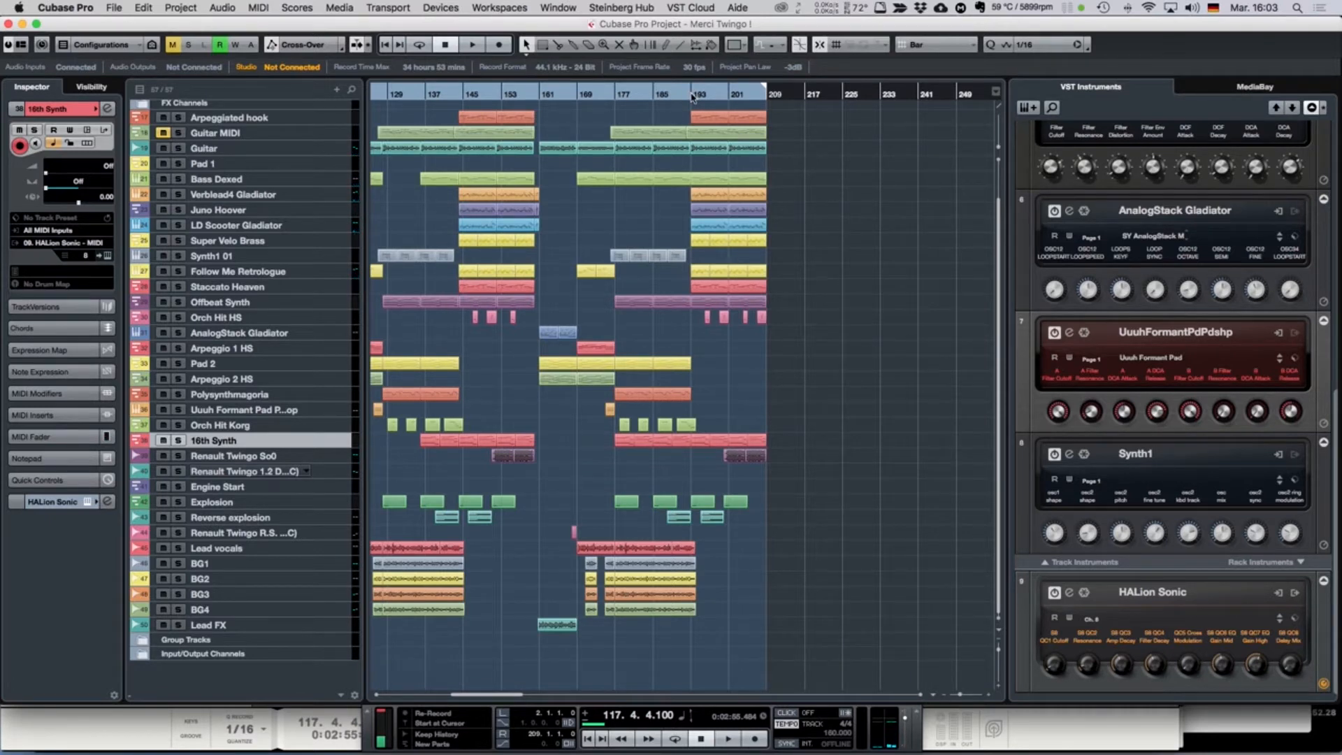
left_click(692, 93)
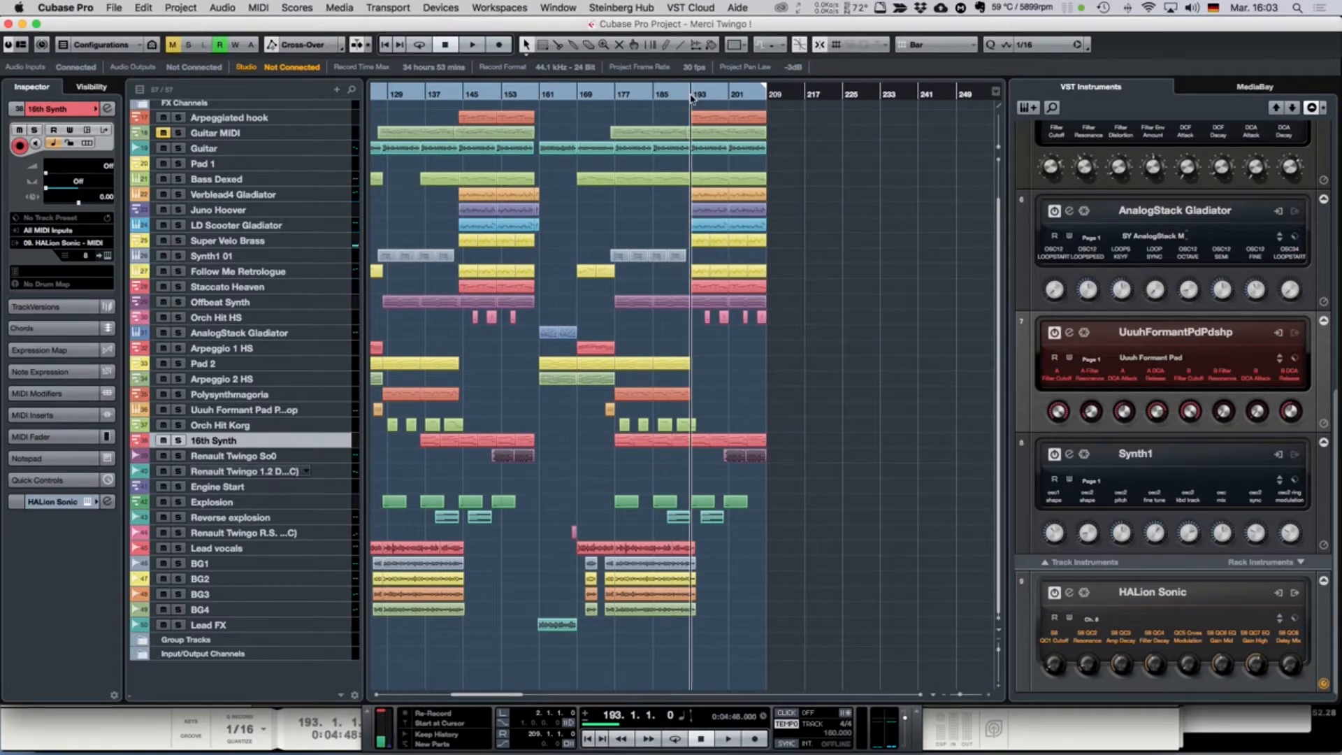
left_click(729, 94)
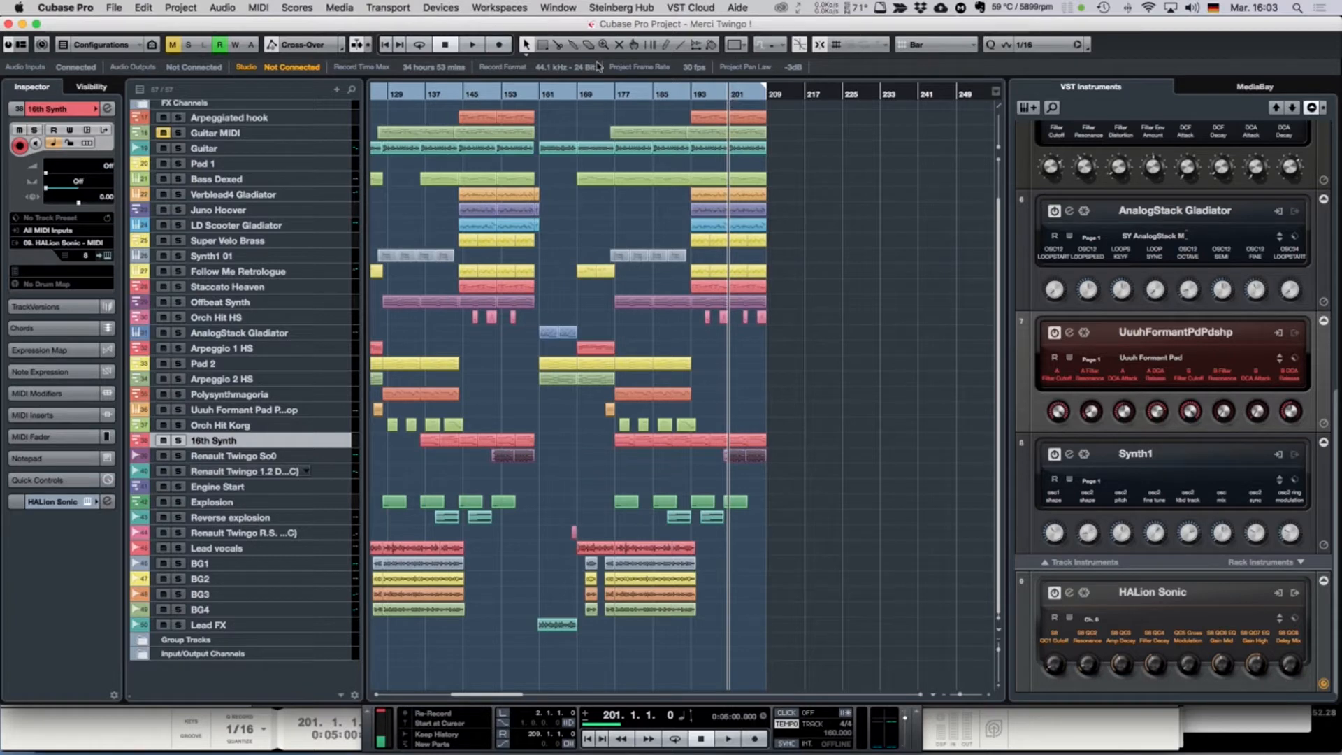
key("space")
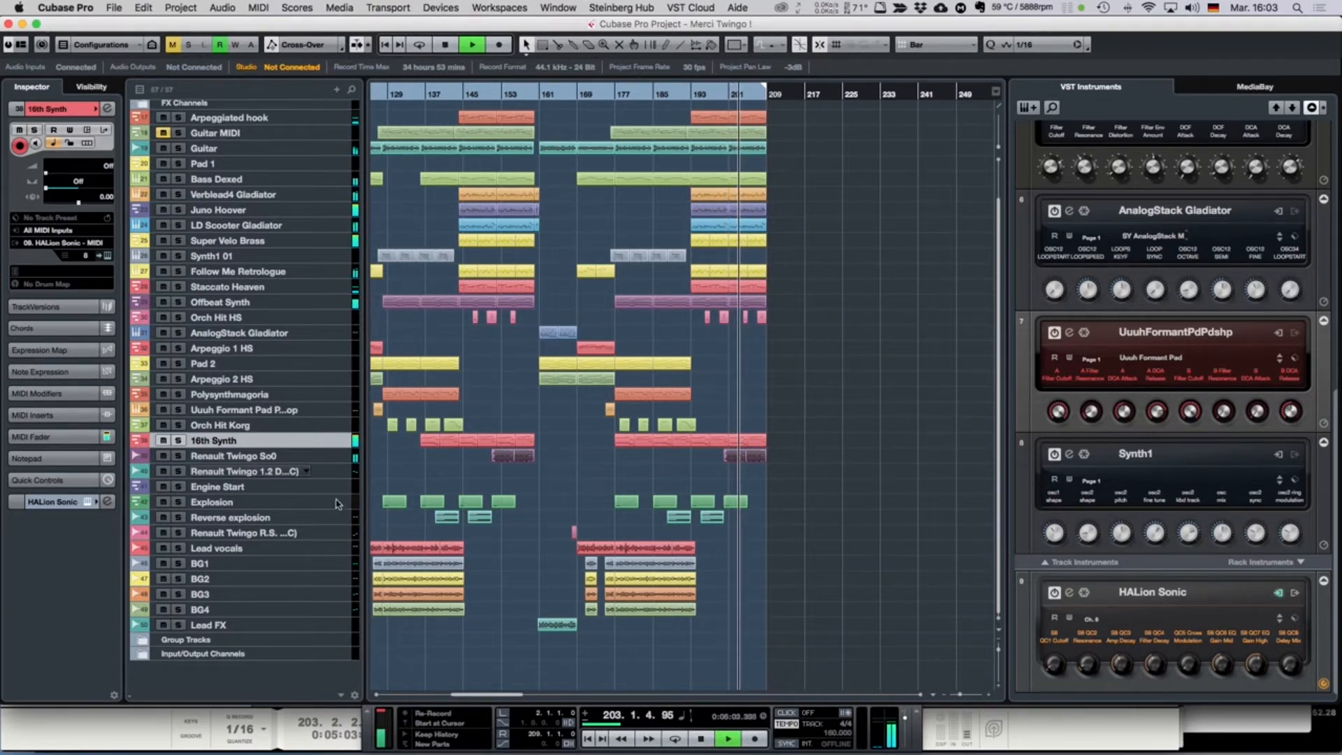
left_click(143, 654)
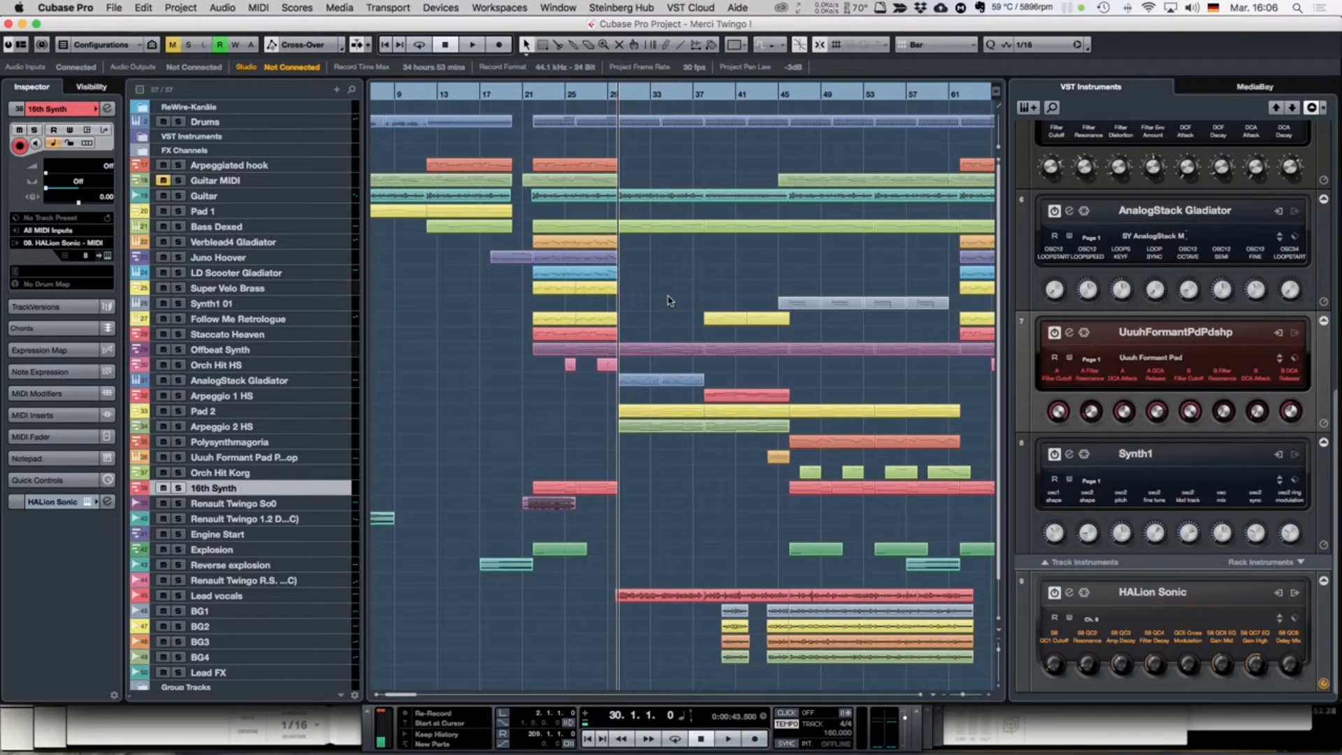
Step: Switch to Finder and open the Lyrics folder in Documents
key("super+Tab")
key("super+Tab")
key("super+Tab")
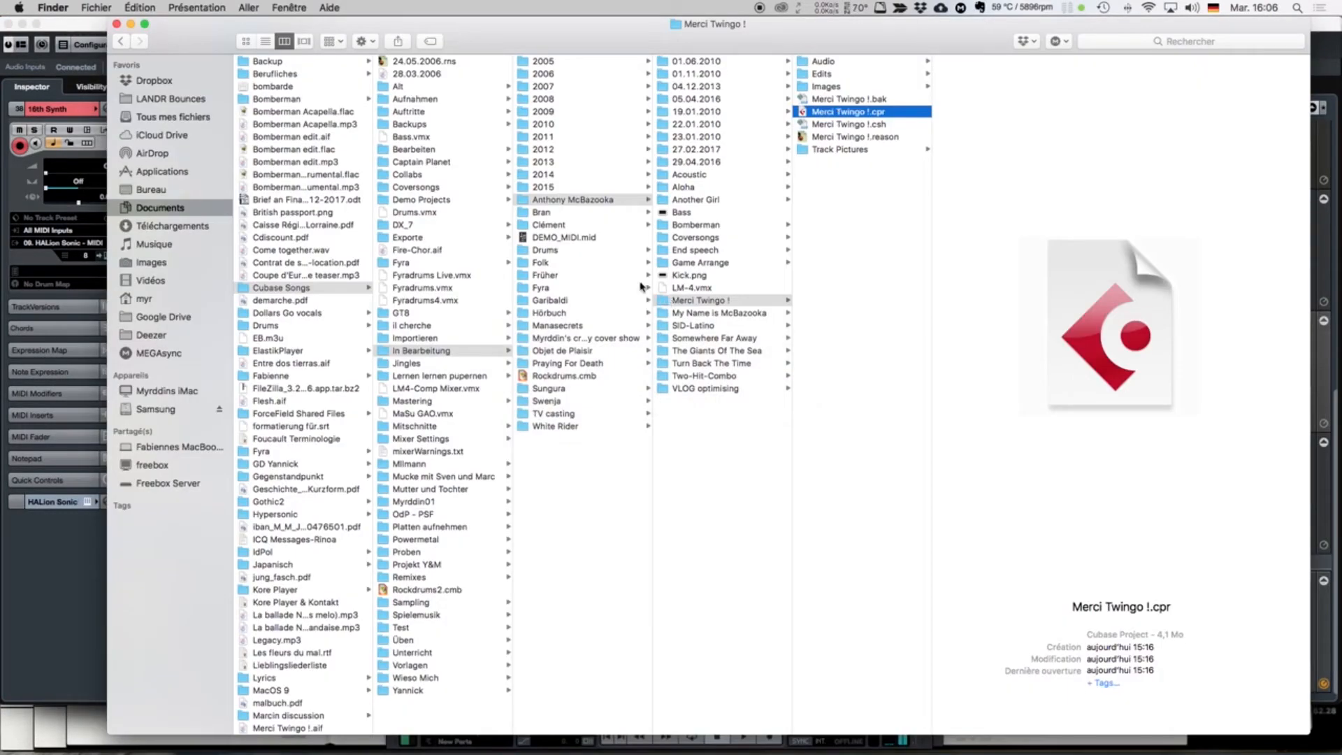
scroll(300, 524, "down", 3)
left_click(274, 583)
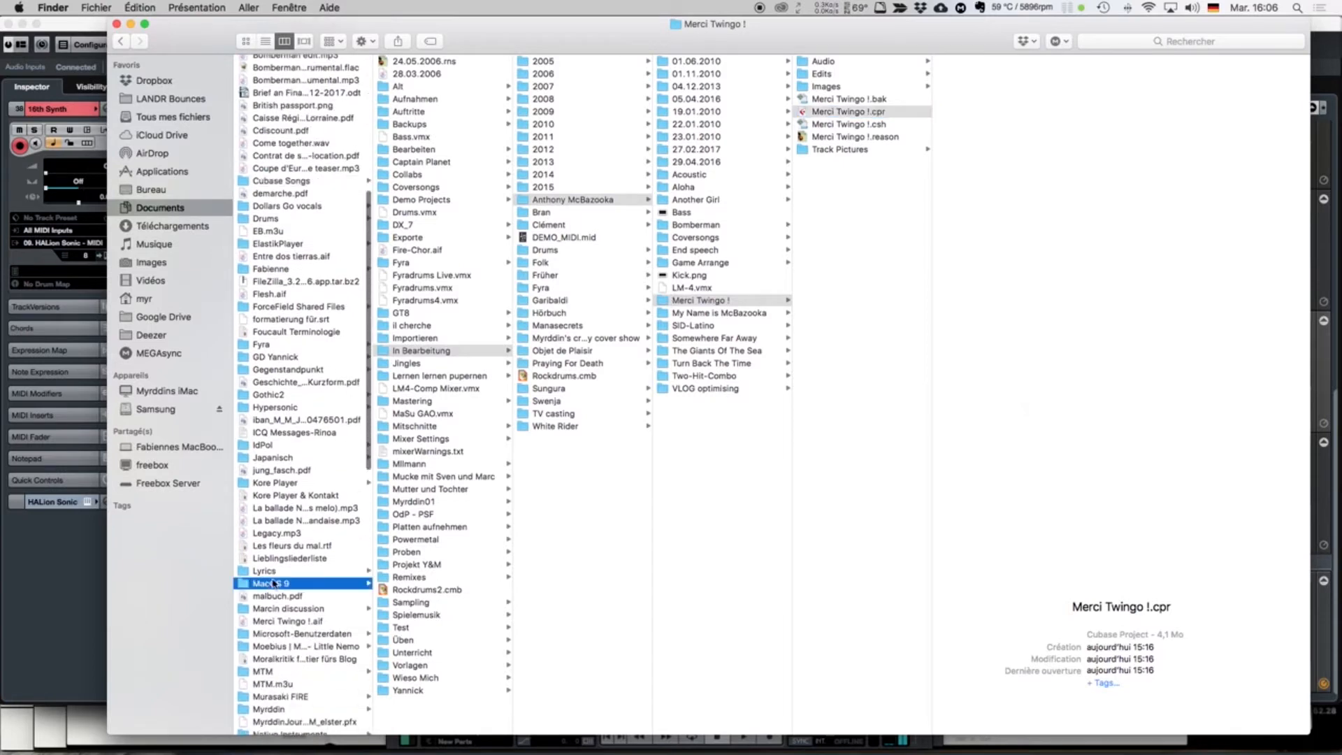
left_click(273, 570)
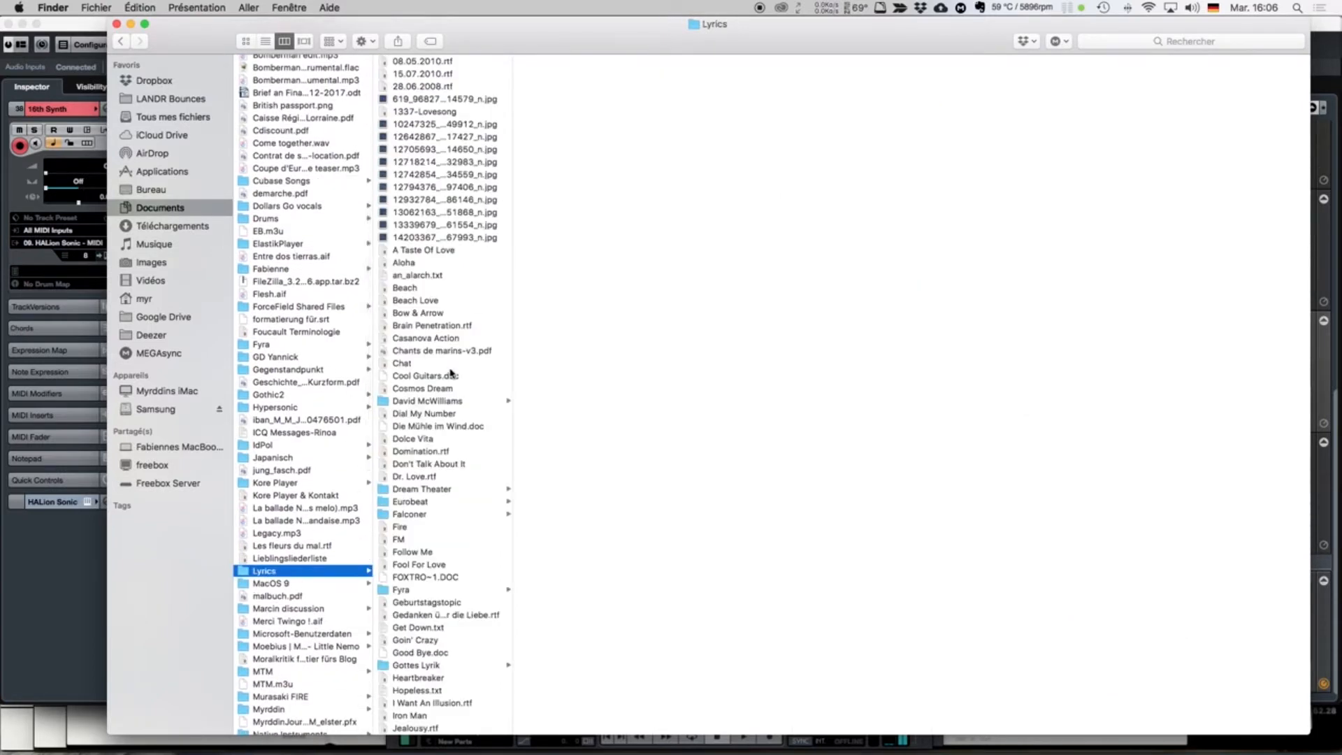
Step: Find the Merci Twingo ! lyrics in the artist's folder inside Eurobeat and read them in a Quick Look preview
scroll(451, 373, "down", 5)
left_click(425, 366)
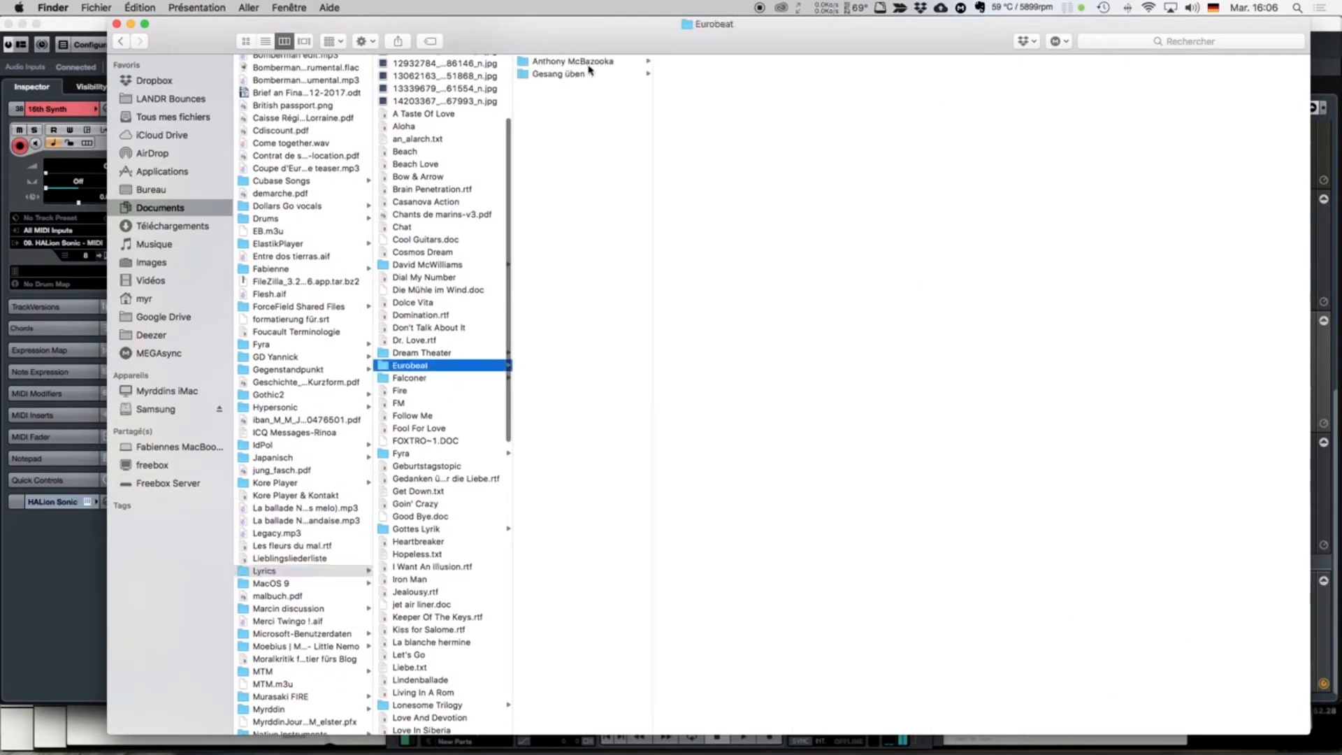
left_click(589, 63)
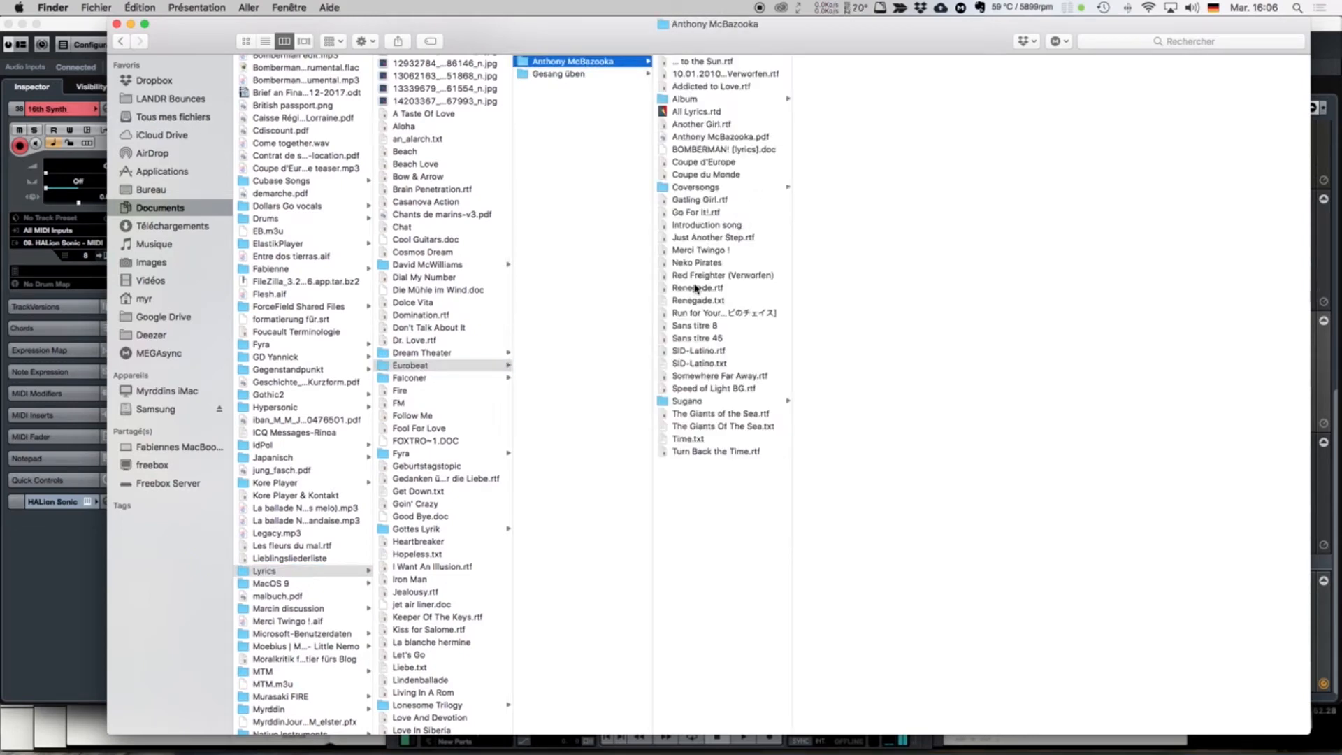
left_click(693, 251)
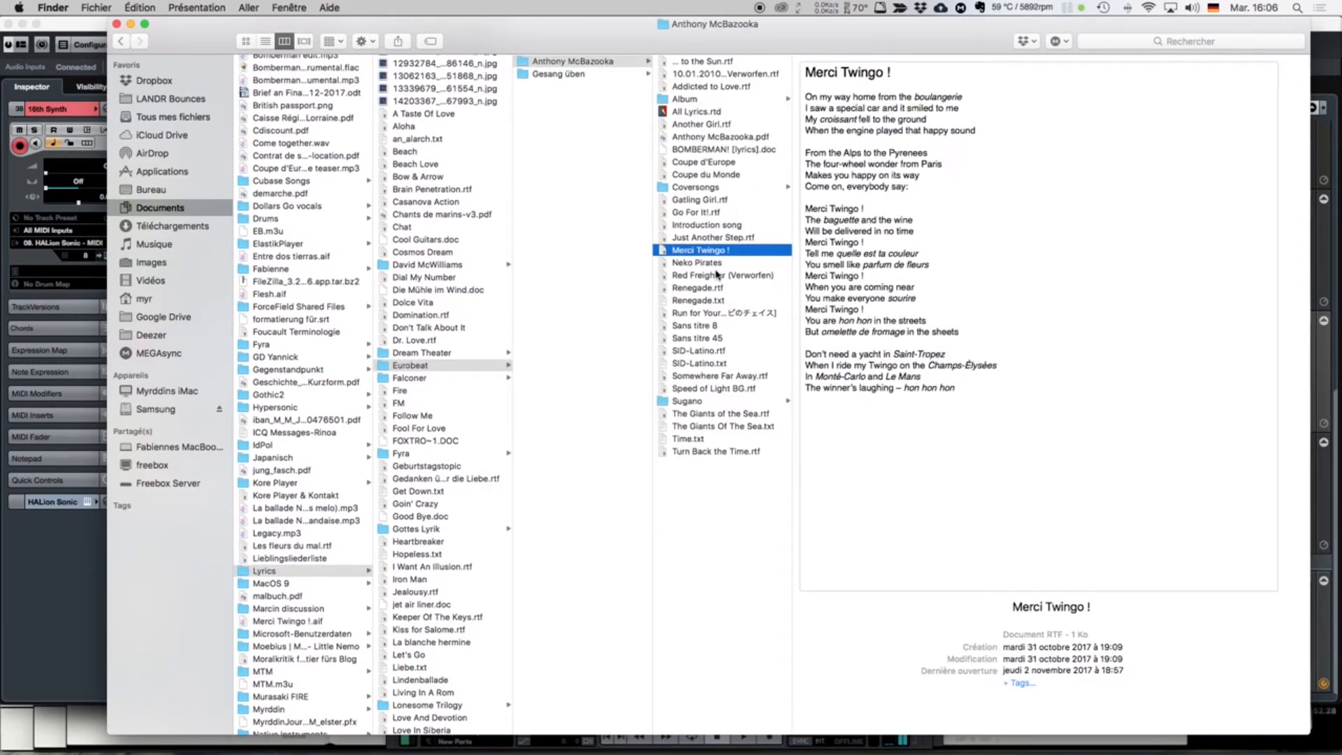
key("space")
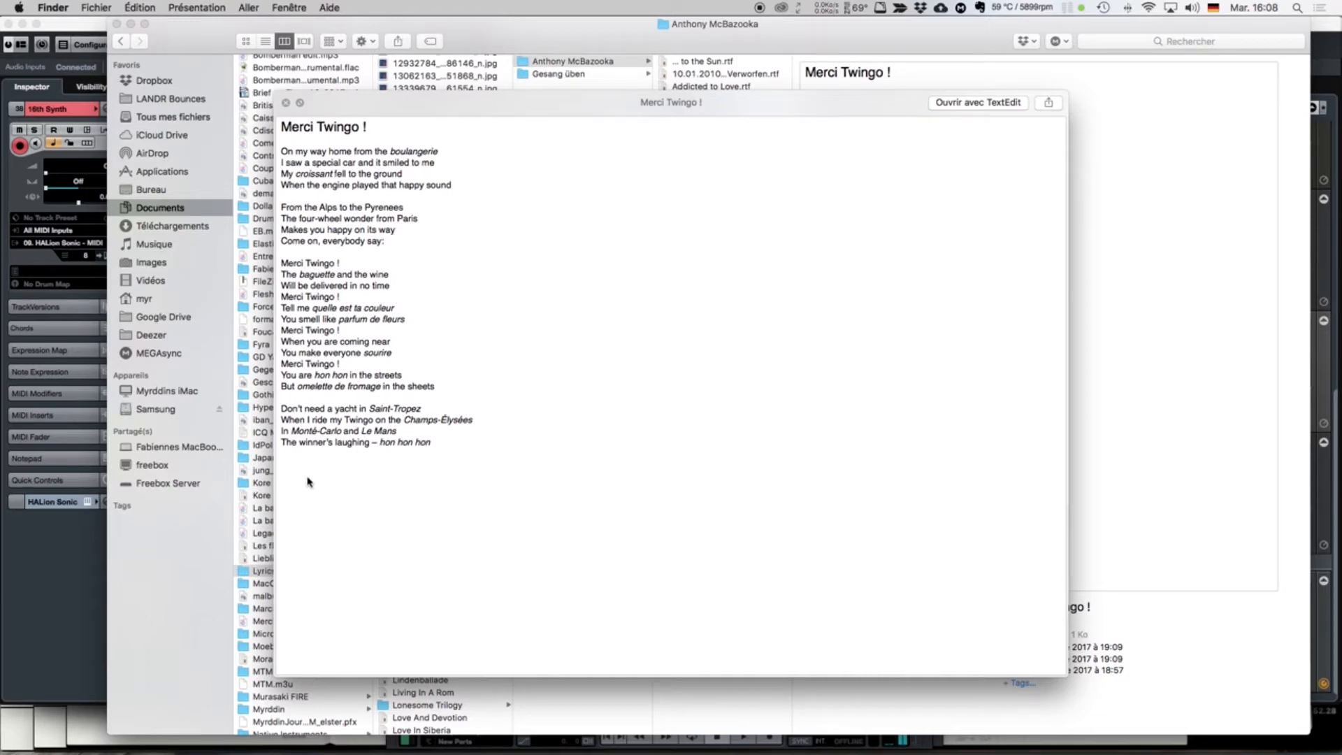
Step: Switch to Cubase and step the project cursor through bars 38, 46 and 62, then return it to bar 30
key("super+Tab")
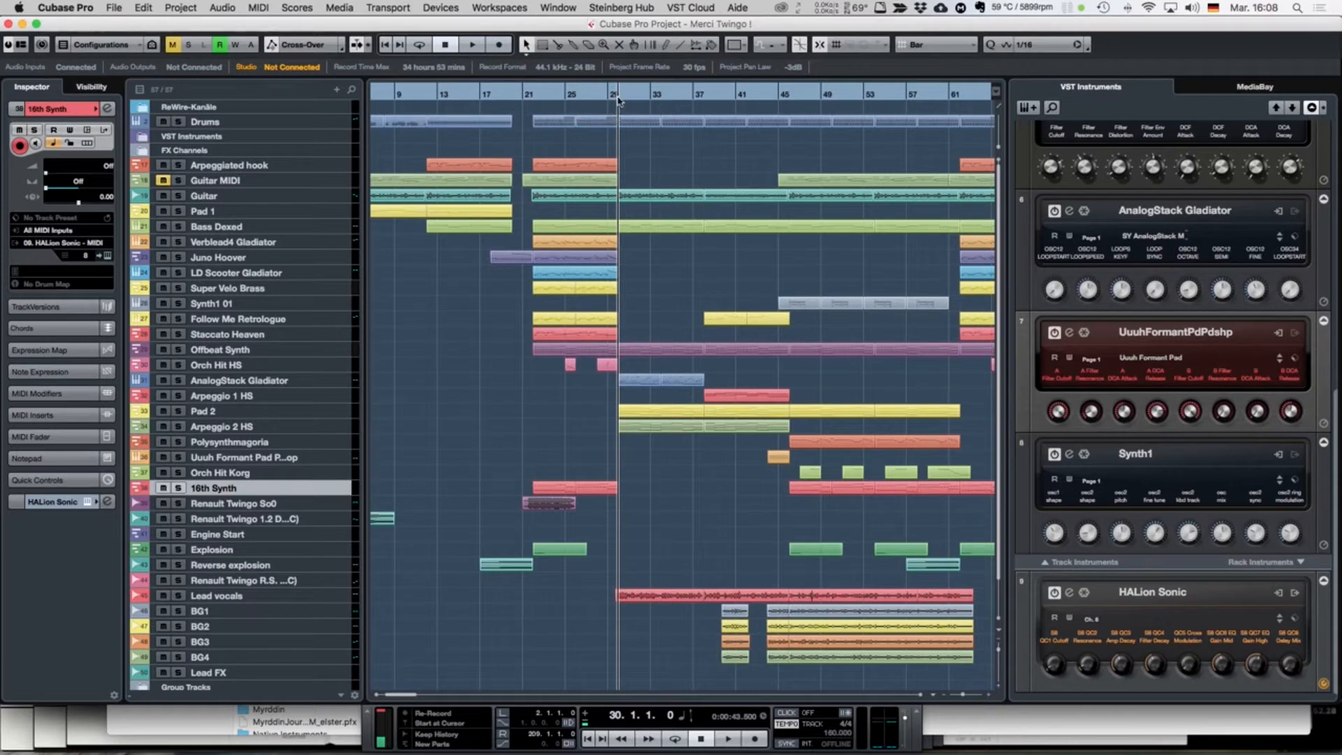
left_click(704, 98)
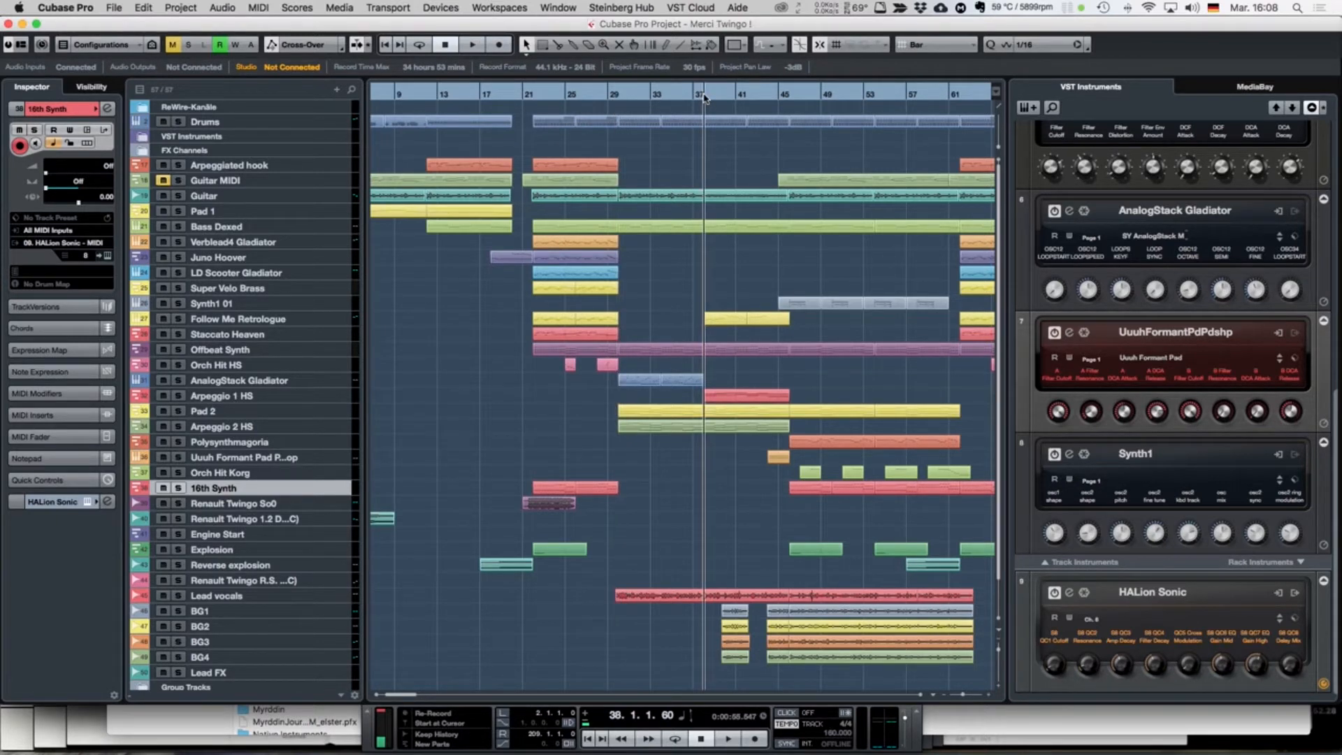
left_click(704, 97)
left_click(786, 96)
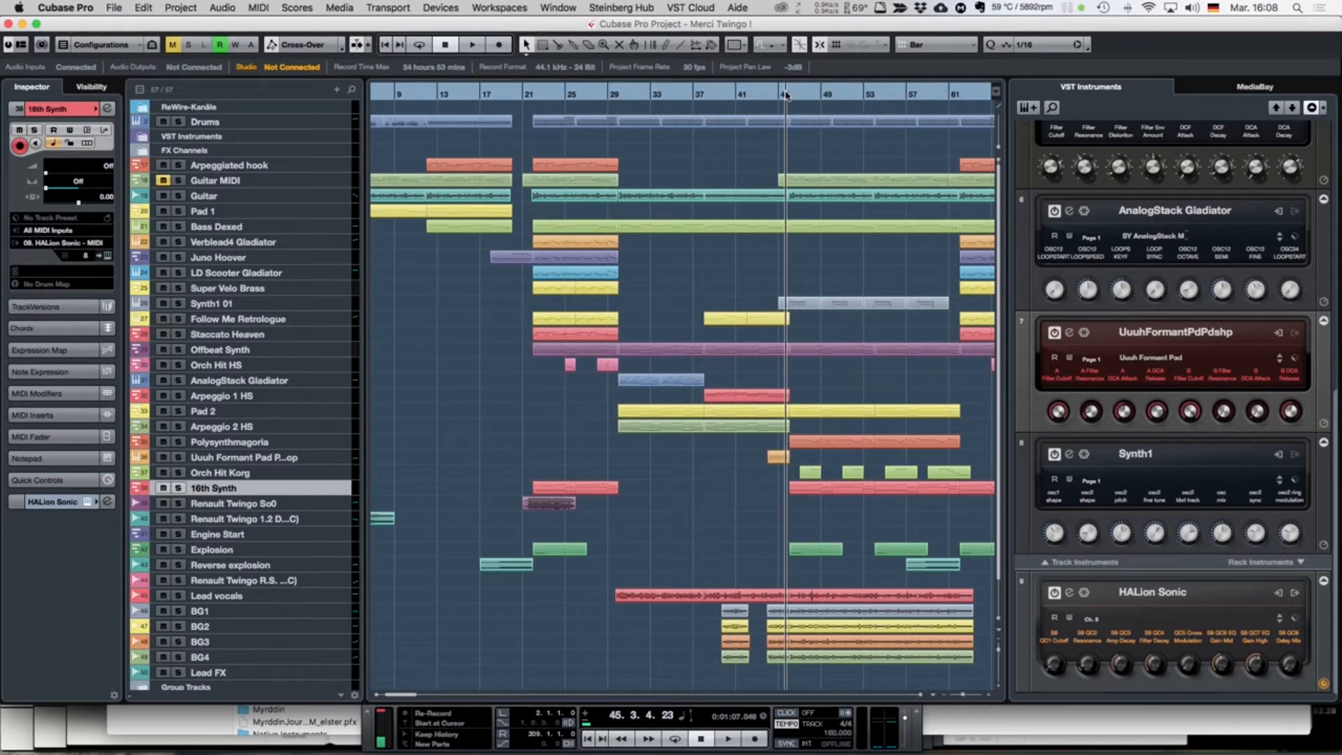
left_click(785, 96)
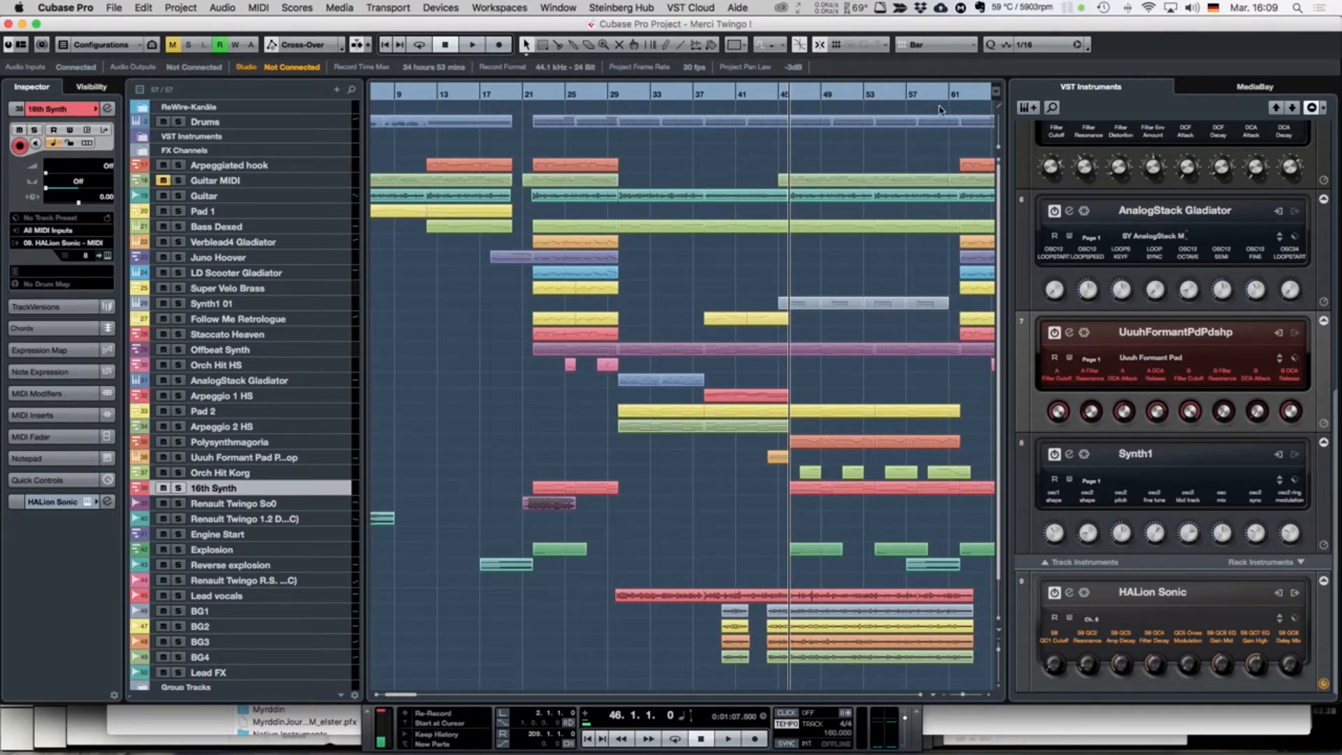
left_click(960, 102)
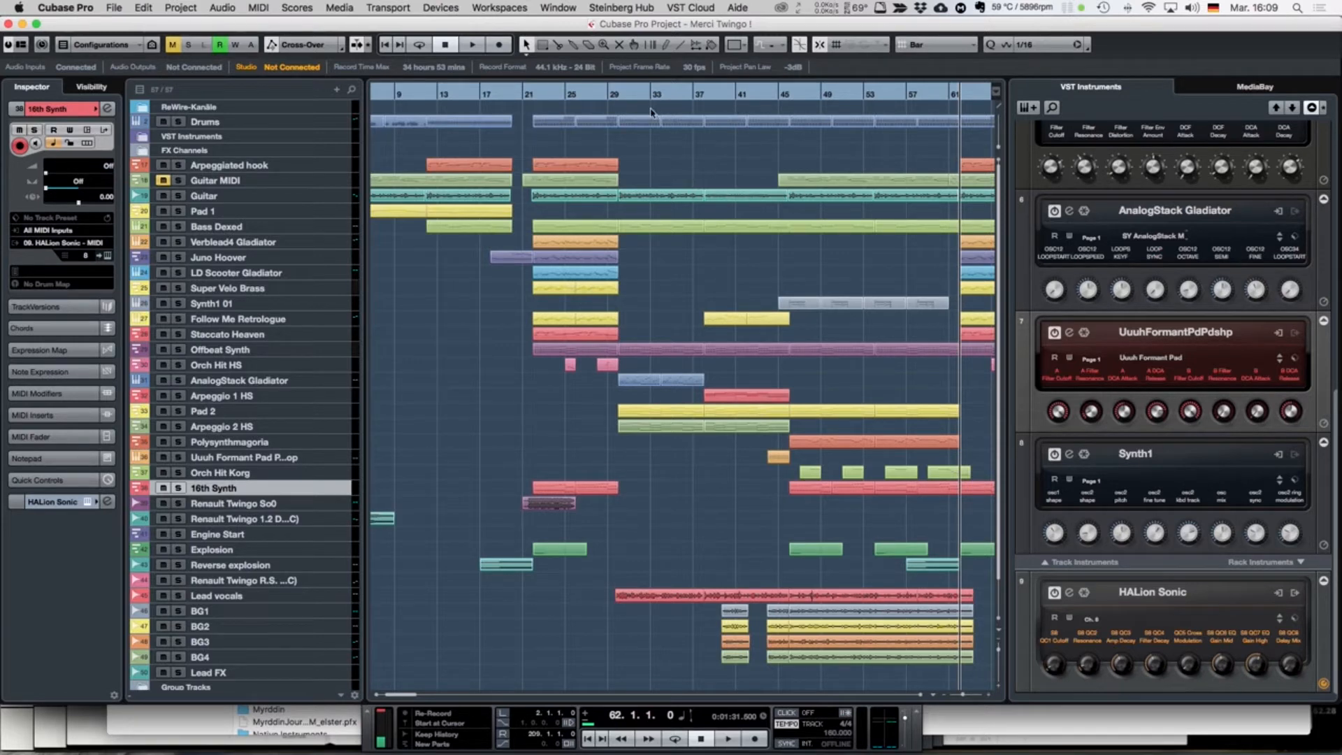
left_click(616, 97)
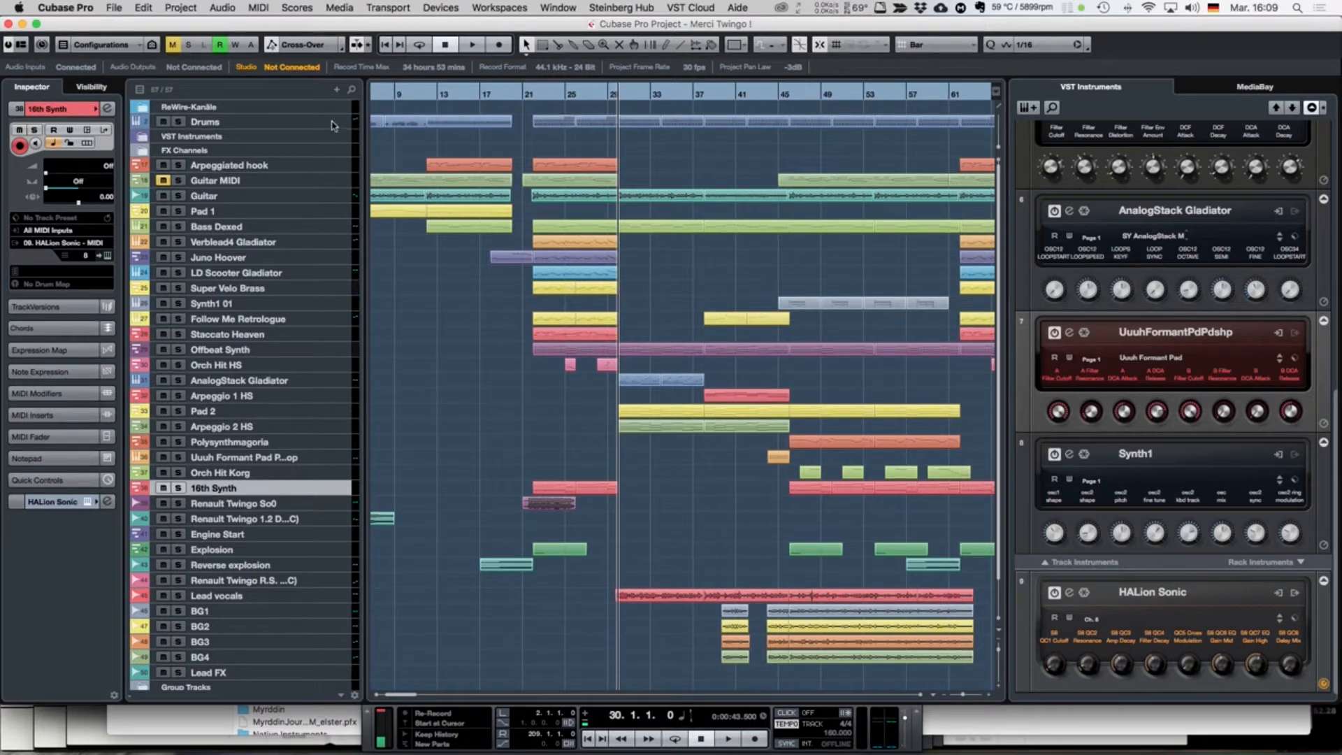
Step: Solo Drums, open its parts from bar 30 to bar 46 in the Drum Editor, and examine the kick, hi-hat and crash notes
left_click(178, 122)
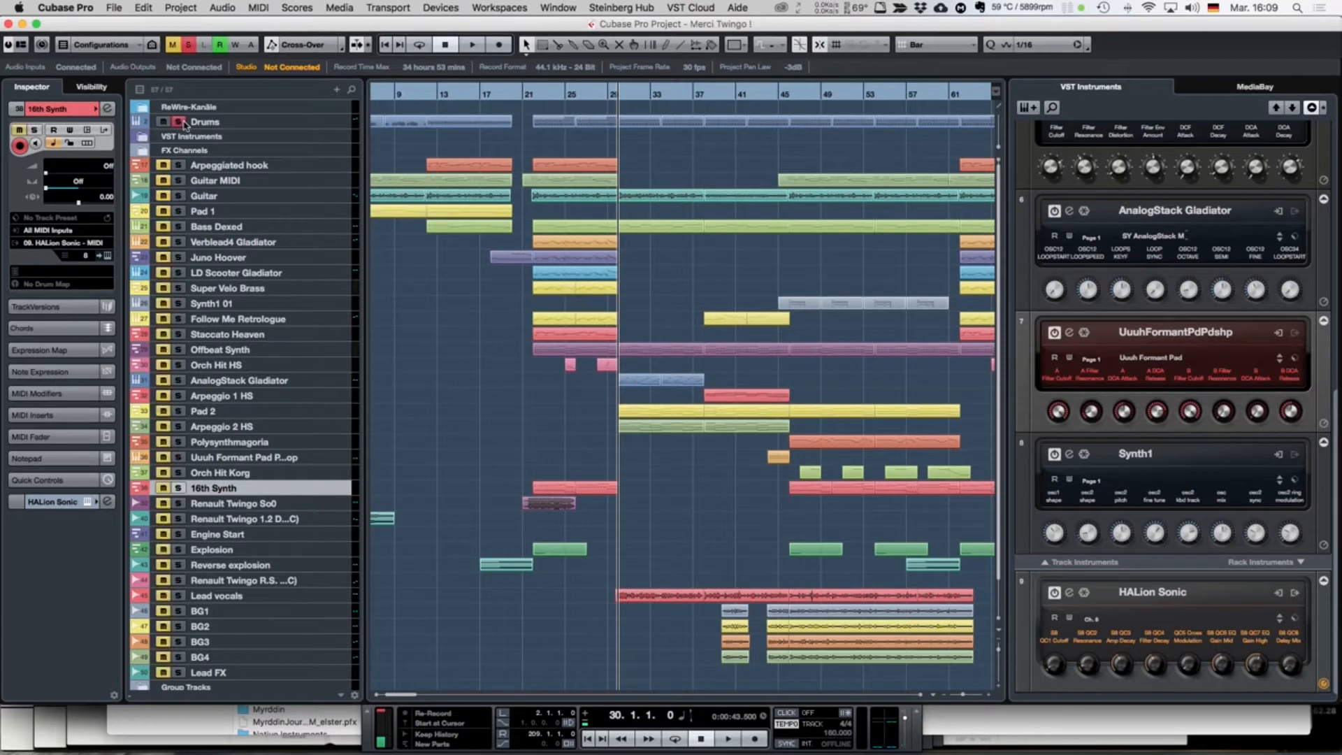
left_click_drag(776, 148, 631, 116)
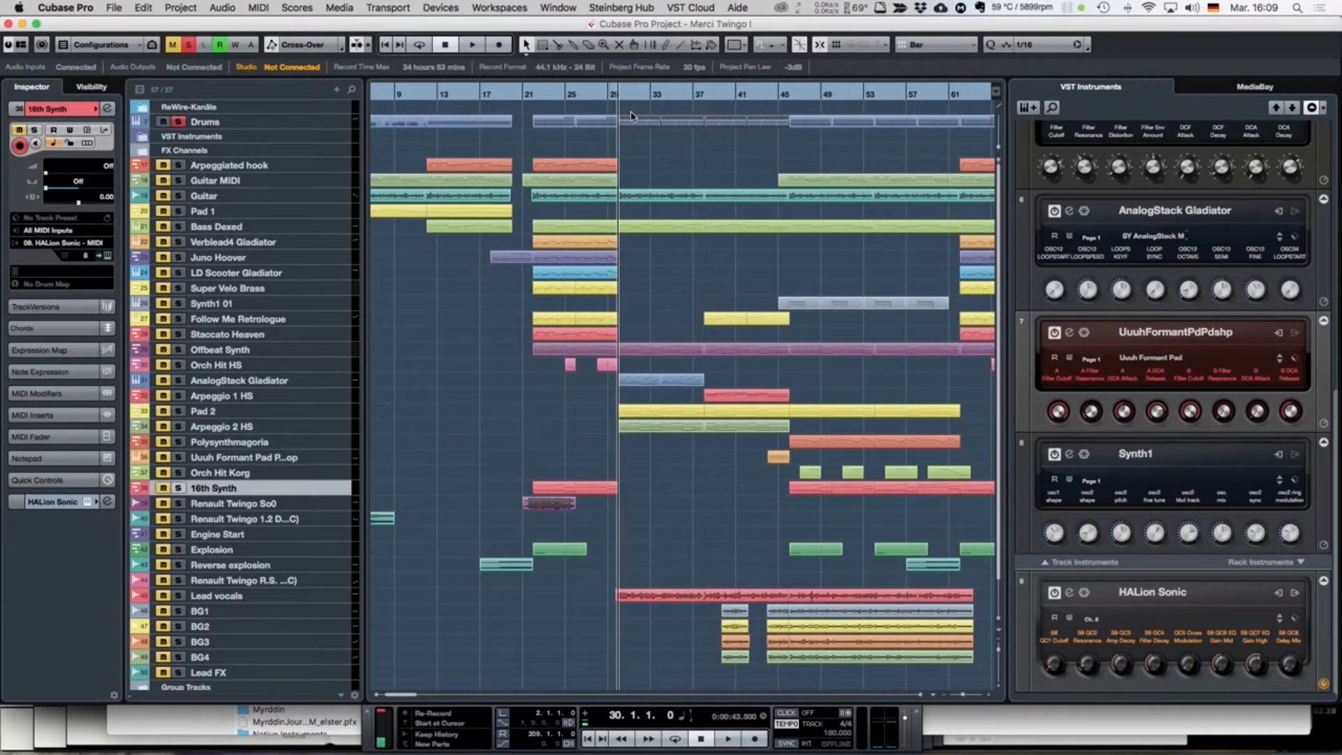
double_click(631, 116)
scroll(650, 145, "right", 5)
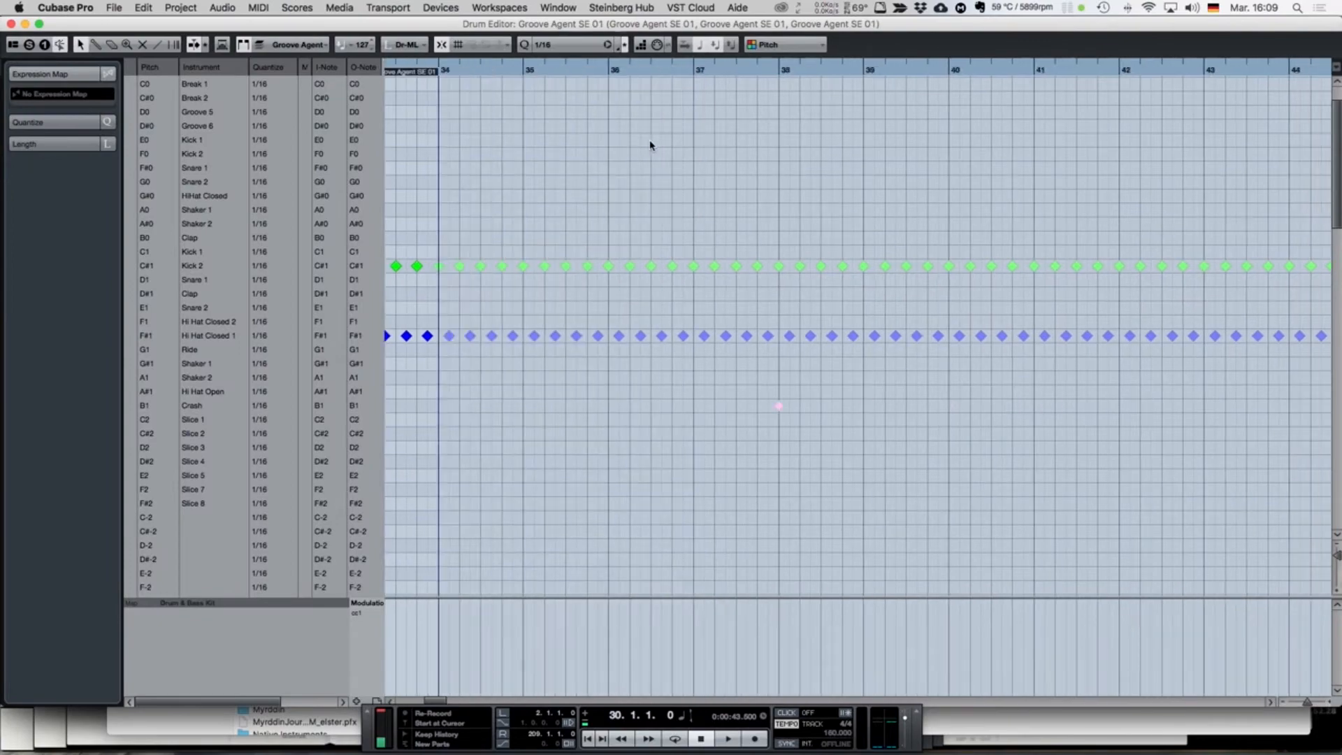
scroll(650, 145, "left", 8)
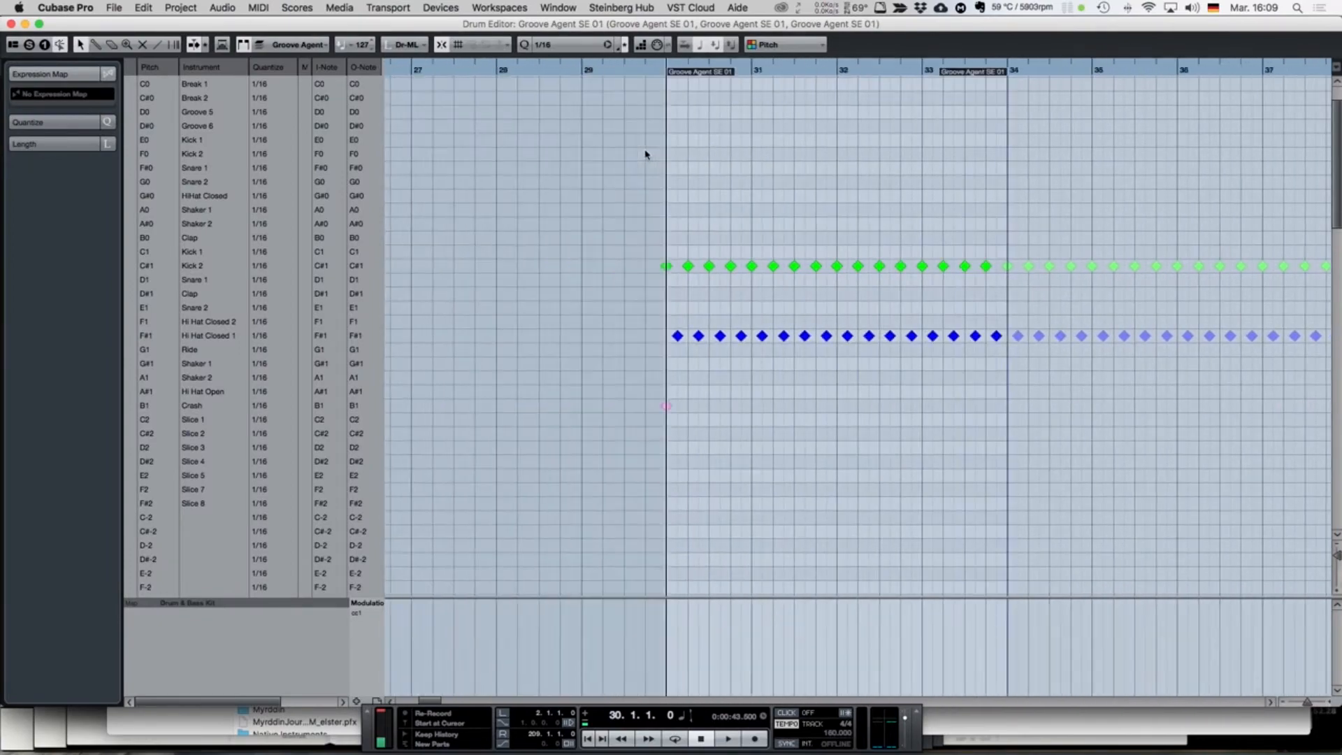
scroll(645, 153, "down", 5)
scroll(643, 156, "right", 3)
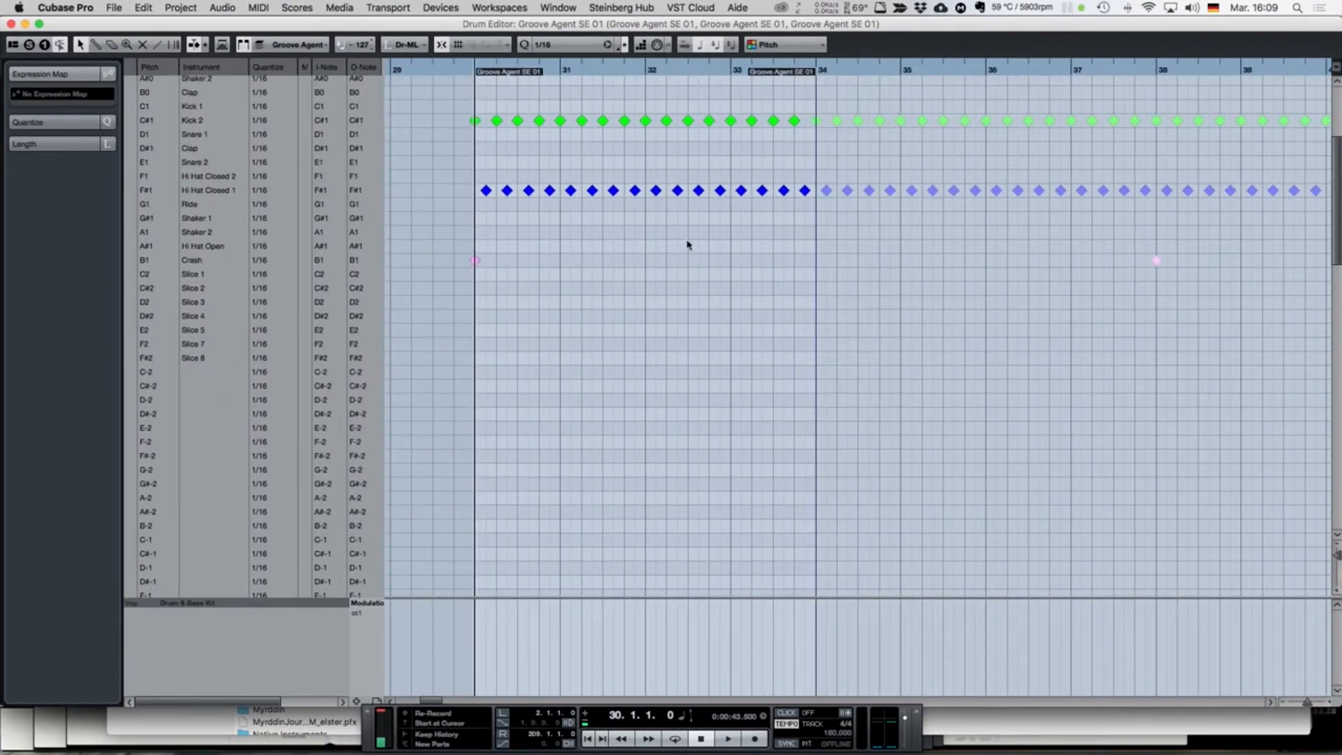
scroll(688, 244, "up", 7)
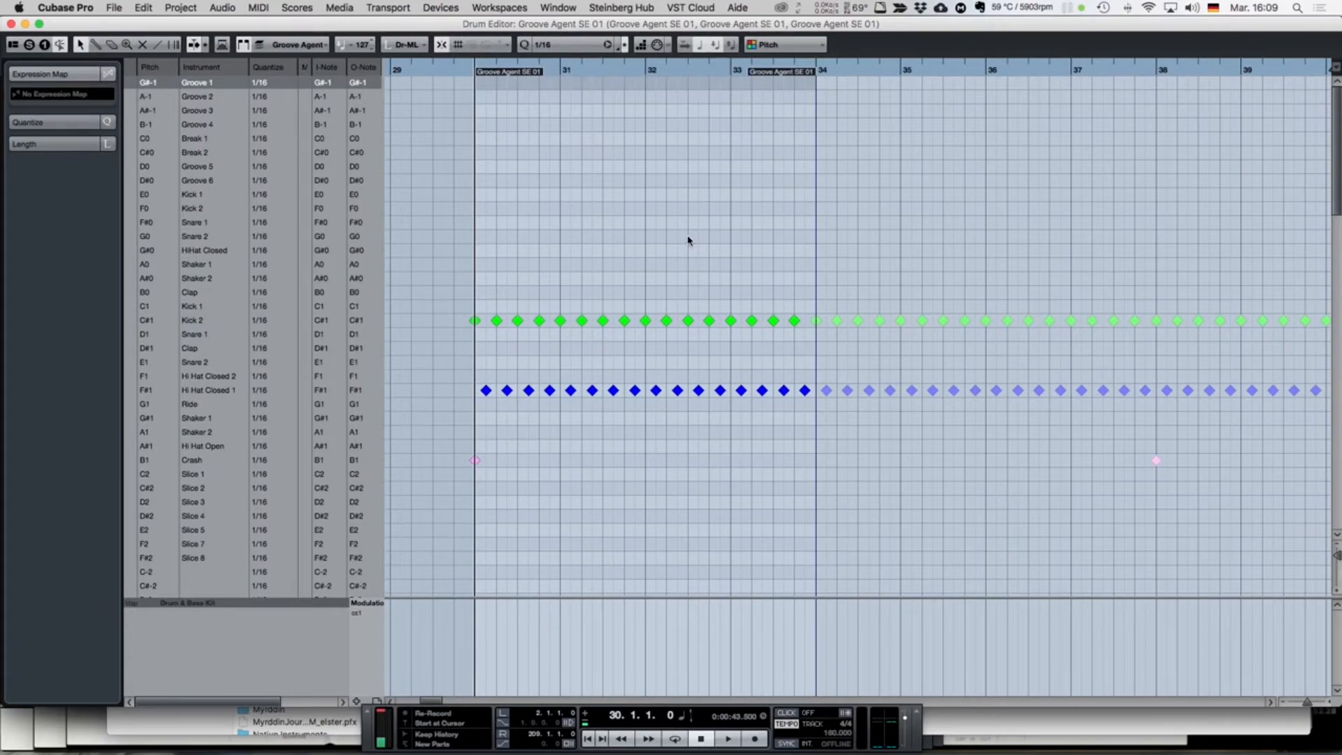
Step: Close the Drum Editor and switch the solo to the Guitar track
key("super+w")
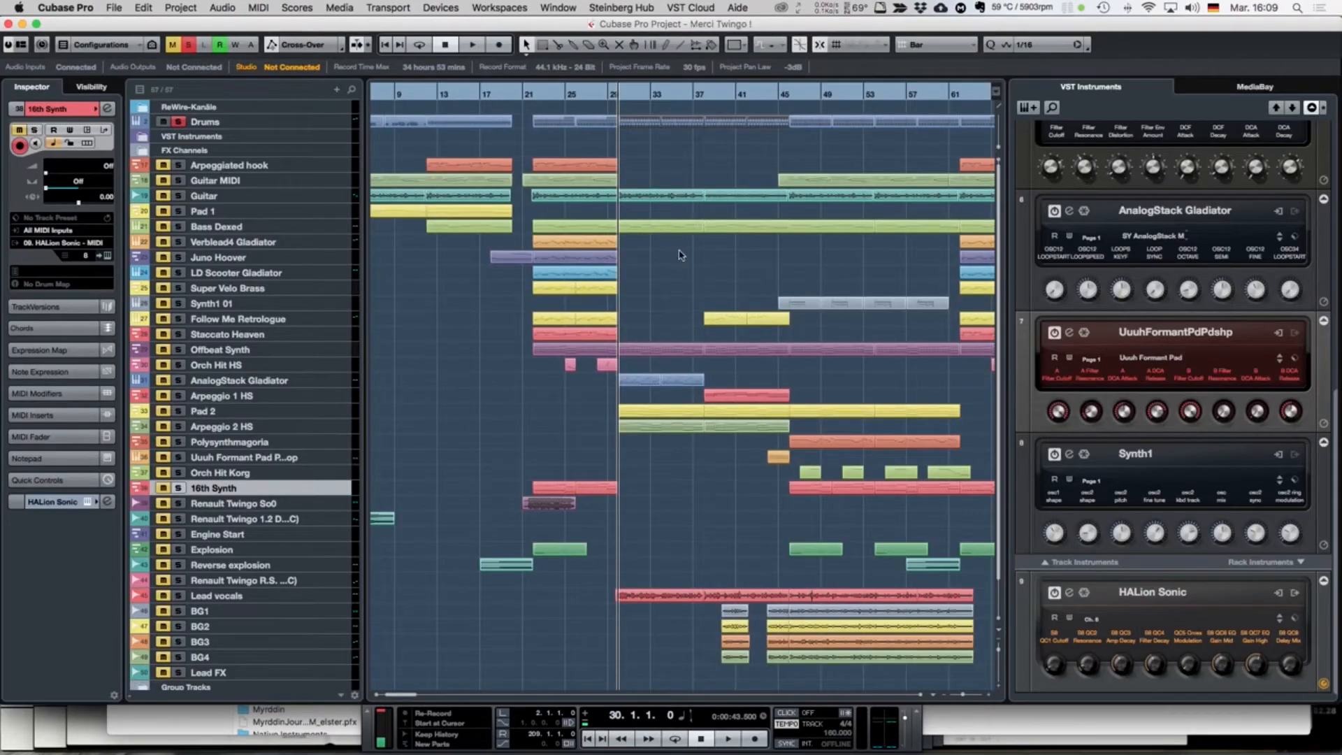
left_click(331, 200)
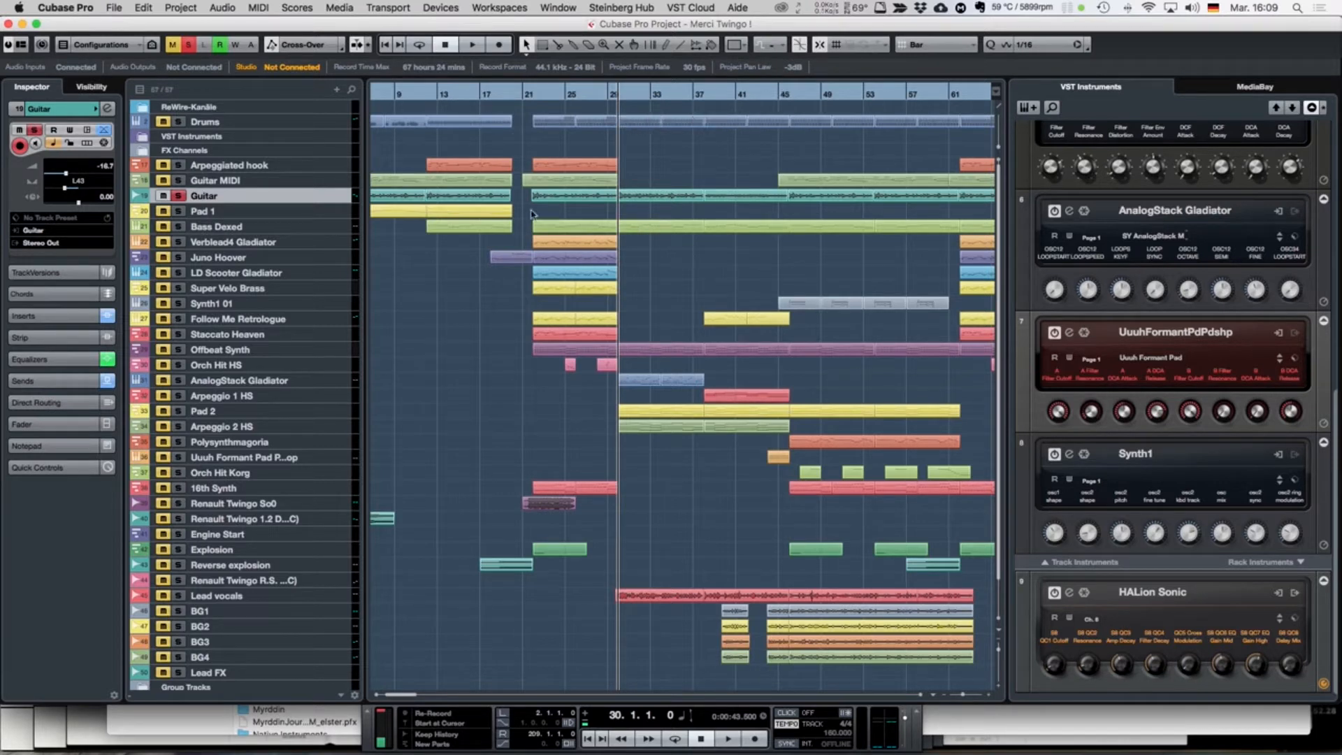
Step: Solo the Bass Dexed and Offbeat Synth tracks and open their parts from bar 30 to bar 38 together in the Key Editor
left_click(329, 229)
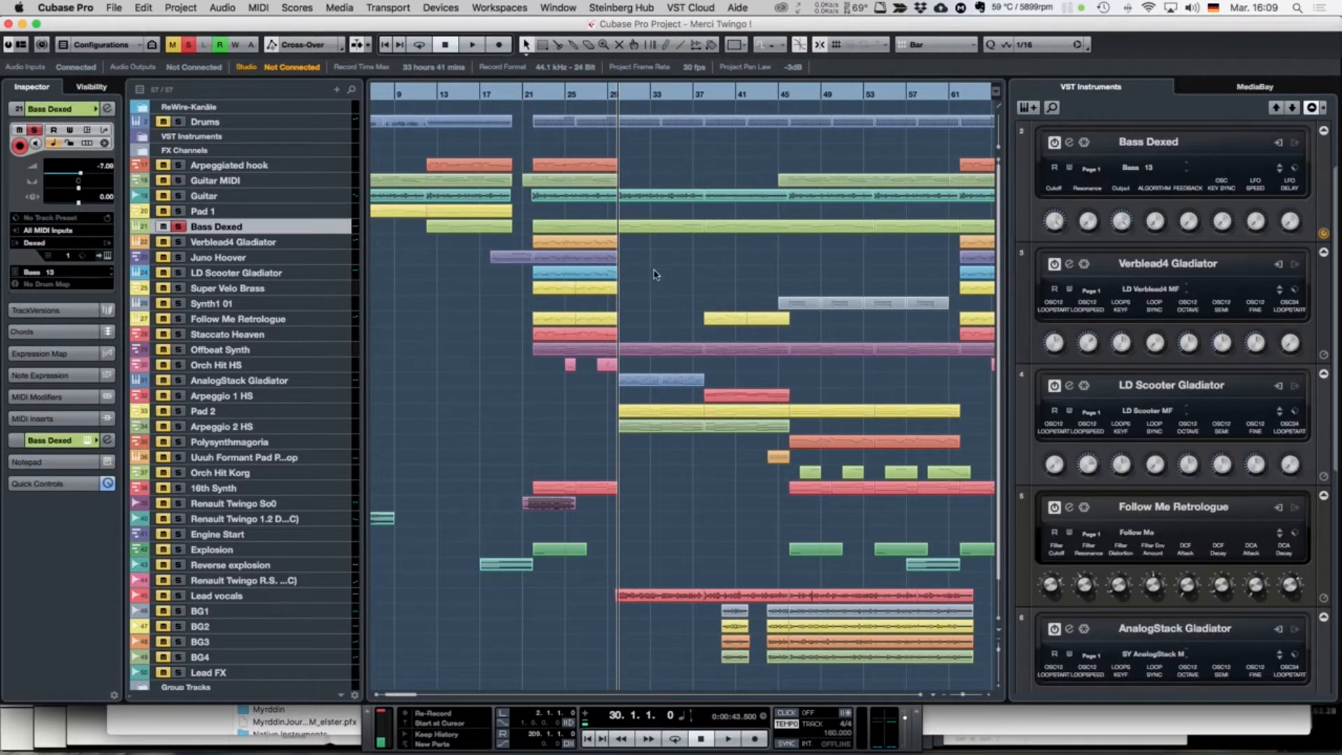
left_click_drag(634, 211, 680, 359)
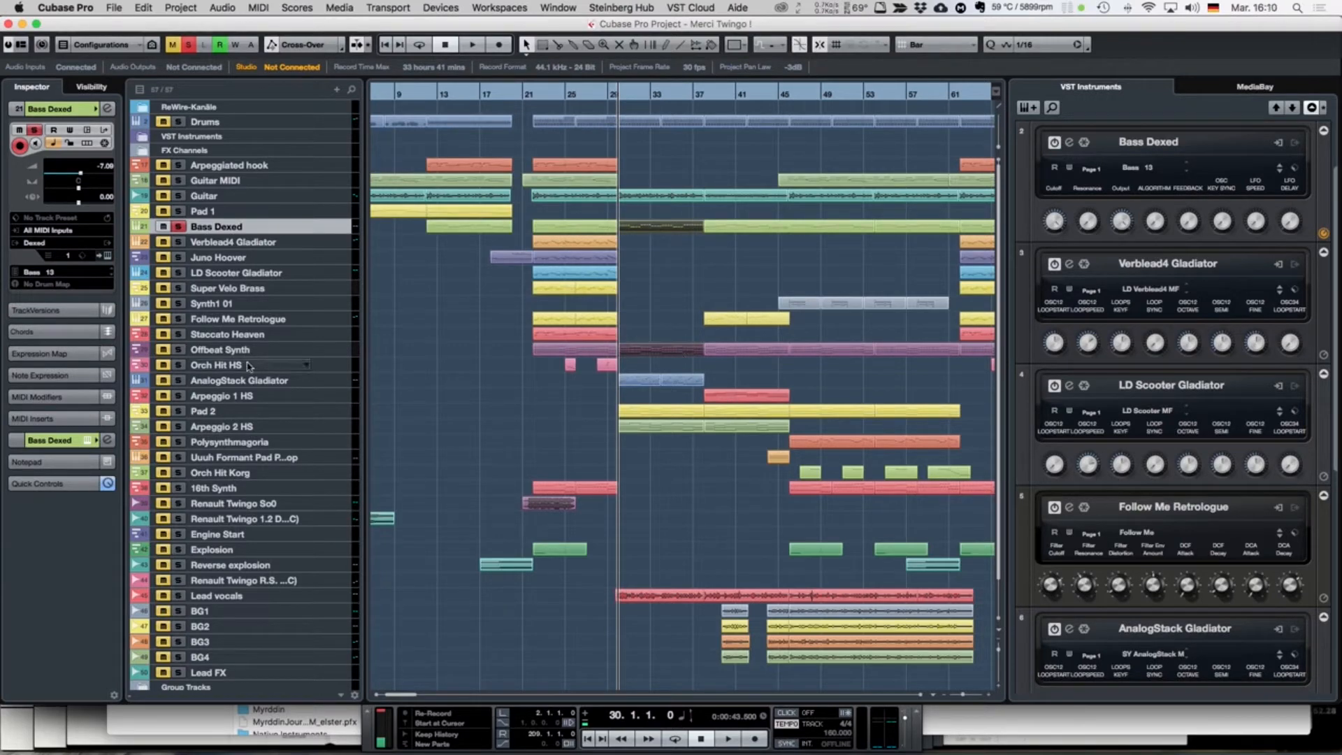
left_click(178, 349)
key("Return")
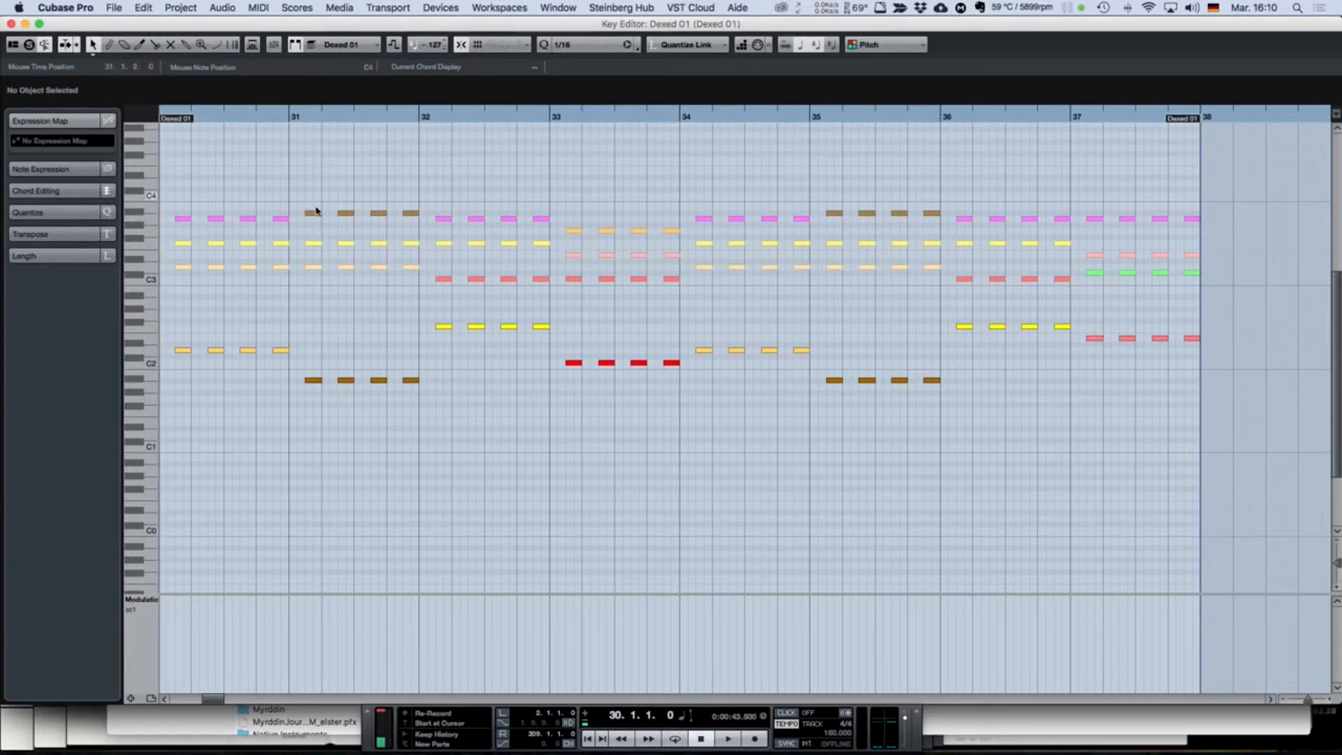
Step: Play the soloed bass and offbeat synth notes from bar 30, stop playback and close the Key Editor
key("space")
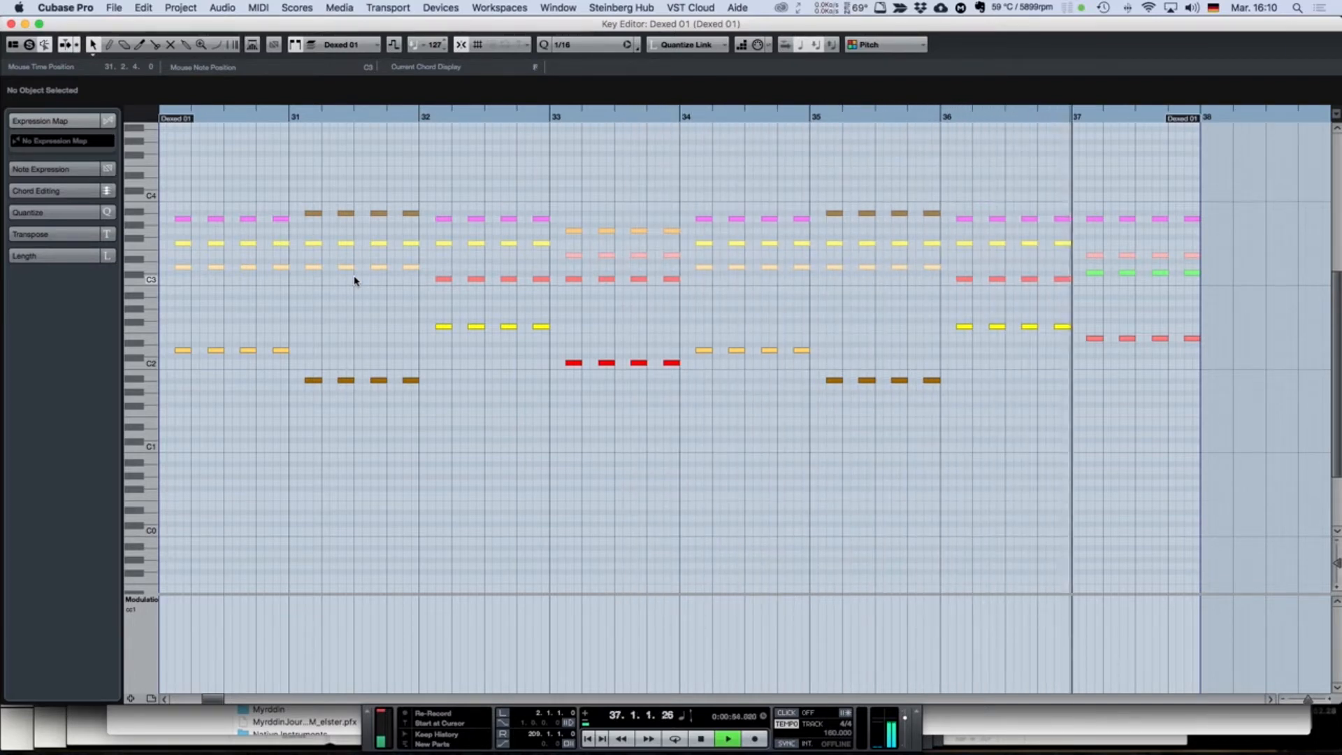
key("space")
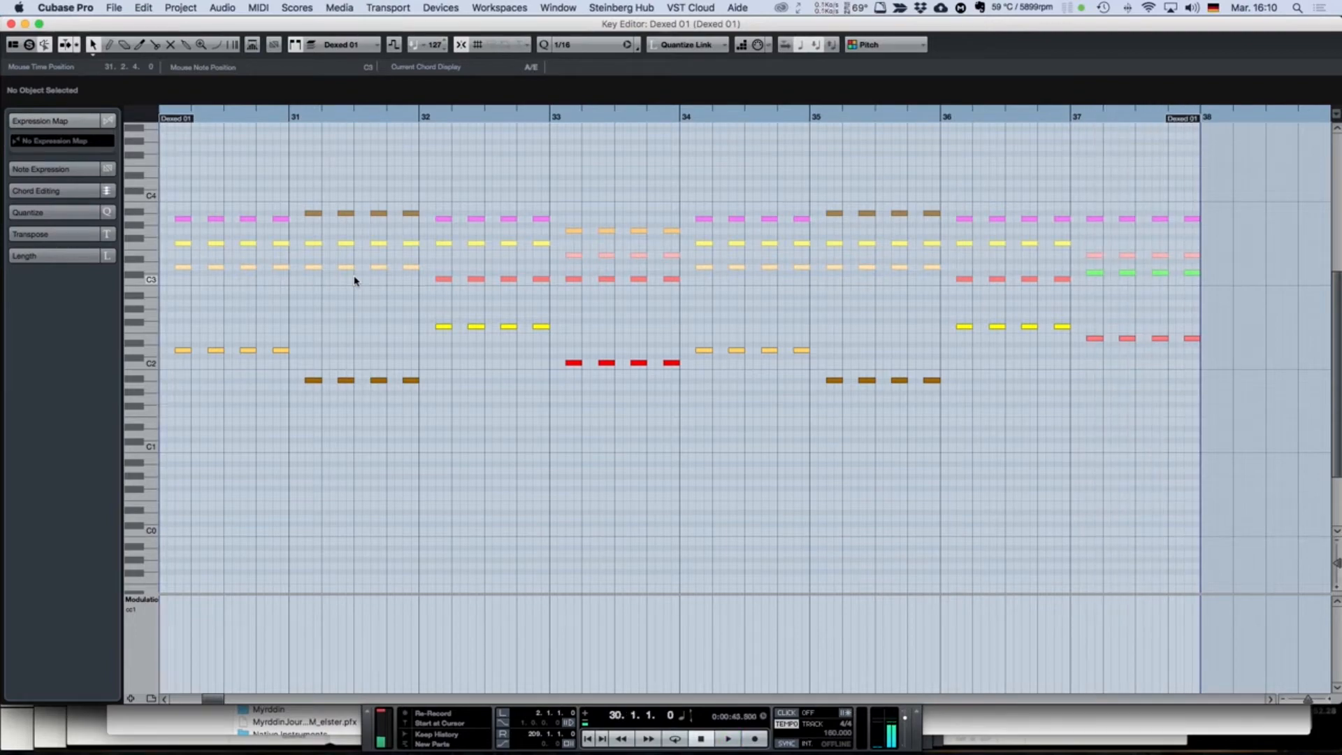
key("super+w")
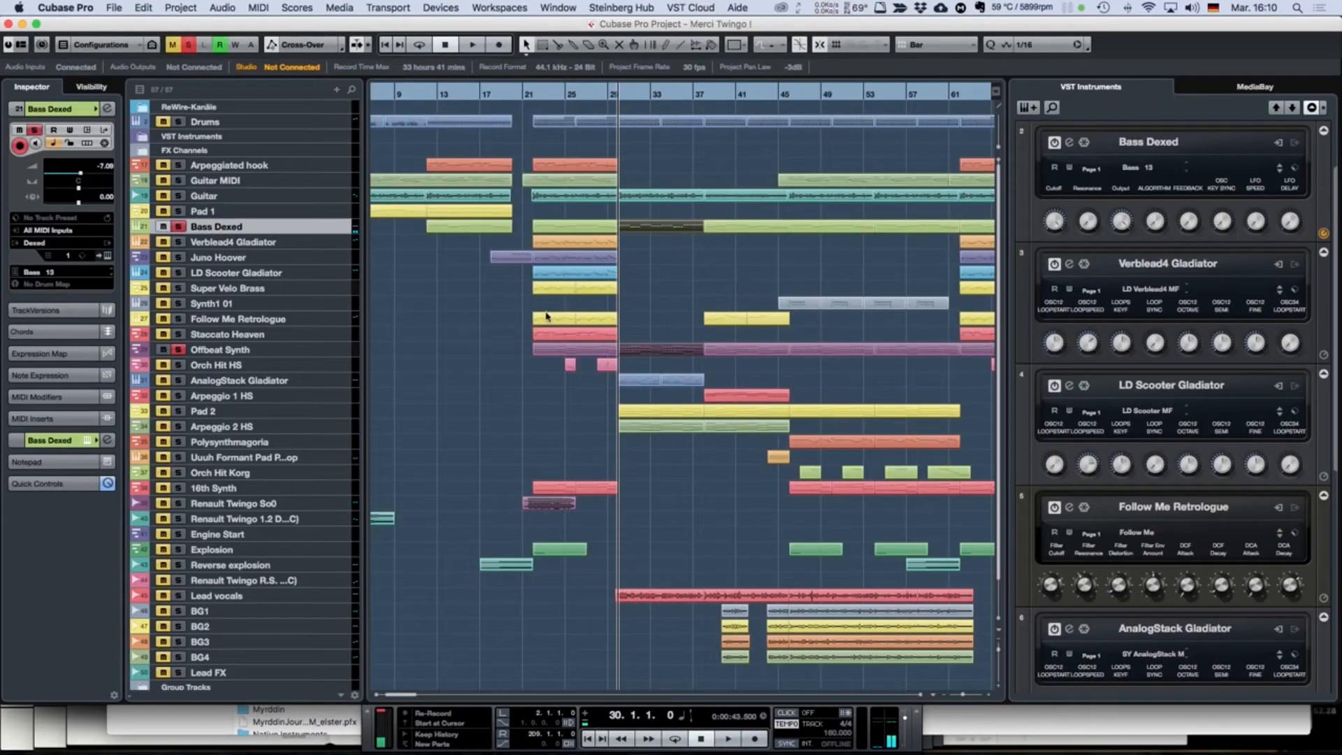
Step: Clear the selected parts, solo the Guitar track and listen to its verse part from bar 30
left_click(646, 320)
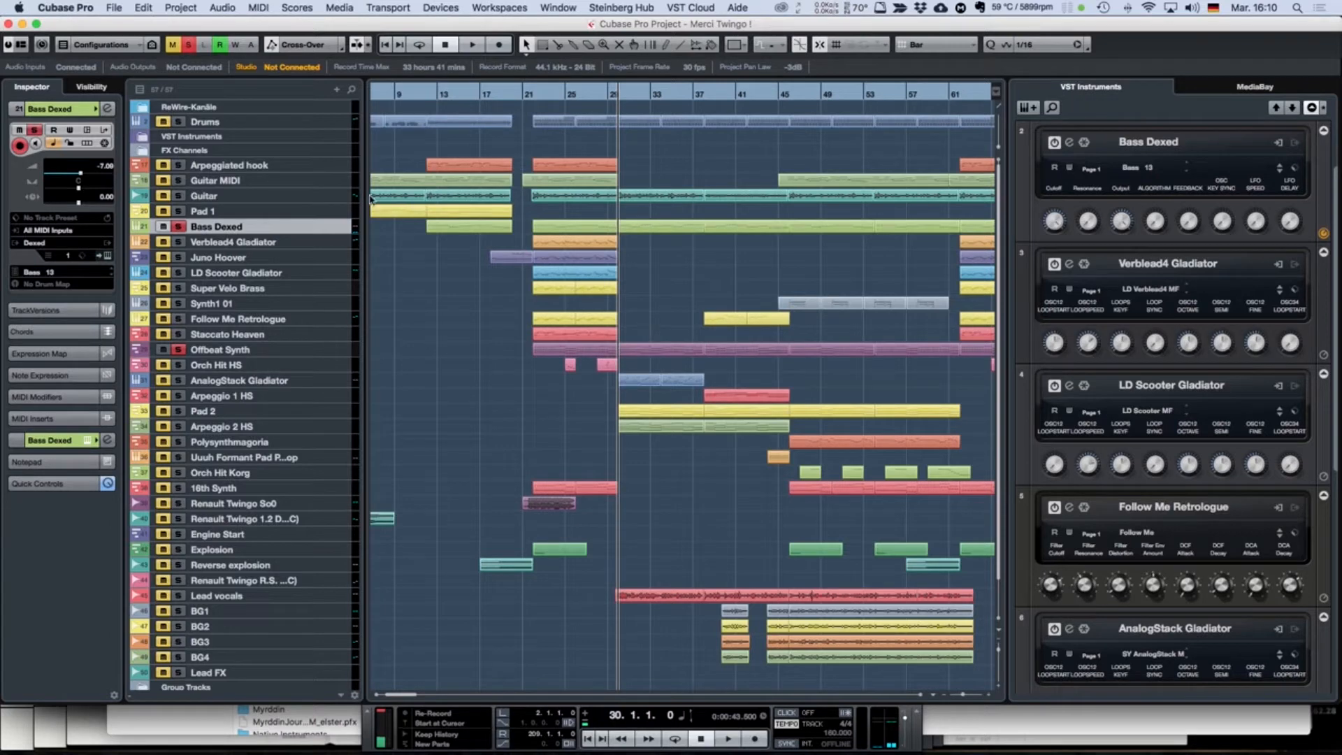
left_click(335, 196)
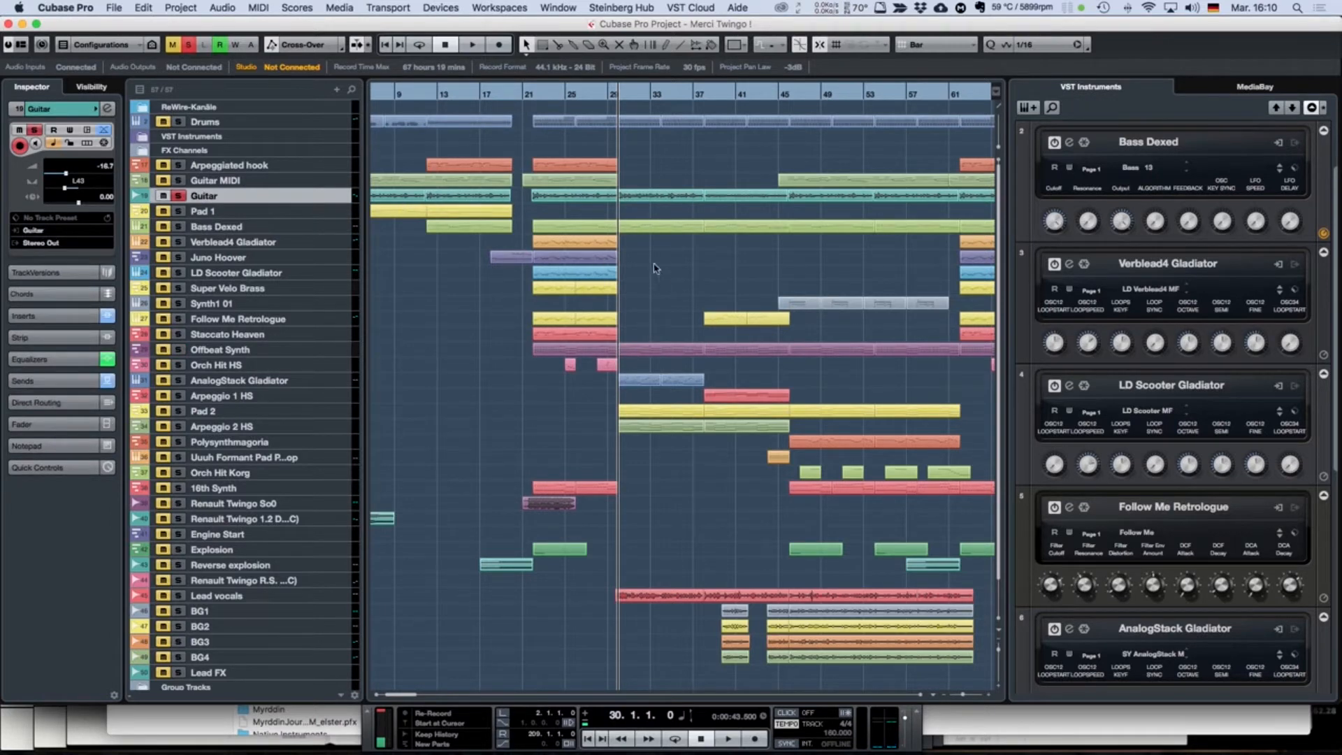
key("space")
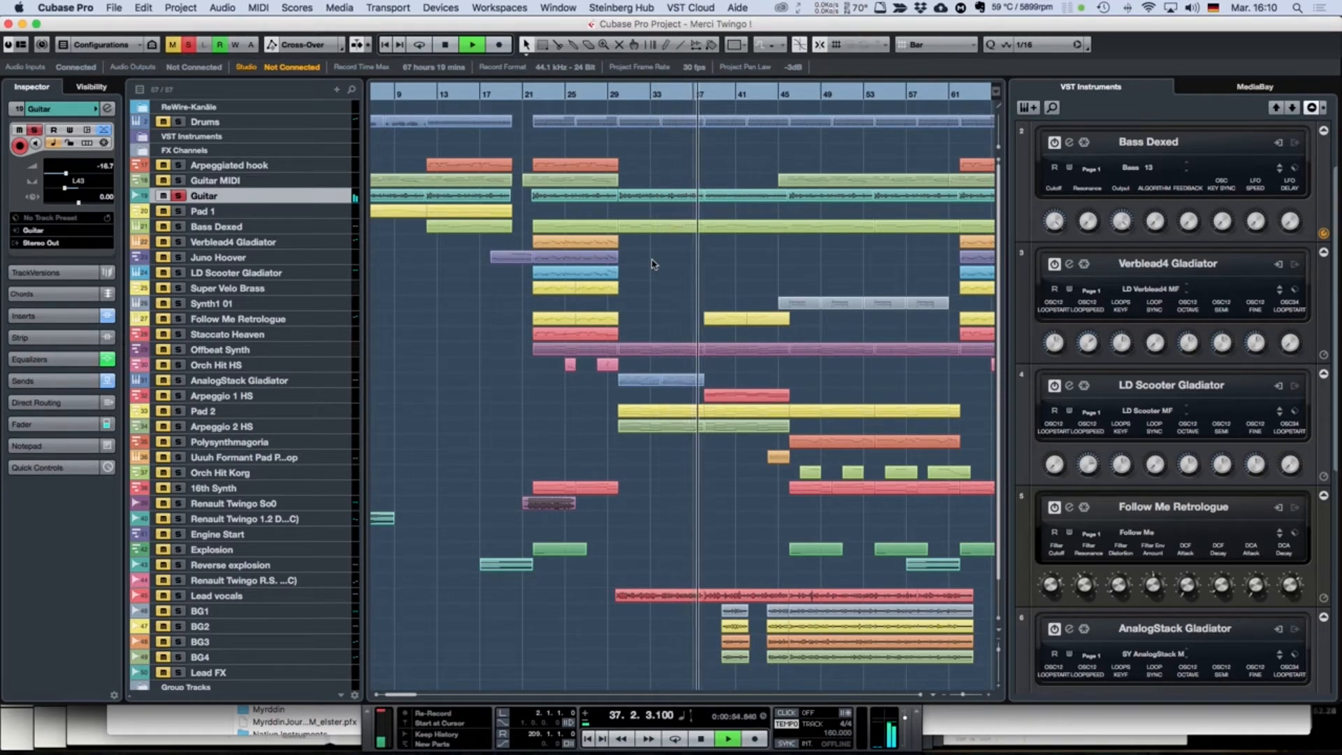
key("space")
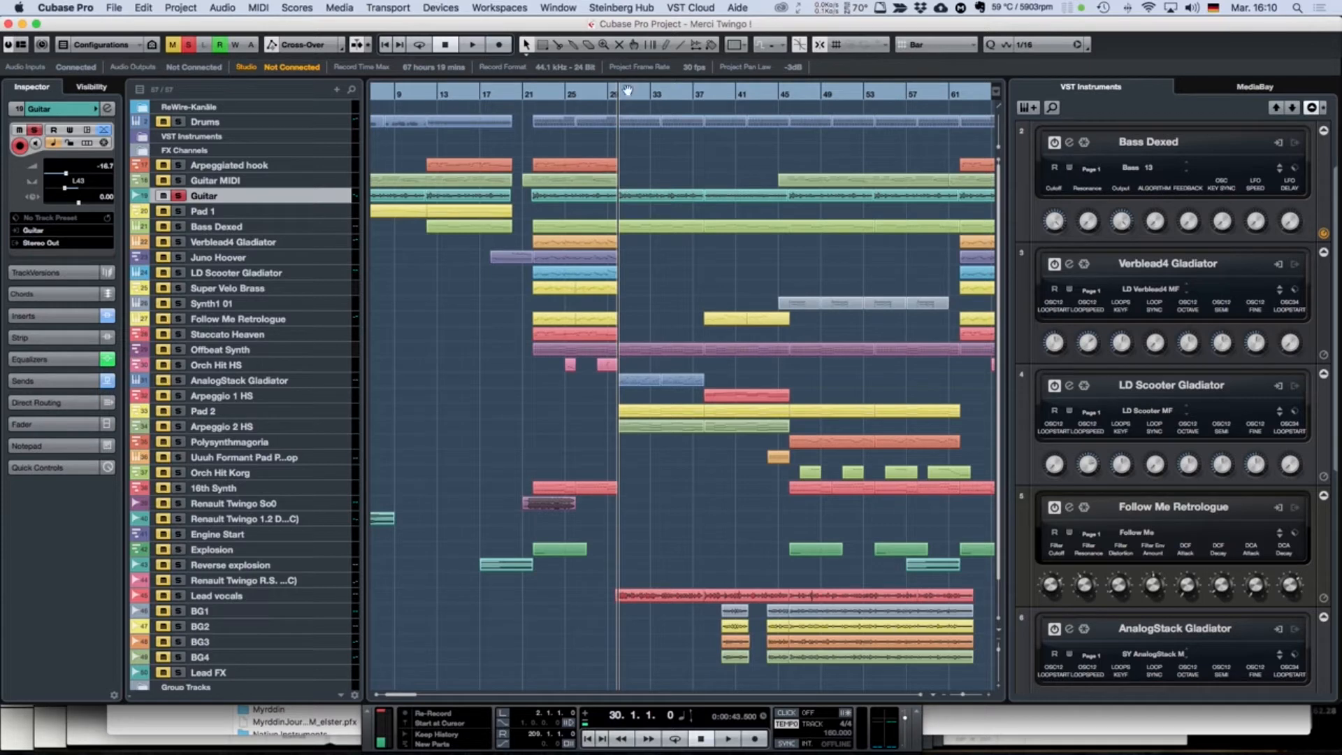
Step: Replay the soloed guitar briefly at bar 30, compare it with its part at bar 22, and return the playback position to bar 30
key("space")
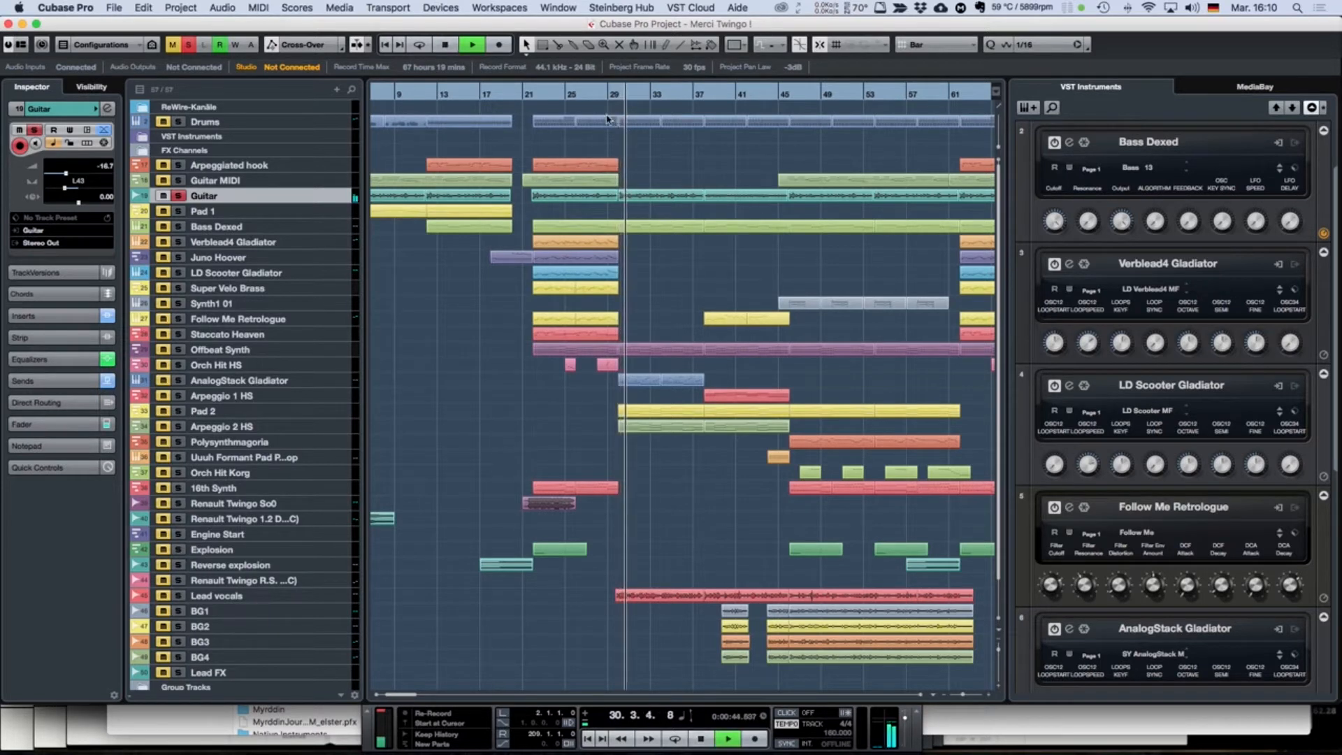
key("space")
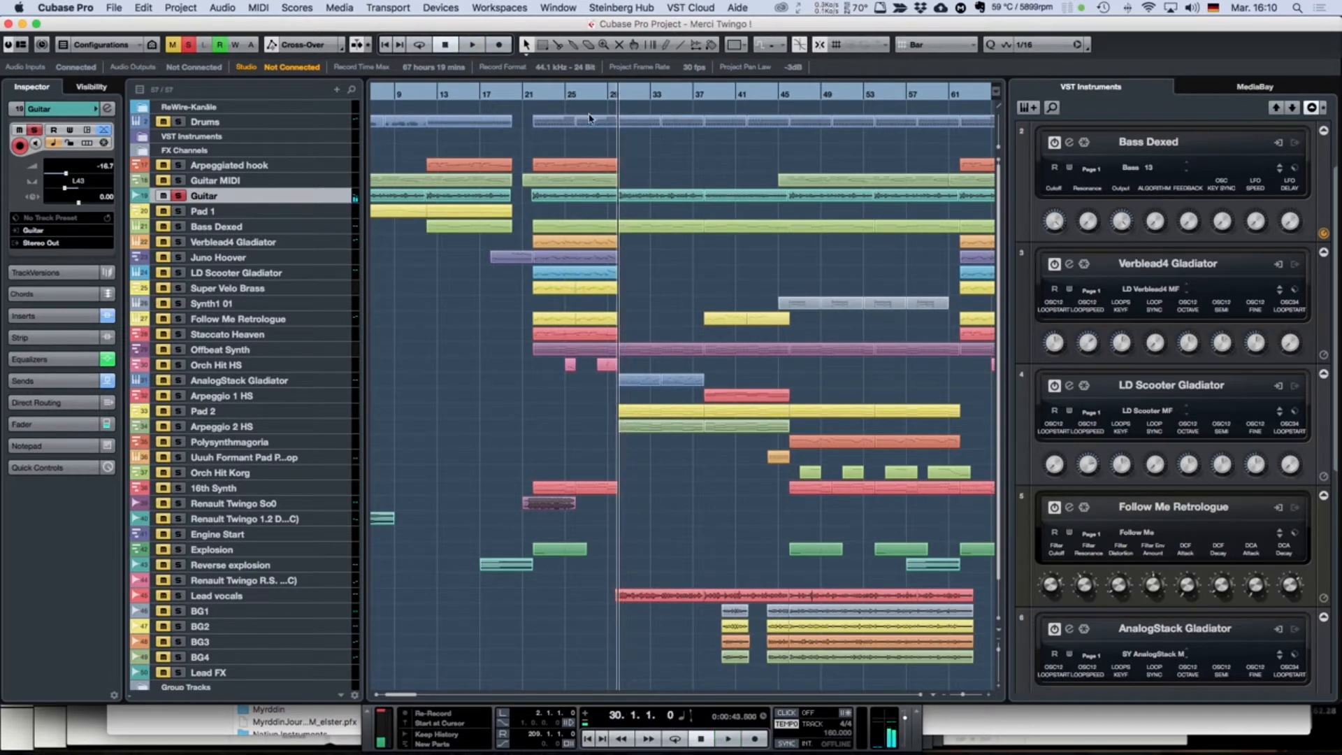
left_click(532, 93)
key("space")
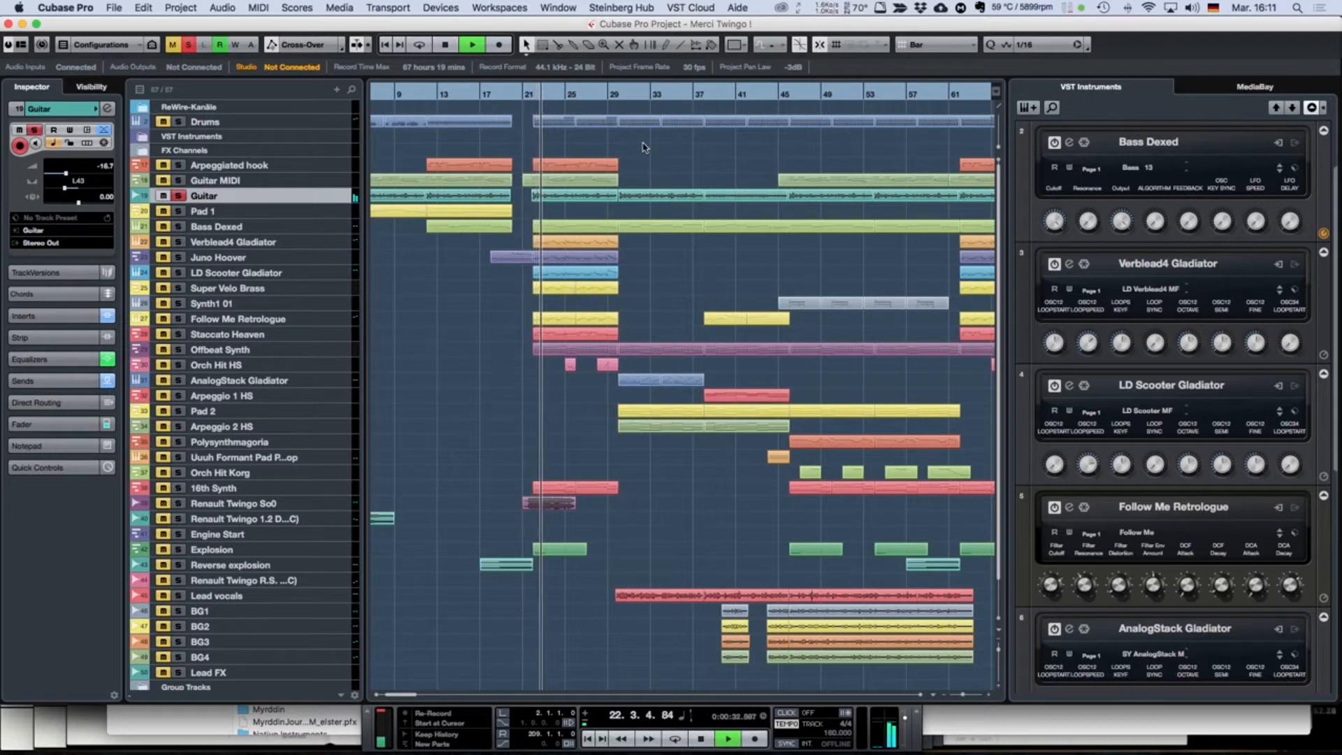
key("space")
left_click(621, 97)
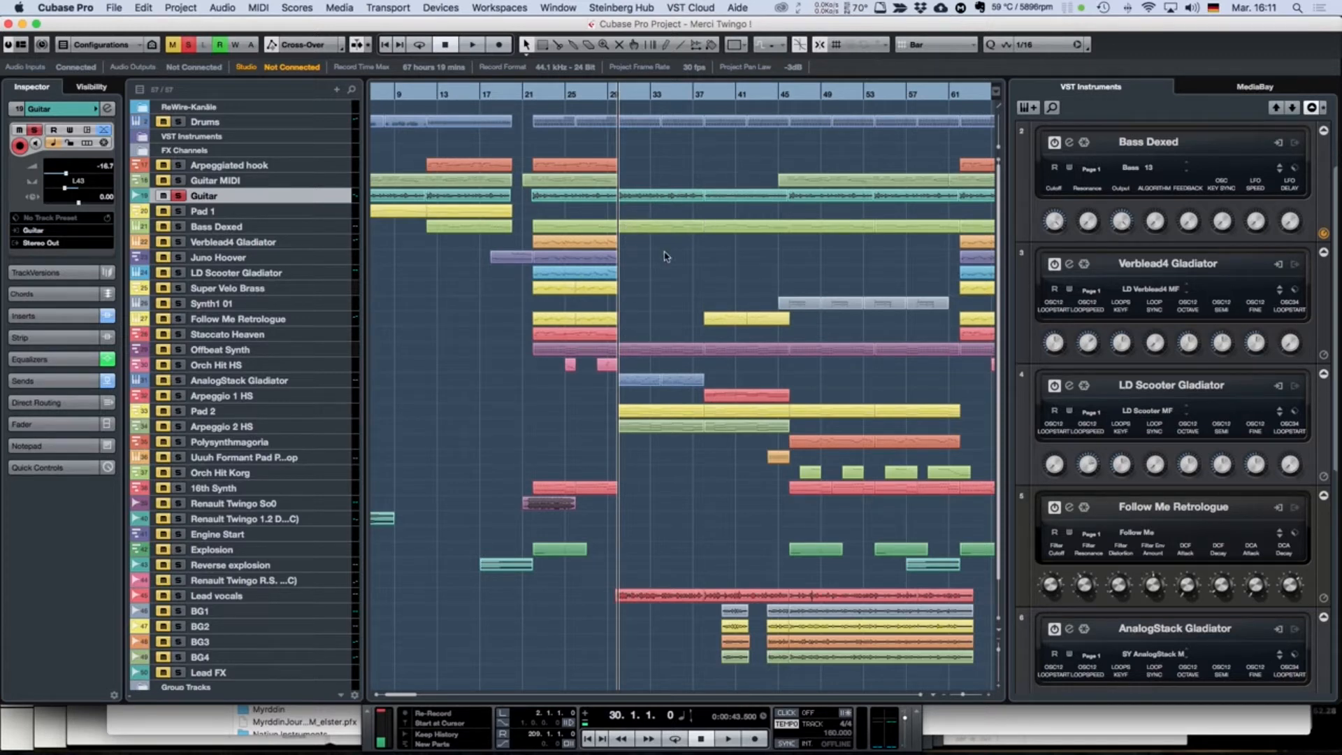
Step: Listen to the AnalogStack Gladiator track alone from bar 30, examine its notes in the Key Editor, and close the editor
scroll(664, 255, "down", 2)
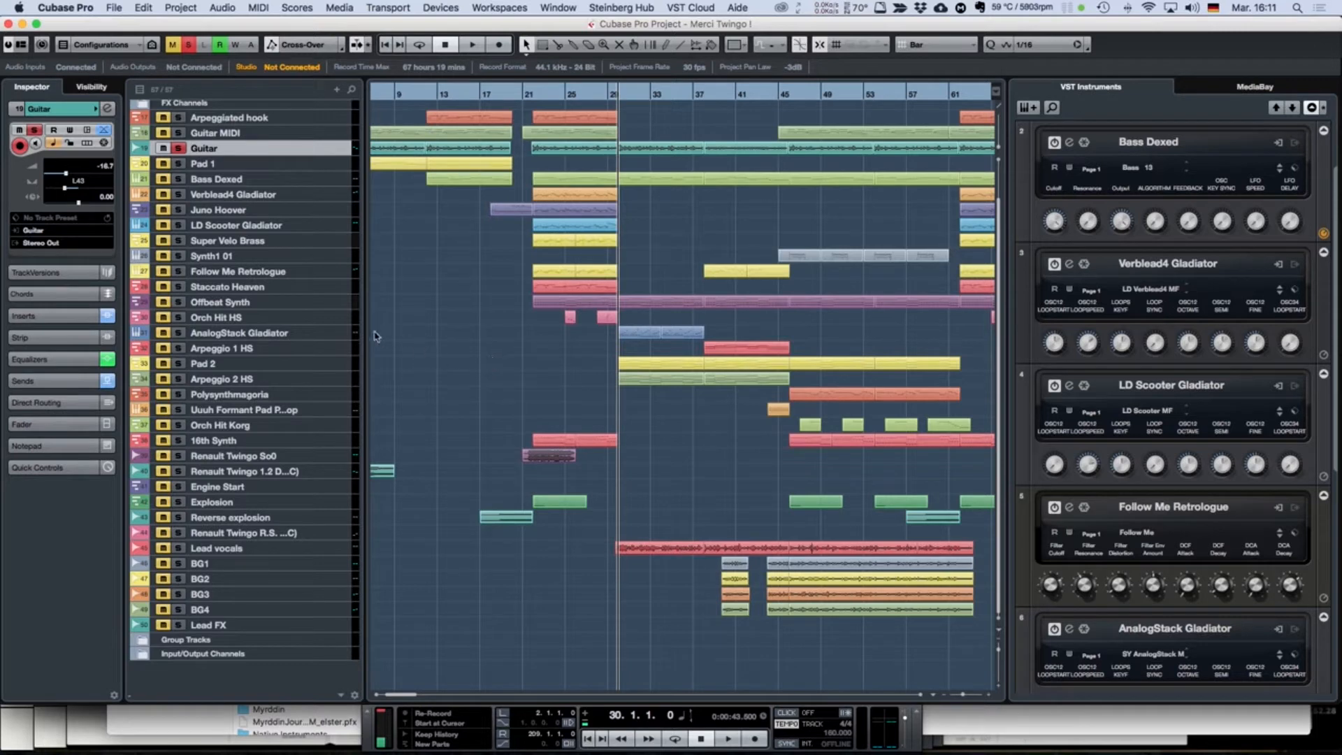
left_click(338, 334)
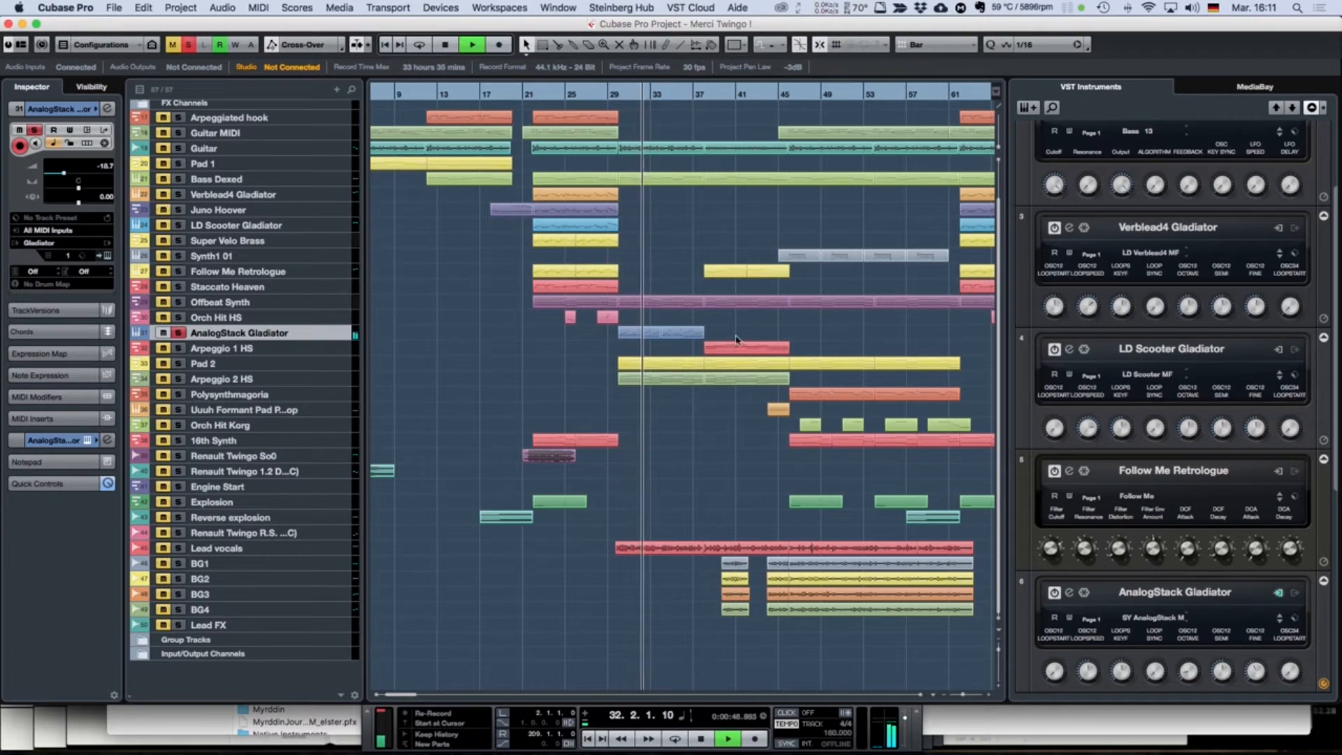
key("space")
double_click(650, 333)
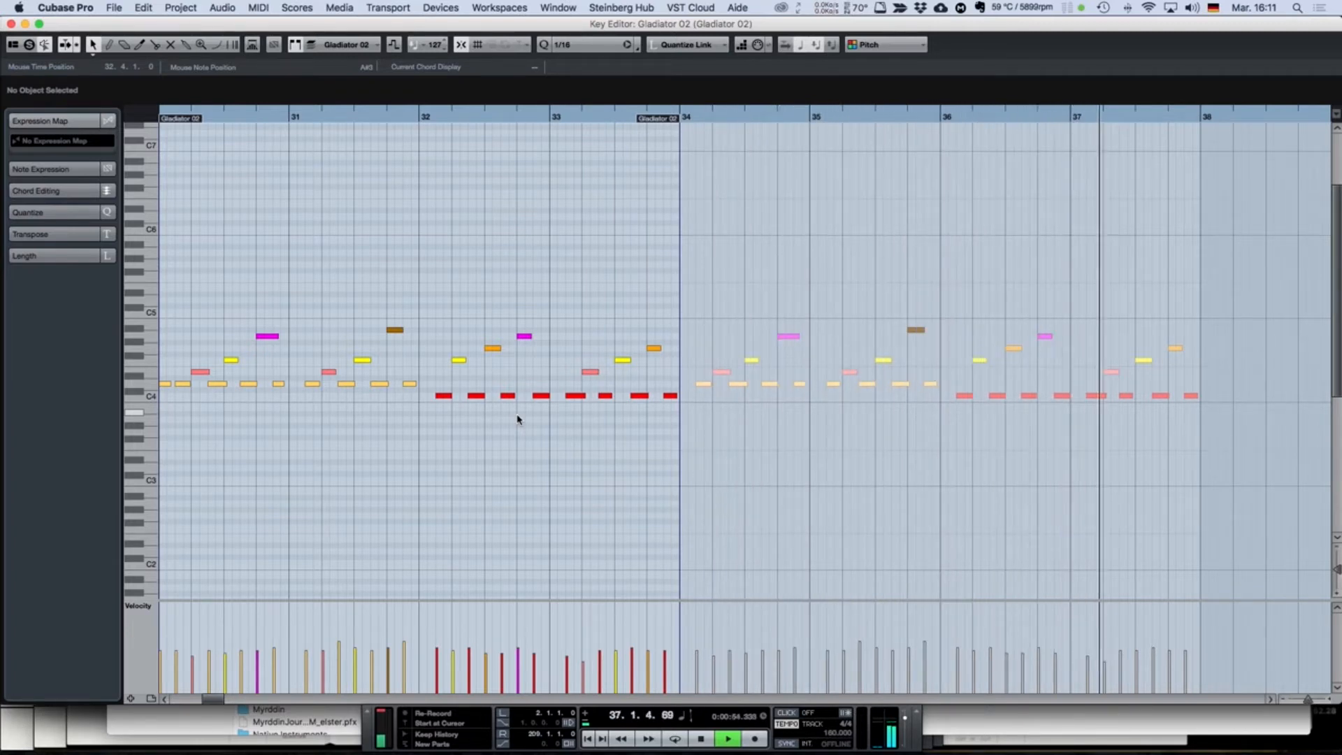
key("space")
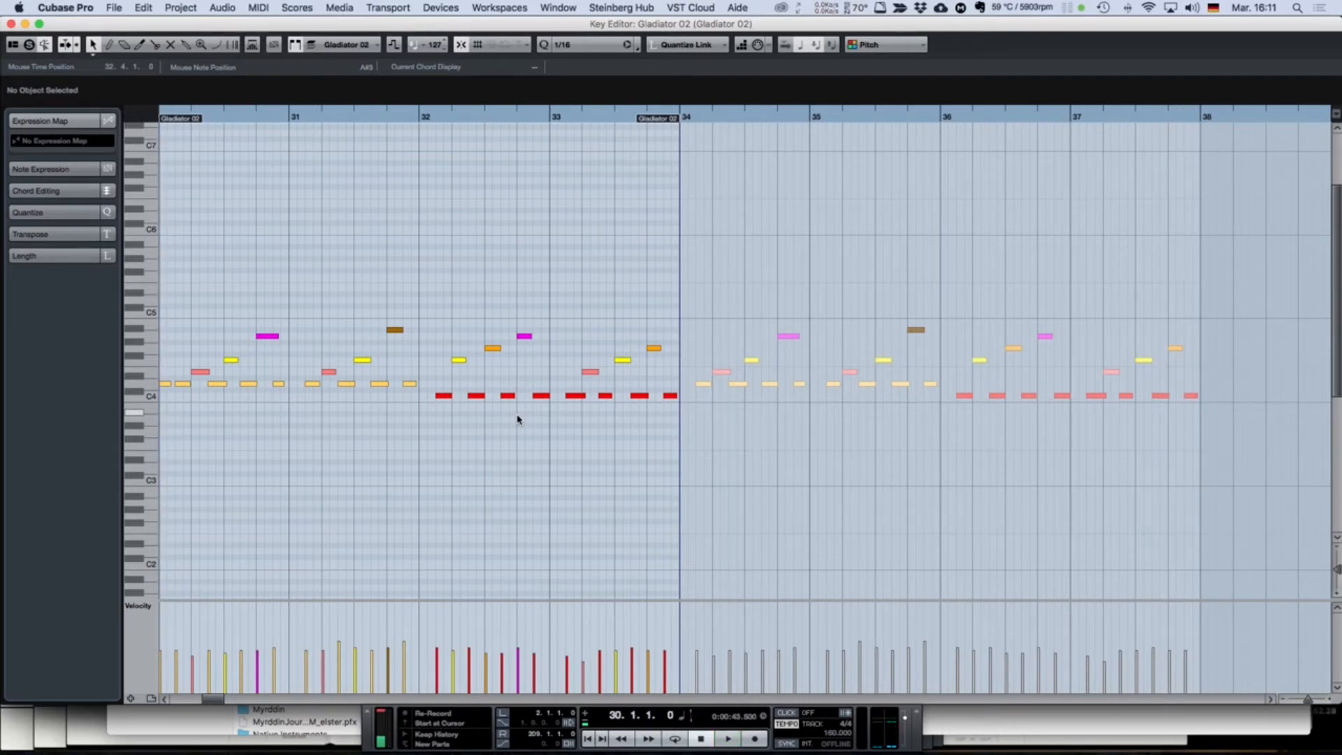
key("super+w")
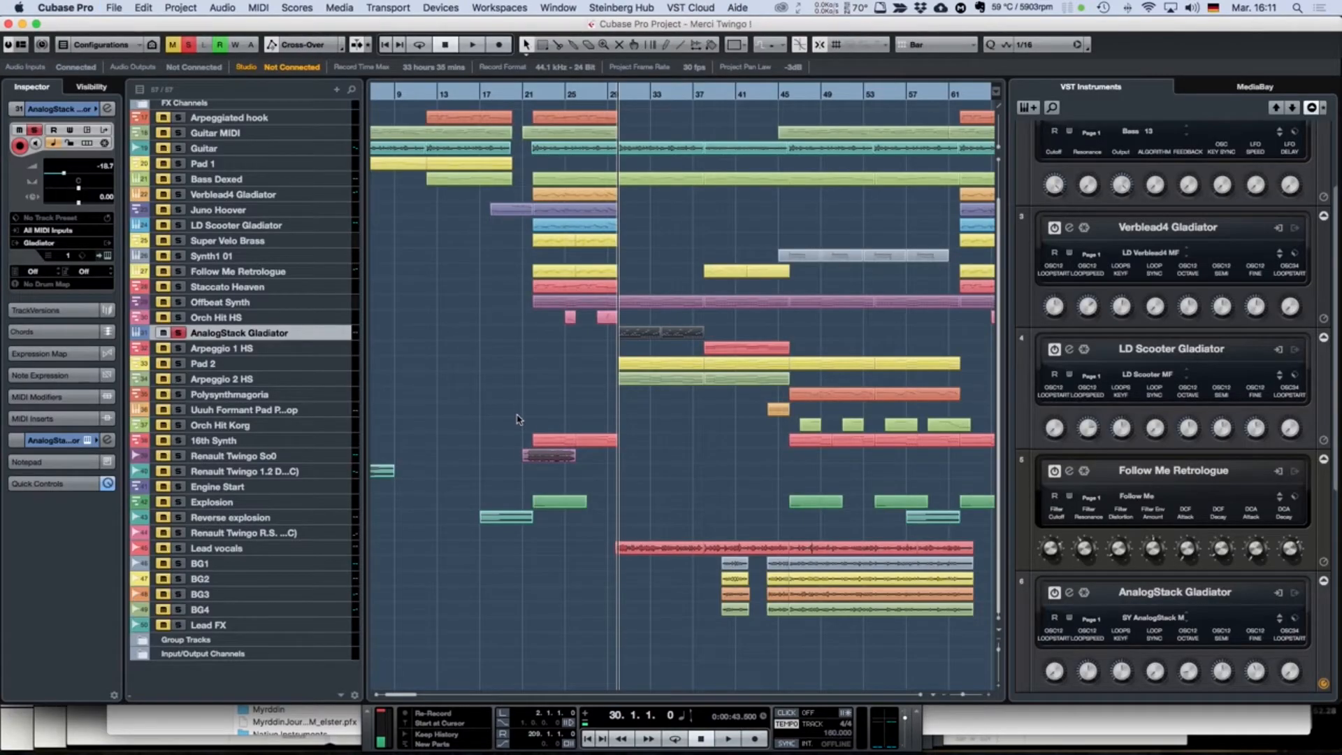
Step: Select the Pad 2 track, inspect its sound in the HALion Sonic instrument window, and close that window
left_click(340, 366)
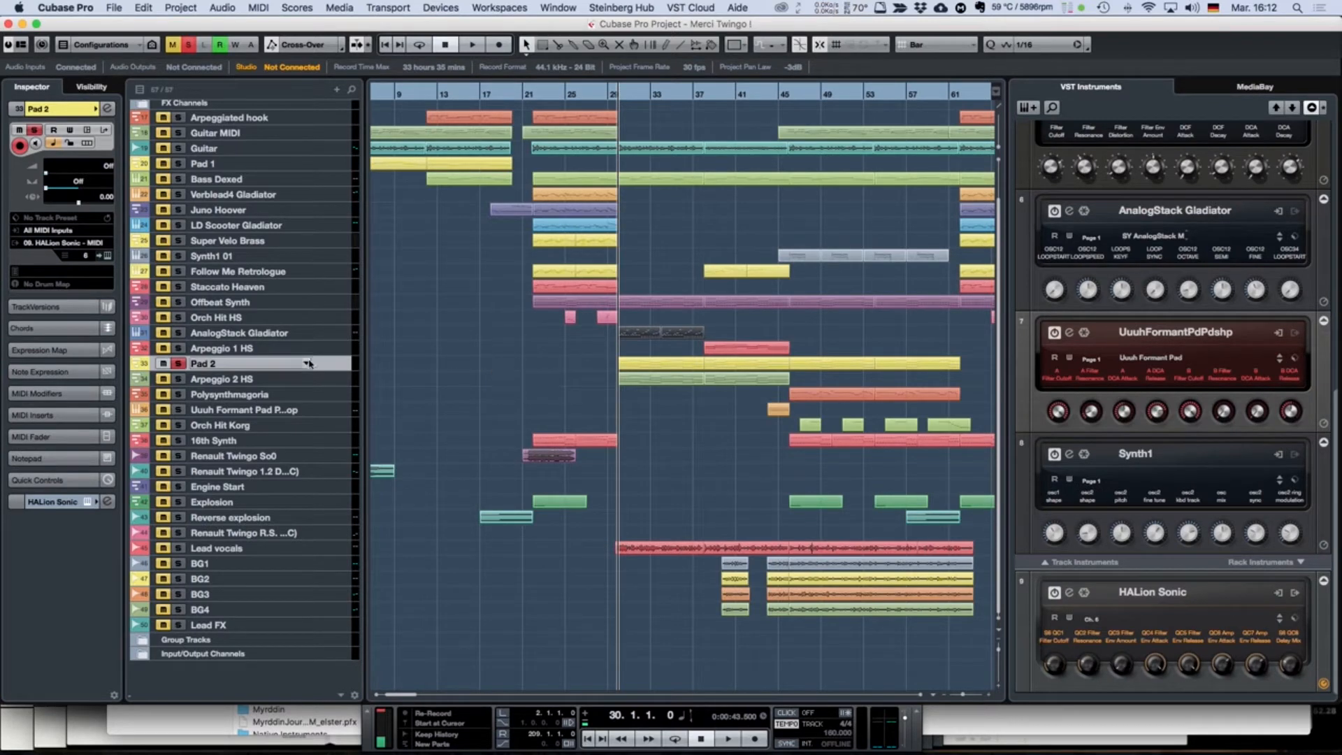
left_click(104, 255)
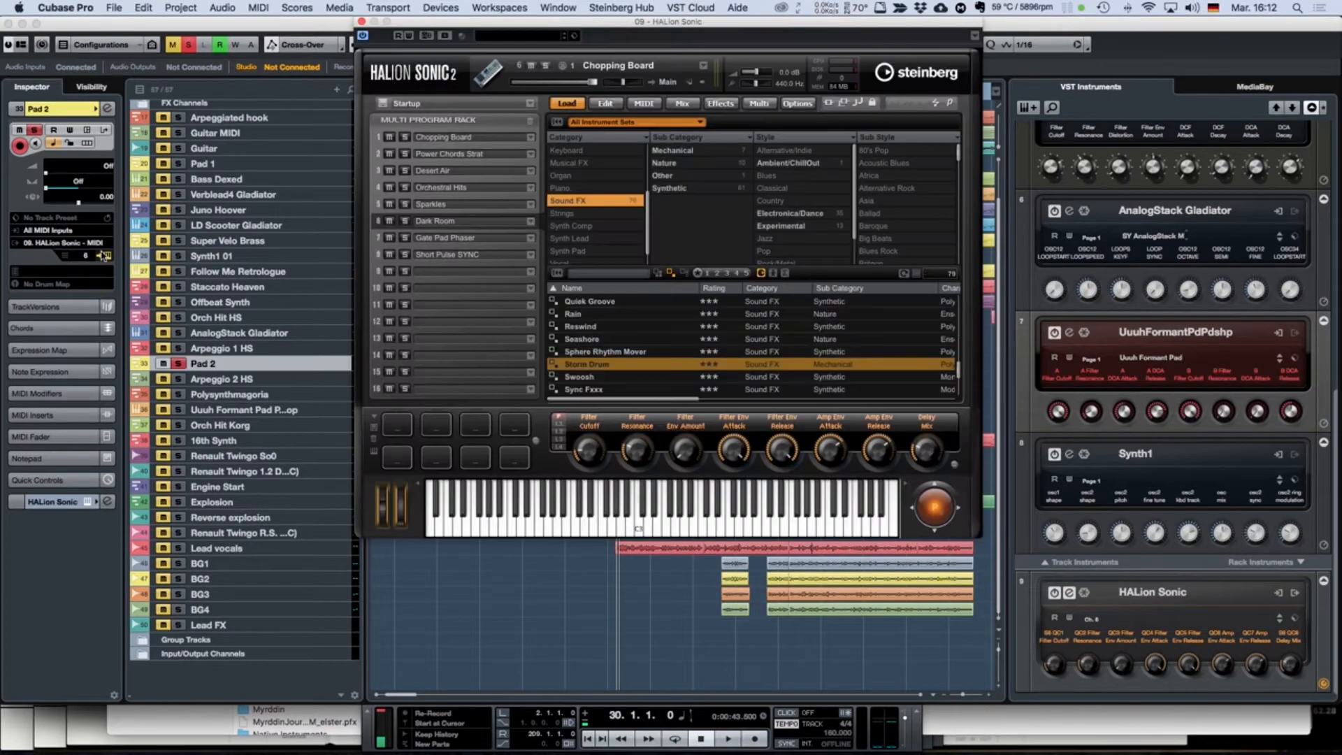
left_click(361, 21)
Step: Listen to Pad 2 alone from bar 30, examine its chord notes in the Key Editor, and close the editor
key("space")
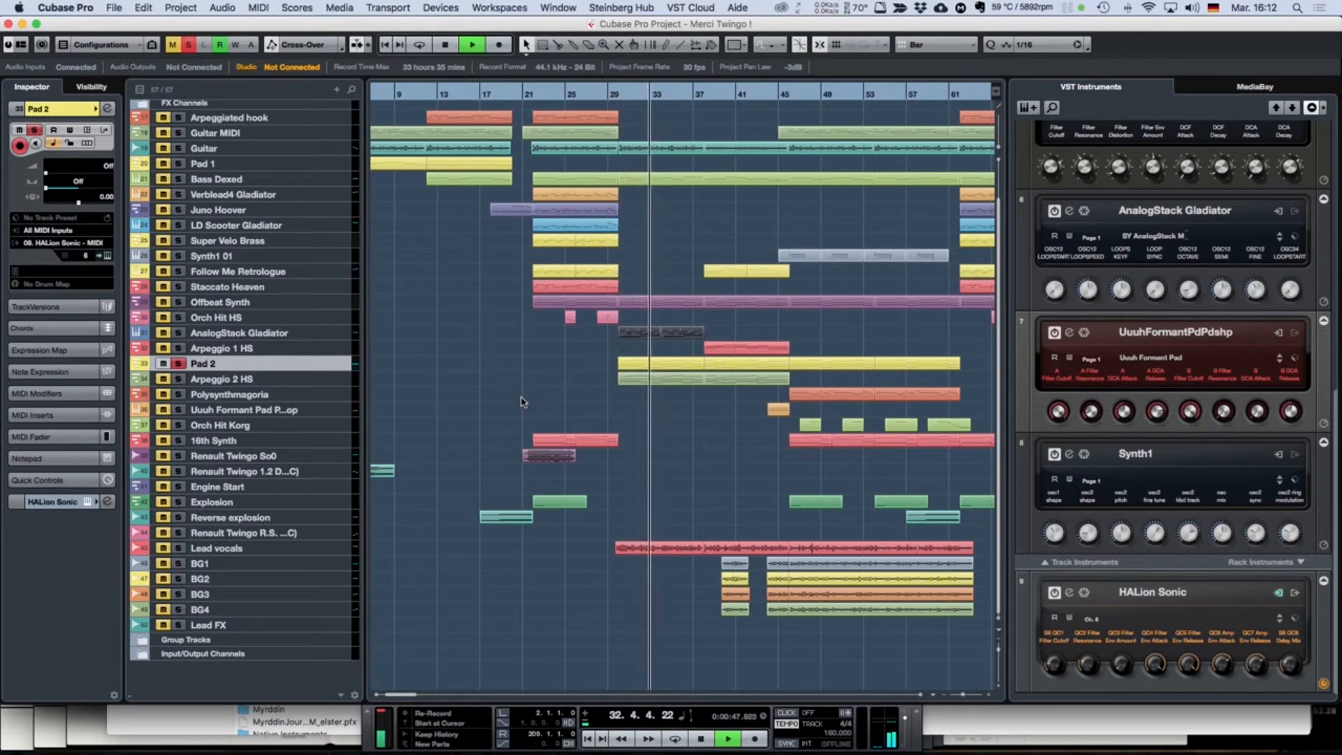
double_click(650, 363)
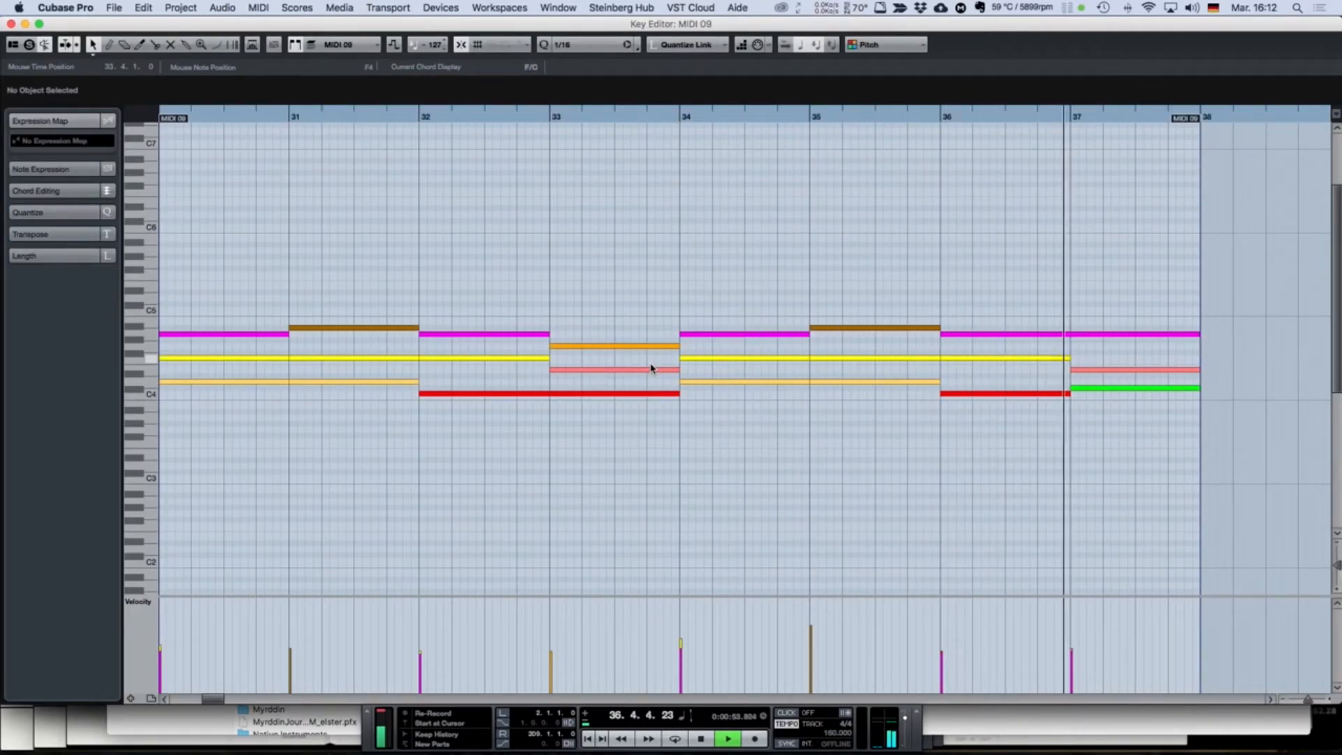
key("space")
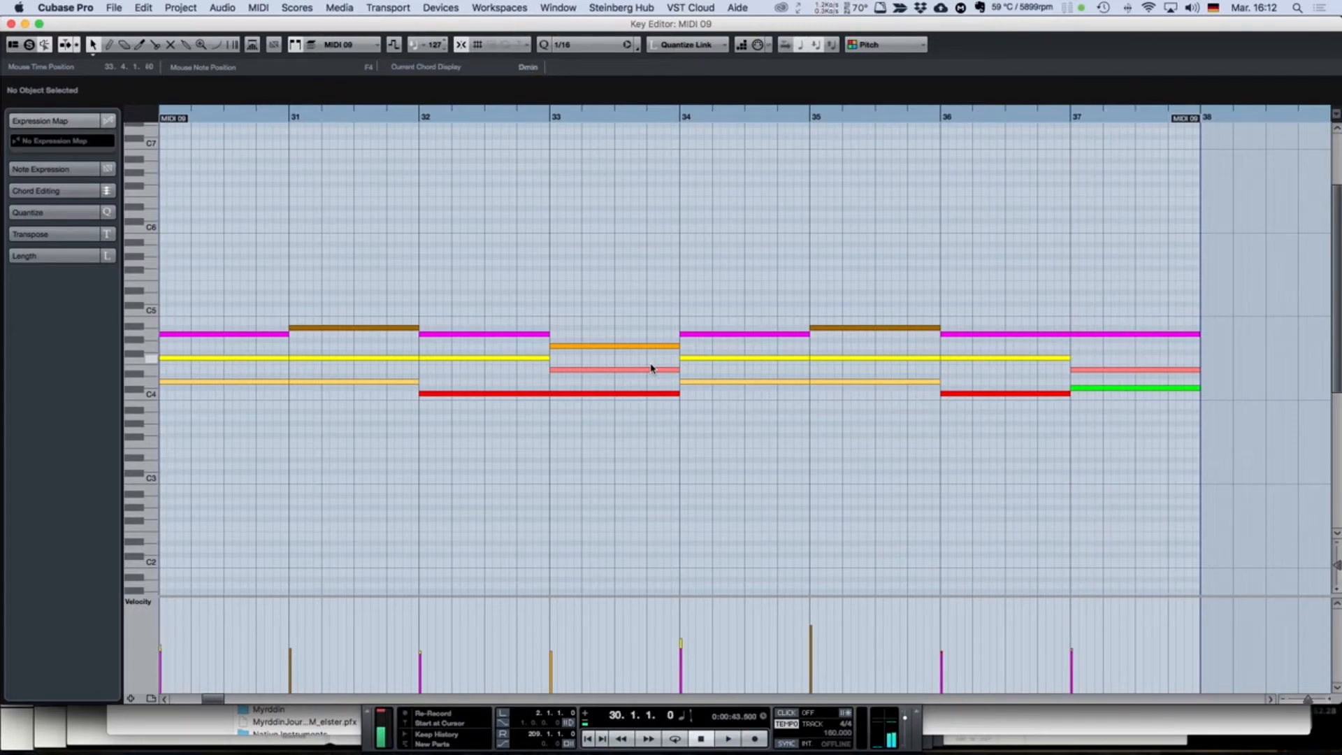
key("super+w")
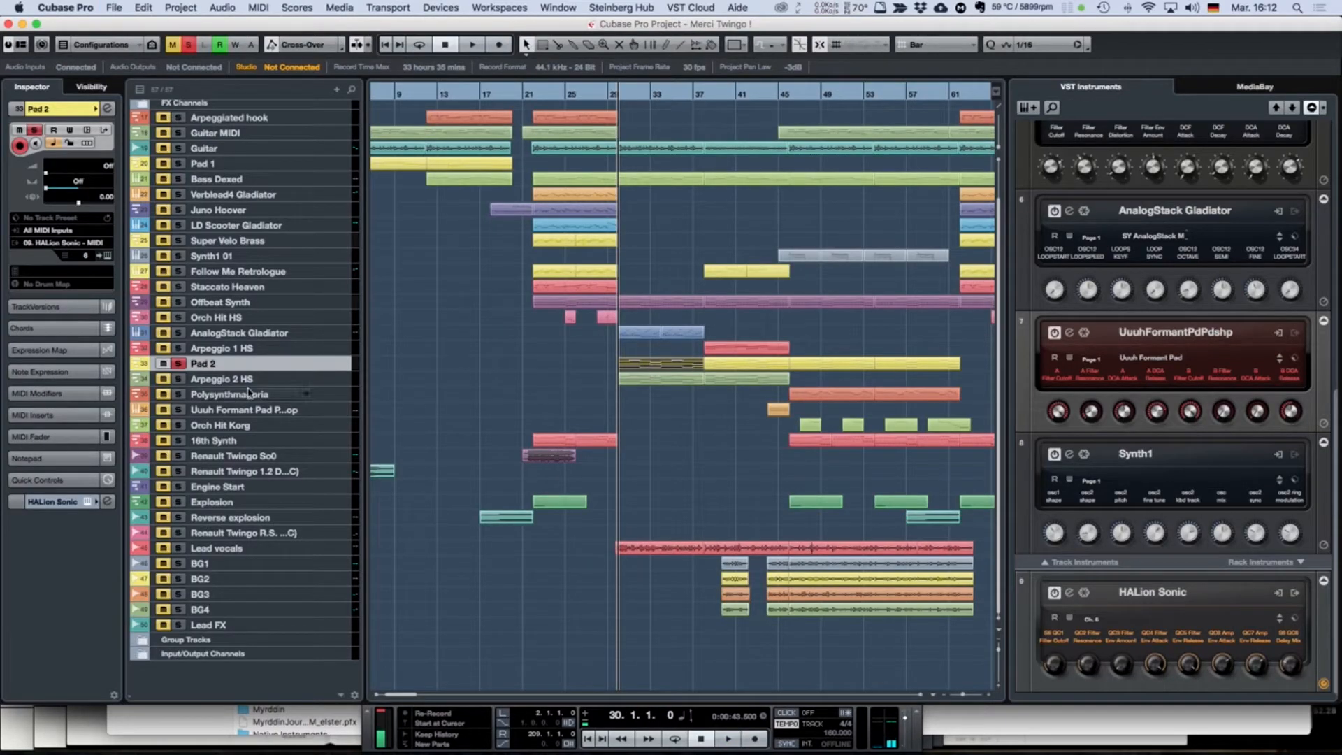
Step: Select the Arpeggio 2 HS track, inspect its sound in the HALion Sonic instrument window, and close that window
left_click(334, 379)
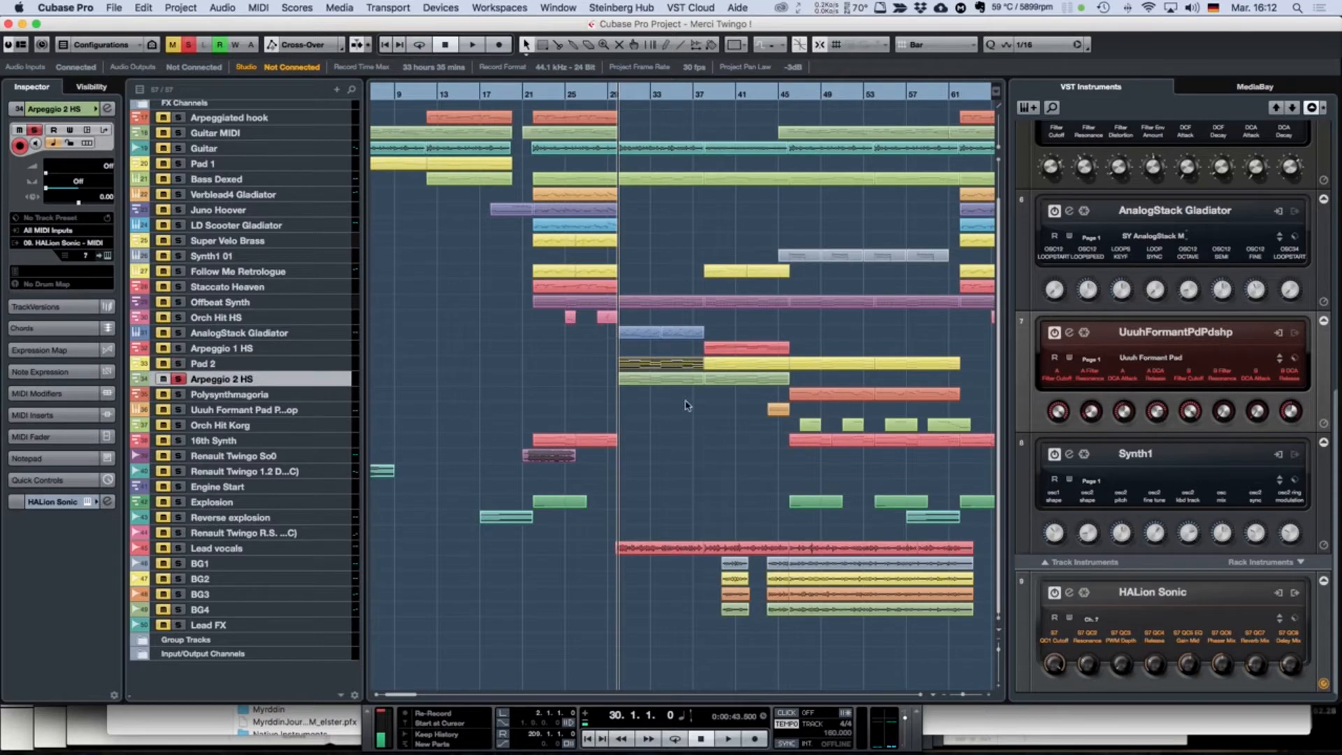
left_click(657, 388)
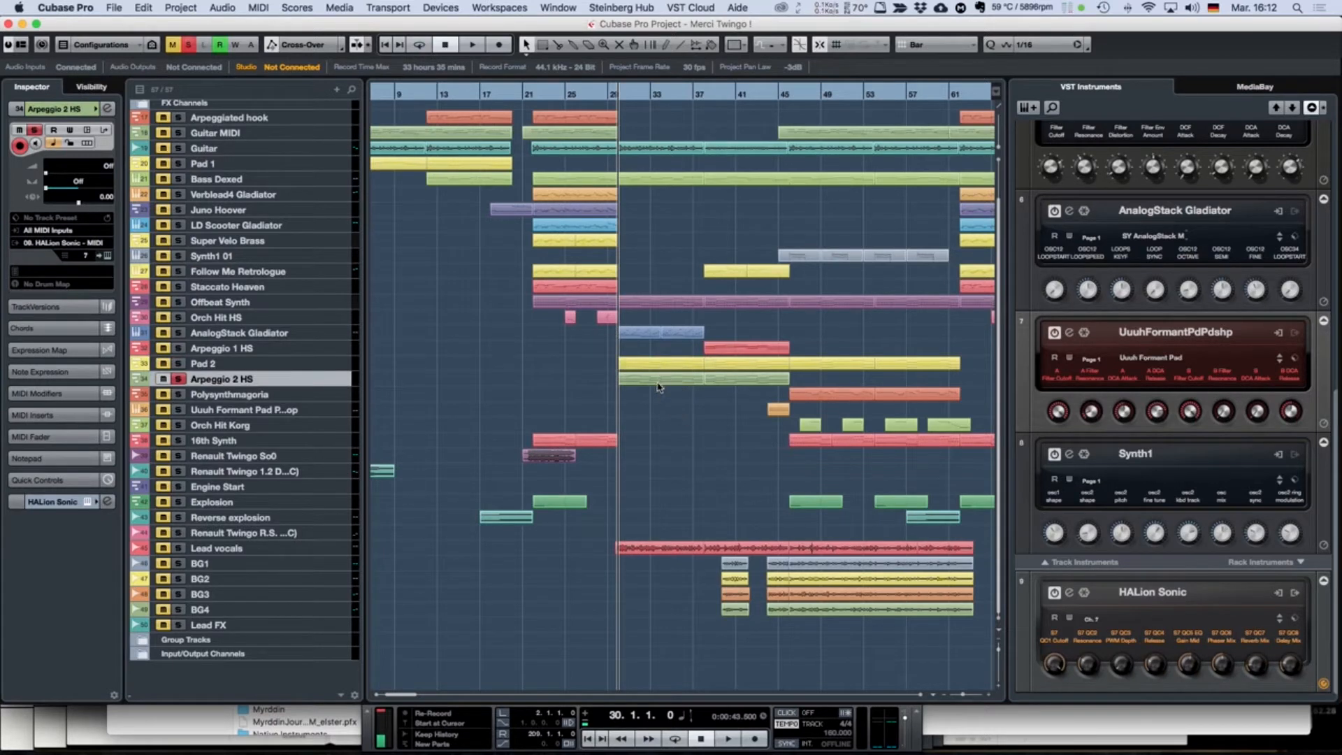
left_click(108, 256)
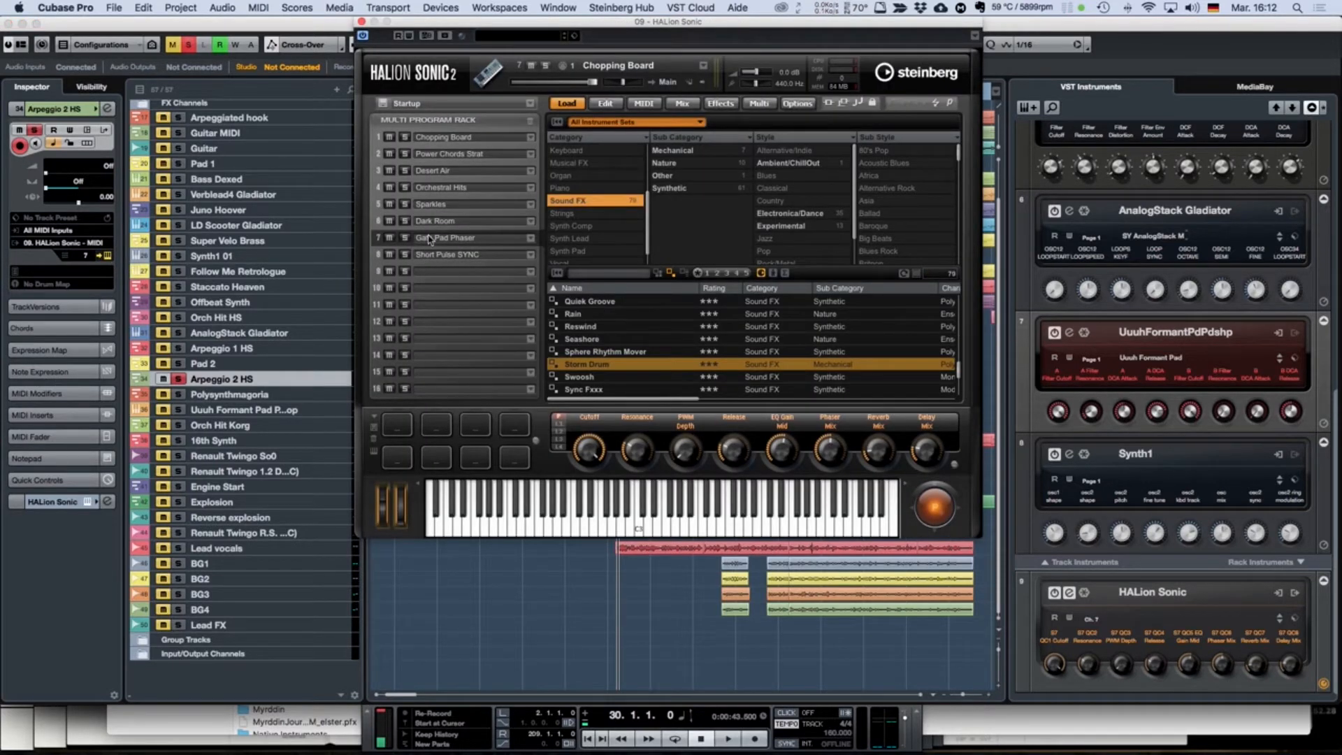
left_click(361, 22)
Step: Listen to Arpeggio 2 HS alone from bar 30, examine its notes in the Key Editor, and return to the project at bar 30
key("space")
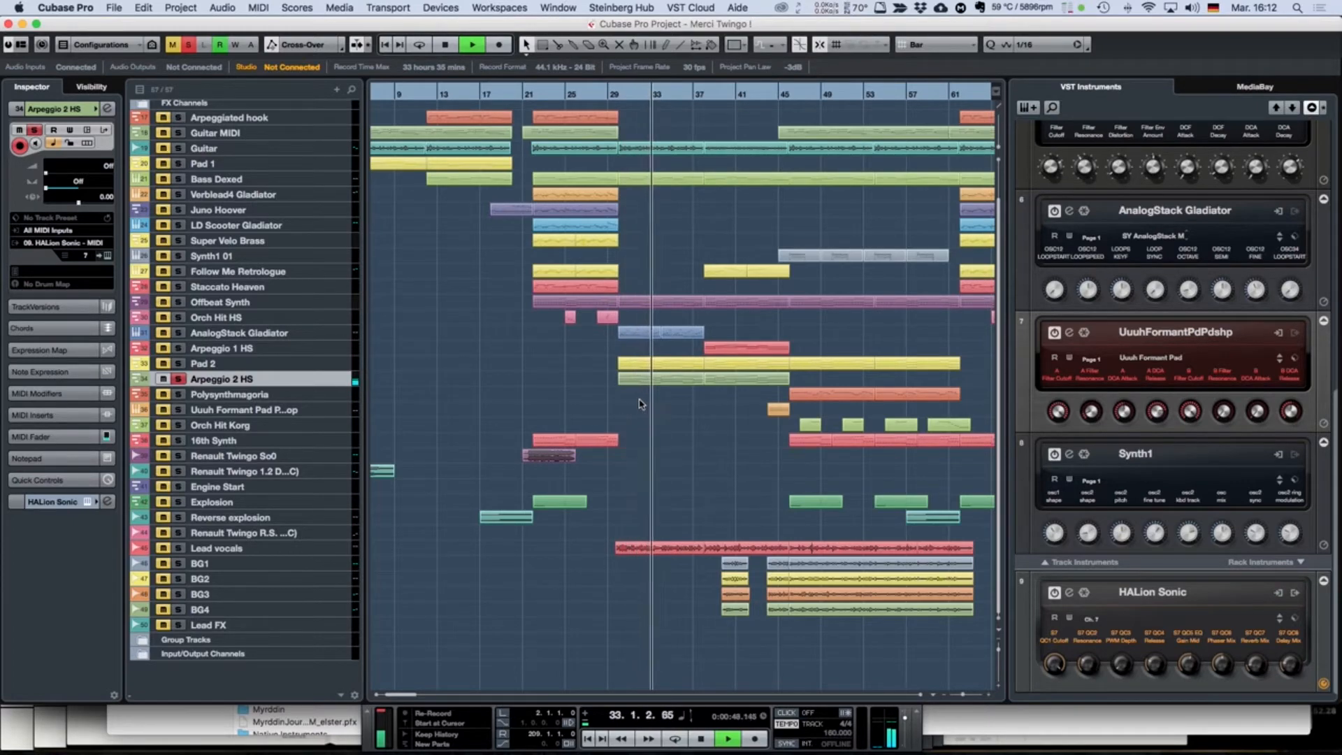
left_click(639, 381)
double_click(640, 381)
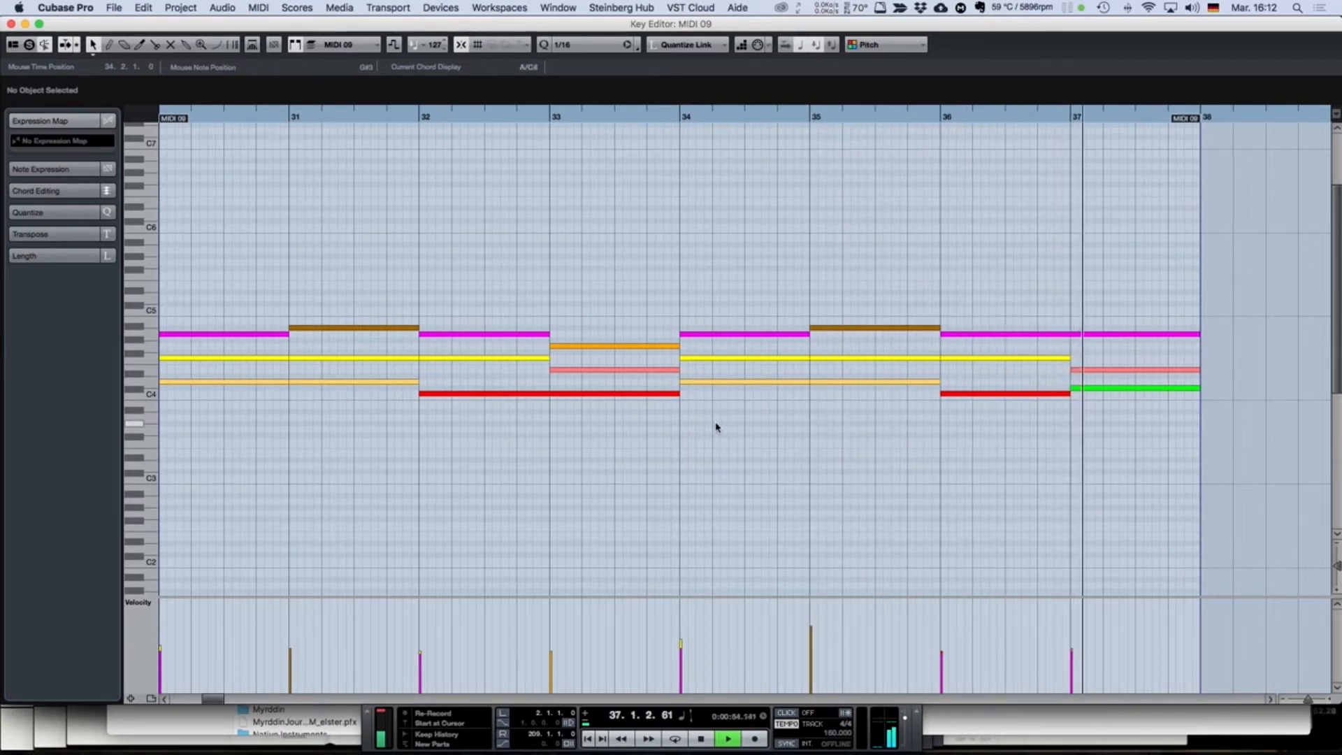
key("space")
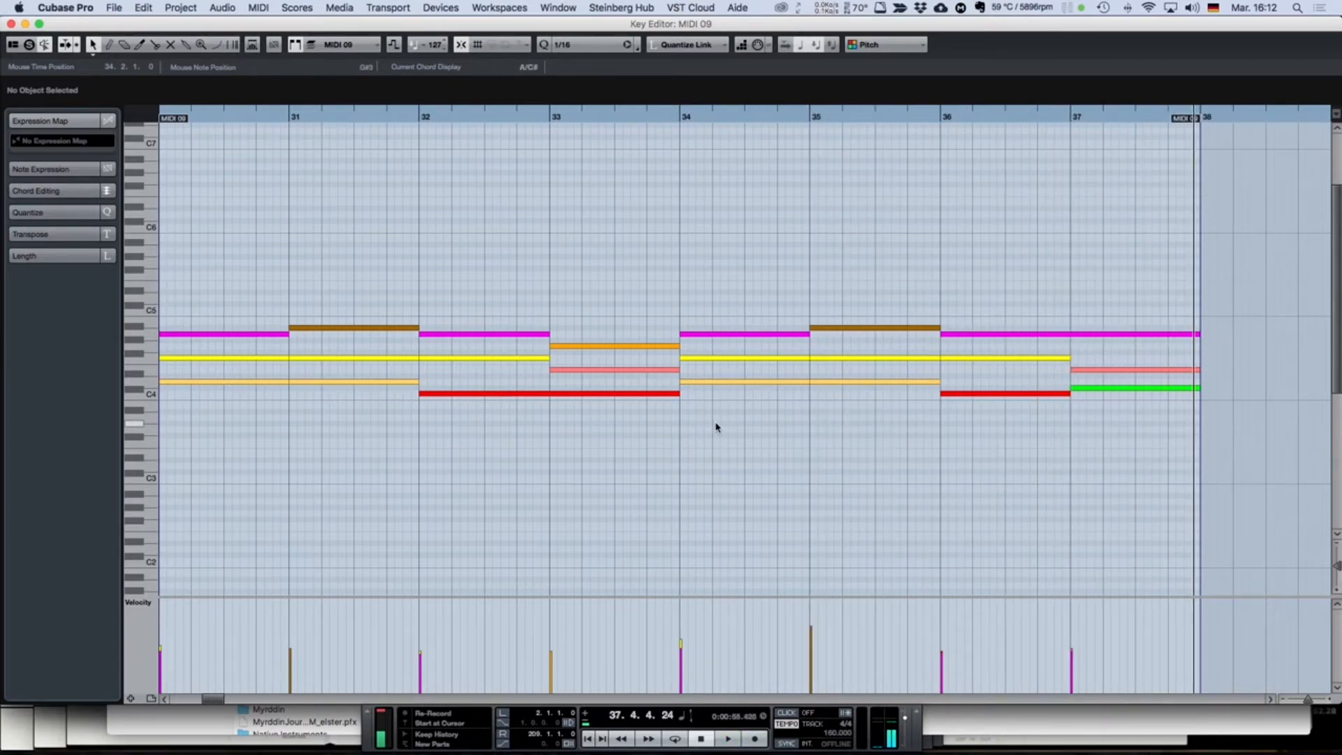
key("Return")
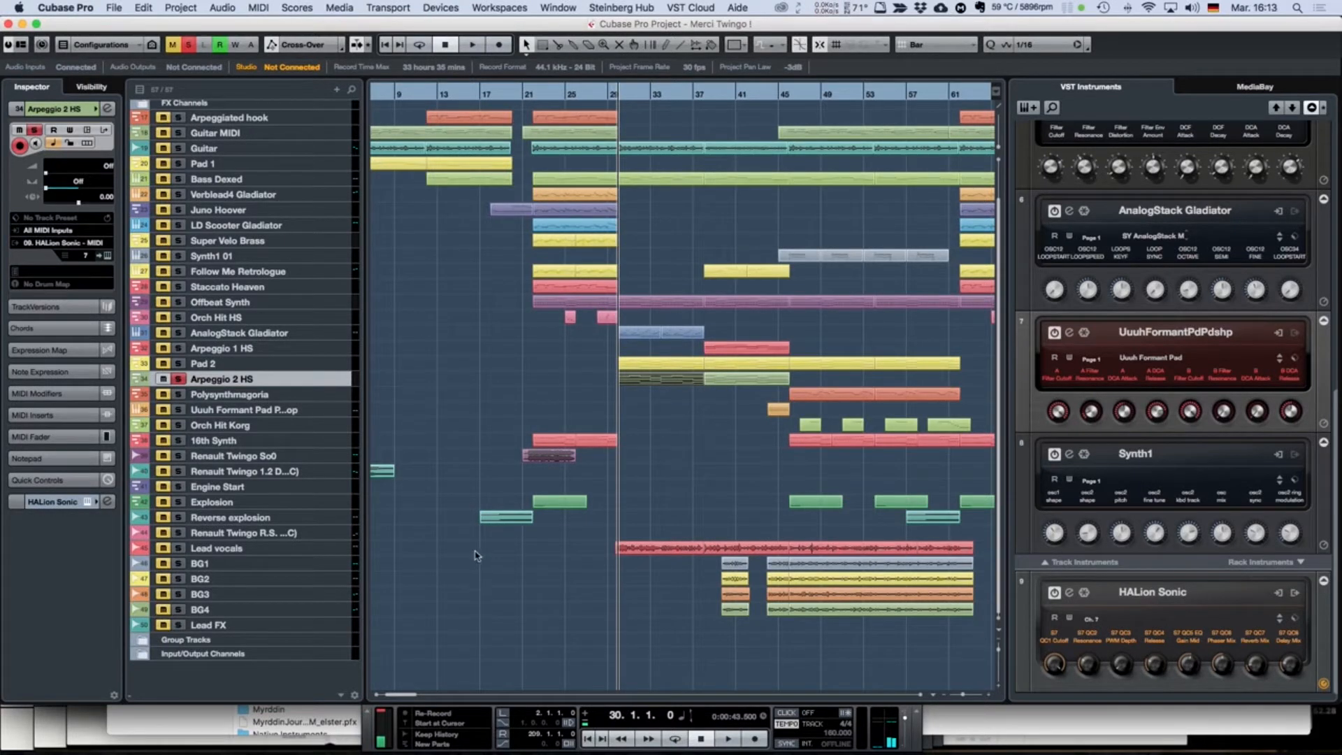
Step: Listen to the Lead vocals track alone from bar 29, and turn off its solo
left_click(331, 552)
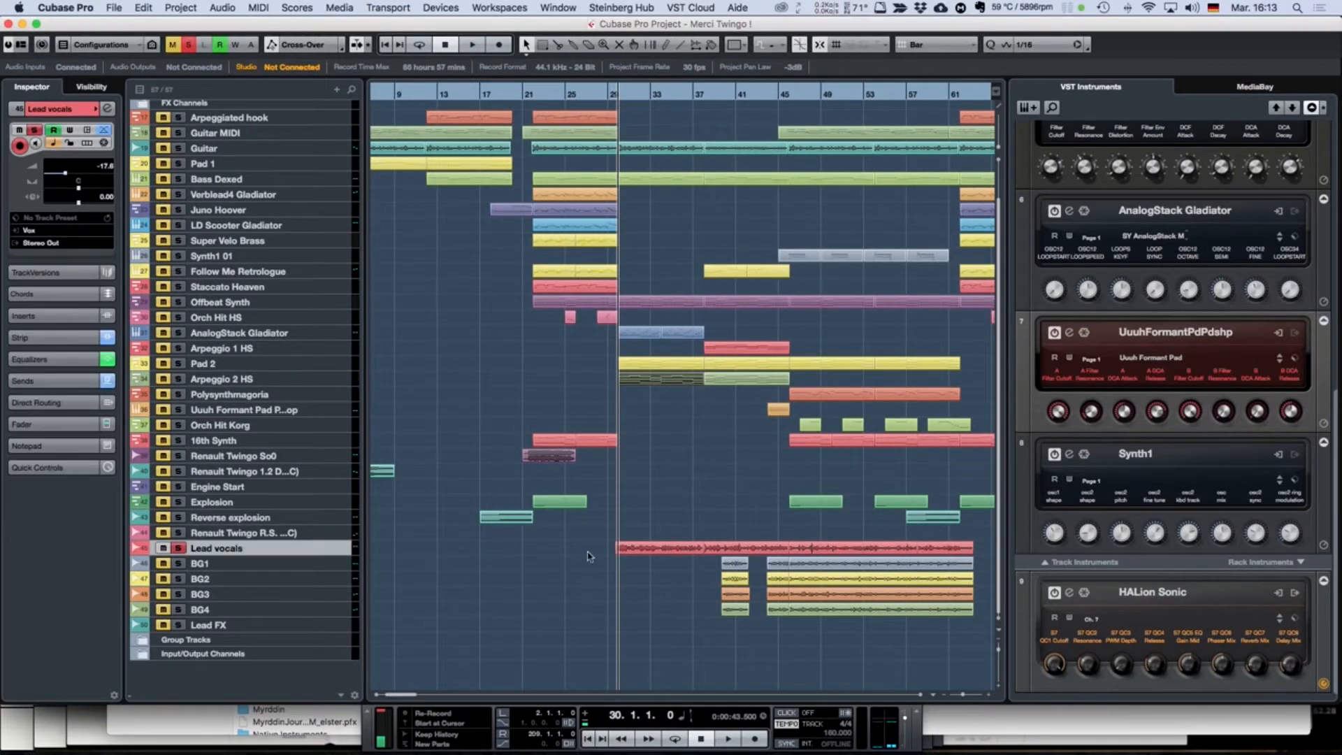
left_click(608, 95)
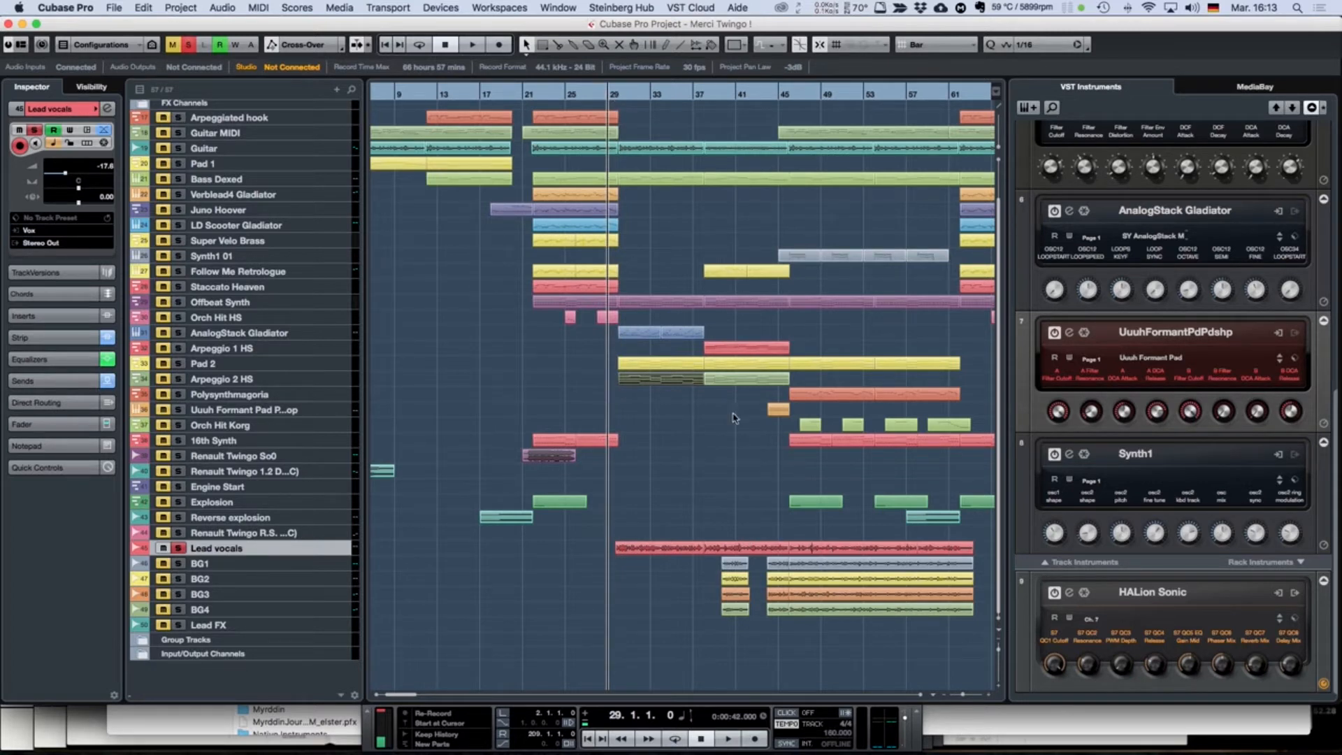
left_click(730, 436)
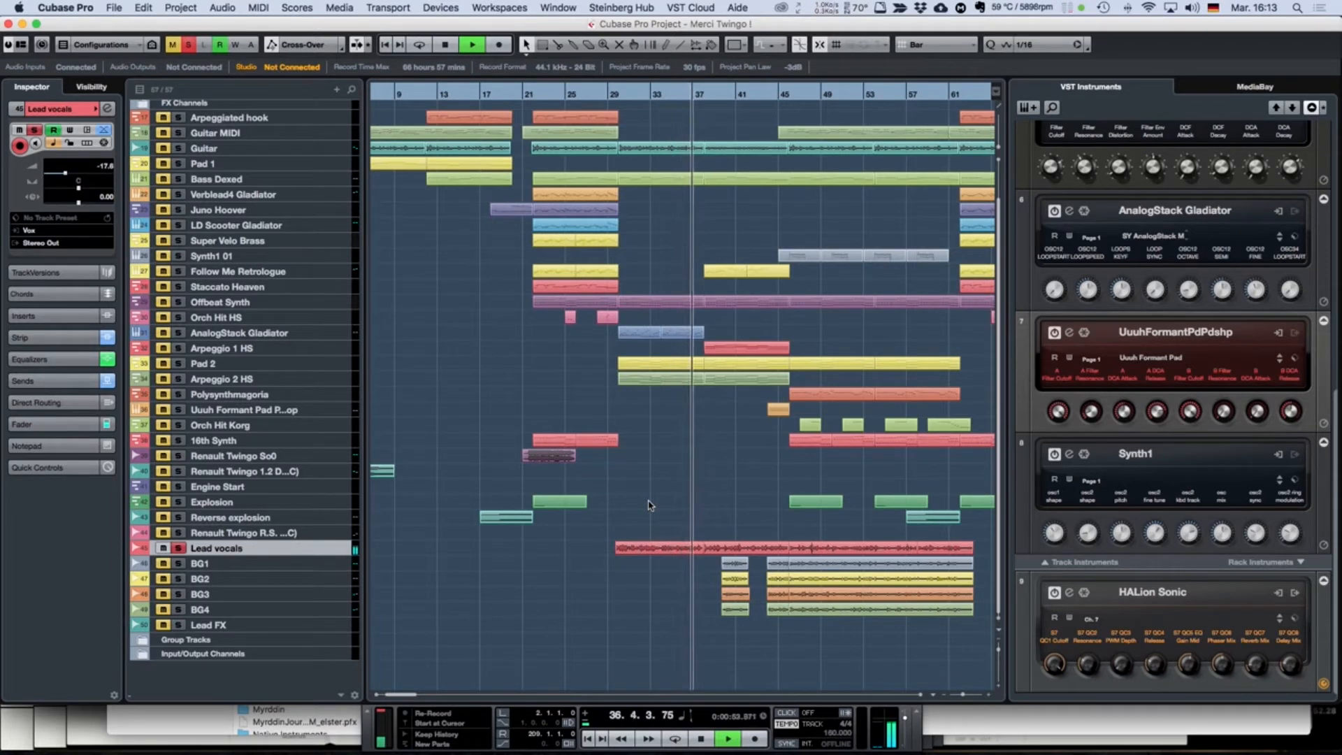
key("space")
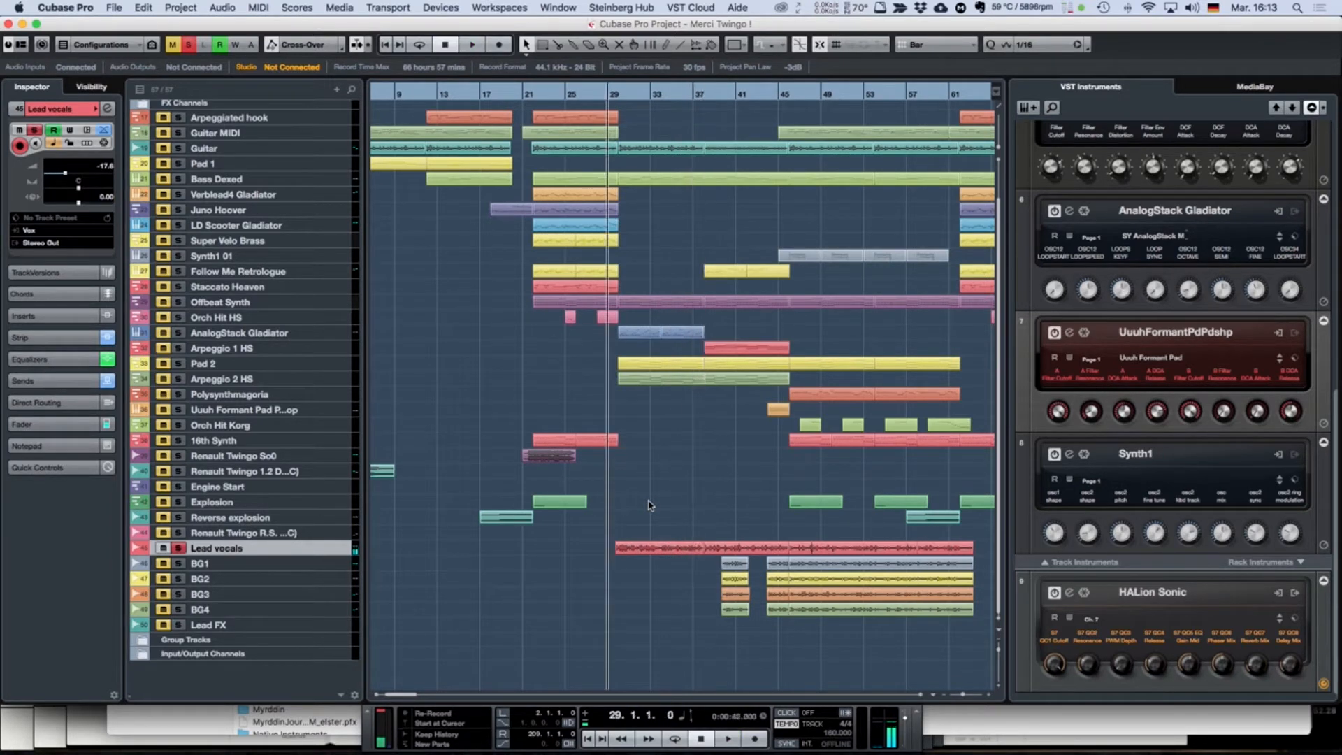
left_click(179, 549)
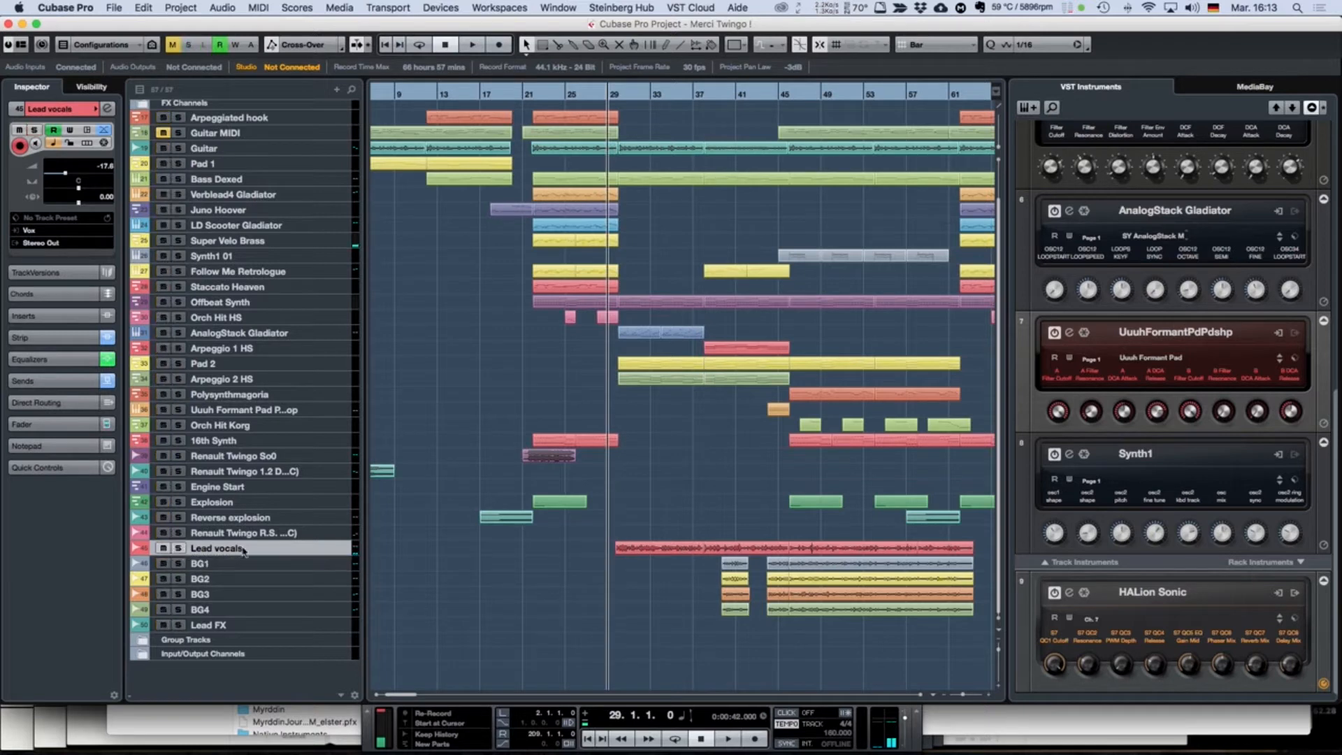
Step: Move the playback position to bar 38 and select the Bass Dexed part that starts there
scroll(678, 505, "up", 3)
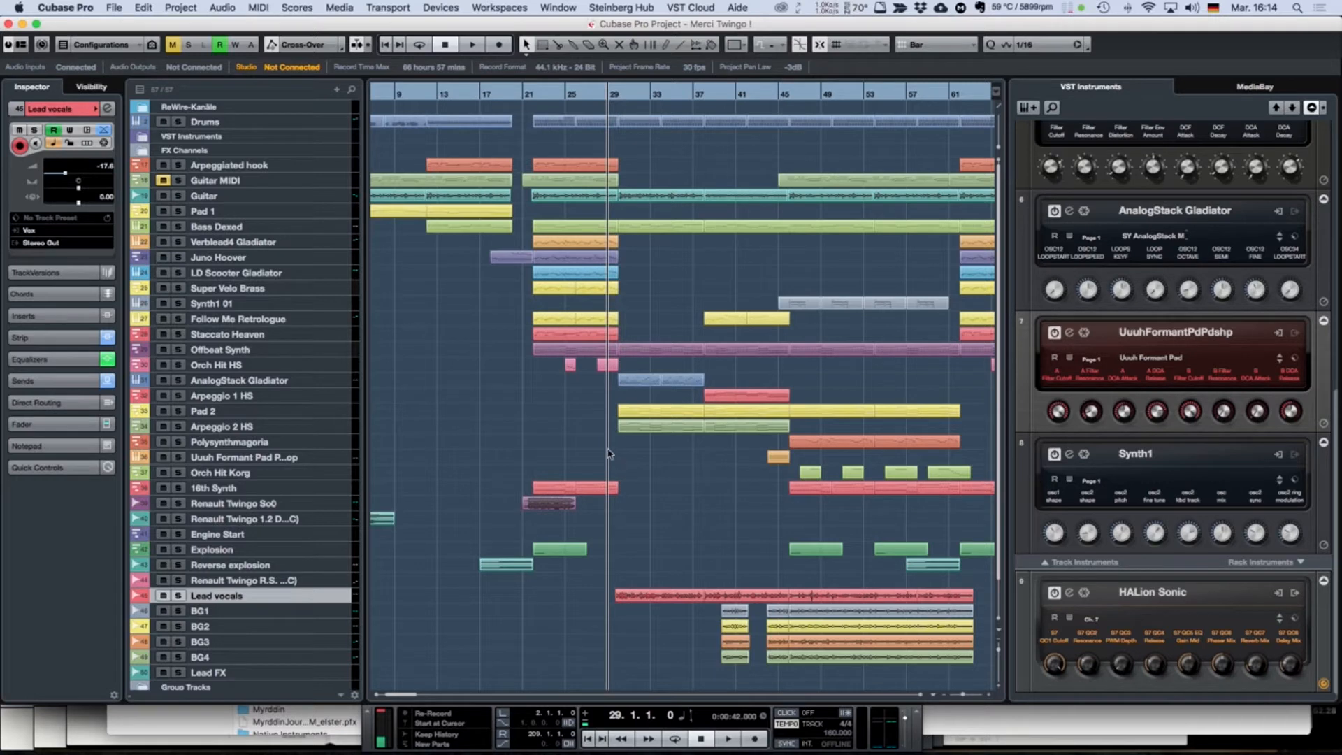
scroll(692, 497, "right", 5)
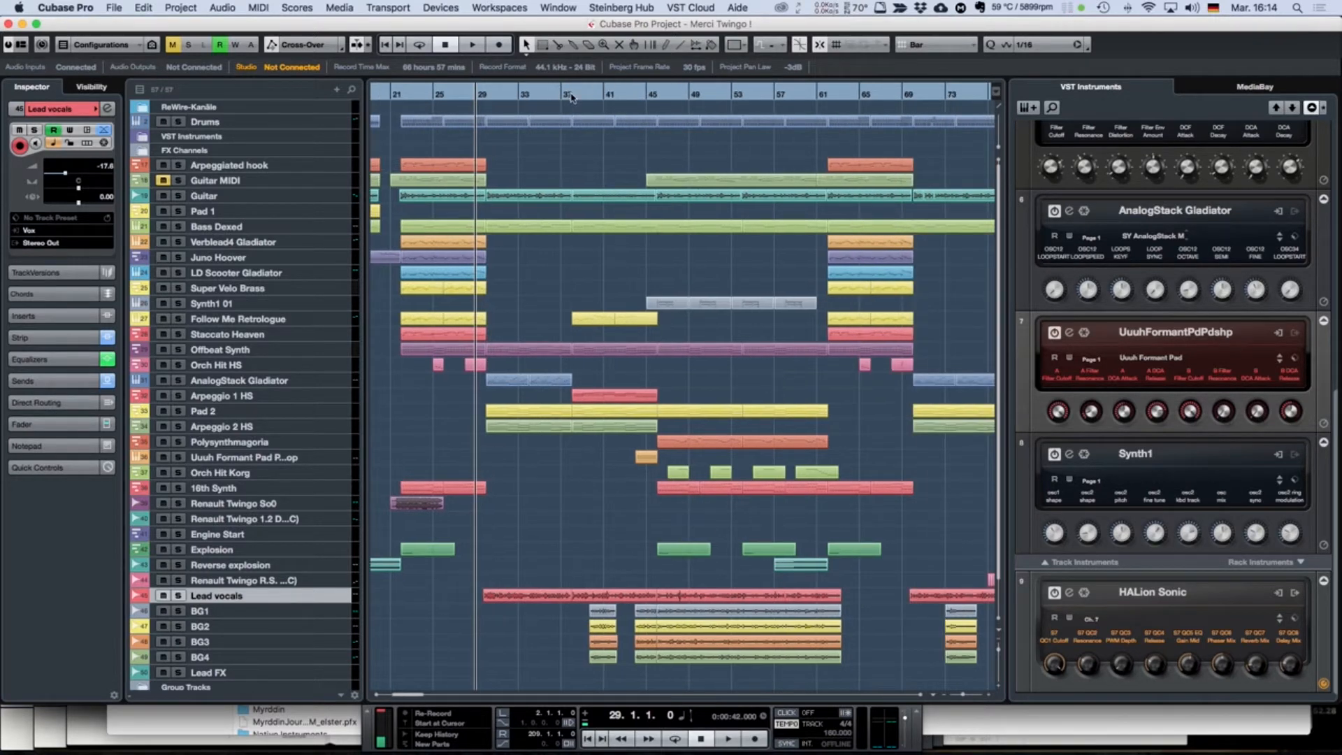
left_click(571, 92)
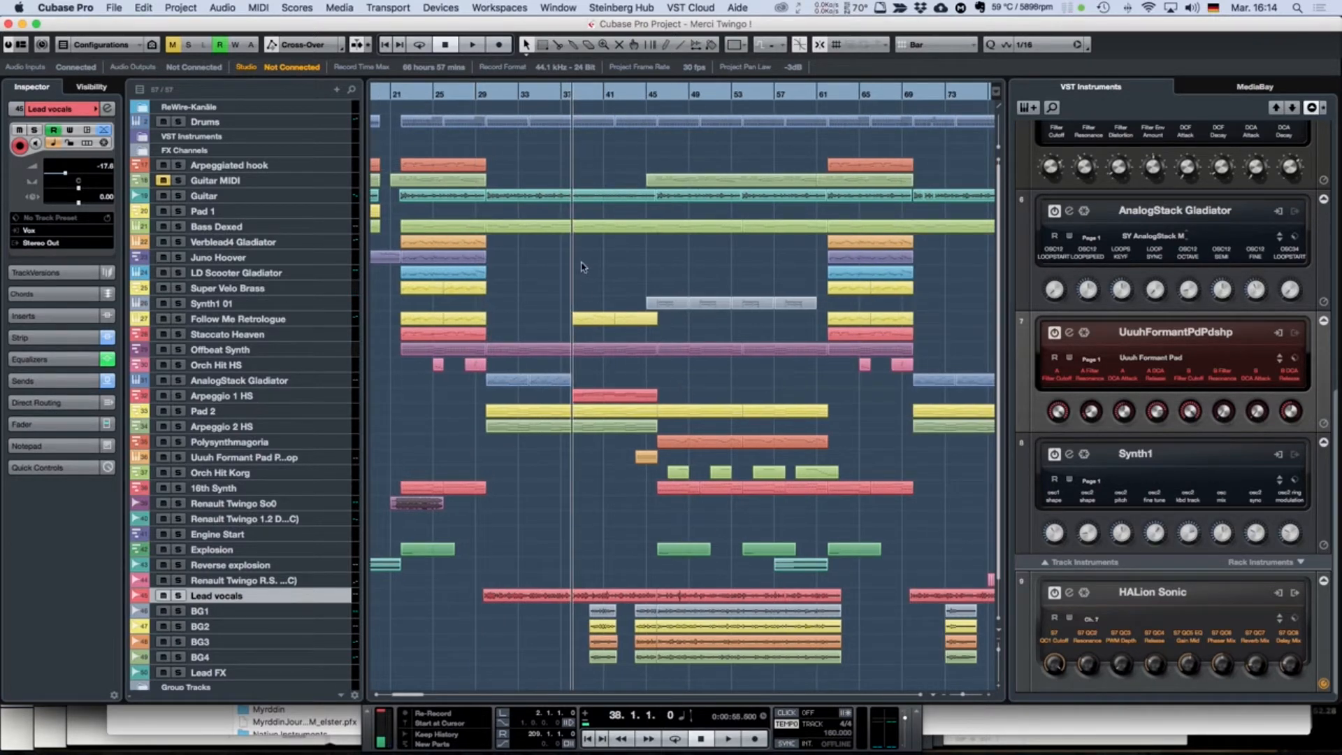
left_click(600, 228)
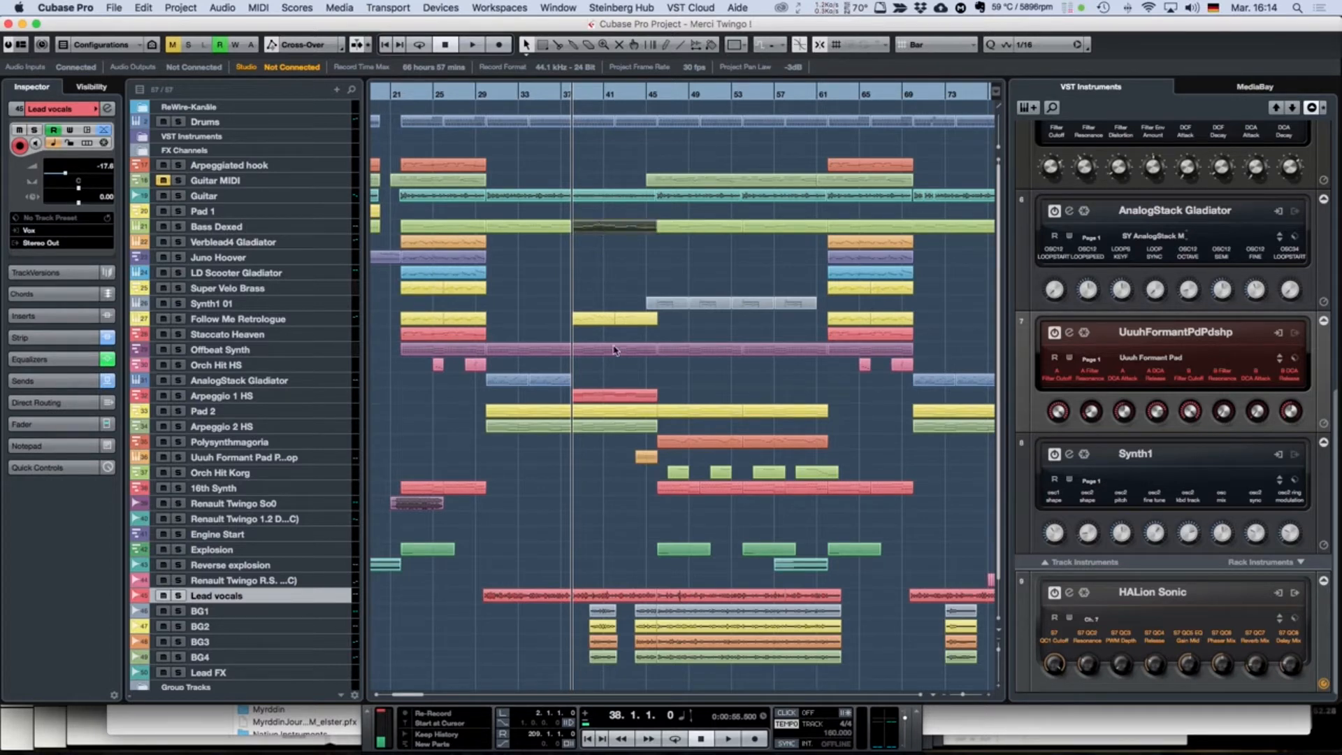
Step: Solo the Offbeat Synth and Bass Dexed tracks, open their bar 38 parts together in the Key Editor, and listen to them
left_click(615, 349)
left_click(178, 349)
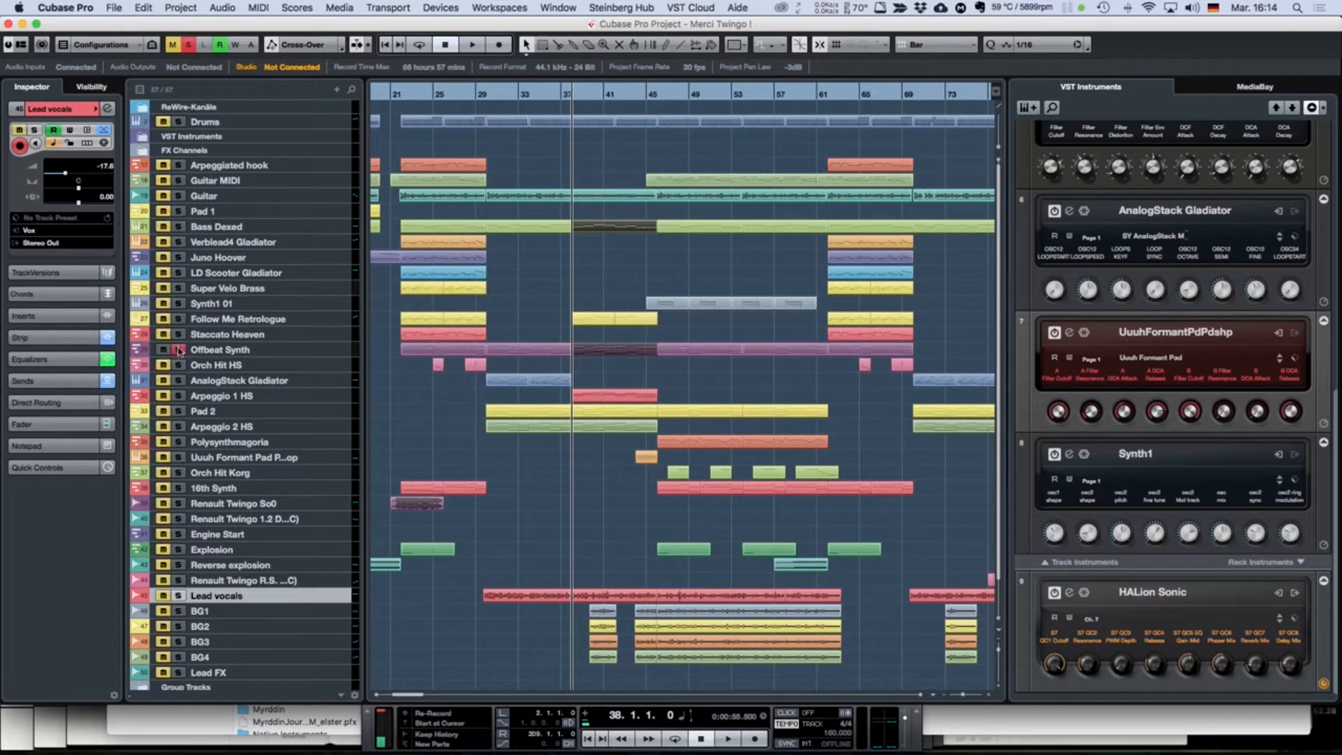
left_click(179, 227)
double_click(615, 350)
key("space")
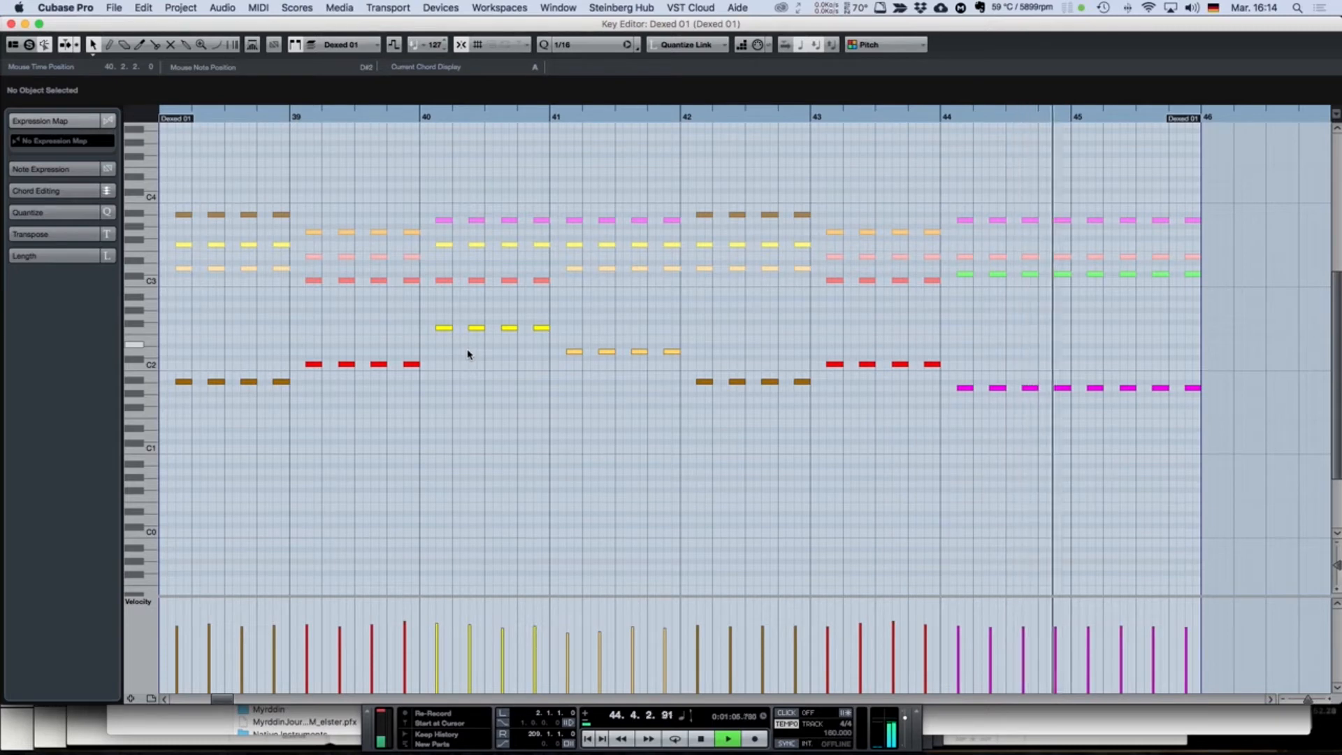
key("space")
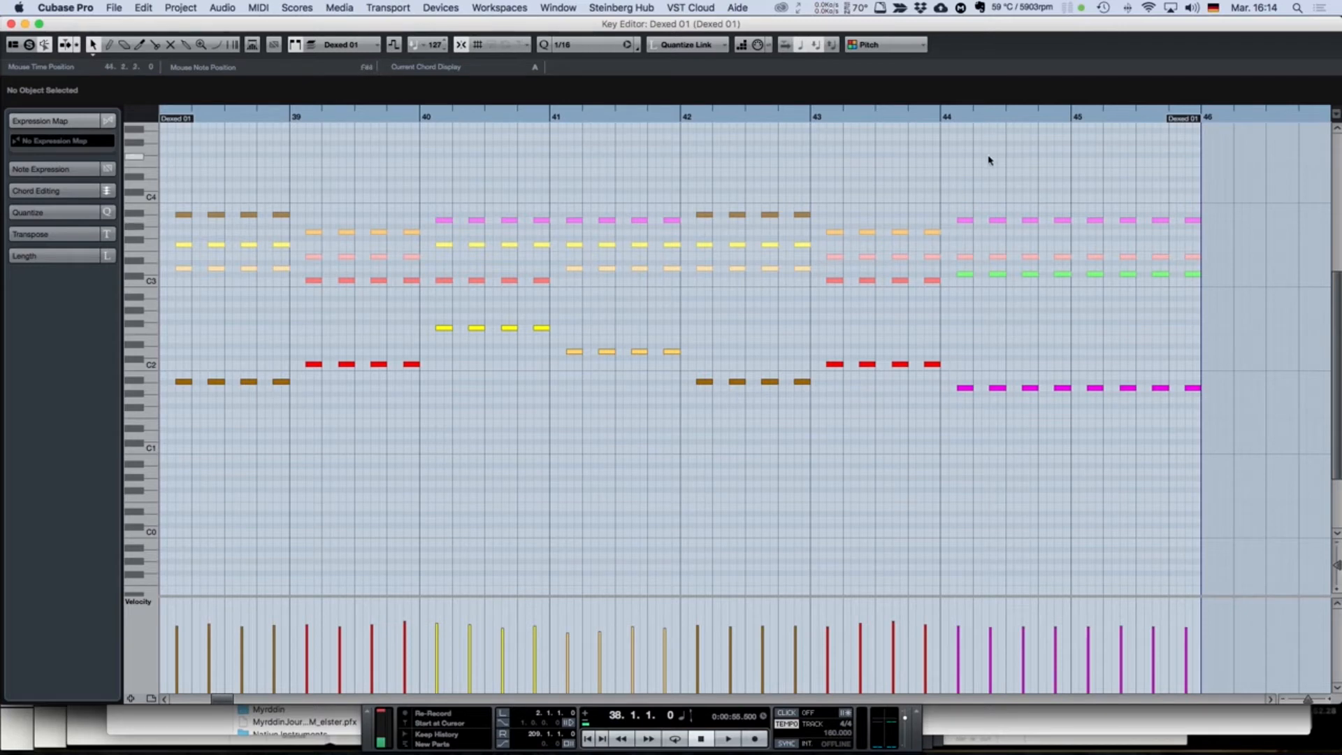
Step: Move the playback position to bar 44 in the Key Editor, and return to the project with the parts deselected
left_click(941, 117)
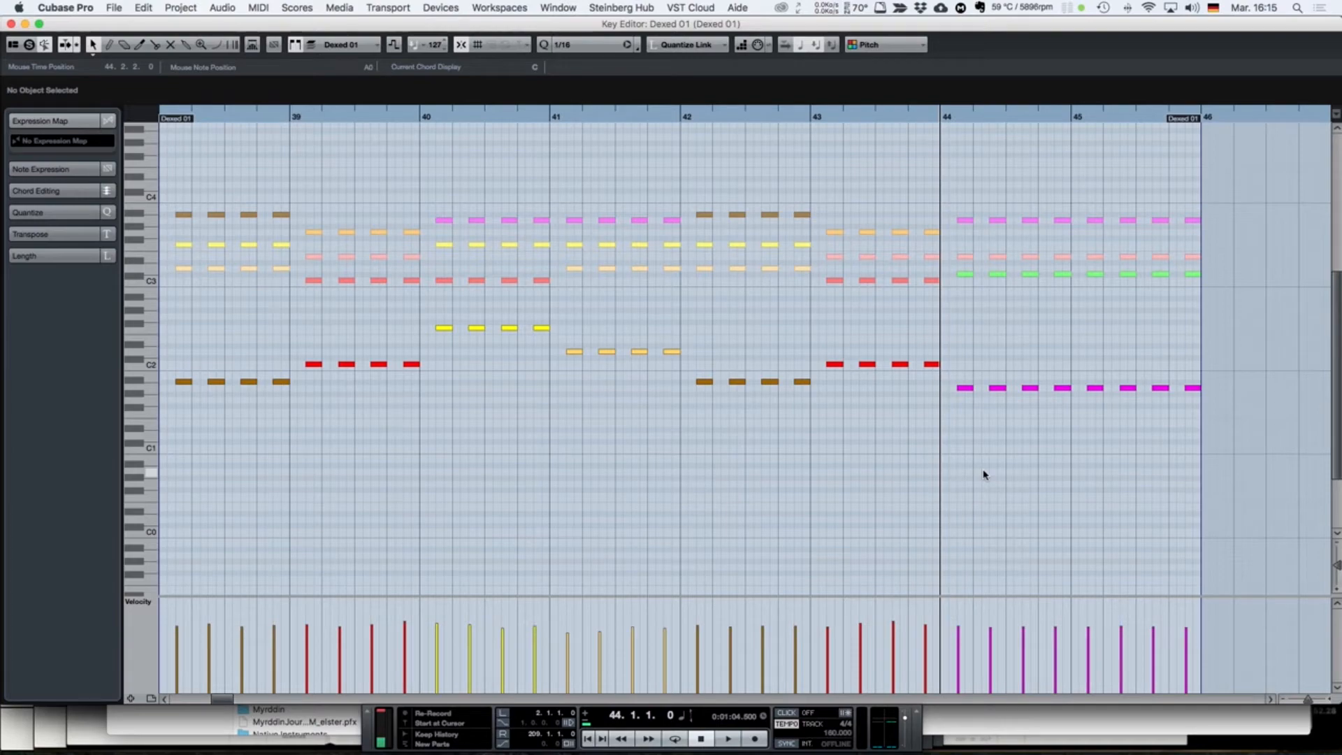
key("super+w")
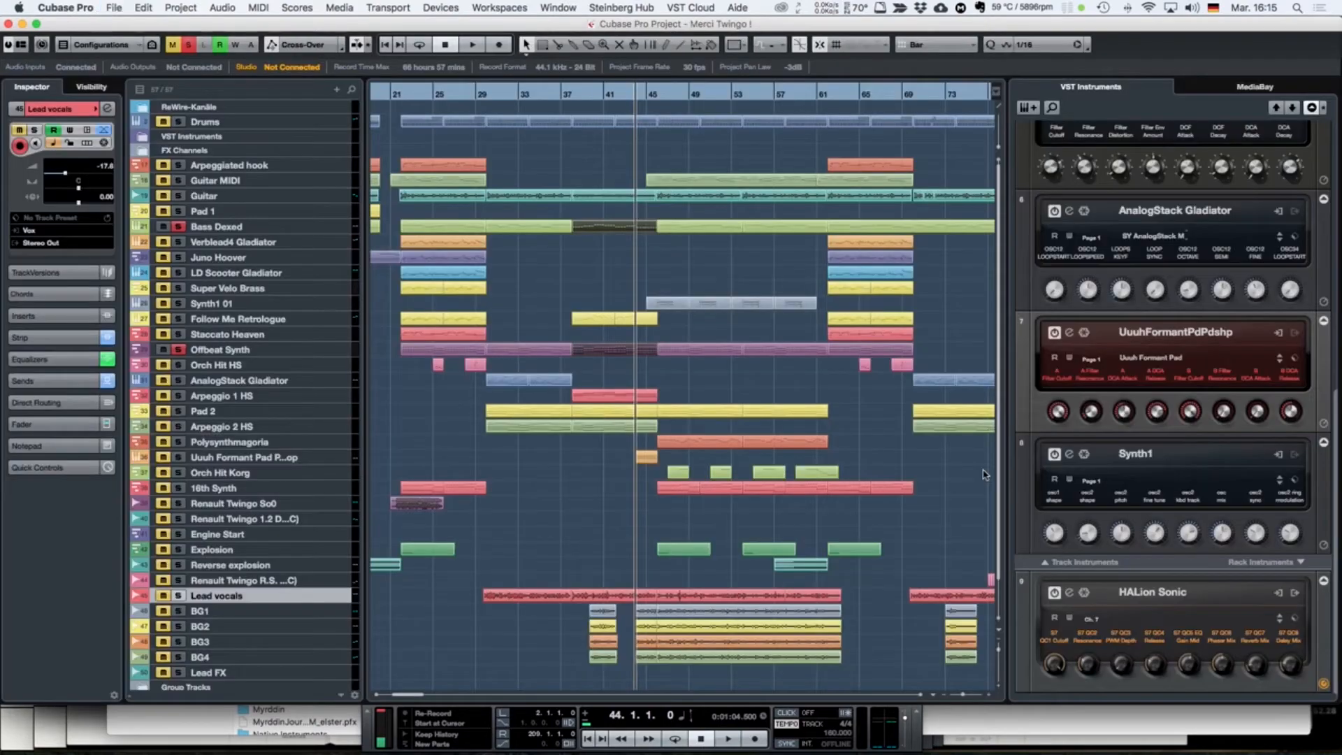
left_click(621, 272)
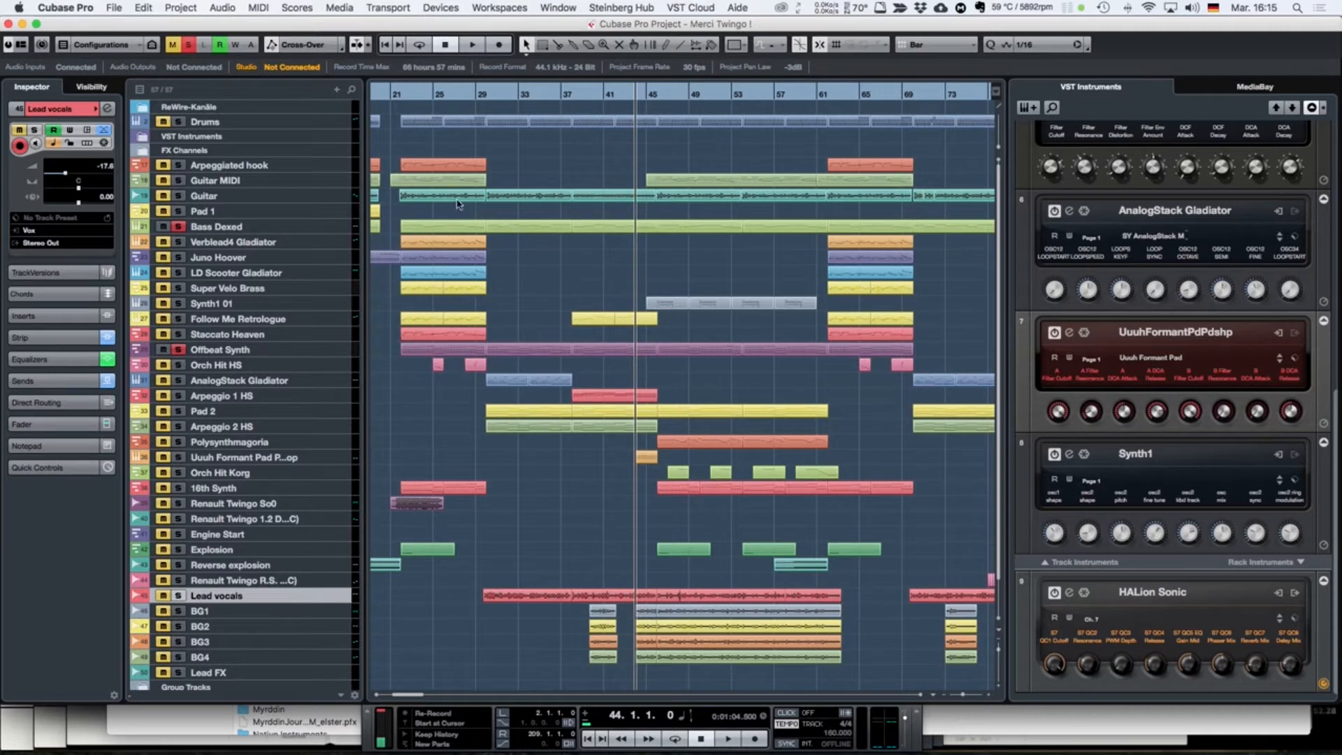
Step: Listen to the Guitar track alone from bar 38, and return the playback position to bar 38
left_click(345, 199)
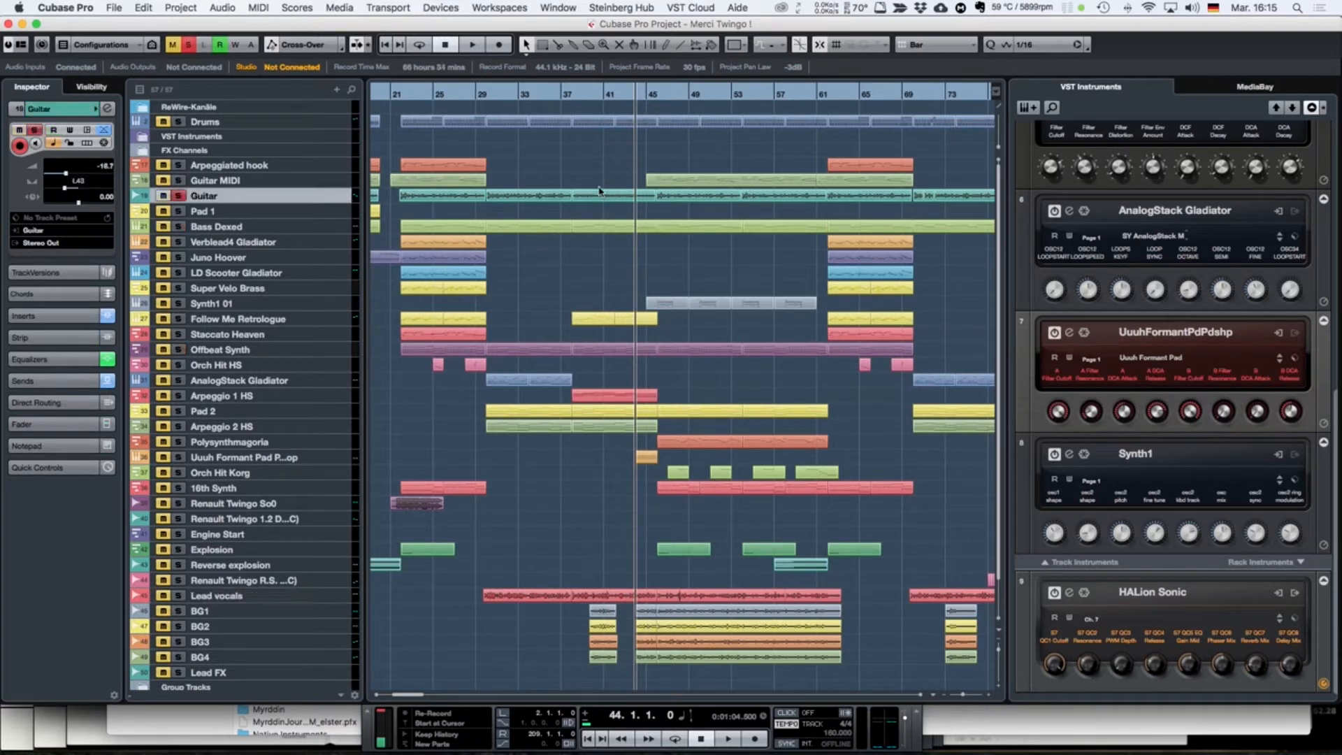
left_click(576, 106)
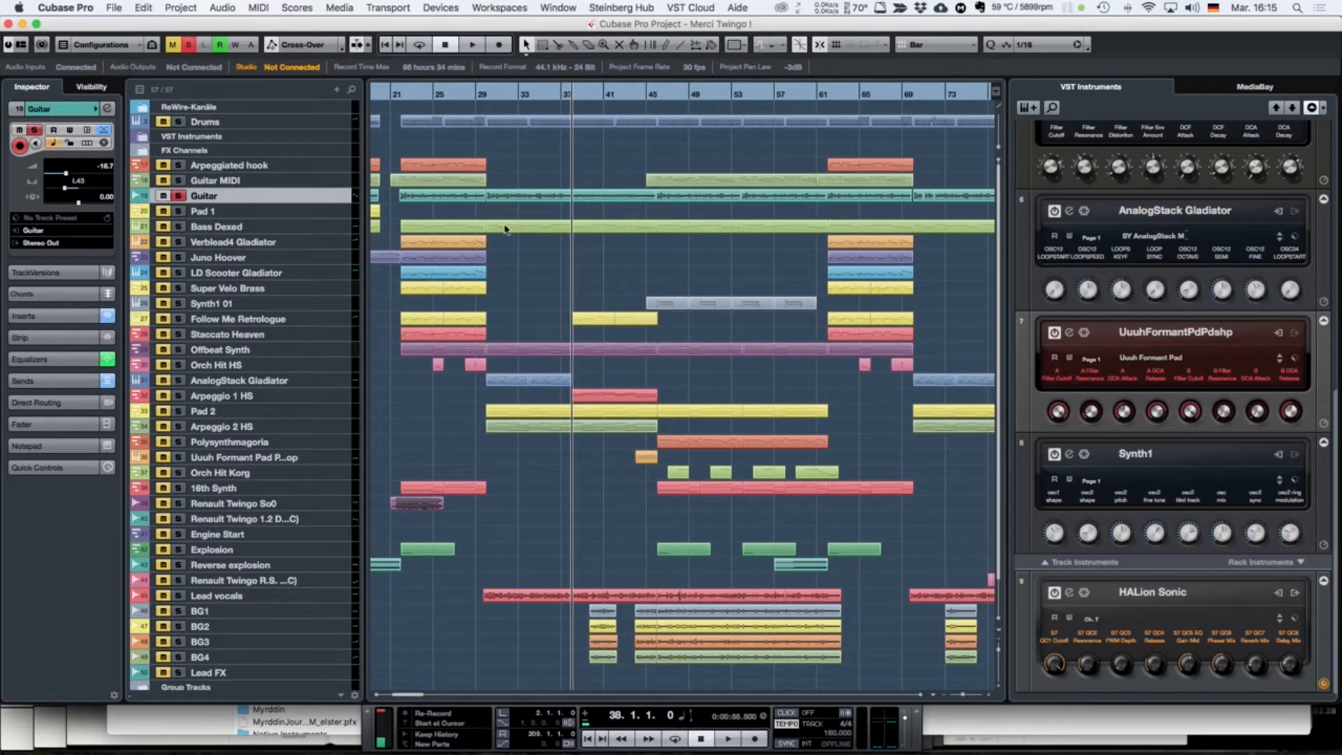
key("space")
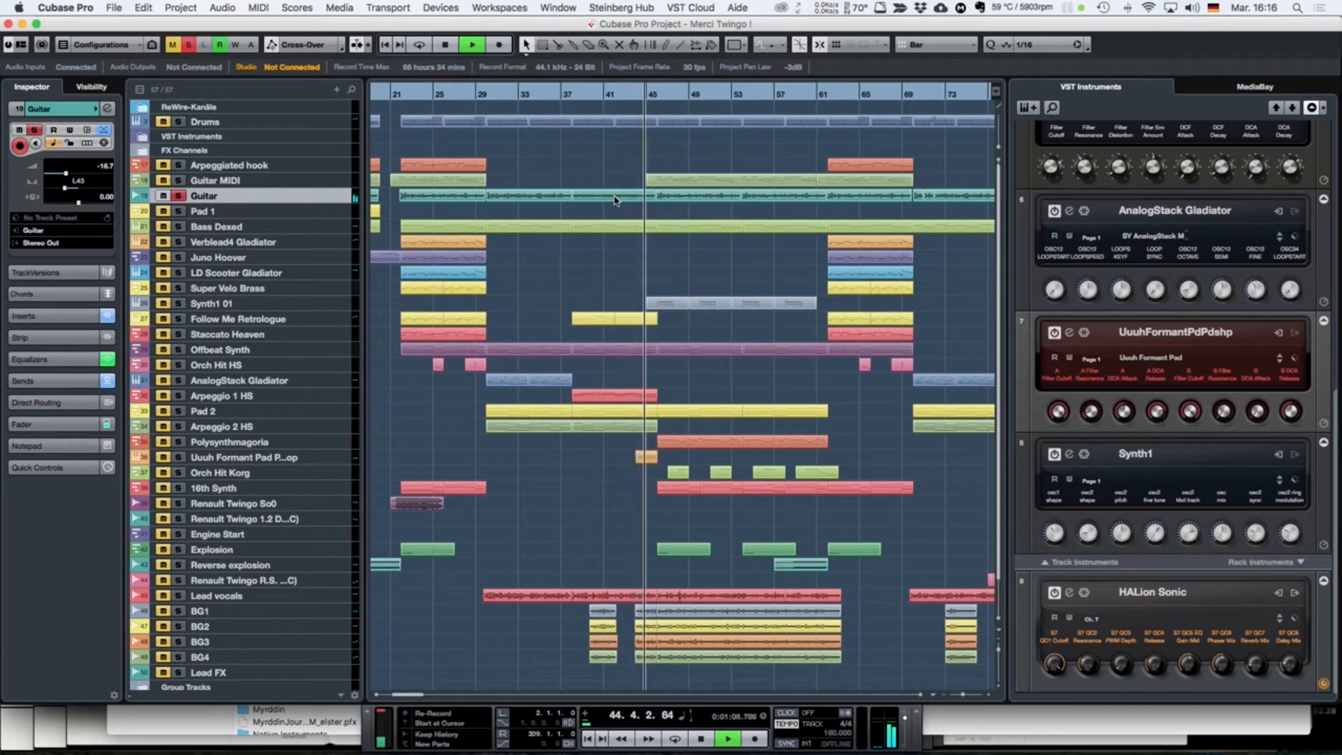
key("space")
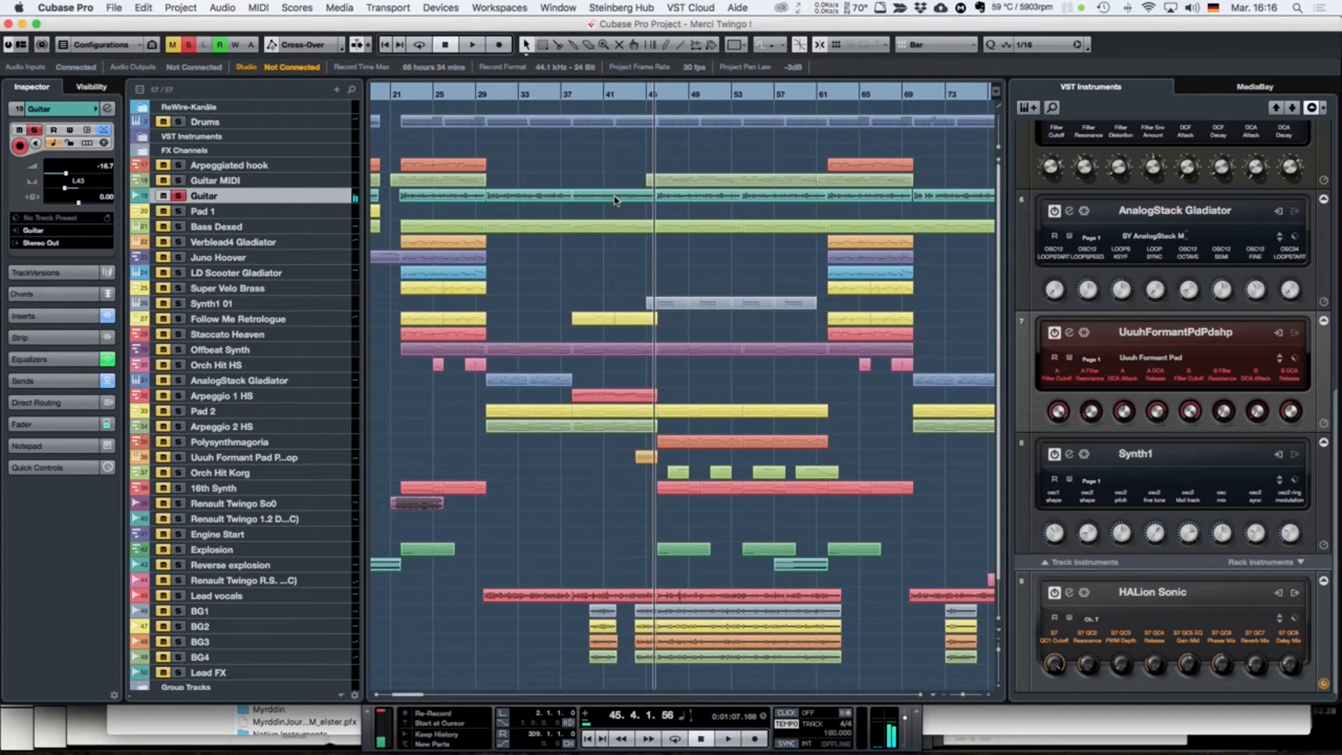
key("KP_0")
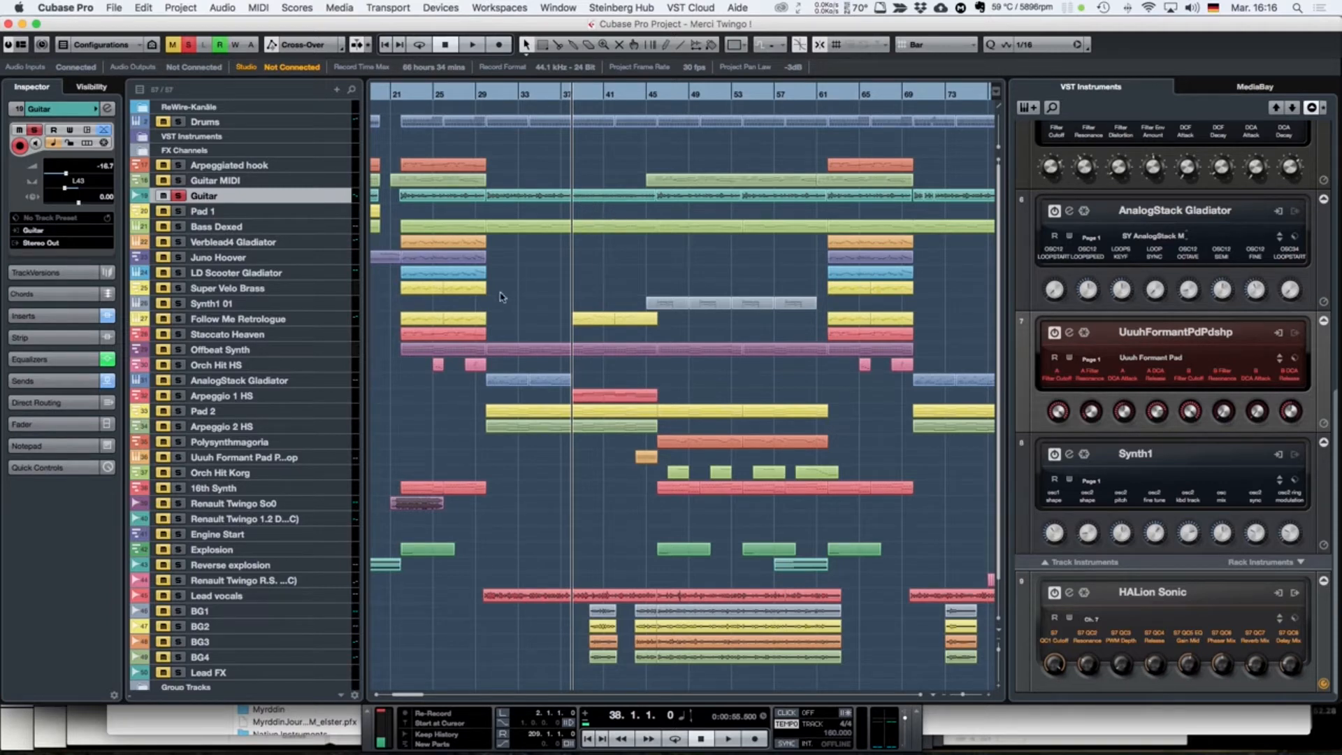
Step: Listen to Follow Me Retrologue alone from bar 38 while viewing its notes in the Key Editor, and return to the project
left_click(334, 323)
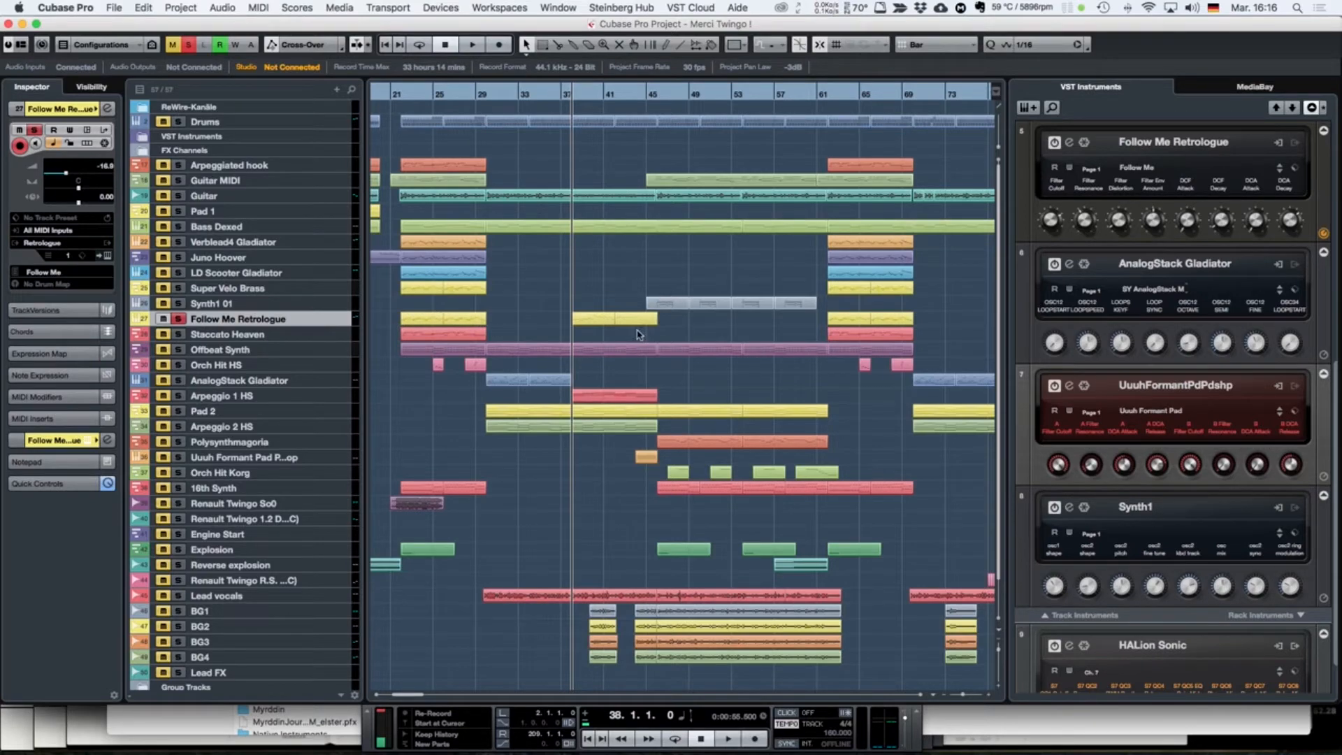
left_click(595, 321)
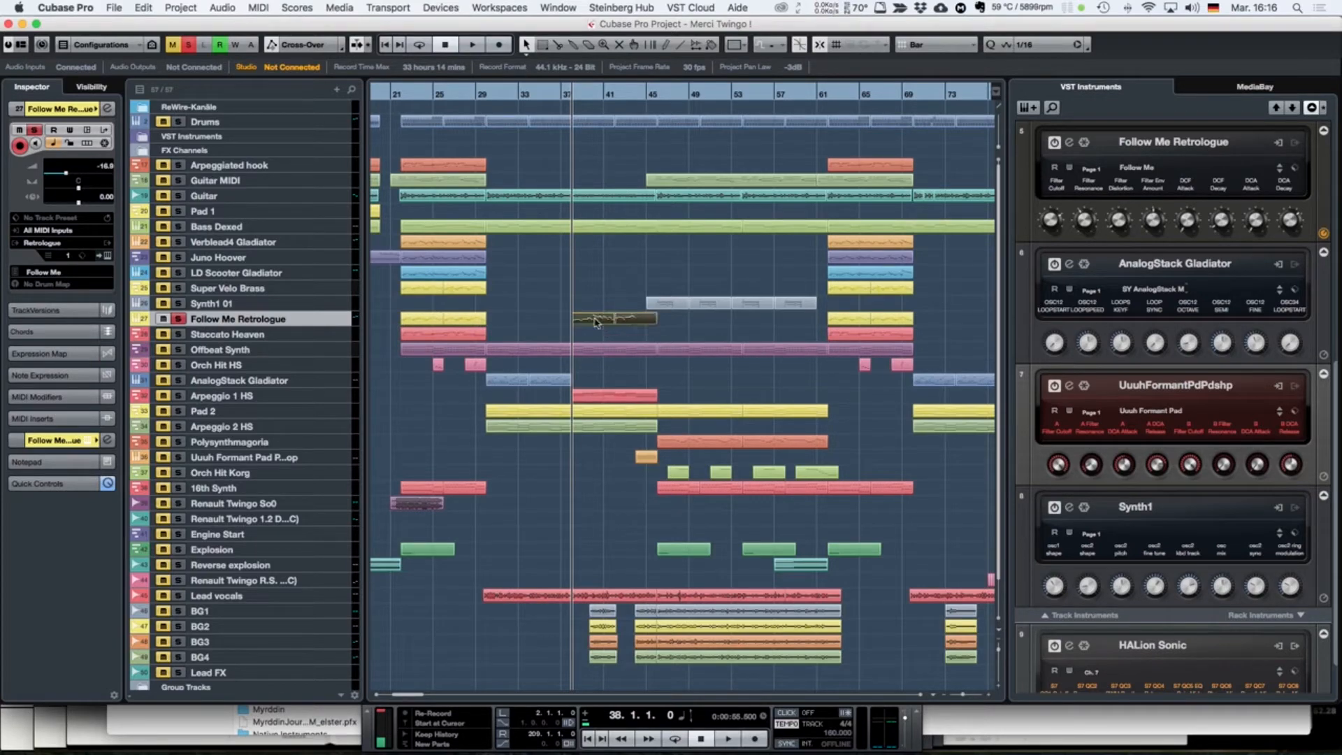
double_click(596, 321)
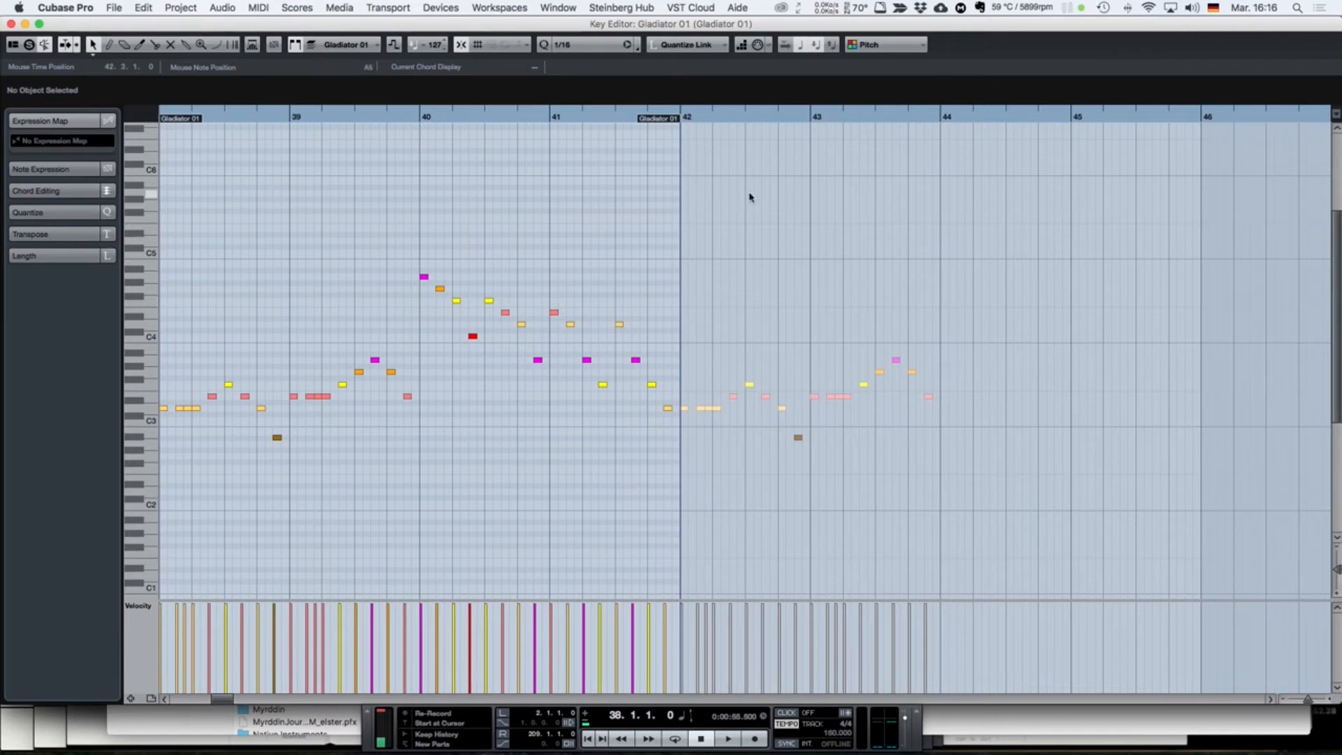
key("space")
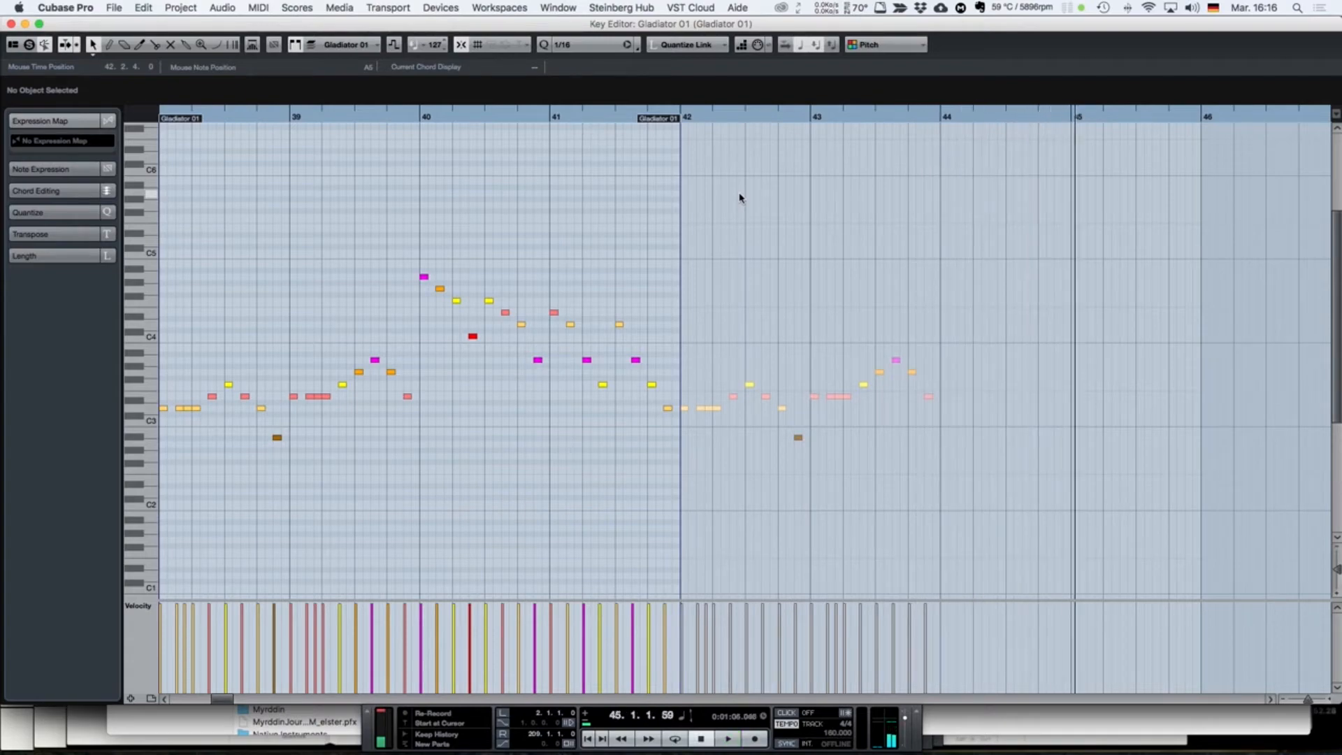
key("space")
key("Return")
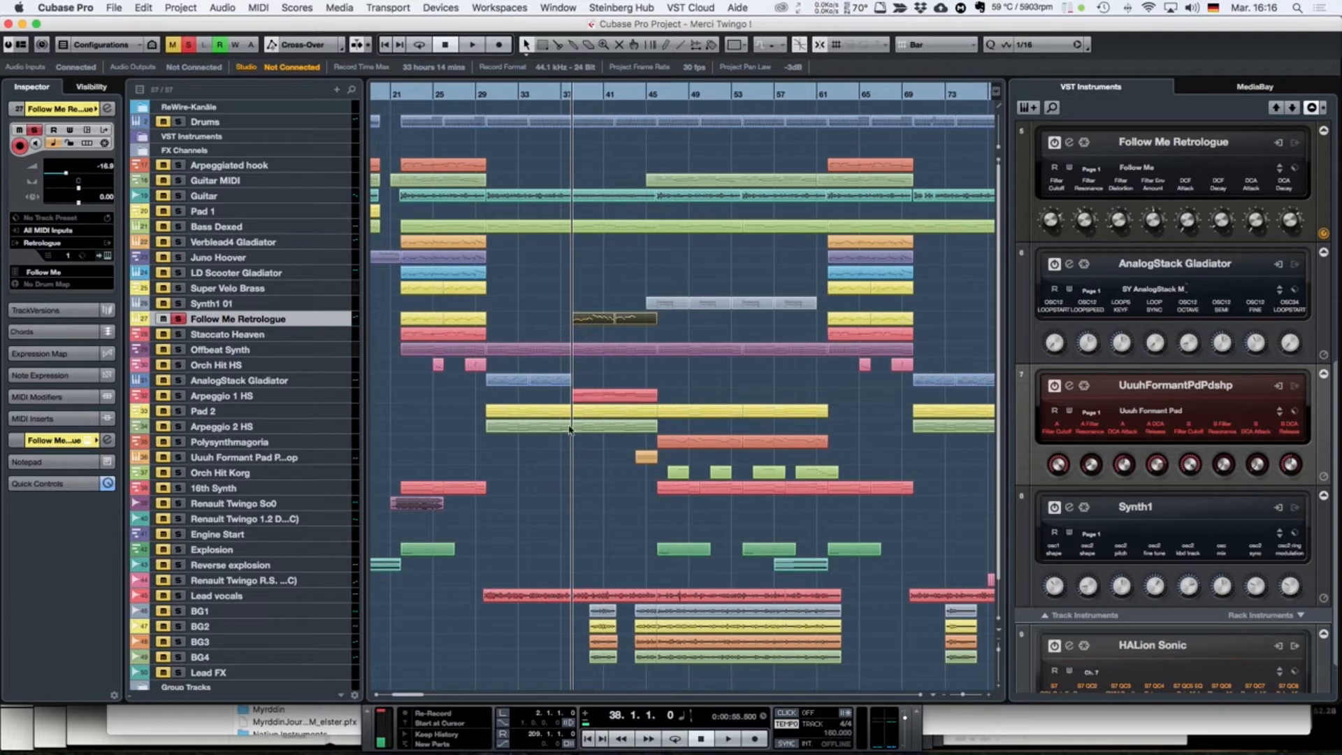
Step: Listen to Arpeggio 1 HS alone from bar 38, examine its notes in the Key Editor, and return to the project
left_click(336, 398)
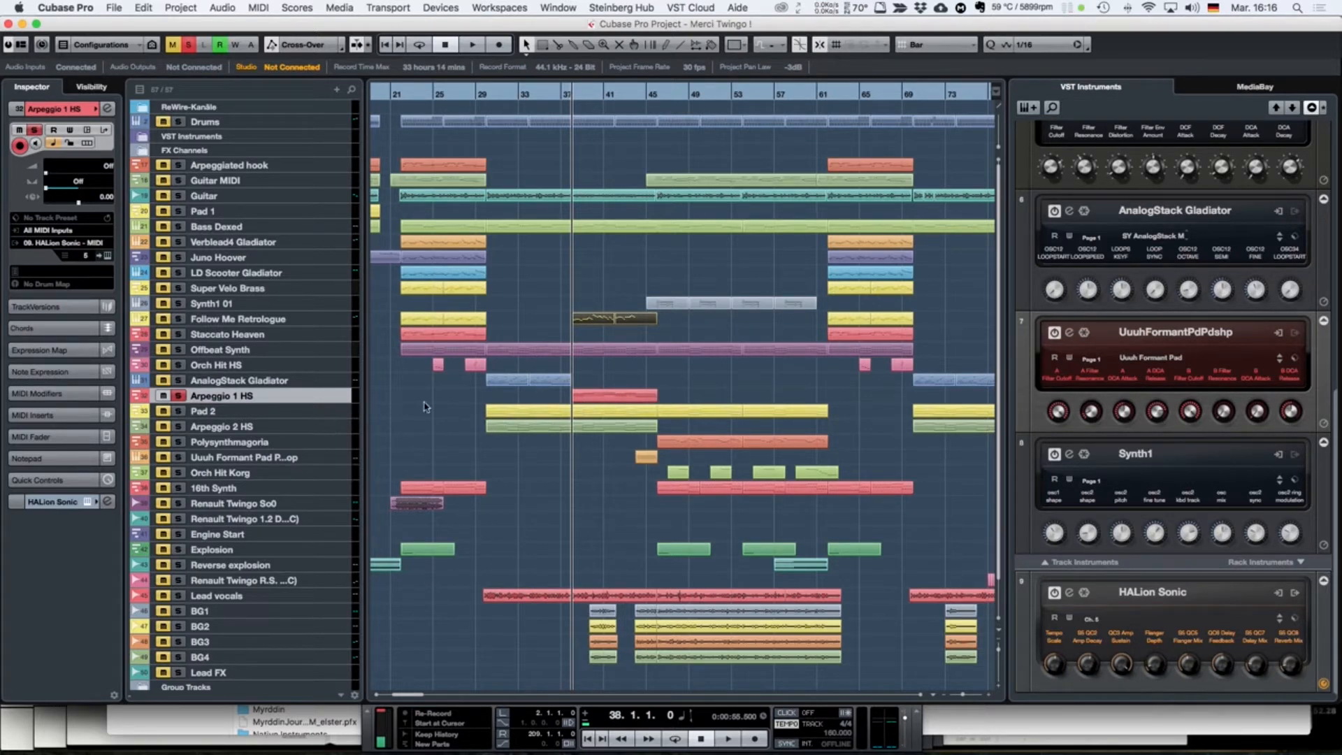
double_click(597, 396)
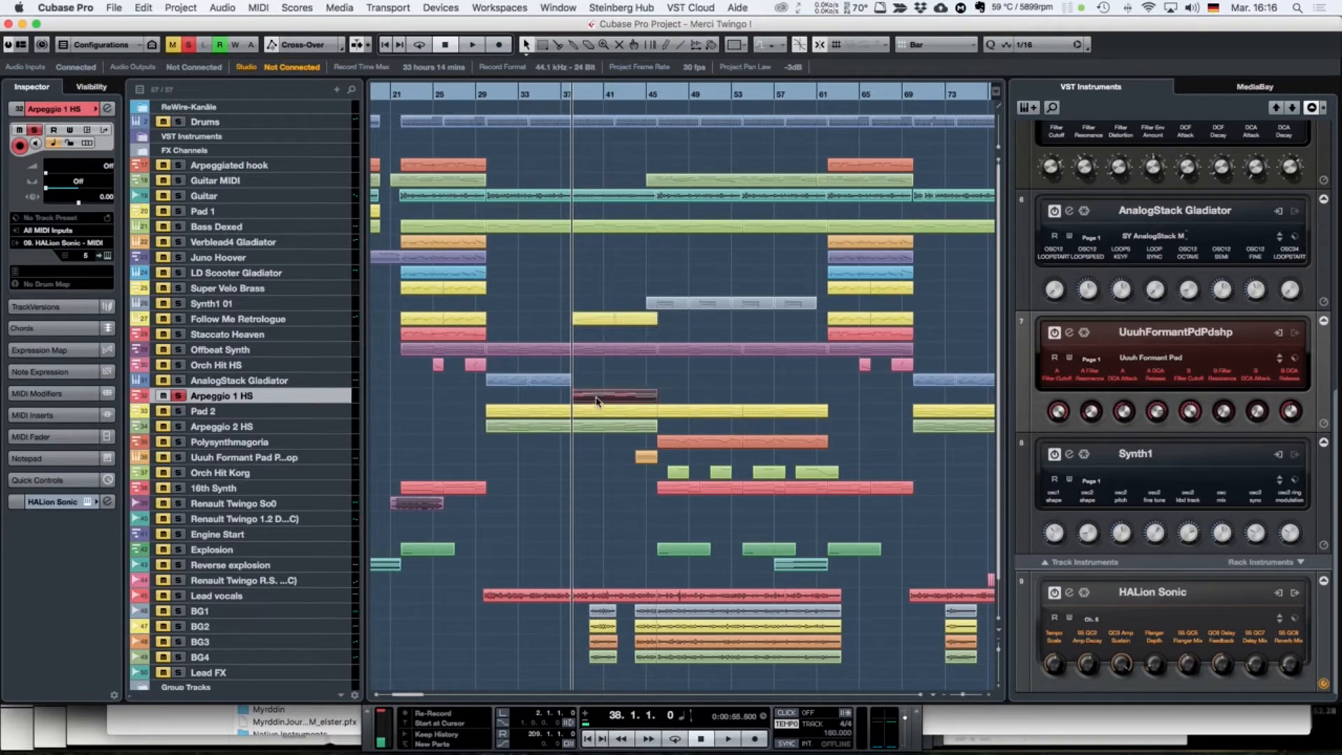
key("space")
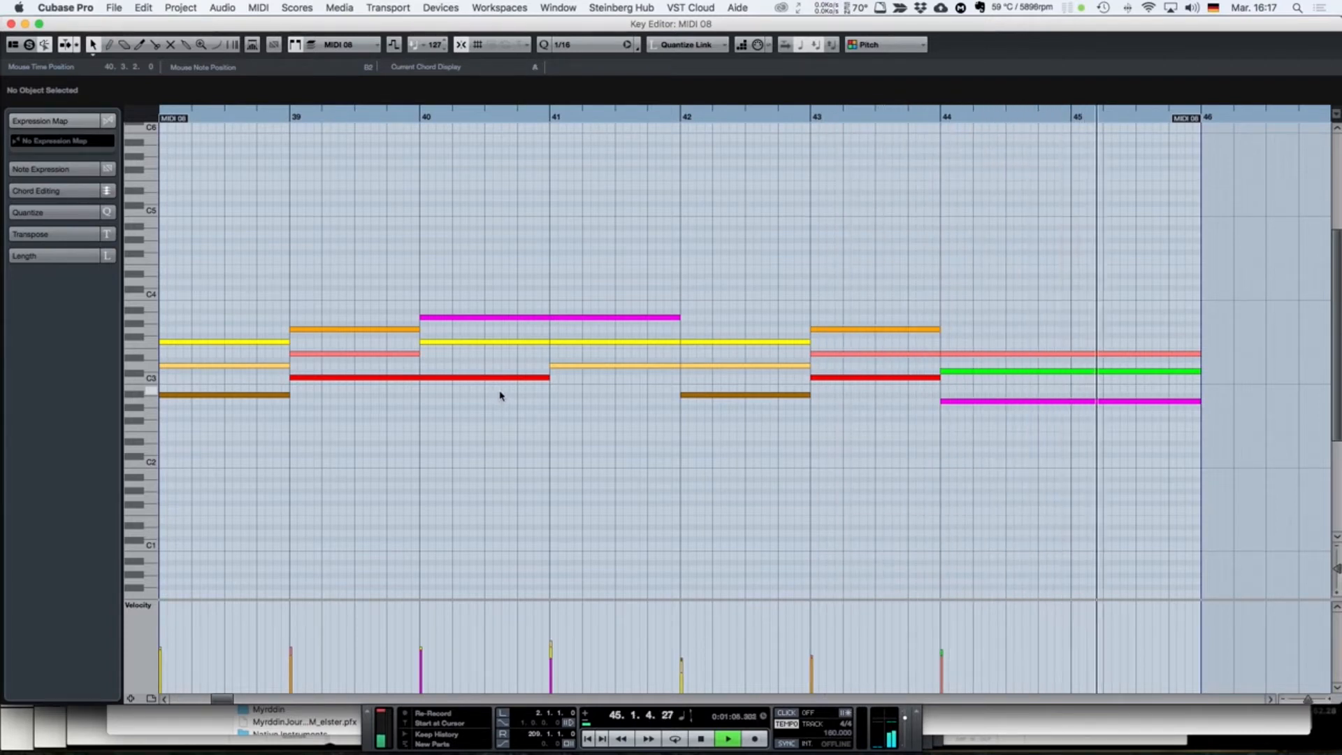
key("space")
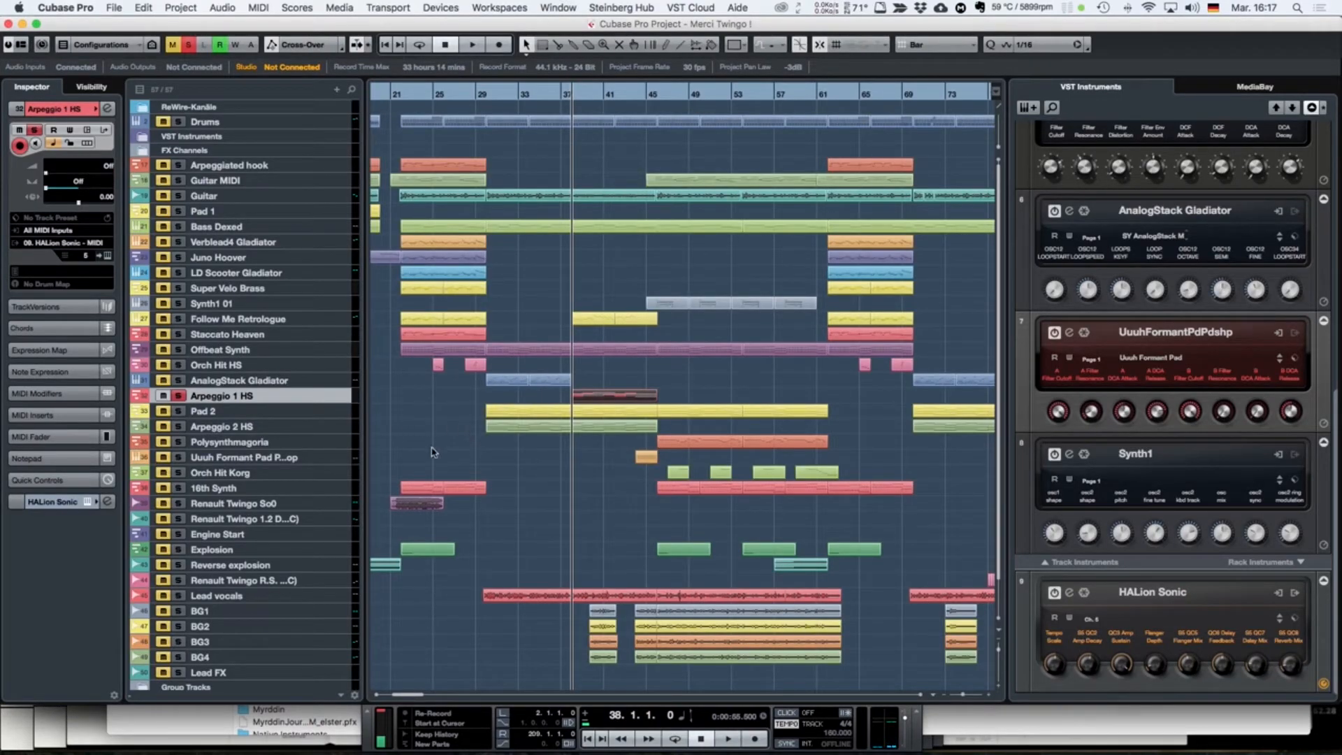
Step: Solo Lead vocals together with BG1, BG2, BG3 and BG4, and listen to them from bar 38
scroll(458, 461, "down", 3)
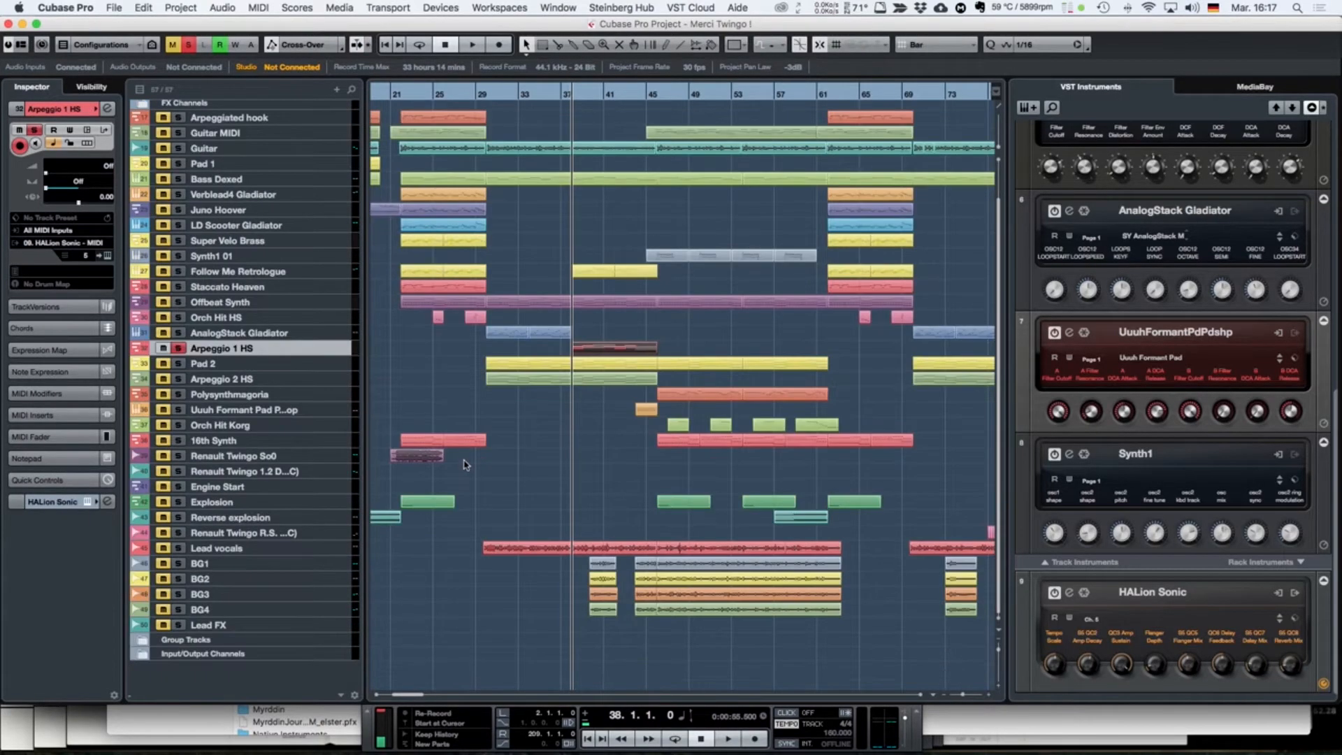
left_click(330, 551)
left_click_drag(179, 568, 180, 600)
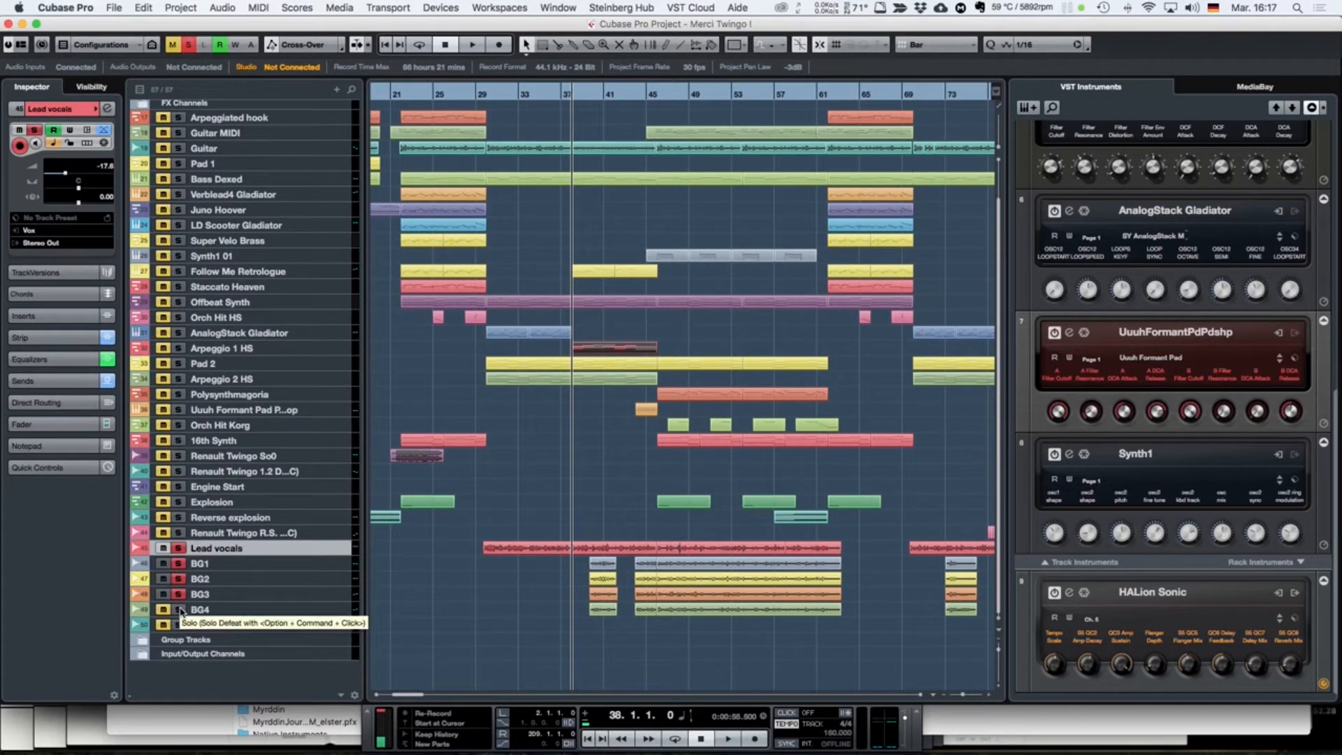
left_click(181, 612)
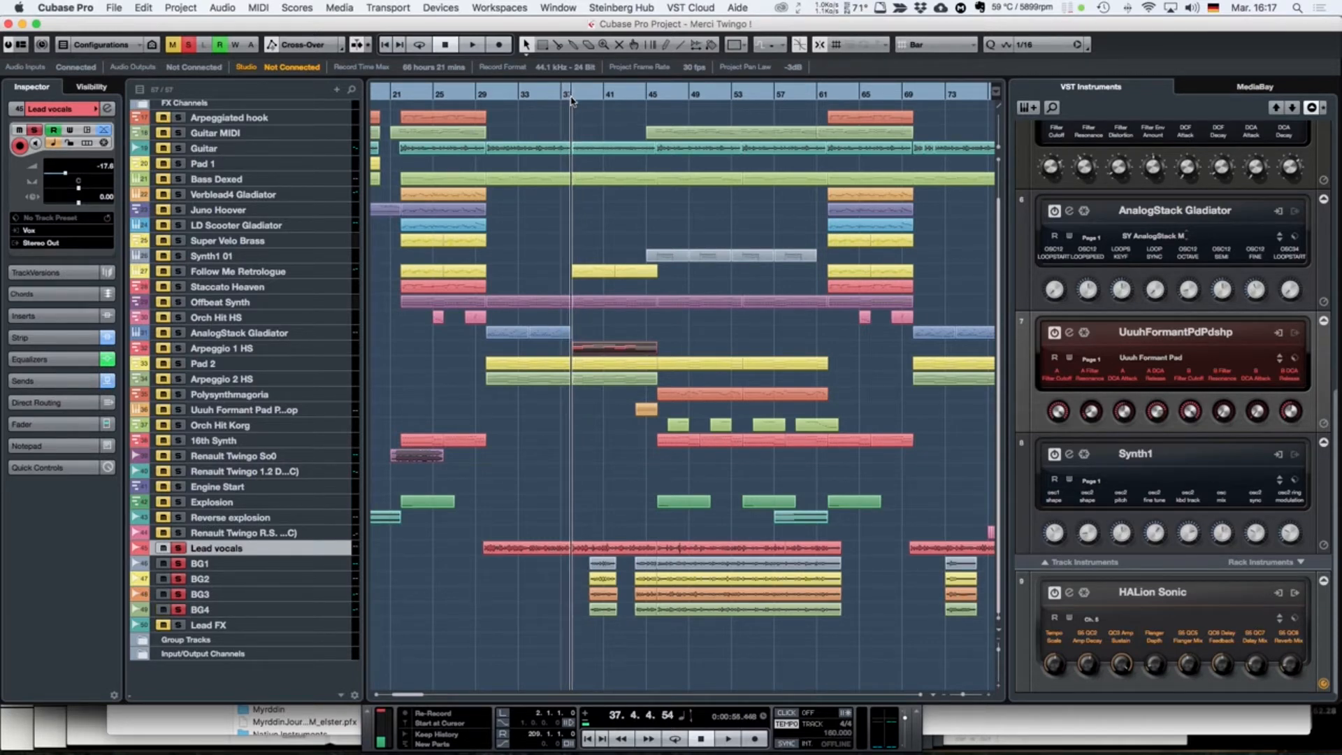
key("space")
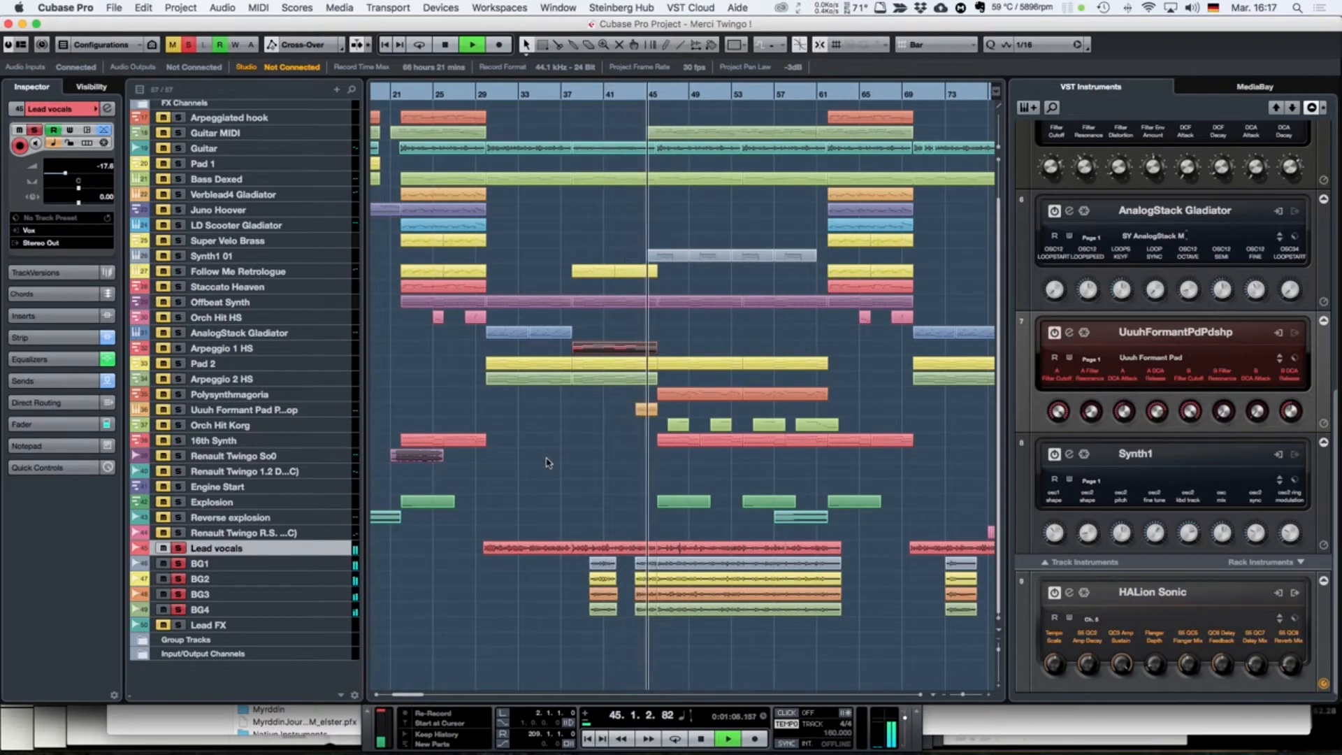
key("space")
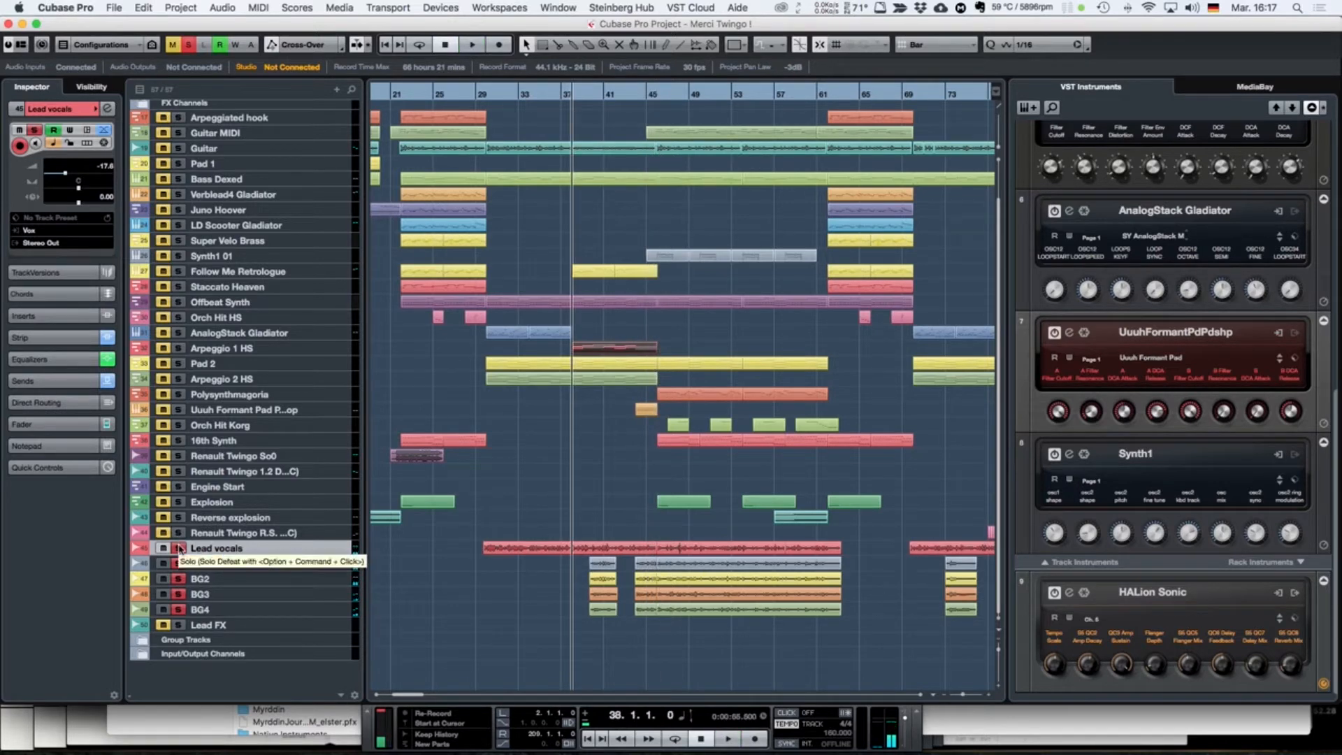
Step: Turn off the Lead vocals solo and listen to only the four BG tracks from bar 39
left_click(179, 547)
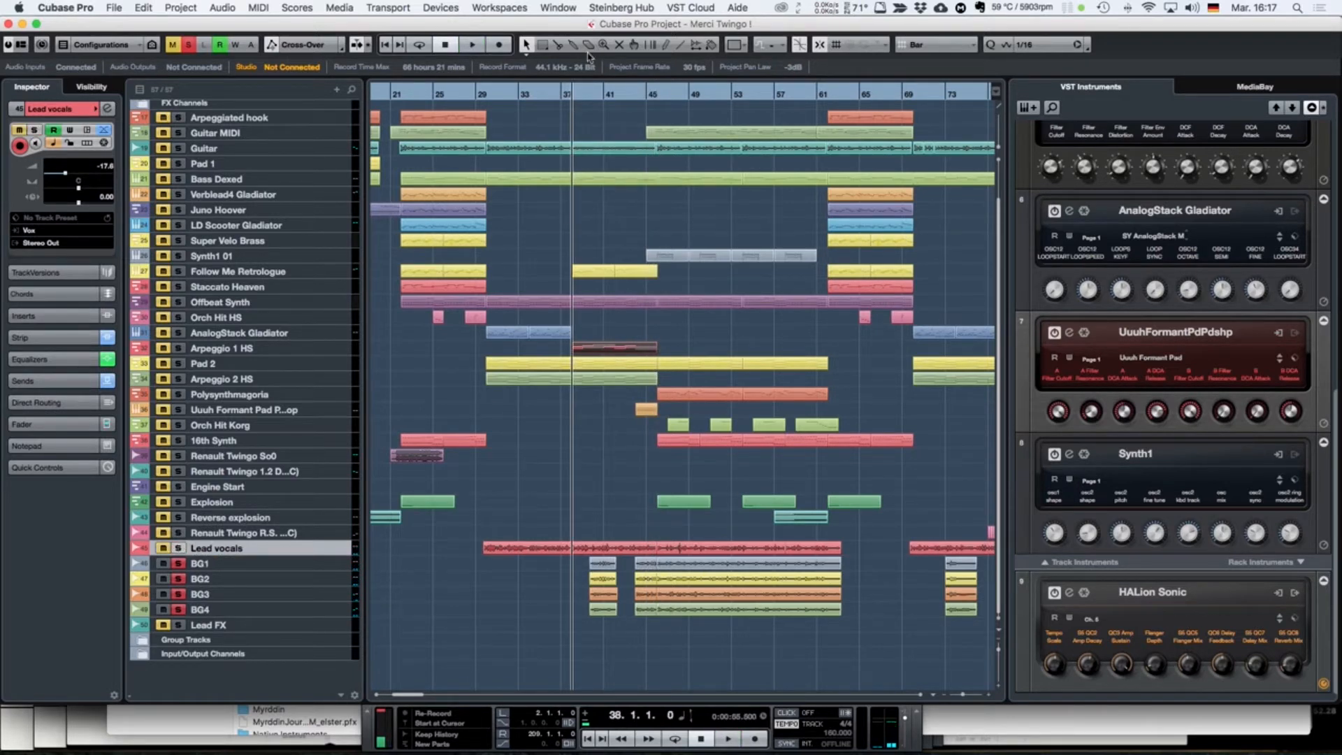
left_click(590, 95)
left_click(587, 96)
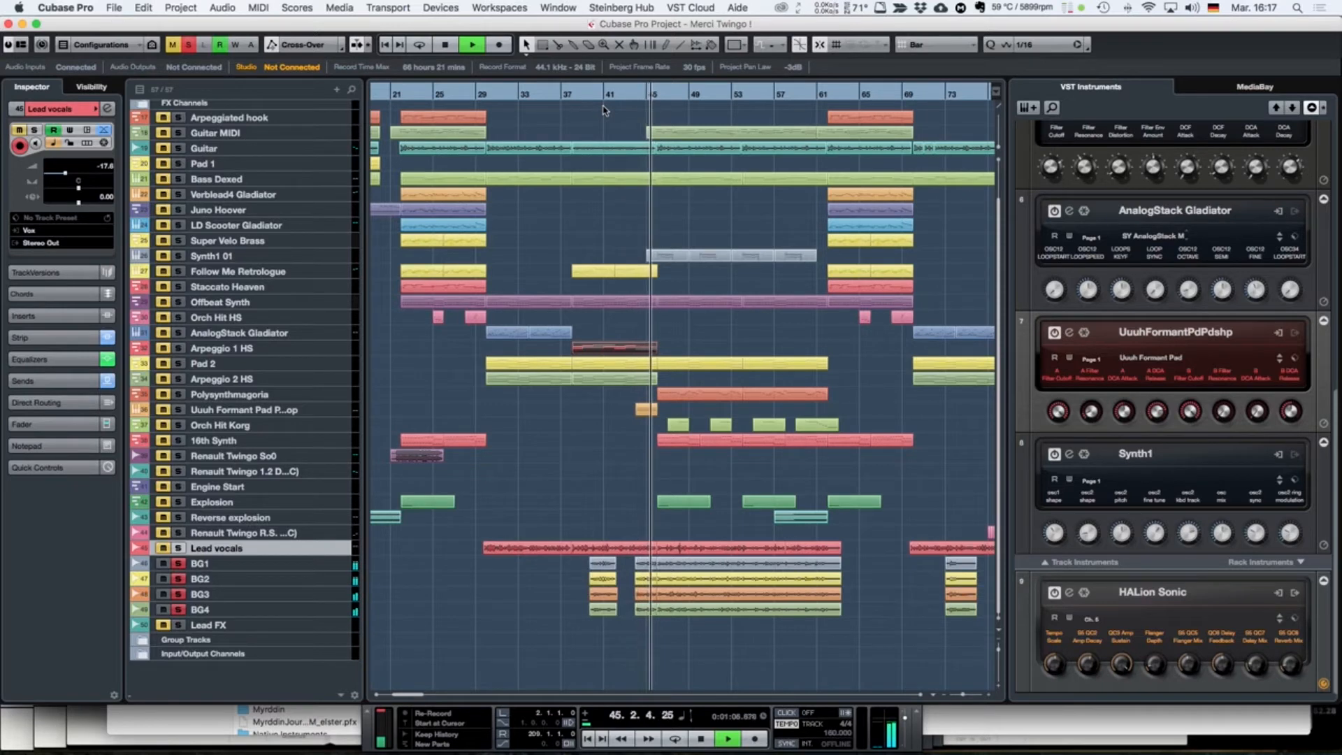
key("space")
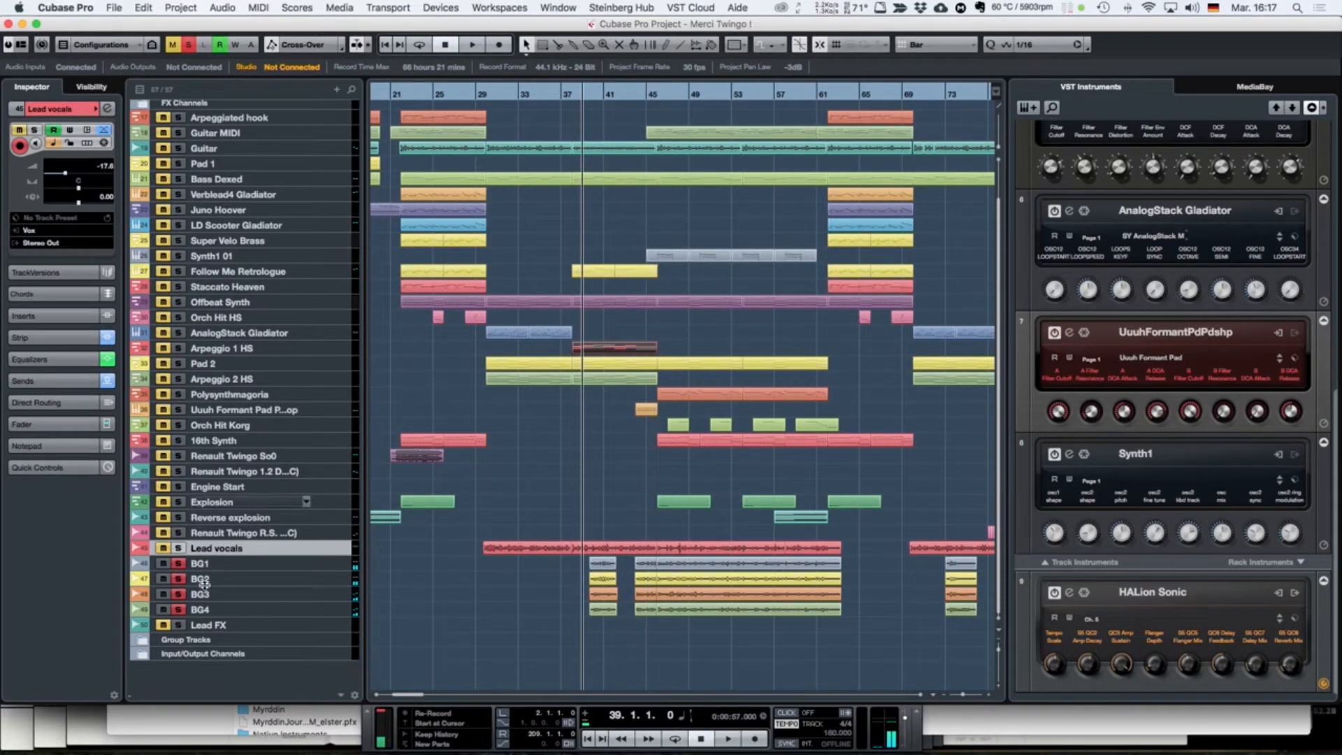
Step: Select the Lead vocals track, listen to it alone from bar 38, and stop playback
left_click(329, 536)
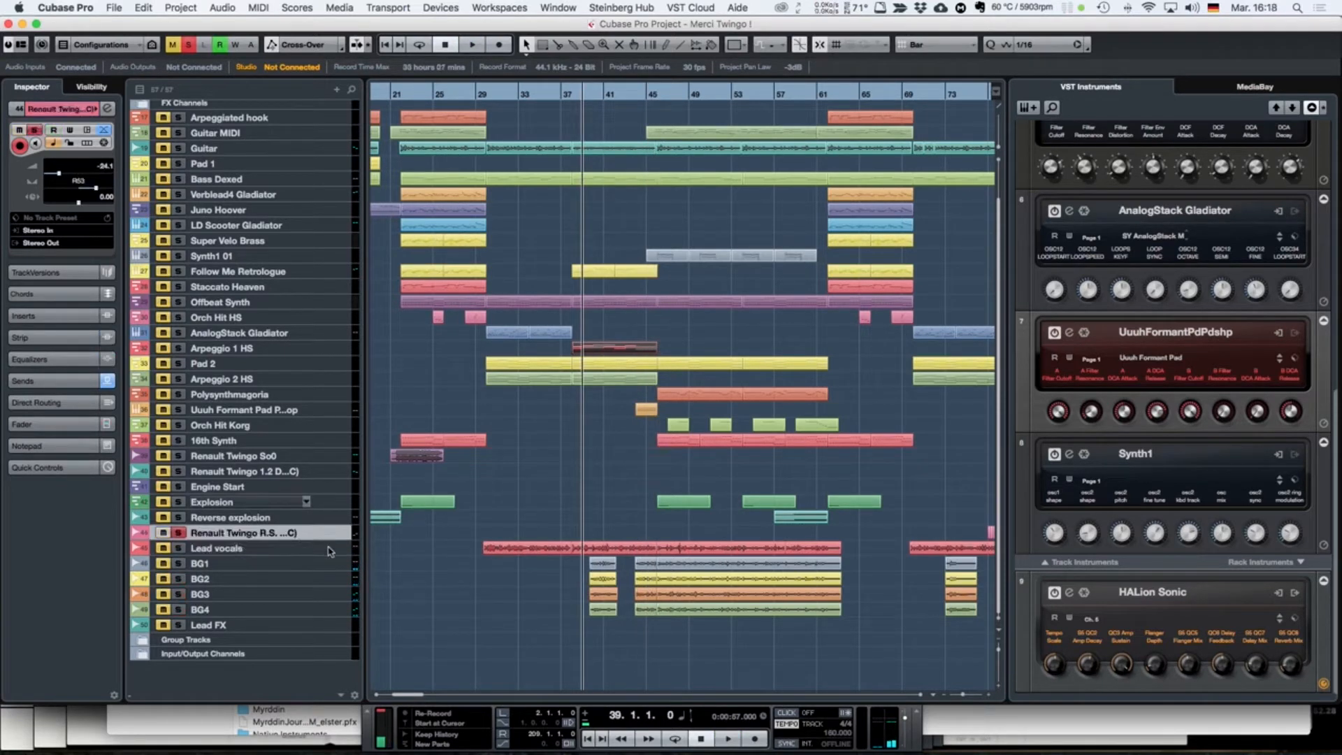
left_click(328, 552)
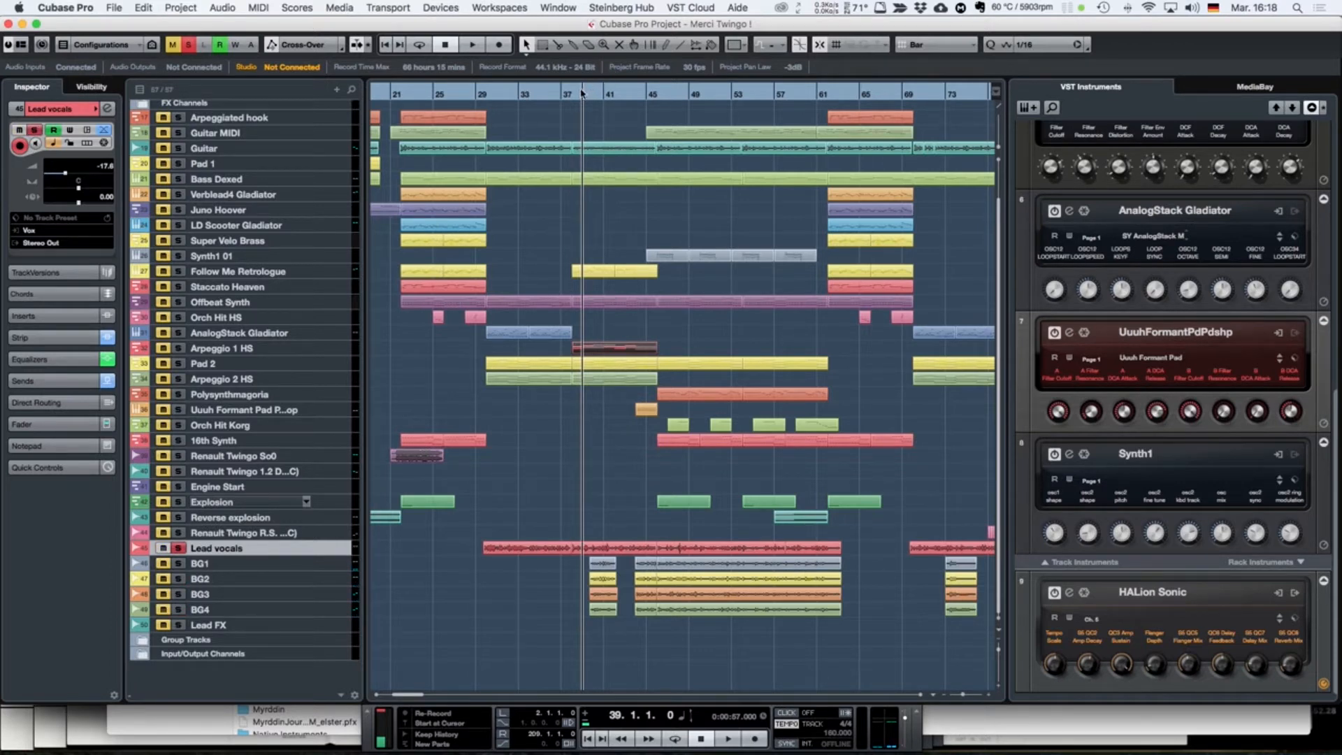
key("space")
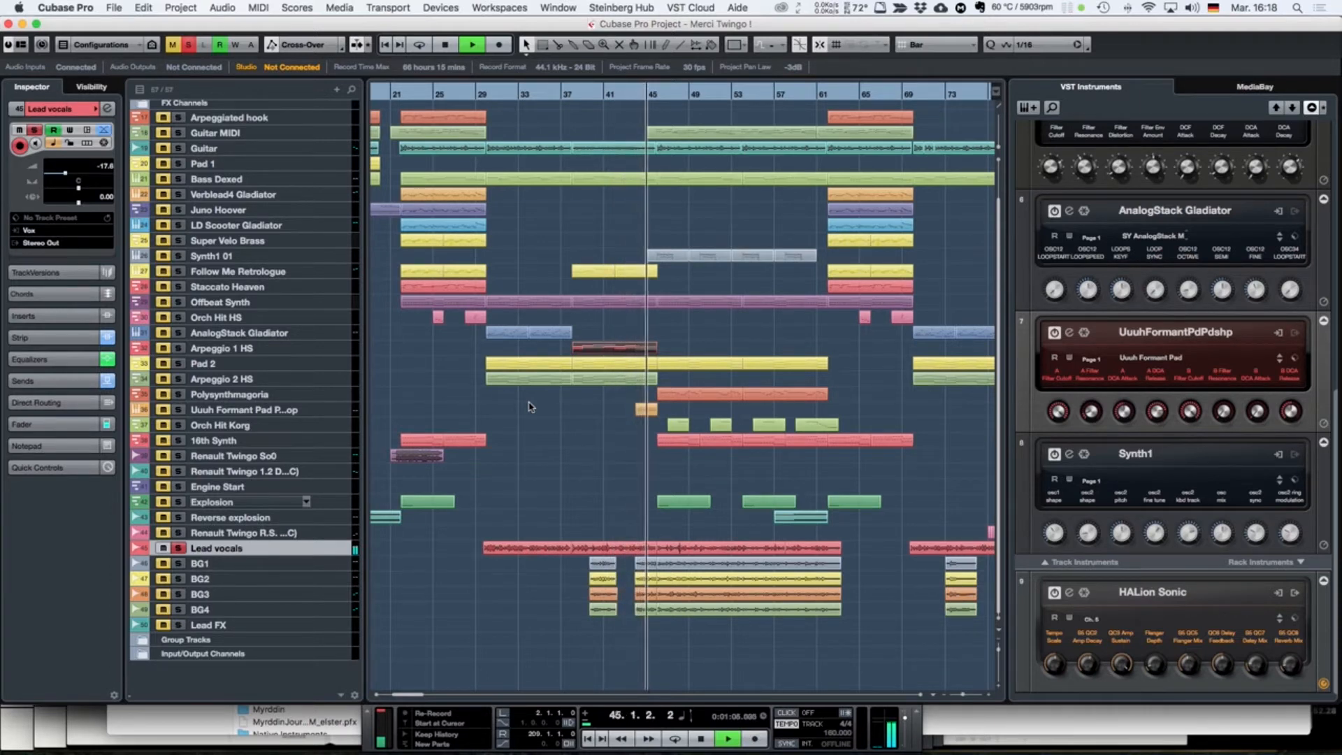
key("space")
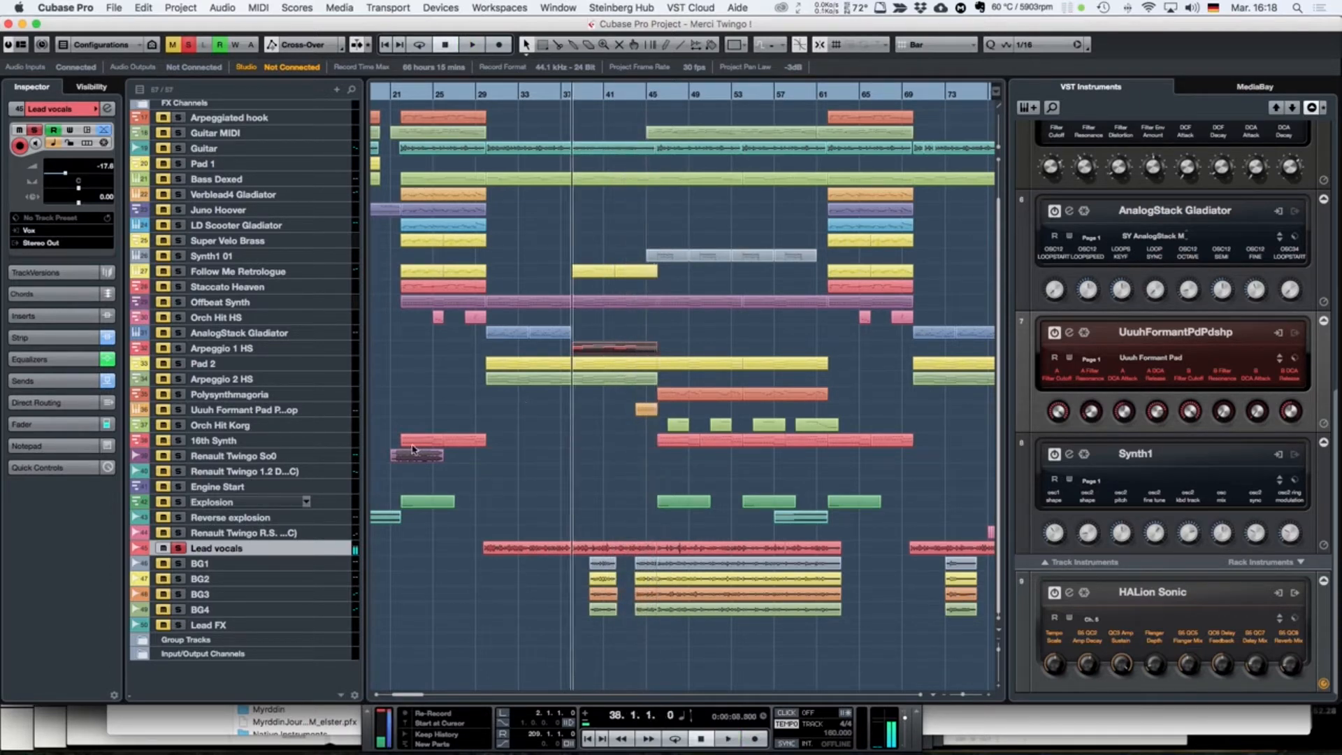
Step: Turn off the Lead vocals solo and move the playback position to bar 30, where the Pad 2 part starts
left_click(178, 548)
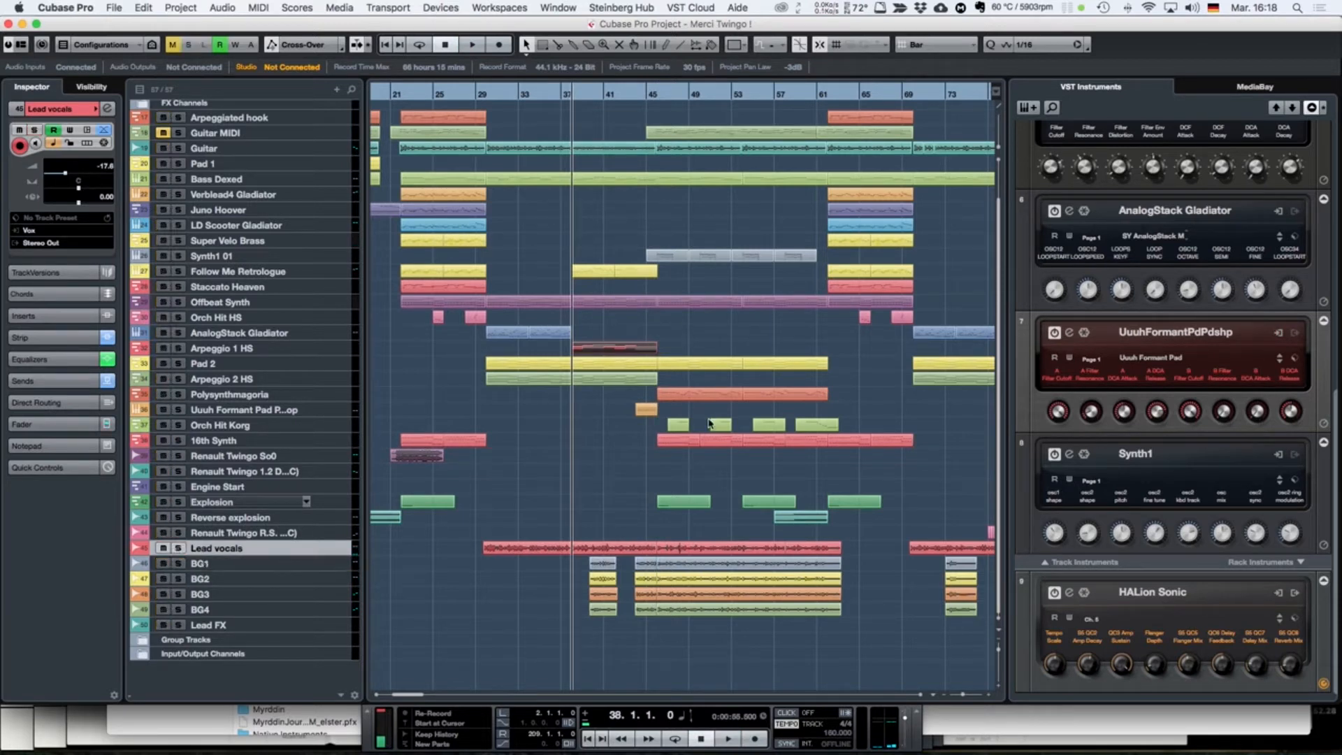
scroll(708, 423, "up", 3)
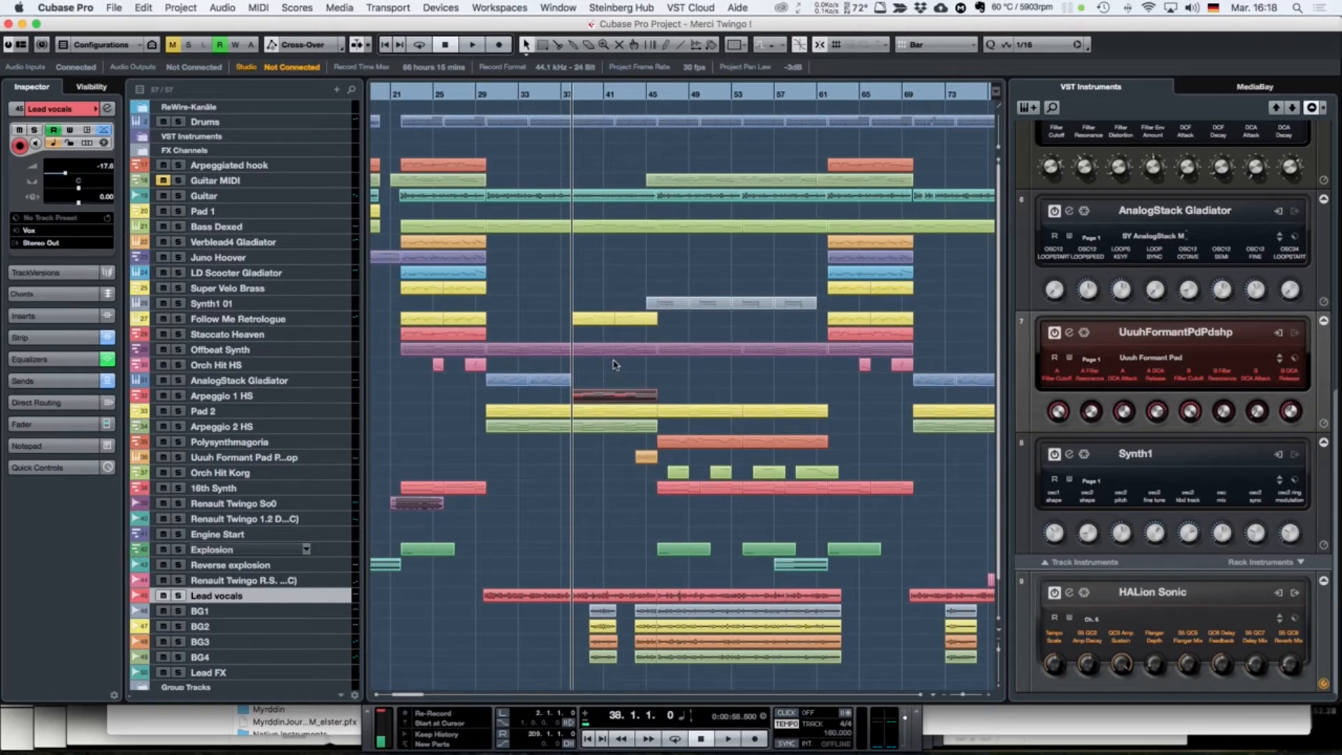
left_click(486, 94)
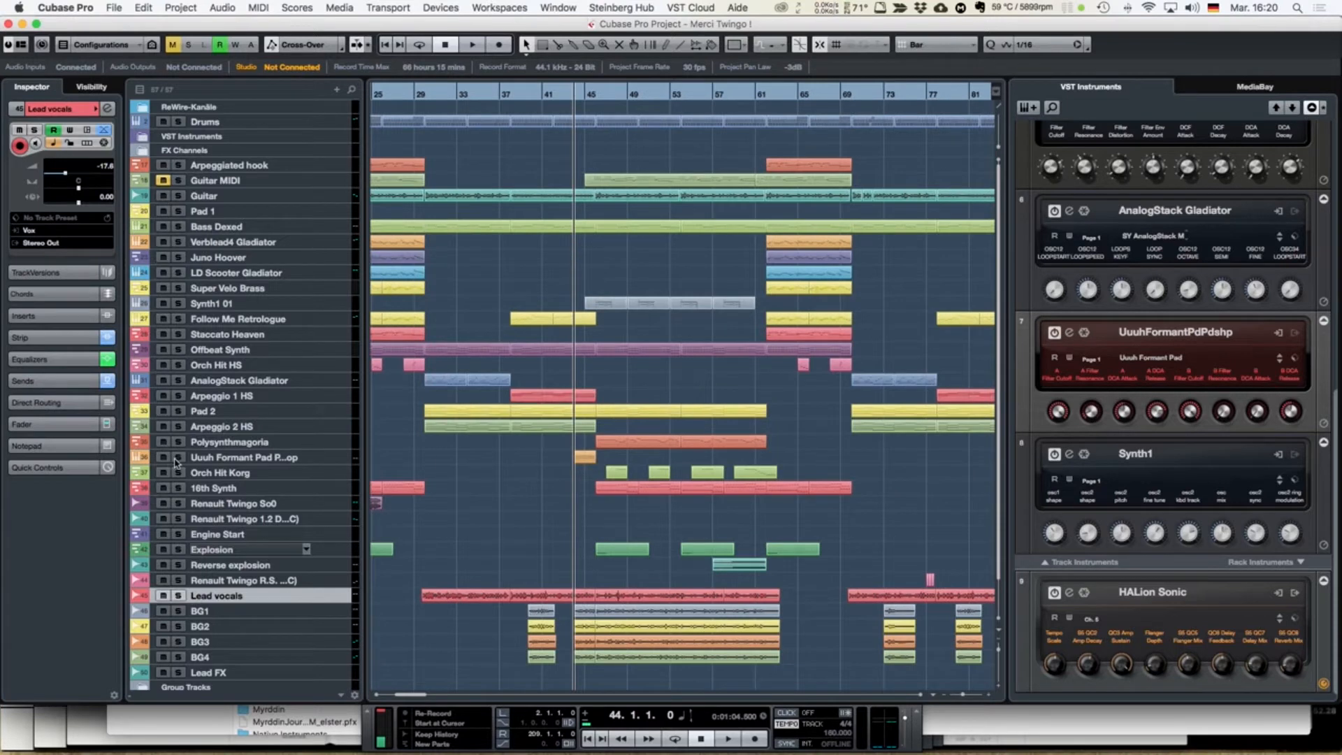
Step: Solo the Uuuh Formant Pad track, listen to it from bar 44, and turn its solo off
left_click(177, 457)
key("space")
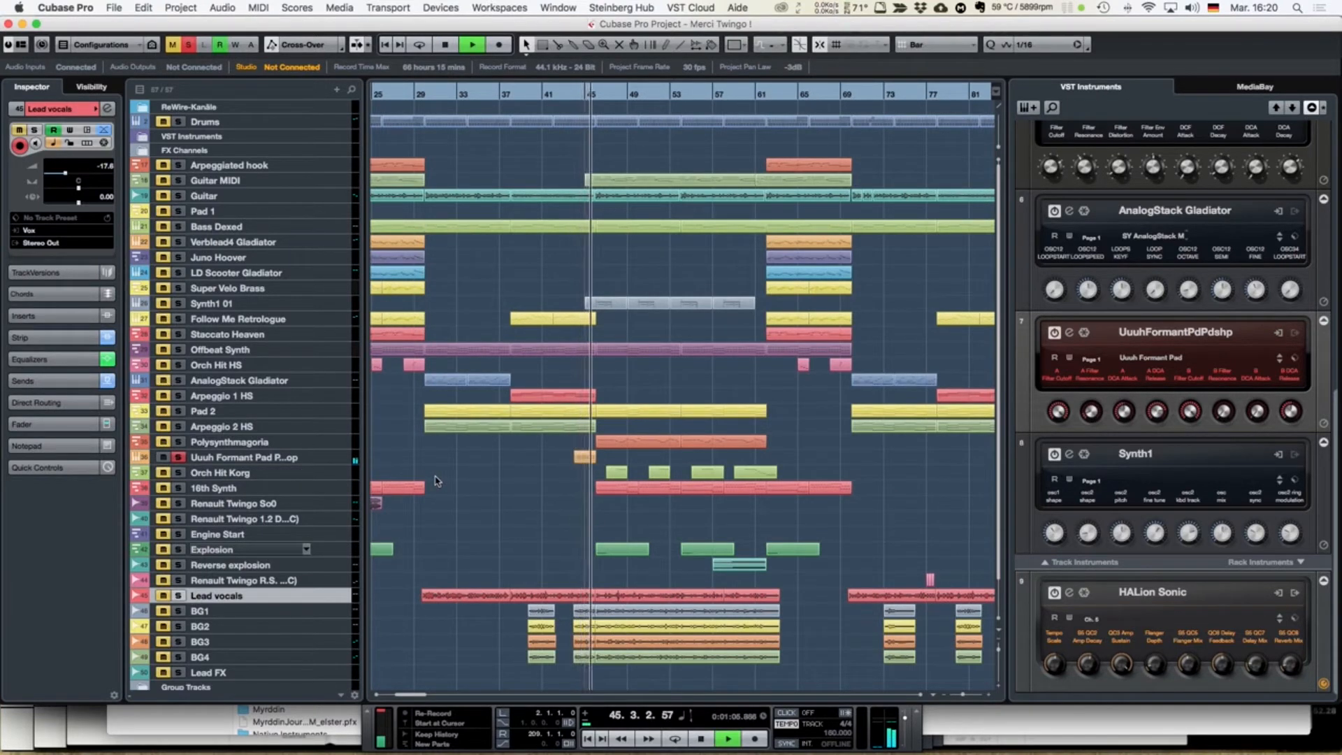
key("space")
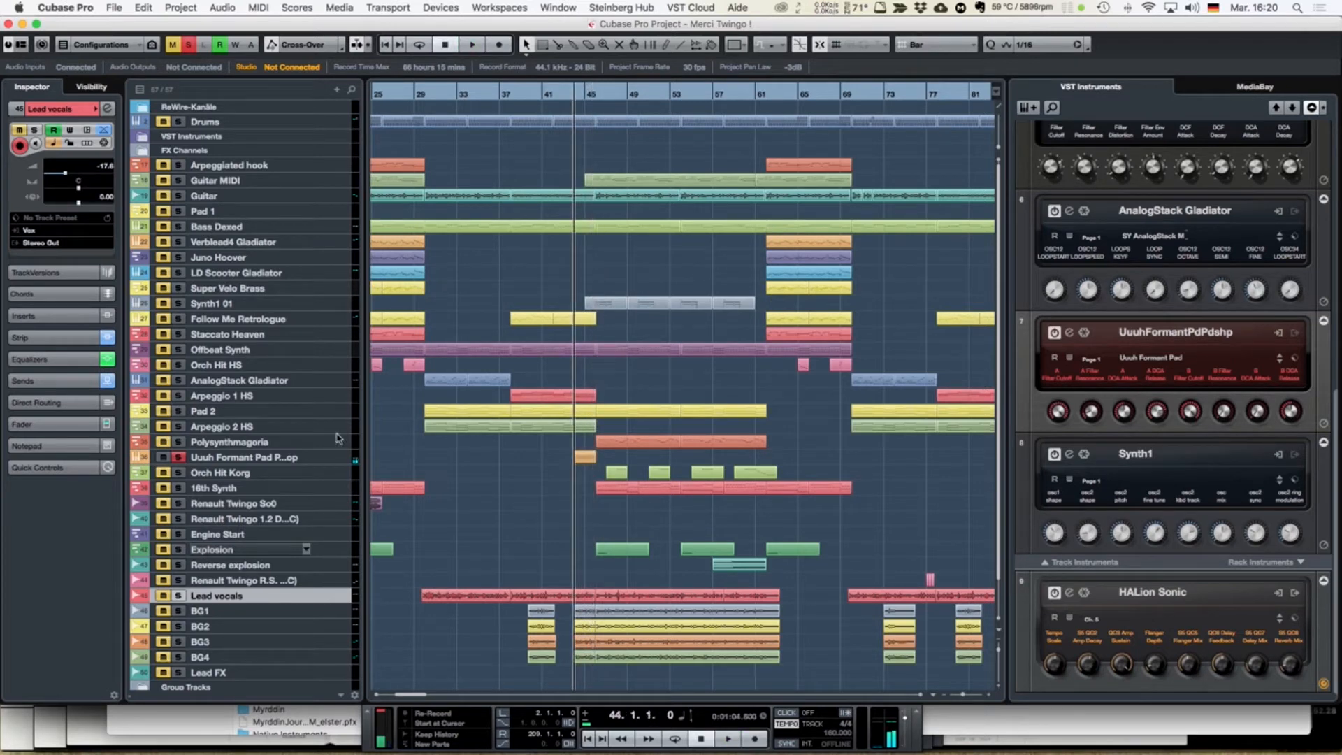
left_click(177, 457)
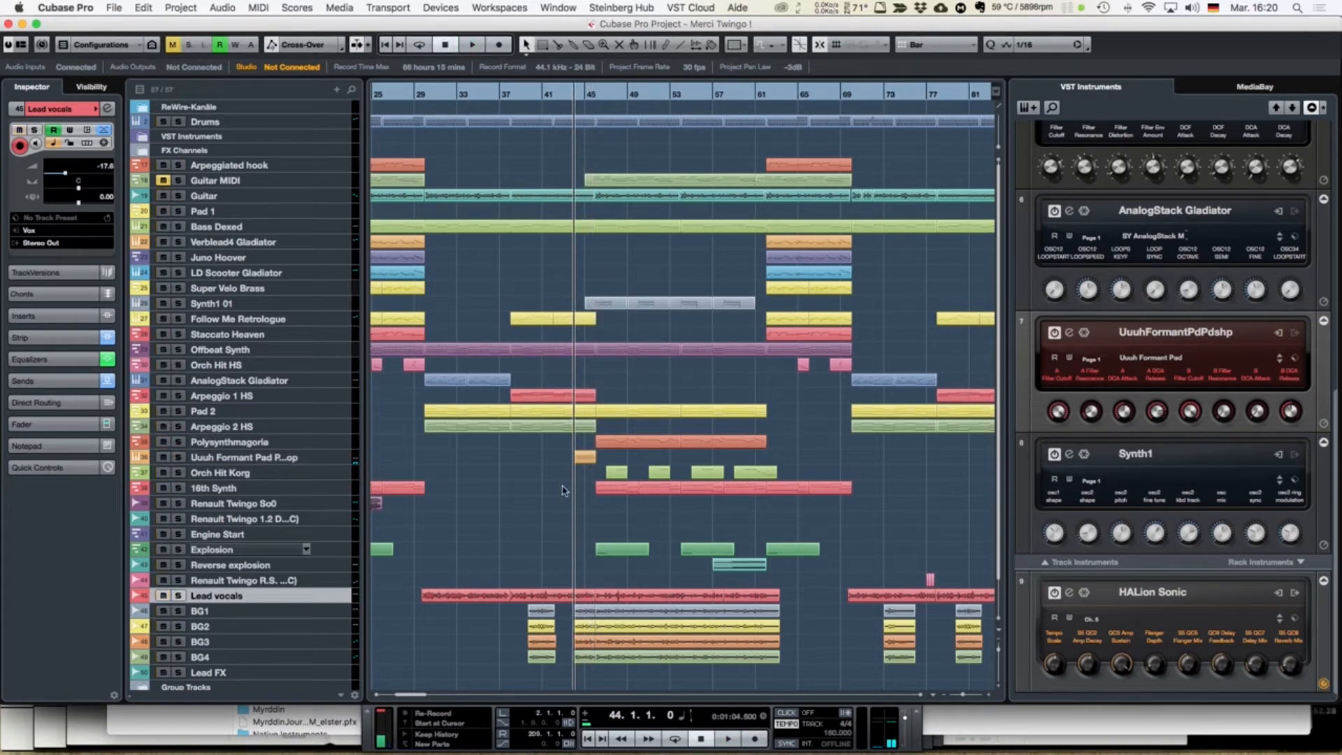
Step: Move the playback position to bar 70, where the second AnalogStack Gladiator section begins
scroll(559, 489, "left", 3)
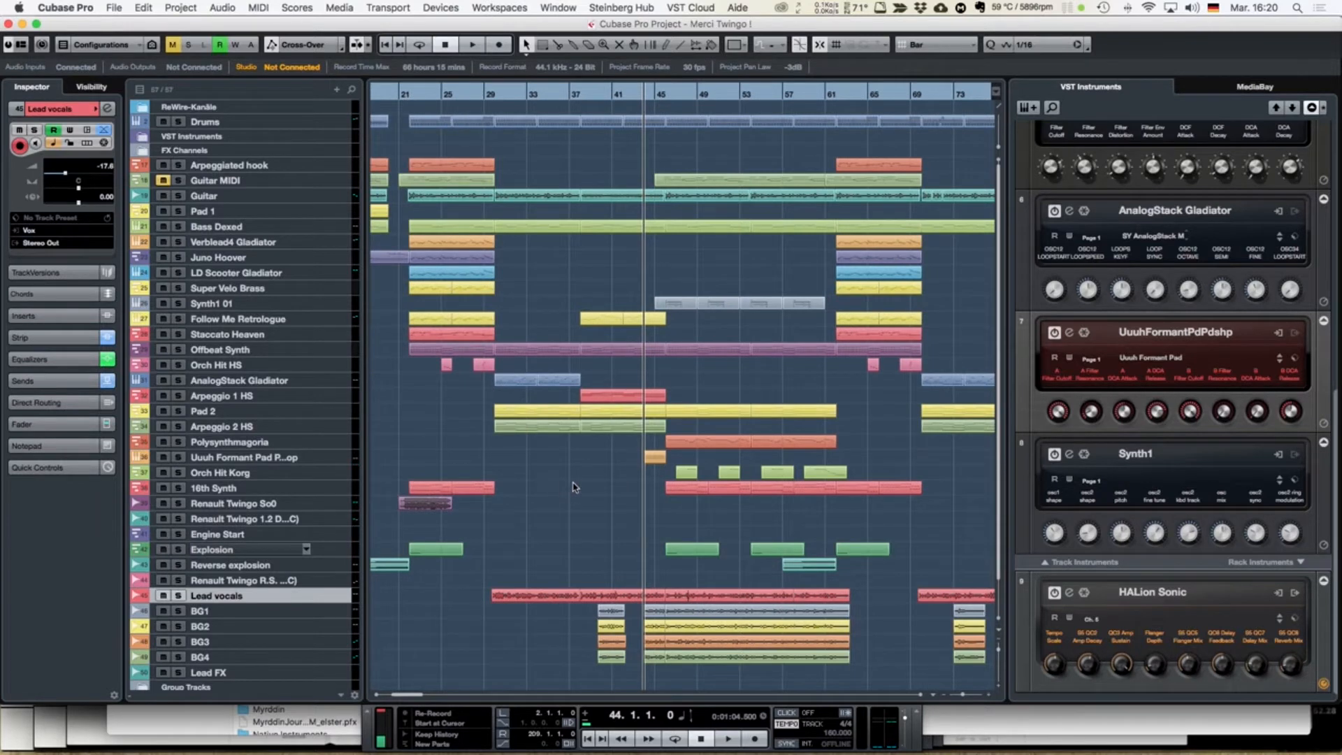
scroll(575, 487, "right", 3)
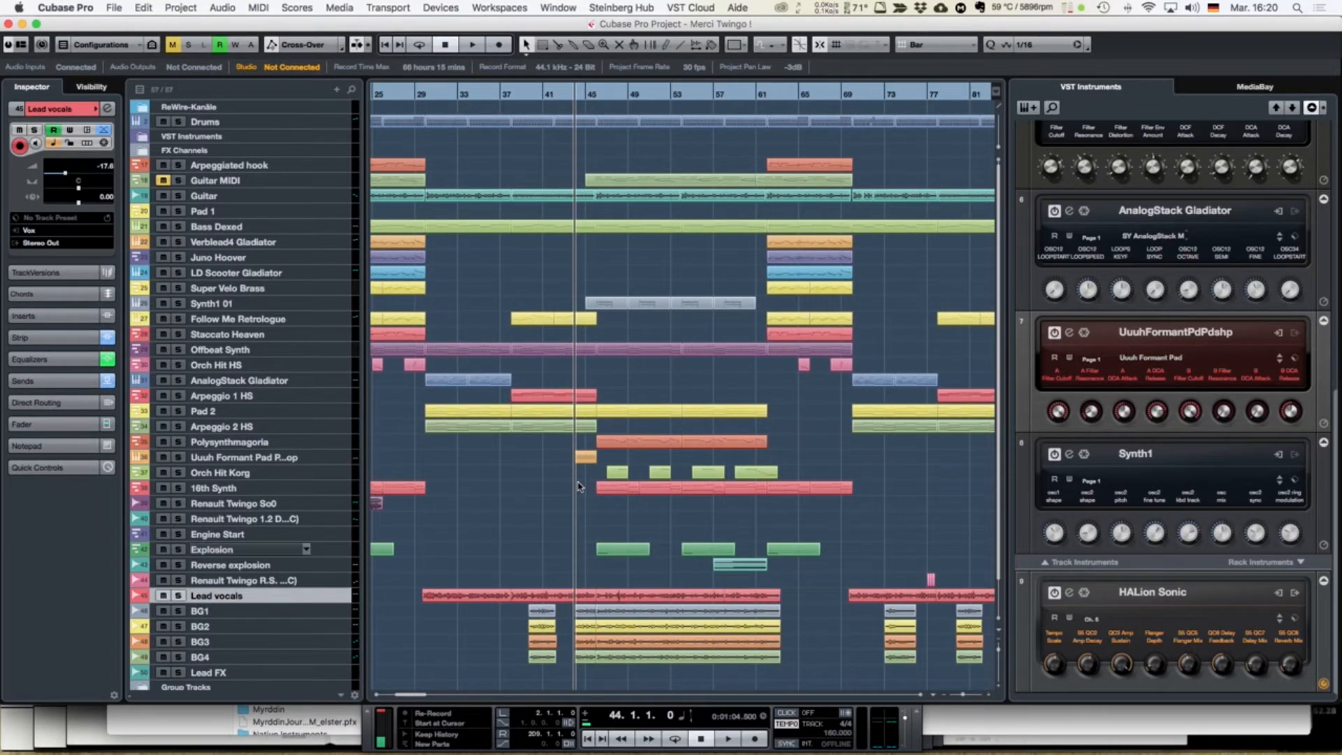
scroll(578, 488, "right", 3)
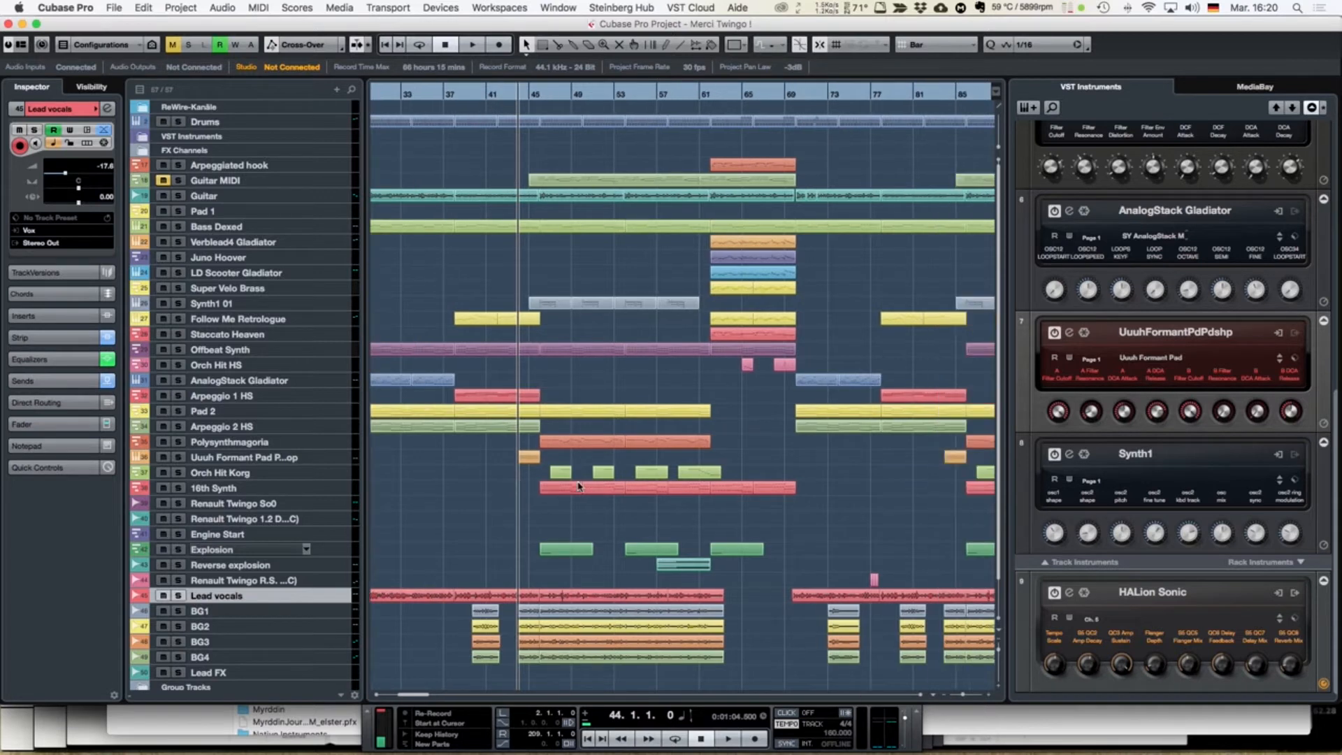
scroll(578, 487, "left", 3)
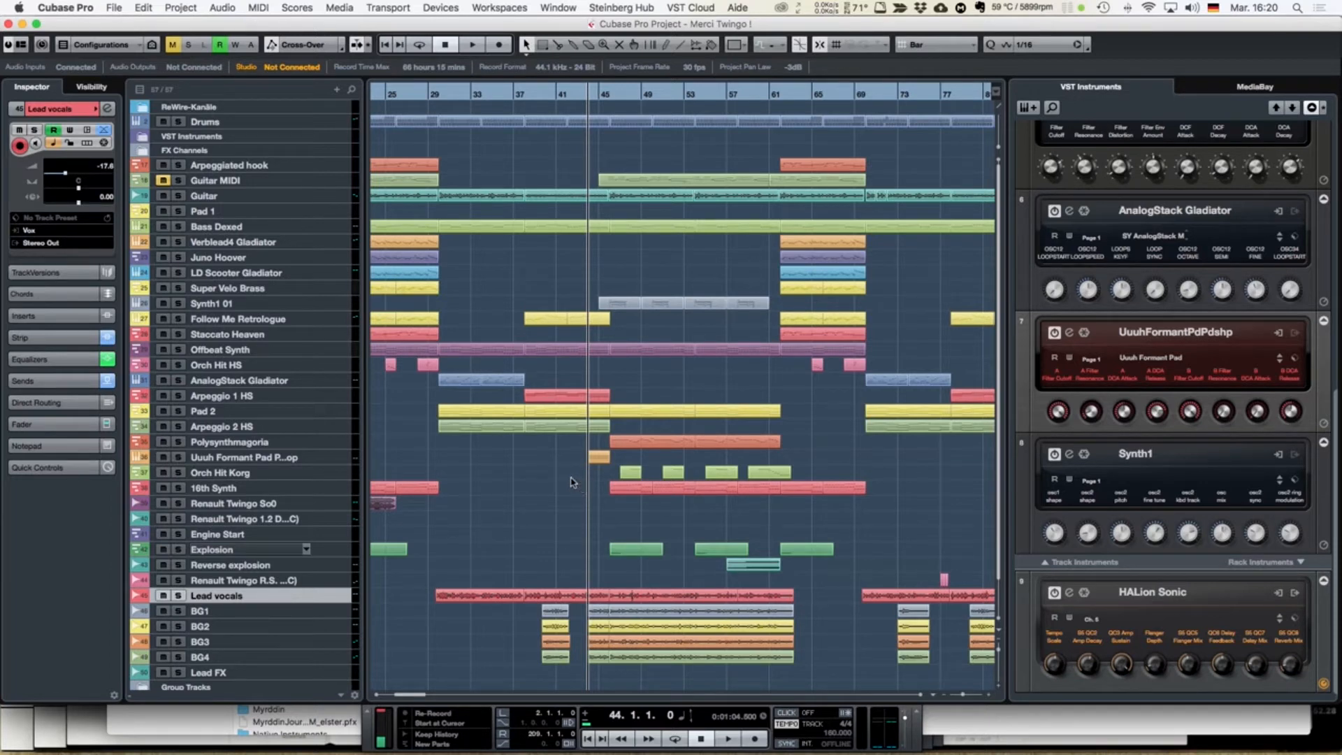
scroll(571, 482, "right", 14)
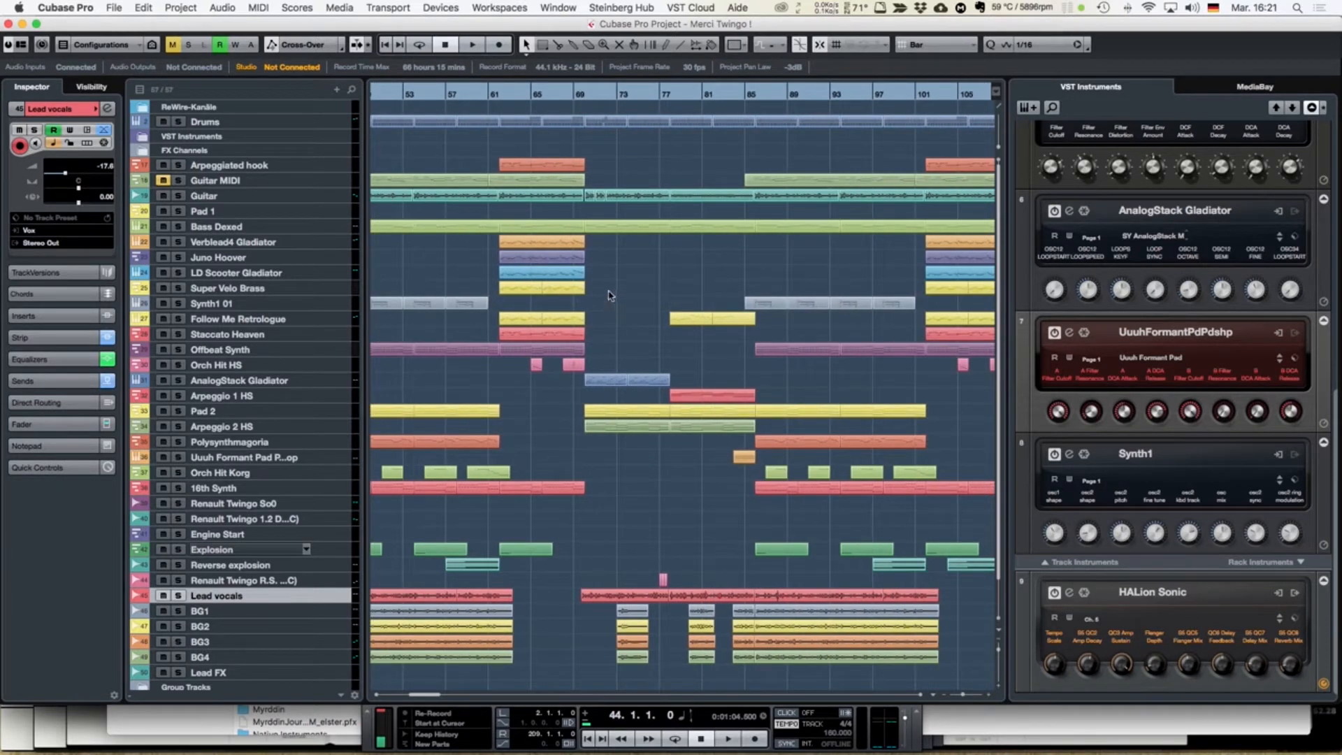
left_click(584, 97)
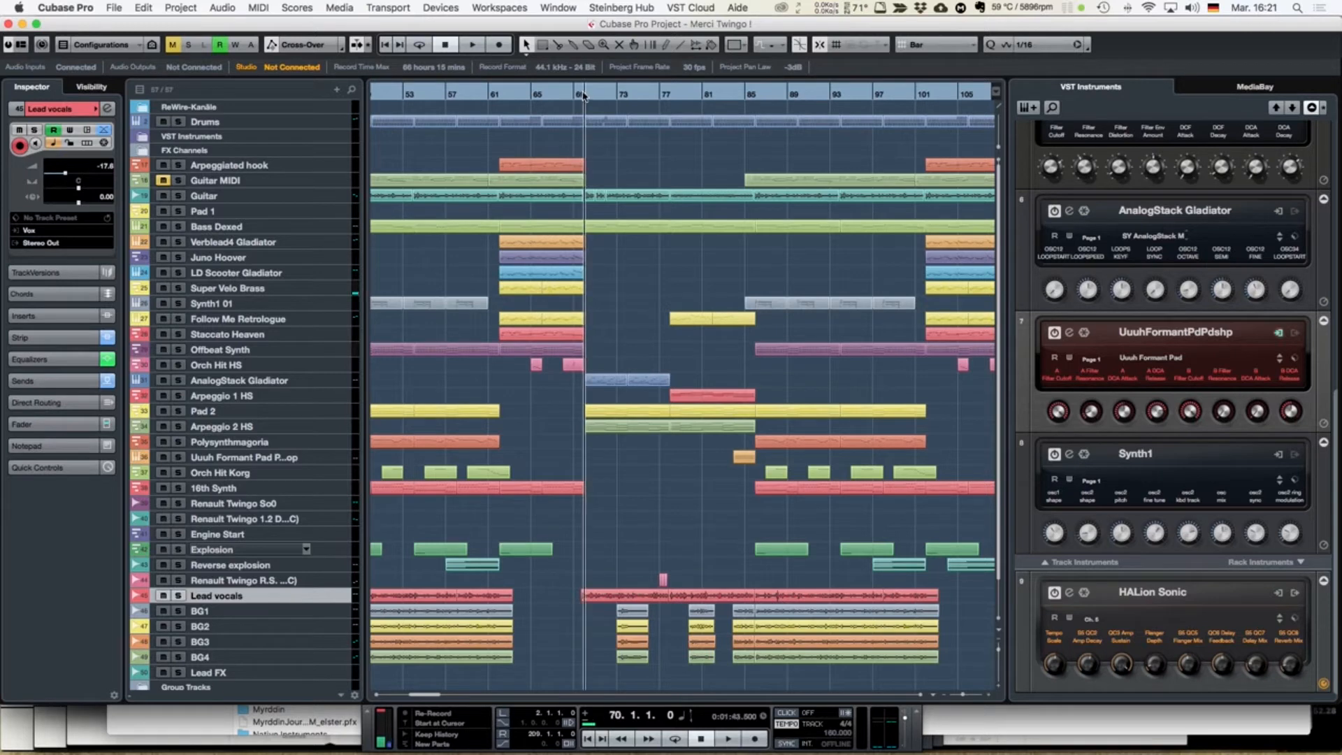
Step: Solo the Drums track, listen to its part at bar 70 in the Drum Editor, and close the editor
left_click(283, 122)
left_click(178, 122)
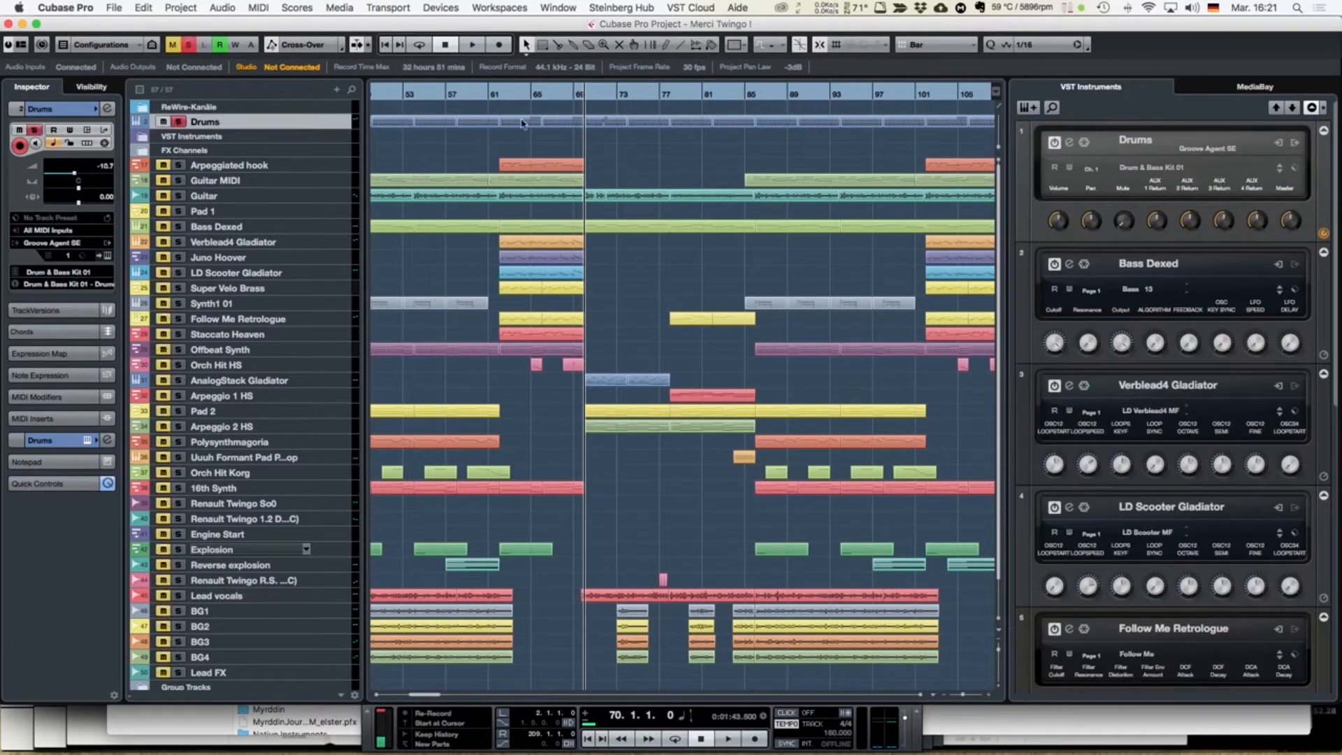
double_click(599, 126)
key("space")
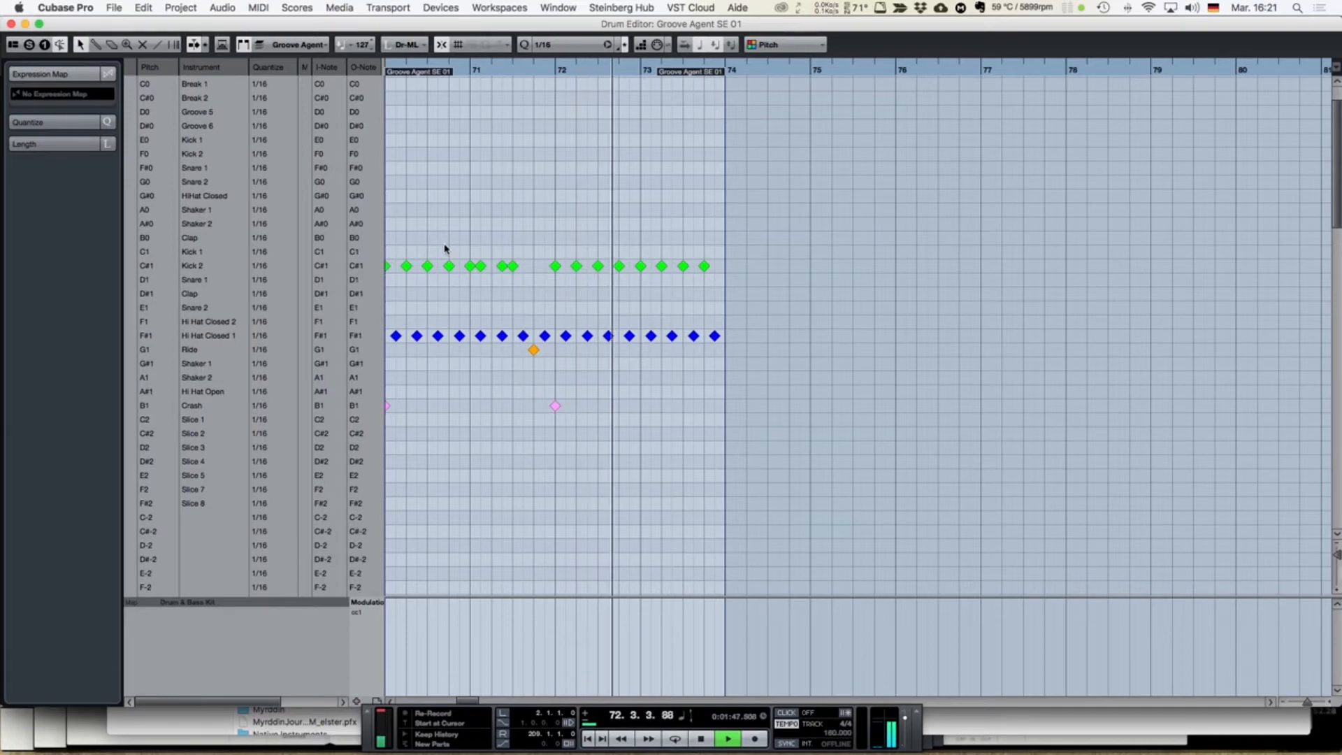
key("space")
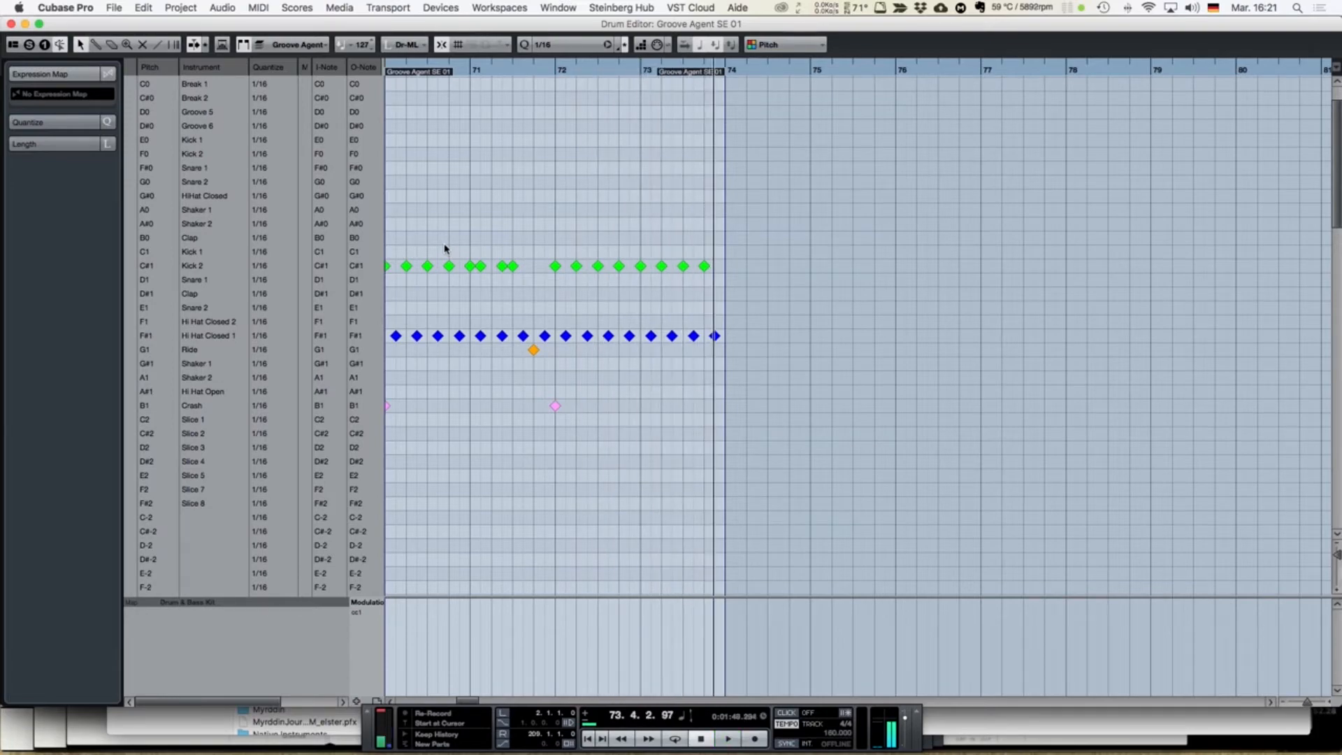
key("Return")
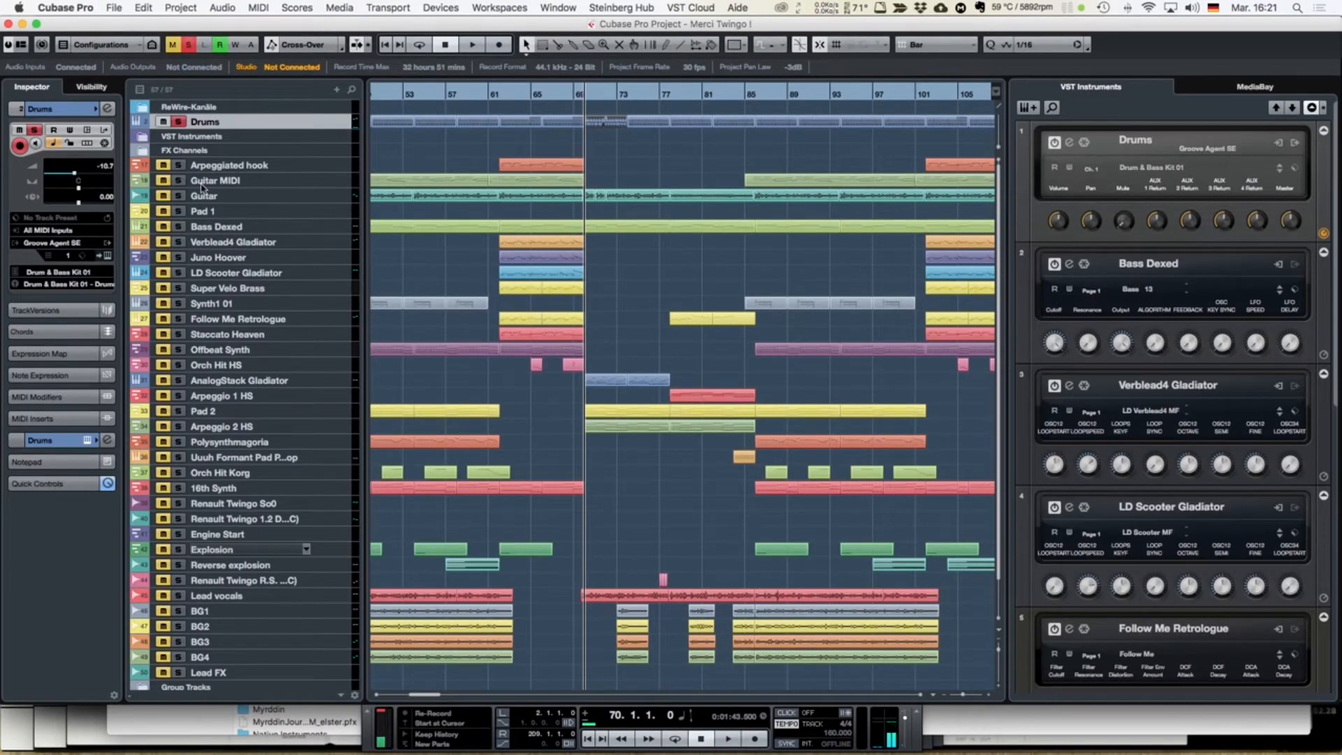
Step: Solo the Guitar track instead of Drums and listen to it from bar 70
left_click(179, 196)
left_click(179, 122)
key("space")
scroll(608, 223, "right", 2)
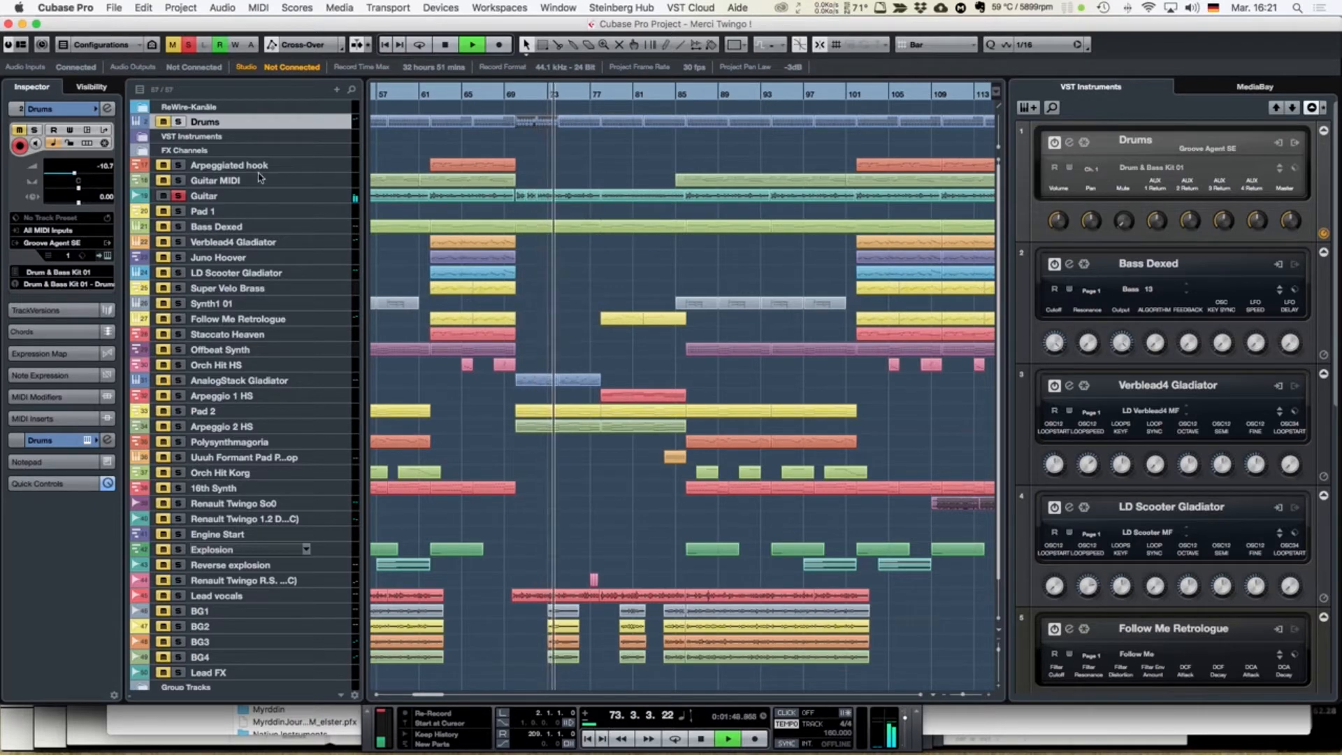
key("space")
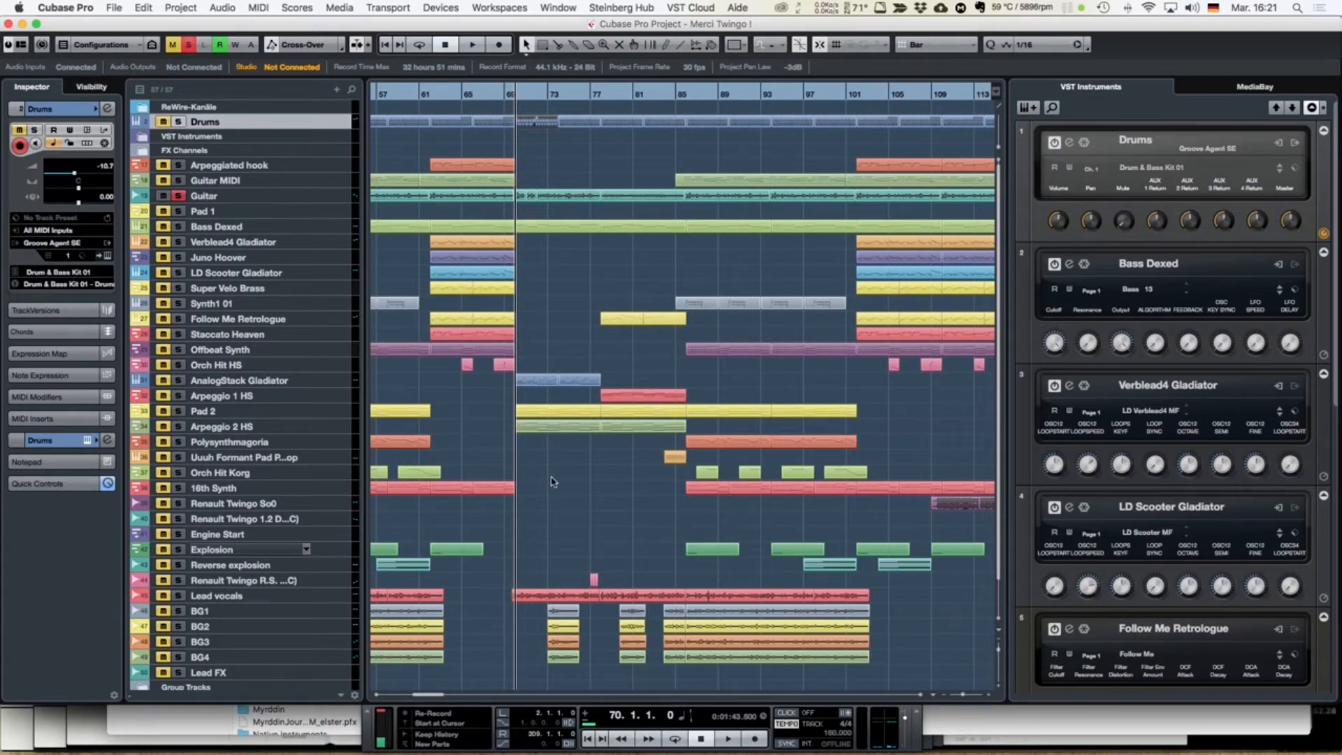
Step: Solo BG1, BG2, BG3, BG4 and Lead vocals, listen to them from bar 70, and clear all solos
scroll(554, 486, "down", 3)
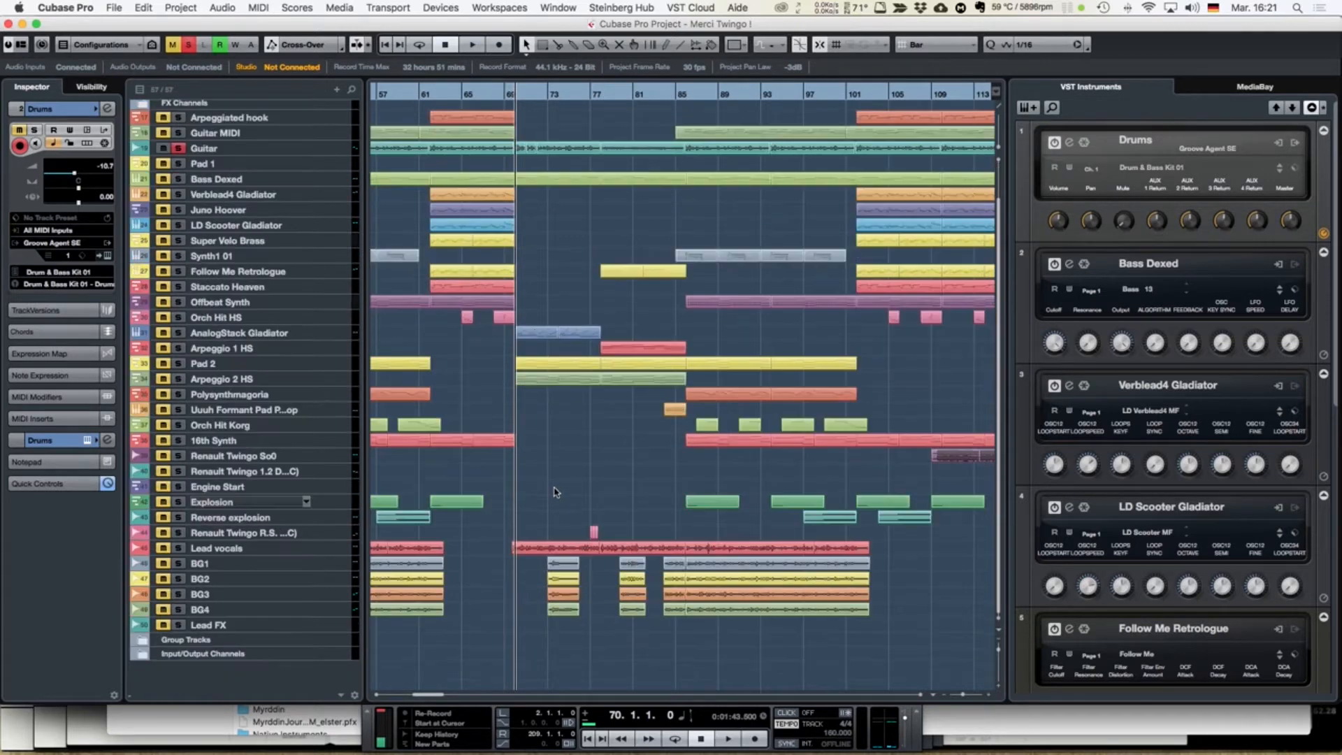
left_click(328, 564)
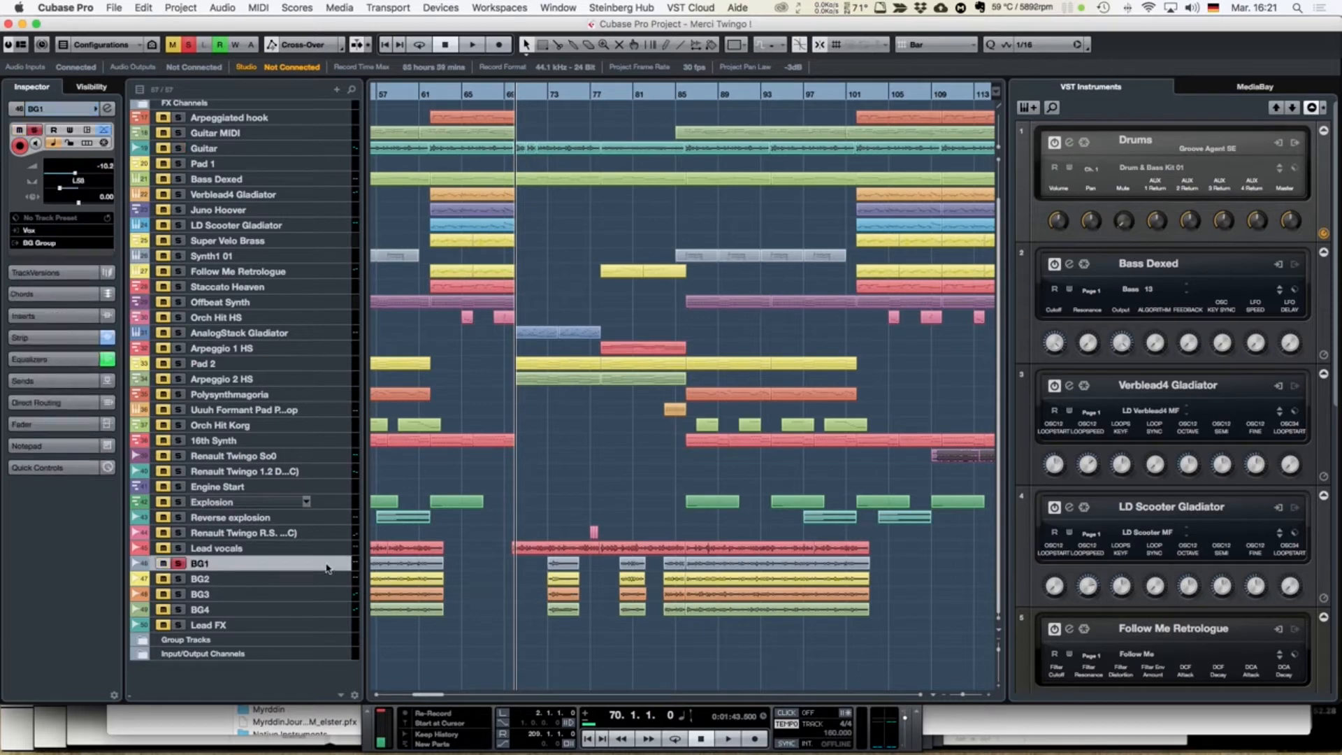
left_click(179, 579)
left_click(179, 594)
left_click(179, 609)
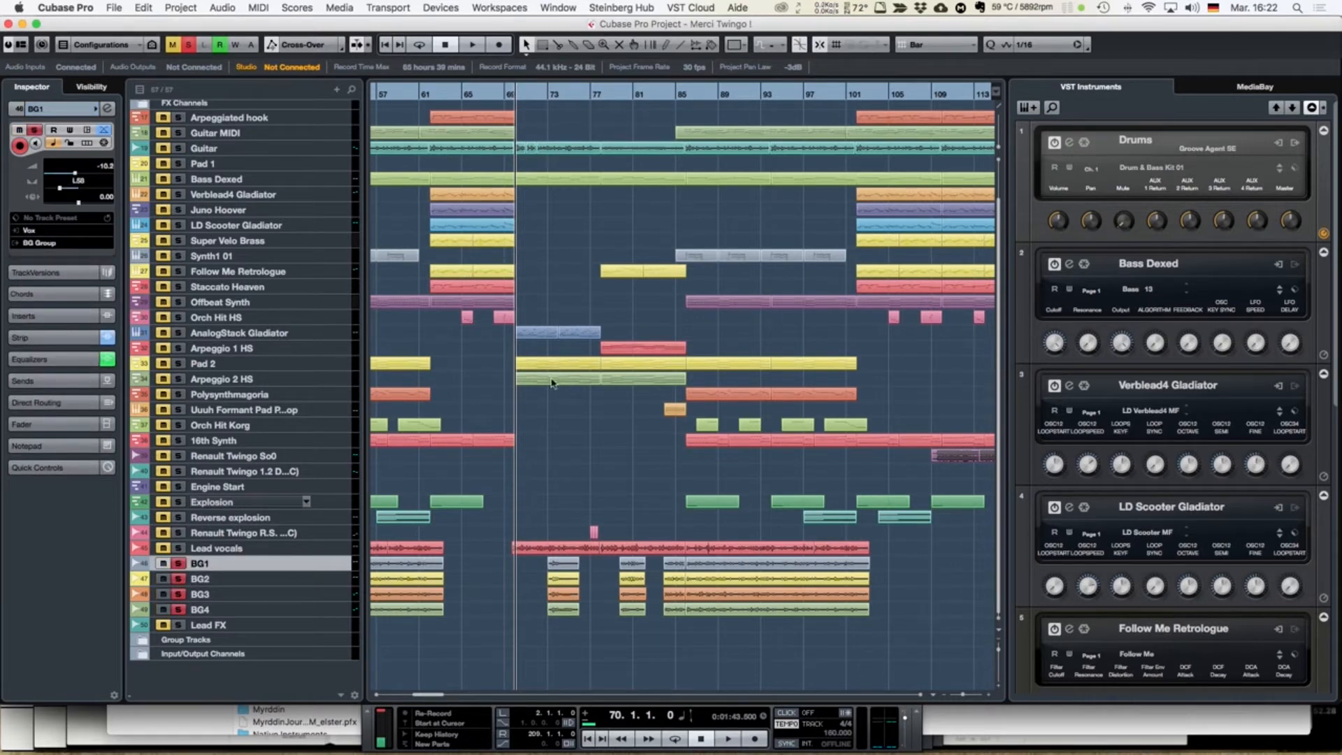
left_click(180, 548)
key("space")
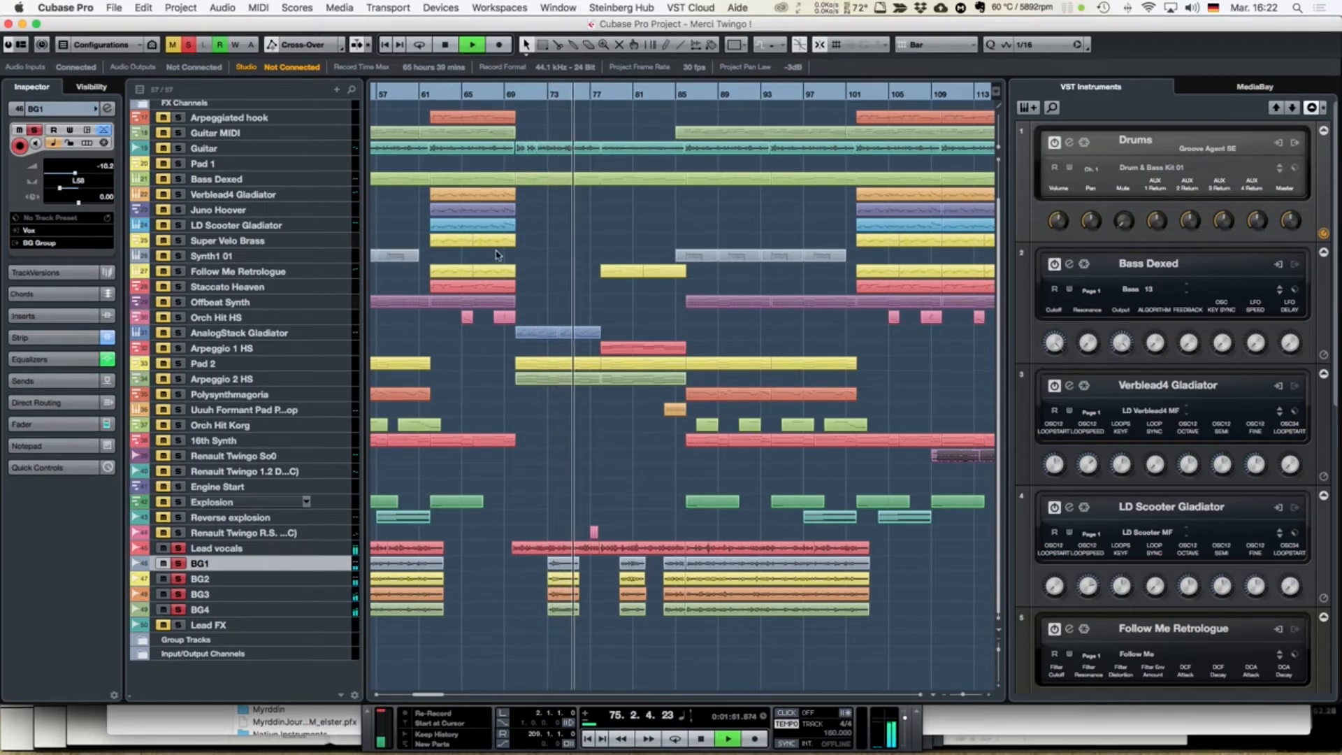
key("space")
scroll(568, 344, "up", 3)
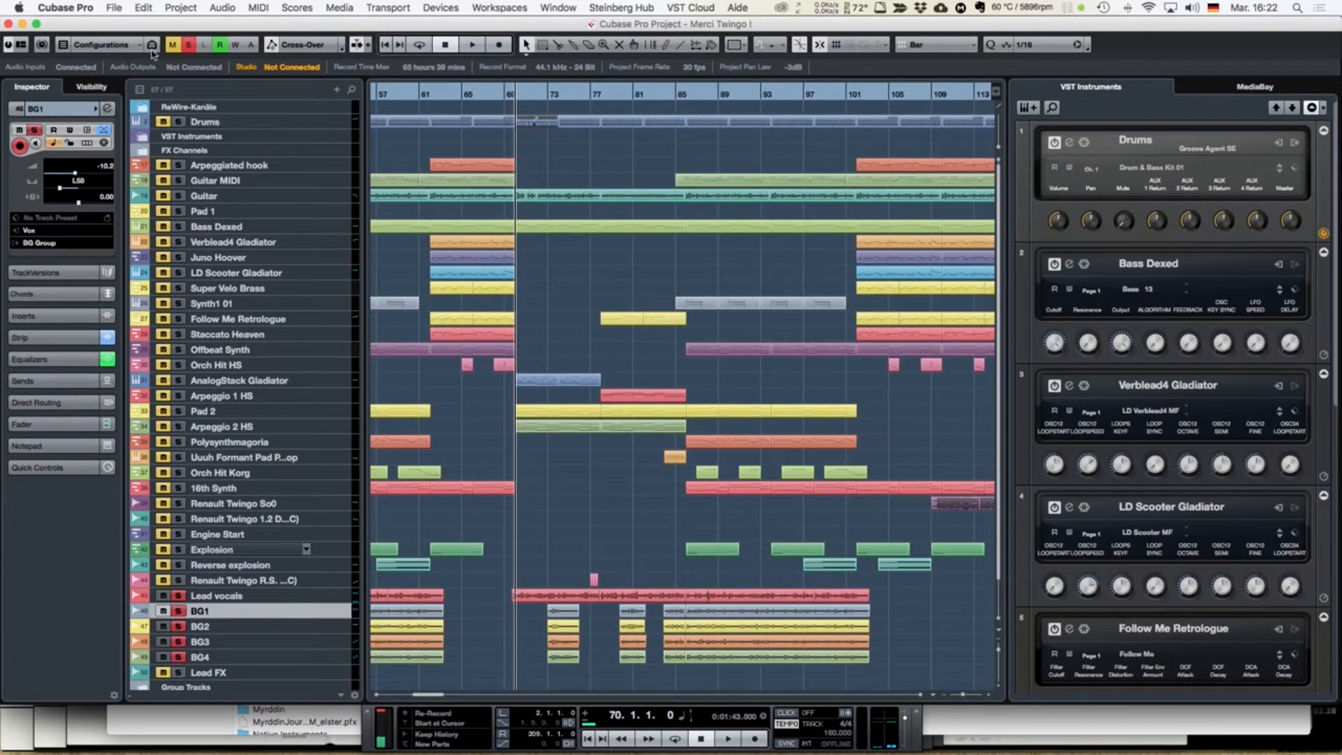
left_click(188, 45)
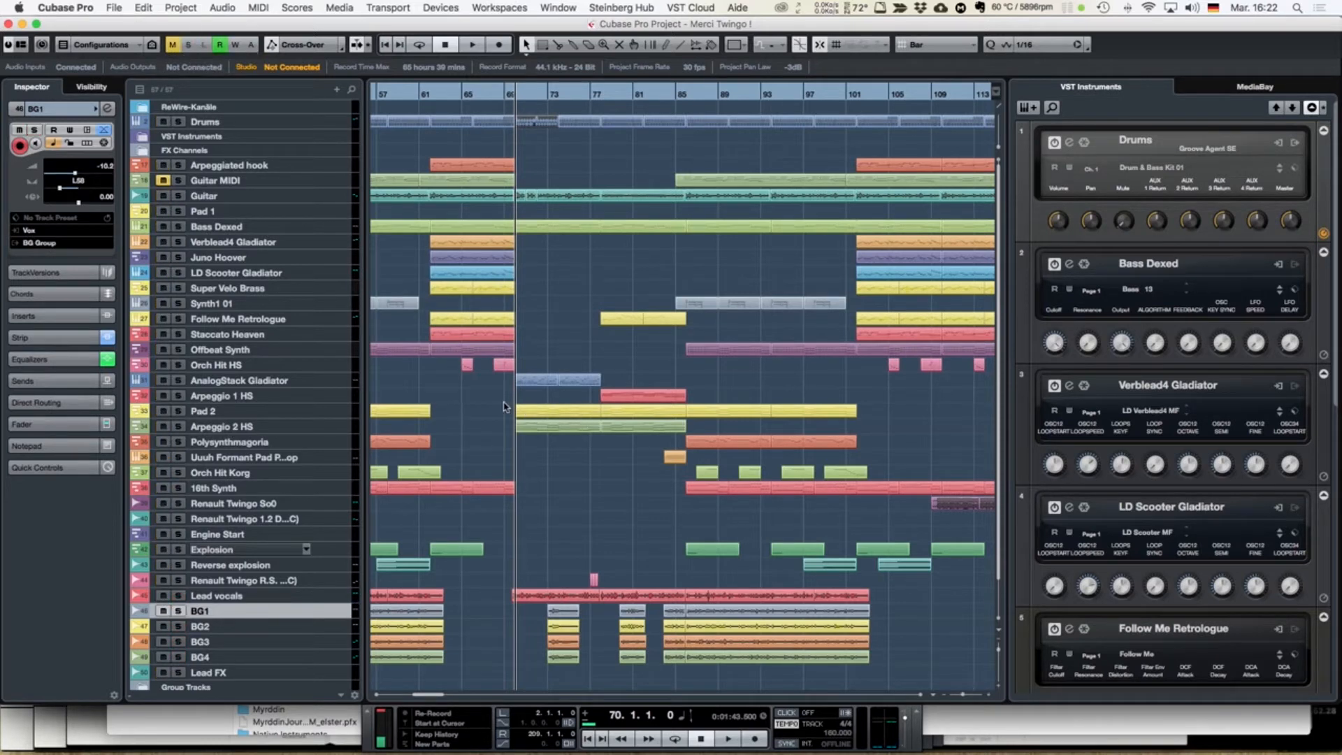
Step: Move the playback position to bar 120, where the Lead vocals re-enter after the break
scroll(504, 407, "right", 6)
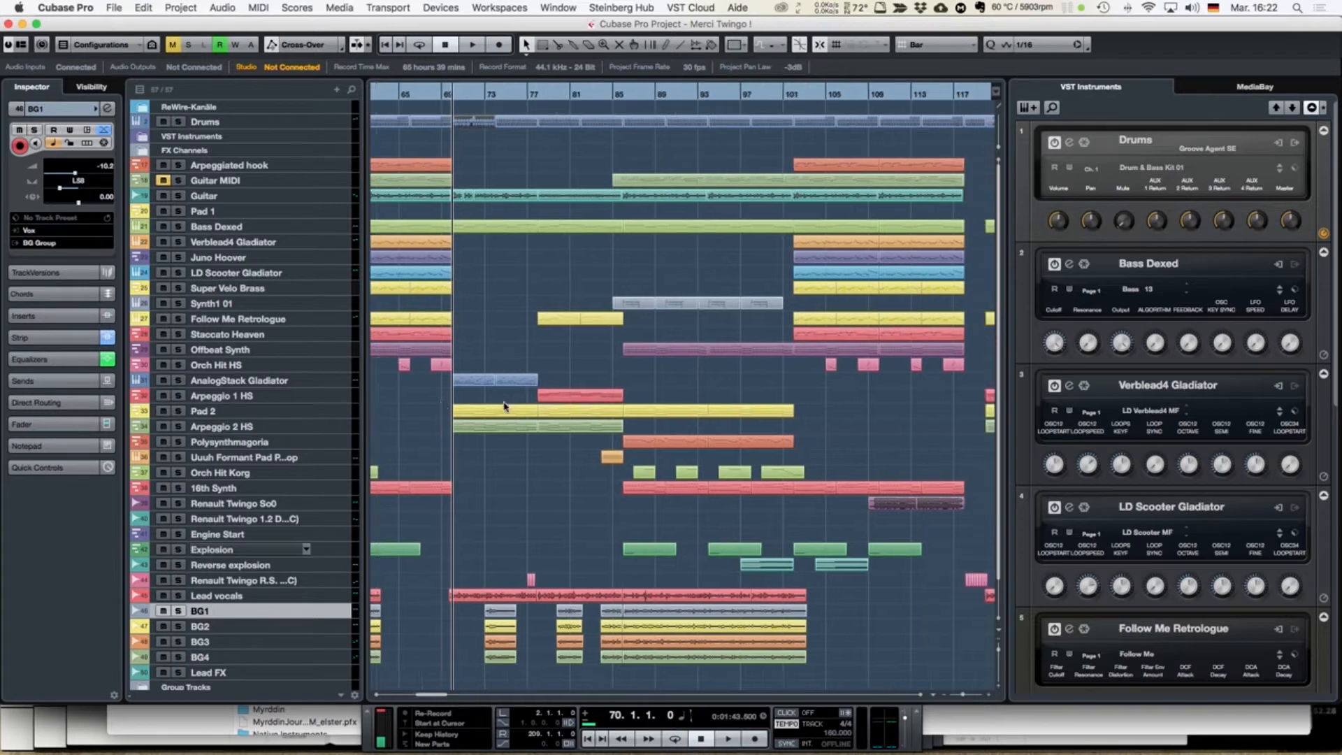
scroll(505, 406, "right", 3)
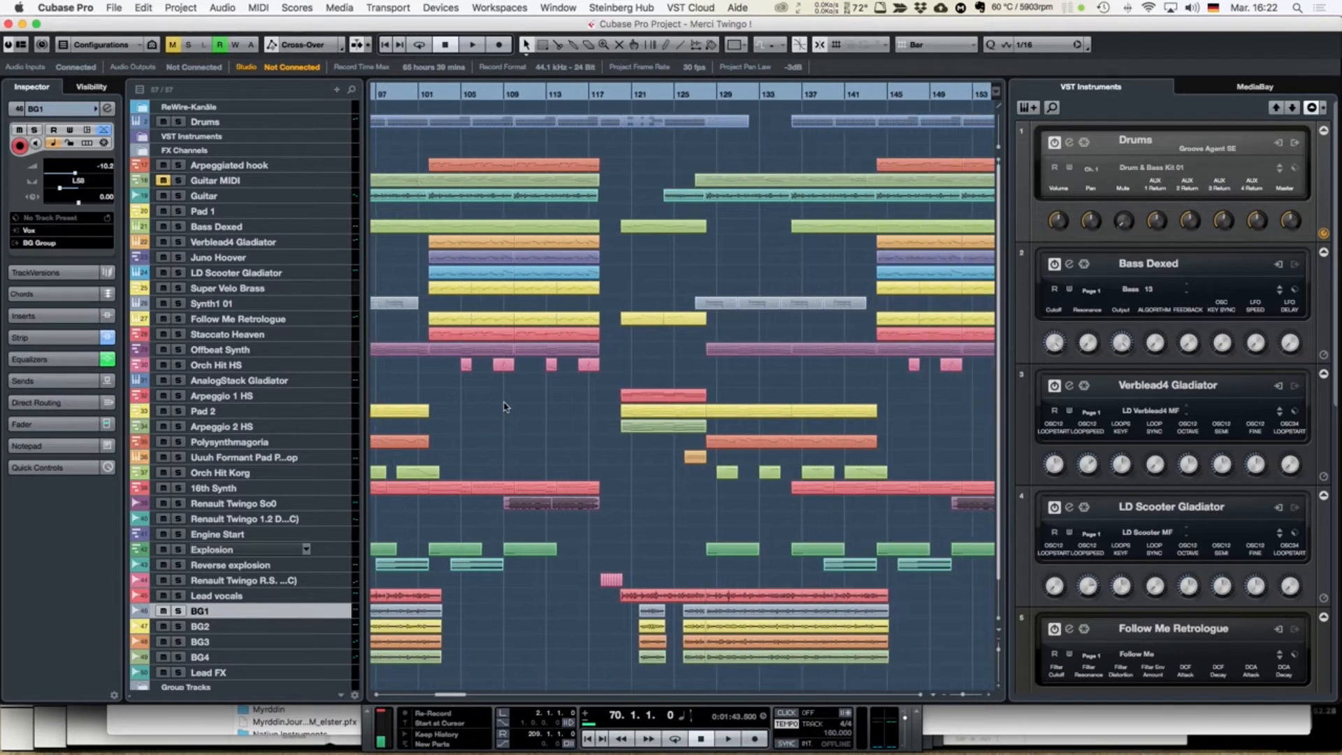
scroll(505, 407, "right", 2)
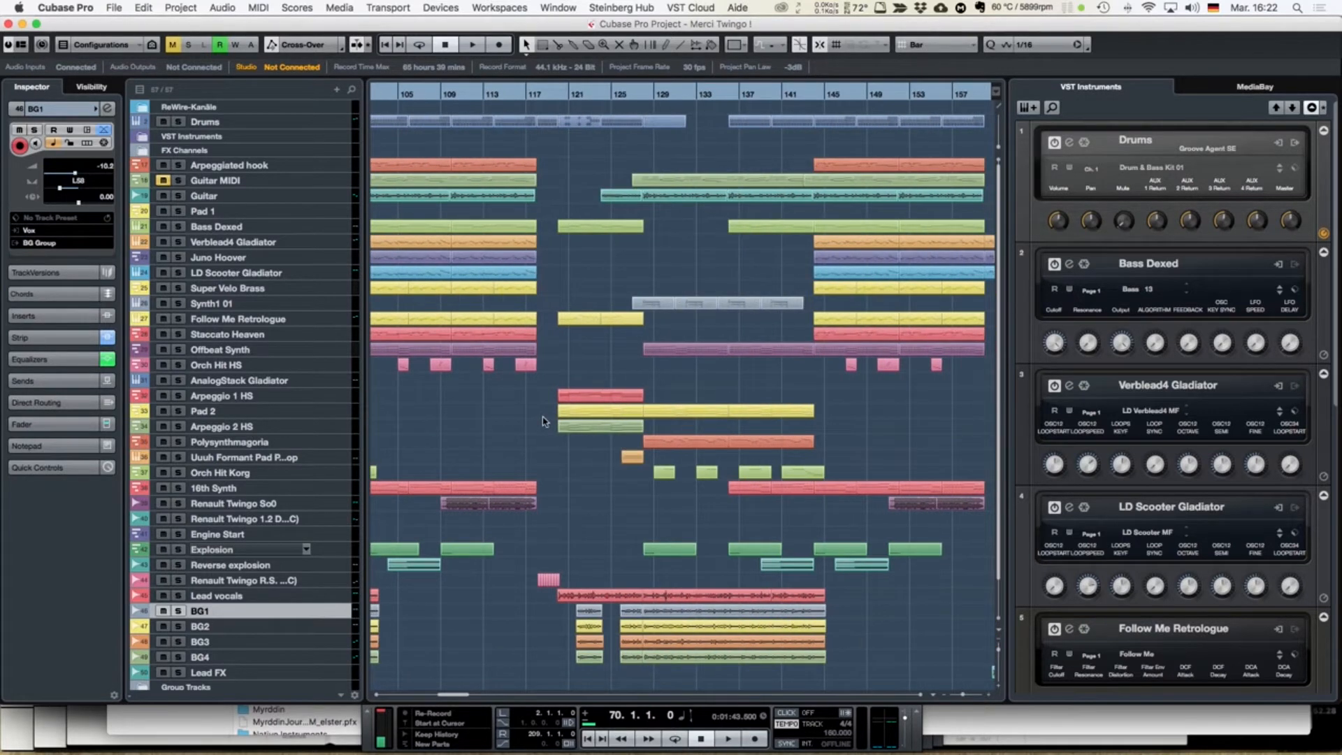
scroll(543, 420, "right", 2)
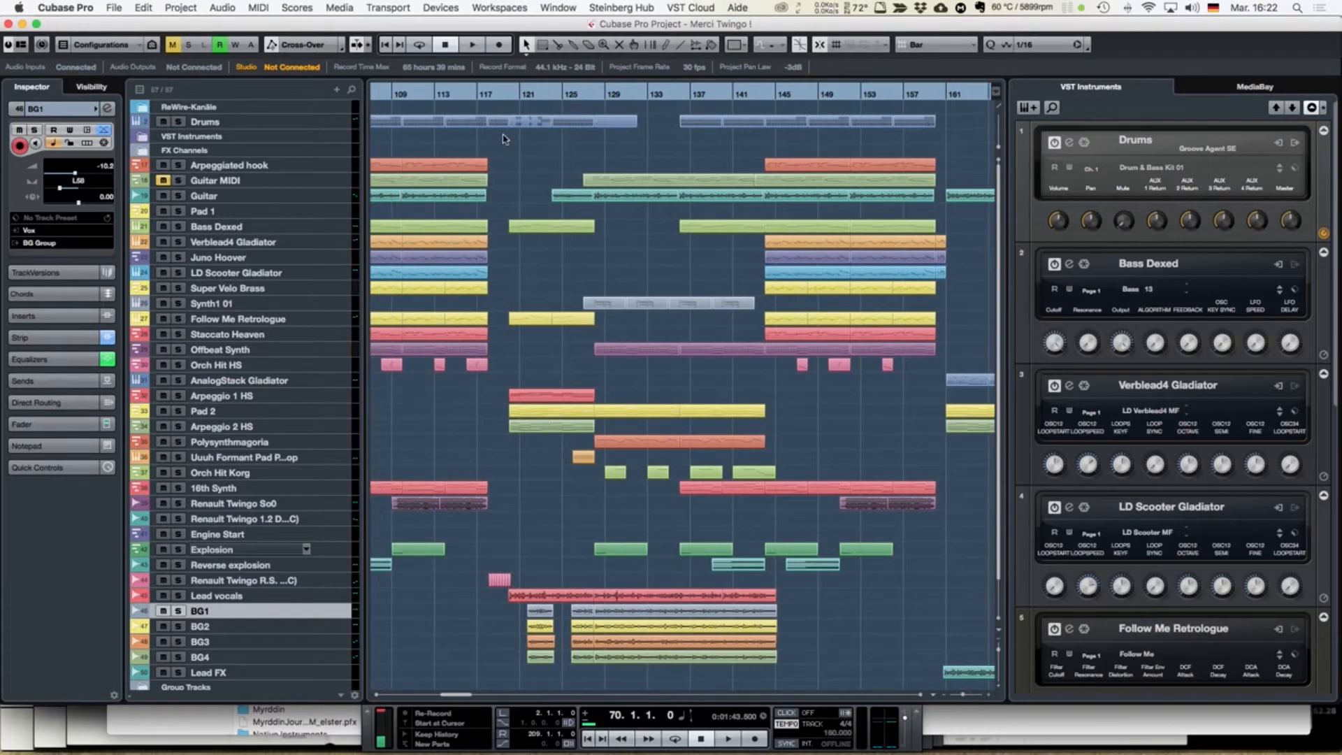
left_click(508, 98)
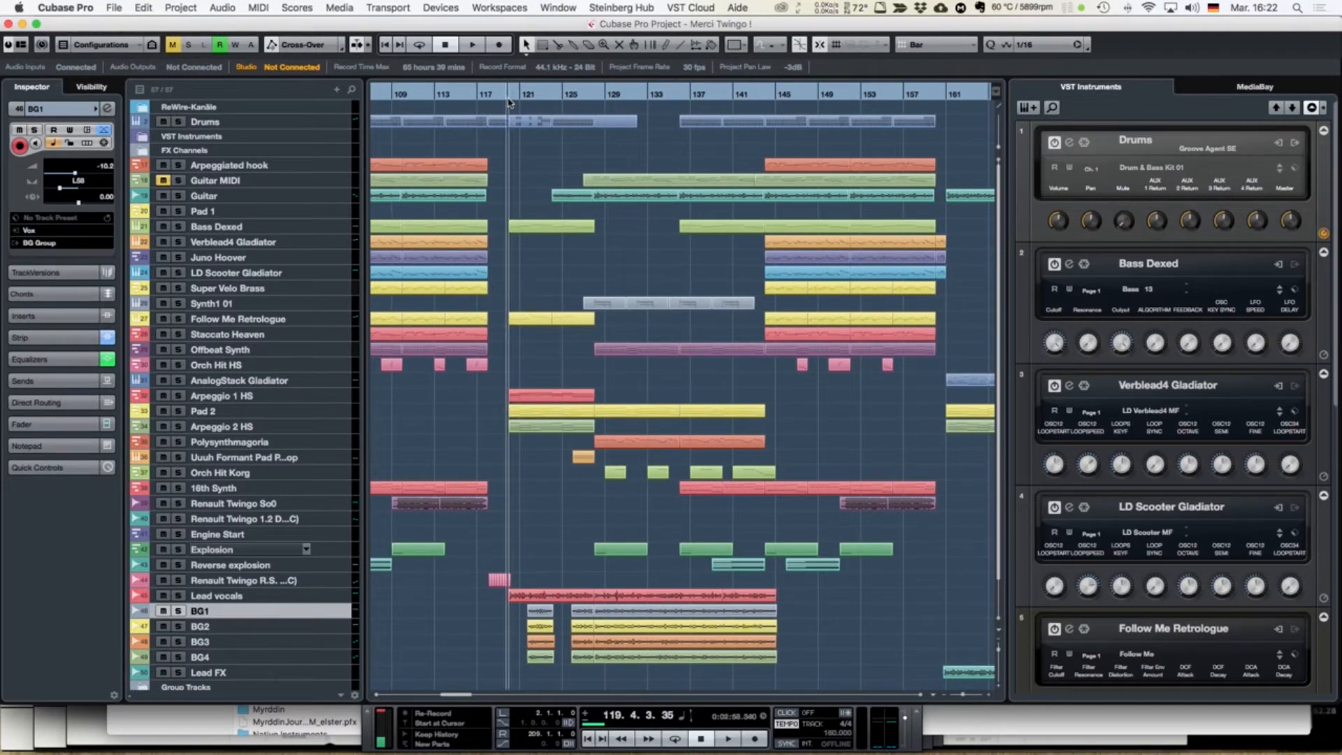
Step: Examine the drum part at bar 120 in the Drum Editor, play it through, and close the editor
double_click(523, 122)
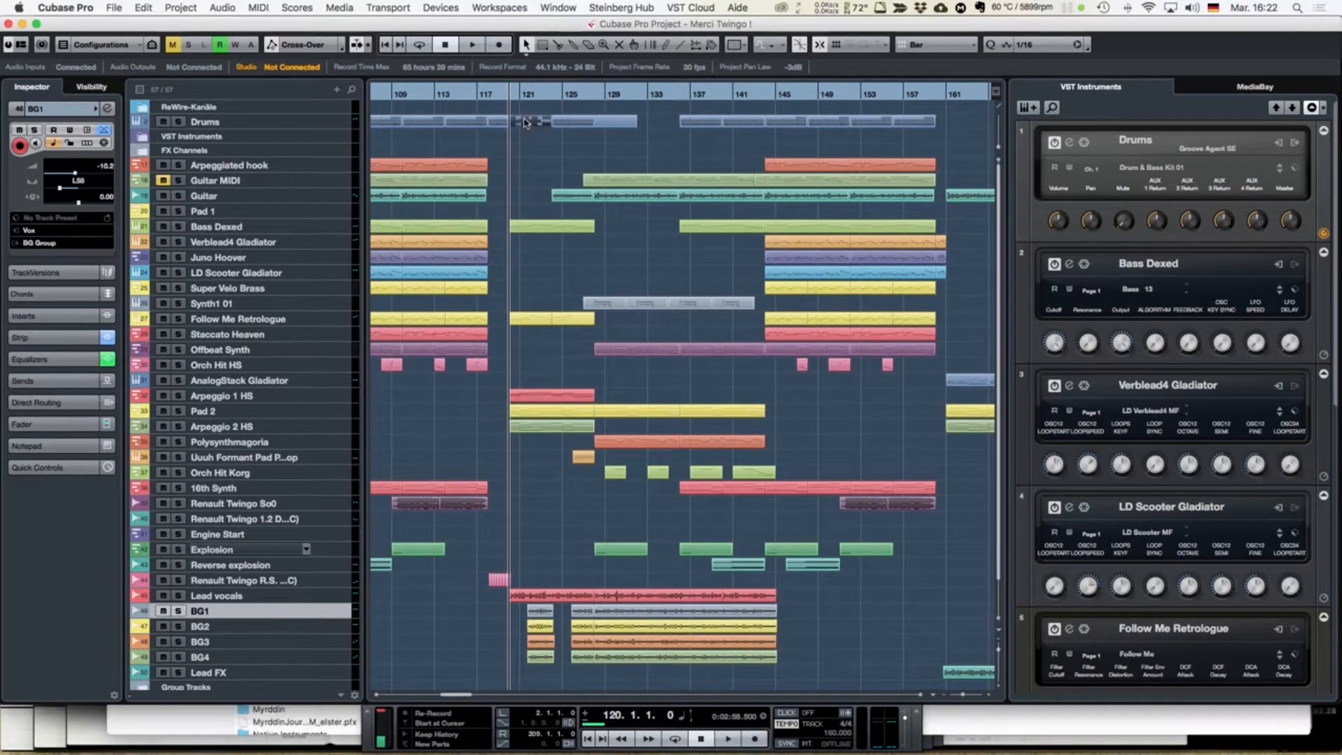
scroll(503, 204, "left", 5)
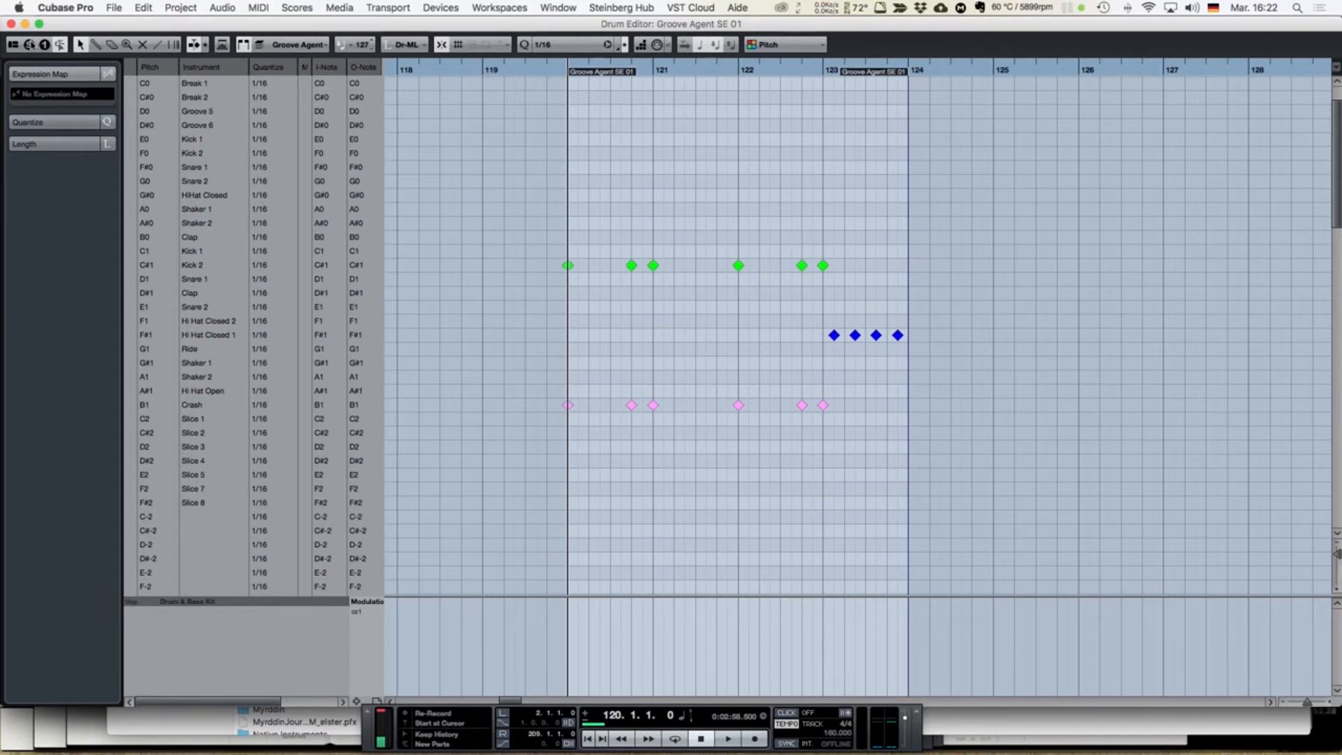
key("space")
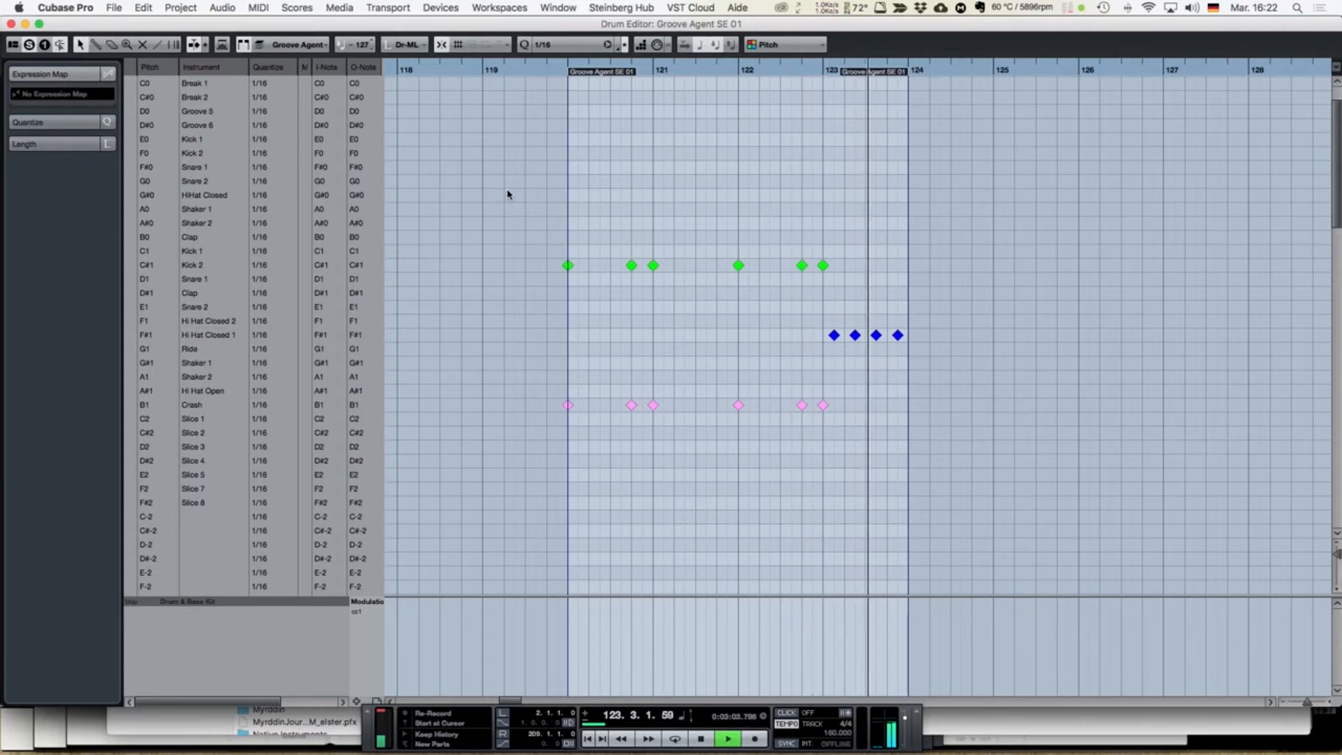
key("space")
key("super+w")
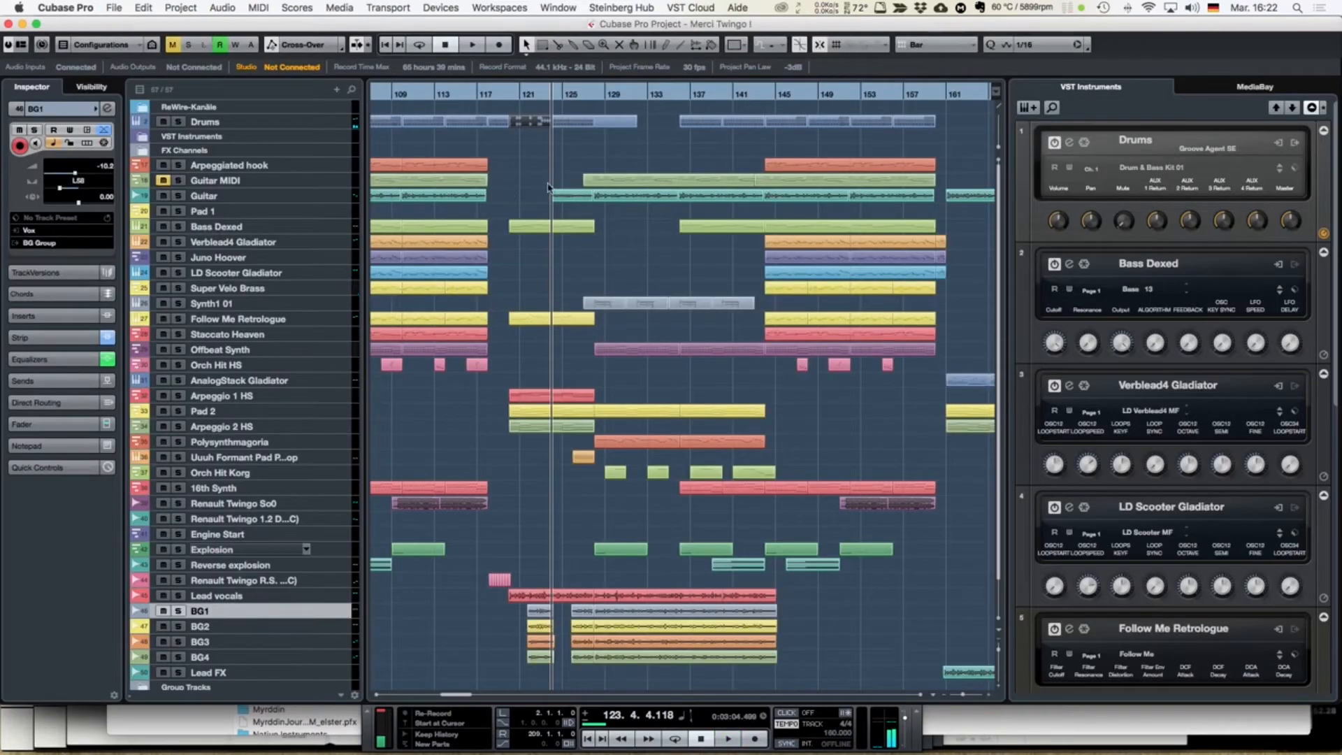
Step: Open the following drum part at bar 124 to examine its notes, and close the Drum Editor
left_click(575, 126)
double_click(577, 127)
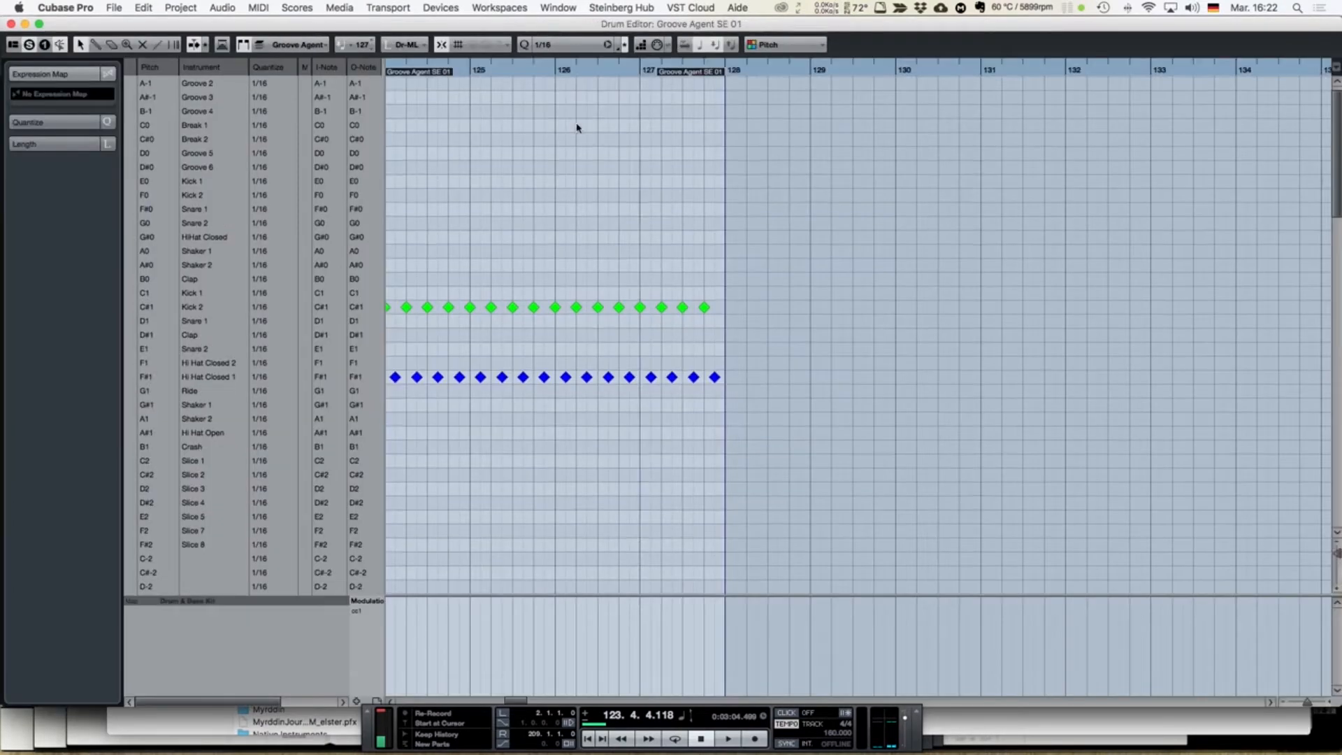
left_click(11, 24)
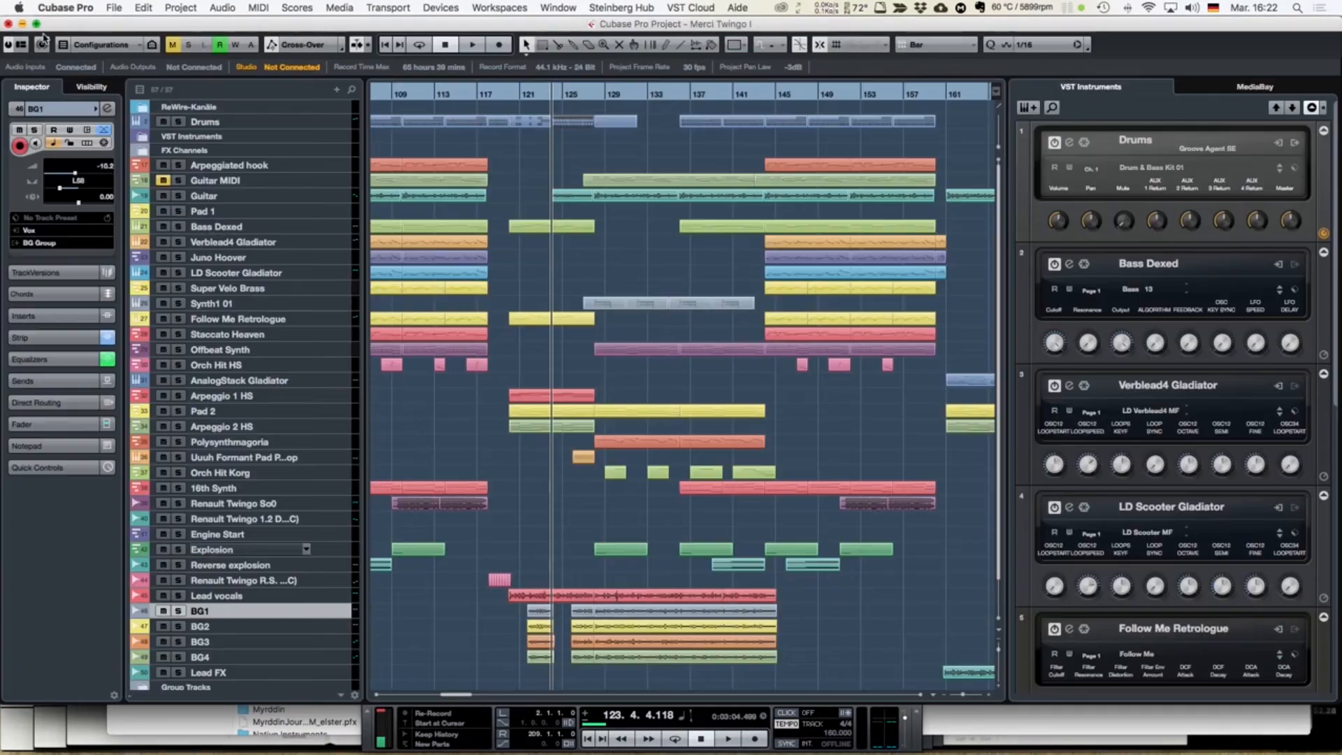
Step: Return the playback position to bar 120, step back to bar 118, and set it at bar 120 again
left_click(513, 95)
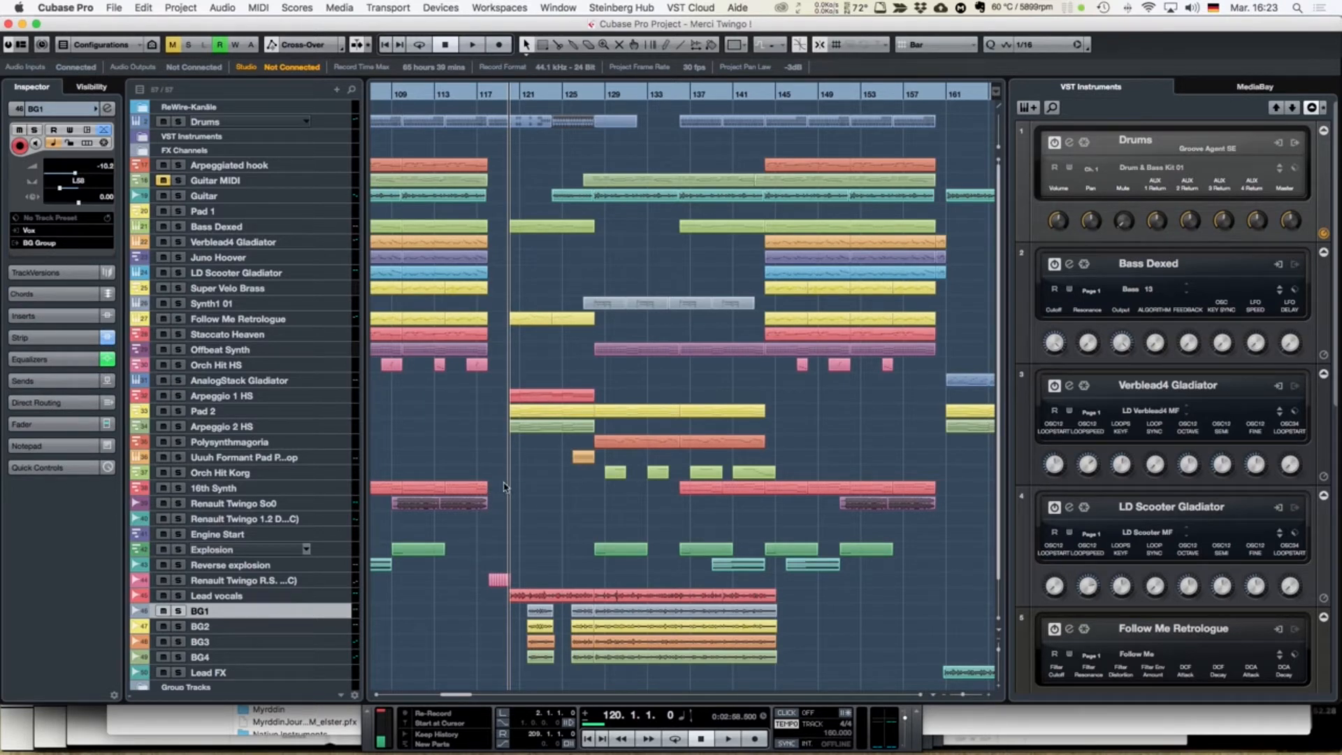
key("KP_Subtract")
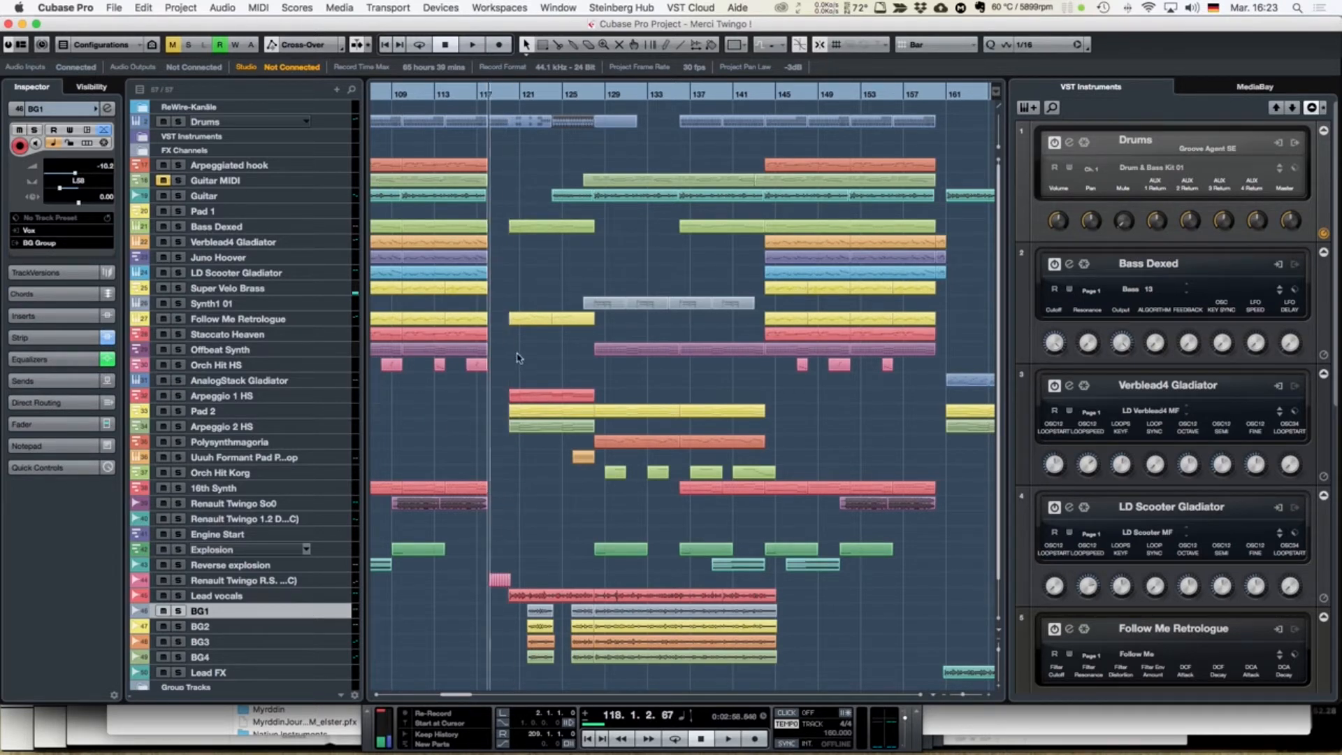
left_click(509, 100)
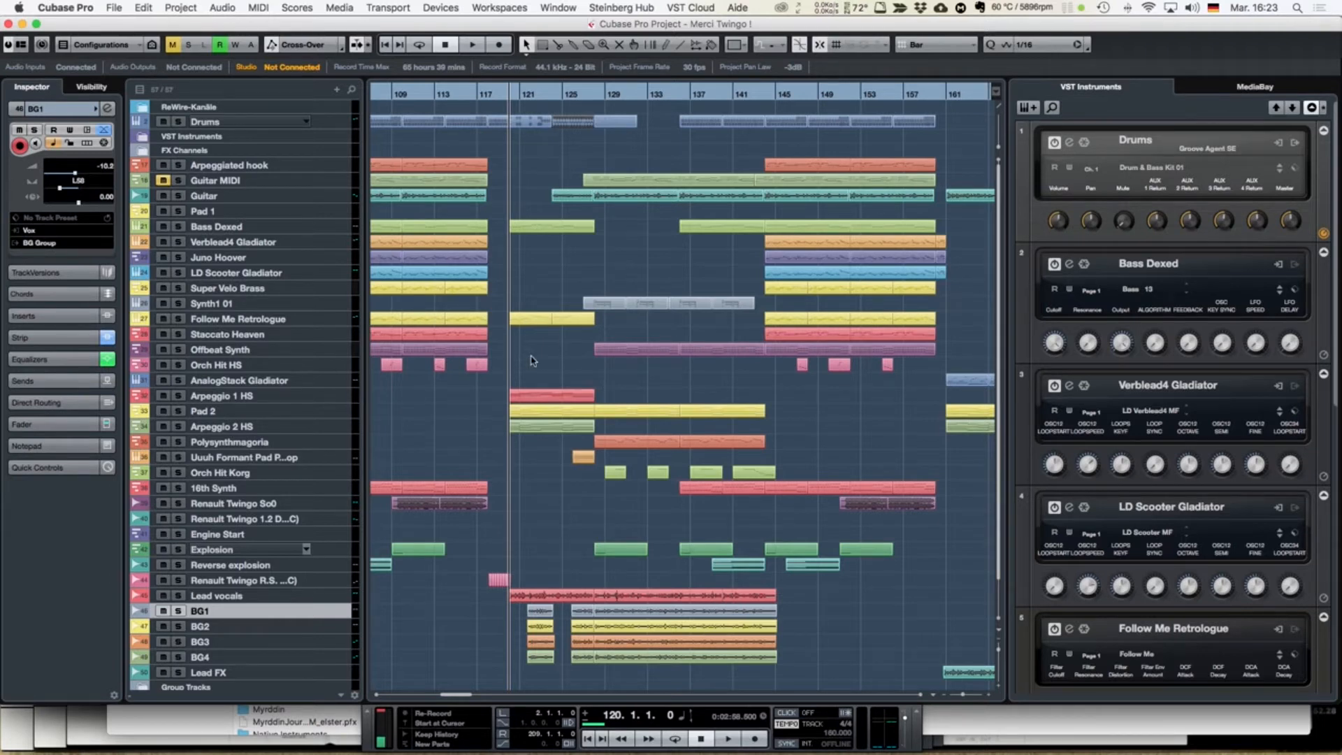
Step: Play the arrangement from bar 120 for a few bars, and move the playback position to bar 161, where Lead FX starts
key("space")
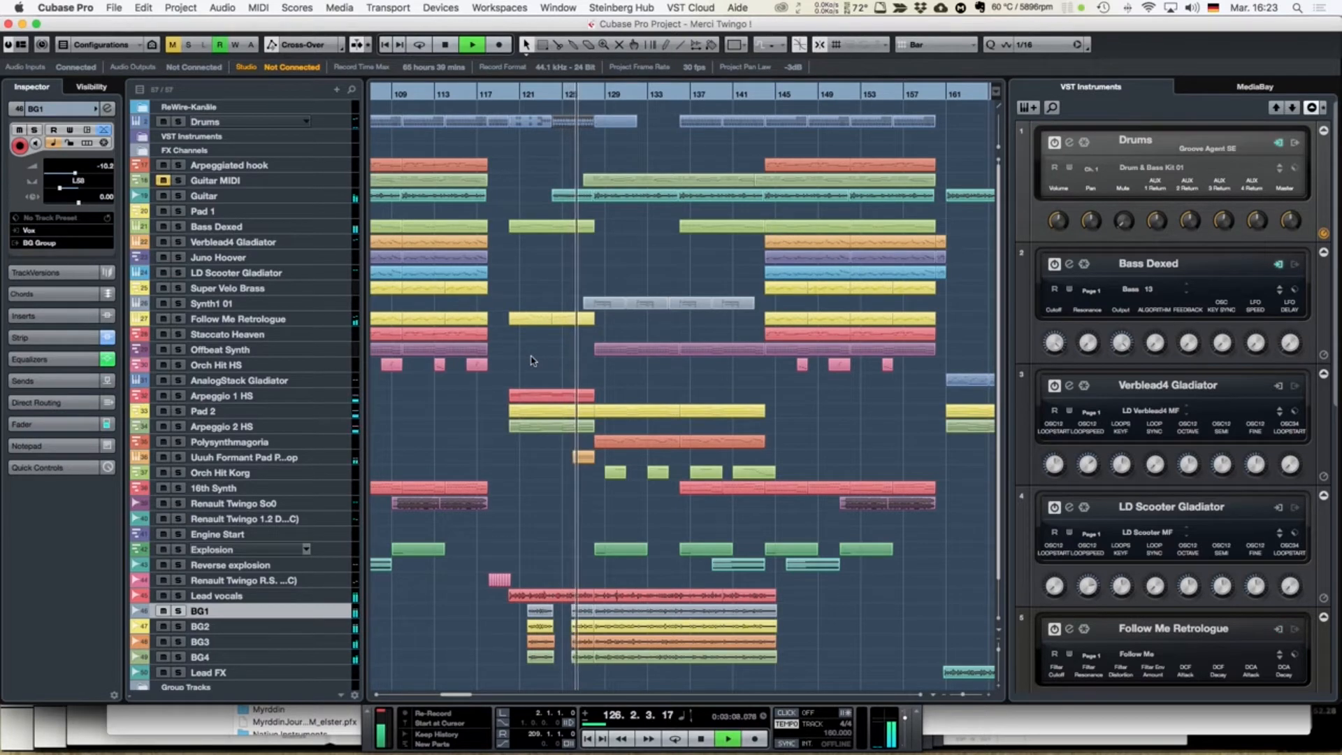
key("space")
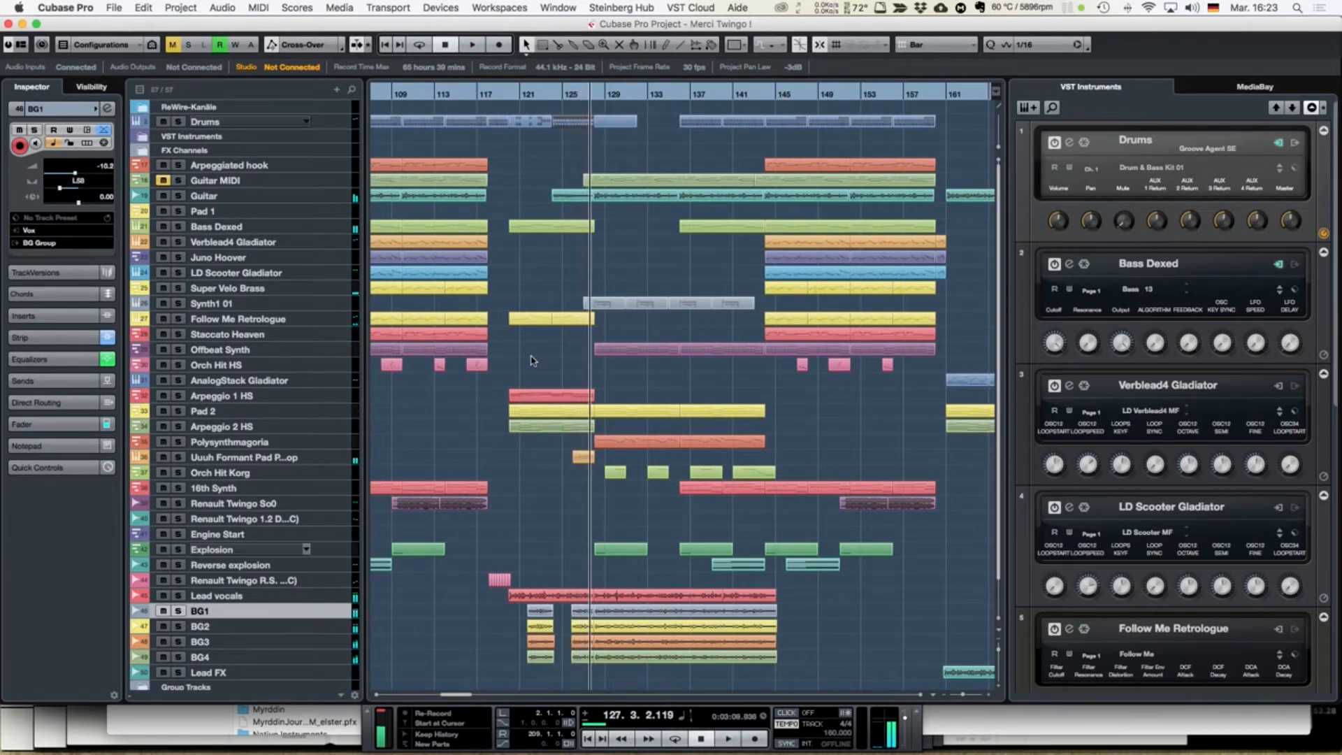
scroll(537, 361, "right", 10)
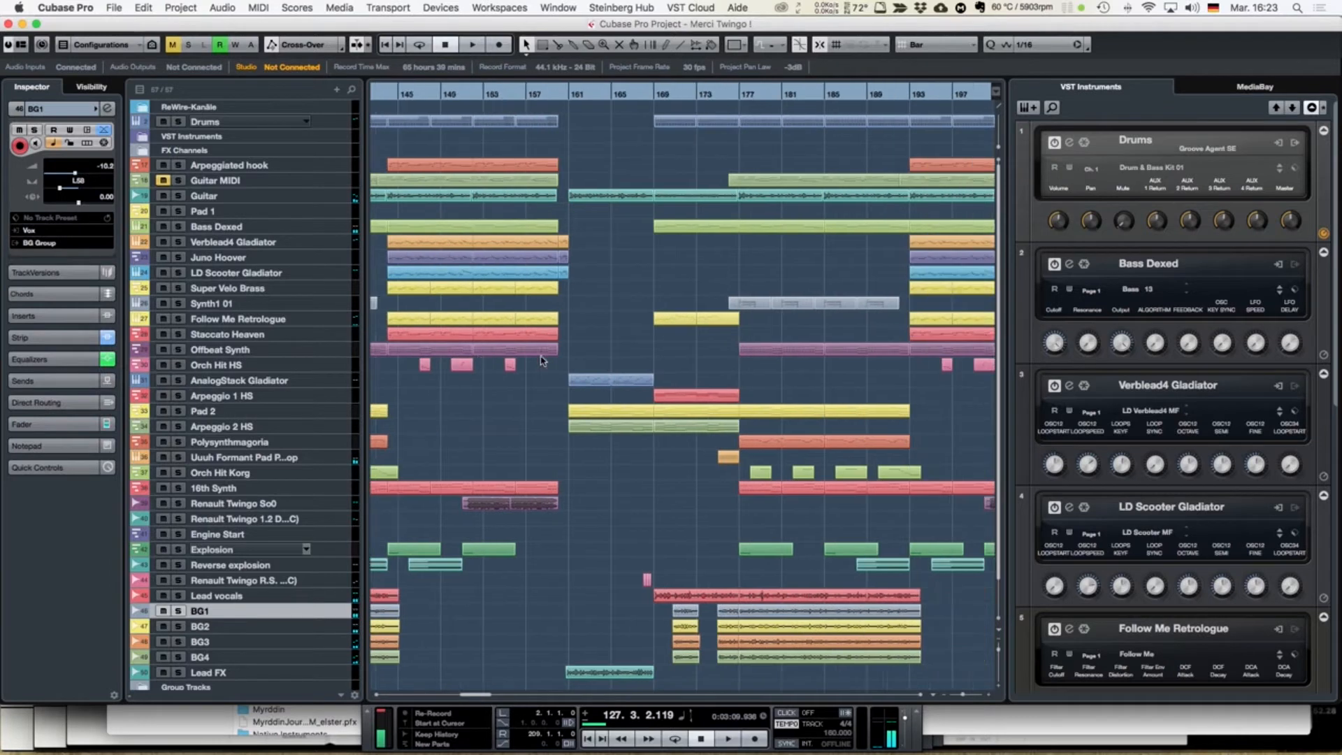
scroll(543, 361, "right", 2)
scroll(529, 280, "left", 2)
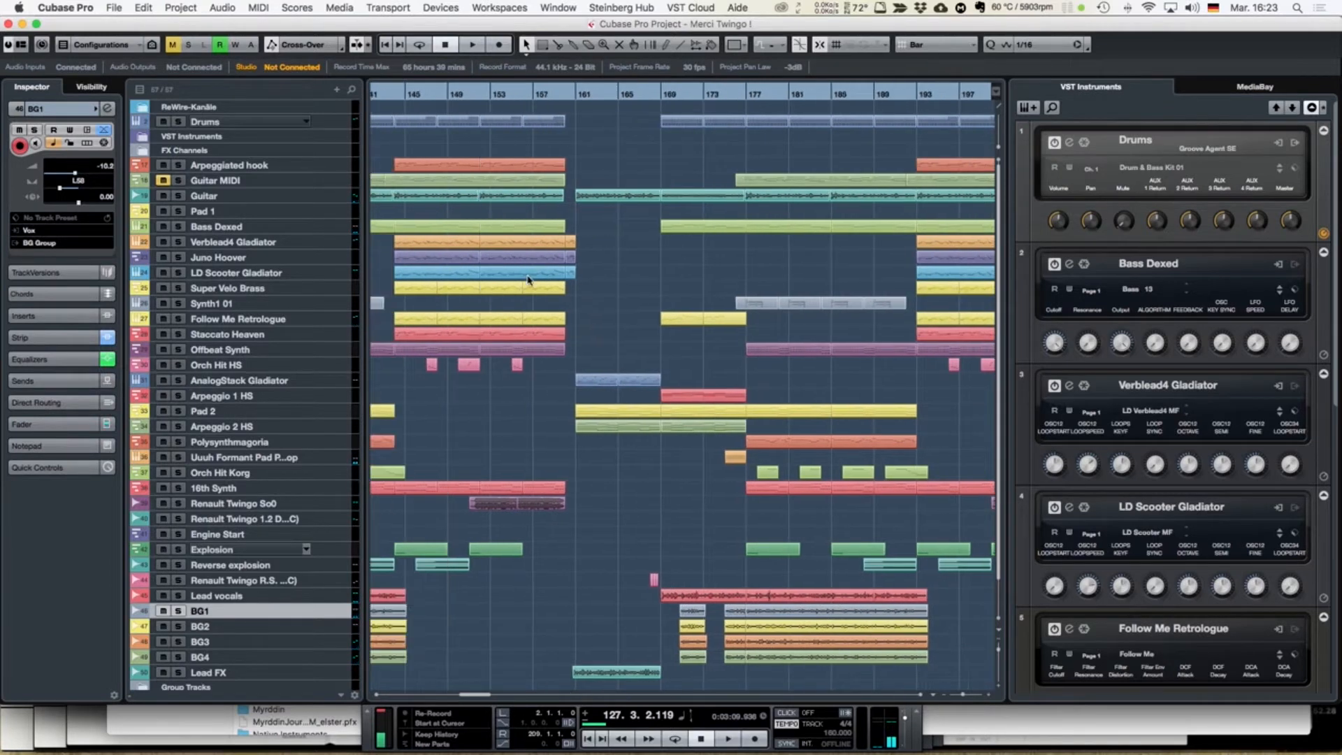
scroll(529, 279, "left", 2)
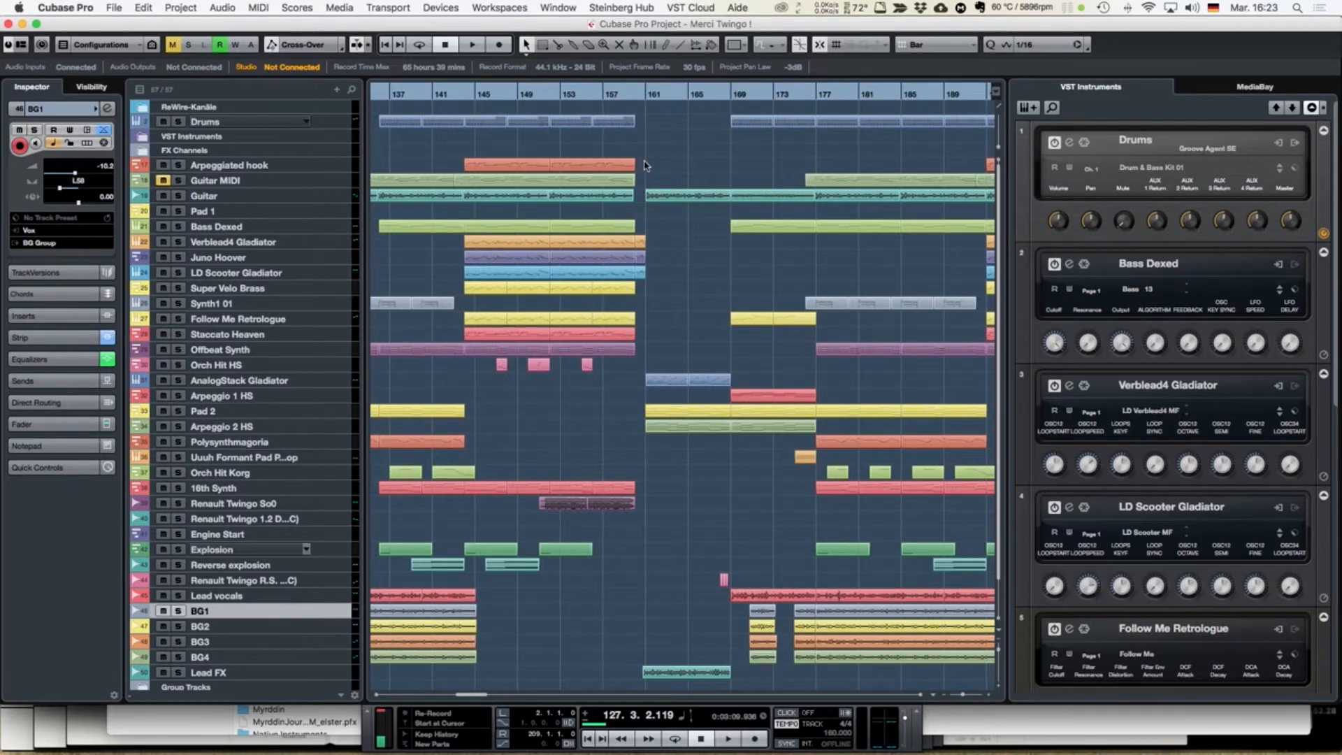
scroll(645, 164, "down", 3)
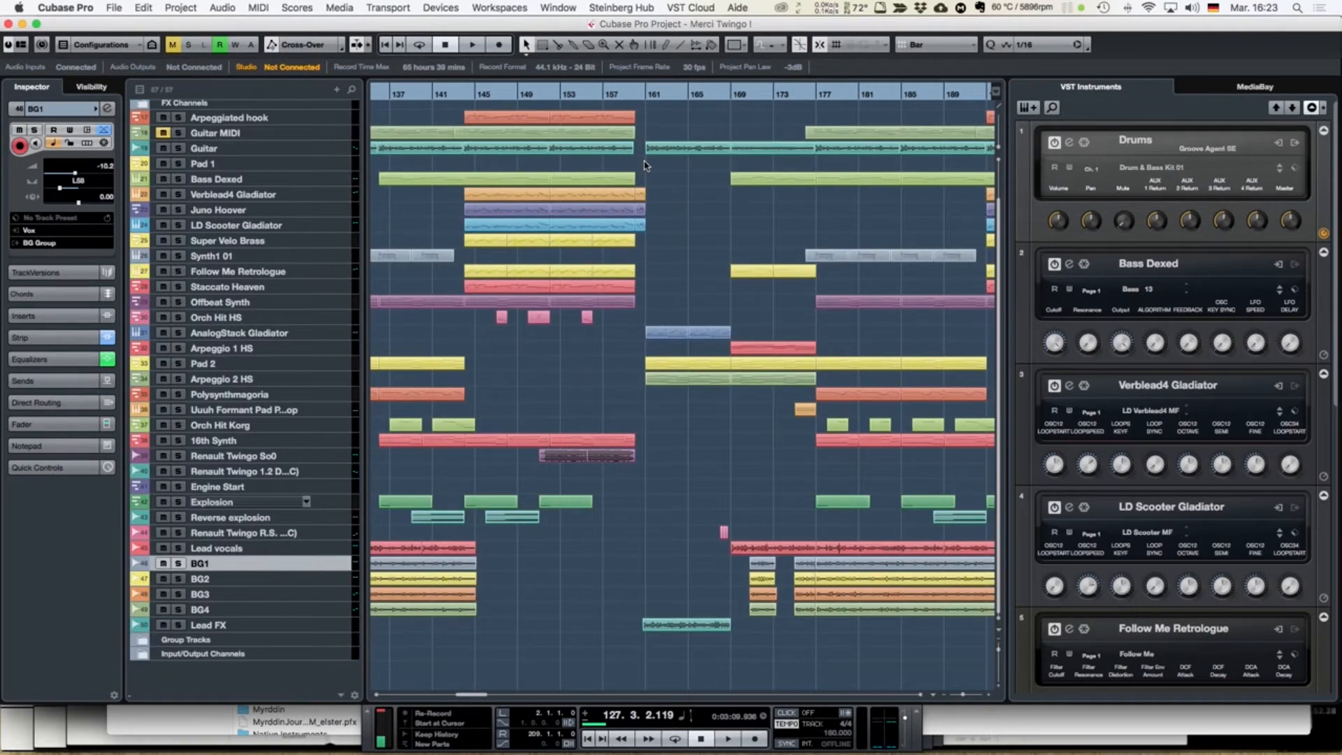
left_click(639, 96)
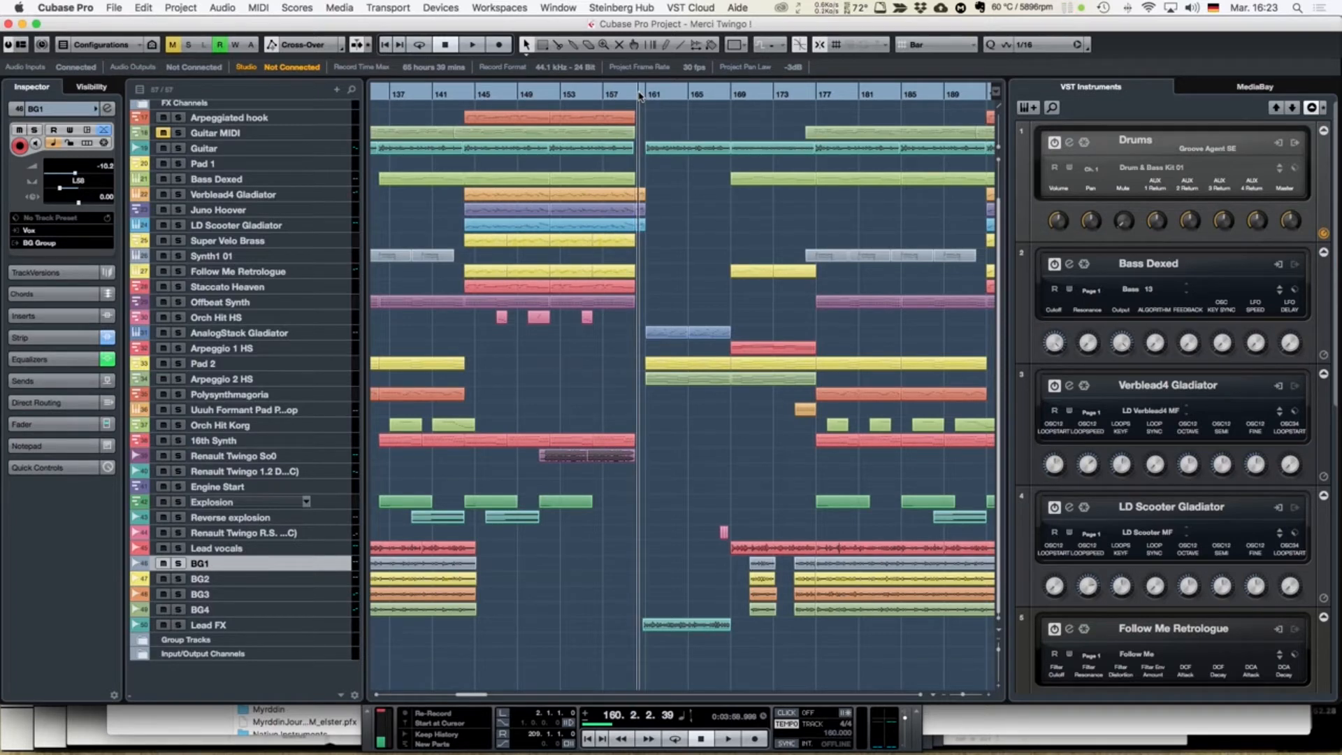
left_click(644, 96)
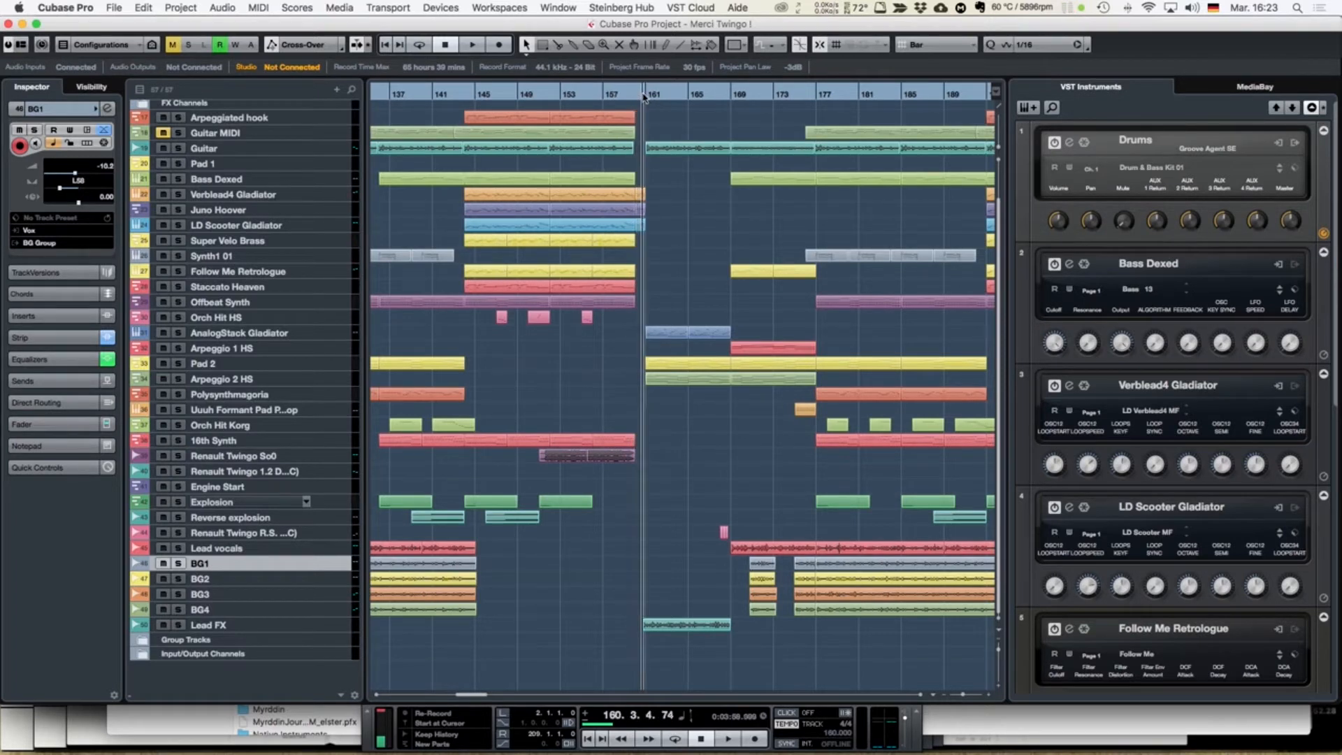
Step: Examine the Lead FX track's channel settings and its Guitar Rig 4 insert, and close both windows
left_click(333, 628)
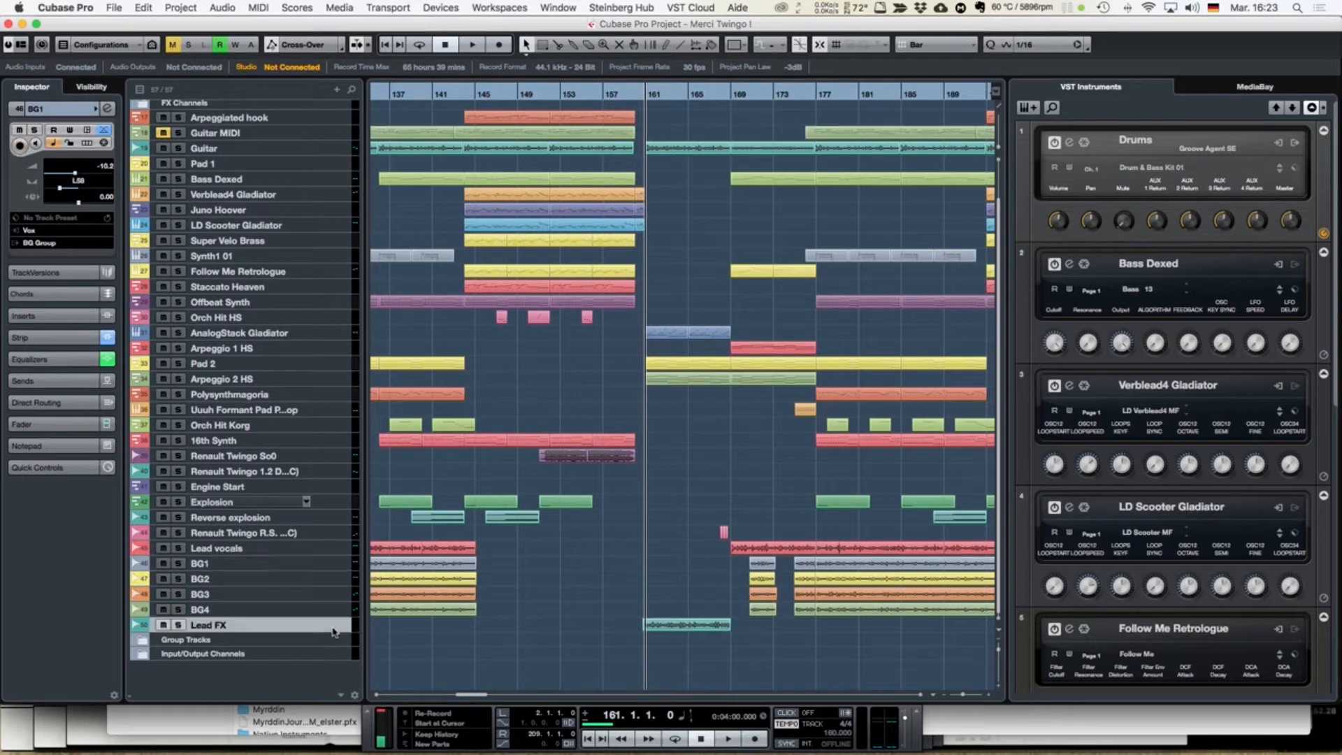
left_click(108, 109)
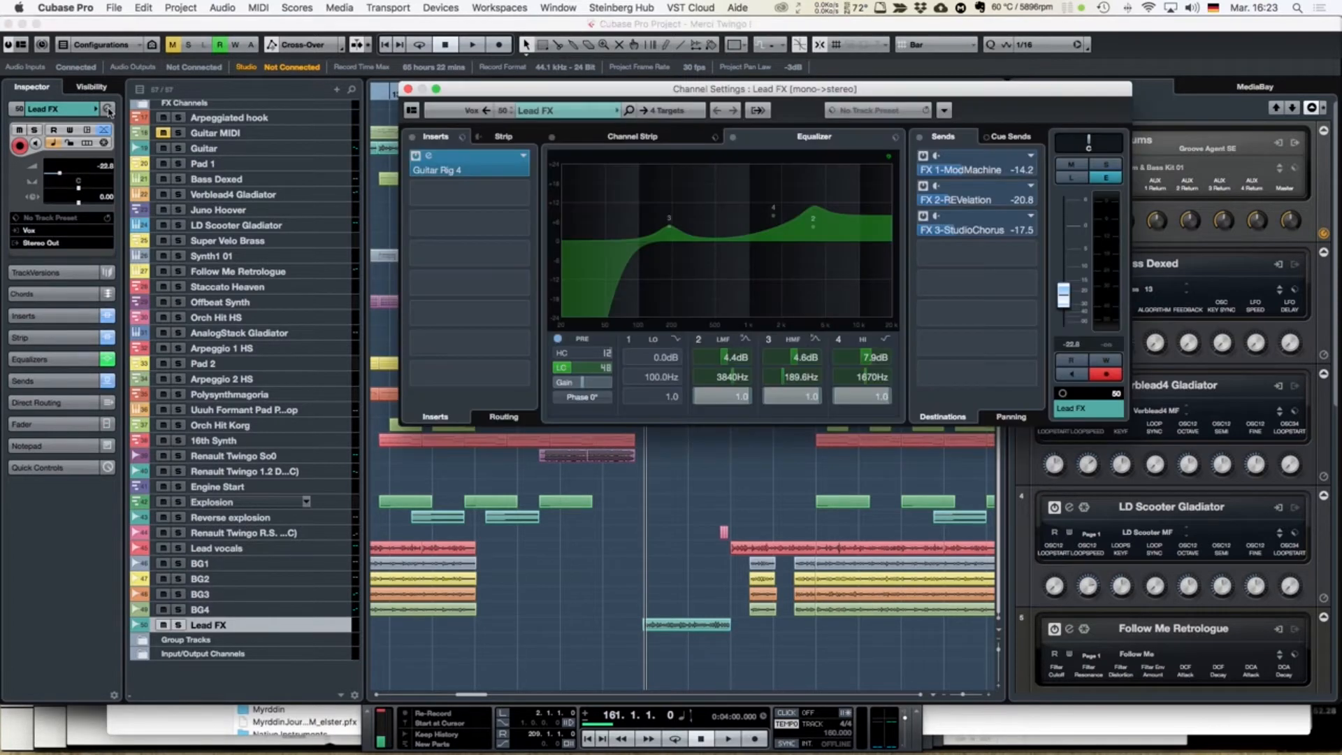
left_click(433, 158)
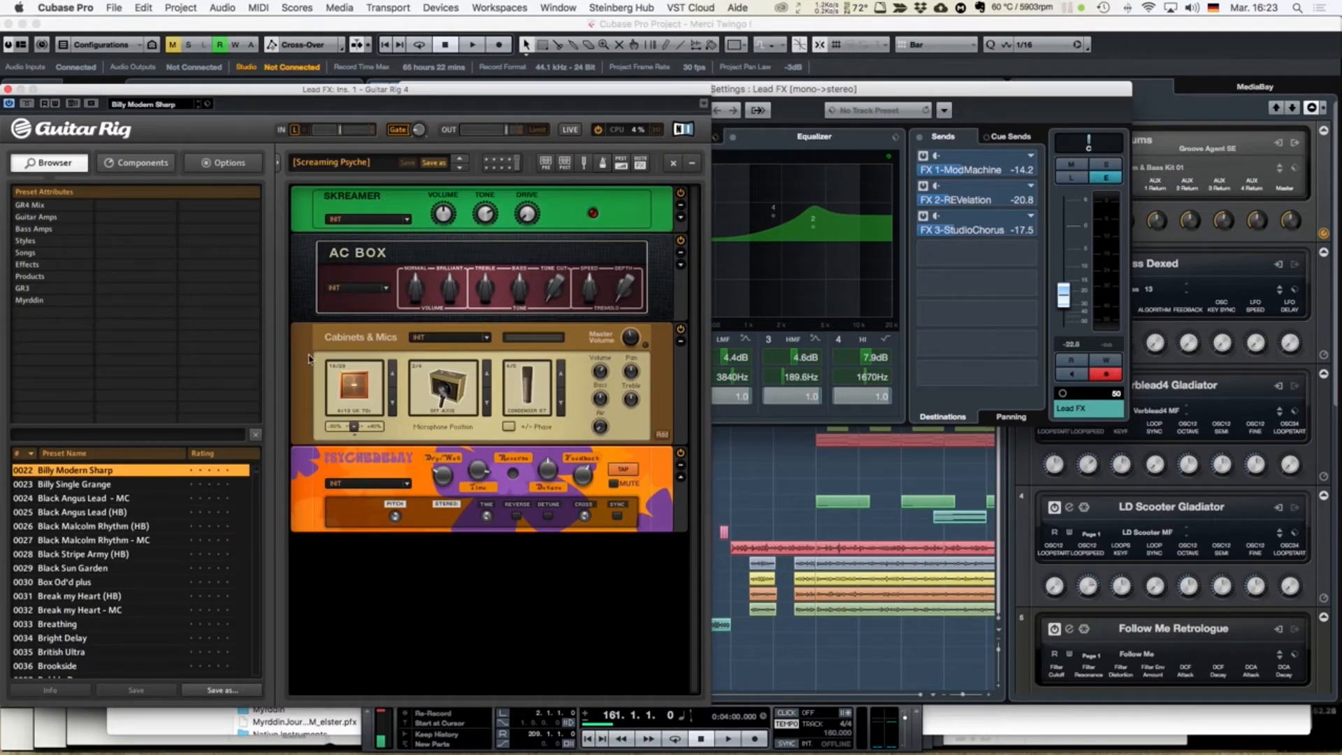
left_click(7, 90)
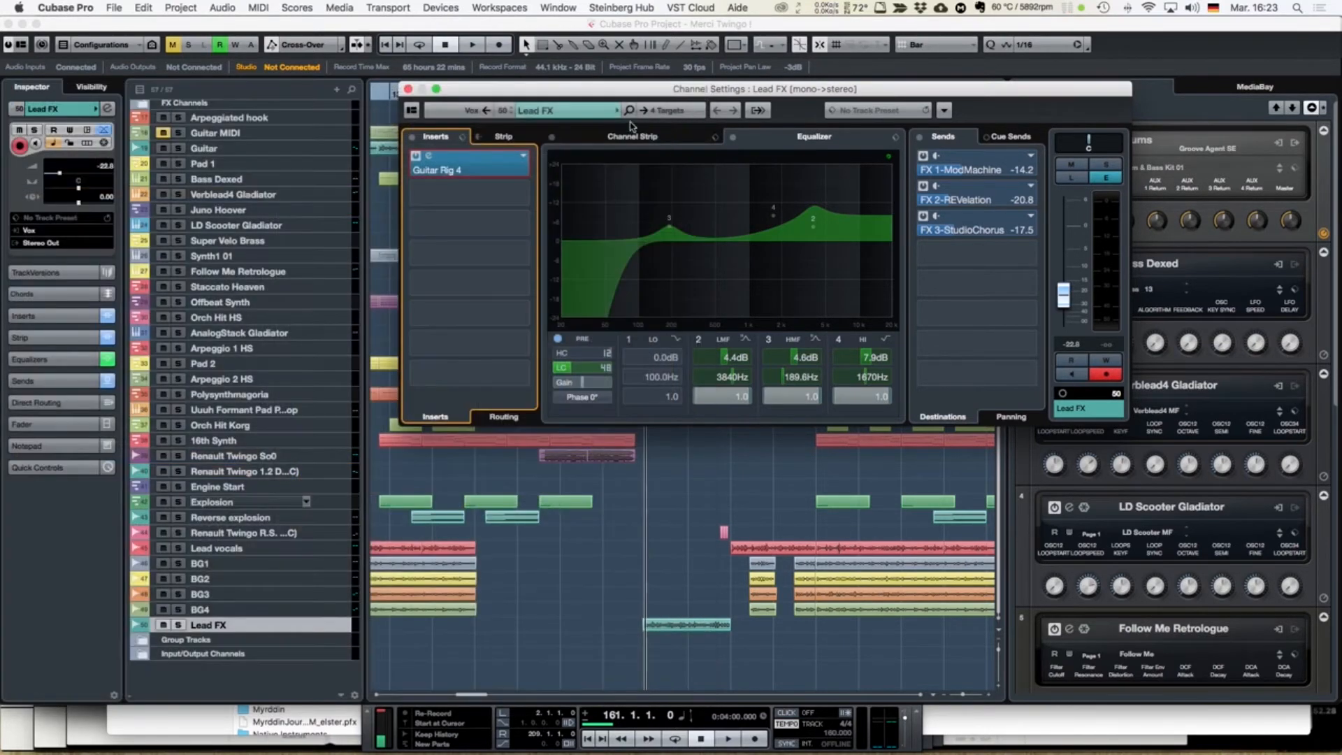
left_click(410, 90)
Step: Solo the Lead FX track, play it from bar 161, and turn its solo off
left_click(178, 625)
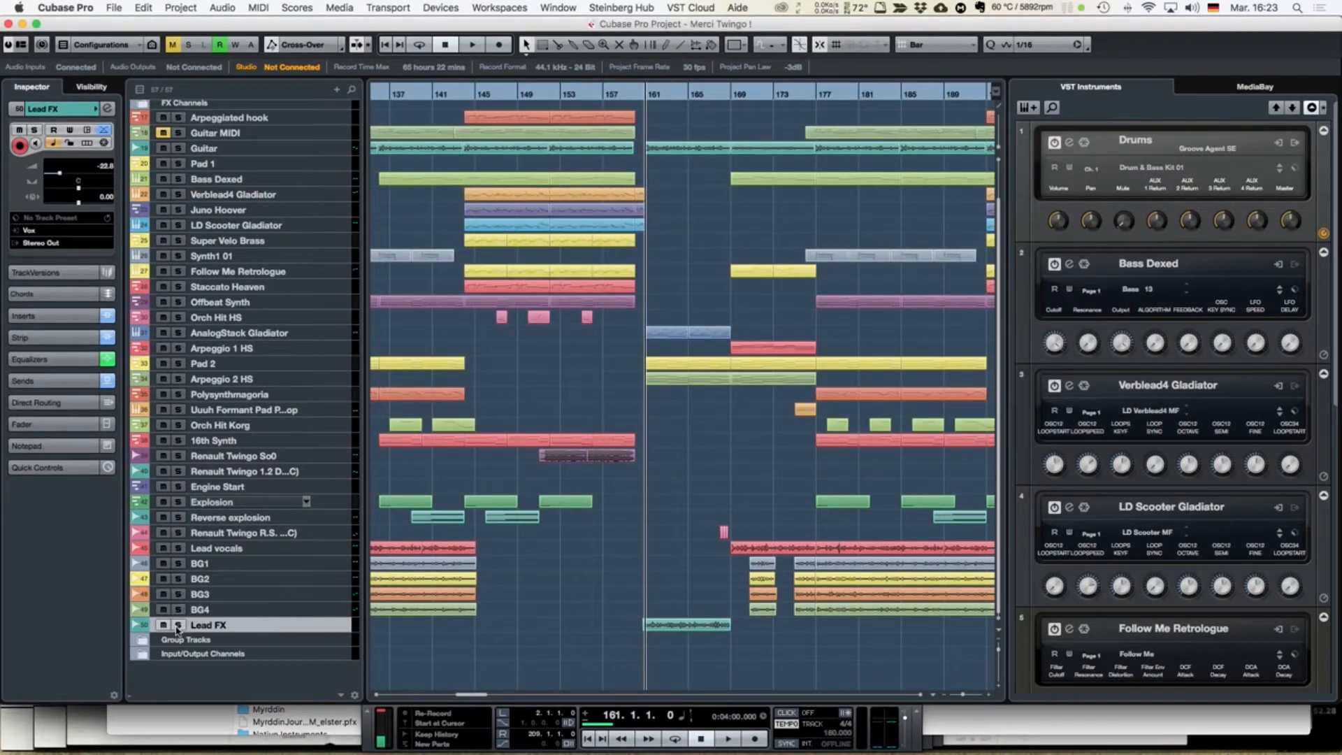
key("space")
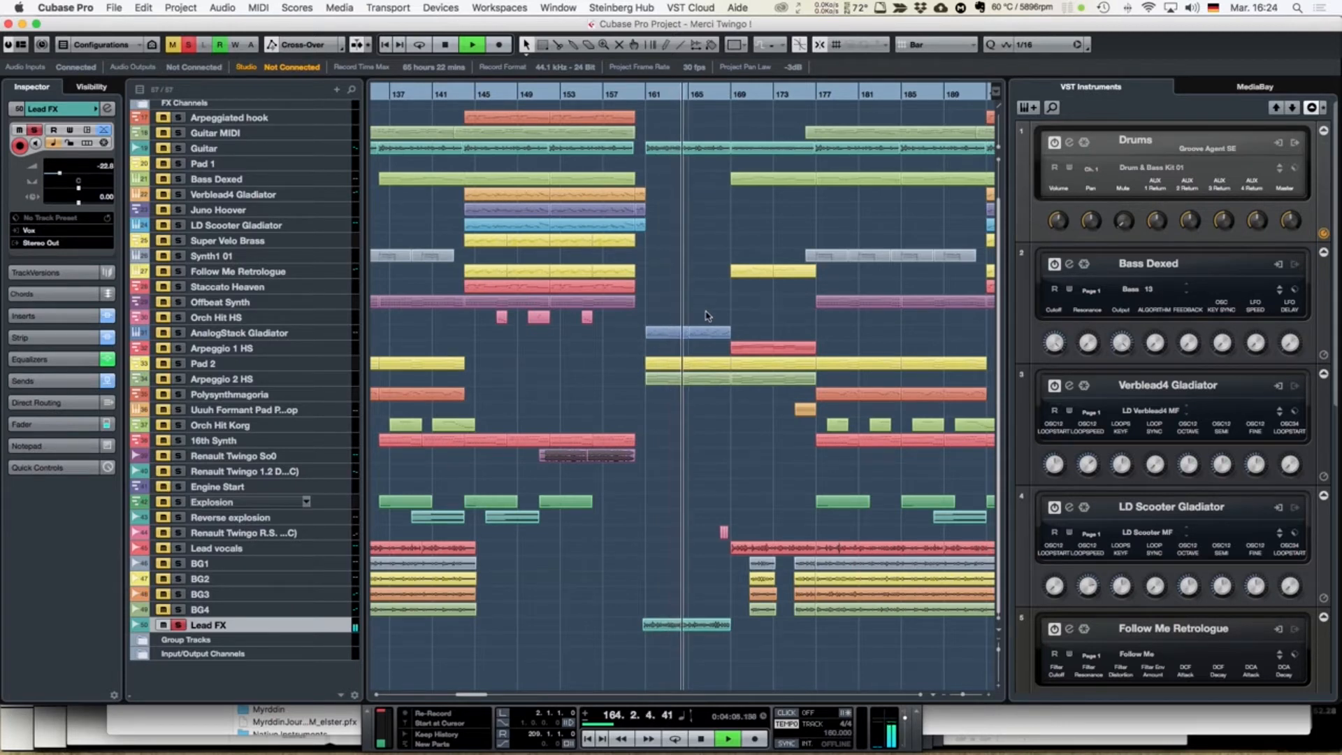
scroll(705, 316, "up", 3)
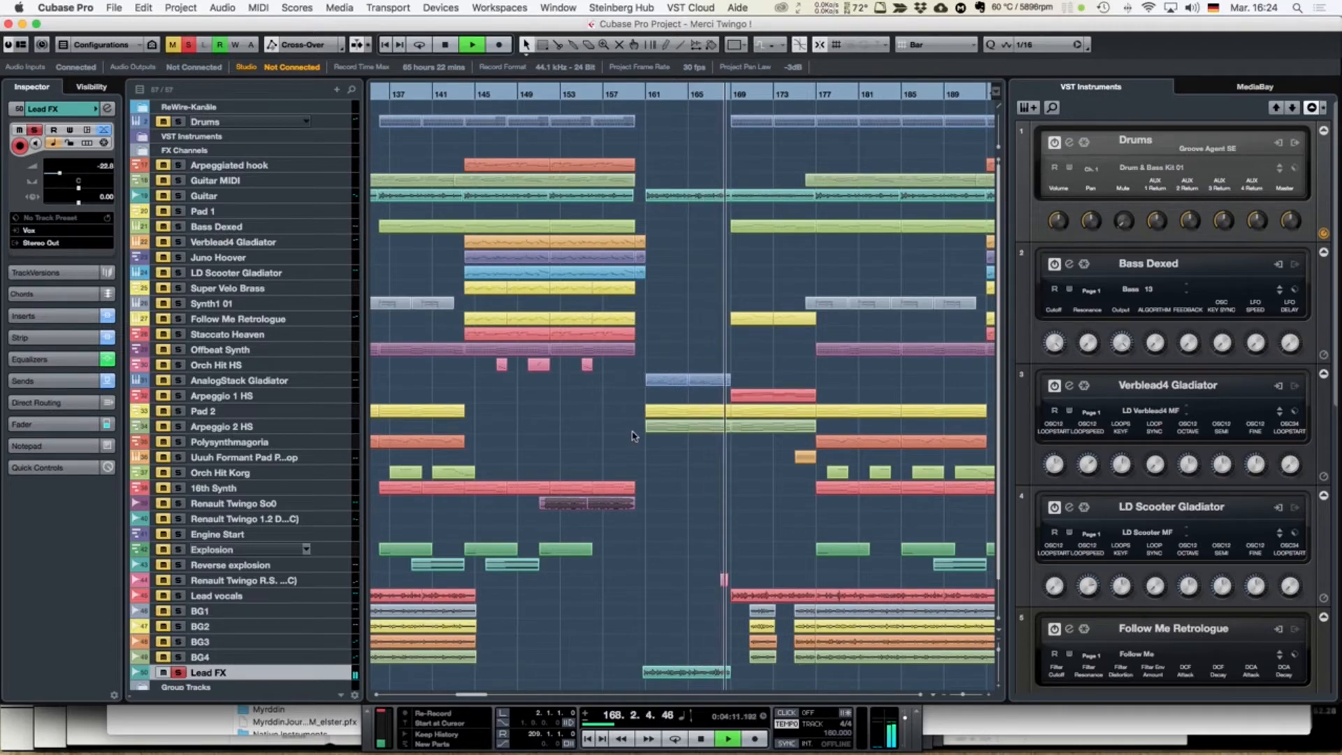
key("space")
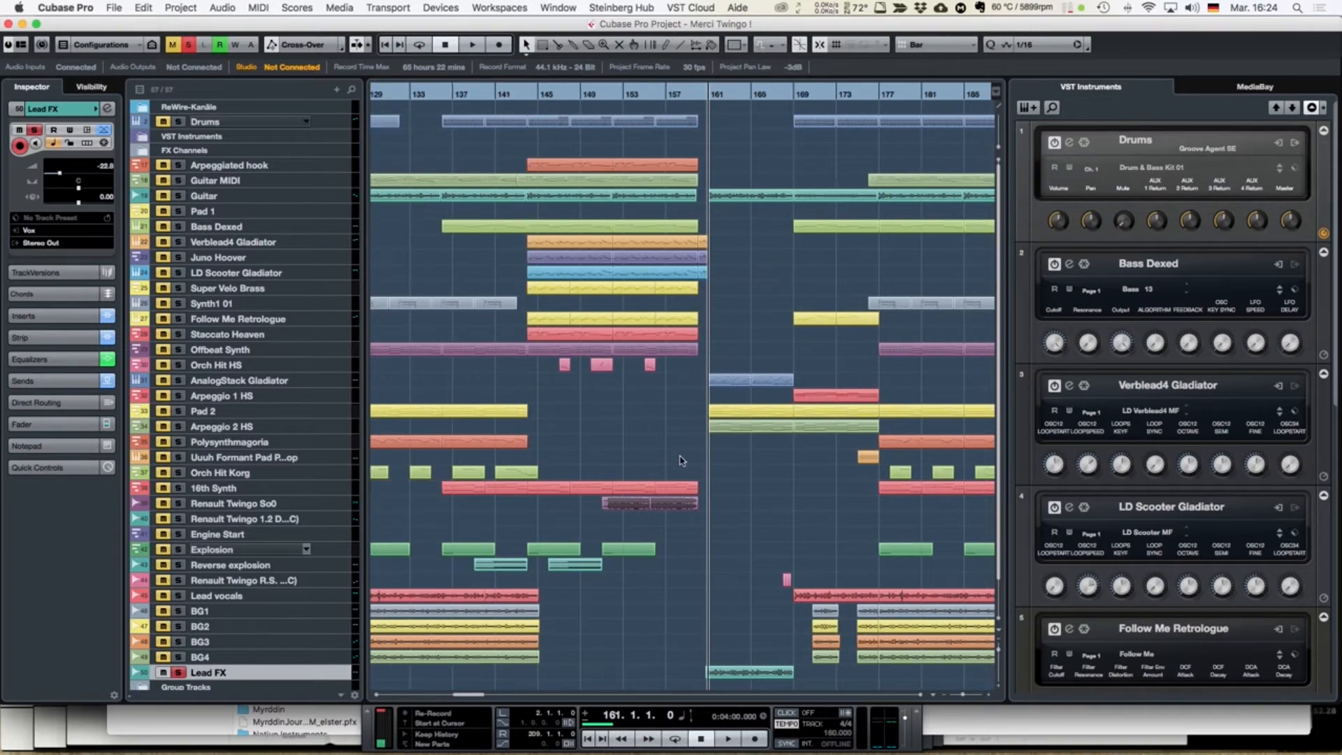
scroll(682, 460, "down", 3)
scroll(682, 465, "up", 3)
scroll(678, 465, "right", 3)
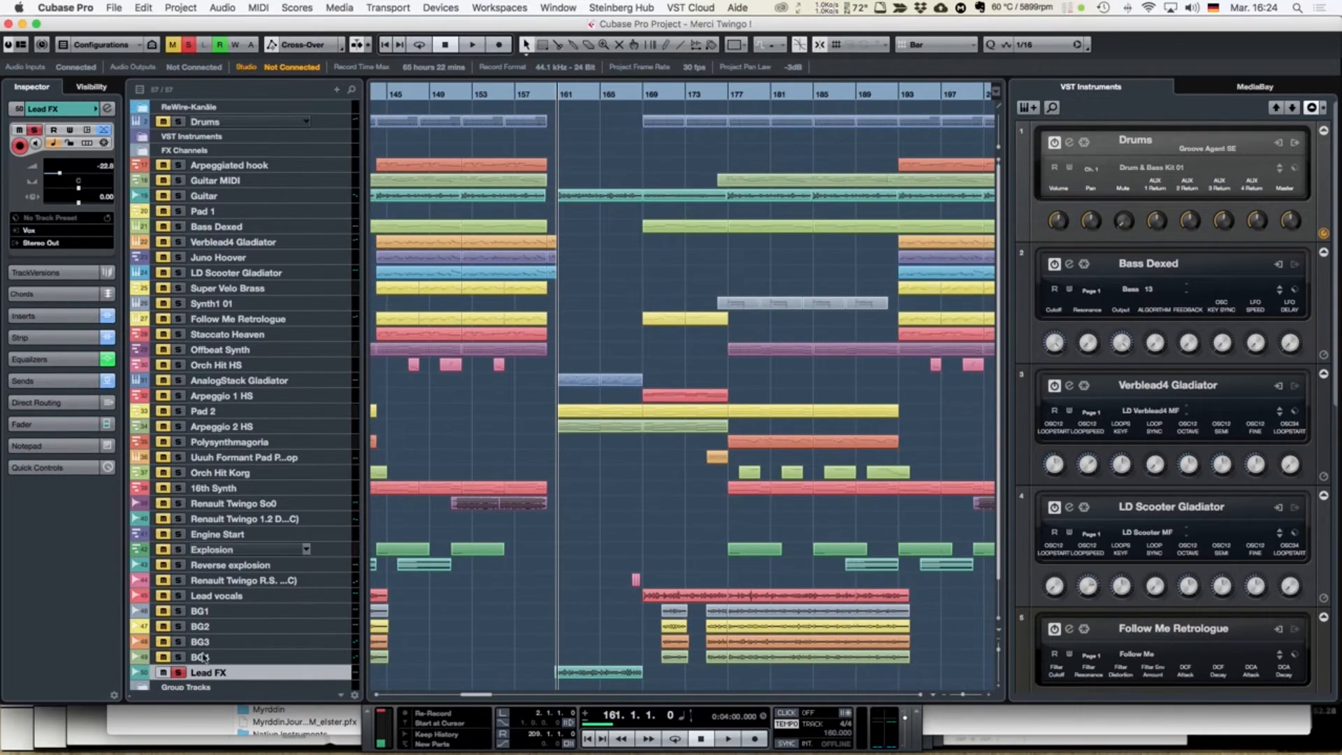
left_click(178, 673)
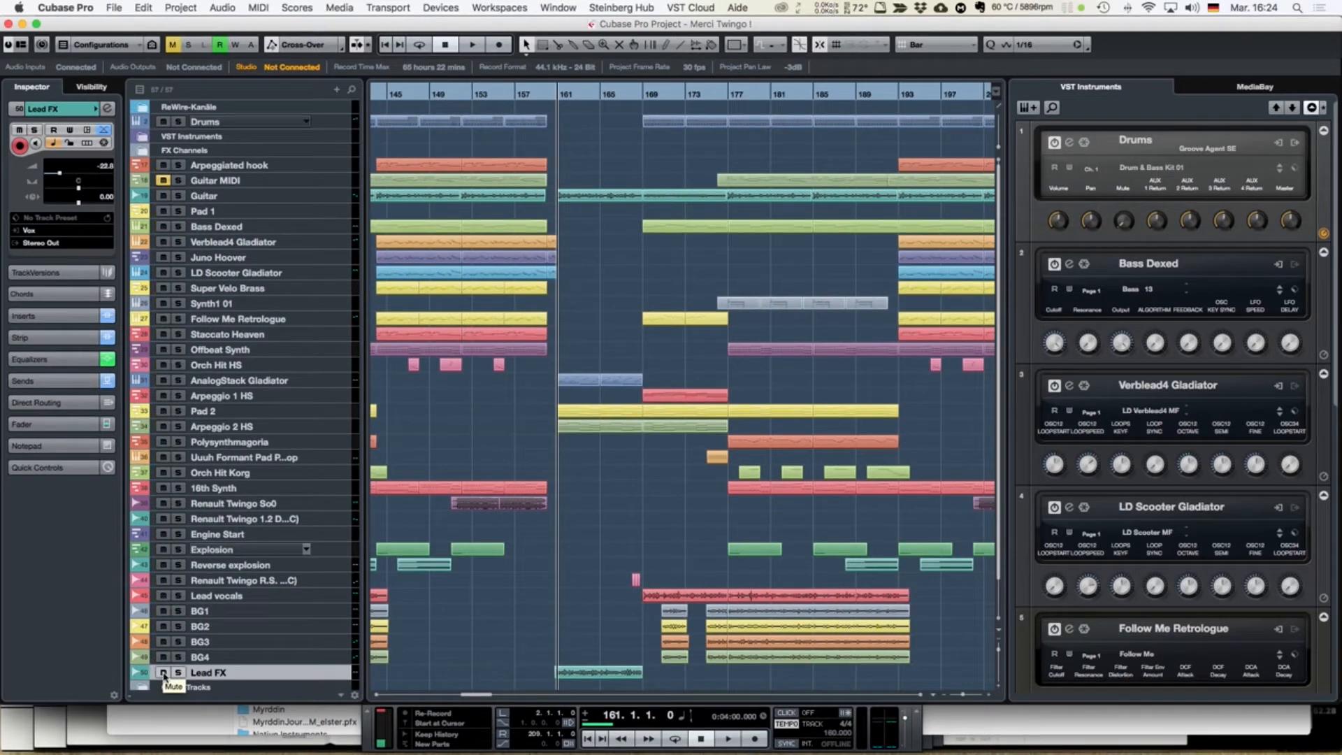
Step: Mute the Lead FX track and play the section from bar 161 without it
left_click(164, 672)
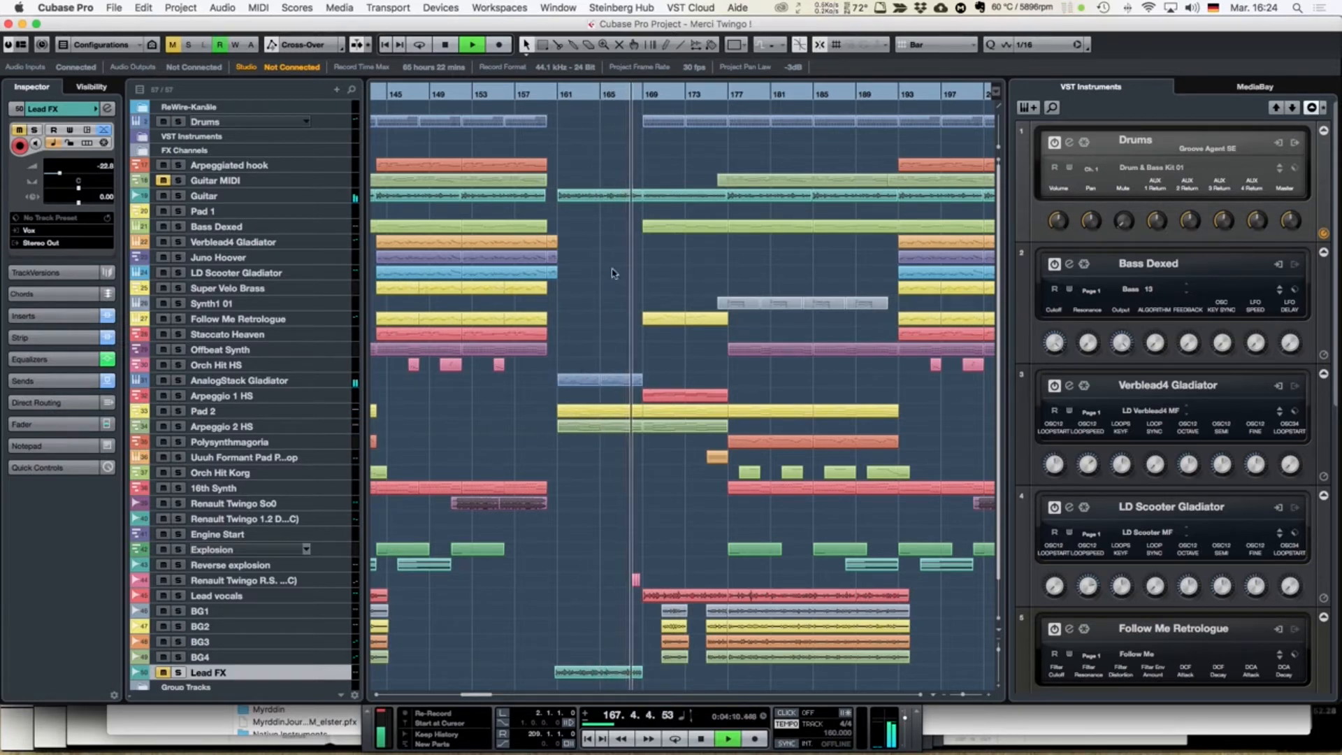
key("space")
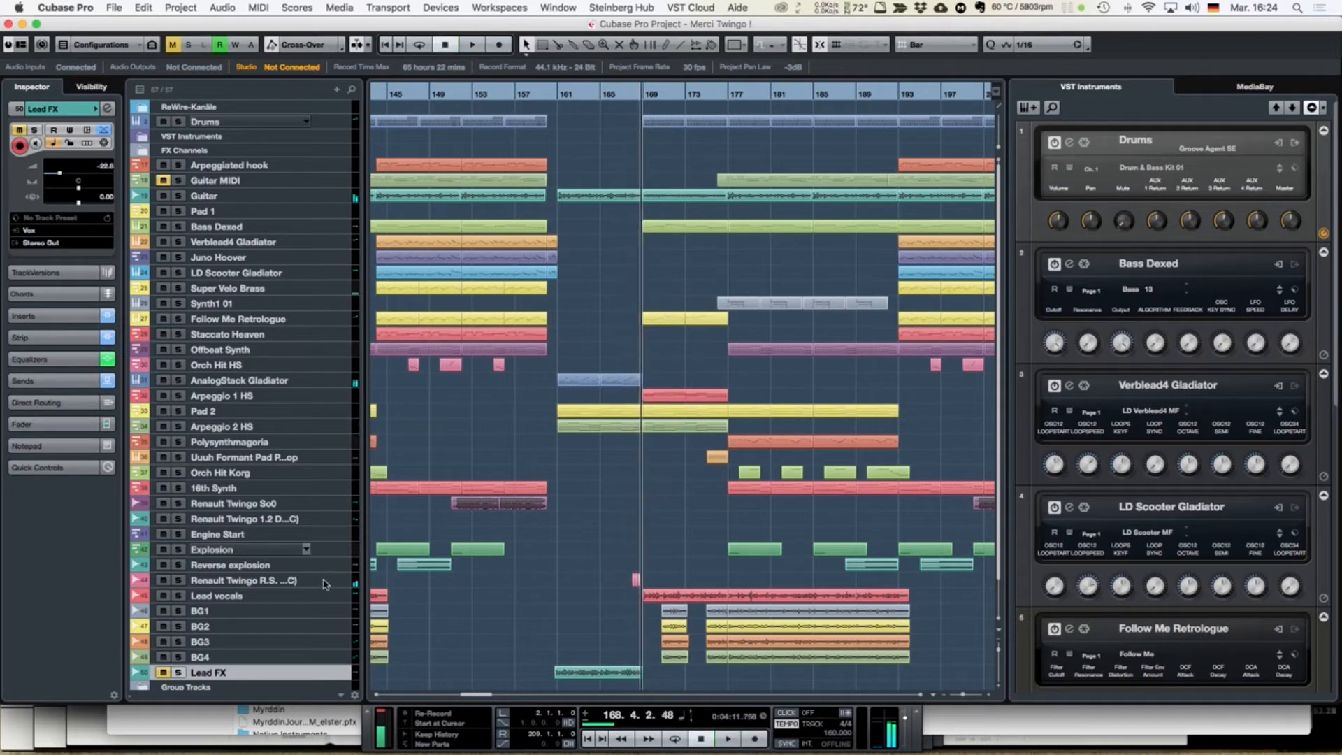
key("KP_0")
Step: Set the playback position to bar 168, solo the Renault Twingo R.S. track, and listen to its short clip
left_click(330, 583)
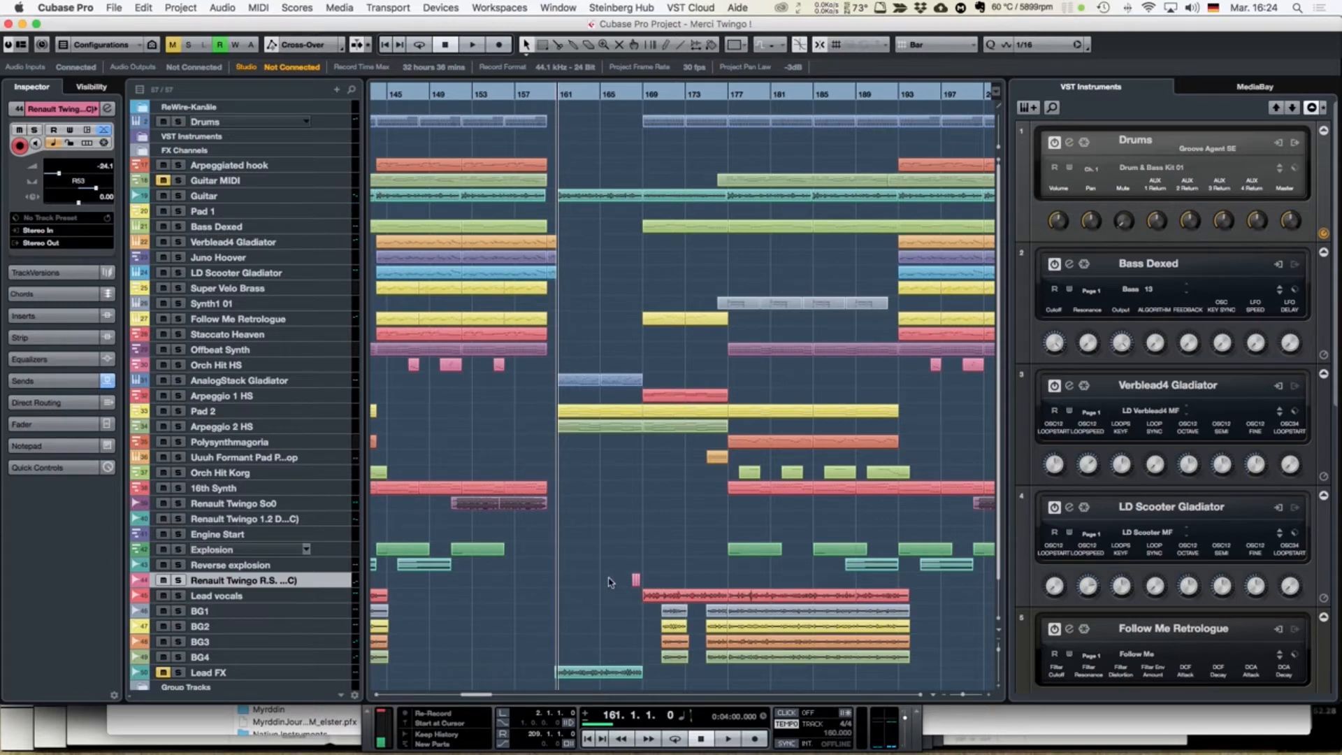
left_click(631, 101)
key("space")
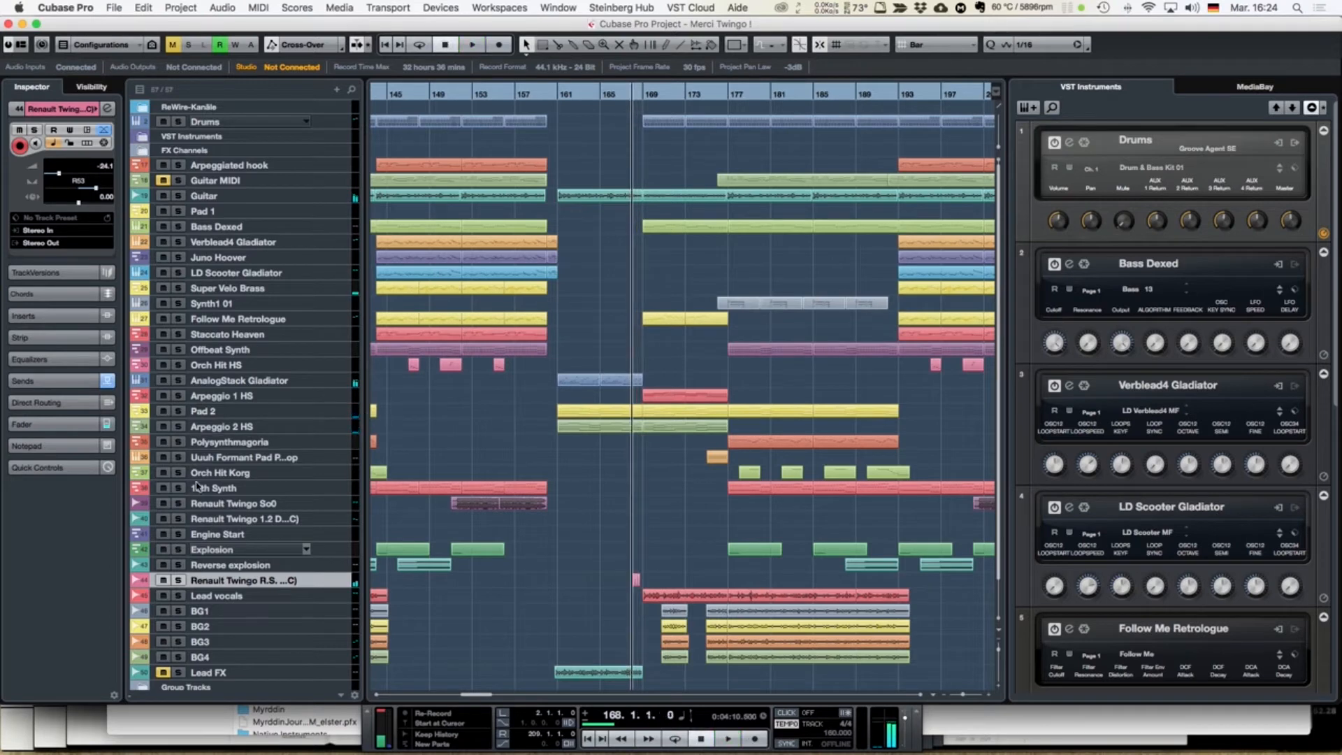
left_click(178, 580)
key("space")
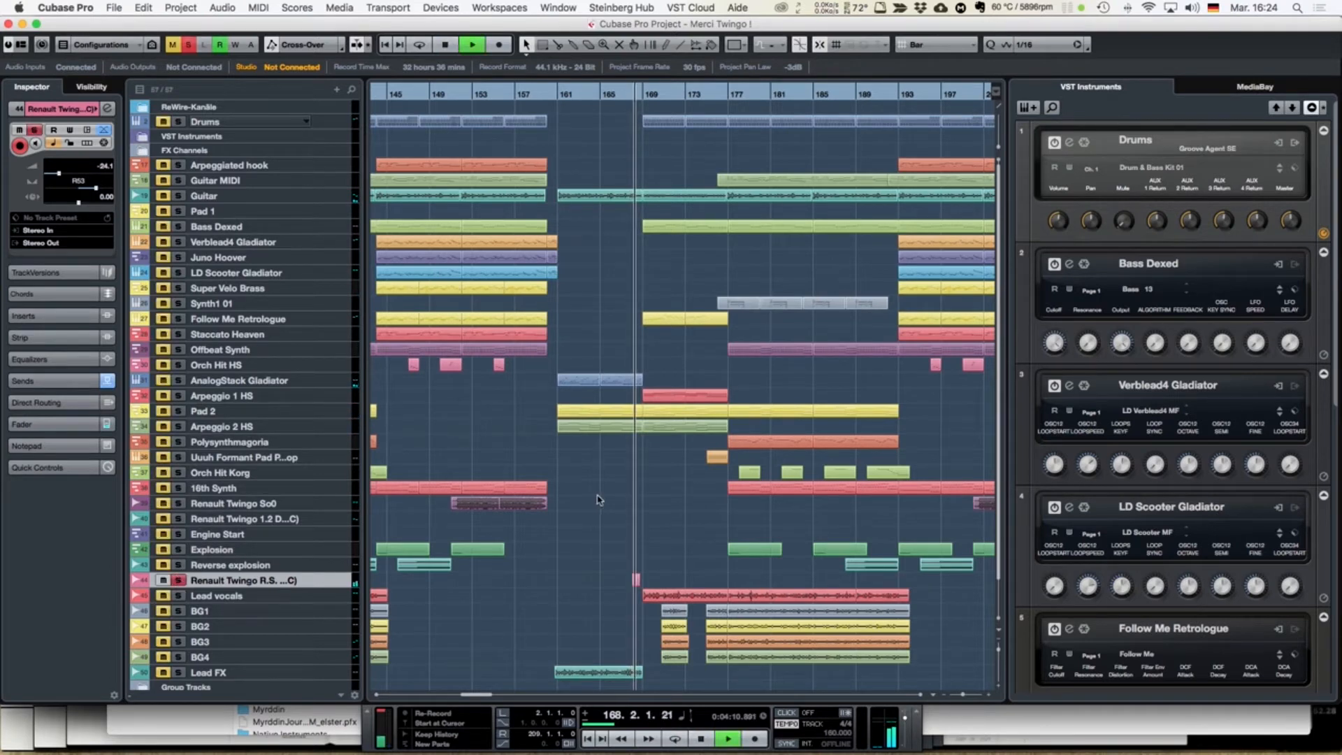
key("space")
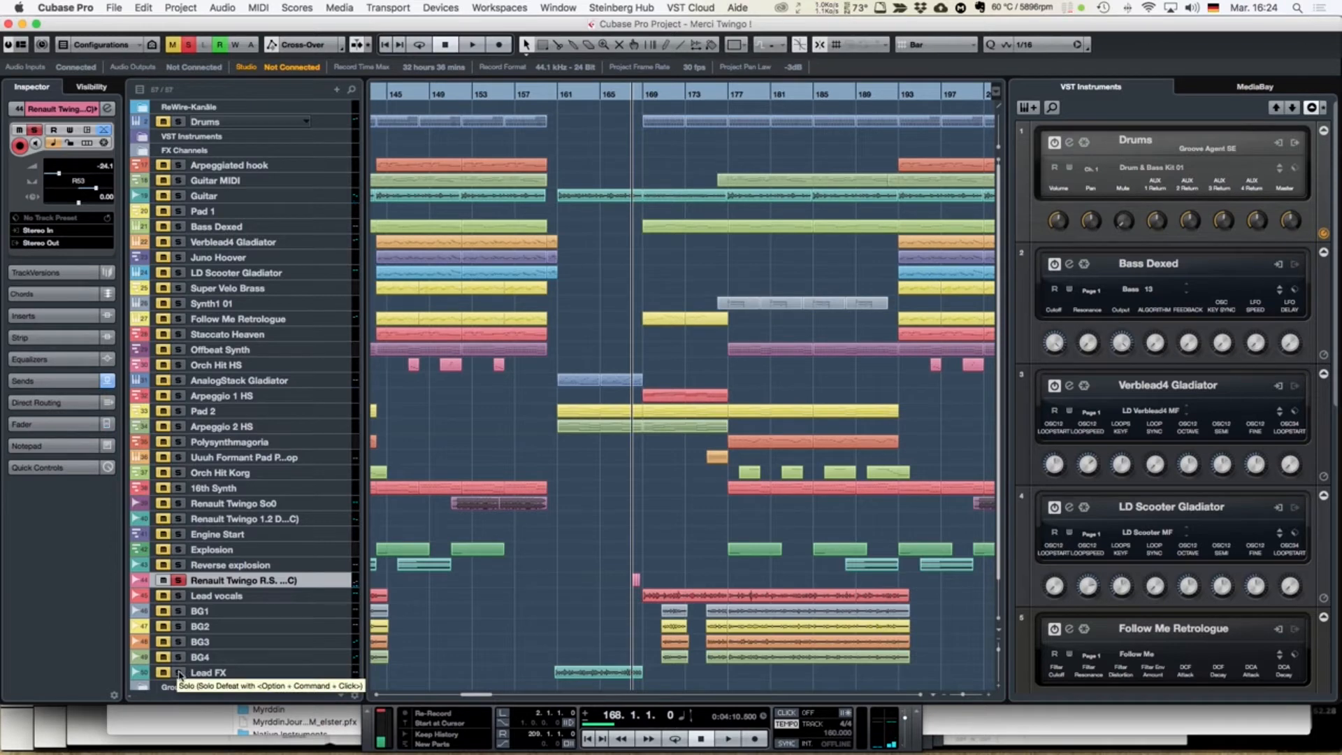
Step: Play the Renault Twingo R.S. clip at bar 77 with Lead vocals also soloed, and unsolo both tracks
scroll(535, 672, "left", 10)
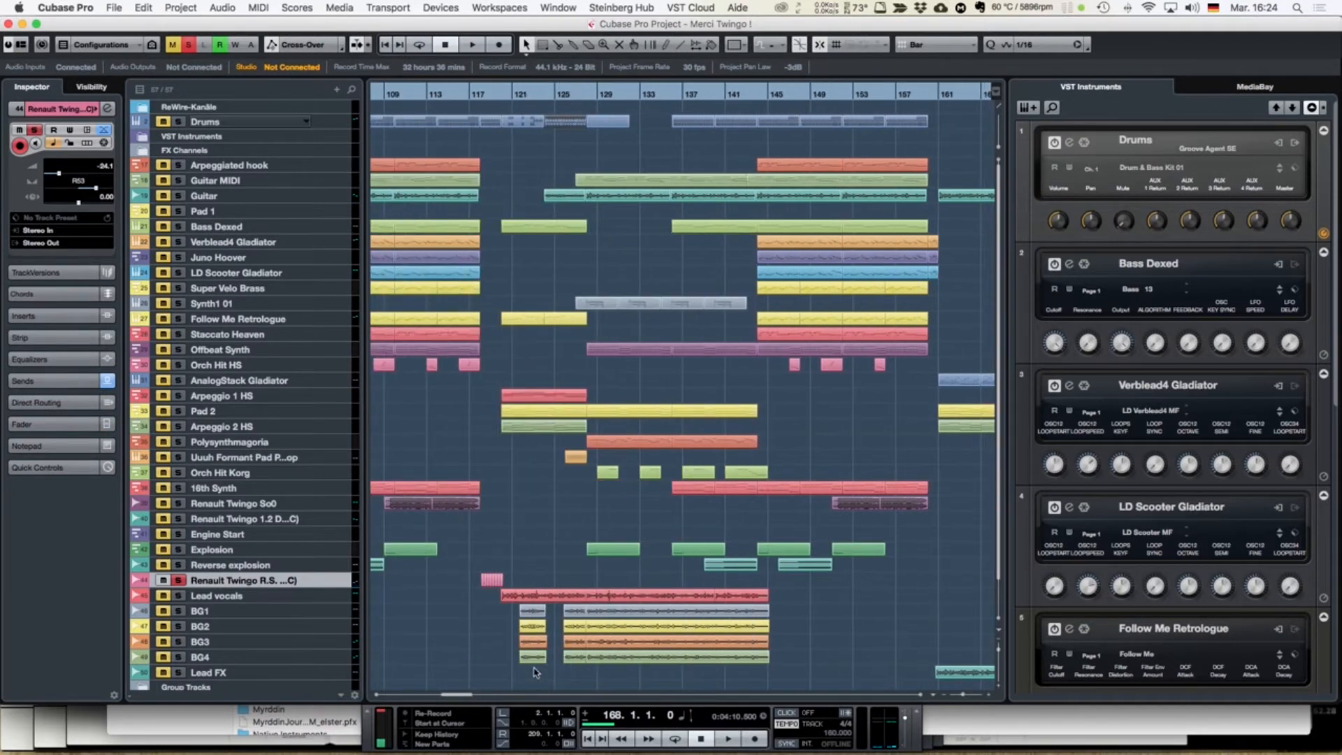
scroll(535, 672, "left", 13)
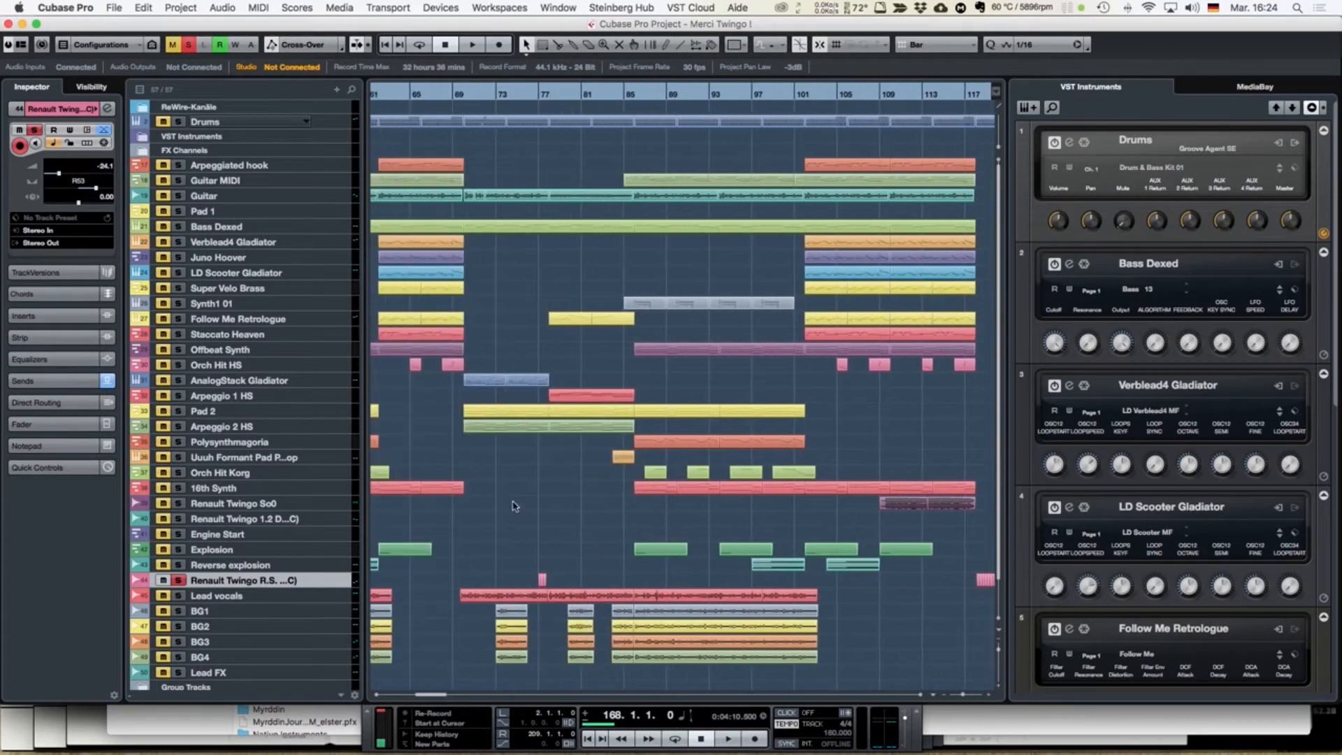
scroll(514, 506, "left", 8)
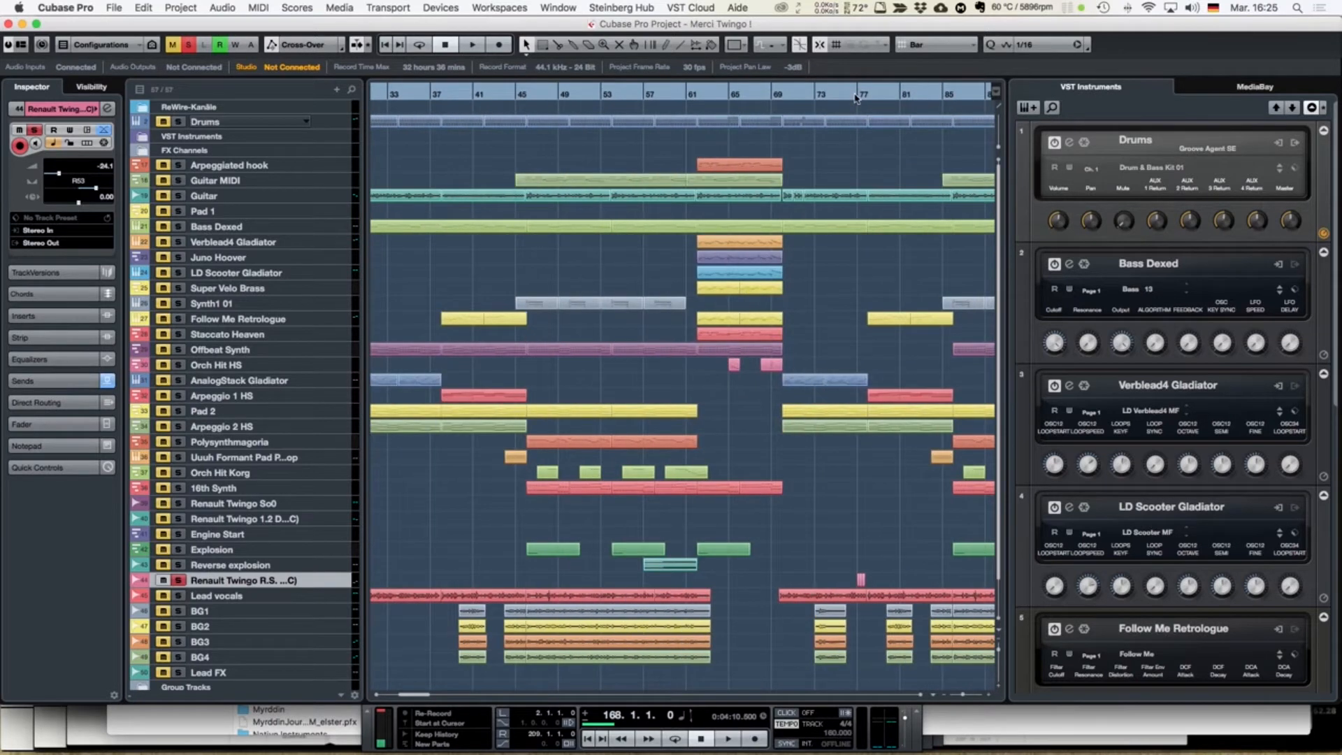
left_click(856, 98)
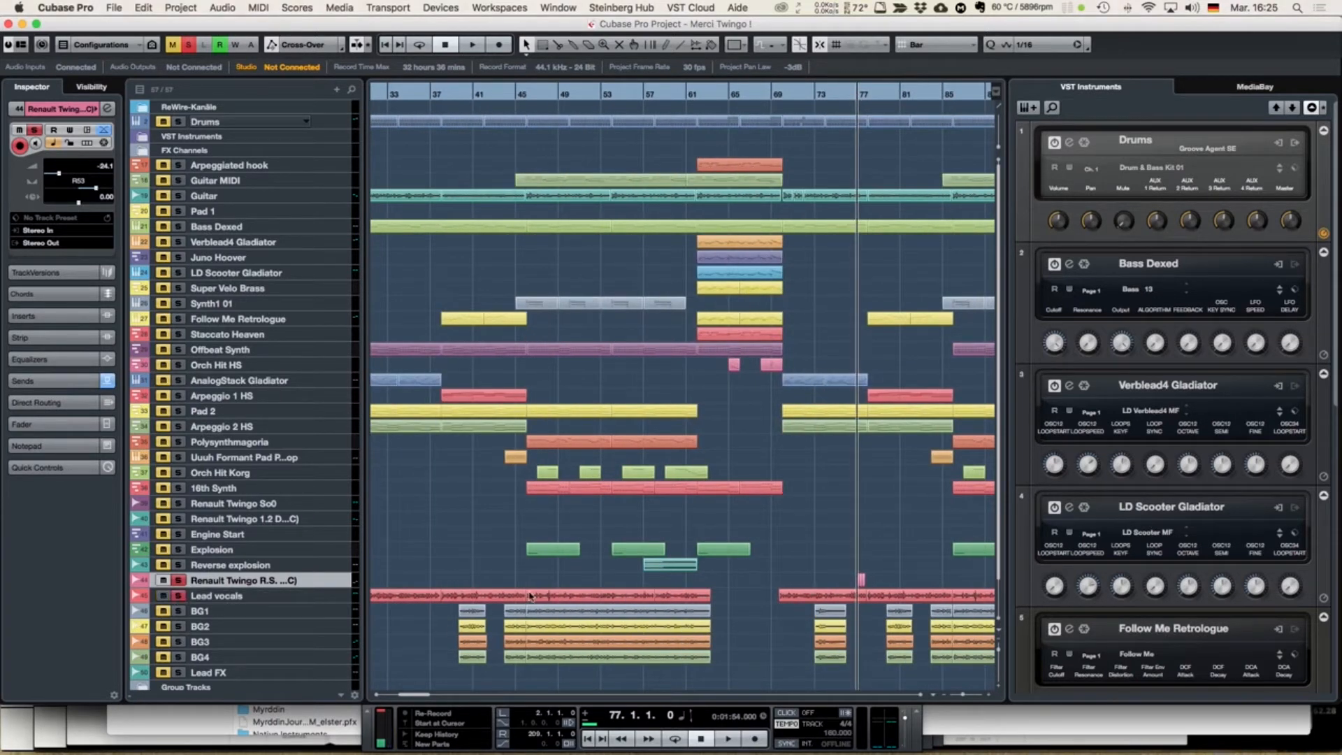
key("space")
key("space")
scroll(683, 586, "right", 6)
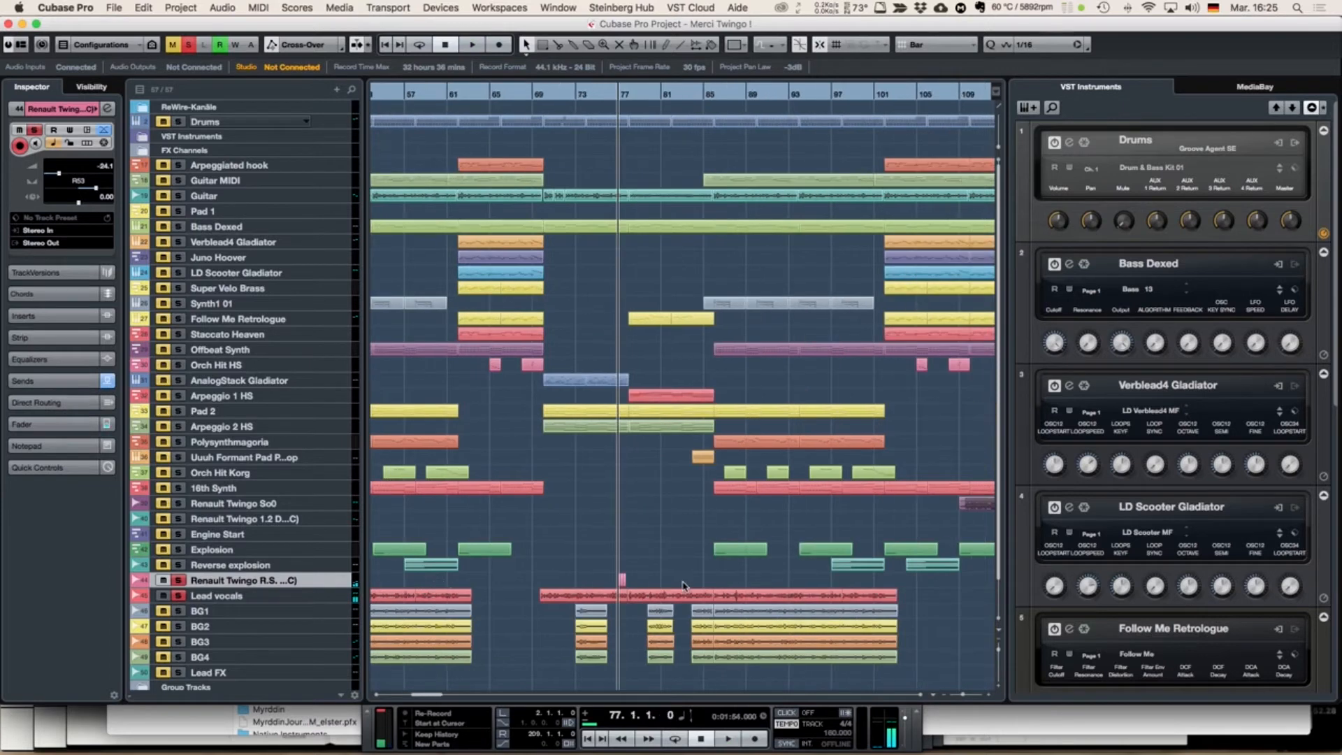
left_click(179, 583)
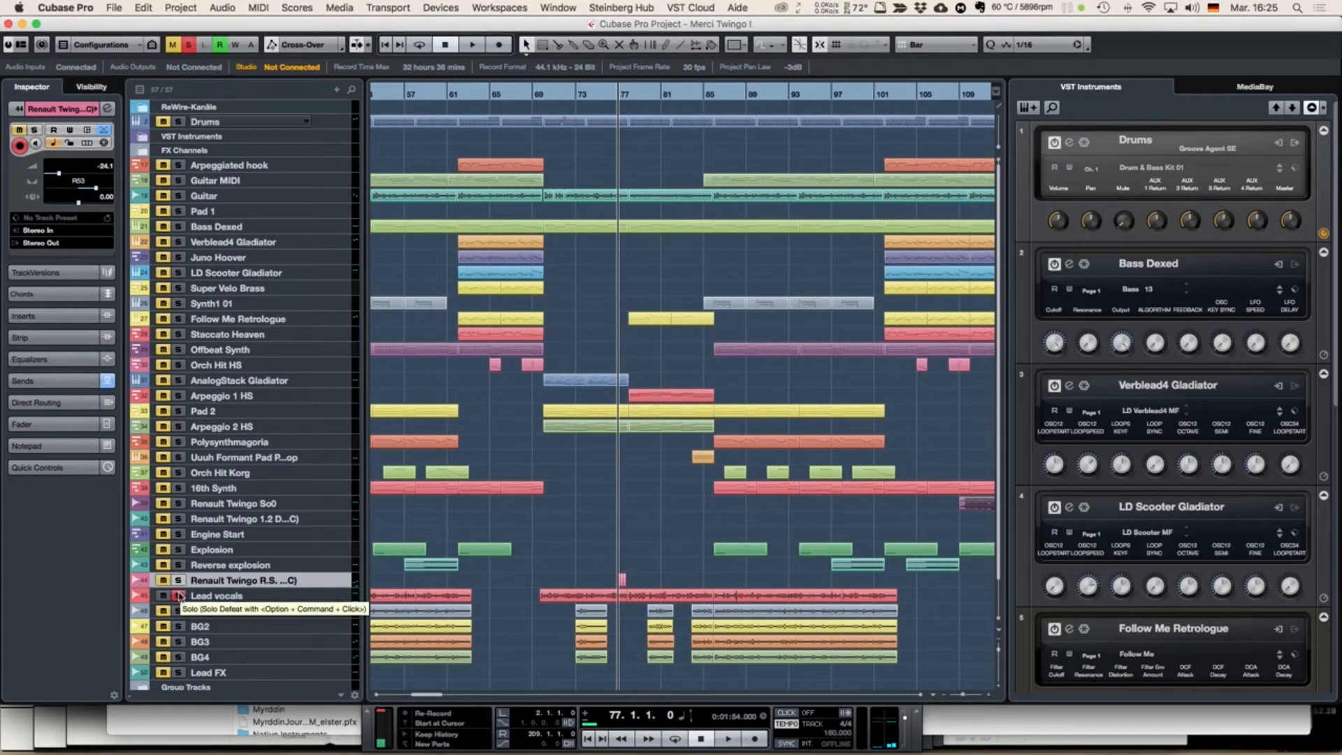
left_click(179, 596)
Step: Move the playback position to bar 46, where the 16th Synth and Polysynthmagoria parts begin
key("shift+b")
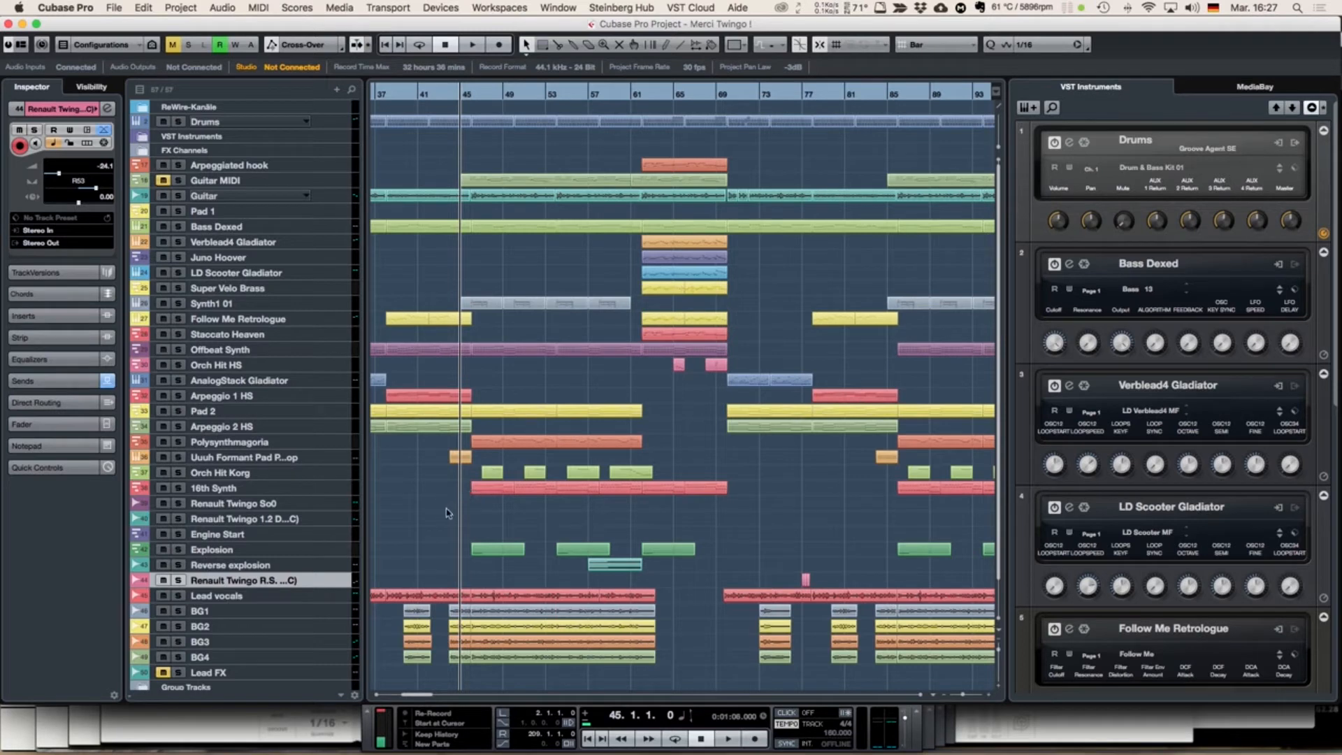
left_click(467, 98)
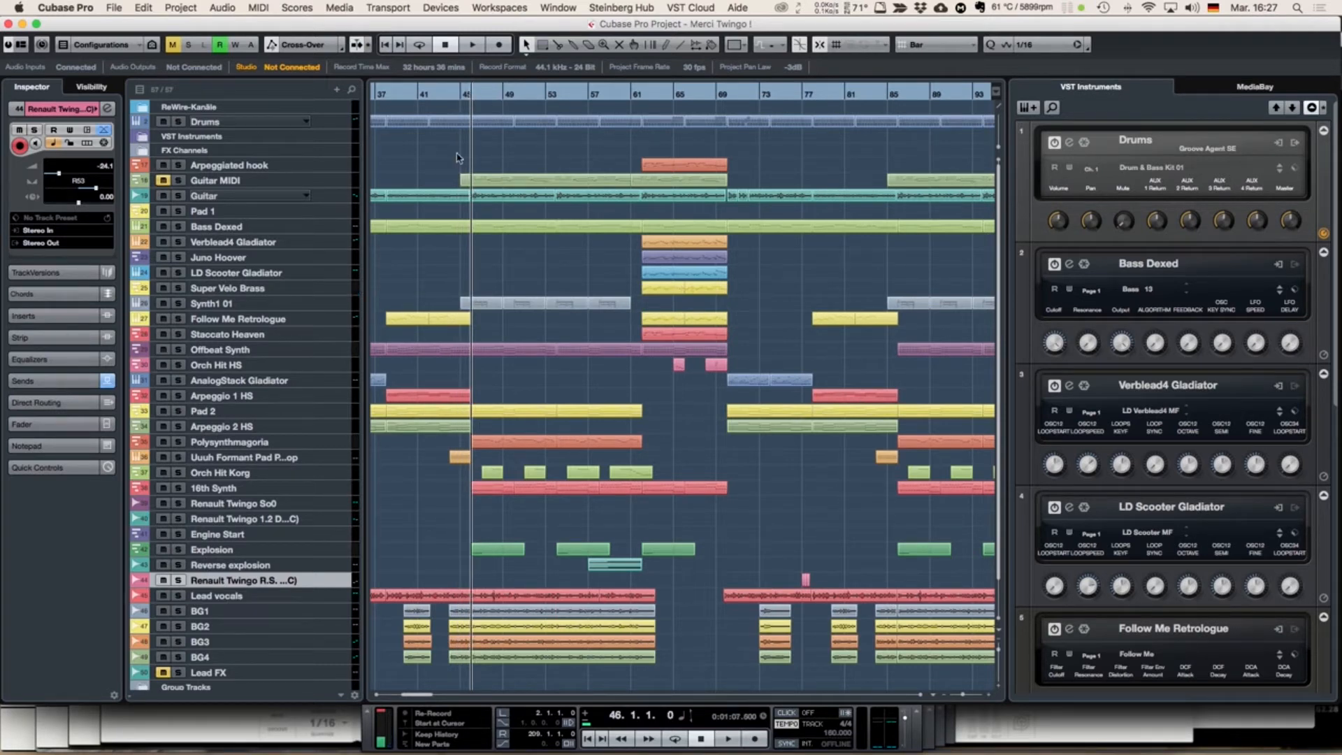
left_click_drag(608, 149, 500, 146)
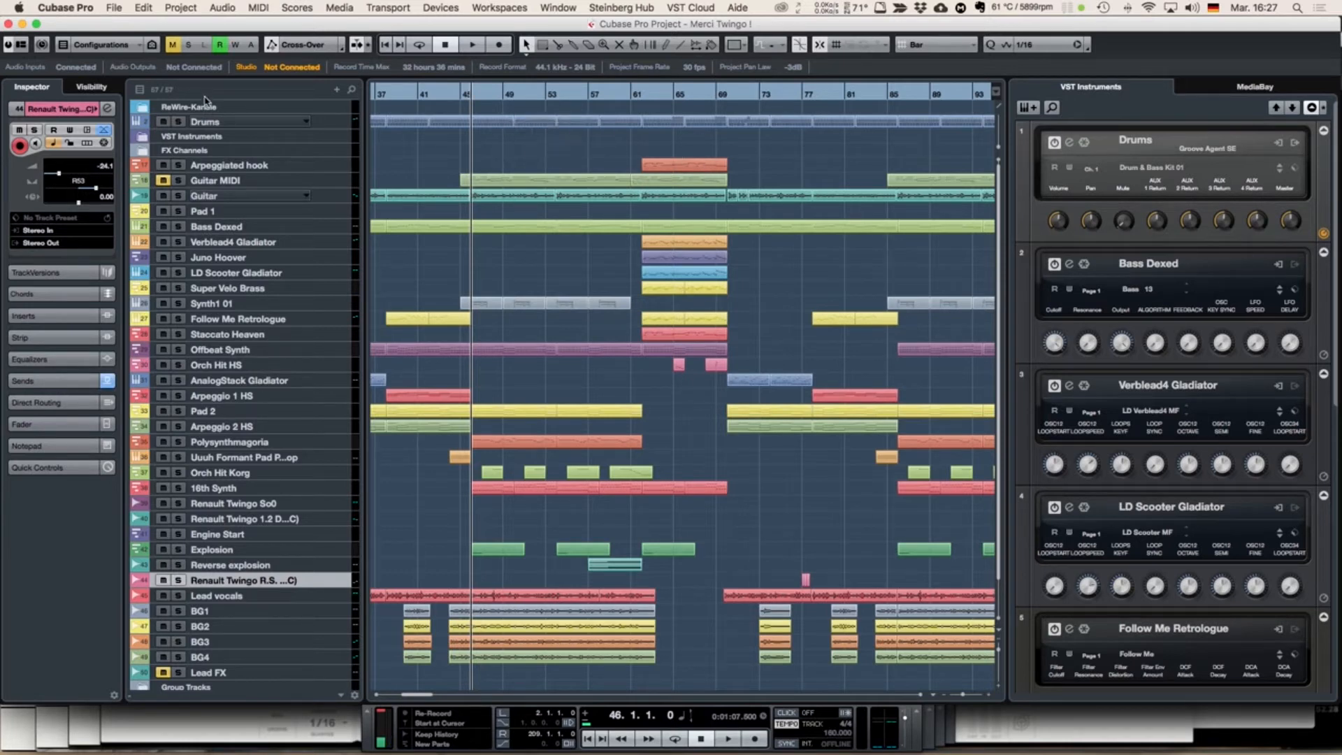
Step: Solo the Drums track and open its part at bar 46 in the Drum Editor
left_click(178, 122)
left_click(341, 125)
left_click(509, 124)
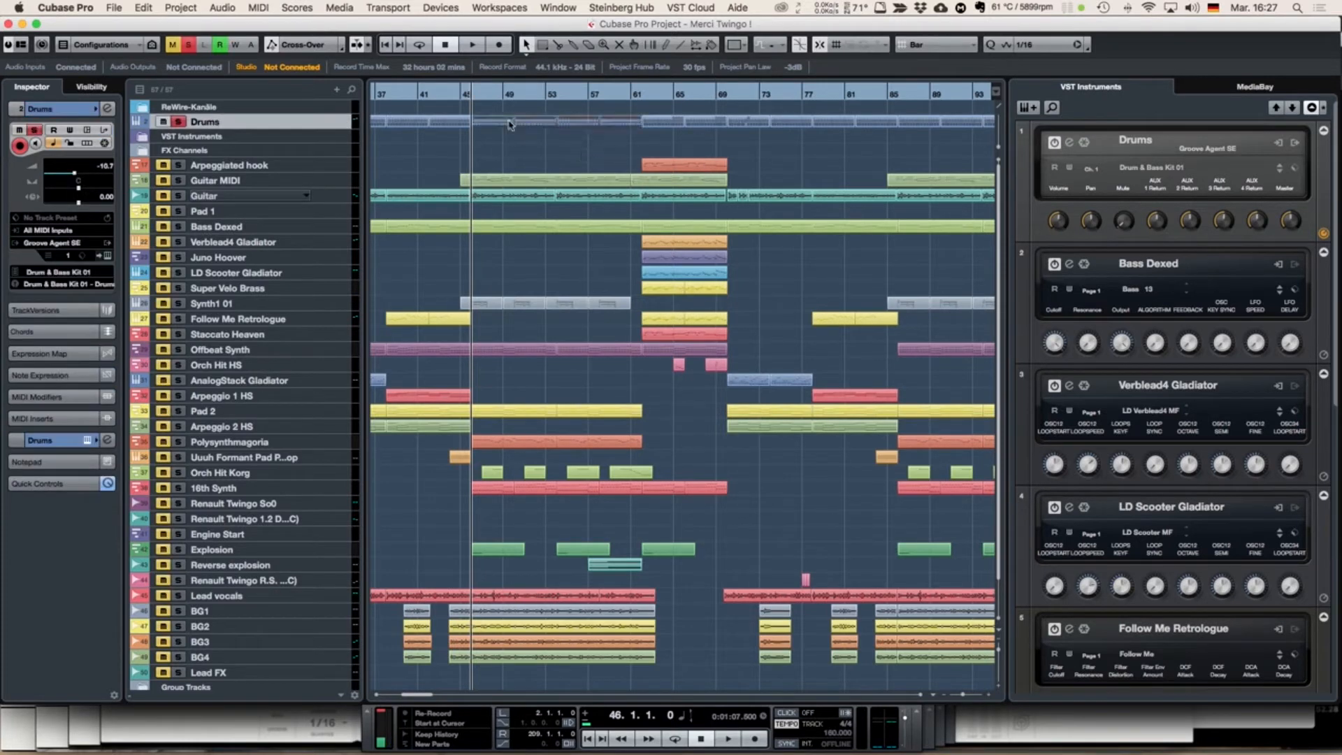
double_click(503, 126)
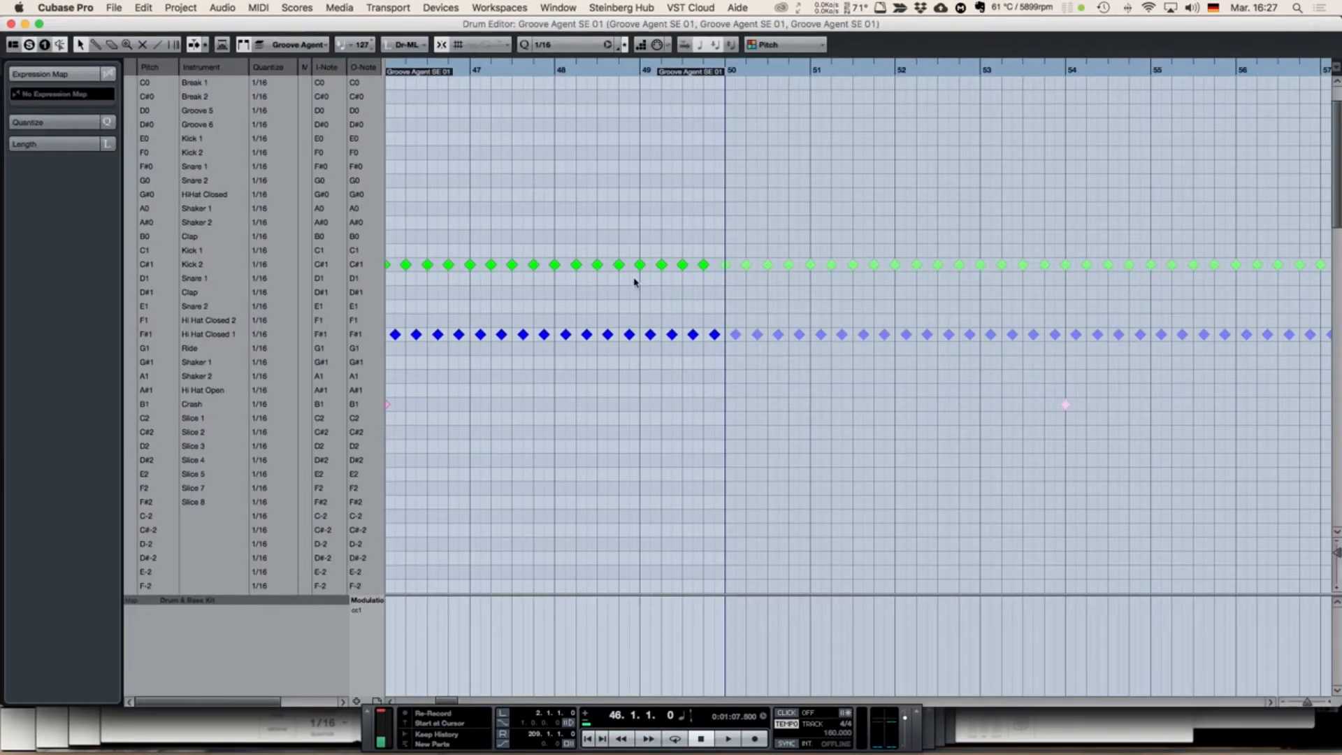
Step: Examine the Drums part's notes around bars 46 to 57 in the Drum Editor, and return to the project arrangement
scroll(635, 282, "left", 3)
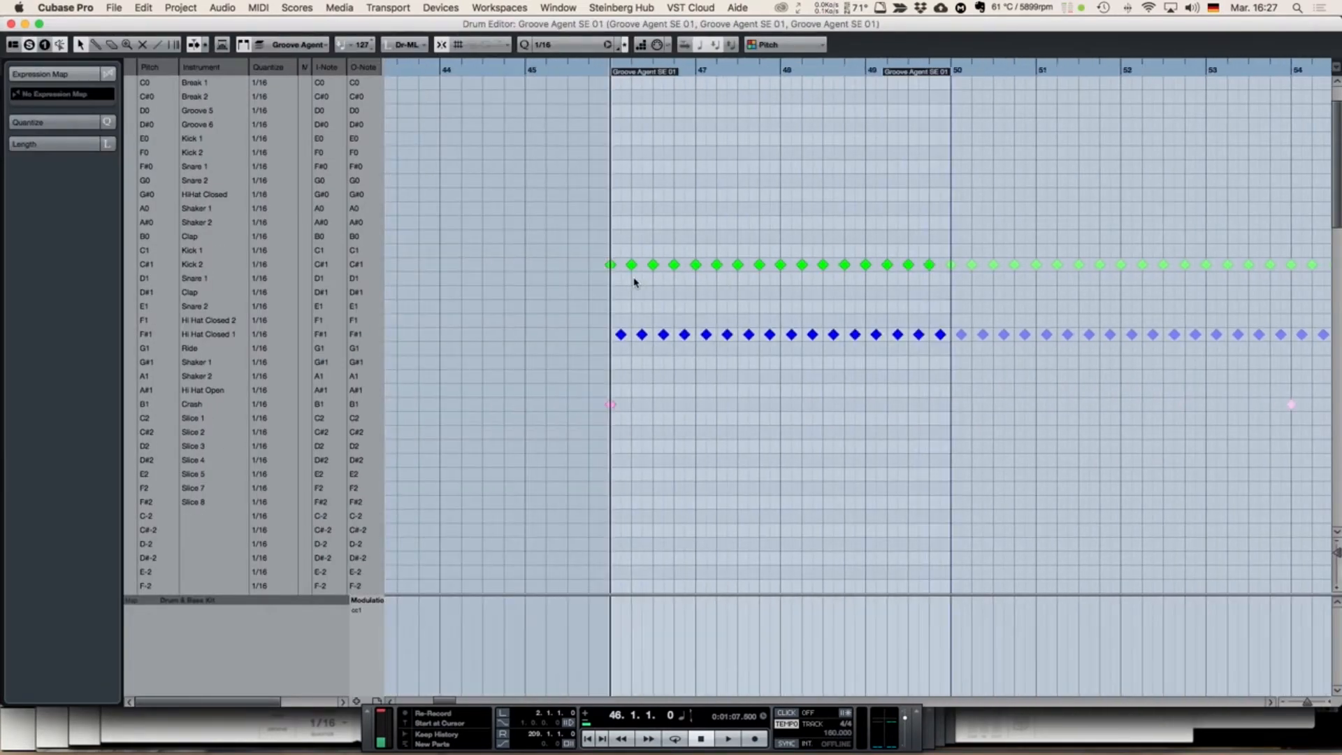
scroll(635, 281, "right", 5)
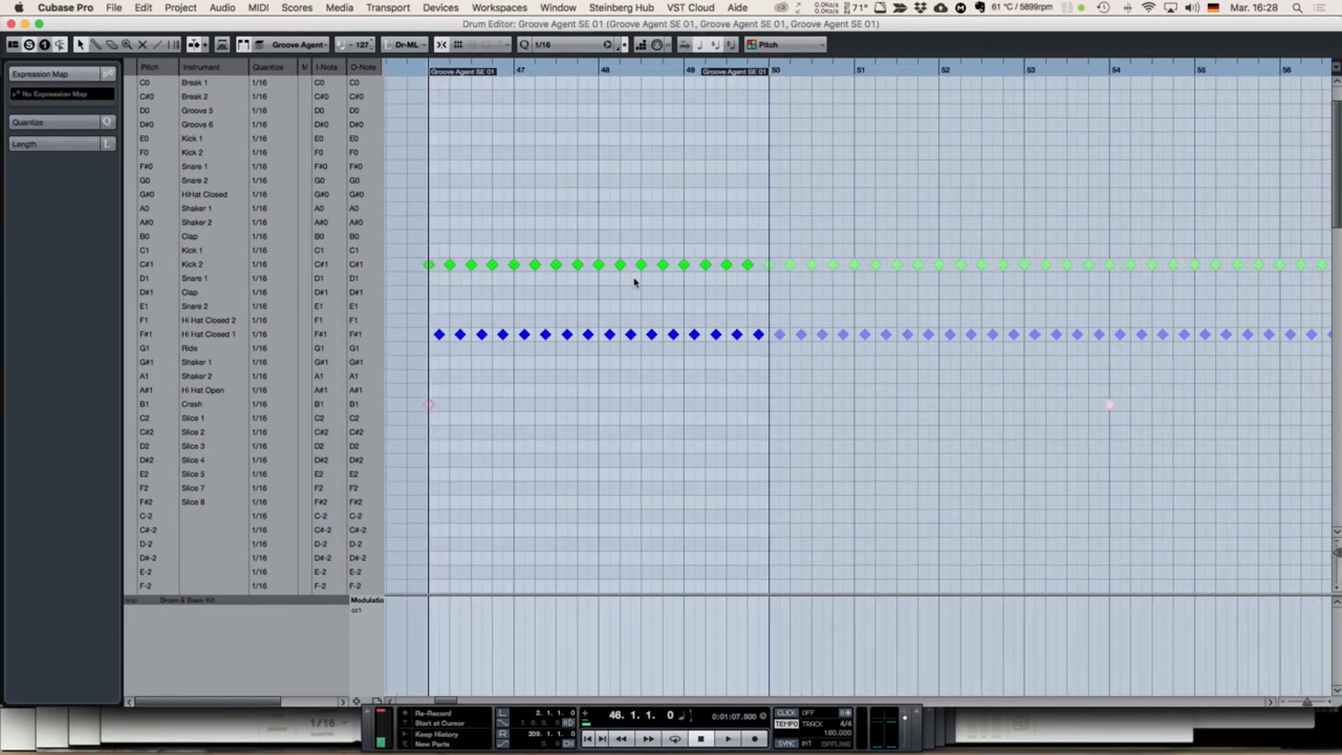
scroll(635, 282, "left", 5)
scroll(635, 282, "right", 4)
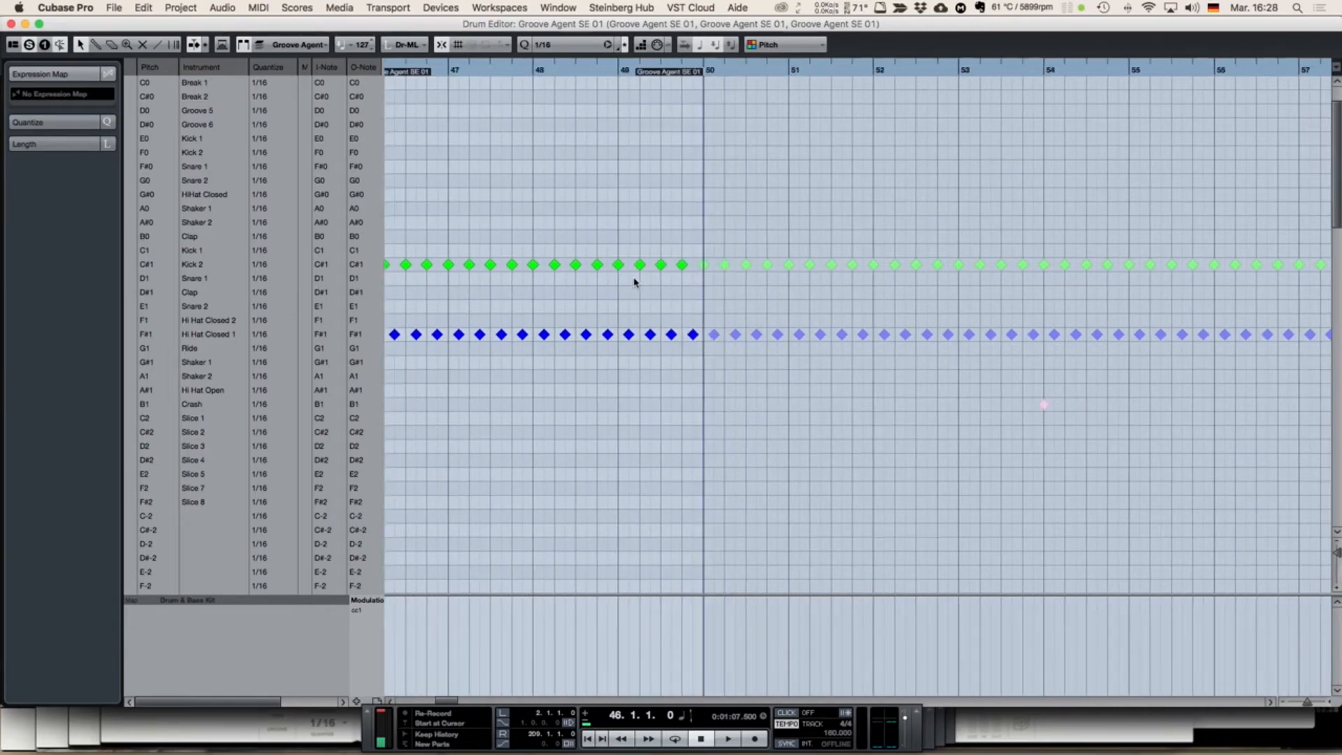
scroll(635, 282, "right", 1)
scroll(635, 281, "left", 5)
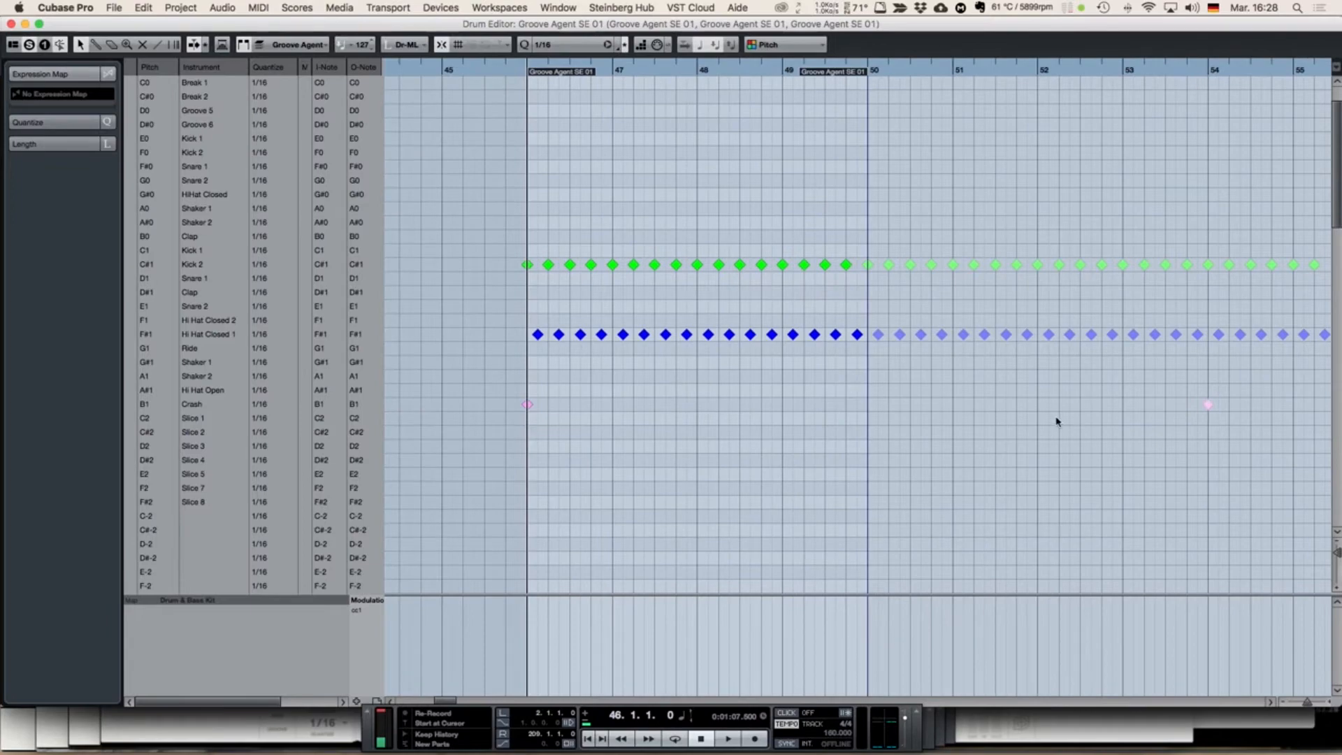
scroll(1057, 422, "right", 3)
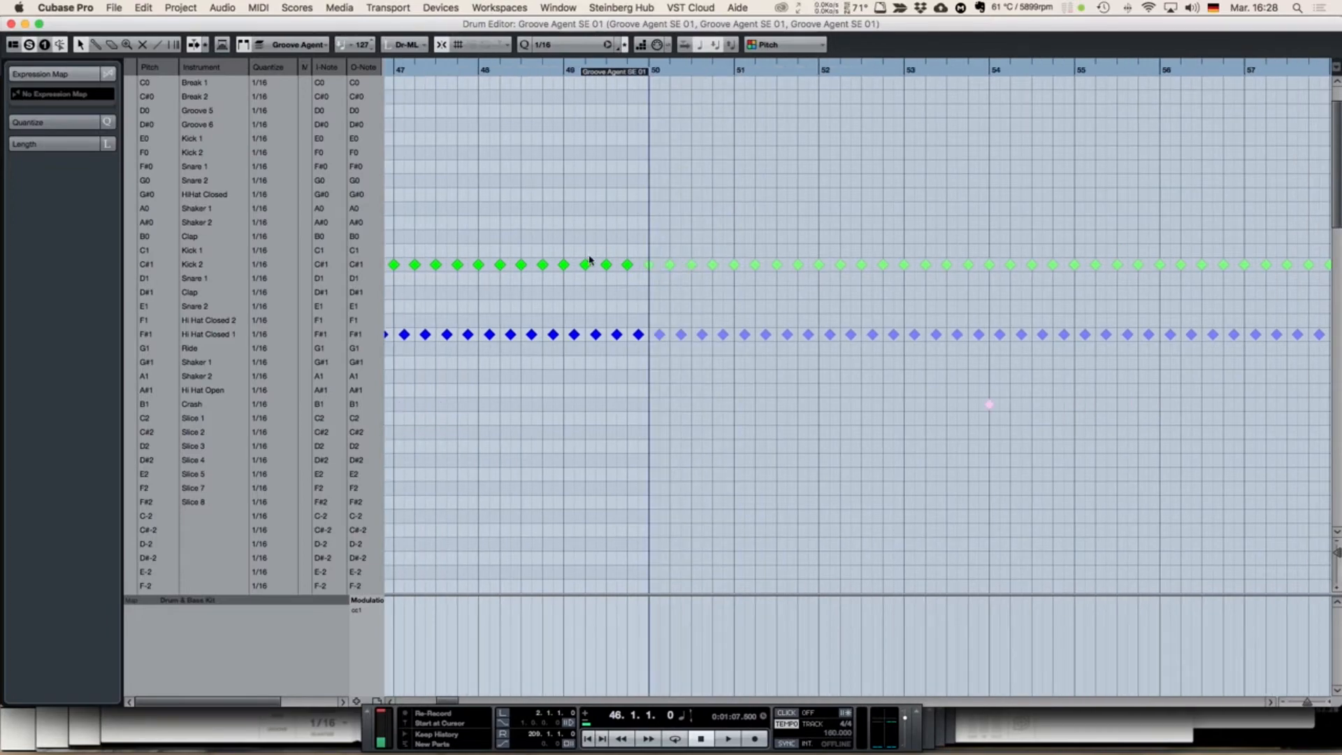
scroll(600, 336, "left", 4)
key("Return")
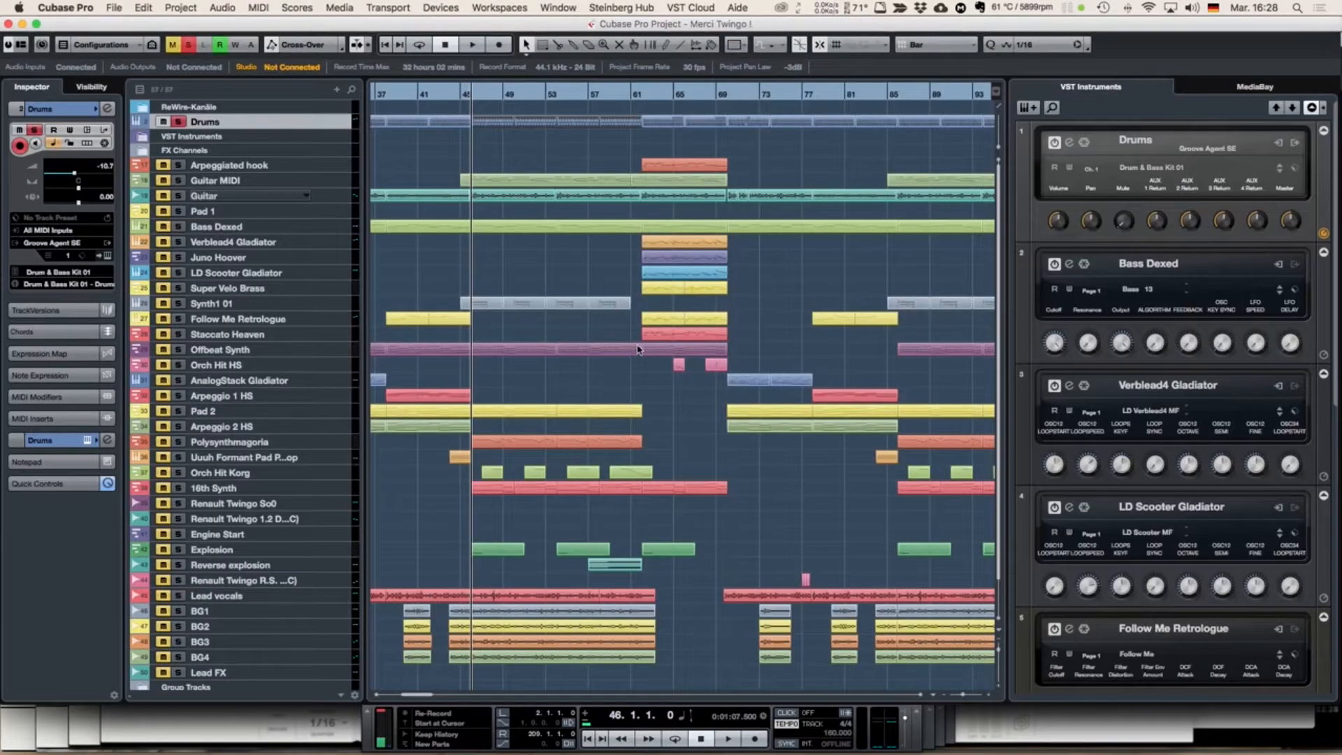
left_click(555, 277)
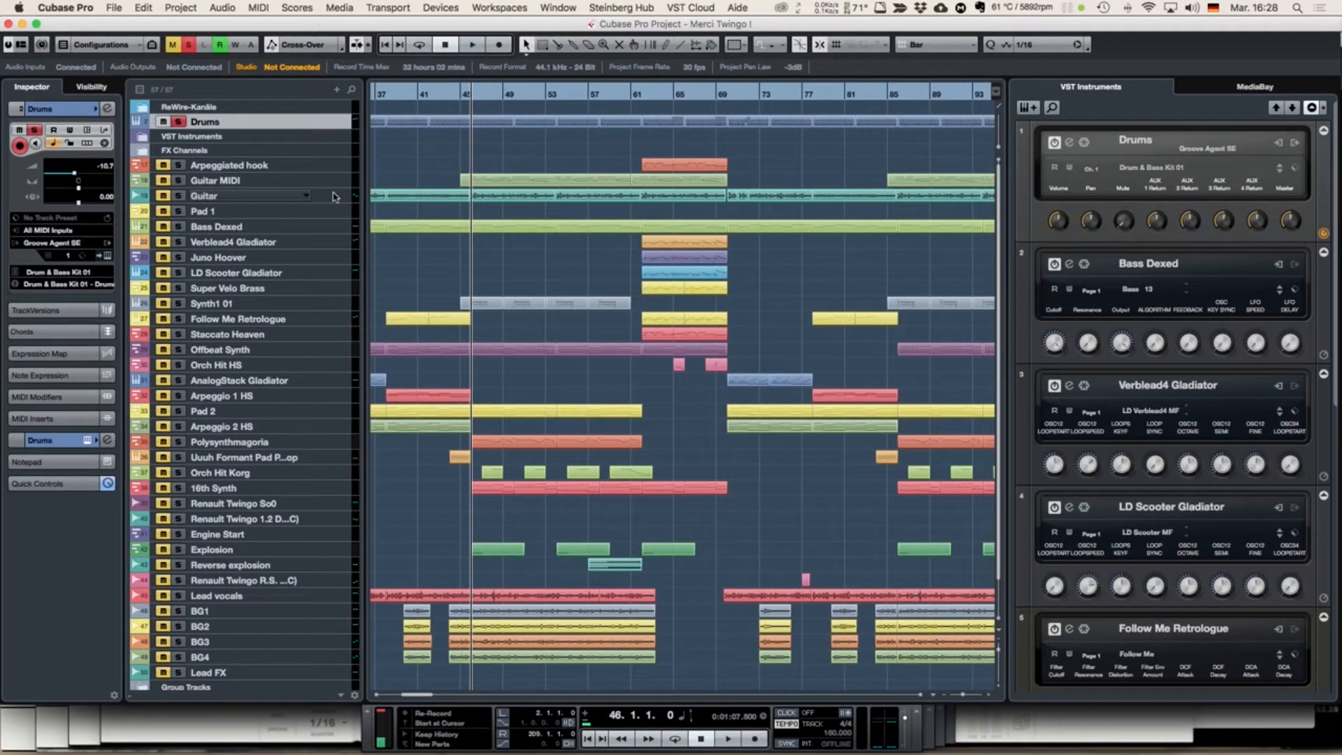
Step: Solo the Guitar track, listen to it from bar 46, return to bar 46 and unsolo it
left_click(335, 197)
key("space")
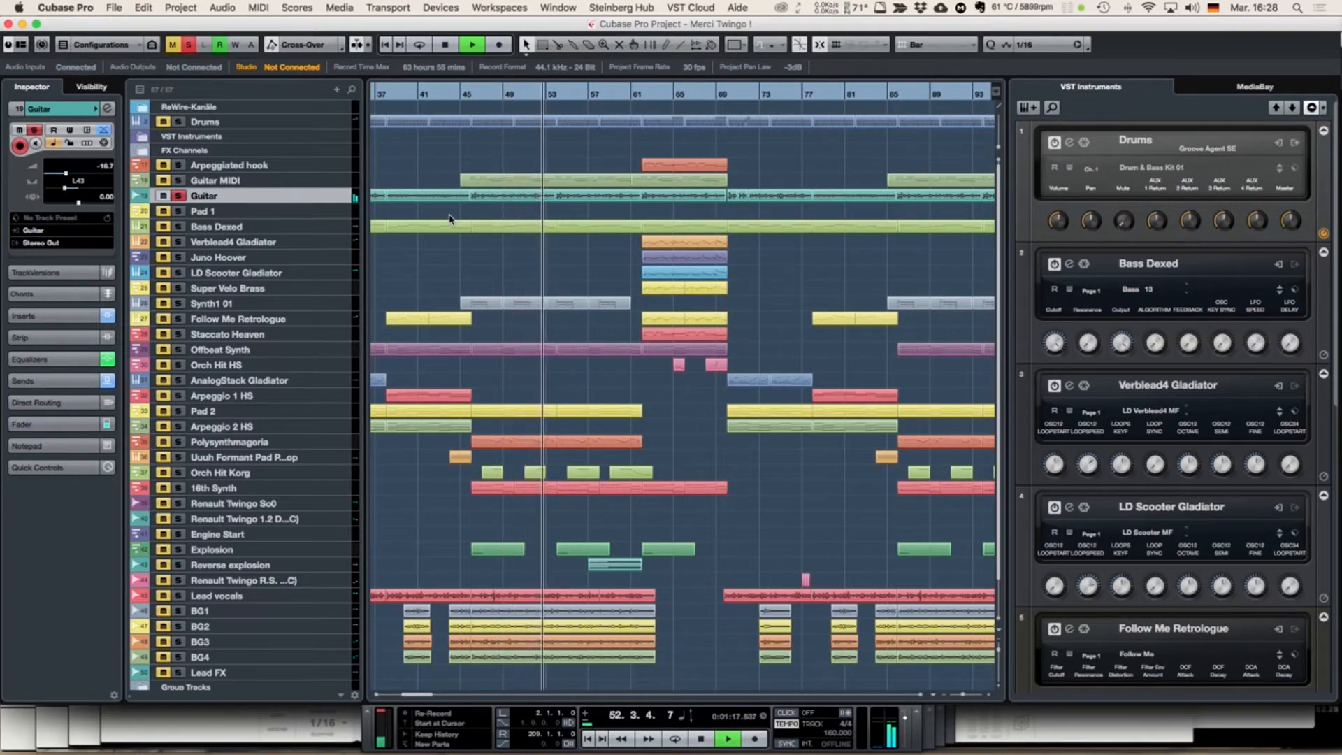
key("space")
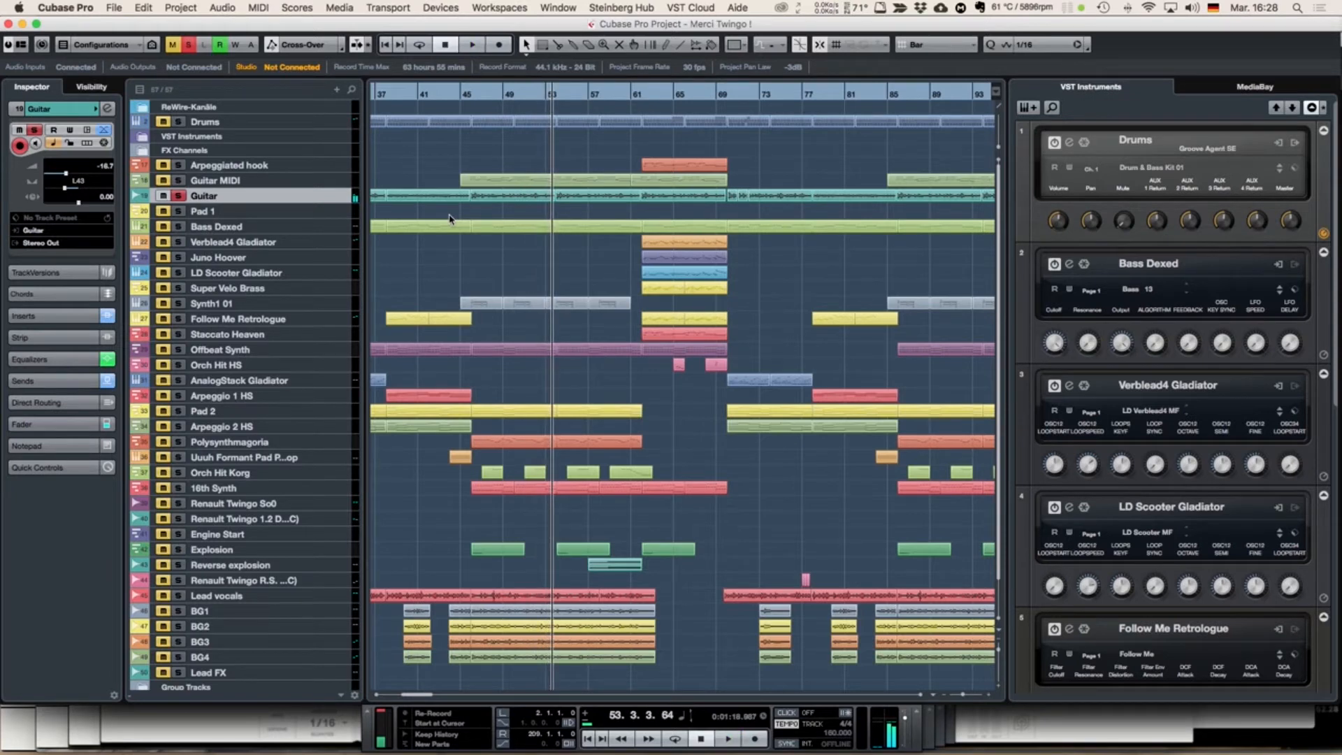
key("KP_0")
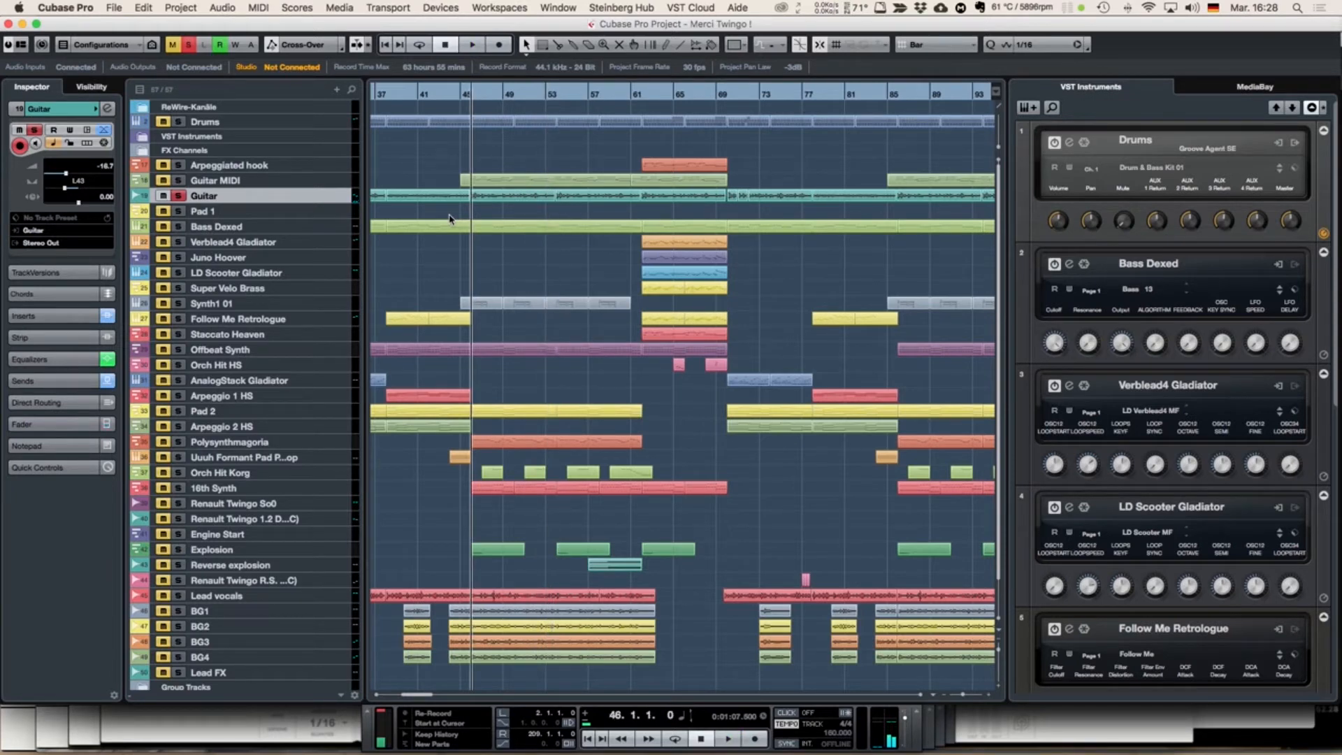
left_click(179, 195)
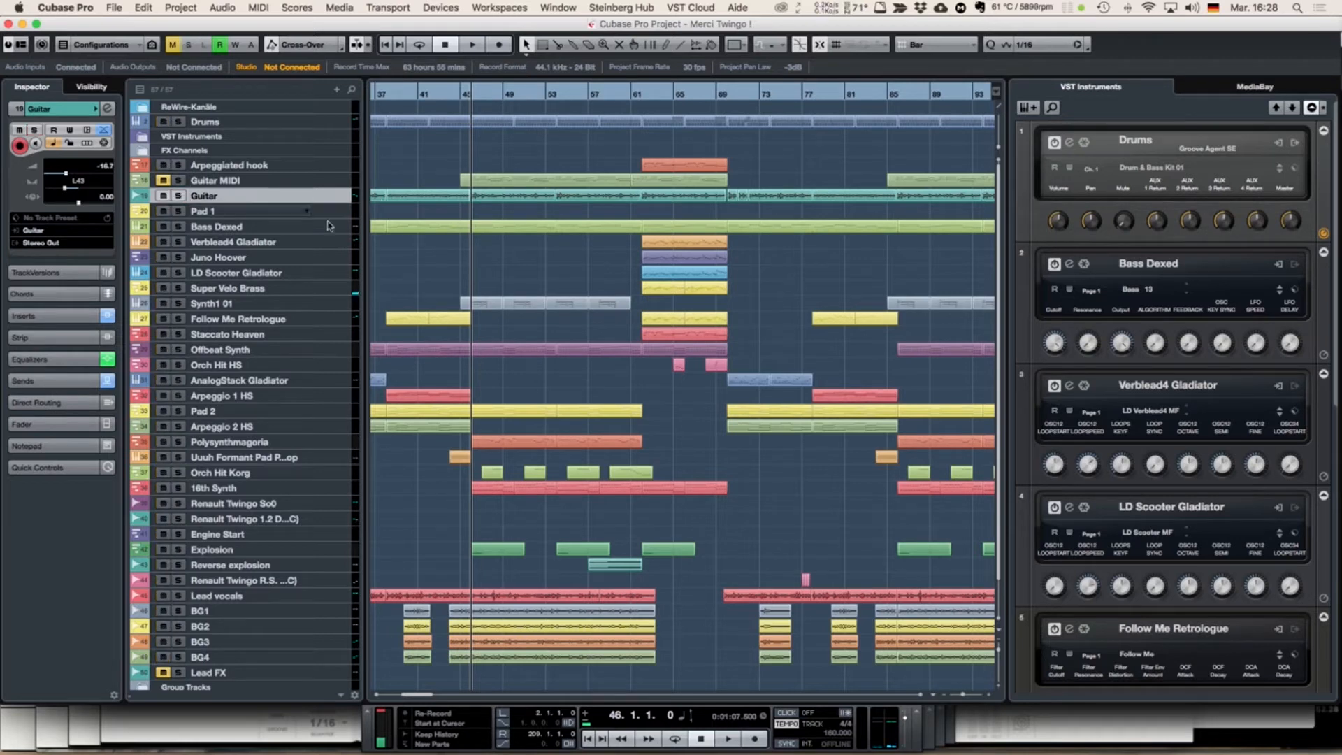
left_click(487, 232)
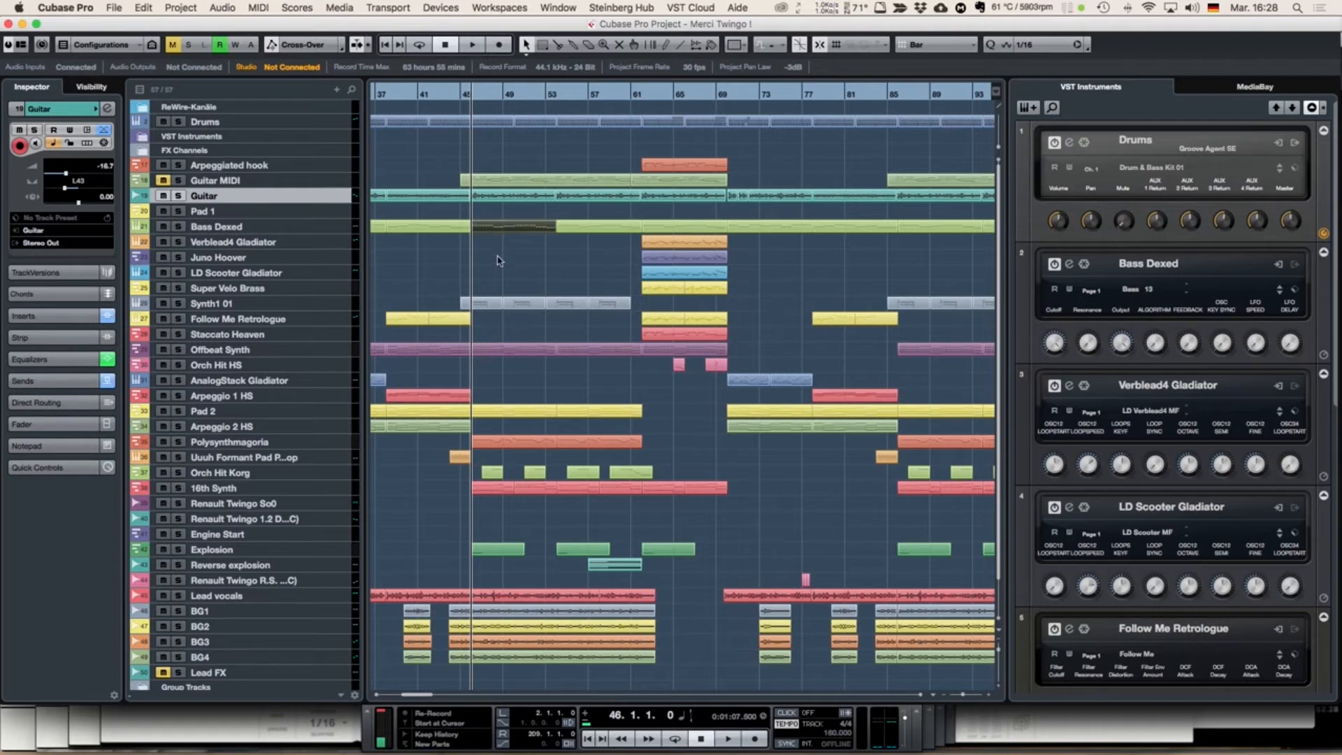
left_click(498, 261)
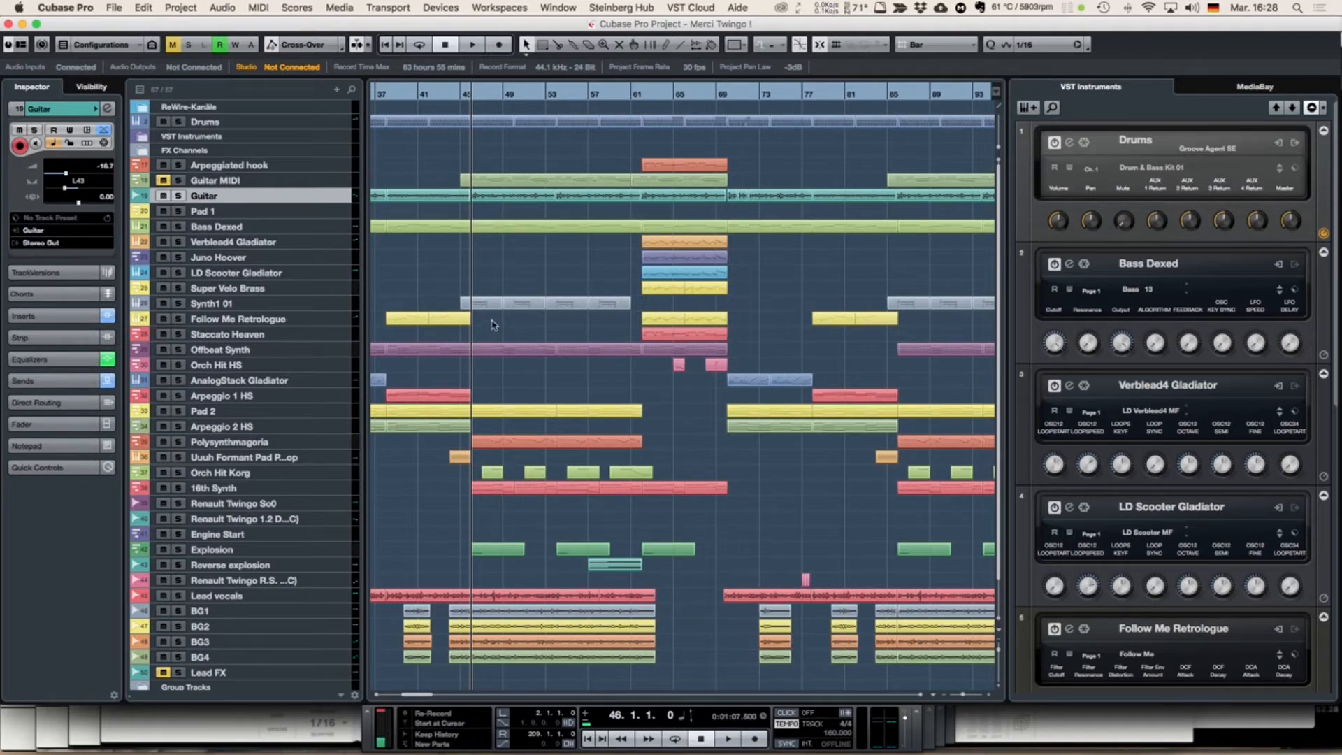
Step: Examine the Synth1 instrument of the Synth1 01 track with its Eurosaw [Rough] preset, and close its window
left_click(327, 304)
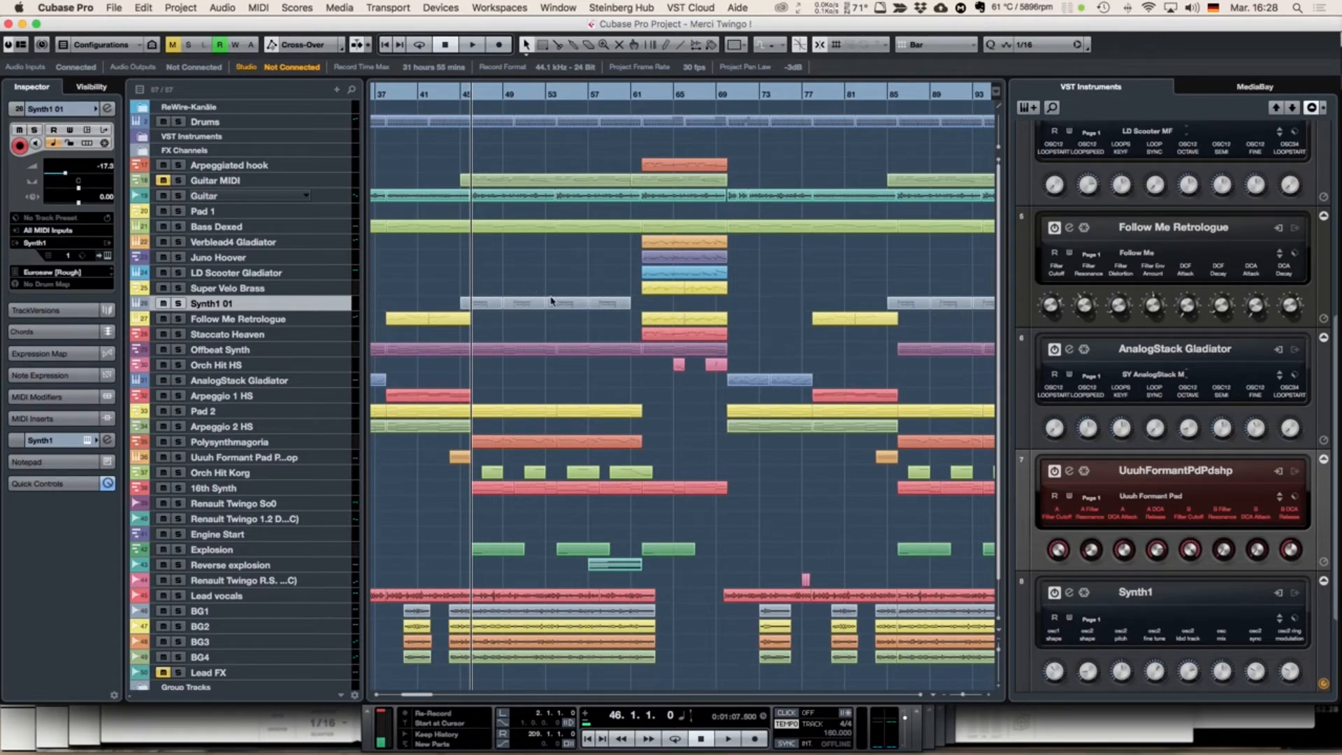
left_click(108, 256)
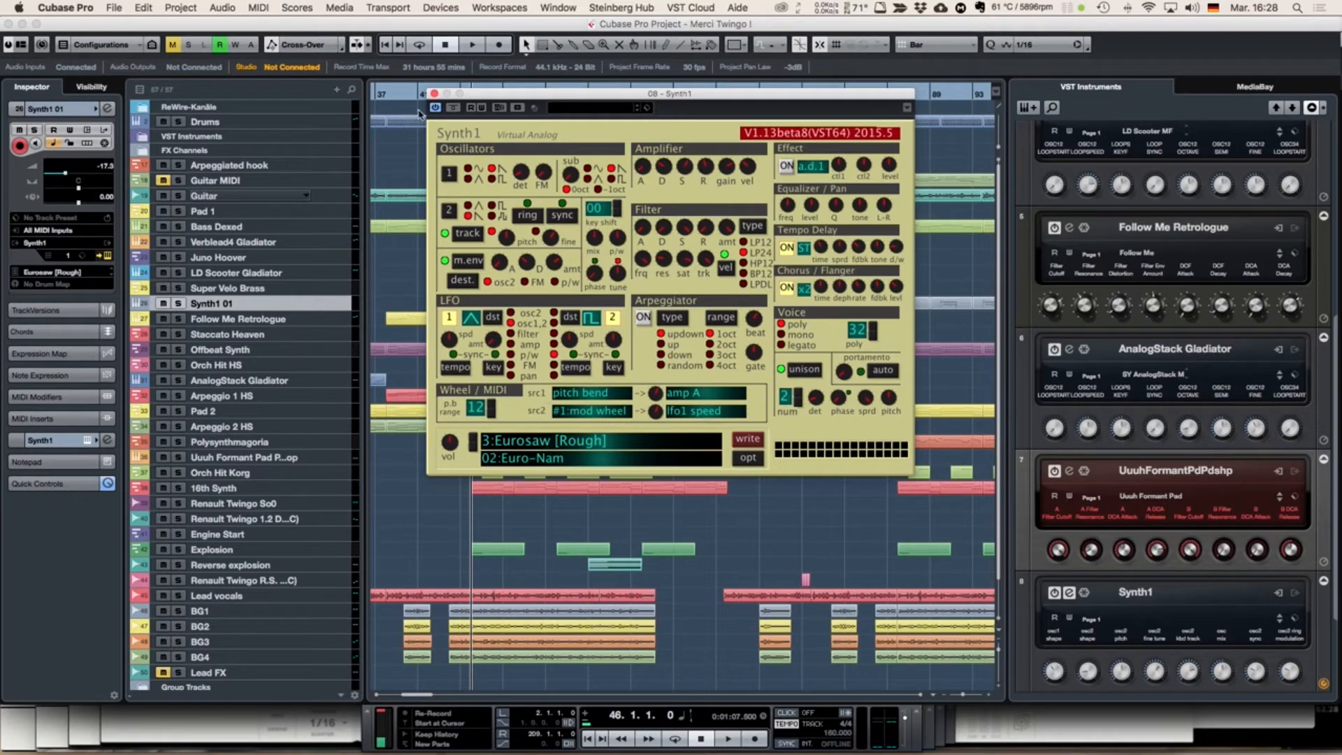
left_click(433, 94)
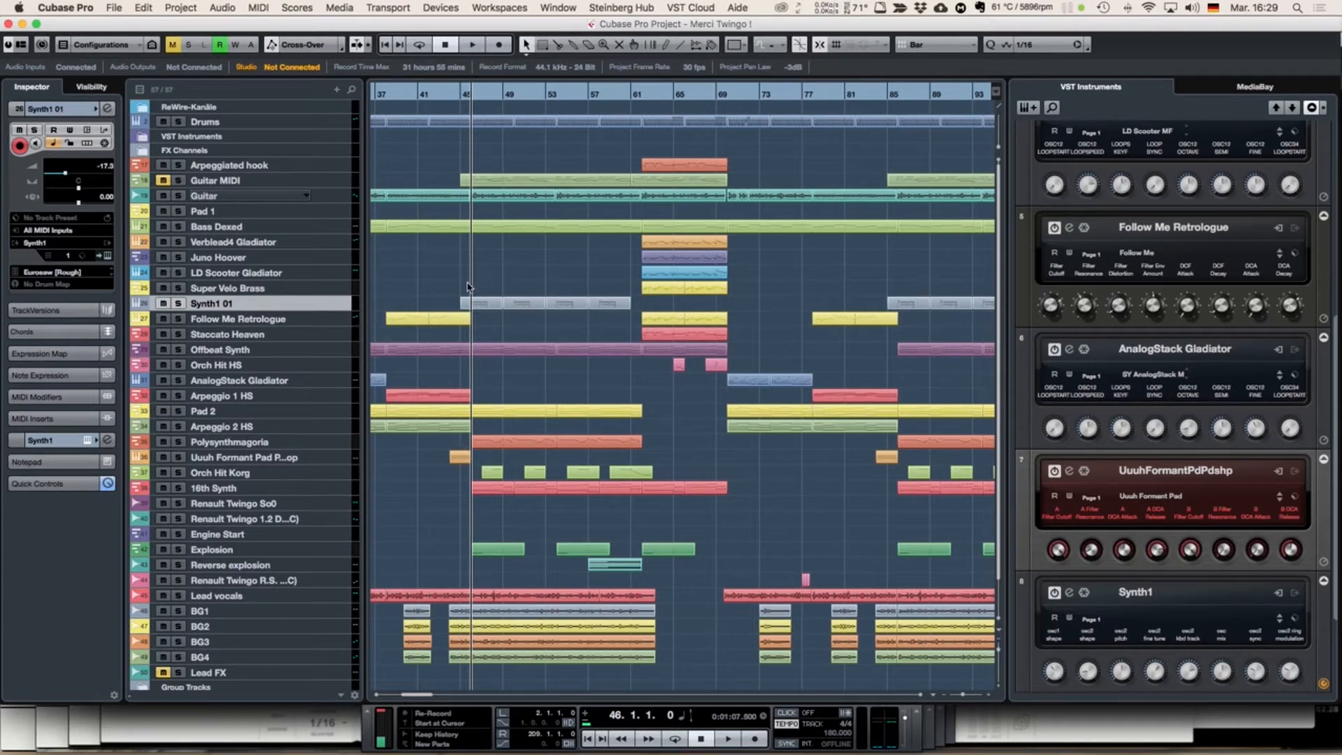
Step: Solo the Synth1 01 track and play it from bar 46, first alone and again with Lead vocals also soloed
left_click(178, 304)
key("space")
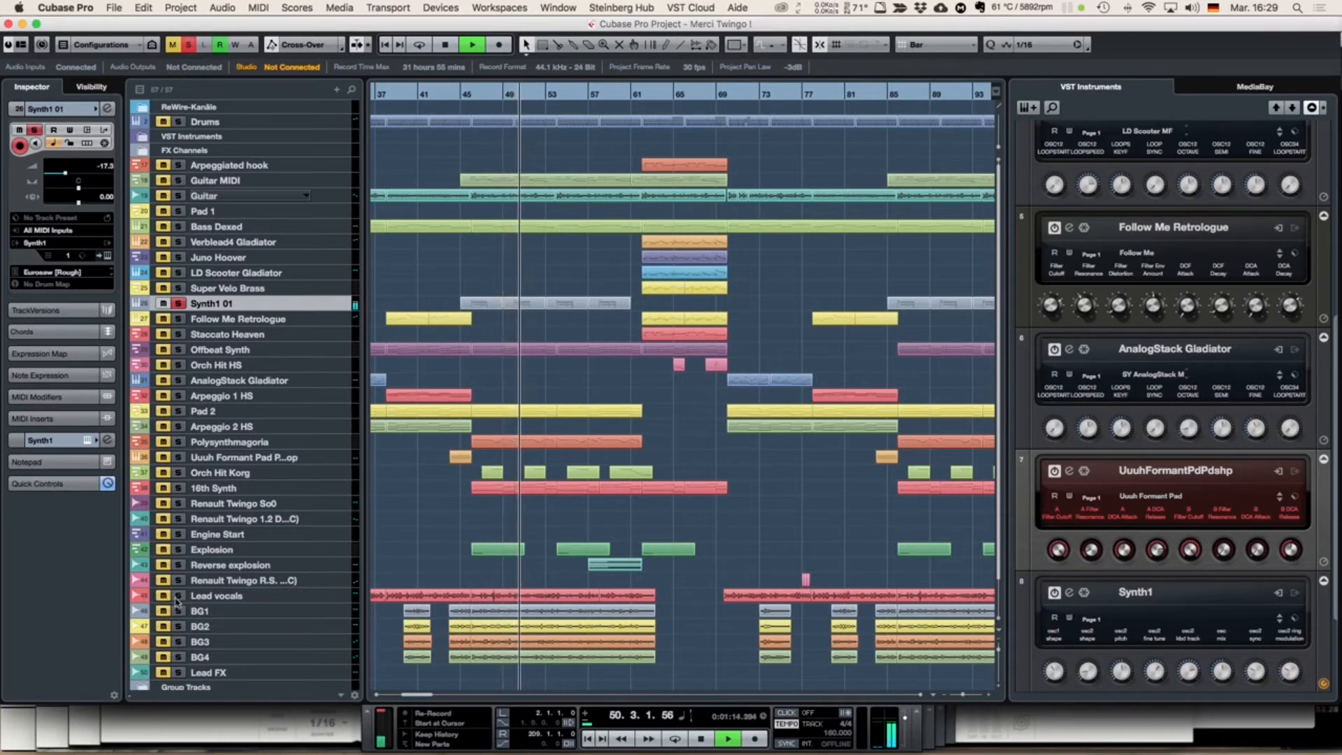
key("space")
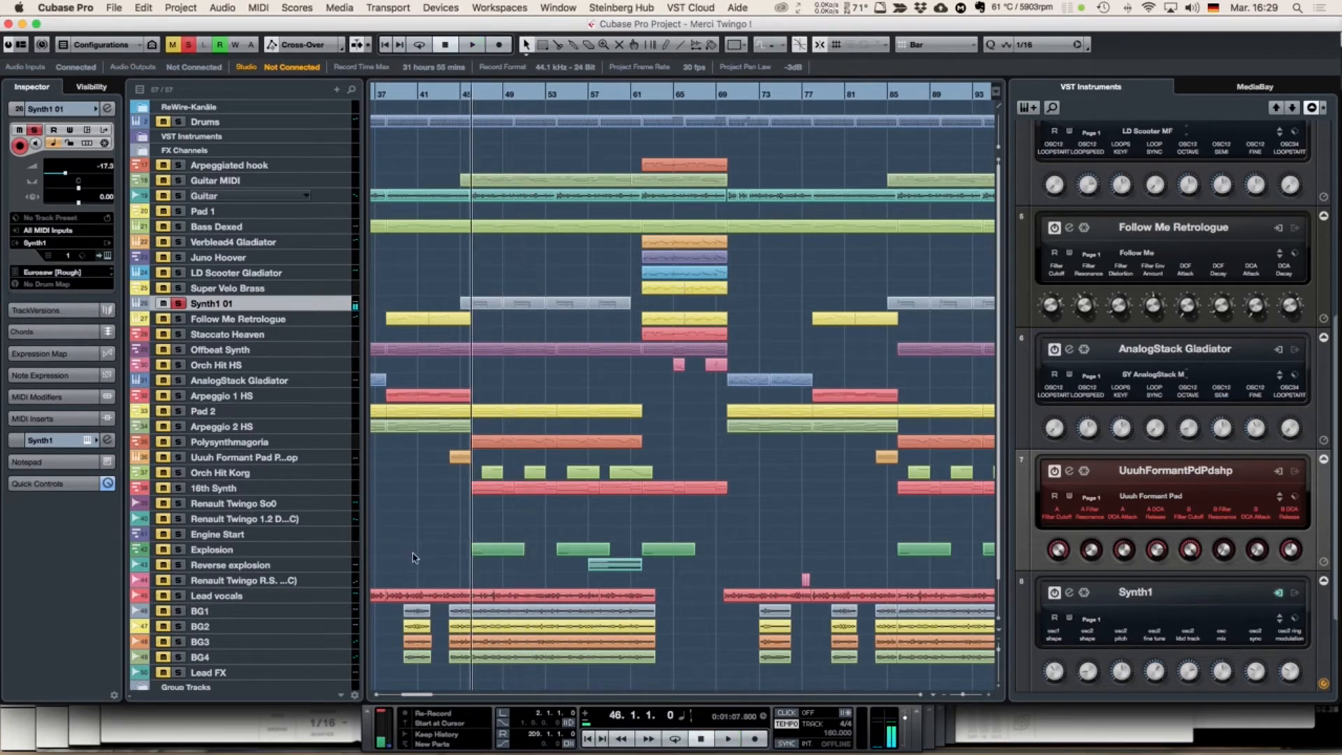
left_click(178, 596)
key("space")
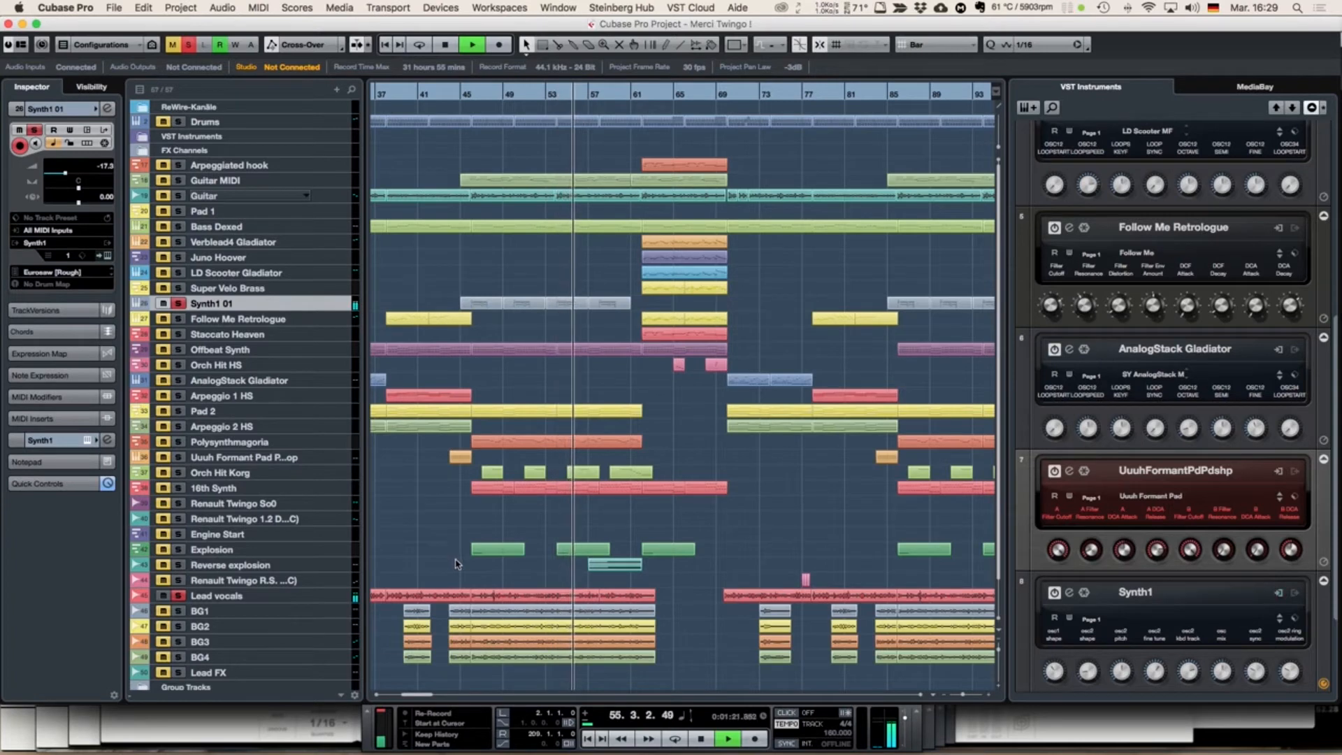
key("space")
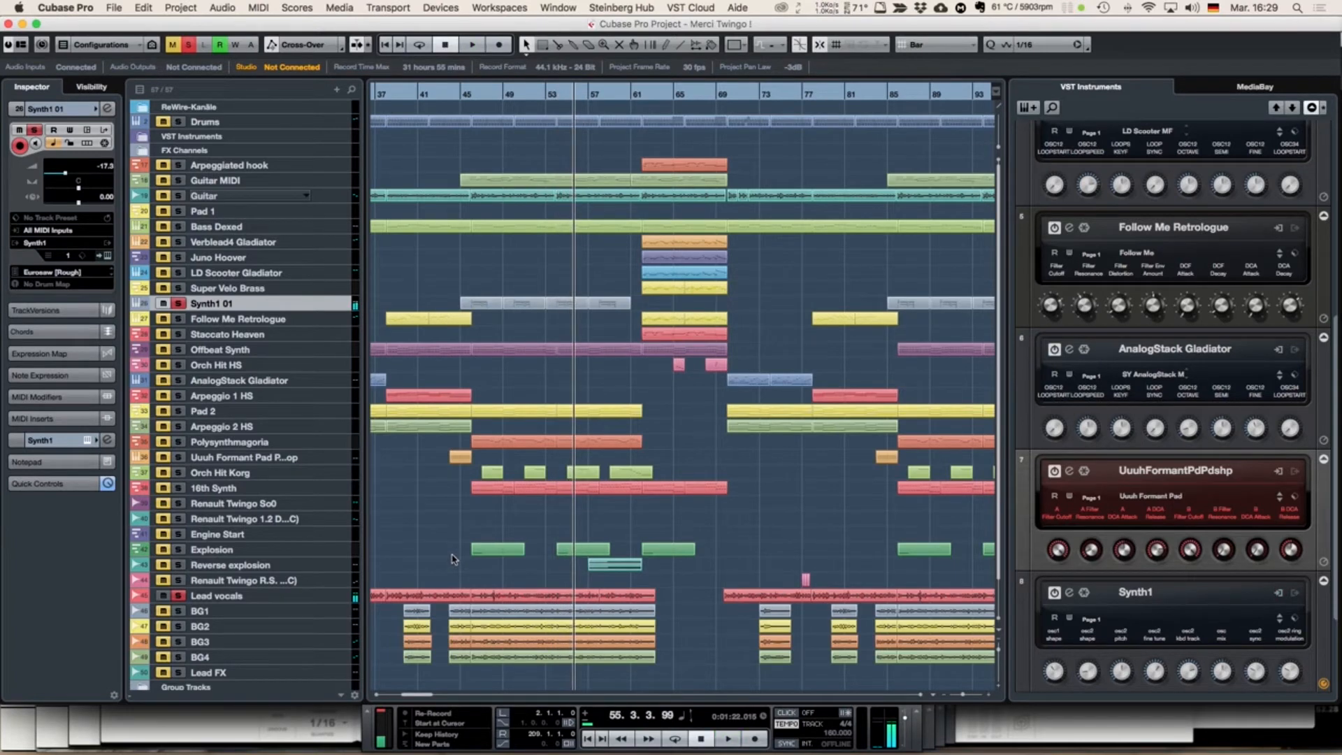
Step: Add BG1, BG2, BG3 and BG4 to the soloed tracks and listen to them with the synth and lead vocals from bar 46
left_click(180, 612)
left_click(179, 626)
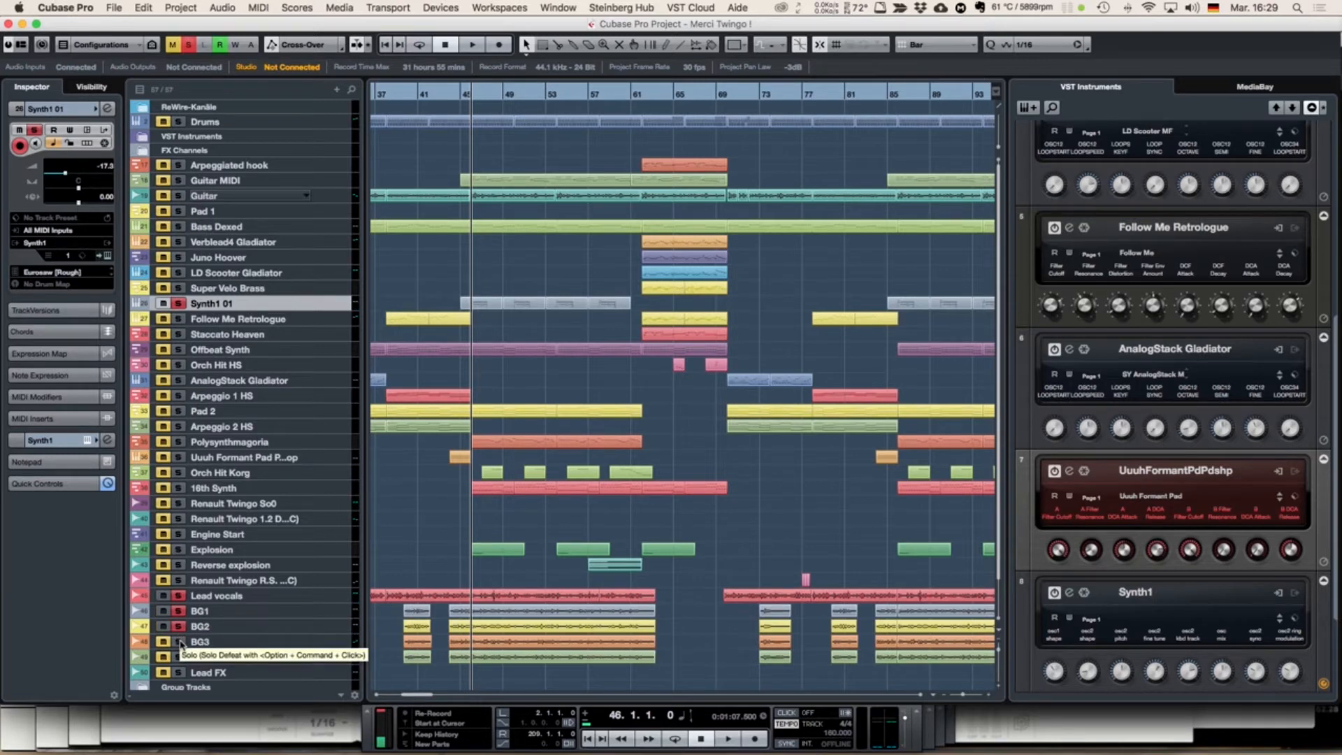
left_click(180, 641)
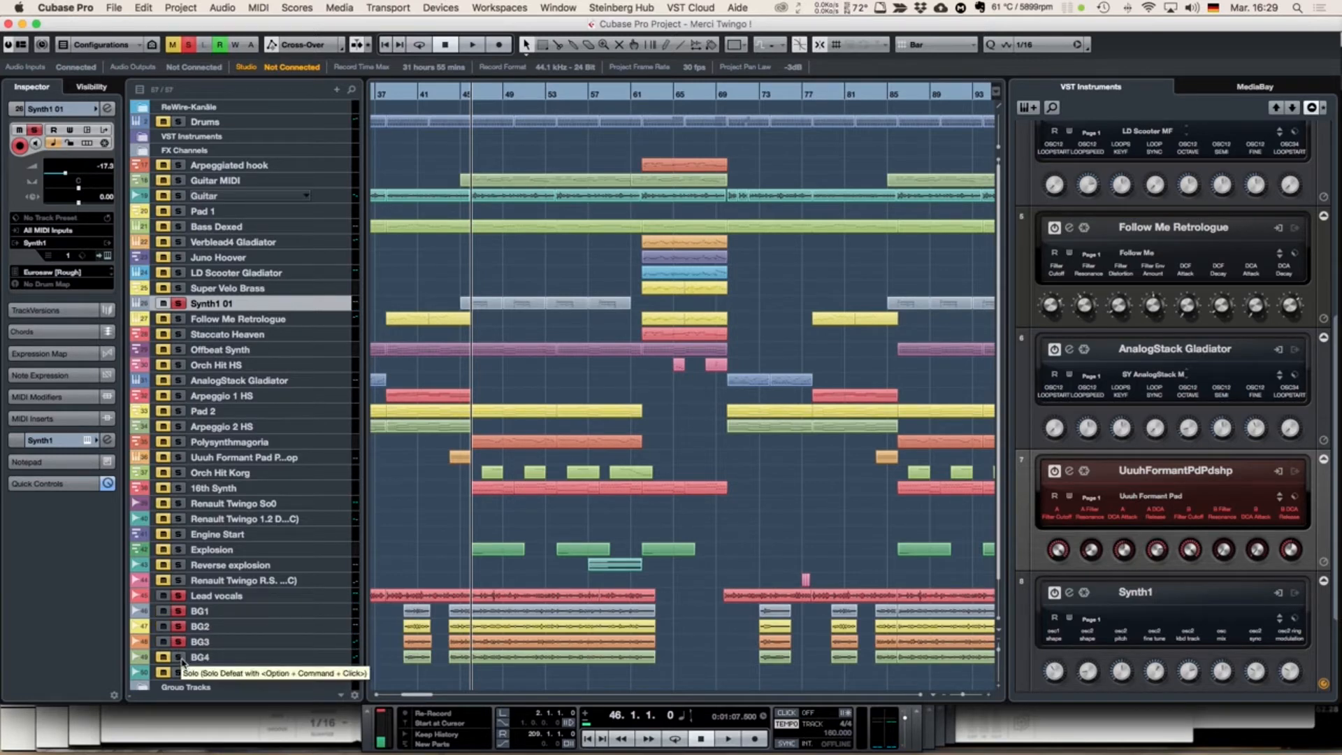
left_click(180, 657)
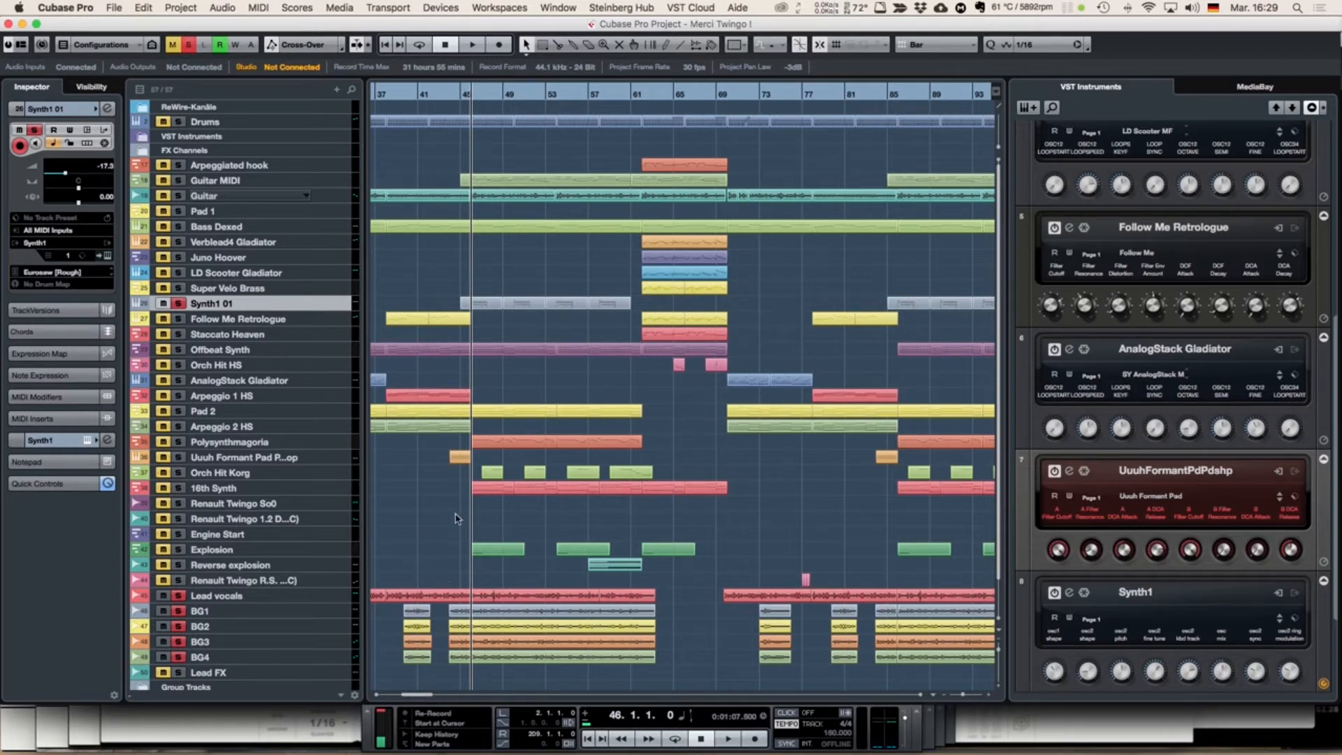
key("space")
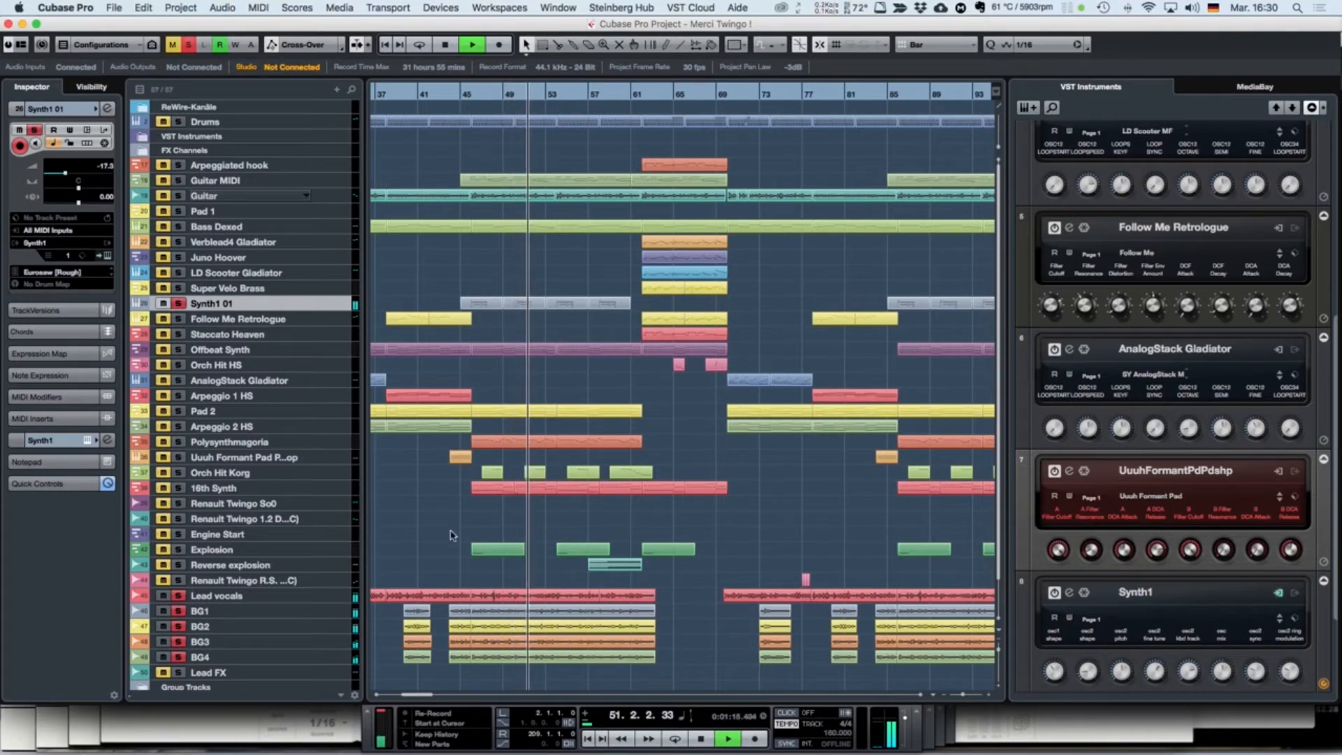
key("space")
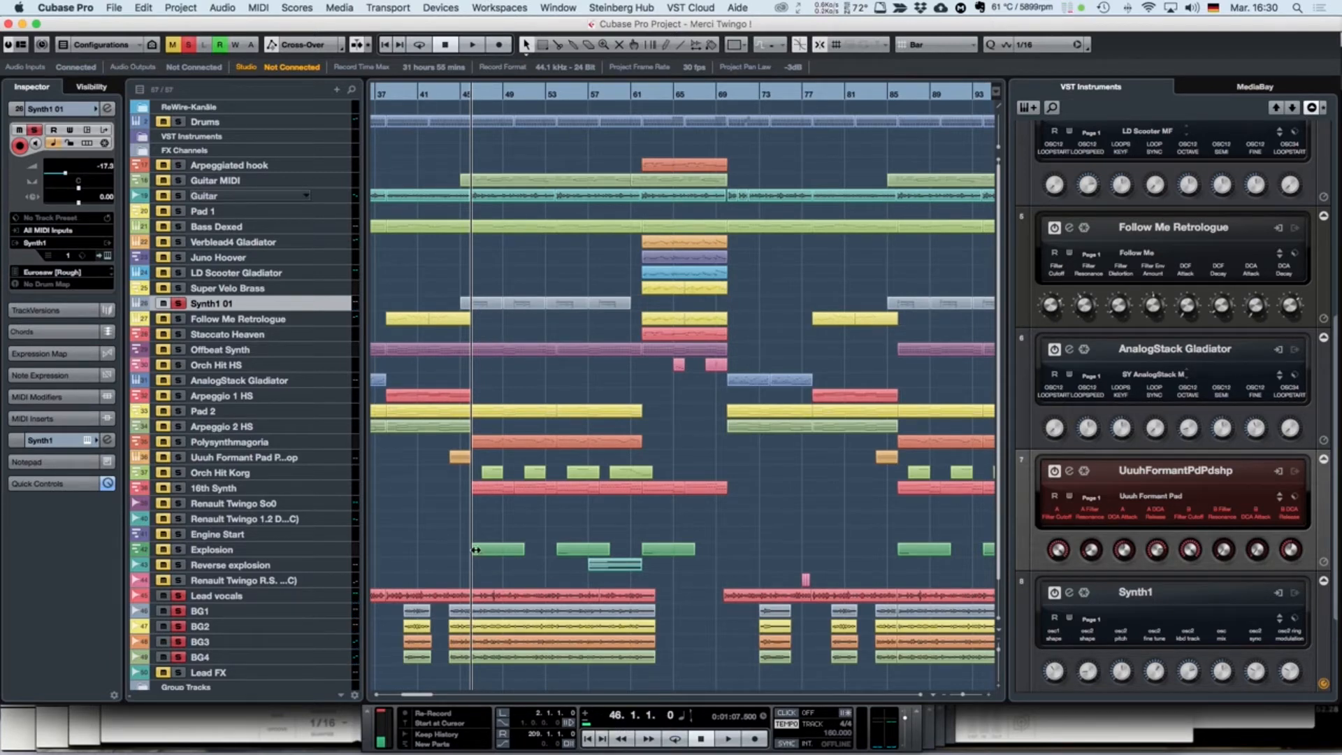
Step: Solo only the Explosion track and listen to its part at bar 46
left_click(326, 551)
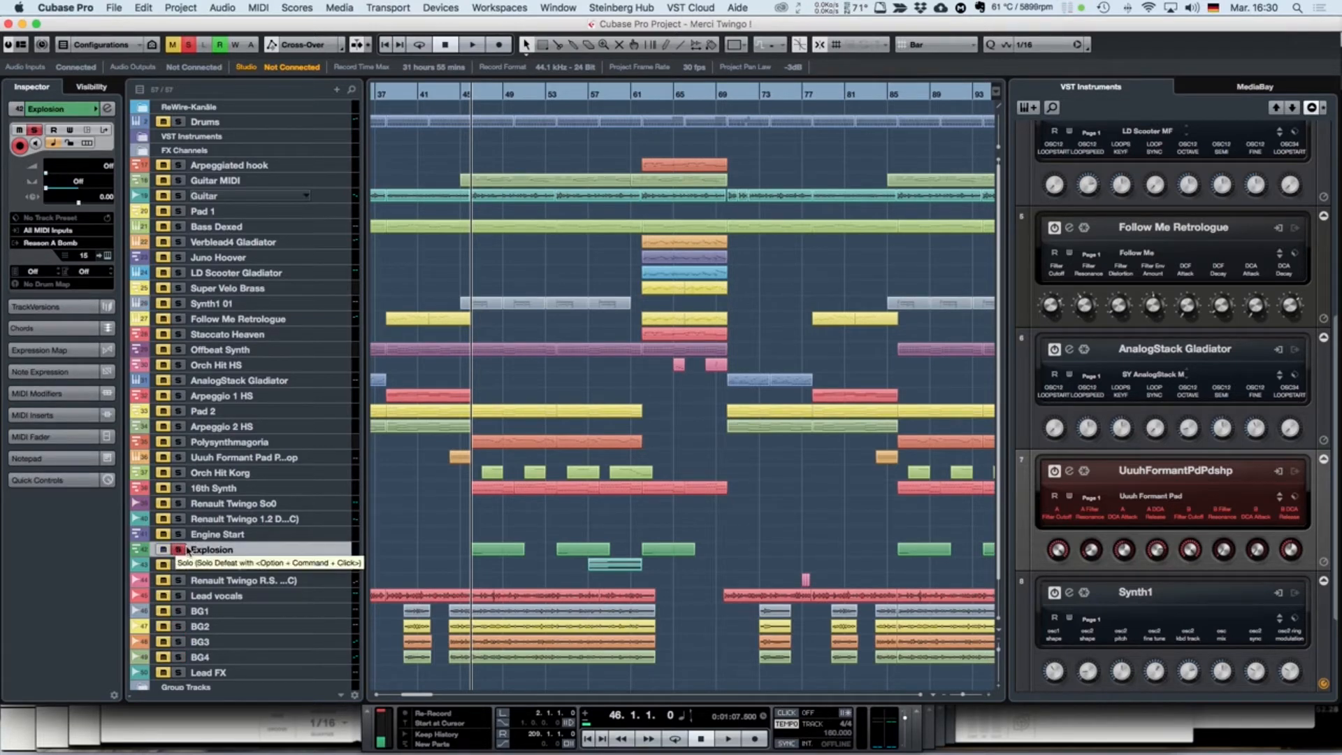
key("space")
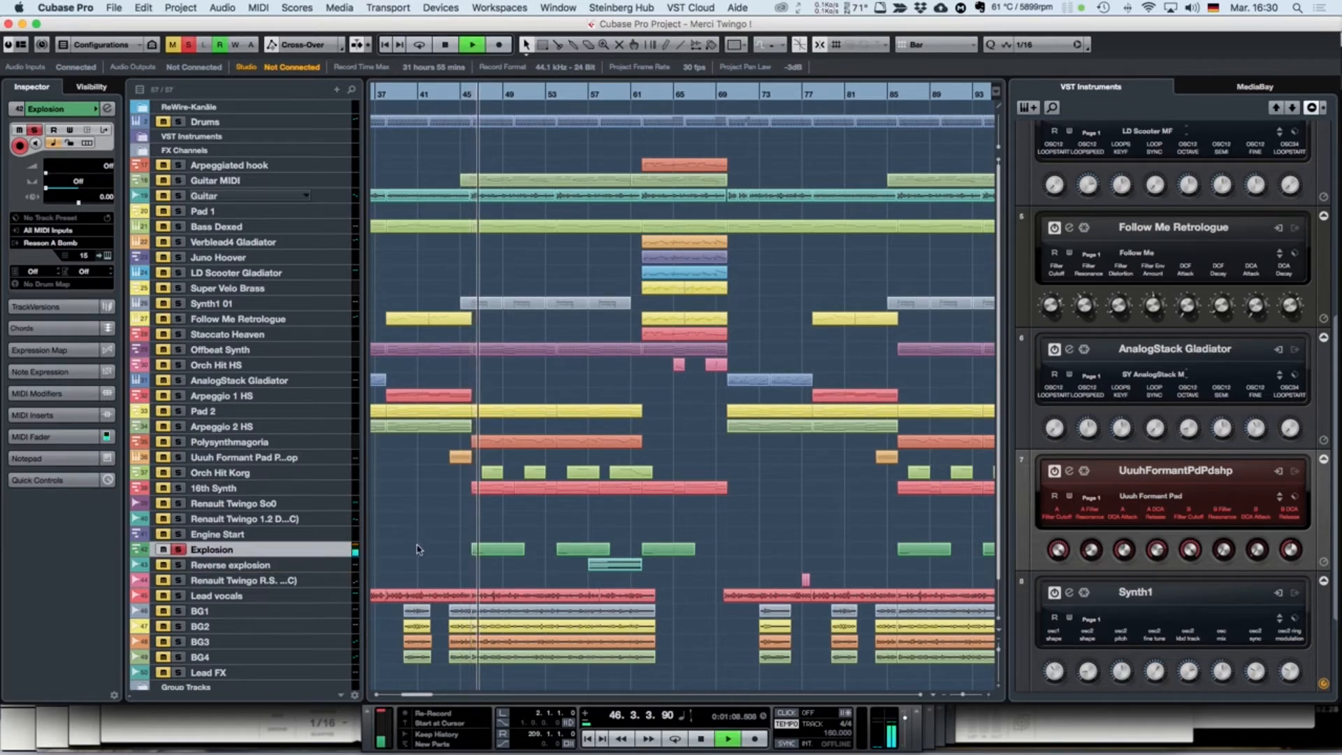
key("space")
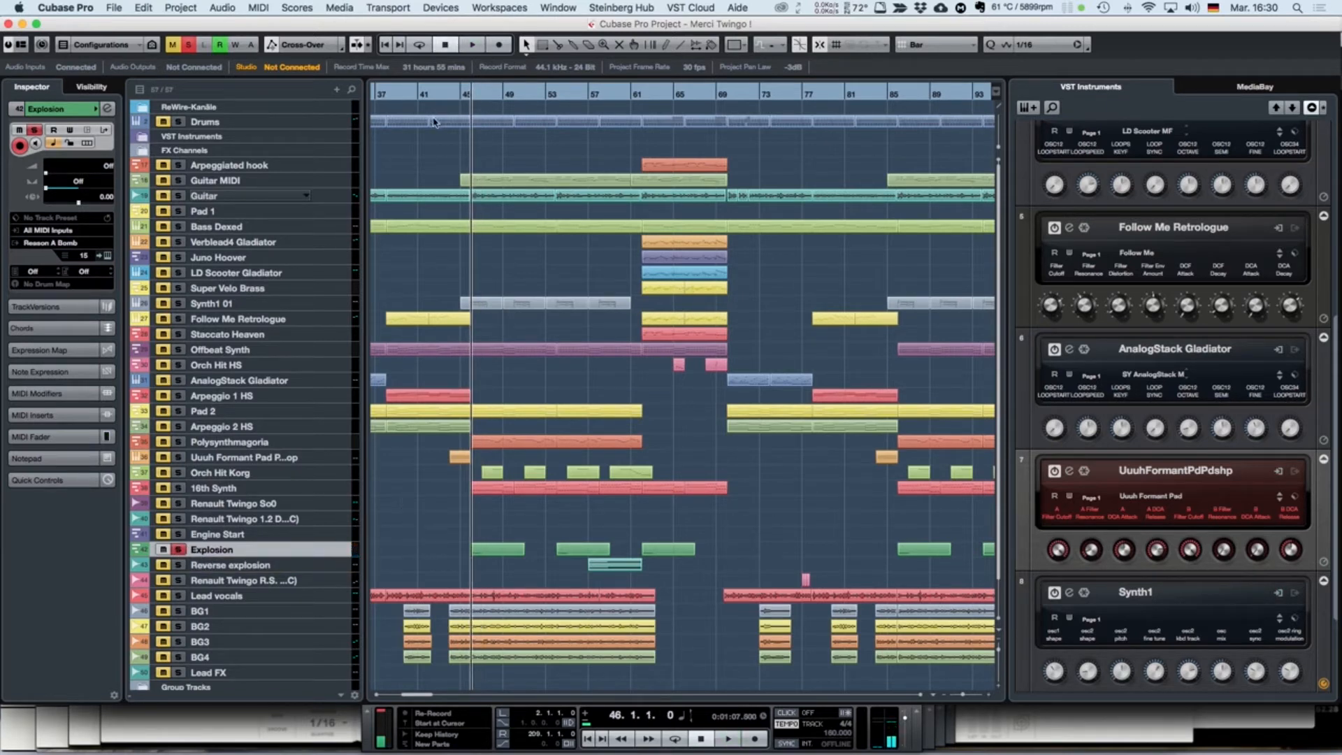
Step: Play from bar 44 with Drums, Bass Dexed and Offbeat Synth soloed alongside the Explosion track
left_click(453, 94)
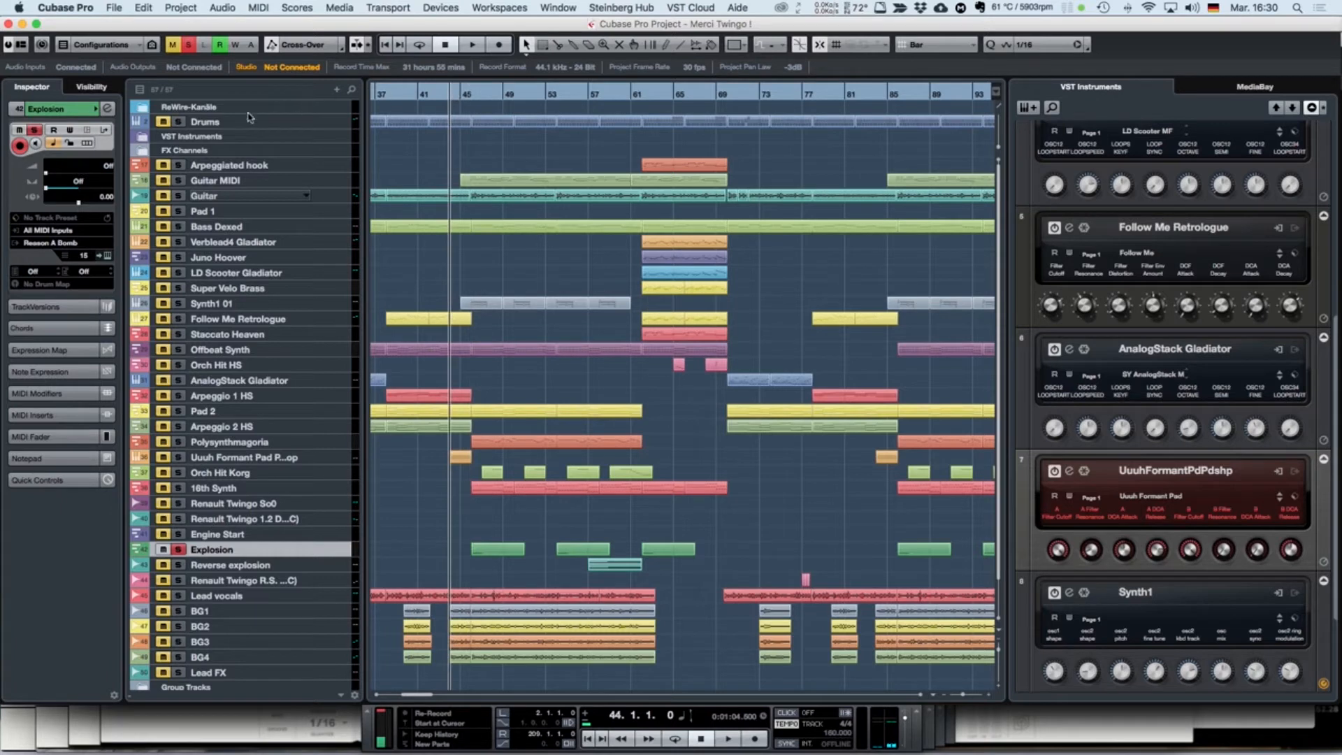
left_click(183, 123)
left_click(179, 227)
left_click(179, 351)
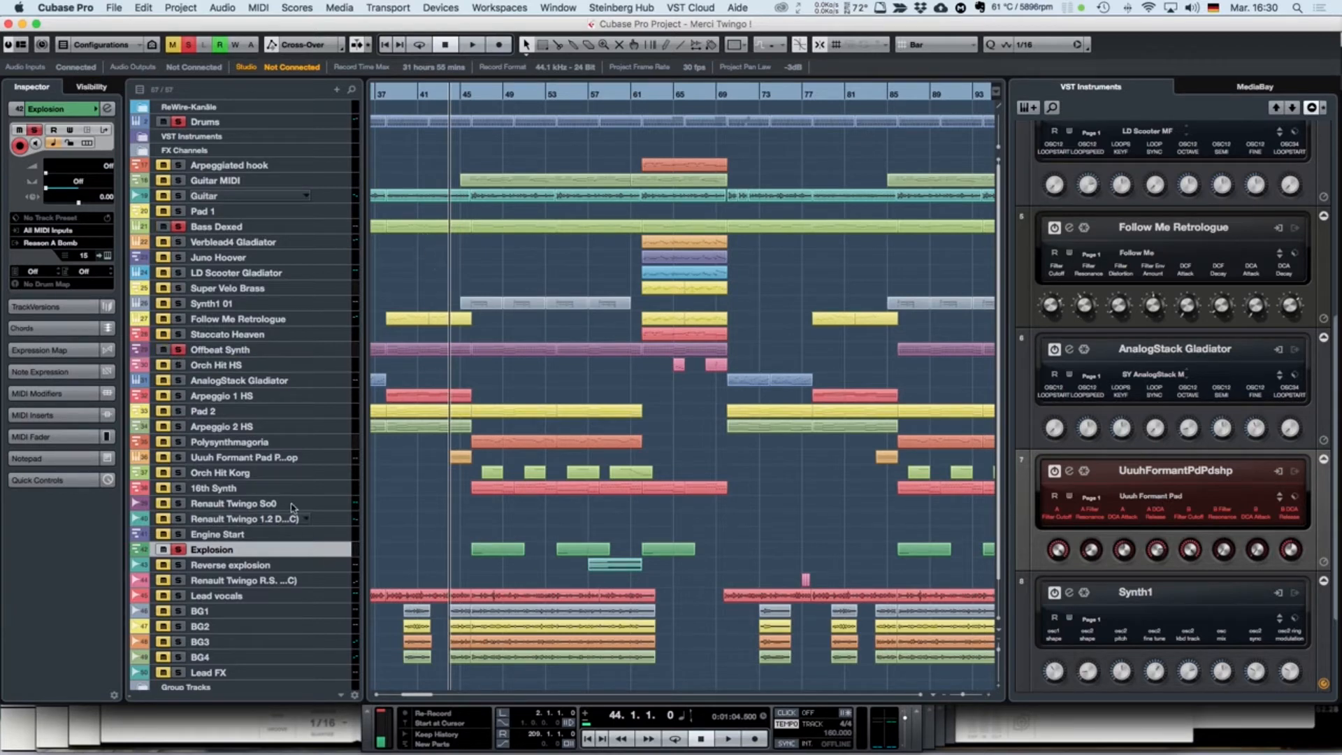
key("space")
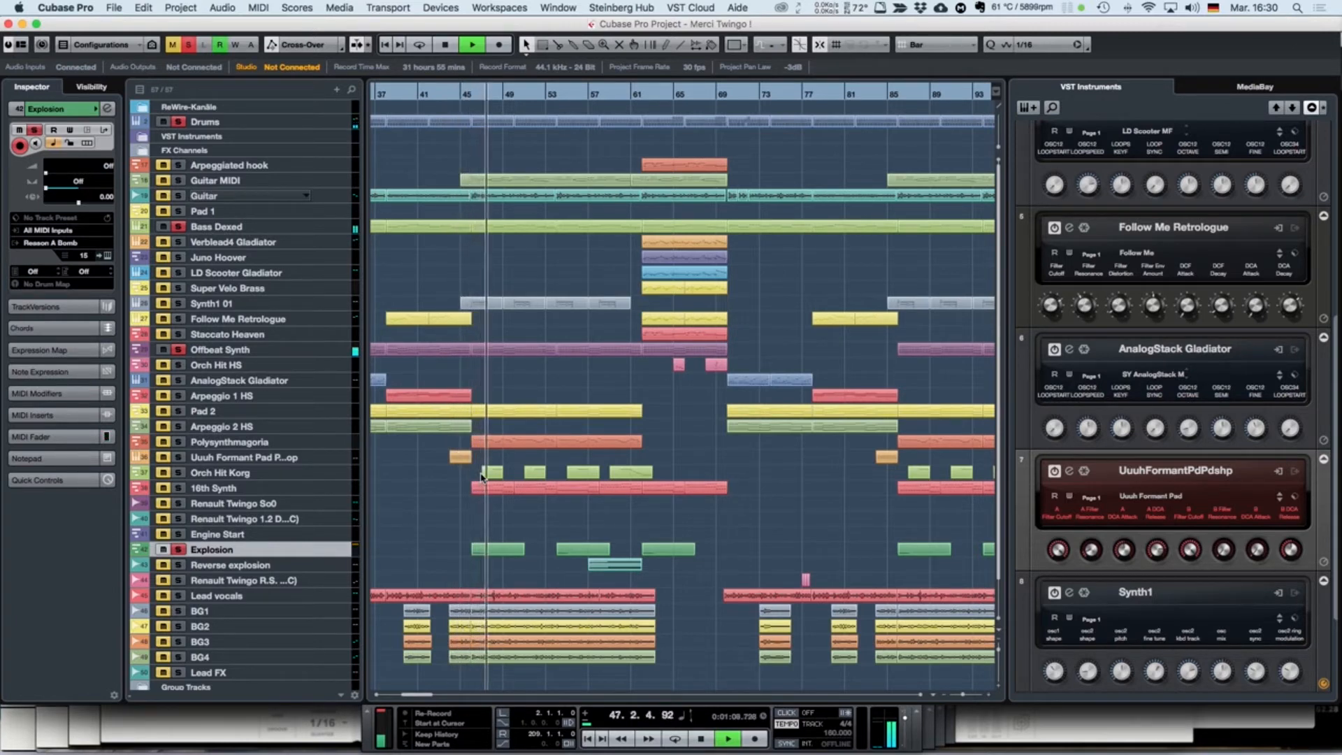
key("space")
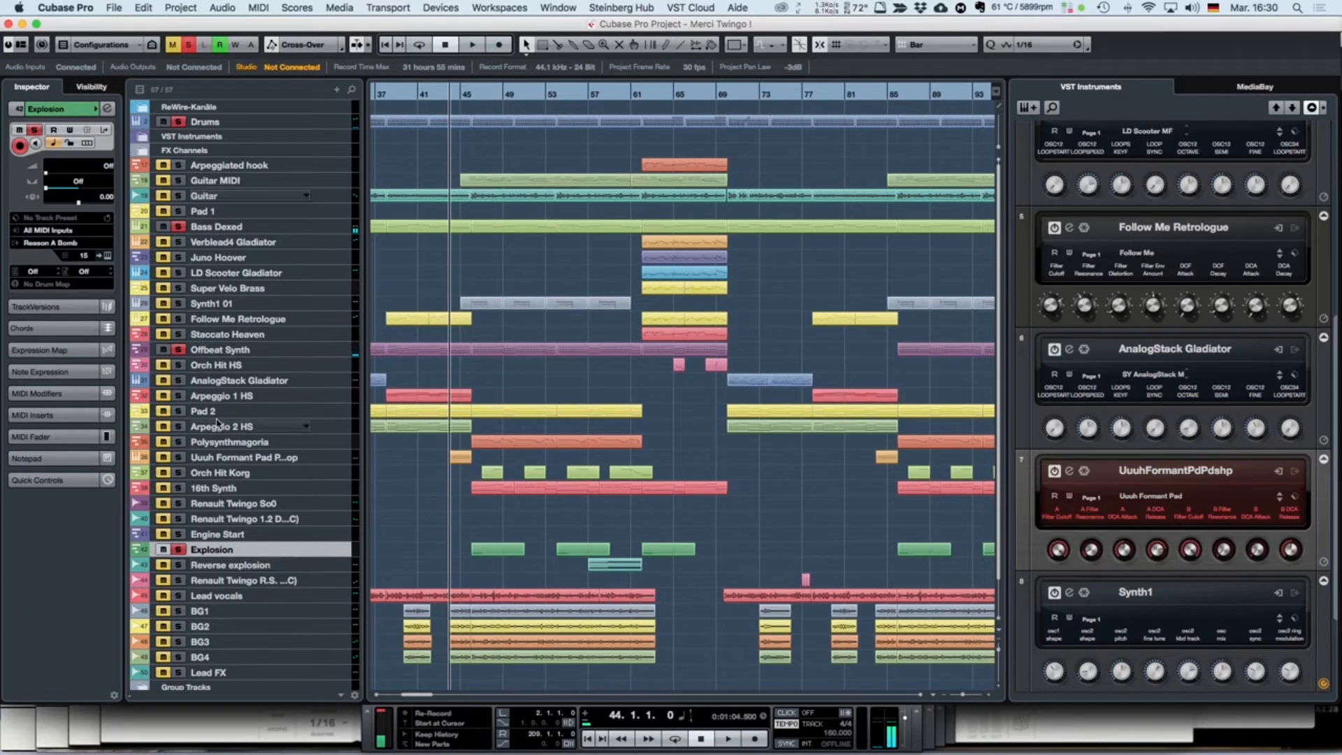
Step: Clear all solos, solo the 16th Synth track and listen to it alone from bar 46
left_click(188, 47)
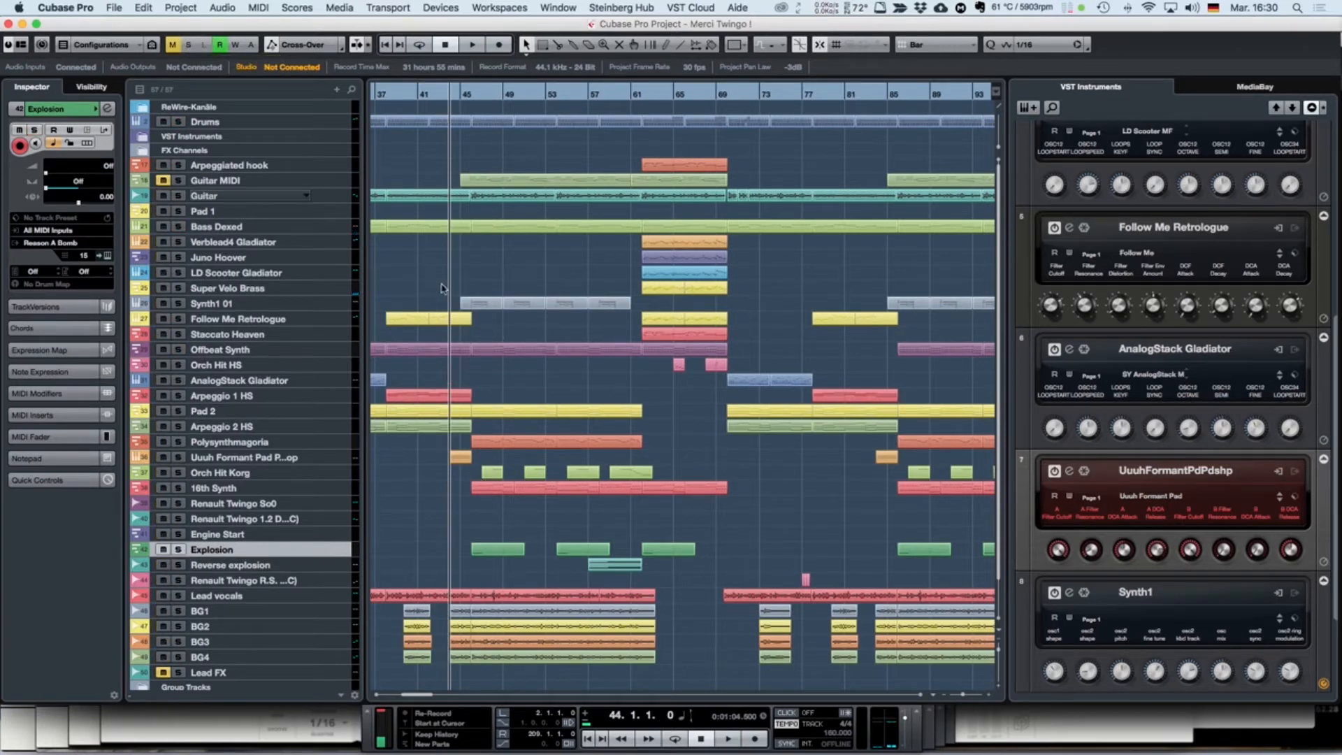
left_click(471, 88)
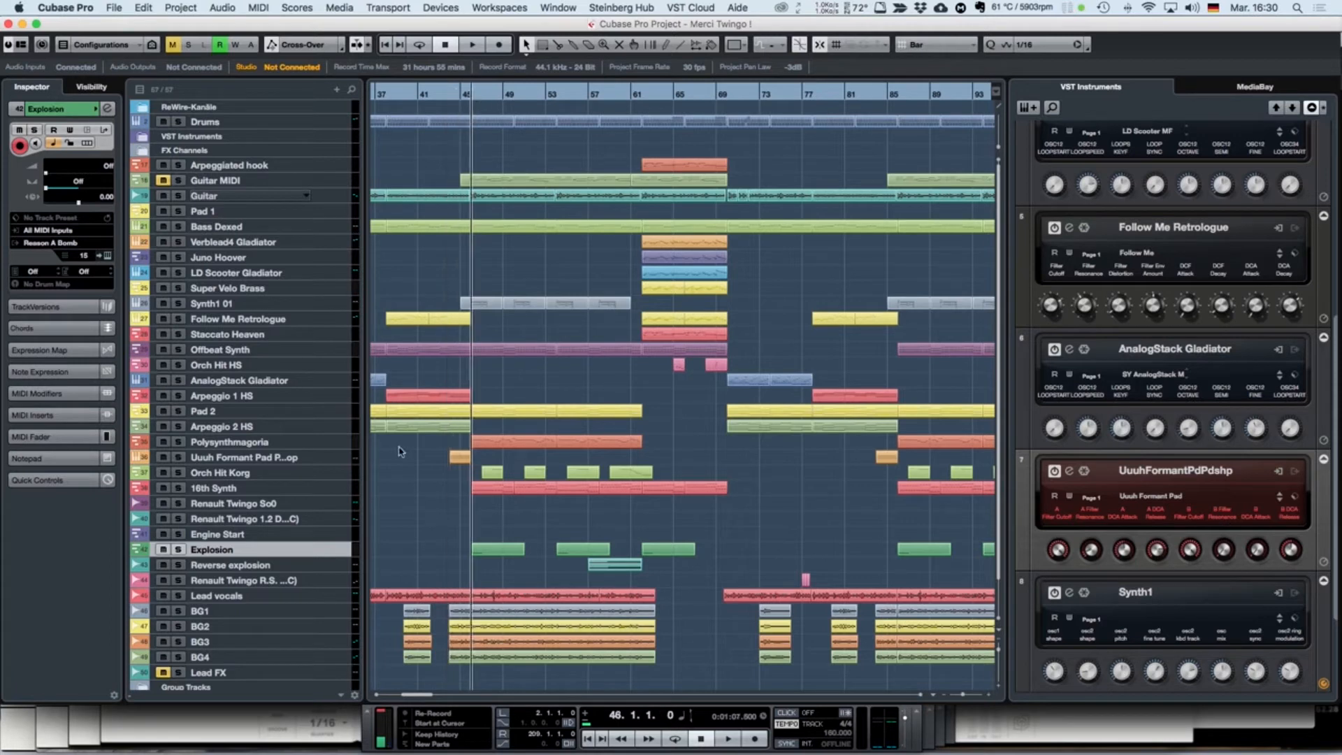
left_click(179, 488)
key("space")
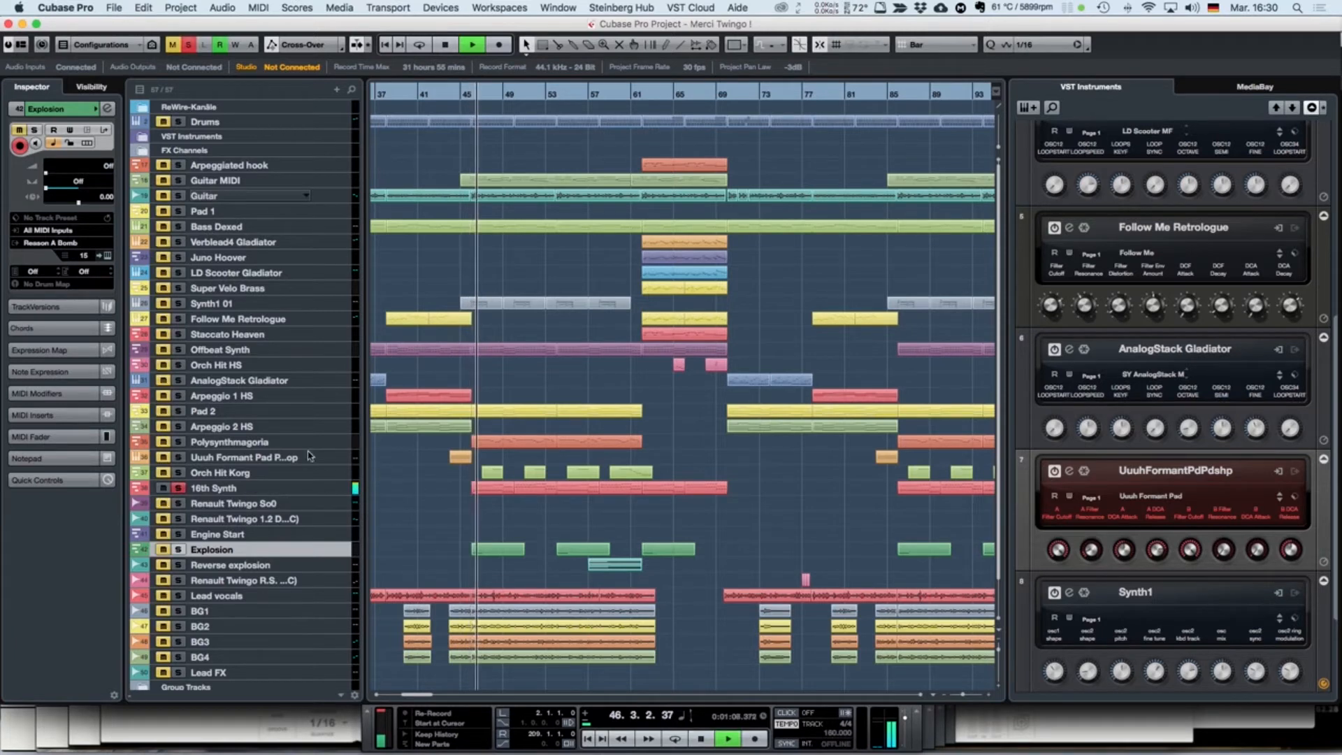
key("space")
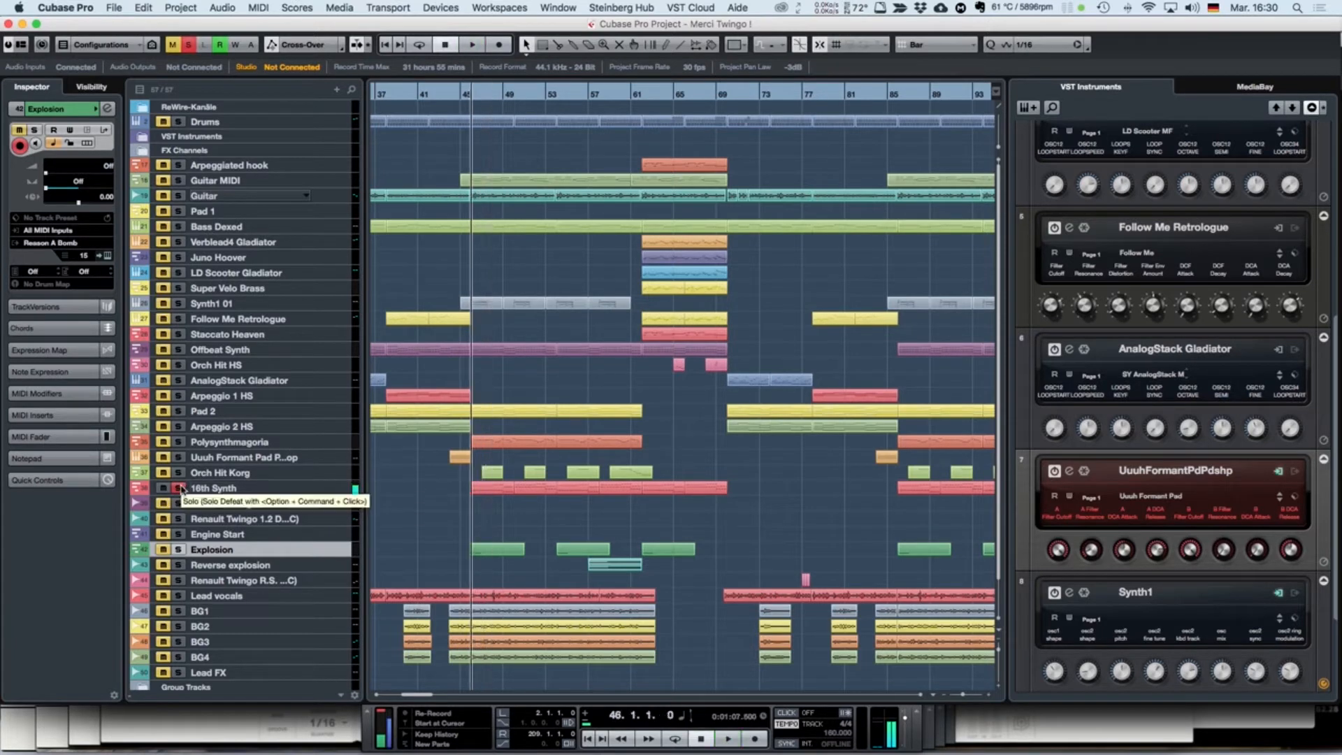
left_click(180, 489)
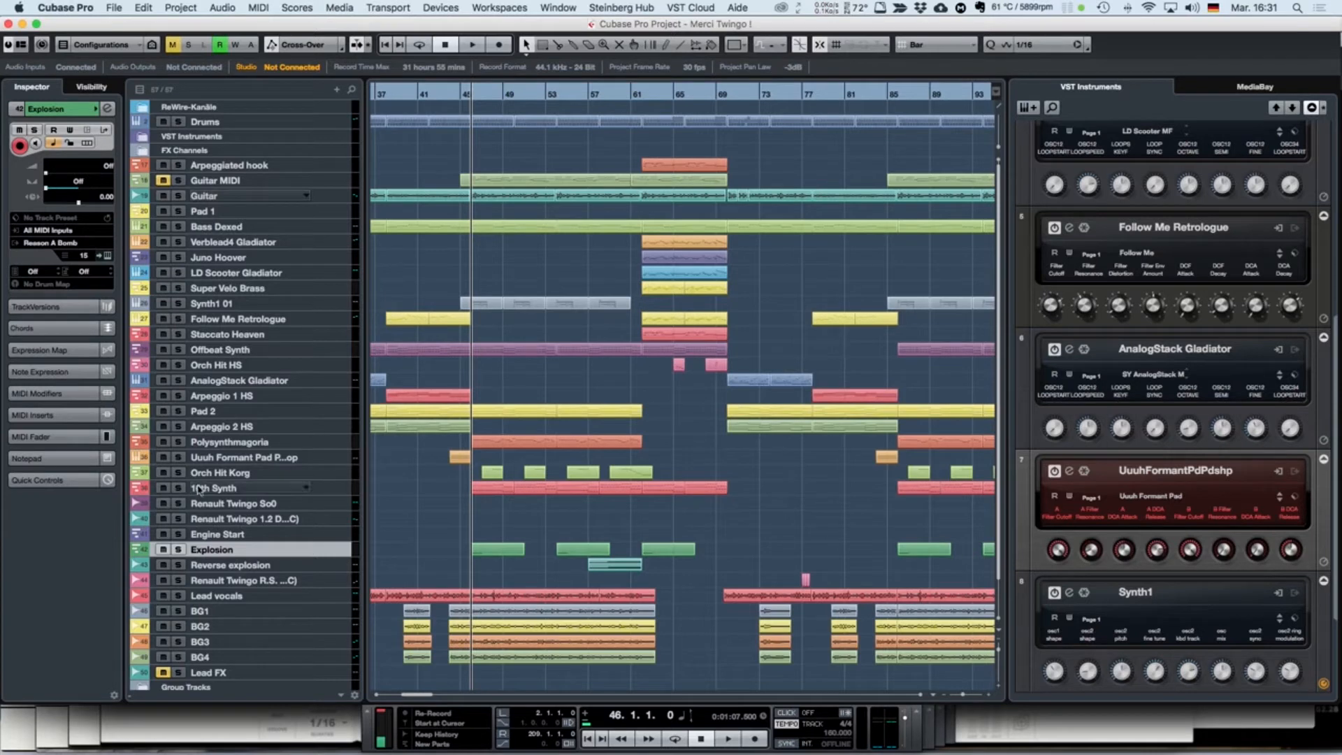
Step: Select the Polysynthmagoria track, switch to Reason and expand the CHM Polysynthmagoria 1 Combinator with its devices shown
left_click(342, 441)
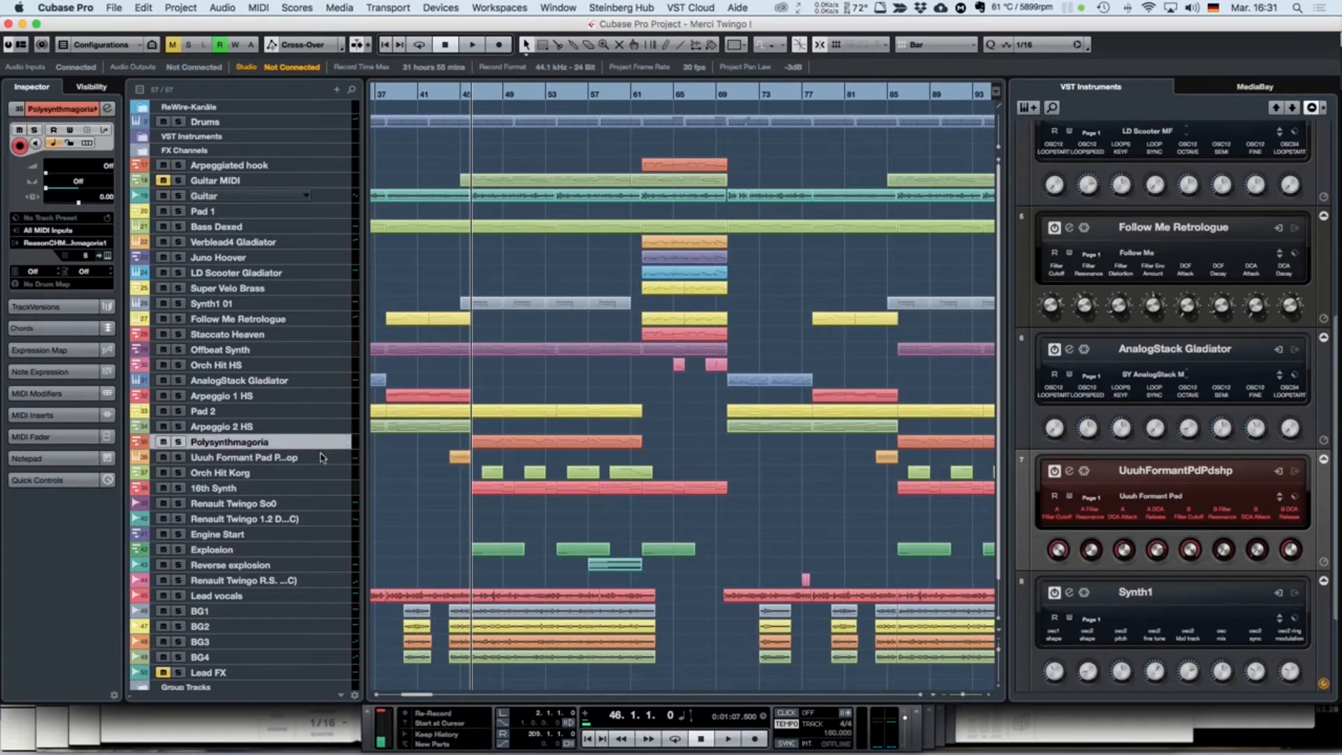
key("super+Tab")
key("super+Tab")
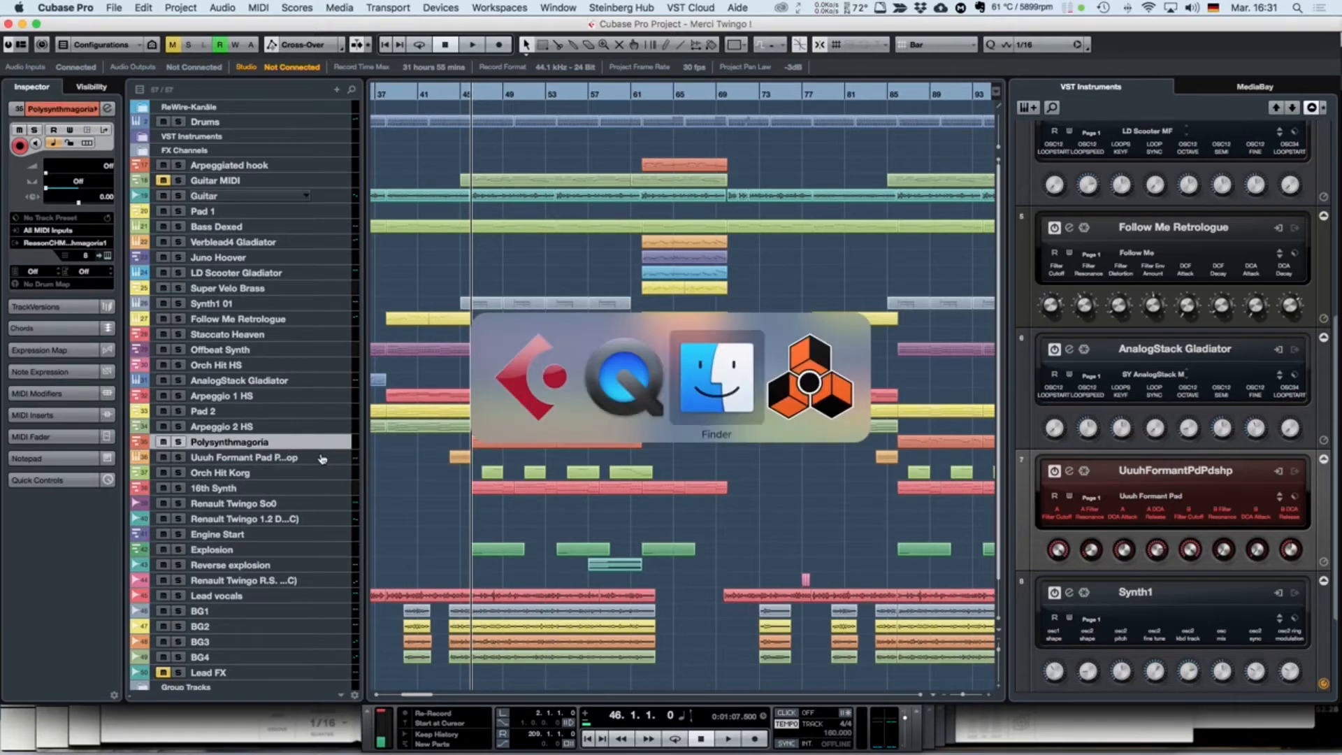
key("super+Tab")
scroll(280, 408, "up", 5)
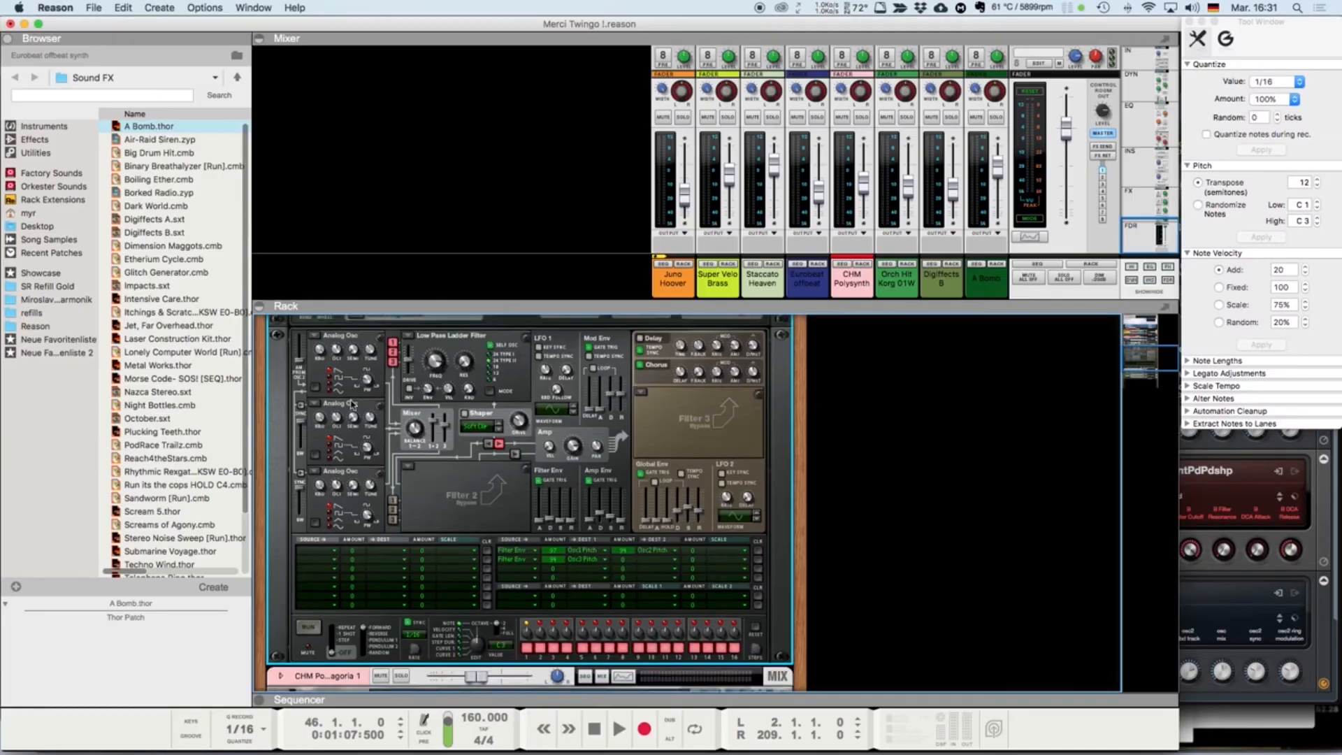
left_click(278, 385)
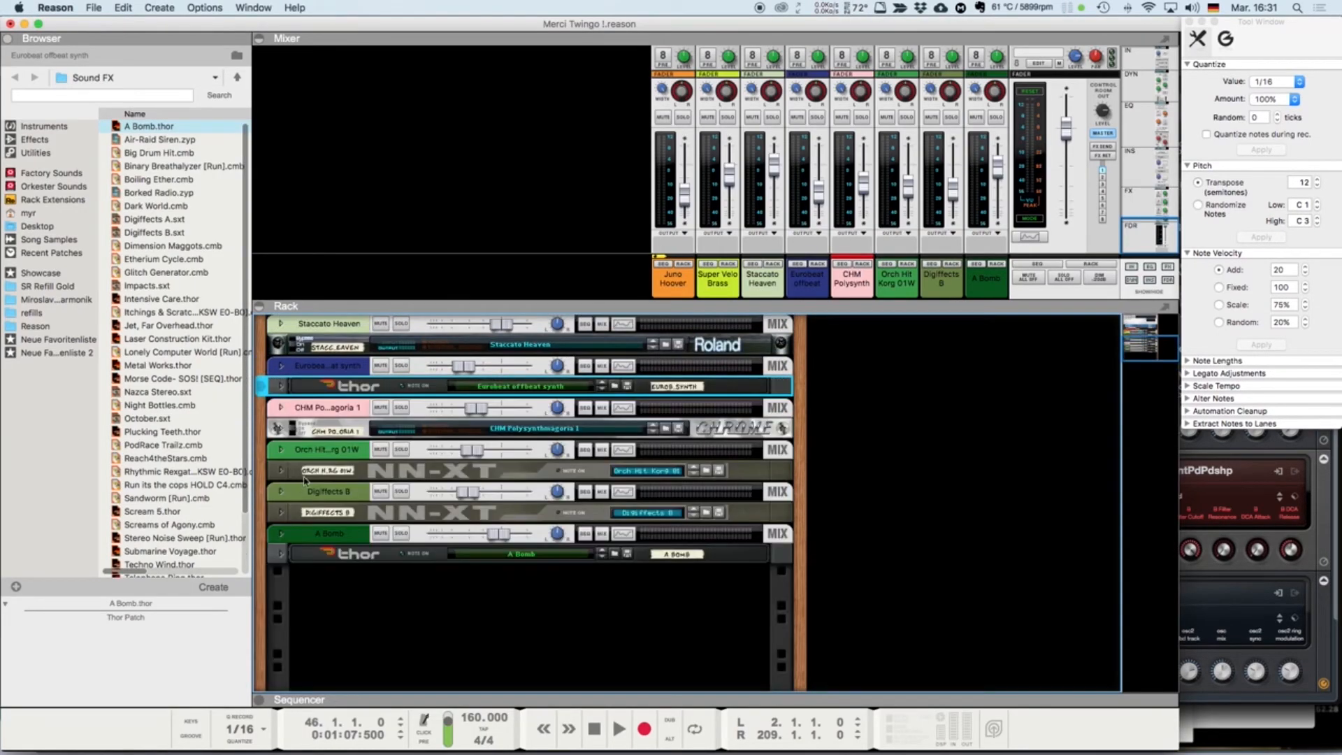
left_click(276, 428)
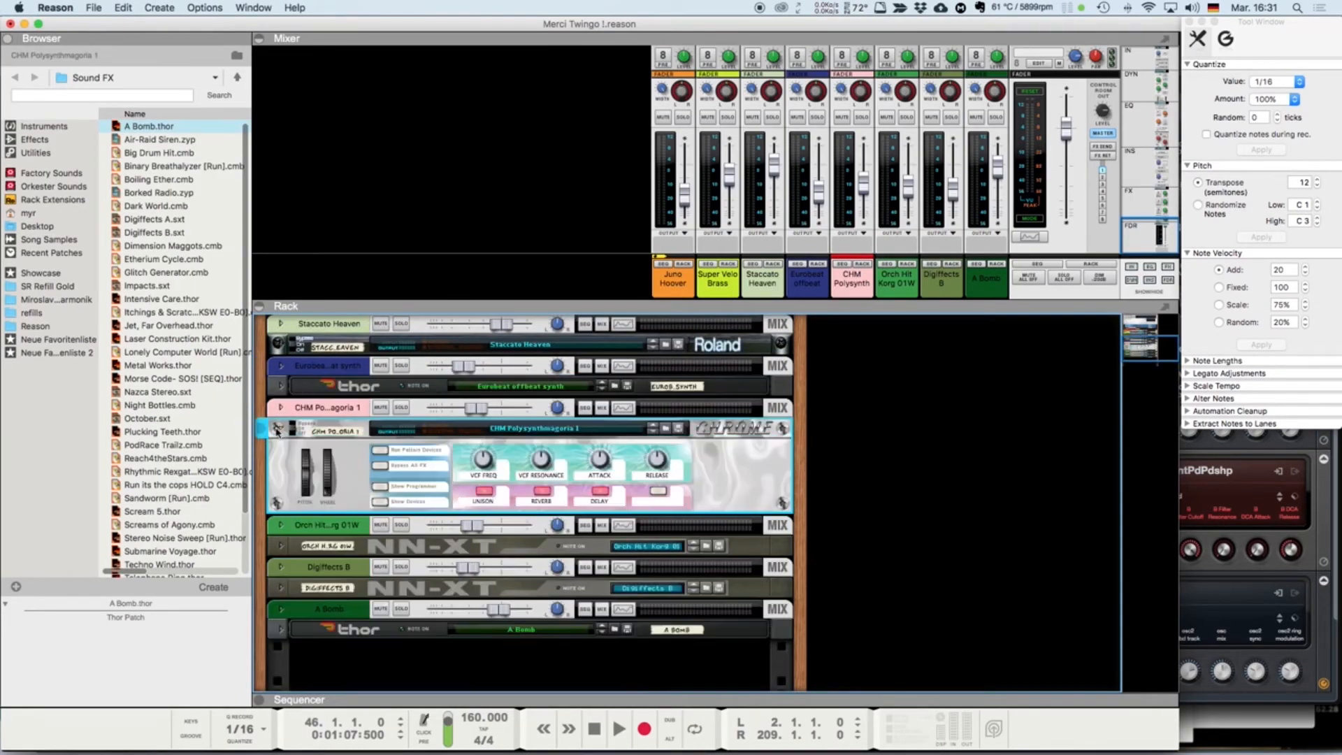
left_click(381, 503)
scroll(532, 447, "down", 2)
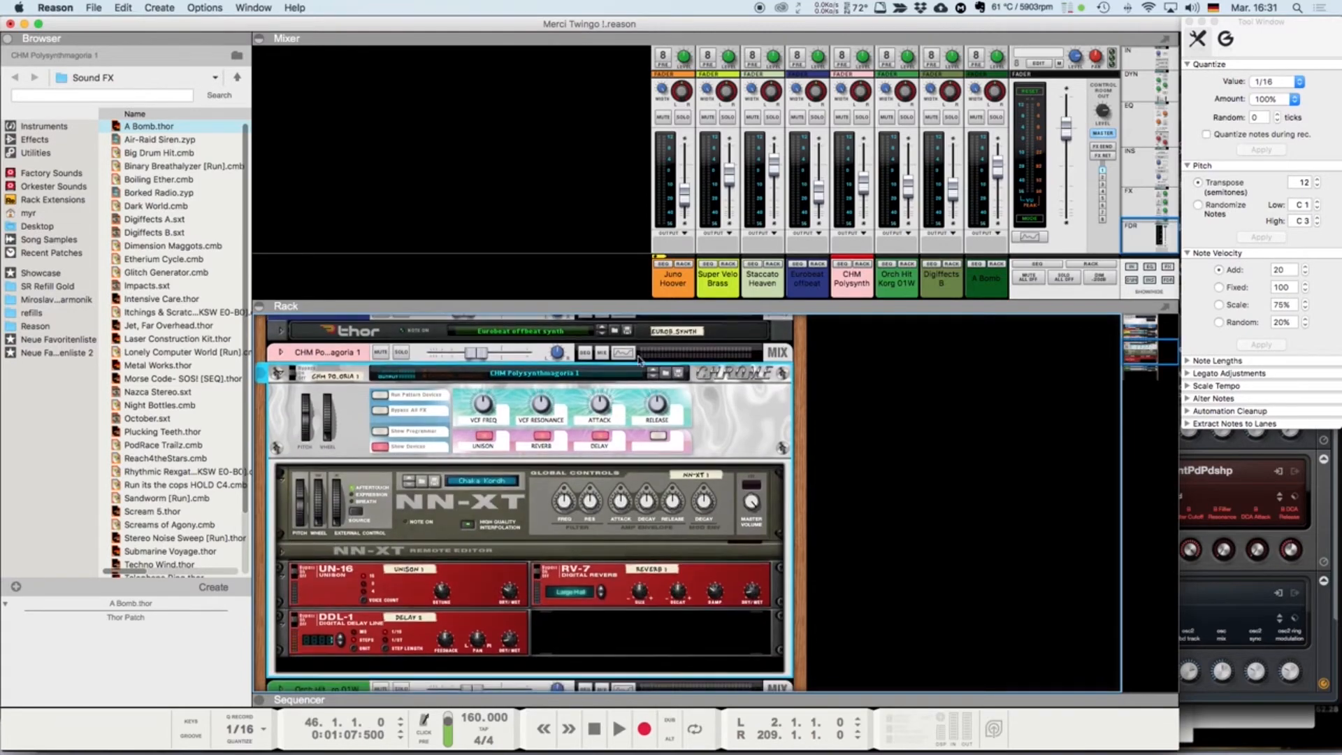
Step: Browse the patches for CHM Polysynthmagoria 1 and examine the folder path of the CHM - Chrome folder
left_click(664, 374)
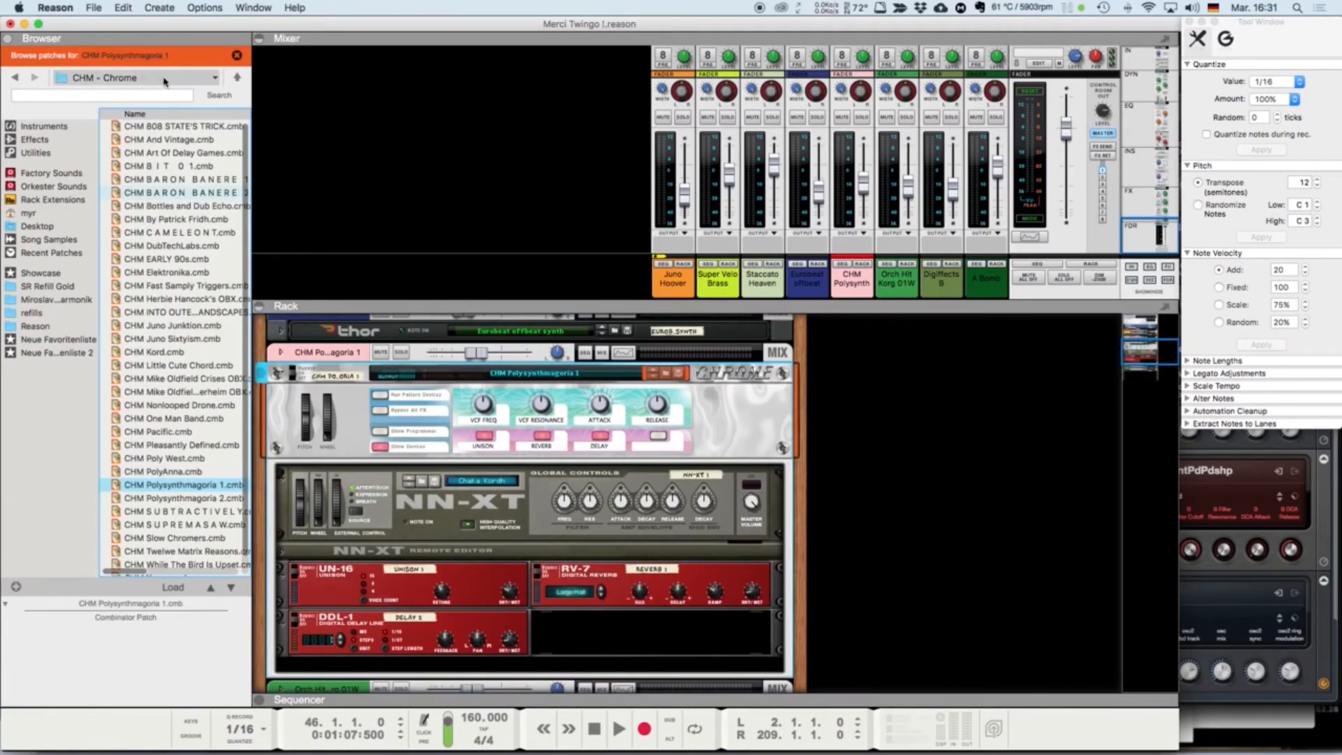
left_click(202, 79)
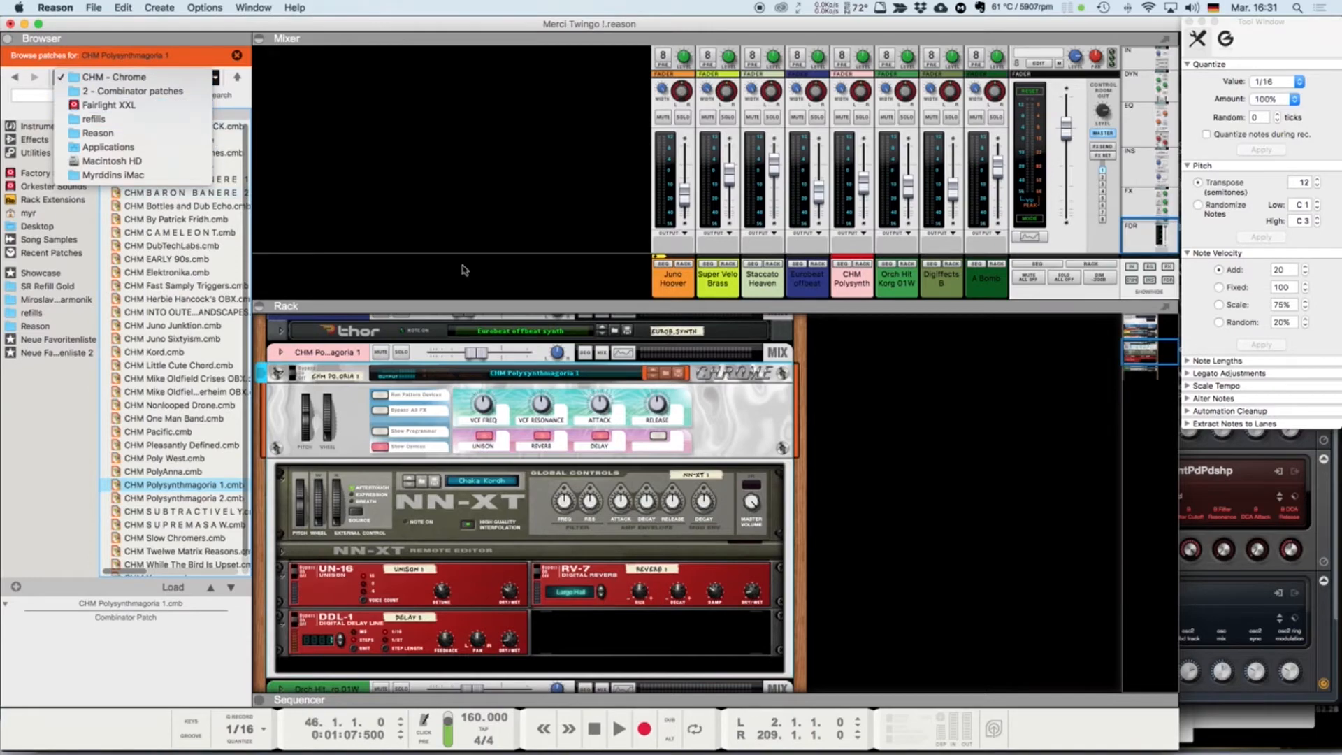
left_click(987, 477)
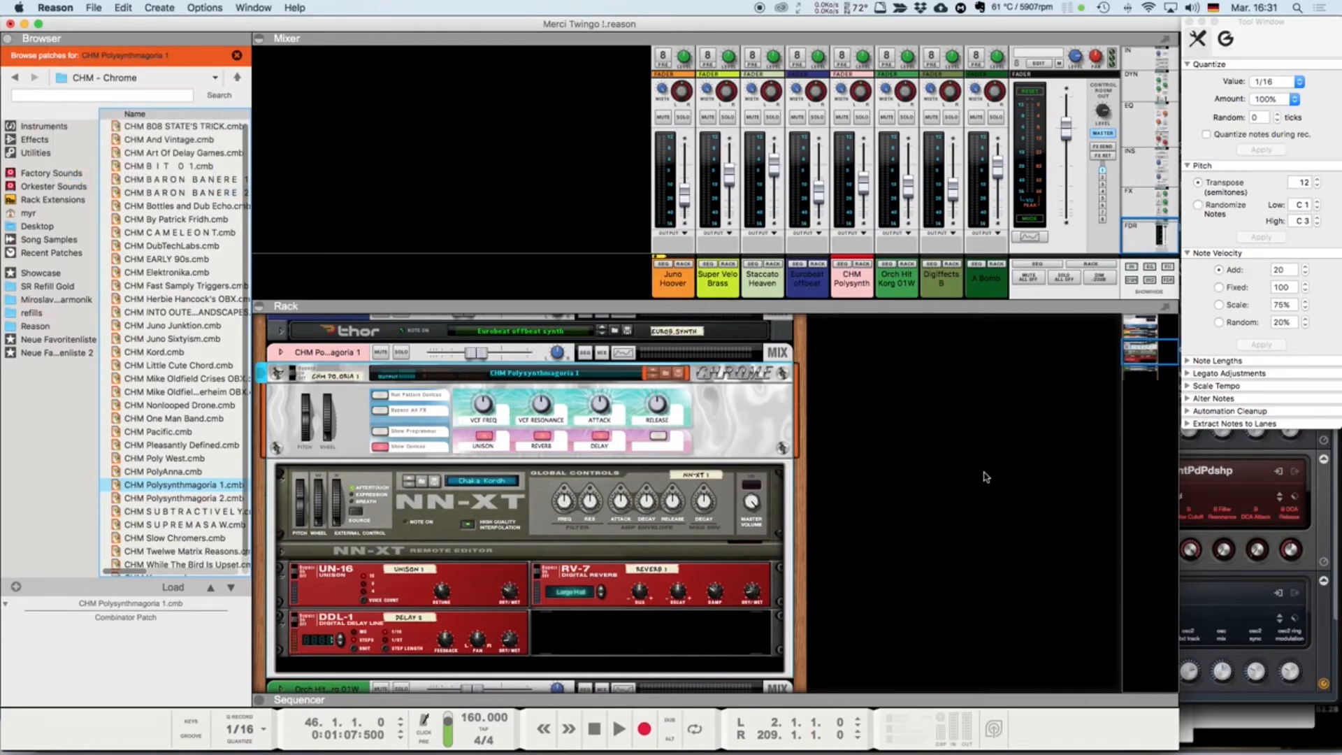
Step: Switch back to Cubase and listen to the Polysynthmagoria track soloed from bar 46
key("super+Tab")
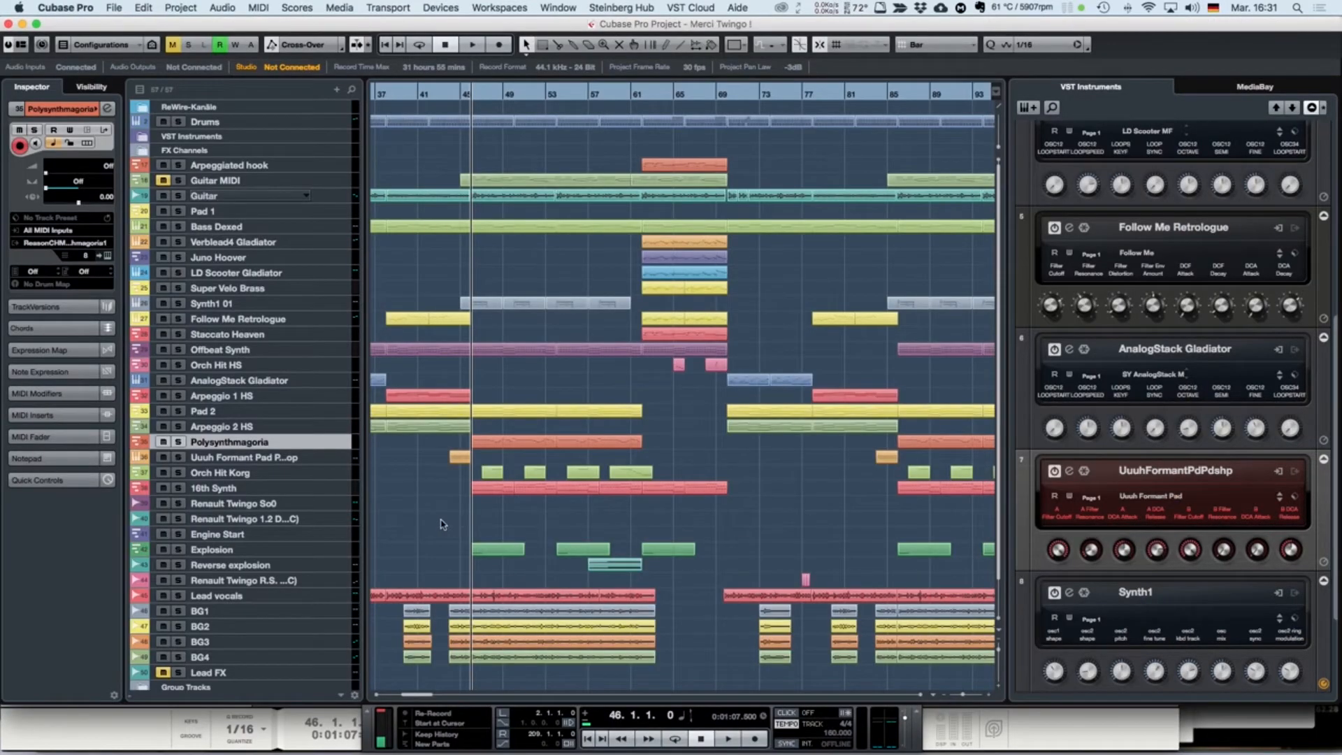
key("space")
left_click(179, 442)
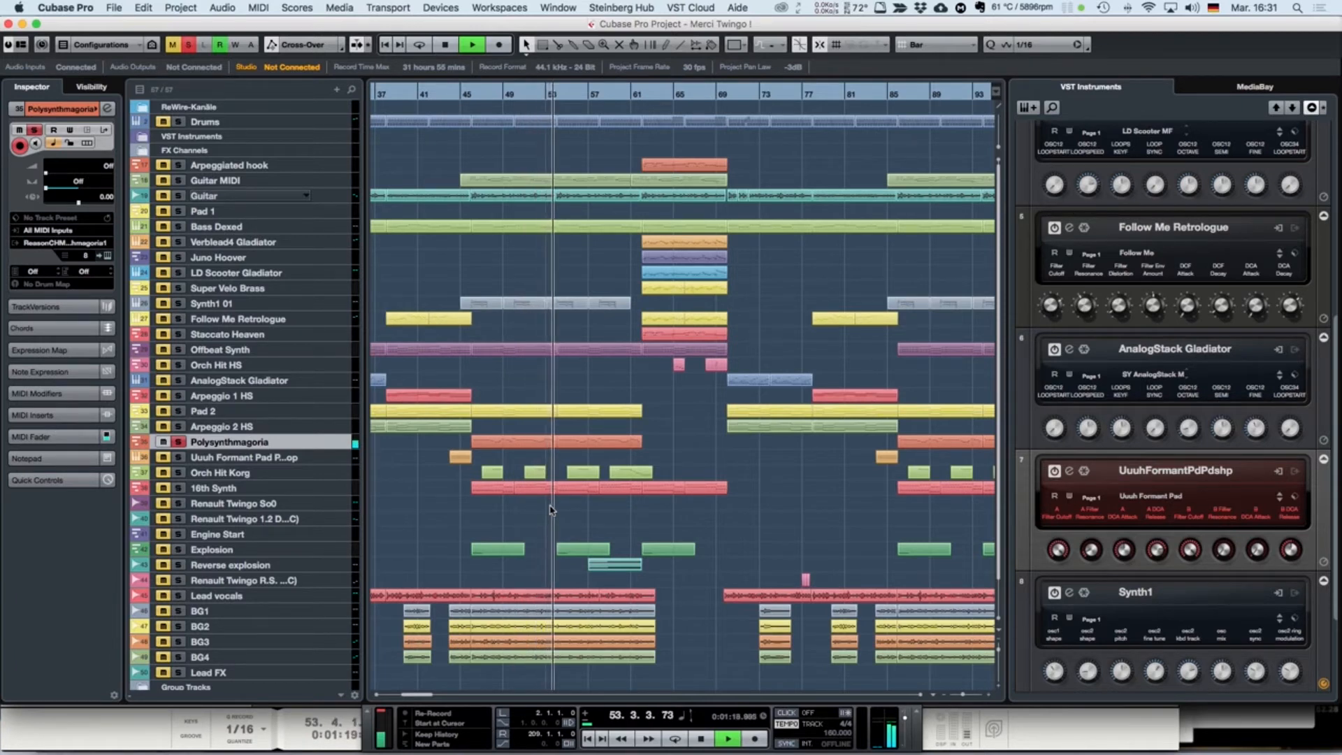
key("space")
key("KP_0")
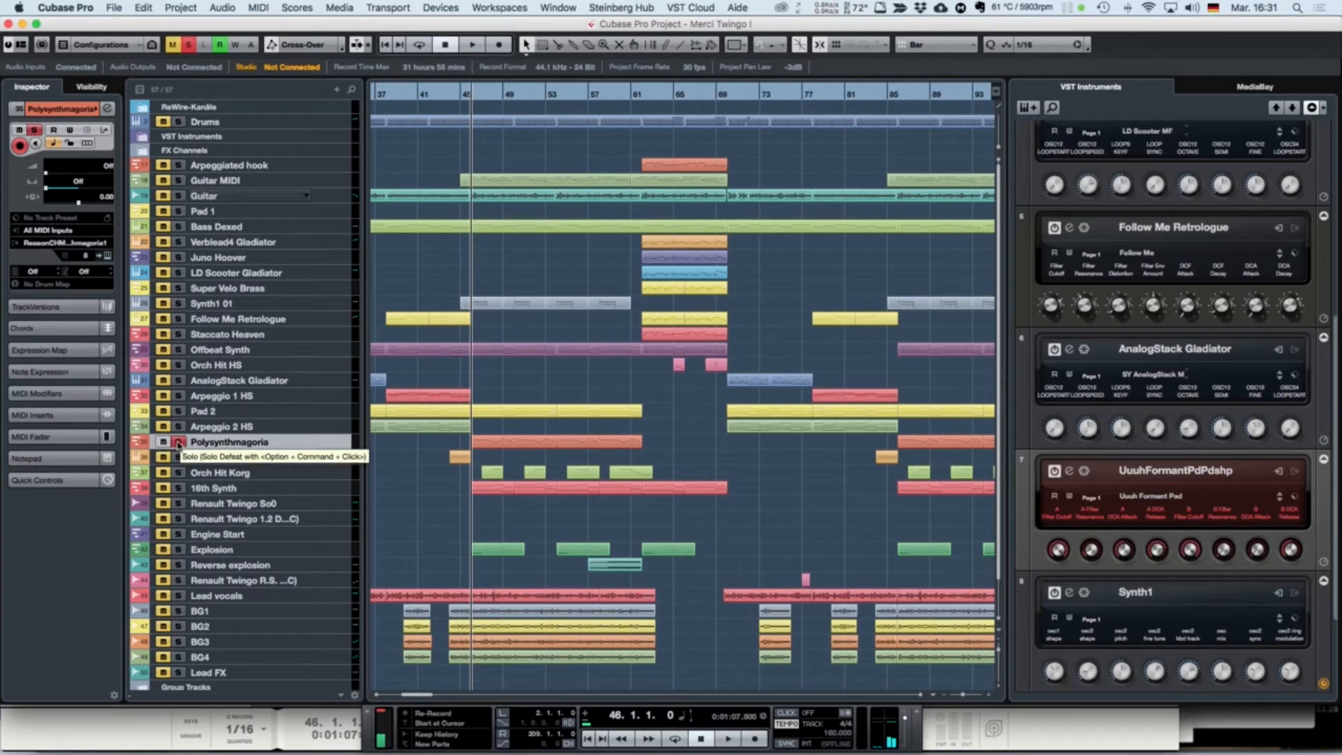
left_click(178, 442)
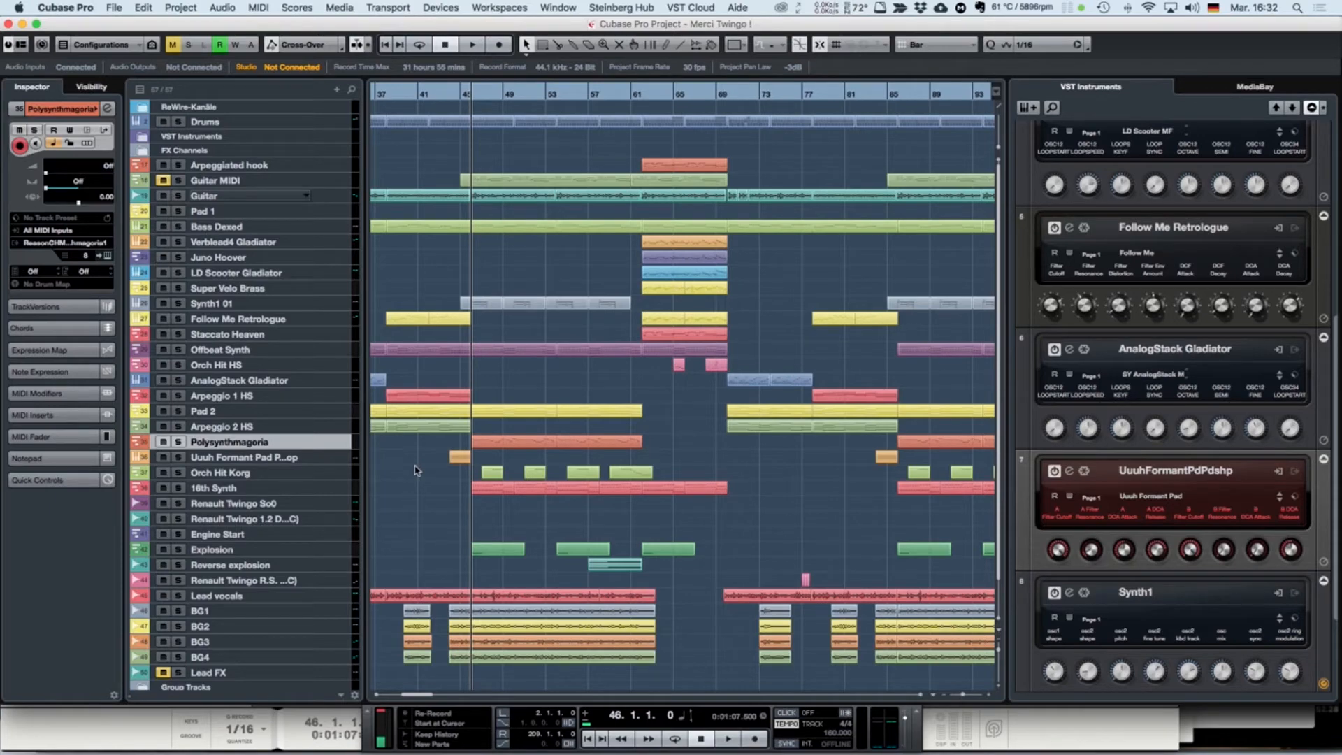
scroll(416, 470, "down", 3)
scroll(416, 469, "up", 3)
scroll(416, 470, "left", 2)
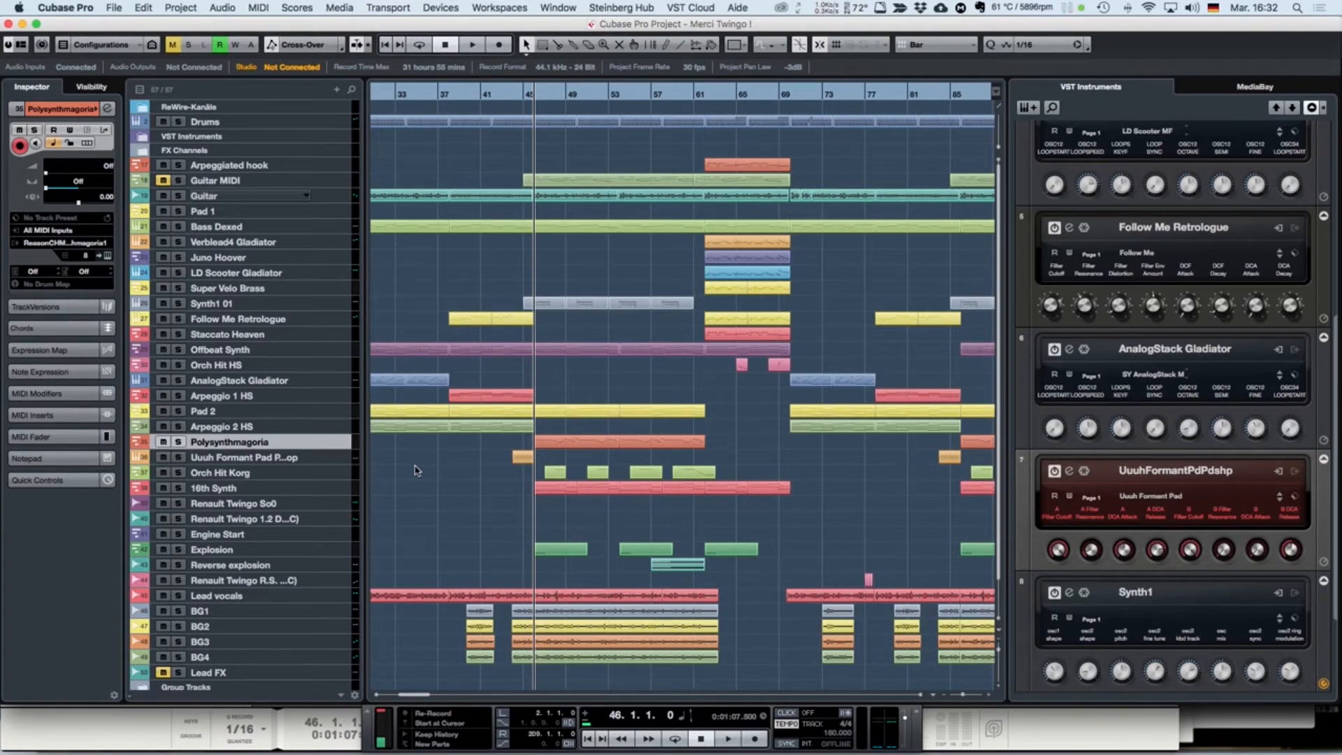
scroll(416, 470, "right", 2)
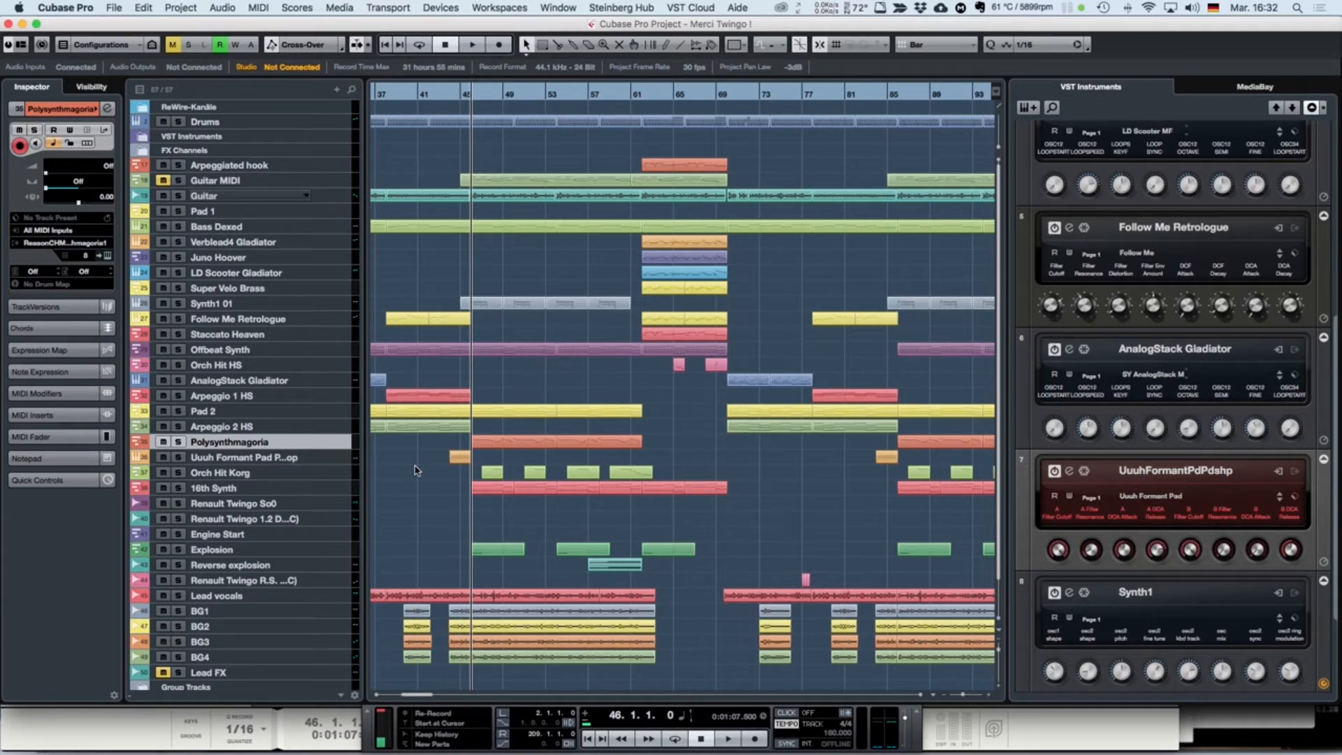
Step: Select the Orch Hit Korg track, switch to Reason, collapse the Polysynthmagoria Combinator and view the patch list of the Orch Hit Korg NN-XT
left_click(340, 476)
key("super+Tab")
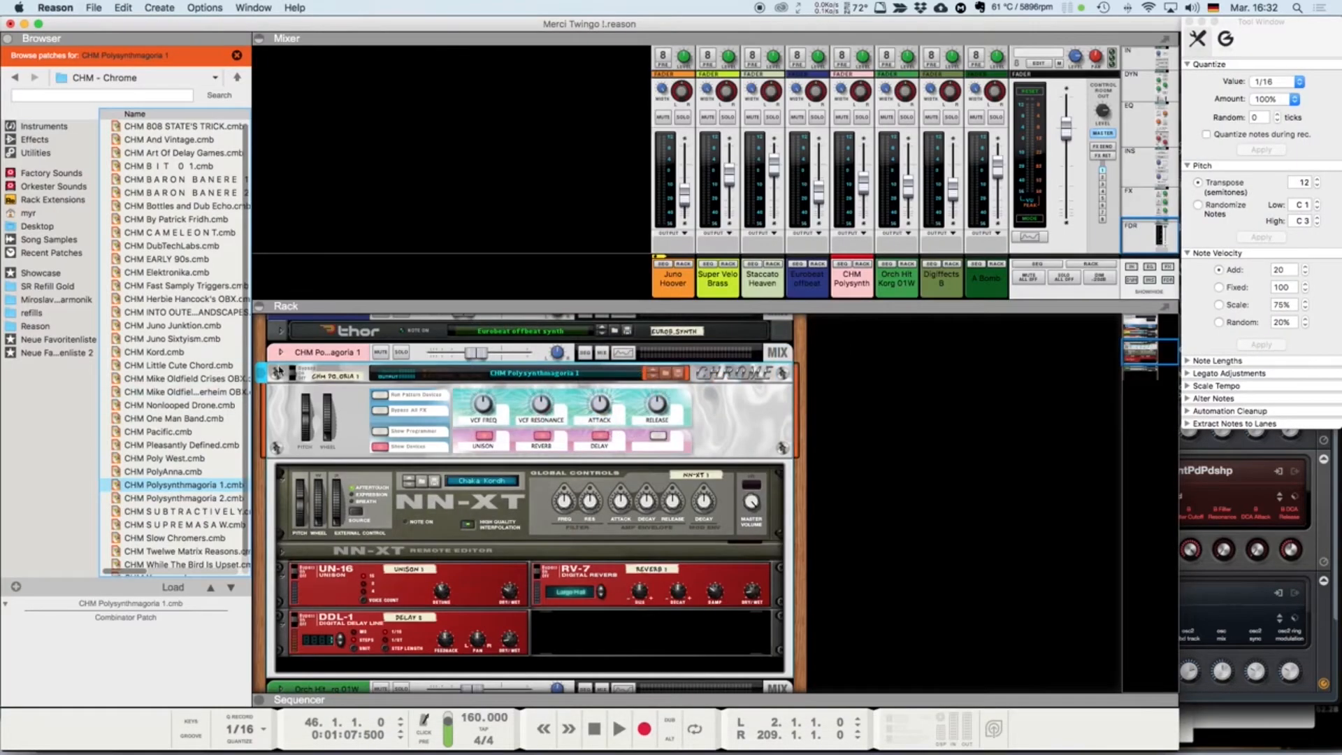
left_click(278, 371)
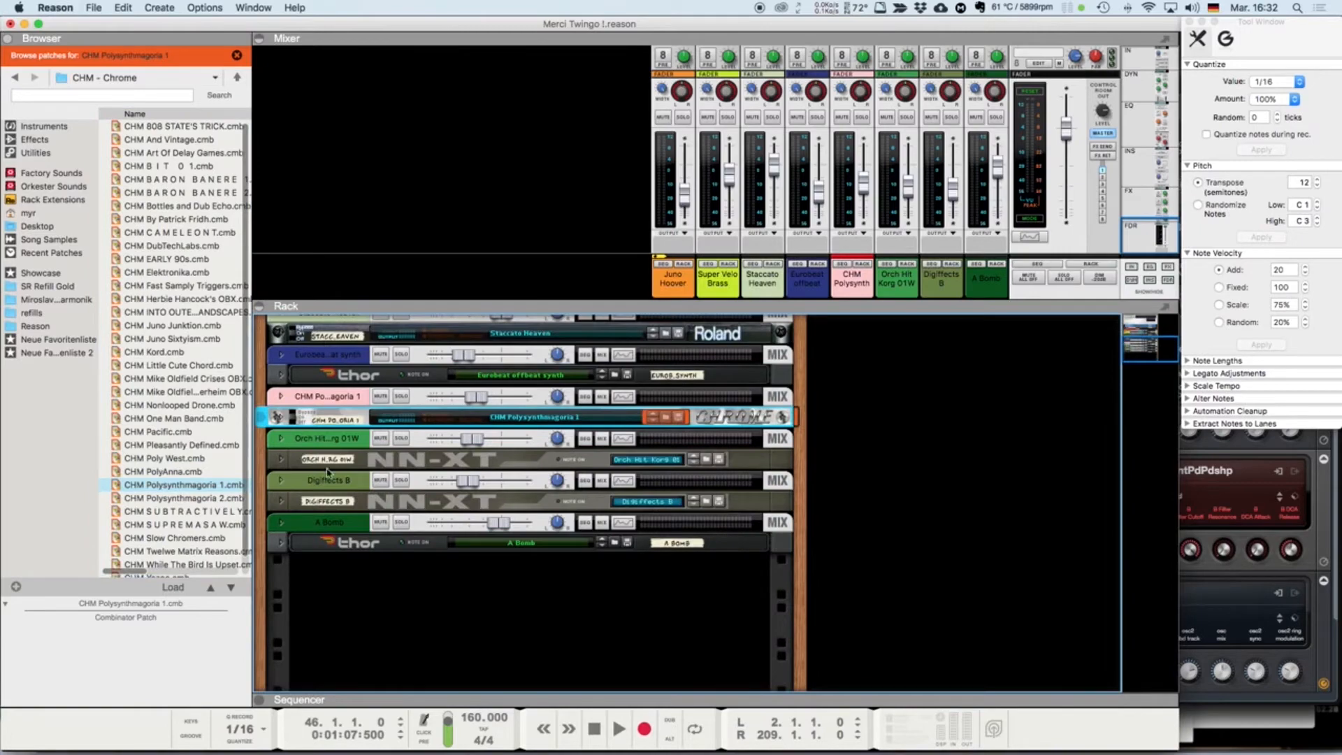
left_click(657, 461)
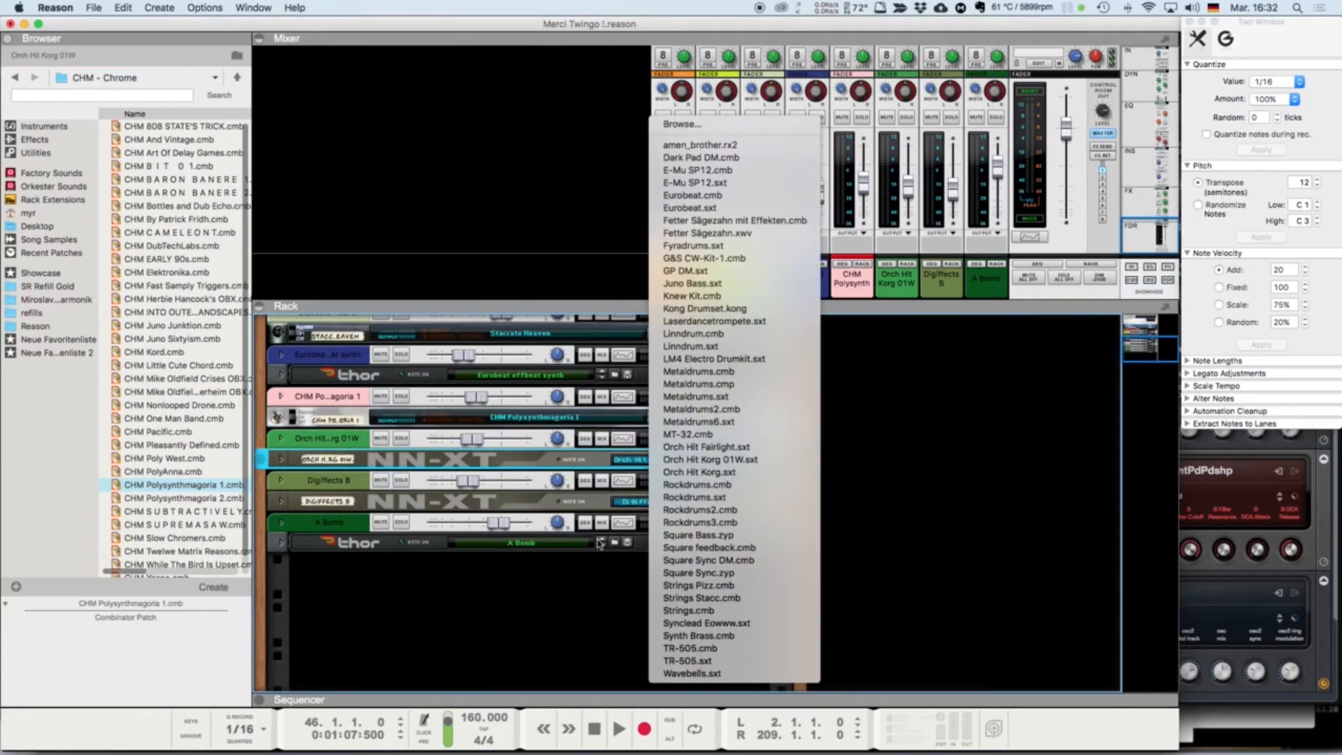
left_click(563, 592)
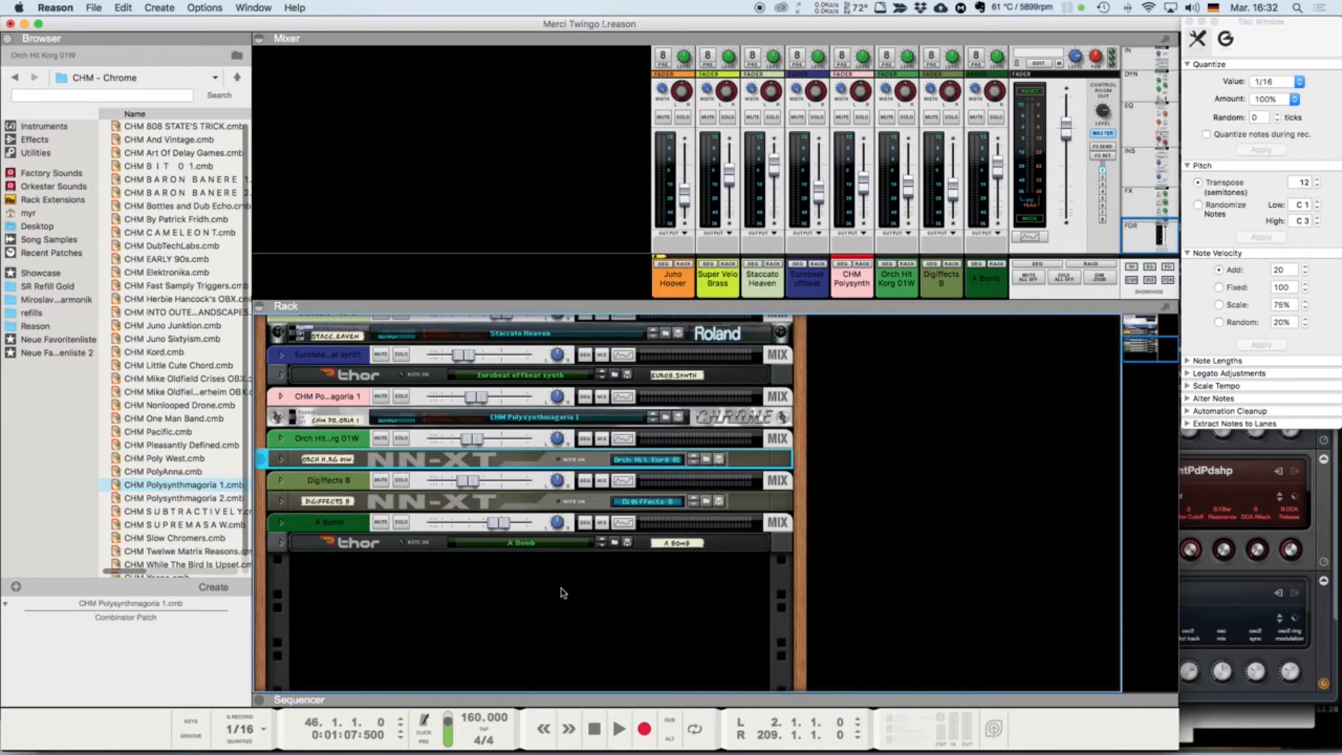
Step: Return to Cubase, solo Orch Hit Korg and play its four parts between bars 47 and 63 in the Key Editor
key("super+Tab")
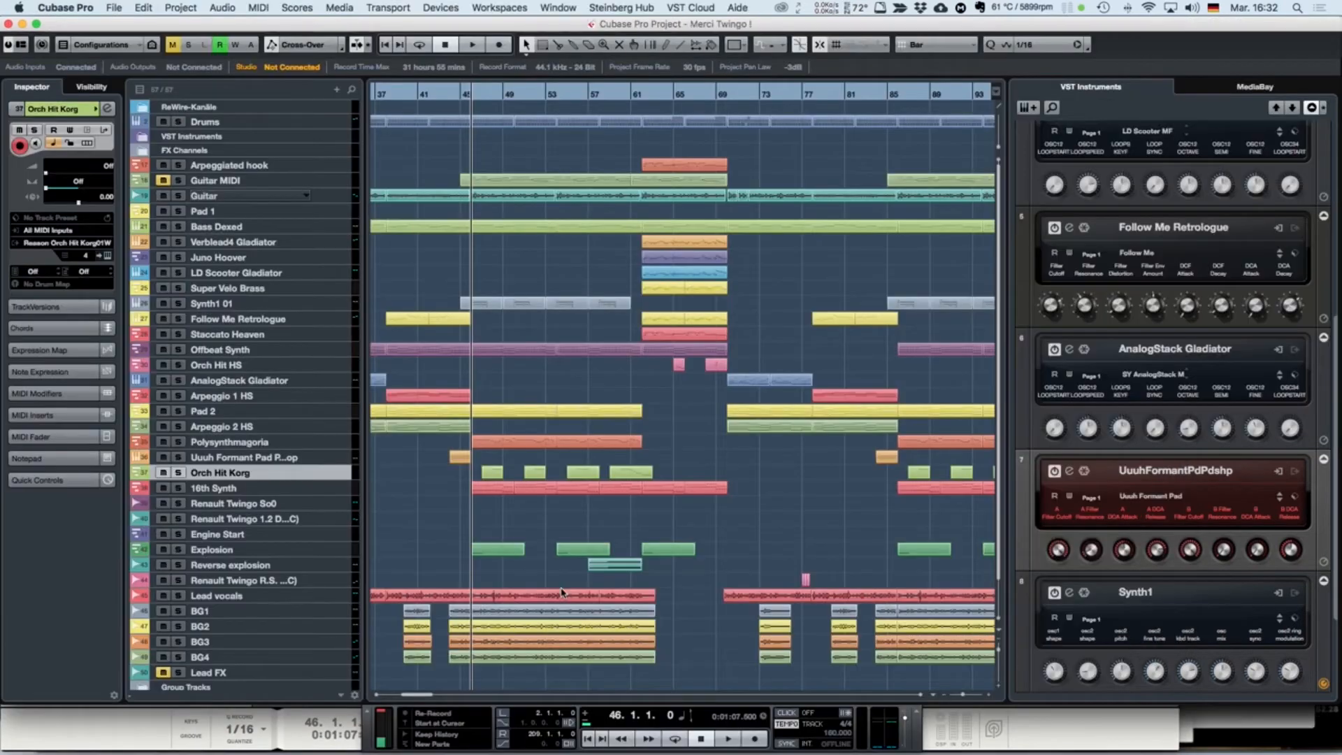
left_click(178, 473)
left_click_drag(700, 472, 492, 469)
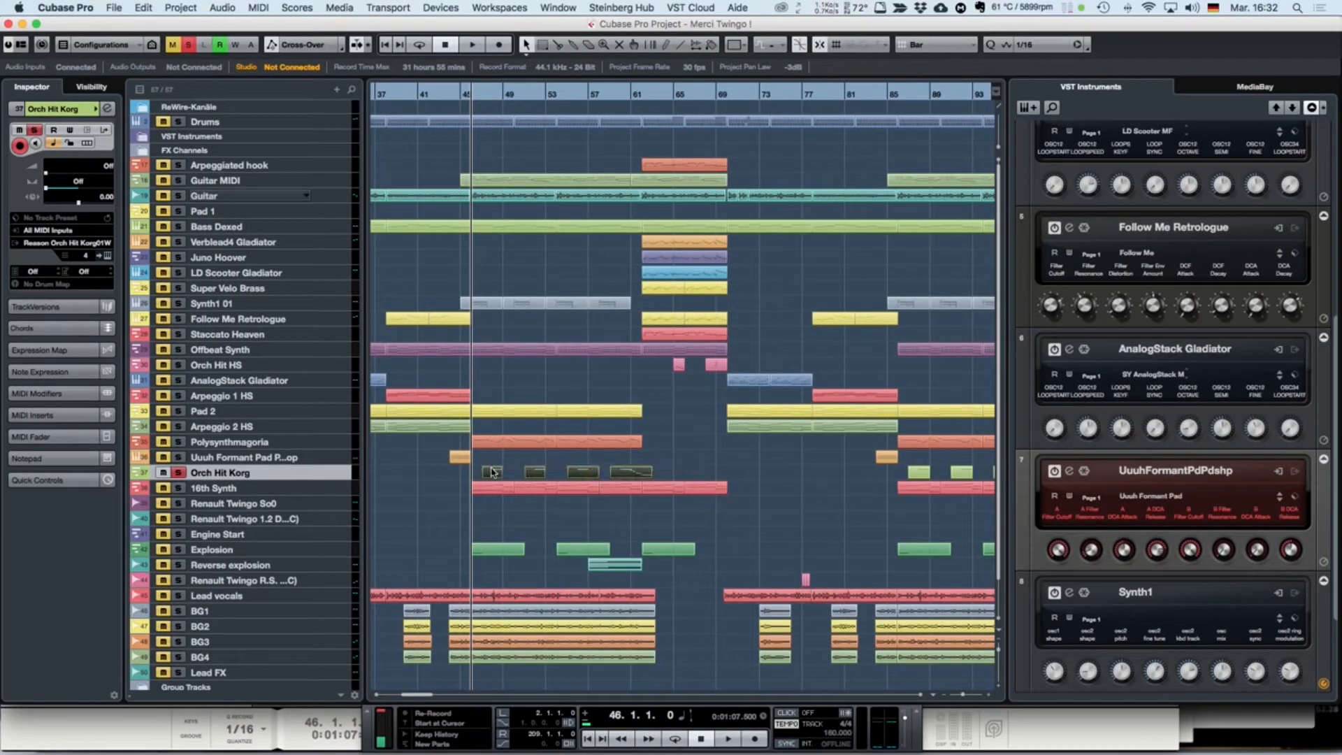
double_click(492, 472)
key("space")
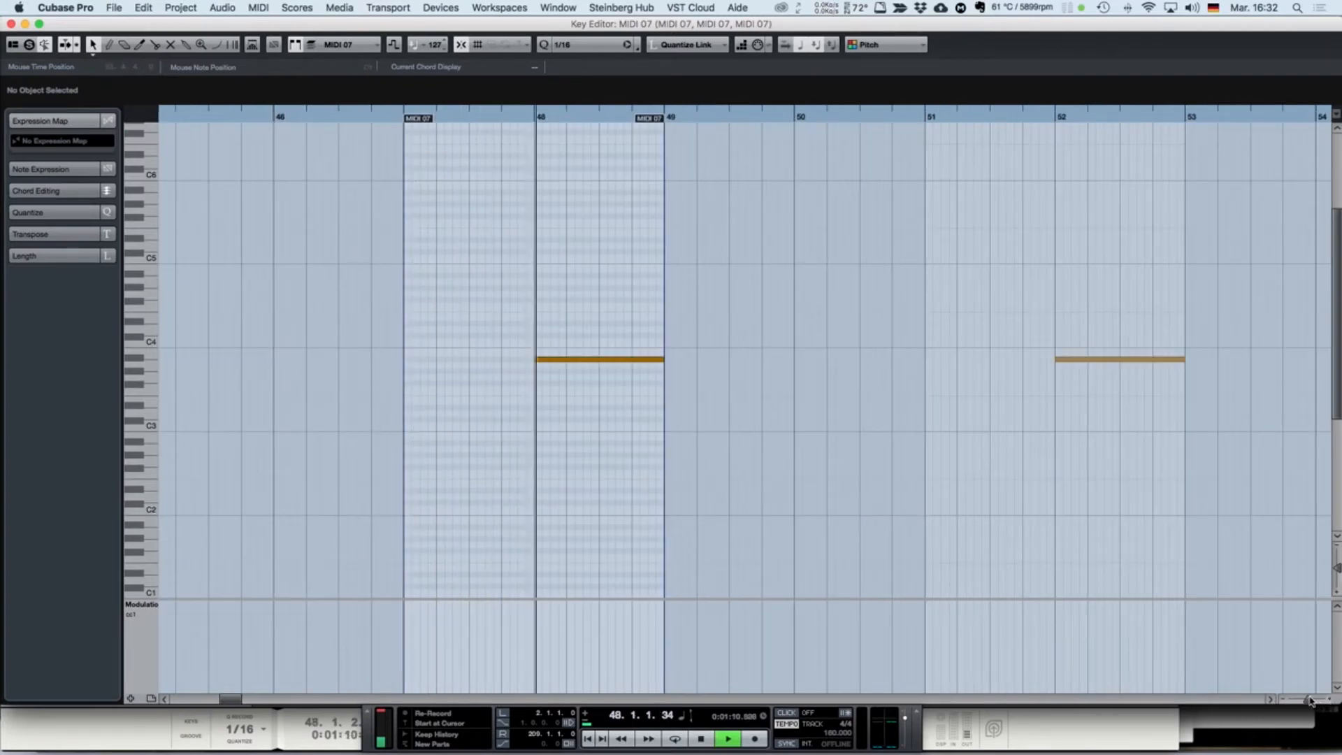
left_click_drag(1309, 701, 1304, 700)
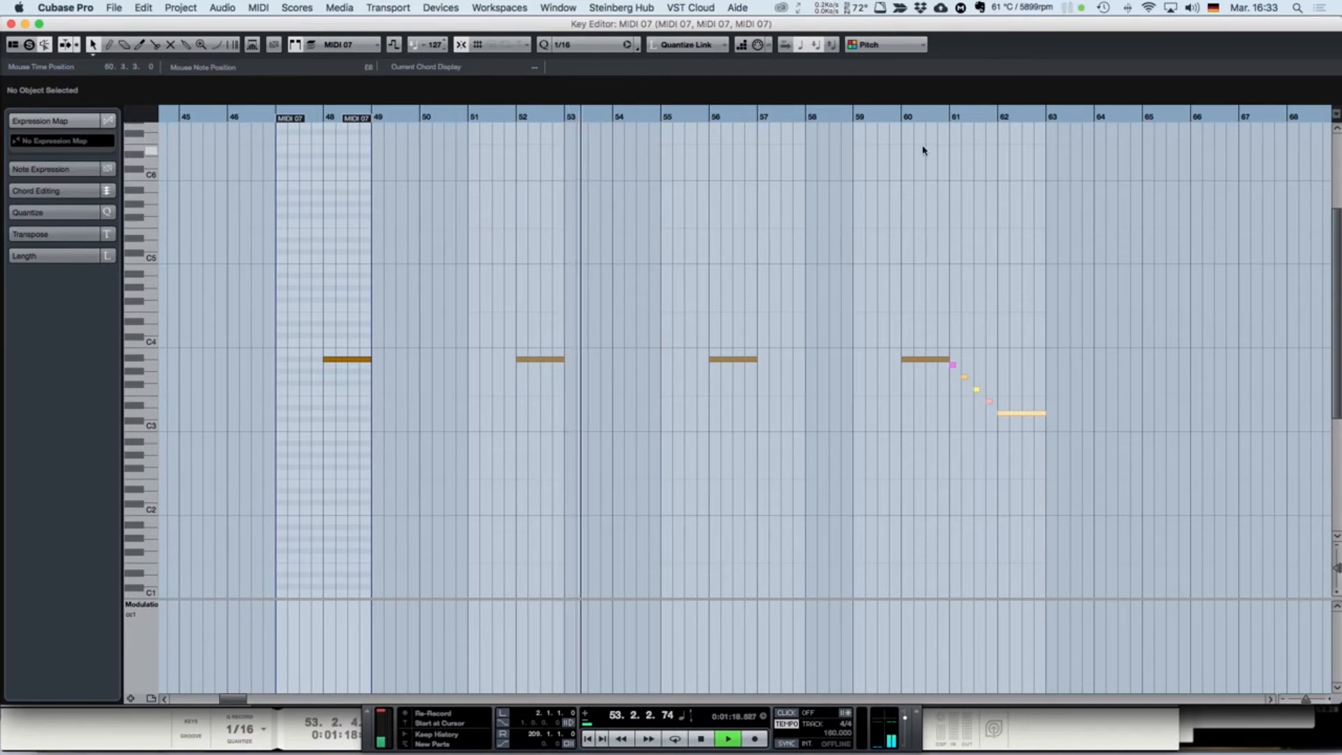
Step: Play the descending orchestra hit run from just before bar 60 and close the Key Editor
left_click(891, 116)
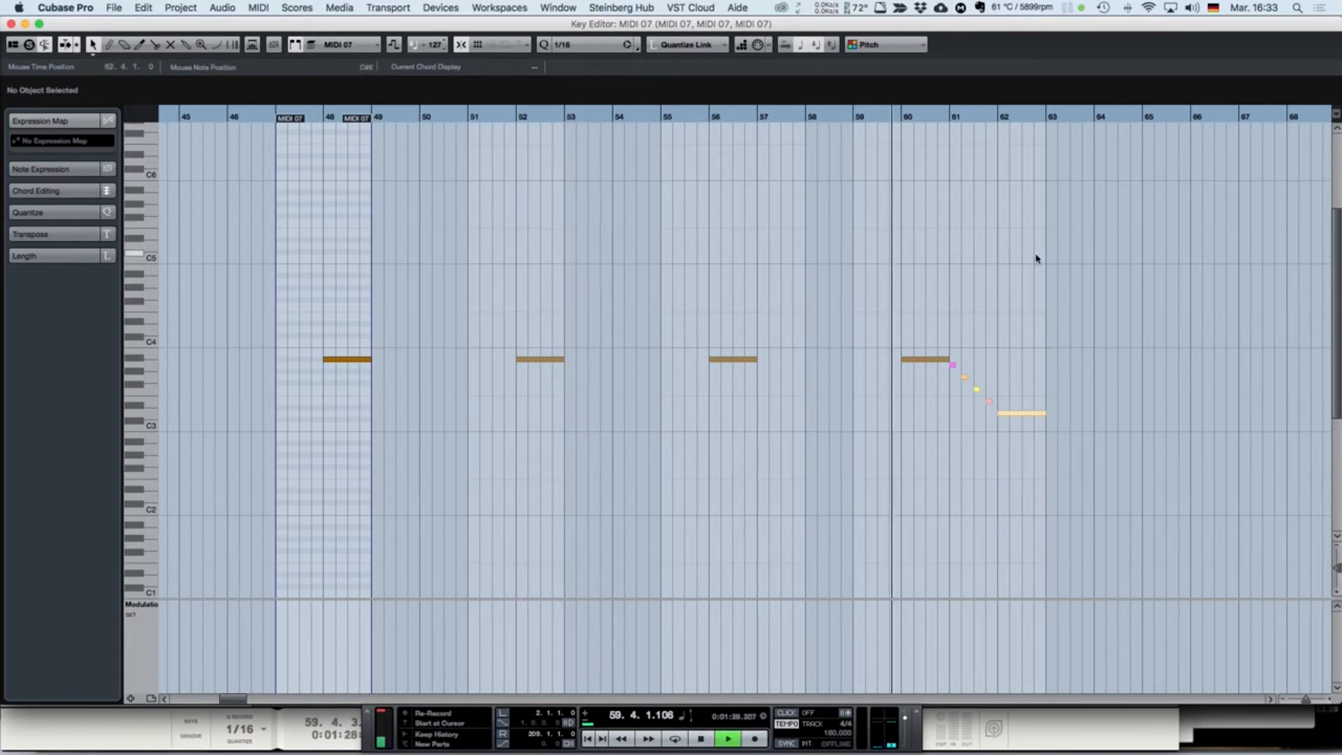
key("space")
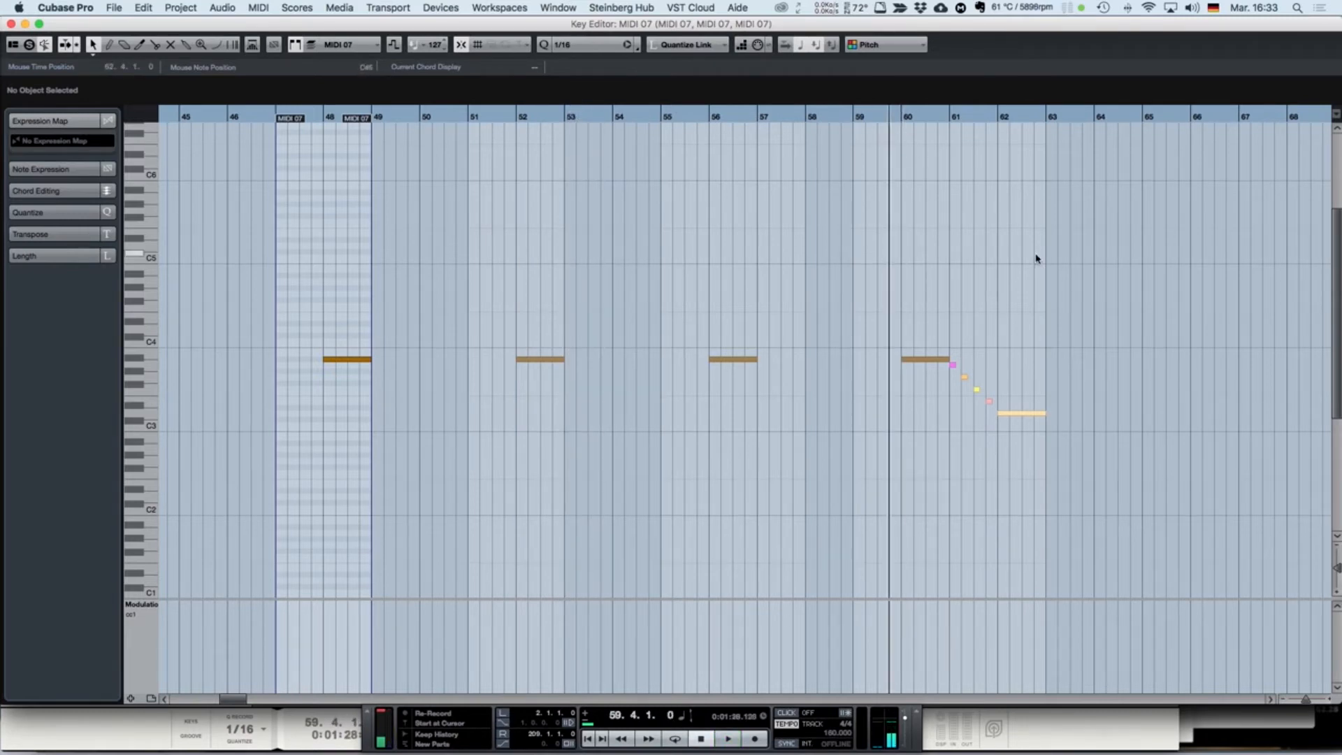
key("space")
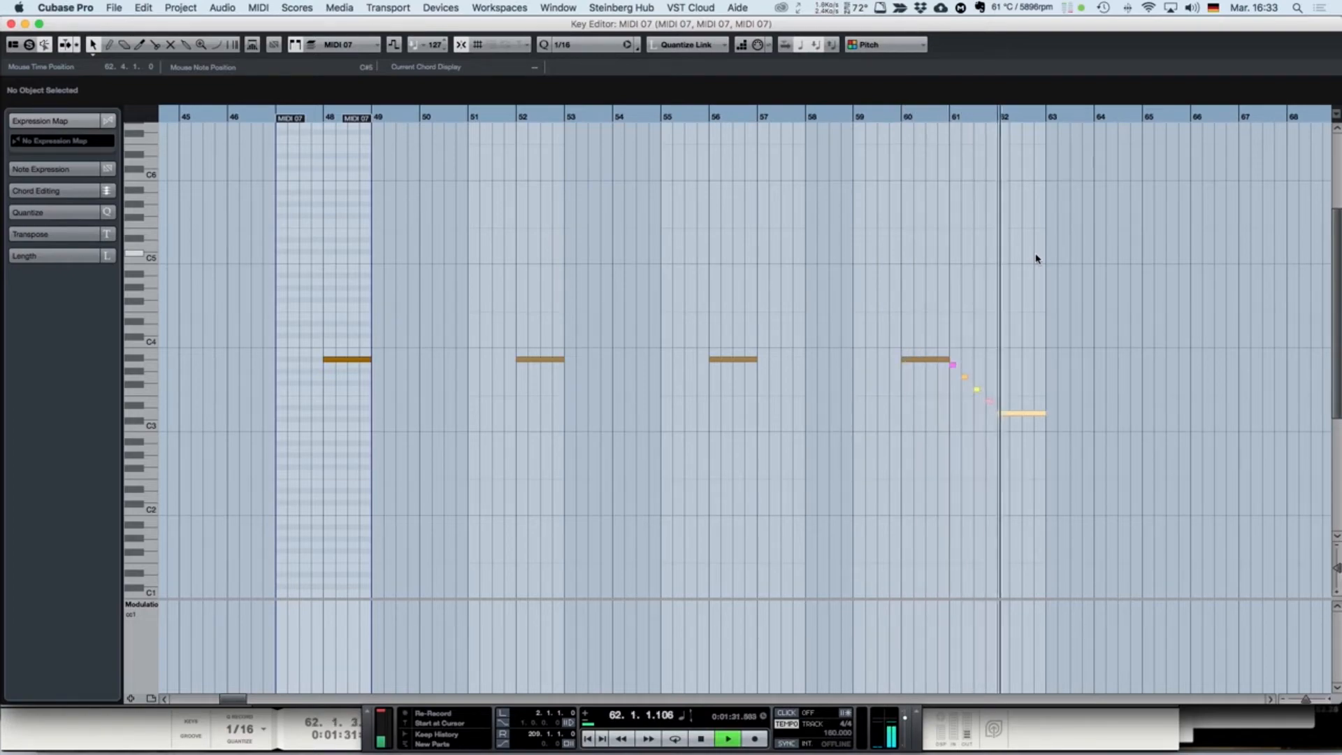
key("space")
key("super+w")
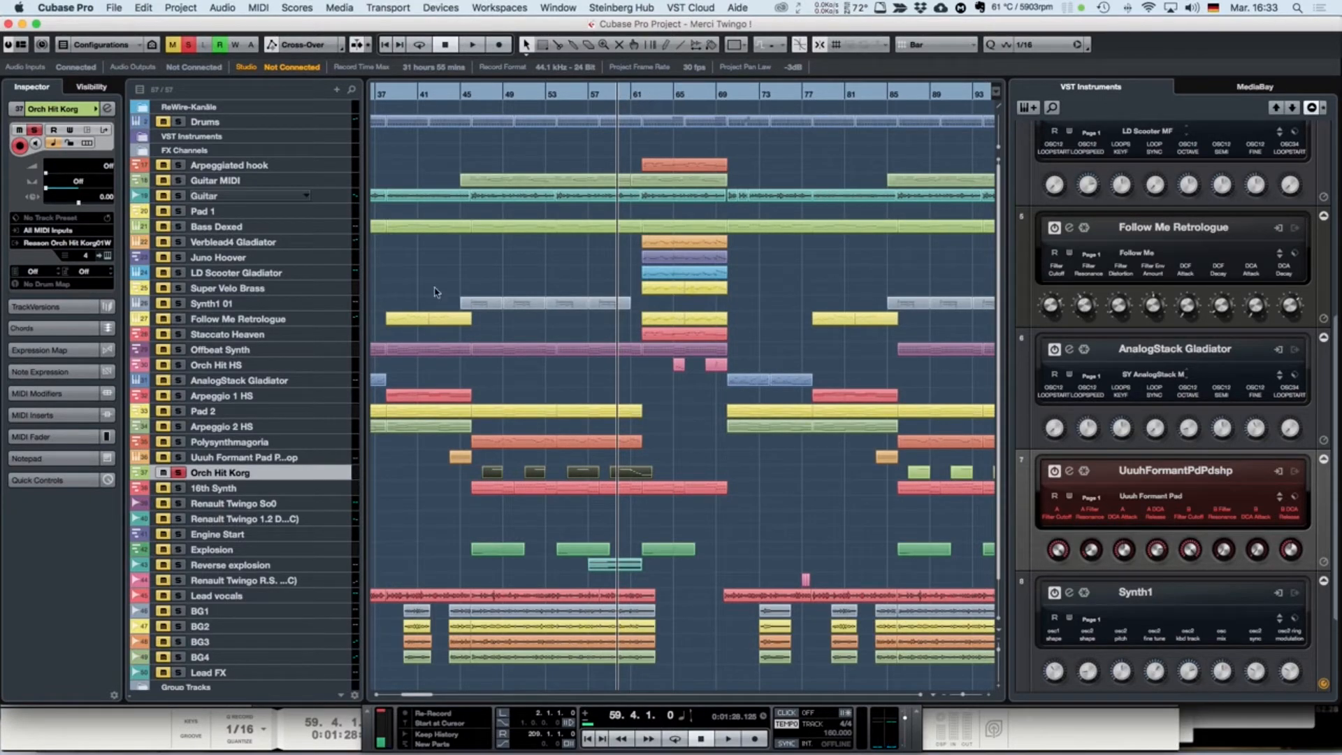
Step: Turn off the Orch Hit Korg solo and play the full arrangement from just before bar 60
left_click(180, 472)
key("space")
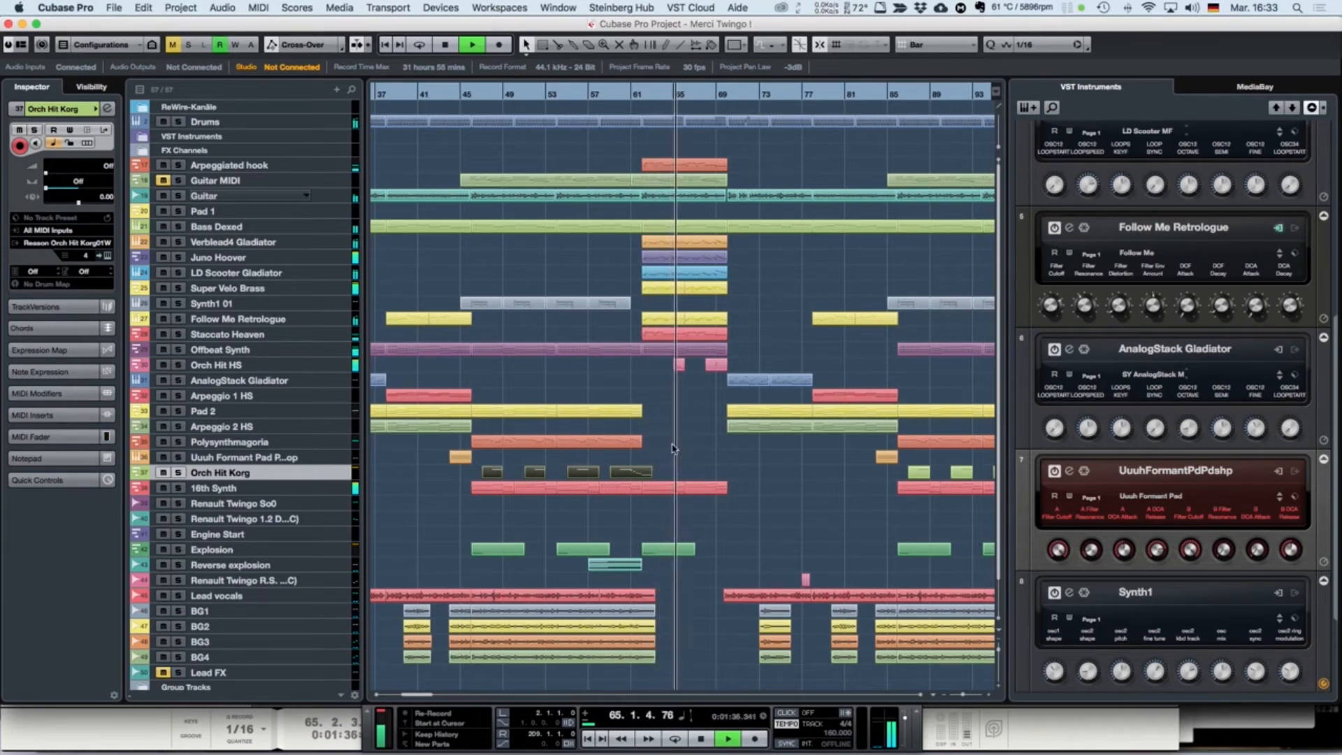
key("space")
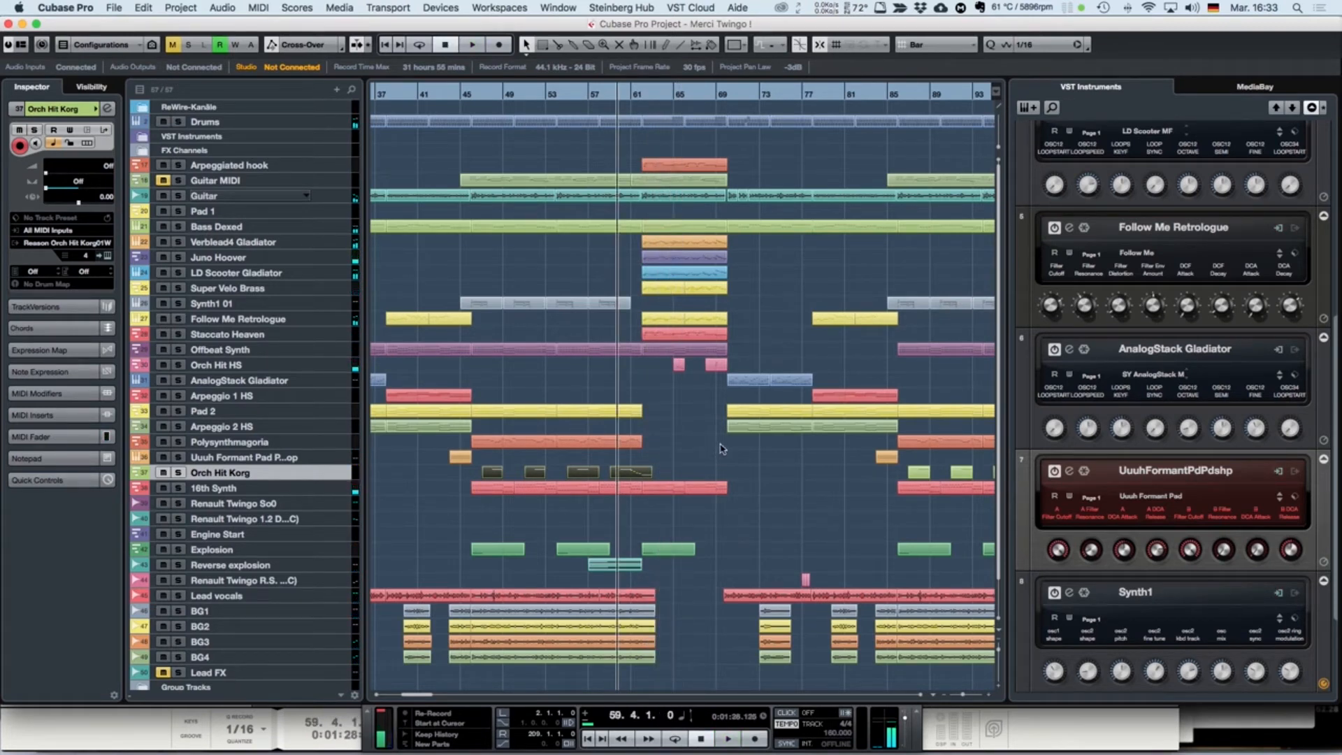
scroll(722, 449, "left", 6)
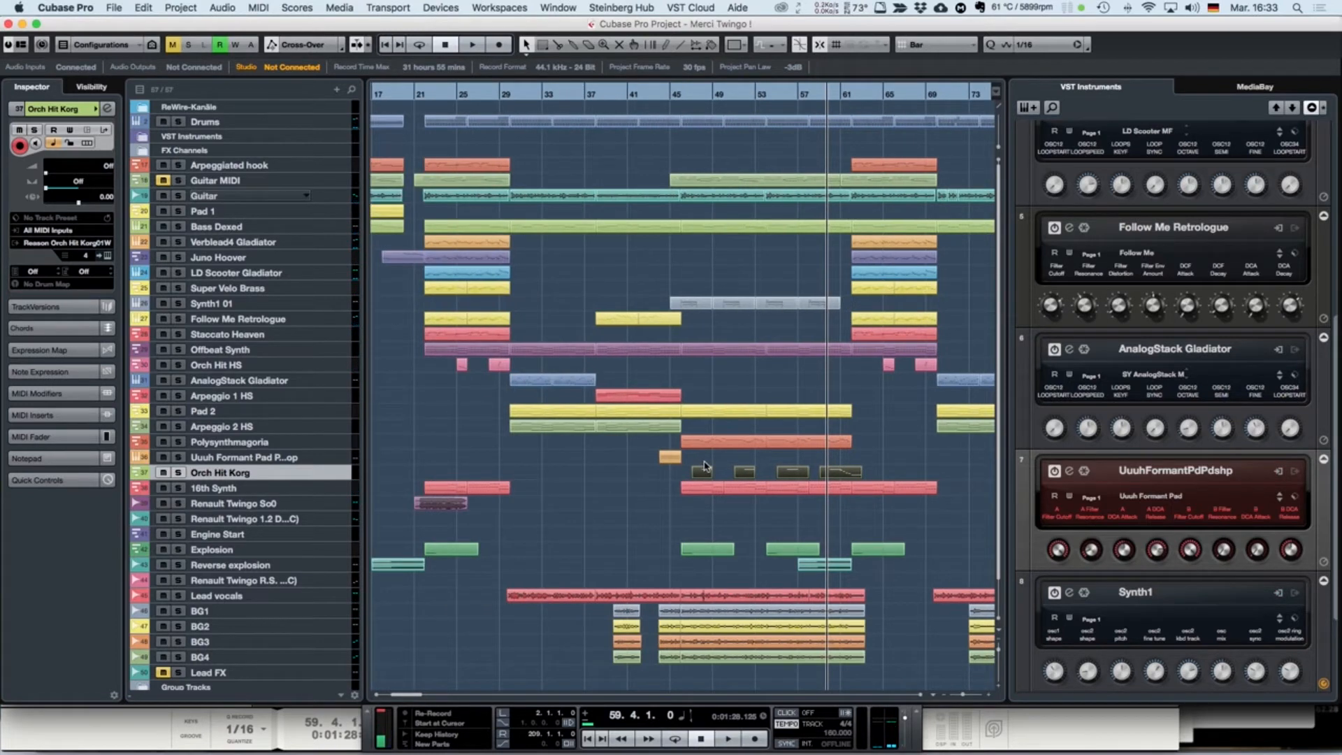
Step: Look over the arrangement following bar 60 and select the Reverse explosion track
scroll(705, 466, "right", 7)
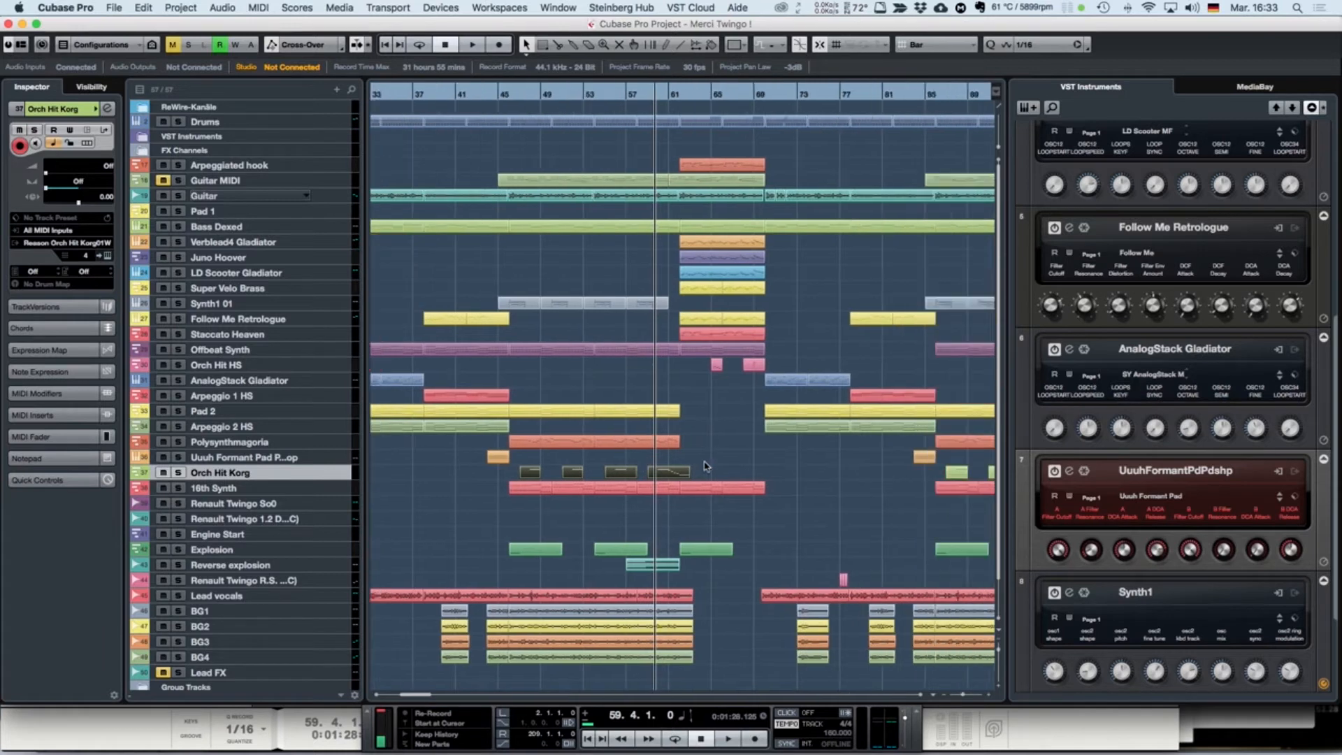
scroll(705, 467, "right", 6)
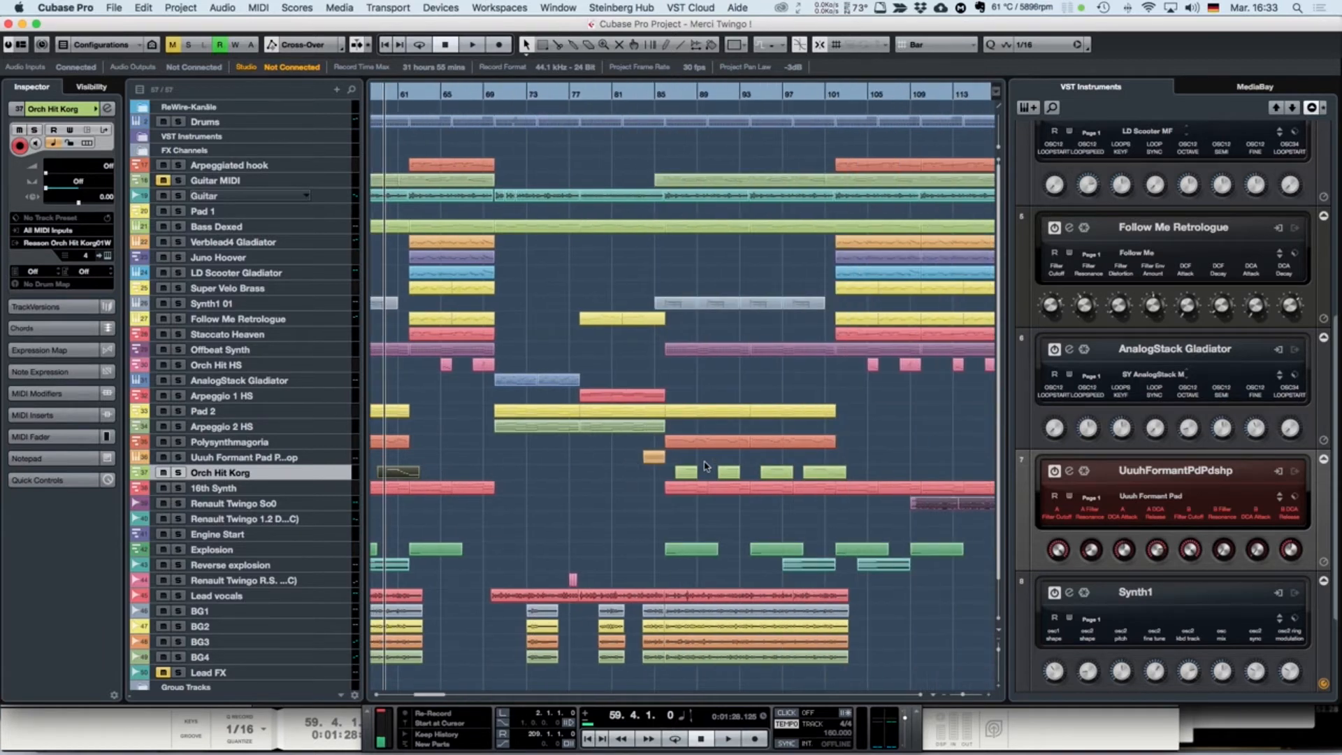
scroll(705, 466, "left", 4)
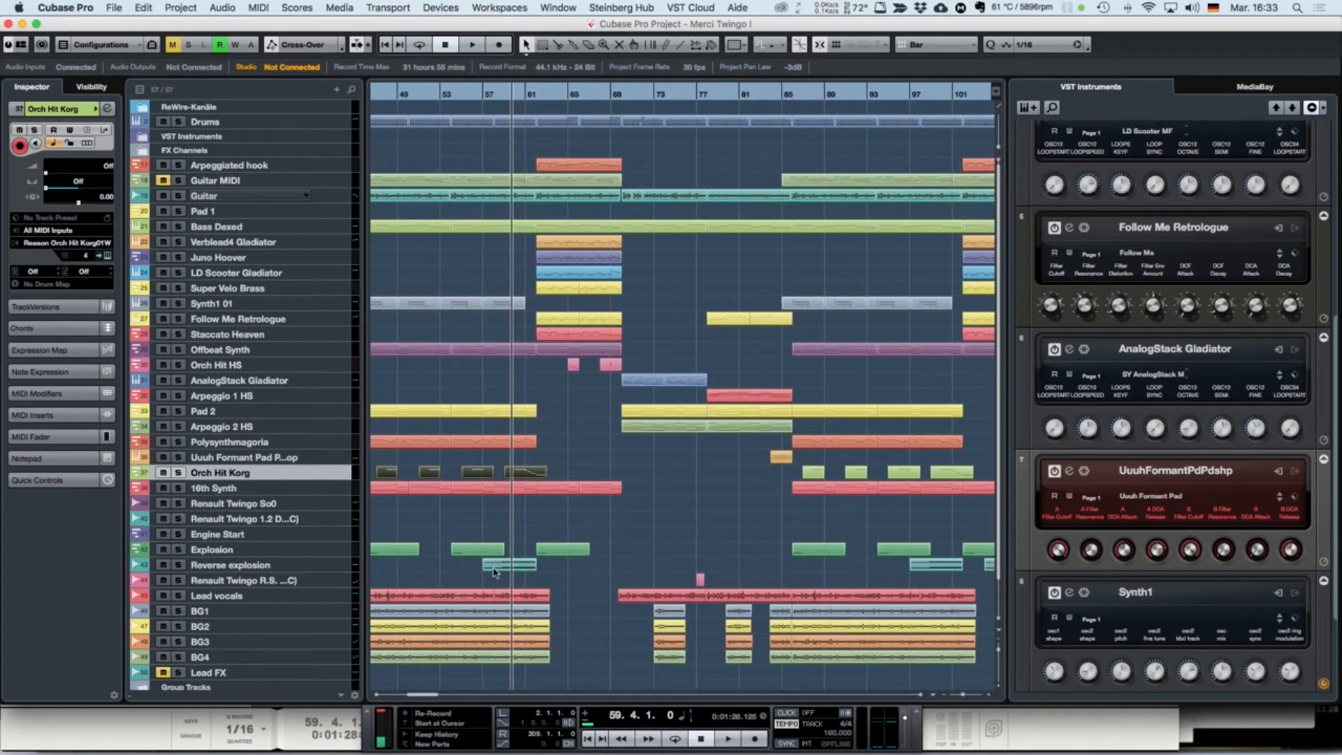
left_click(331, 570)
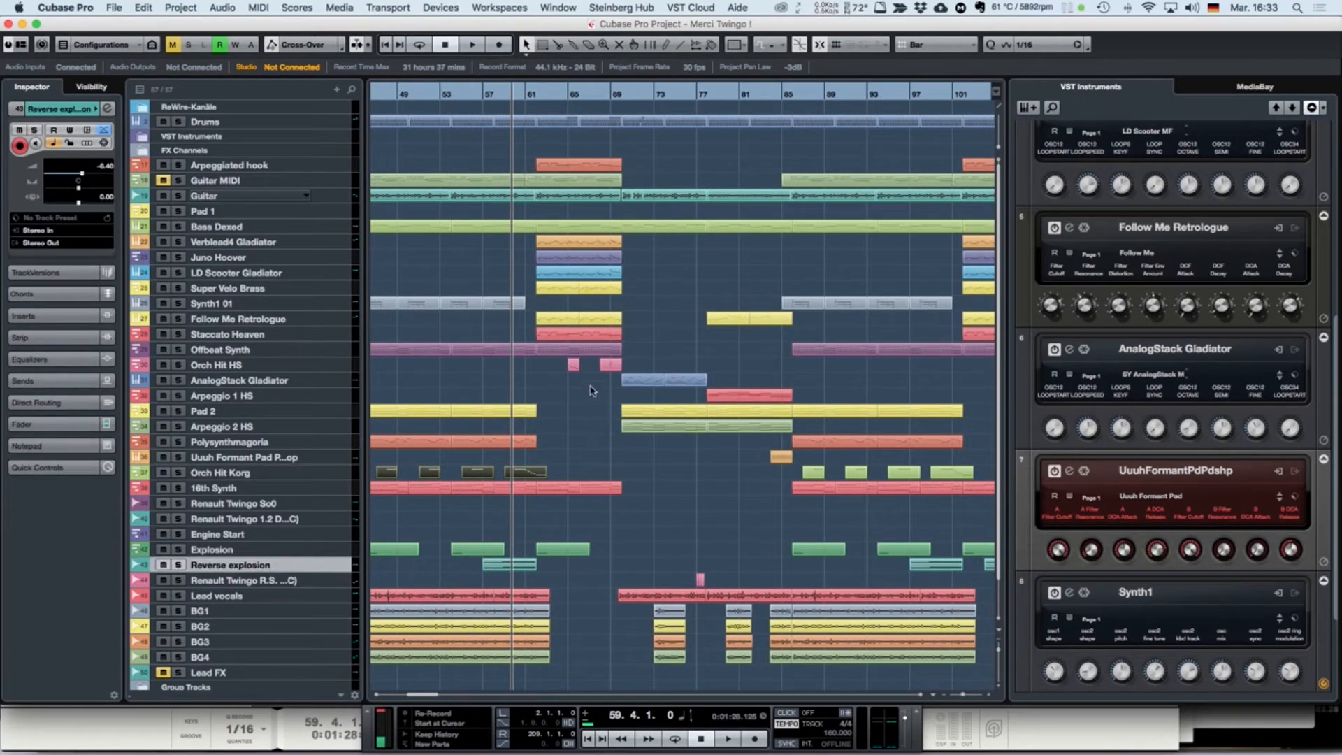
Step: View the drum part at bar 128 in the Drum Editor and play the full arrangement from that bar
scroll(687, 426, "right", 5)
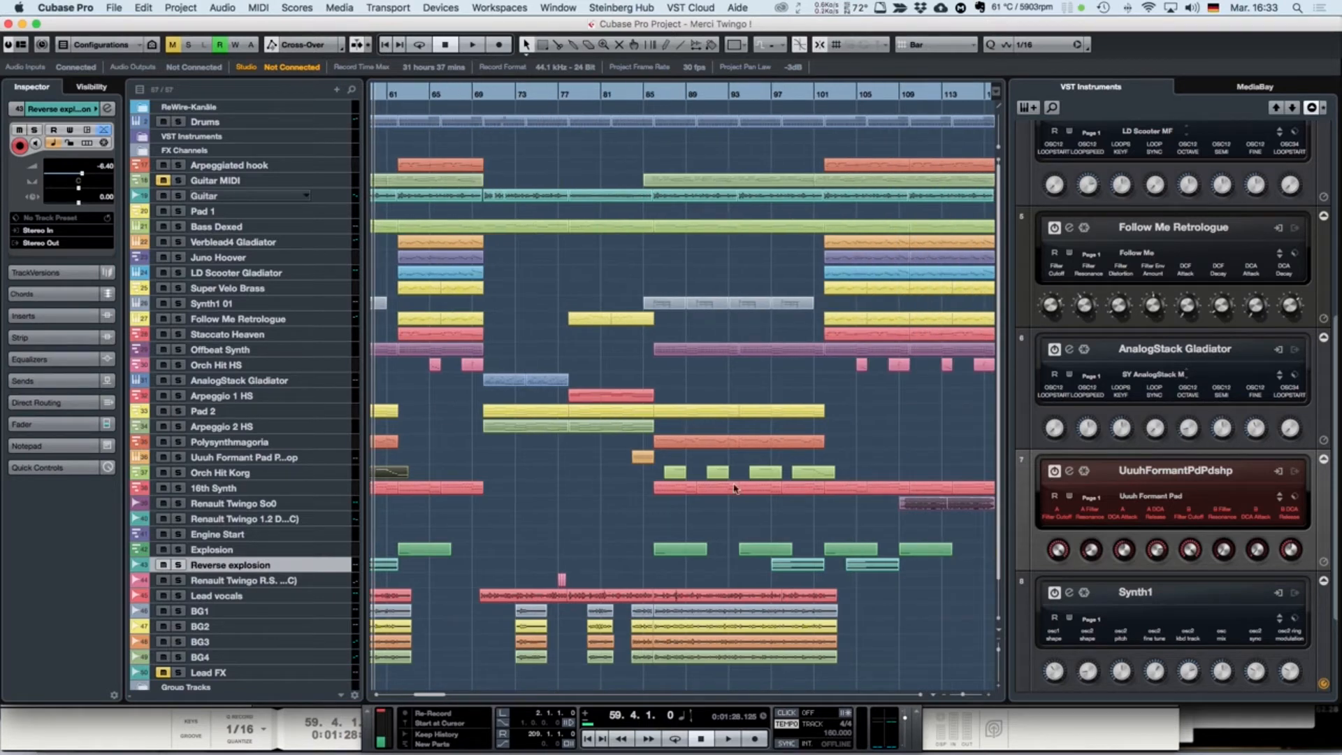
scroll(845, 555, "right", 8)
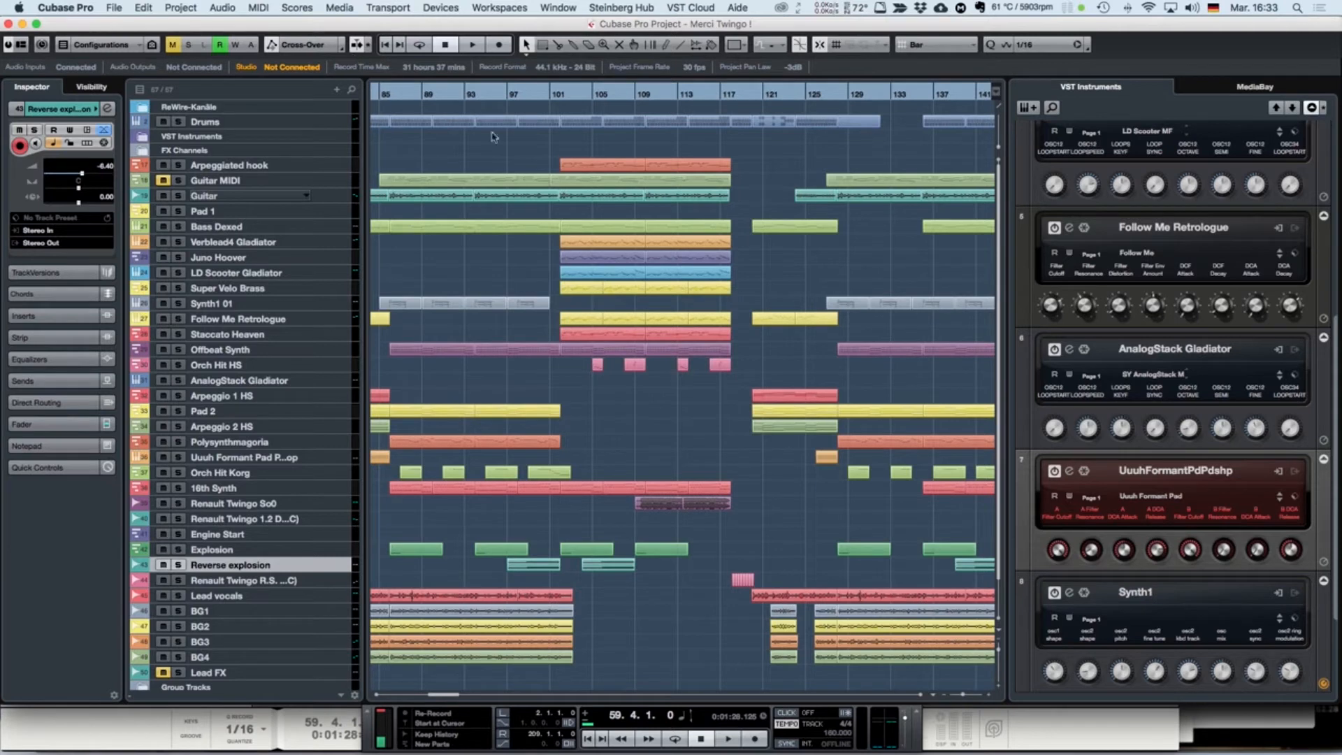
scroll(552, 170, "right", 6)
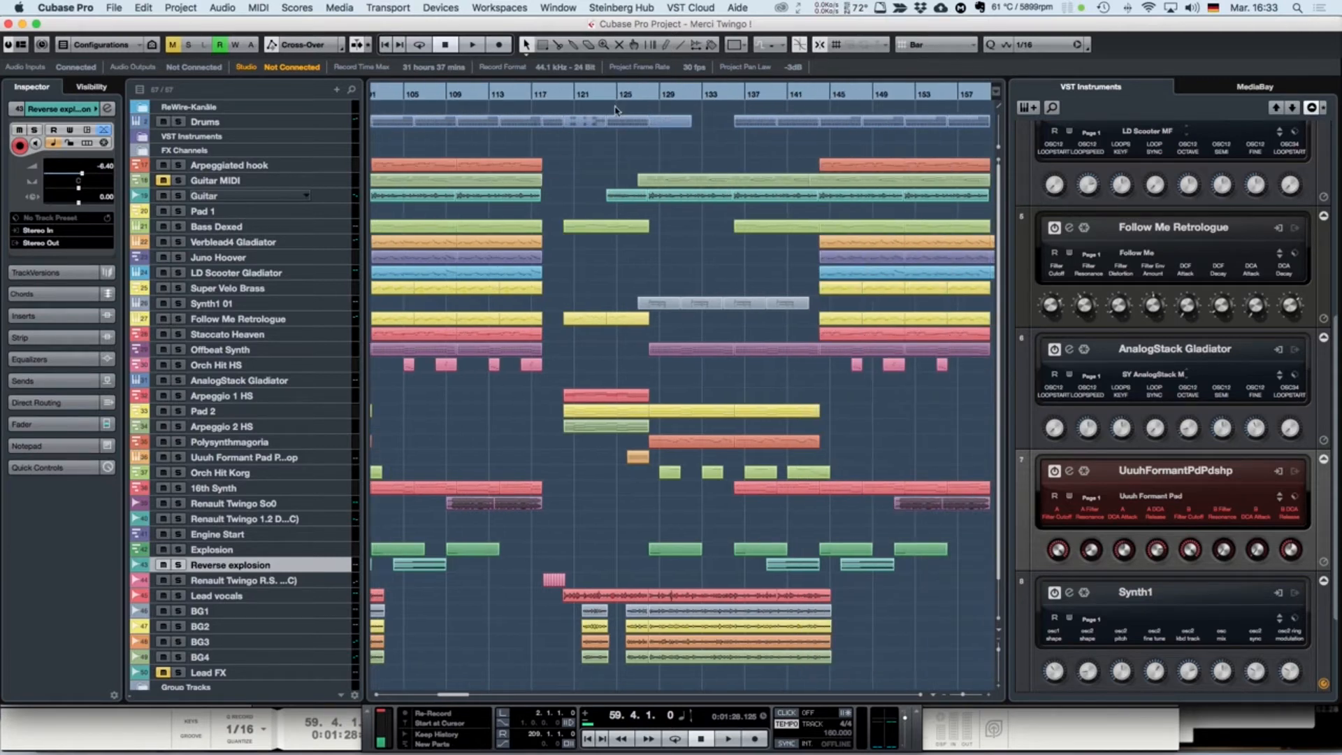
left_click(650, 98)
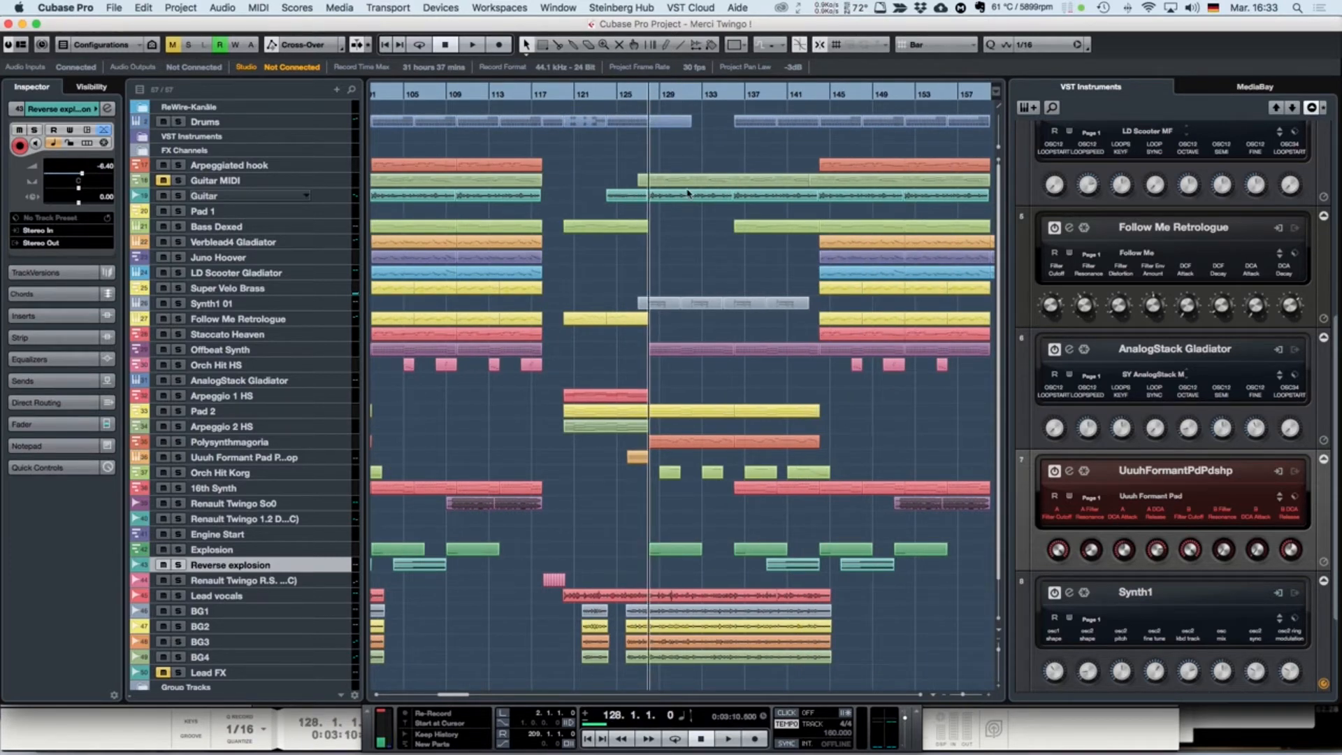
scroll(601, 112, "right", 4)
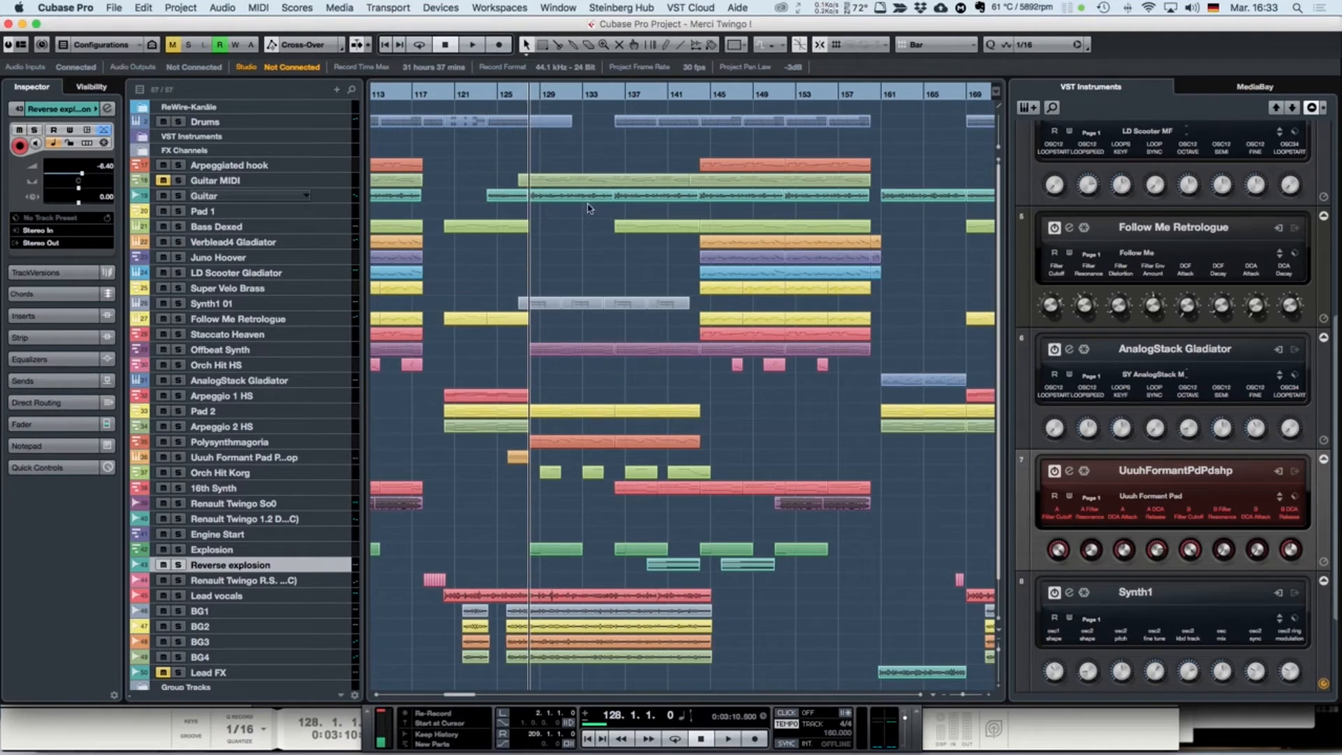
double_click(559, 122)
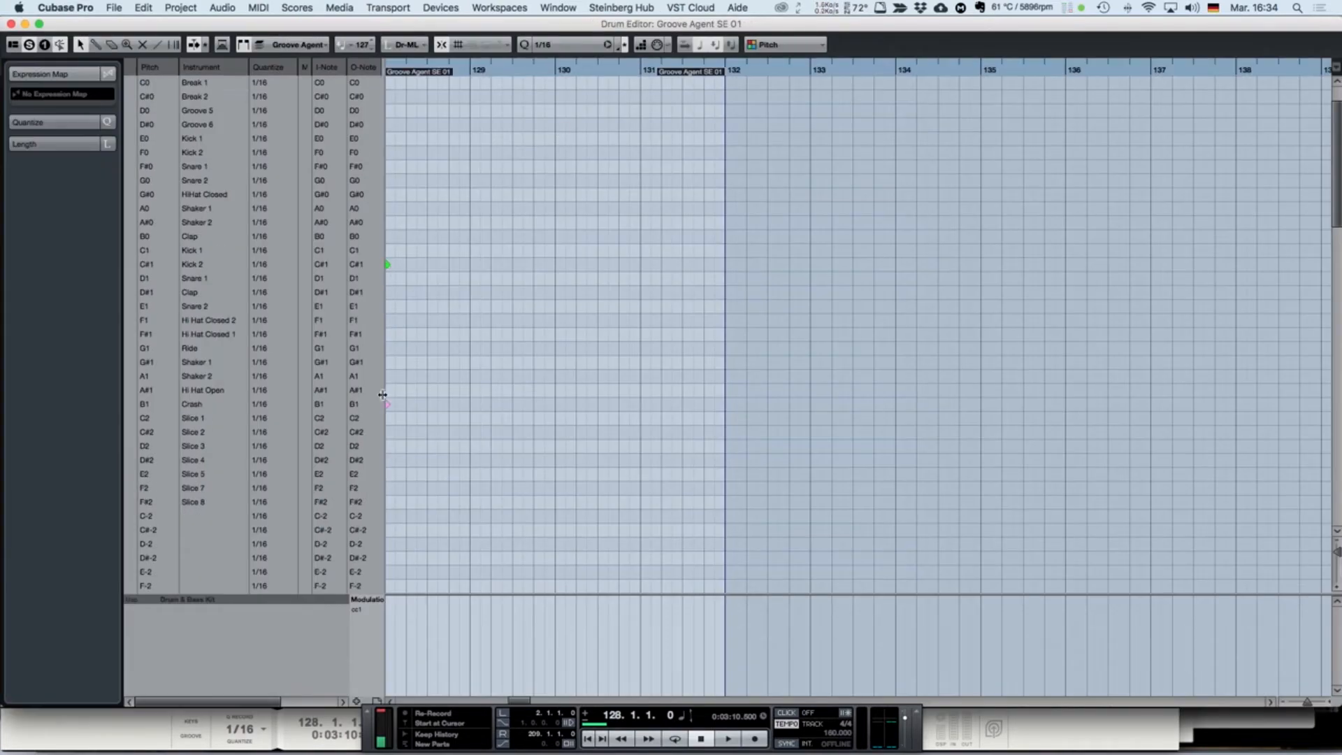
key("Return")
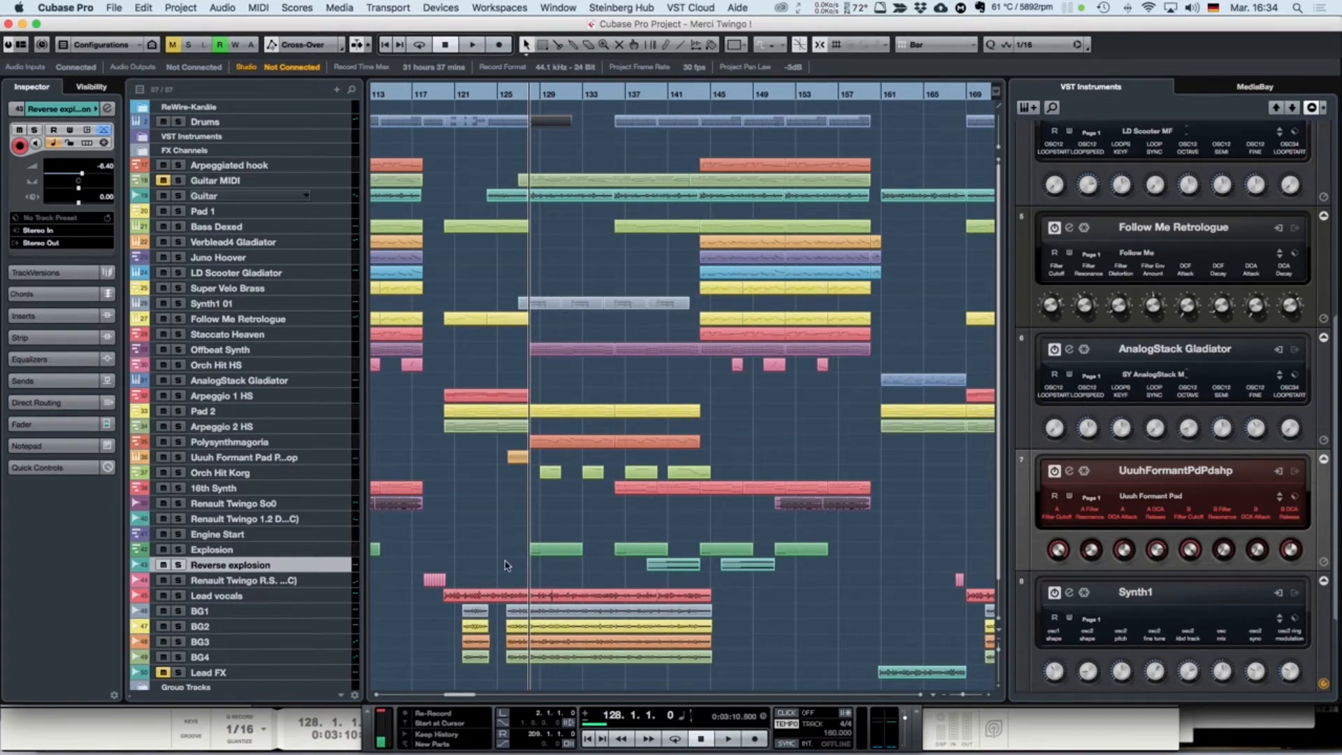
key("space")
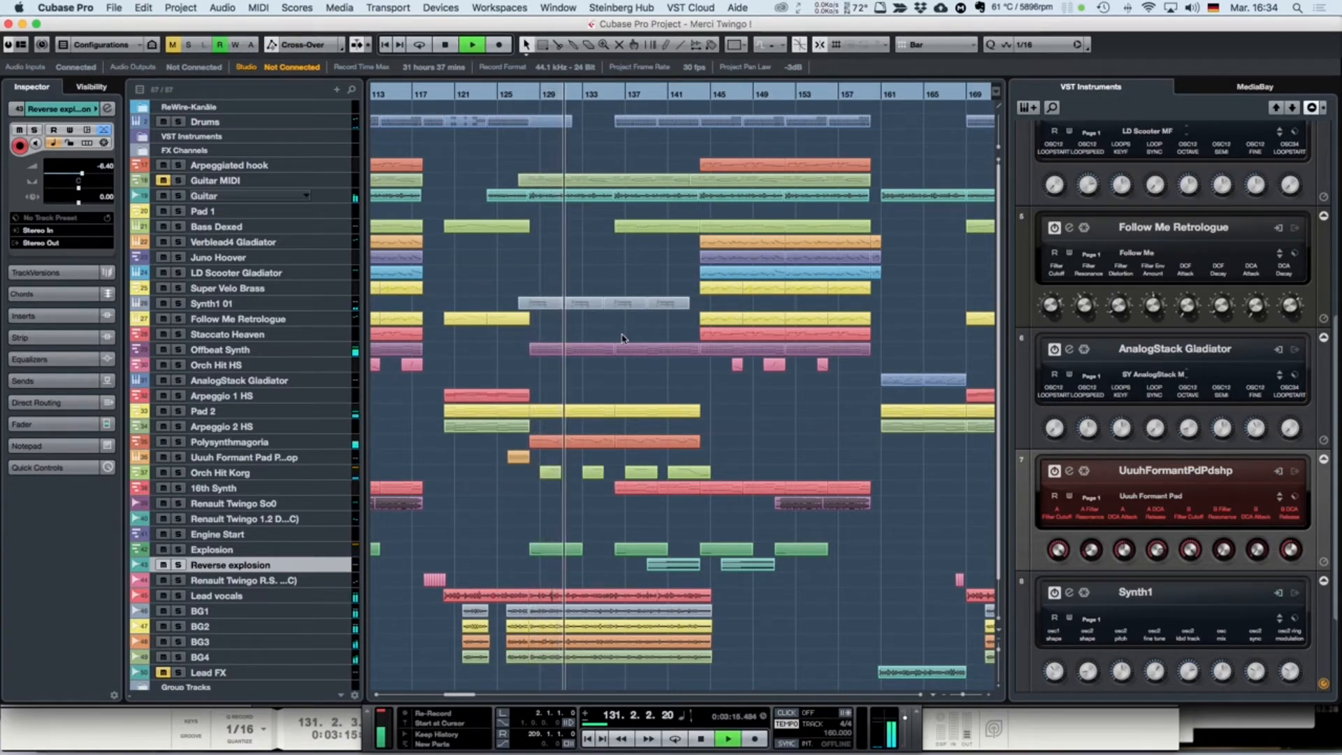
key("space")
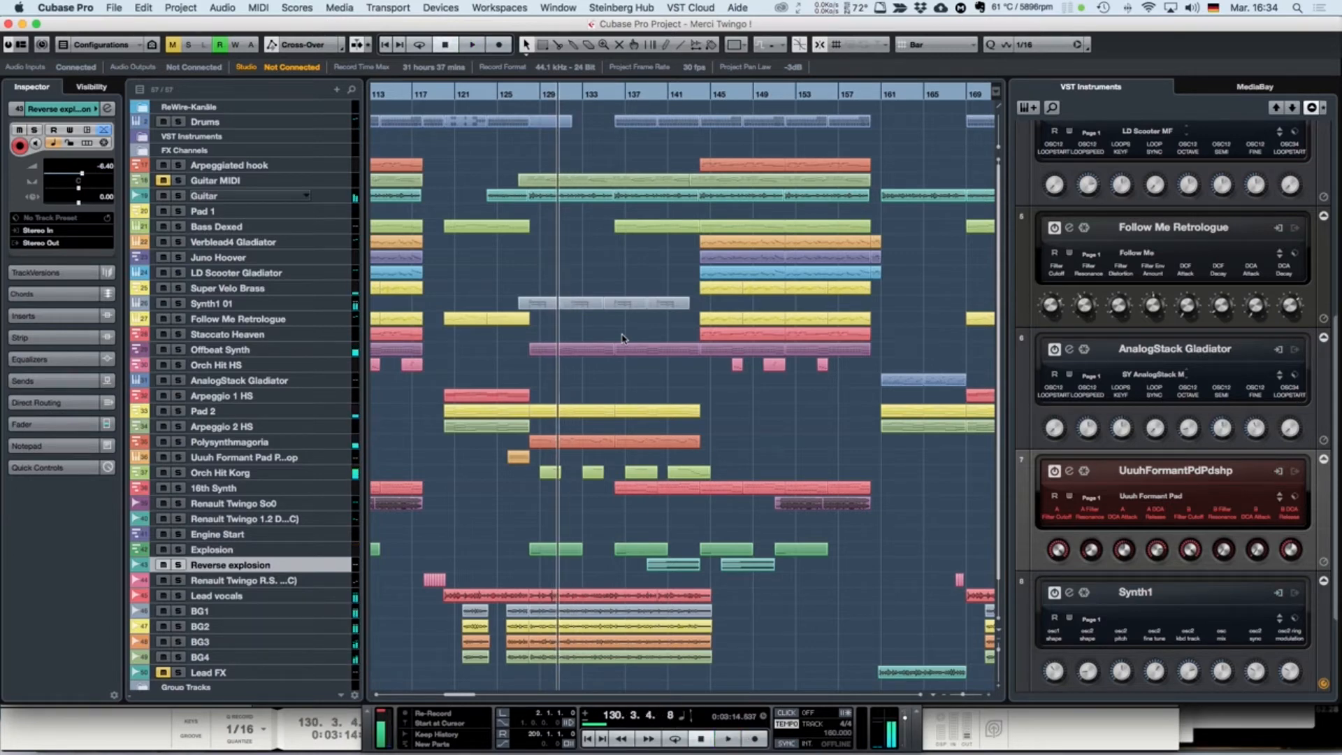
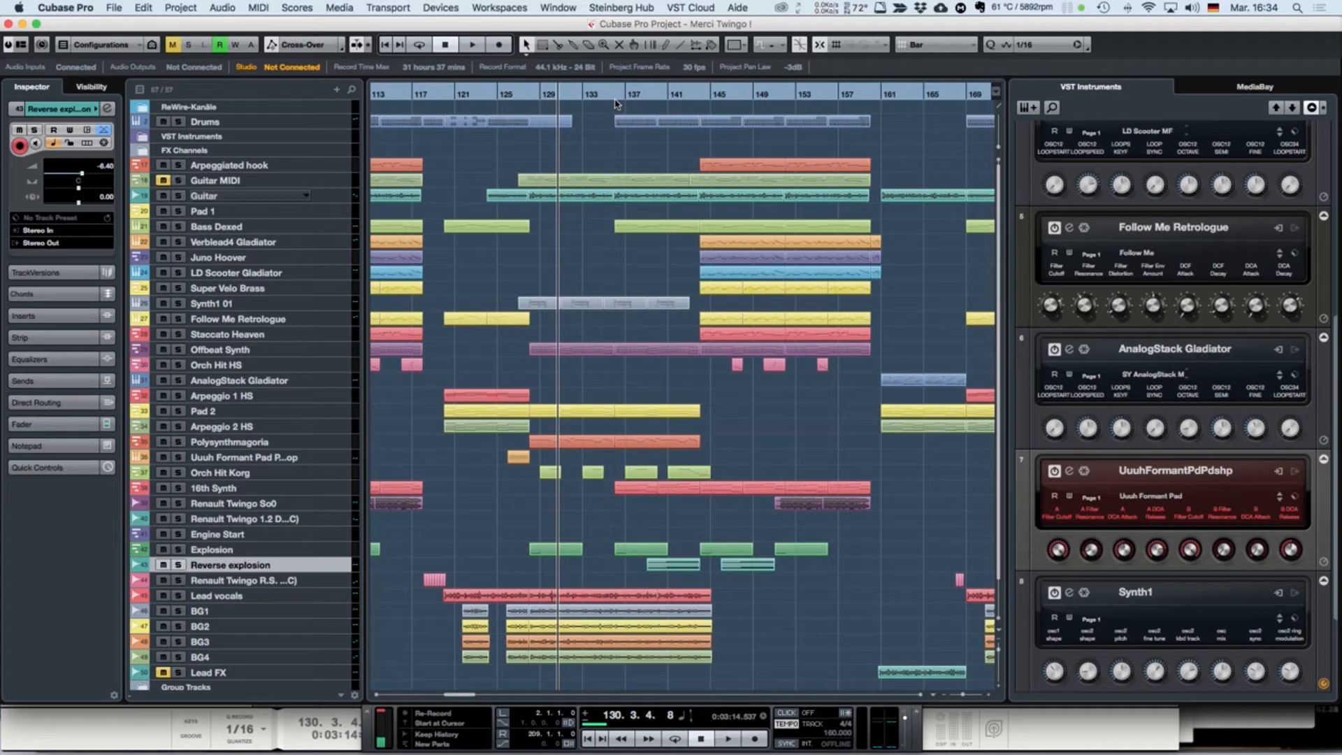
Step: Solo Drums and Bass Dexed, play them from bar 136, and turn both solos off
scroll(614, 254, "right", 3)
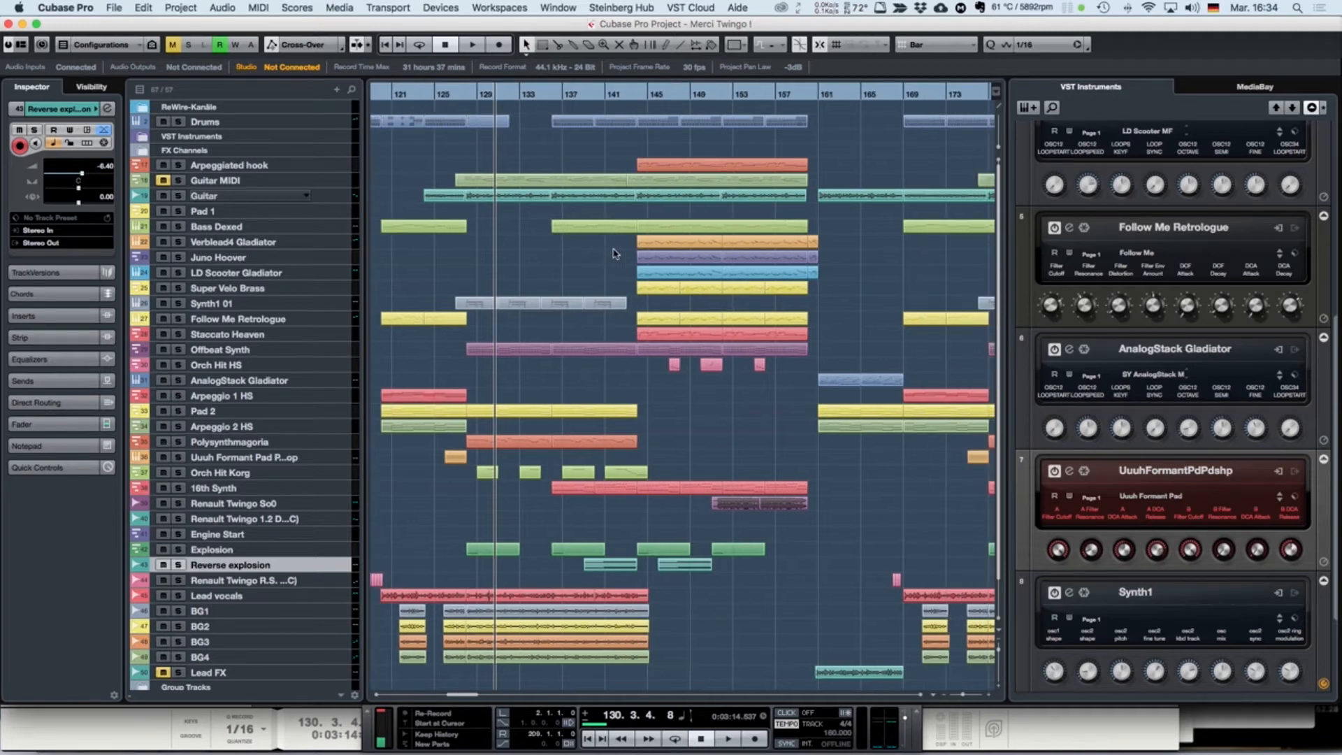
left_click(552, 98)
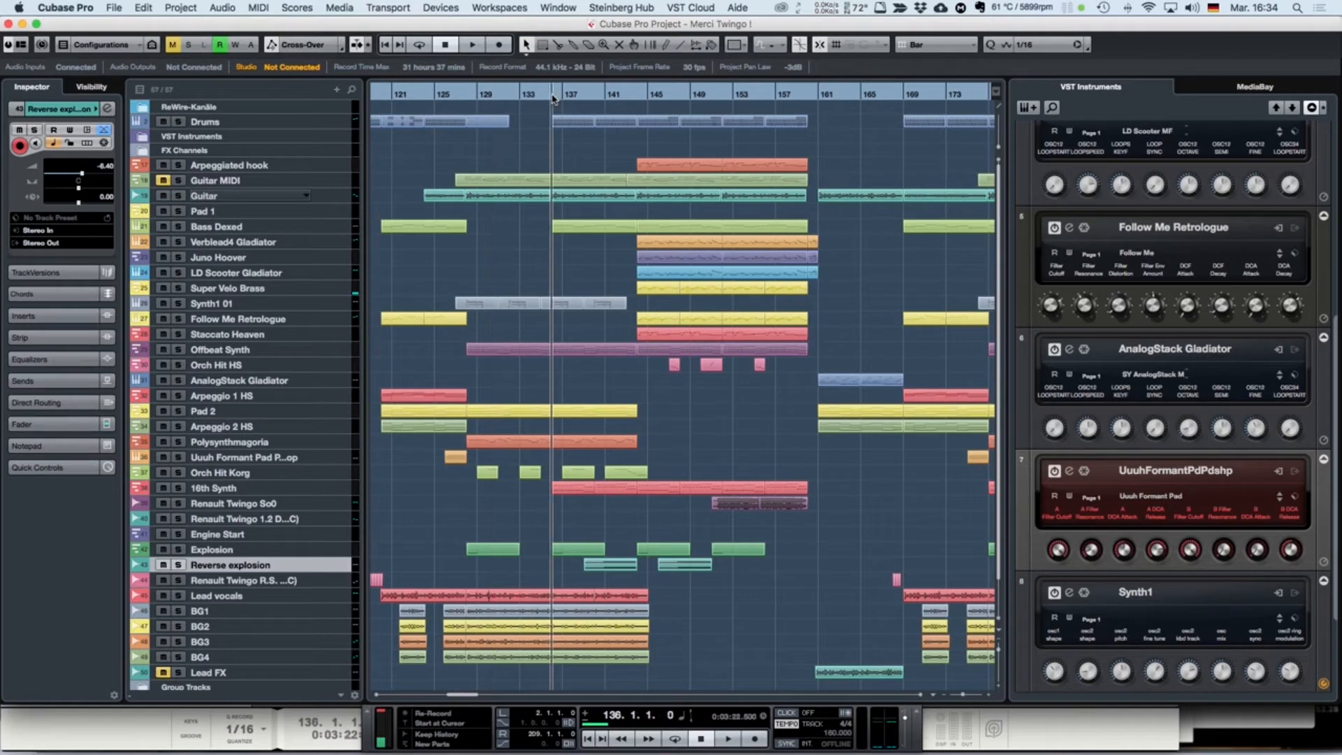
left_click(179, 227)
left_click(180, 122)
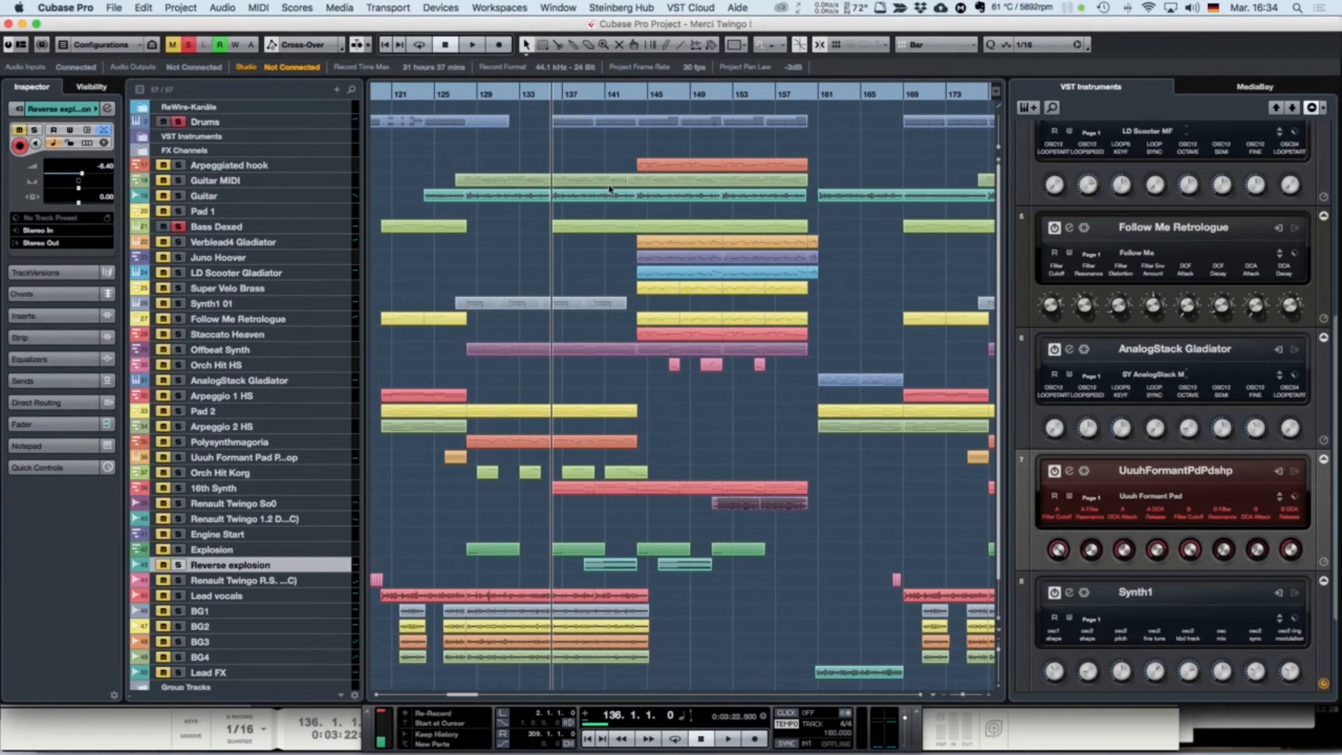
key("space")
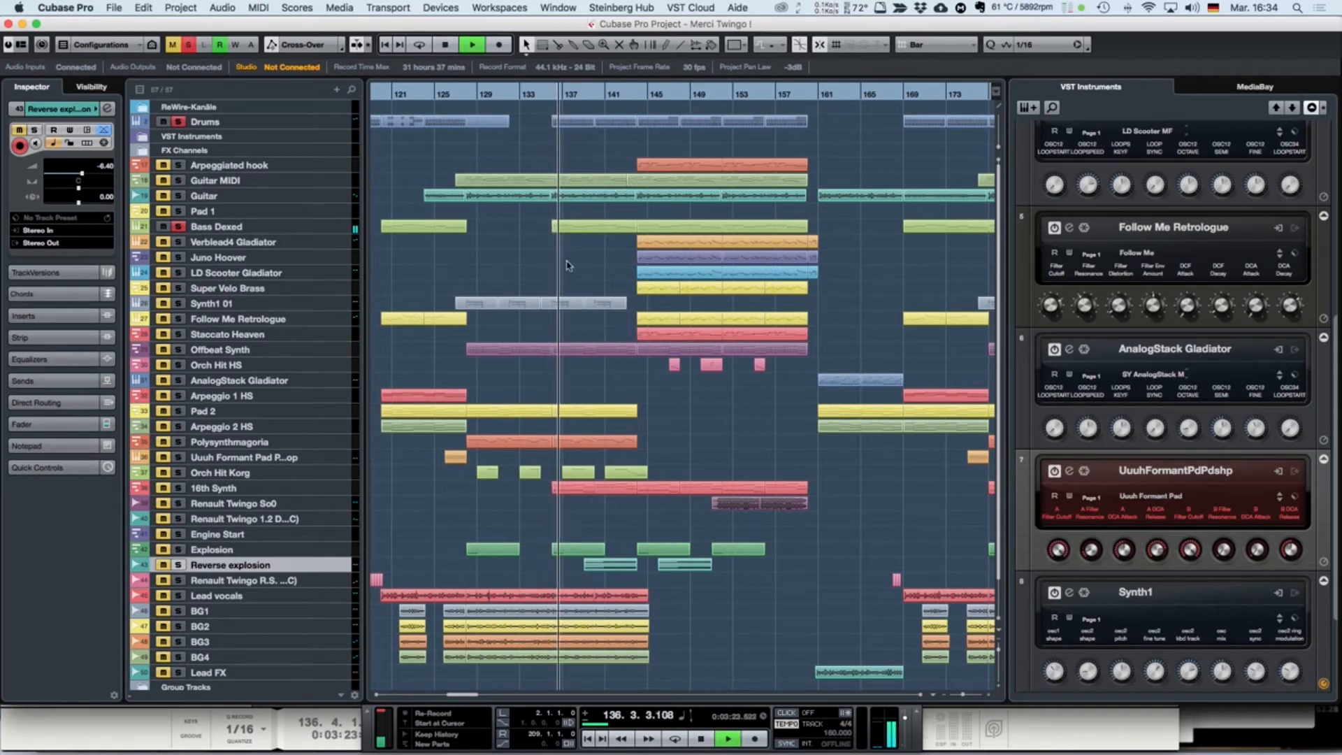
key("space")
left_click(179, 227)
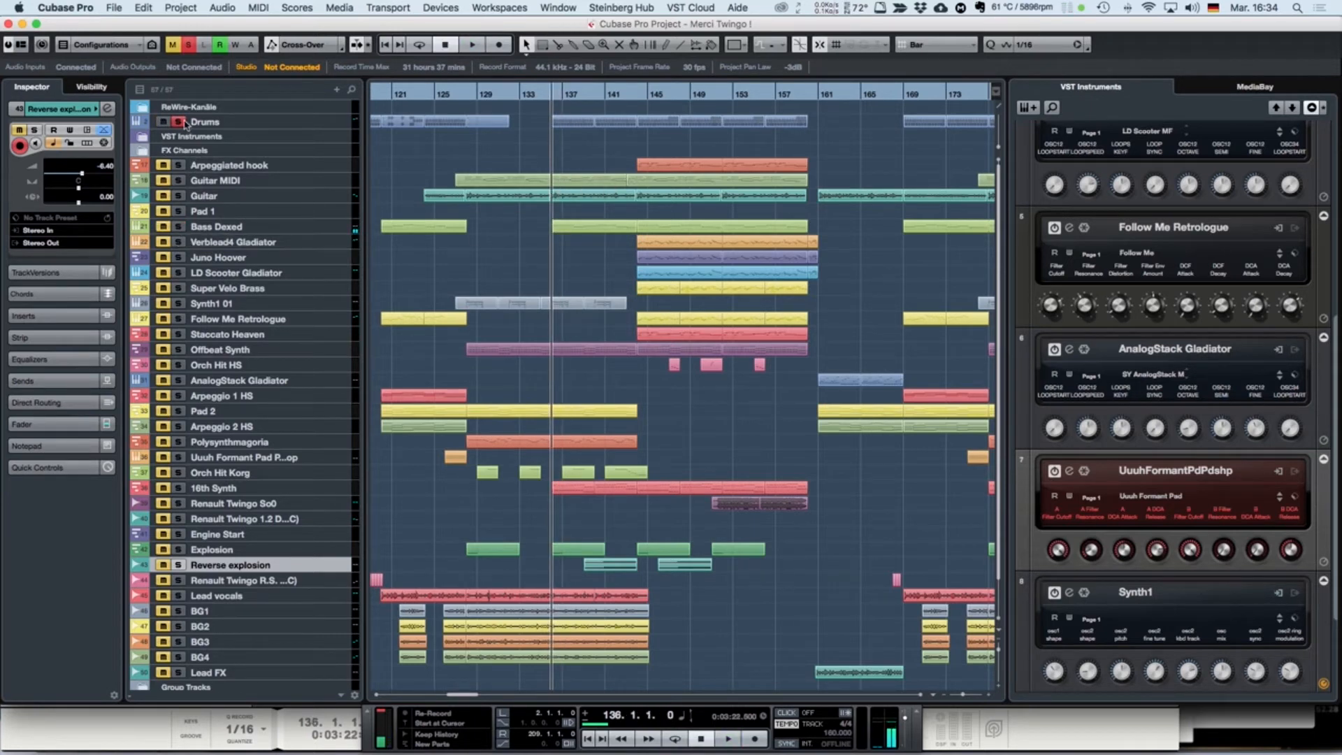
left_click(179, 121)
Step: Survey the song structure to its end, back to the opening bars, and forward again to the section around bar 117
scroll(535, 260, "right", 6)
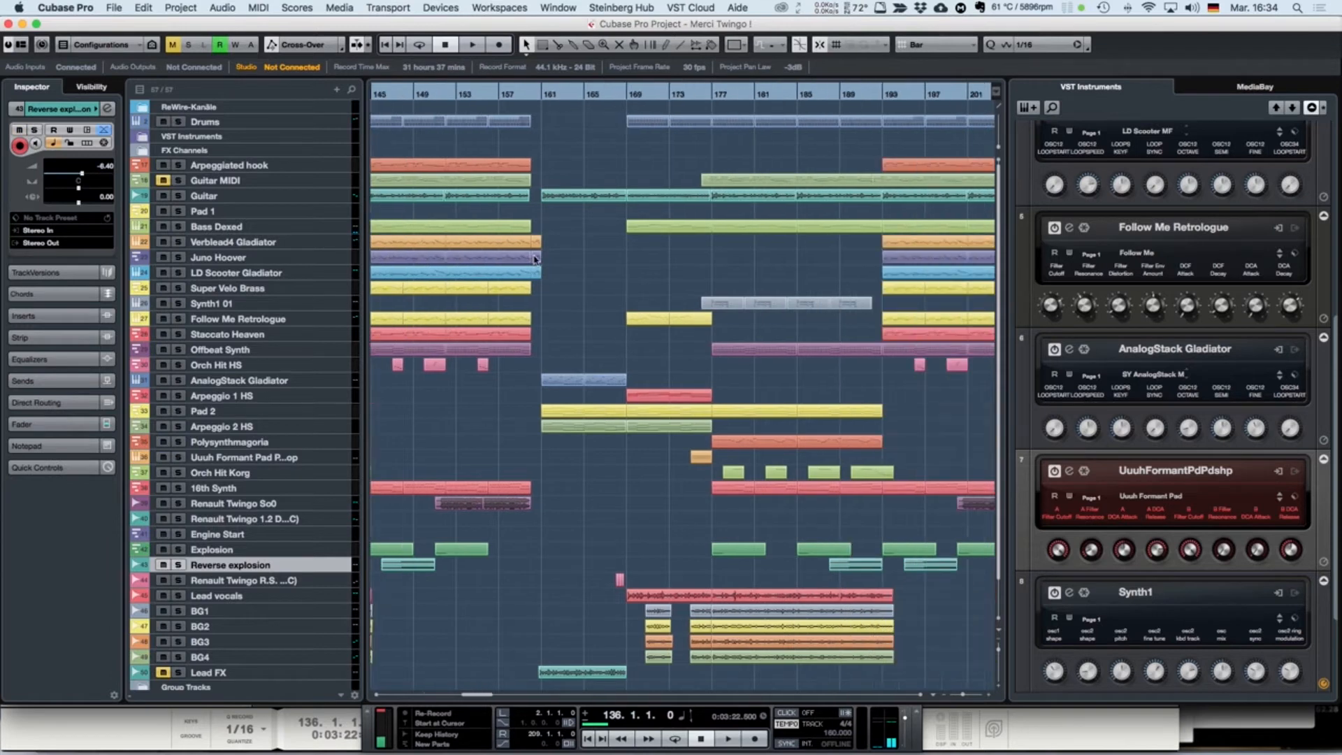
scroll(534, 260, "right", 3)
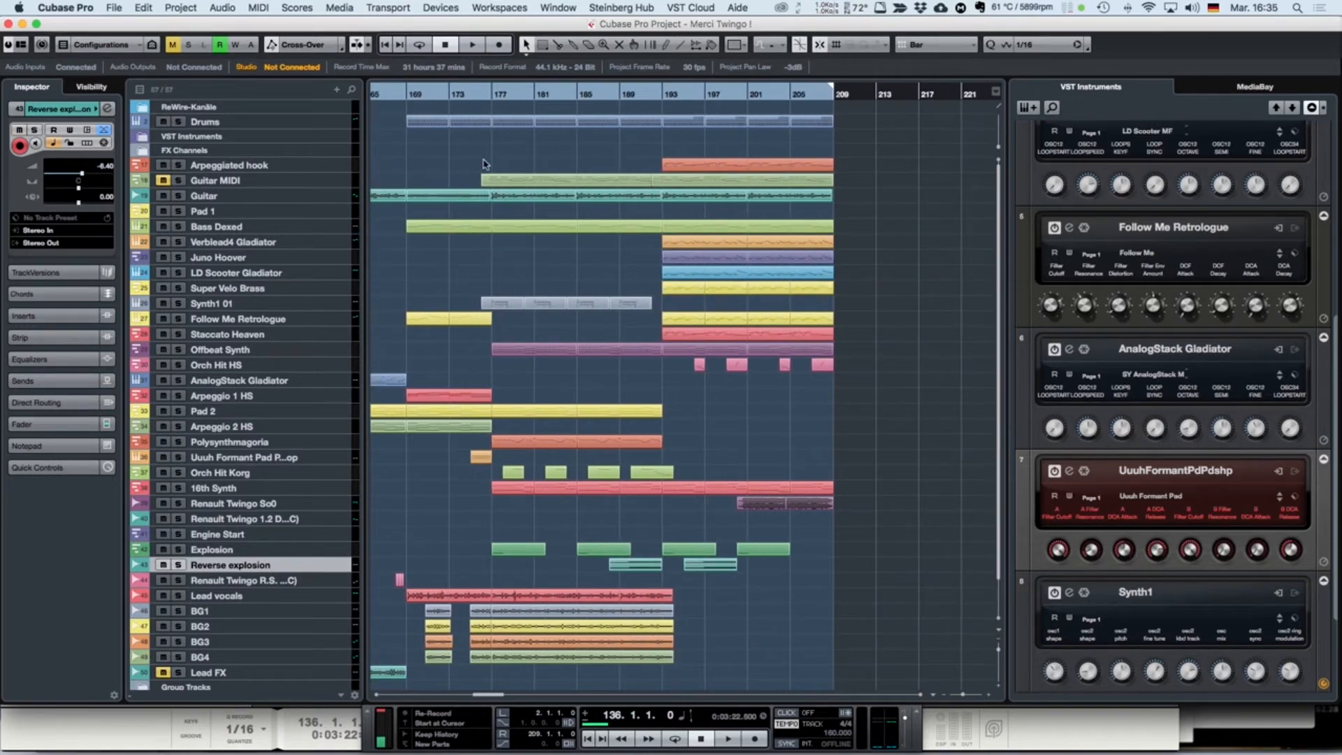
scroll(520, 193, "left", 3)
scroll(520, 192, "left", 10)
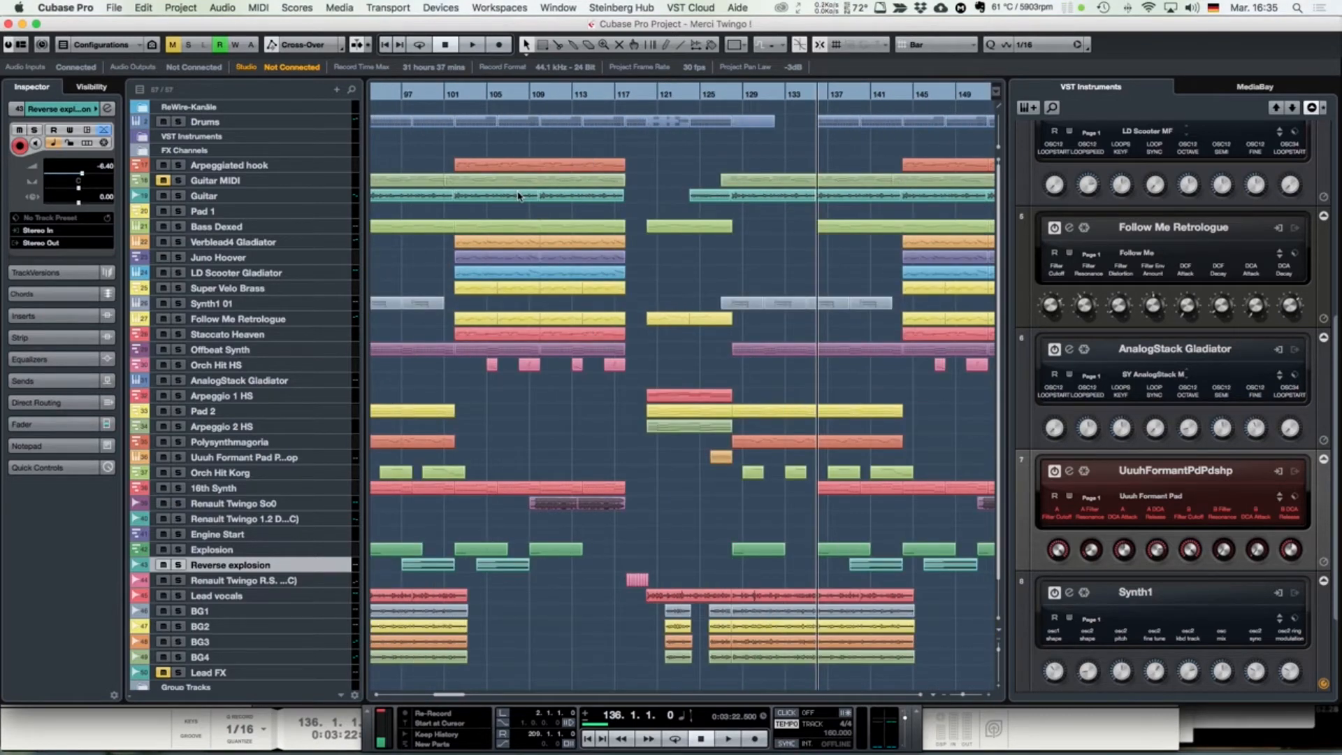
scroll(518, 196, "left", 10)
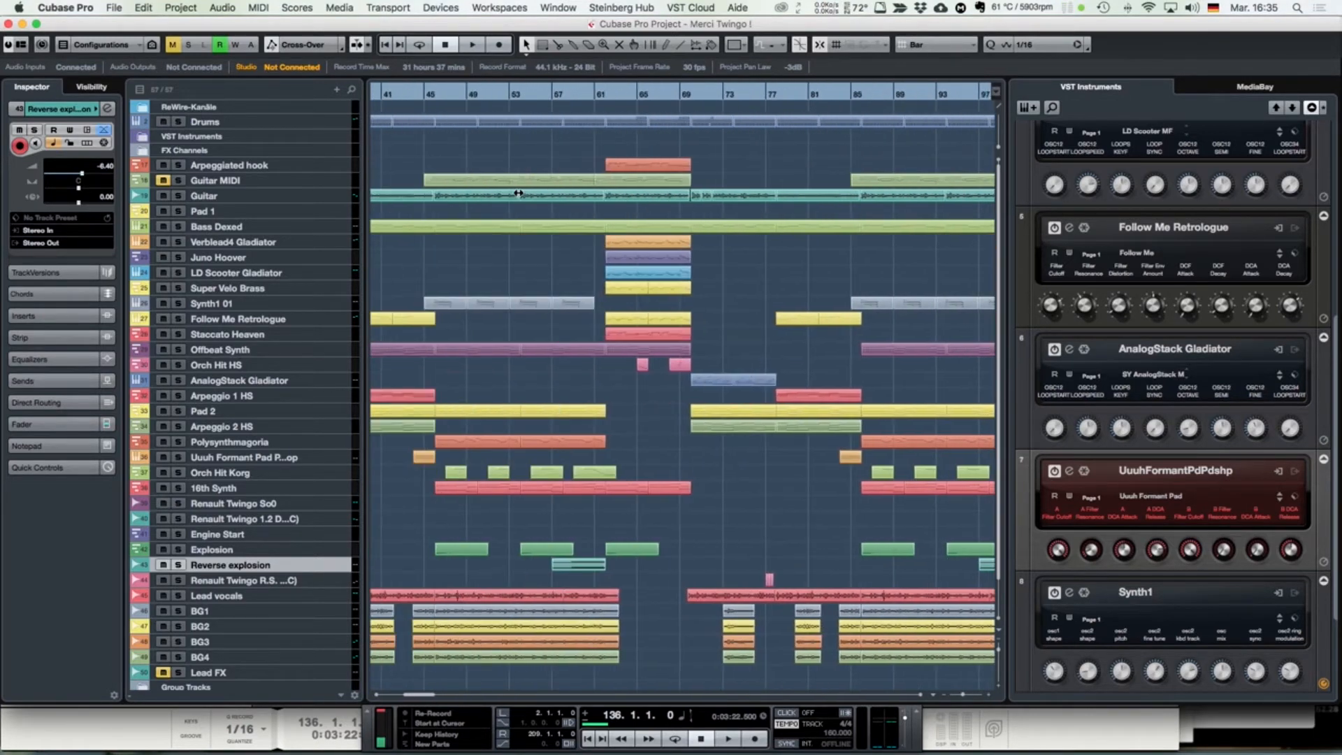
scroll(517, 194, "left", 7)
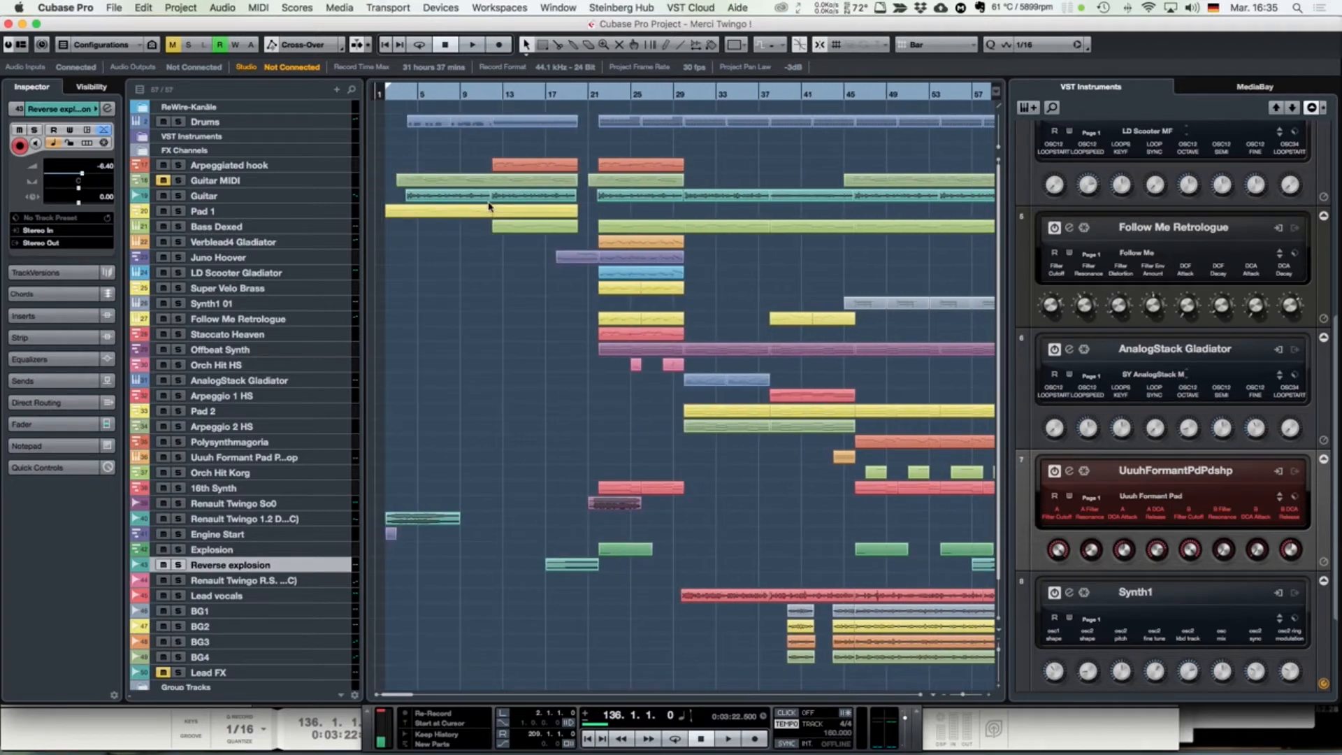
scroll(690, 205, "right", 5)
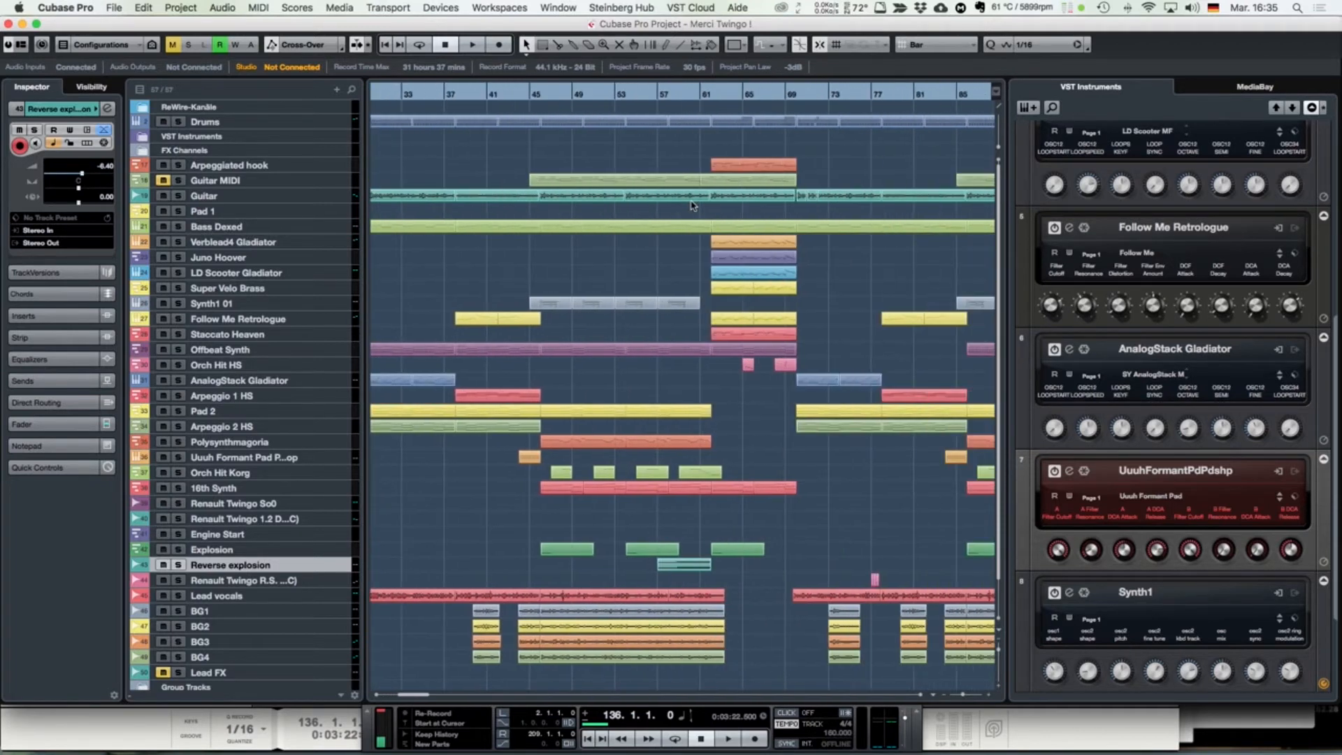
scroll(691, 205, "left", 5)
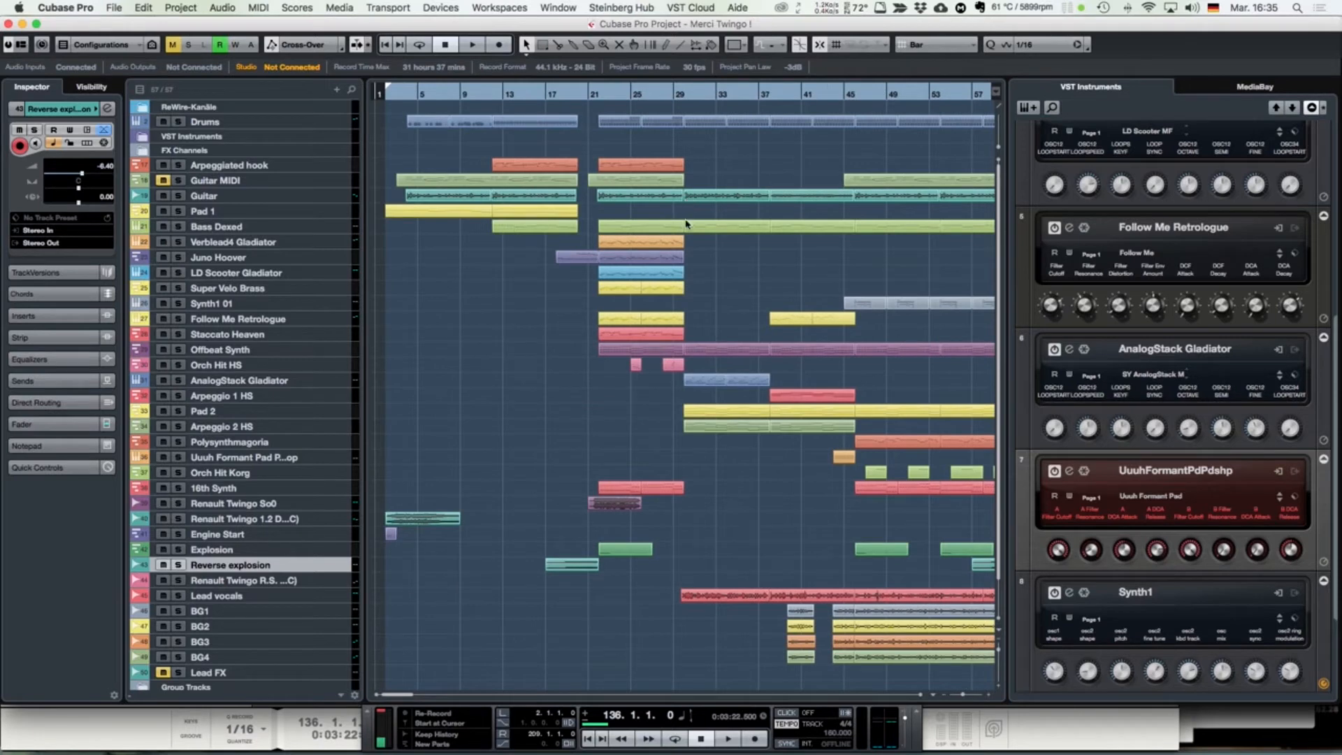
scroll(685, 224, "right", 7)
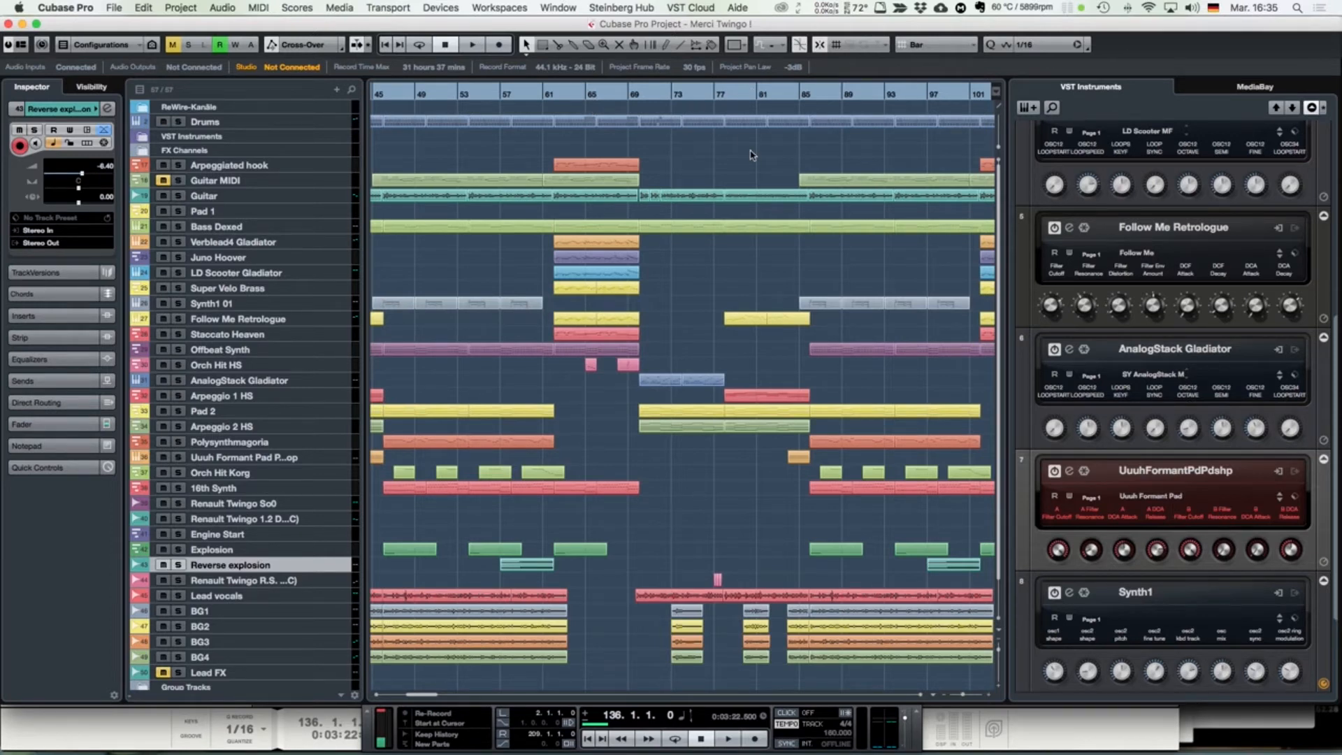
scroll(750, 154, "right", 5)
scroll(752, 156, "right", 2)
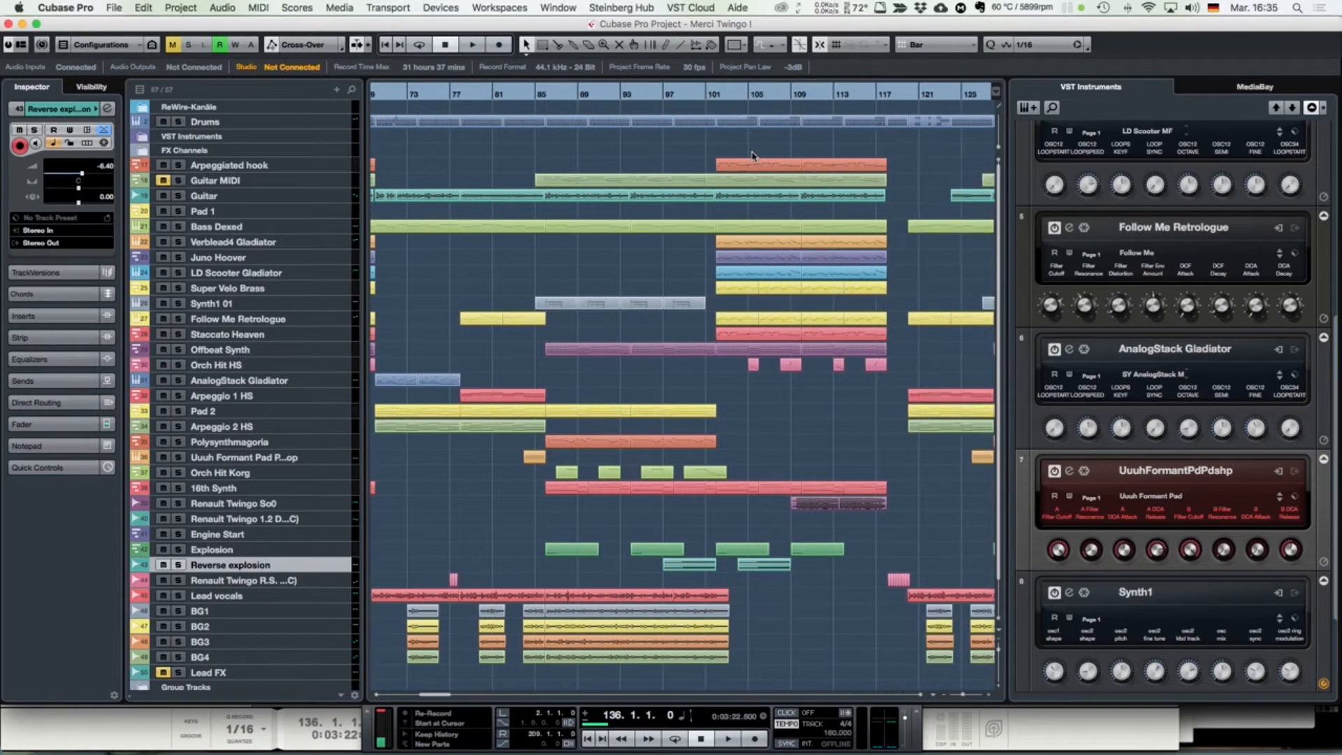
scroll(752, 155, "right", 6)
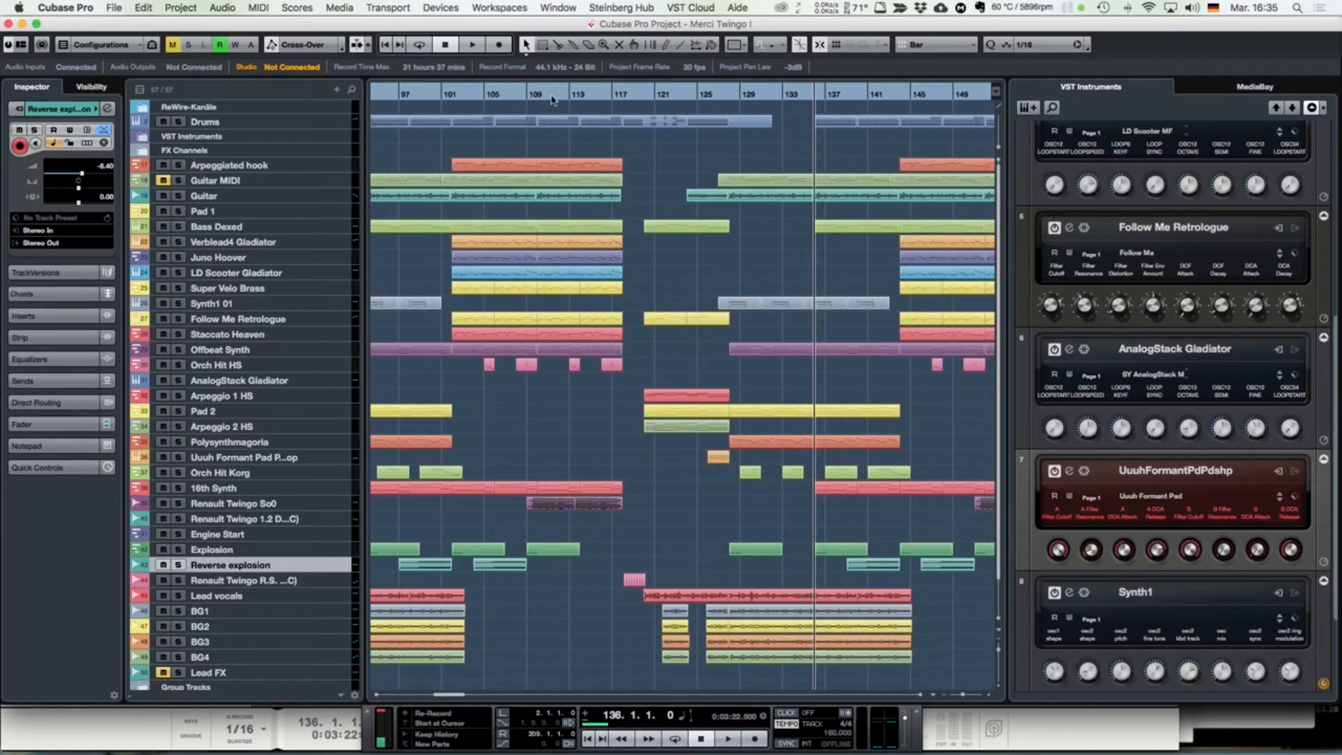
Step: Set the playback position to bar 118, at the start of the Renault Twingo R.S. part
left_click(611, 97)
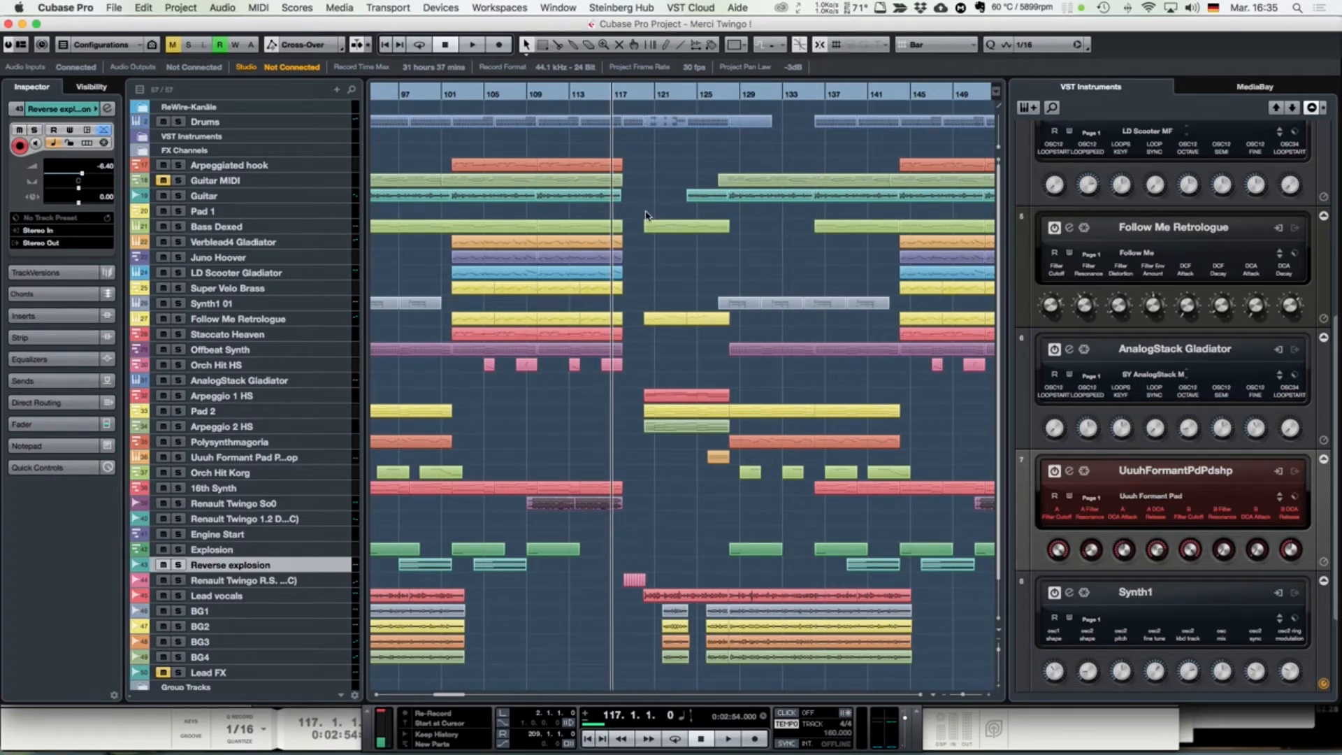
scroll(626, 519, "right", 2)
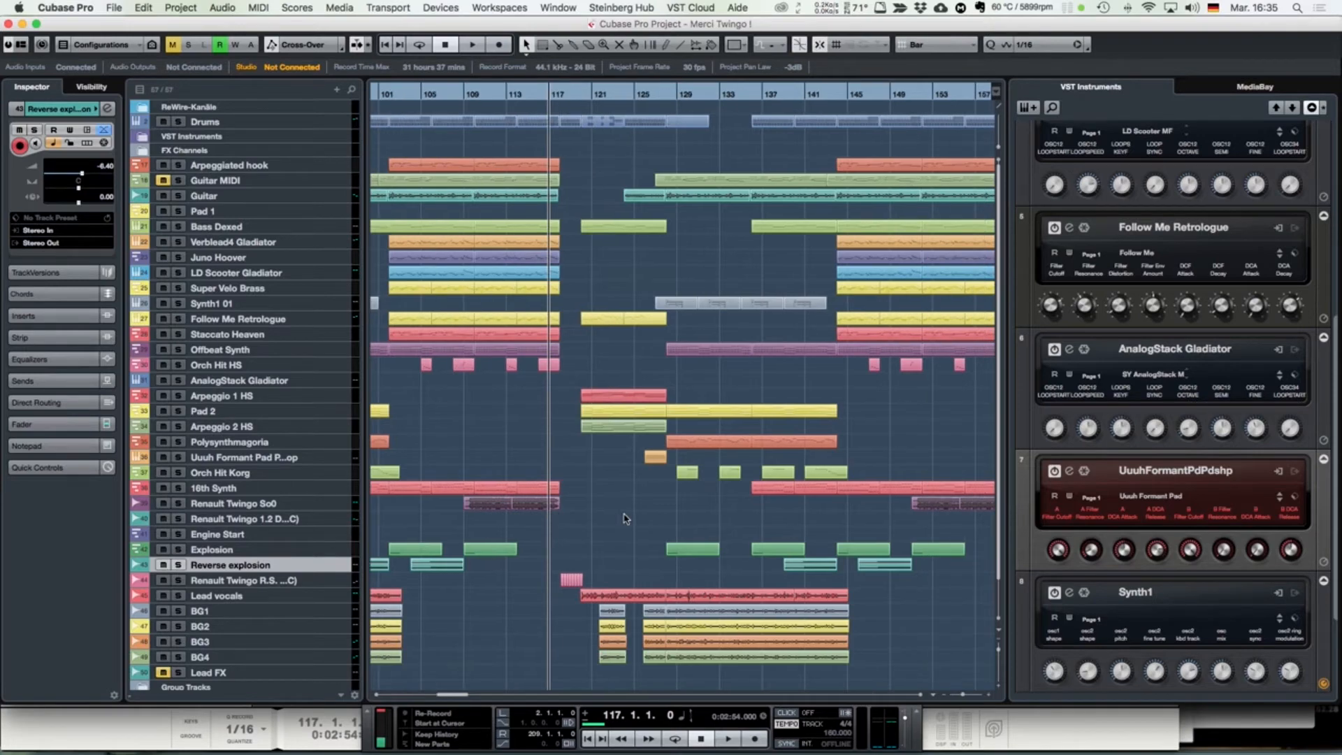
scroll(626, 519, "right", 3)
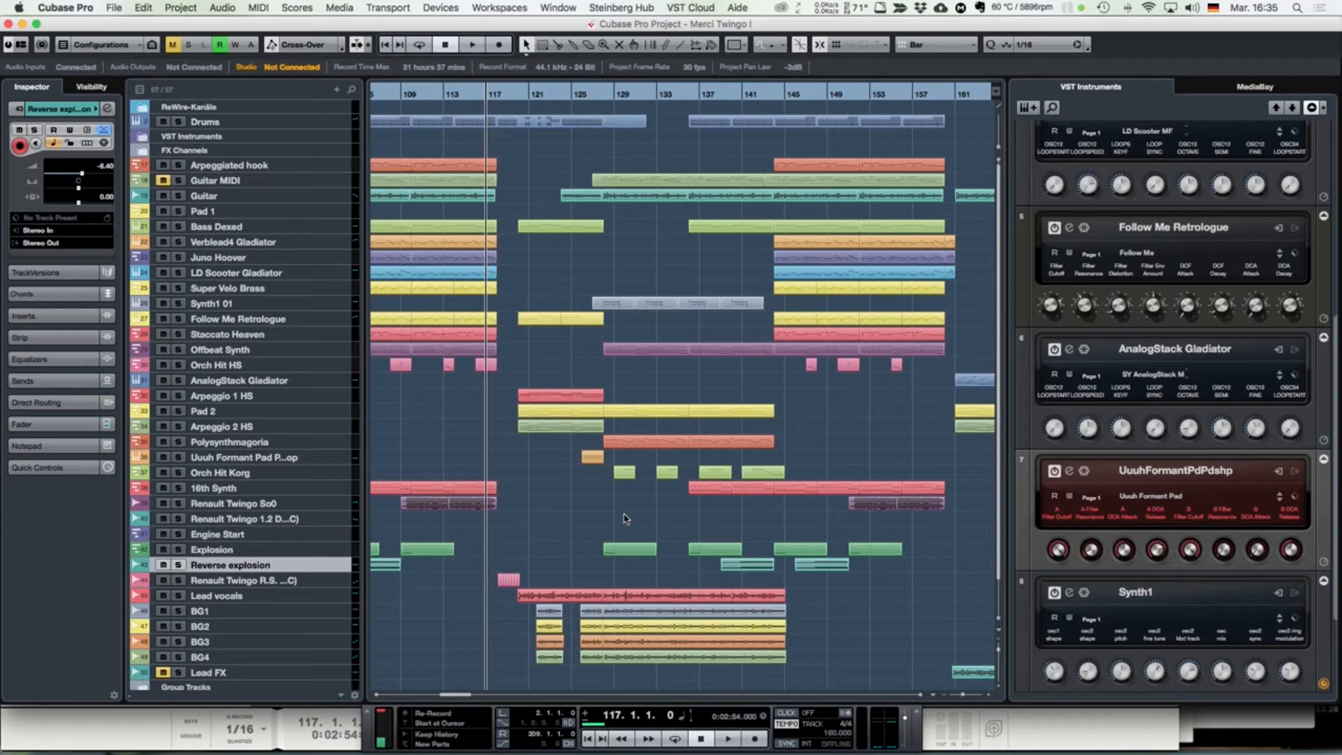
left_click(495, 94)
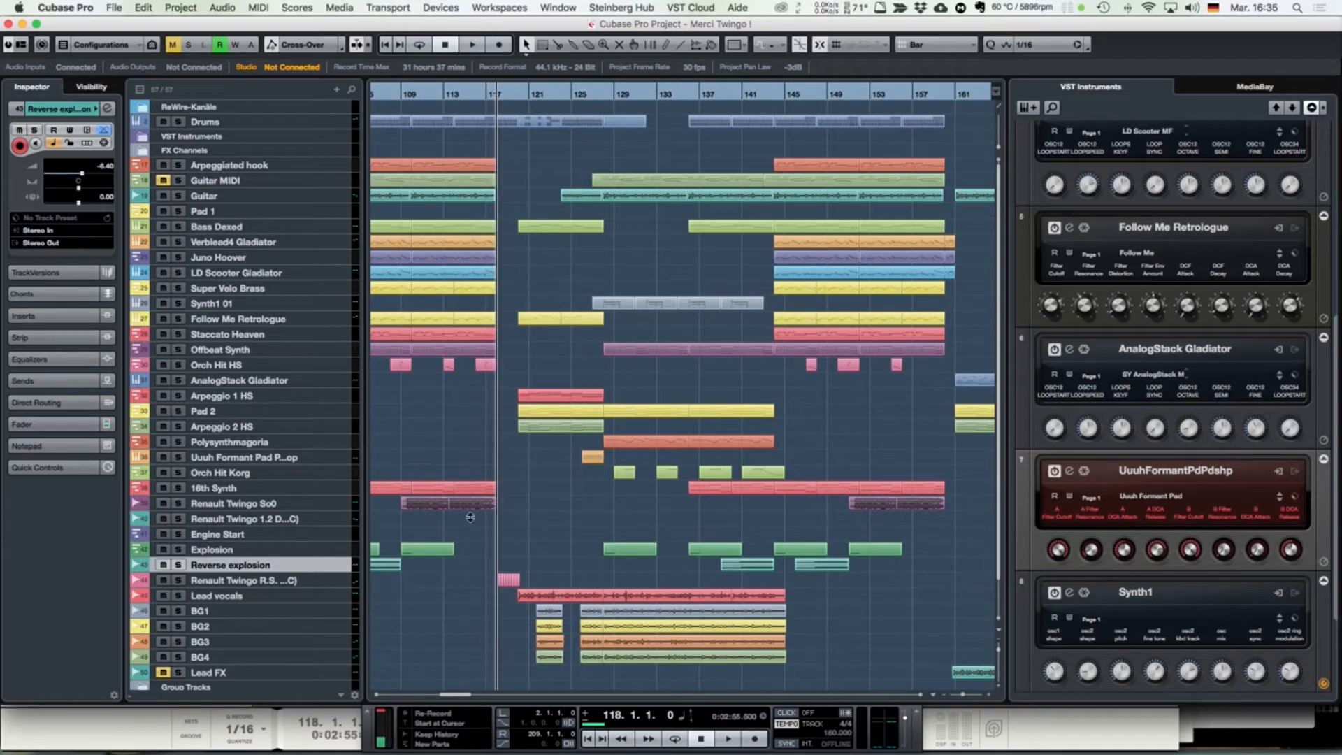
left_click(508, 580)
left_click(511, 168)
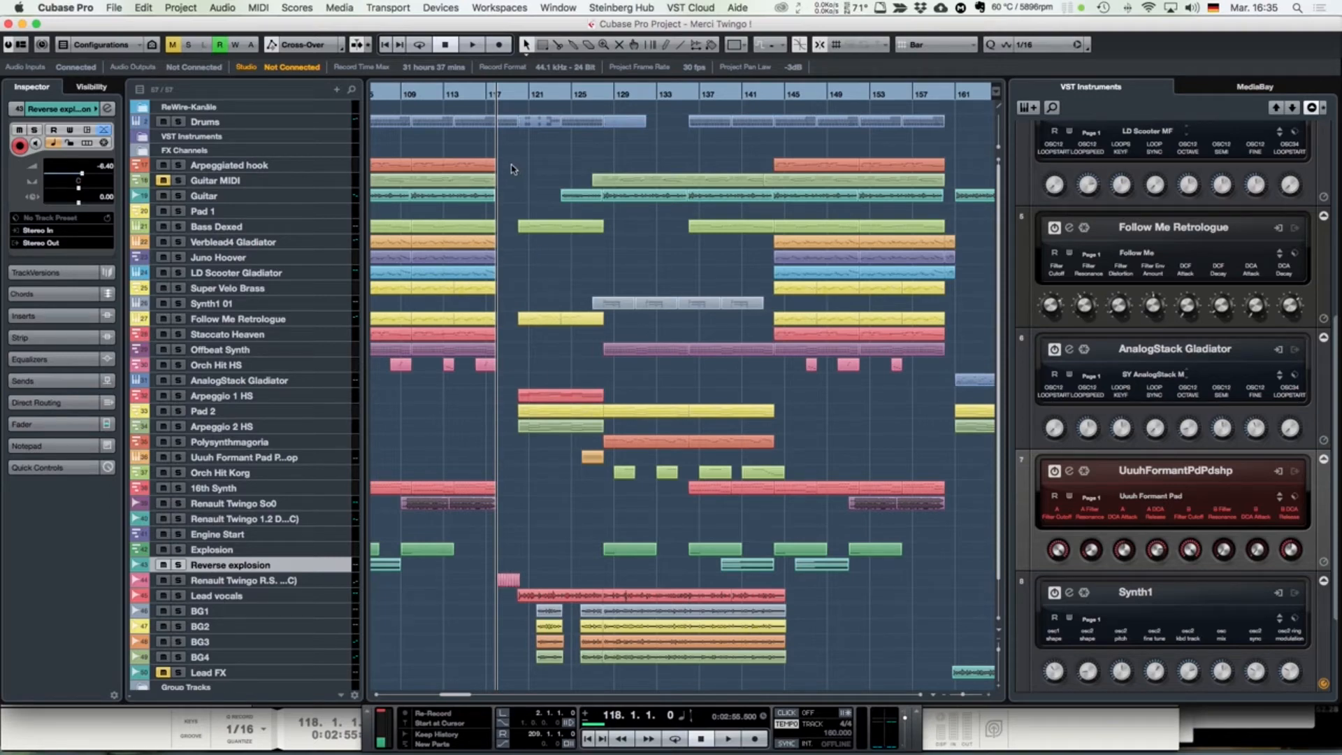
Step: Check the drum part at bar 118 in its editor, close it and zoom the arrangement in on bars 118 to 121
double_click(512, 126)
key("Return")
left_click_drag(963, 694, 968, 695)
scroll(818, 632, "right", 5)
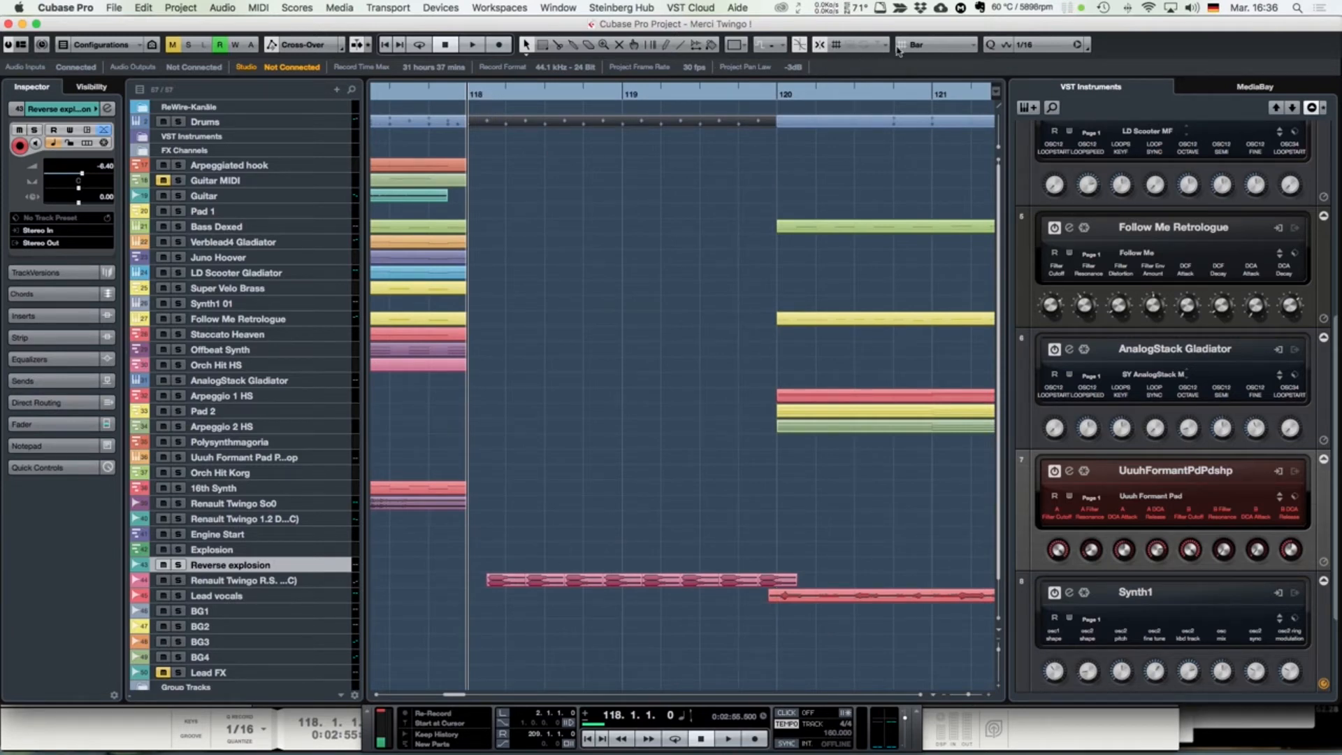
Step: Set the grid type to Use Quantize, locate the start of the Renault Twingo R.S. clip, and play the passage from bar 118
left_click(930, 47)
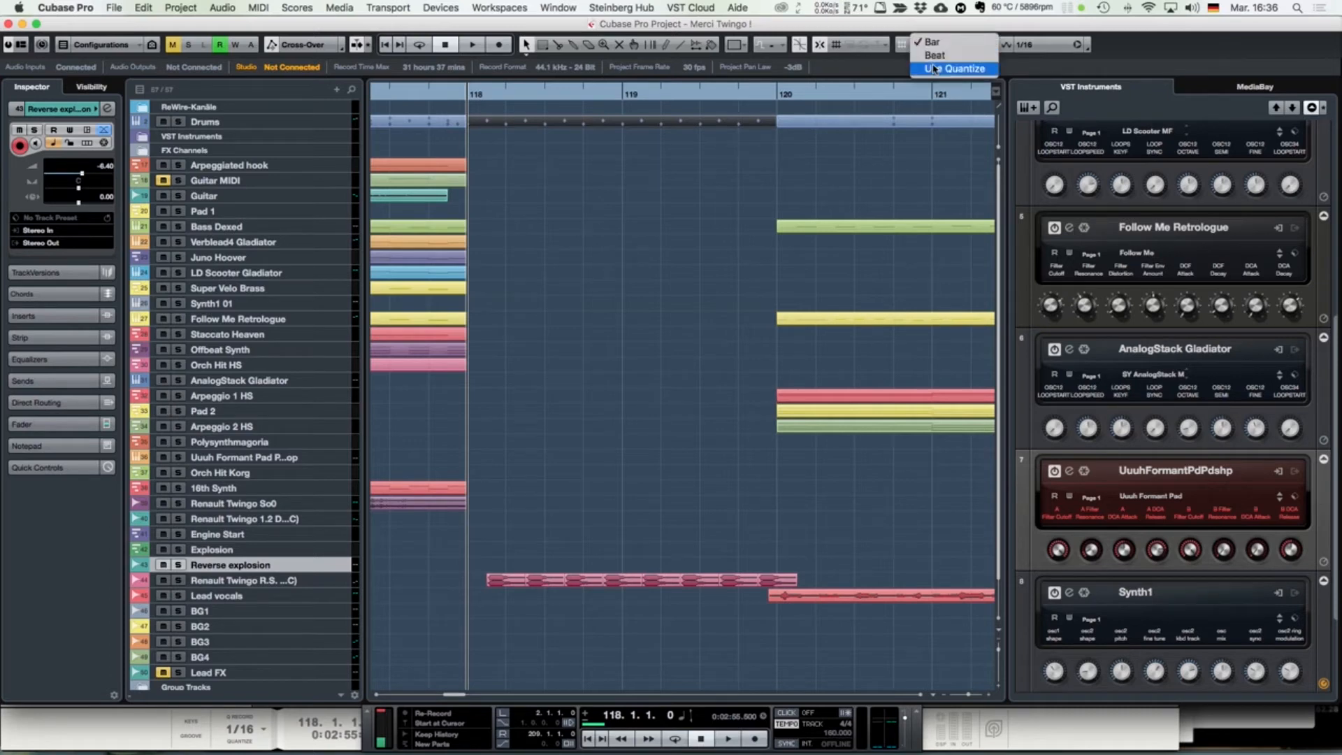
left_click(936, 69)
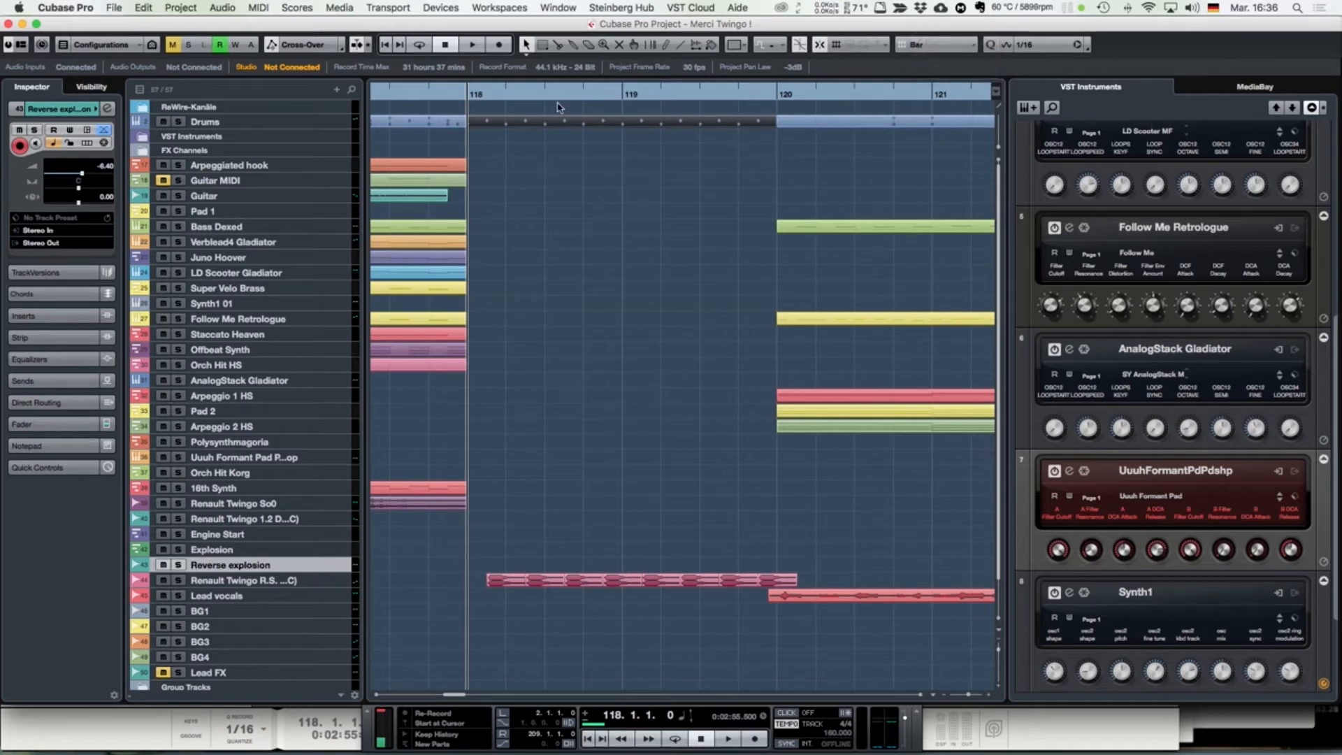
left_click(487, 94)
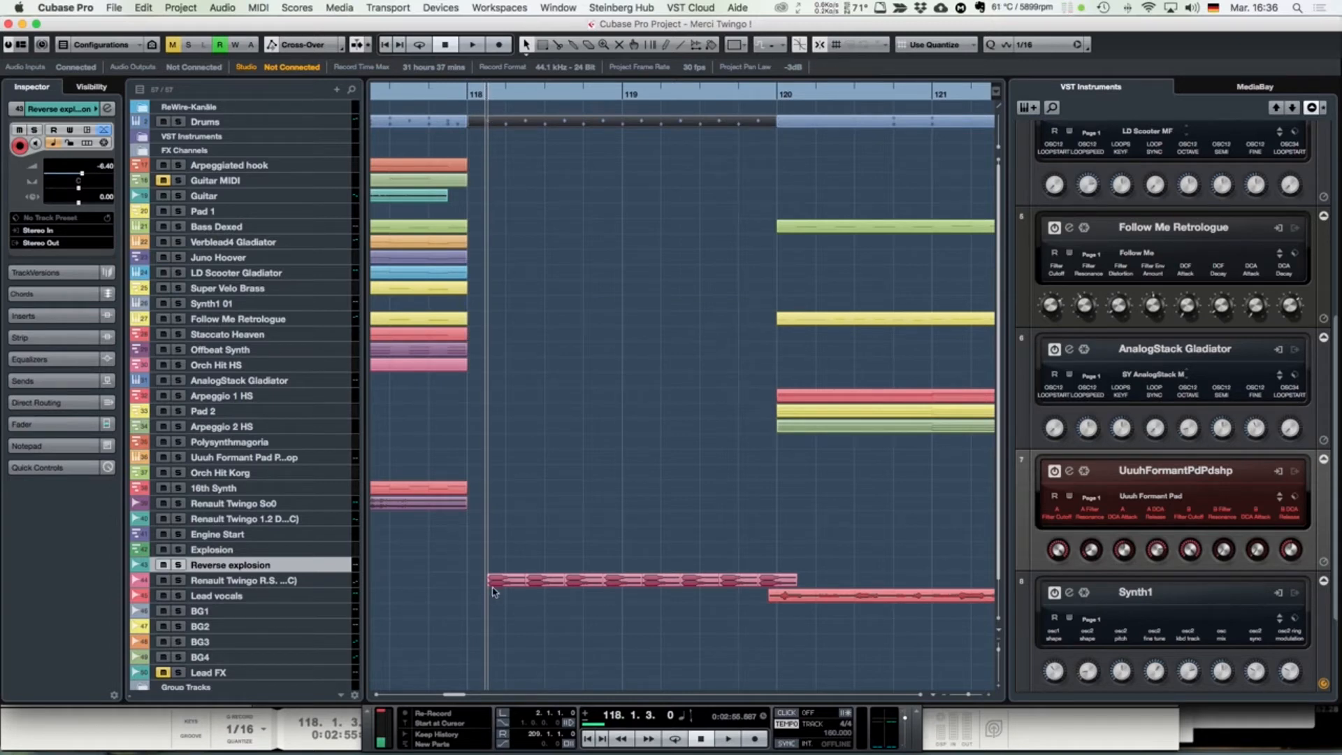
left_click(466, 101)
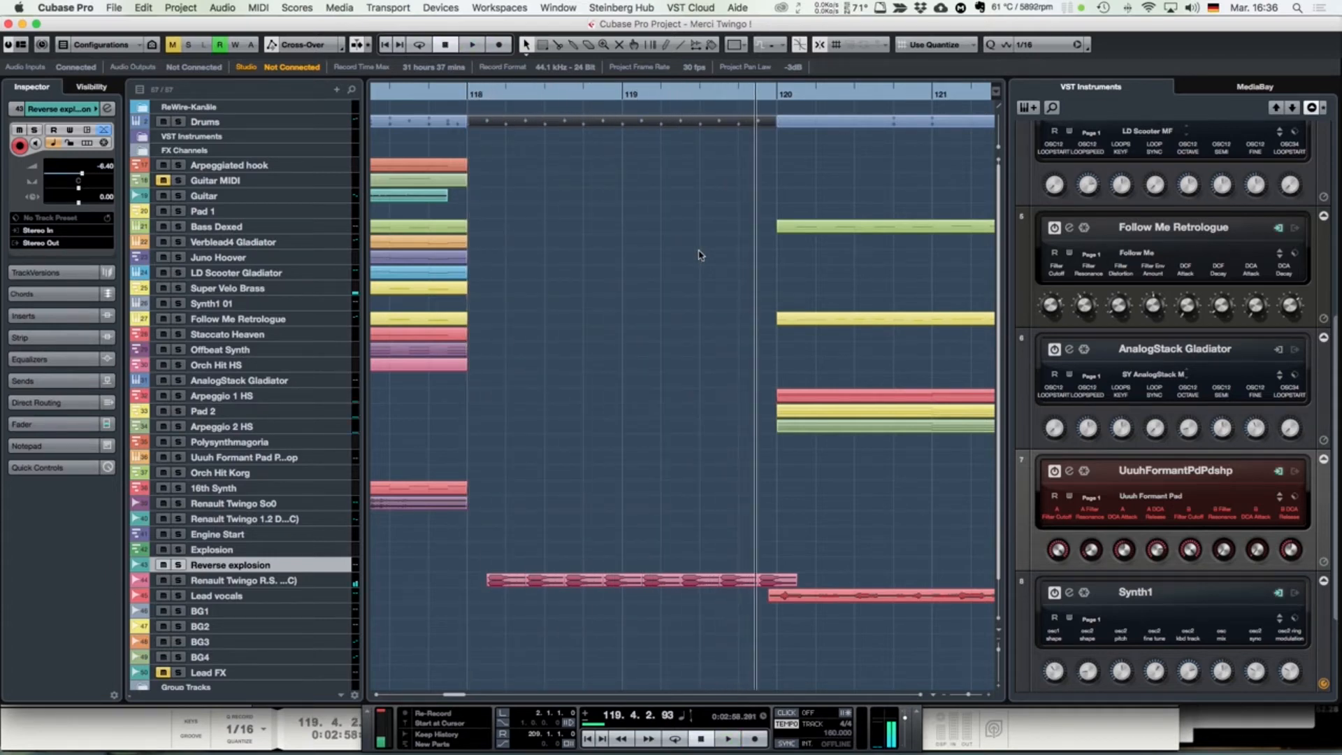
key("space")
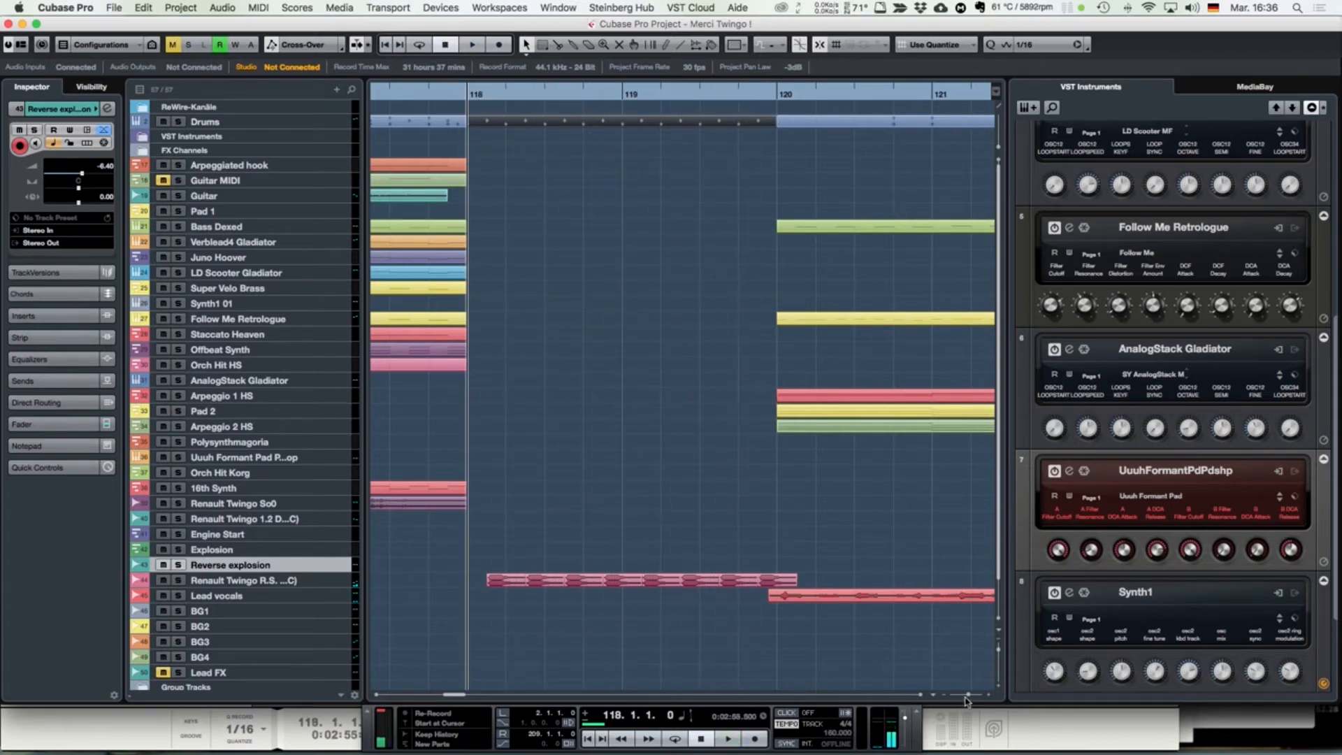
Step: Solo Verblead4 Gladiator, Juno Hoover and LD Scooter Gladiator and play them from bar 160
left_click_drag(969, 697, 966, 697)
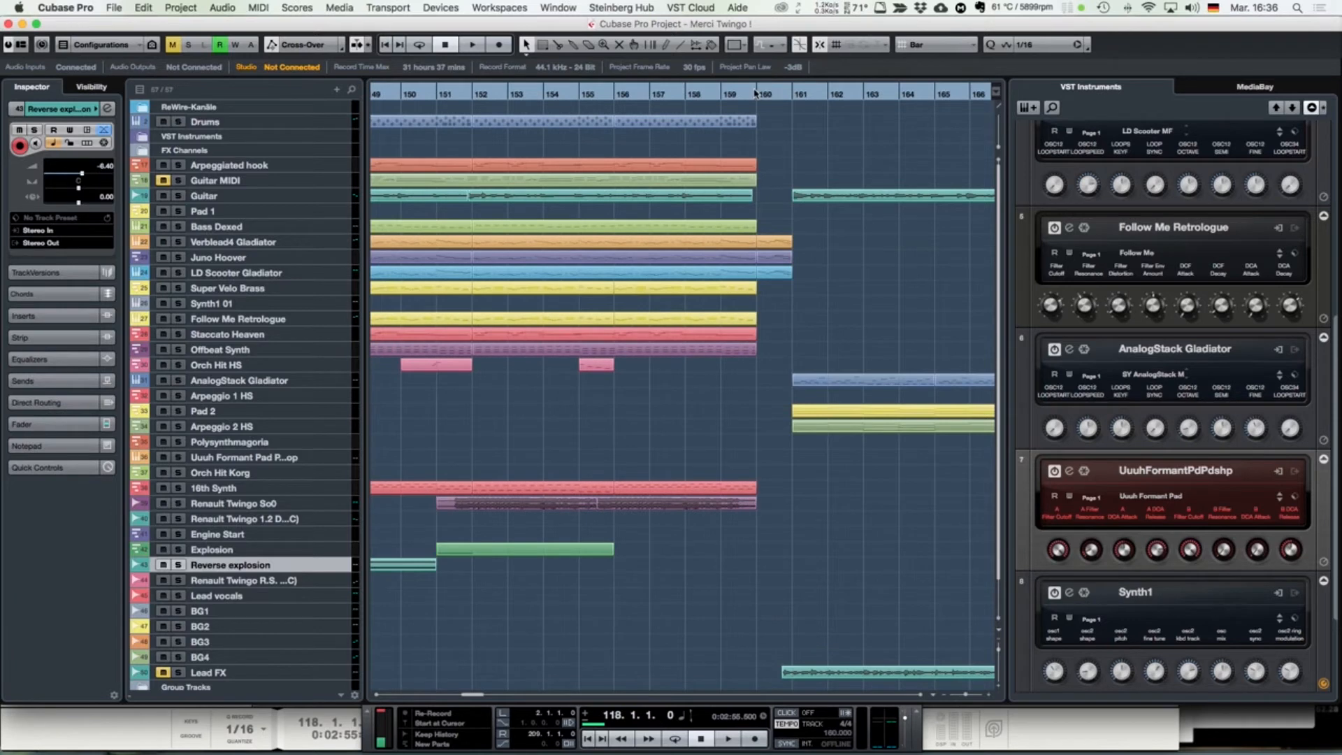
left_click(755, 93)
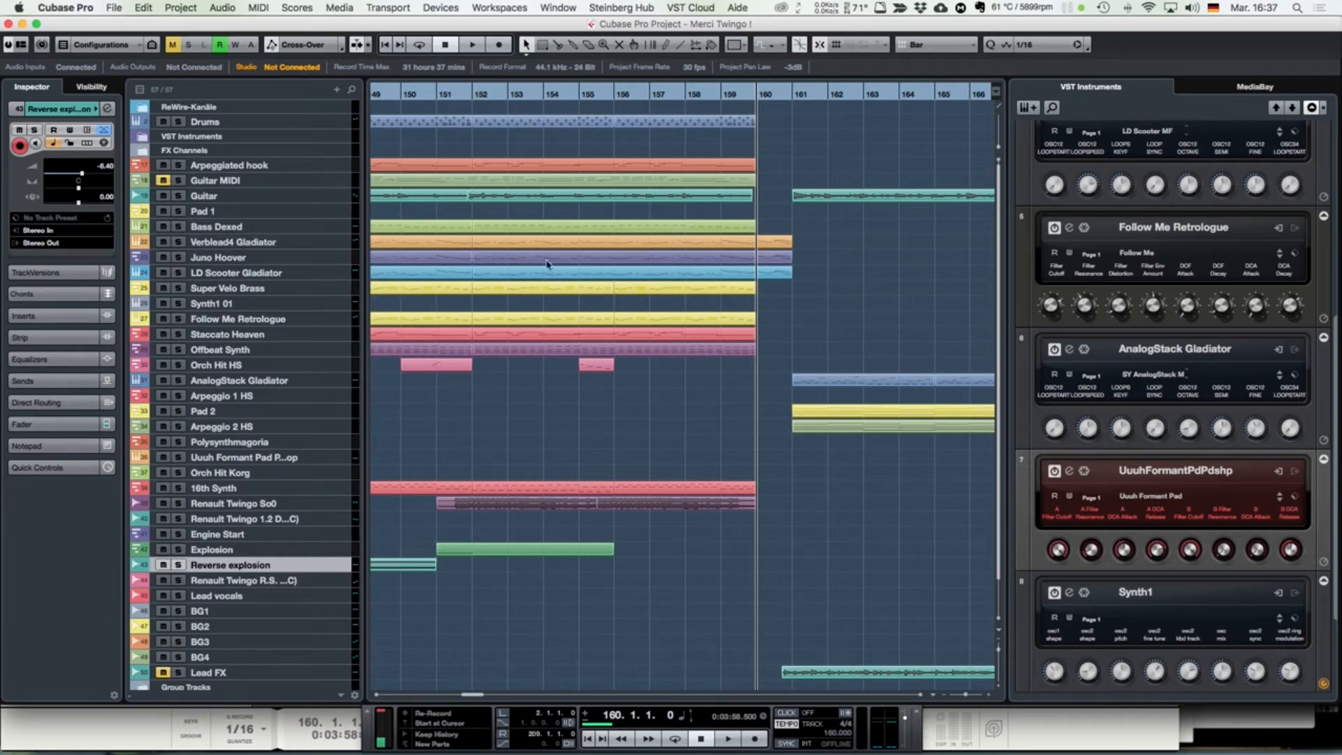
scroll(774, 217, "right", 4)
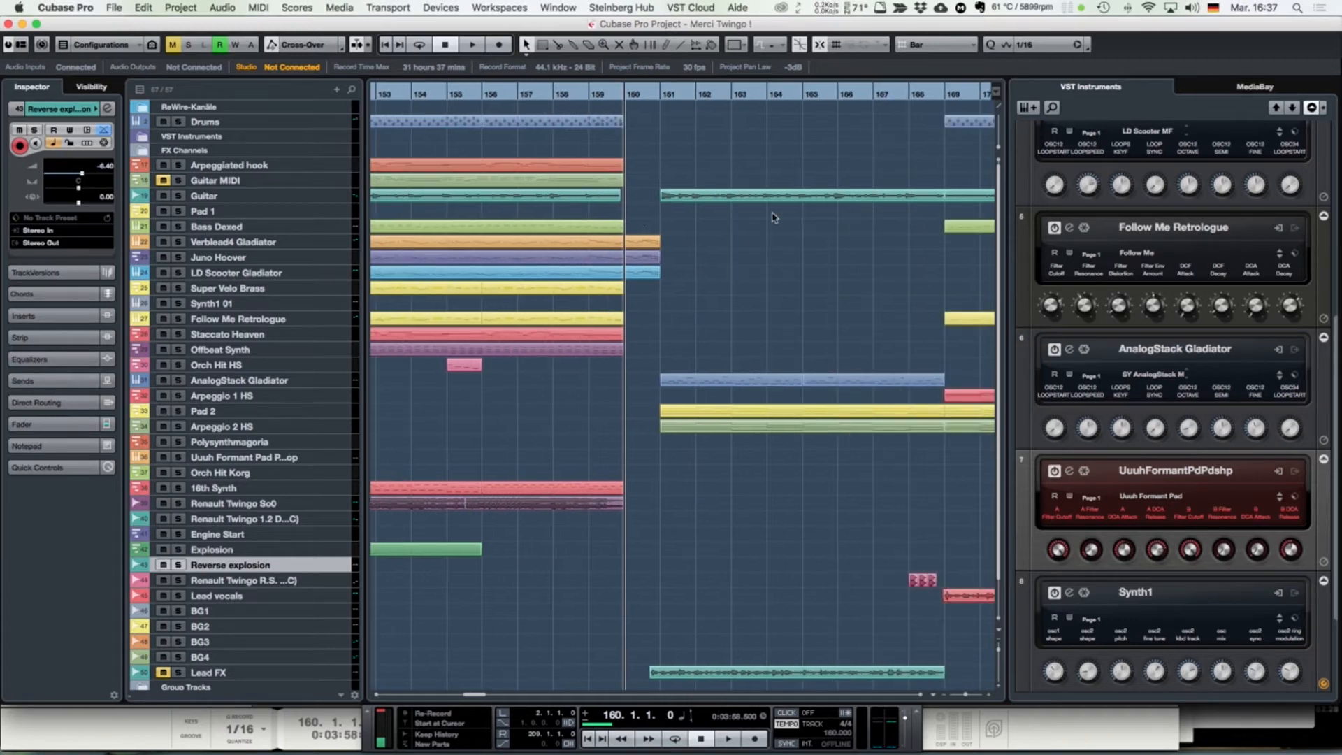
left_click(179, 242)
left_click(179, 257)
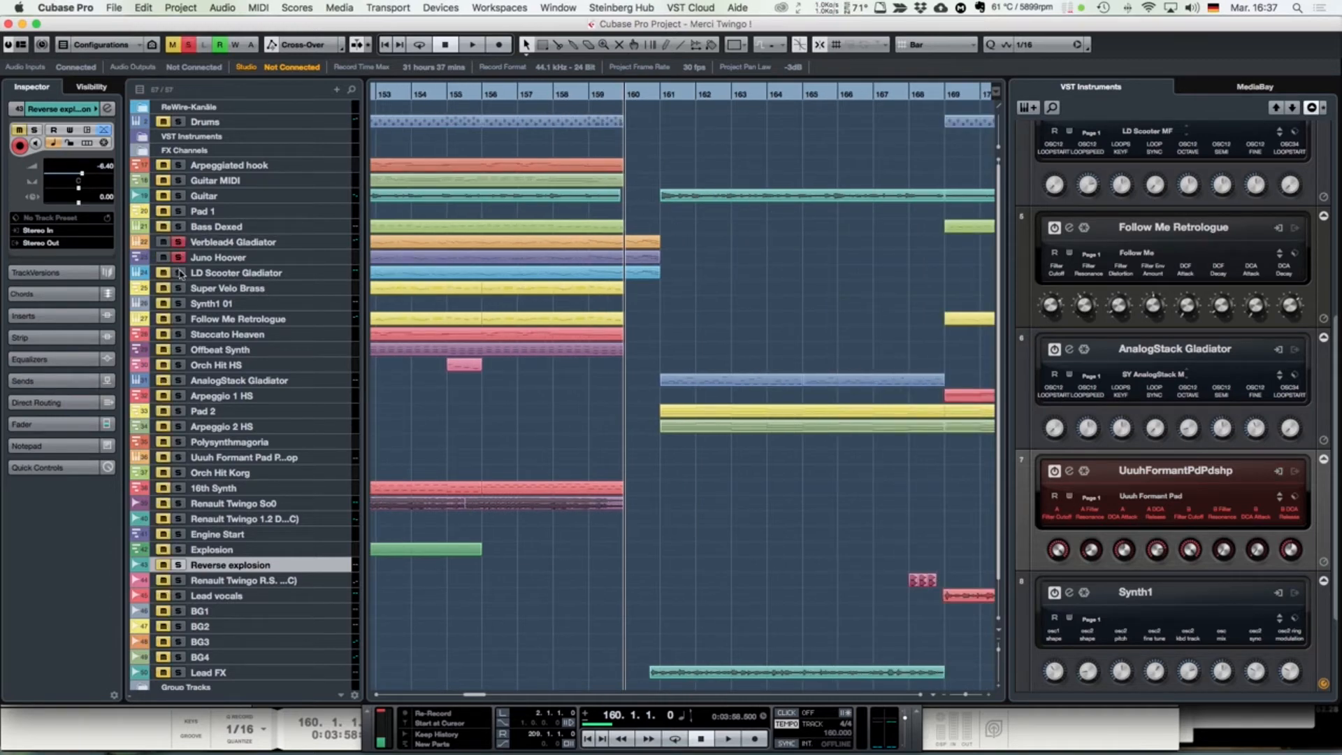
left_click(180, 272)
key("space")
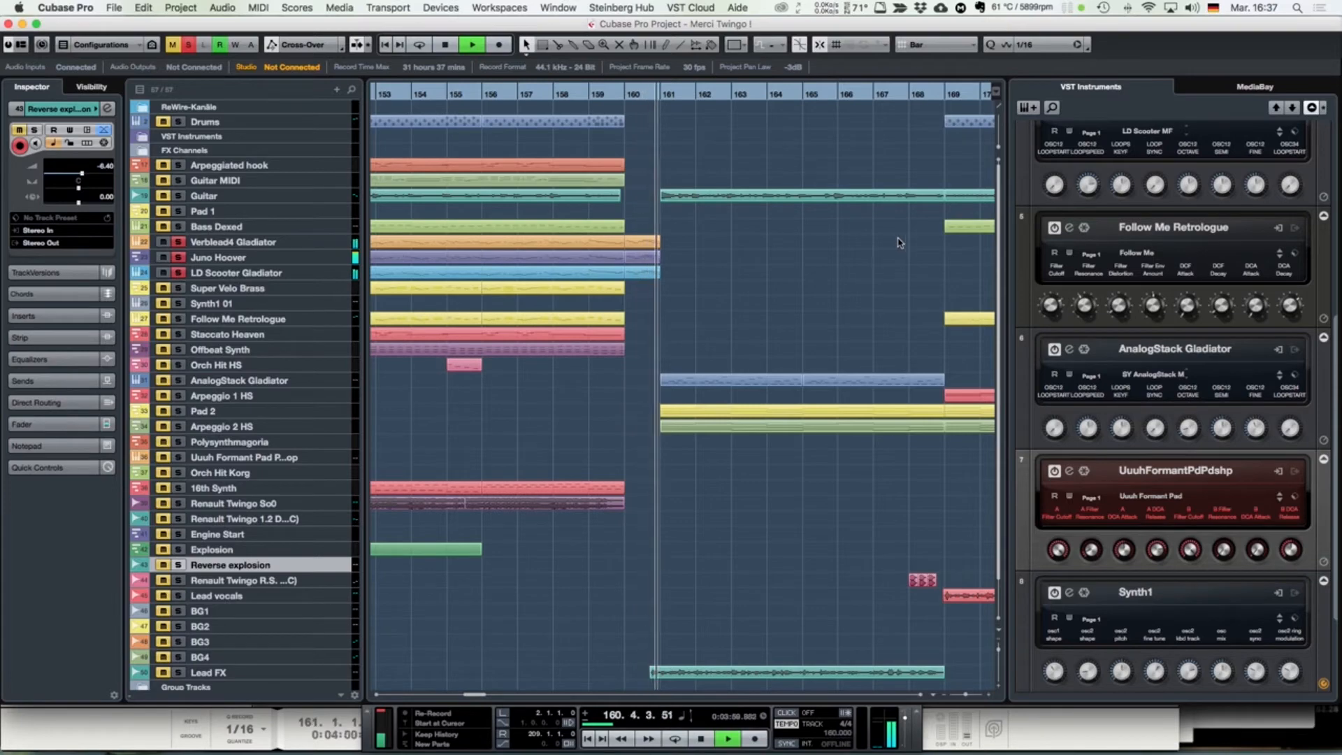
key("space")
Step: Select the three soloed tracks' parts at bar 160 and inspect the LD Scooter Gladiator notes in the key editor
left_click_drag(668, 233, 645, 299)
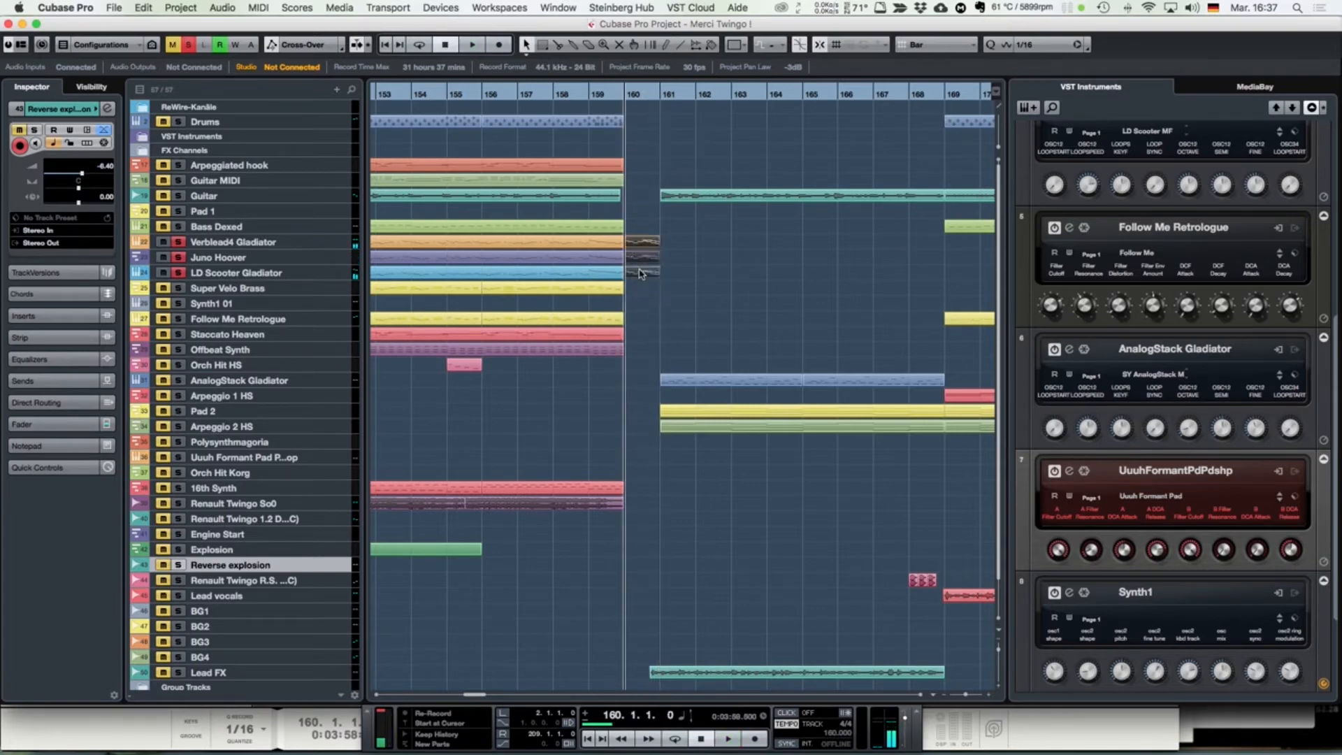
double_click(642, 273)
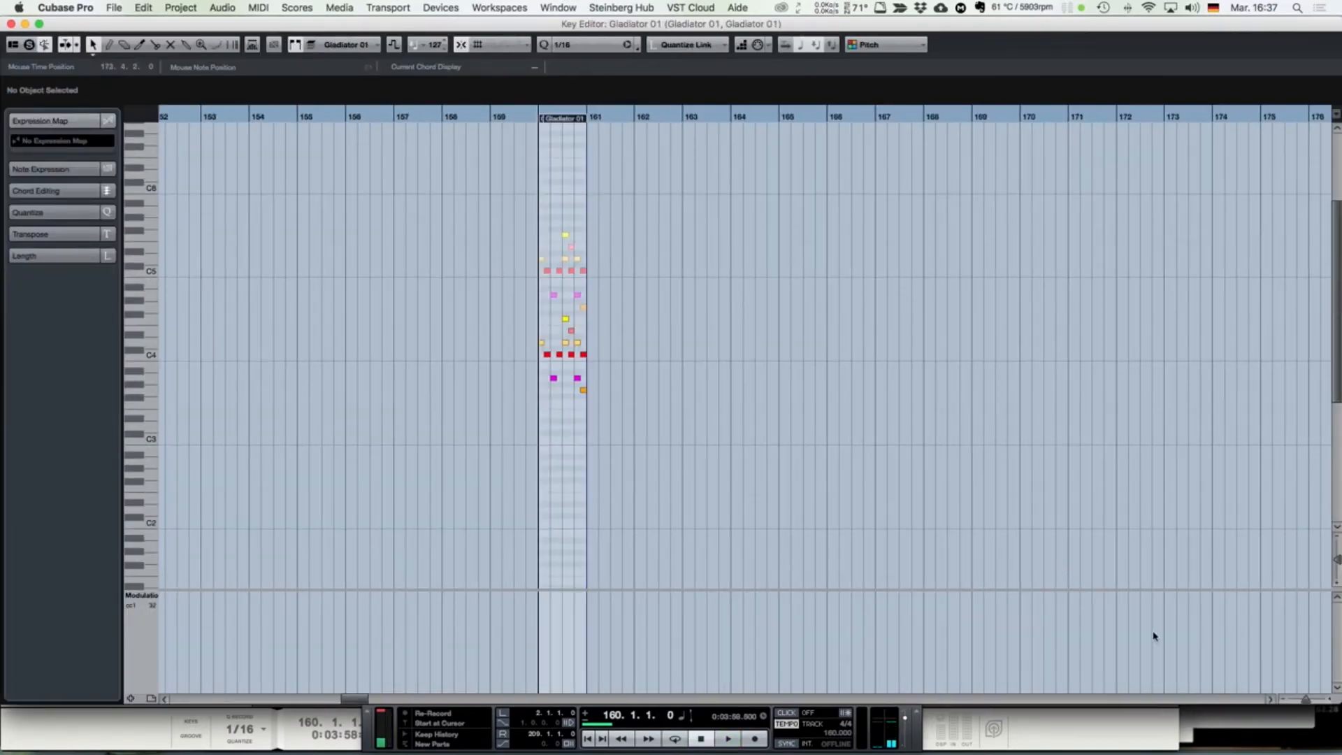
left_click(10, 24)
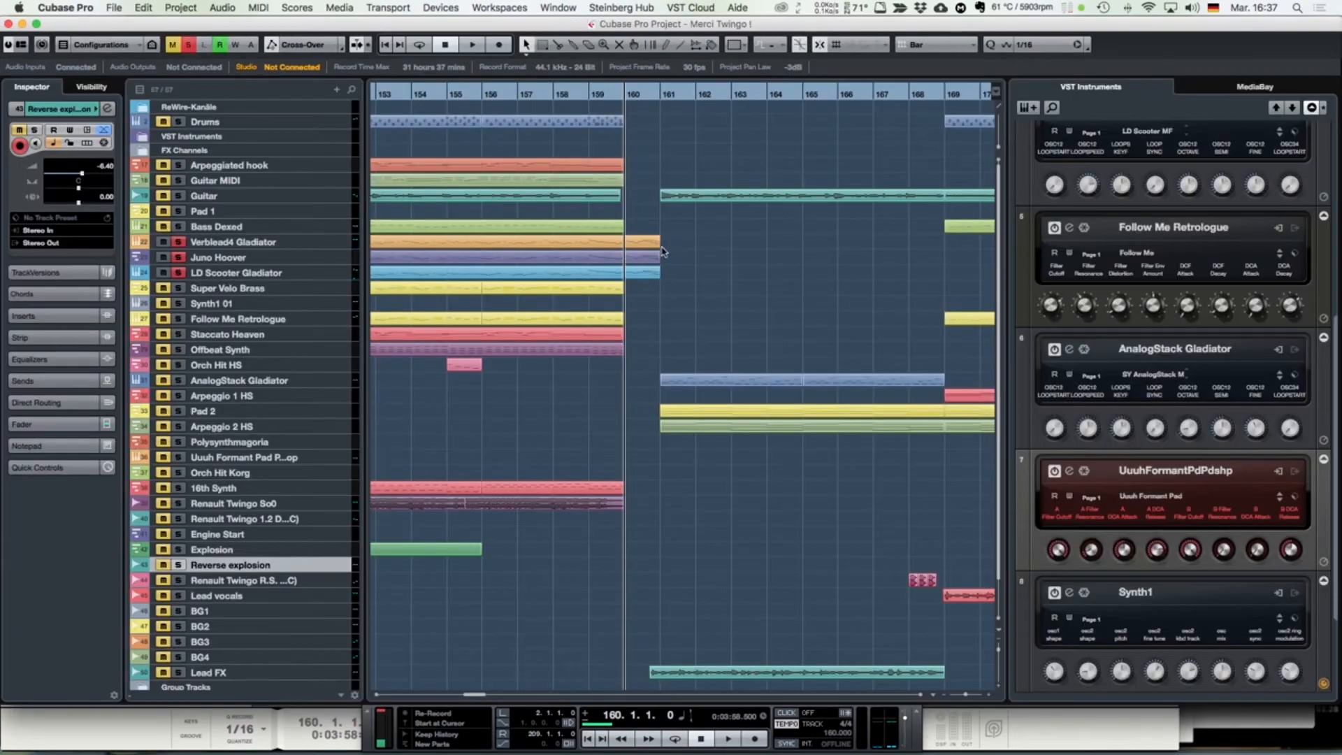
Step: Open the Verblead4 Gladiator part at bar 160 in the key editor, select the two-voice notes in its second half, and play it
double_click(644, 245)
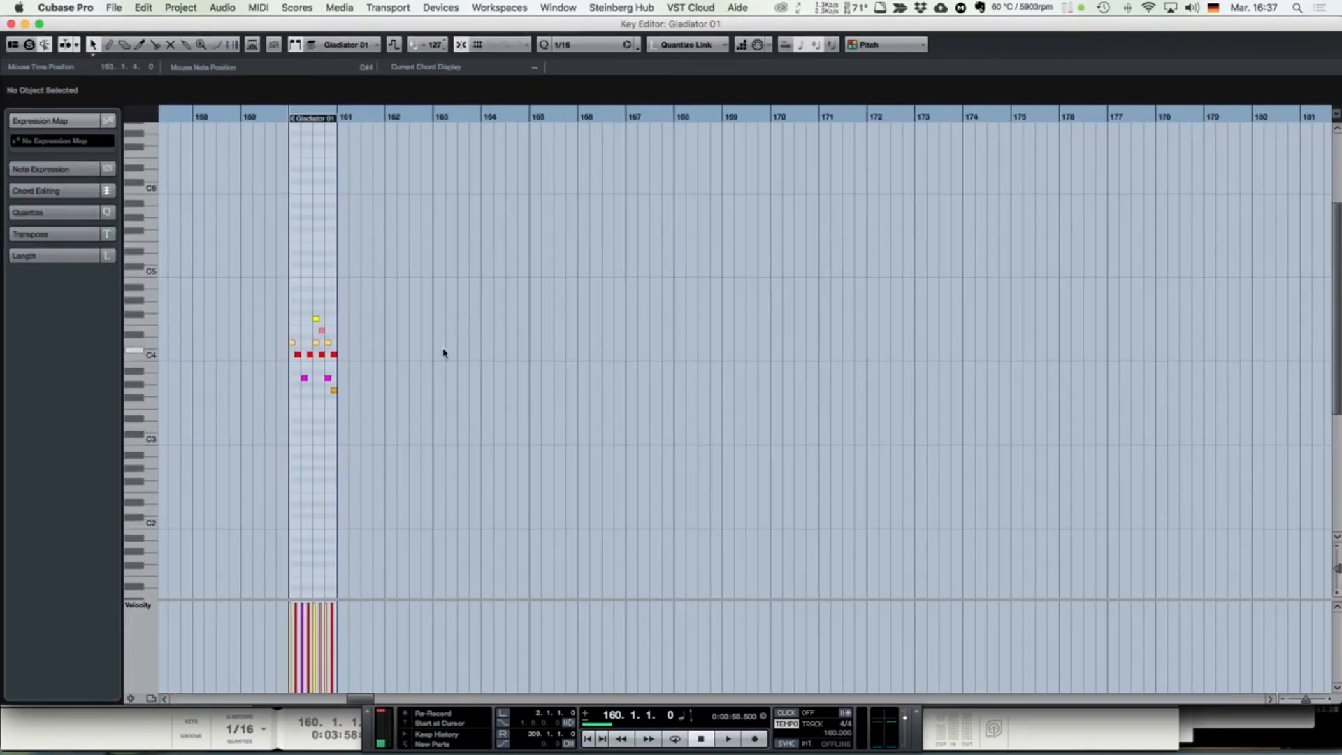
scroll(447, 355, "left", 3)
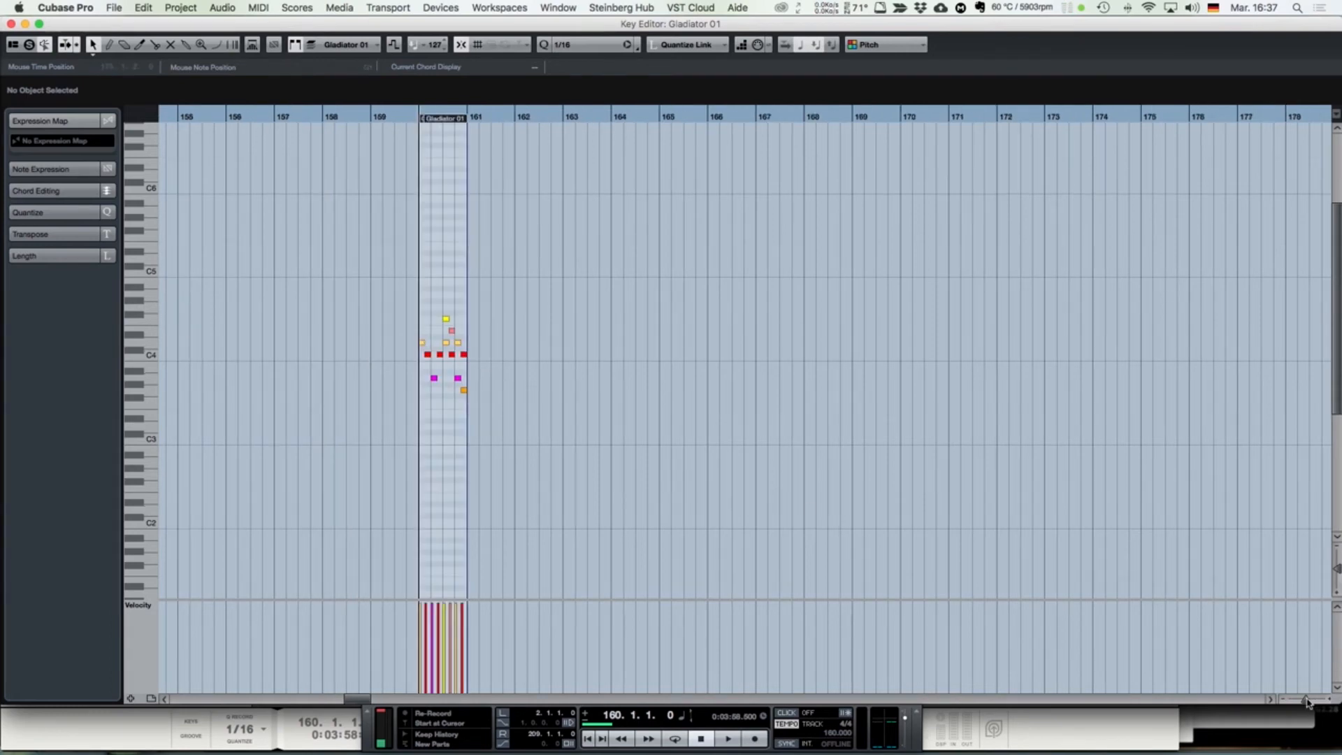
left_click_drag(1308, 704, 1309, 704)
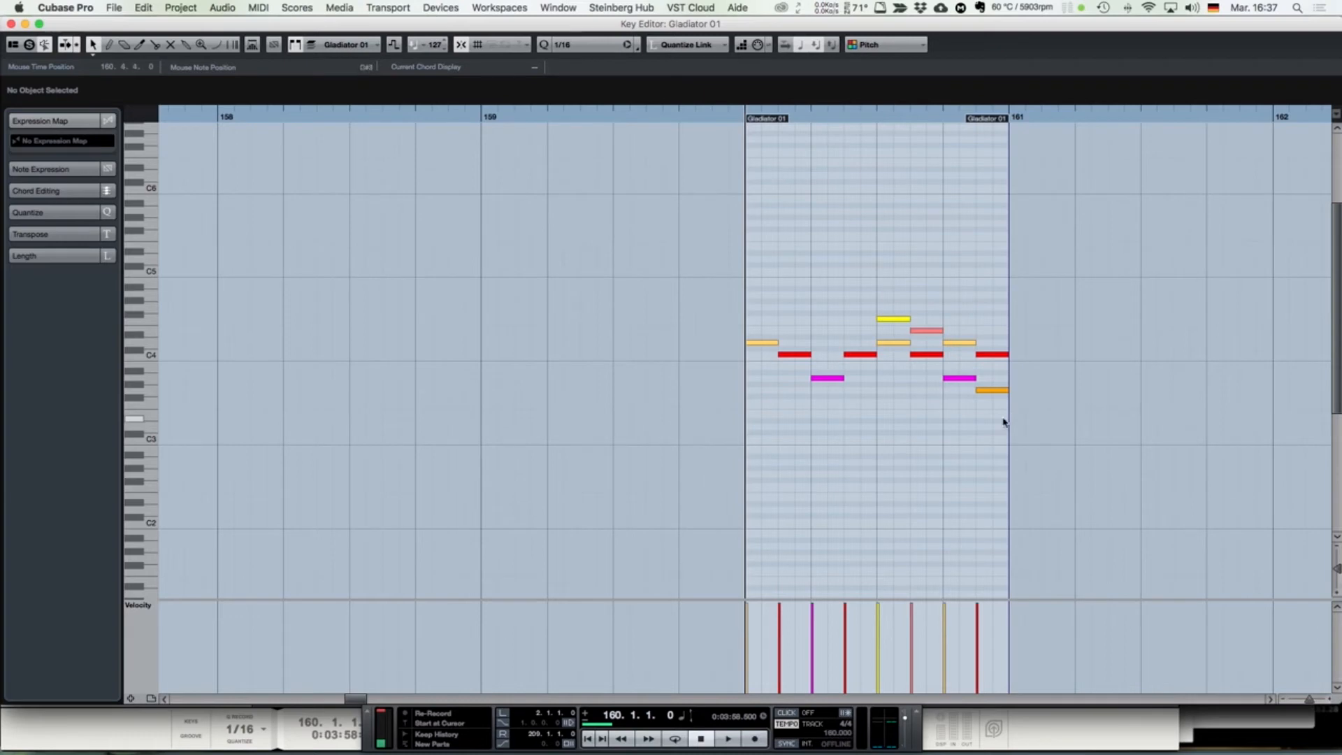
left_click_drag(1003, 422, 889, 299)
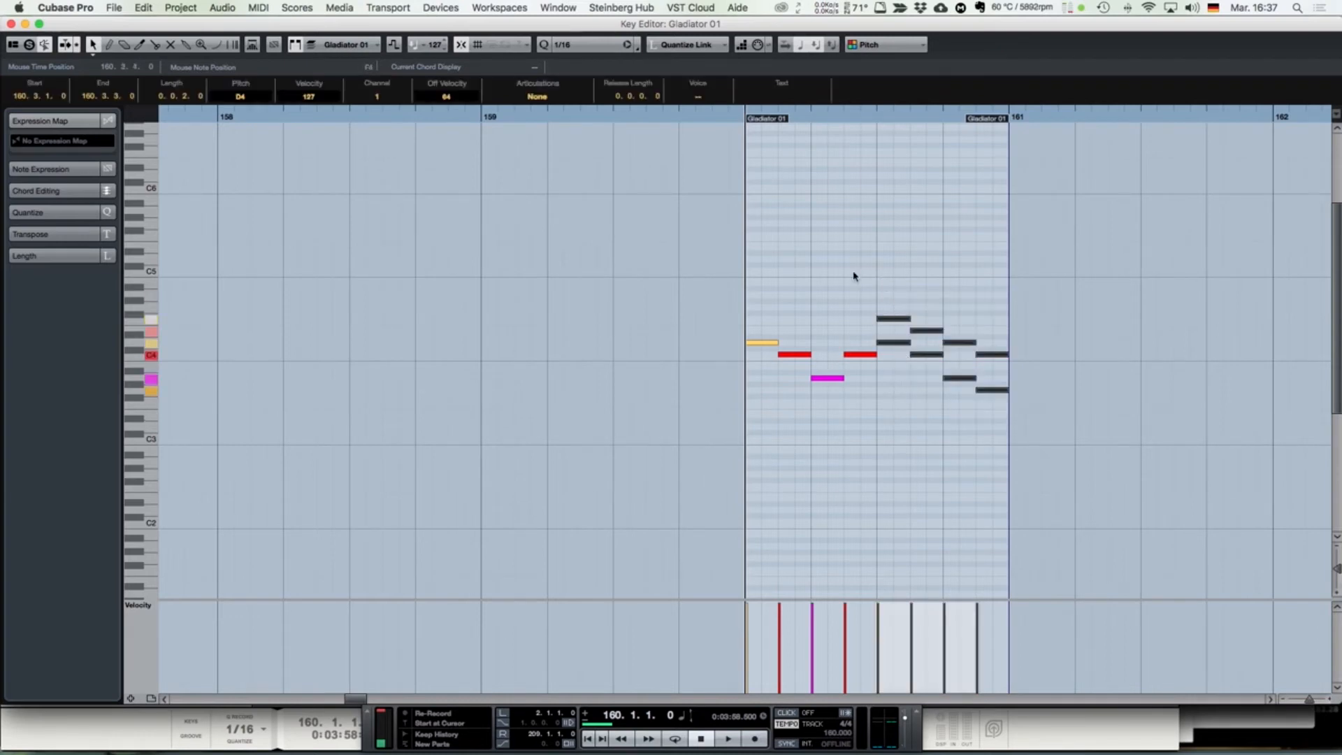
key("space")
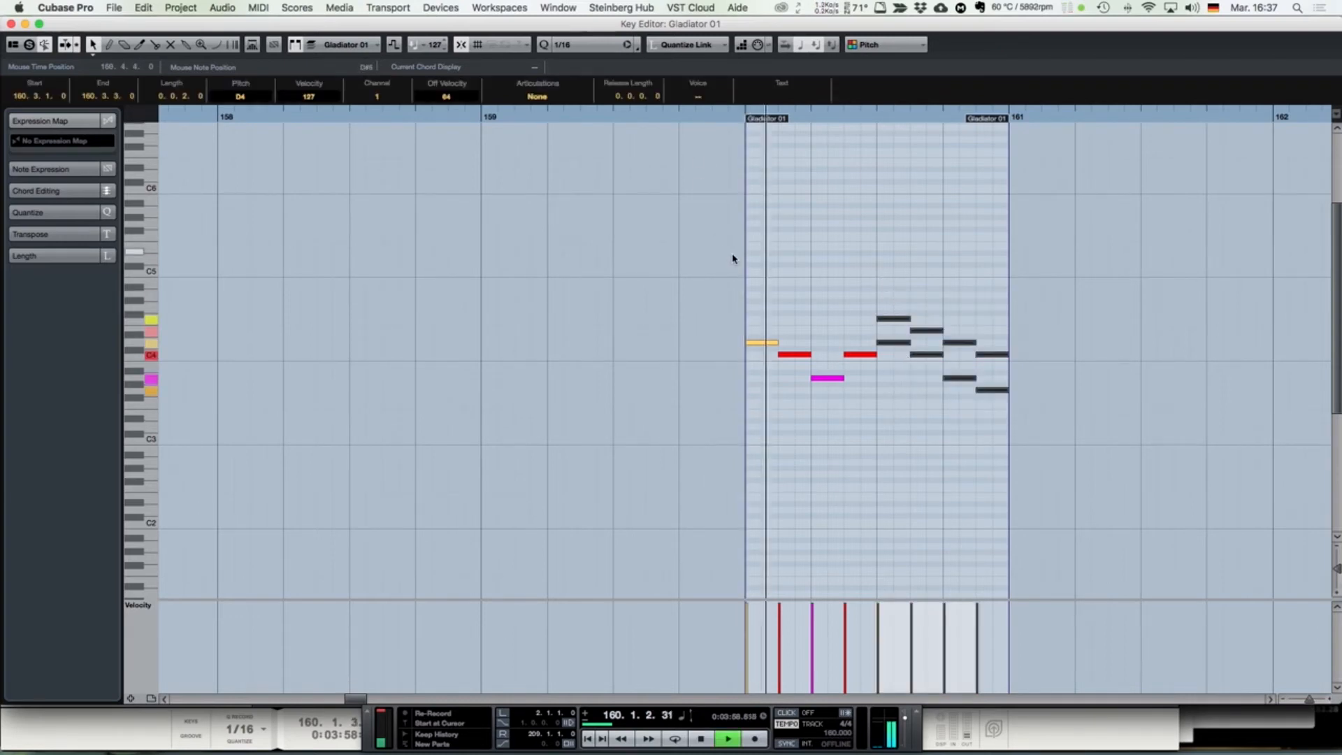
key("space")
key("Return")
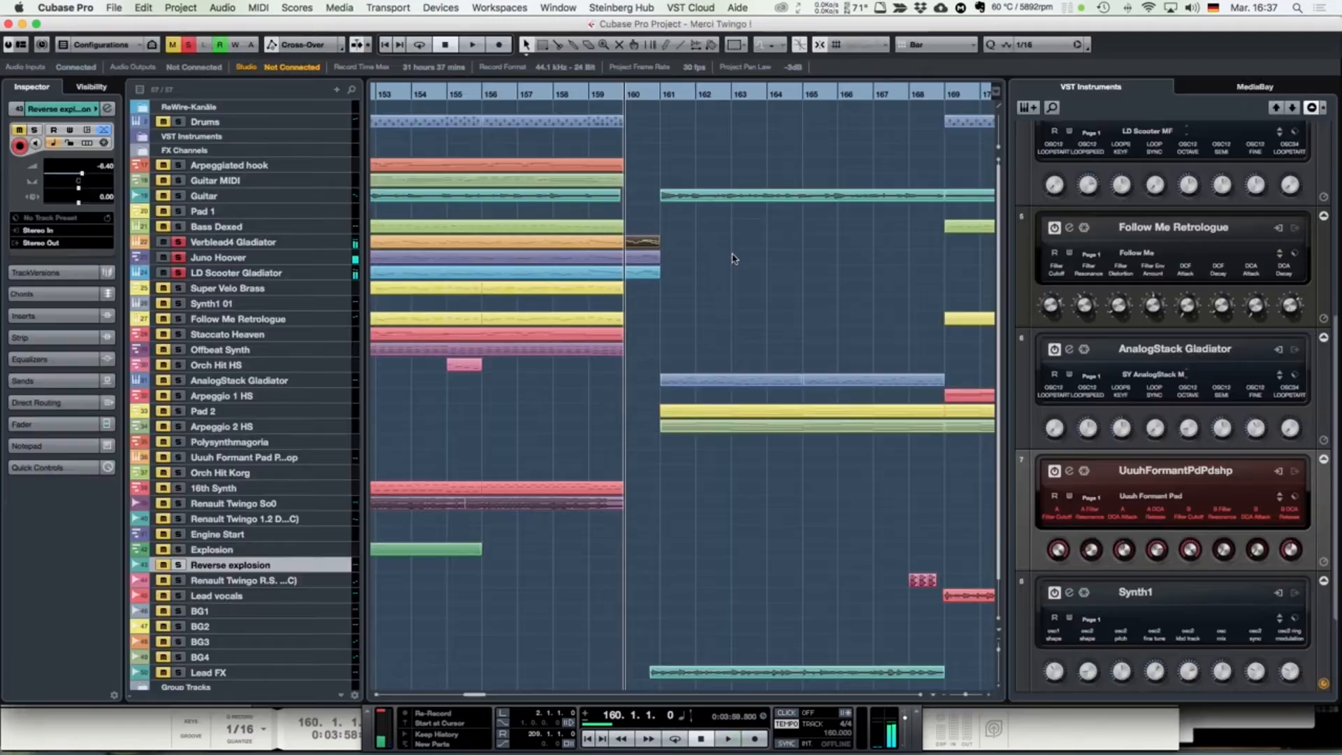
Step: Deselect the Verblead4 Gladiator part, turn off all track solos and look over the rest of the arrangement
left_click(748, 278)
left_click(187, 47)
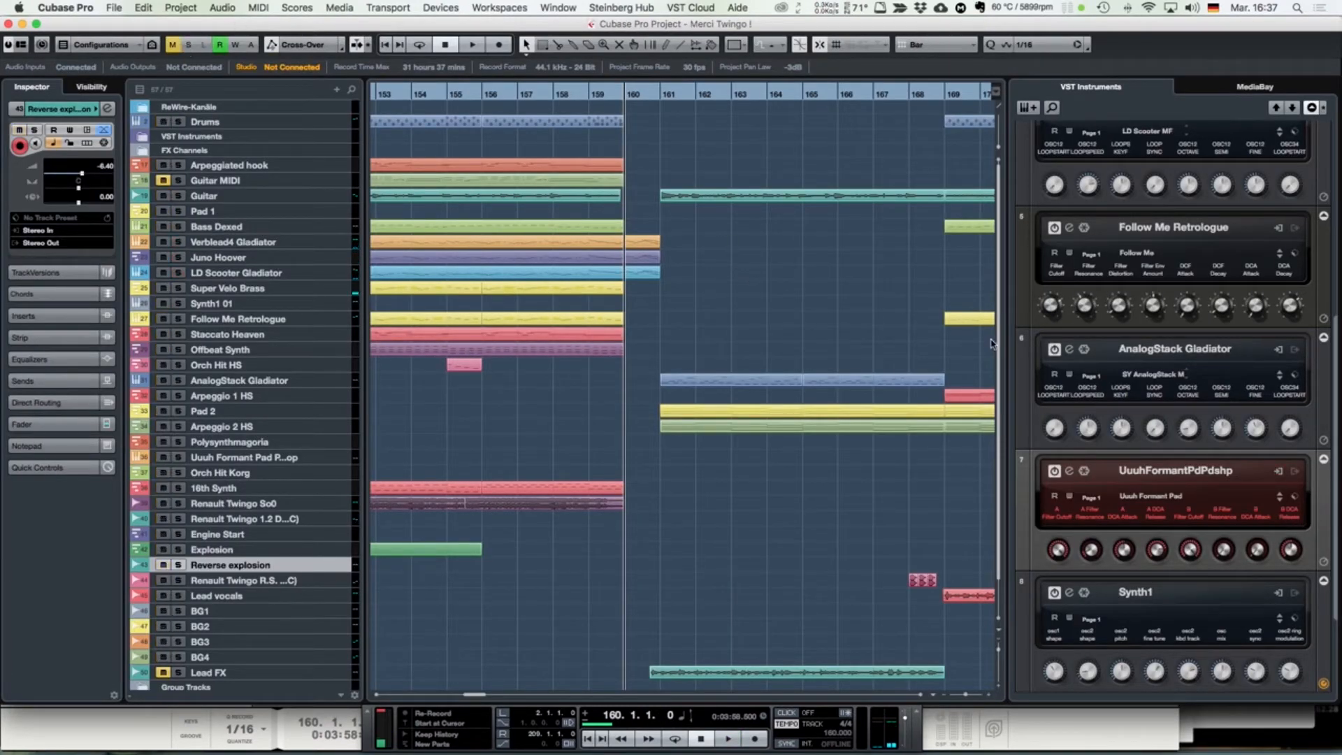
scroll(870, 299, "right", 3)
scroll(871, 299, "right", 20)
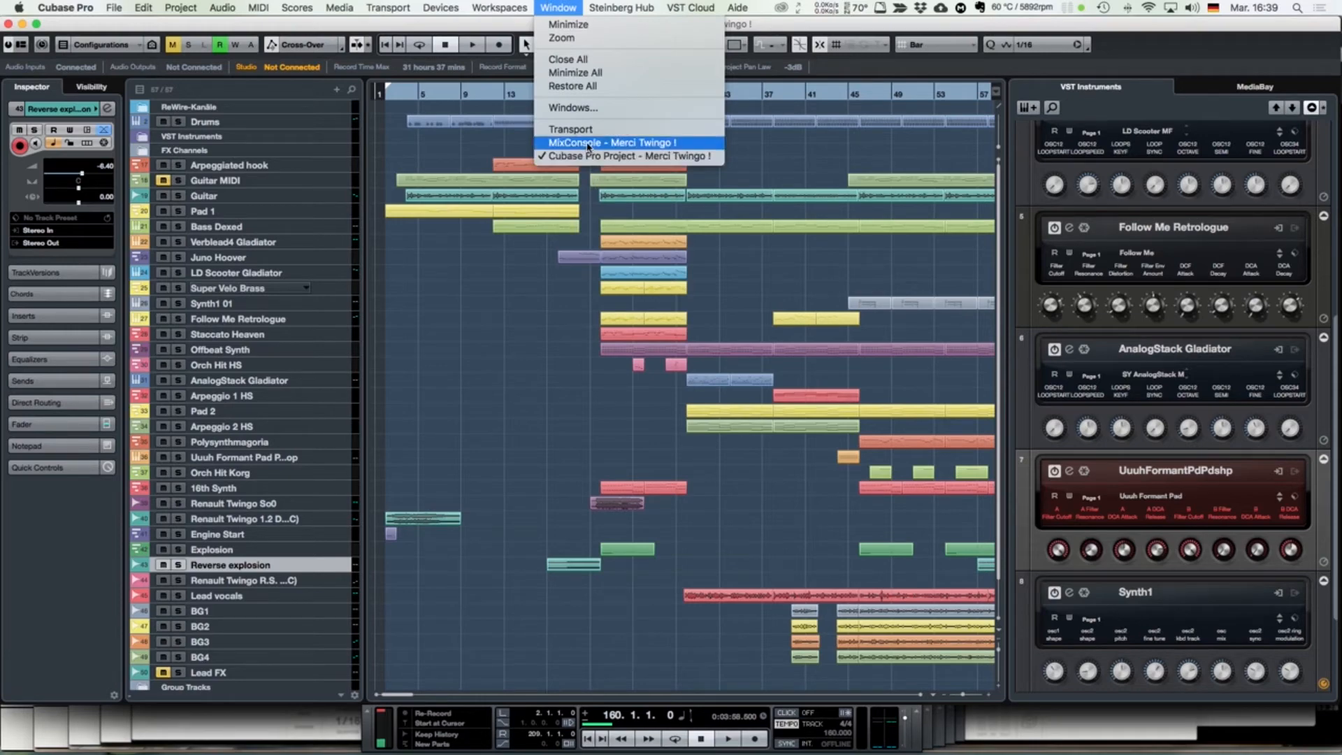
Step: Open the MixConsole and look through its channels, from the inputs and HS outputs to the effect and synth channels
left_click(588, 144)
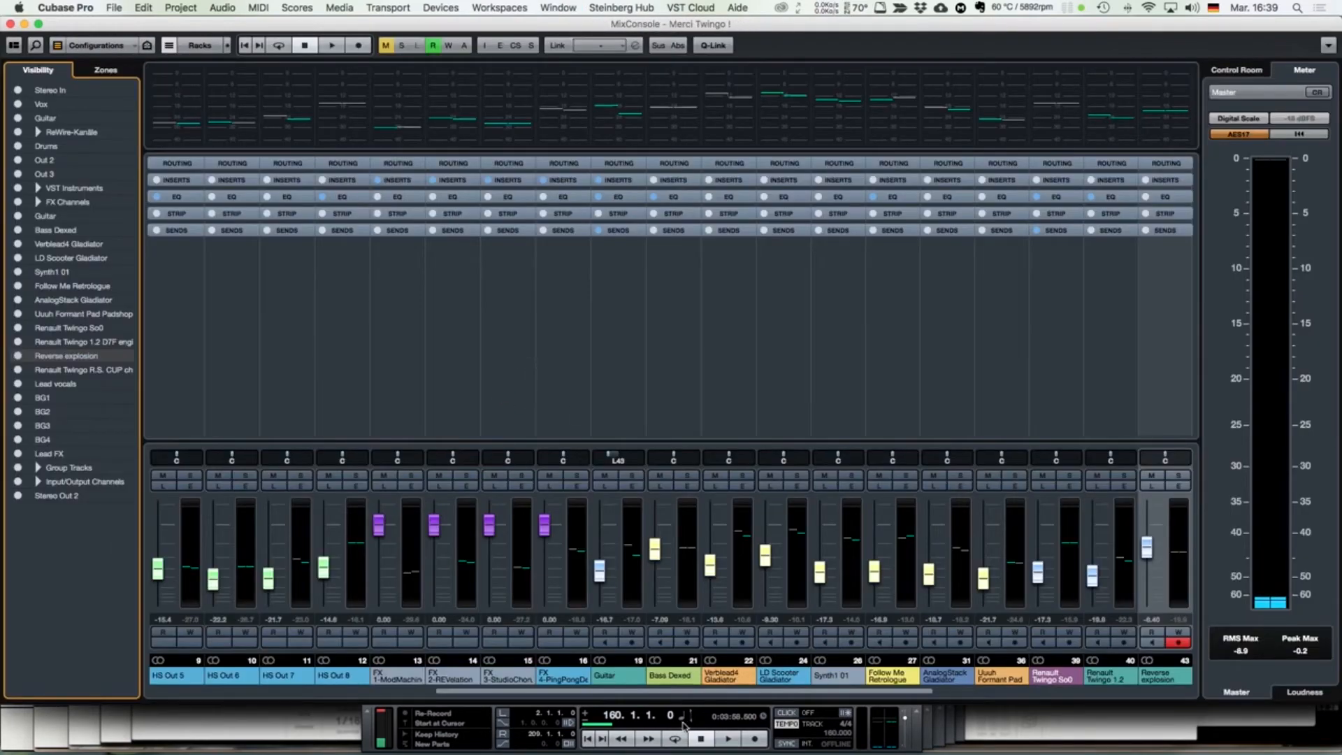
left_click_drag(671, 691, 314, 699)
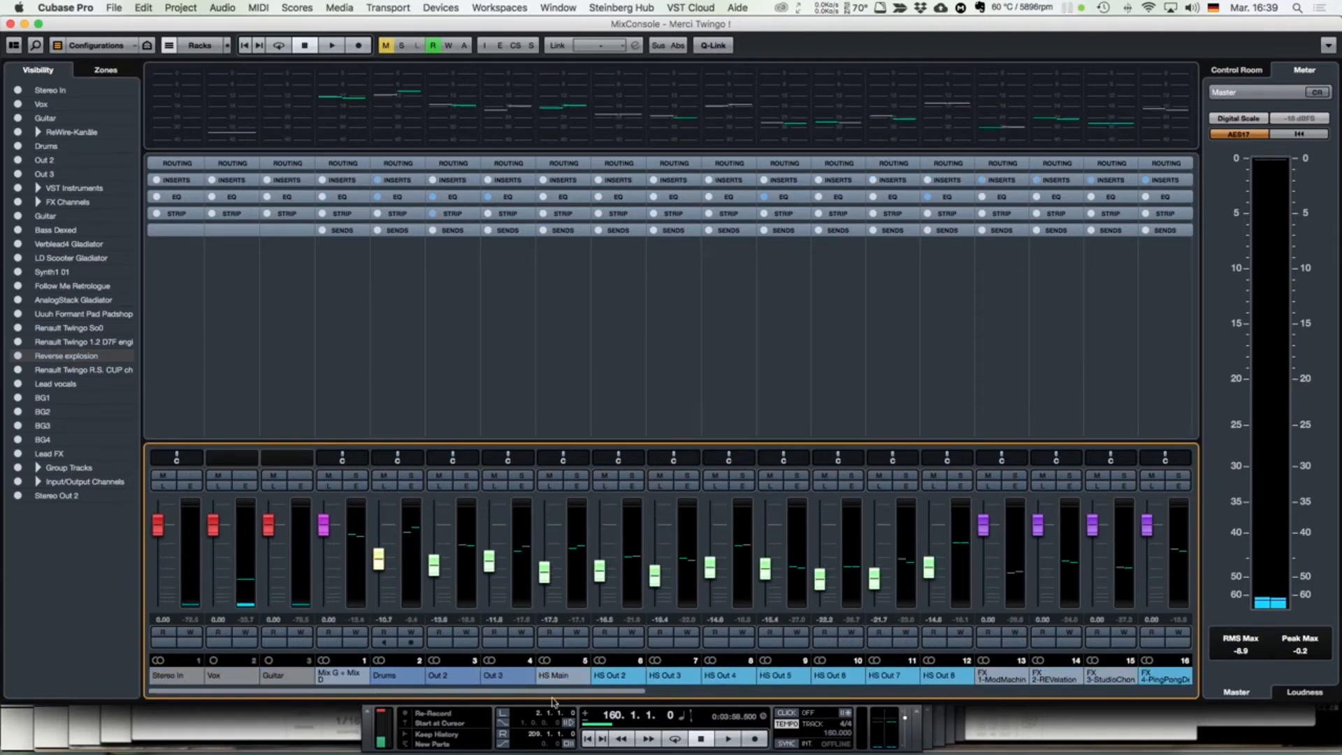
mouse_move(552, 690)
left_mouse_down()
mouse_move(789, 690)
mouse_move(553, 697)
left_mouse_up()
left_click_drag(528, 694, 779, 697)
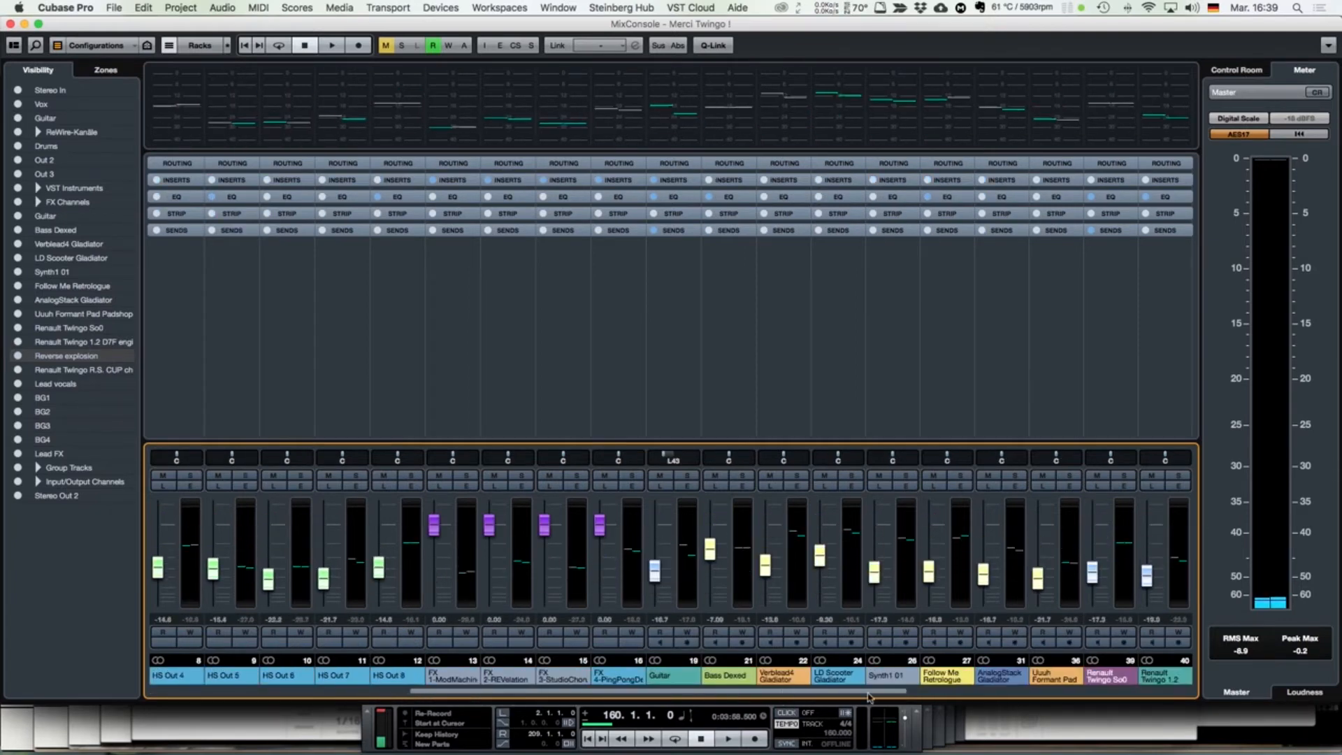
scroll(894, 545, "left", 8)
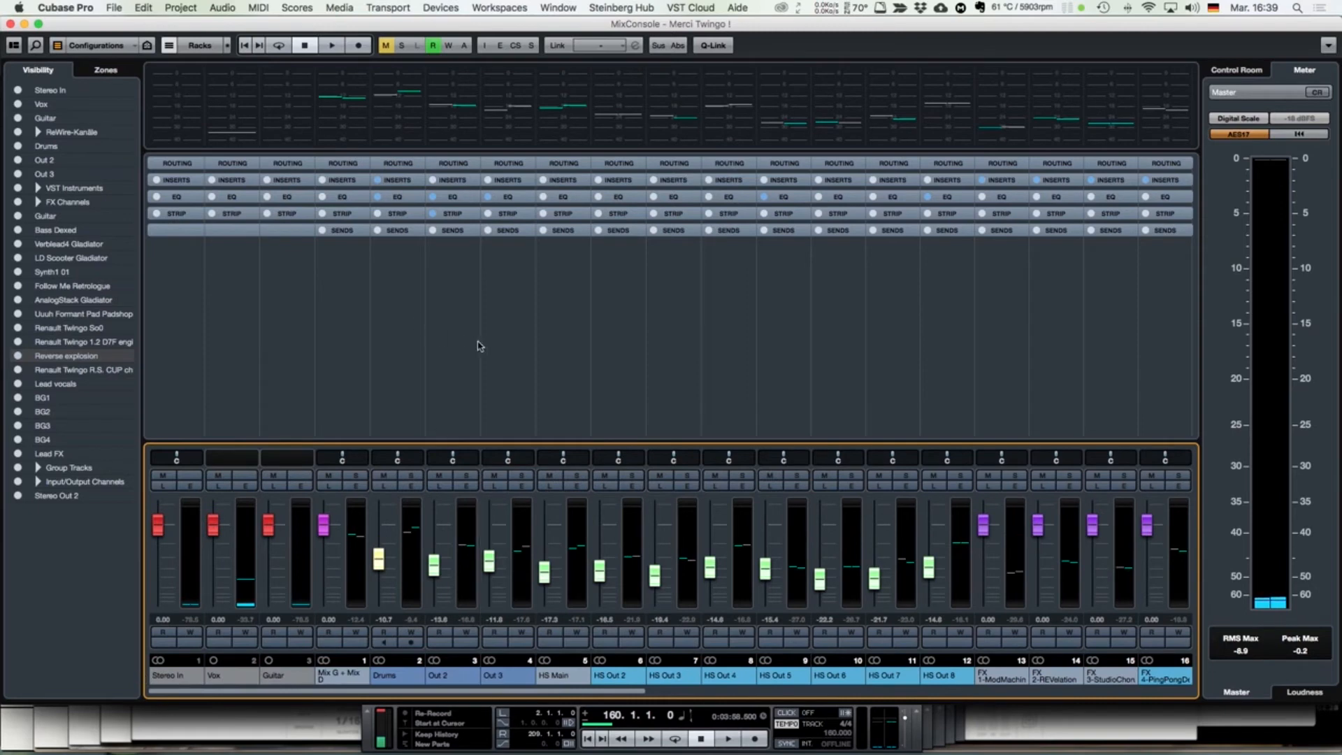
Step: Open HALion Sonic from the HS Main channel and examine its activated outputs and the output routing of each program slot
left_click(578, 489)
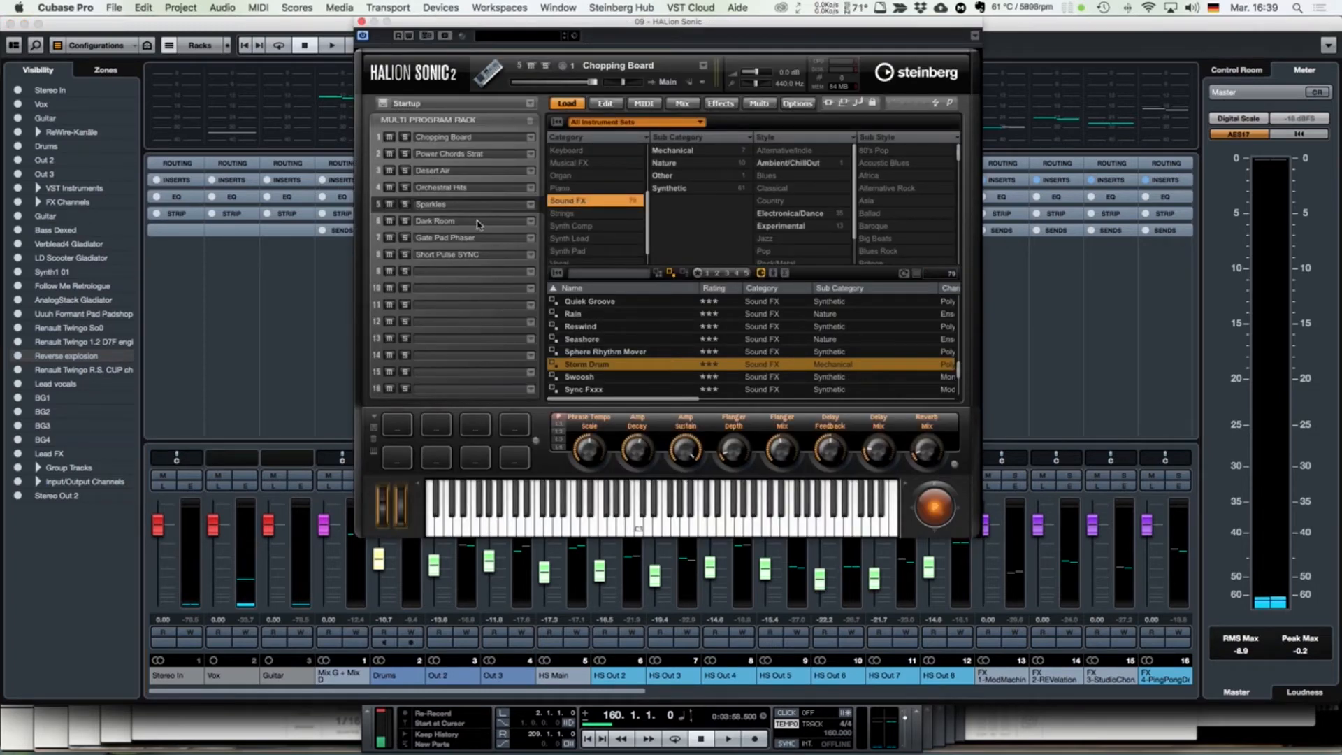
left_click(975, 35)
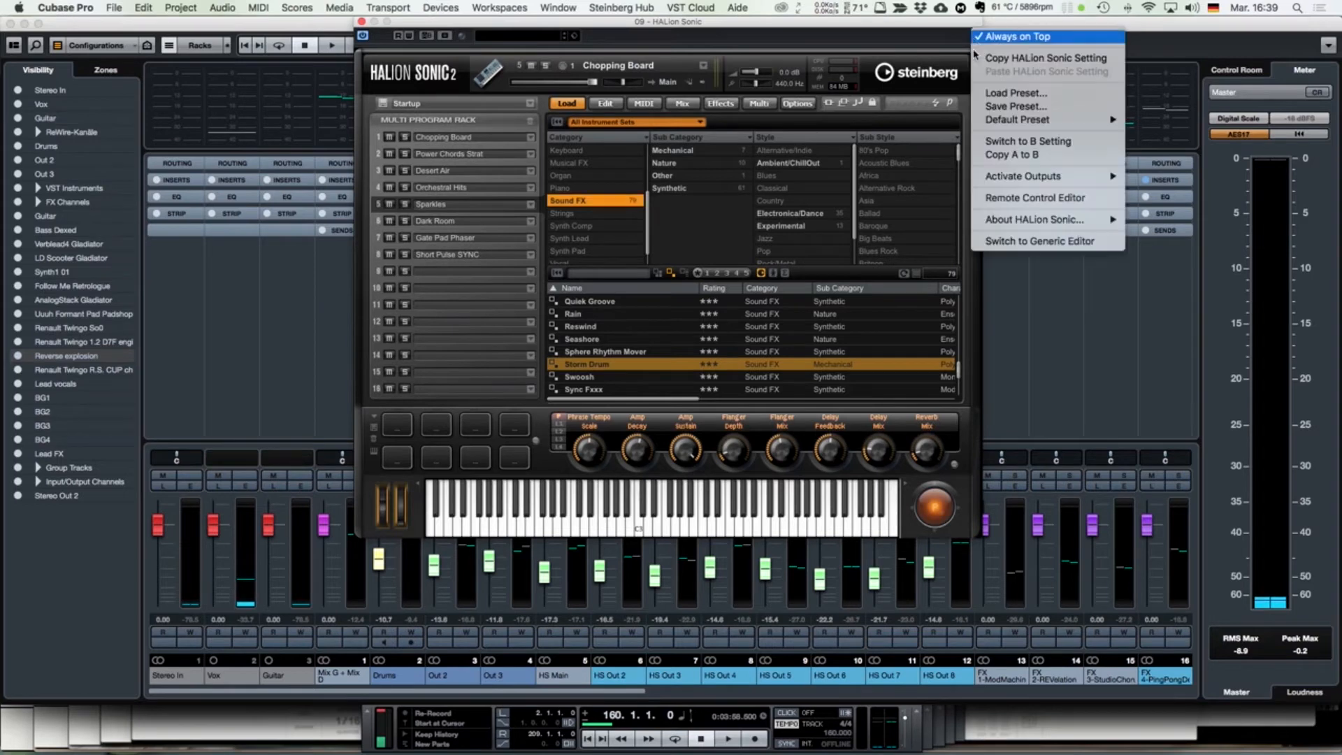
mouse_move(1008, 176)
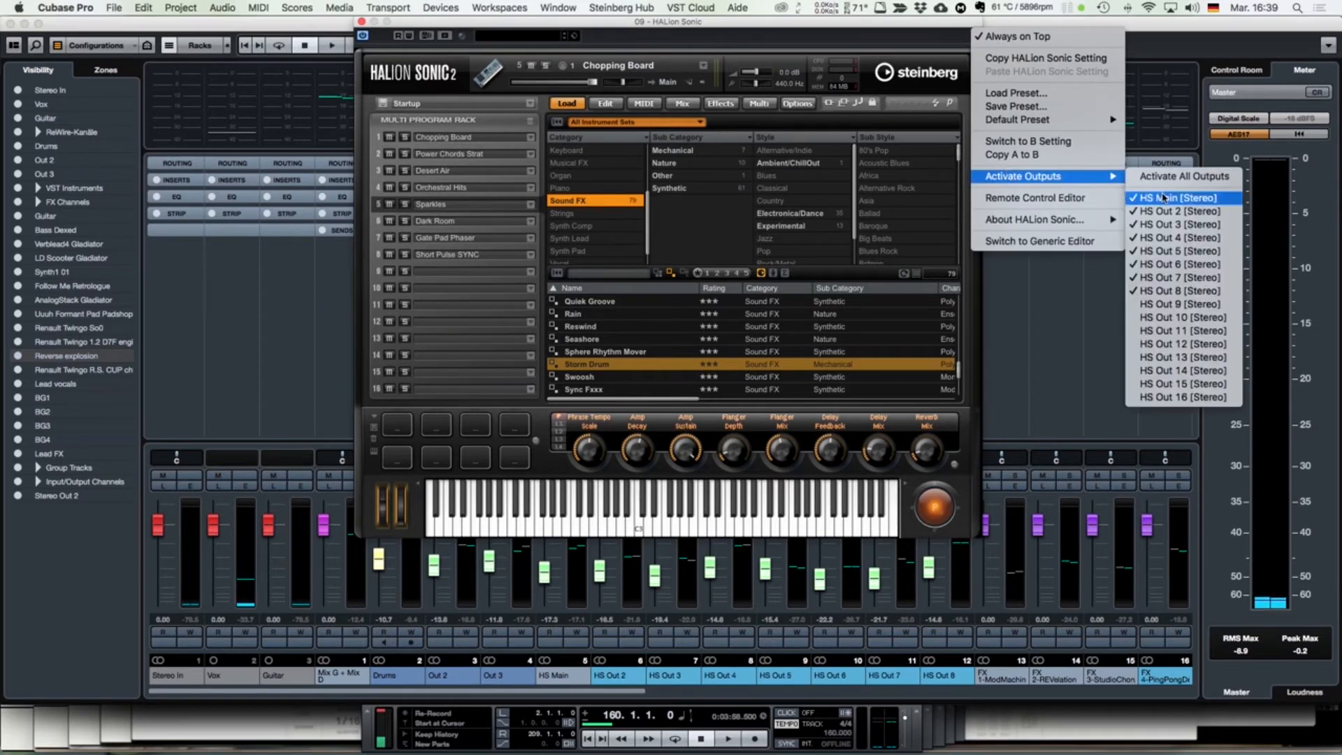
left_click(1197, 249)
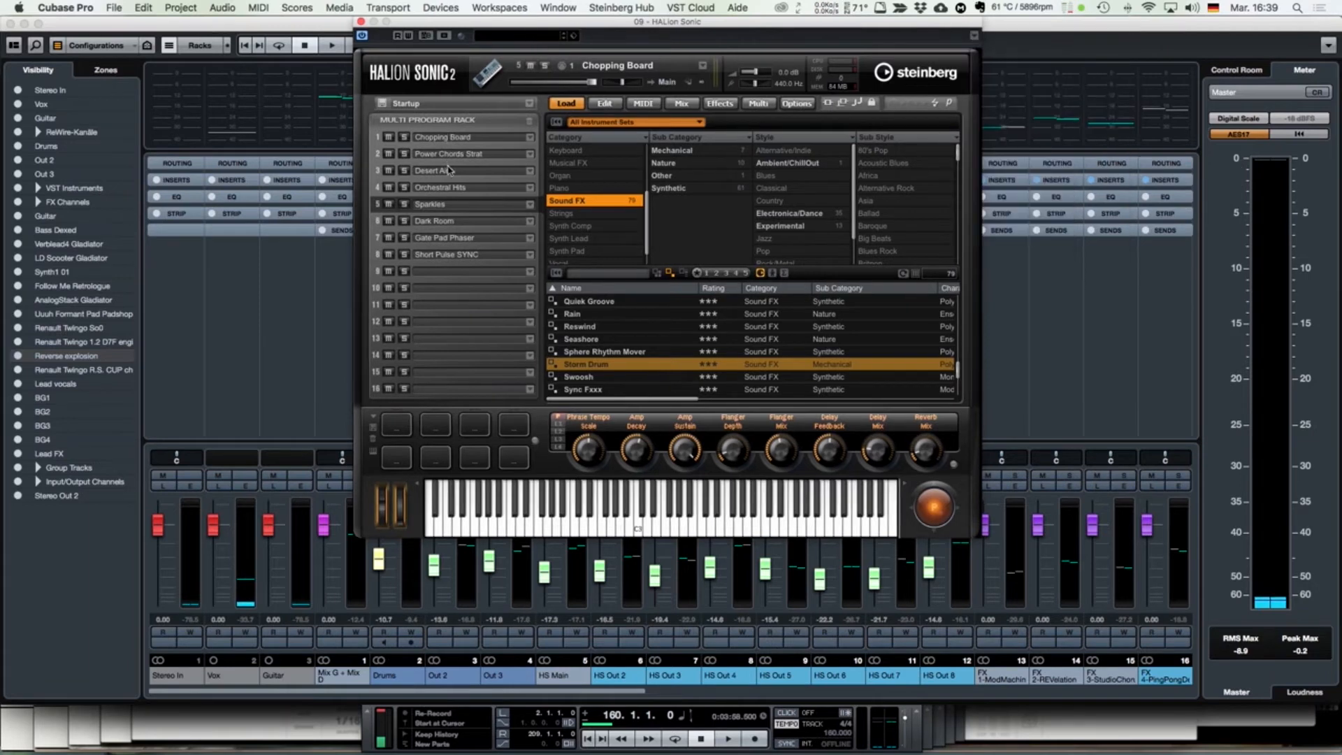
left_click(974, 35)
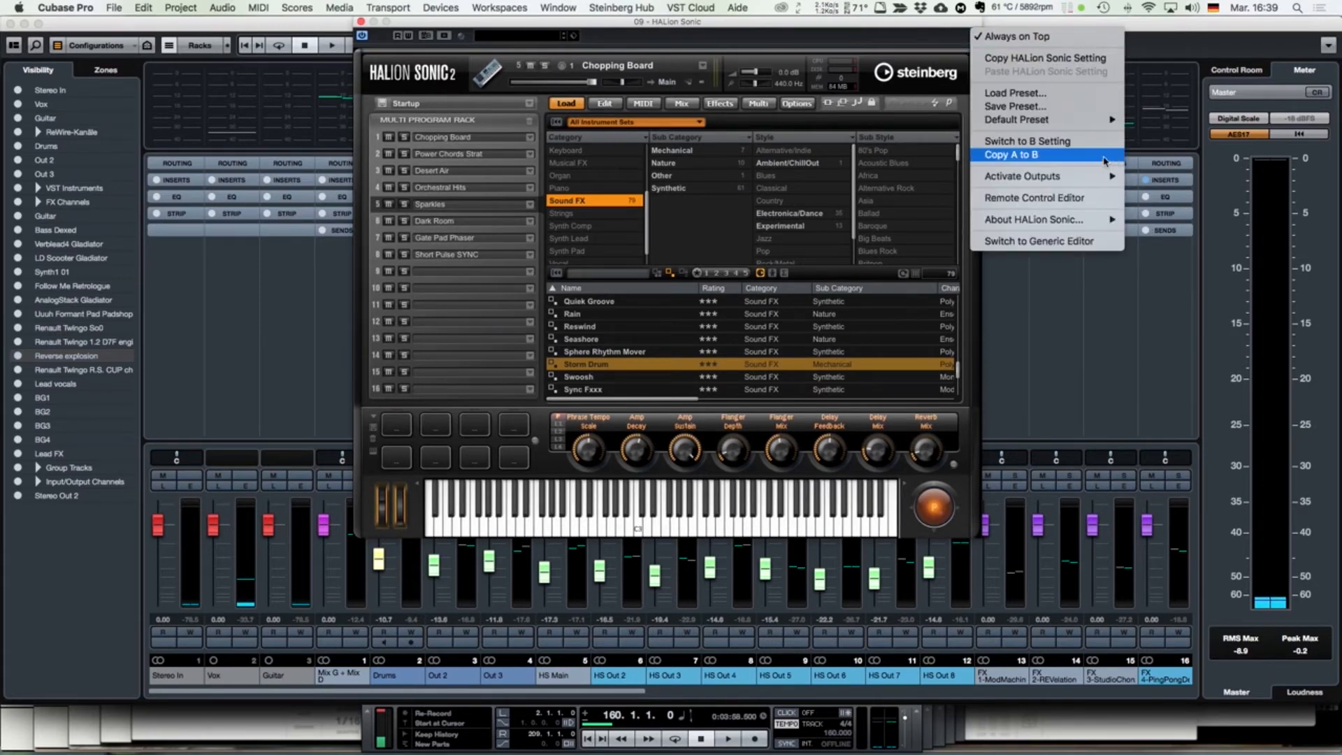
mouse_move(1104, 177)
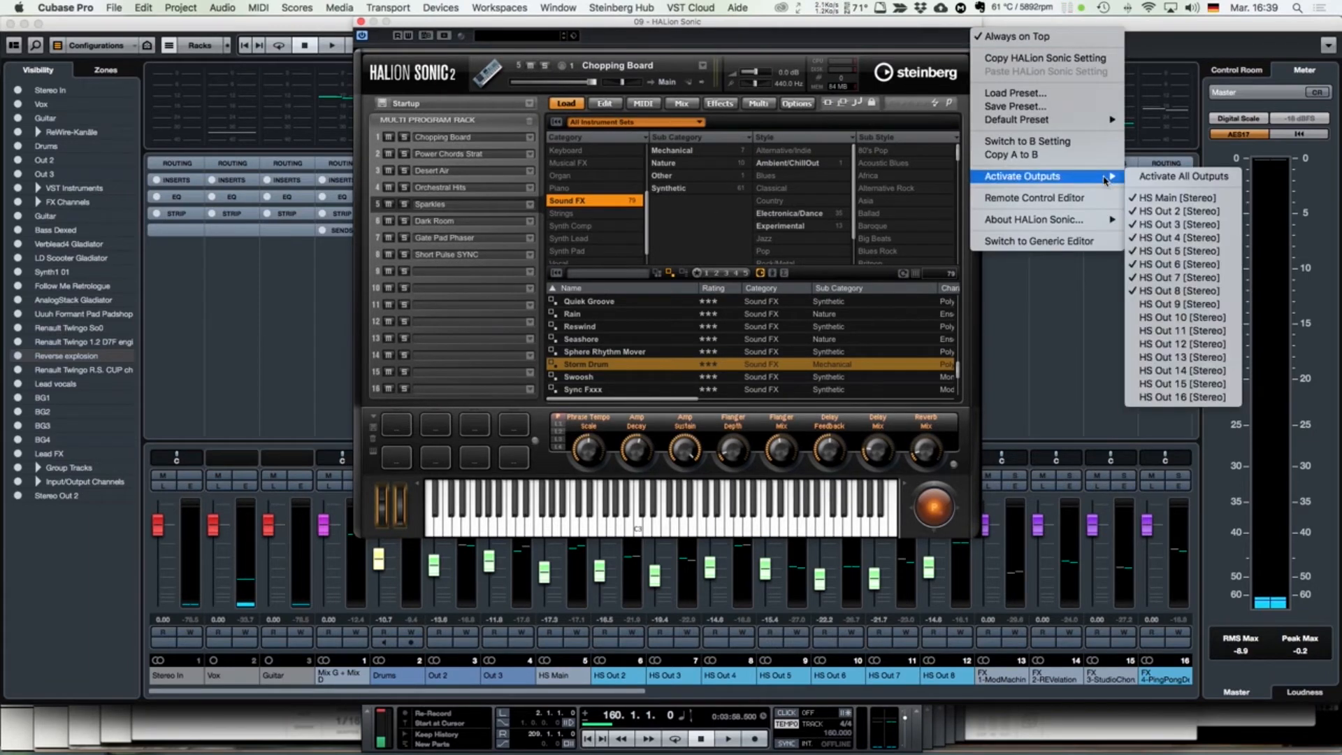
left_click(636, 30)
left_click(682, 104)
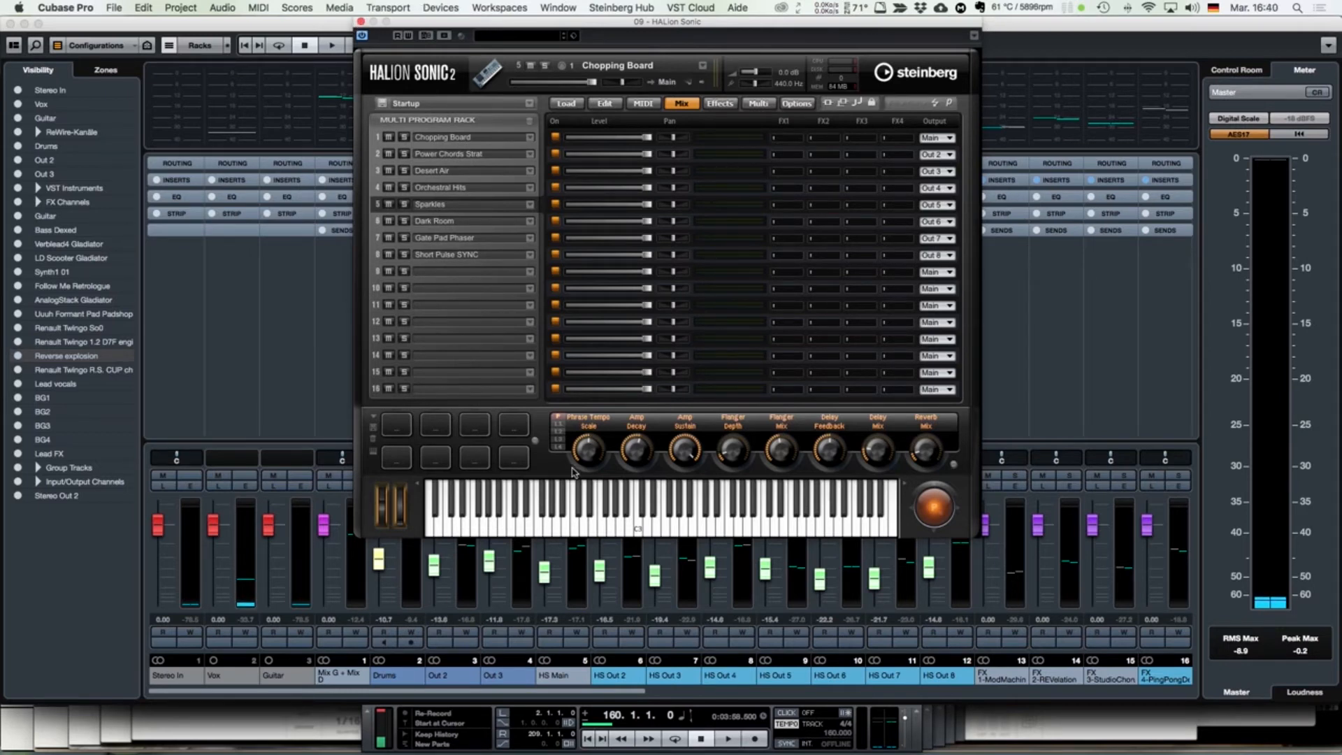
Step: Rename the HS Main channel as Chopping Board and the HS Out 2 channel as Power Chords Strat
double_click(557, 676)
type("Ch")
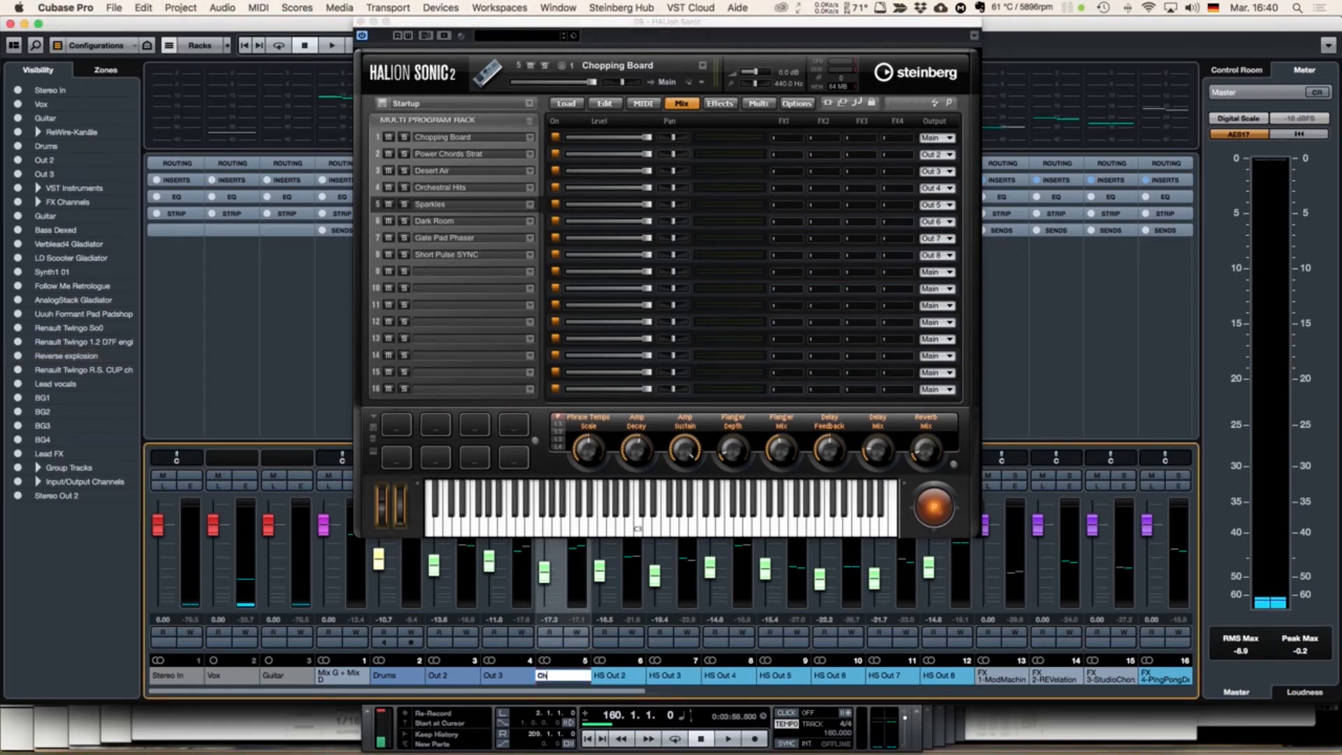
type("opping Board")
key("Return")
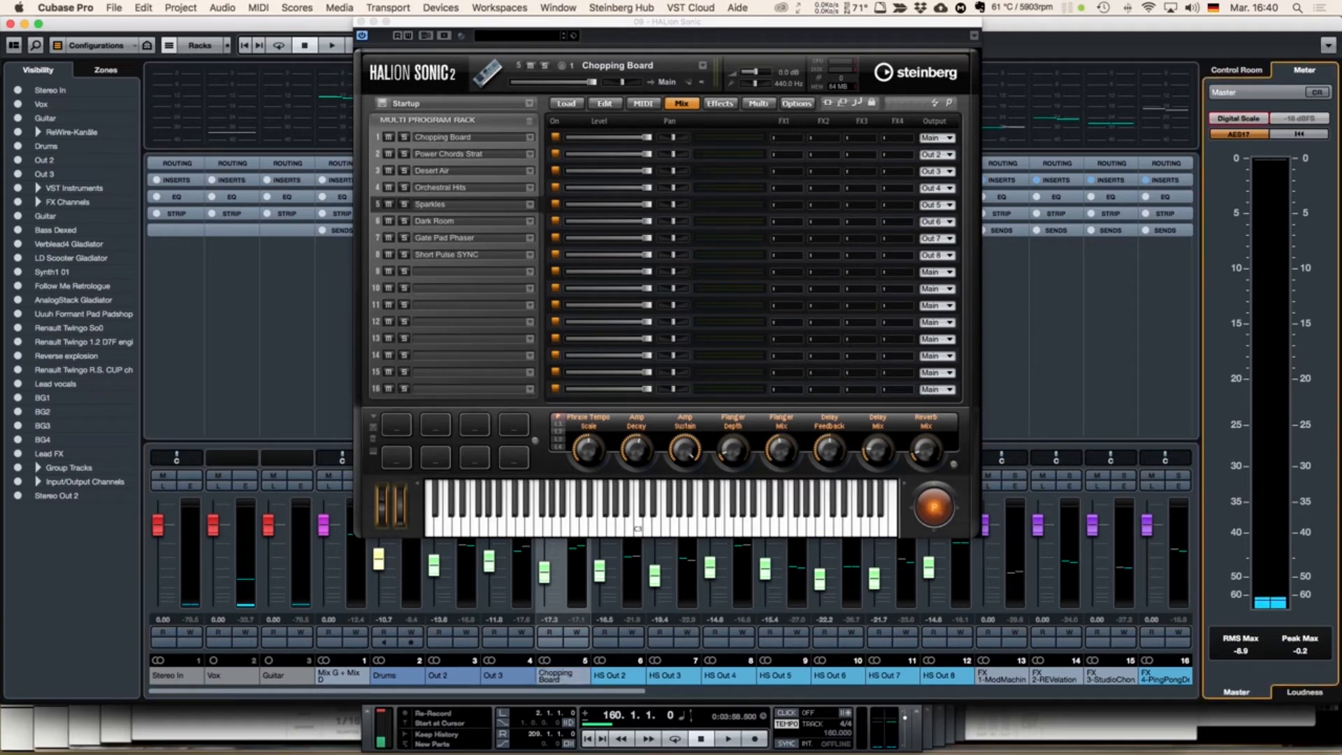
double_click(613, 675)
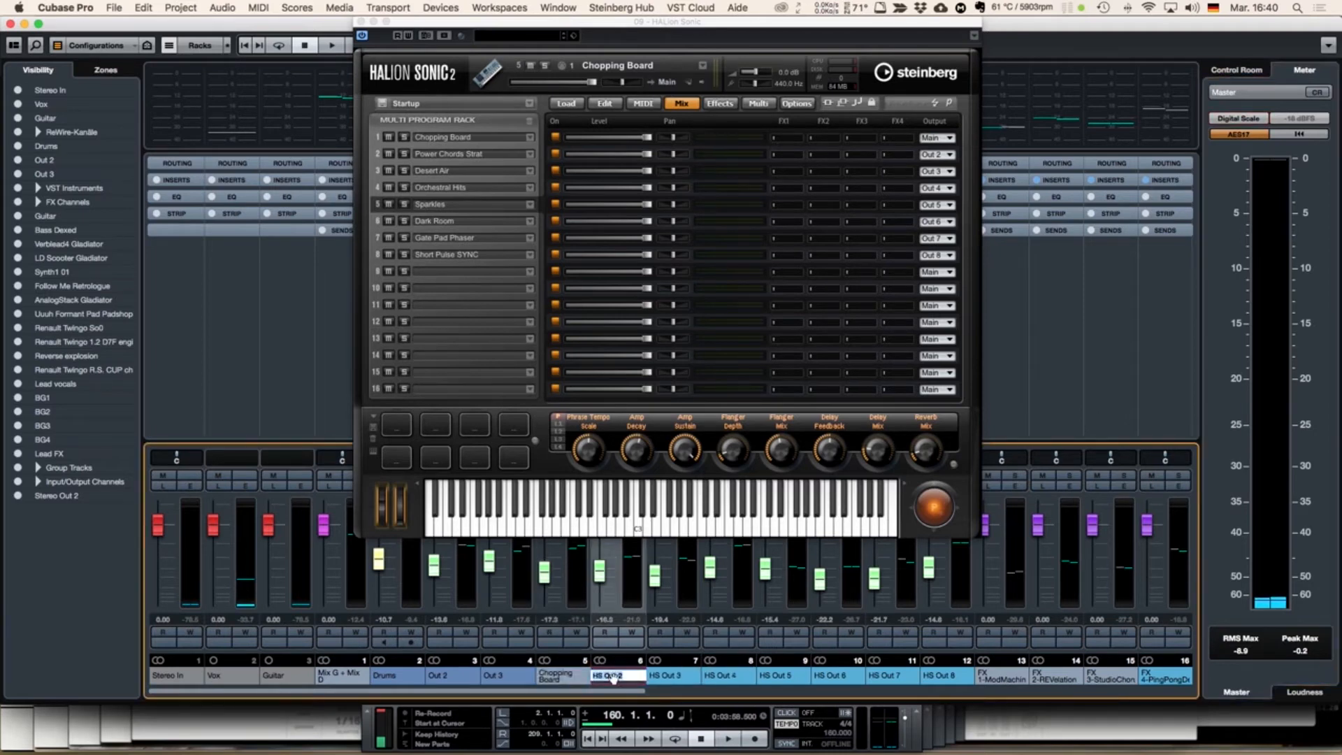
type("P")
Step: Rename the HS Out 3 channel as Desert Air and the HS Out 4 channel as Orchestral Hits
double_click(689, 677)
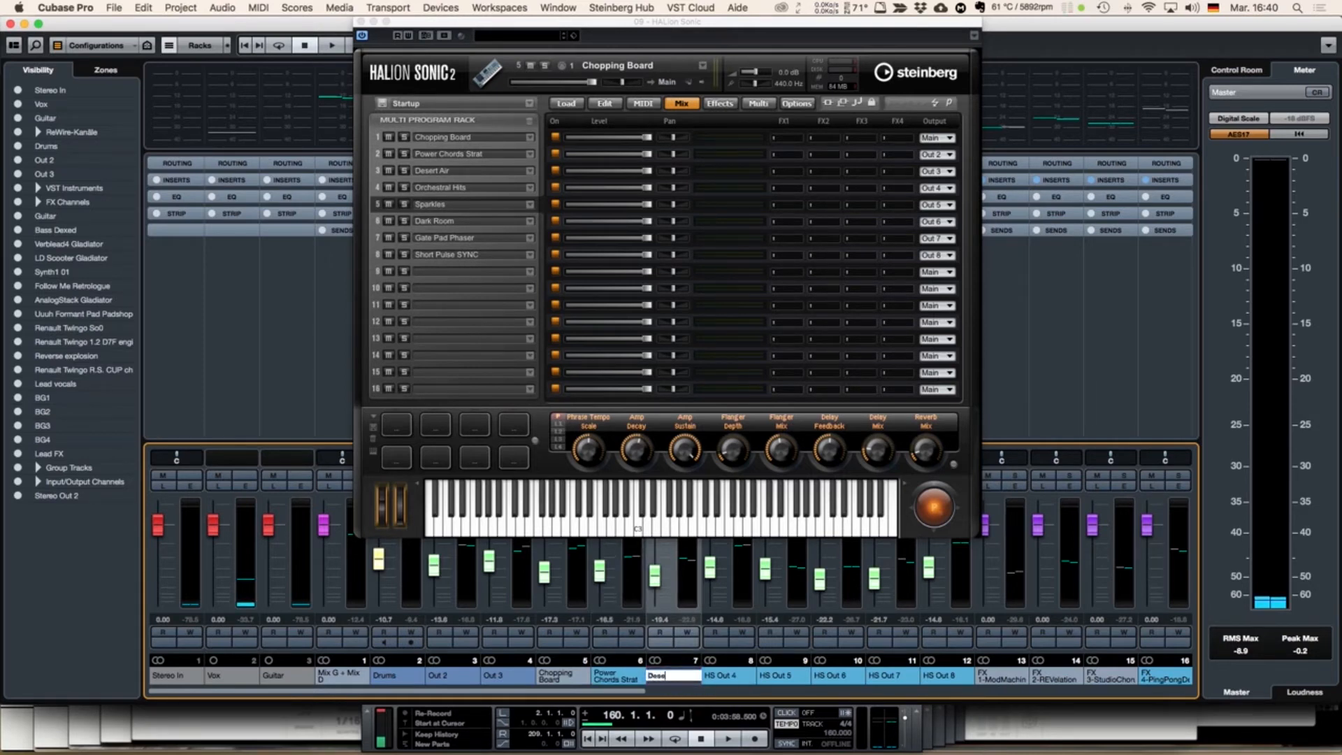
type("Desert Air")
left_click(737, 679)
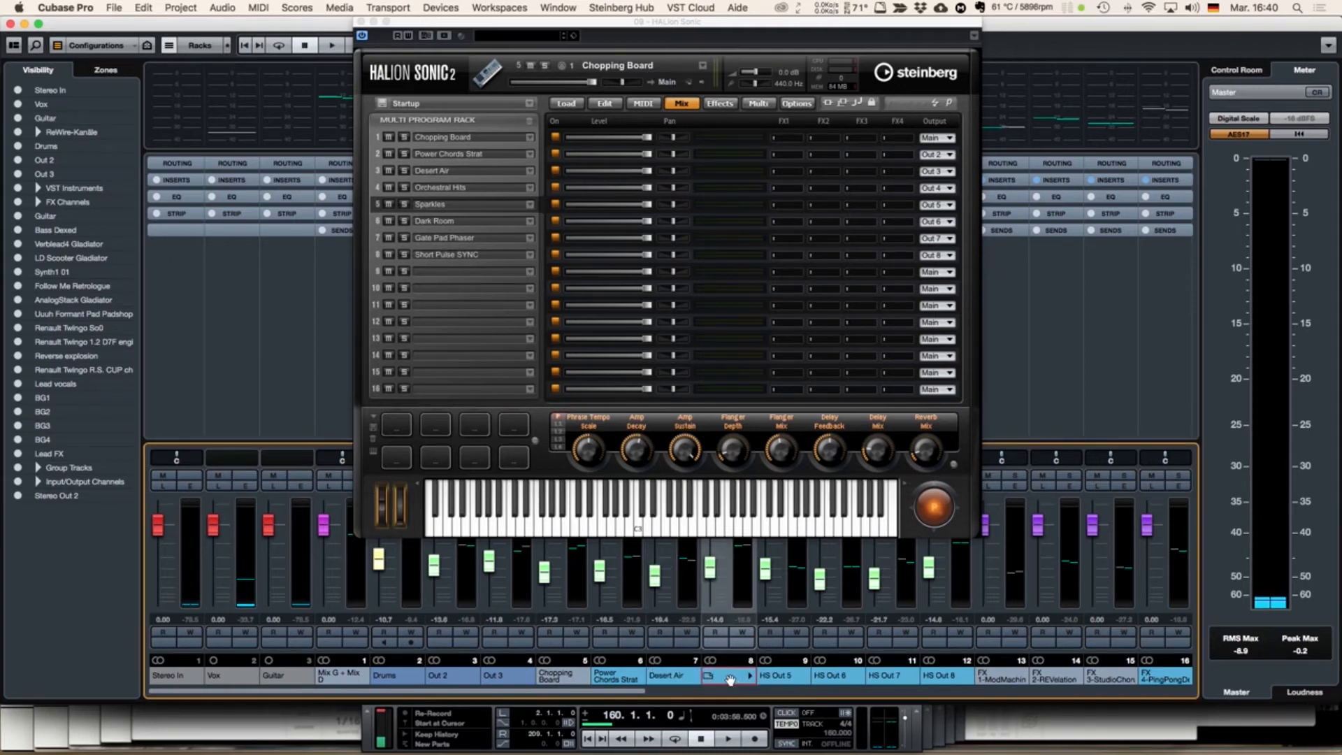
double_click(730, 680)
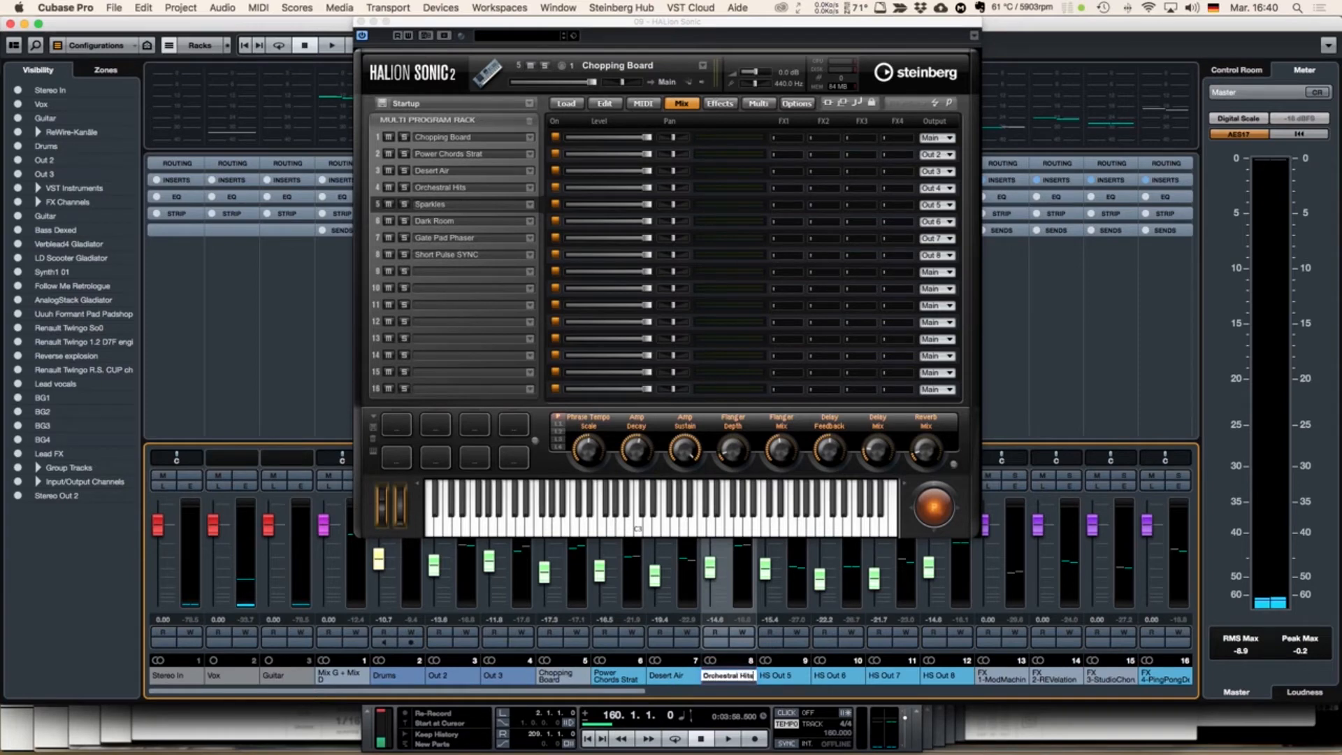
Step: Rename the HS Out 5 mixer channel "Sparkles" and the HS Out 6 channel "Dark Room"
left_click(778, 676)
double_click(778, 677)
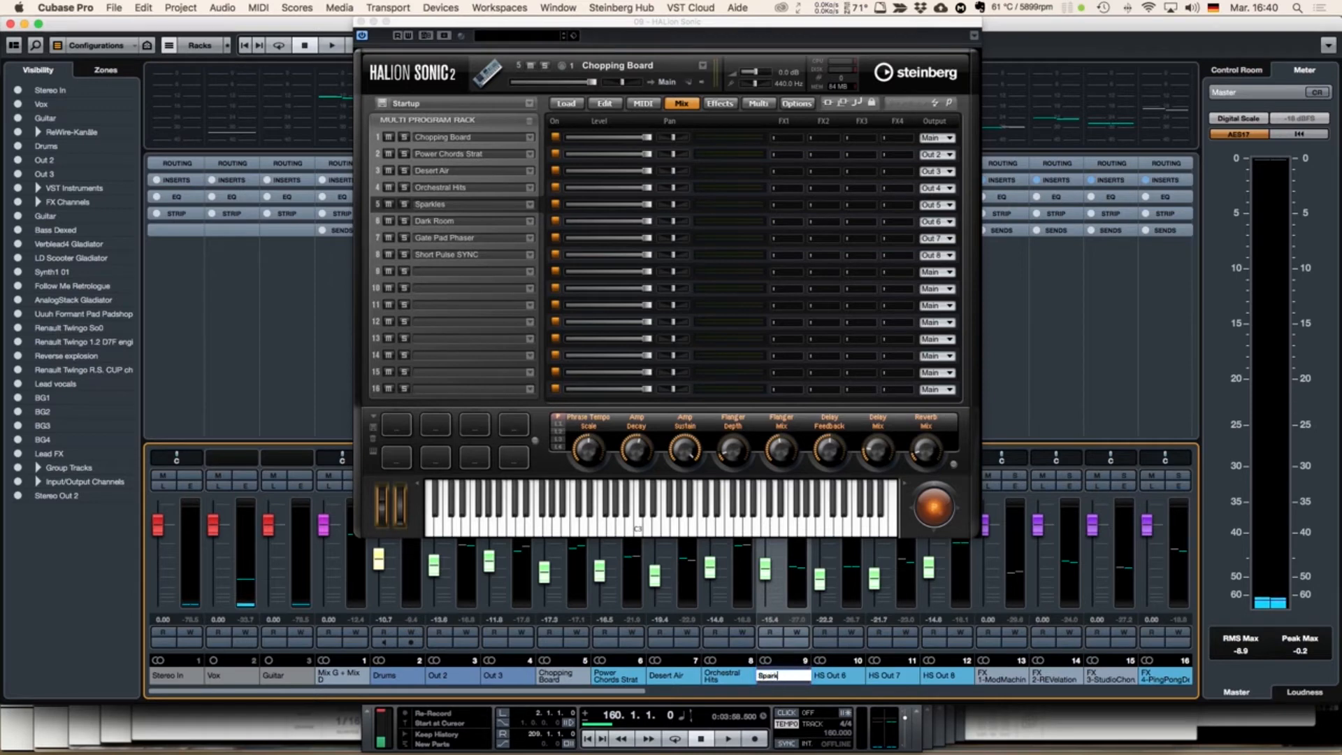
type("Sparkles")
key("Return")
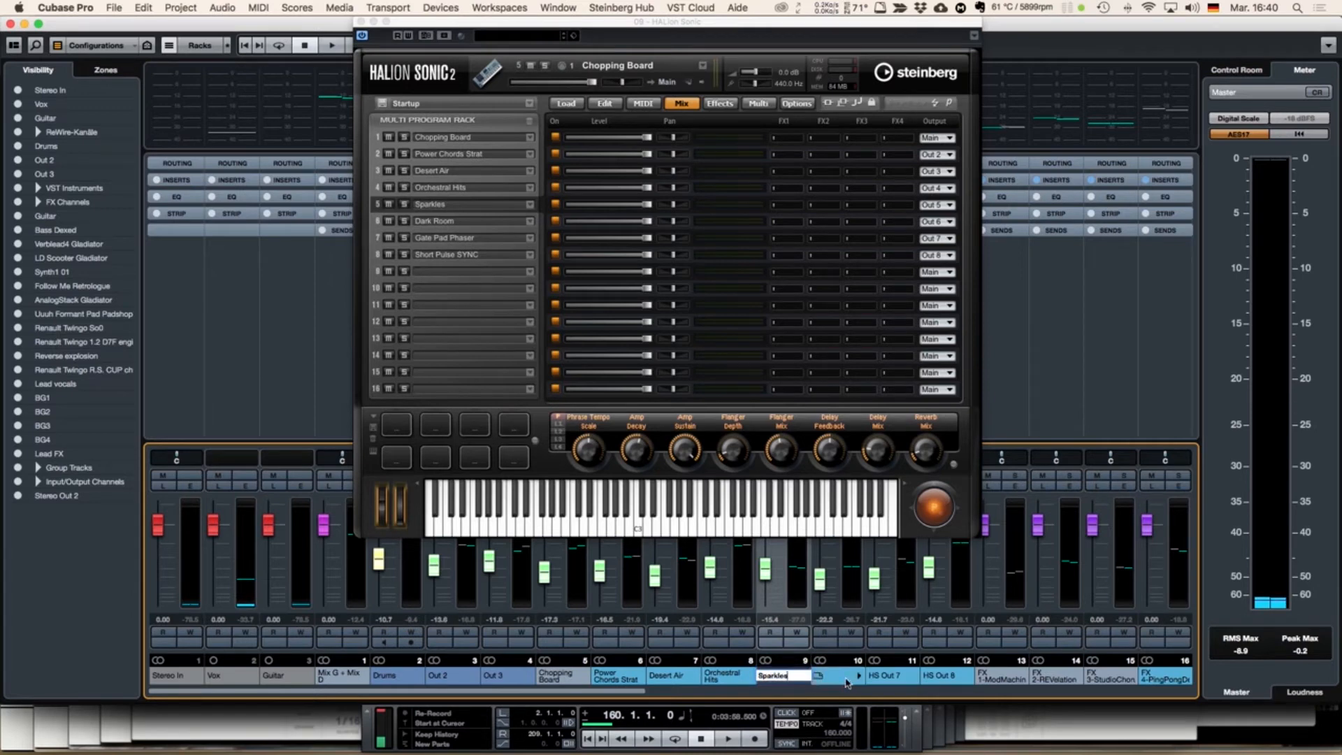
double_click(848, 678)
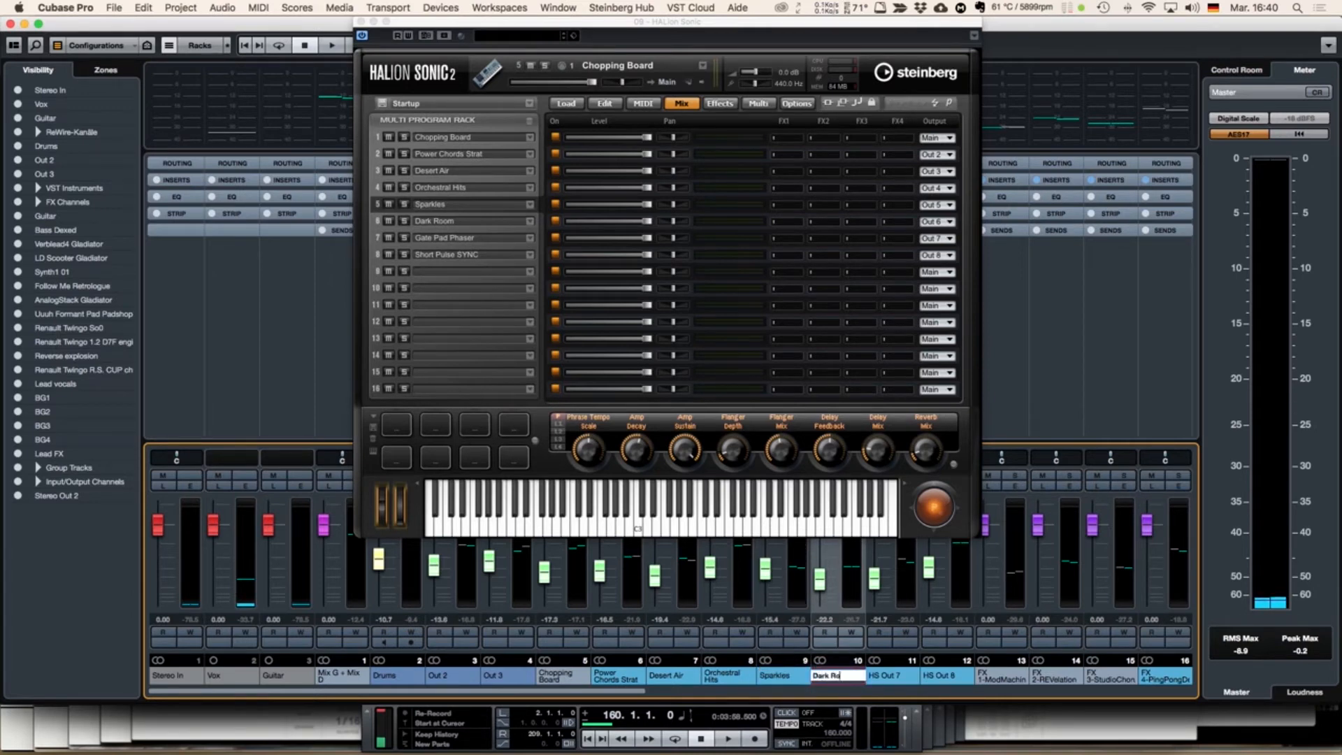
Step: Rename the HS Out 7 mixer channel "Gate Pad Phaser" and the HS Out 8 channel "Short Pulse SYNC"
left_click(892, 678)
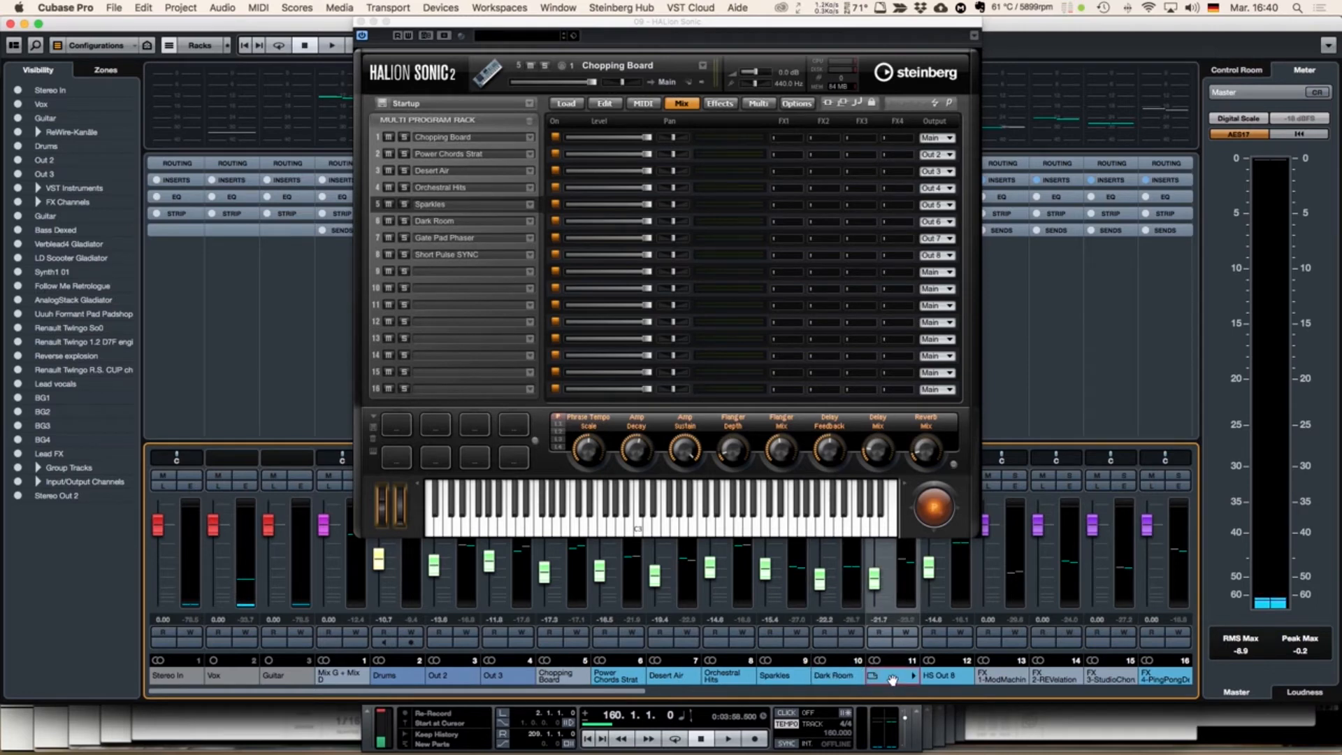
double_click(892, 678)
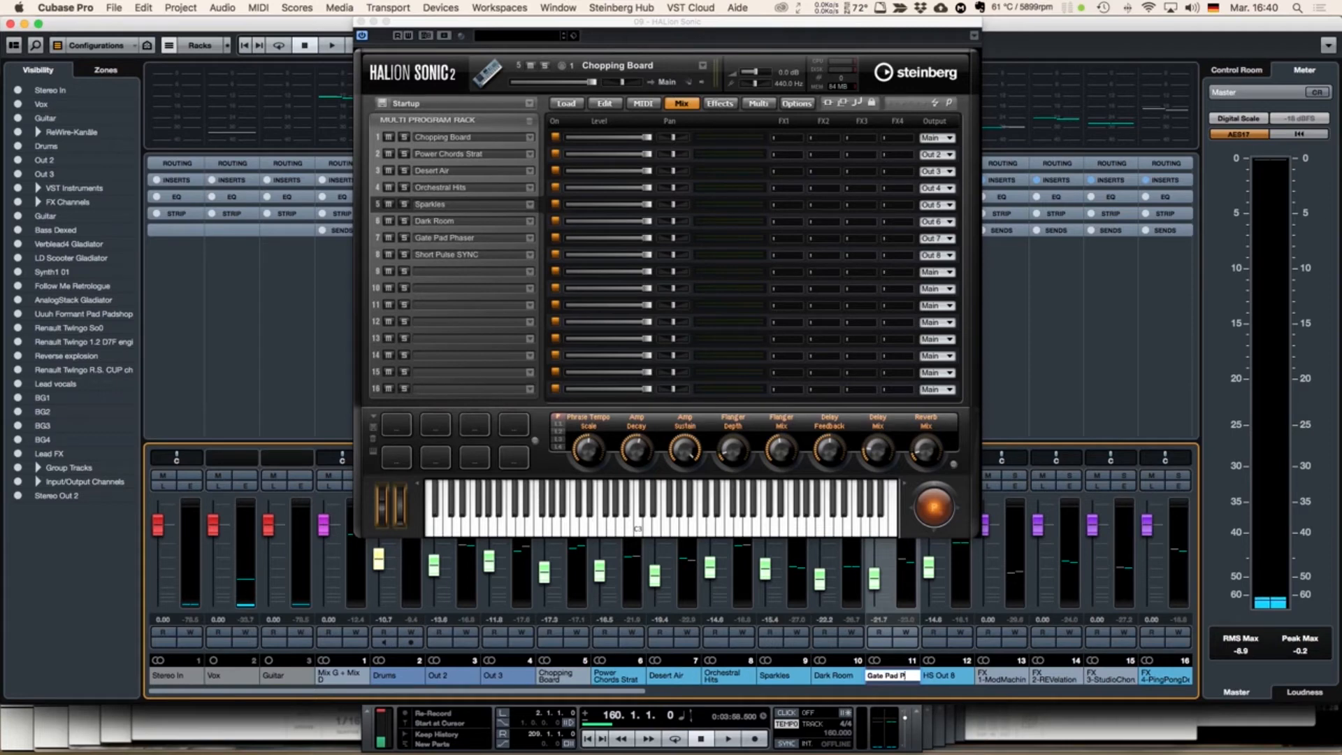
type("Gate Pad Phaser")
double_click(950, 679)
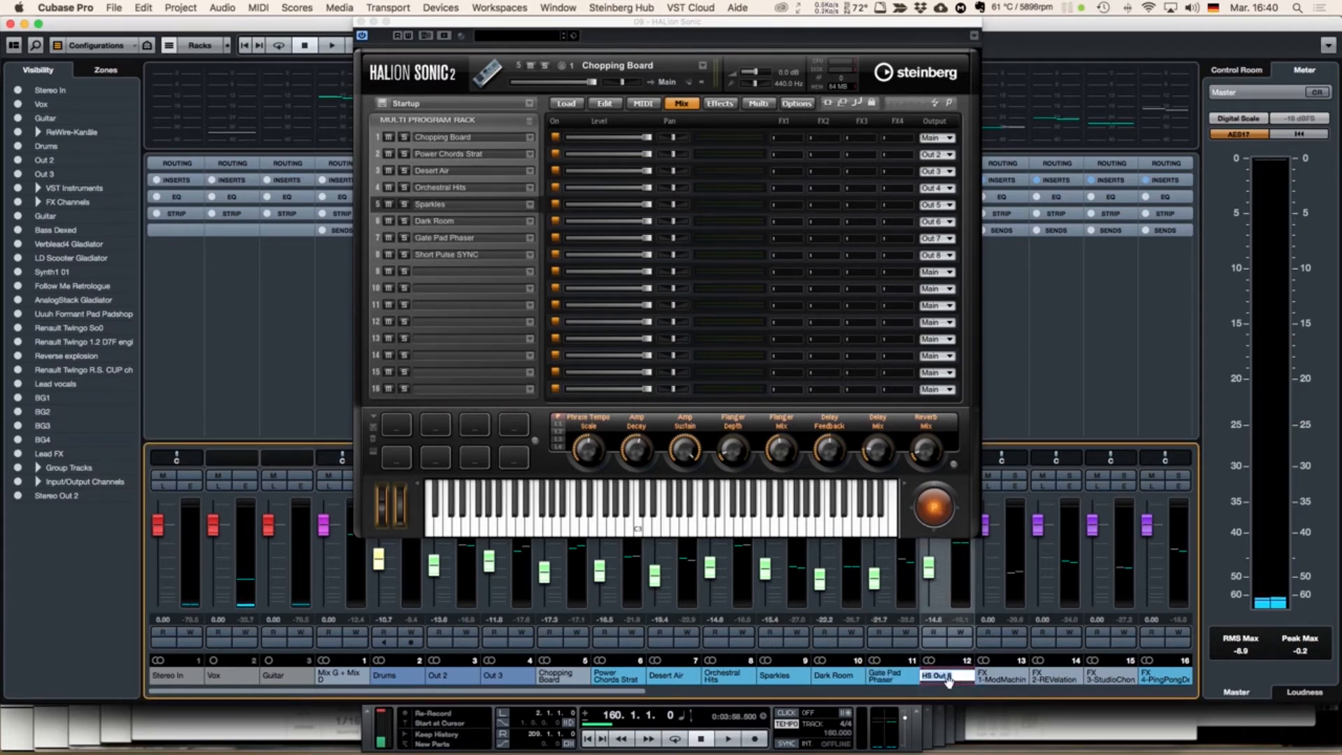
type("Short Pulse SYNC")
key("Return")
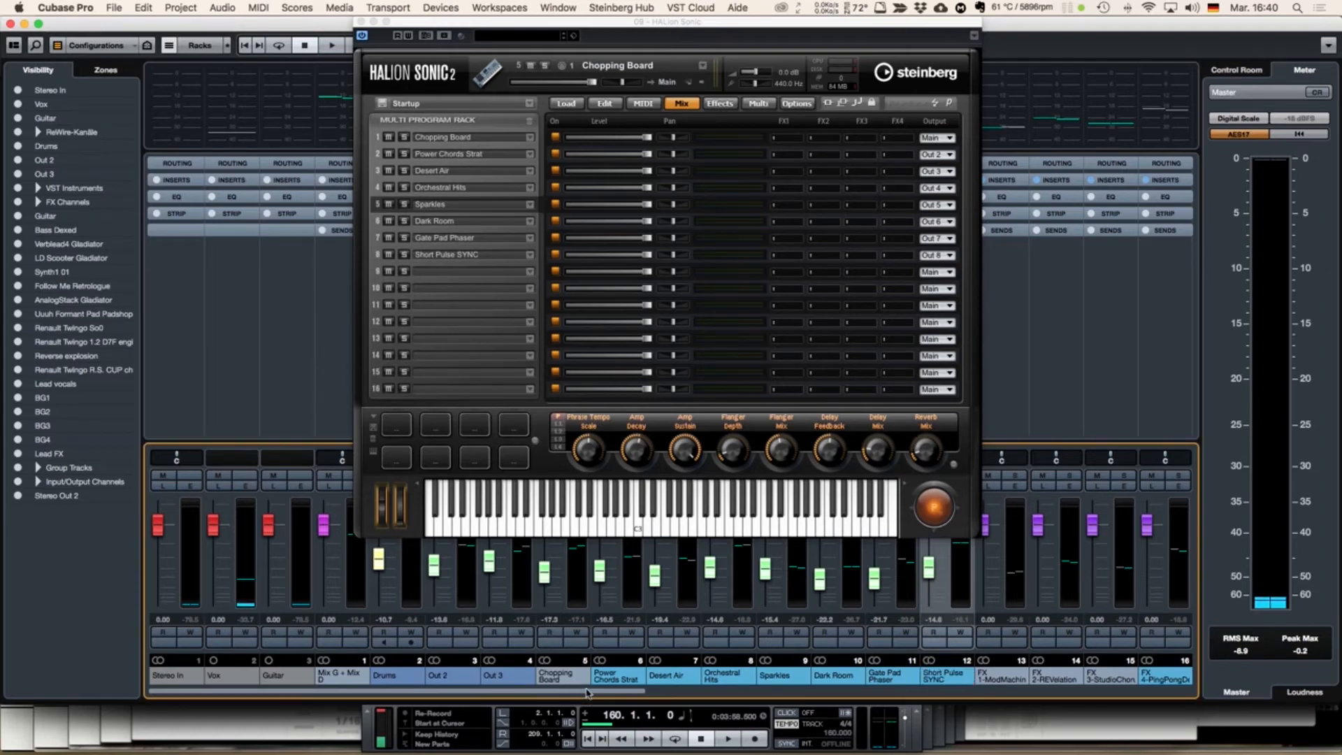
Step: Close the HALion Sonic window and solo the Drums channel for a brief listen
left_click(360, 22)
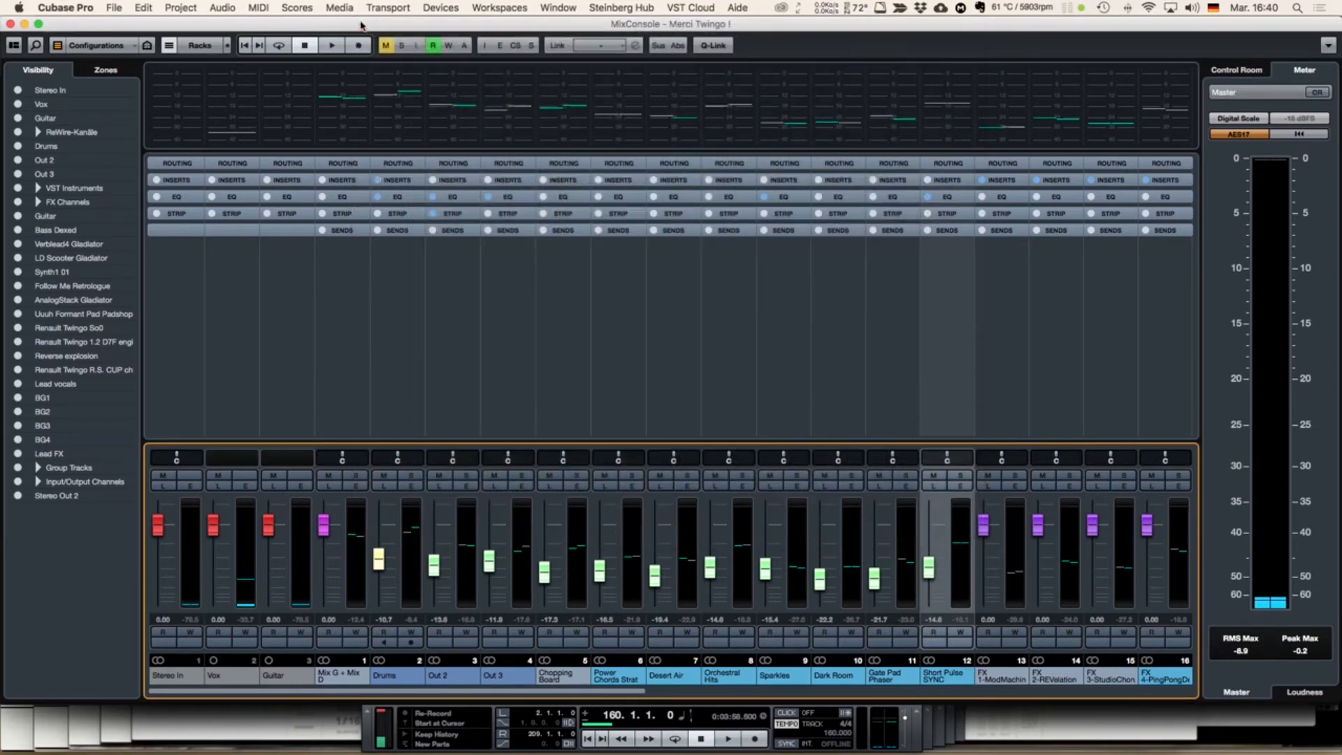
left_click(403, 476)
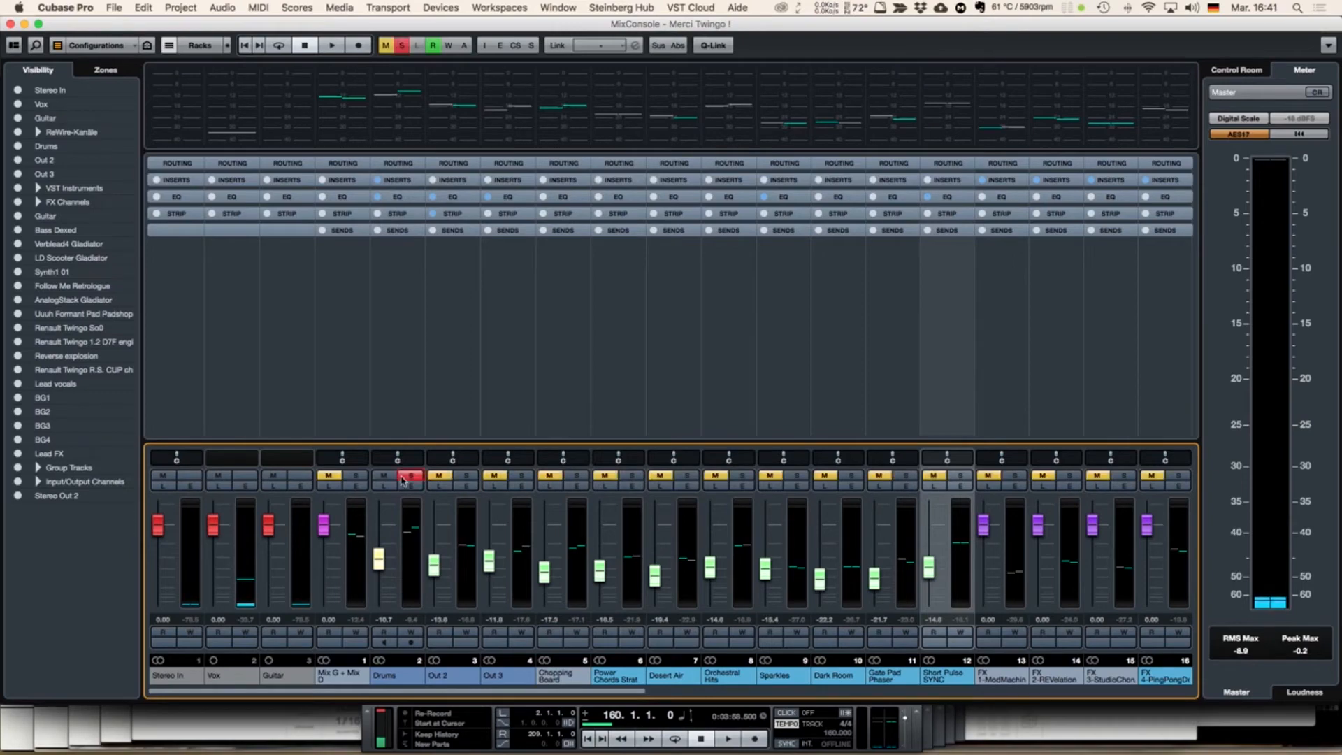
key("space")
key("space")
Step: Set the playback position to bar 169 in the project window and bring the MixConsole back into view
left_click_drag(176, 29, 177, 145)
left_click(529, 98)
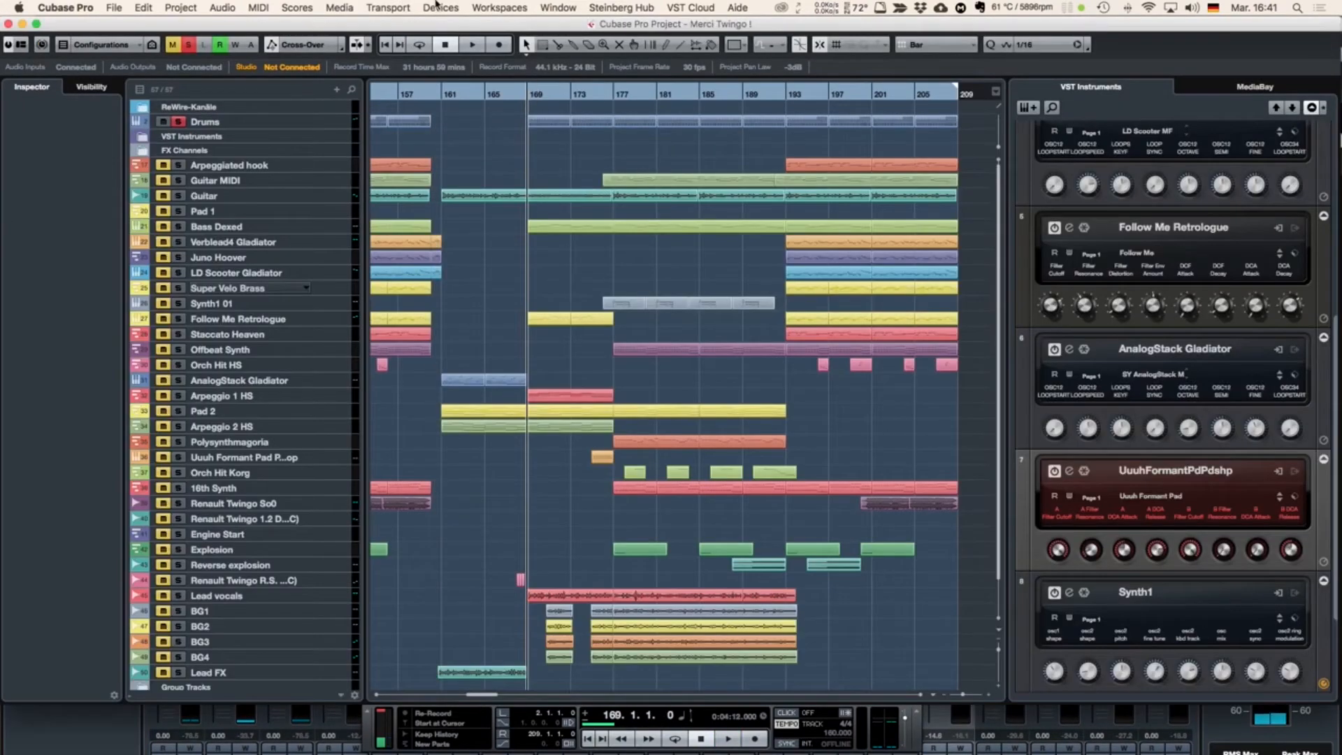
left_click(439, 7)
left_click(455, 82)
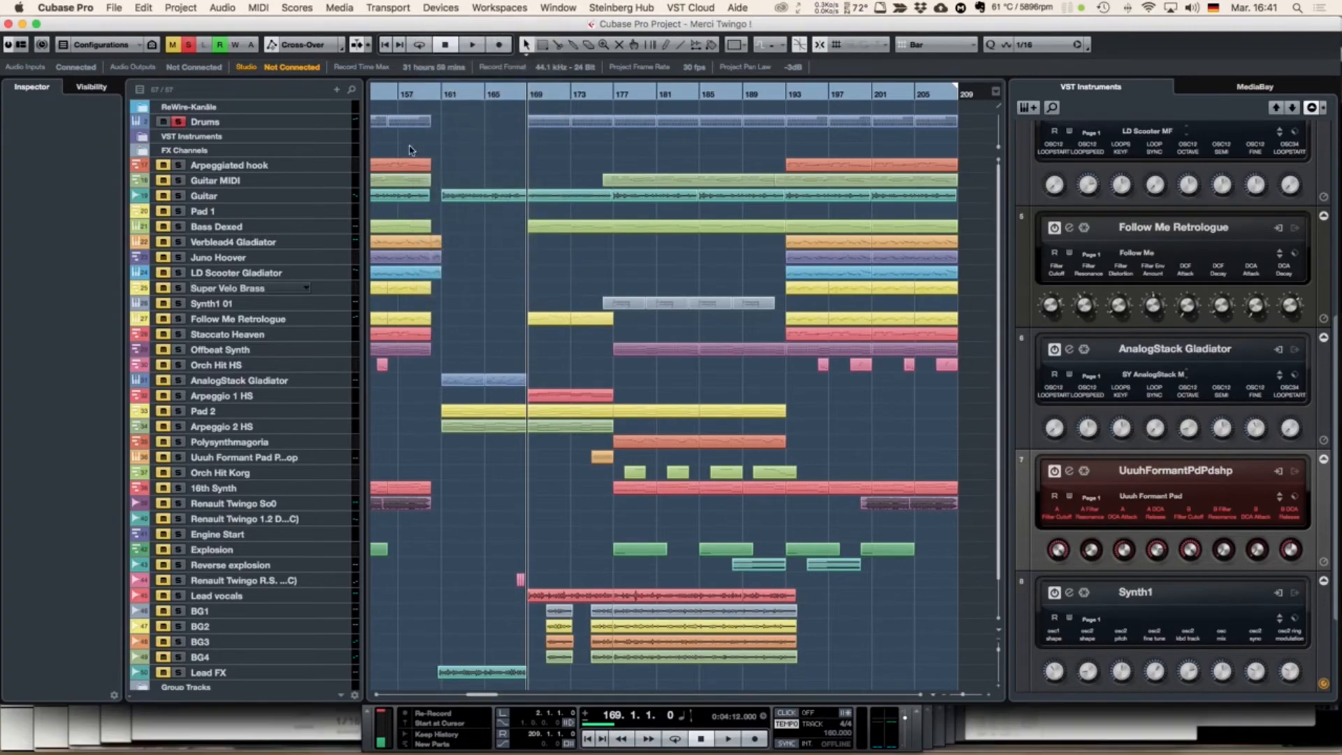
left_click(388, 7)
left_click(455, 86)
left_click_drag(430, 145, 402, 3)
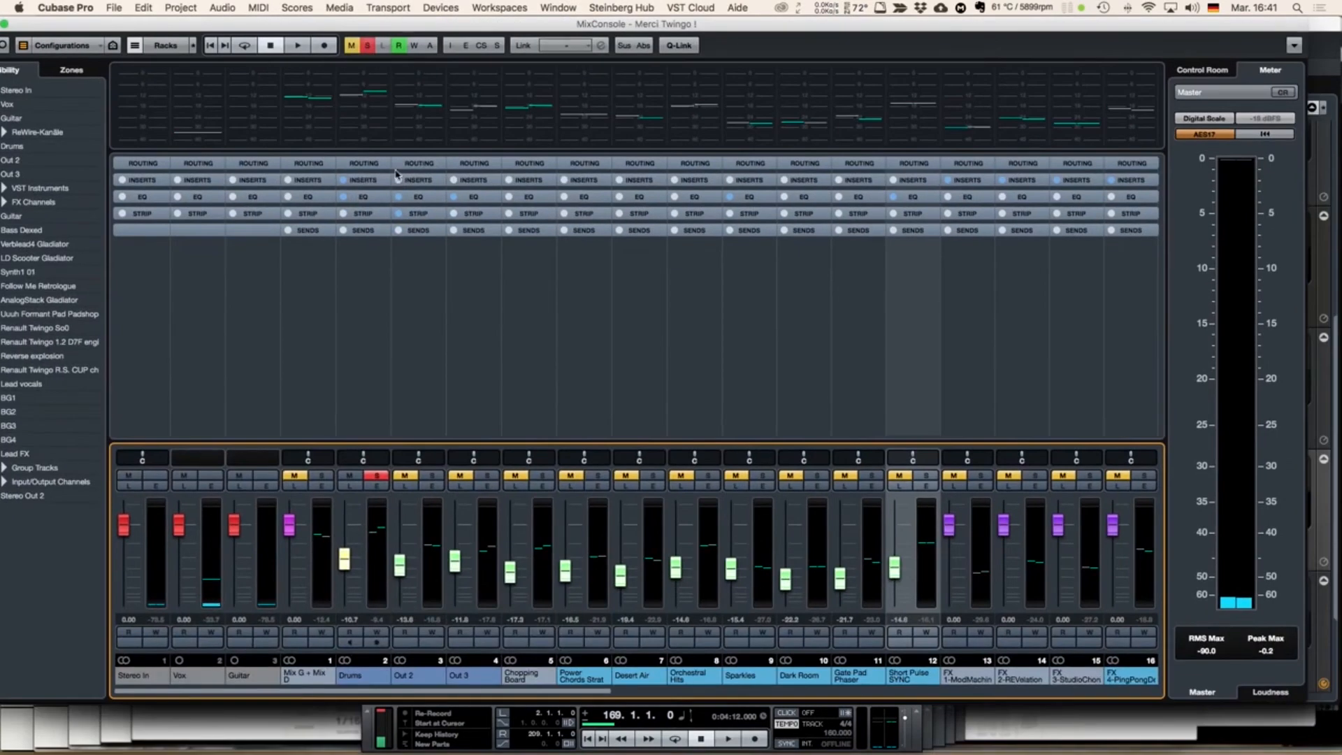
Step: Play the soloed Drums channel from bar 169 and reposition the MixConsole so all of it is visible
key("space")
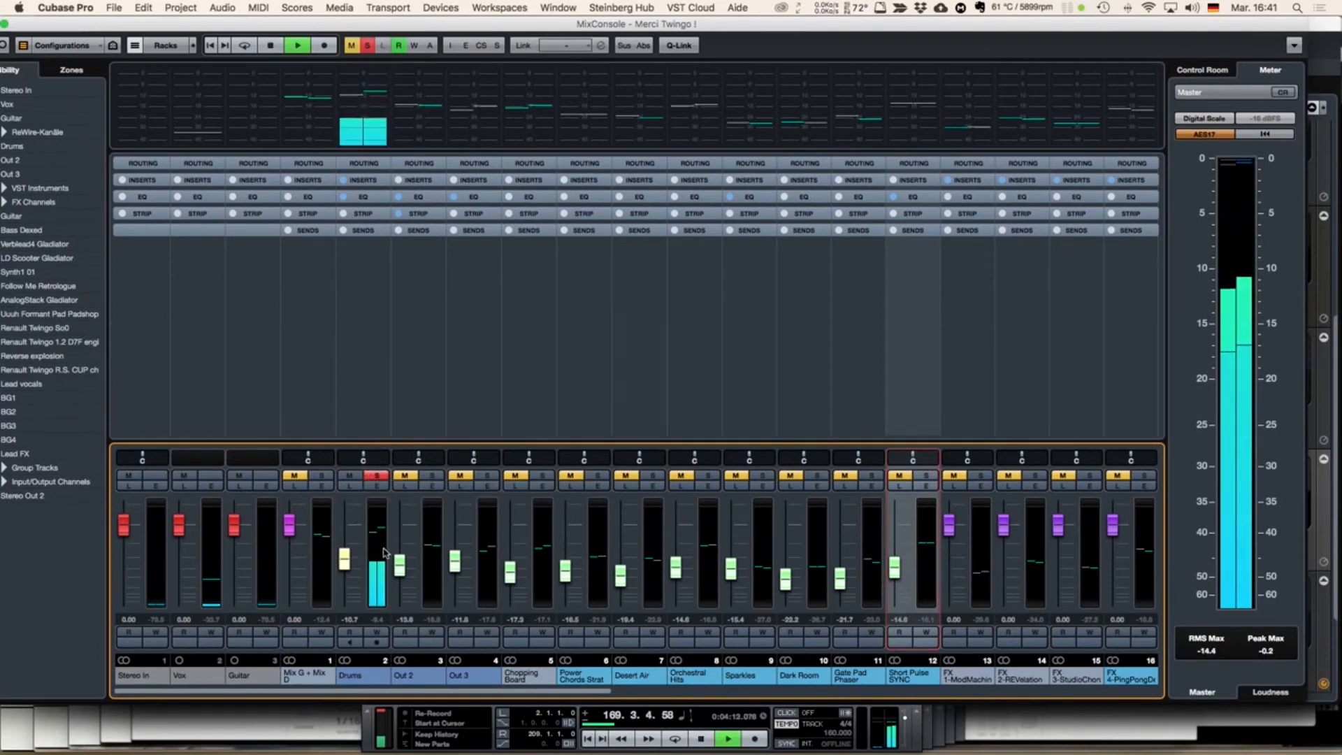
key("space")
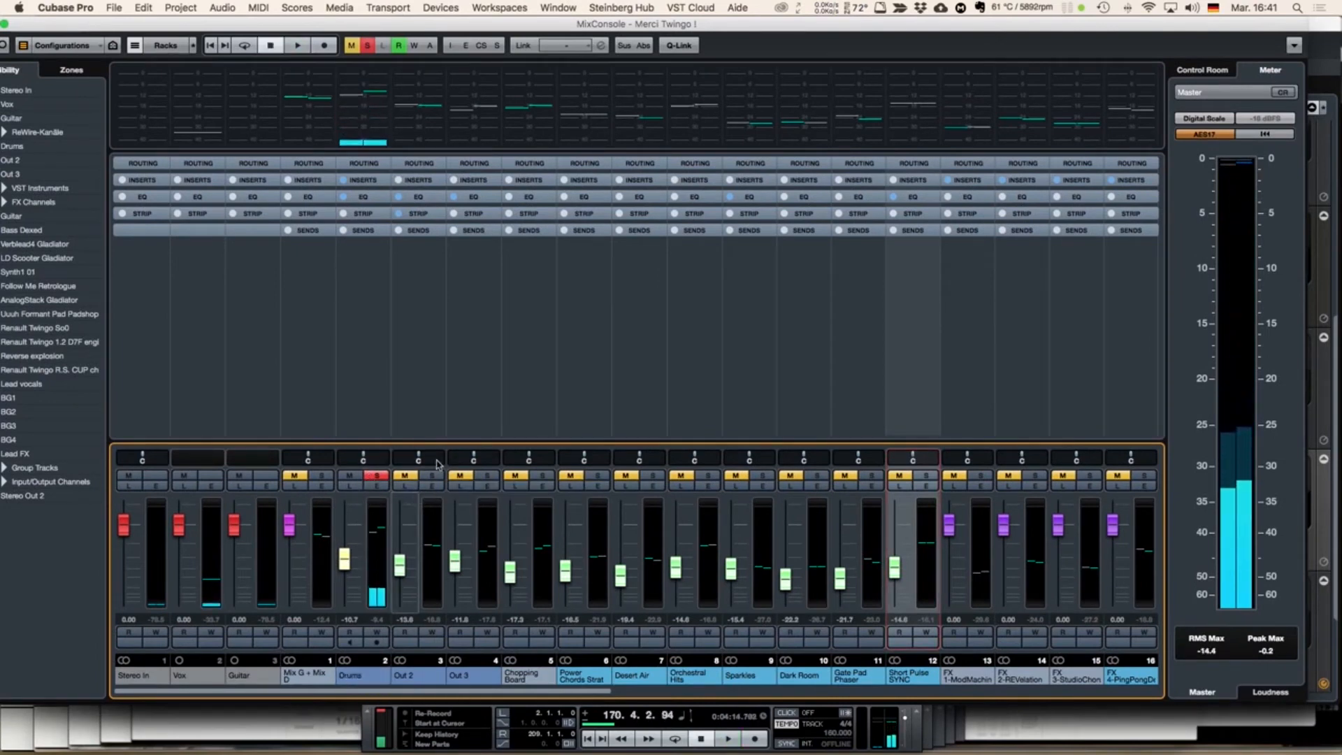
mouse_move(344, 675)
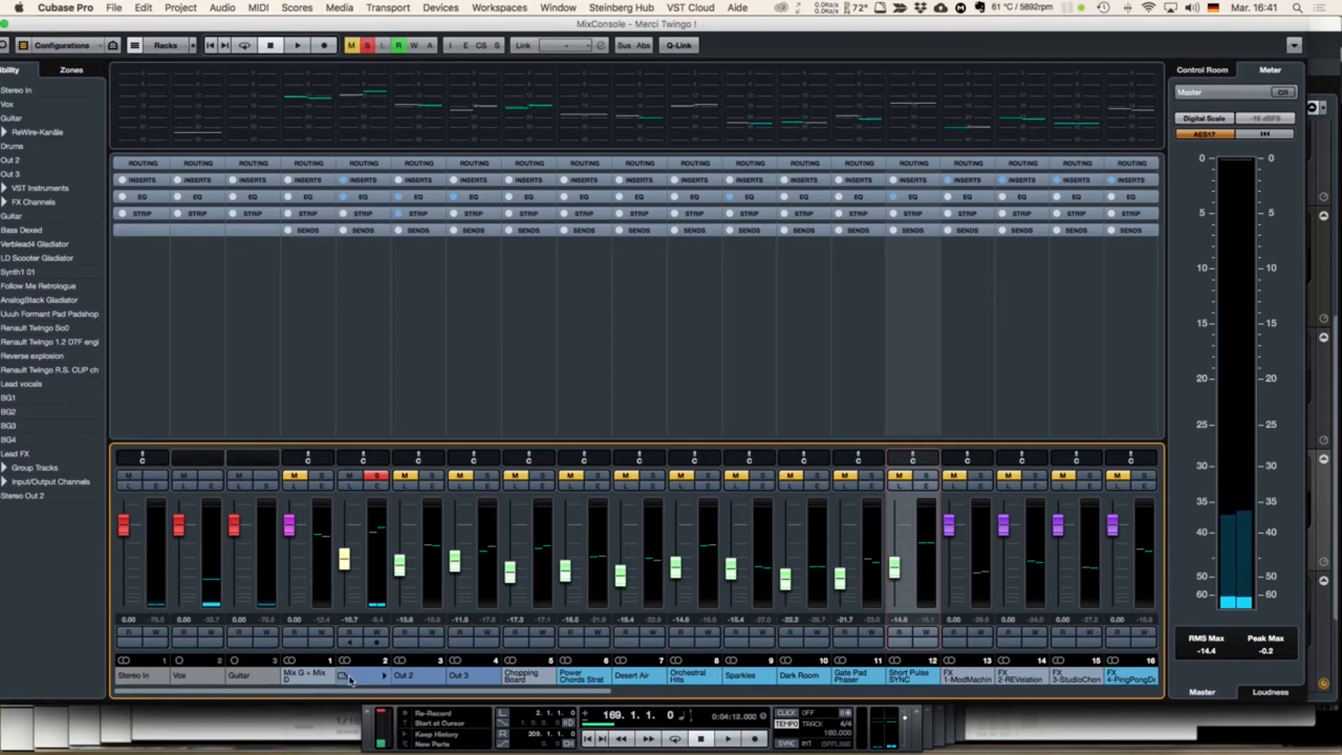
left_click_drag(362, 23, 461, 20)
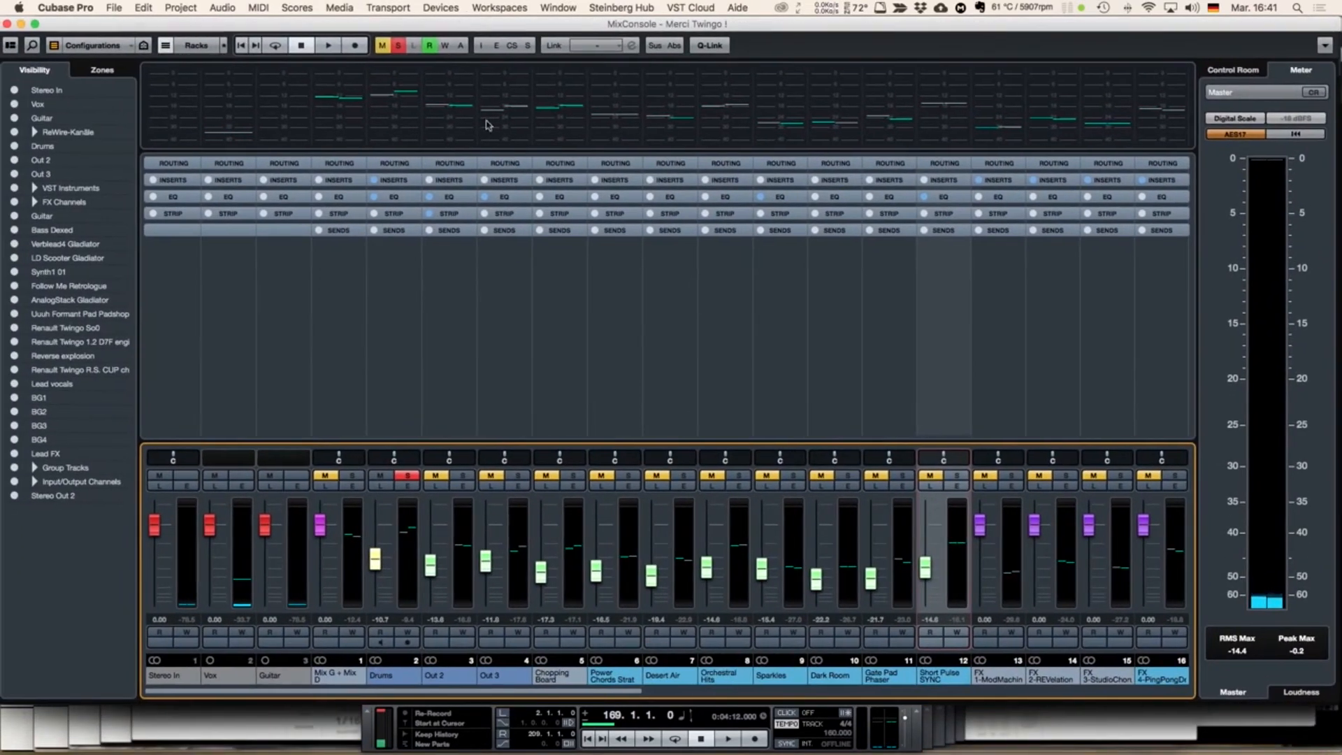
Step: Solo the Out 2 channel alone, play it to identify its sound, and rename it "Kick"
left_click(462, 475)
key("space")
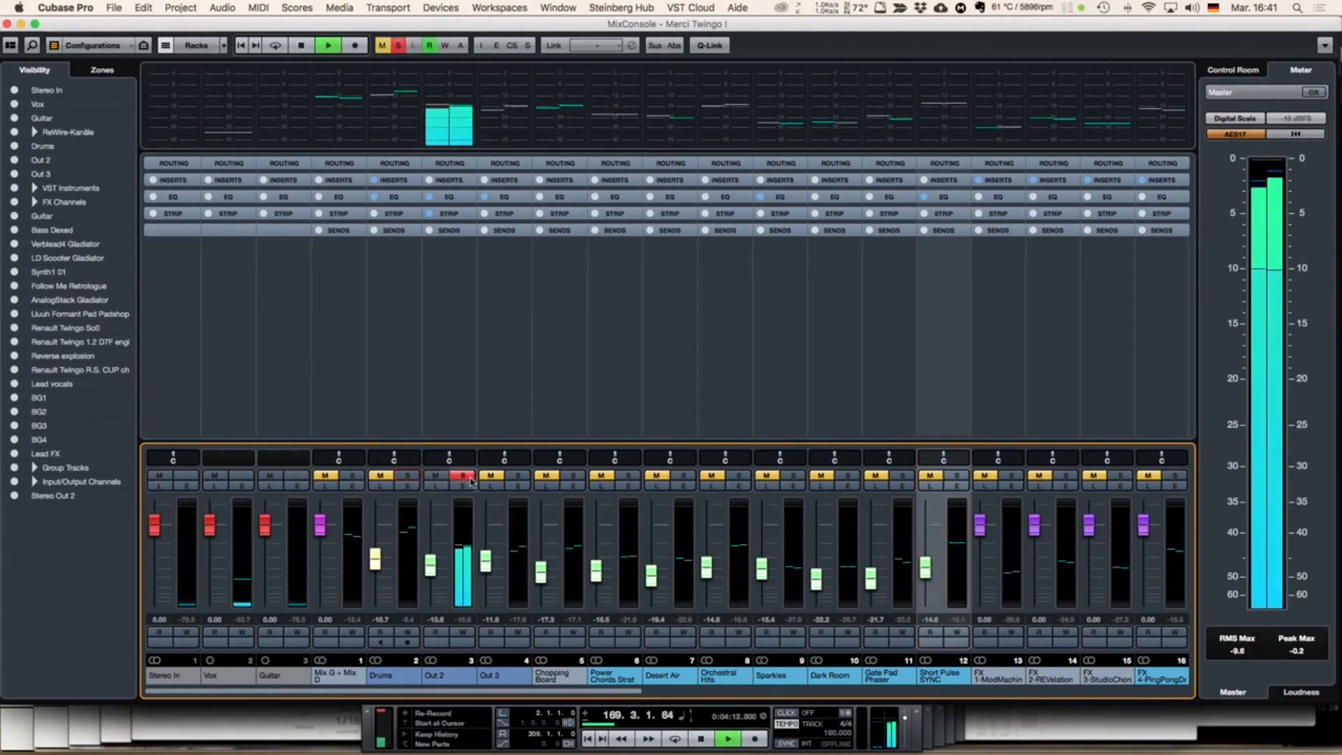
key("space")
double_click(426, 675)
type("K")
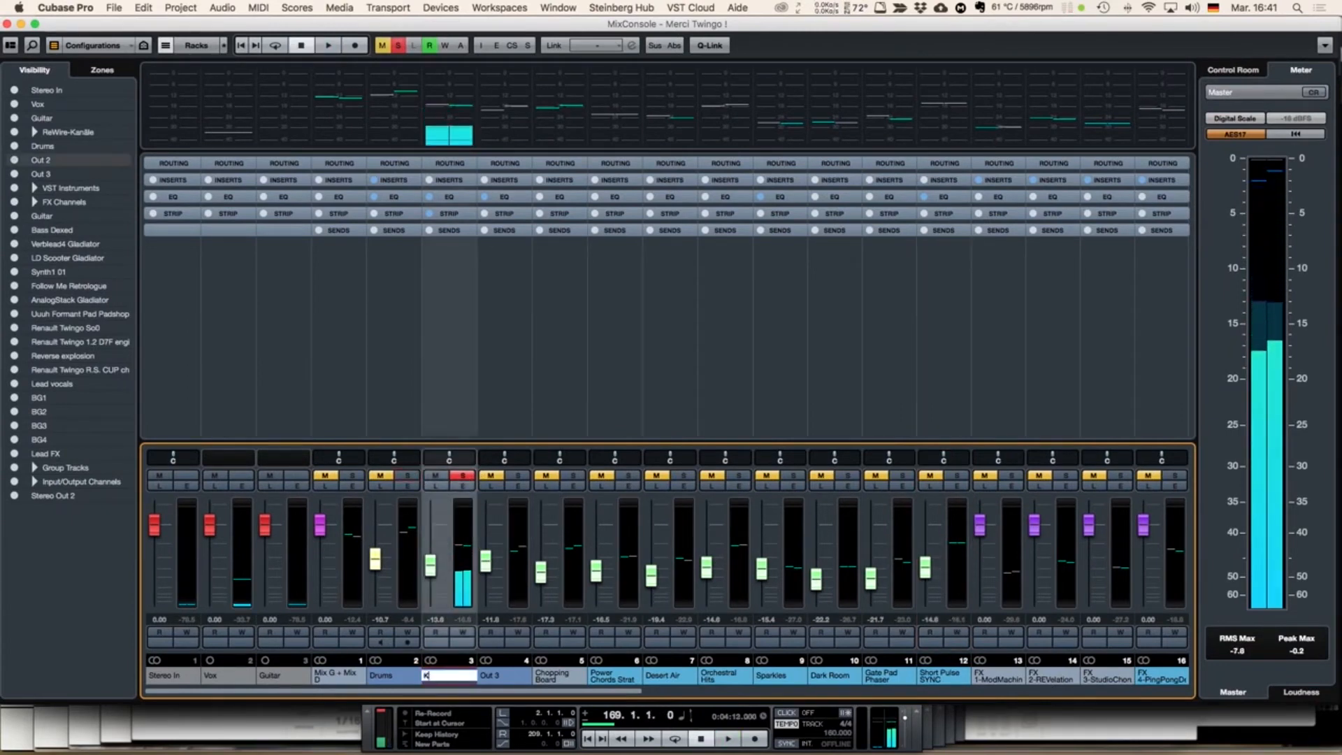
type("ick")
left_click(507, 681)
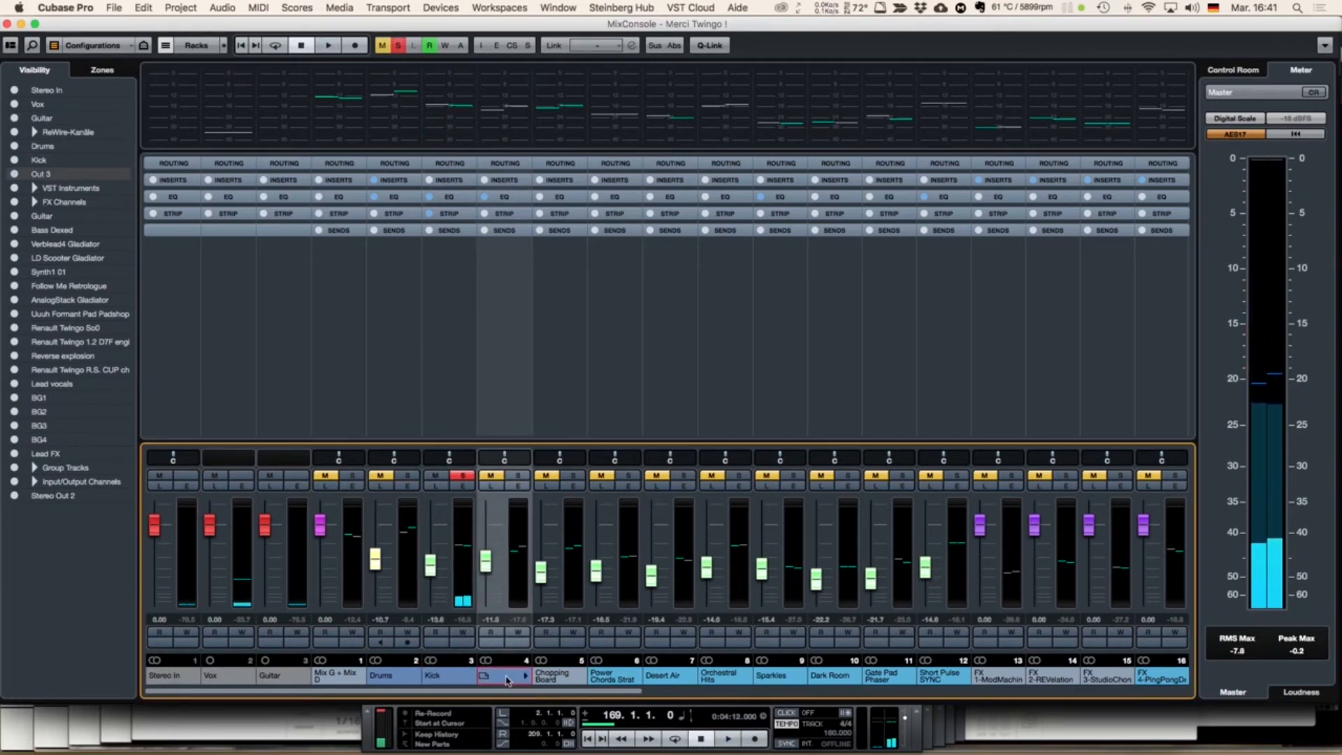
Step: Solo the Out 3 channel in place of Kick, play it to identify its sound, and rename it "Hihat"
left_click(518, 476)
left_click(462, 475)
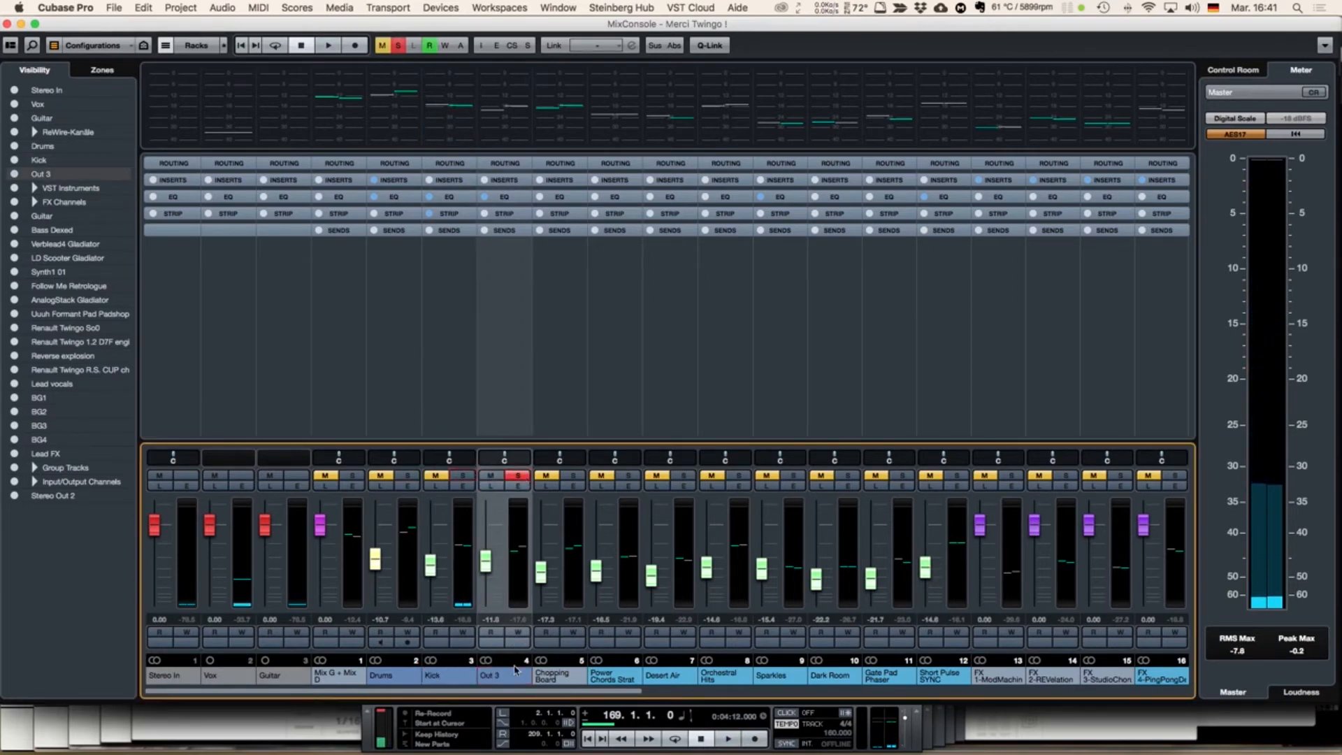
key("space")
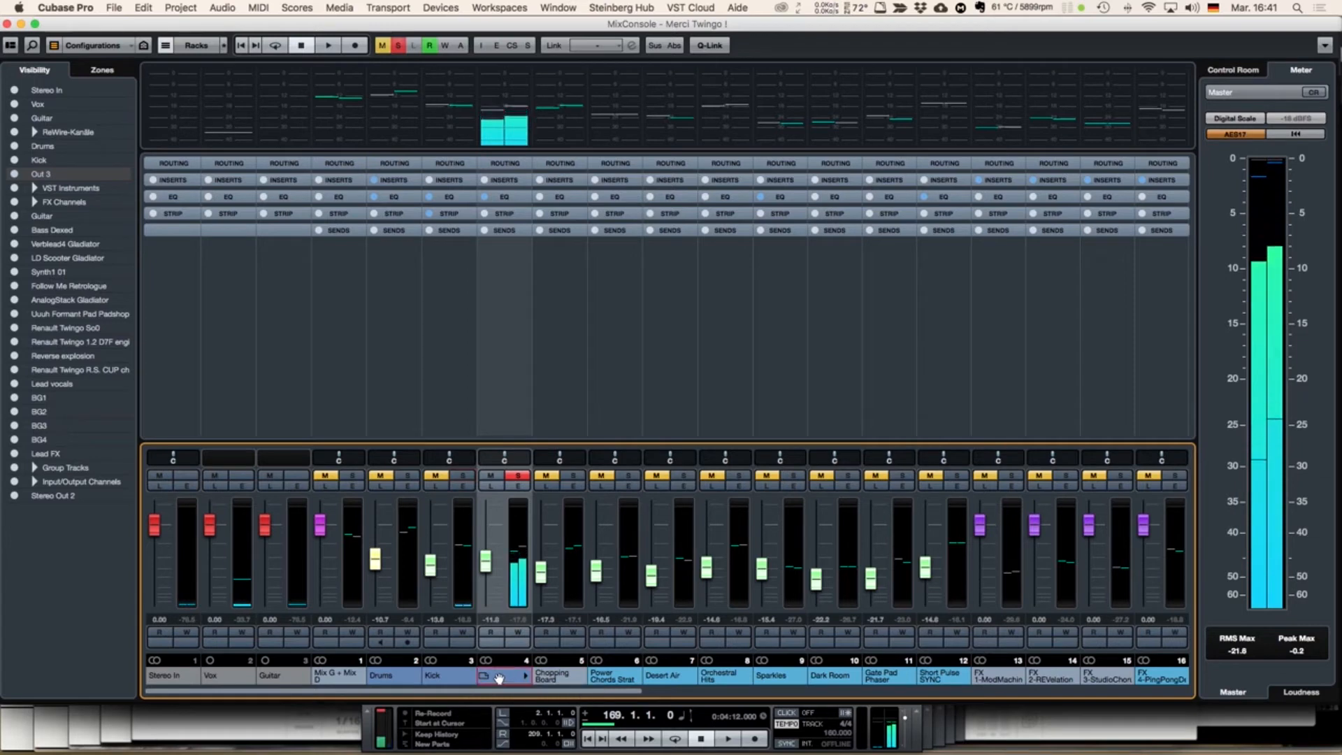
double_click(498, 676)
type("Hihat")
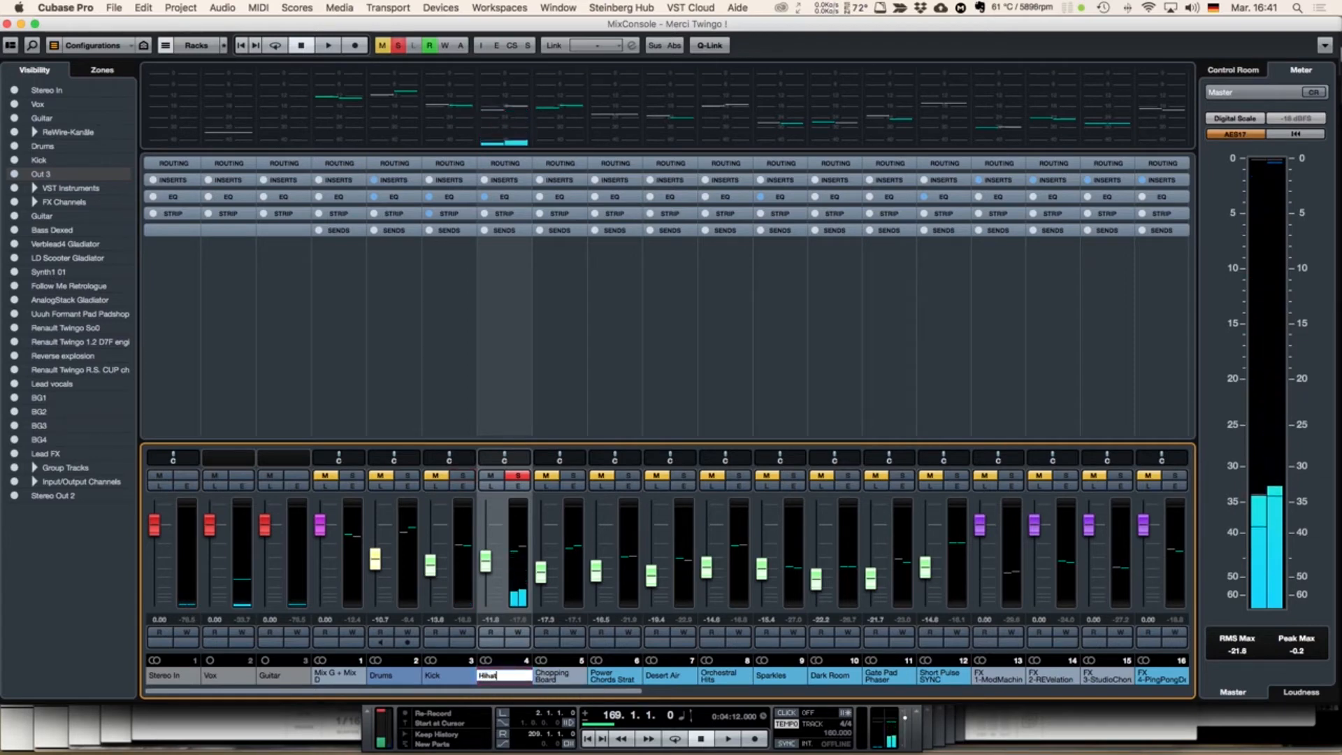
key("Return")
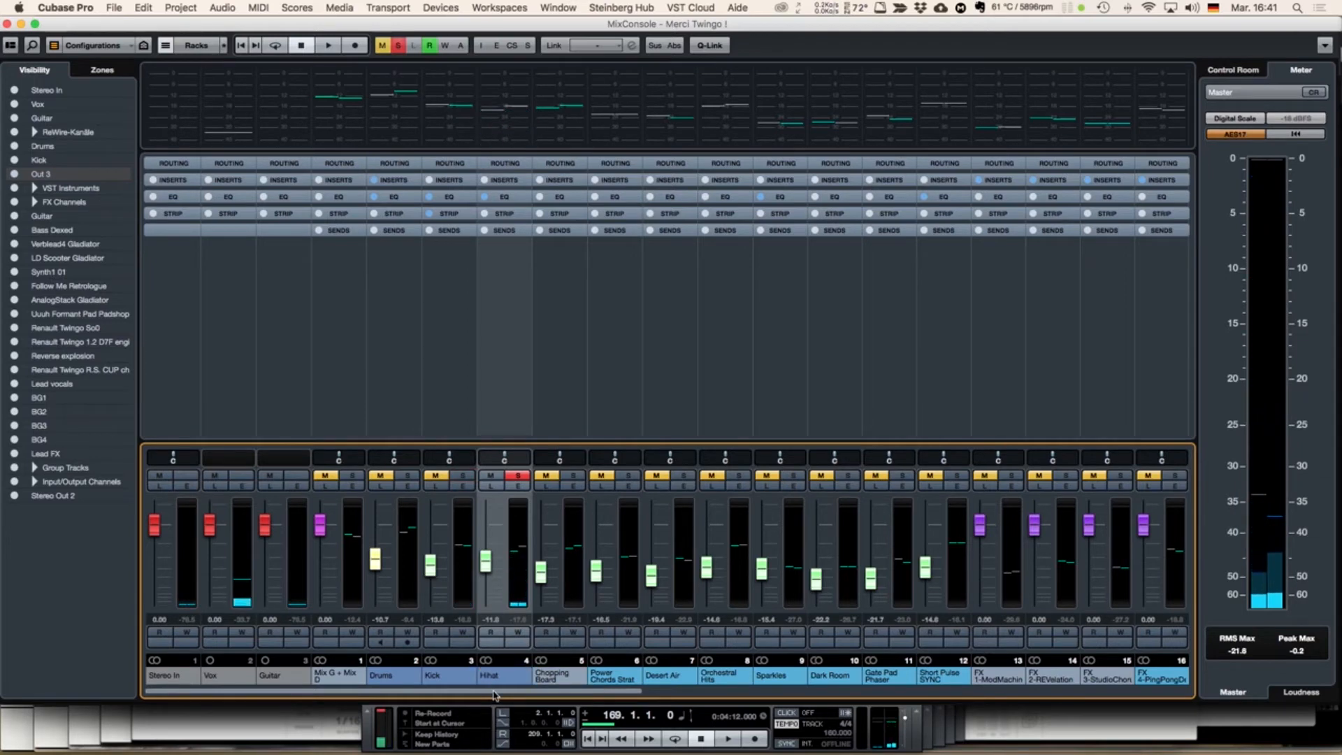
Step: Turn off the solo on Hihat and solo the Drums channel instead
left_click(518, 476)
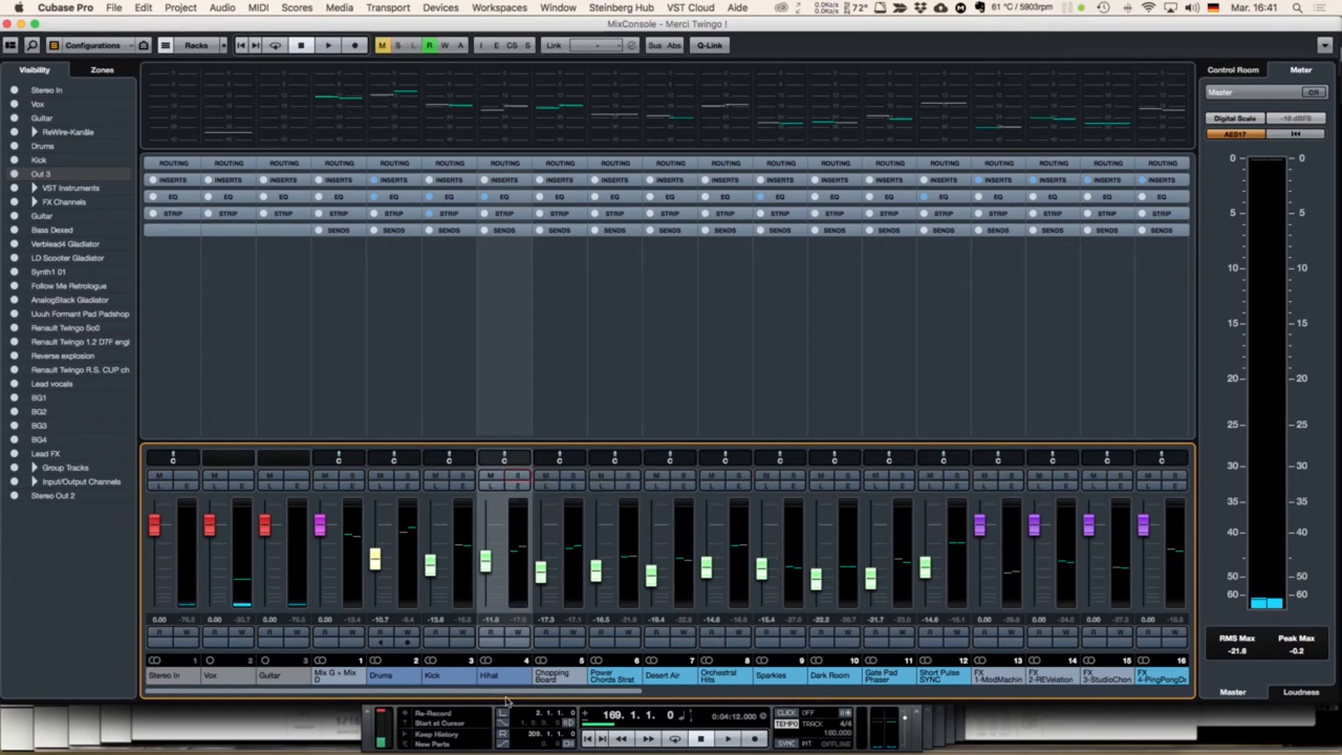
left_click_drag(556, 692, 313, 693)
left_click(411, 479)
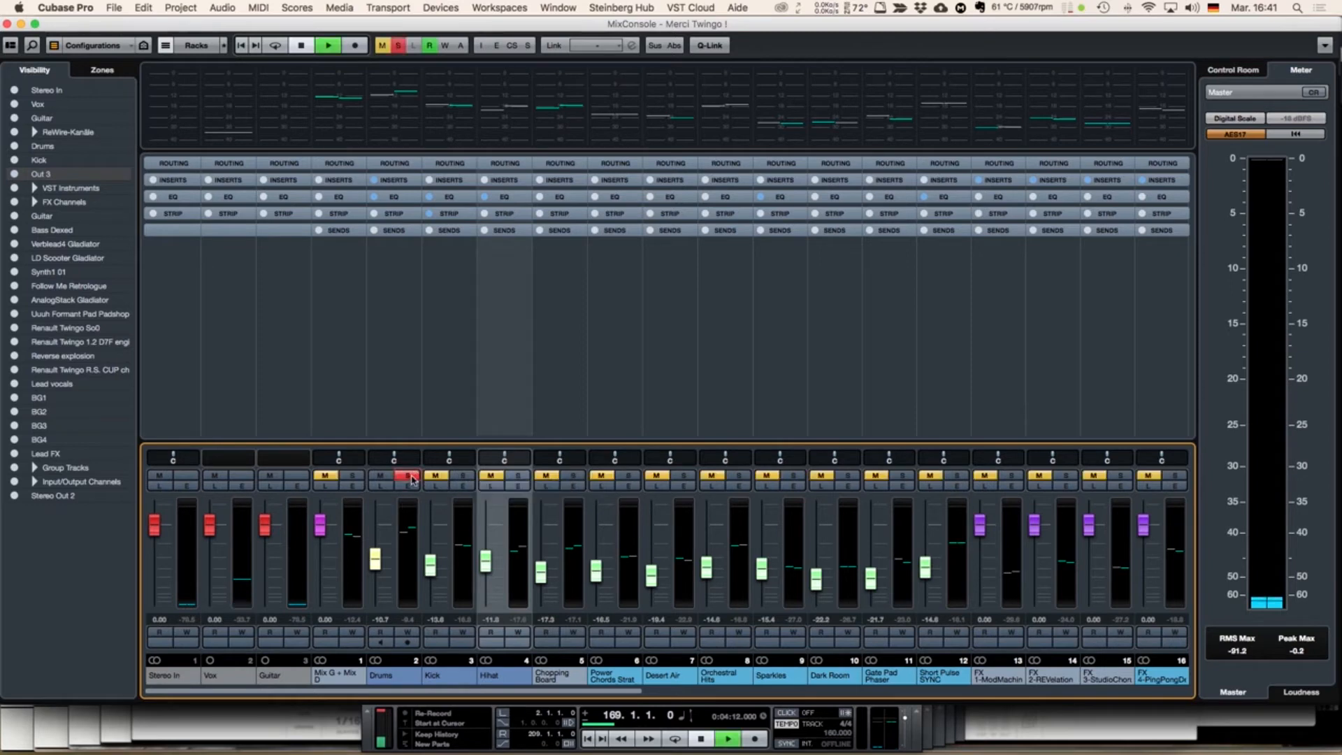
Step: View the Drums channel settings with its inserts and equalizer during playback, and close them again
left_click(408, 485)
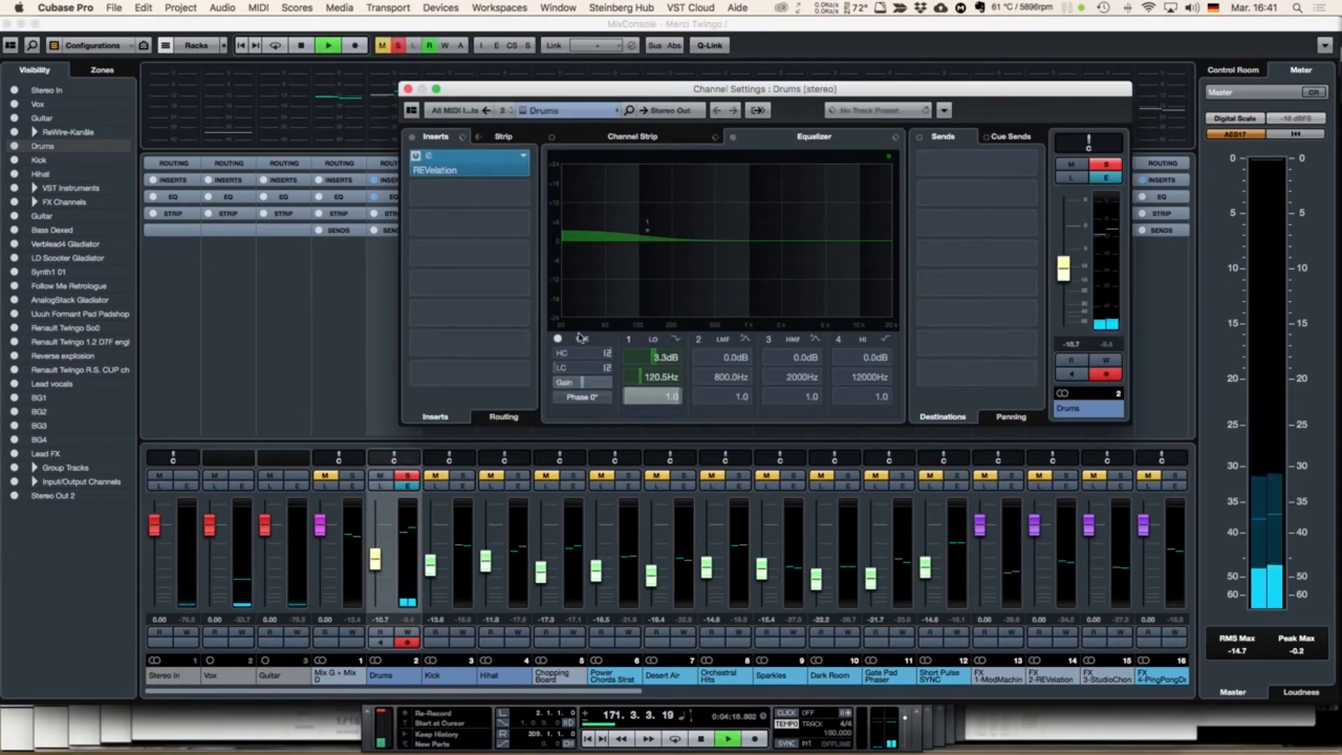
key("space")
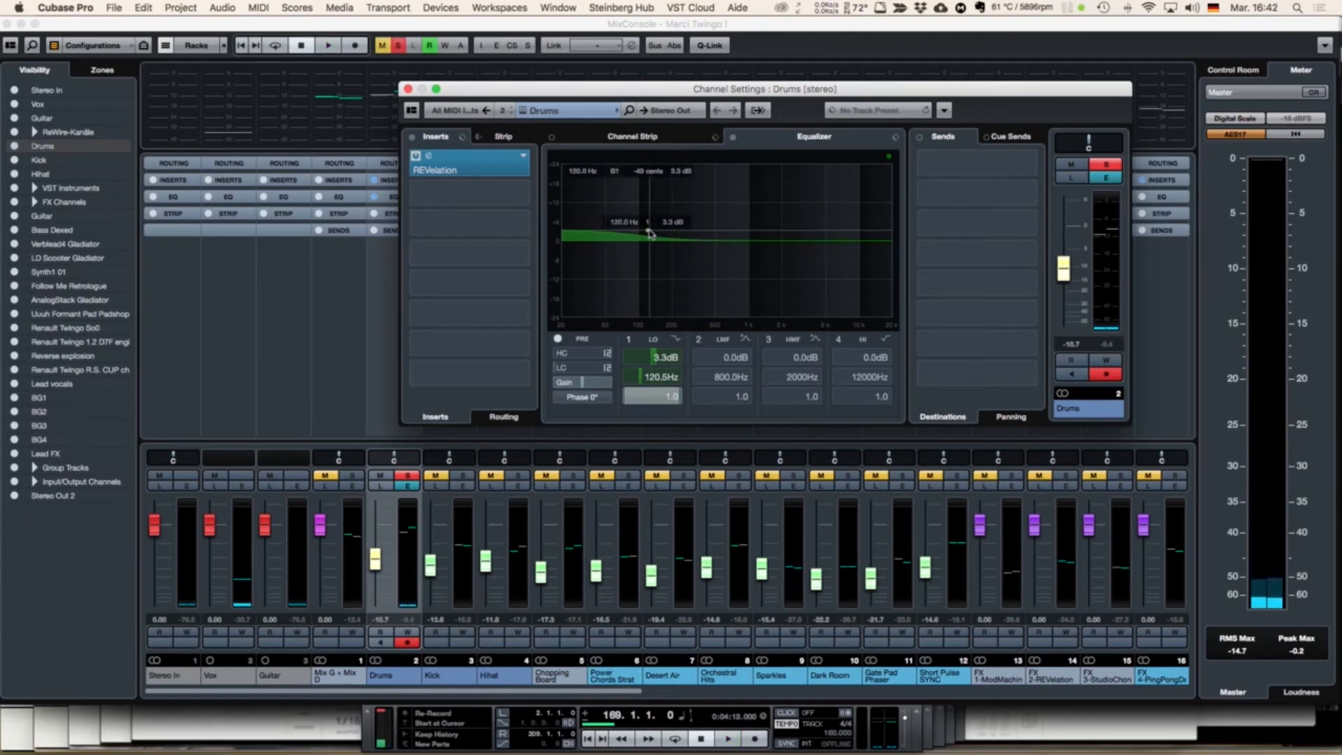
left_click(408, 90)
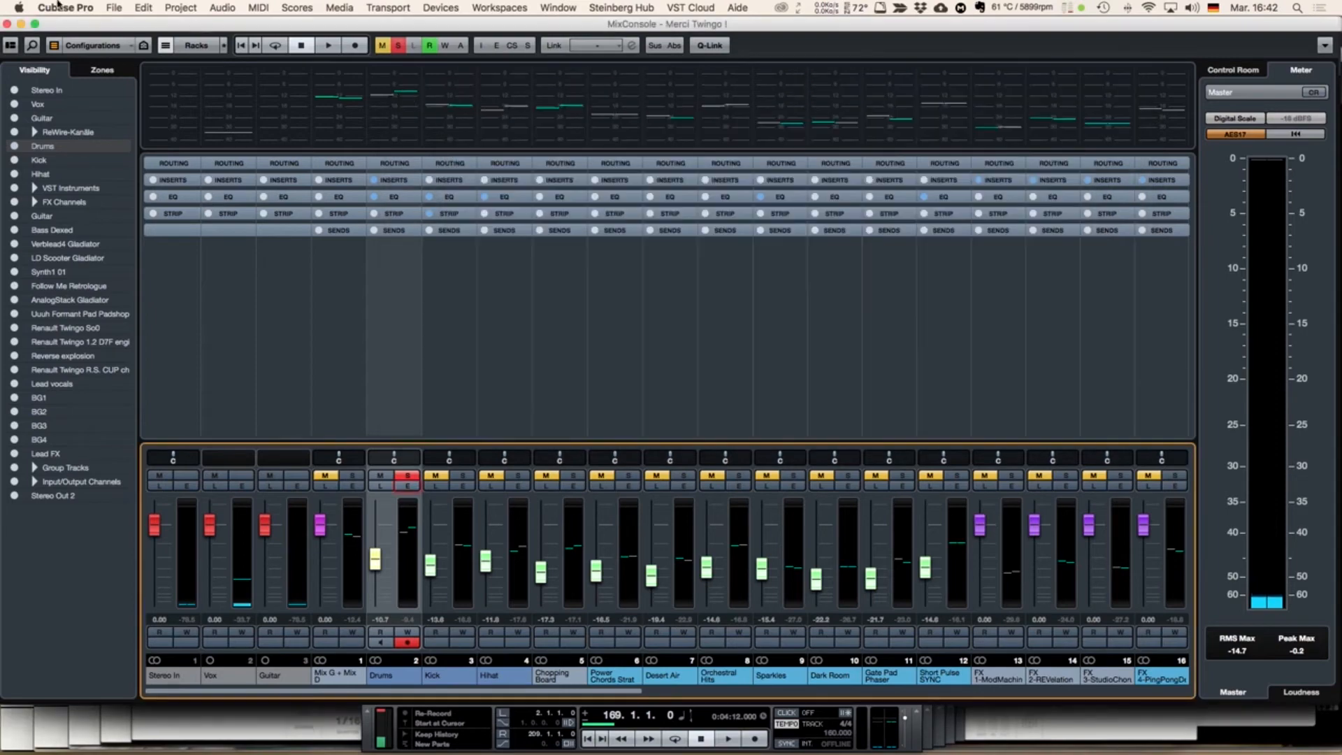
Step: Set the playback position to bar 4 in the project window and reopen the MixConsole
left_click(7, 24)
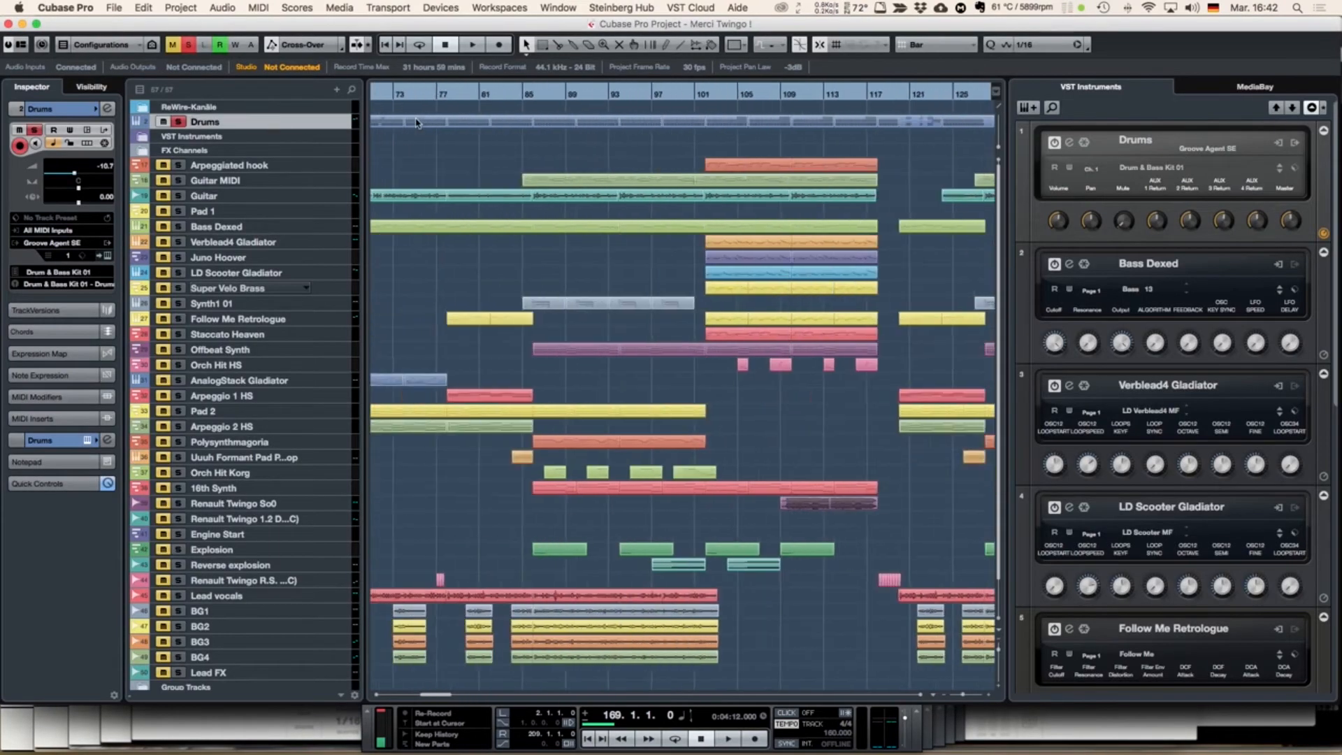
left_click(412, 92)
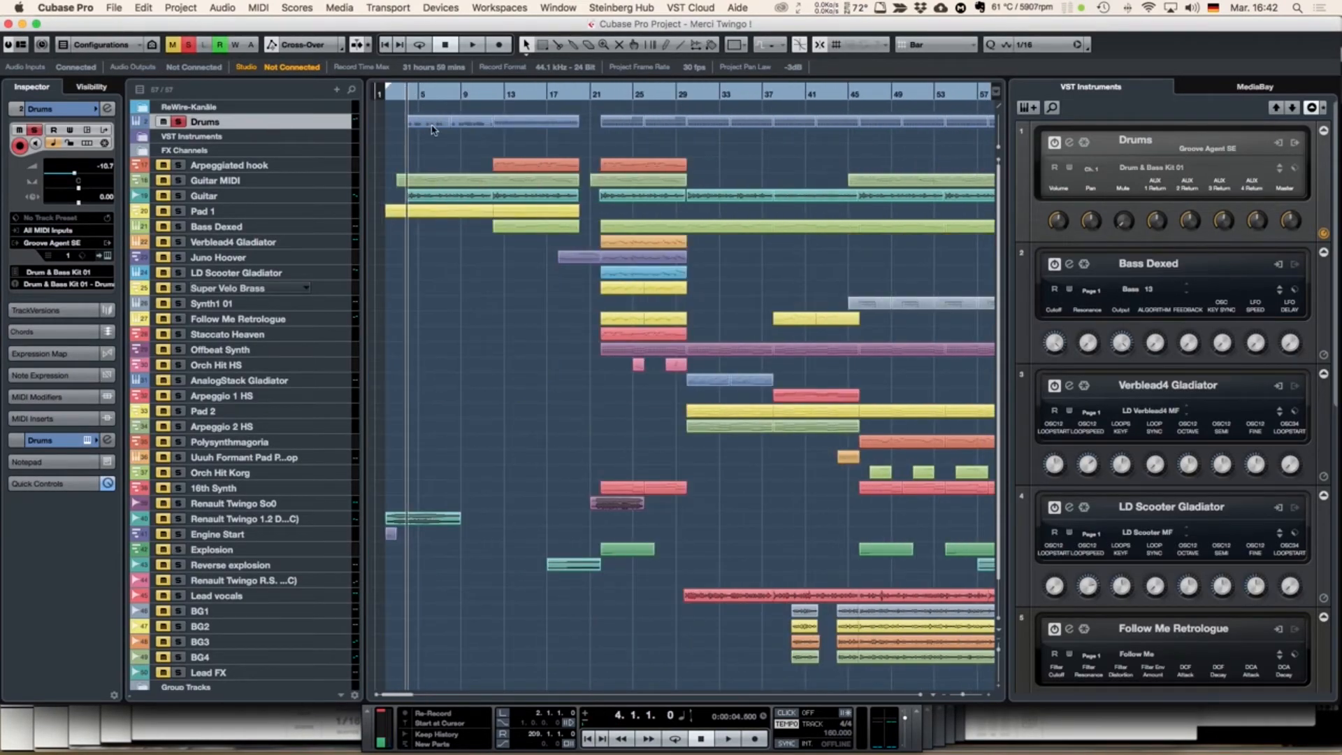
left_click(582, 8)
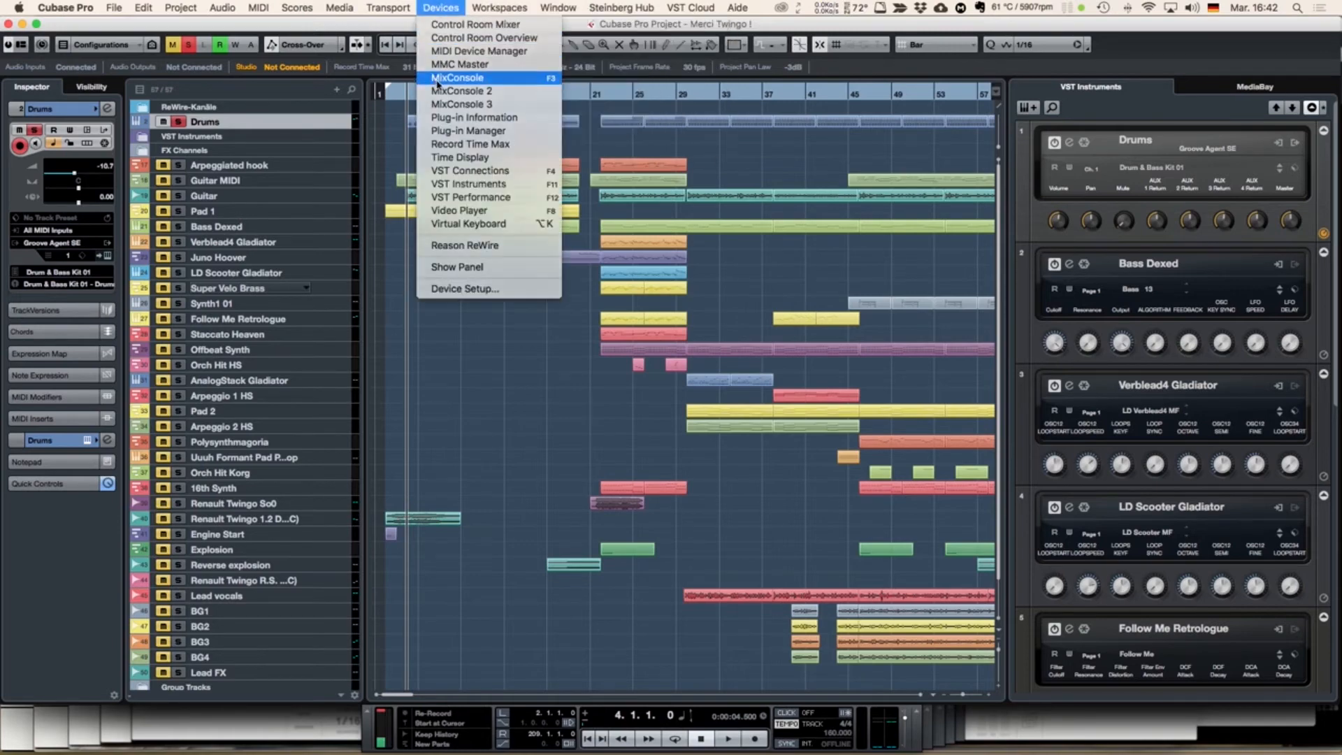
left_click(438, 79)
Step: Play the soloed drums from bar 4 with the Drums channel settings open, and open the REVelation insert's editor
left_click(407, 489)
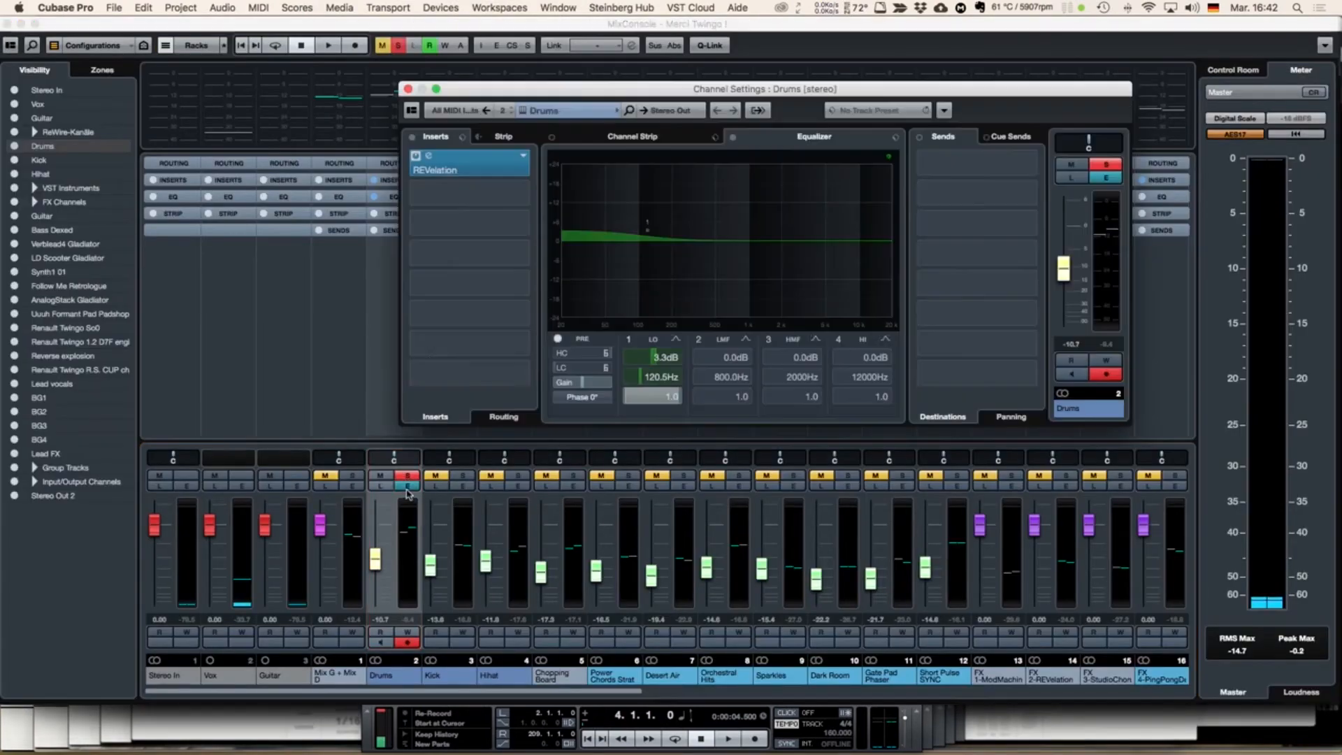
key("space")
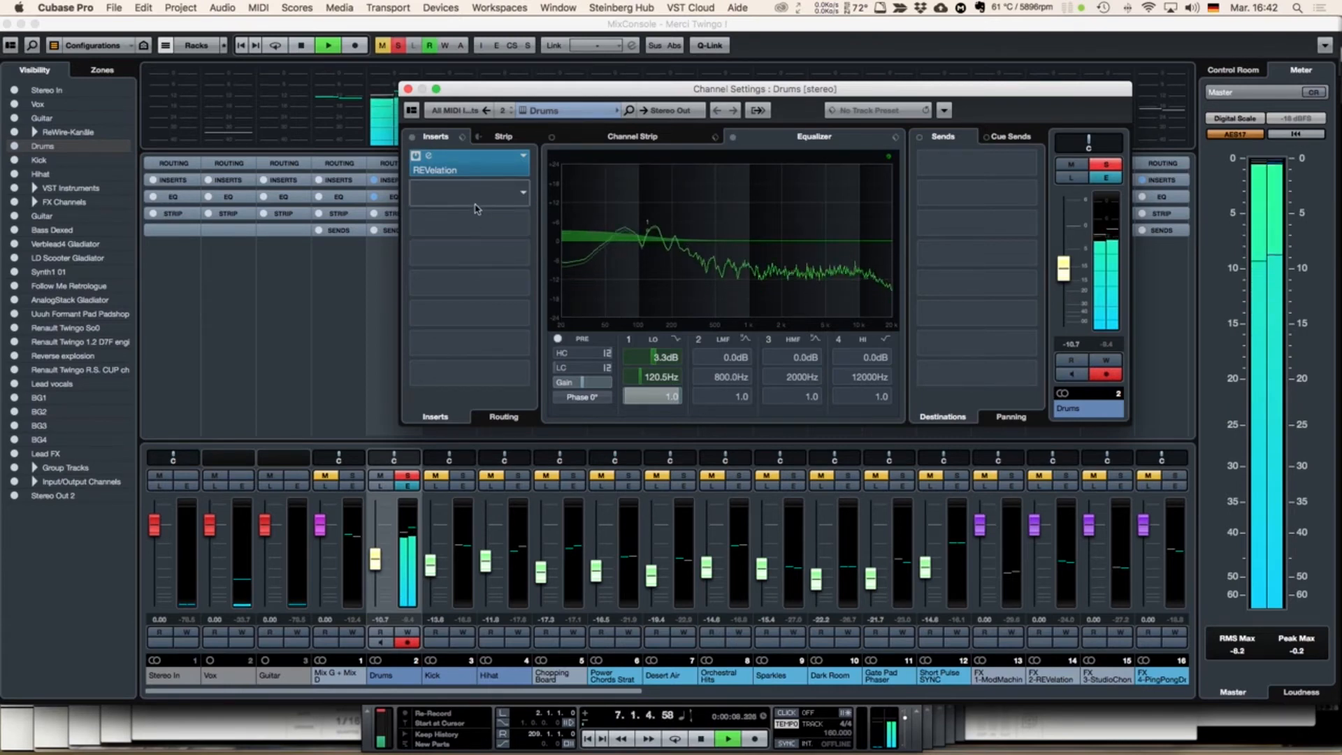
key("space")
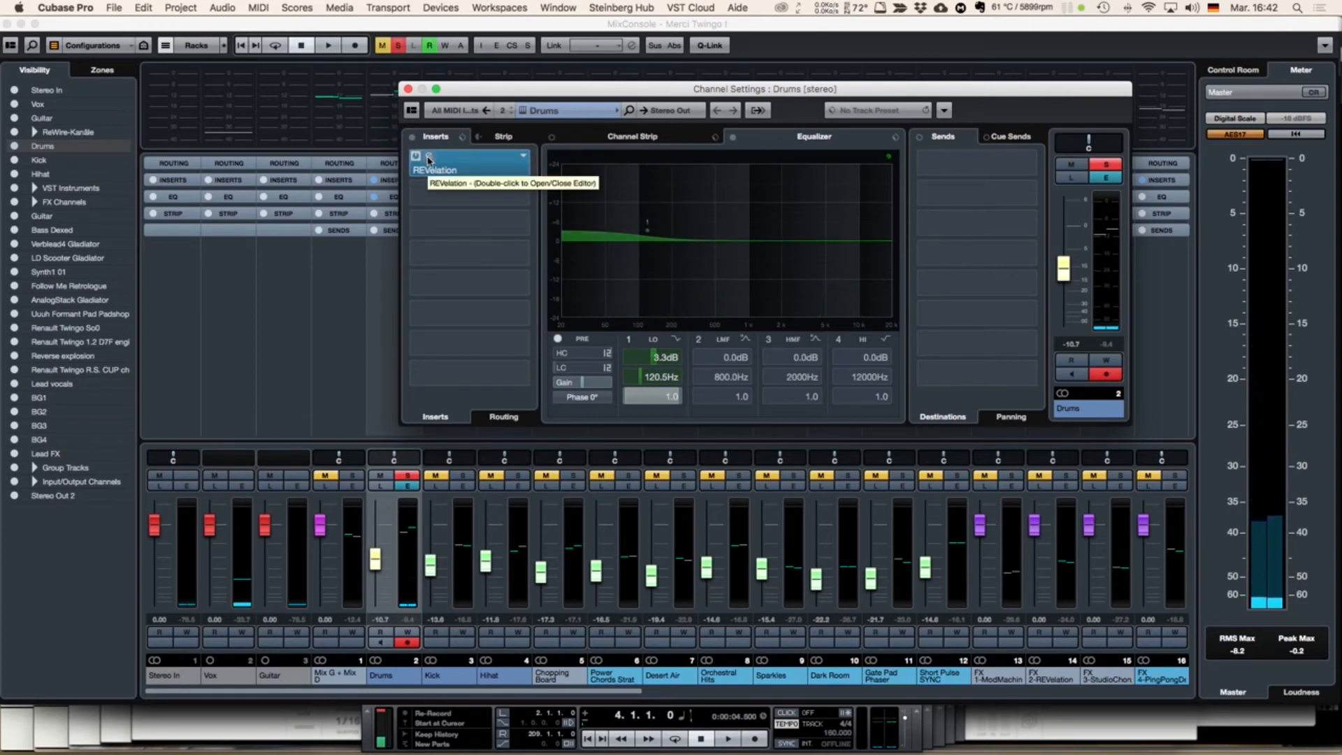
double_click(428, 160)
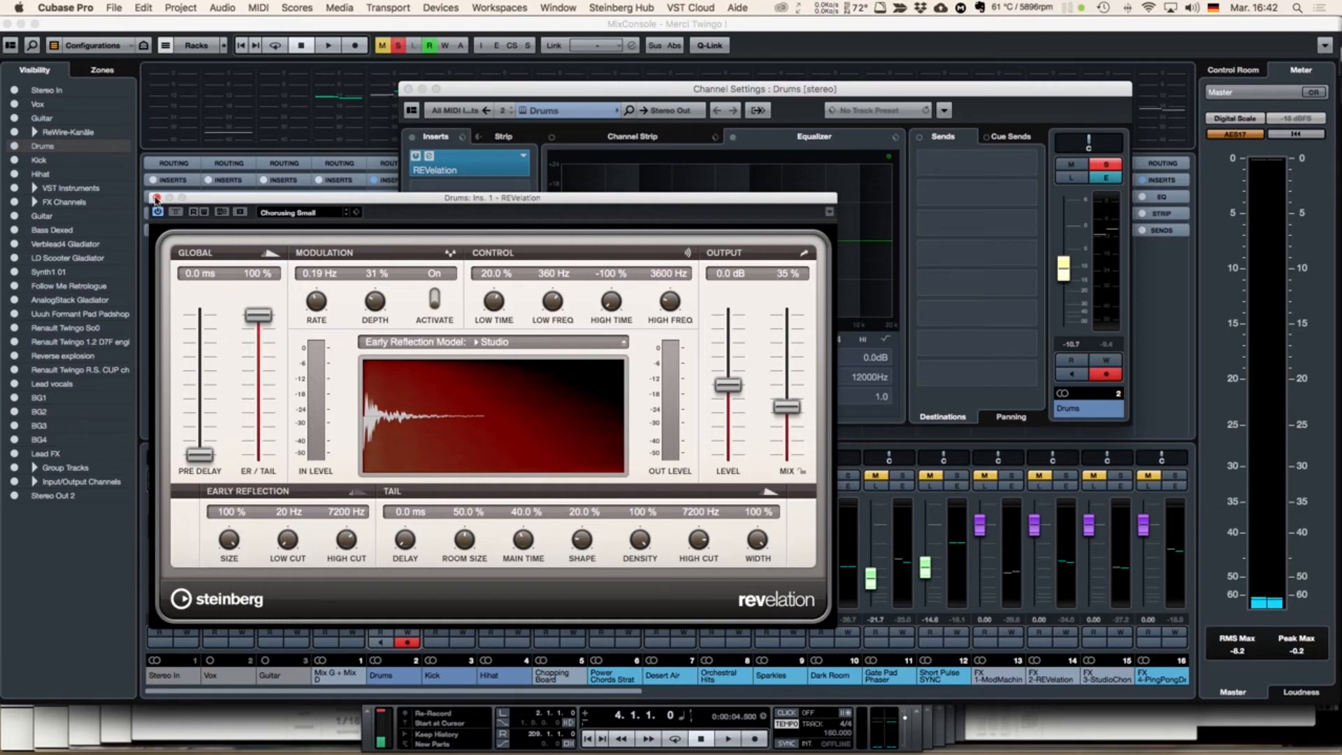
Step: Close the REVelation editor and Drums channel settings, and turn off the Drums solo after a short playback
left_click(156, 198)
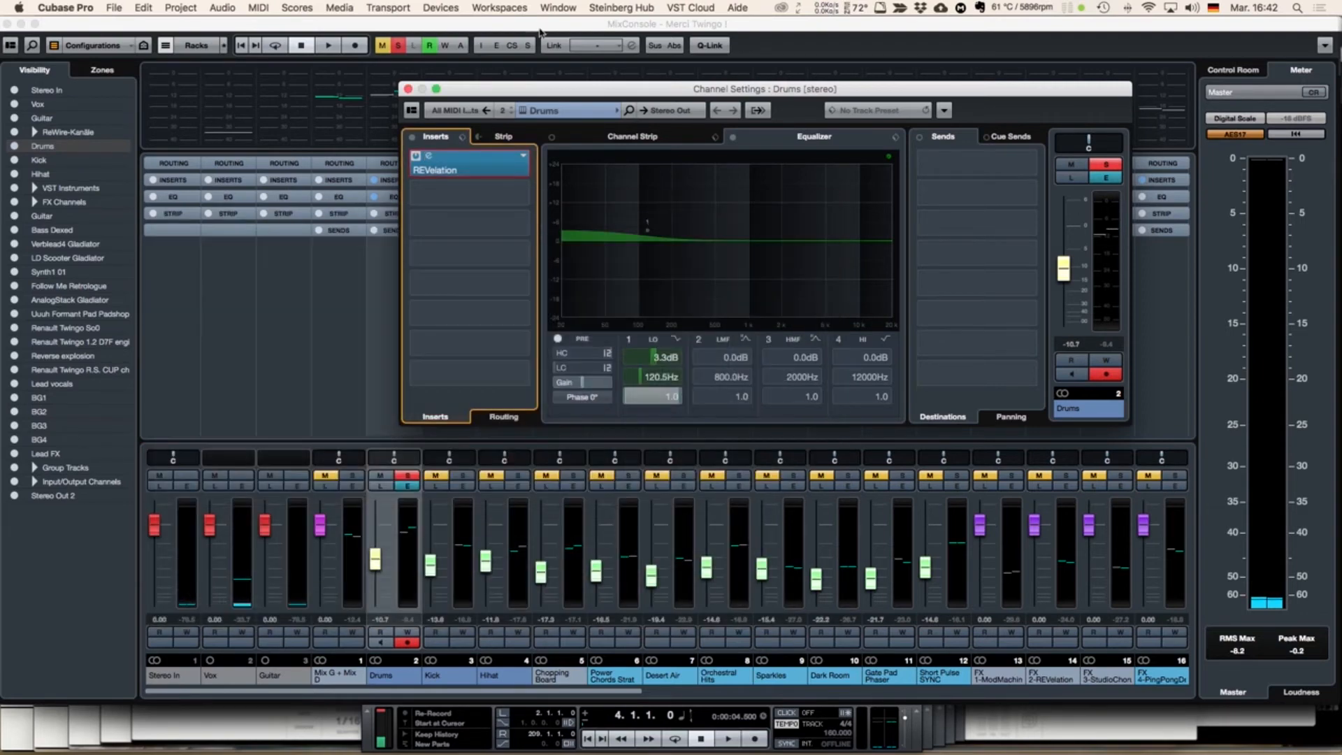
left_click(408, 90)
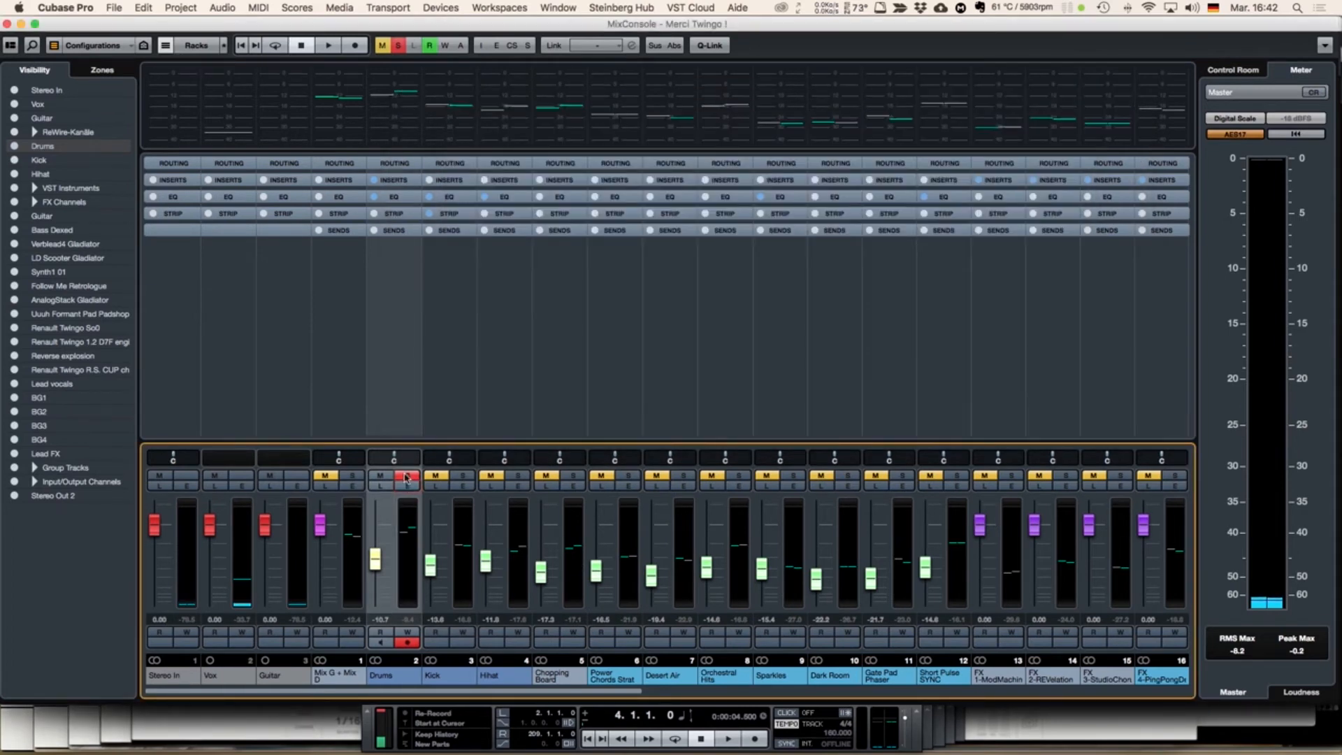
key("space")
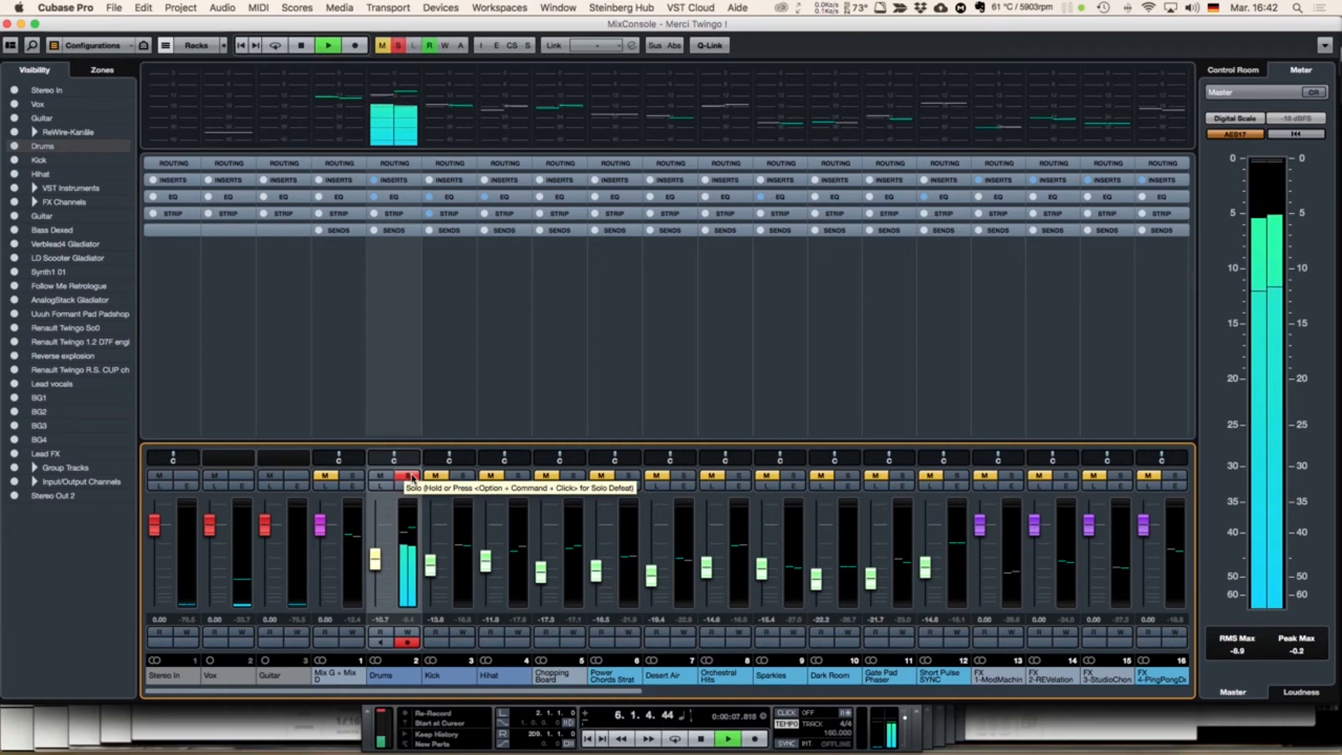
key("space")
left_click(408, 478)
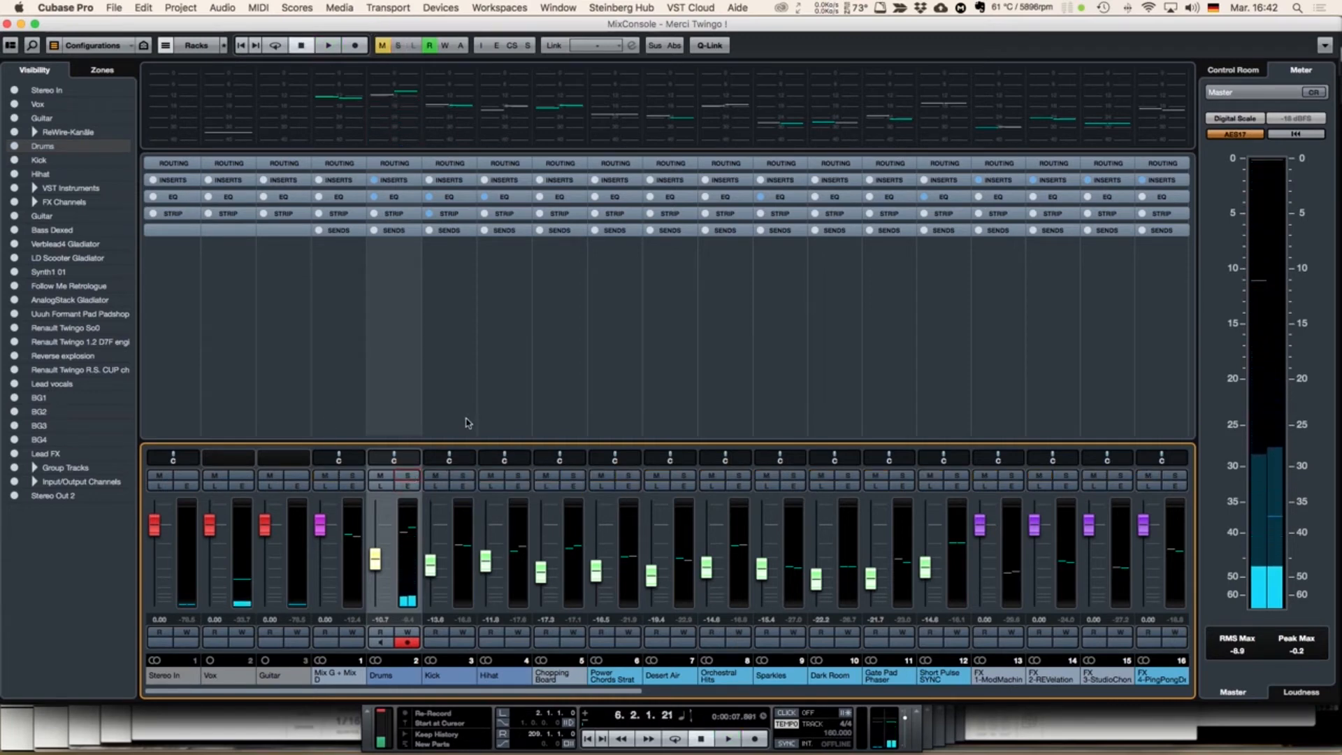
Step: Move the playback position forward to bar 23 and open the Kick channel settings showing the channel strip
key("KP_Add")
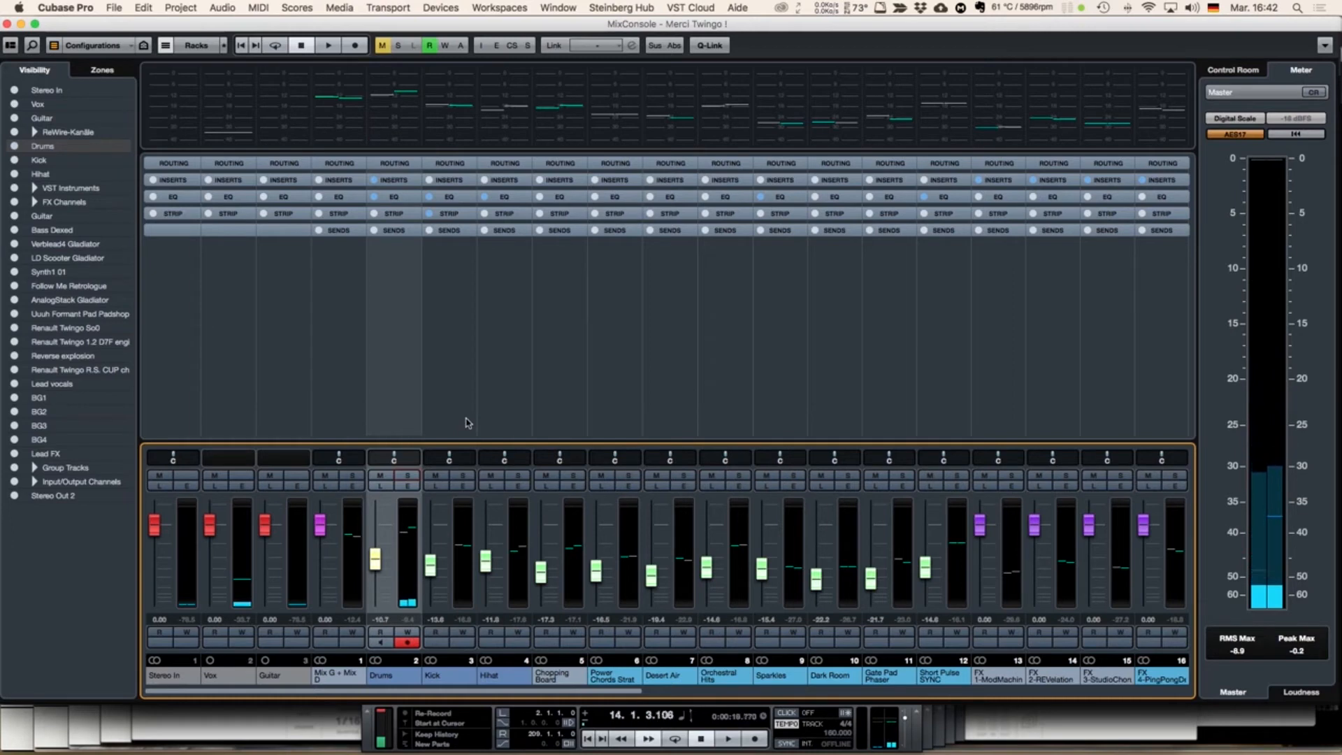
left_click(462, 485)
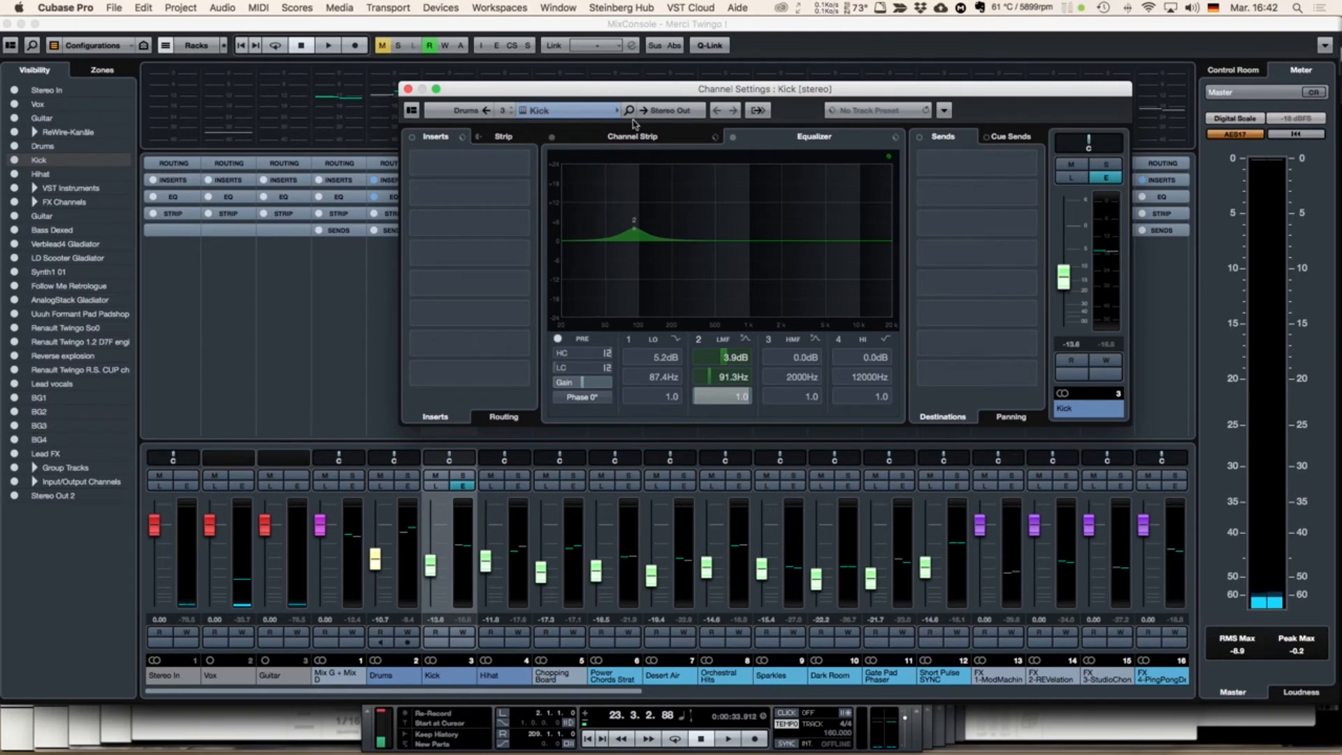
left_click(633, 137)
left_click_drag(662, 93, 536, 145)
mouse_move(589, 231)
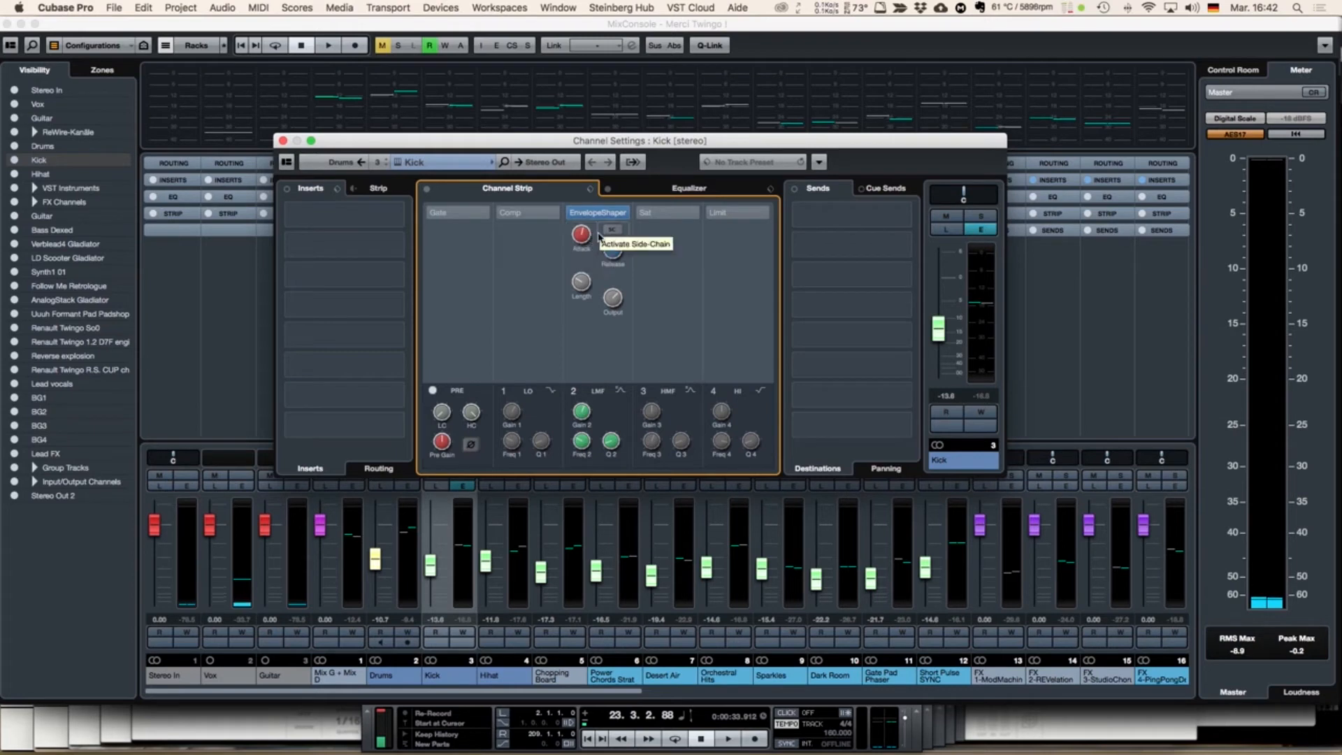
mouse_move(590, 283)
Step: Solo the Kick channel and compare its sound with the EnvelopeShaper off and on during playback
key("space")
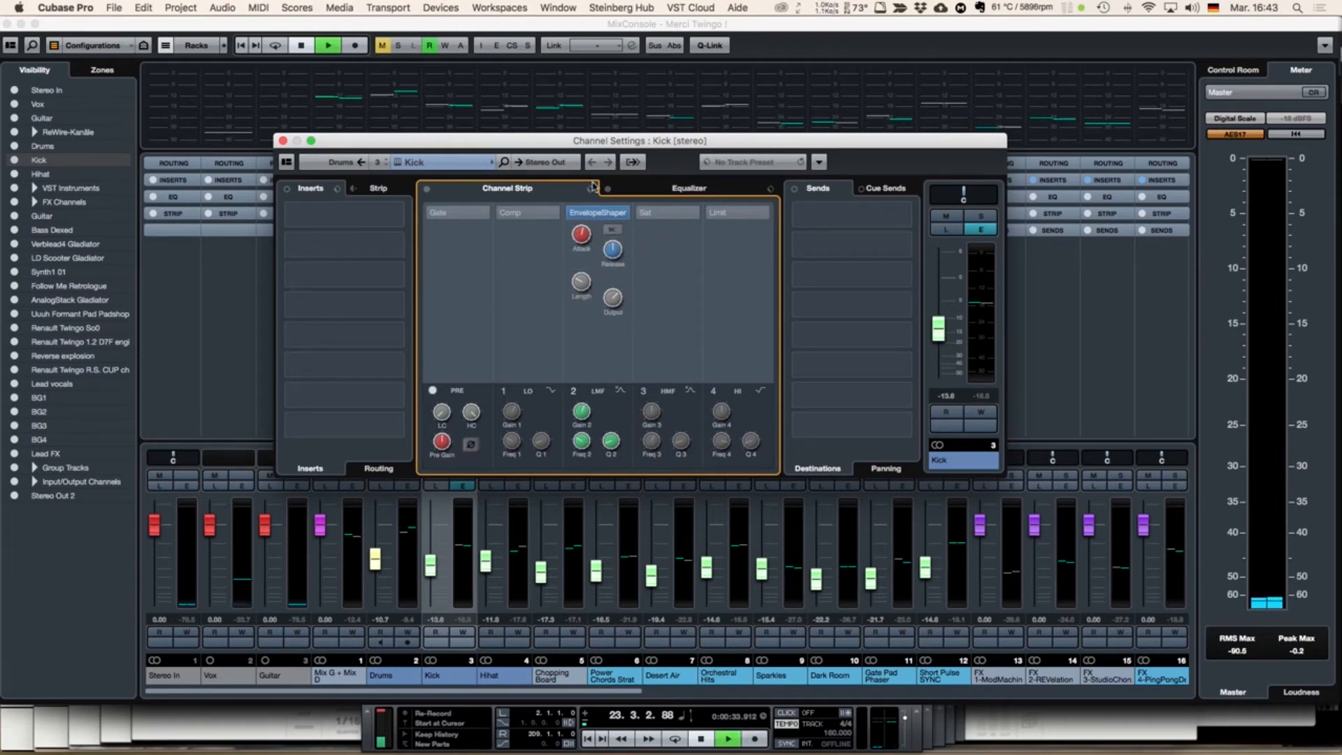
key("space")
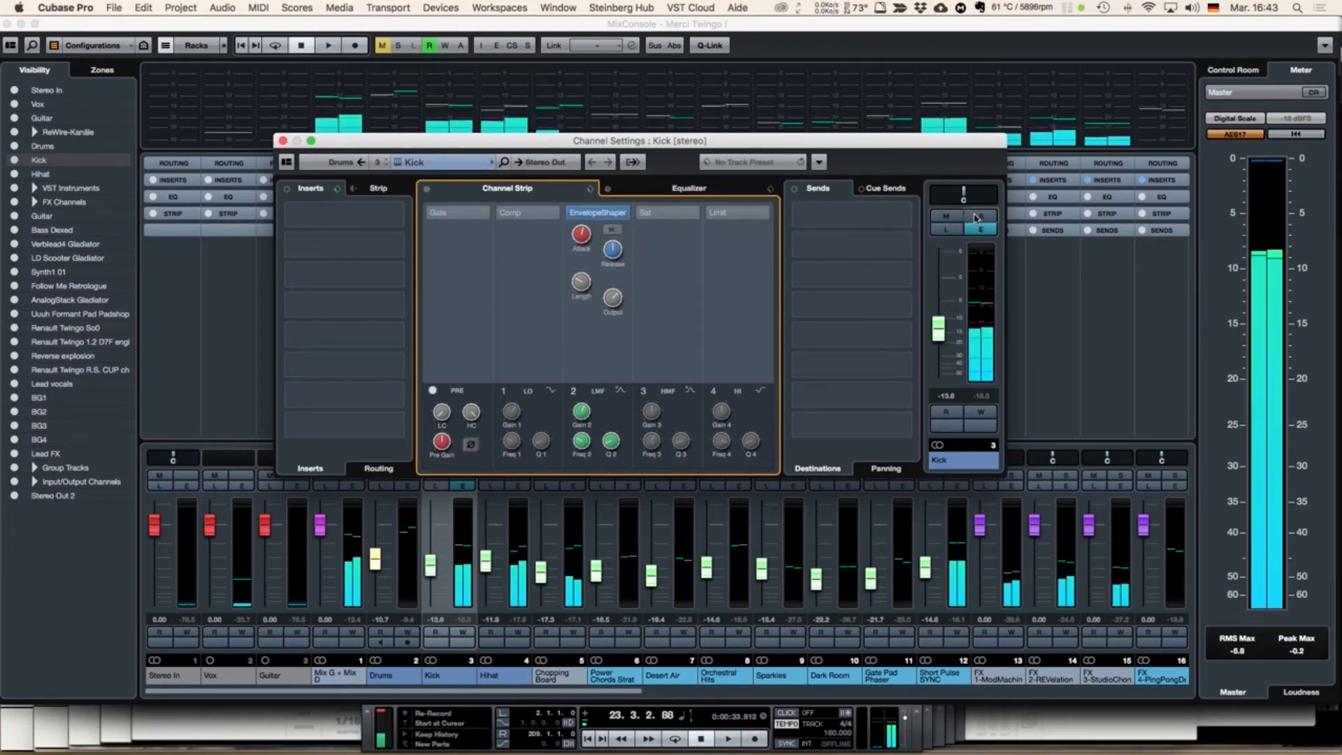
key("s")
key("space")
left_click(572, 213)
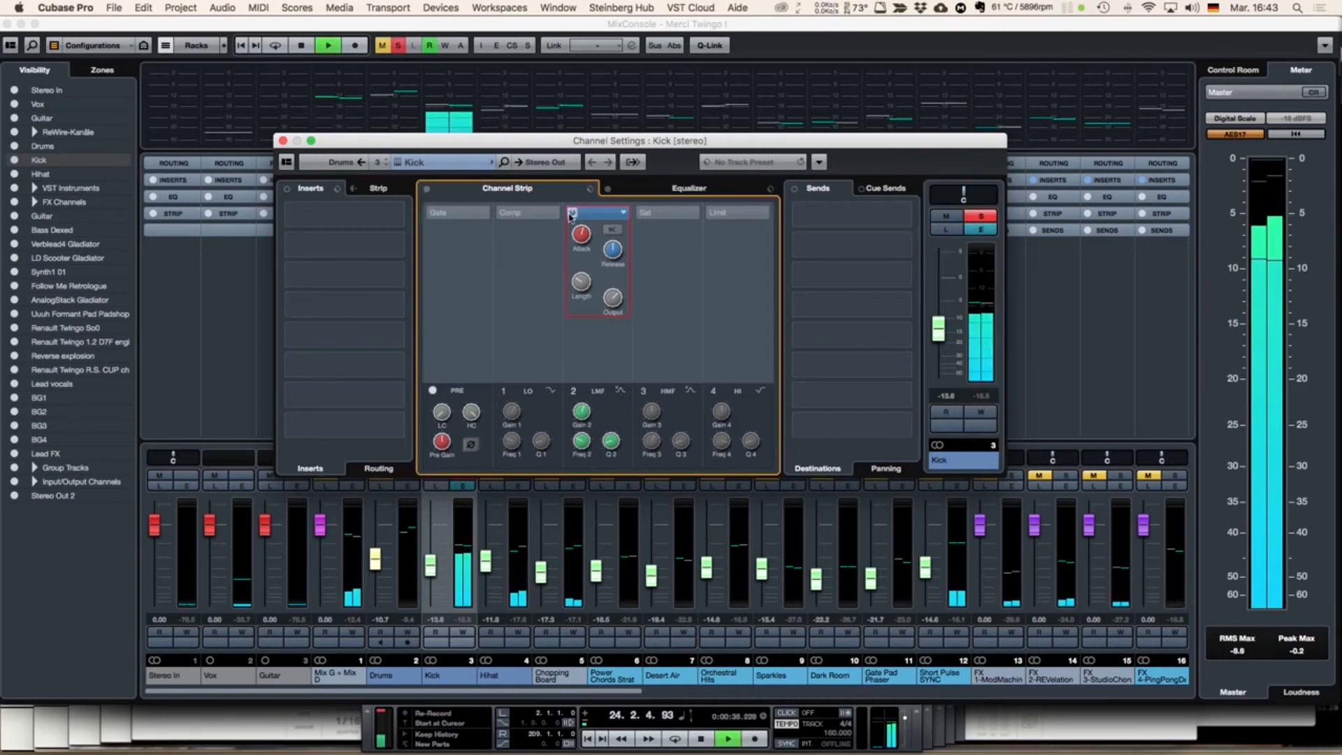
left_click(572, 213)
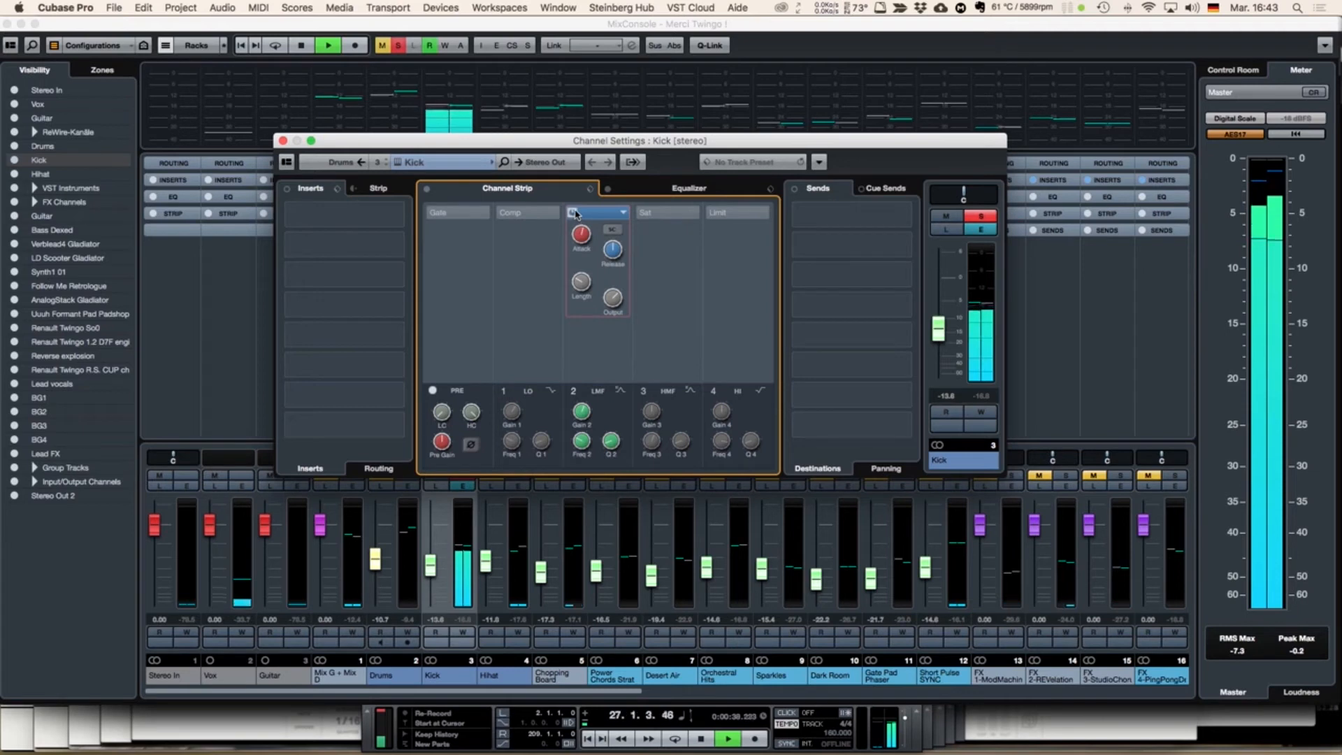
Step: Turn off the Kick solo and compare the EnvelopeShaper off and on within the full mix
left_click(980, 217)
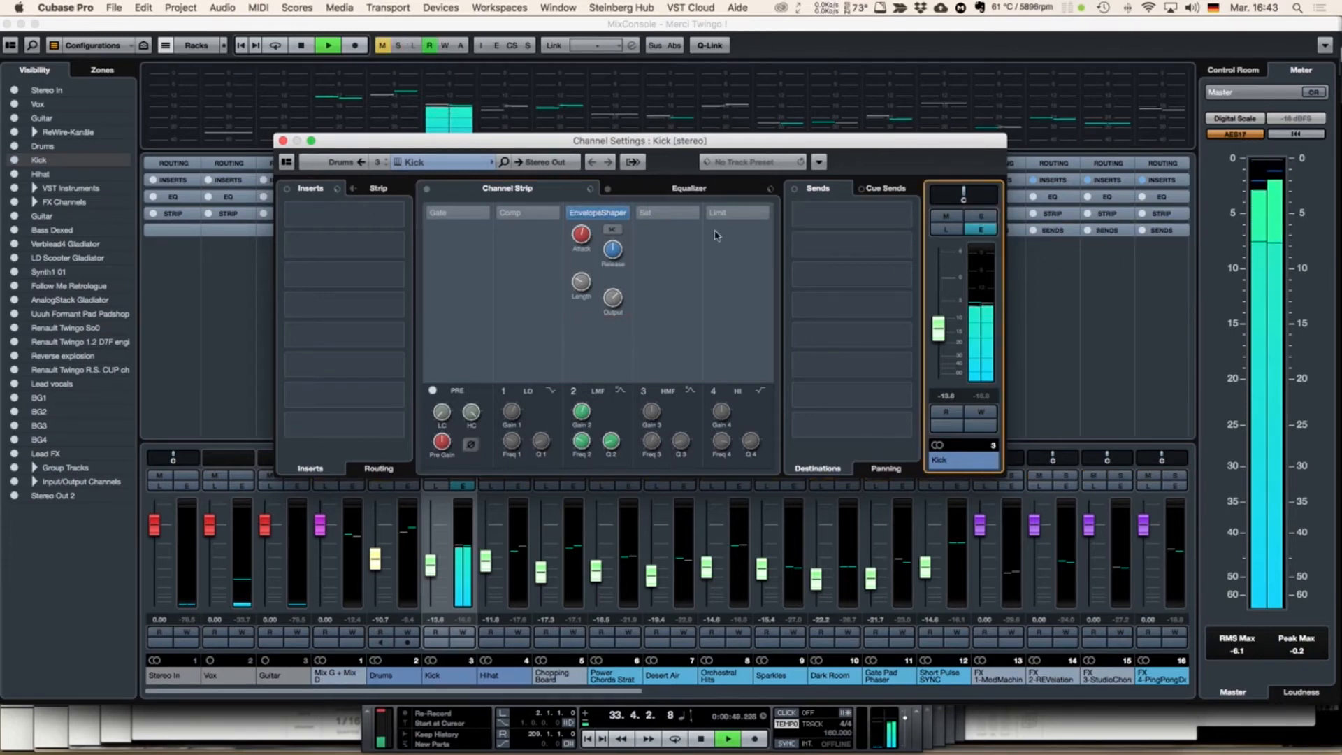
left_click(573, 215)
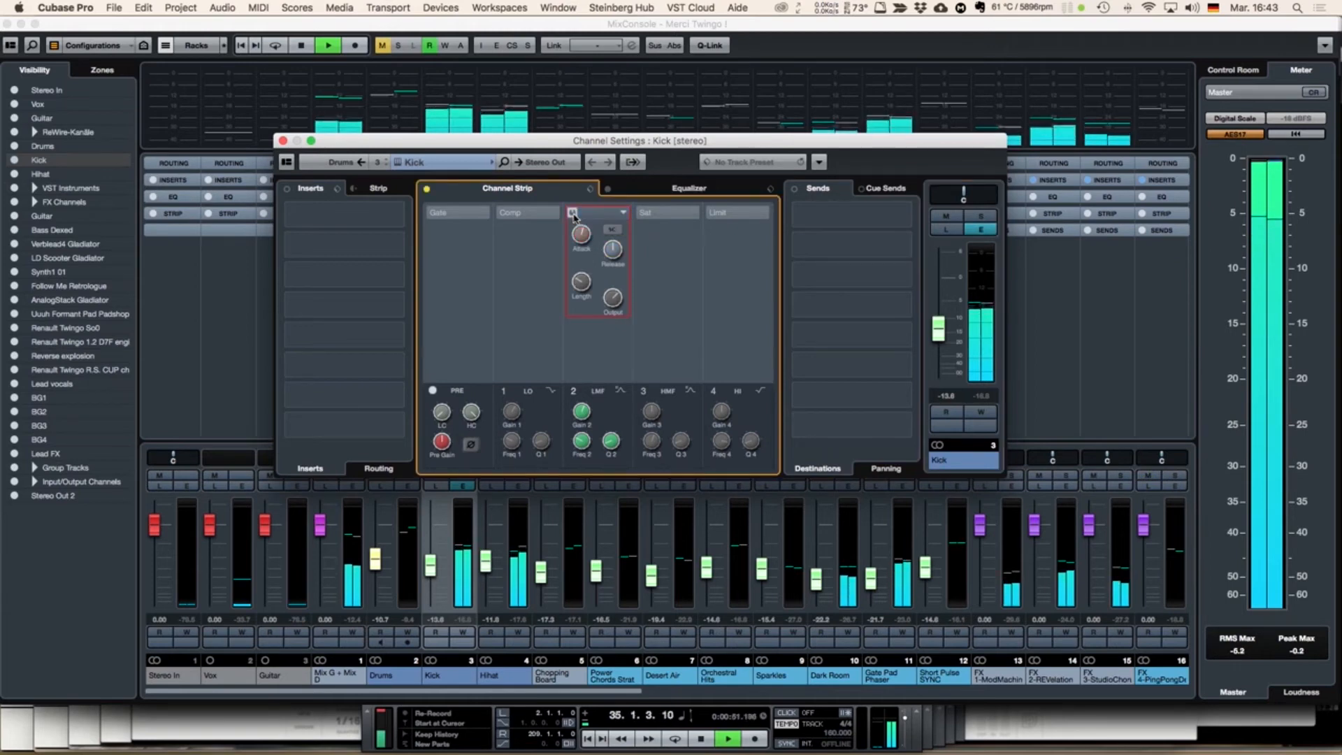
left_click(573, 215)
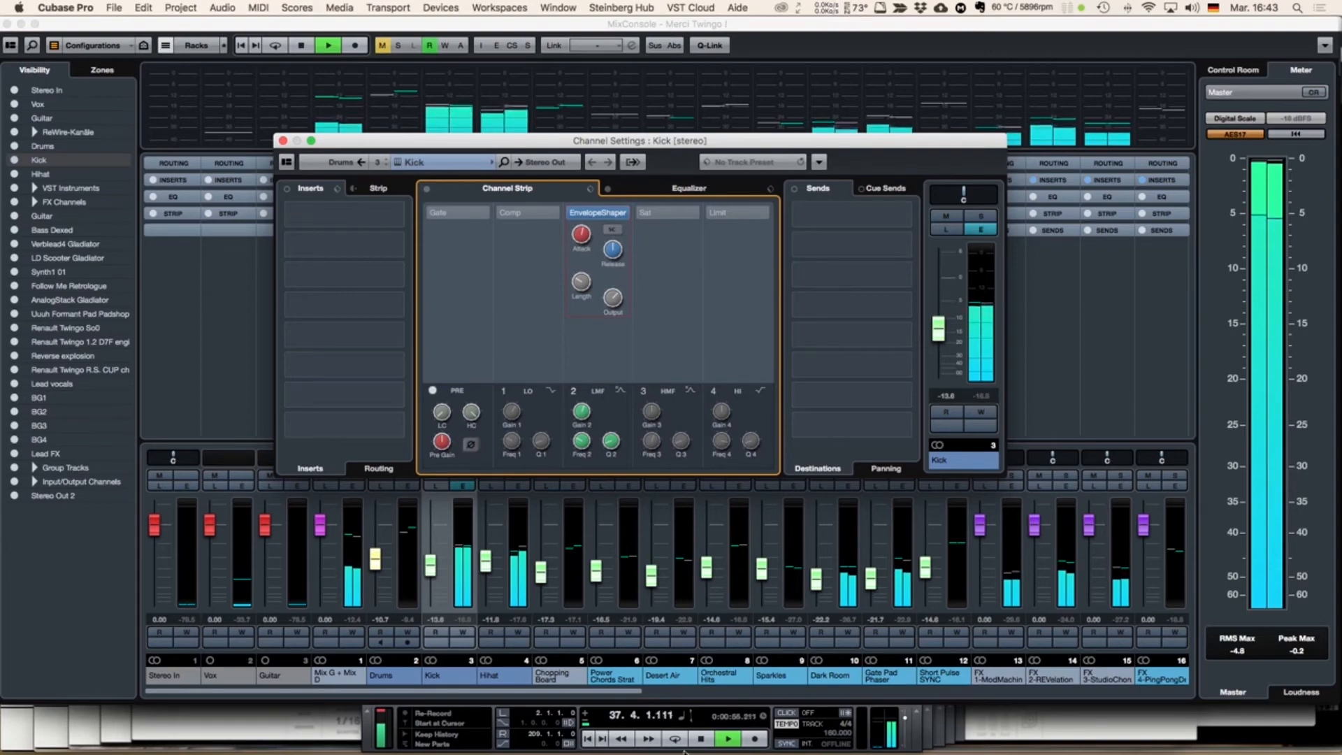
key("space")
Step: Bypass all inserts on the Stereo Out channel and close its channel settings
left_click_drag(627, 692, 1181, 692)
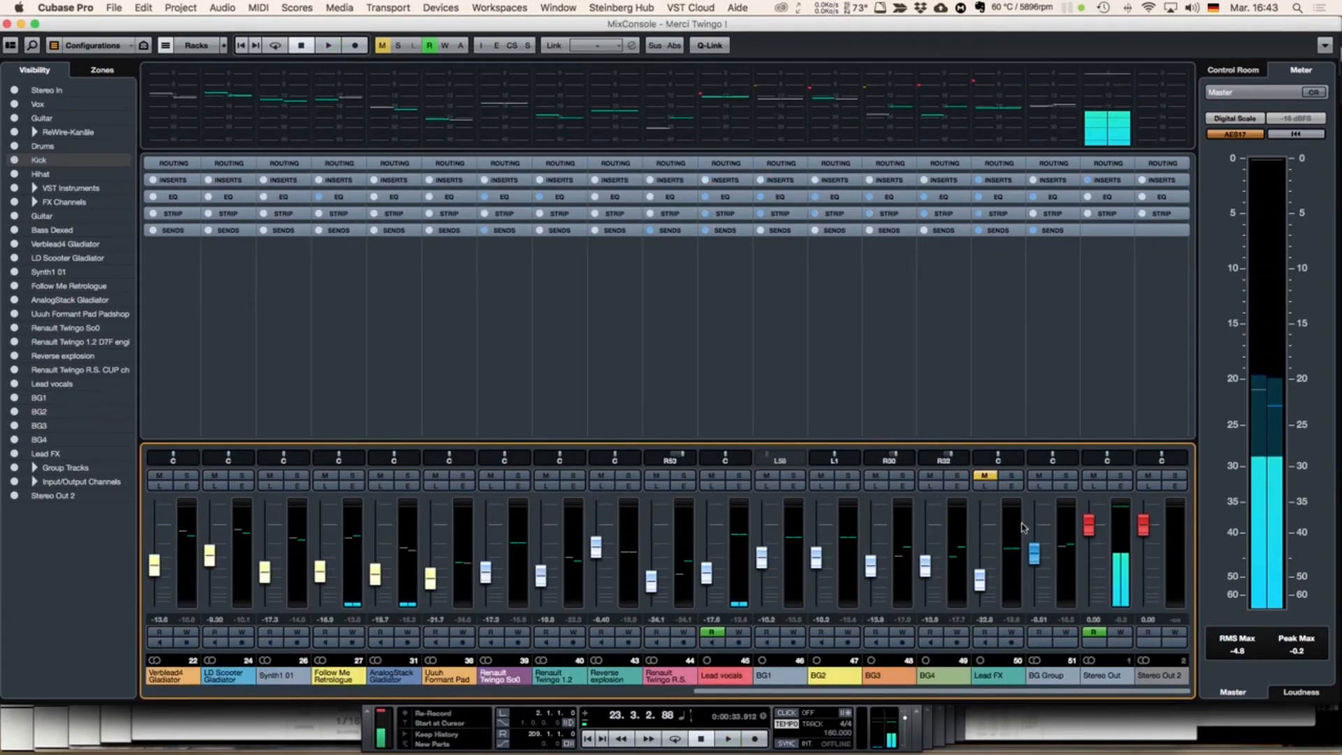
left_click(1121, 488)
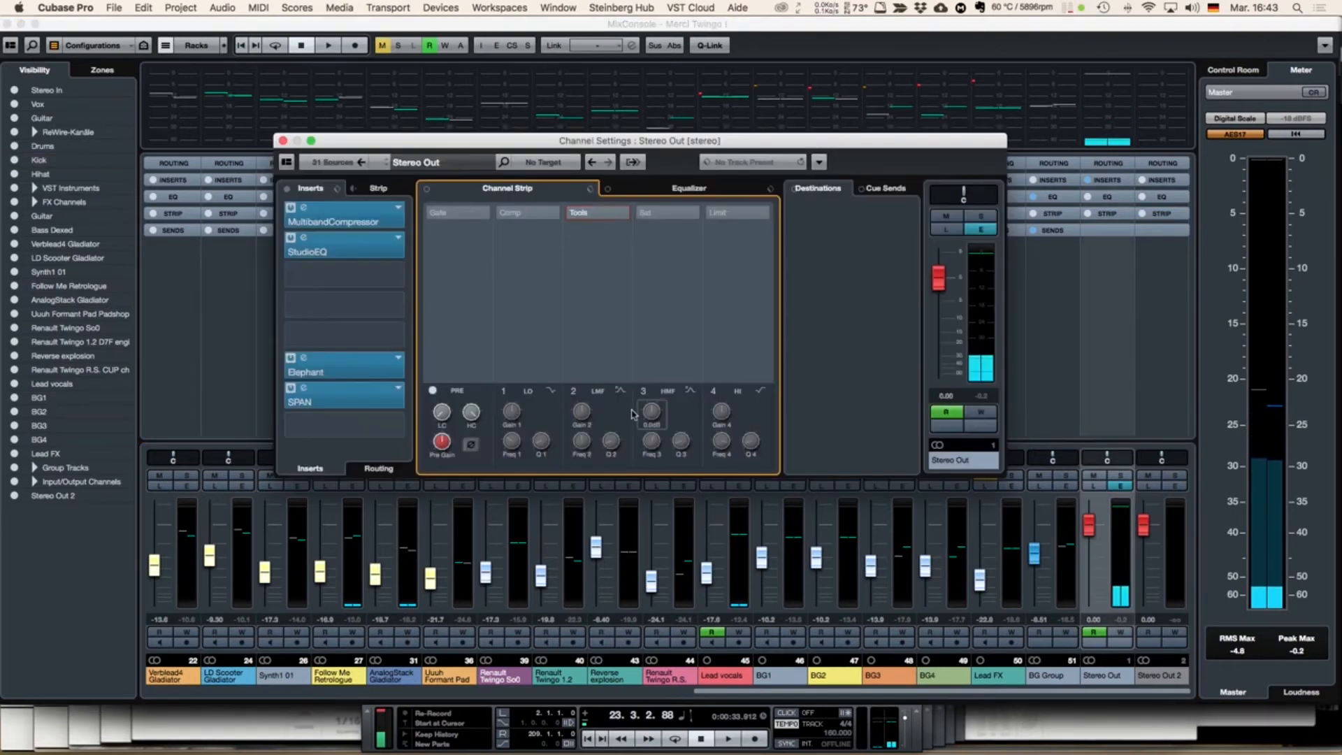
left_click(287, 189)
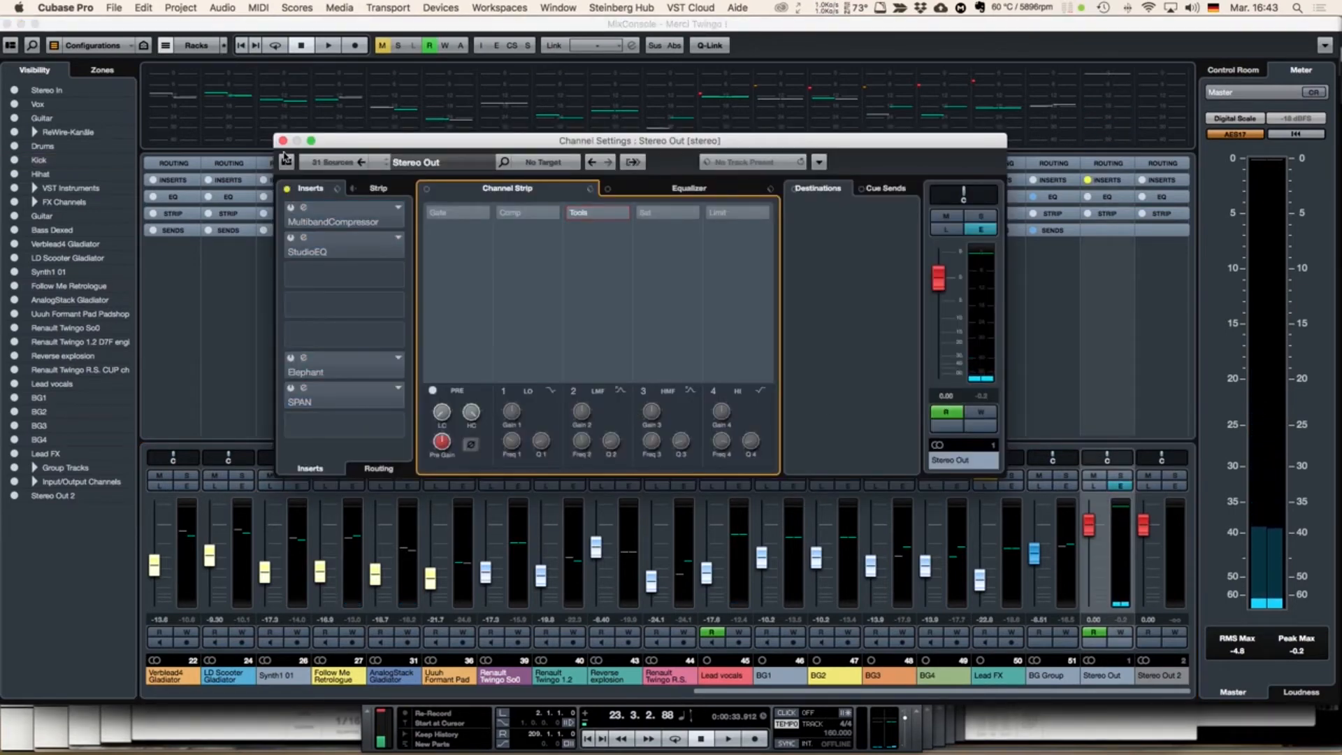
left_click(282, 141)
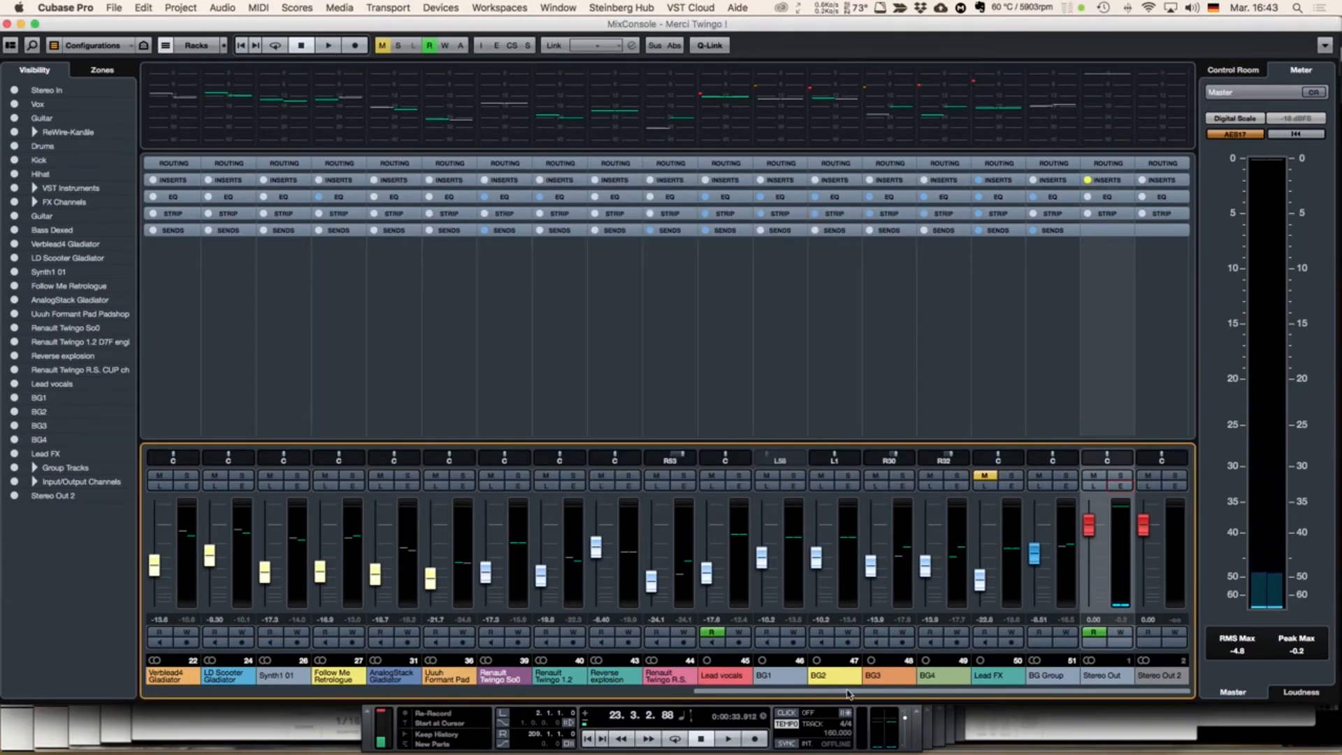
Step: Reopen the Kick channel settings and compare the EnvelopeShaper off and on in the mix without master inserts
left_click_drag(849, 694, 73, 693)
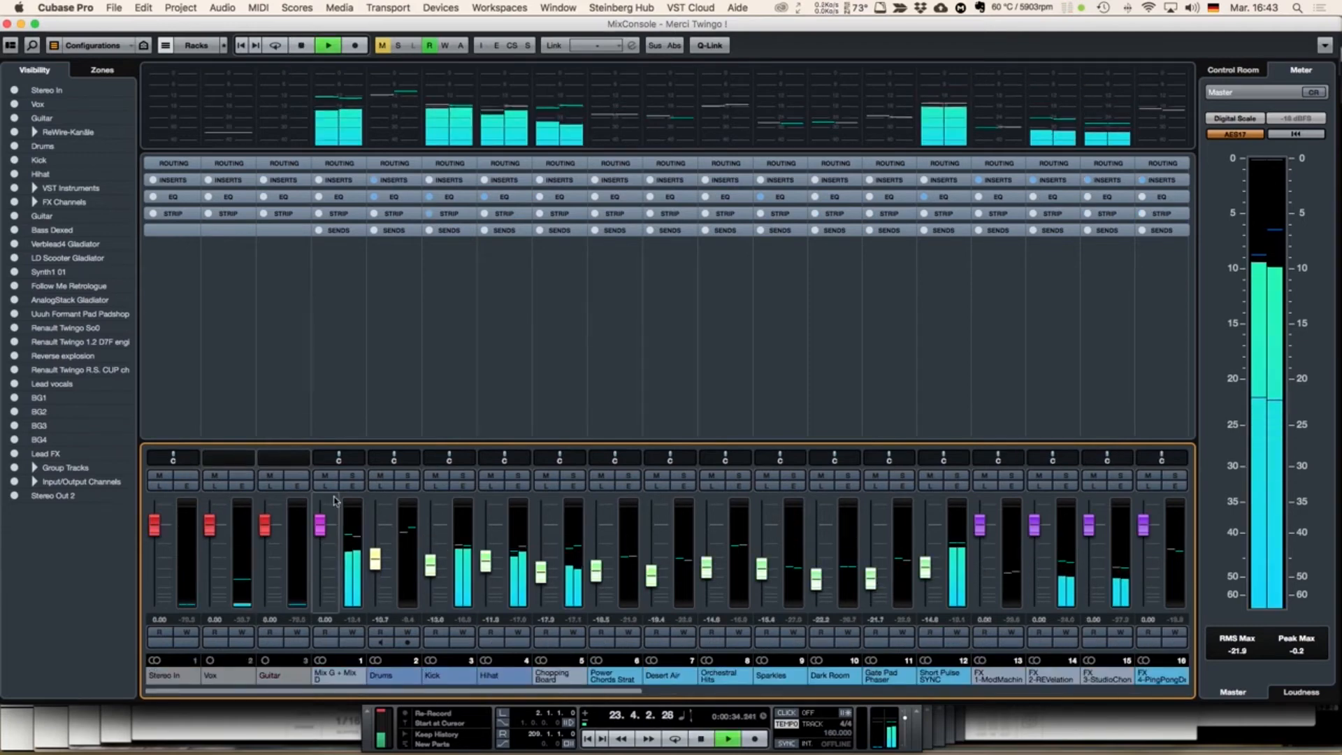
left_click(462, 486)
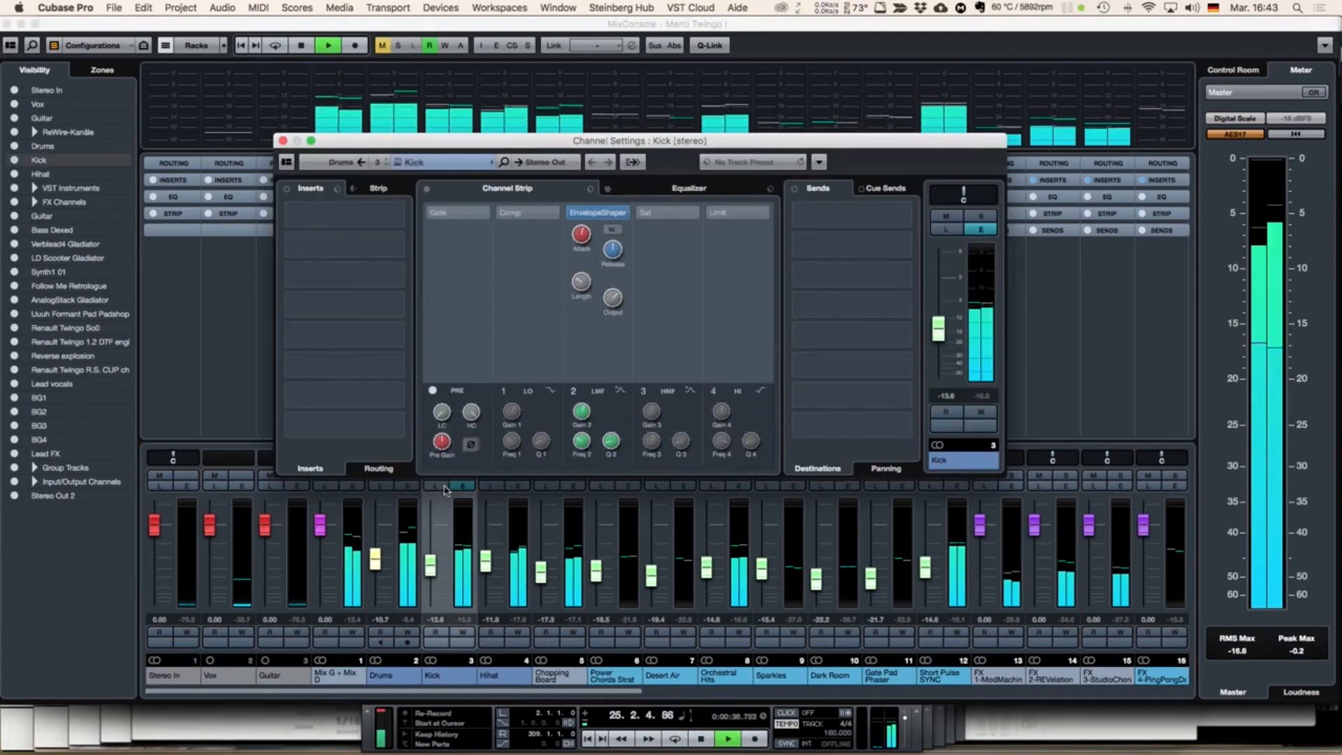
left_click(573, 213)
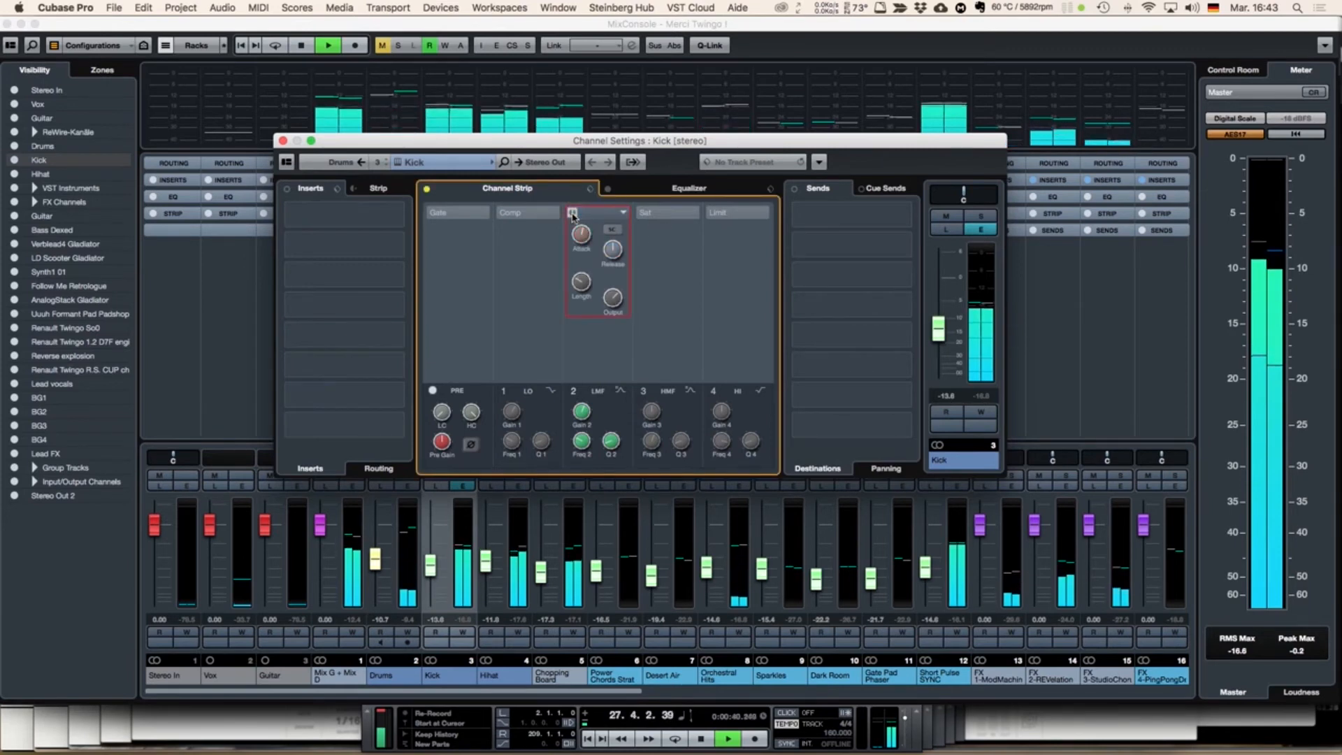
left_click(572, 213)
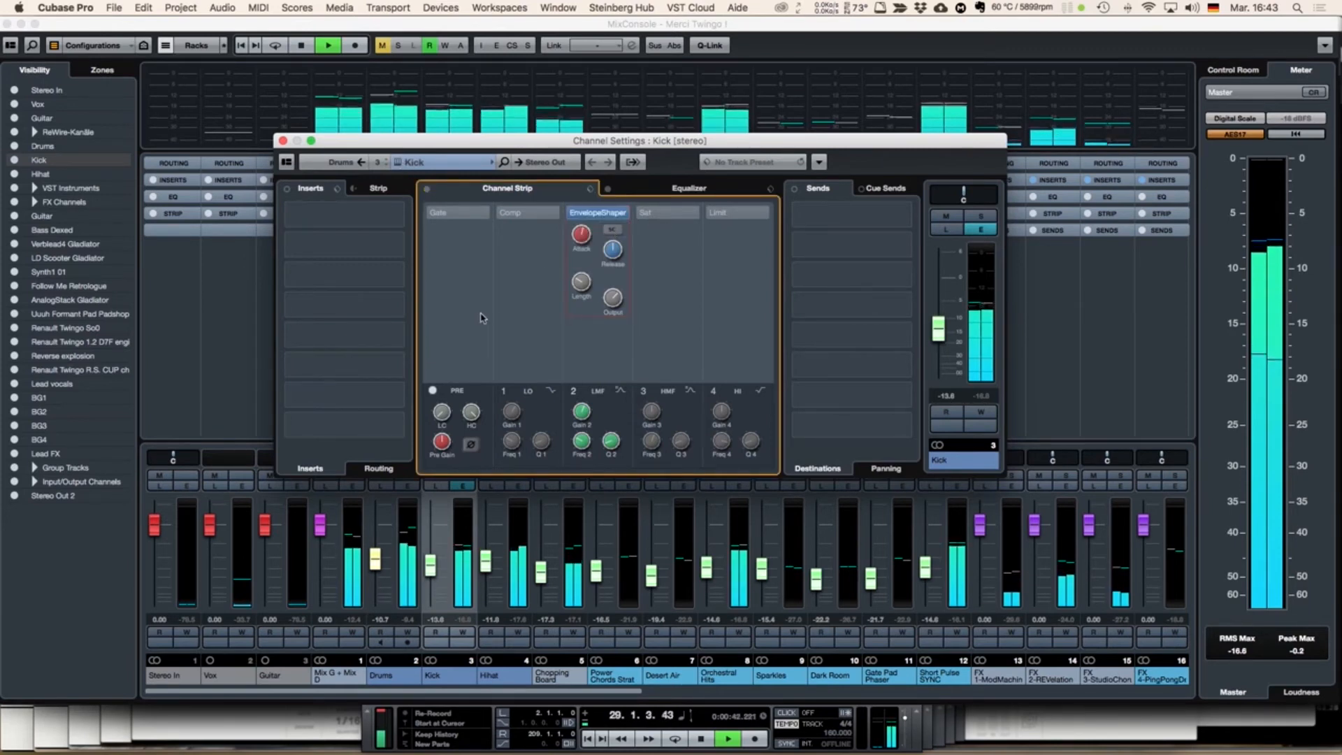
key("space")
Step: Show the Kick's equalizer, listen to the channel soloed, and turn the solo off again
left_click(667, 191)
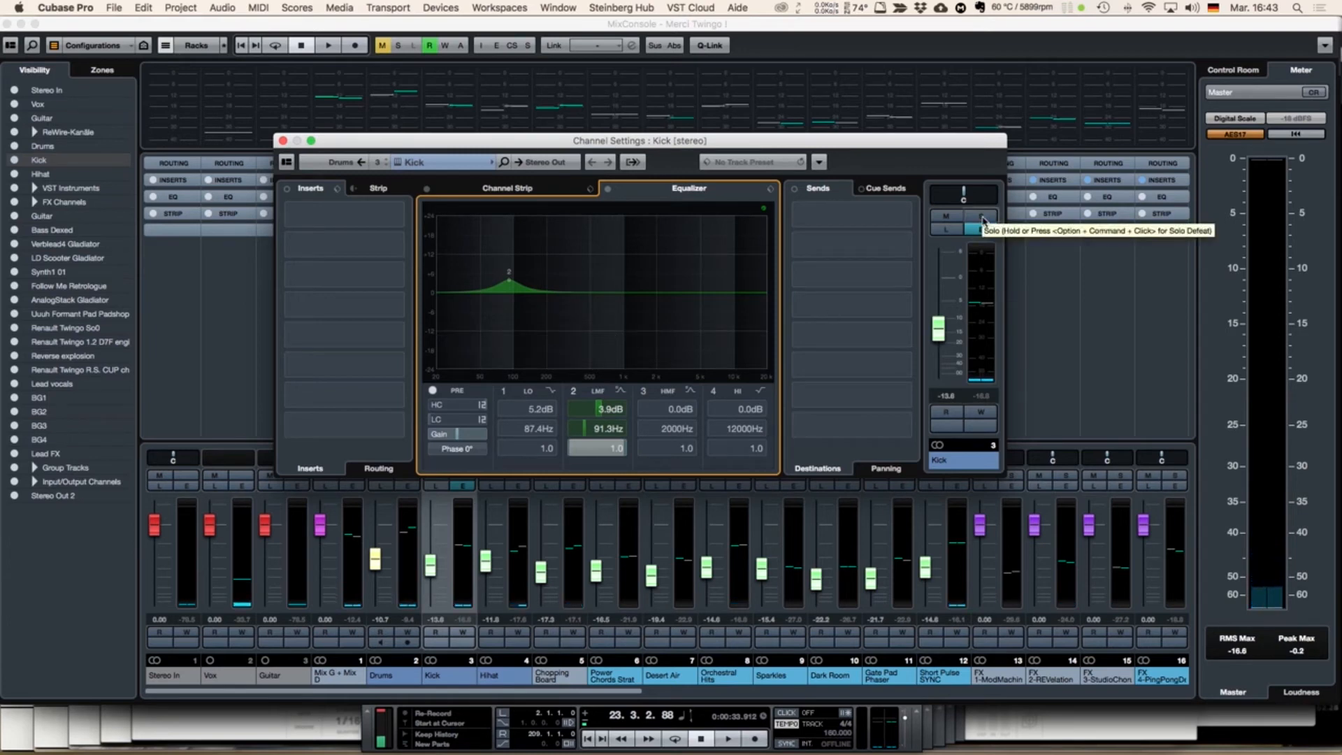
left_click(989, 217)
key("space")
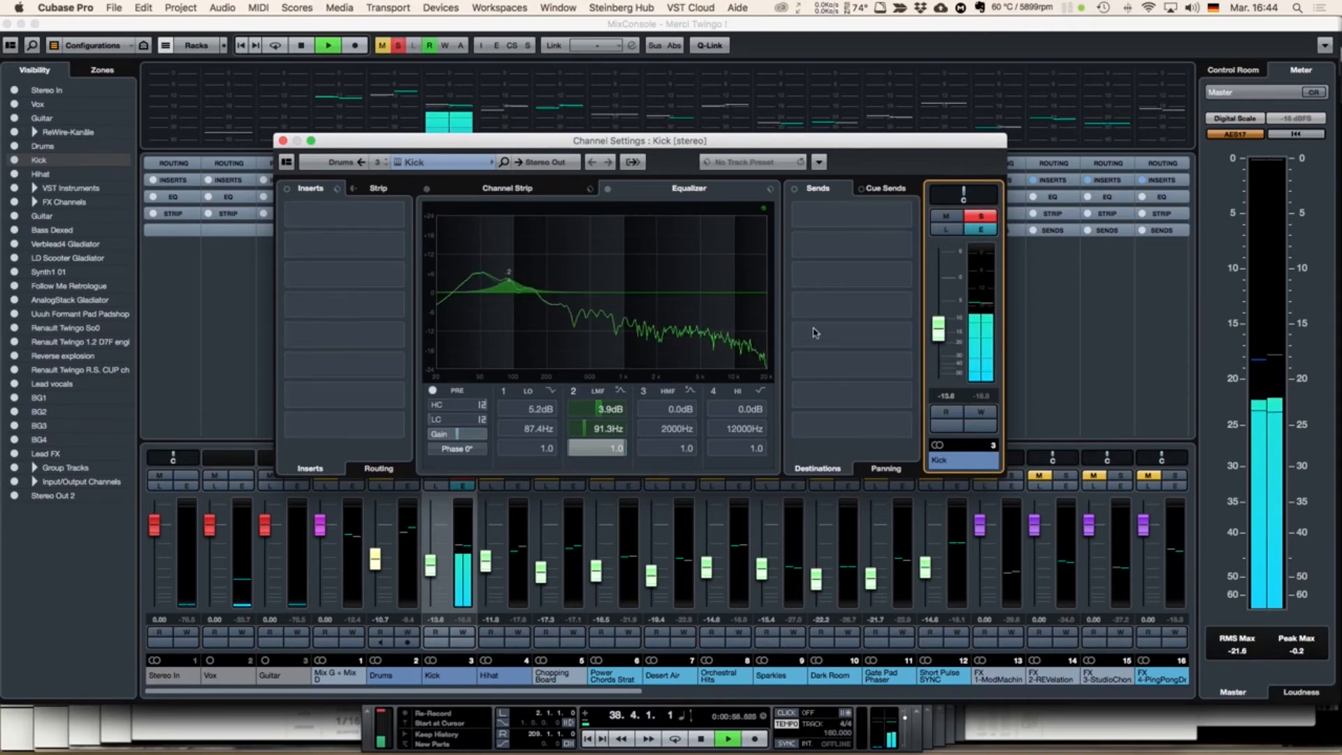
key("space")
left_click(981, 216)
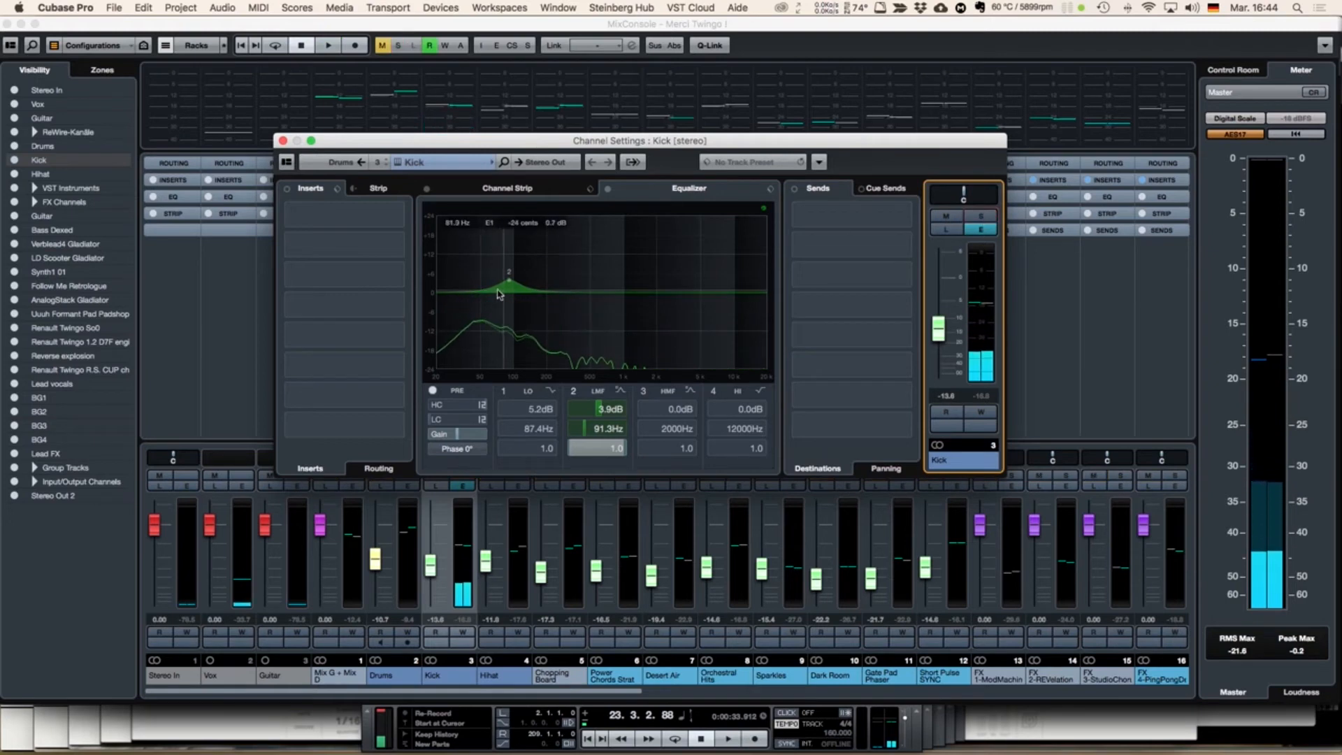
Step: Switch the Kick equalizer's LO band on and off for comparison, and play the mix with it on
left_click(504, 396)
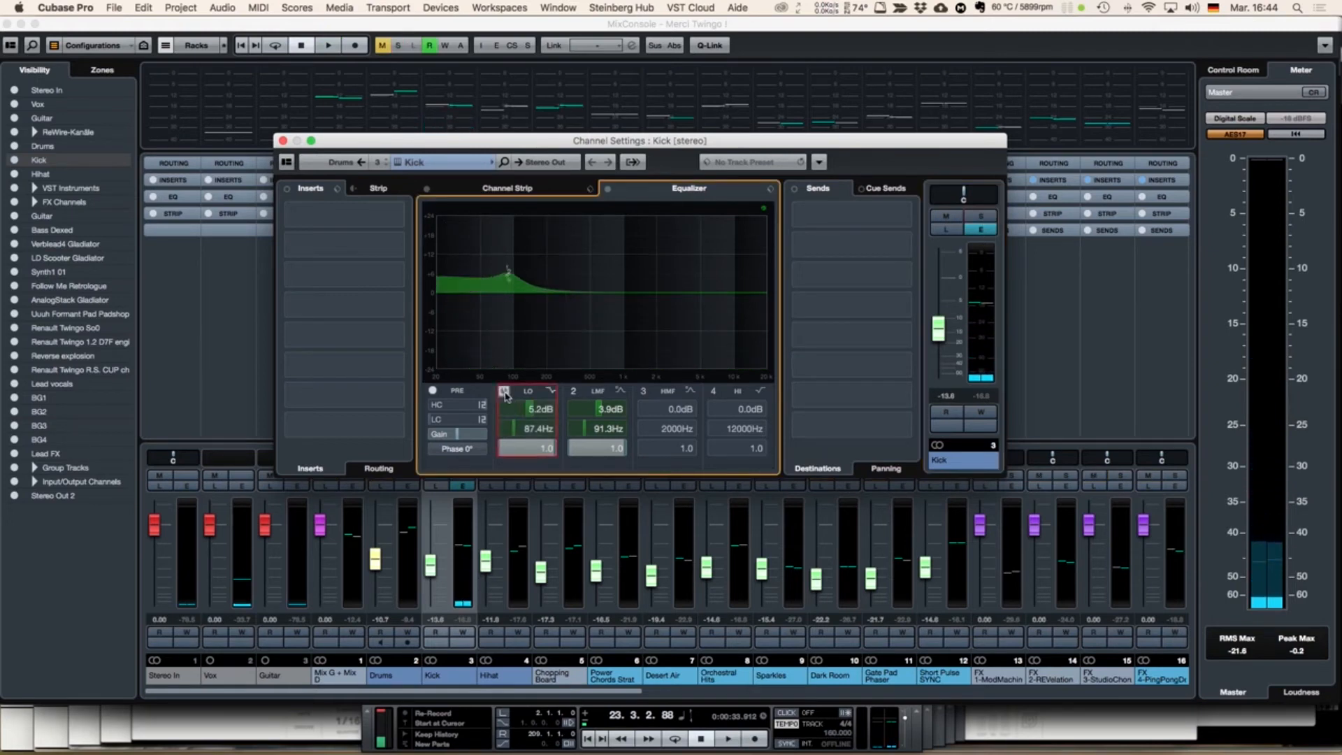
left_click(504, 396)
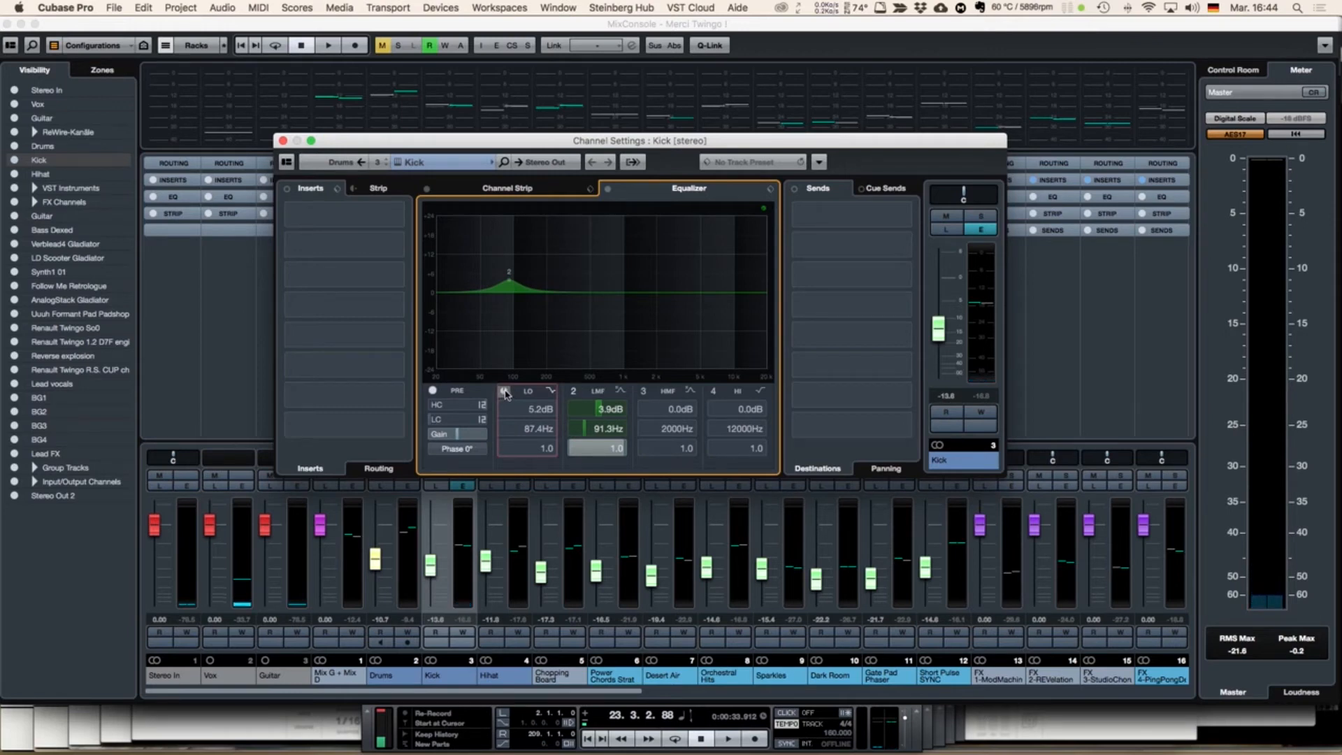
left_click(505, 393)
key("space")
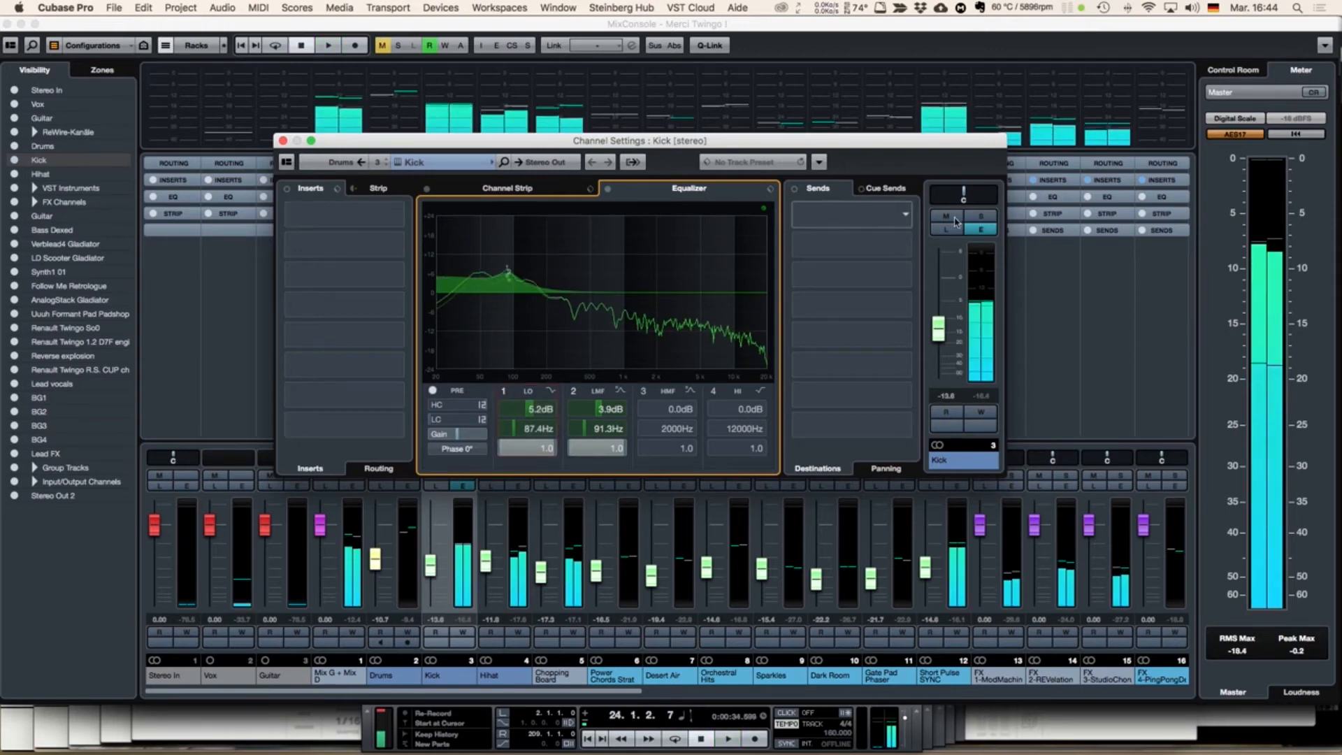
Step: Solo the Kick and compare its sound with the LO equalizer band off and on during playback, leaving the band off
left_click(981, 216)
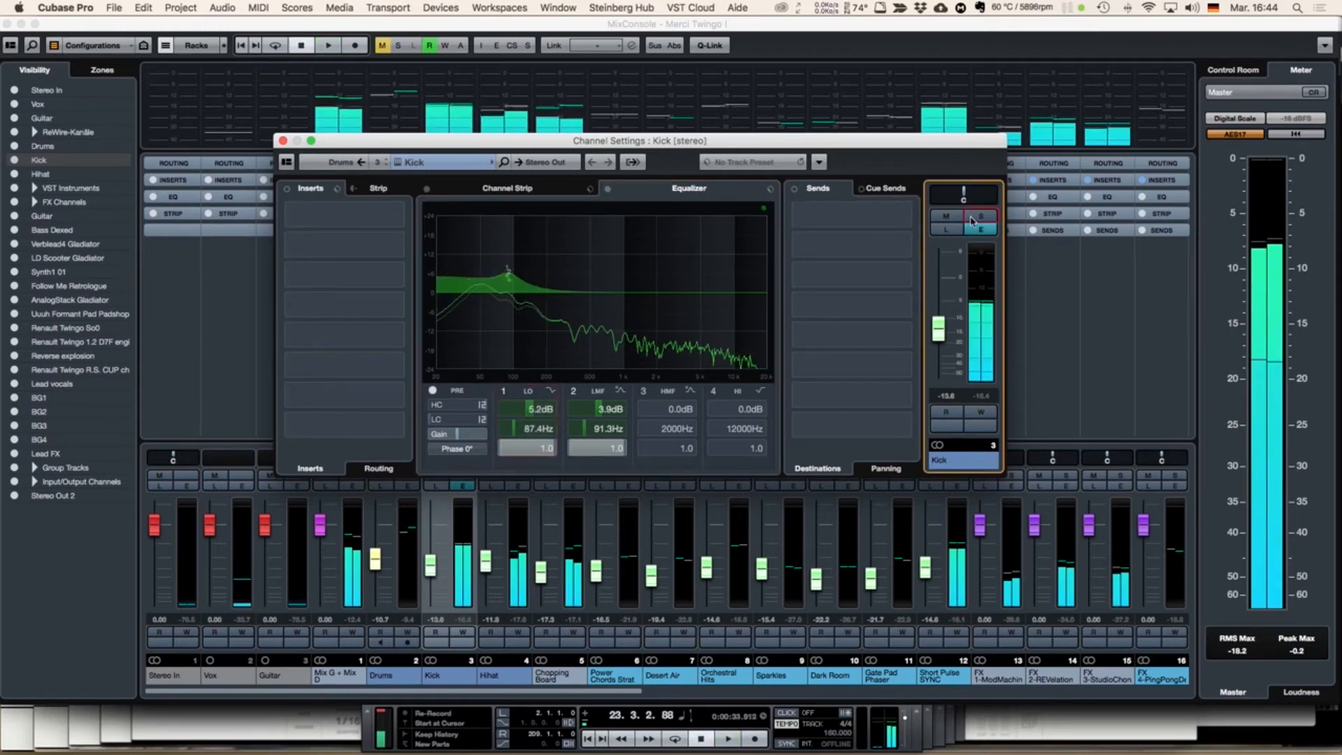
left_click(504, 393)
left_click(505, 394)
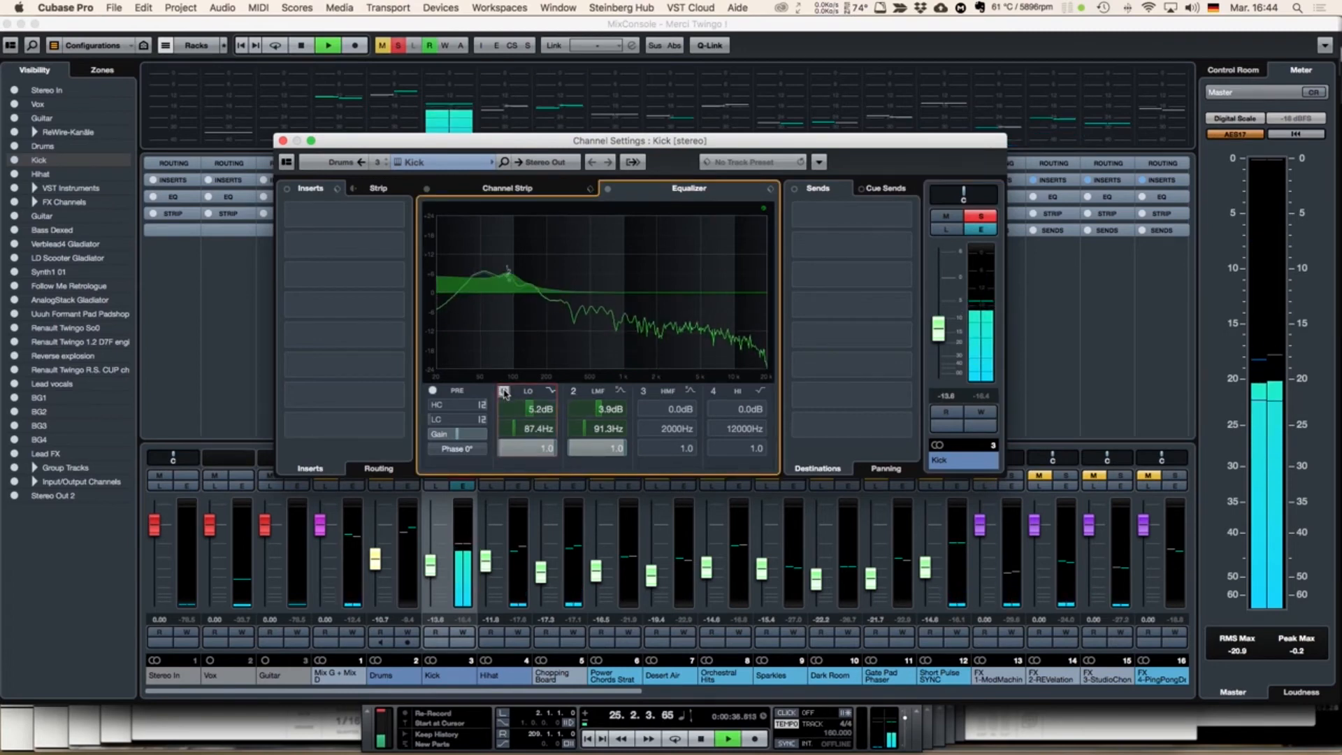
left_click(505, 394)
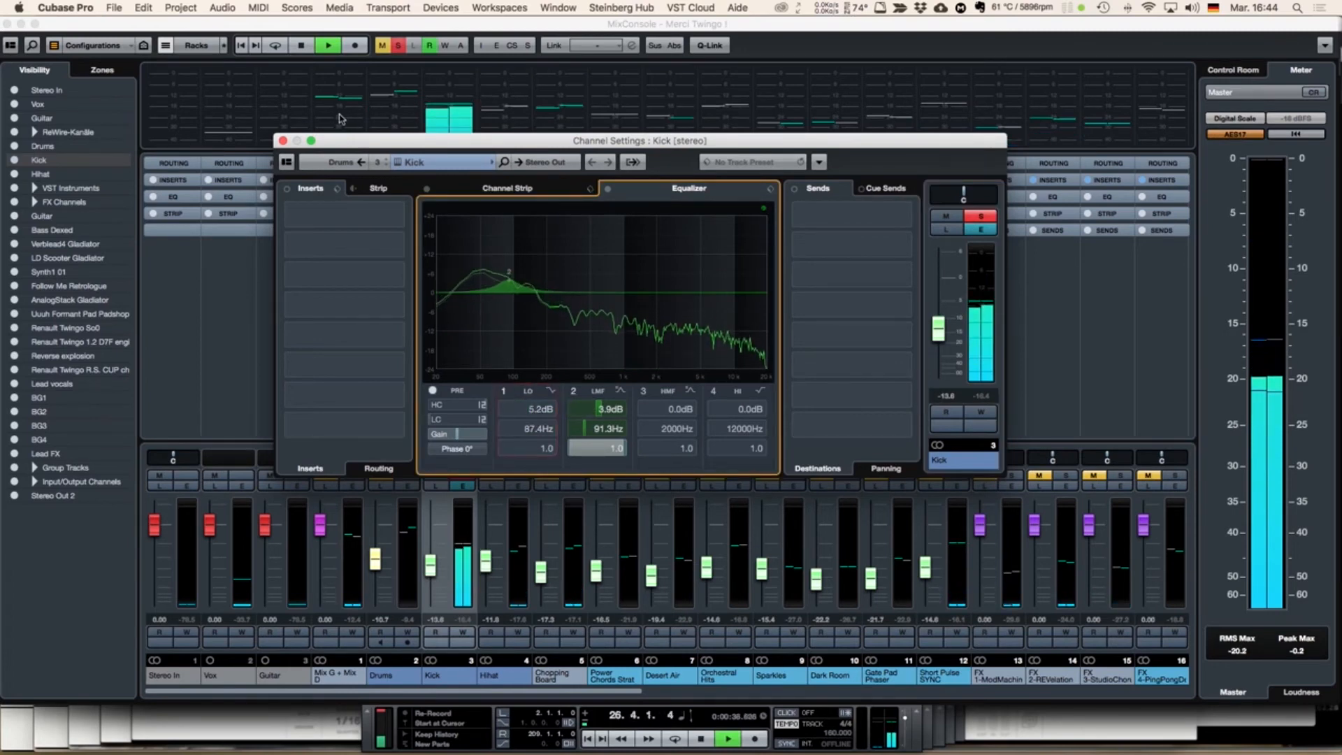
key("space")
Step: Replace the Kick settings with the Hihat channel settings and listen to the soloed hi-hat with its equalizer displayed
left_click(283, 141)
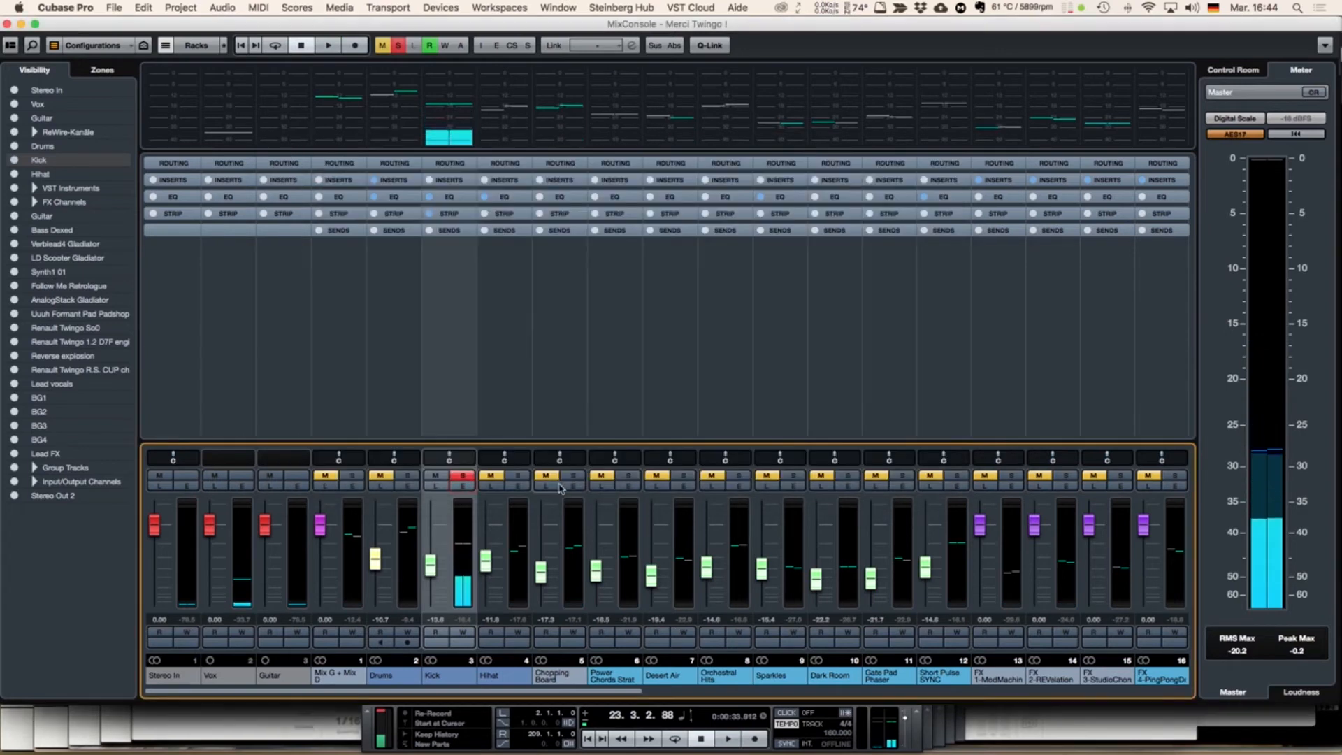
left_click(518, 486)
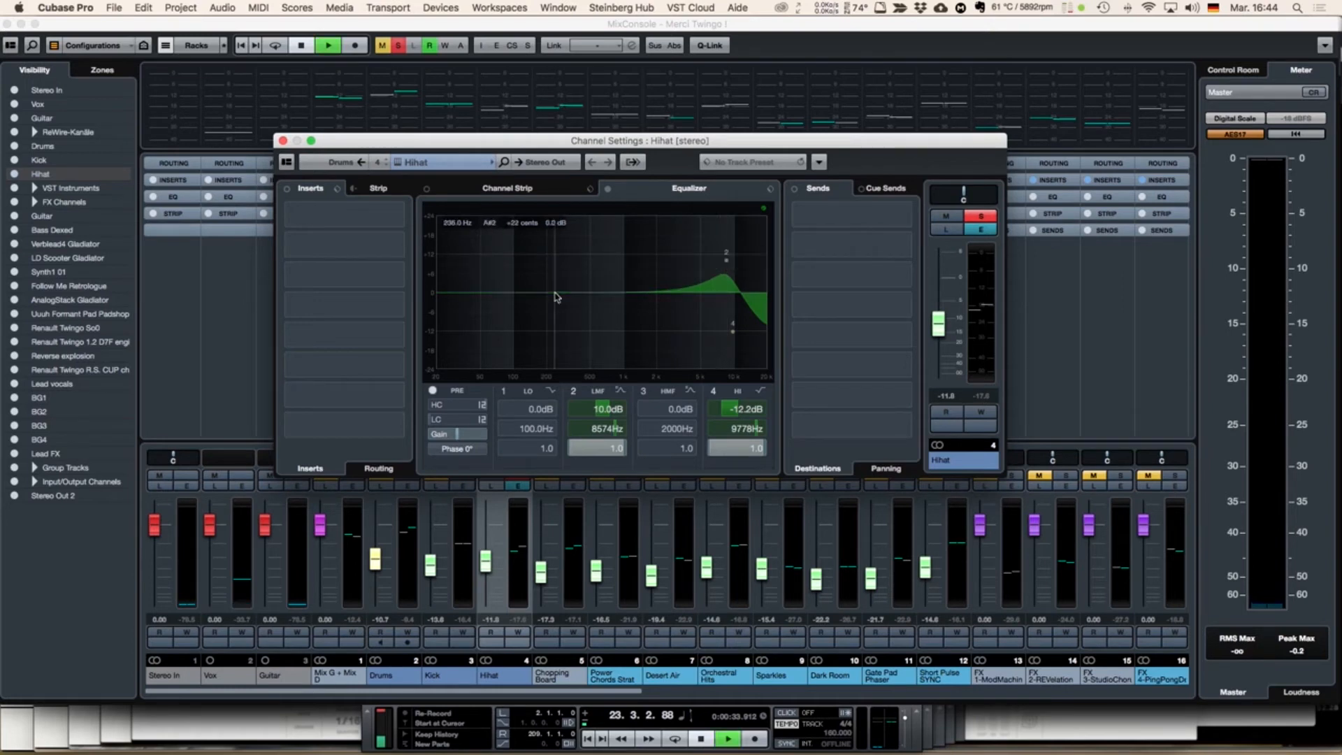
key("space")
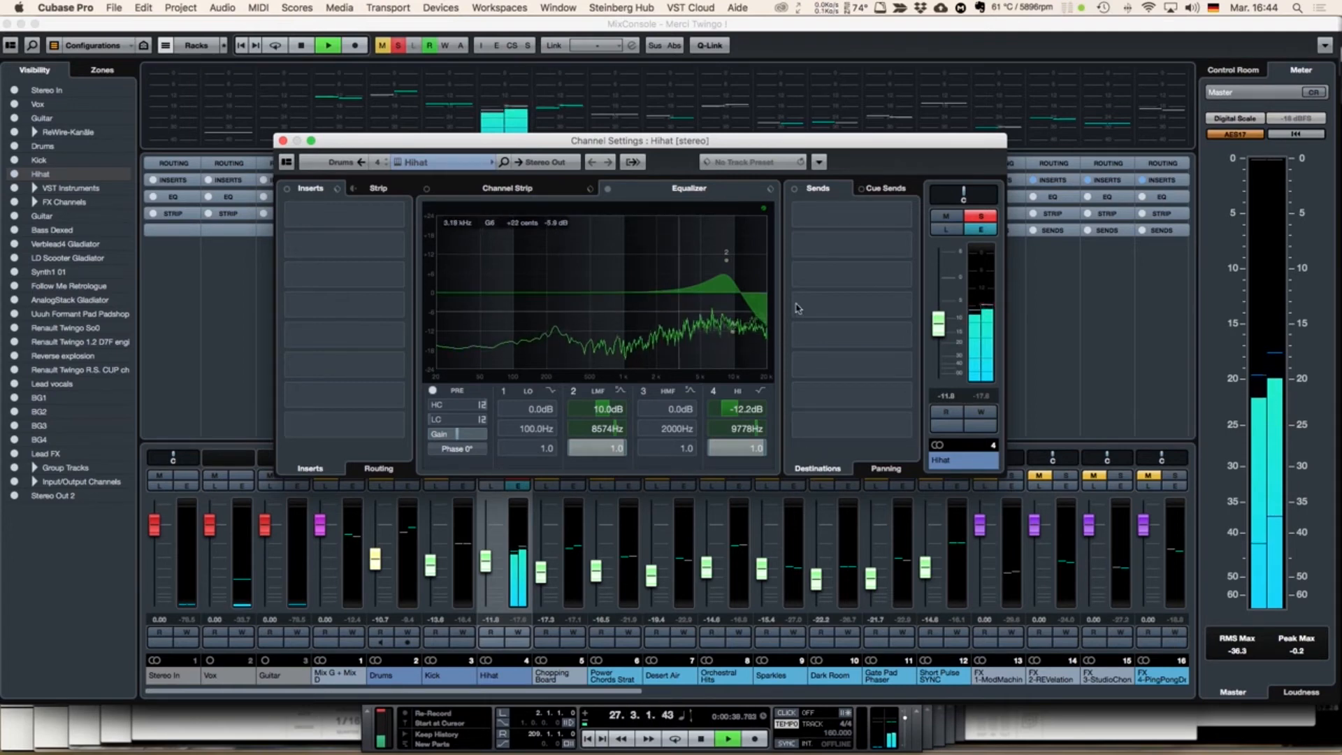
key("space")
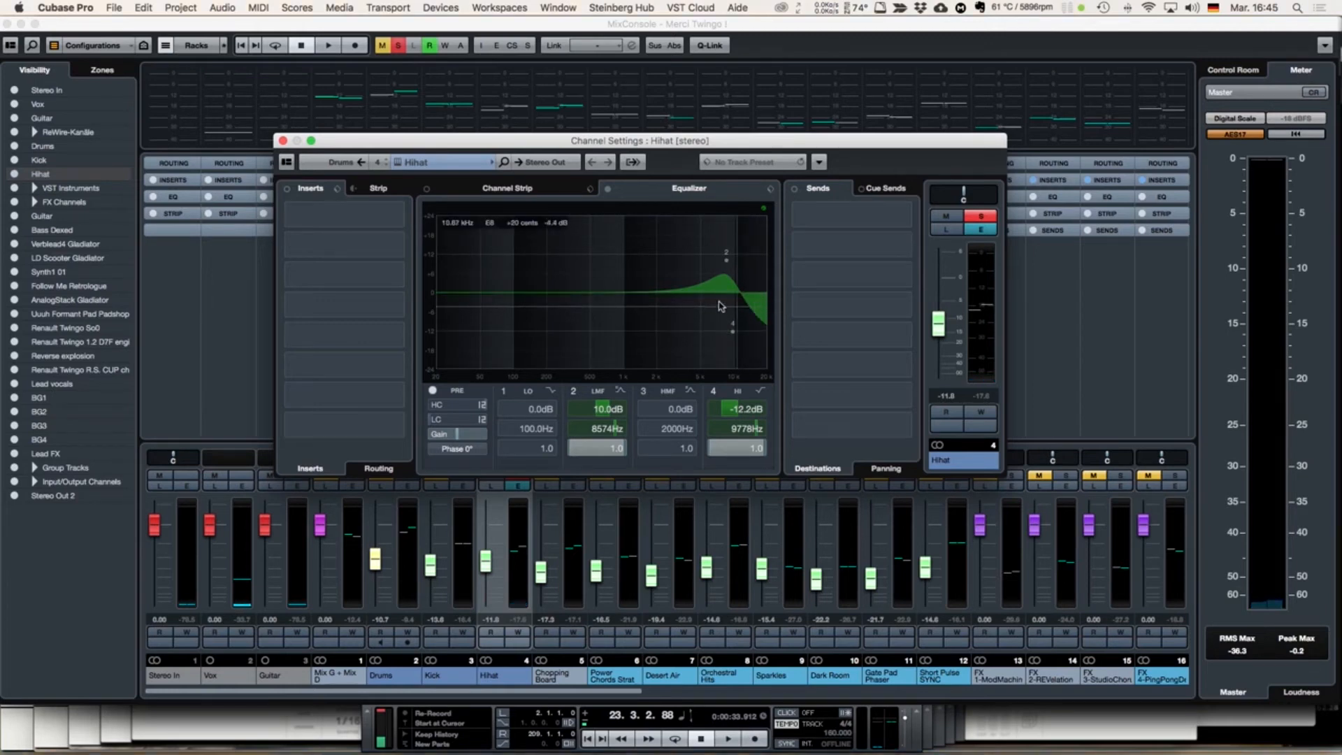
Step: Close the Hihat channel settings, solo the Kick and Drums alongside the Hihat, and listen to the three together
left_click(283, 141)
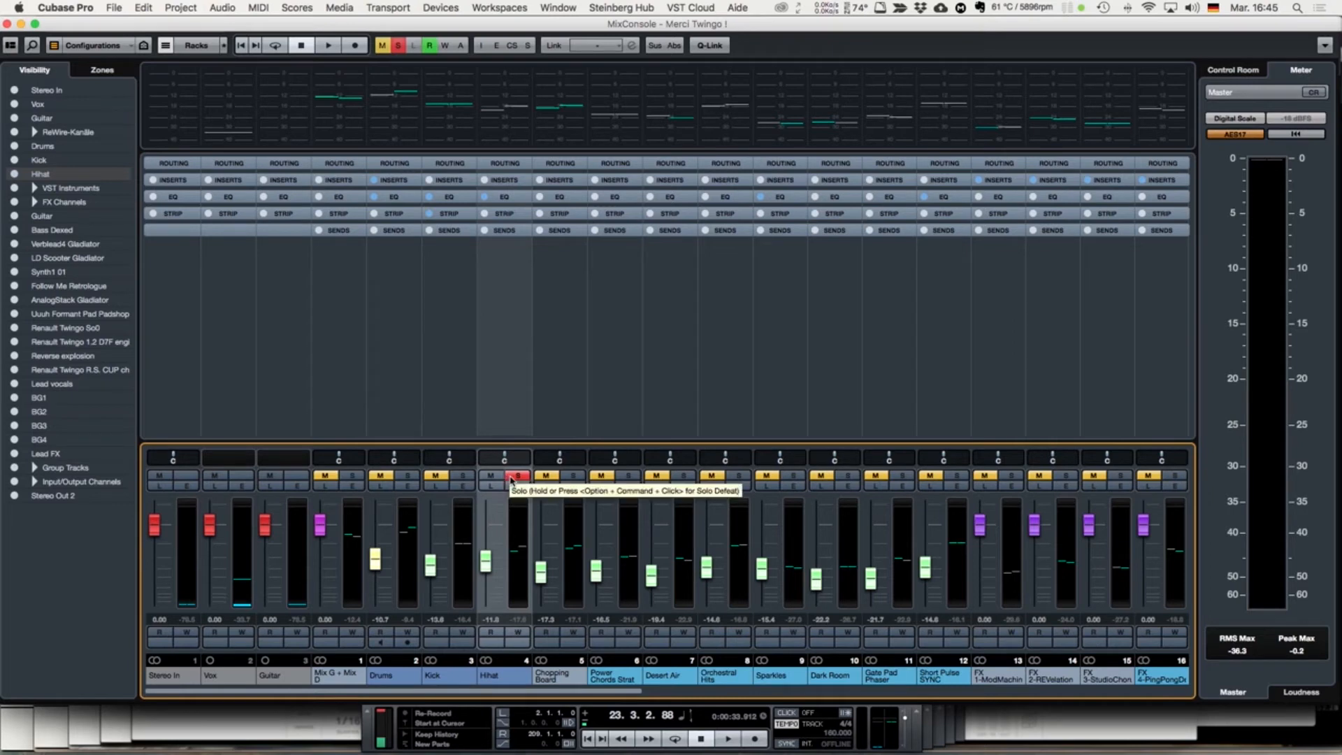
left_click(463, 476)
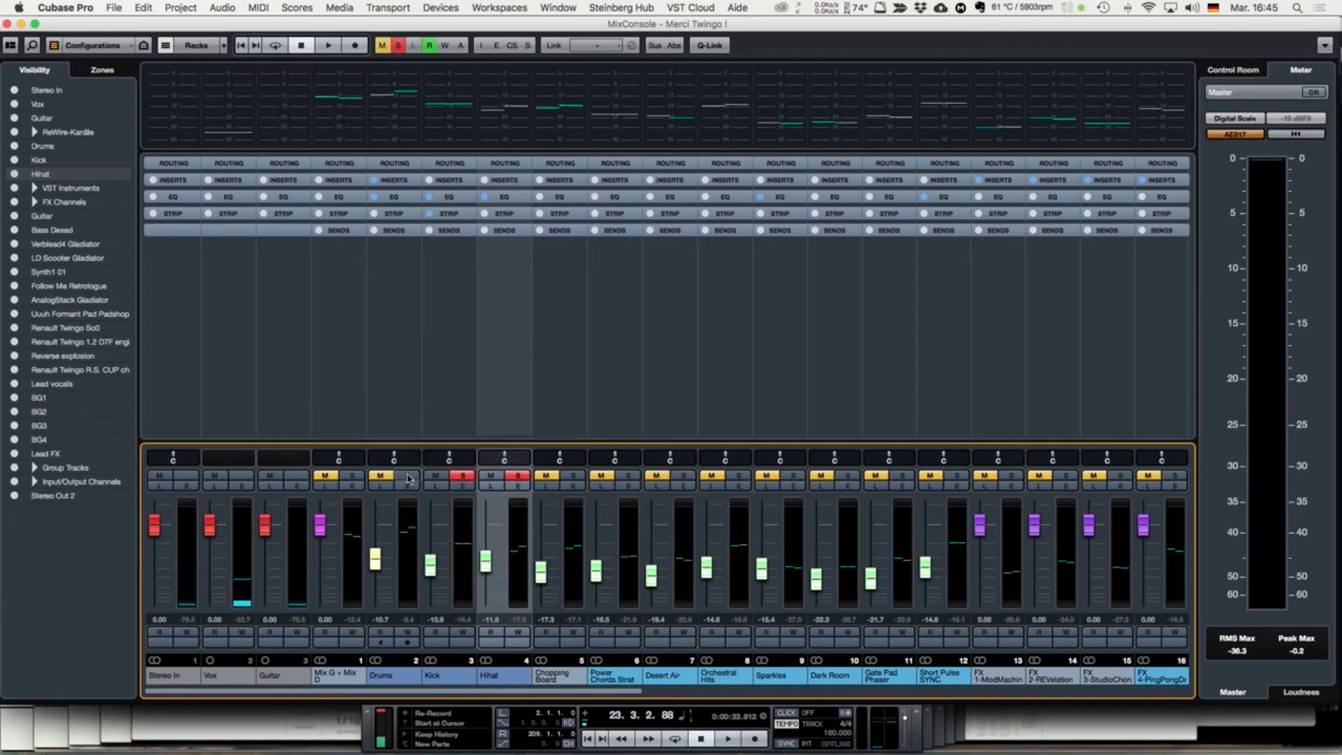
left_click(408, 476)
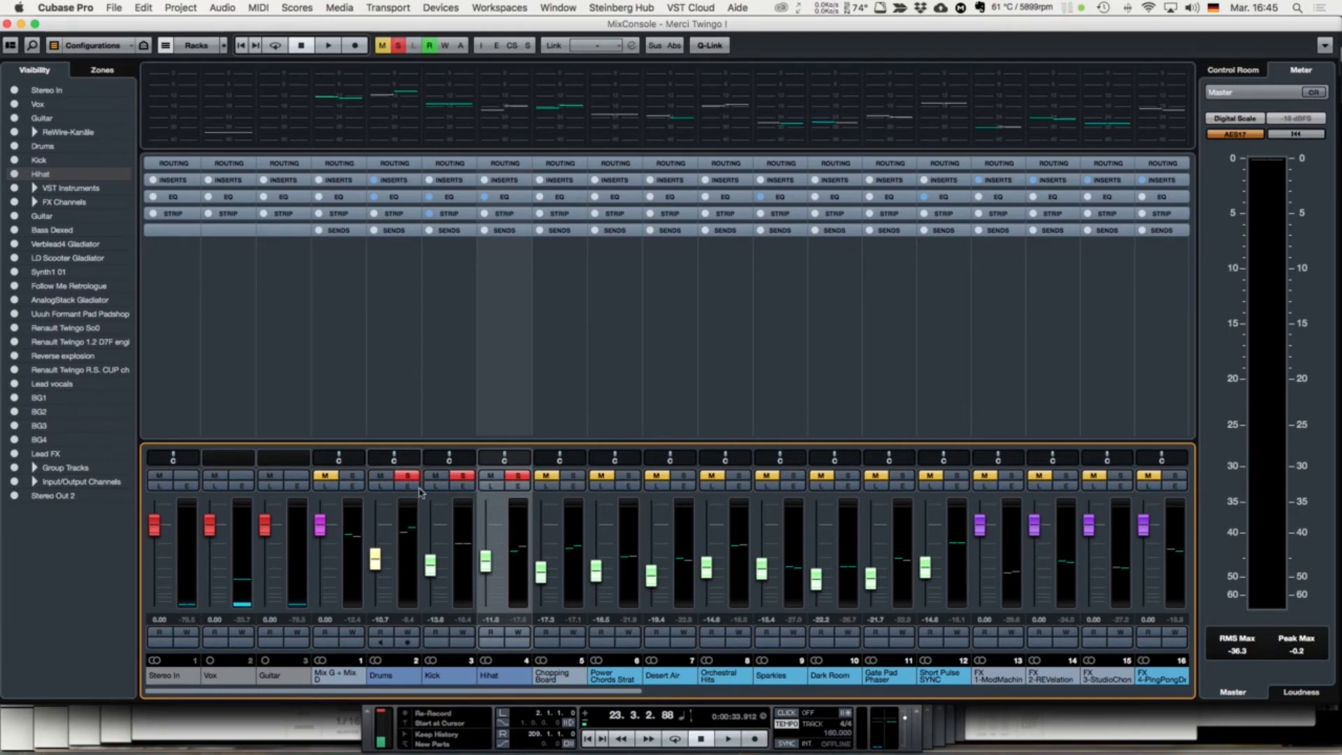
key("space")
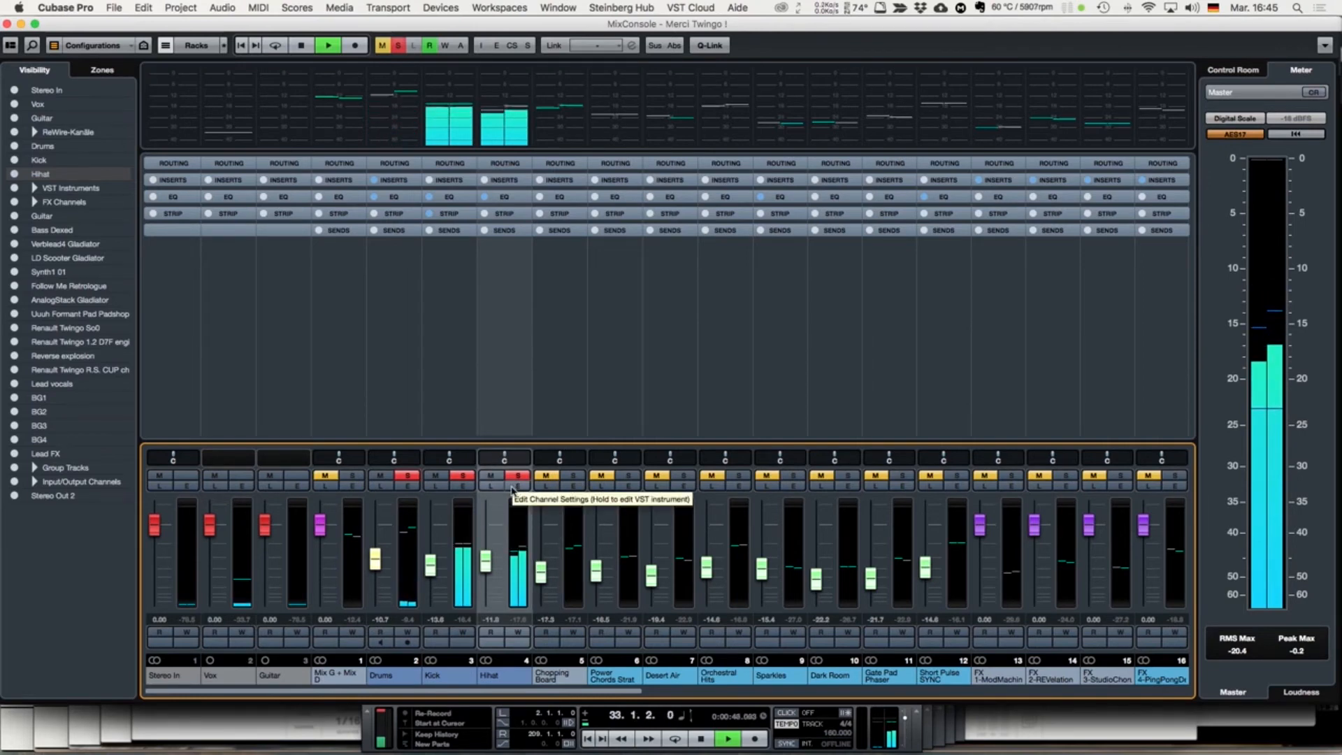
key("space")
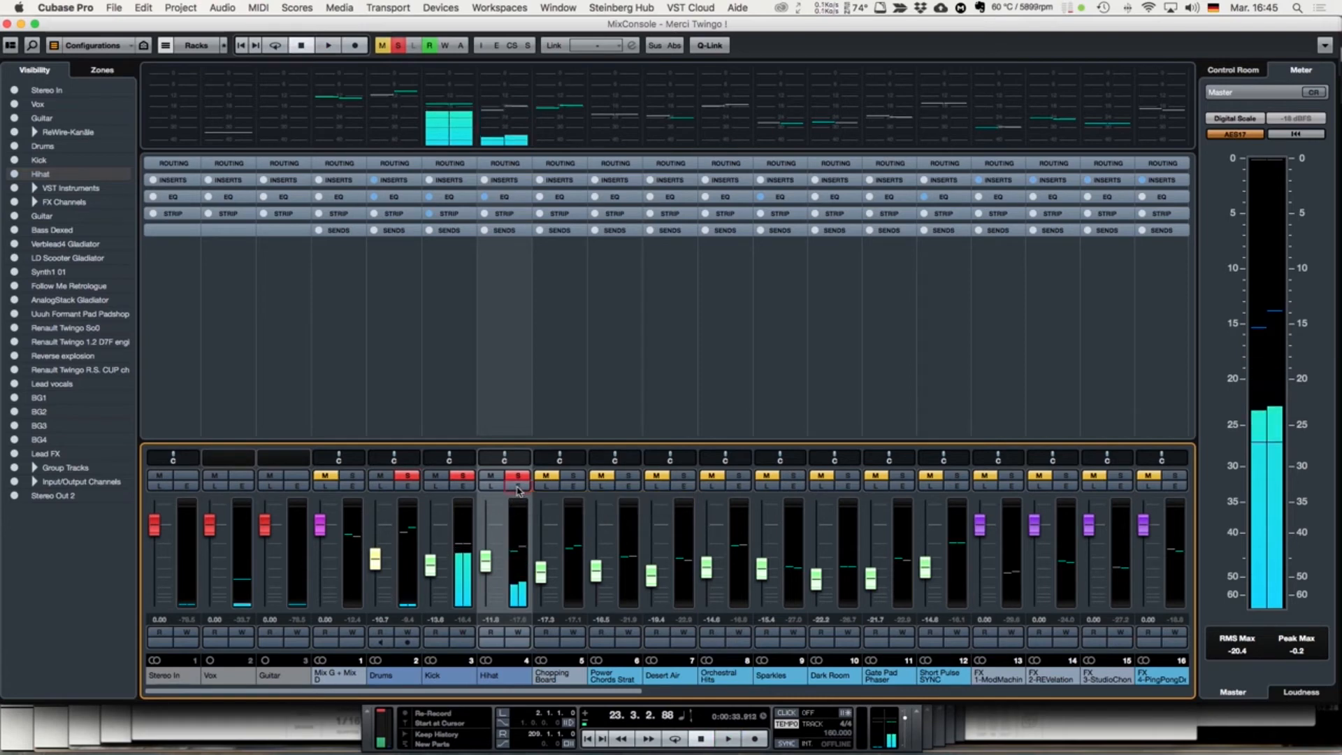
Step: Open the Groove Agent SE drum instrument, audition its Kick 2, closed Hi Hat and Crash pads, and close it
left_click(517, 489)
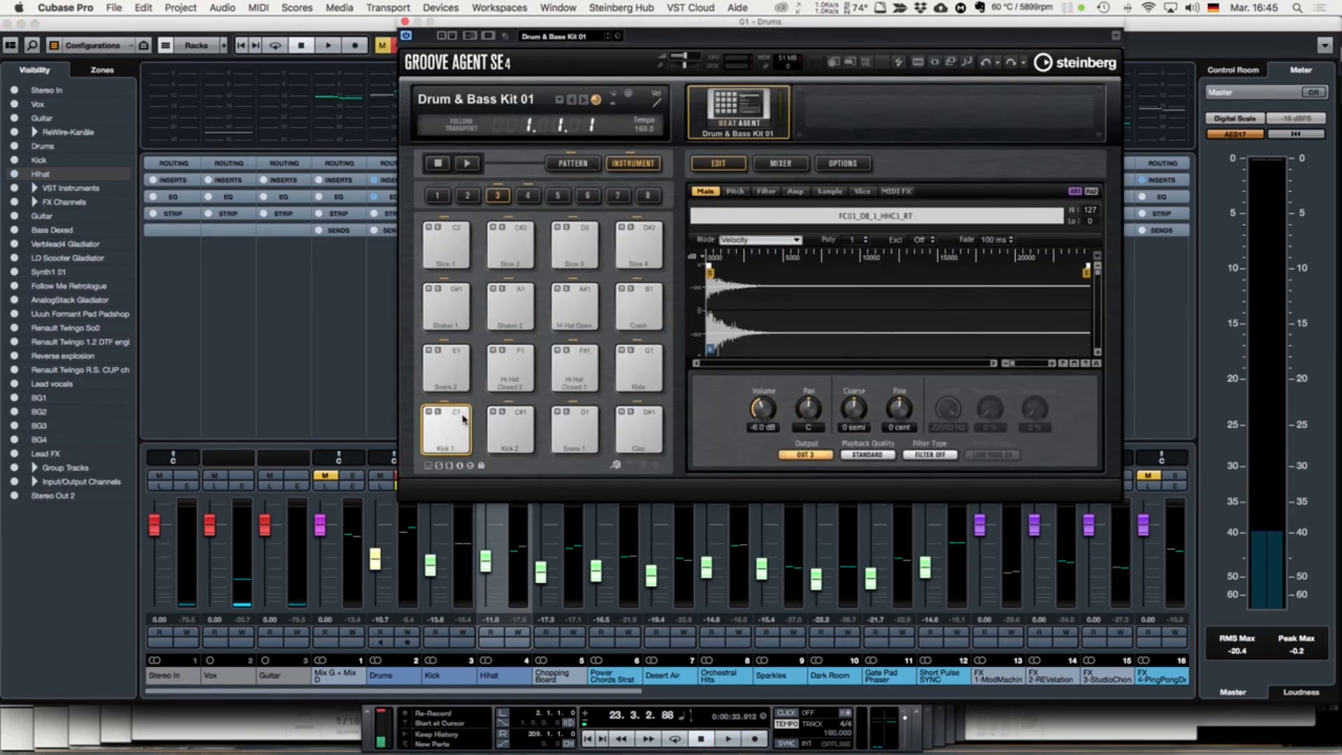
left_click(523, 413)
left_click(523, 412)
left_click(523, 412)
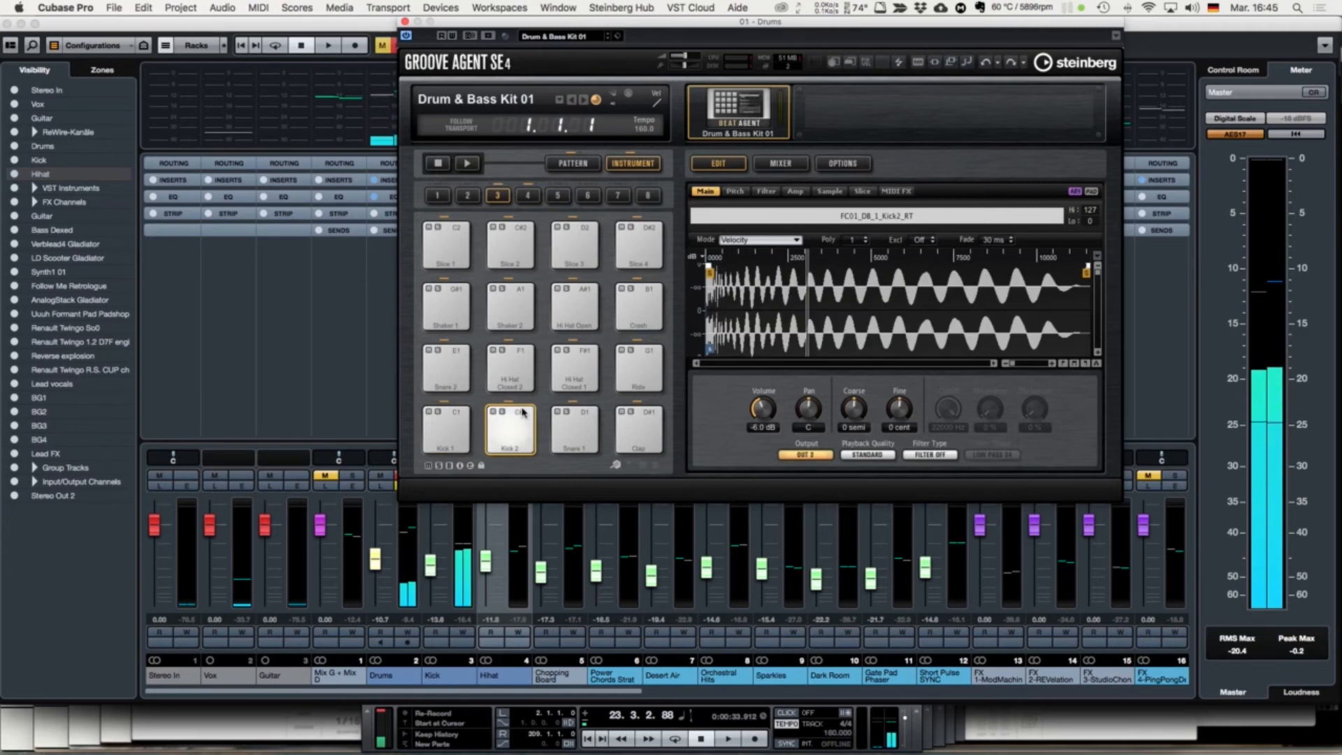
left_click(592, 355)
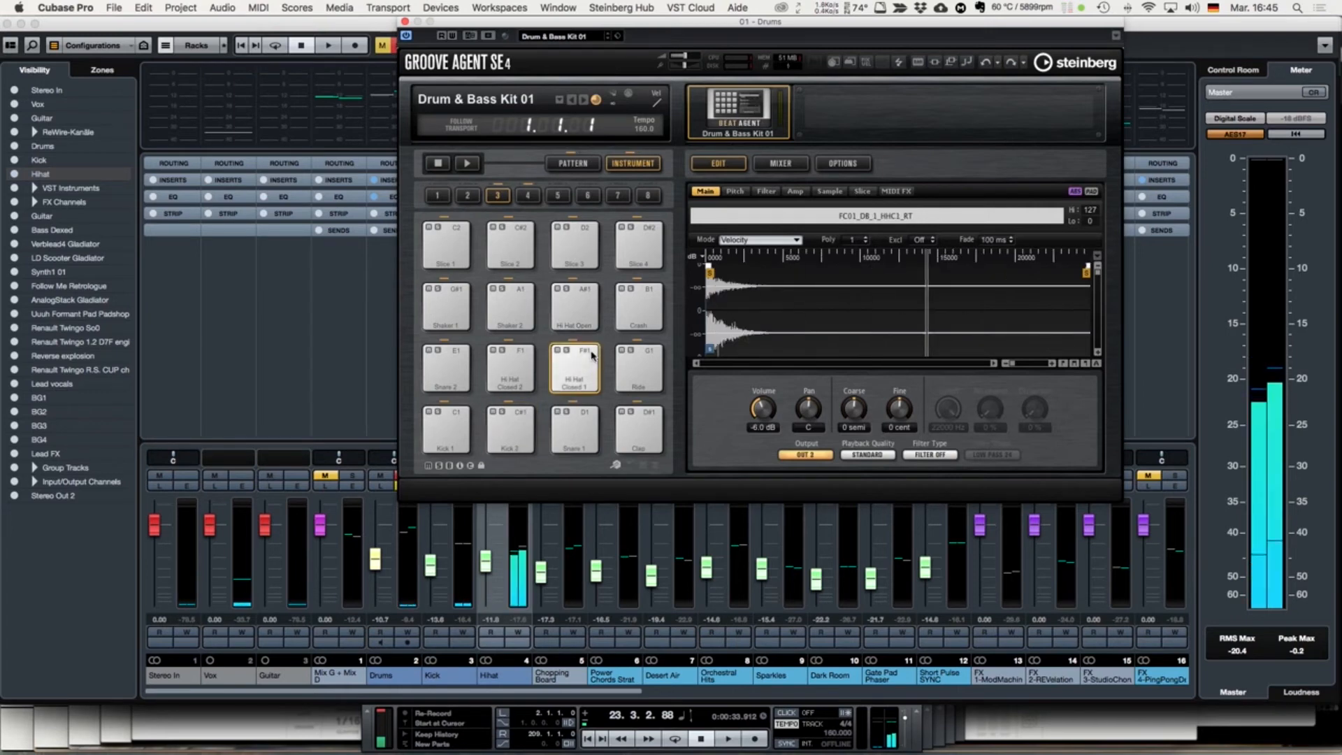
left_click(525, 352)
left_click(574, 360)
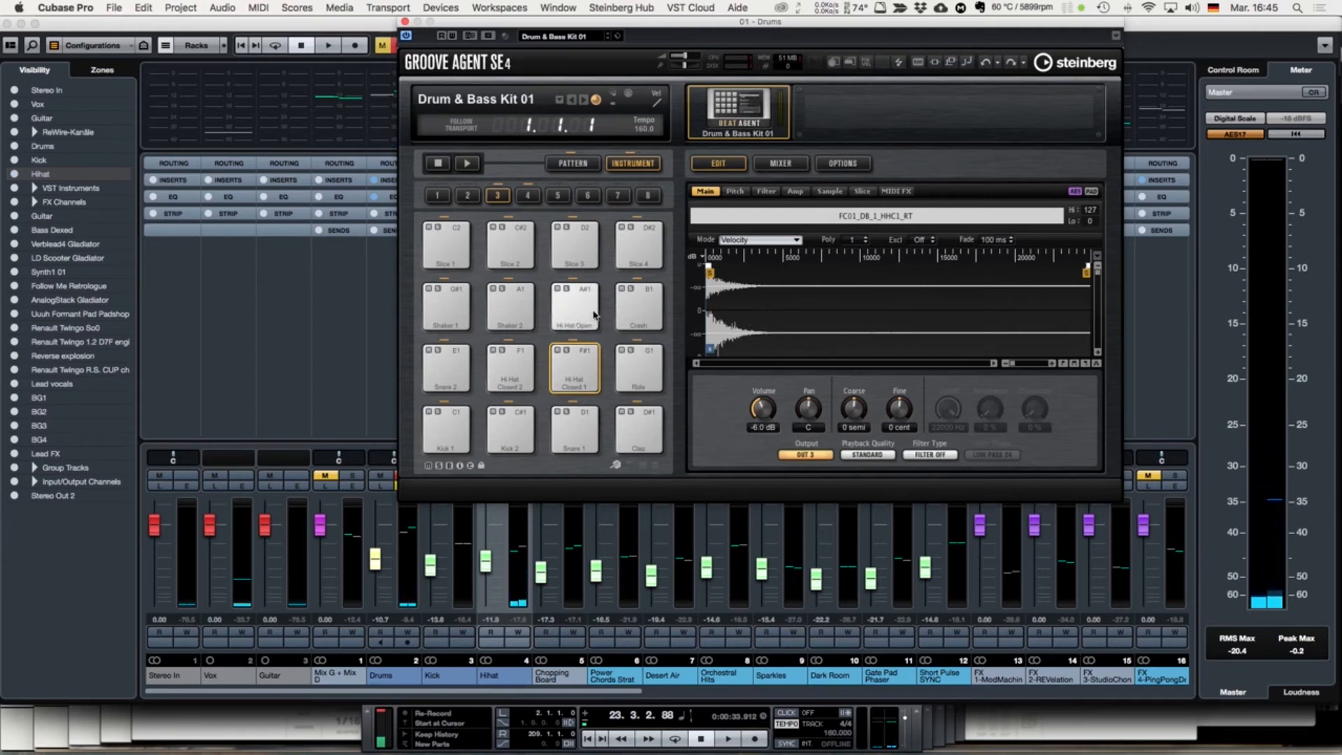
left_click(652, 296)
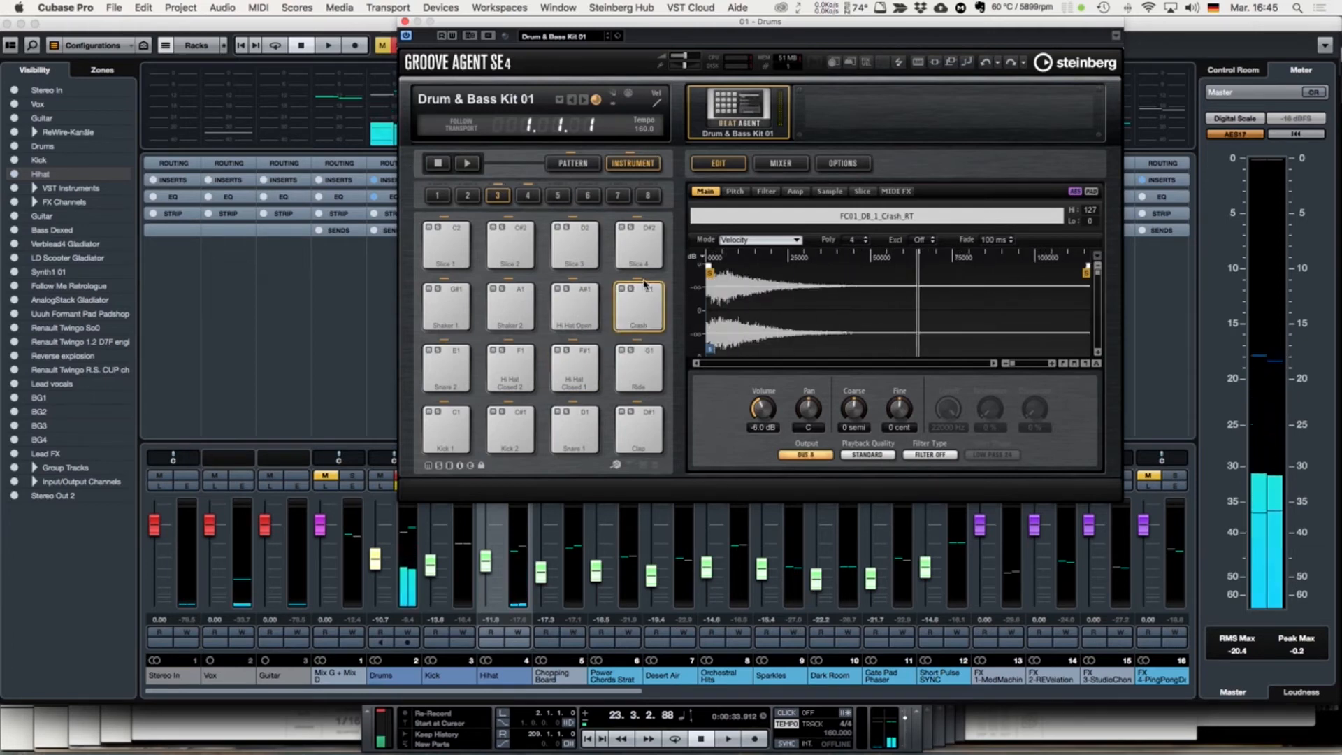
left_click(648, 289)
left_click(648, 290)
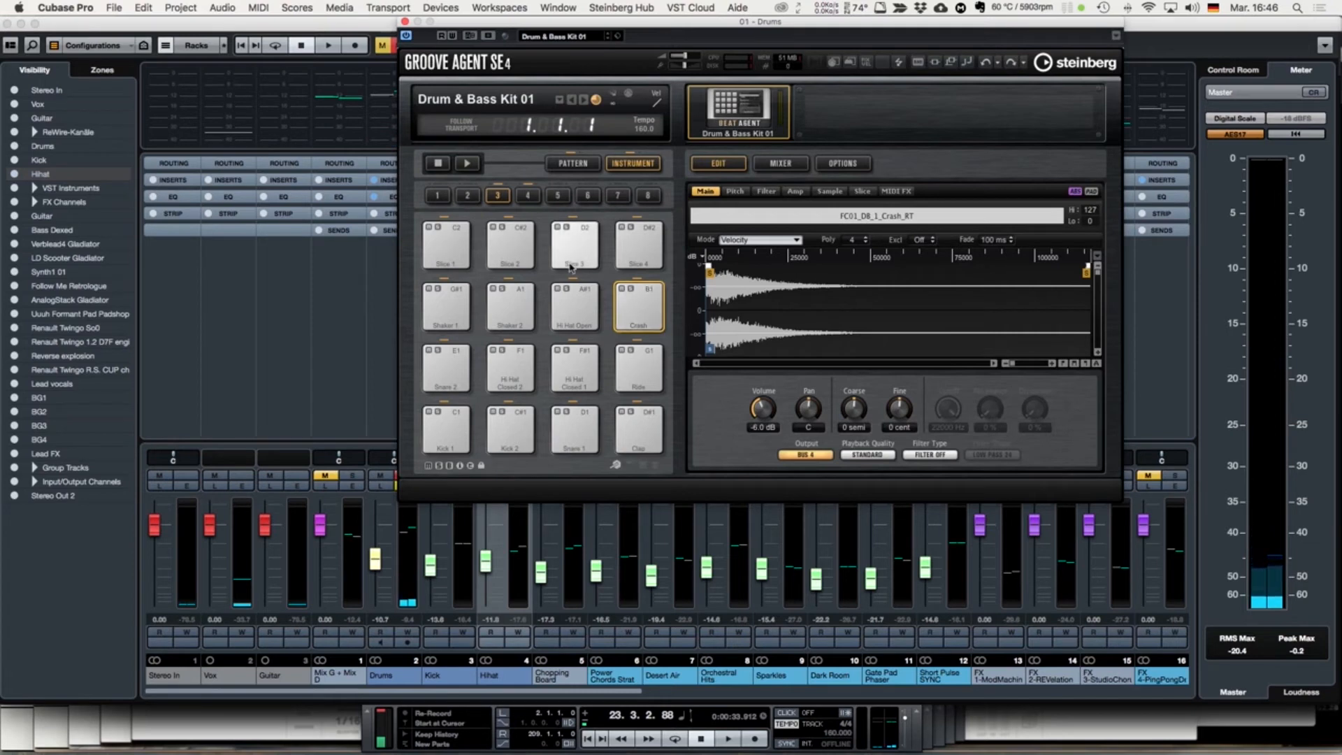
left_click(404, 23)
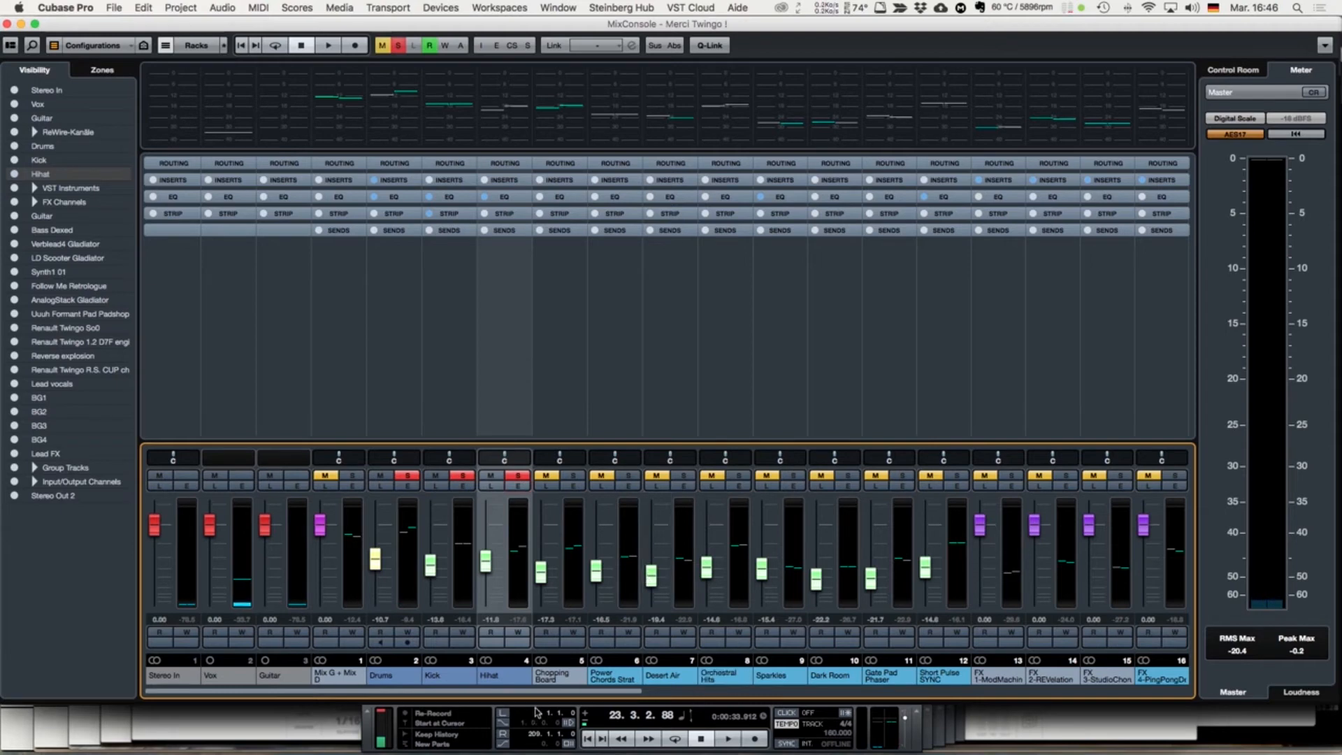
Step: Solo the Bass Dexed channel during playback and turn off the Drums, Kick and Hihat solos
left_click_drag(547, 692, 610, 701)
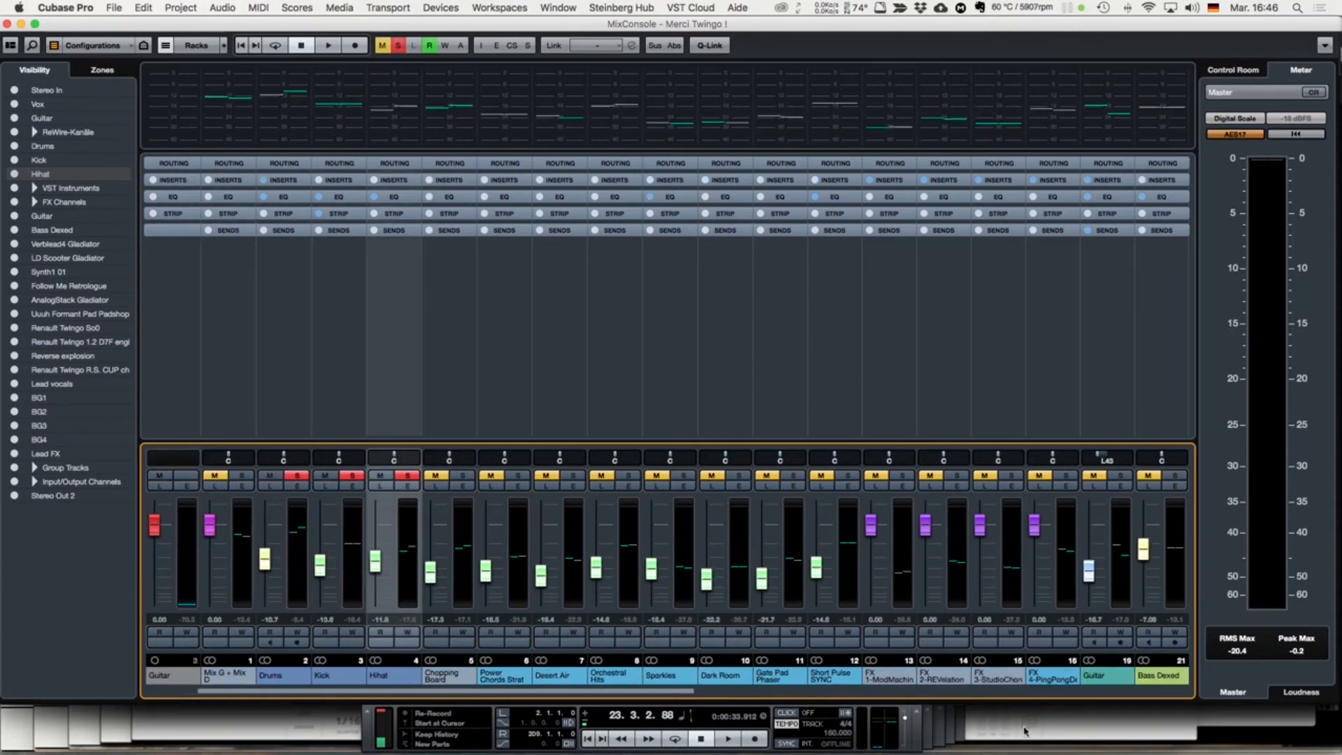
left_click(1175, 476)
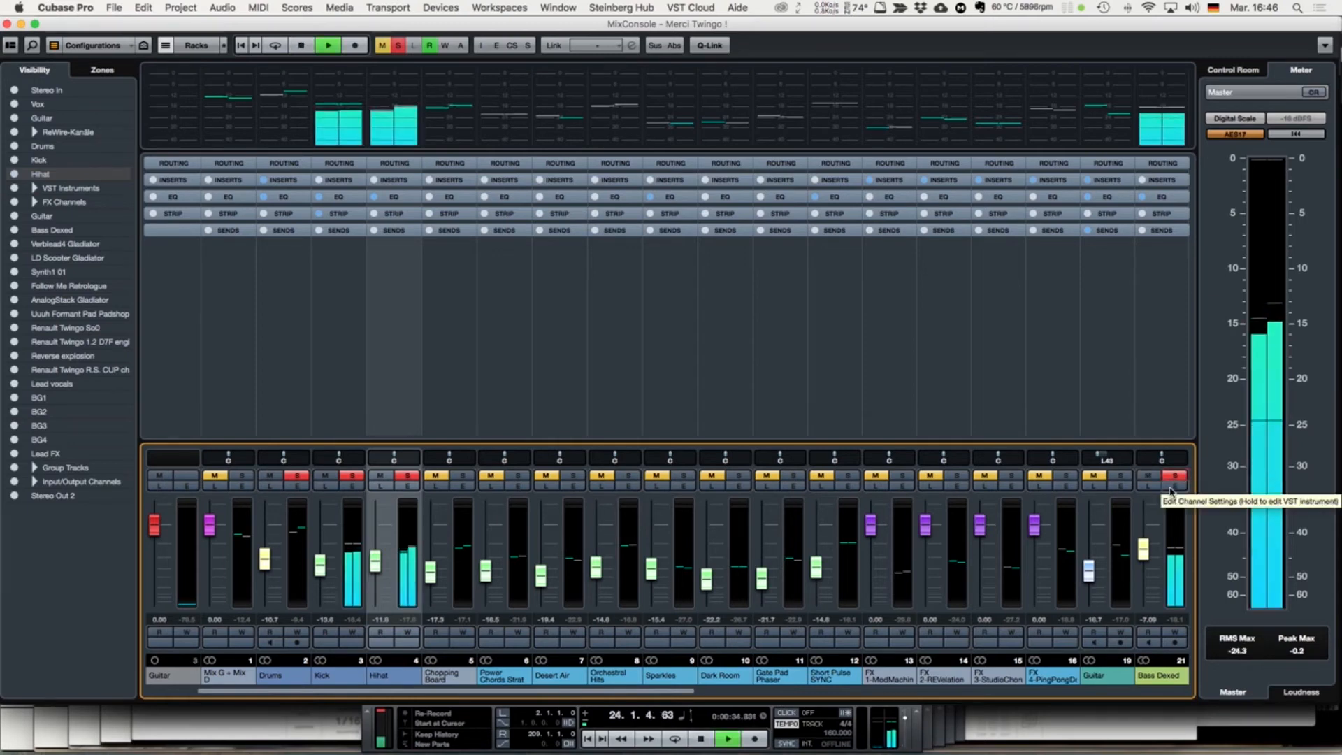
left_click(297, 476)
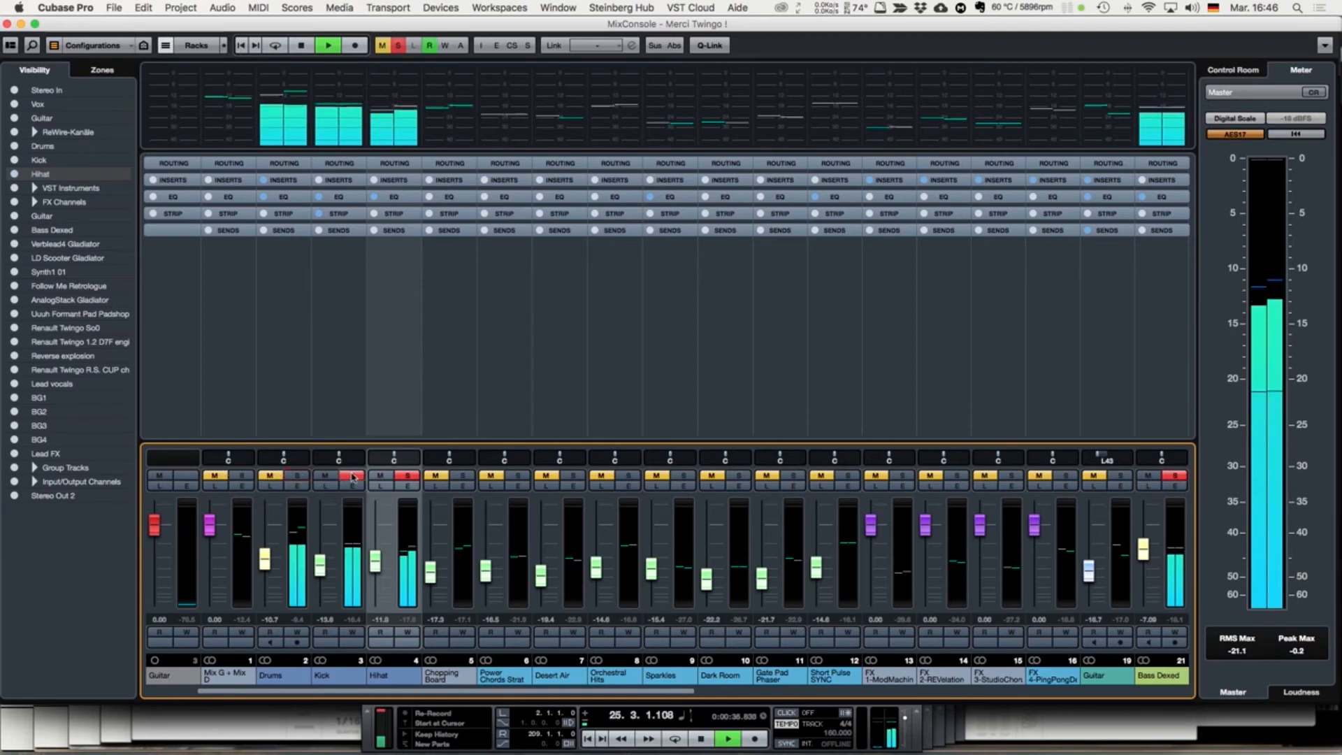
left_click(352, 475)
left_click(408, 475)
Step: Examine the Bass Dexed equalizer and channel strip, comparing the soloed bass with the LMF band off and on
left_click(1174, 485)
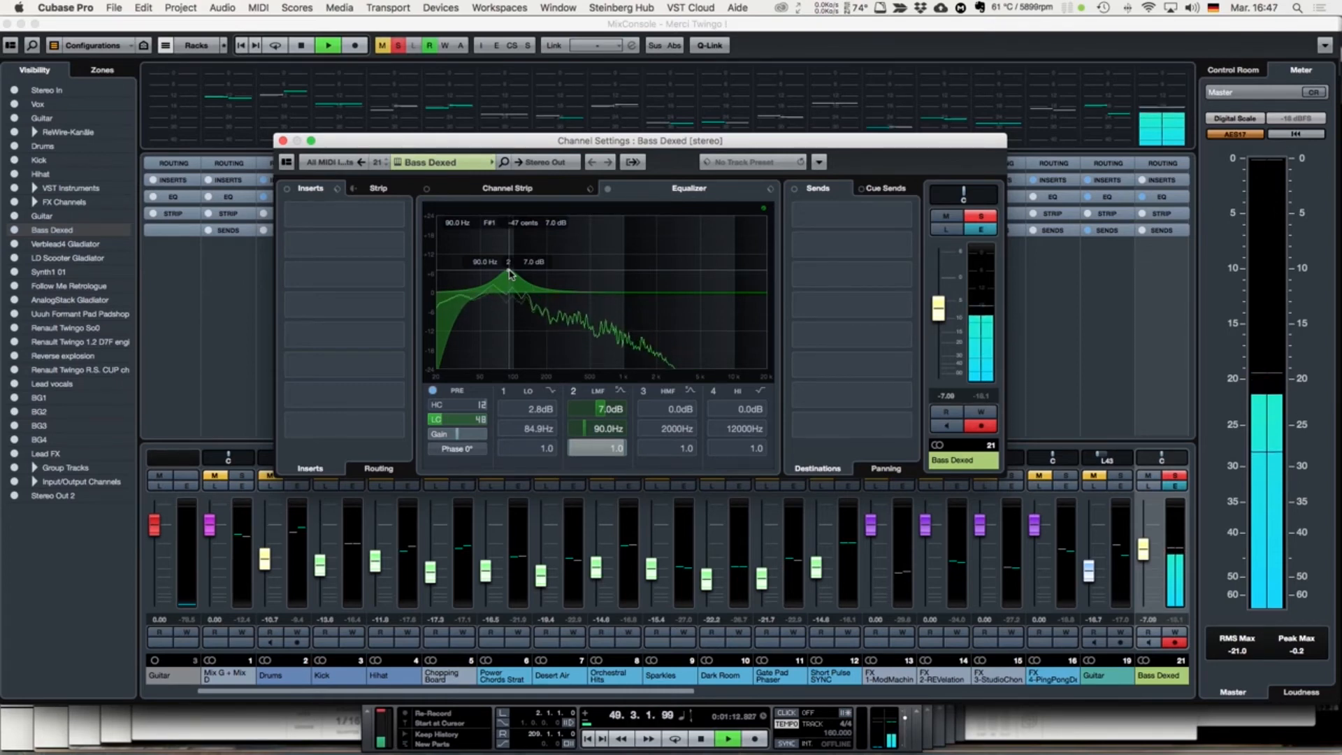
left_click(575, 391)
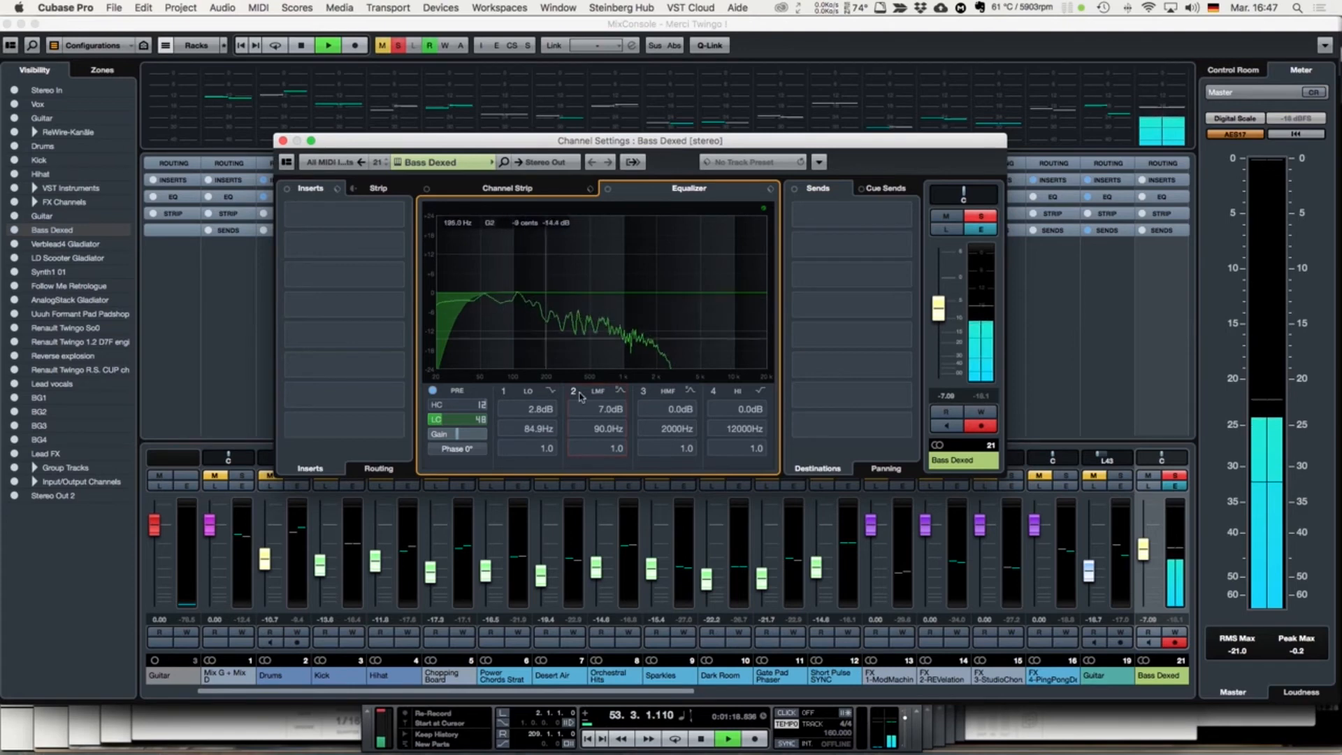
left_click(574, 391)
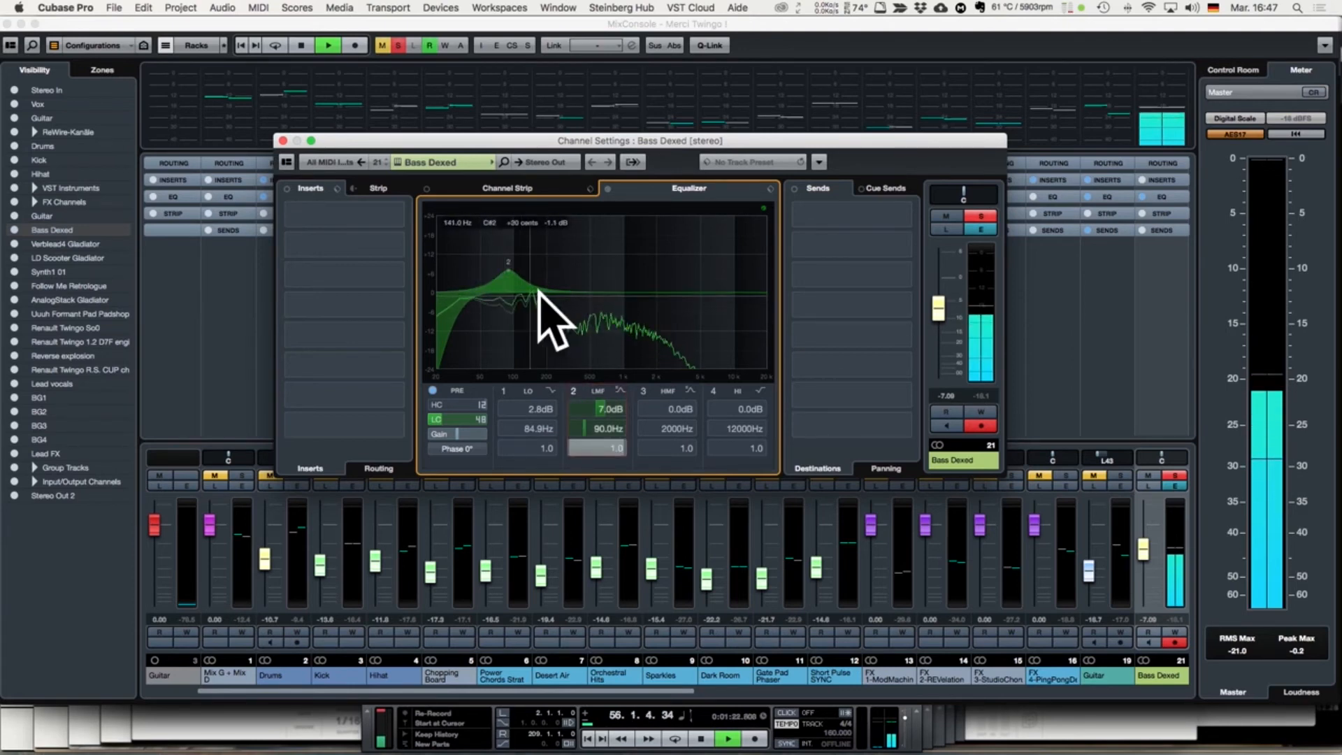
left_click(527, 189)
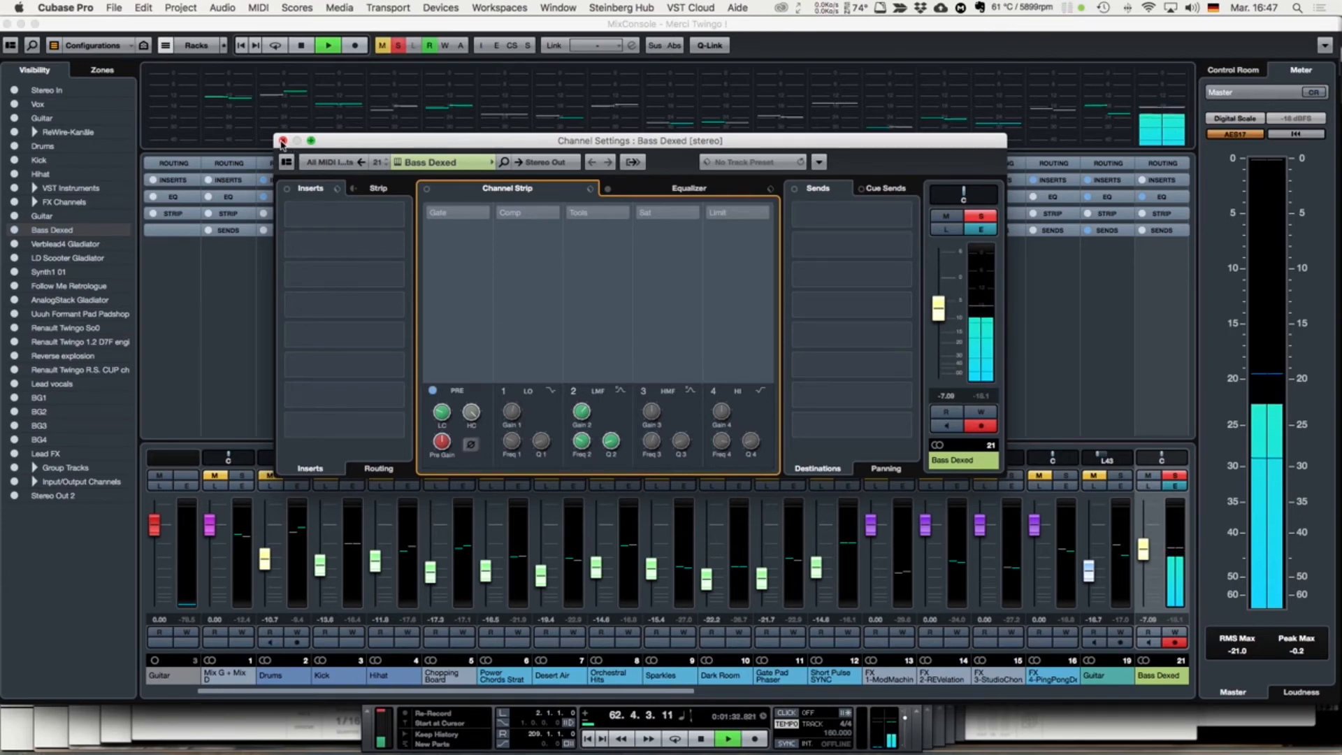
left_click(656, 186)
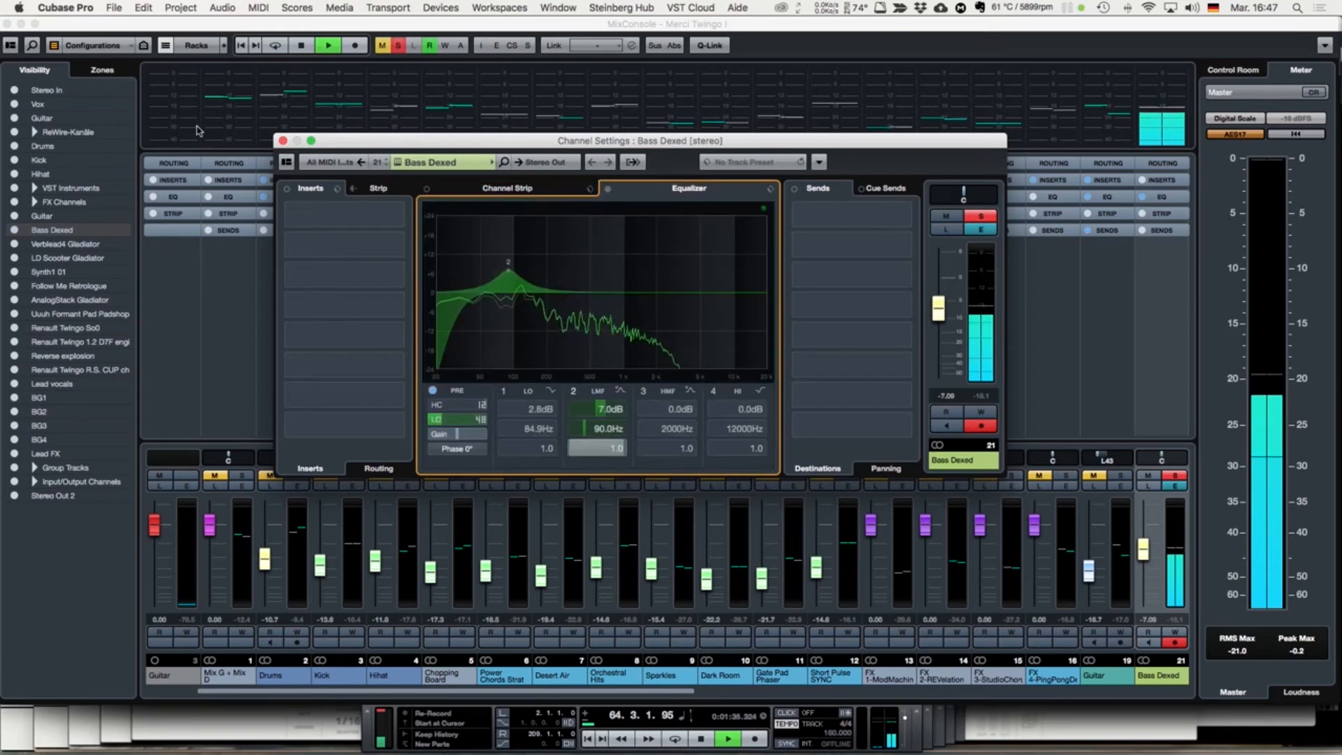
left_click(283, 141)
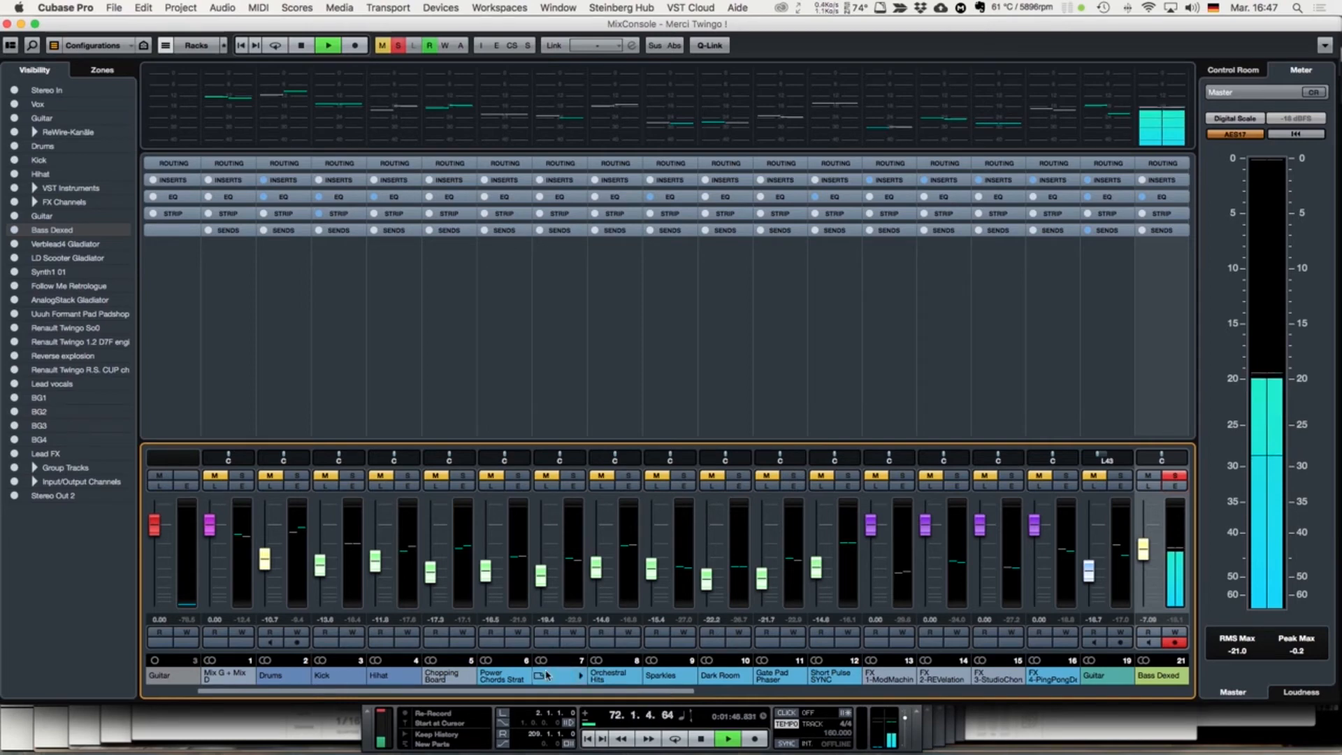
Step: Stop playback, solo the Drums together with the Bass Dexed, and briefly play the combination
key("space")
left_click(297, 476)
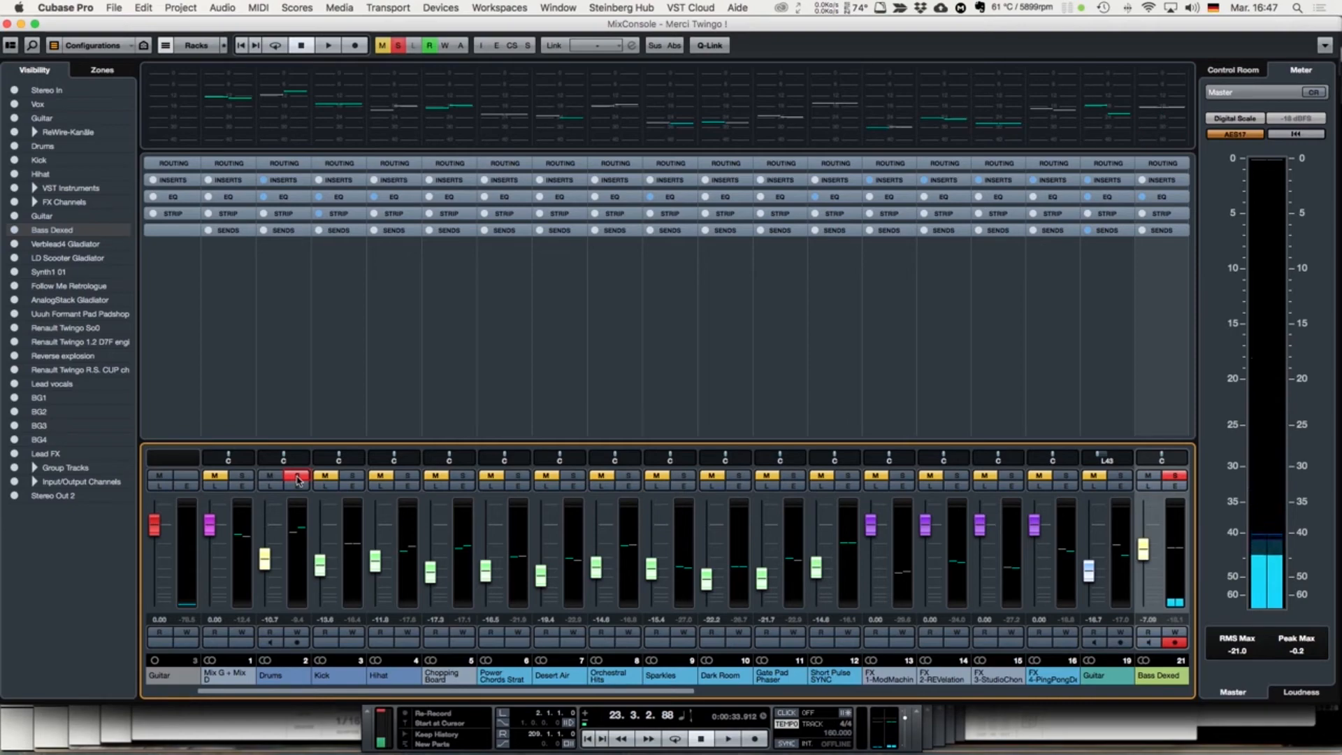
key("space")
key("space")
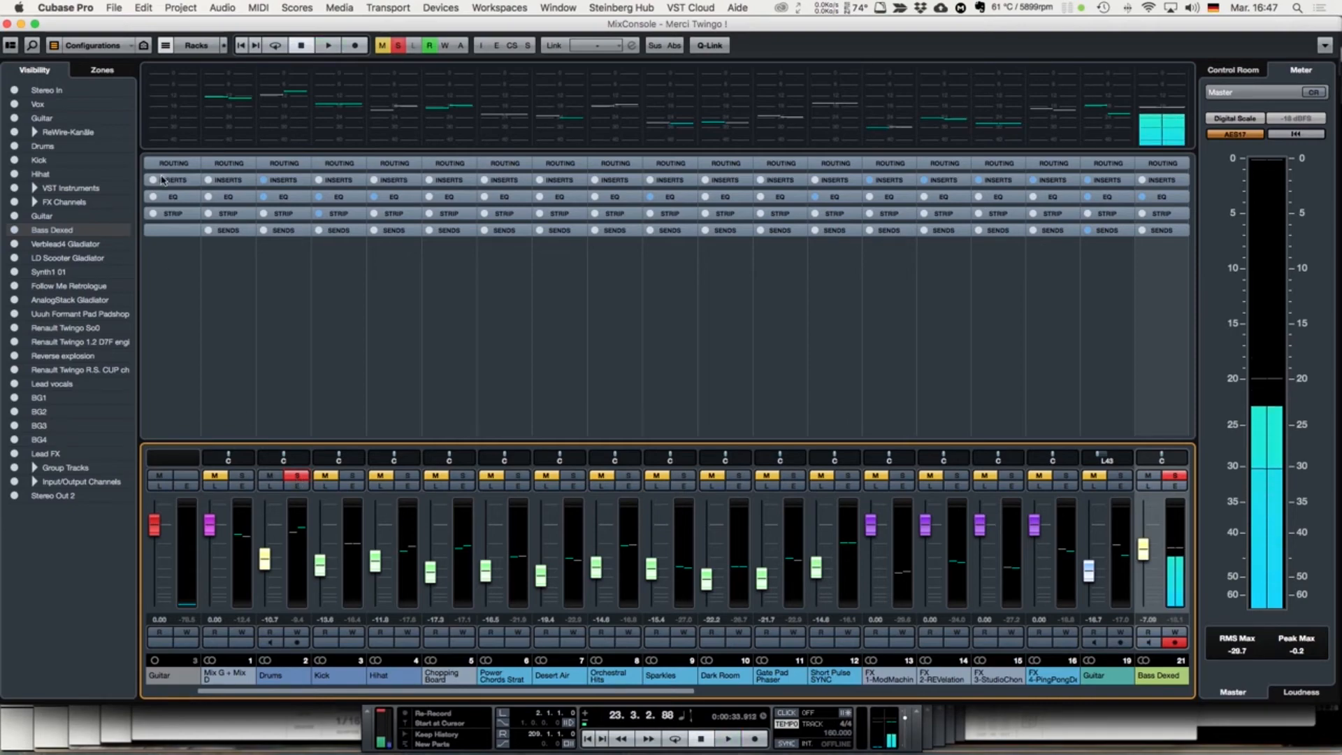
Step: Move the song position to bar 22 in the project window and return to the MixConsole
left_click(7, 24)
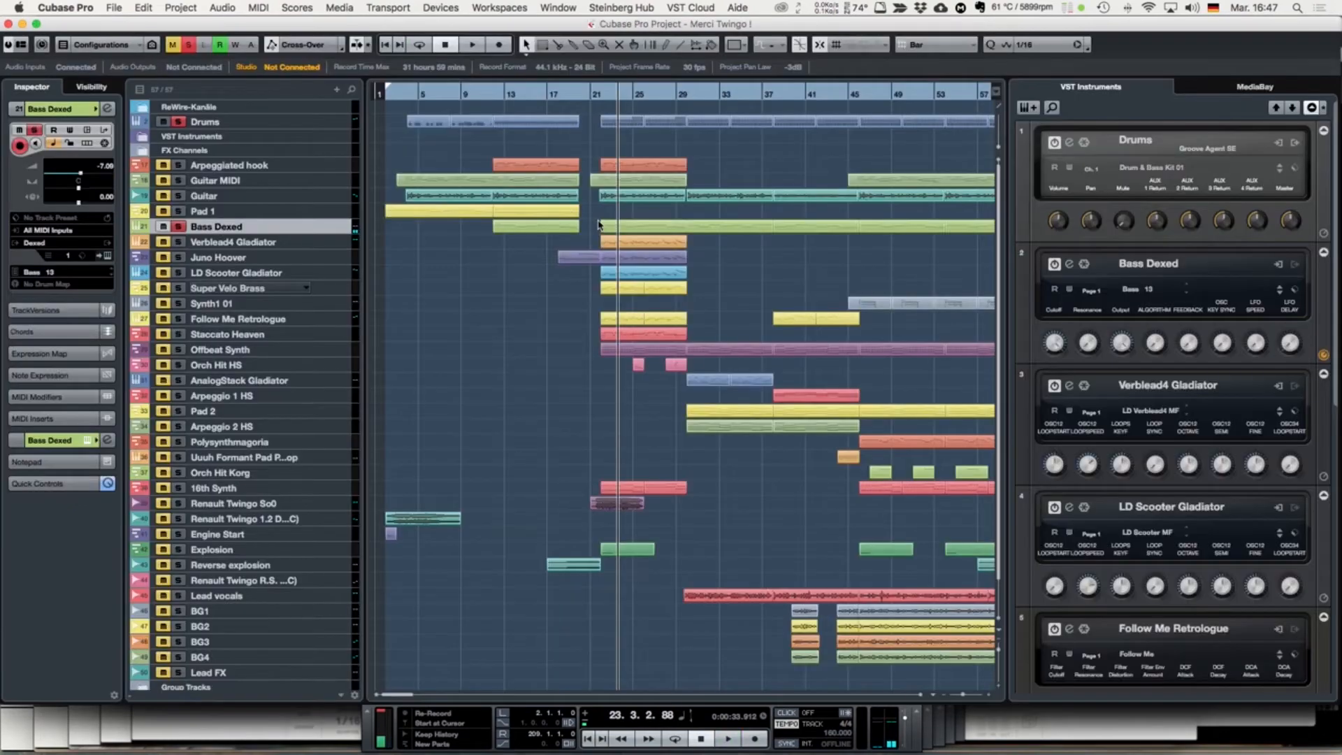
left_click(603, 93)
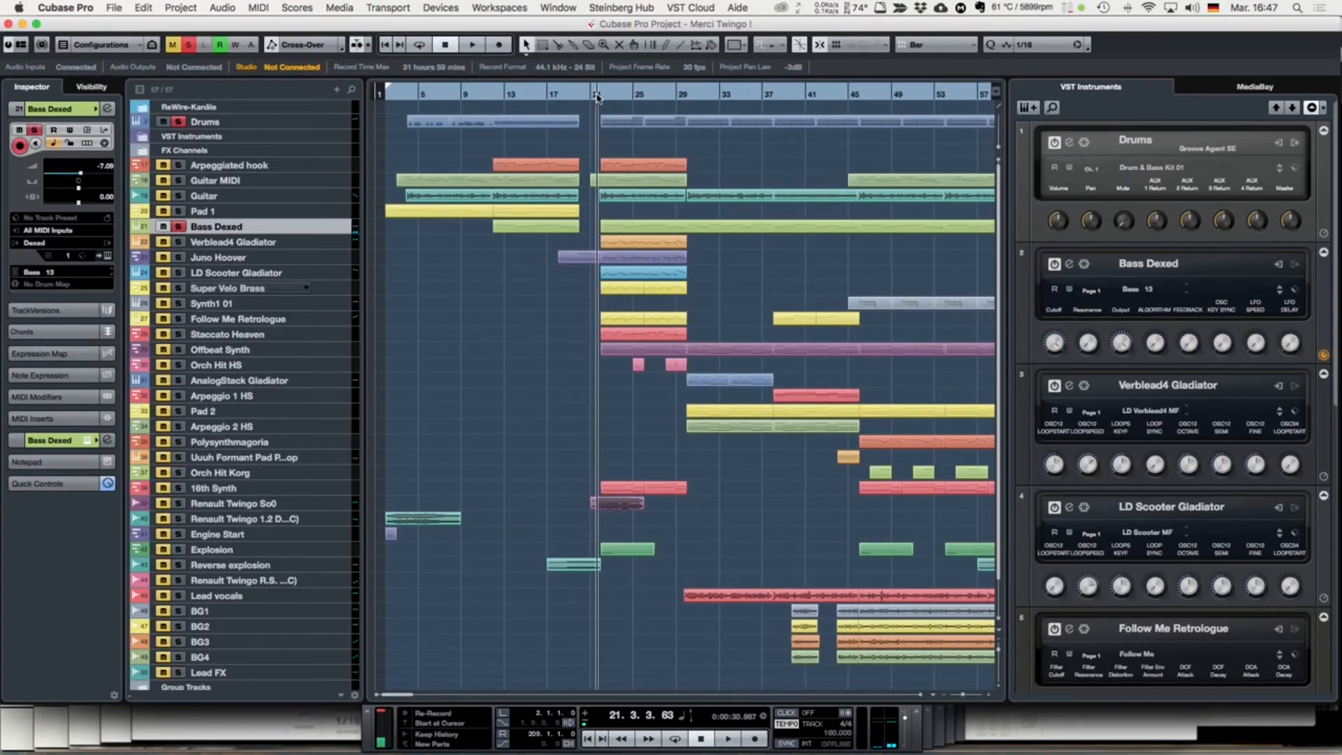
left_click(451, 9)
left_click(475, 80)
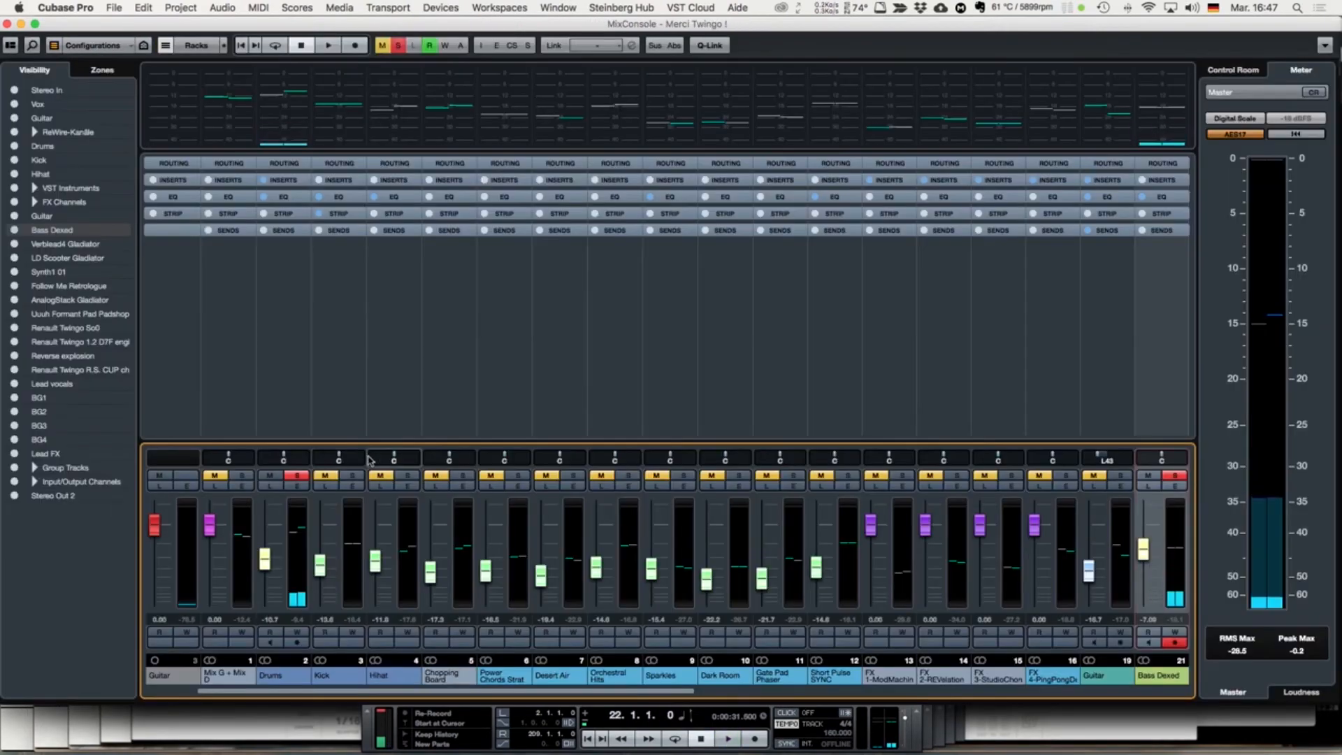
Step: Replace the Drums solo with the Kick solo and play the Kick together with the Bass Dexed
left_click(297, 475)
left_click(351, 475)
key("space")
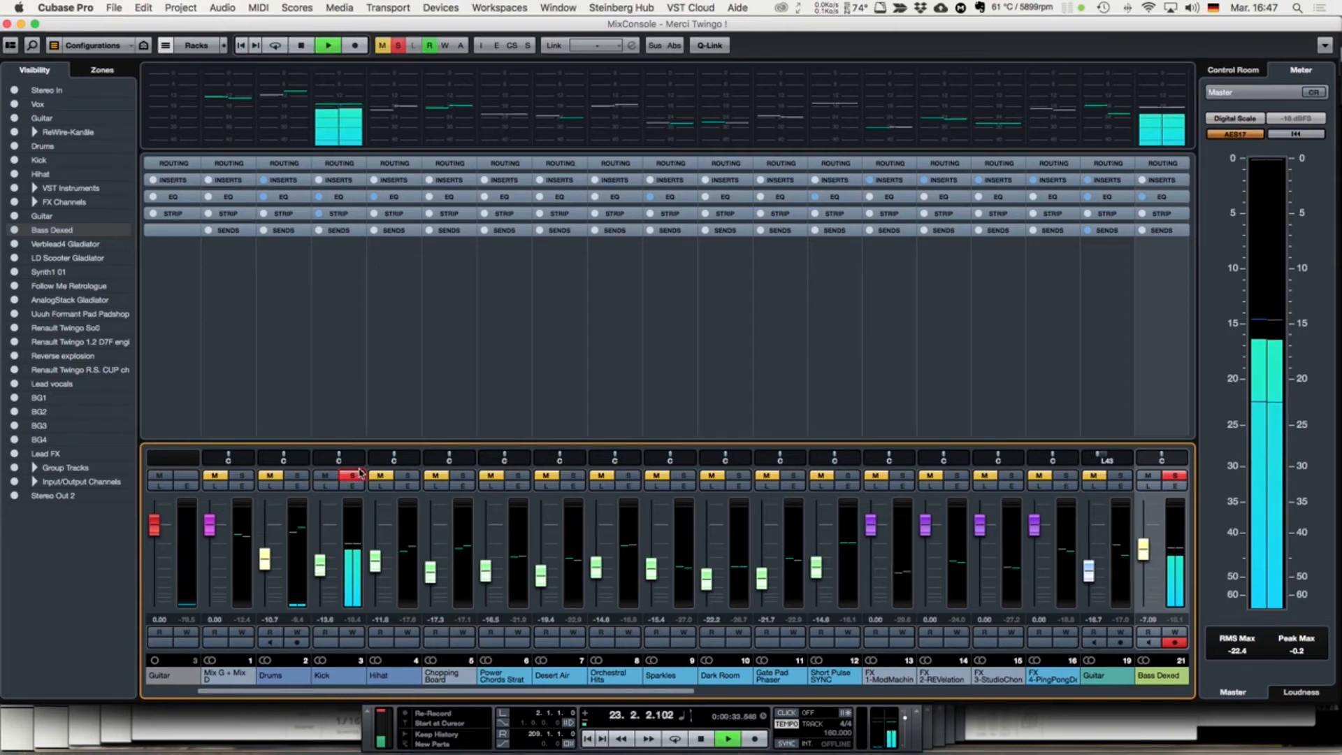
mouse_move(368, 460)
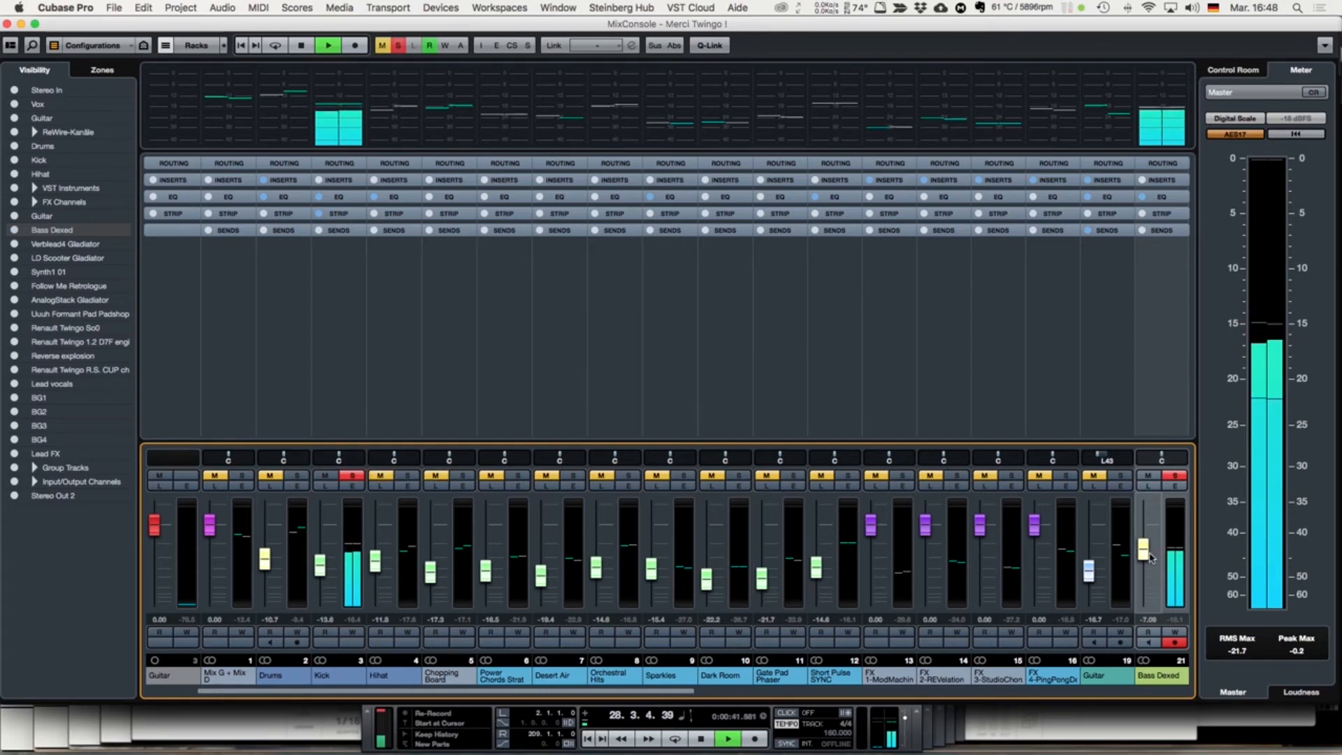
Step: Raise the Bass Dexed fader well above 0 dB, clear all solos, and bring the bass back down to a balanced level in the full mix
left_click_drag(1149, 554, 1145, 522)
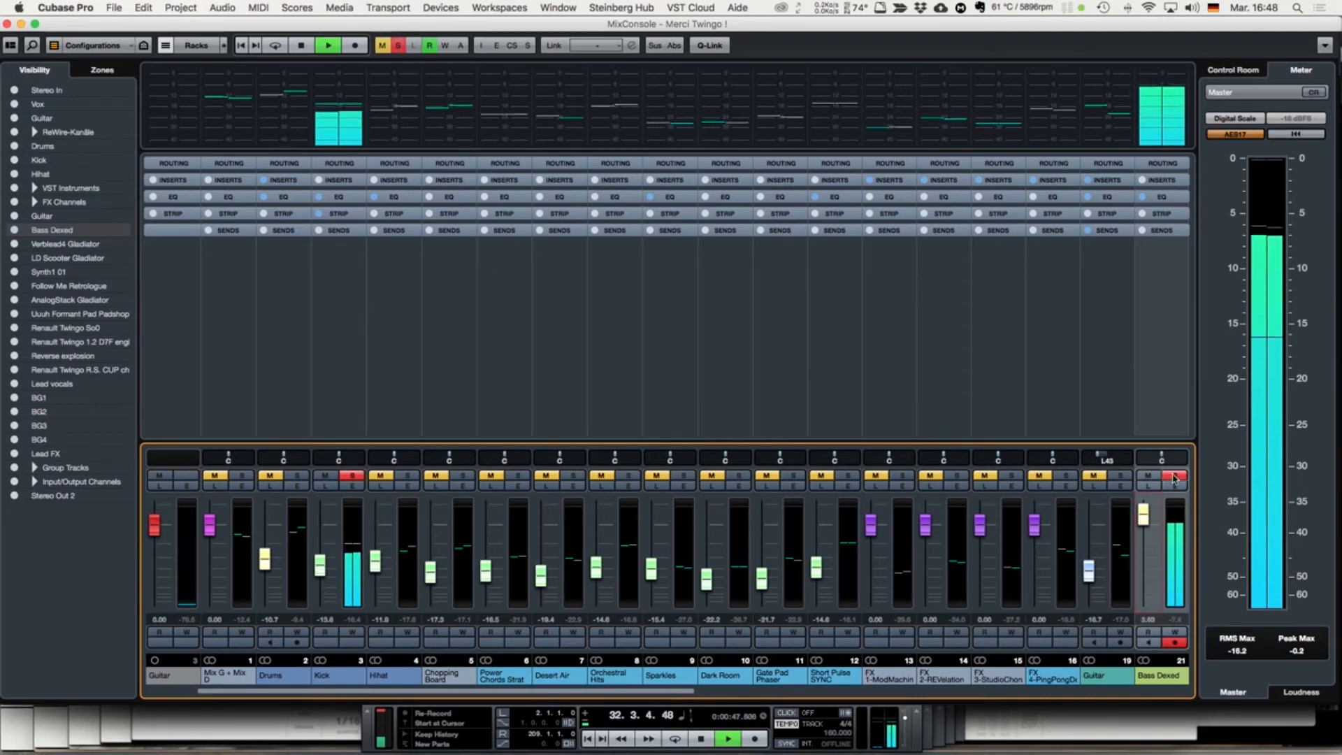
left_click(397, 47)
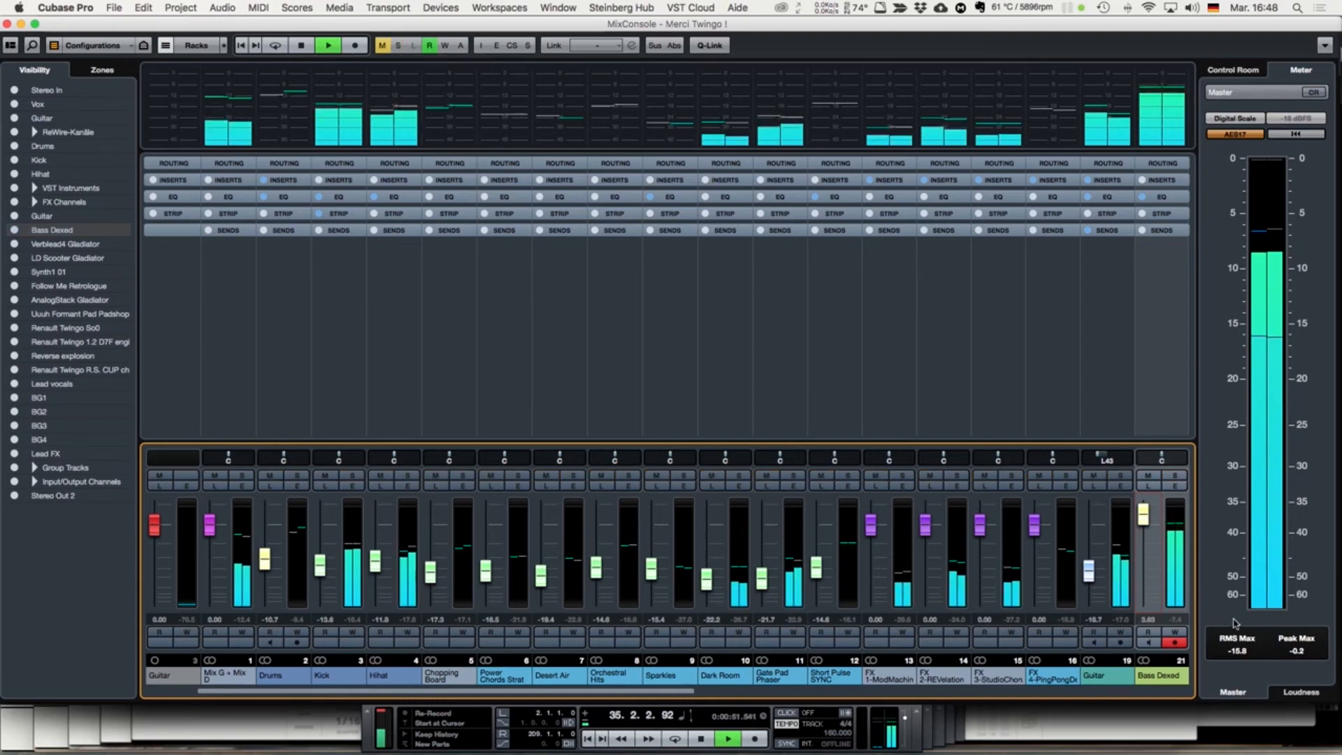
left_click_drag(1150, 520, 1147, 566)
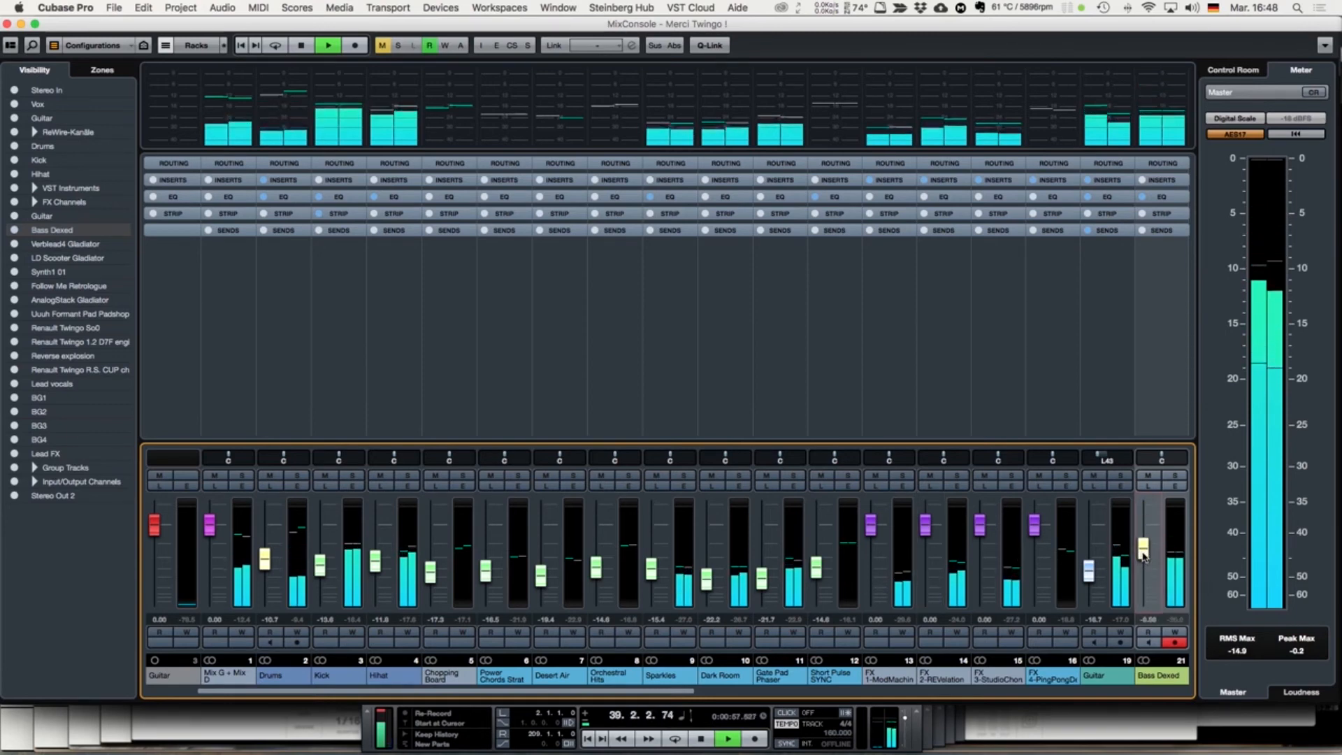
left_click_drag(1142, 559, 1142, 552)
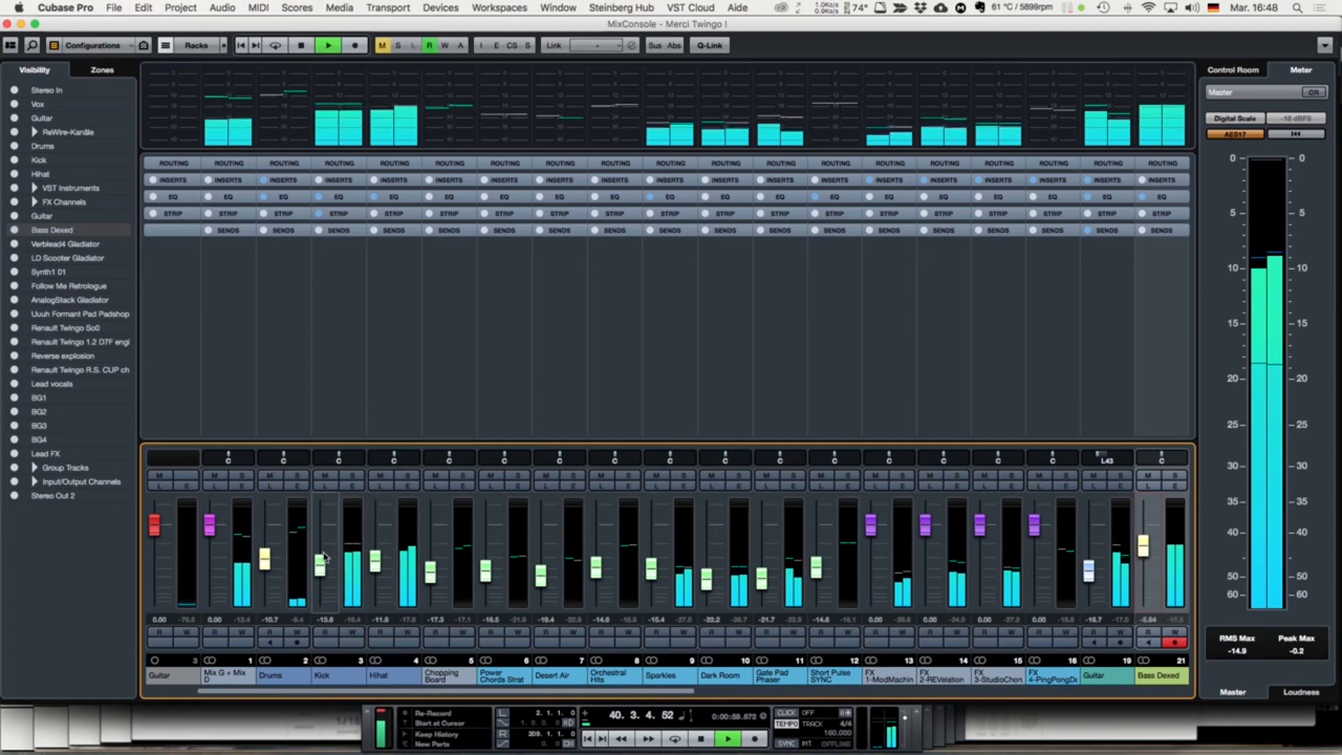
Step: Raise the Kick fader to about -7.3 dB for comparison, lower it back to its earlier level, and stop playback
left_click_drag(323, 554, 322, 550)
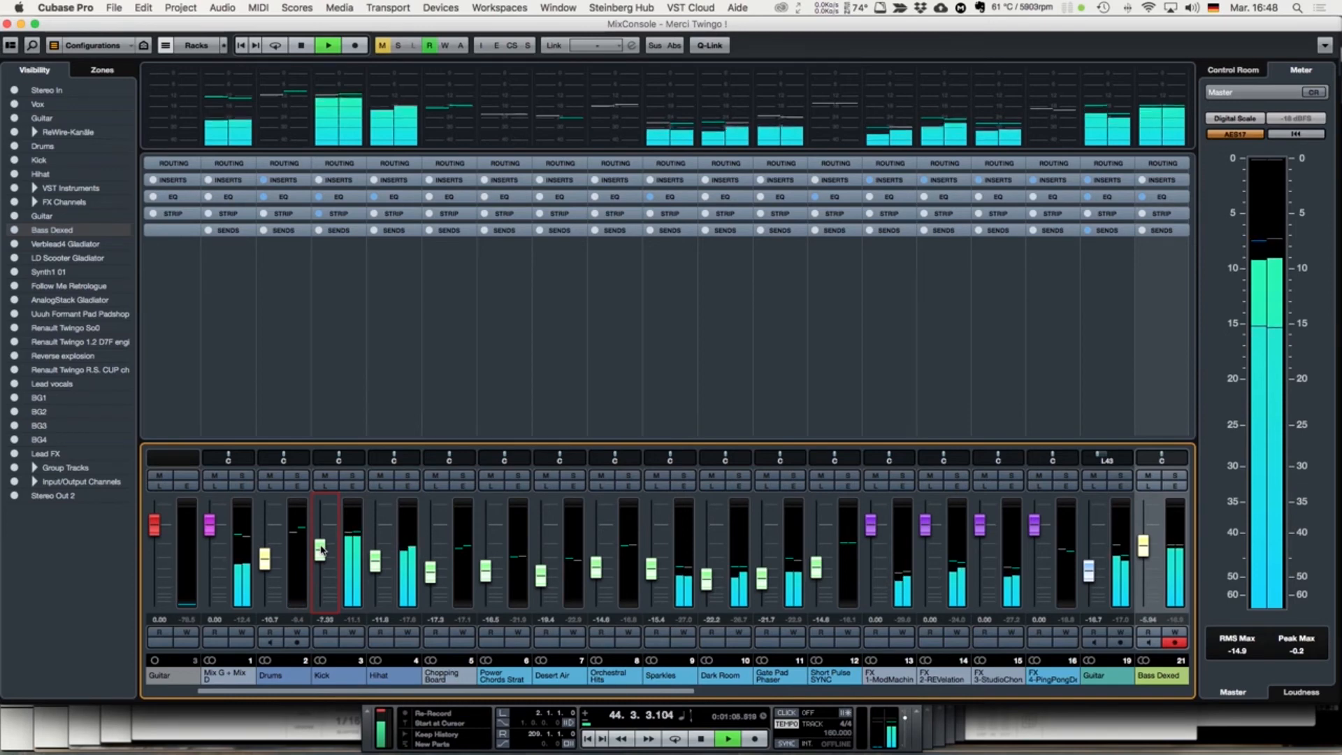
left_click_drag(322, 550, 321, 562)
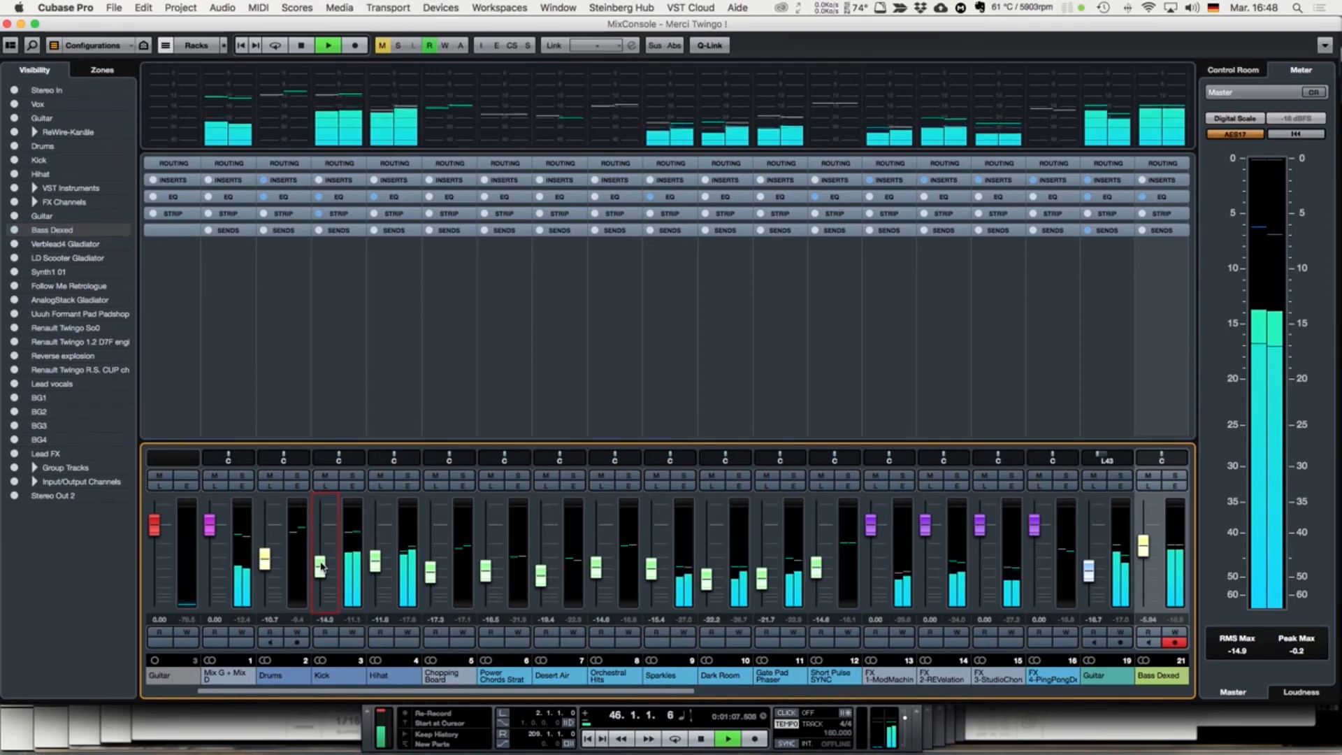
key("space")
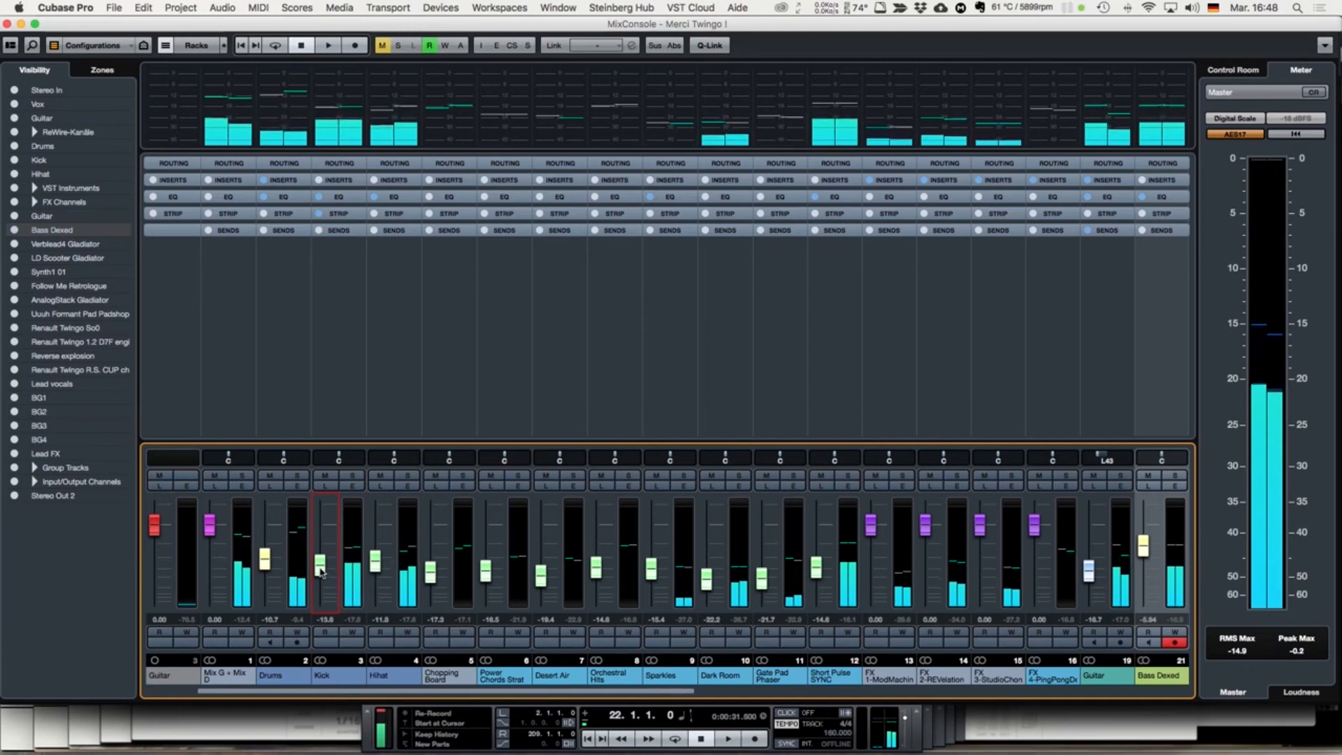
Step: Fine-tune the Kick fader slightly upward and lower the Bass Dexed fader to about -8.3 dB
left_click_drag(319, 567, 321, 566)
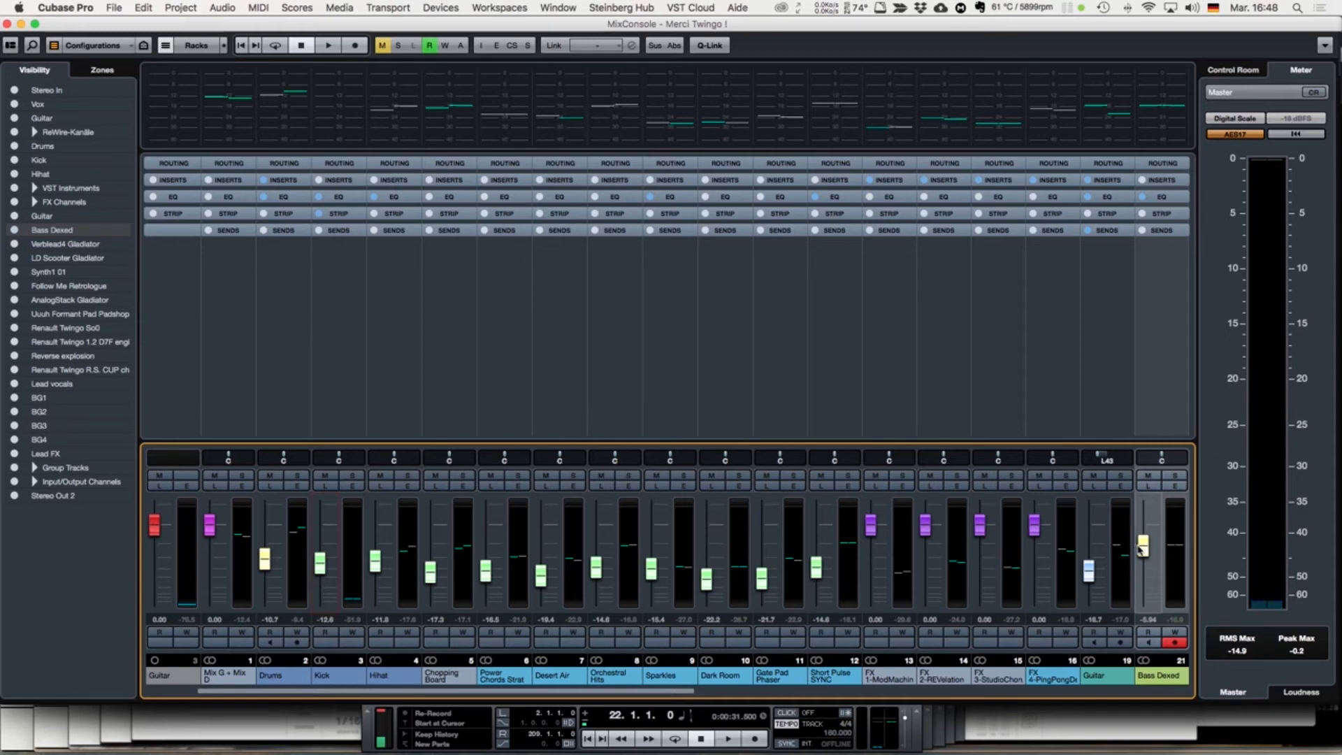
left_click_drag(1140, 549, 1143, 558)
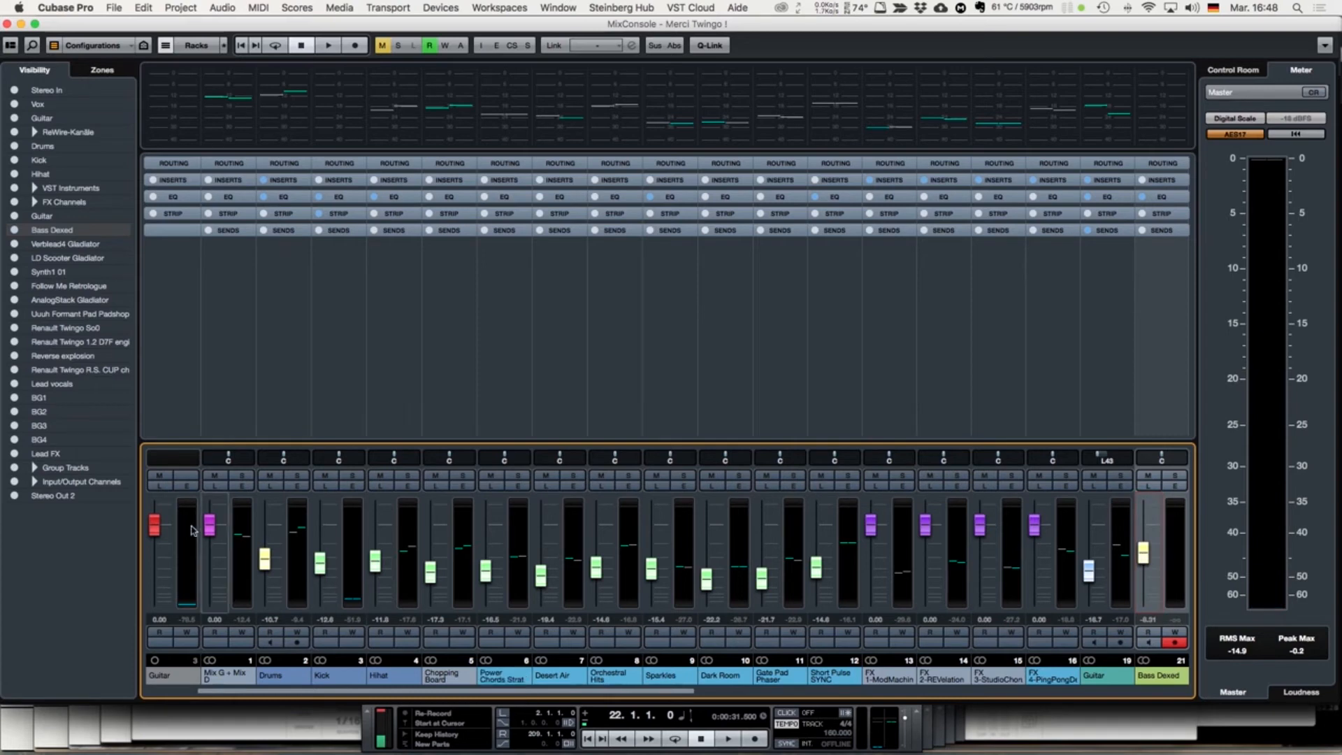
Step: Solo Kick and Bass Dexed, adjust the Bass Dexed fader to slightly below -7 dB during playback, then stop and clear both solos
left_click(352, 476)
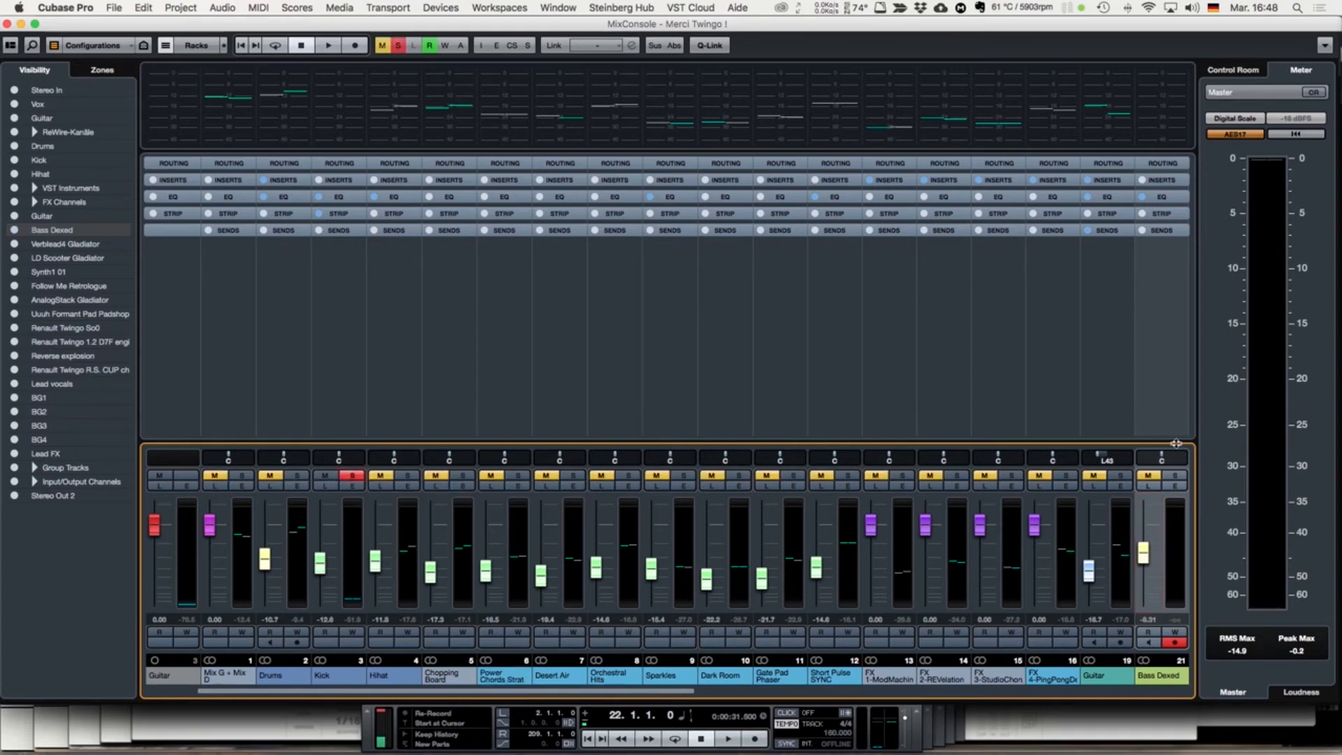
left_click(1176, 476)
key("space")
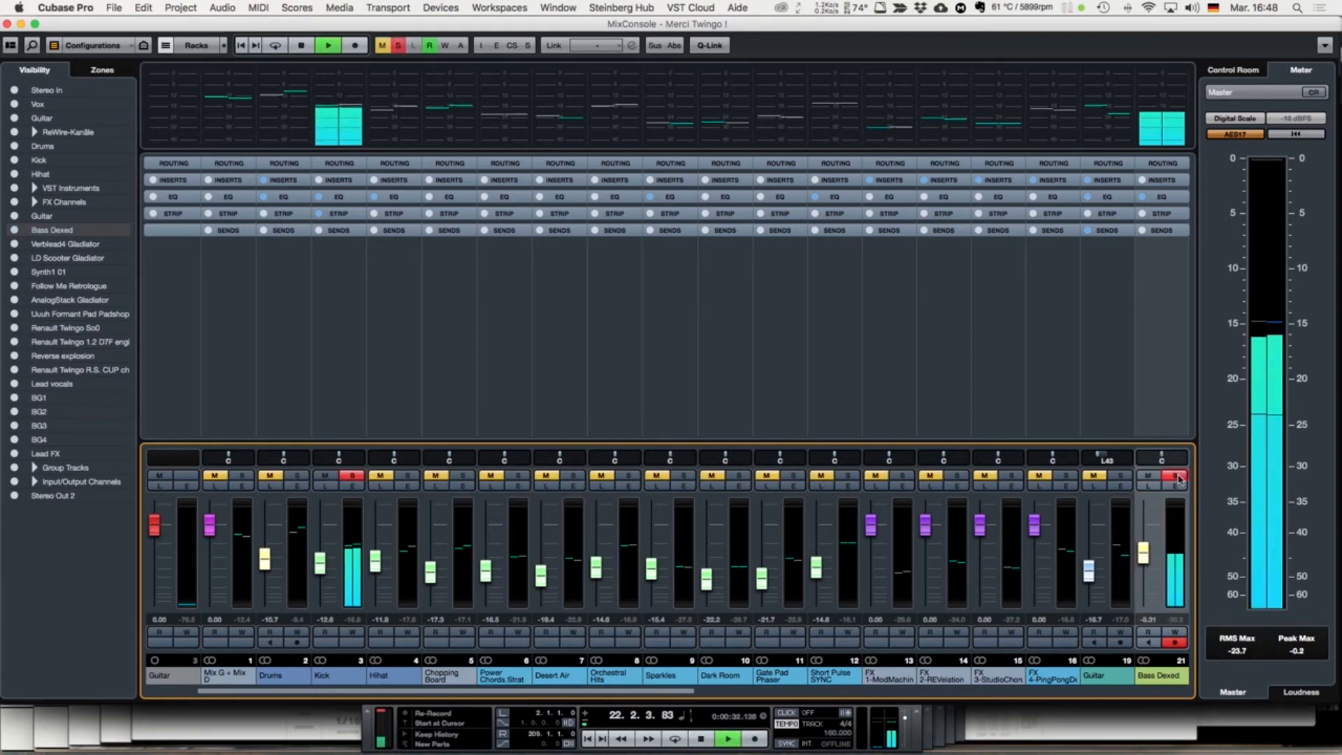
left_click_drag(1143, 553, 1144, 552)
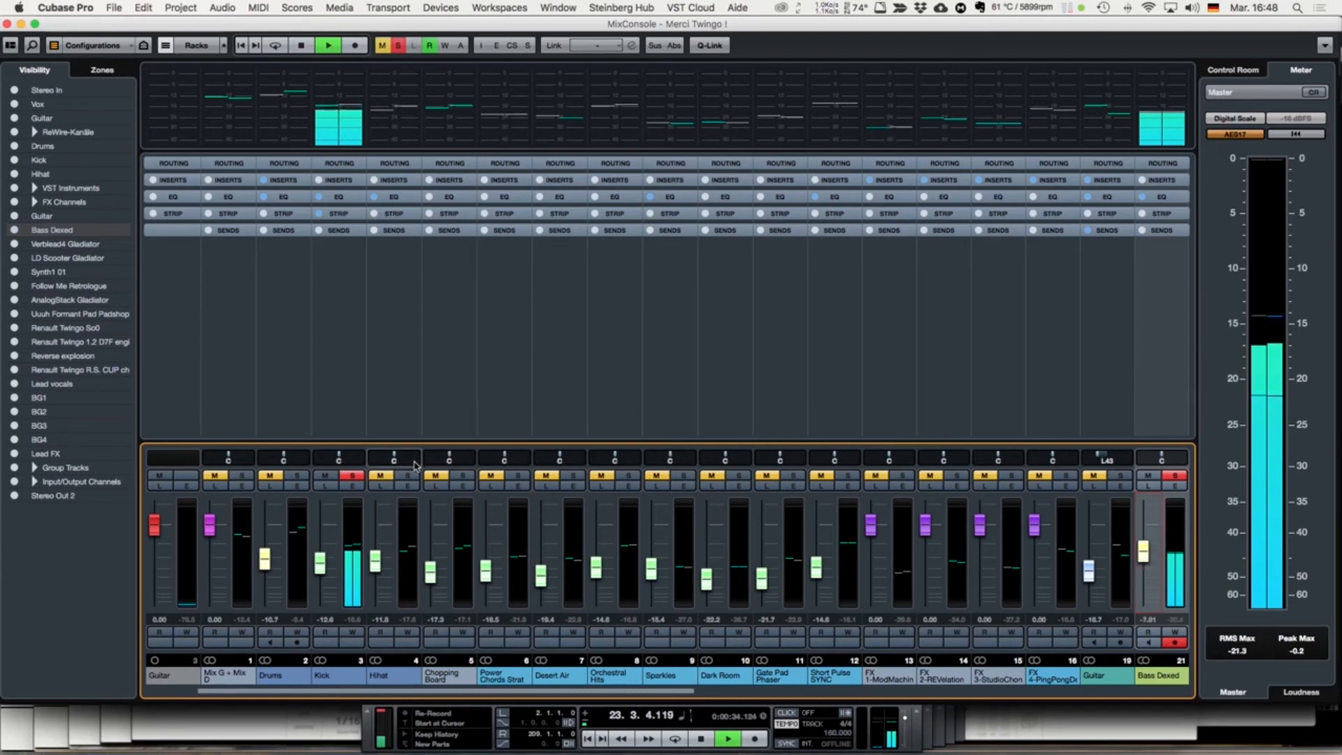
left_click_drag(1145, 545, 1146, 549)
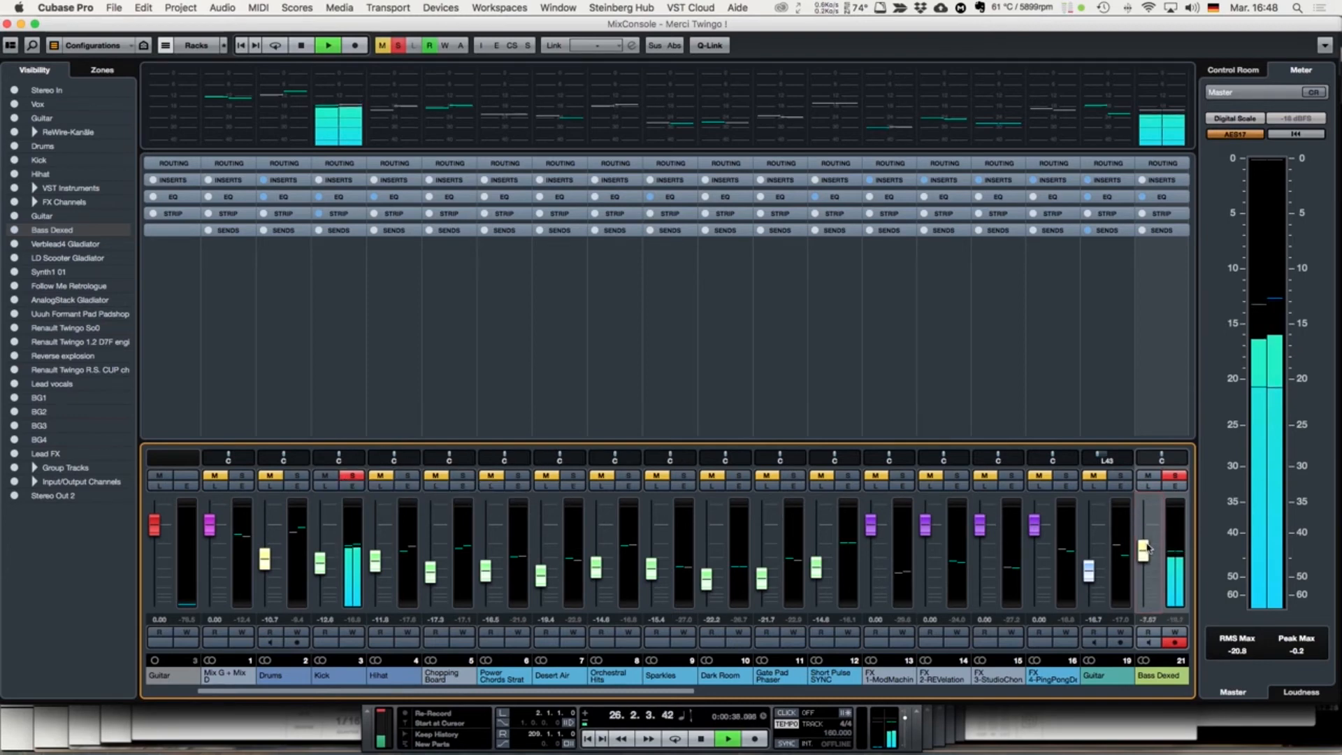
key("space")
left_click(1170, 476)
left_click(352, 476)
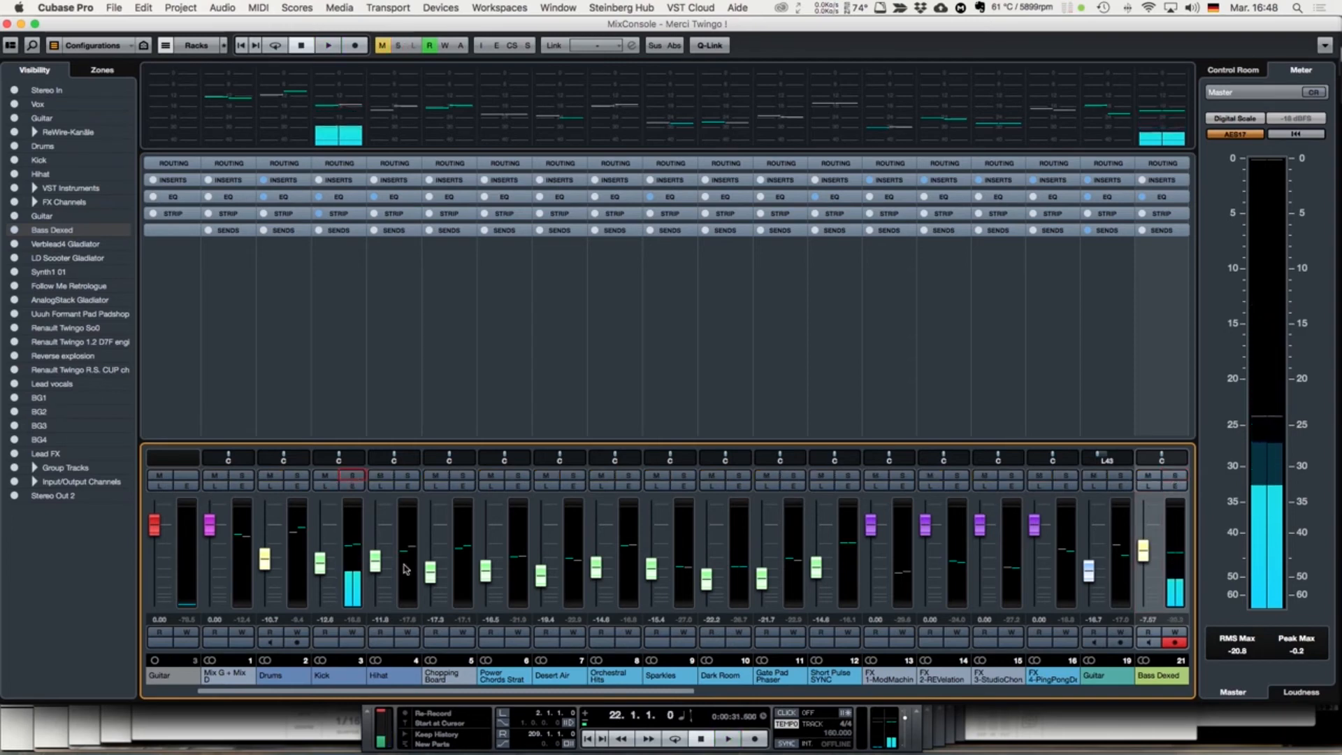
Step: Solo the Drums, Kick, Hihat, Verblead4 Gladiator and Mix G + Mix D channels together
left_click_drag(519, 694, 550, 697)
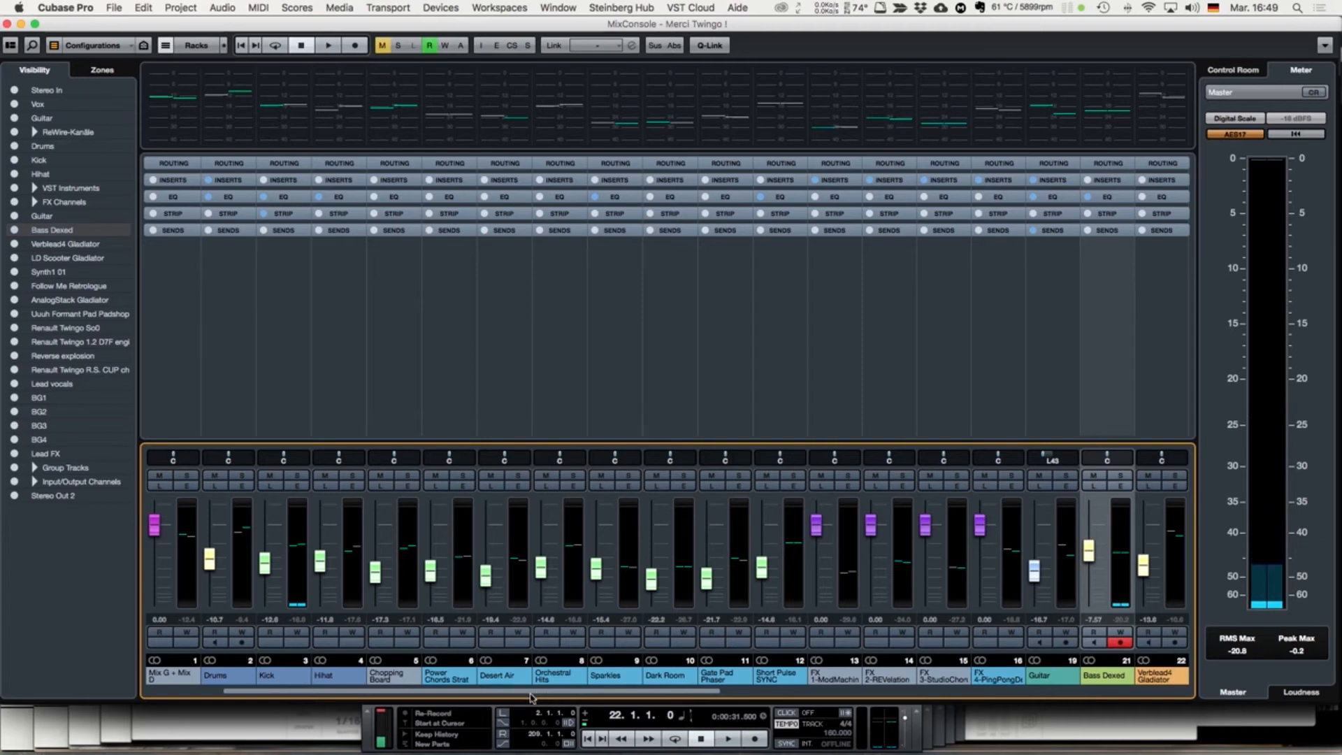
left_click_drag(536, 697, 428, 687)
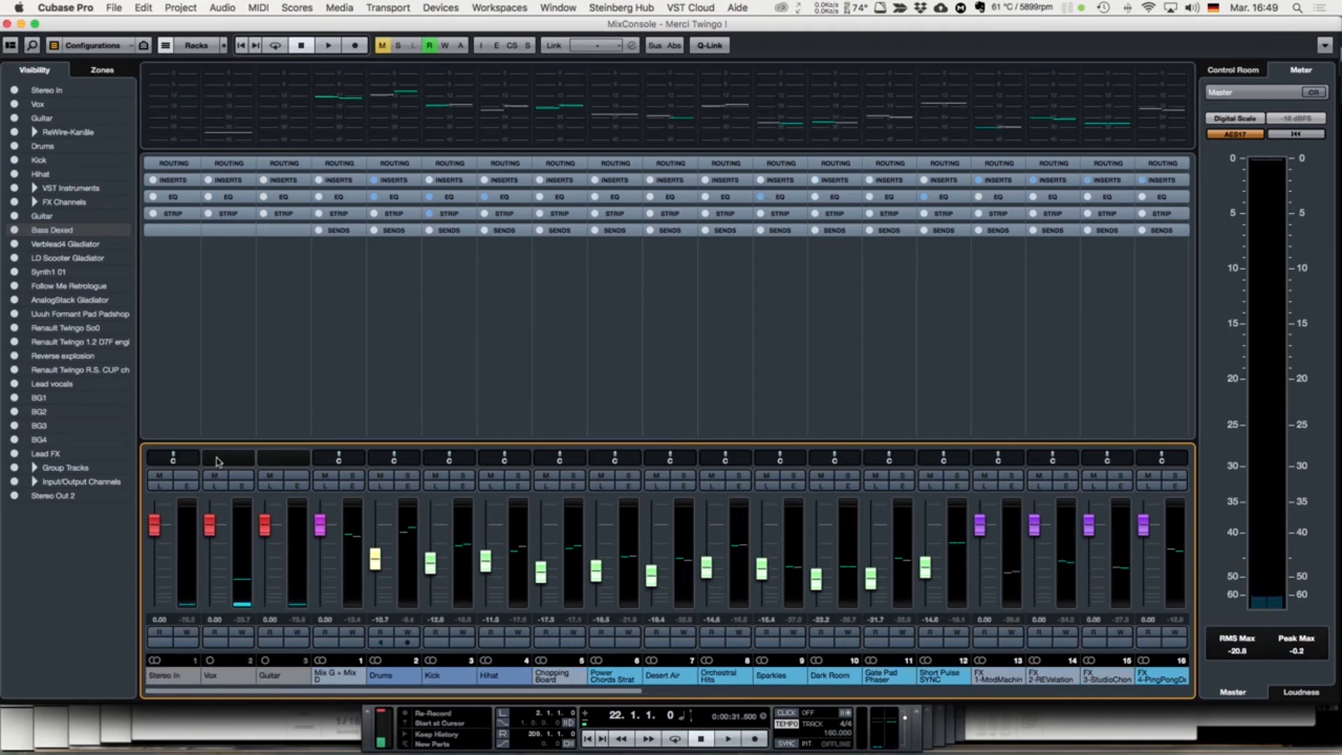
left_click(407, 476)
left_click(462, 476)
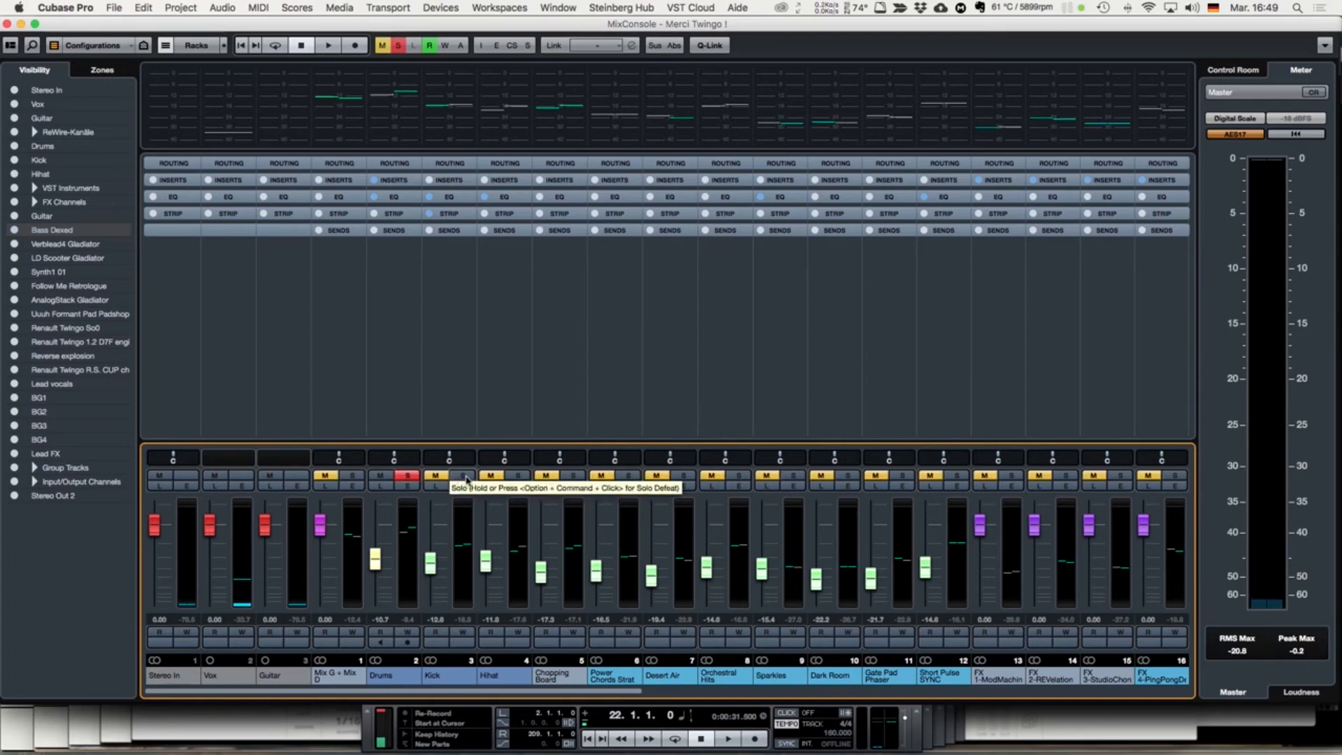
left_click(517, 475)
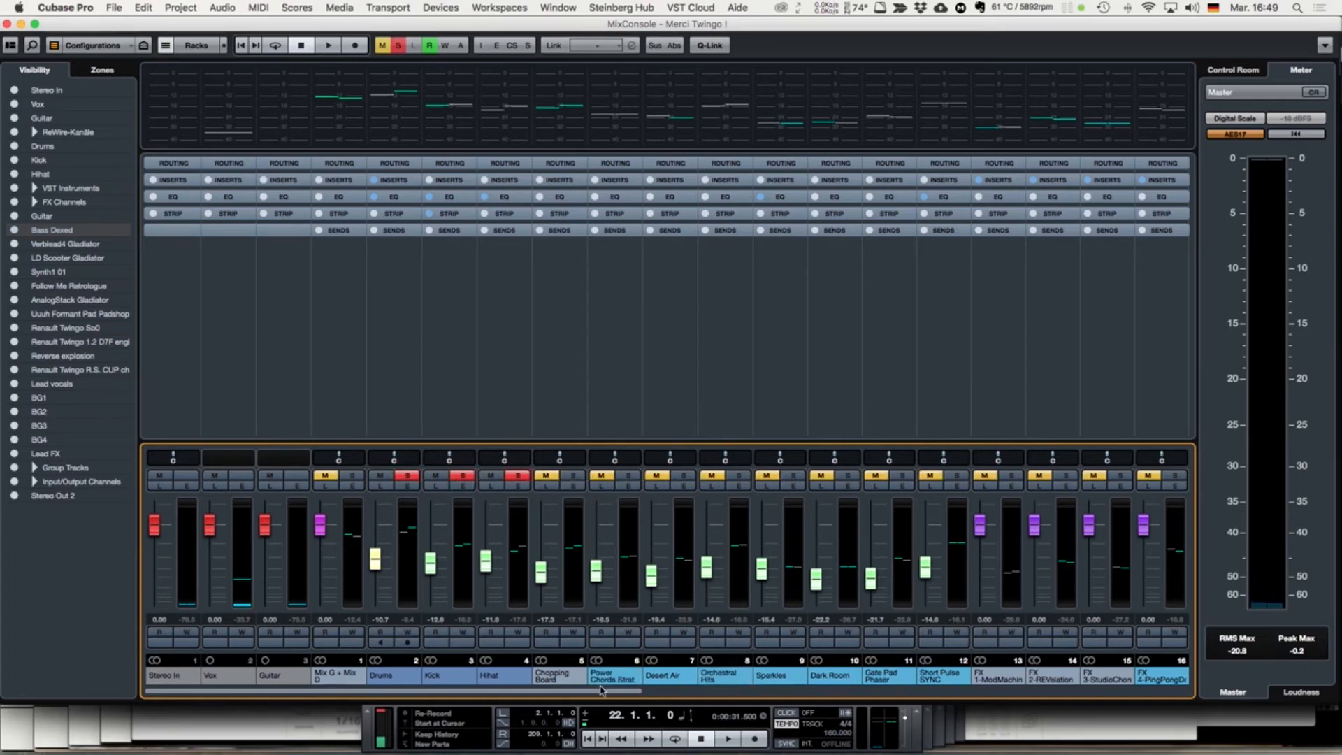
left_click_drag(606, 689, 865, 688)
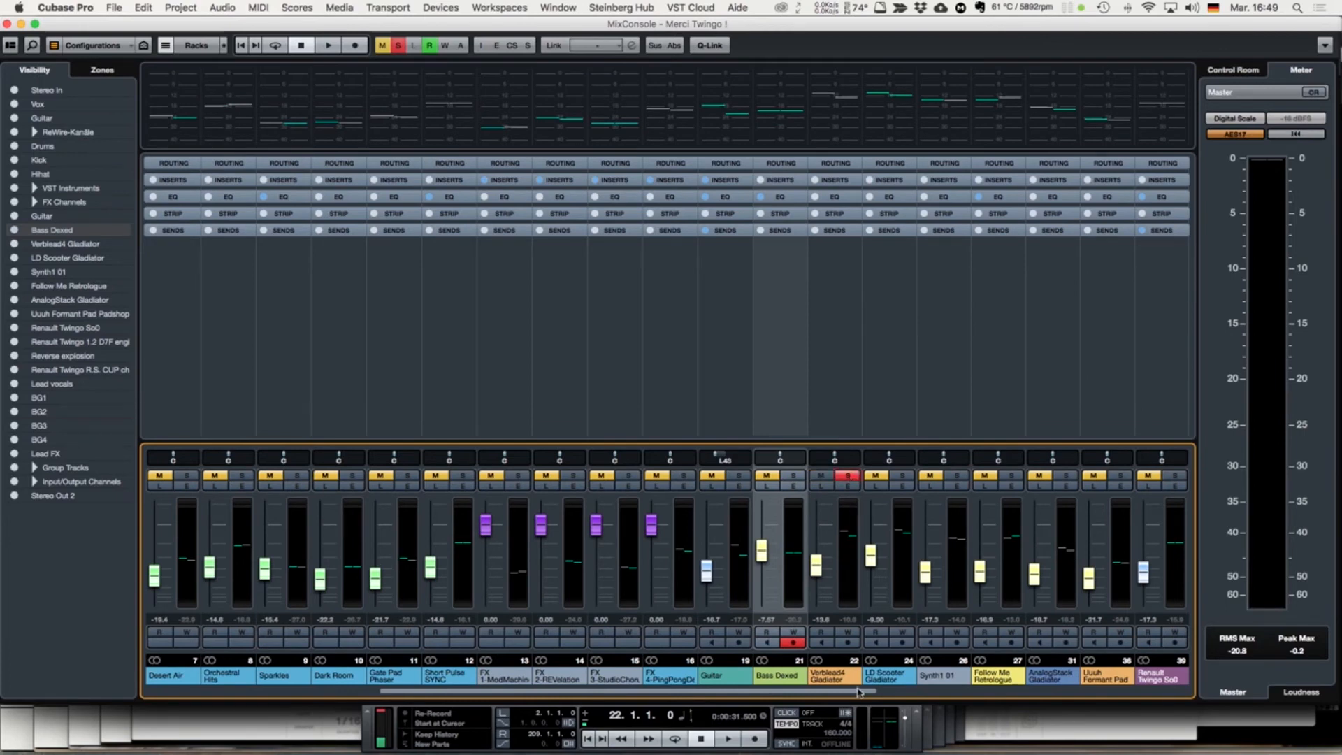
left_click_drag(864, 694, 480, 695)
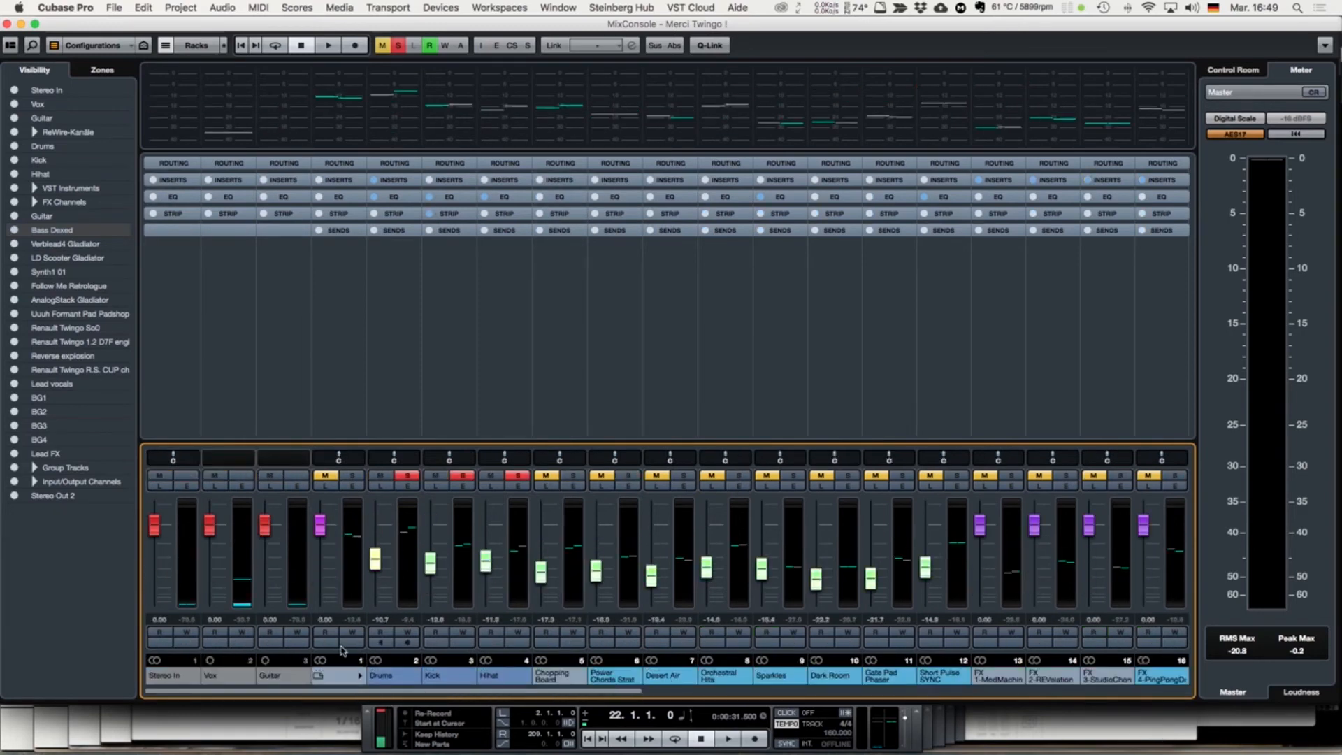
left_click(353, 476)
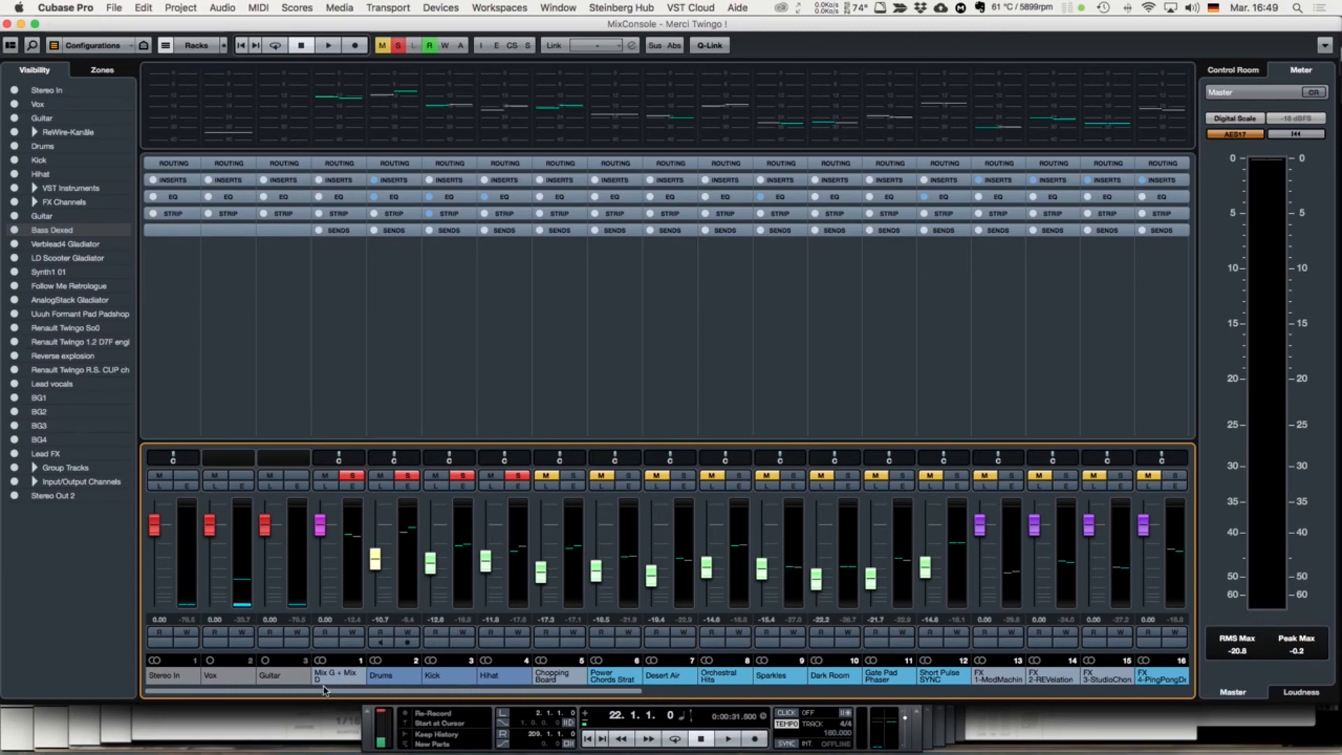
Step: Switch to Reason, solo the Eurobeat offbeat synth channel and start playback
key("super+Tab")
key("super+Tab")
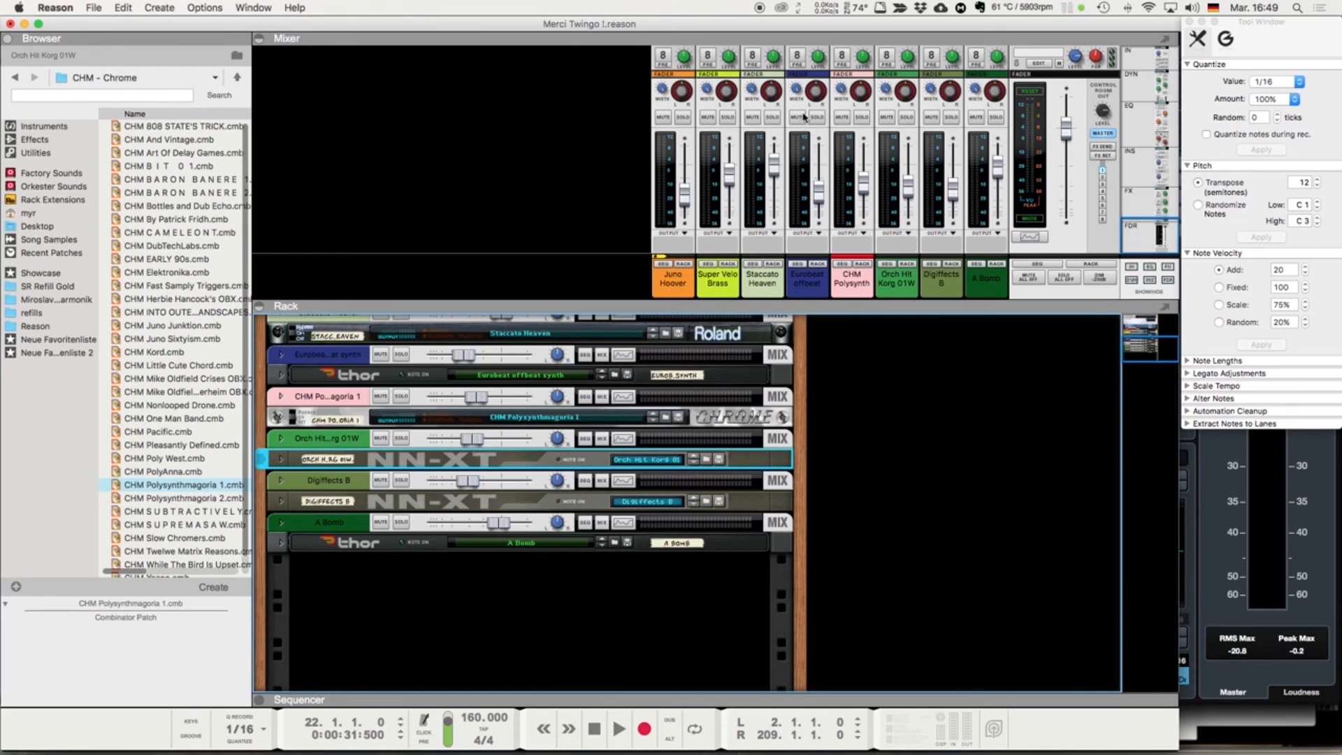
left_click(817, 118)
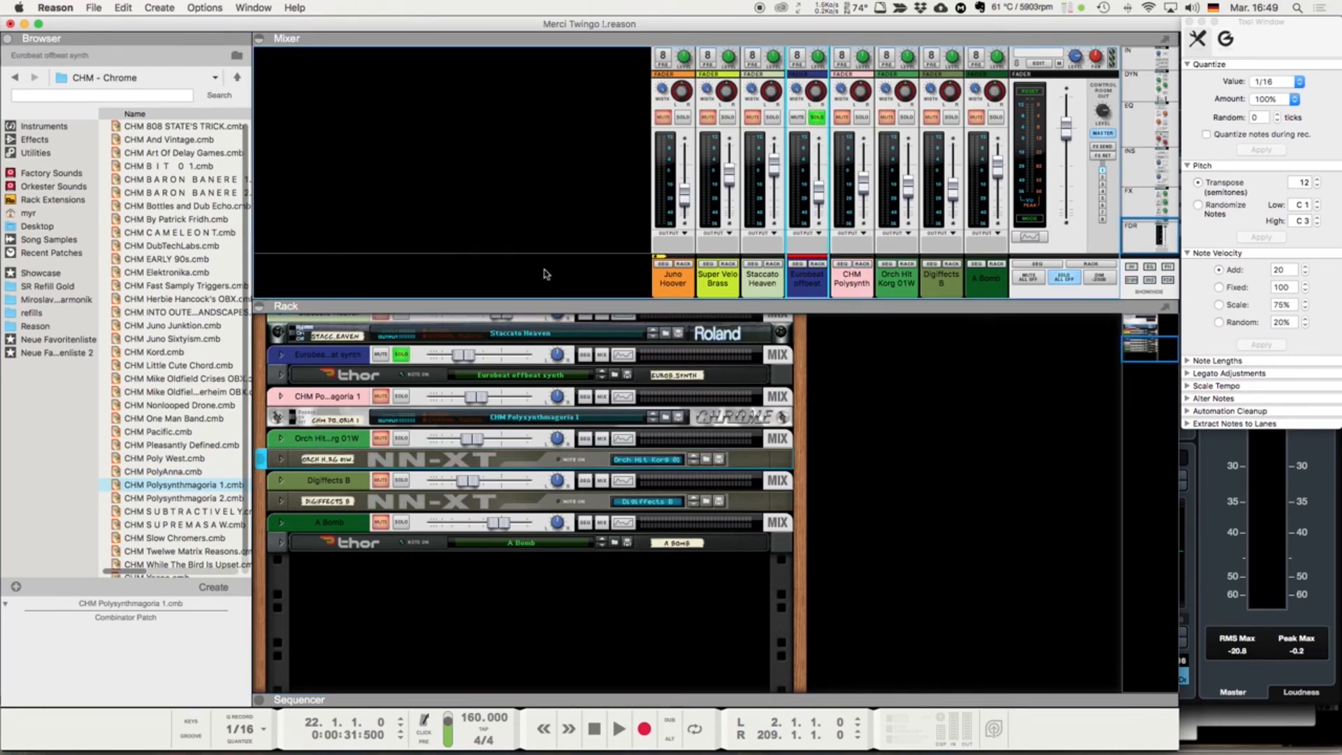
key("space")
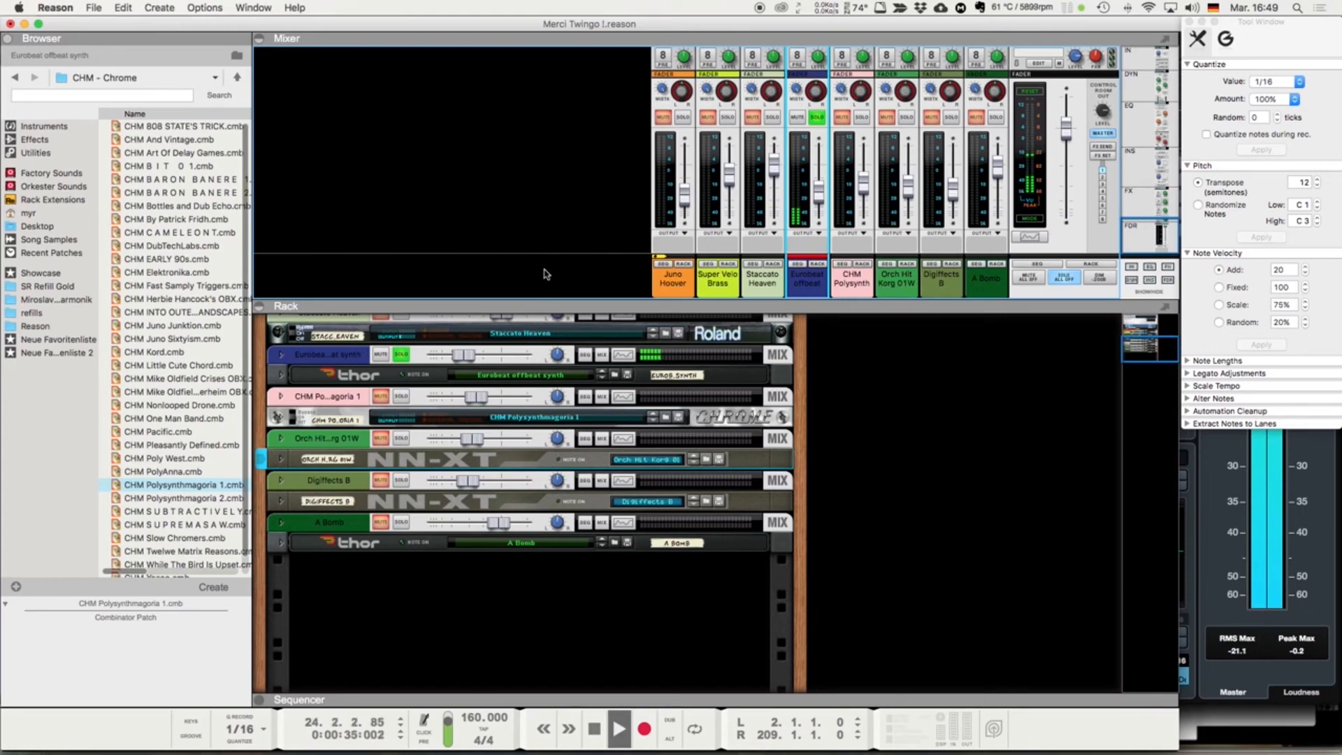
Step: Return to Cubase, pause playback, replace the Verblead4 Gladiator solo with Bass Dexed, and play it with the soloed drum channels
key("super+Tab")
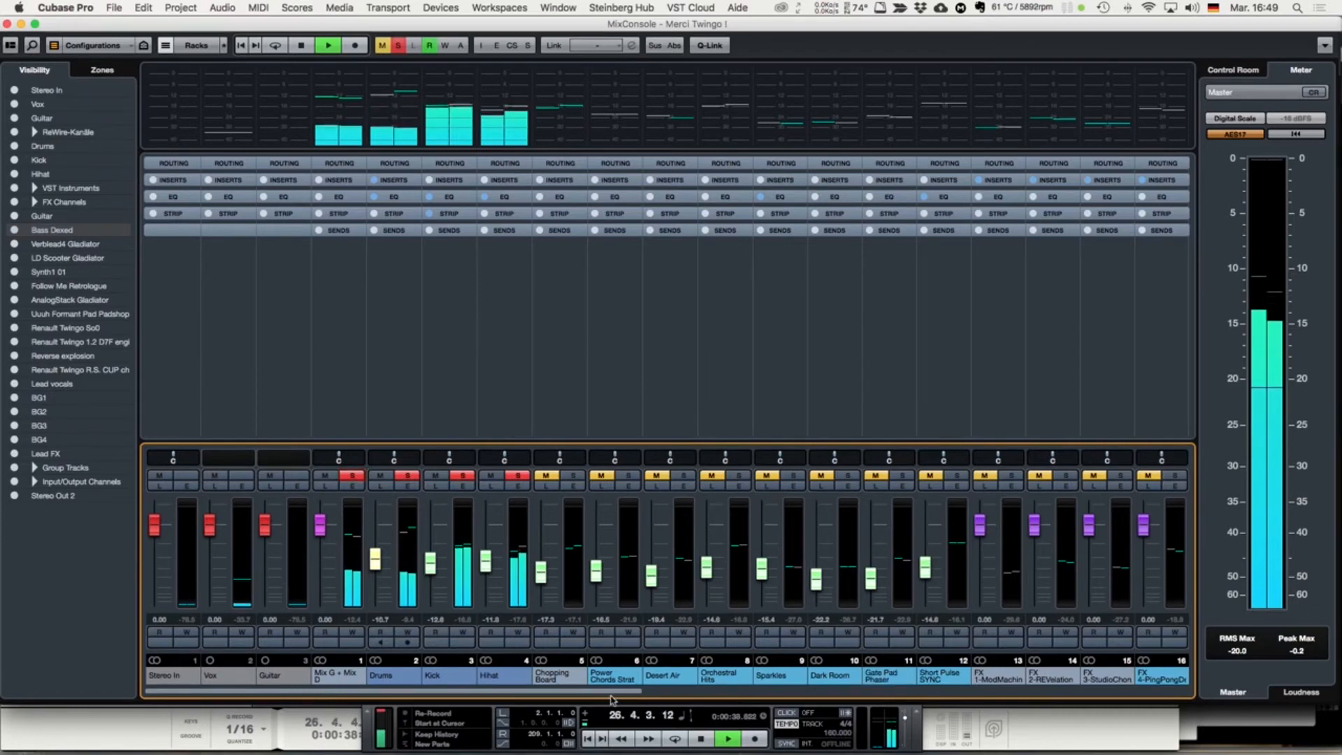
left_click_drag(606, 690, 891, 688)
key("space")
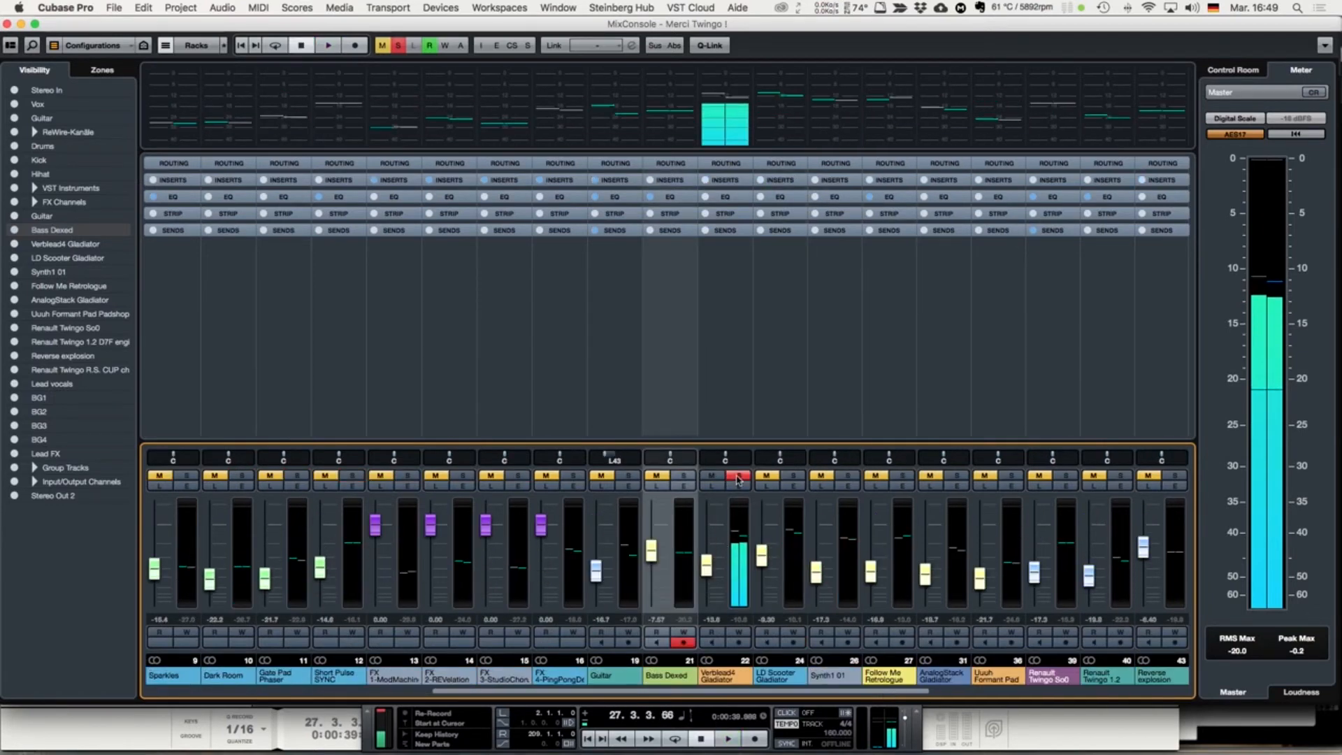
left_click(683, 477, "super")
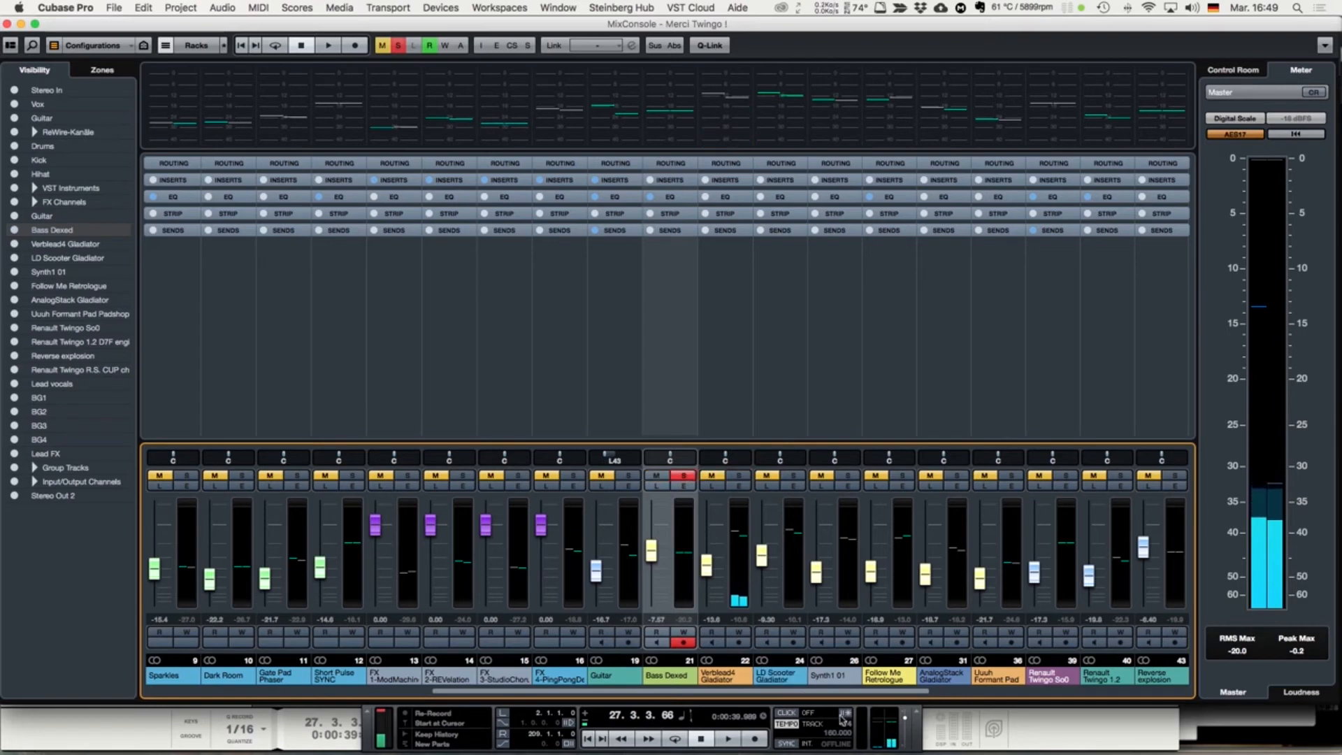
key("space")
left_click_drag(625, 691, 338, 685)
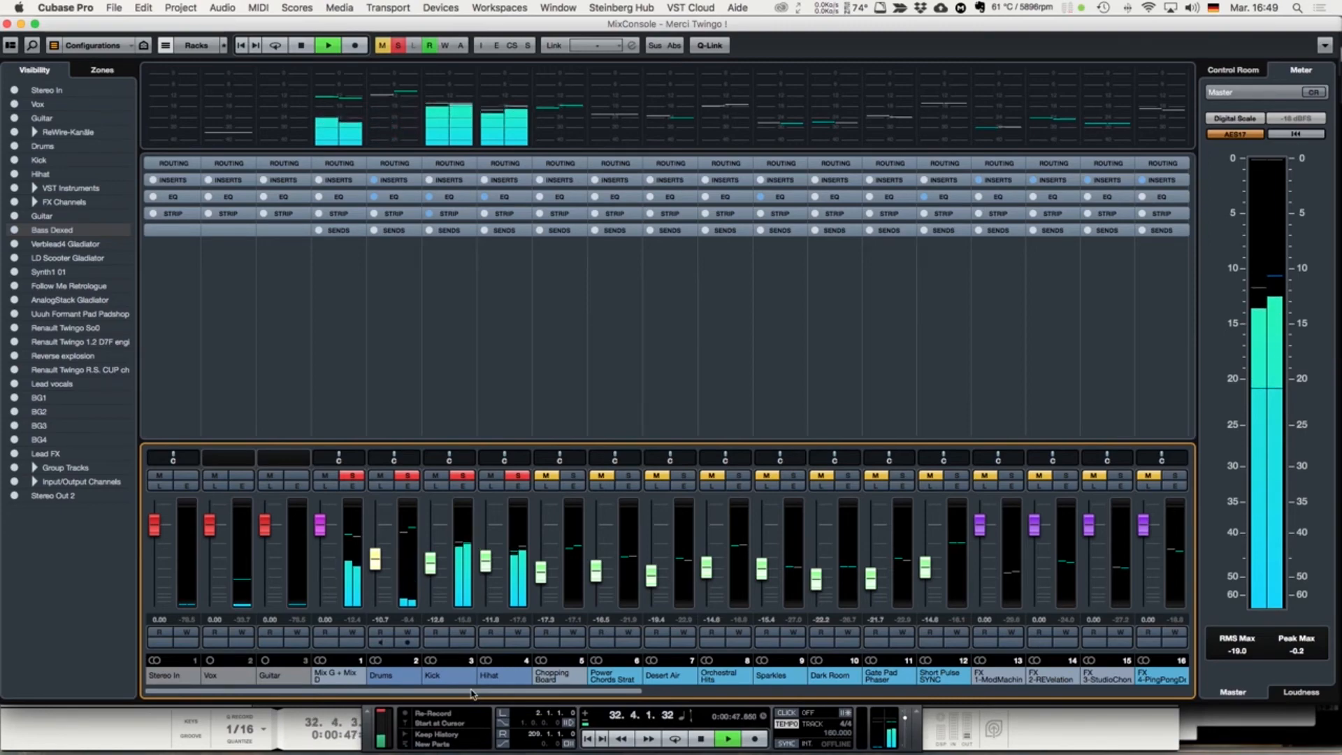
Step: Check the Eurobeat offbeat channel's level in Reason, return to Cubase, stop playback and clear all solos
key("super+Tab")
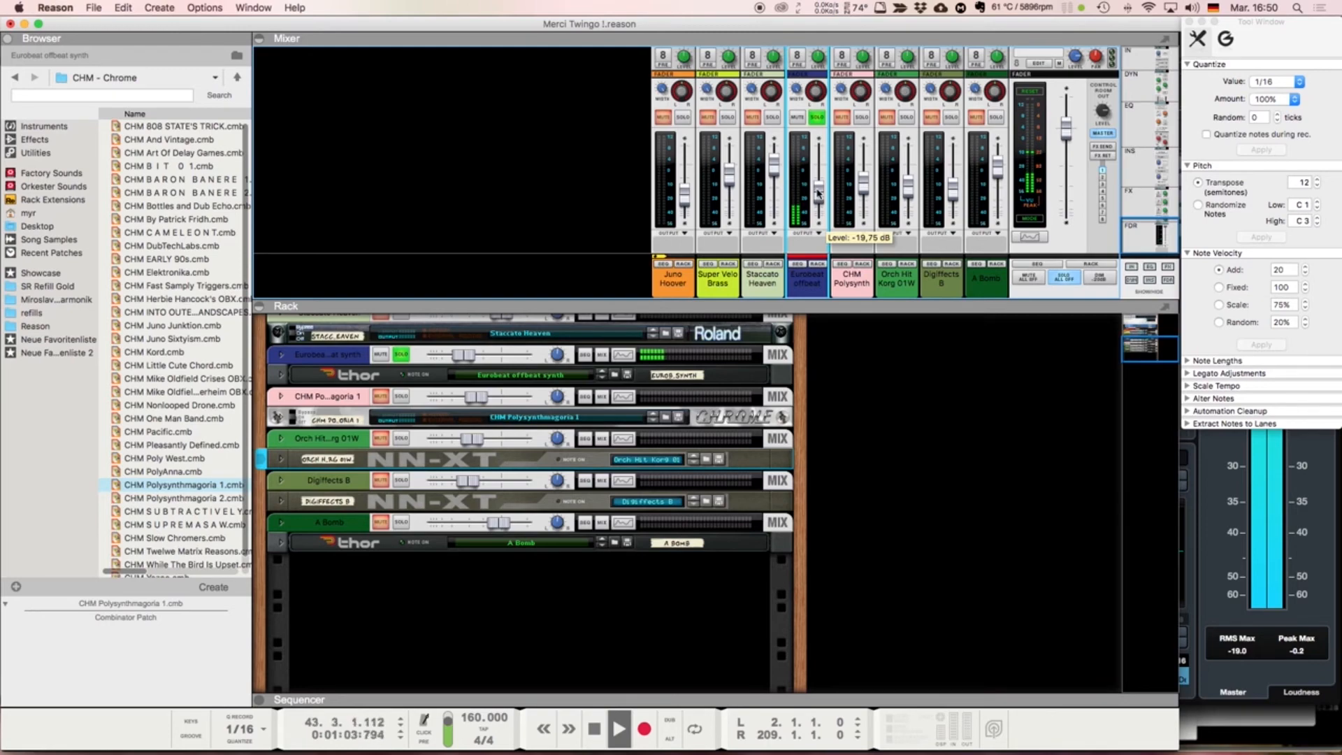
key("super+Tab")
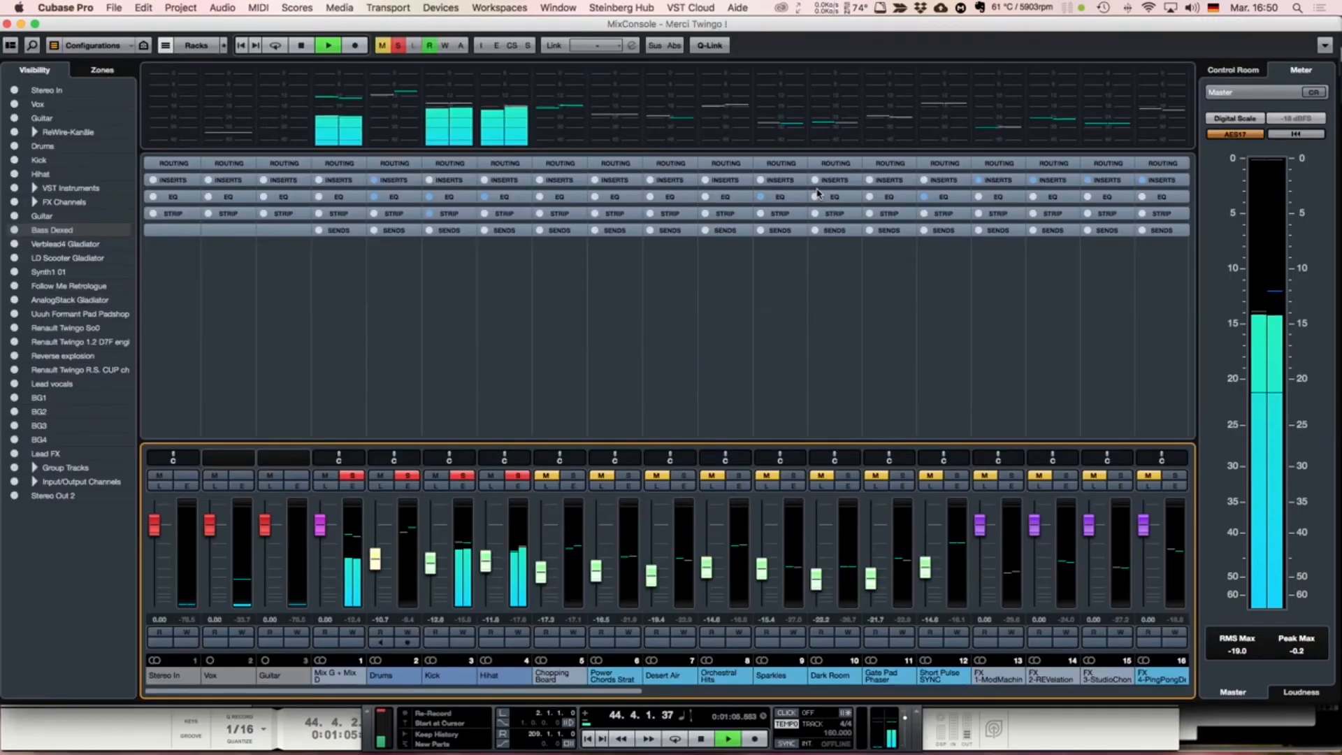
key("space")
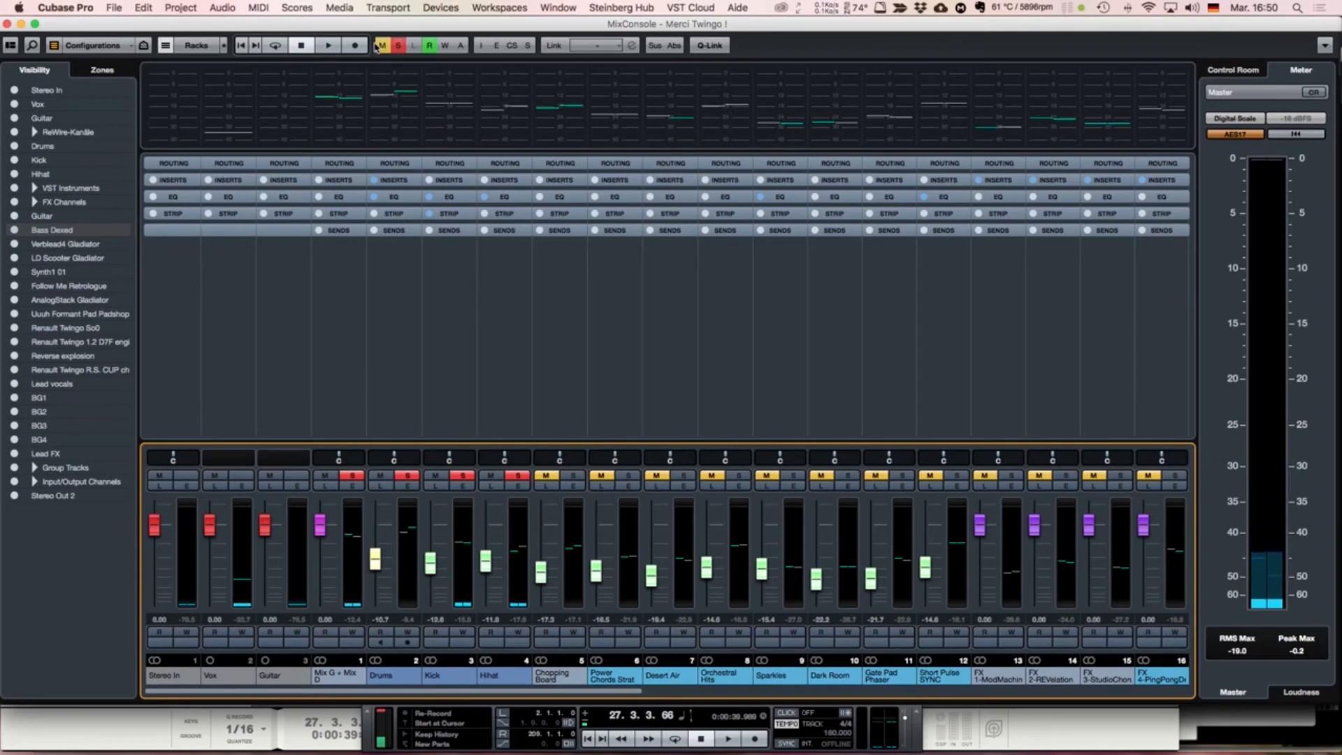
left_click(398, 47)
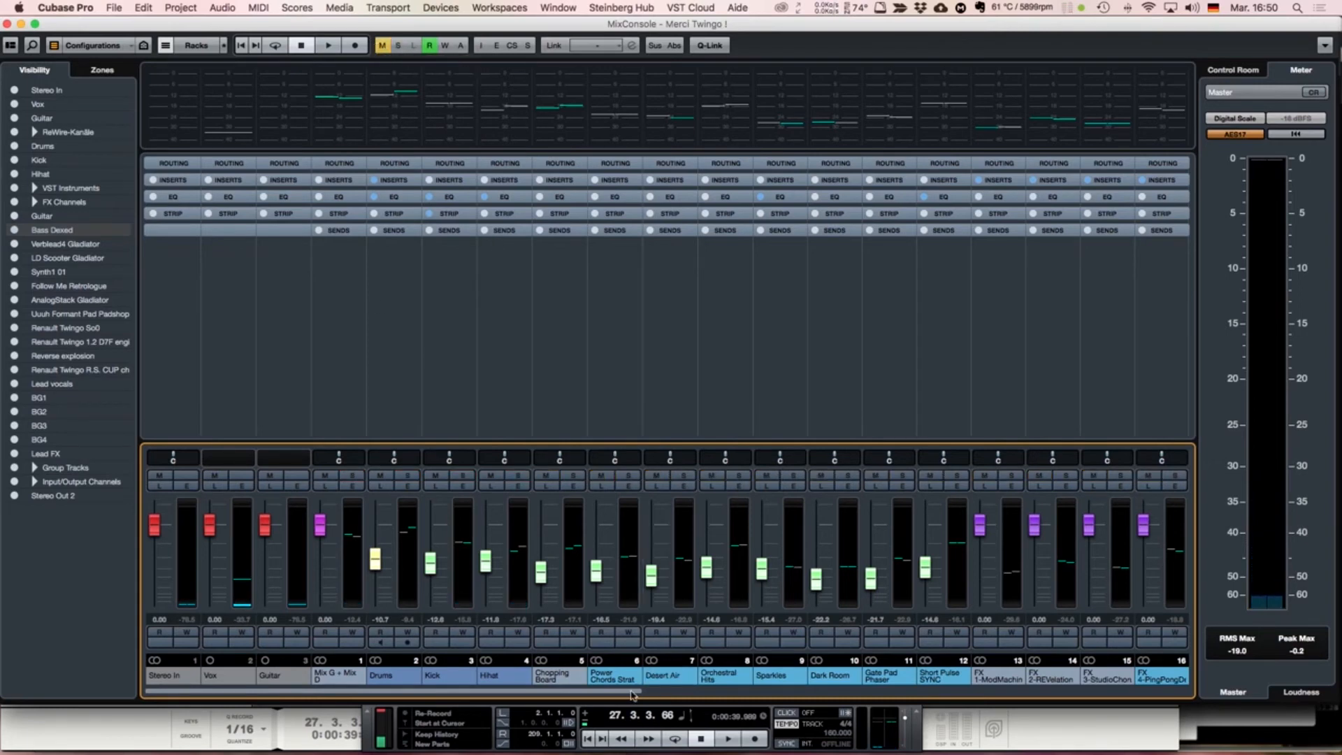
Step: Review the equalizer, insert and send settings of the Chopping Board, Desert Air and Orchestral Hits channels
left_click_drag(632, 694, 683, 703)
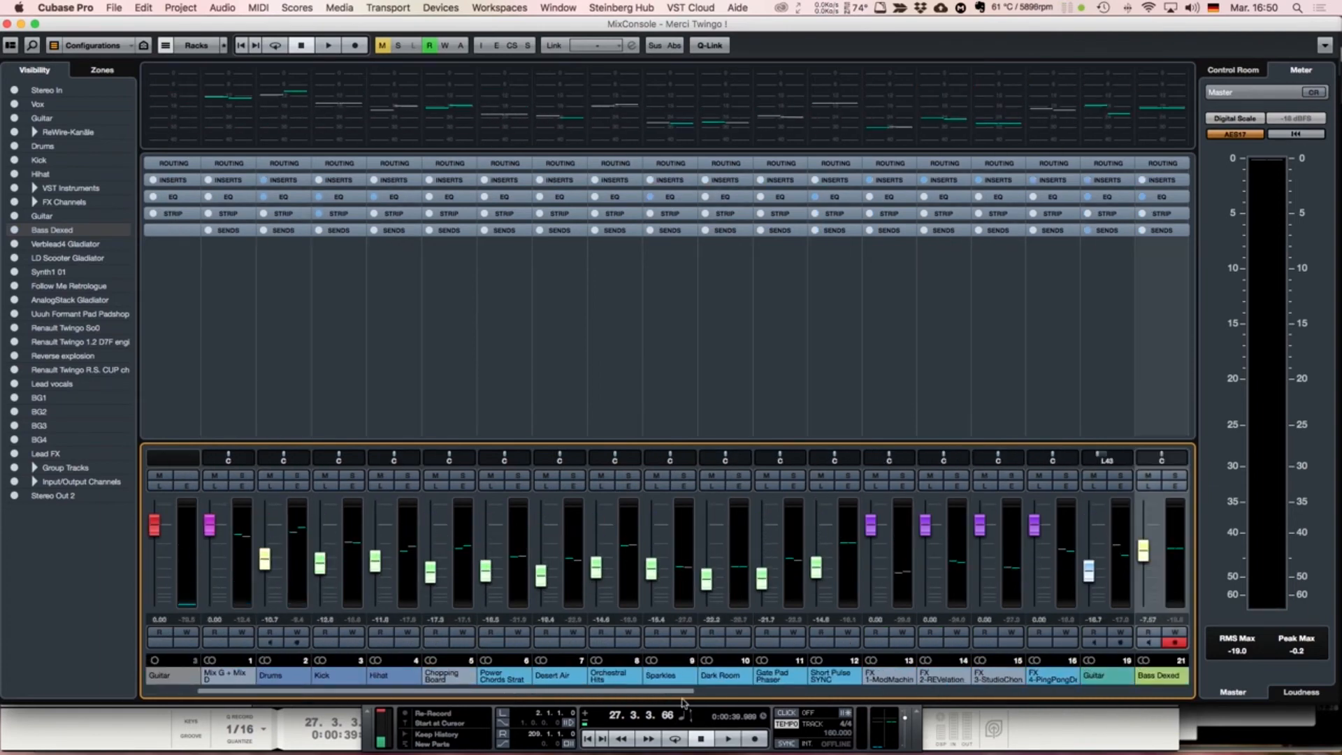
left_click(464, 486)
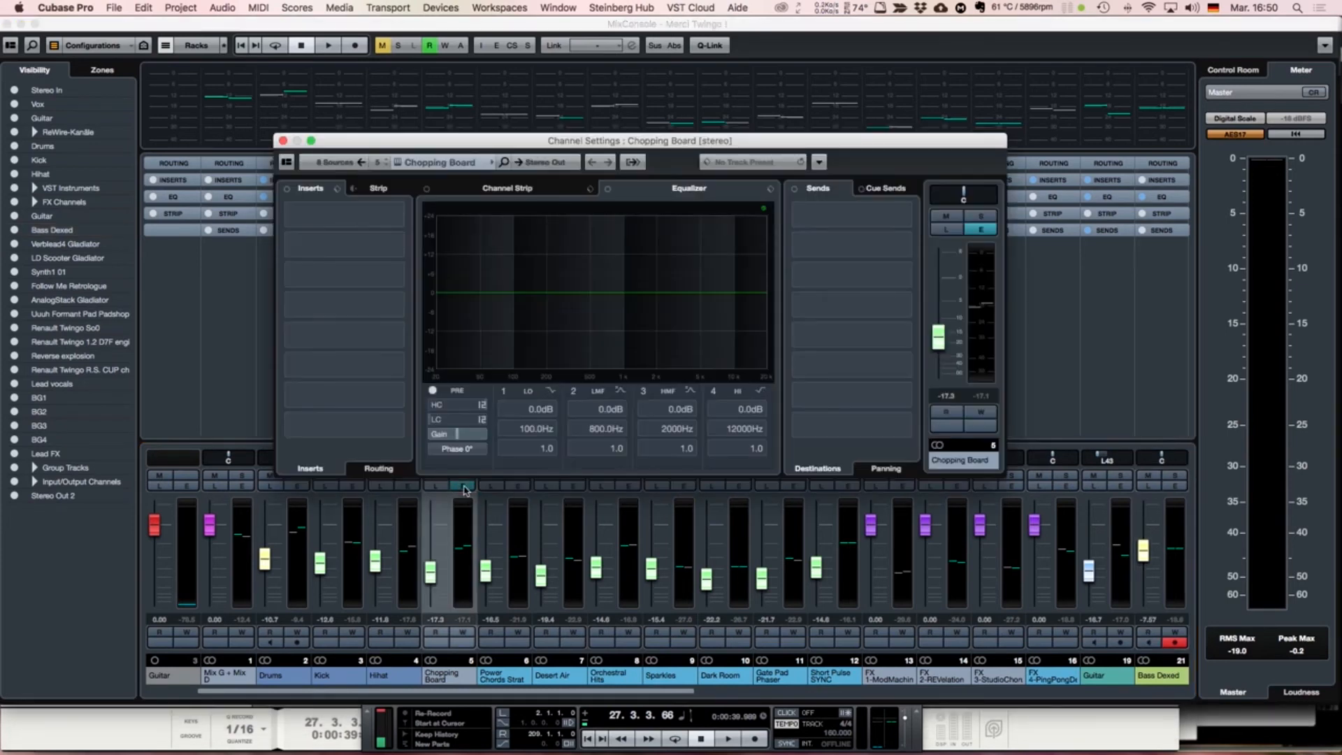
left_click(284, 140)
left_click(573, 487)
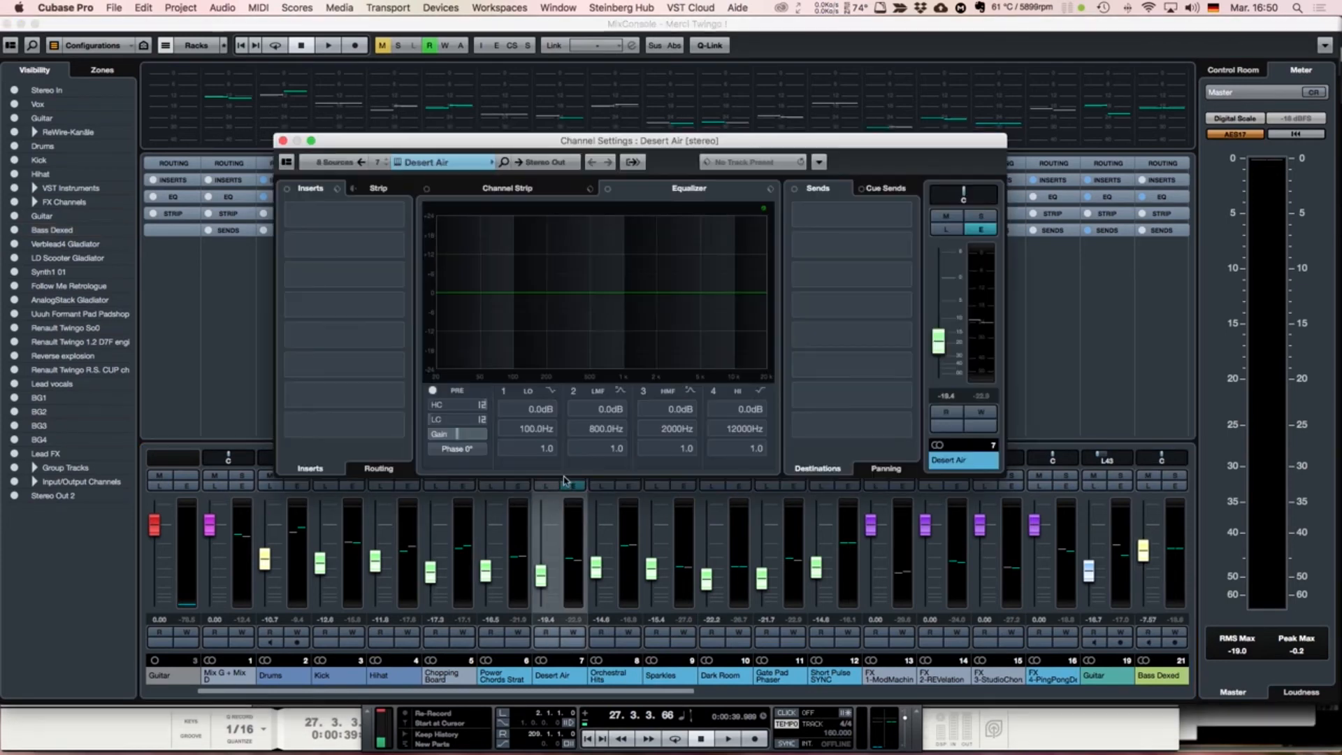
left_click(283, 141)
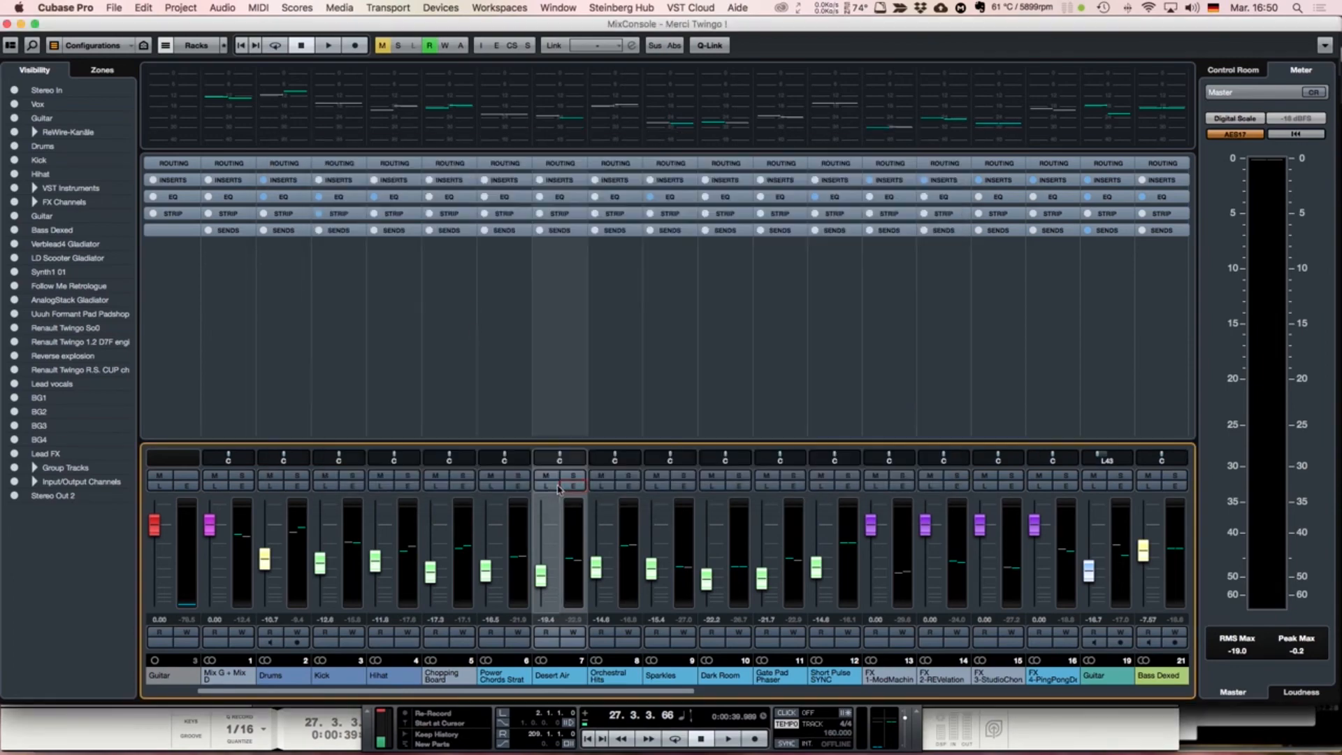
left_click(628, 486)
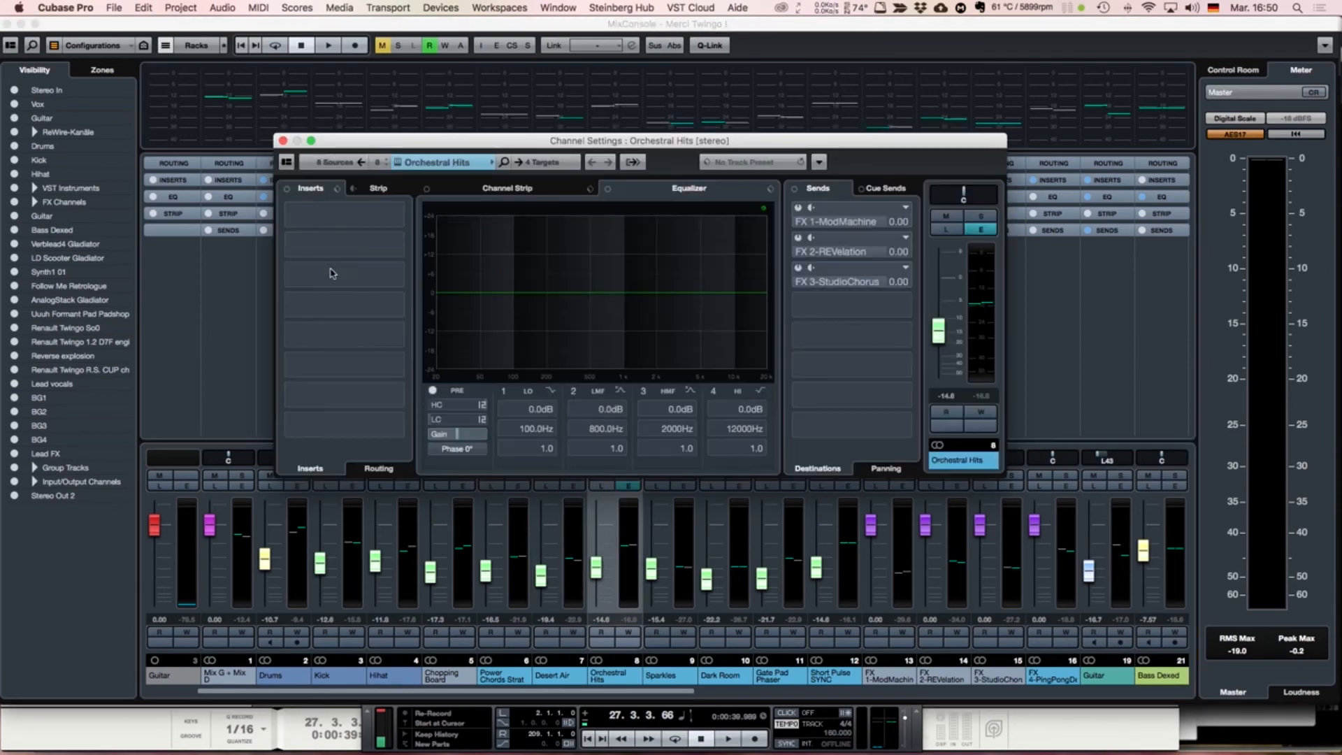
left_click(283, 141)
Step: Review the equalizer, insert and send settings of the Sparkles, Dark Room, Gate Pad Phaser and Short Pulse SYNC channels
left_click(684, 486)
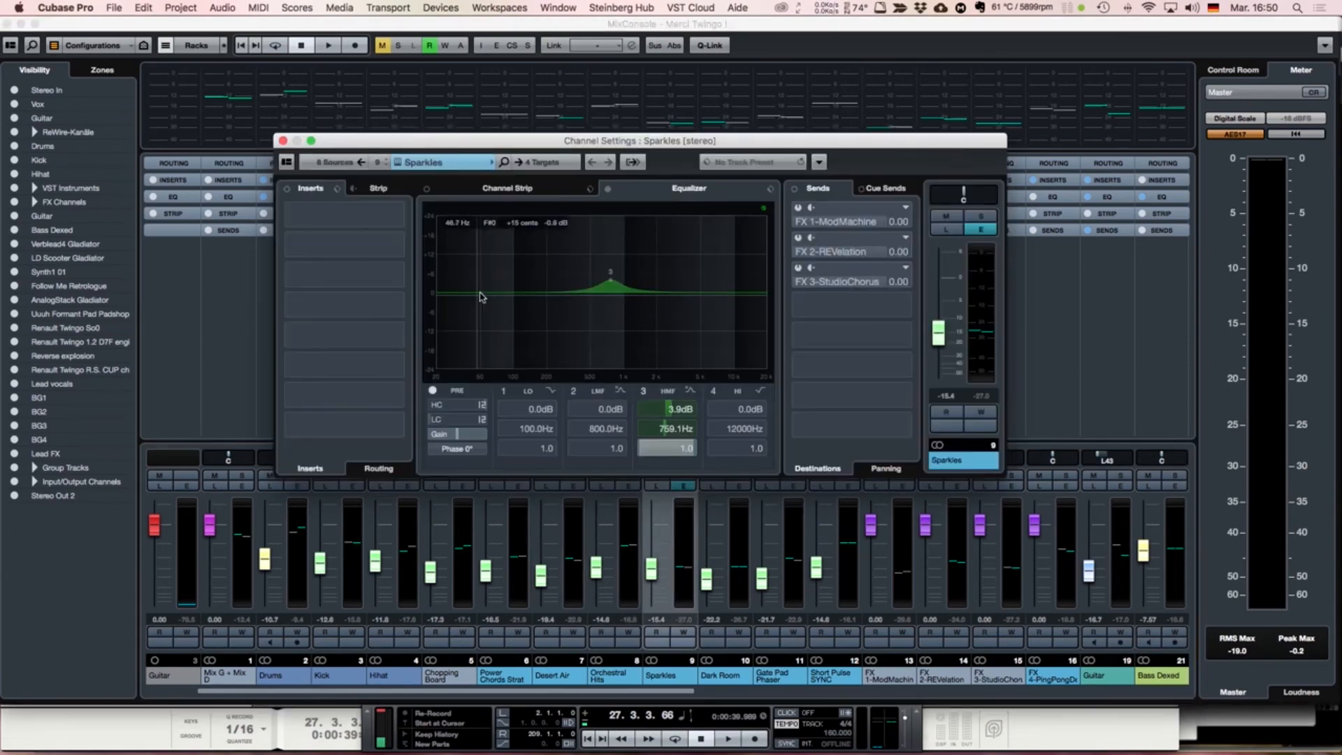
left_click(283, 140)
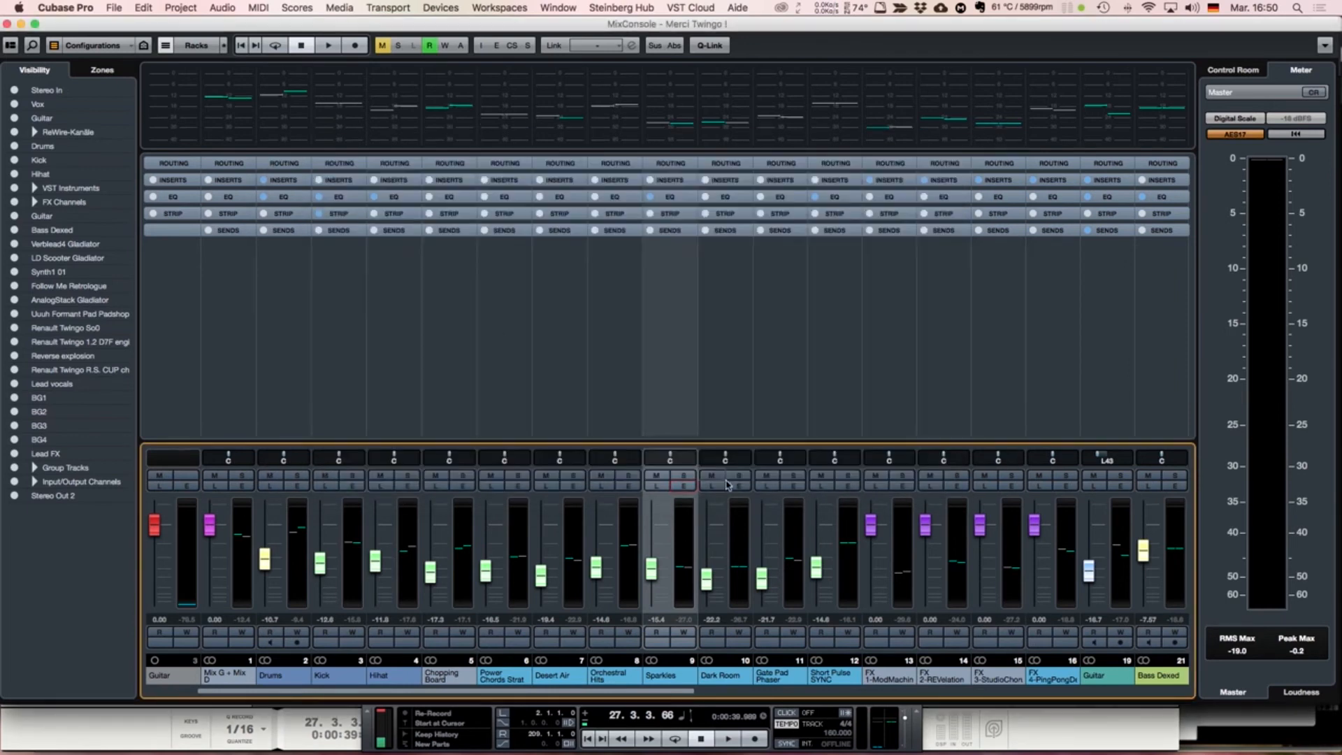
left_click(739, 487)
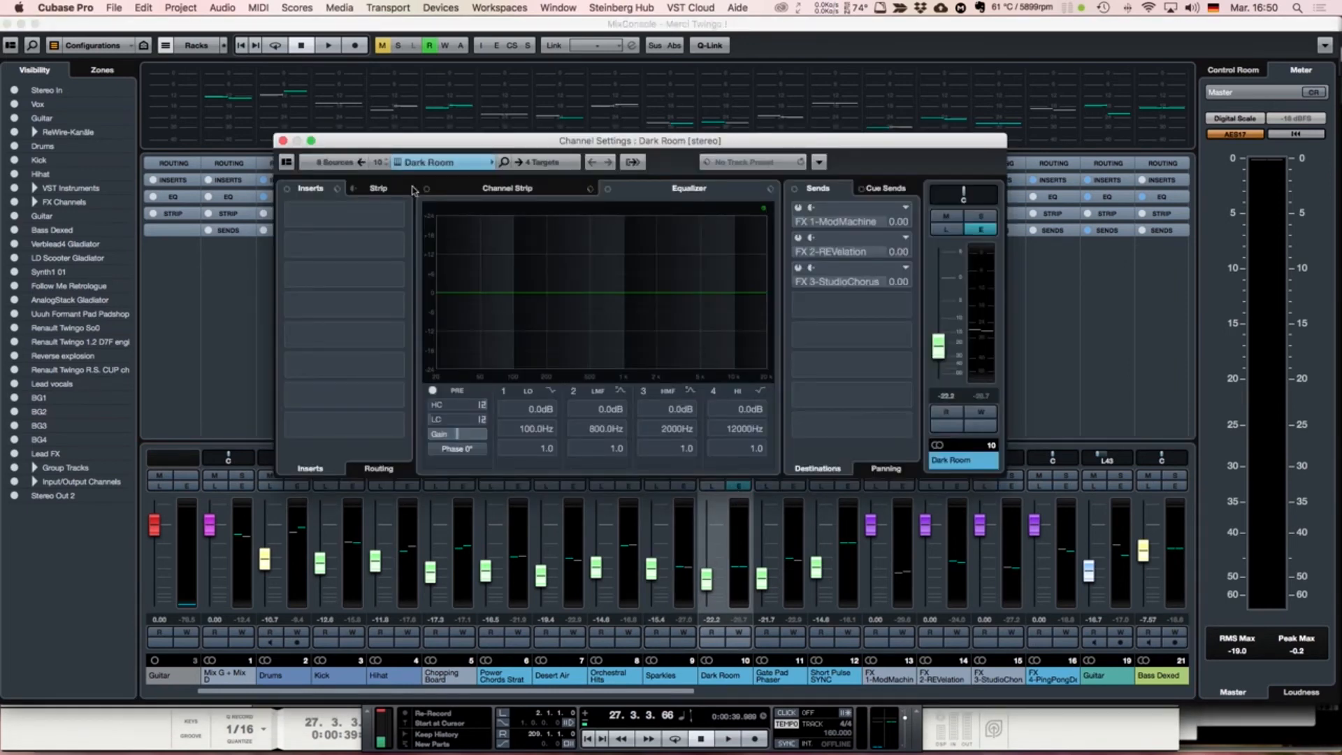
left_click(283, 141)
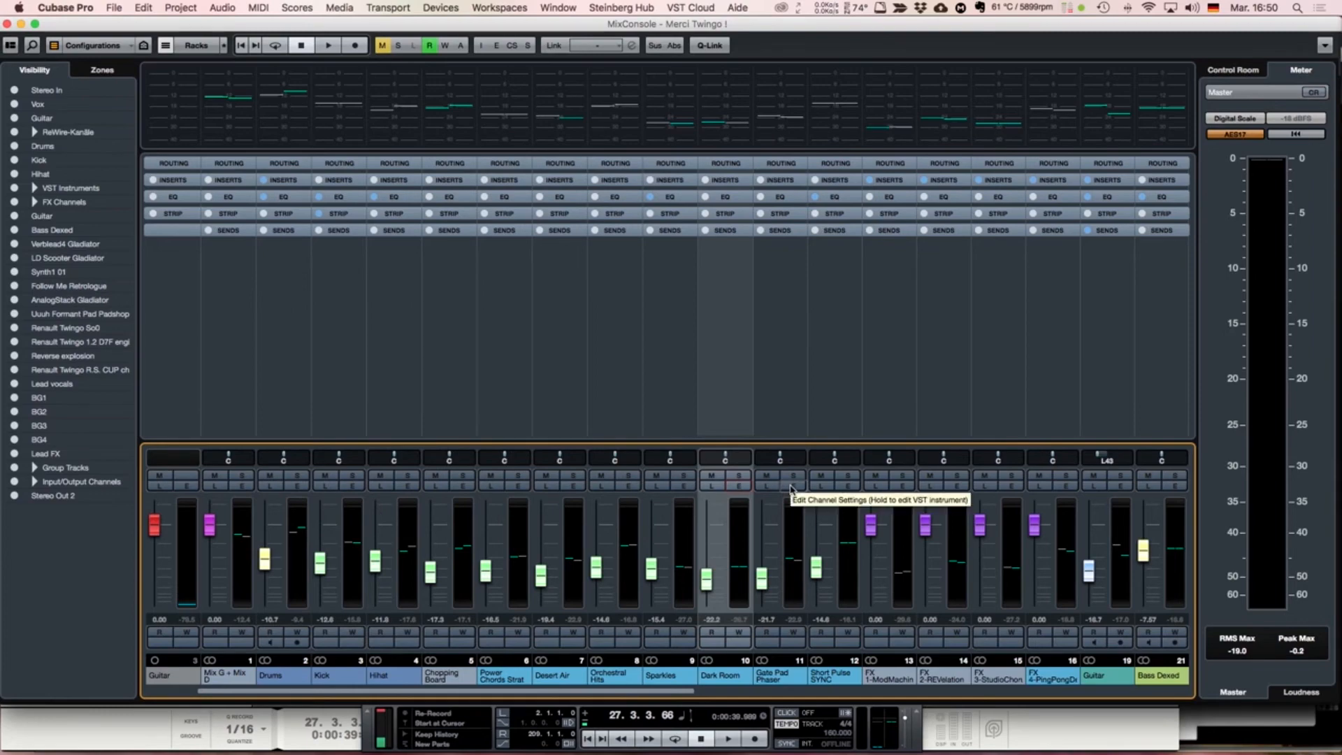
left_click(792, 486)
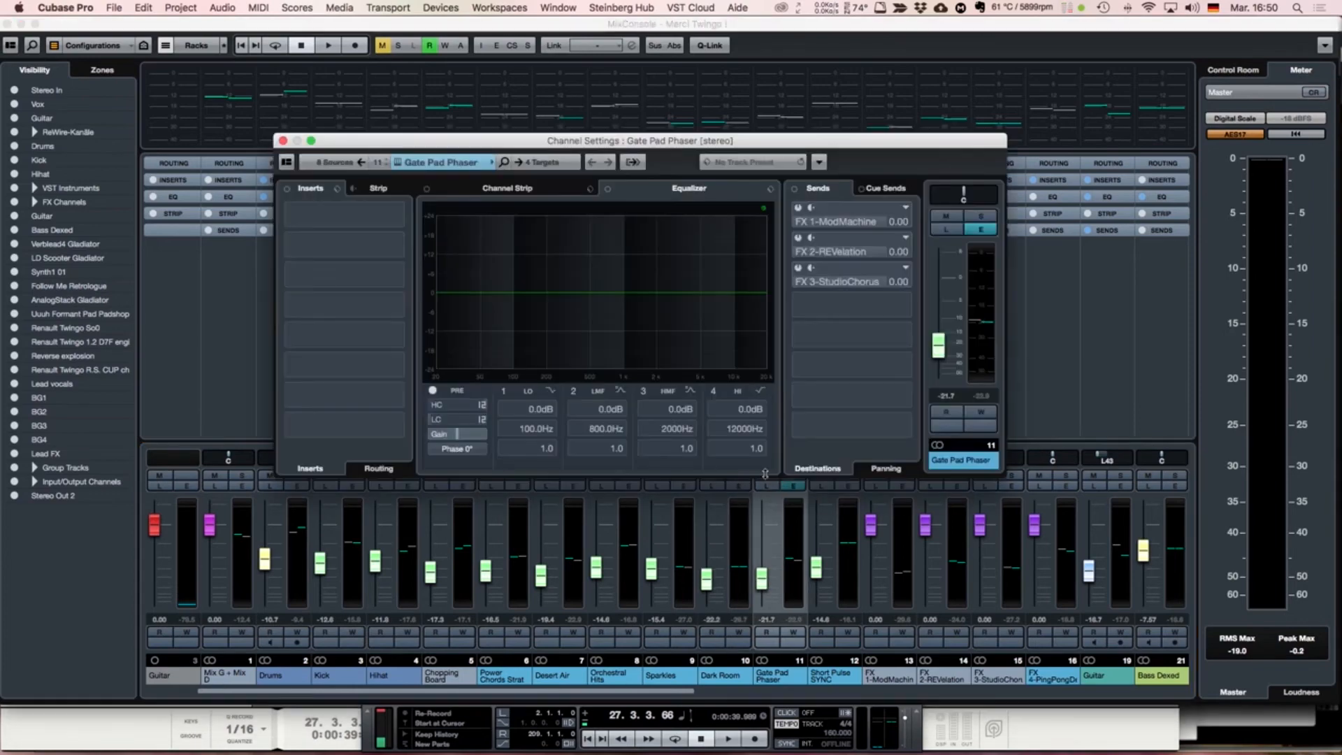
left_click(283, 141)
left_click(848, 487)
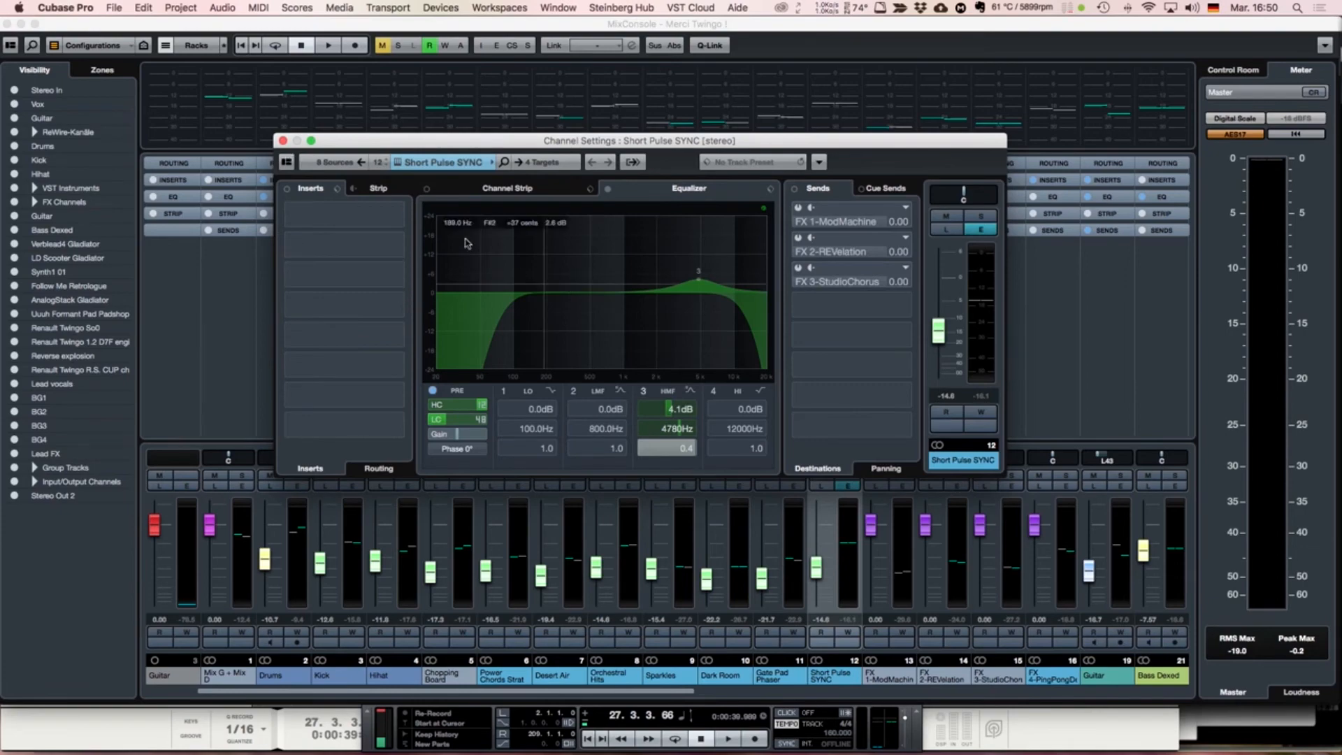
left_click(283, 141)
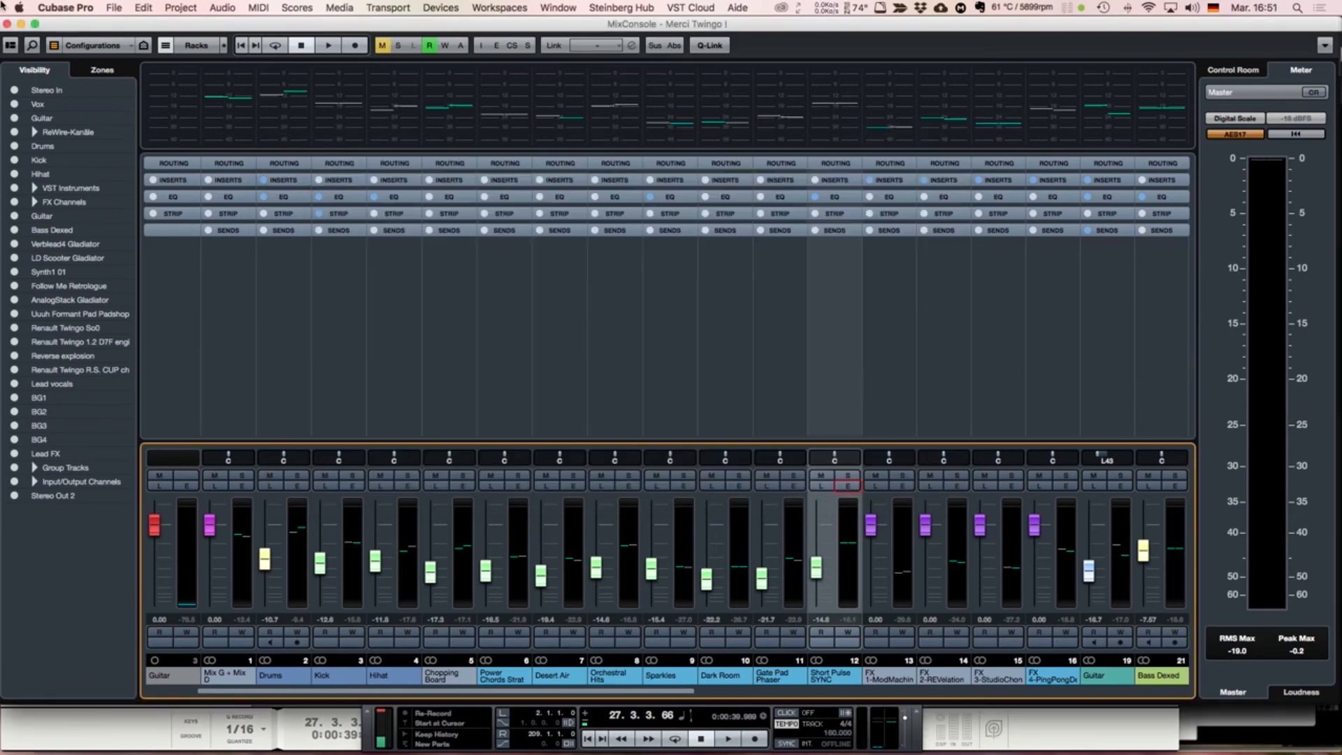
Step: Return to the project window, move the playback position to bar 22, and play the 16th Synth track soloed
left_click(7, 24)
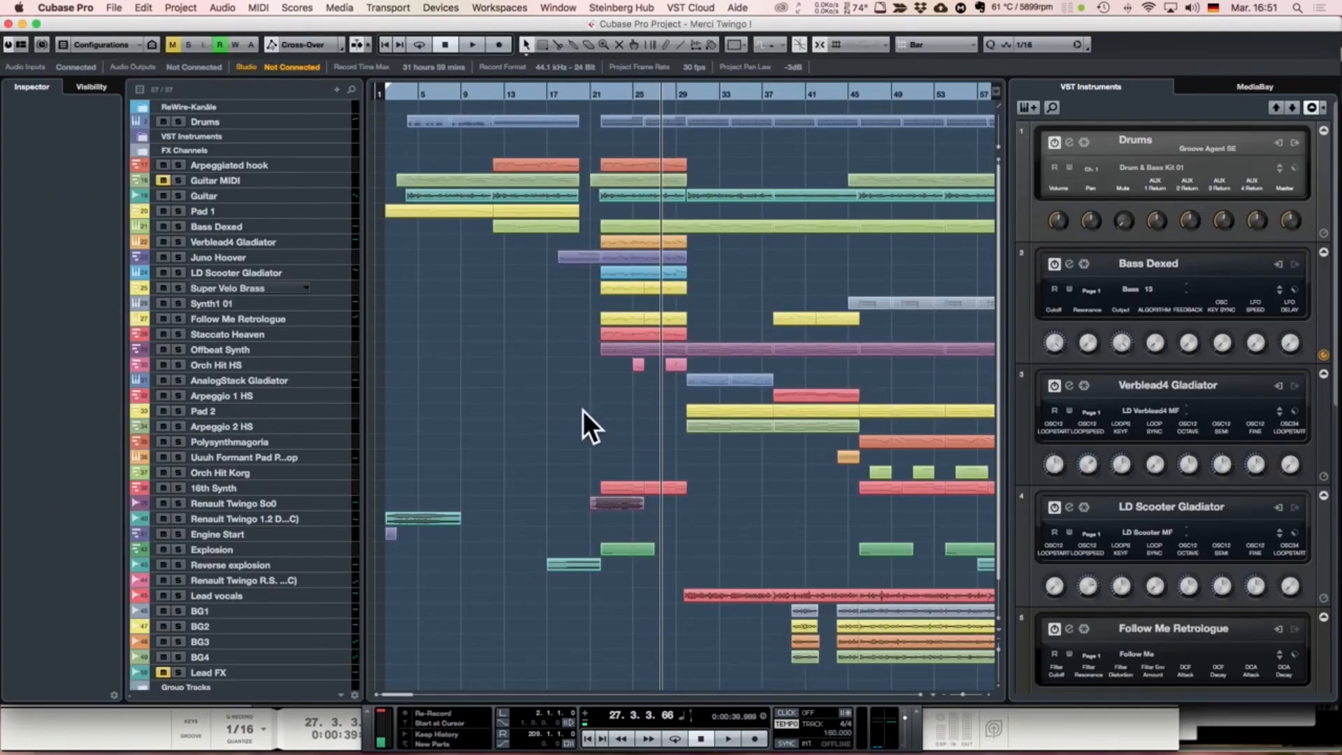
left_click(605, 113)
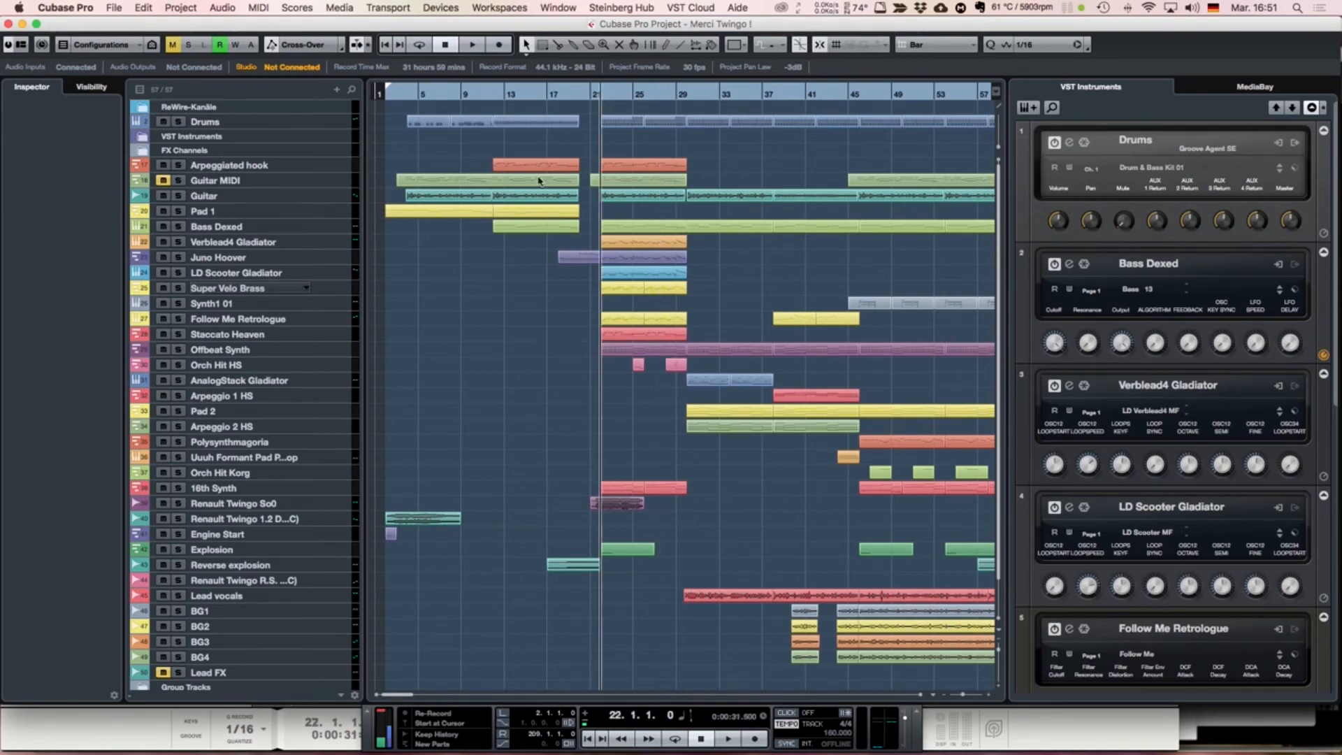
left_click(182, 488)
key("space")
Step: Reopen the MixConsole and open the channel settings of Short Pulse SYNC
left_click(441, 8)
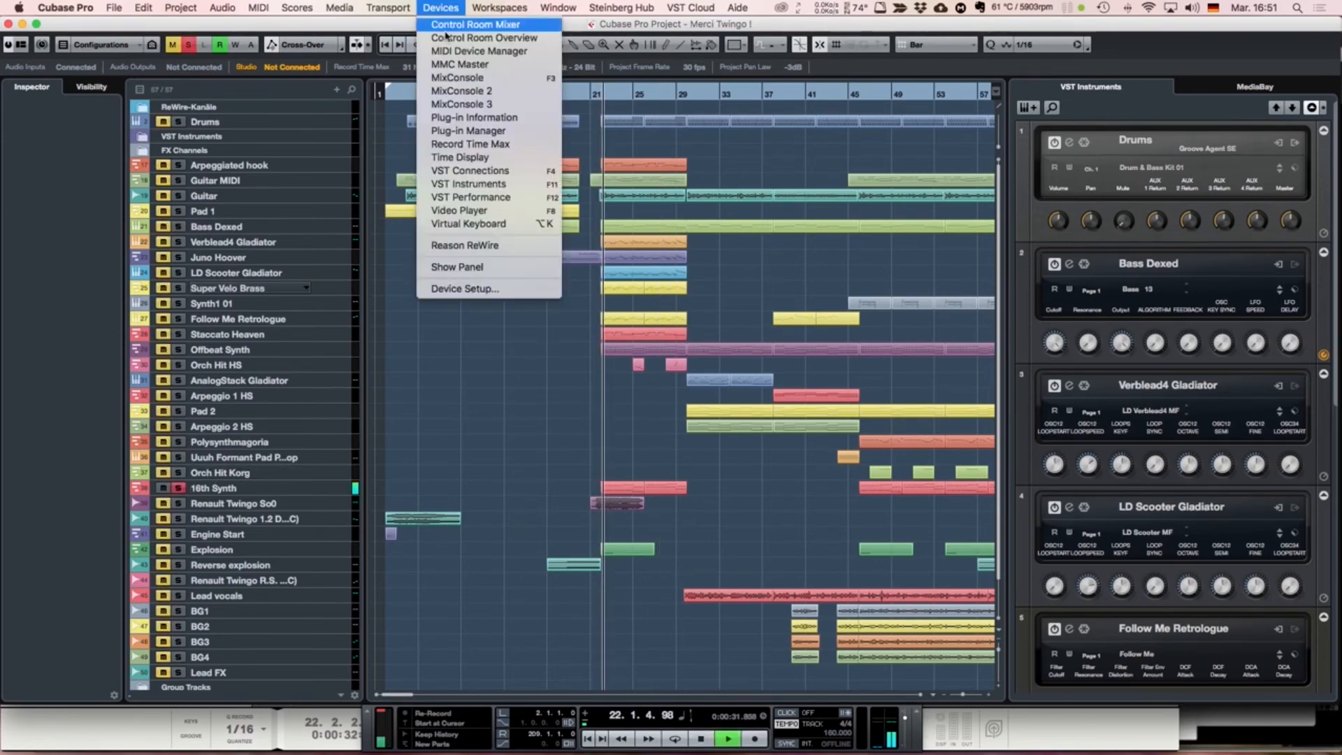
left_click(449, 76)
key("space")
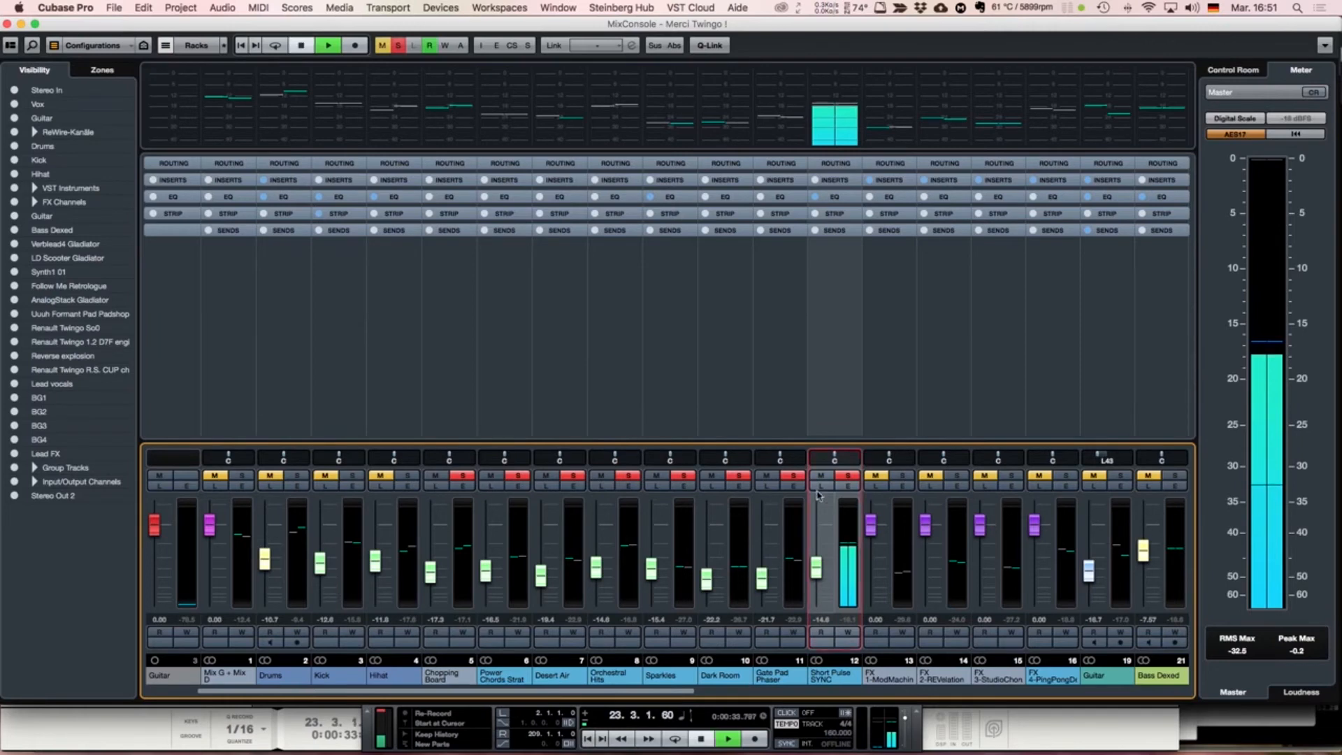
key("e")
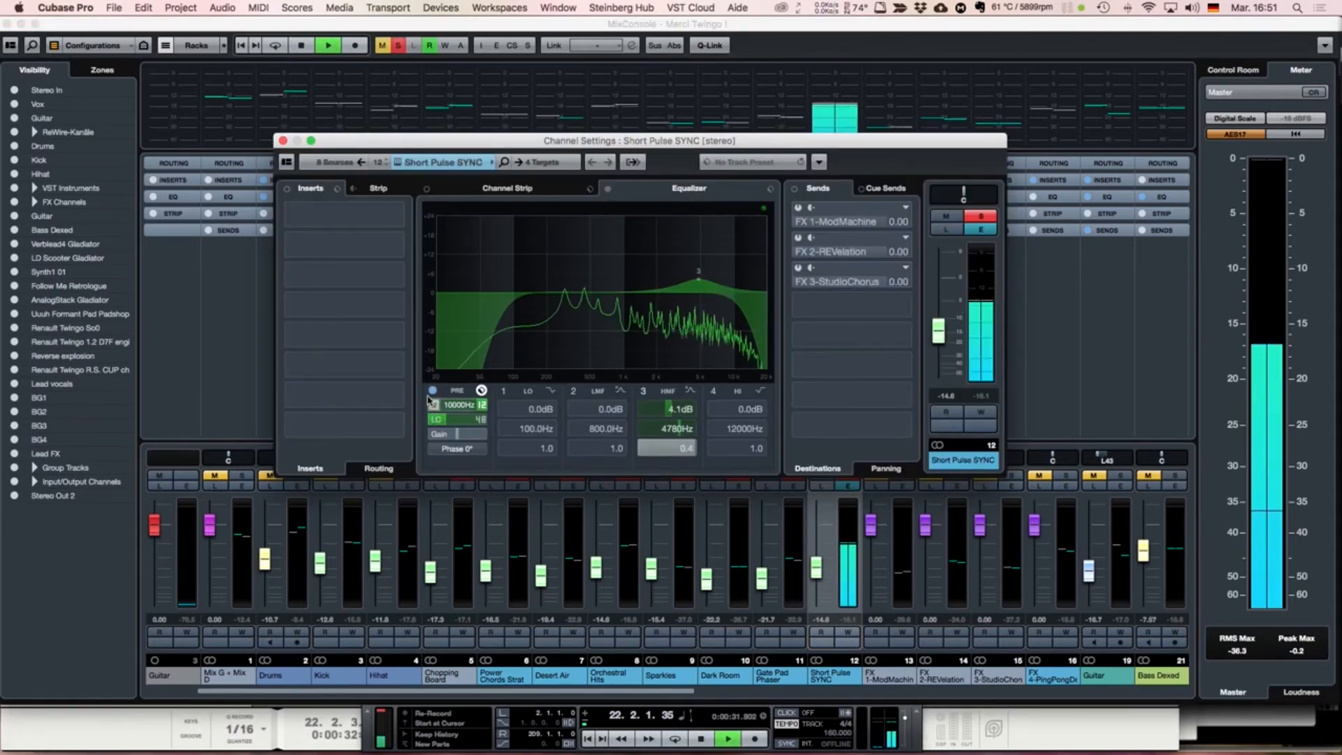
Step: Compare the Short Pulse SYNC sound without its 100 Hz low-cut filter, then reactivate the filter
left_click(434, 419)
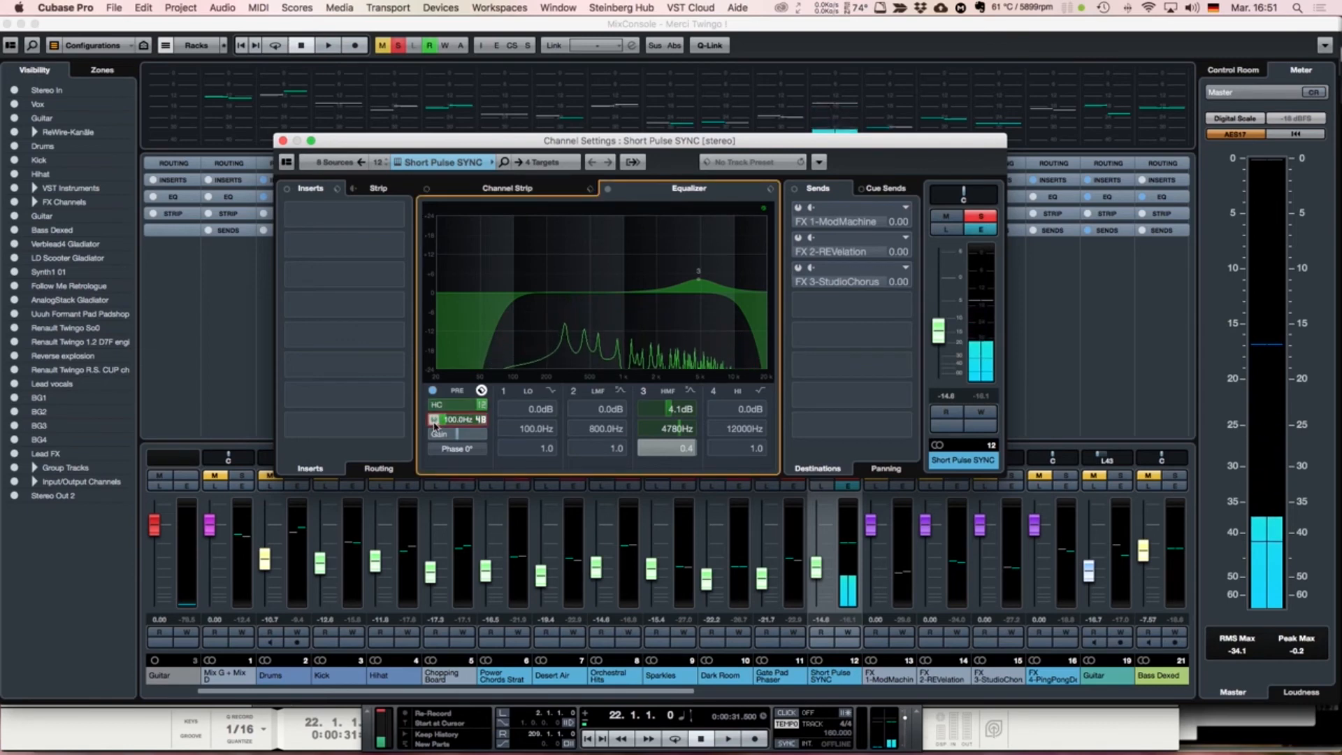
key("space")
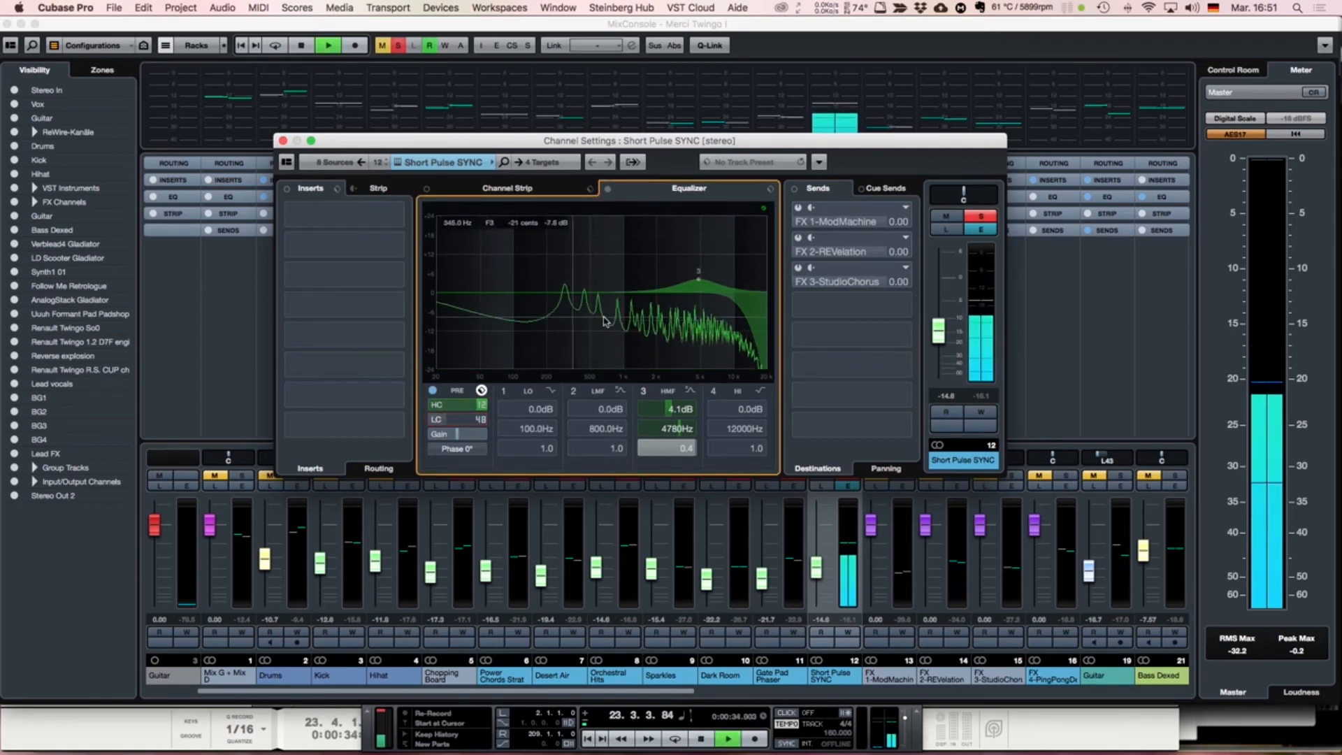
key("space")
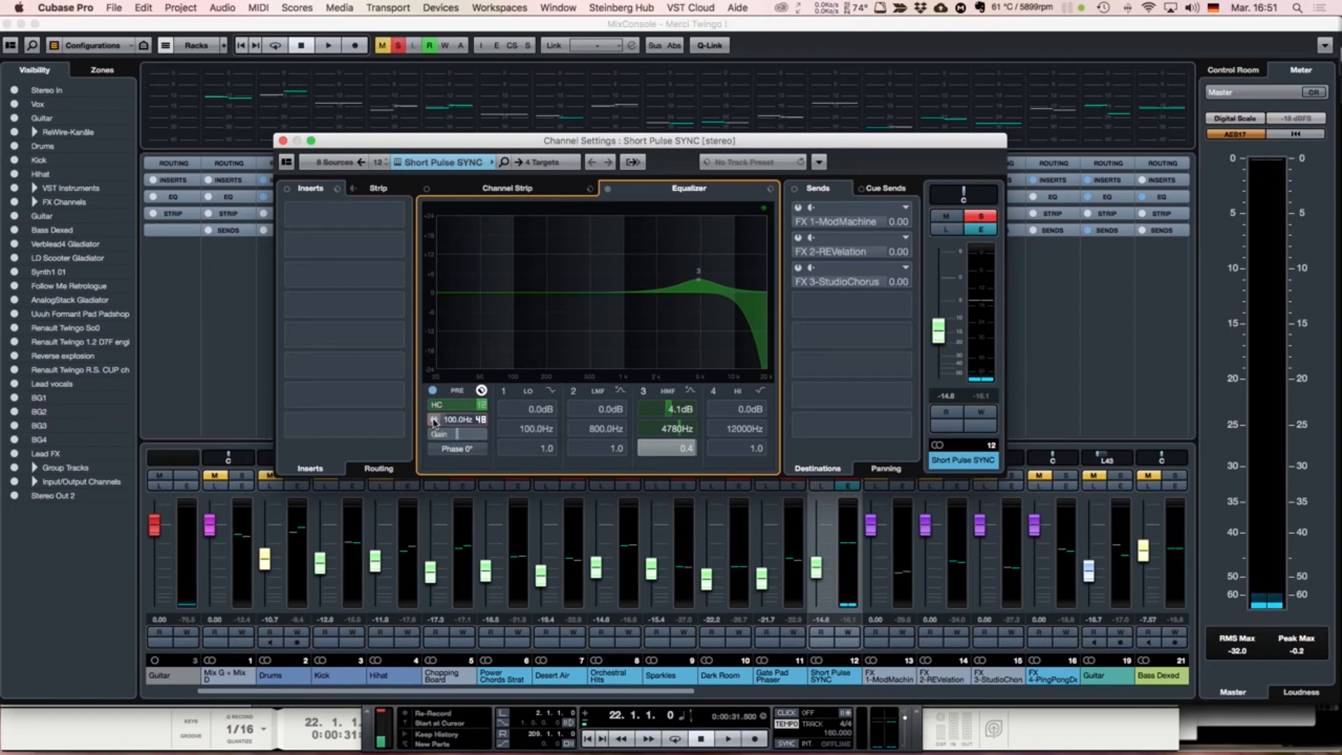
left_click(434, 420)
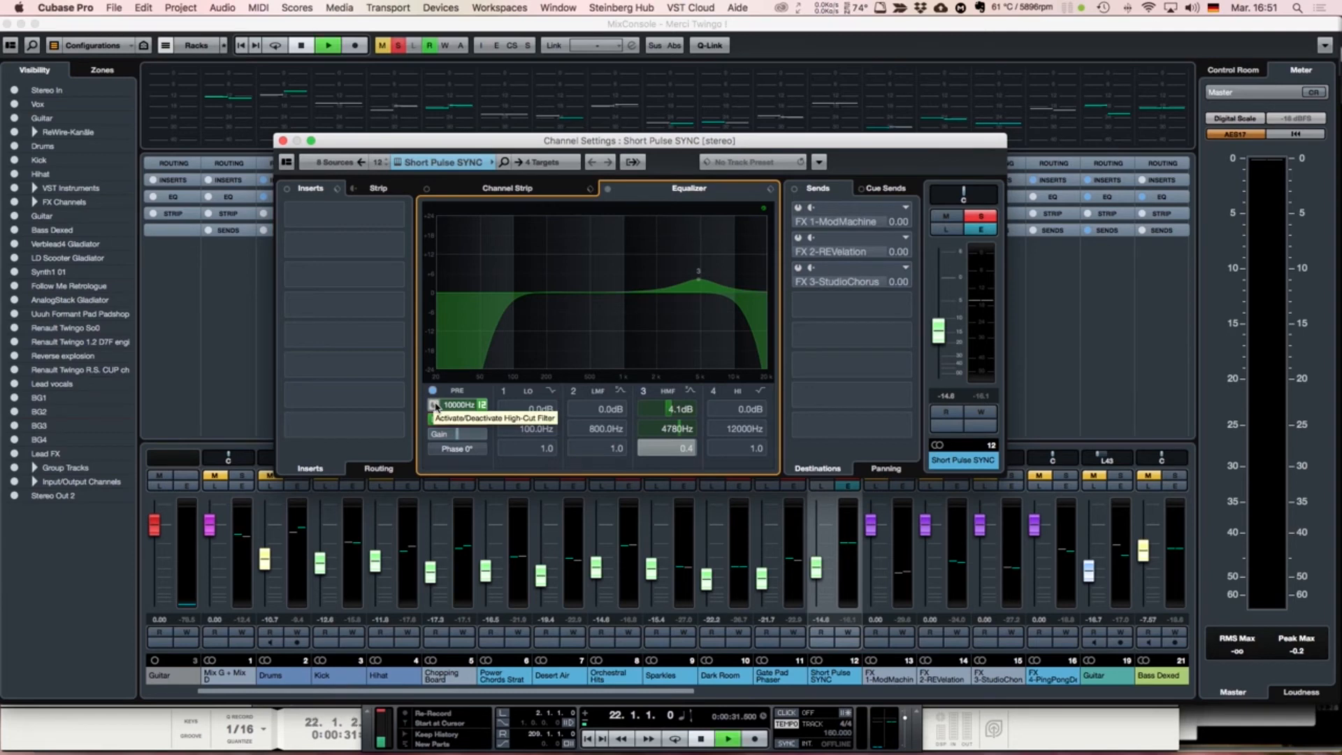
Step: Compare the Short Pulse SYNC sound without and with its 10000 Hz high-cut filter, then stop playback and close the channel settings
left_click(434, 406)
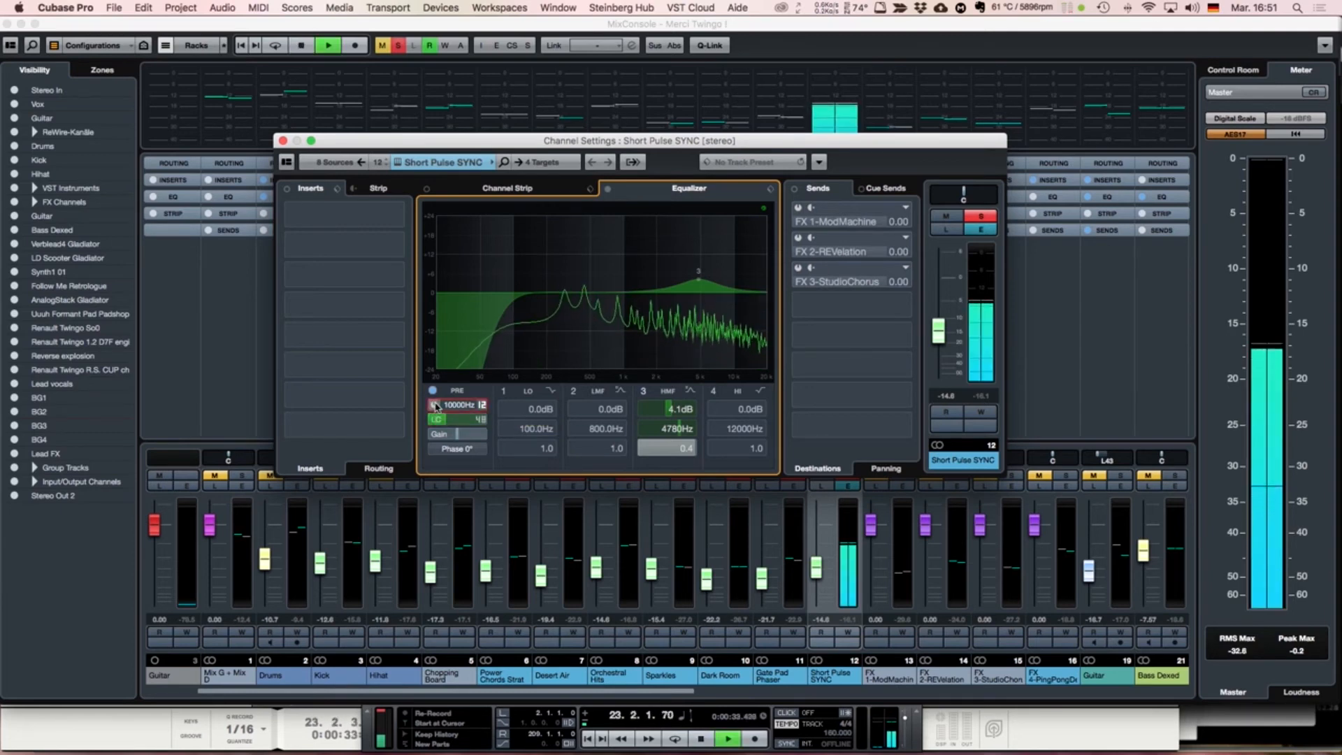
left_click(434, 405)
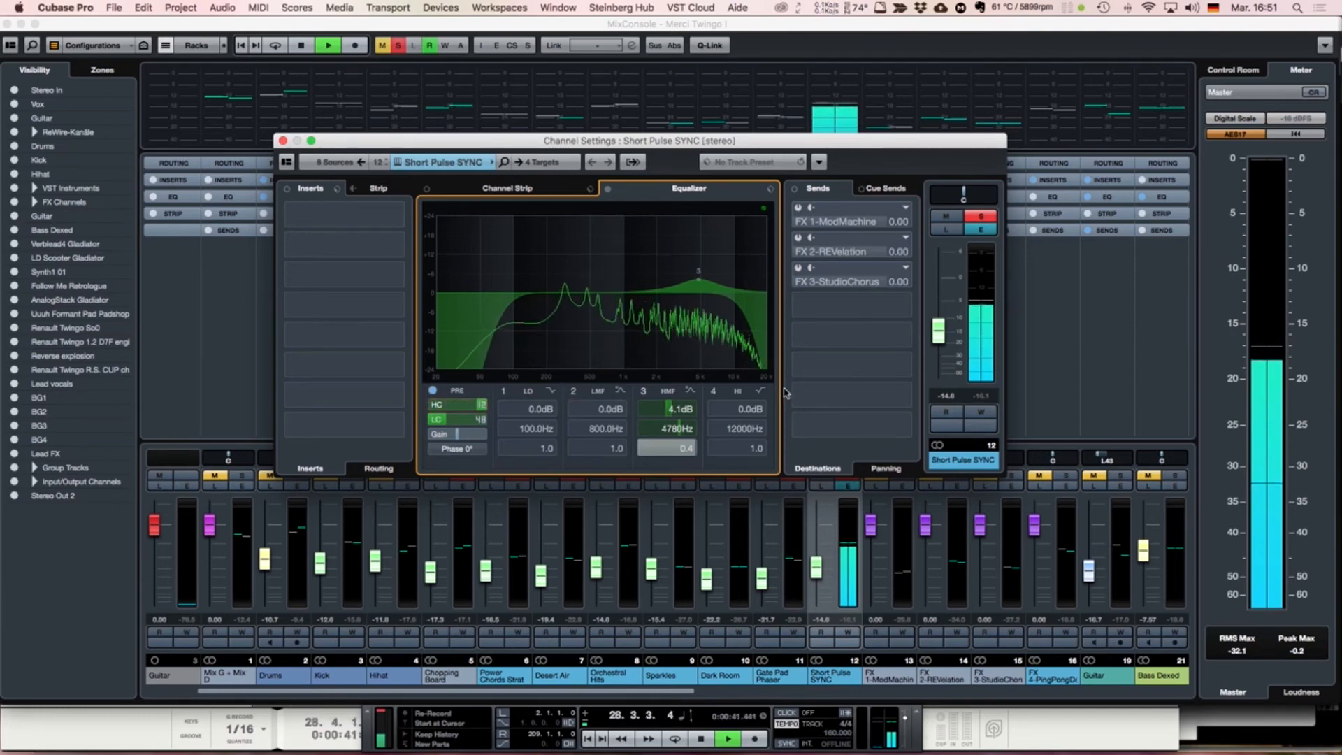
key("space")
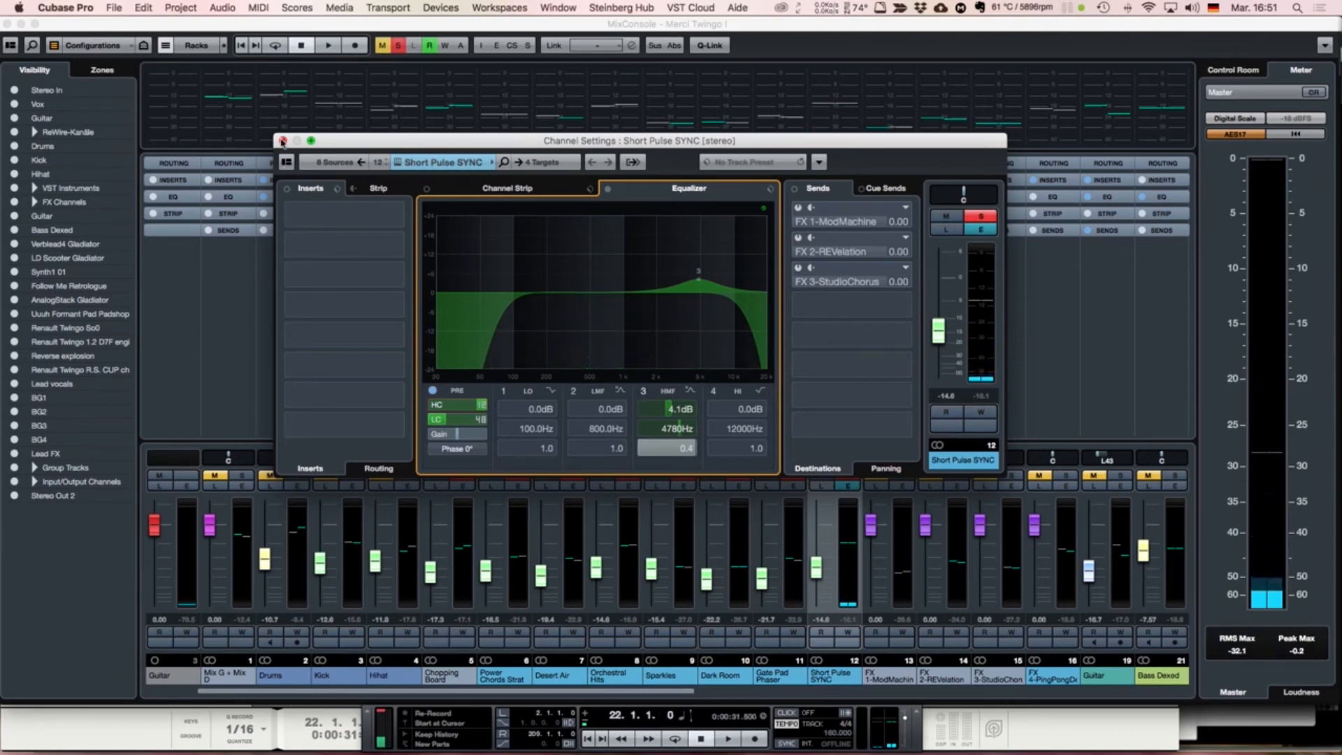
left_click(282, 141)
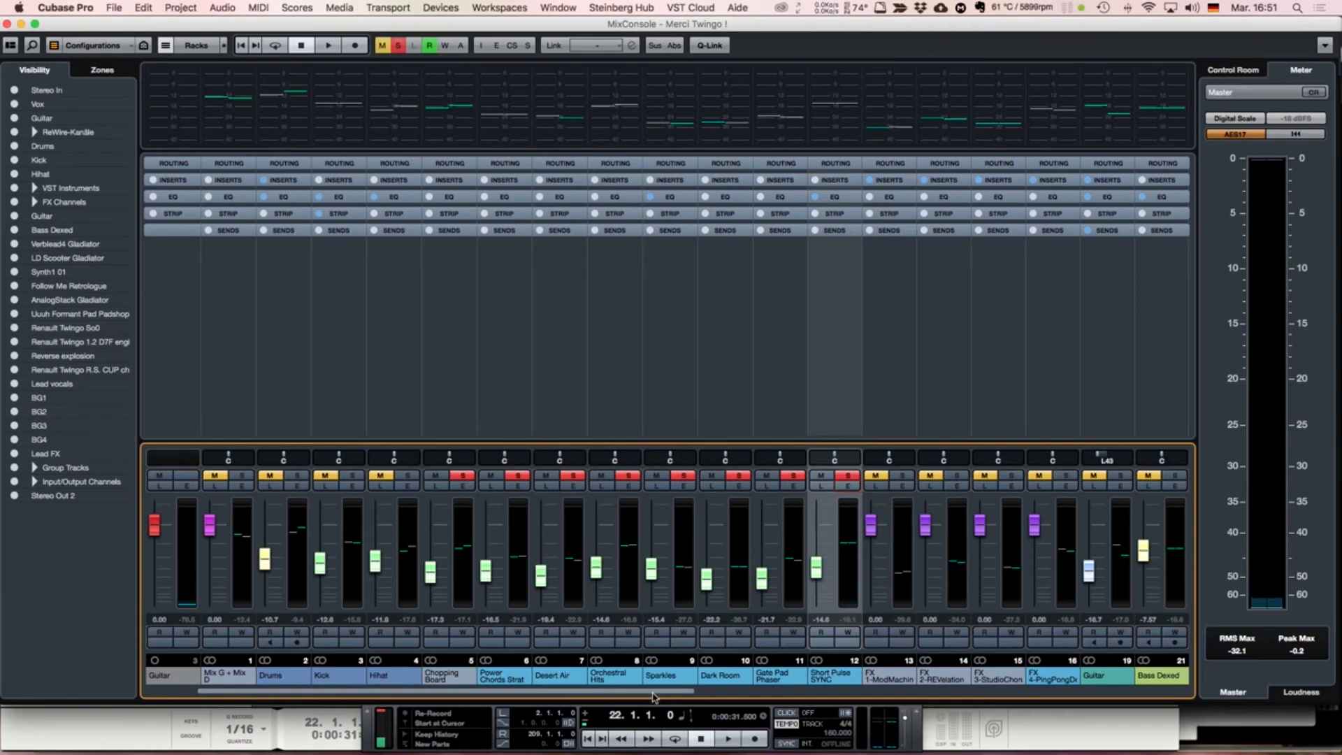
Step: Replace the active solos with a solo on the Guitar channel and open its channel settings
left_click_drag(652, 697, 880, 700)
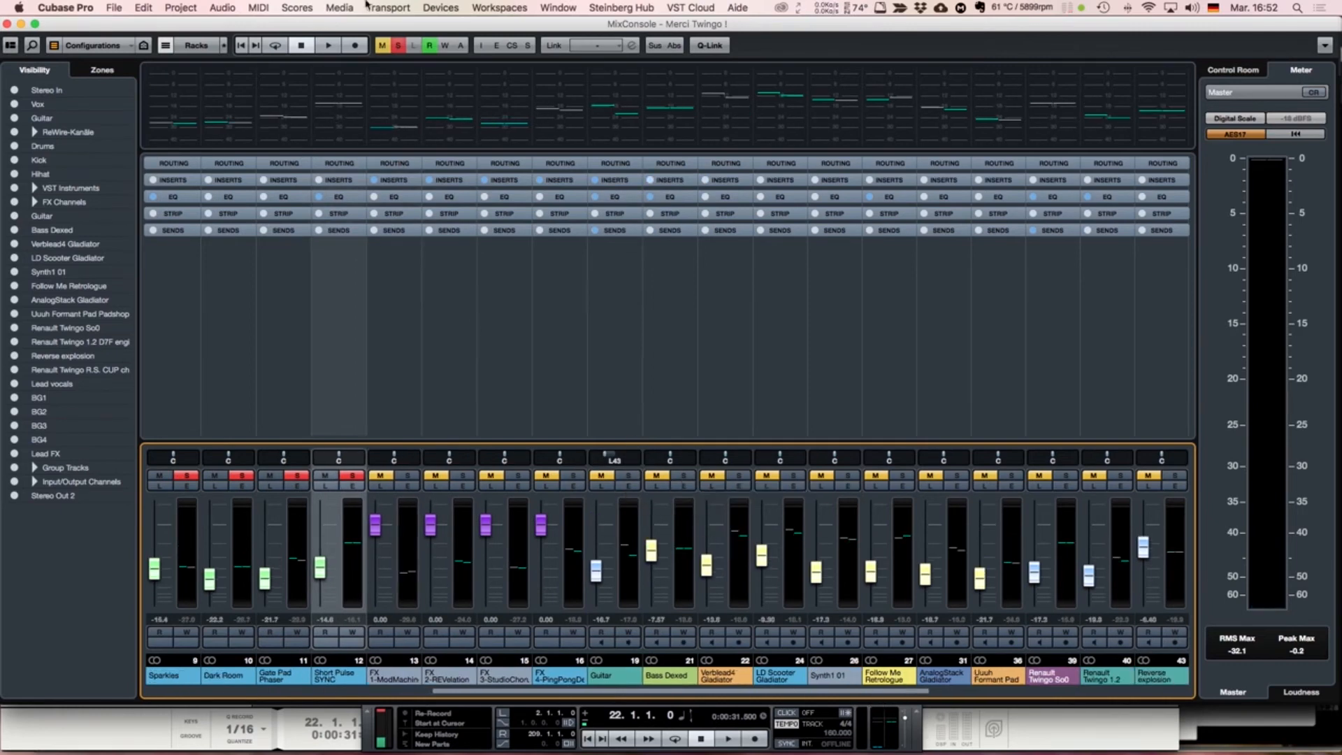
left_click(401, 46)
left_click(627, 477)
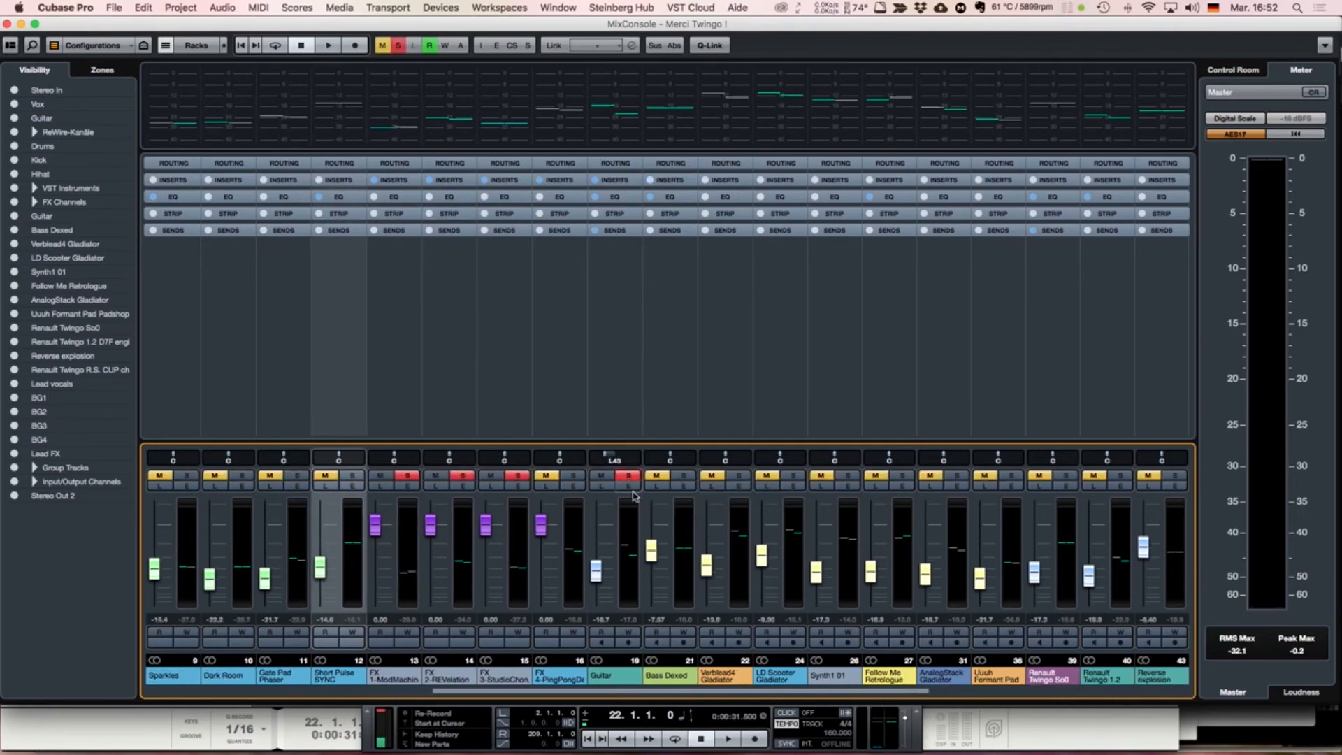
left_click(630, 488)
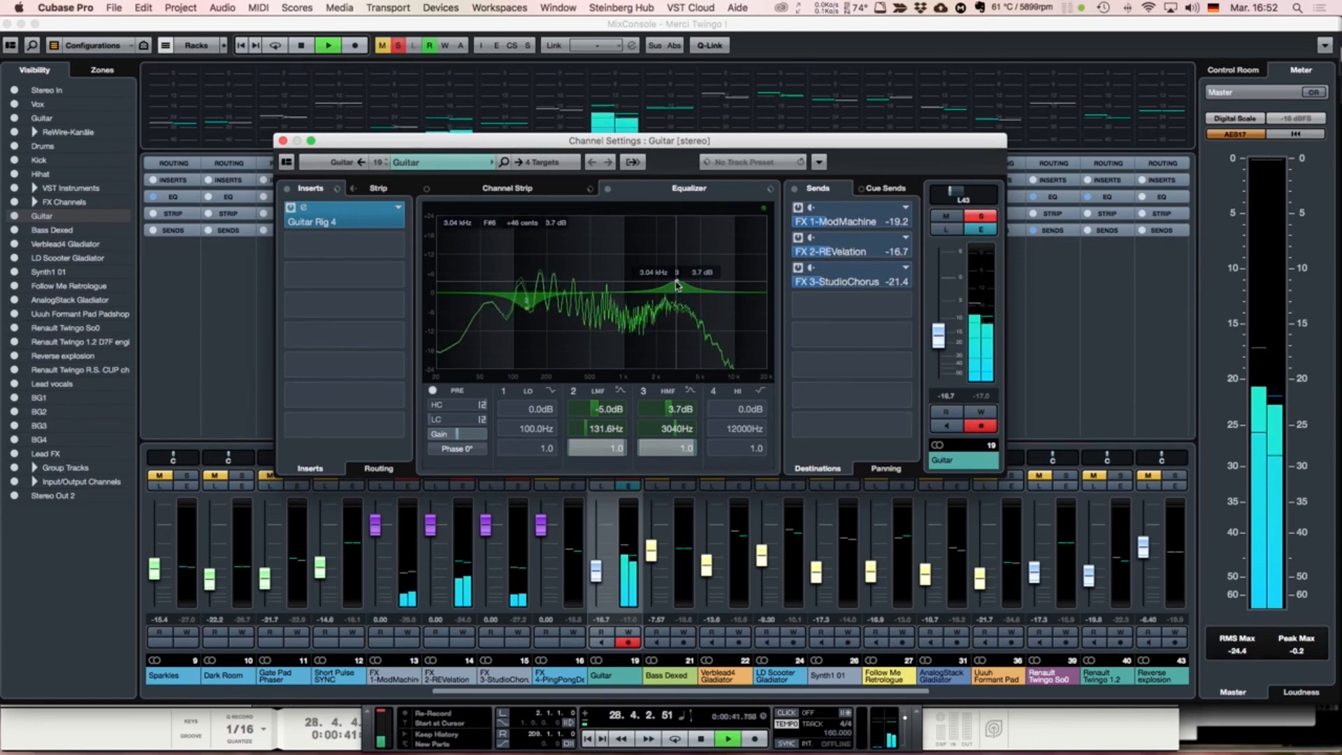
Step: Adjust the Guitar's high-mid equalizer boost to 3.3 dB at about 2950 Hz while listening, then stop playback
left_click(677, 284)
mouse_move(677, 284)
left_mouse_down()
mouse_move(678, 255)
mouse_move(676, 286)
left_mouse_up()
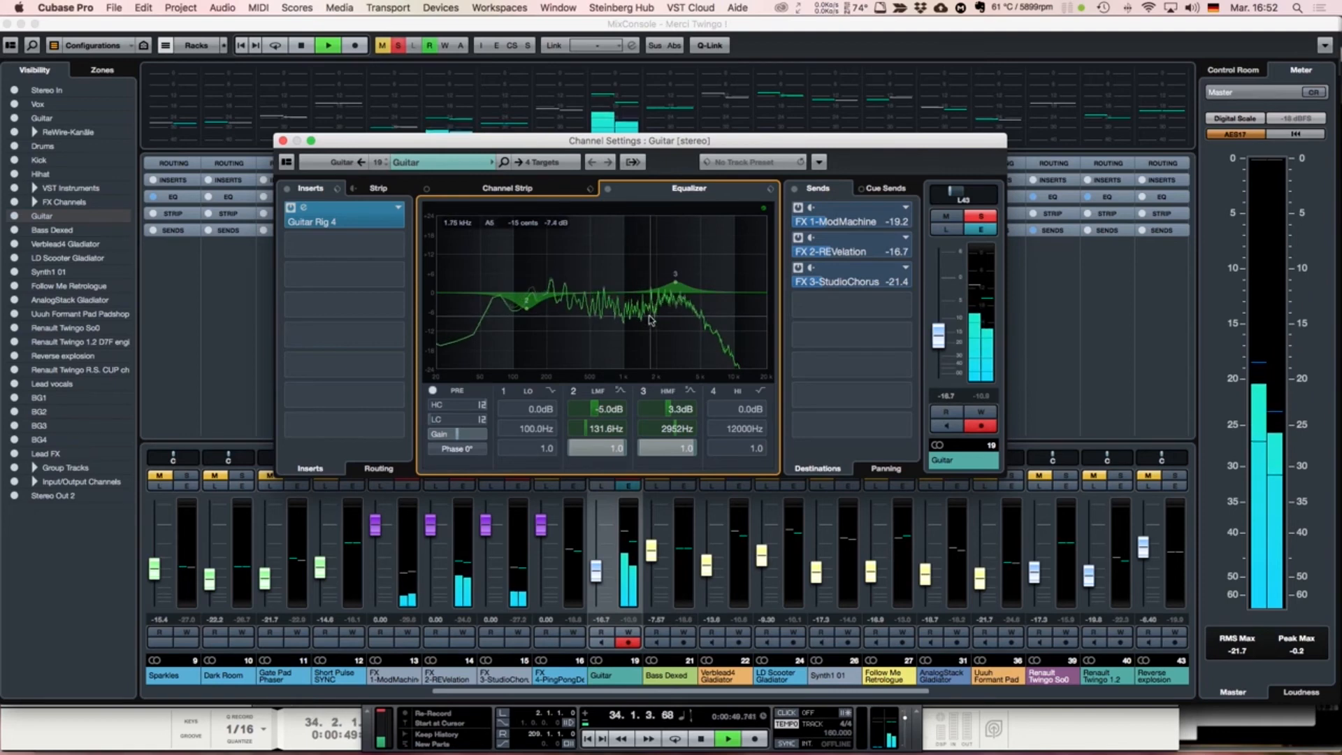
key("space")
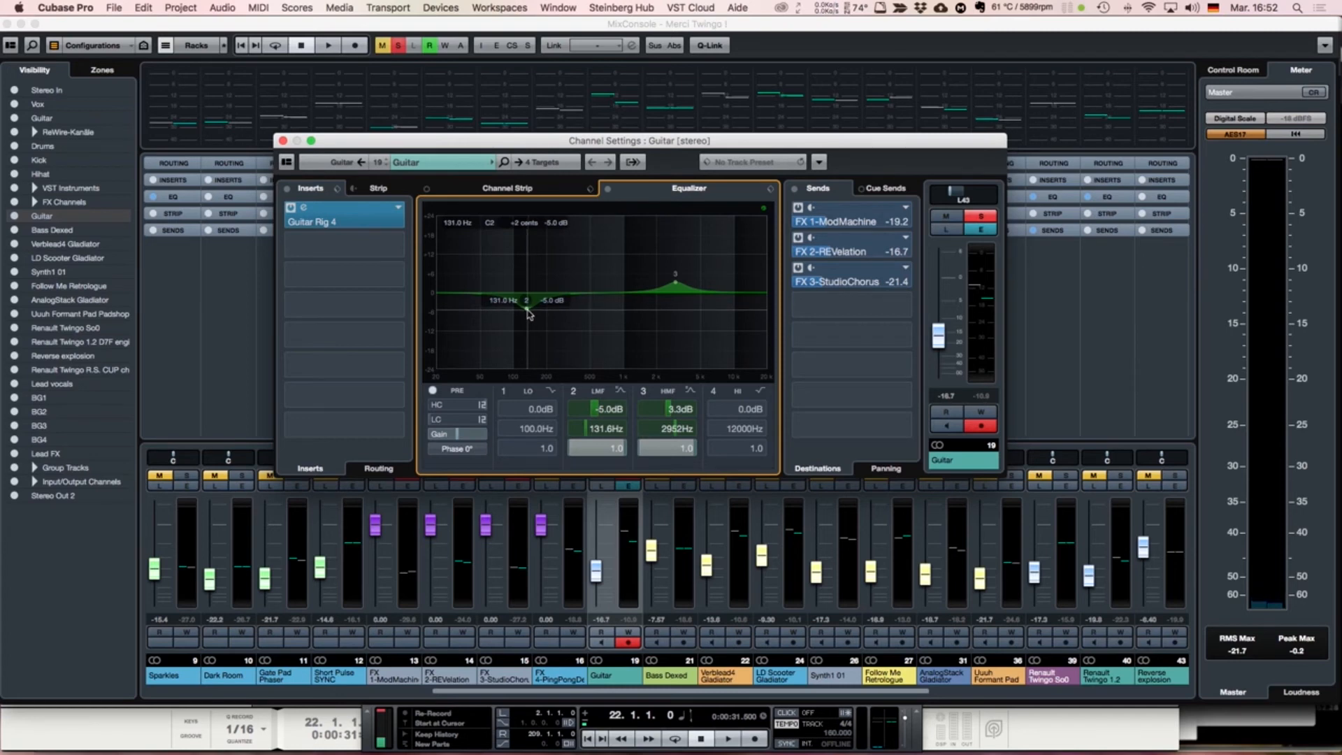
Step: Examine the Guitar's low-mid equalizer cut and play the soloed guitar with its effect sends
left_click(573, 391)
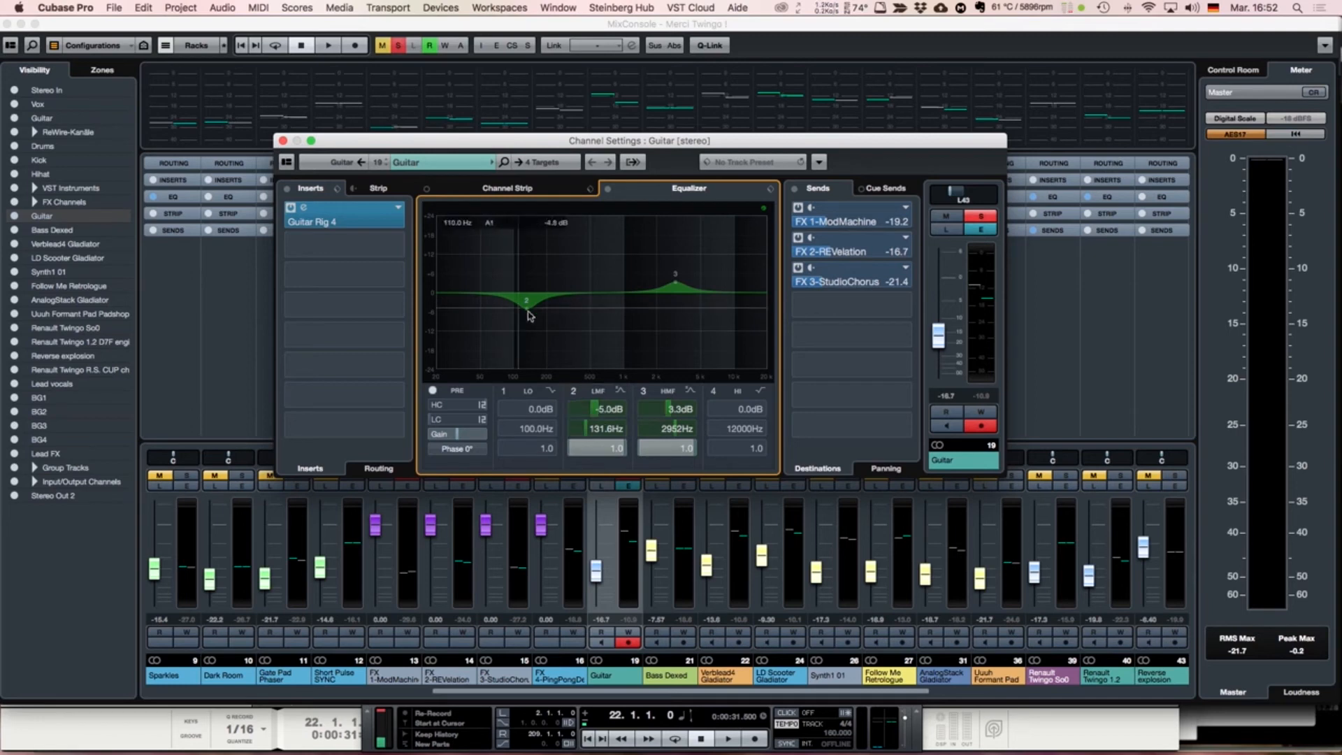
double_click(528, 311)
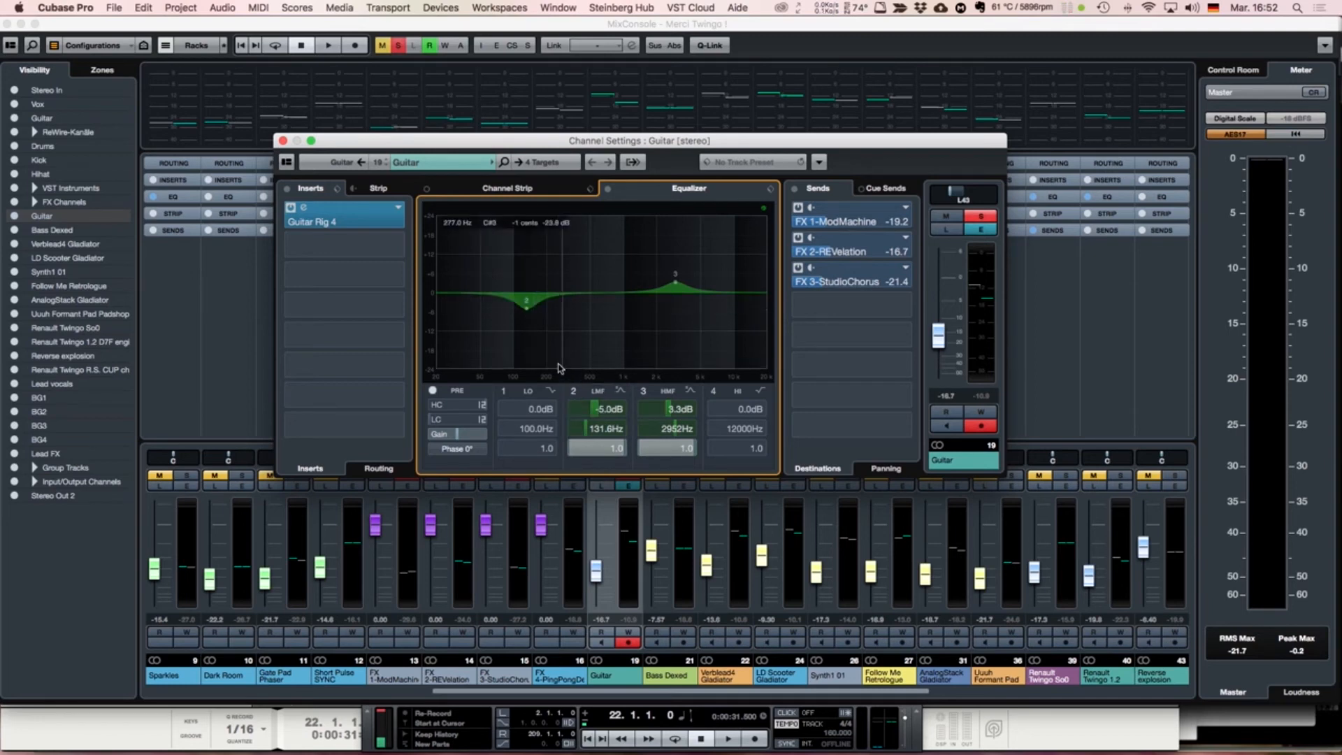
key("space")
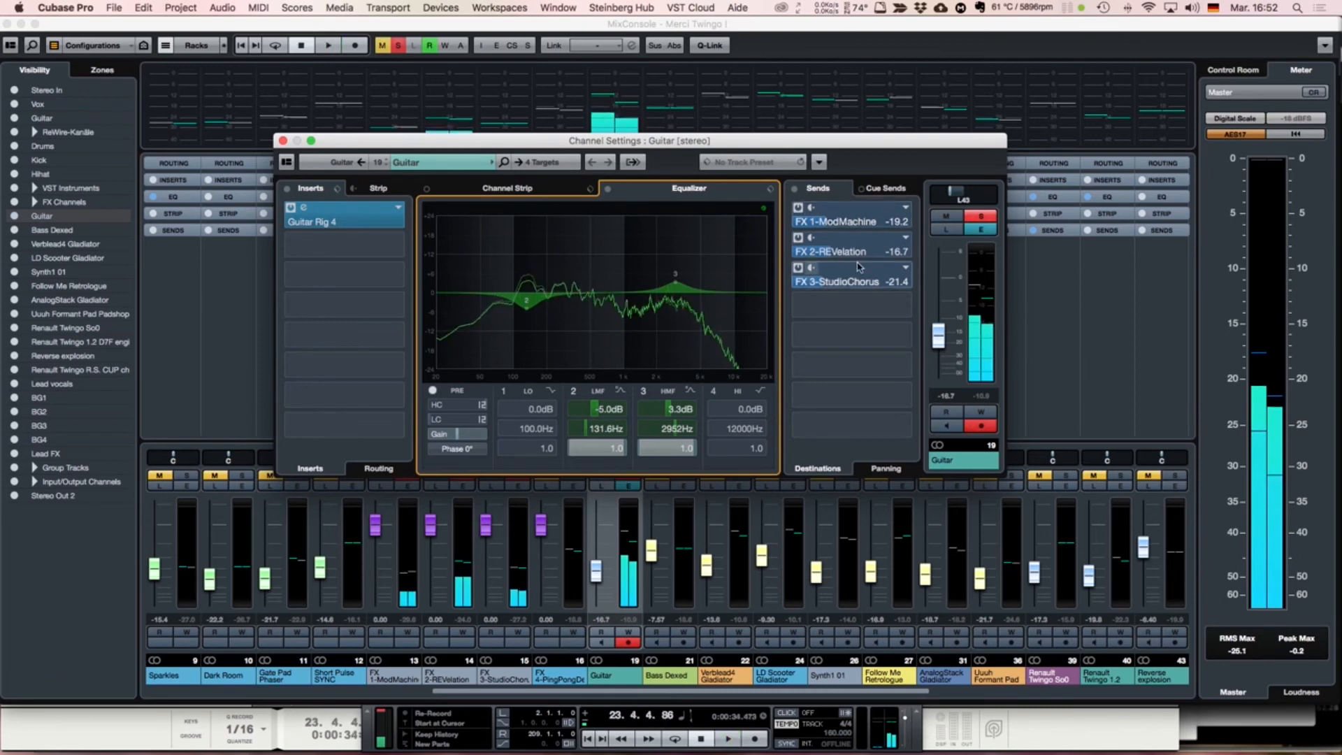
key("space")
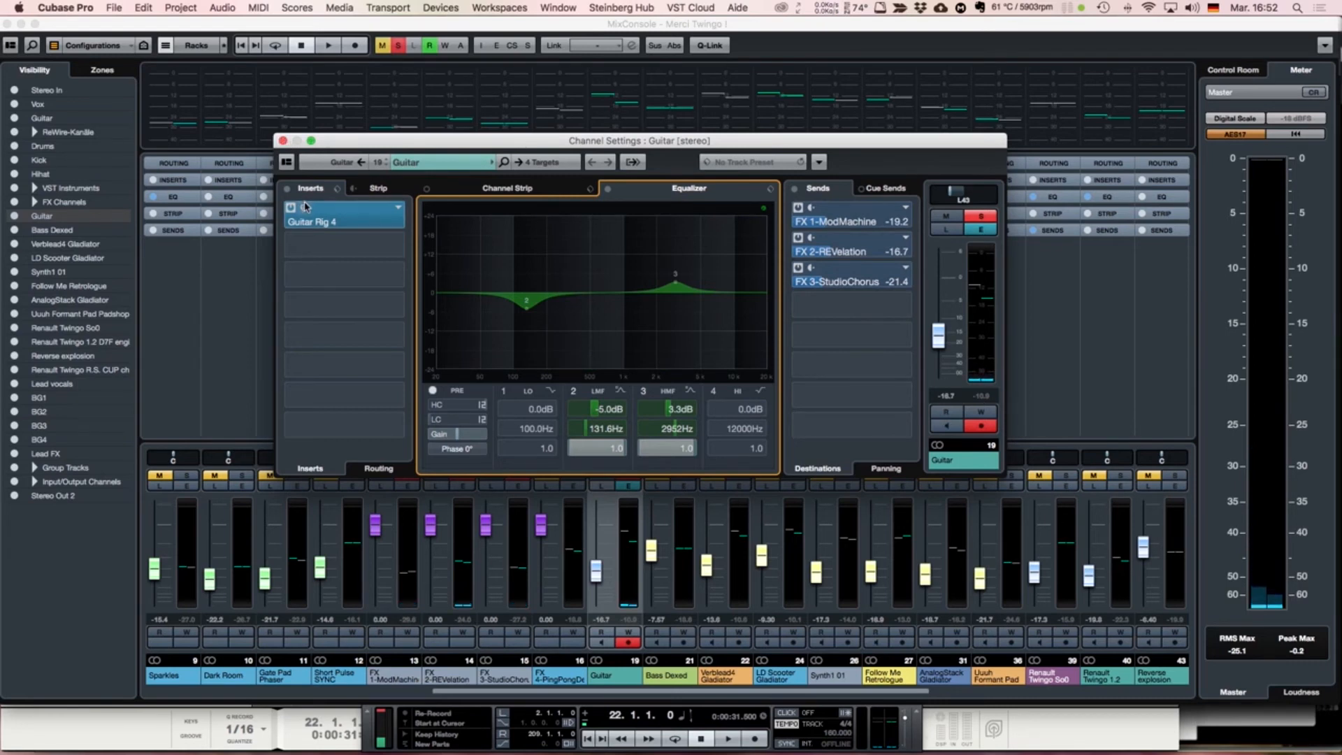
Step: View the Guitar Rig 4 insert's amp and effect chain, then close the plug-in and the Guitar channel settings
left_click(321, 219)
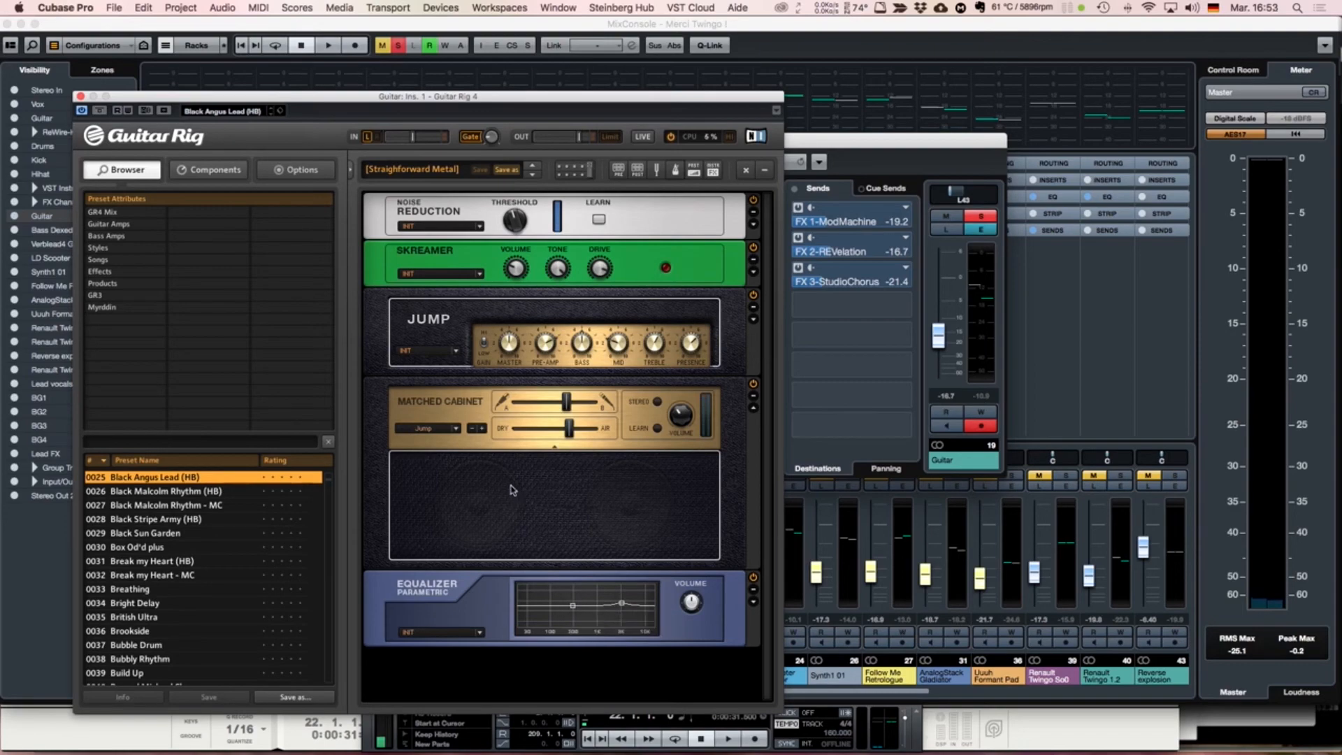
left_click(81, 96)
left_click(285, 141)
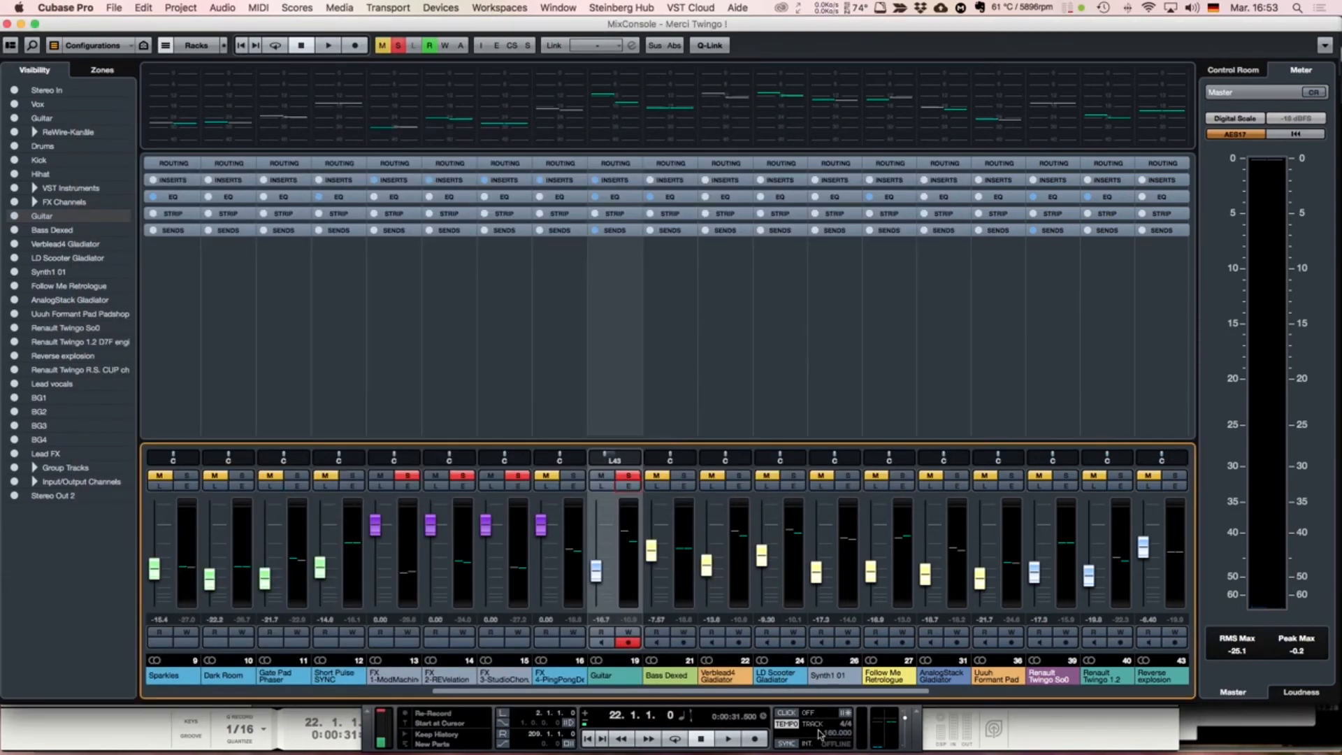
Step: Clear the Guitar solo and open the channel settings of Lead vocals
left_click_drag(900, 693, 1056, 705)
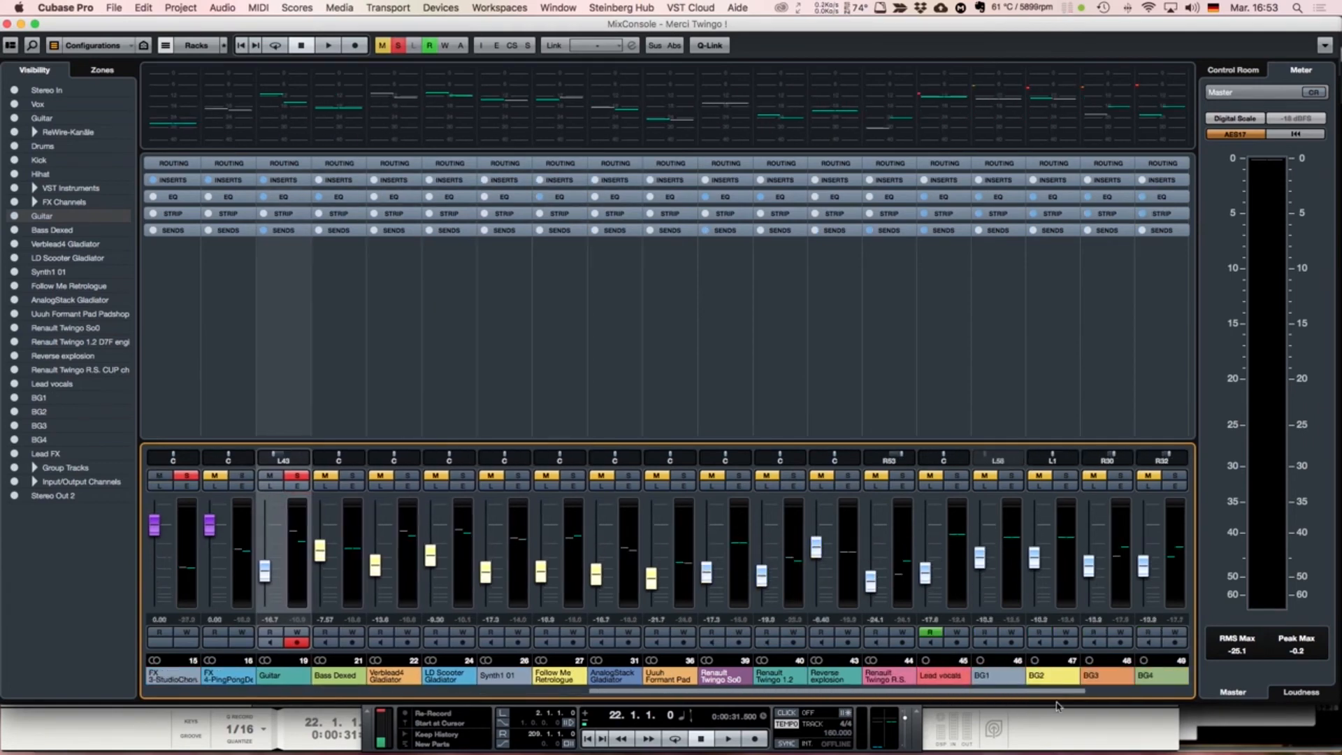
left_click(299, 476)
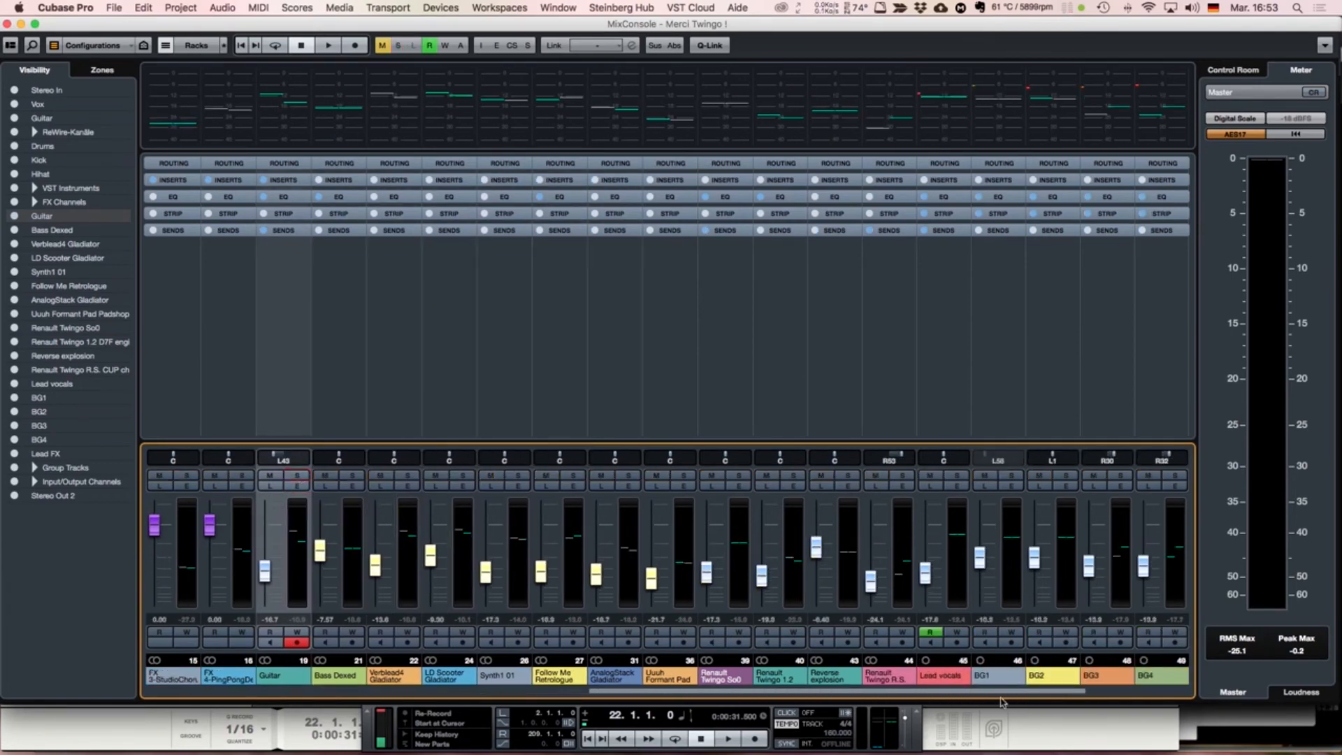
left_click_drag(1001, 697, 1137, 695)
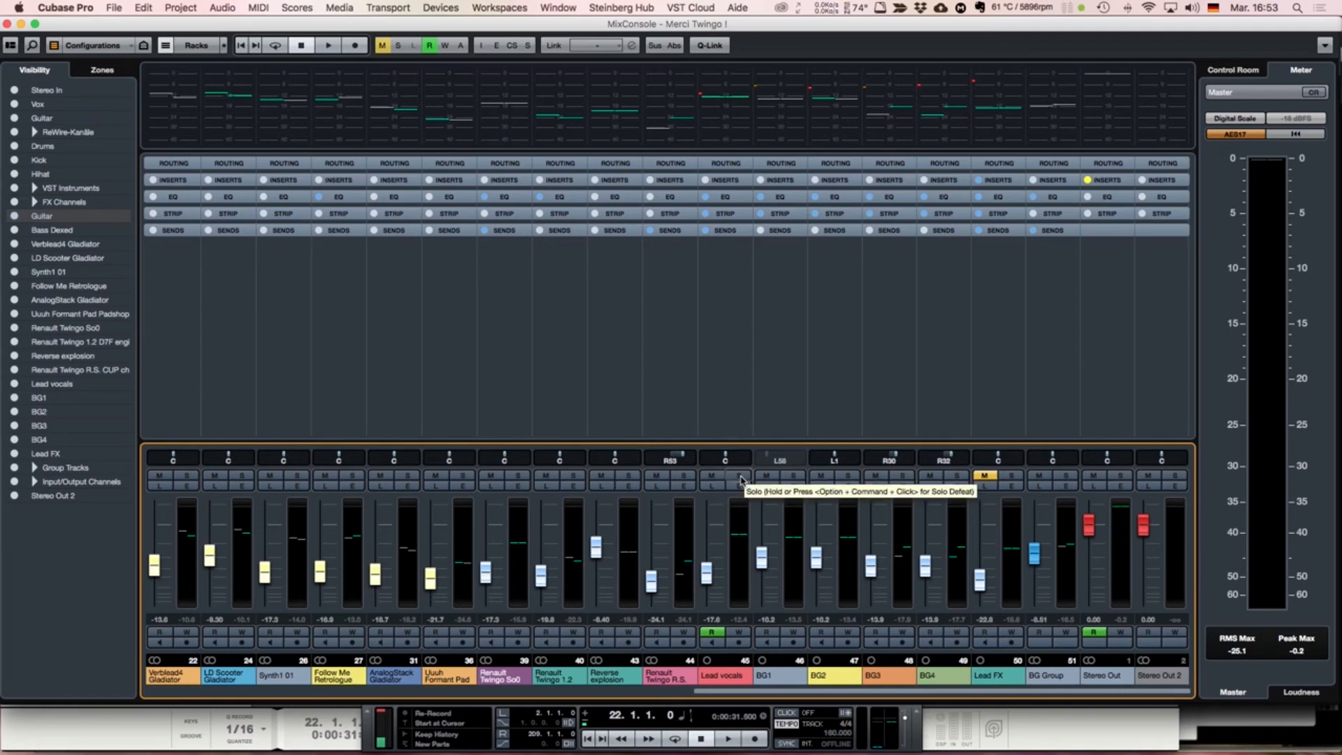
left_click(738, 485)
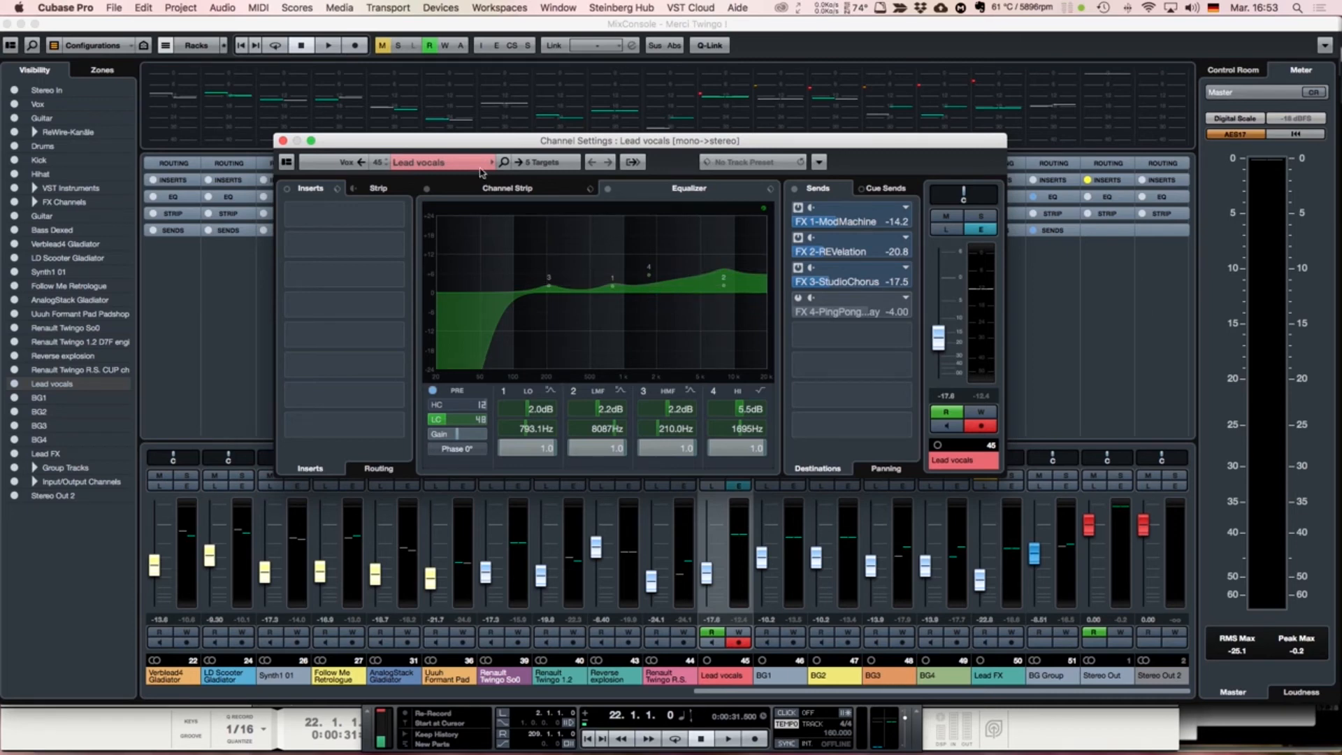
Step: Examine the channel strip and equalizer of Lead vocals, ending on the Standard Compressor's ratio
left_click(497, 189)
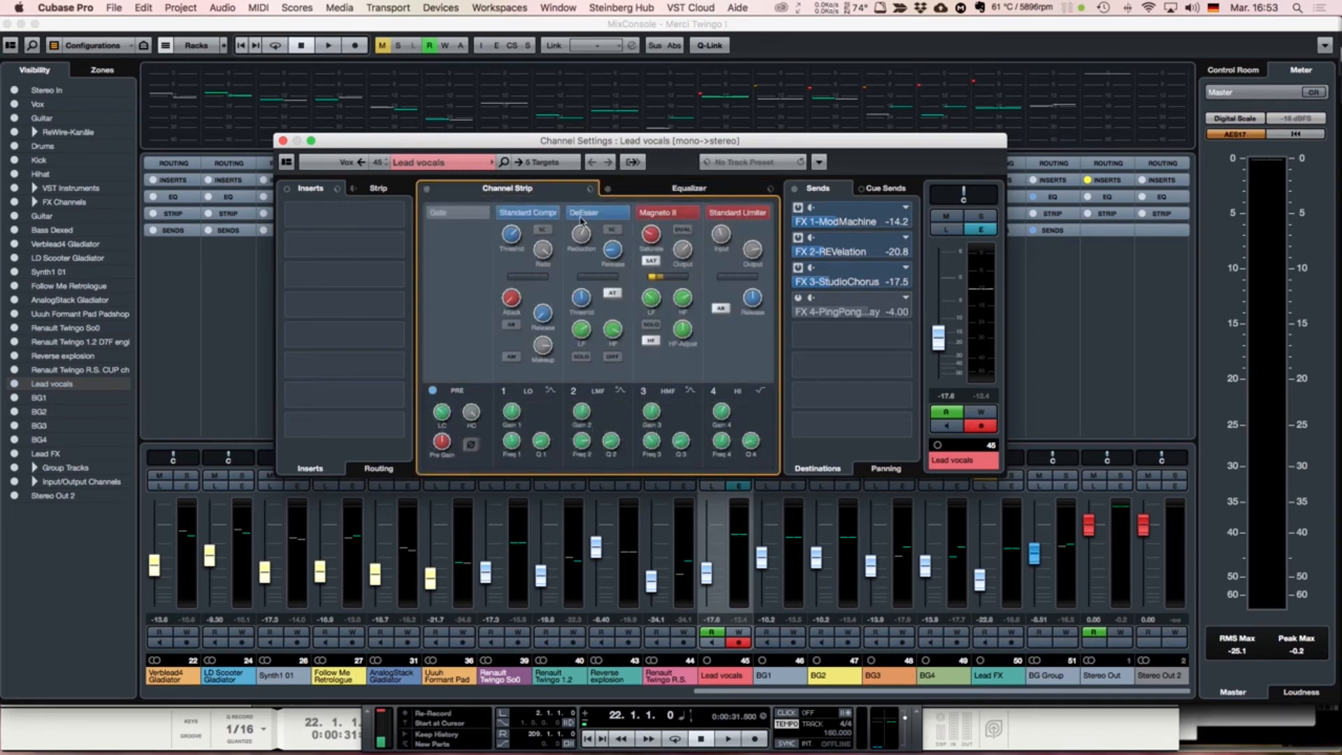
left_click(665, 192)
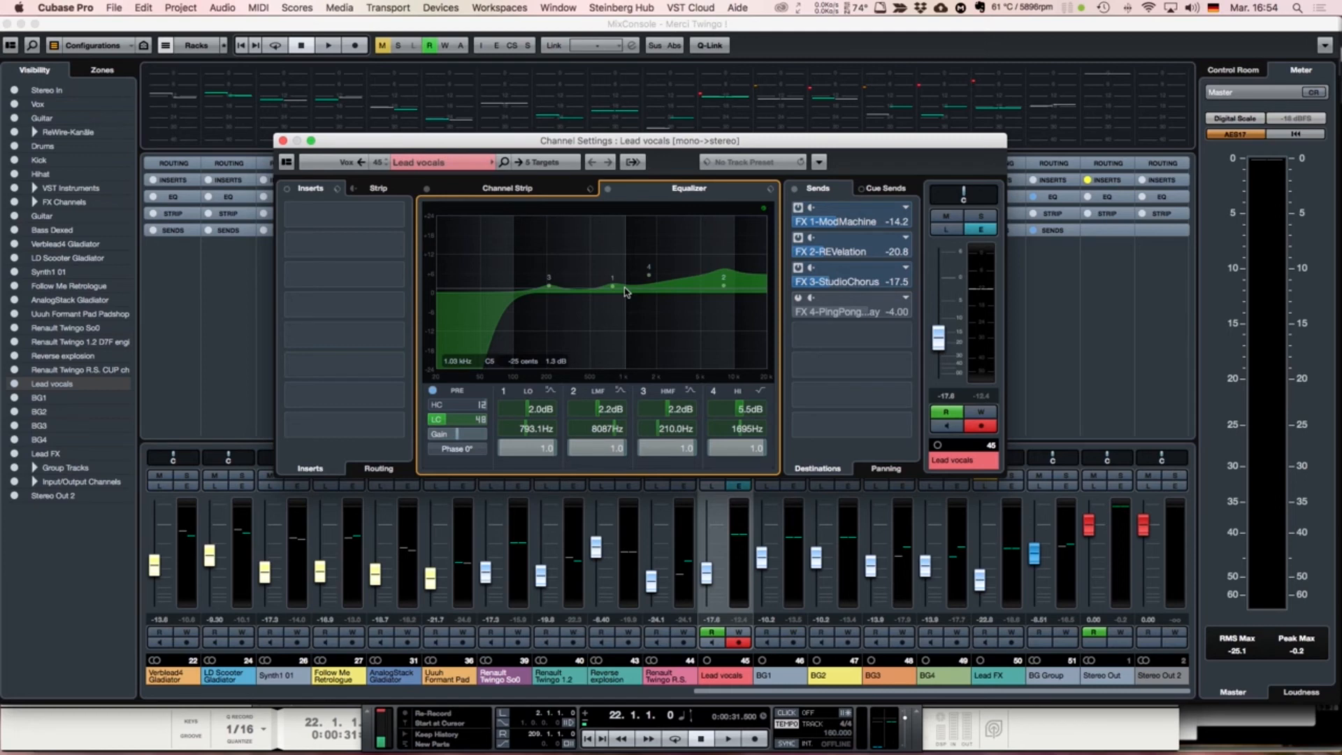
left_click(554, 193)
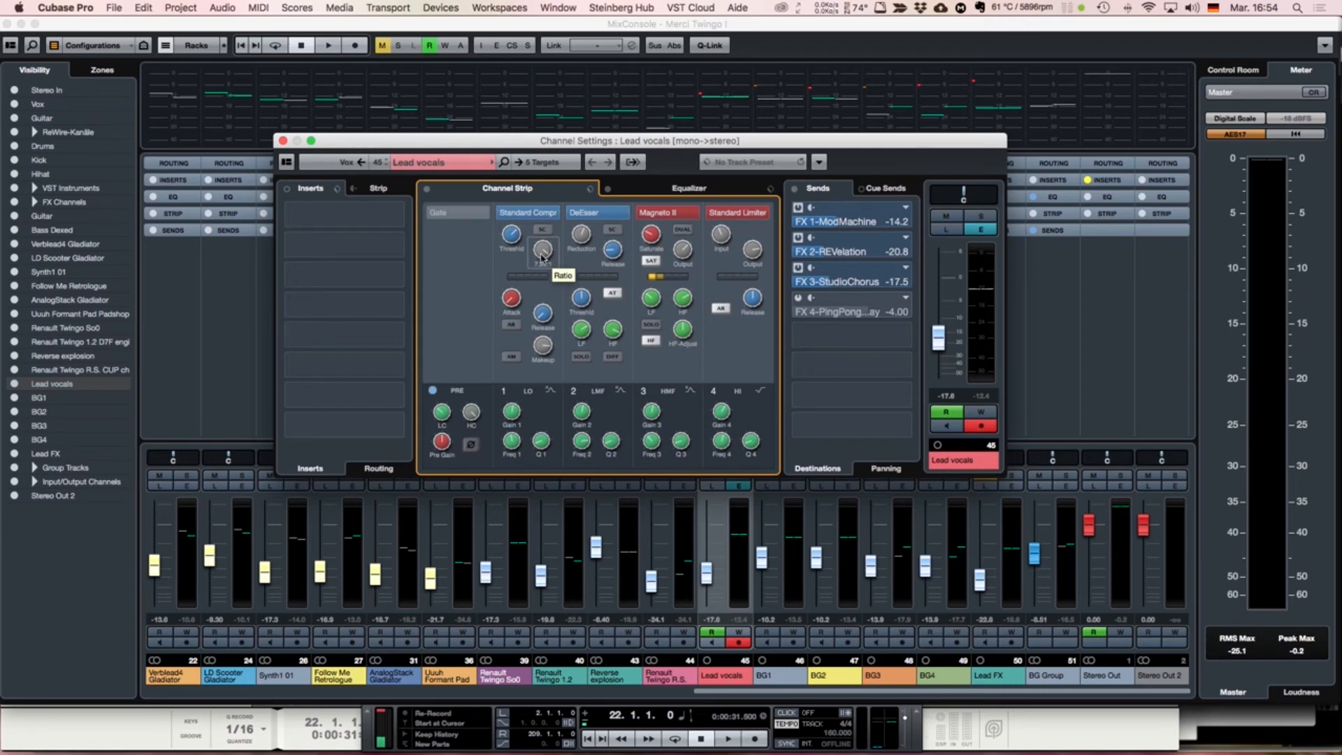
left_click_drag(544, 250, 539, 246)
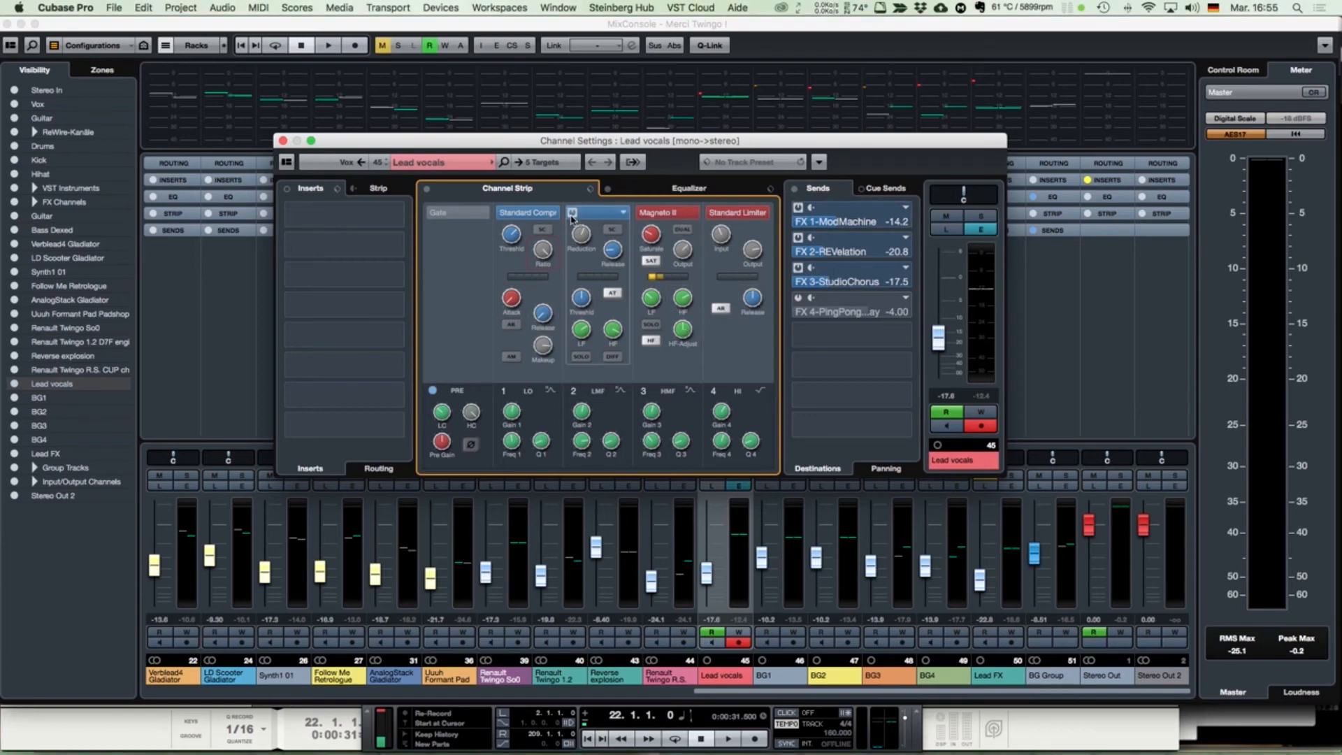
Step: Bypass the Magneto II and DeEsser modules of Lead vocals and solo the channel
left_click(641, 213)
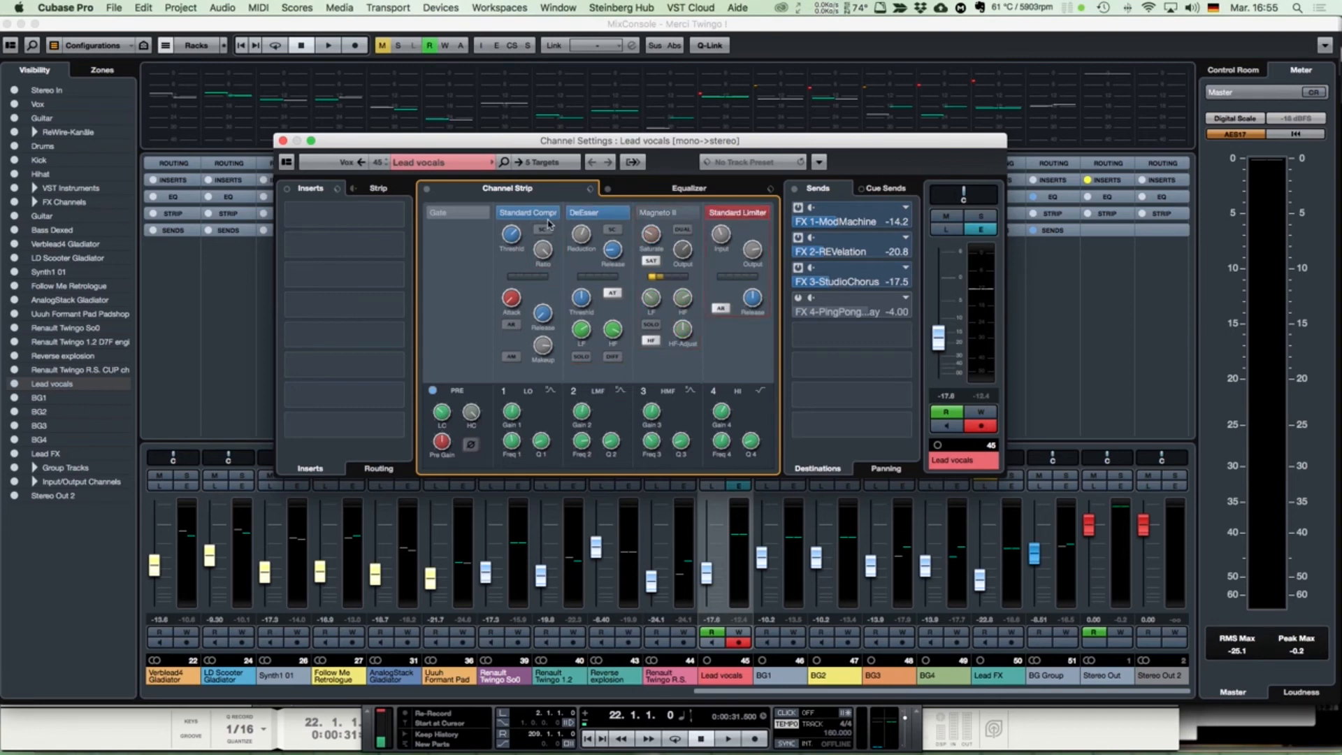
left_click(571, 213)
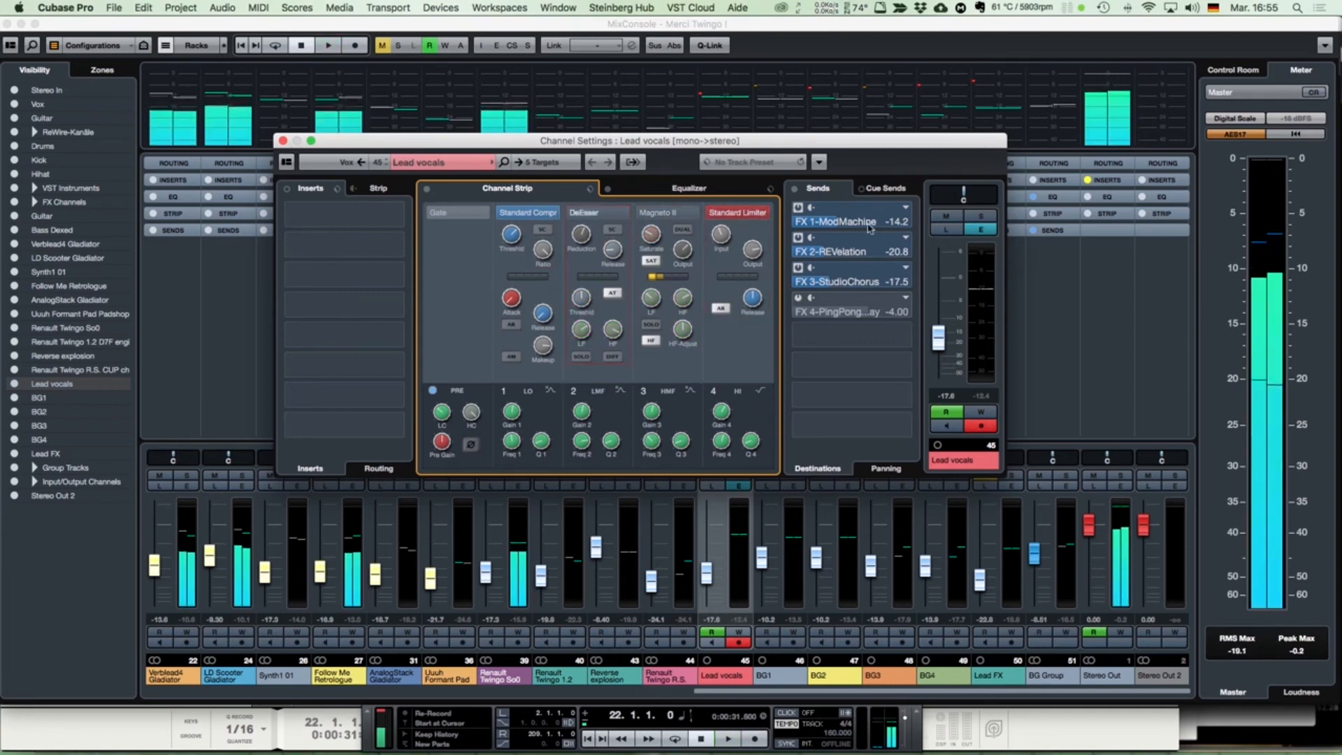
left_click(981, 216)
Step: Move the playhead to bar 30 in the project and play the soloed Lead vocals with the channel strip open
key("F3")
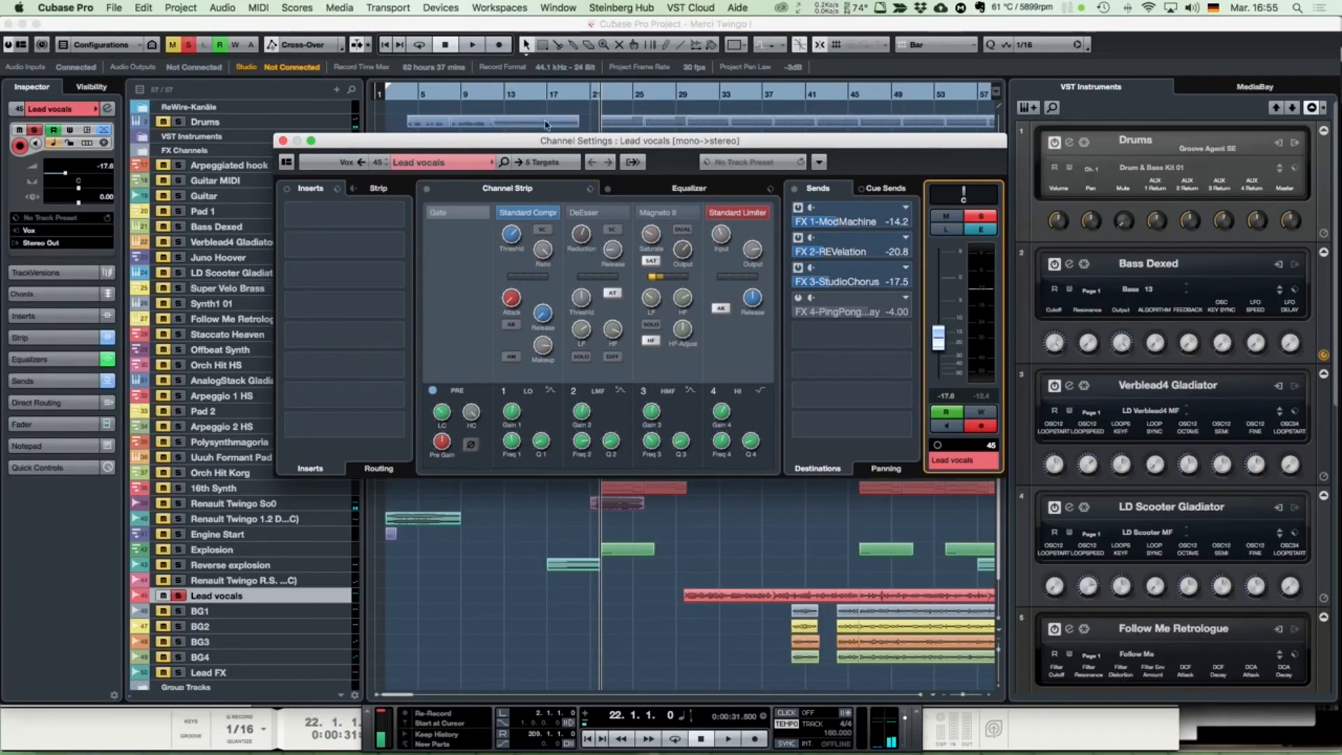
left_click(683, 94)
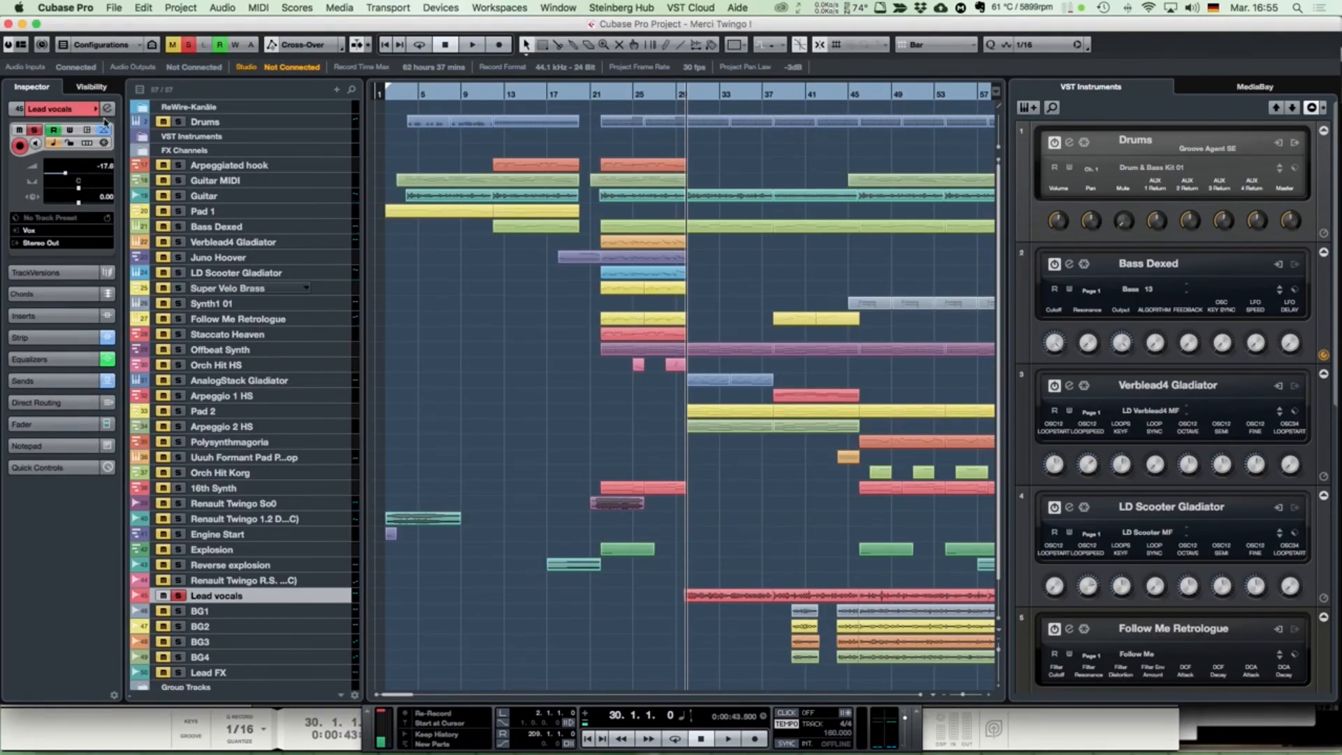
left_click(107, 109)
key("space")
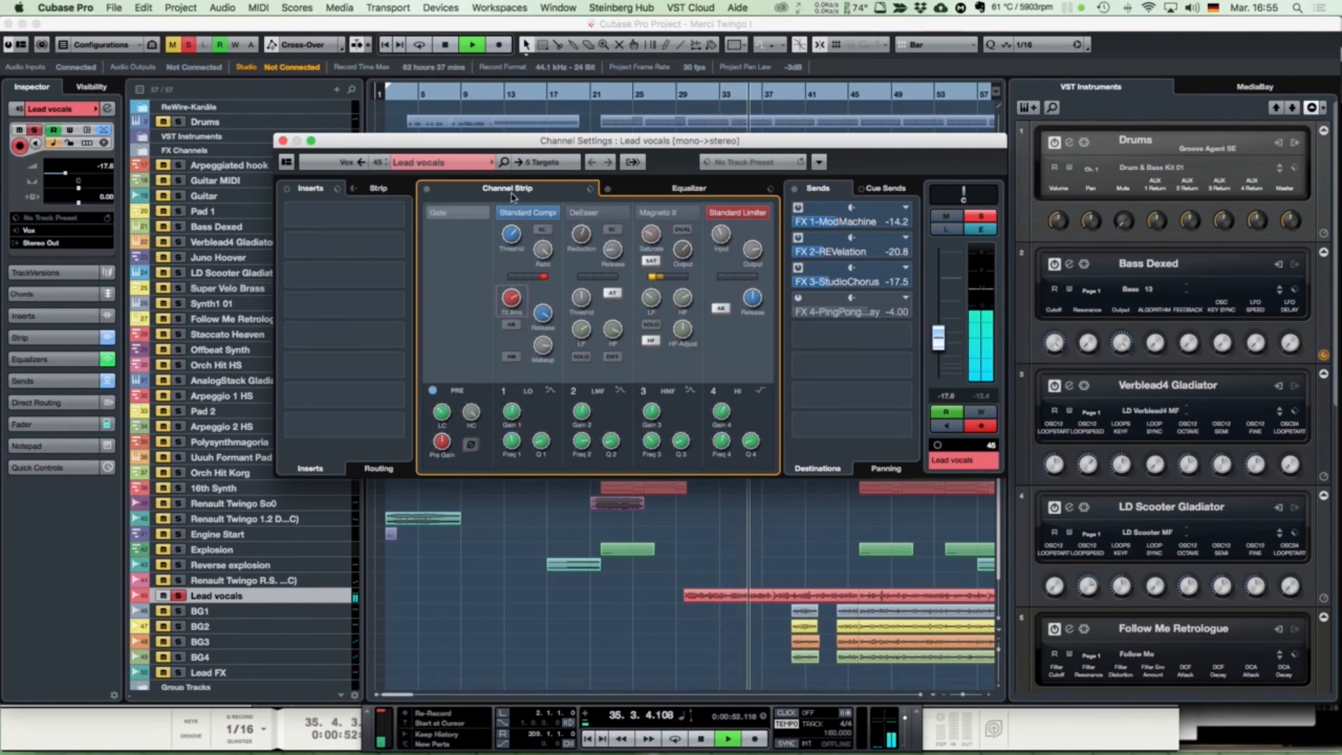
key("space")
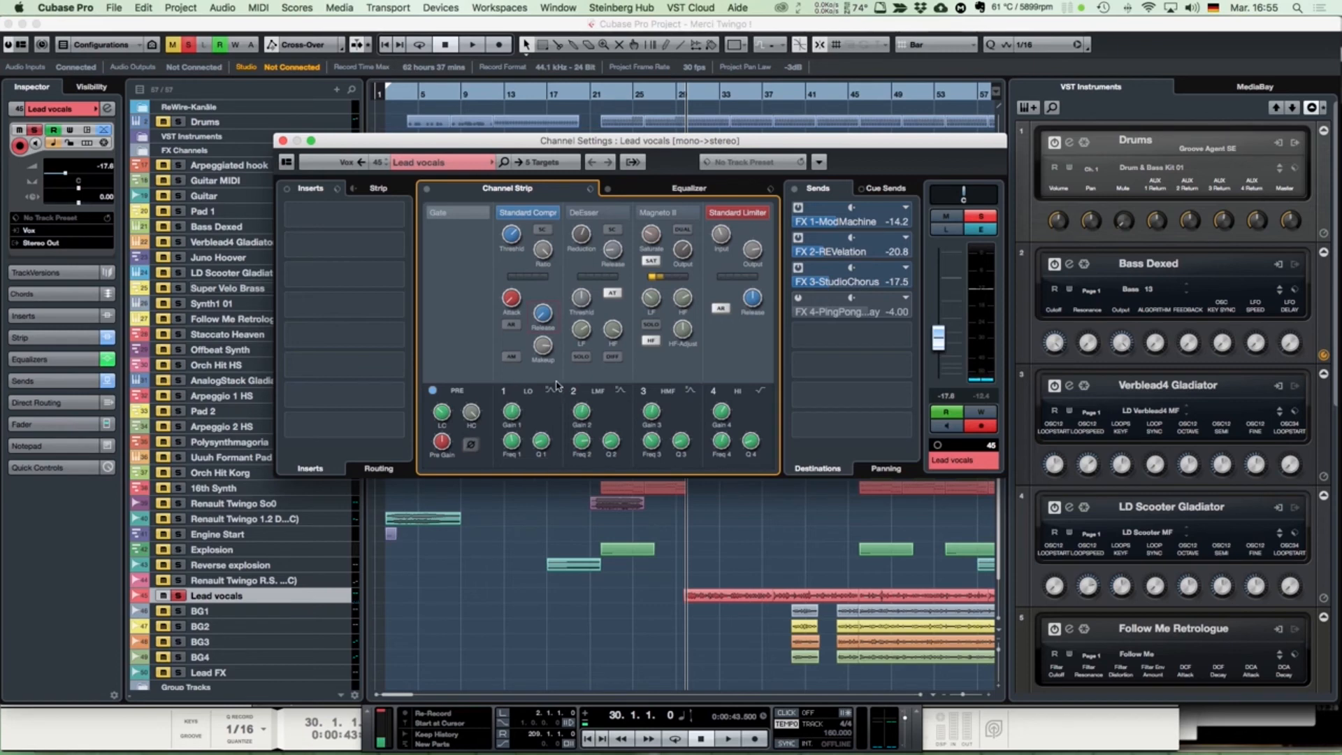
Step: Re-enable the DeEsser and Magneto II on Lead vocals and listen to the full channel strip chain
left_click(584, 212)
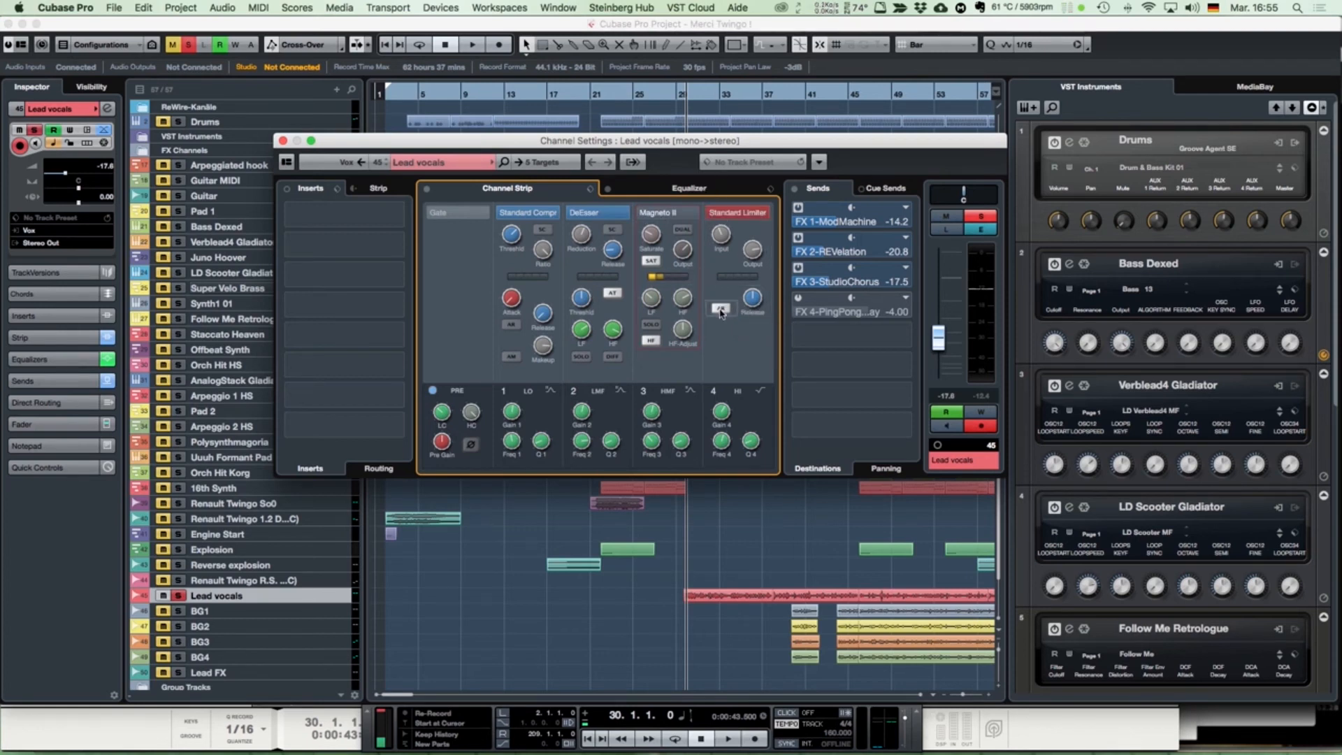
left_click(643, 212)
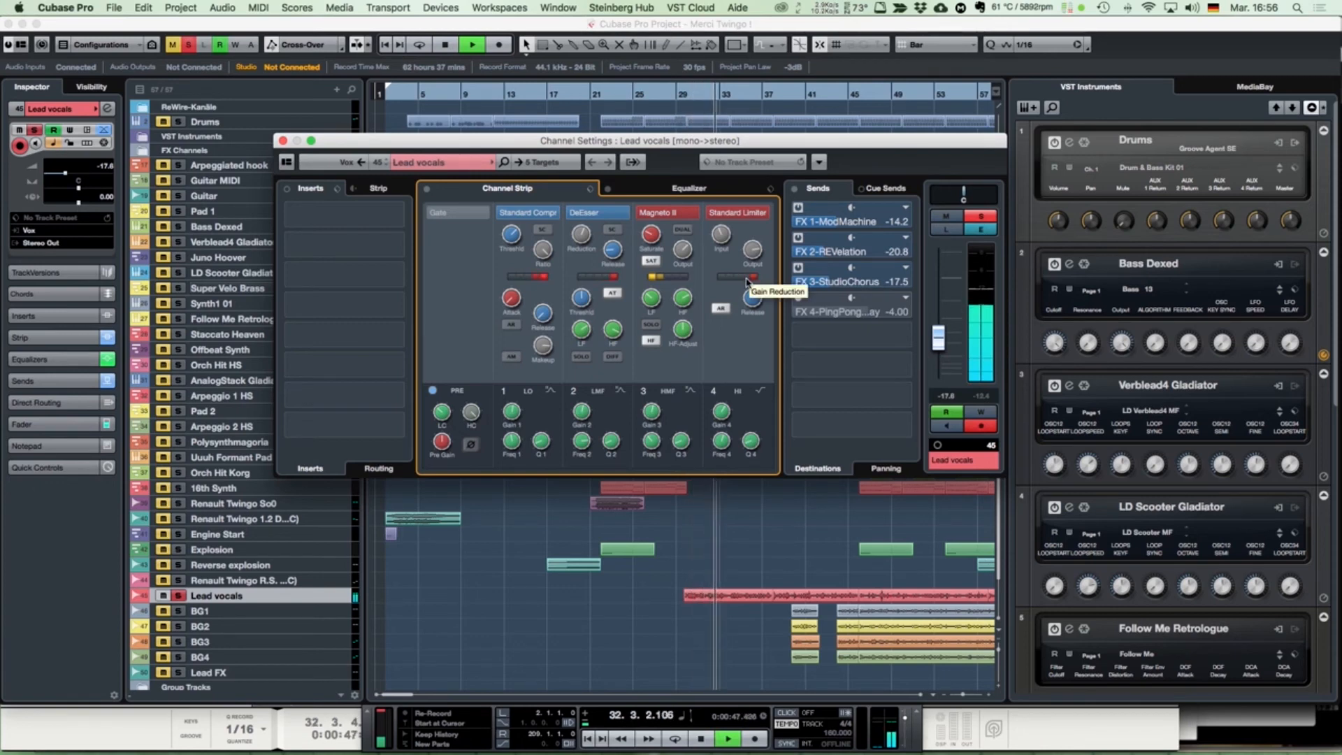
key("space")
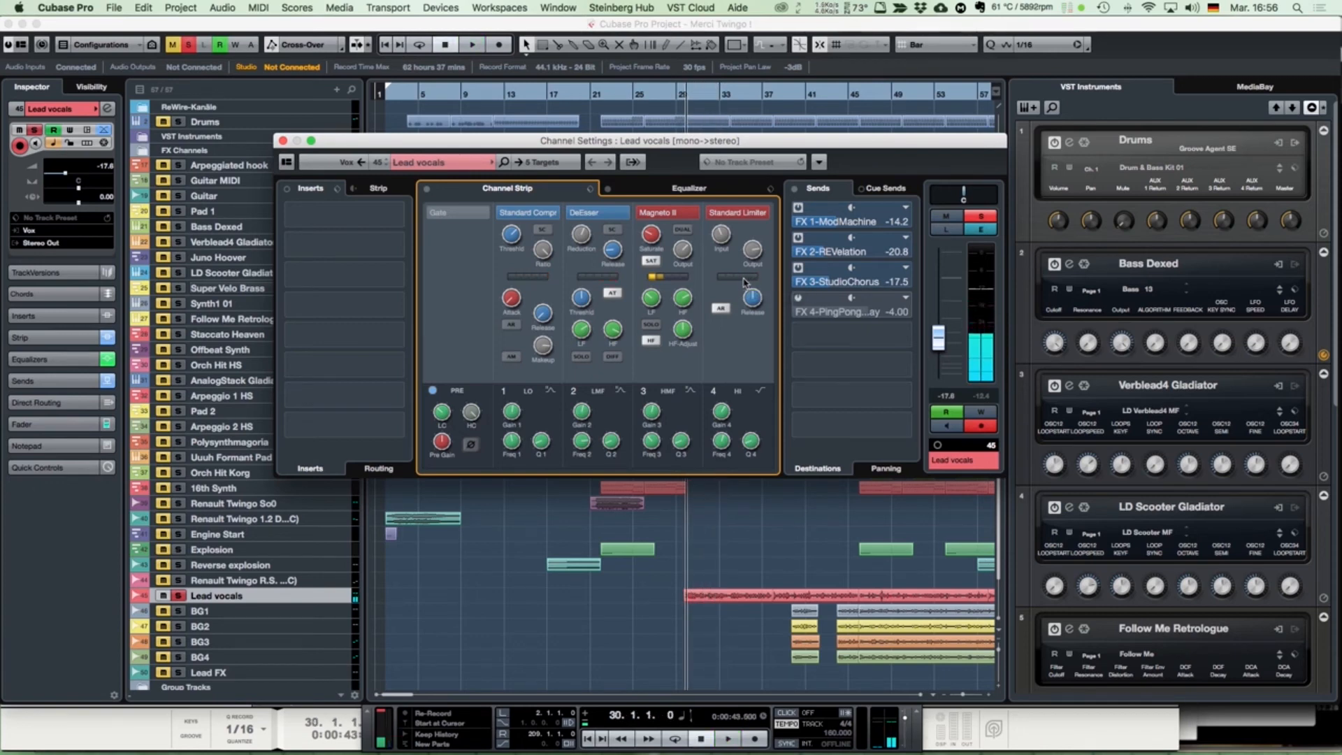
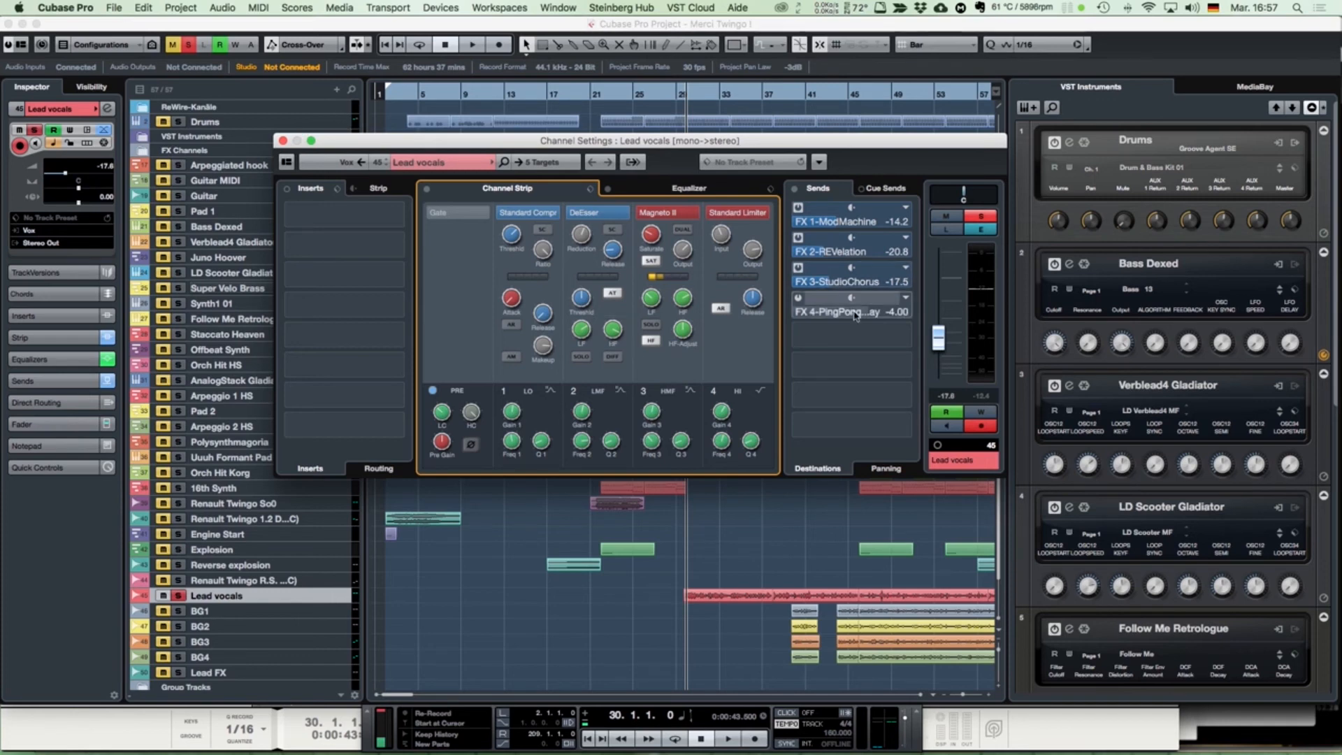
Step: Close the channel settings, reveal the Lead vocals automation lane for send 4 and place the playhead at bar 46
left_click(283, 140)
left_click(137, 597)
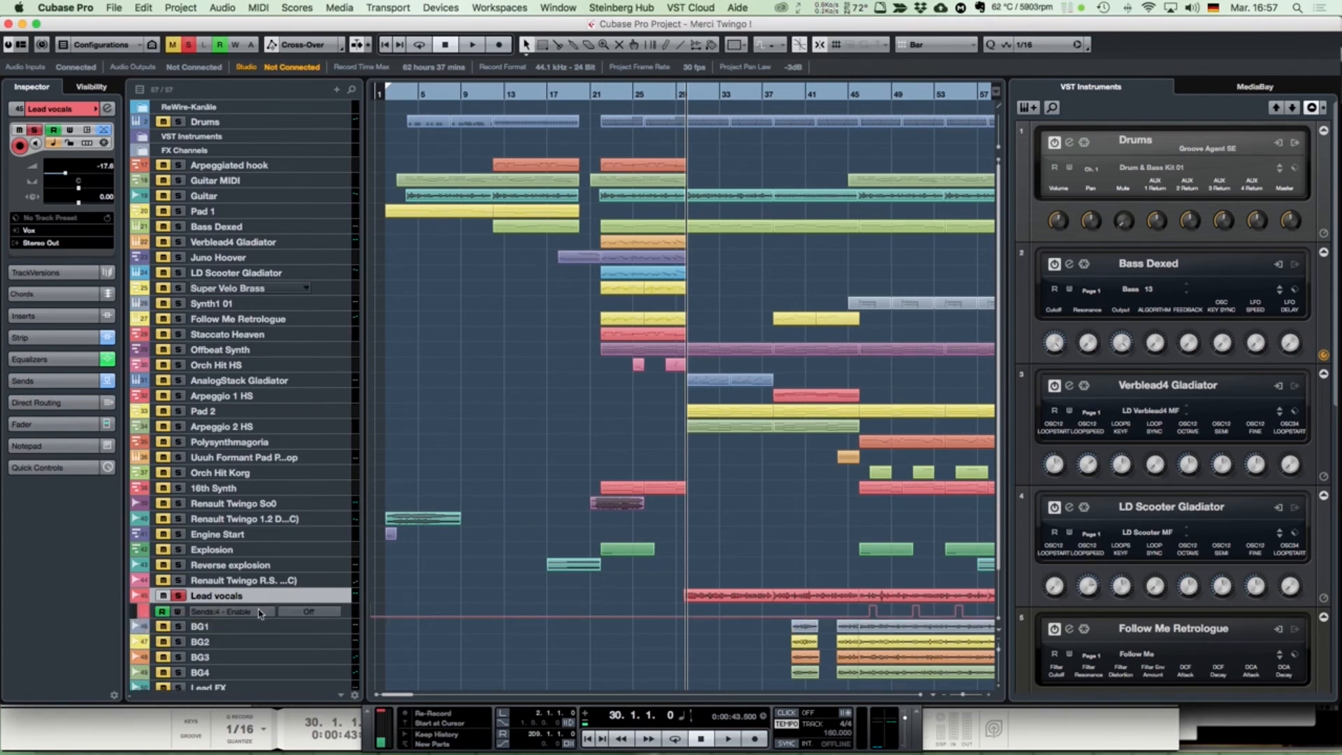
scroll(525, 587, "right", 3)
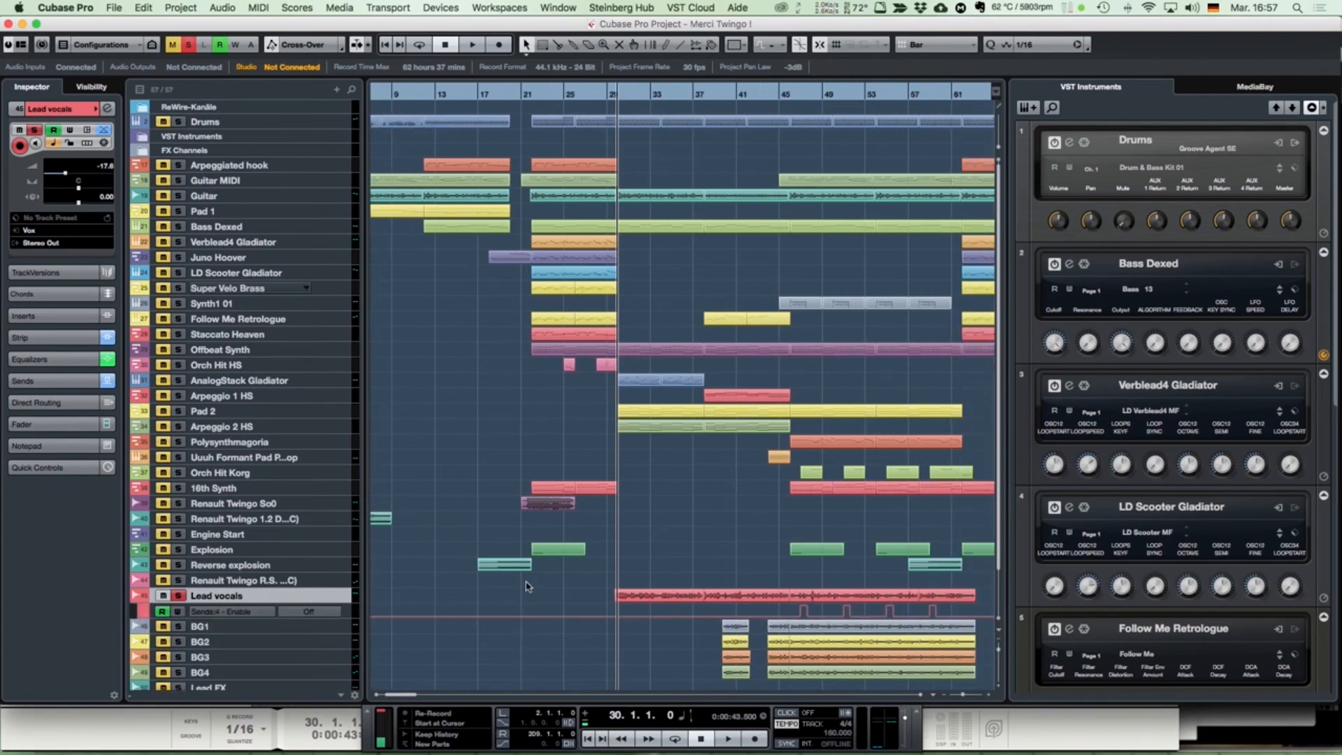
scroll(526, 586, "right", 4)
left_click(668, 84)
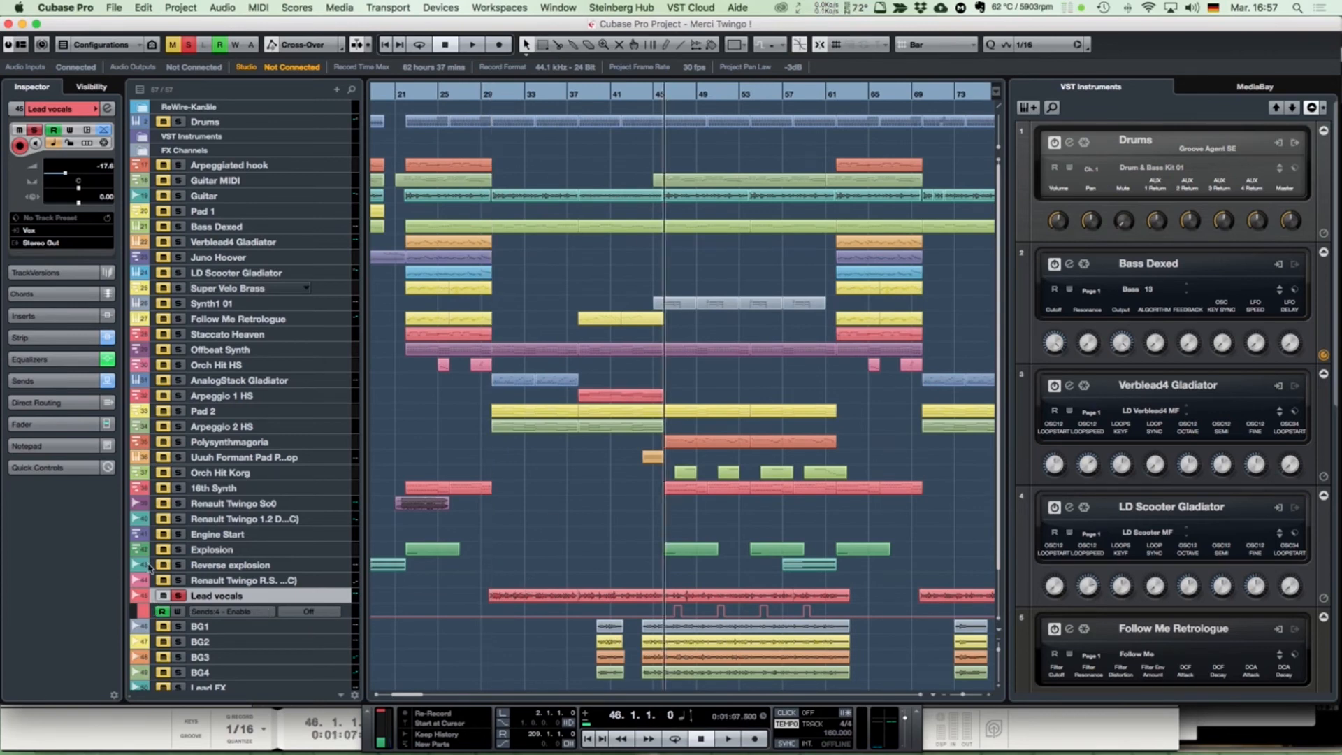
Step: Reopen the Lead vocals channel settings and play the soloed vocal from bar 46 with its effect sends
left_click(108, 110)
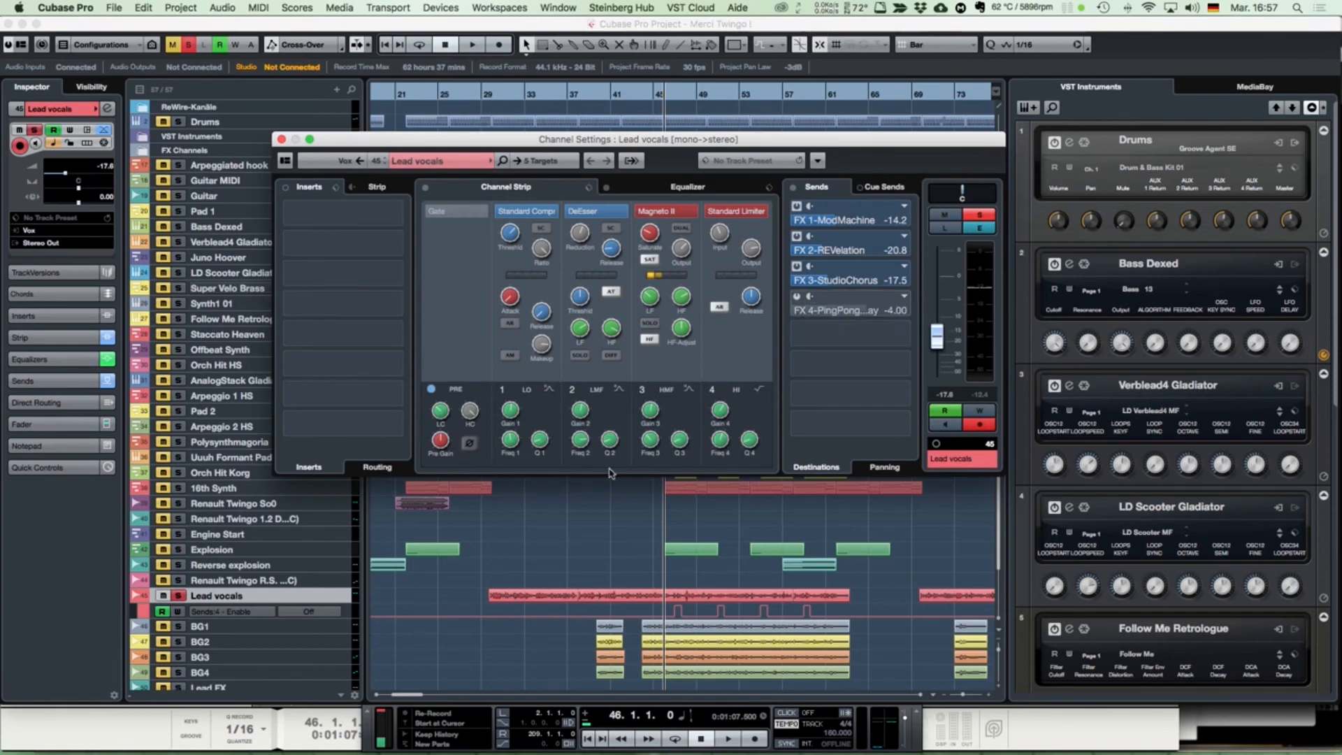
key("space")
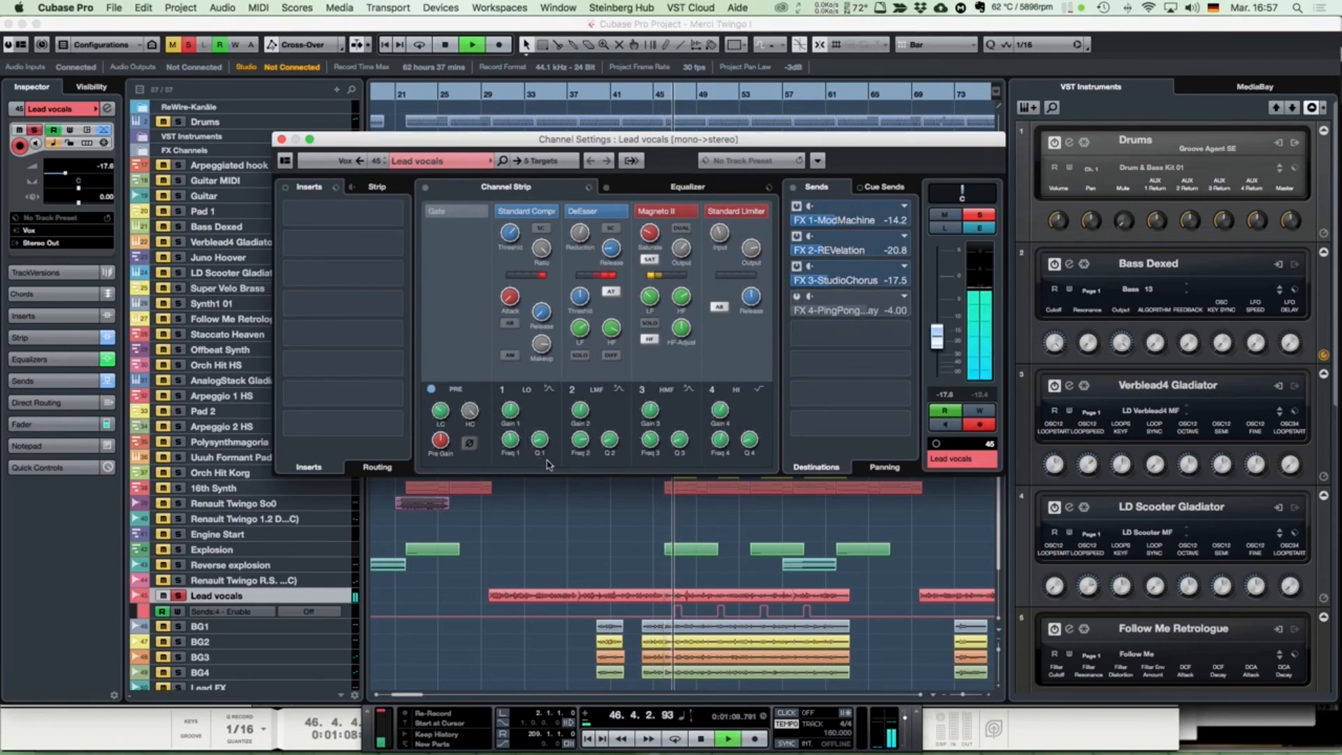
key("space")
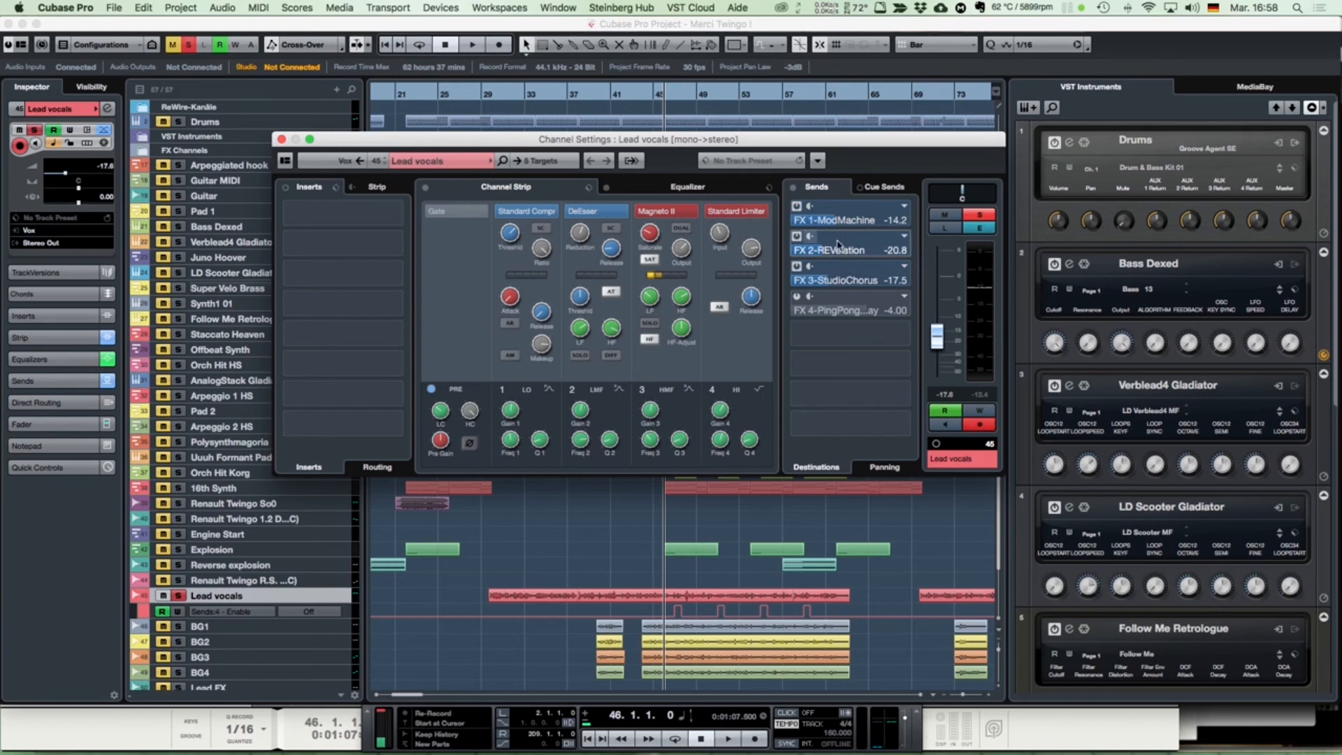
Step: Deactivate the ModMachine and StudioChorus sends and set the REVelation send to -22.6 dB while listening
left_click(798, 207)
left_click(798, 267)
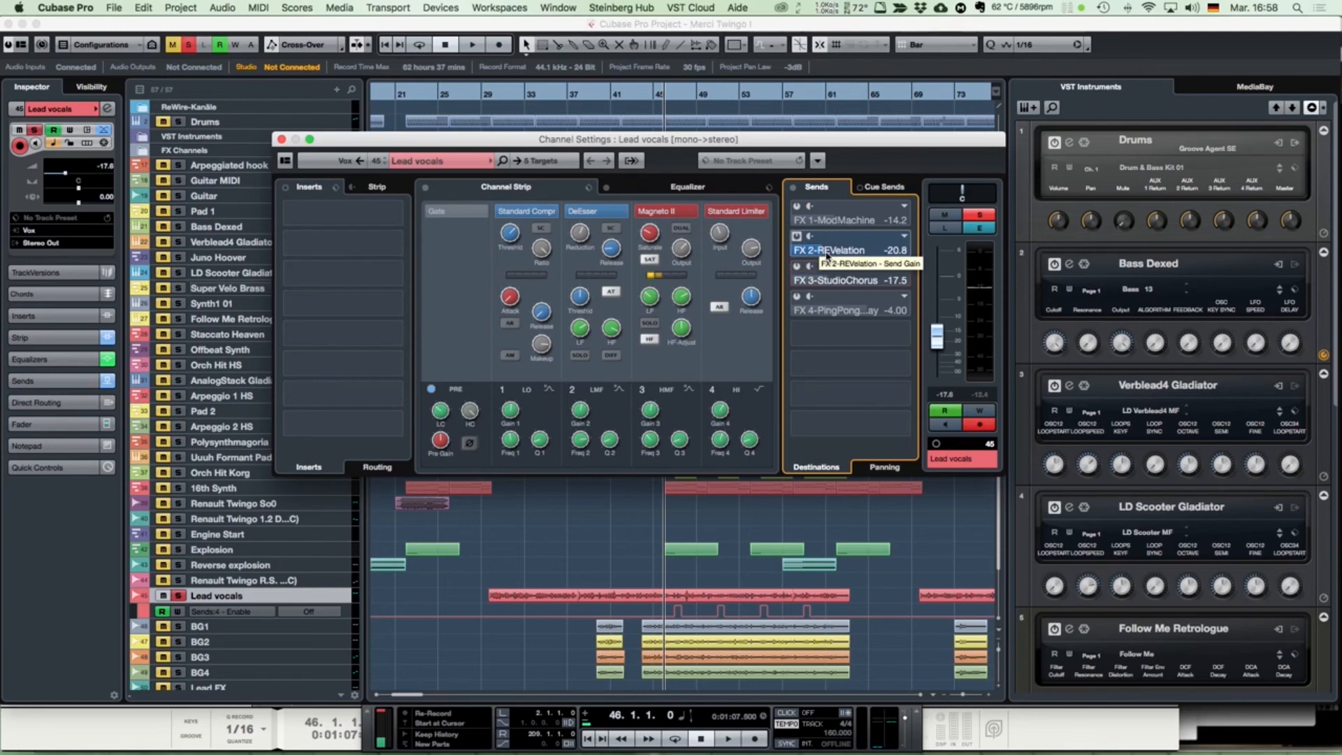
key("space")
mouse_move(826, 253)
left_mouse_down()
mouse_move(811, 256)
mouse_move(817, 272)
mouse_move(861, 206)
mouse_move(850, 261)
left_mouse_up()
key("space")
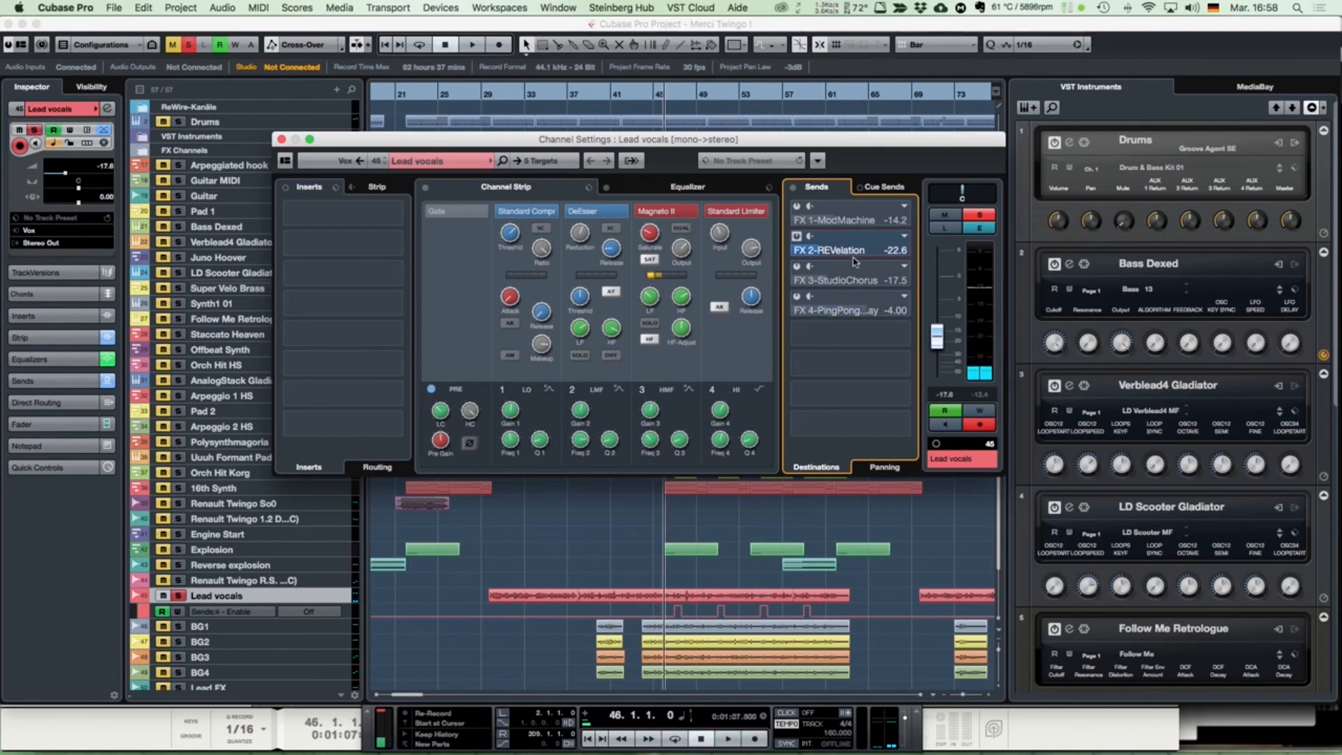
Step: Reactivate the ModMachine and StudioChorus sends, clear the Lead vocals solo and play the vocal in the full mix
left_click(798, 209)
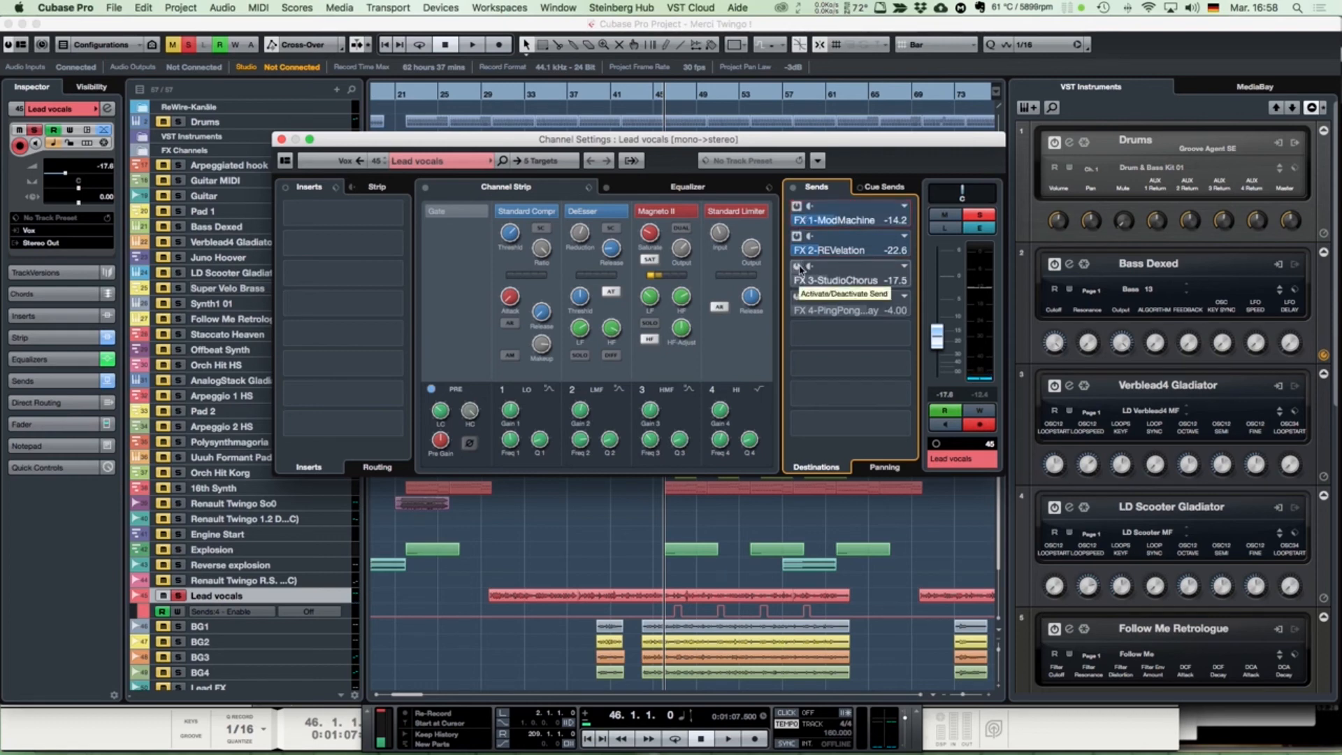
left_click(979, 214)
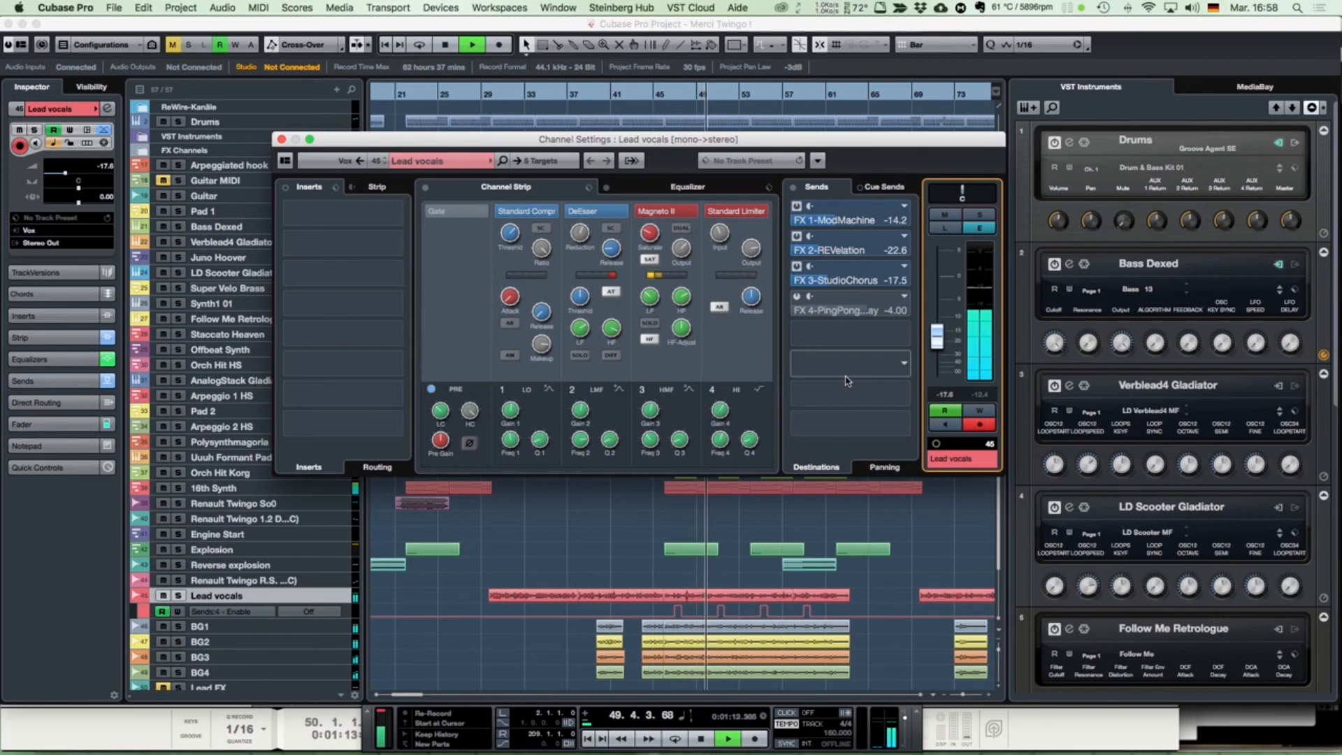
key("space")
key("KP_0")
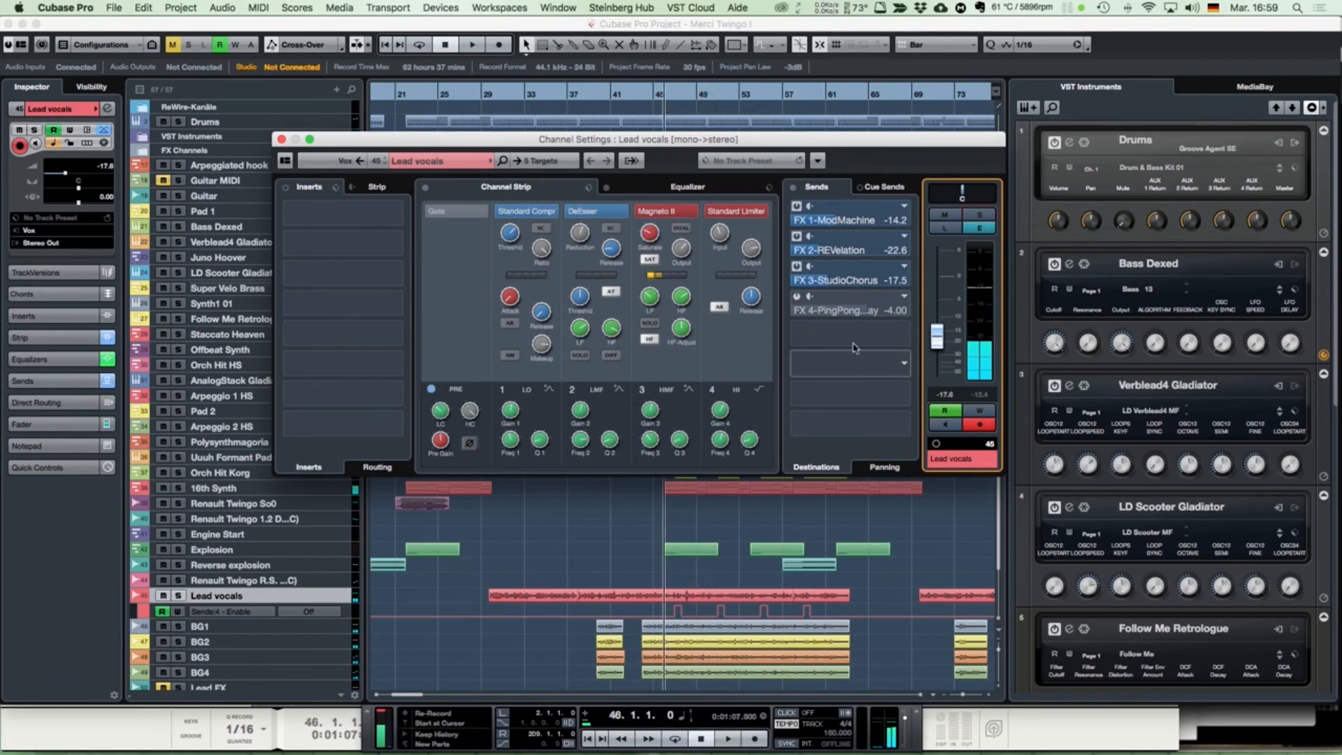
Step: Close the Lead vocals channel settings and open those of the BG1 backing vocal
left_click(281, 139)
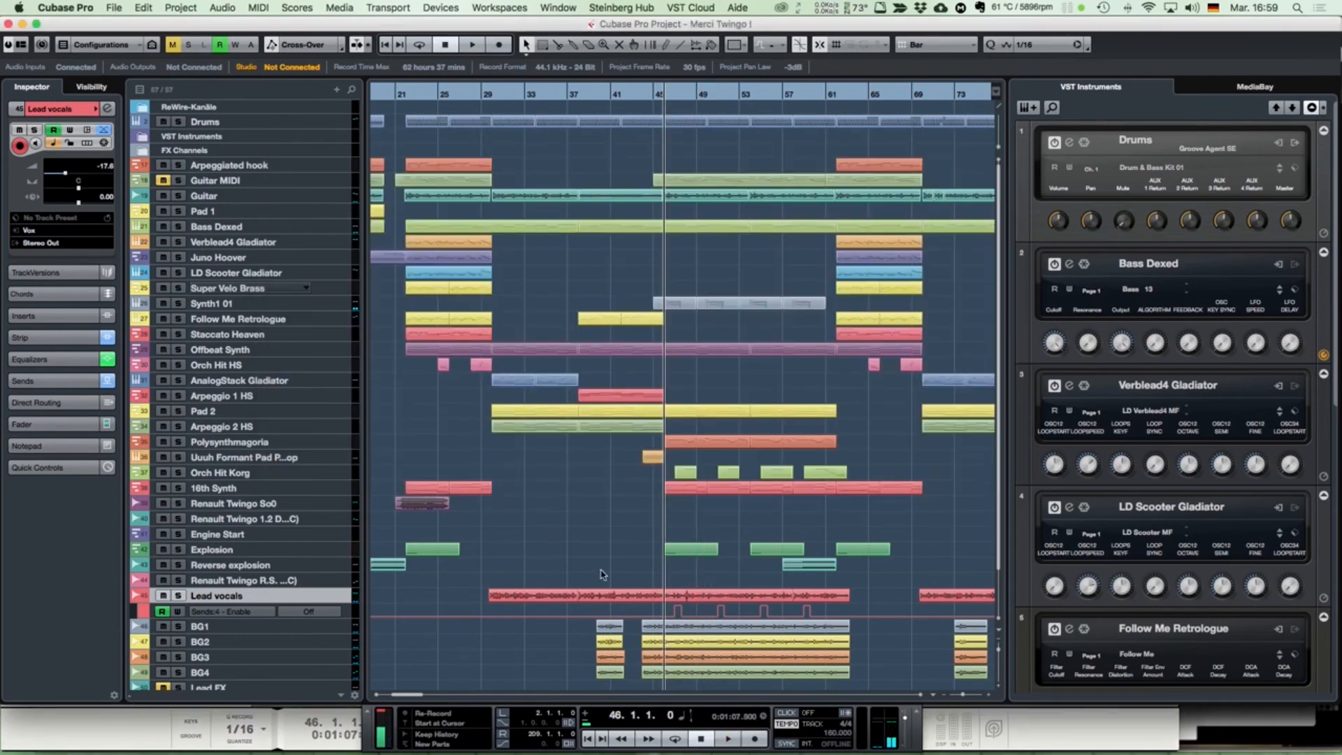
scroll(521, 552, "down", 3)
left_click(337, 567)
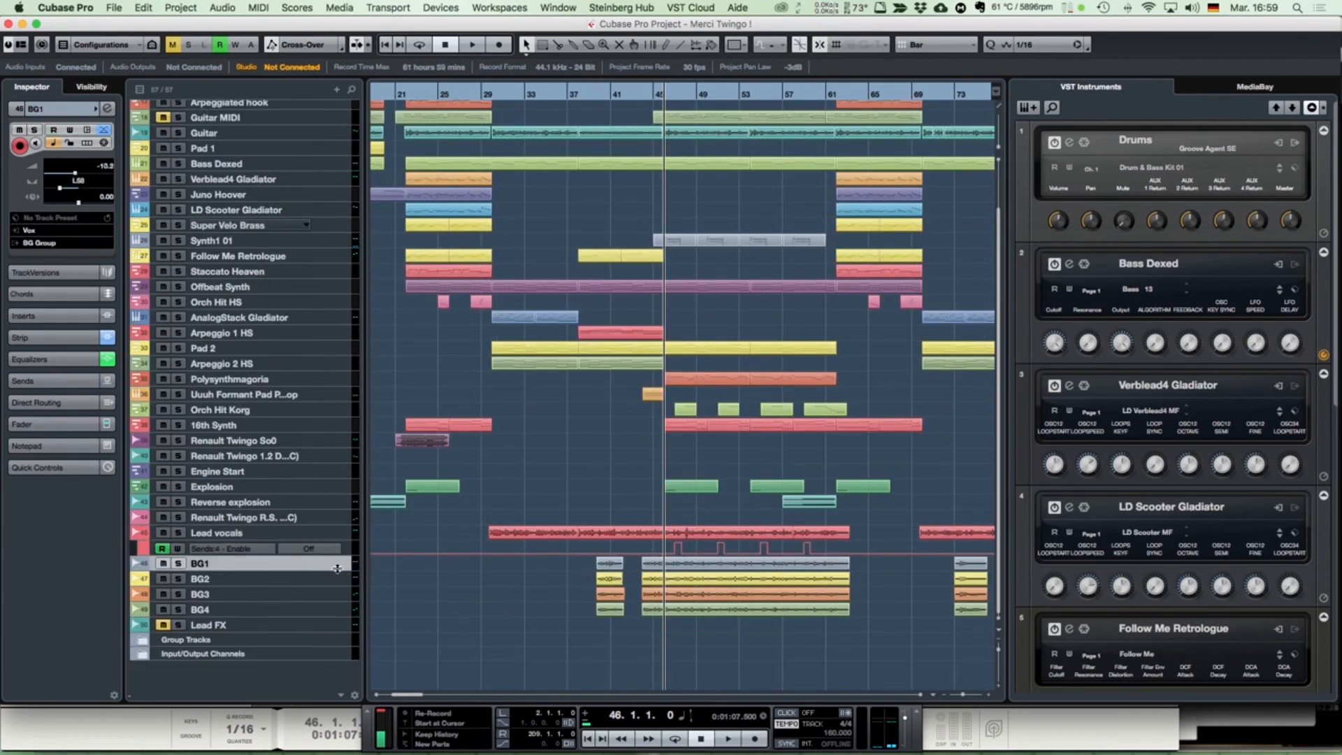
left_click(107, 109)
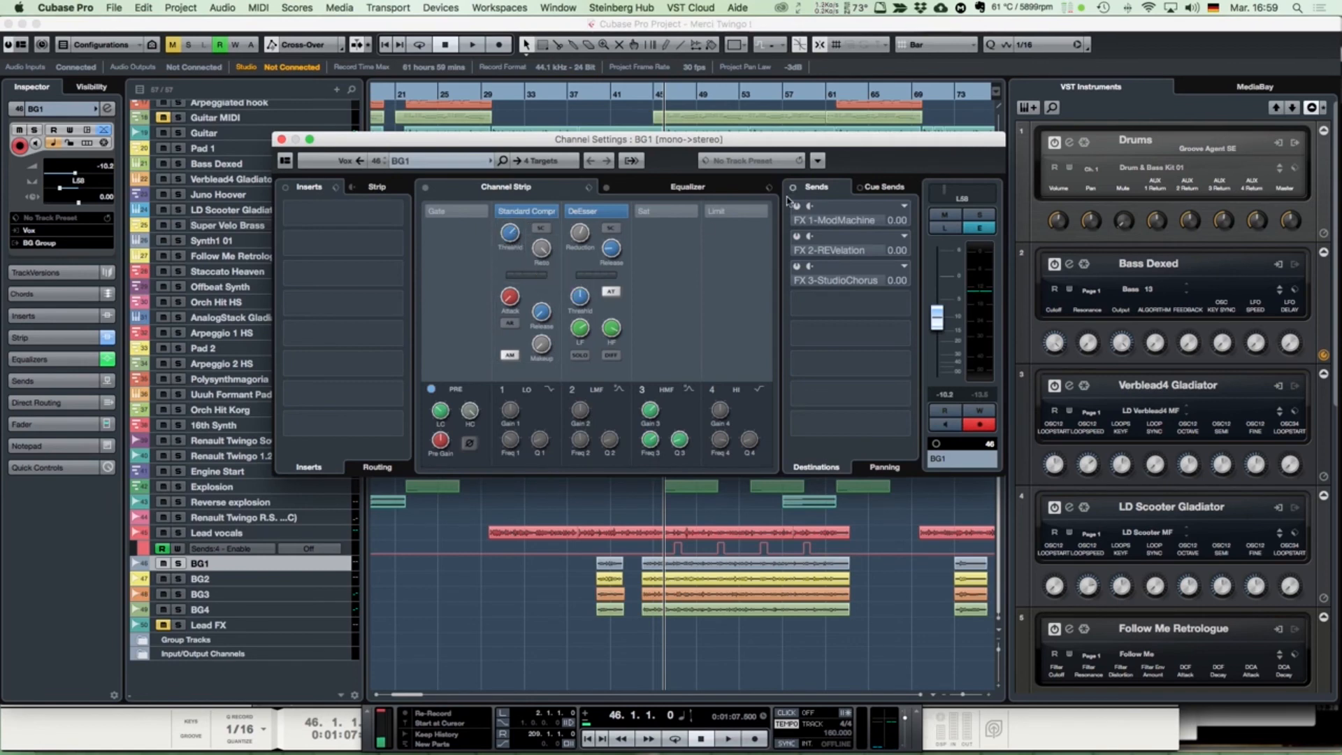
Step: Examine BG1's compressor, DeEsser and equalizer settings, then close its channel settings
mouse_move(718, 221)
left_click(671, 256)
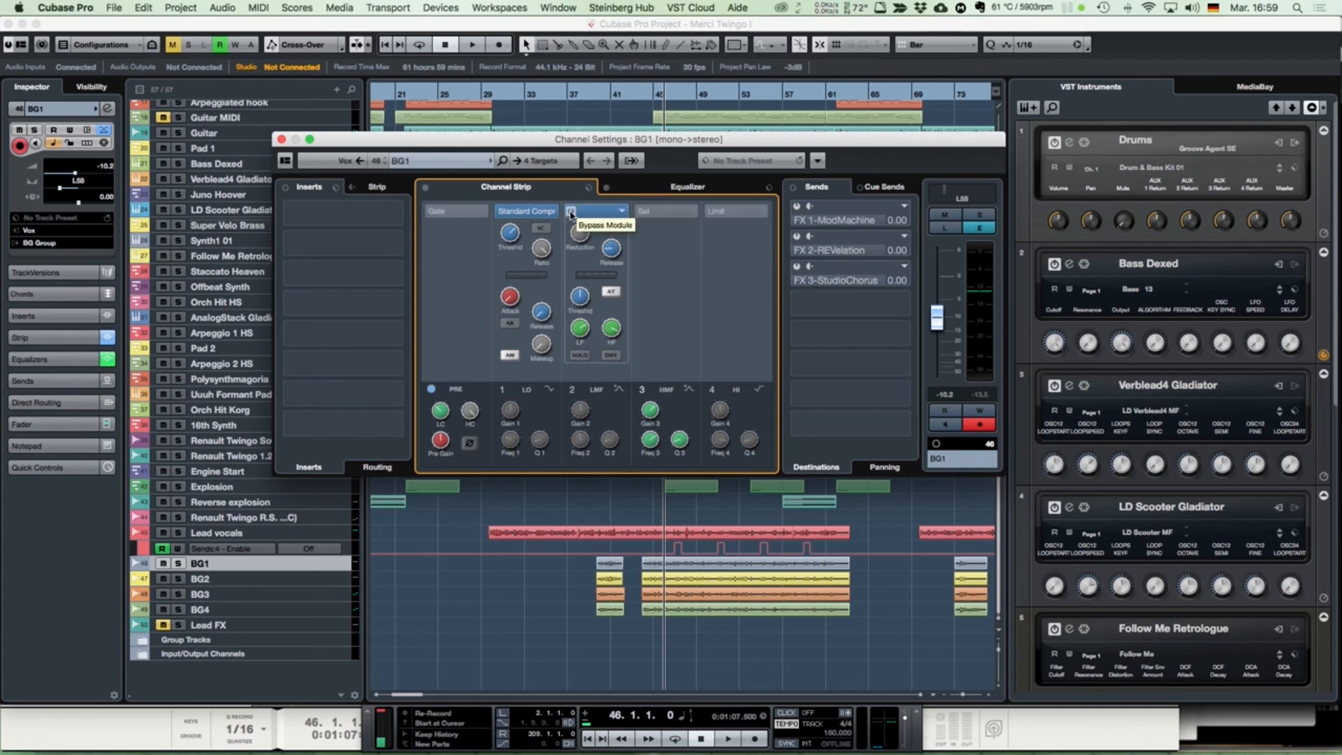
left_click(655, 191)
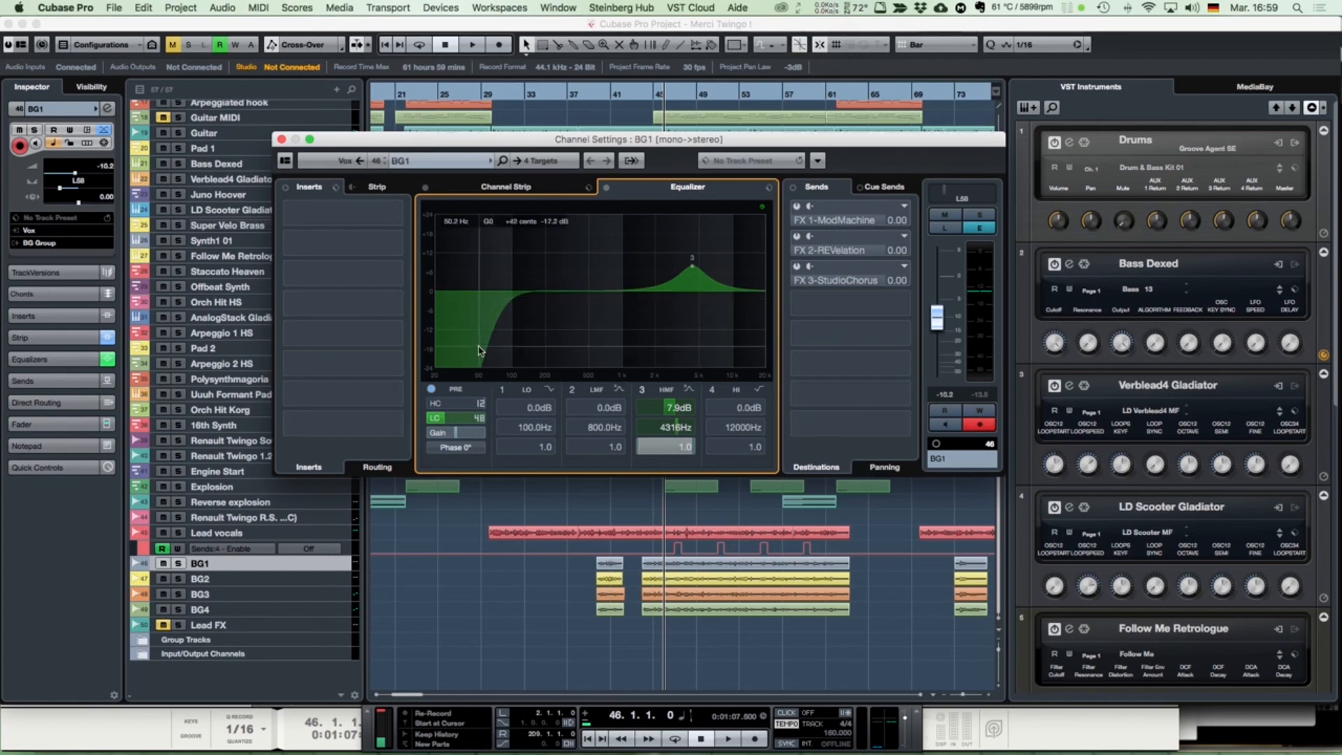
left_click(281, 140)
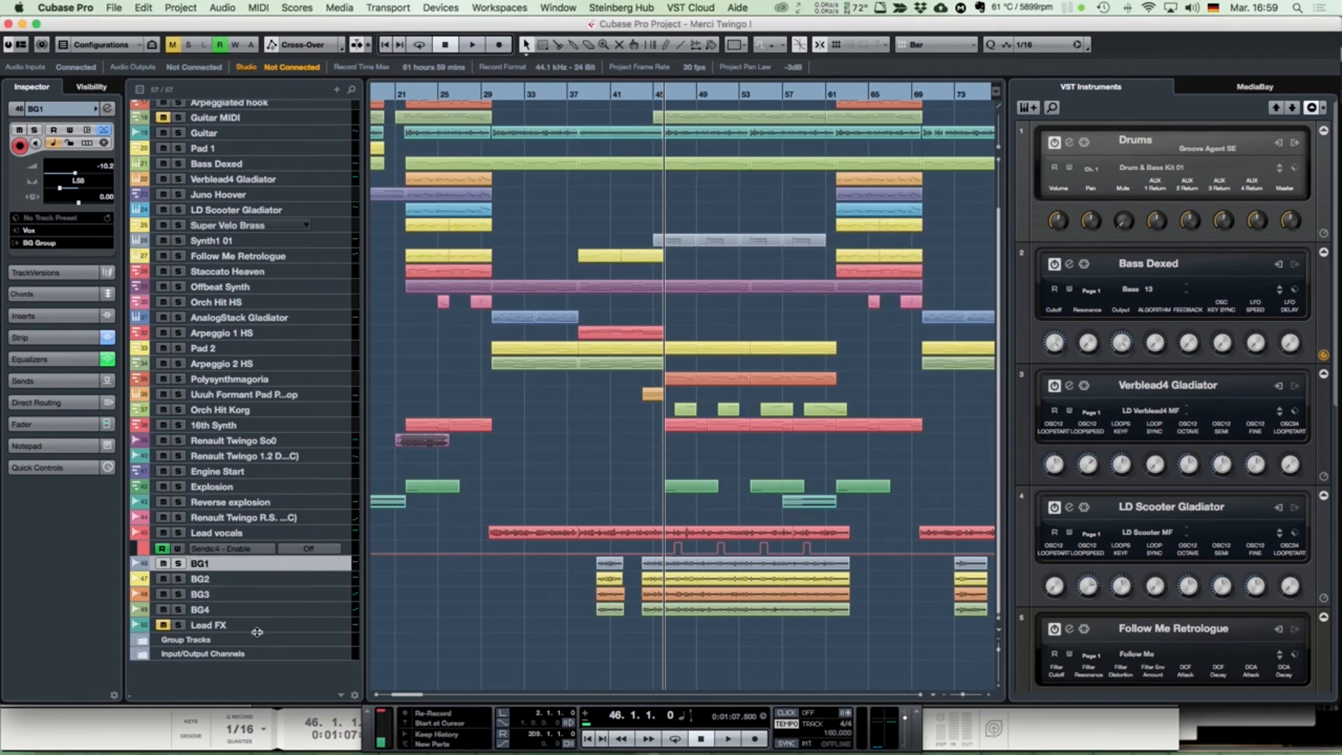
Step: Expand the Group Tracks folder to show BG Group, view the backing vocal channels in the MixConsole and close it
left_click(142, 642)
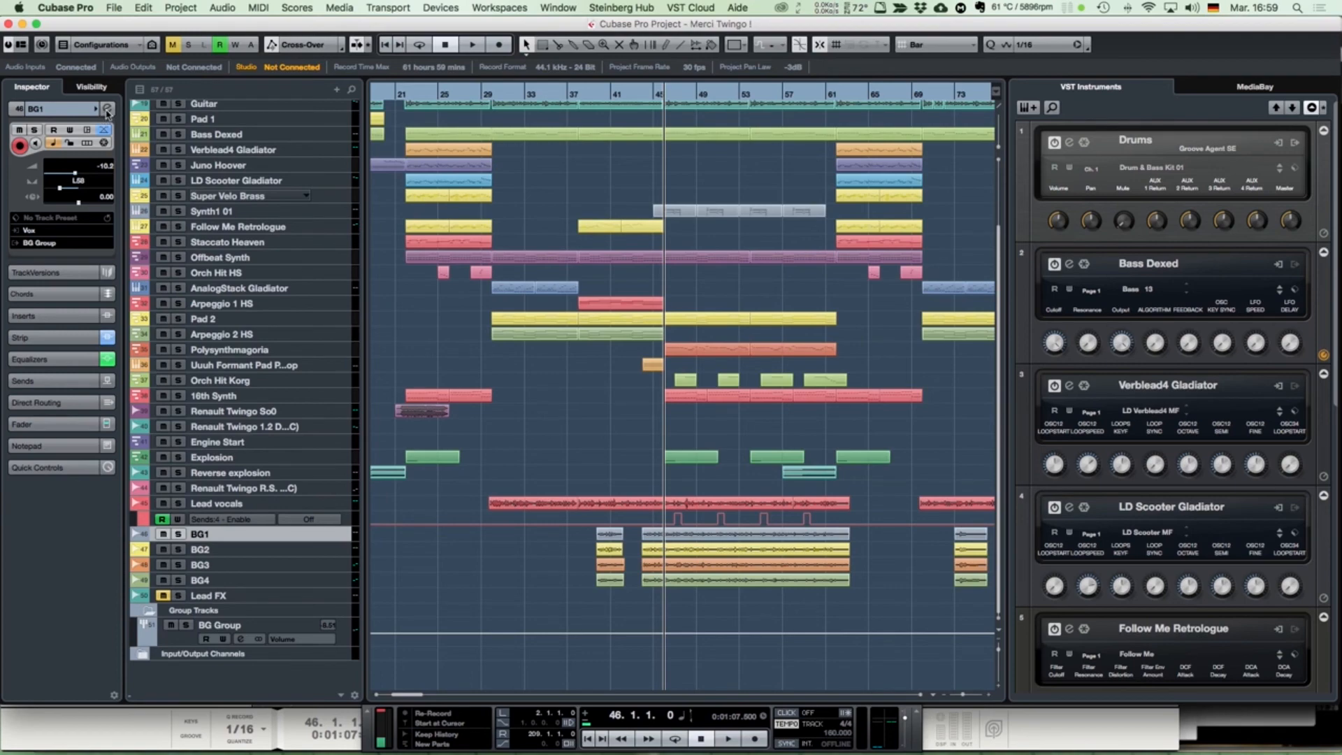
left_click(440, 7)
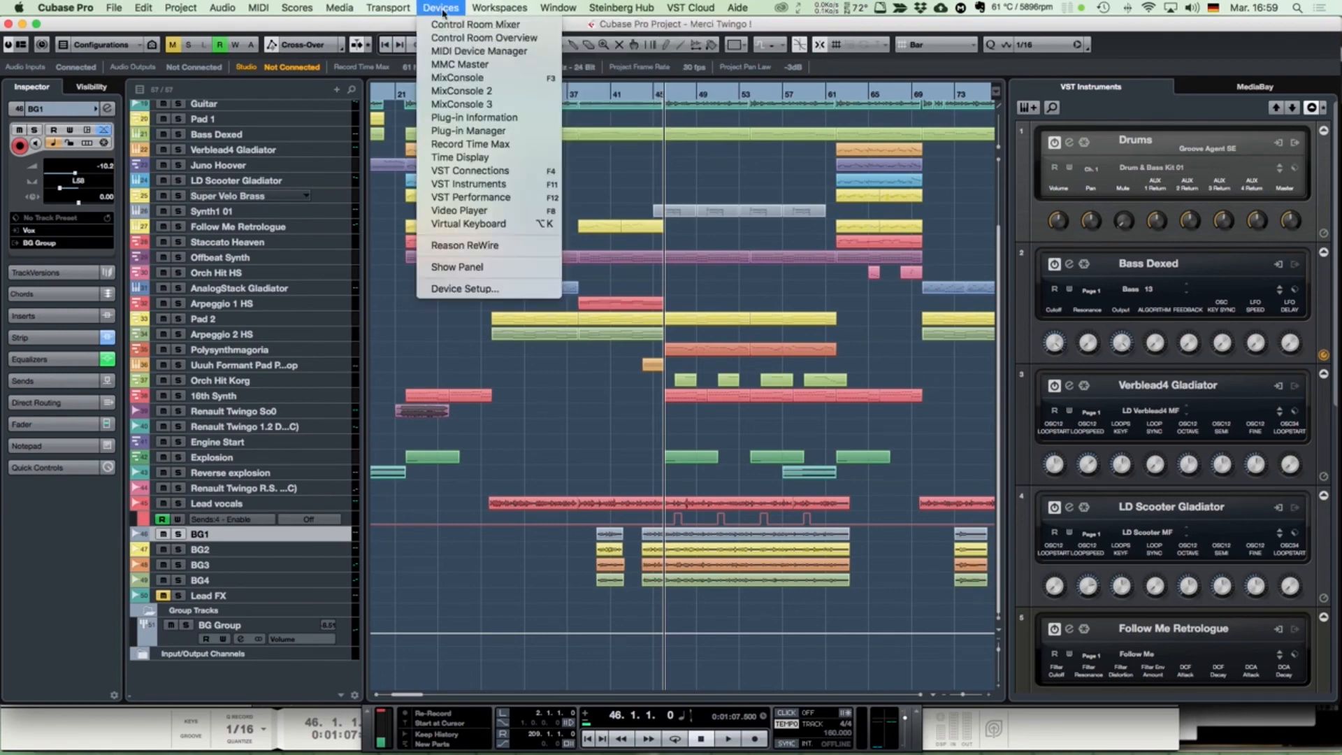
left_click(457, 77)
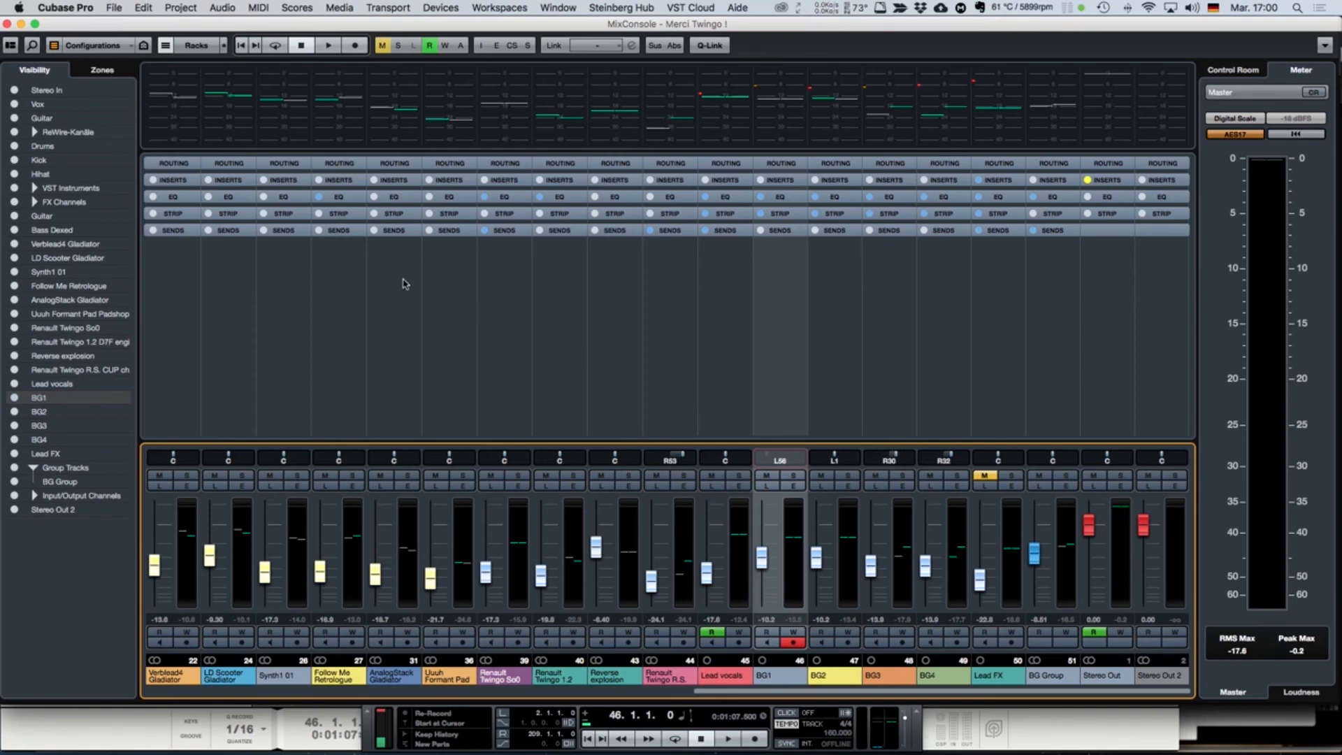
left_click(7, 23)
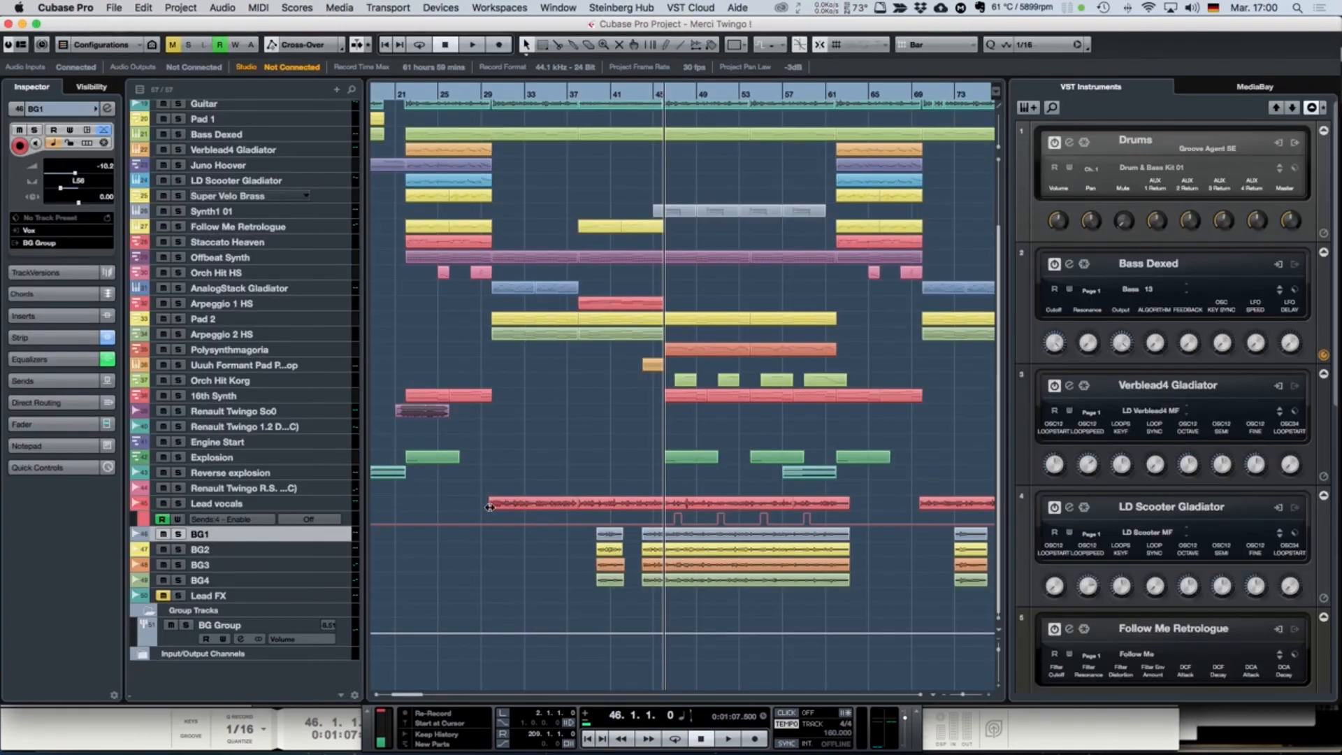
Step: Solo the BG1 track briefly, clear the solo, select BG Group and unmute the Lead FX track
left_click(179, 534)
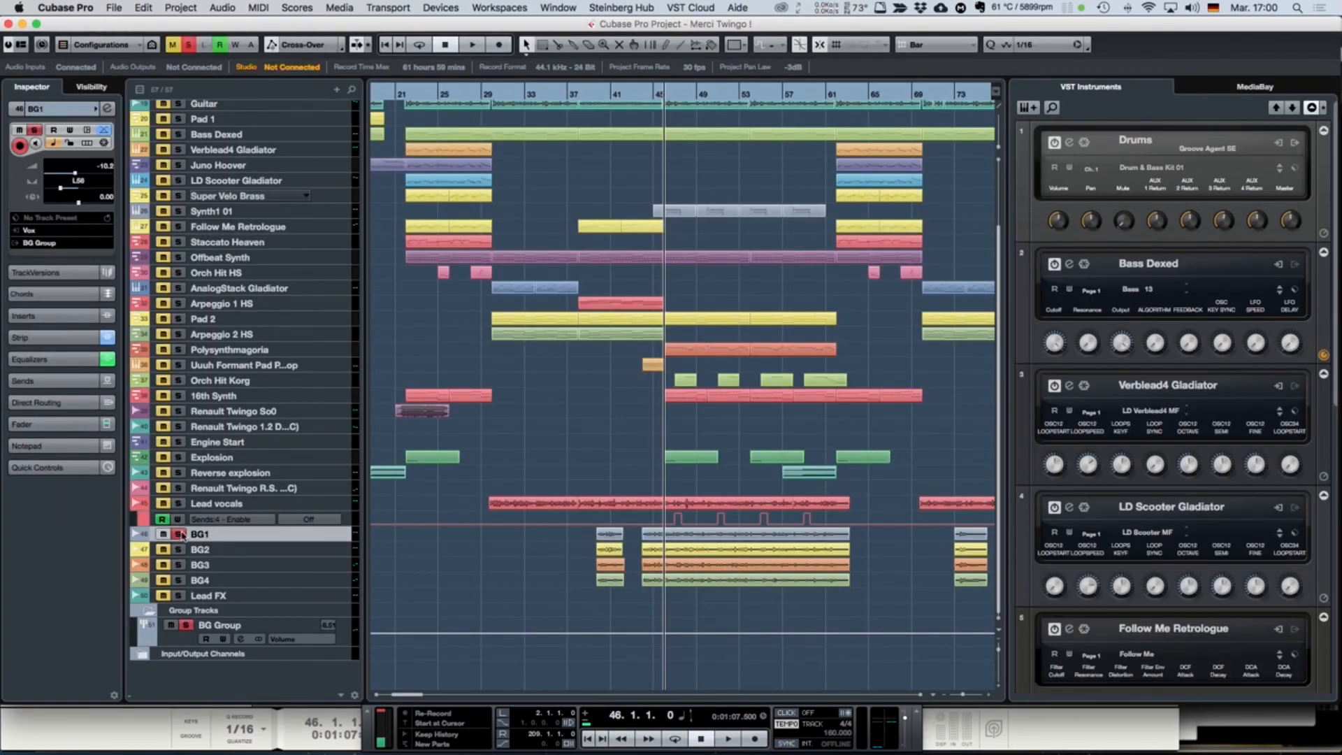
left_click(178, 534)
left_click(186, 638)
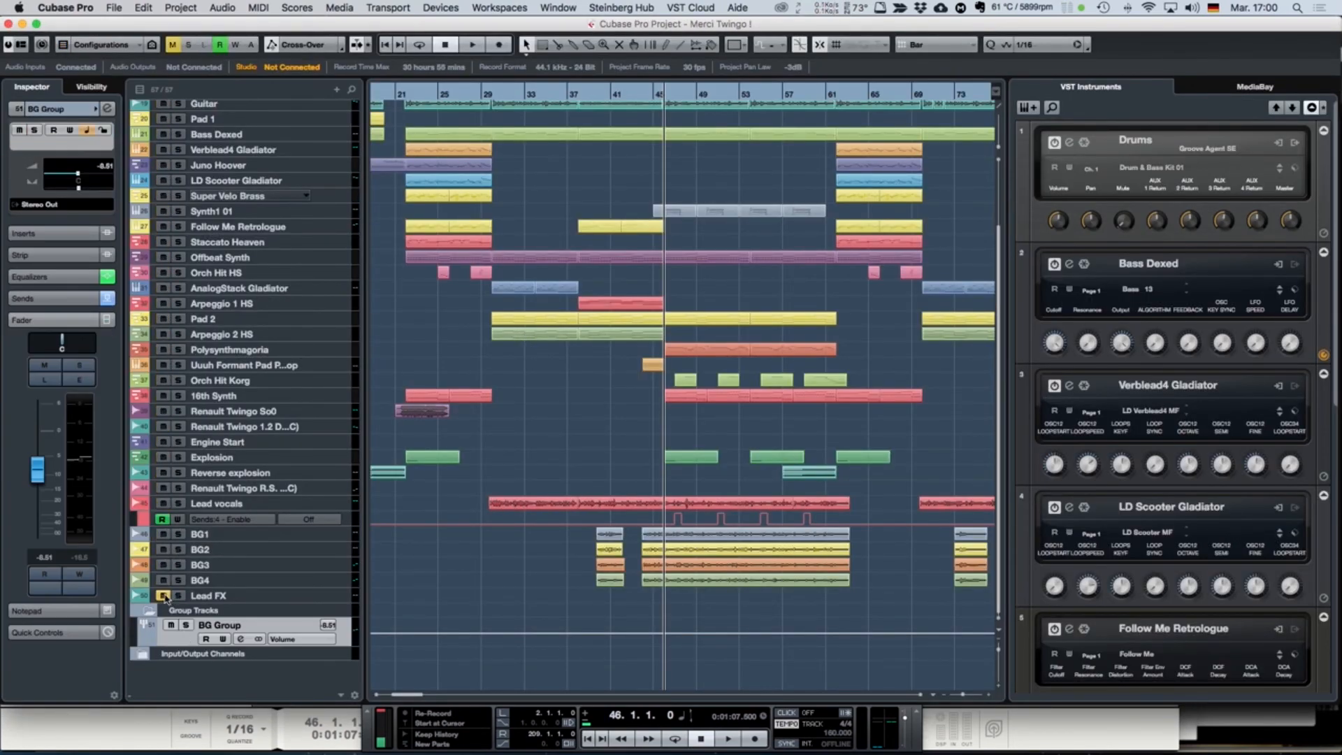
left_click(163, 595)
left_click(107, 109)
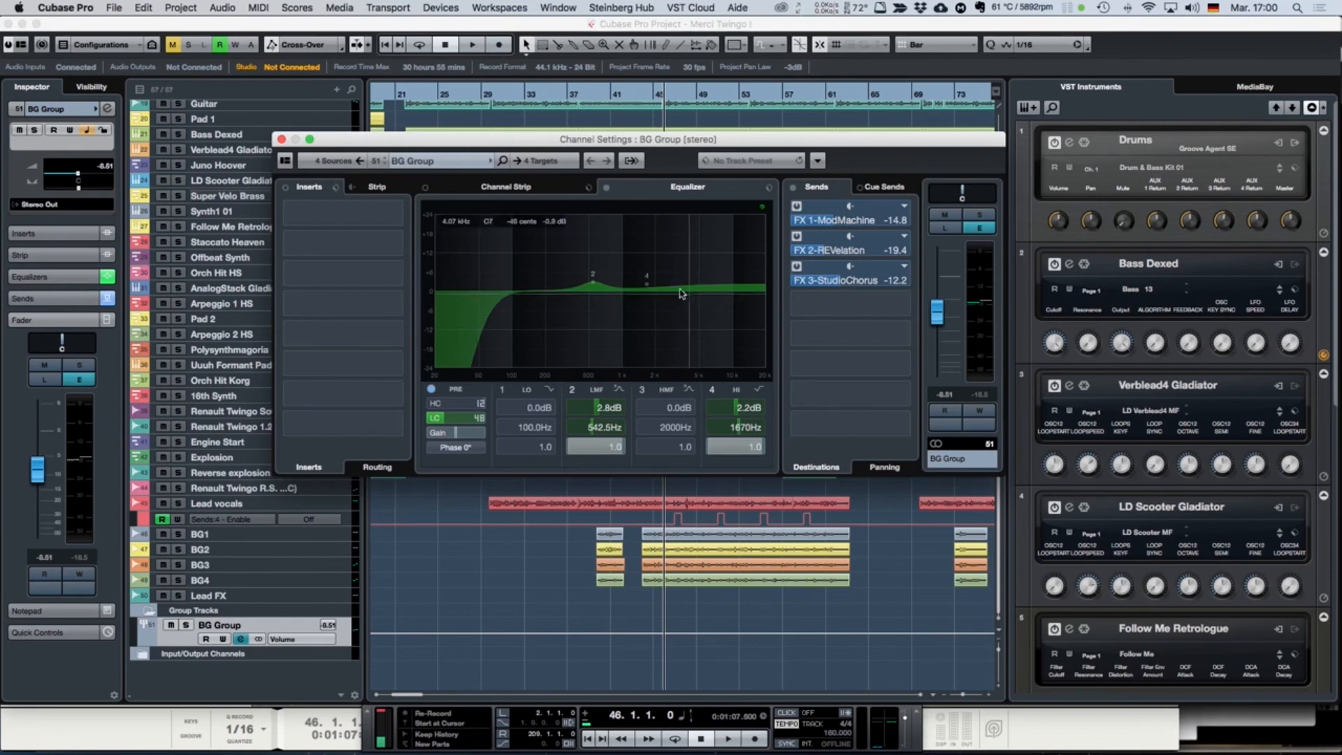
left_click(529, 188)
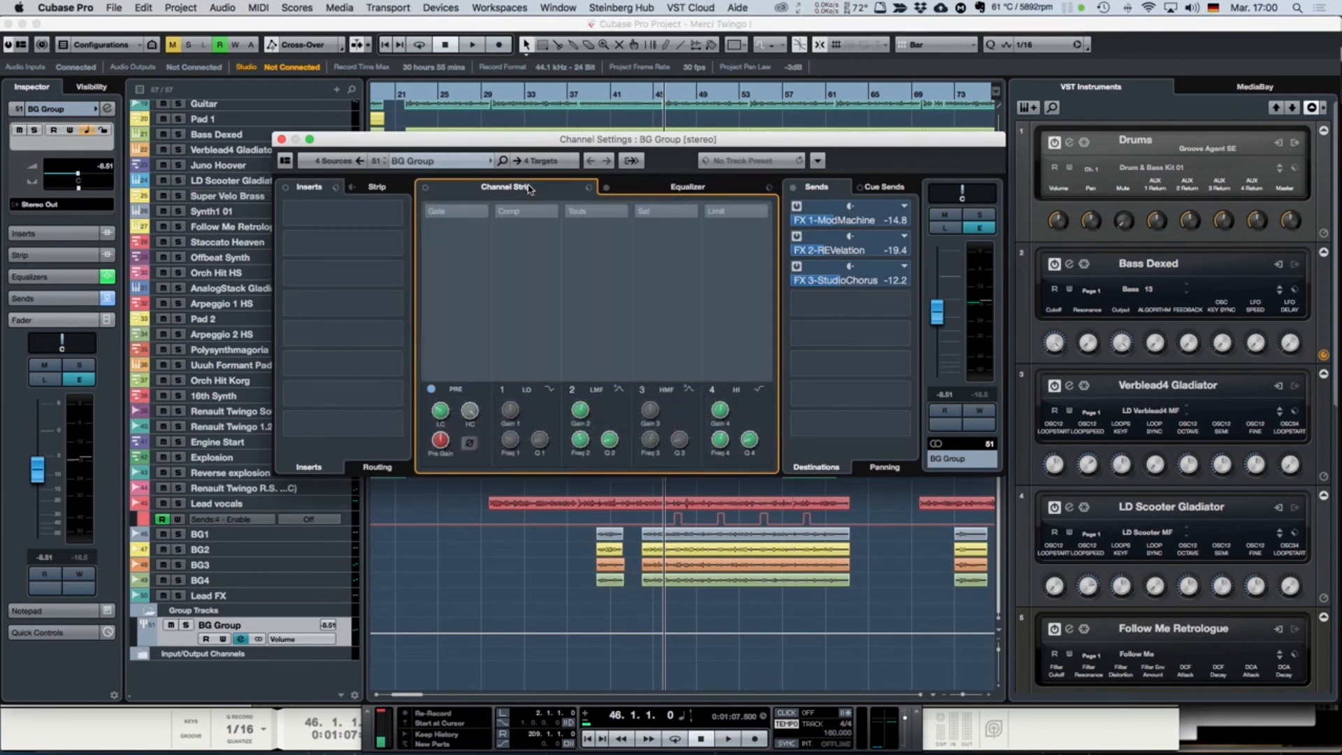
left_click(716, 188)
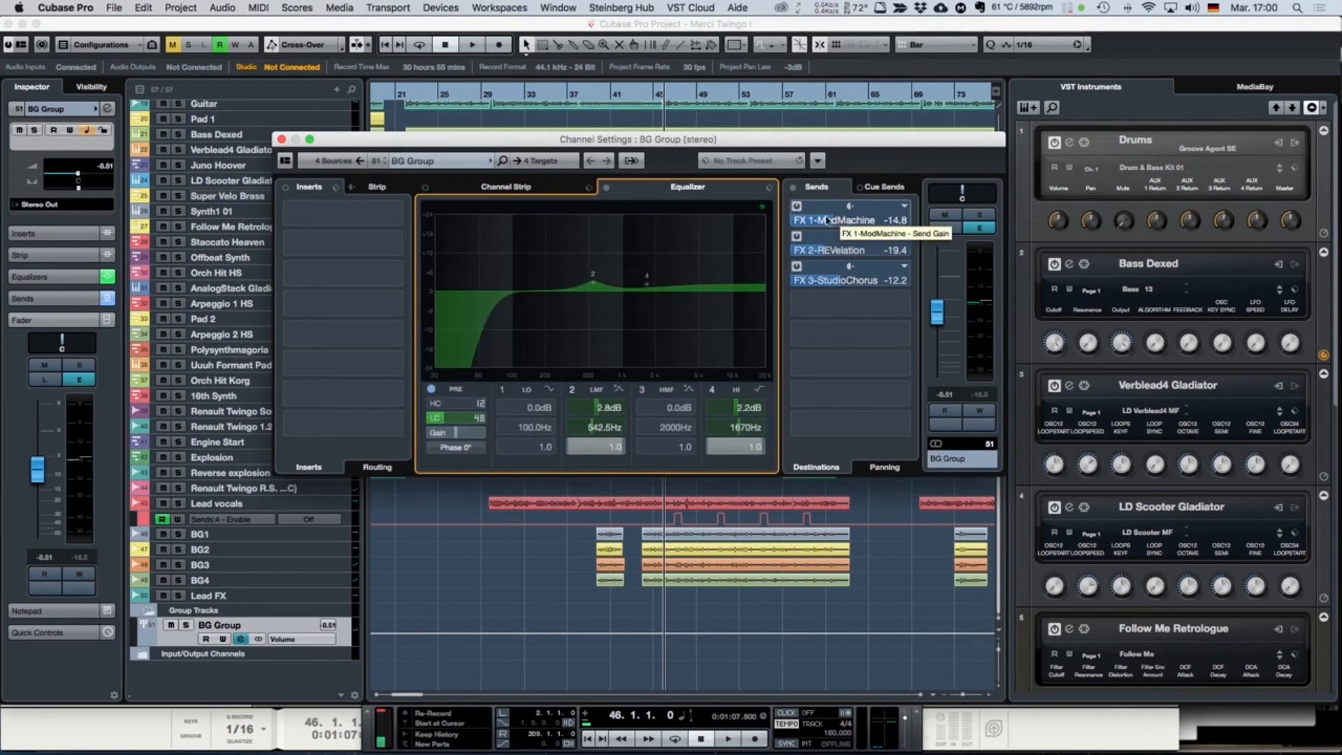
Step: Solo BG Group, play it from about bar 44 and bring its channel settings up during playback
left_click(187, 627)
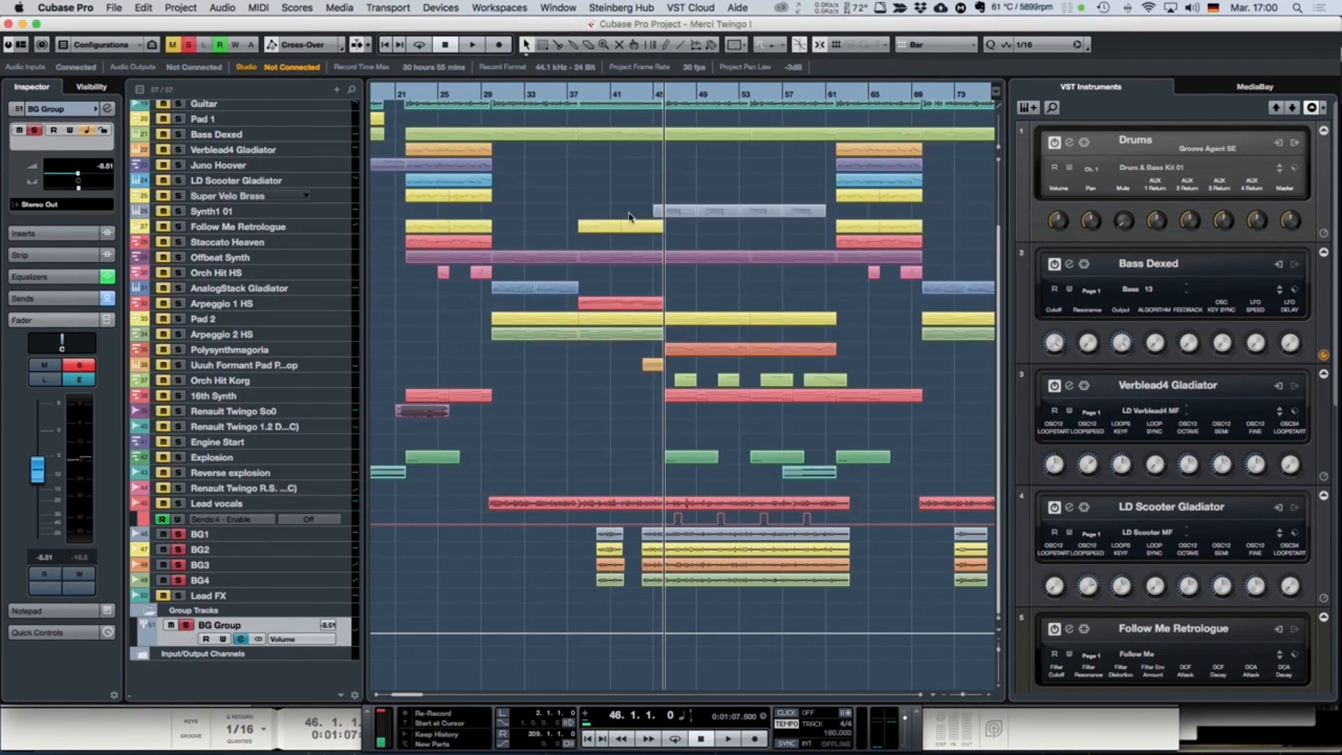
left_click(648, 92)
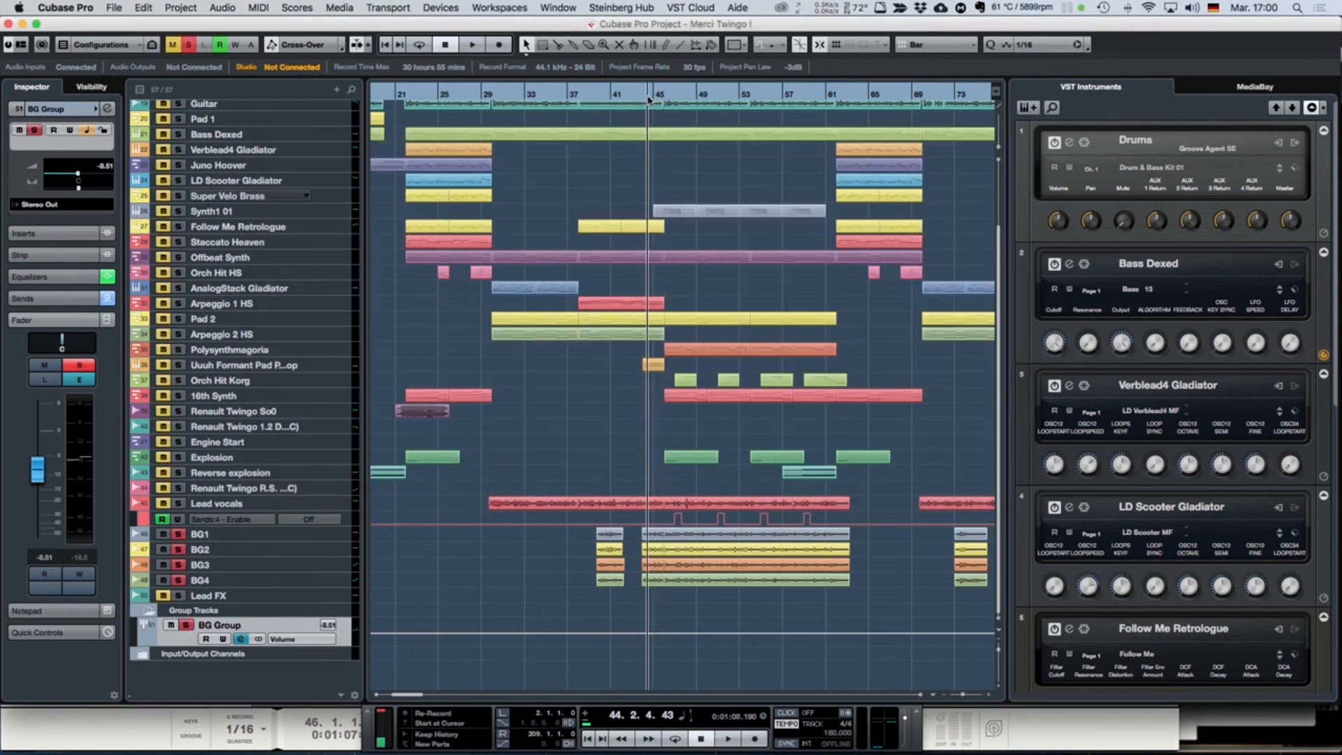
key("space")
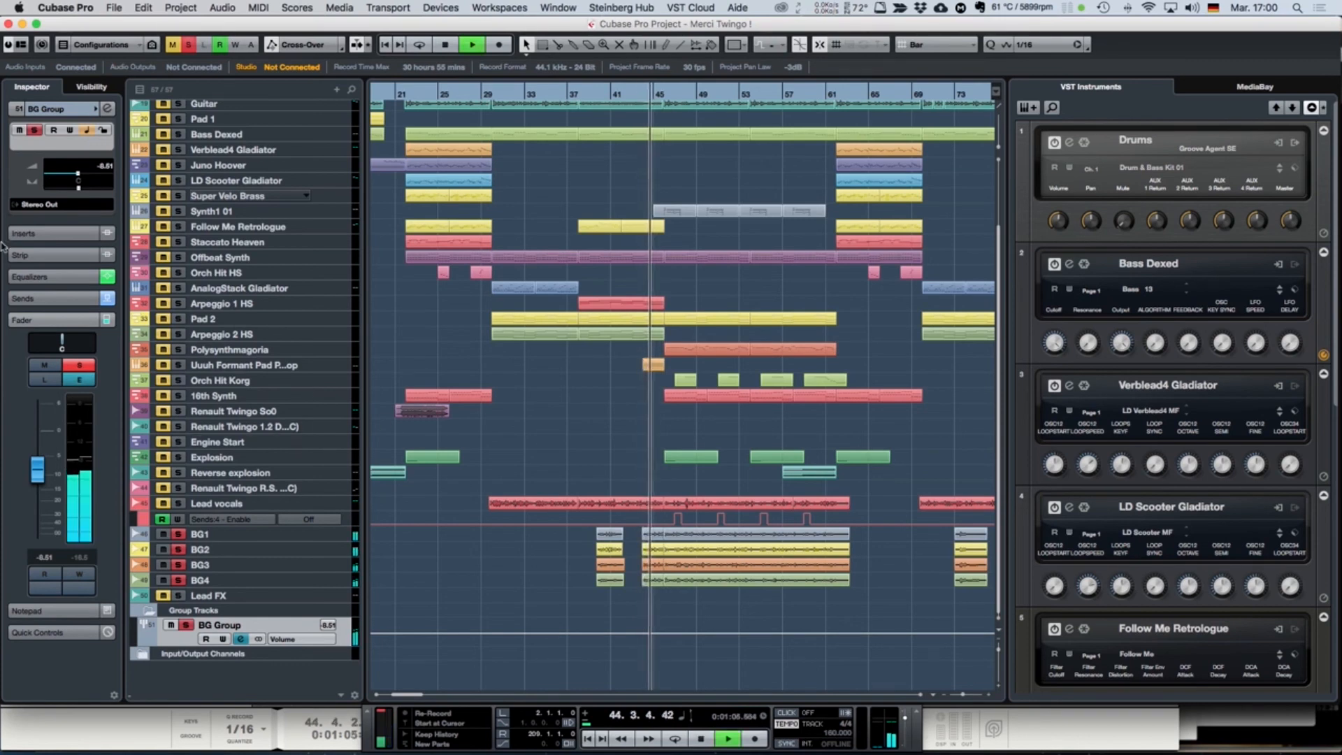
left_click(79, 381)
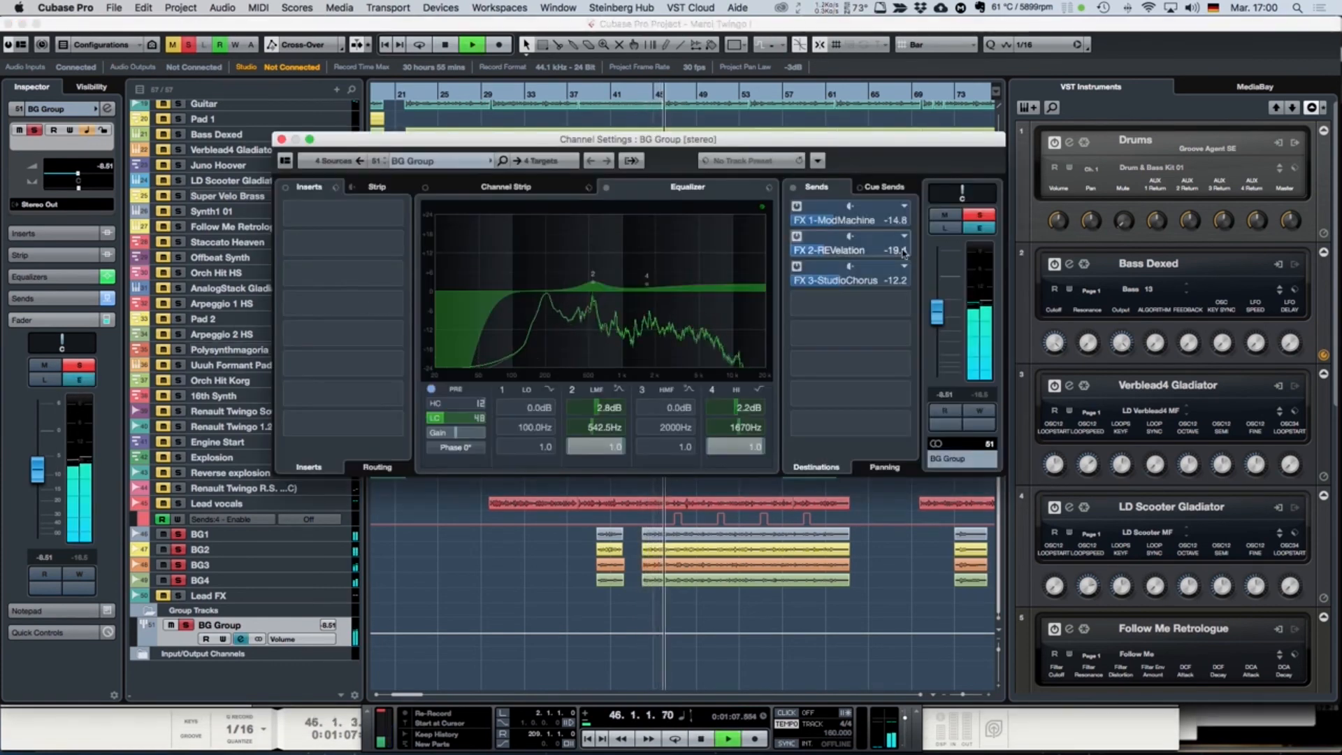
Step: Bypass all of BG Group's sends and reactivate them to compare the backing vocals dry and with effects
left_click(793, 188)
left_click(794, 187)
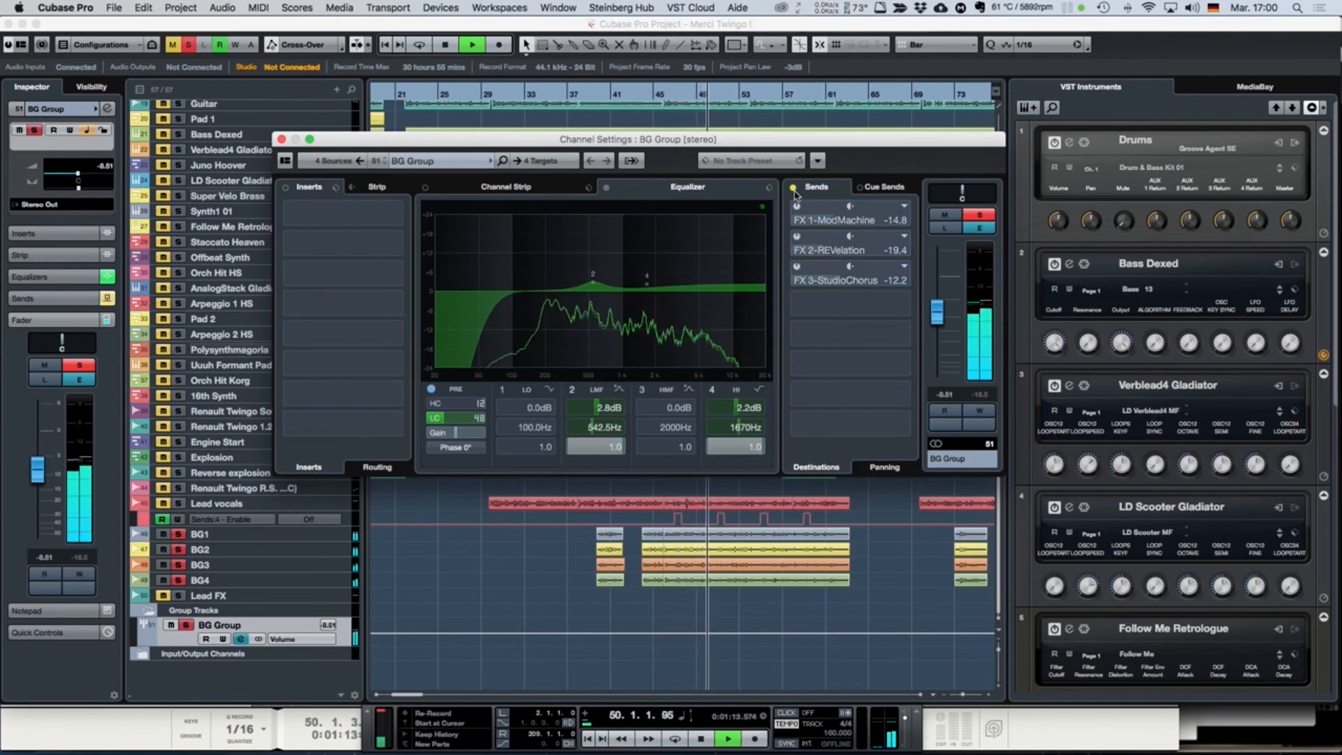
left_click(794, 187)
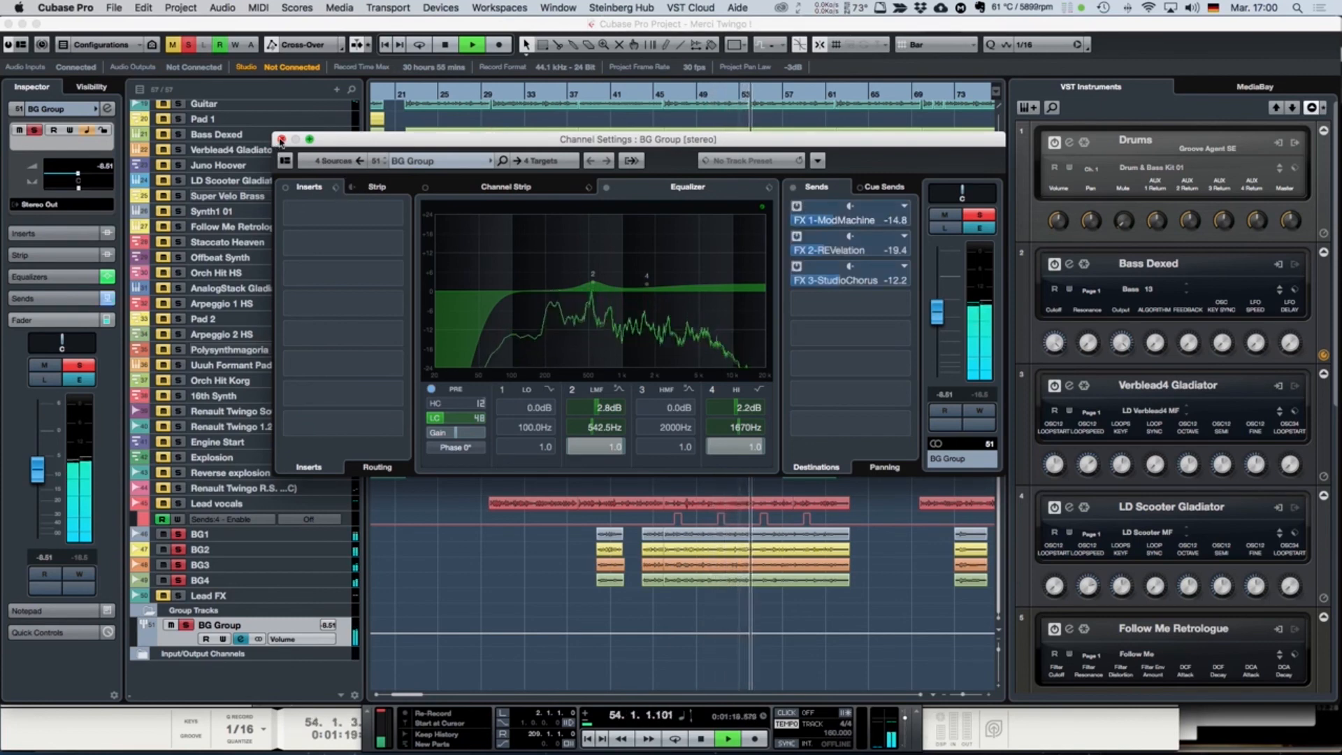
key("space")
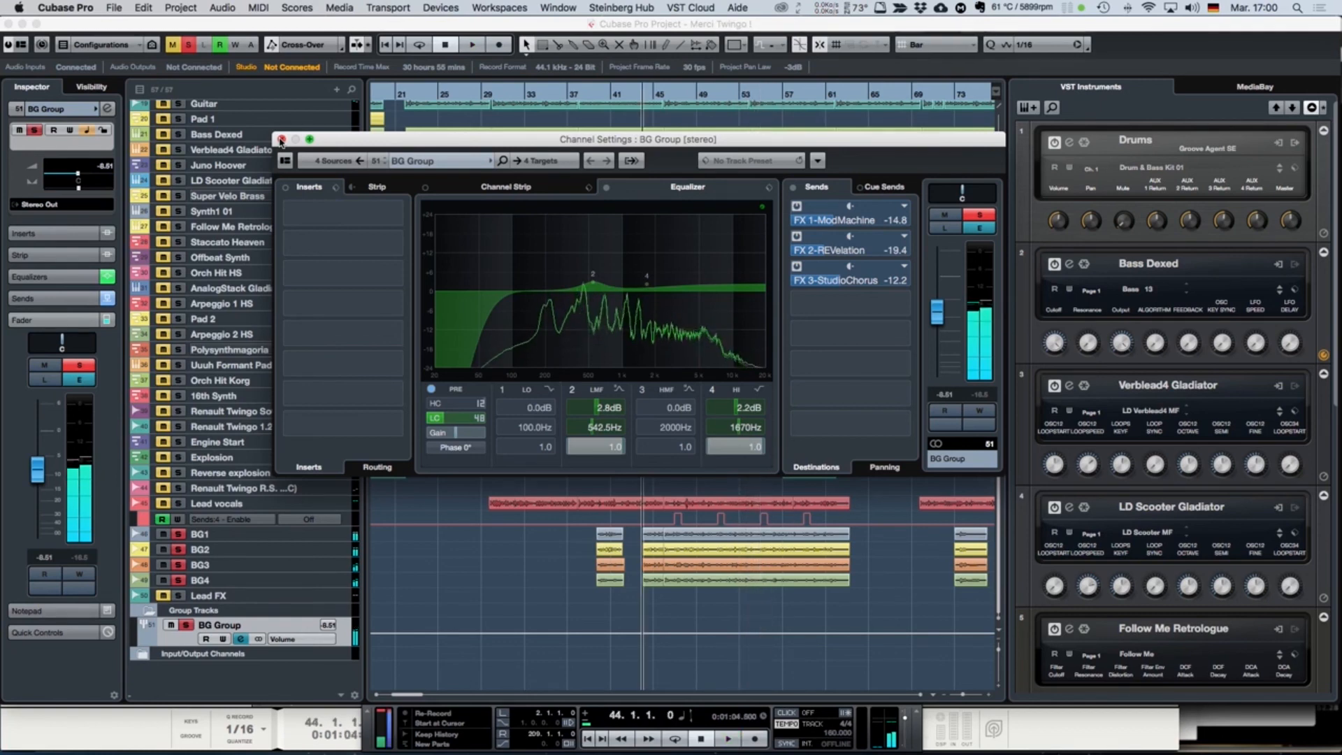
left_click(281, 140)
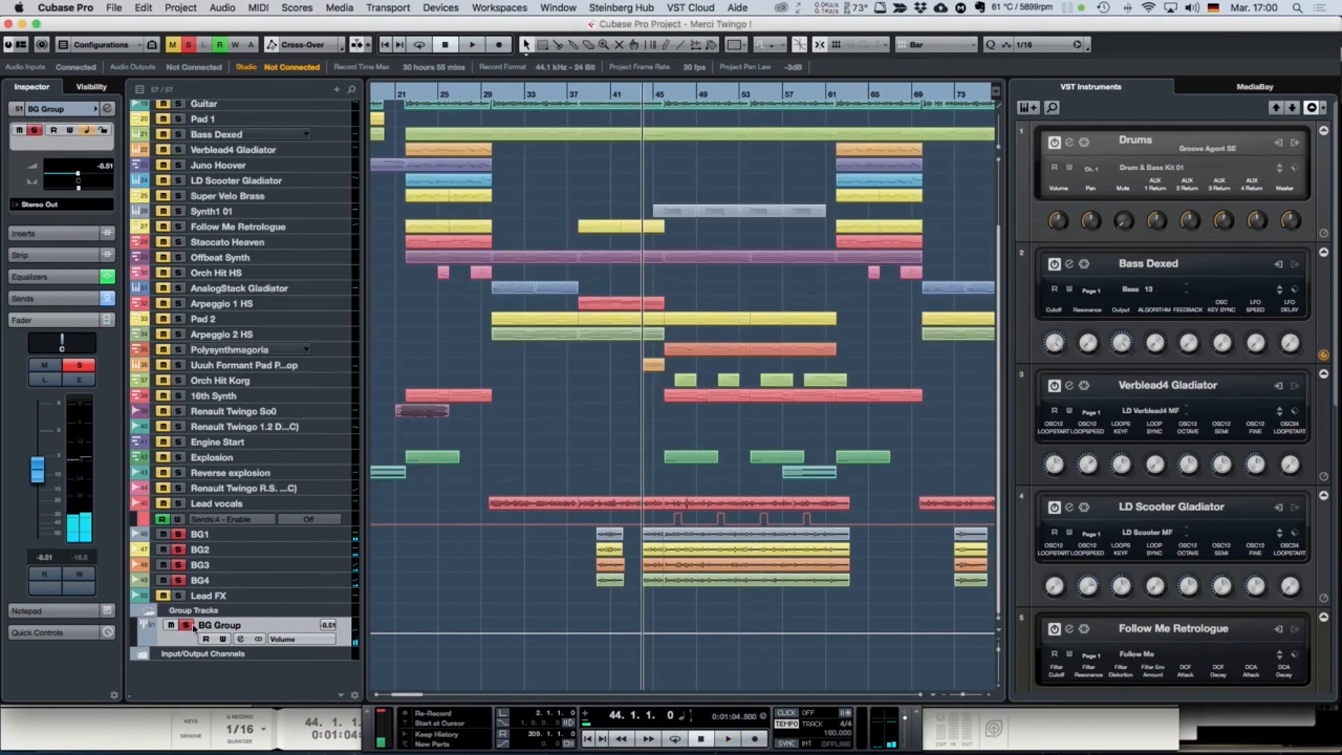
key("s")
Step: Set the playback position to bar 161, where the Lead FX part starts
scroll(710, 559, "right", 3)
scroll(710, 560, "left", 10)
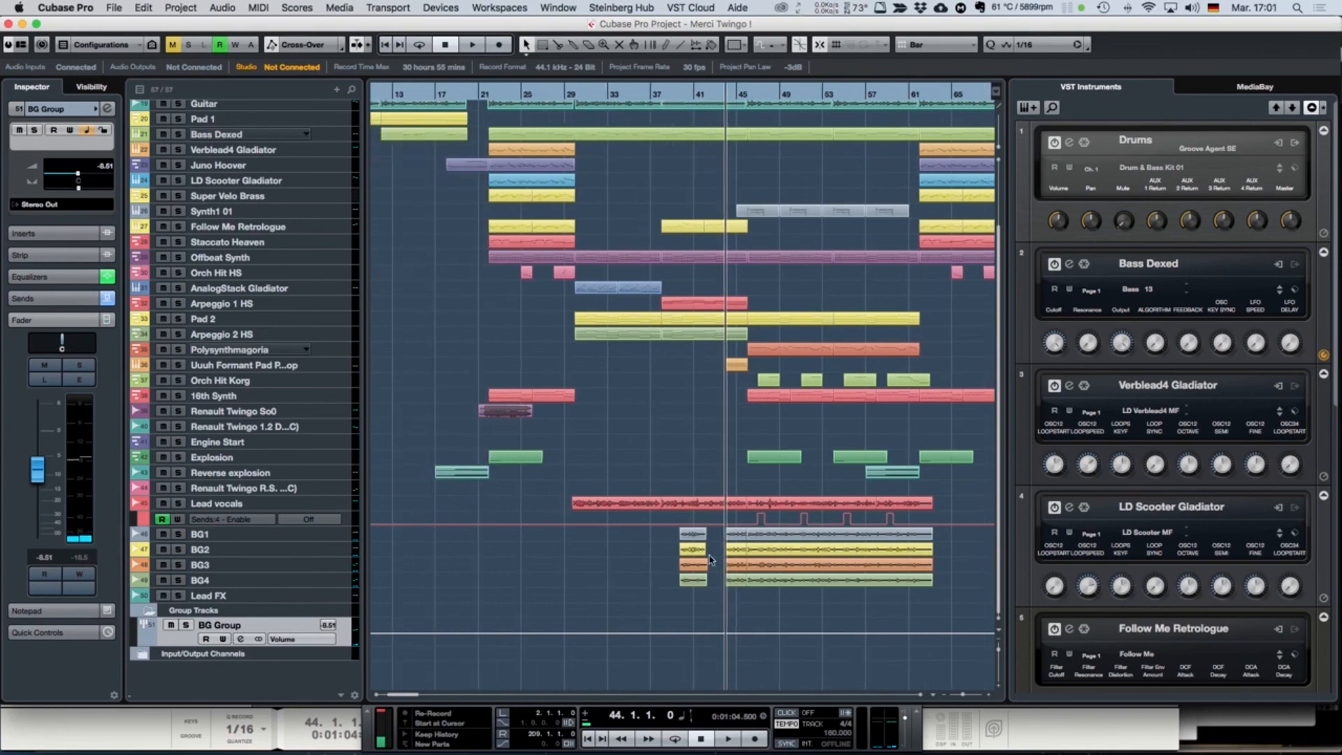
scroll(710, 559, "up", 3)
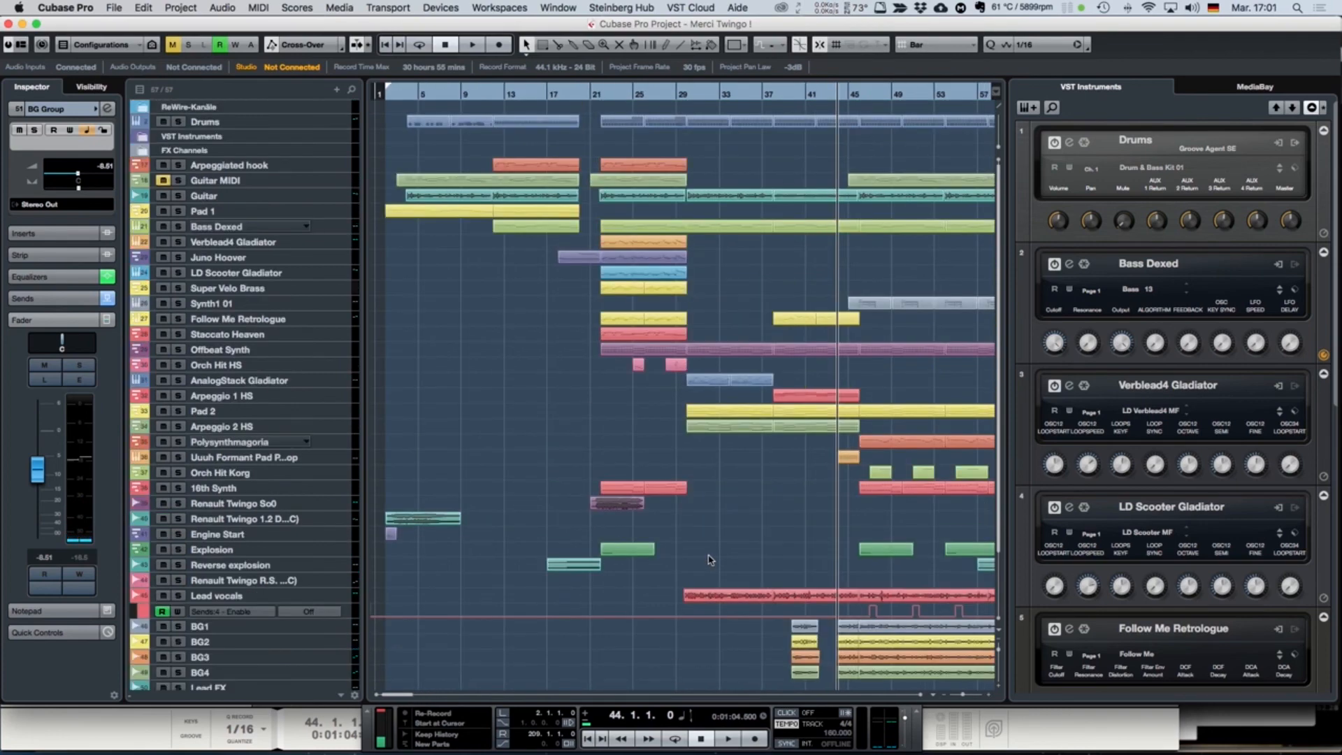
scroll(710, 559, "right", 15)
scroll(710, 559, "down", 3)
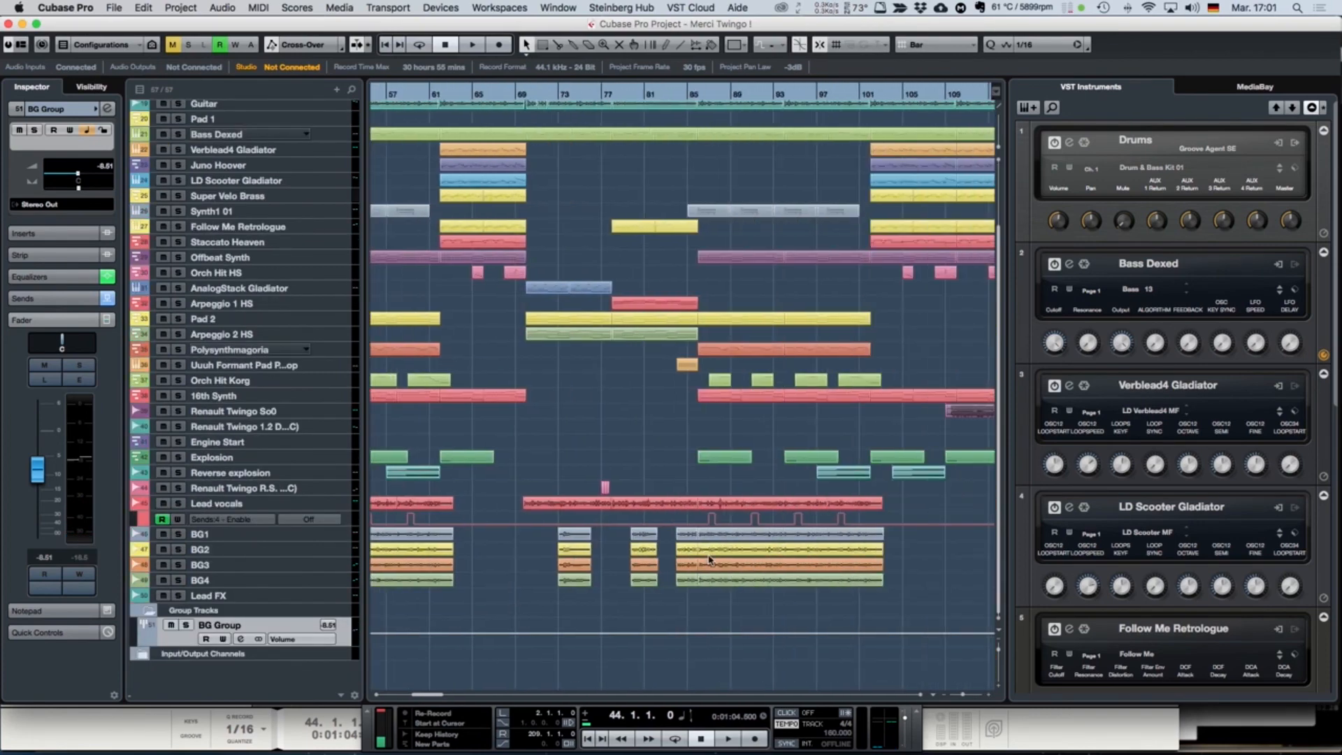
scroll(711, 559, "right", 12)
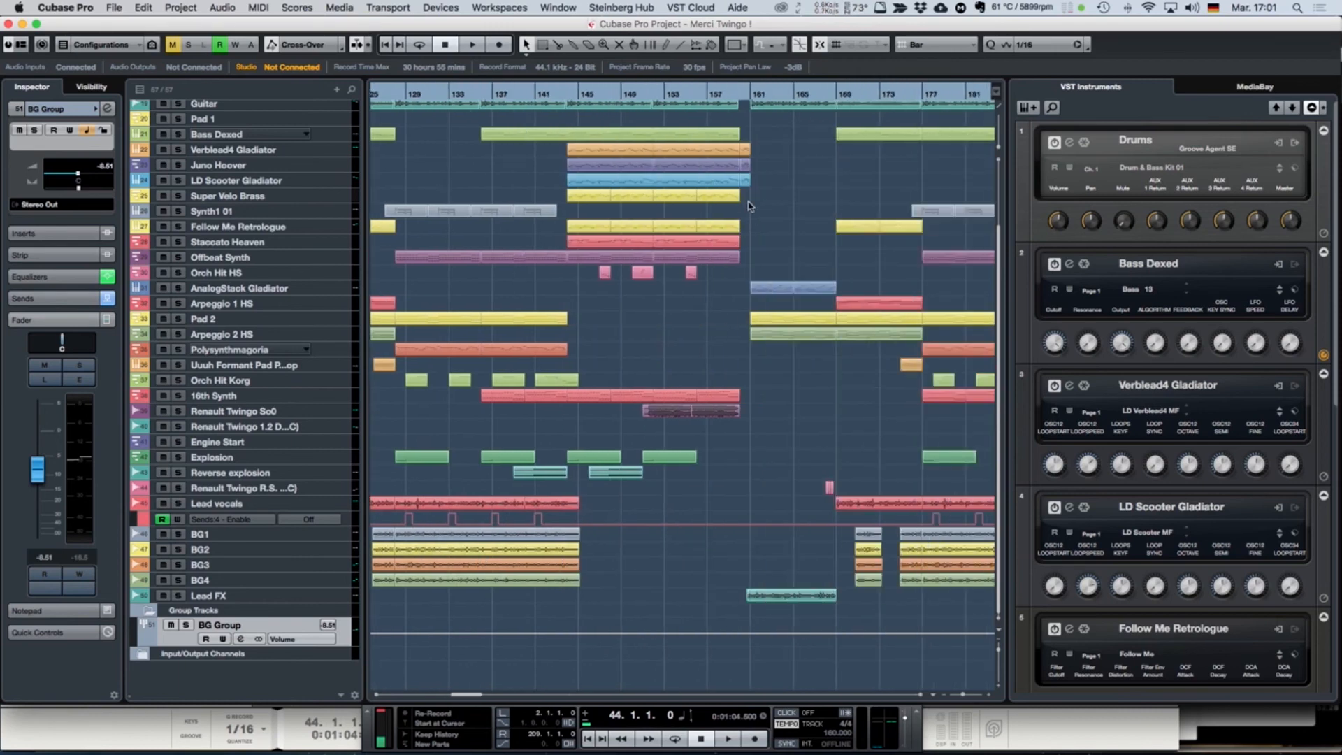
left_click(756, 100)
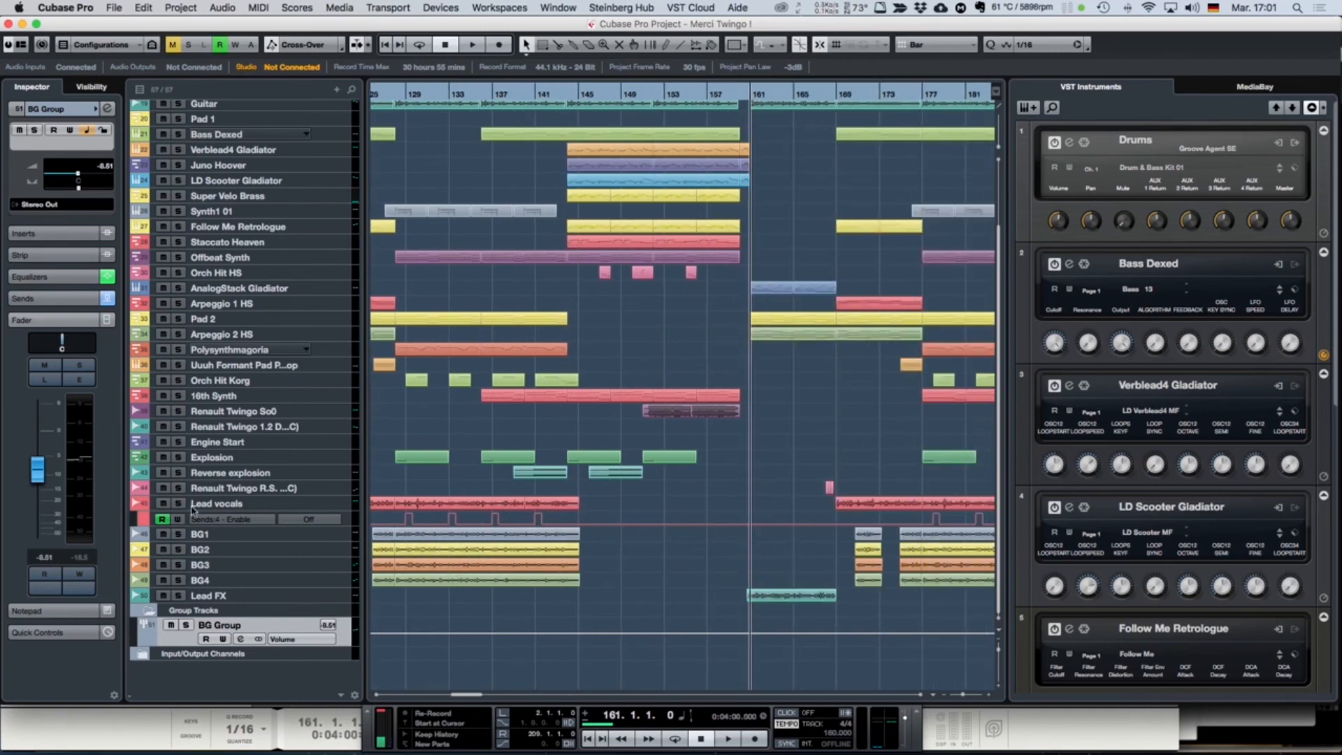
Step: Open the Lead FX track's channel settings and its Guitar Rig 4 insert
left_click(318, 596)
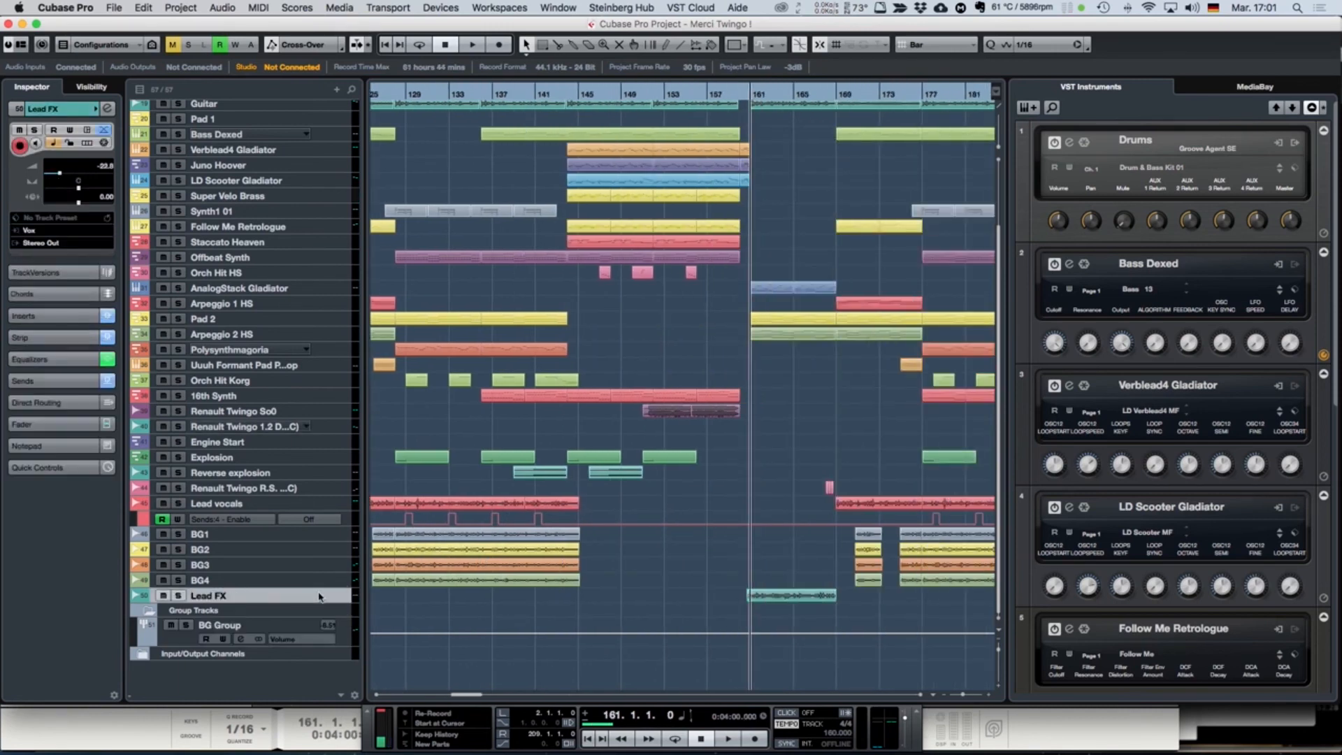
left_click(107, 109)
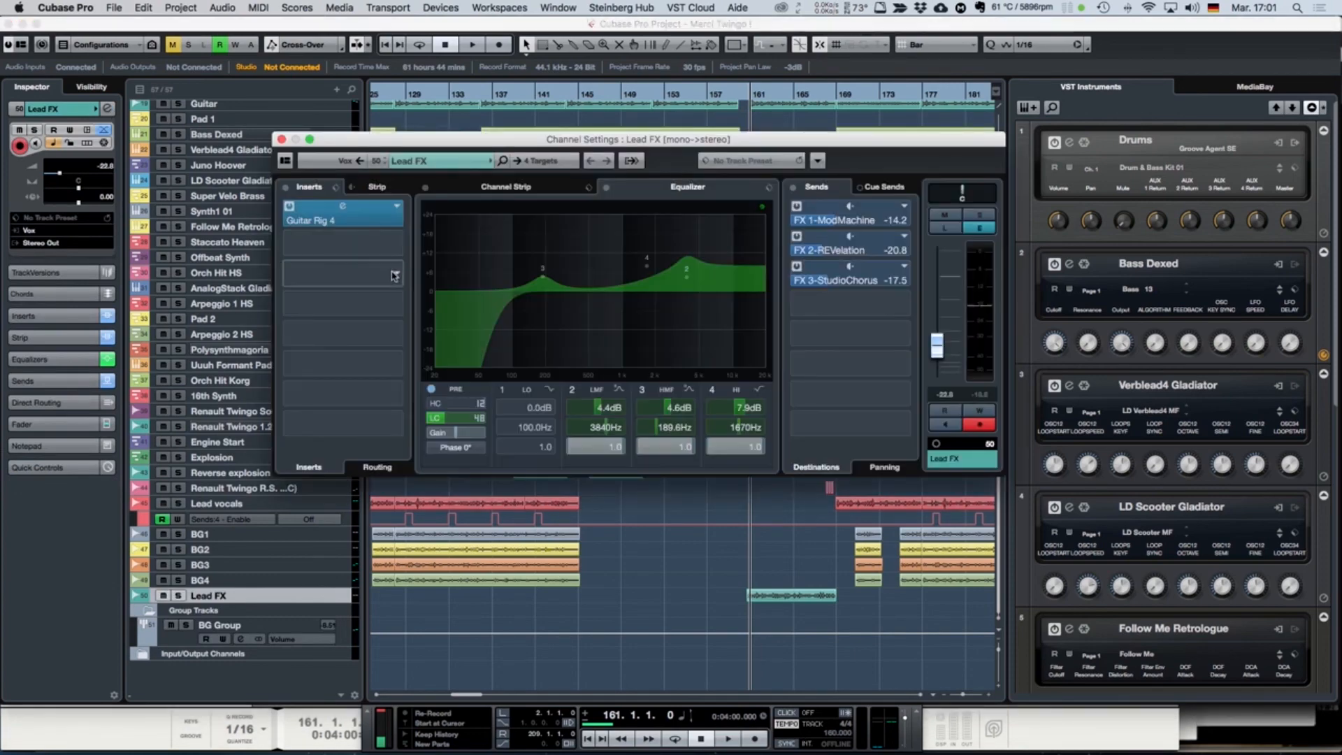
double_click(342, 211)
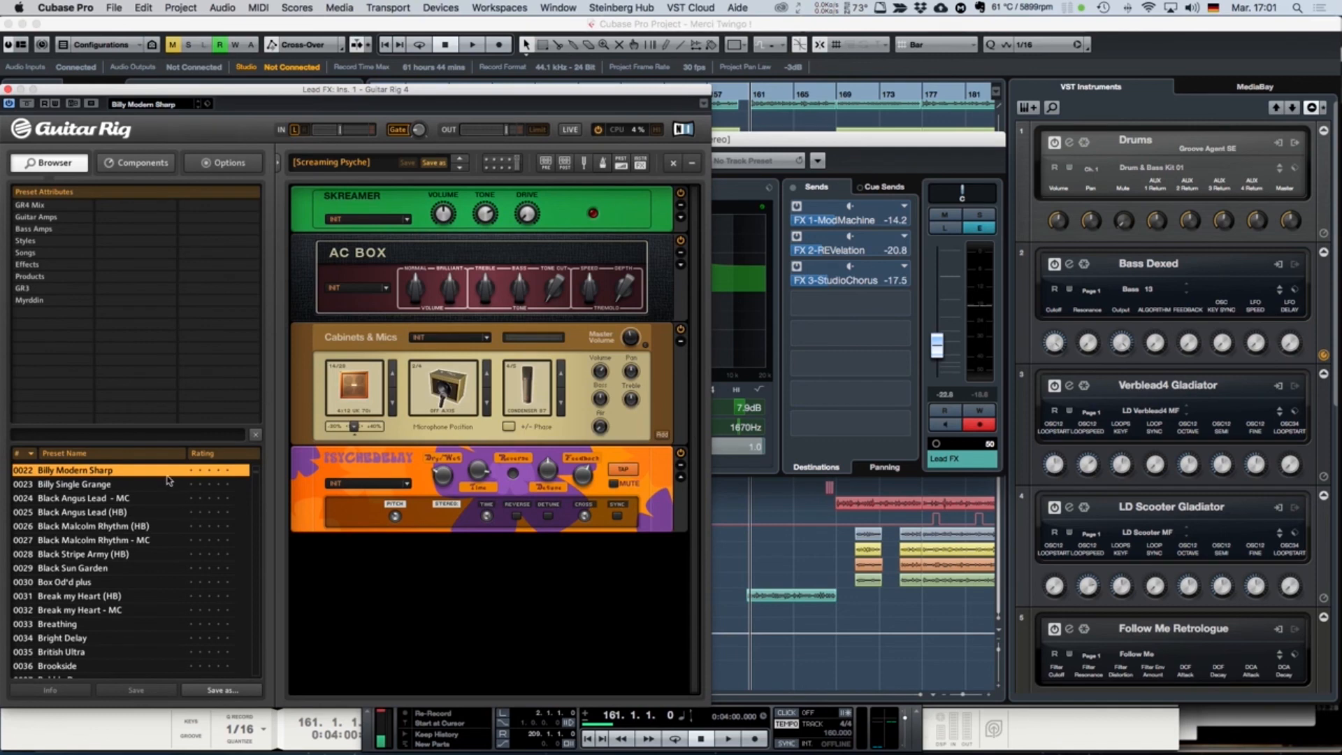
Step: Browse Guitar Rig's Vocal and Special FX effect presets, select Screaming Psyche and close the plug-in window
left_click(51, 265)
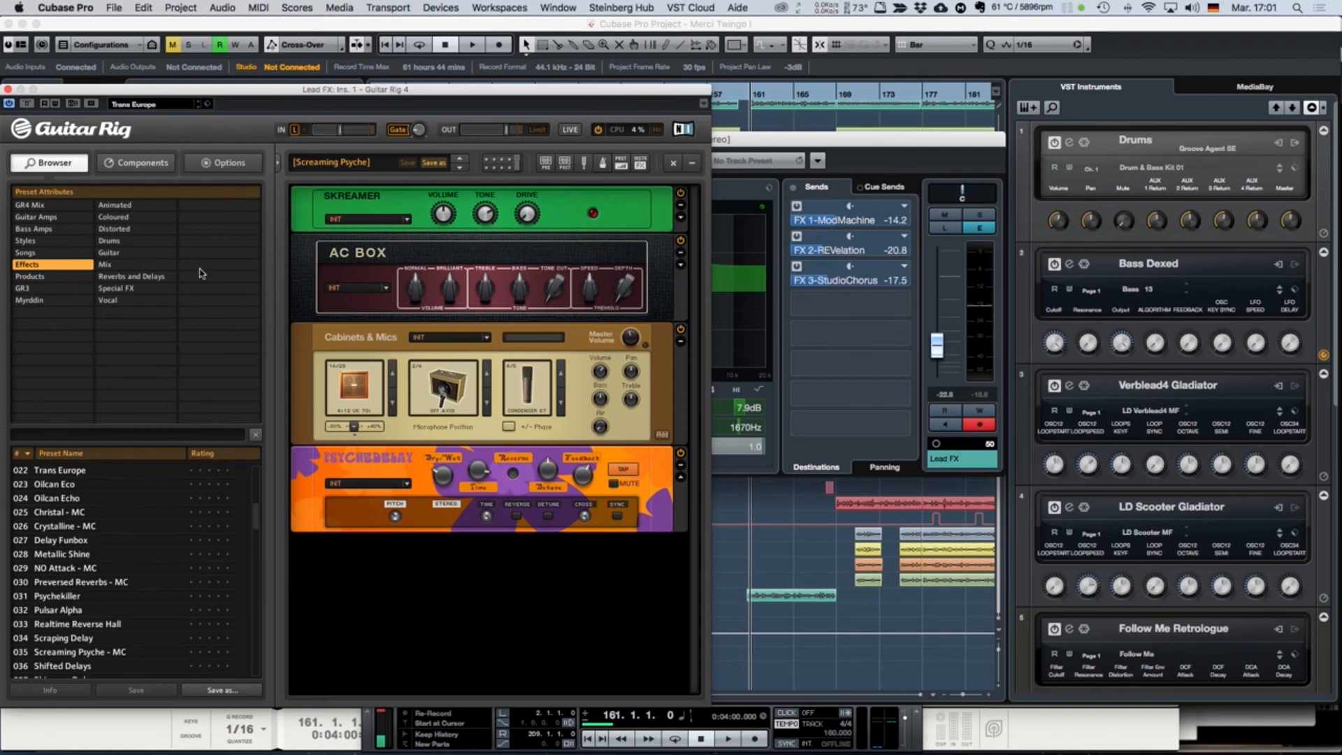
left_click(126, 300)
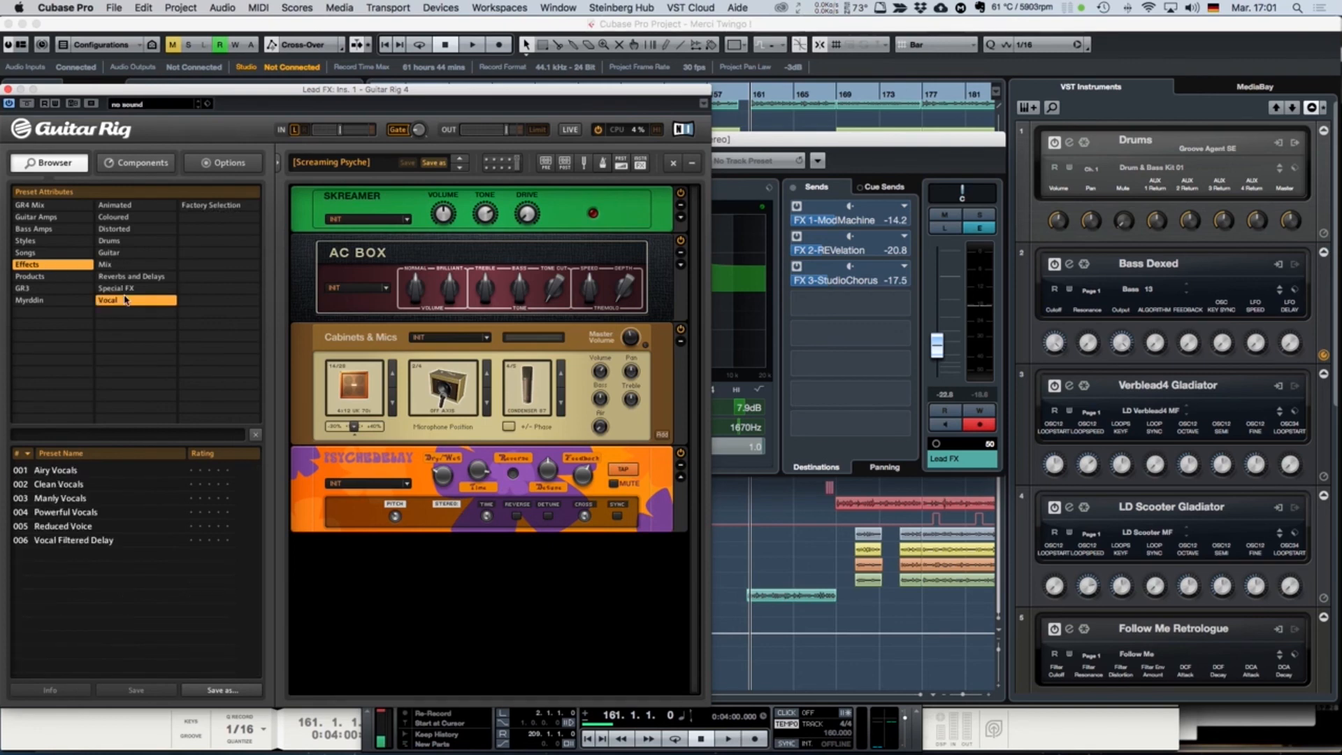
left_click(120, 288)
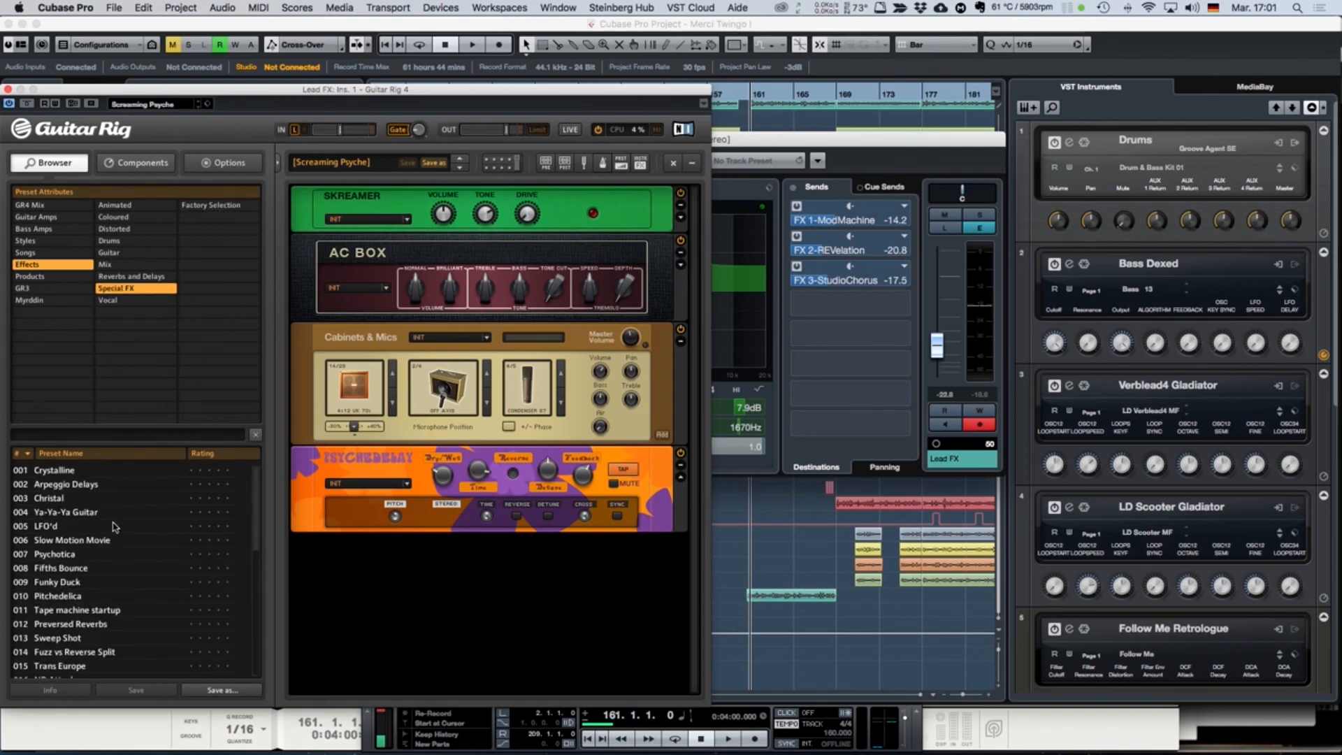
scroll(115, 527, "down", 10)
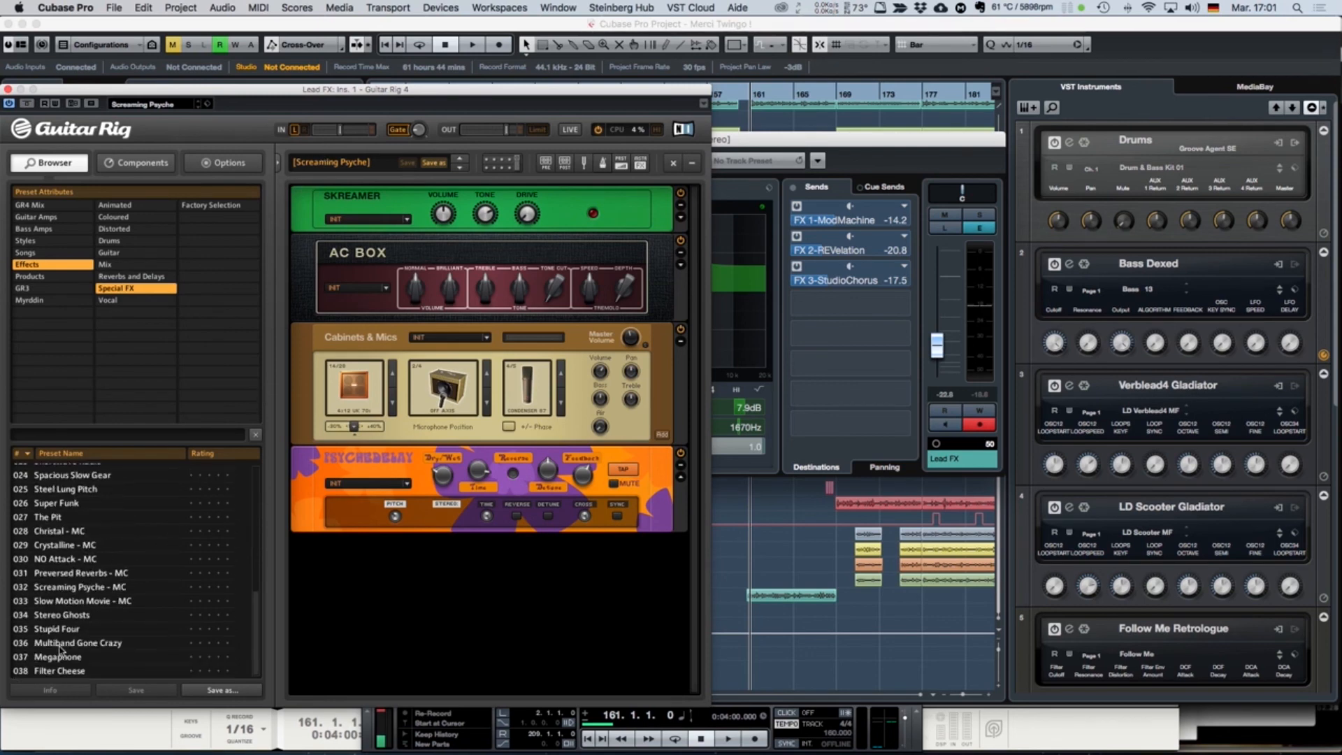
scroll(98, 556, "up", 6)
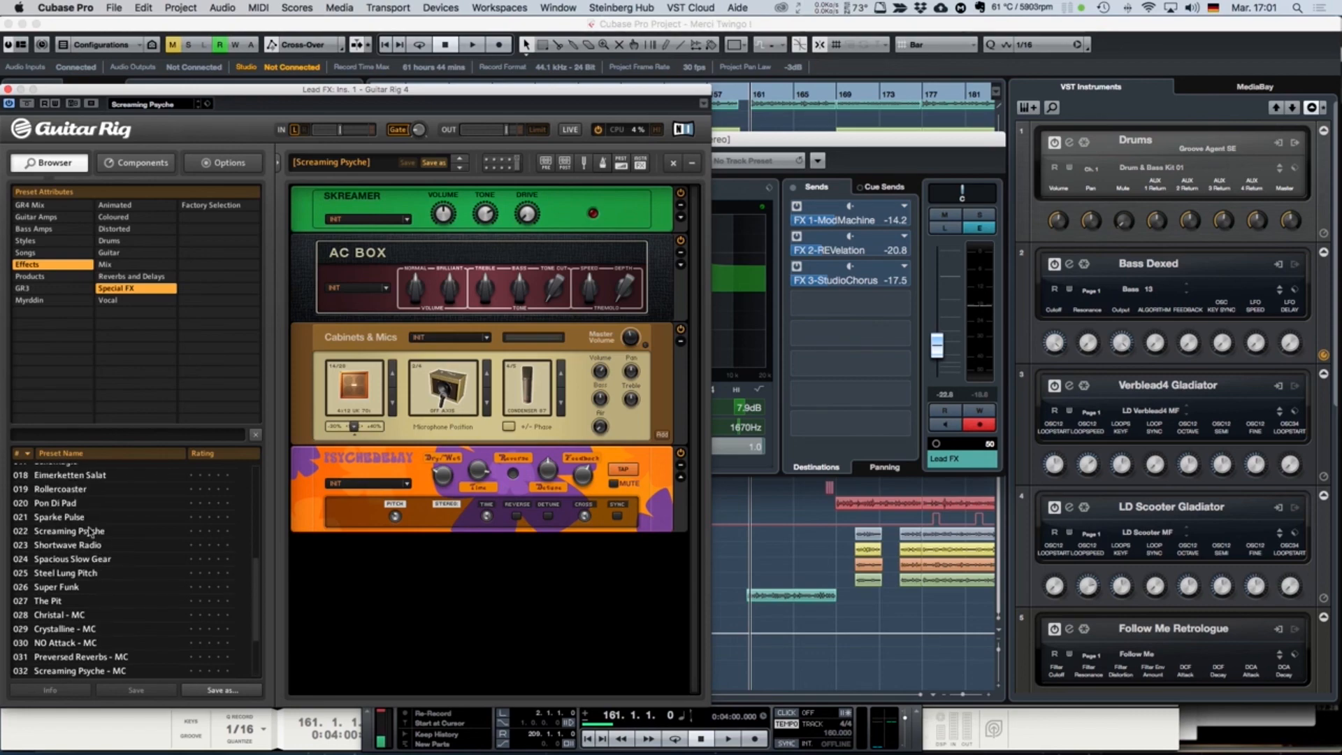
left_click(90, 531)
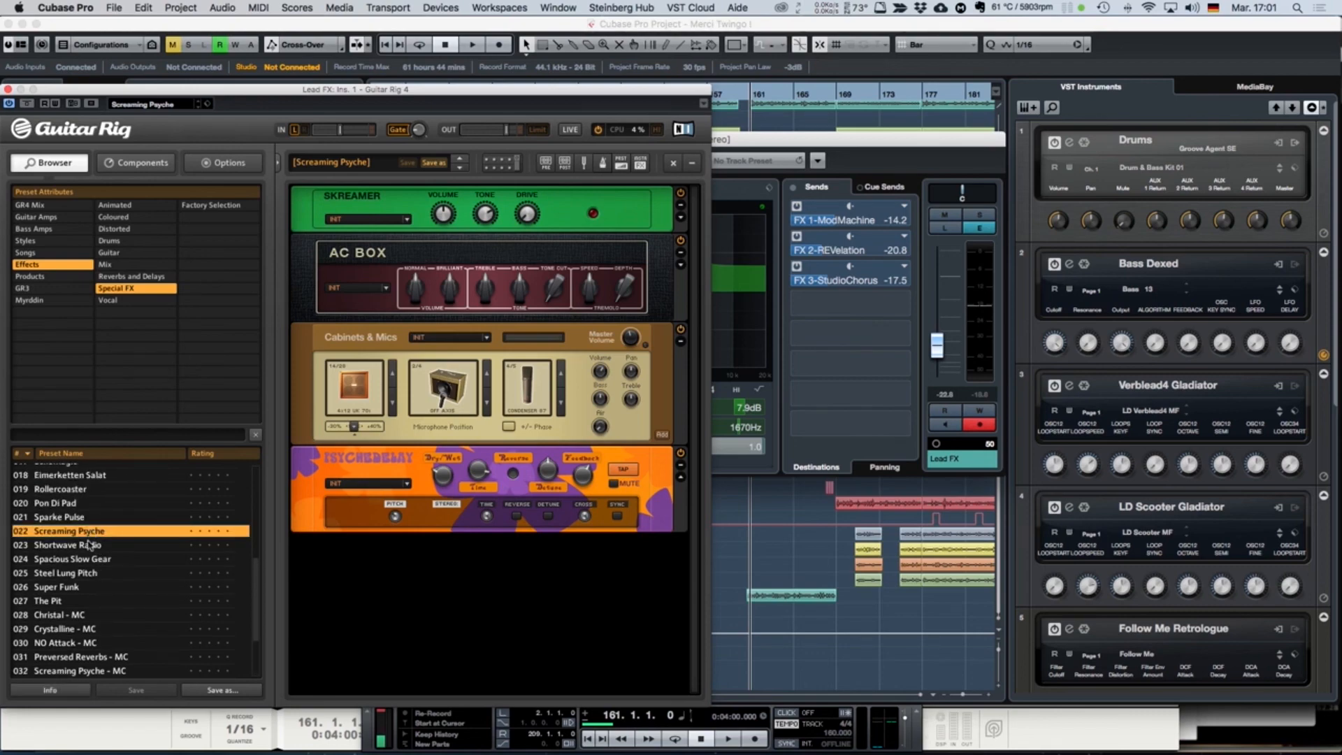
left_click(8, 90)
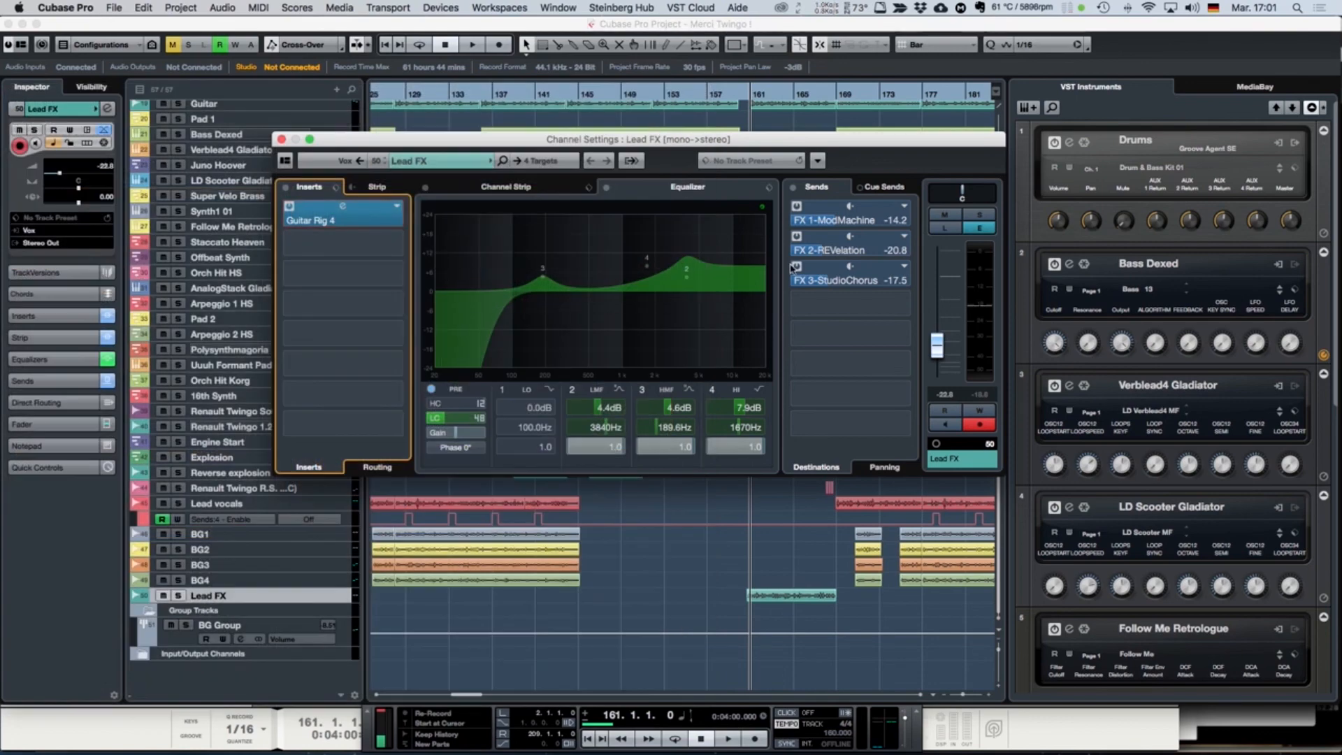
Step: Examine Lead FX's channel strip modules, view its Guitar Rig 4 insert once more and close the plug-in and channel settings
left_click(507, 189)
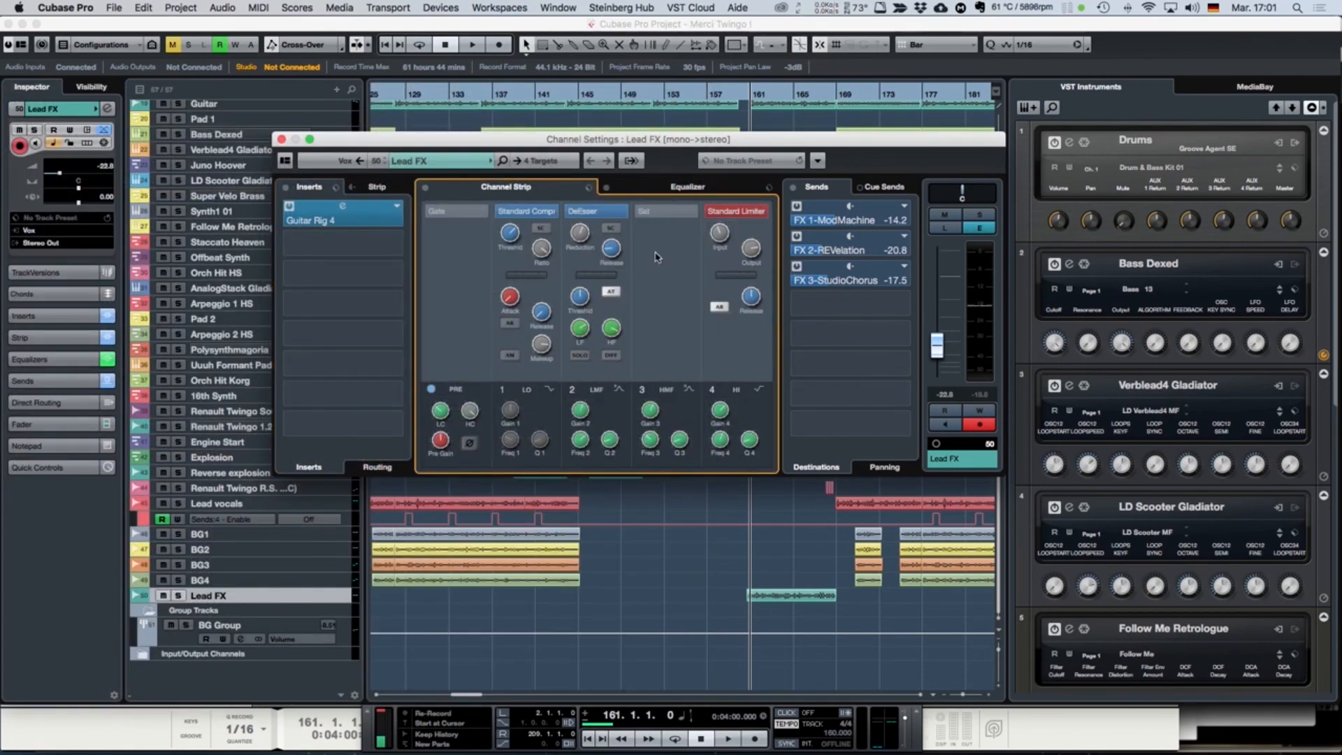
mouse_move(642, 215)
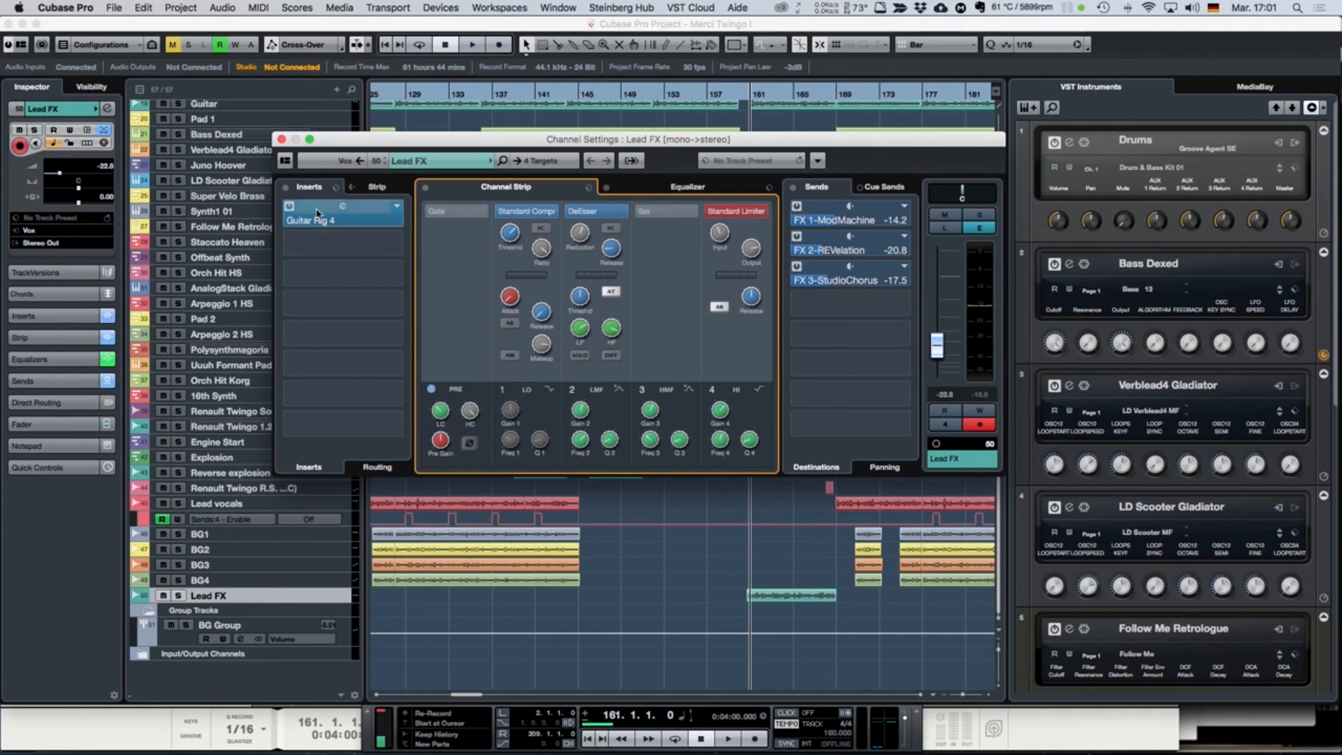
double_click(342, 211)
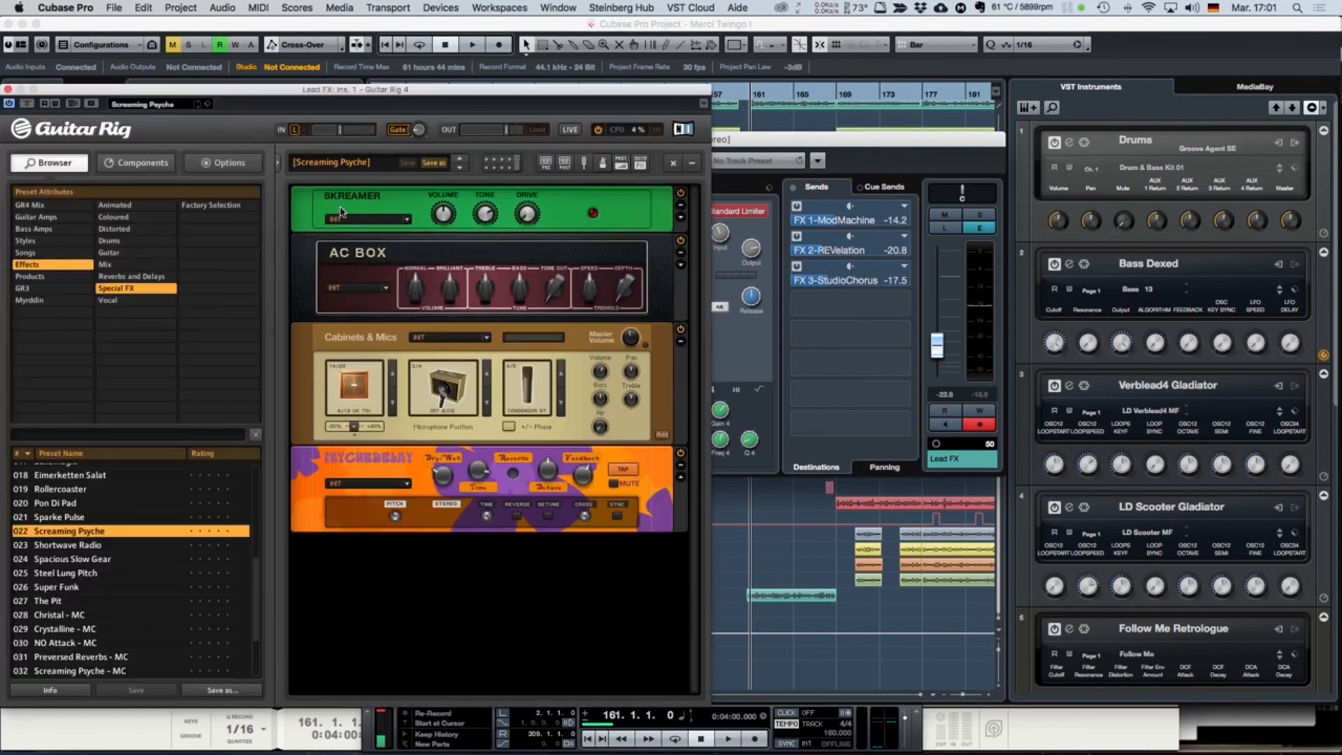
left_click(9, 90)
left_click(280, 132)
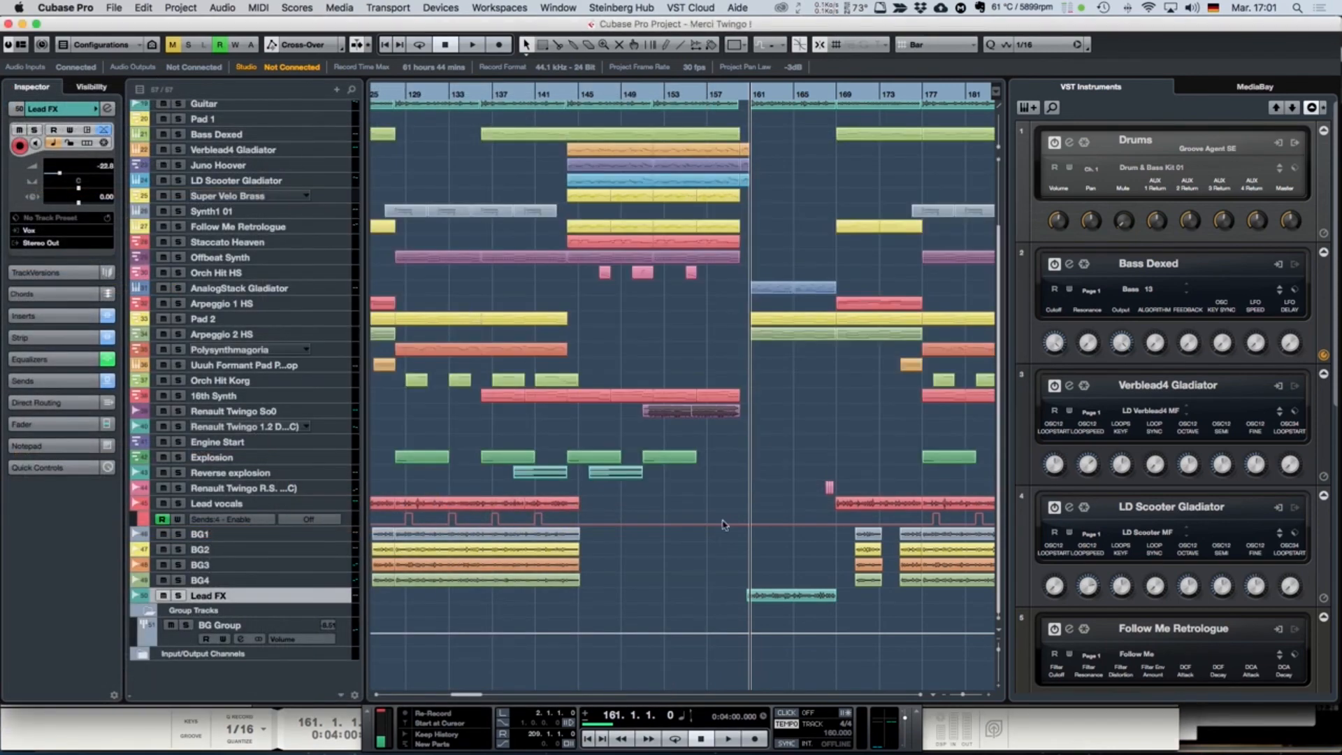
Step: Look over the song arrangement, switch to the MixConsole and open the channel settings of Stereo Out
scroll(900, 611, "up", 3)
scroll(900, 612, "right", 2)
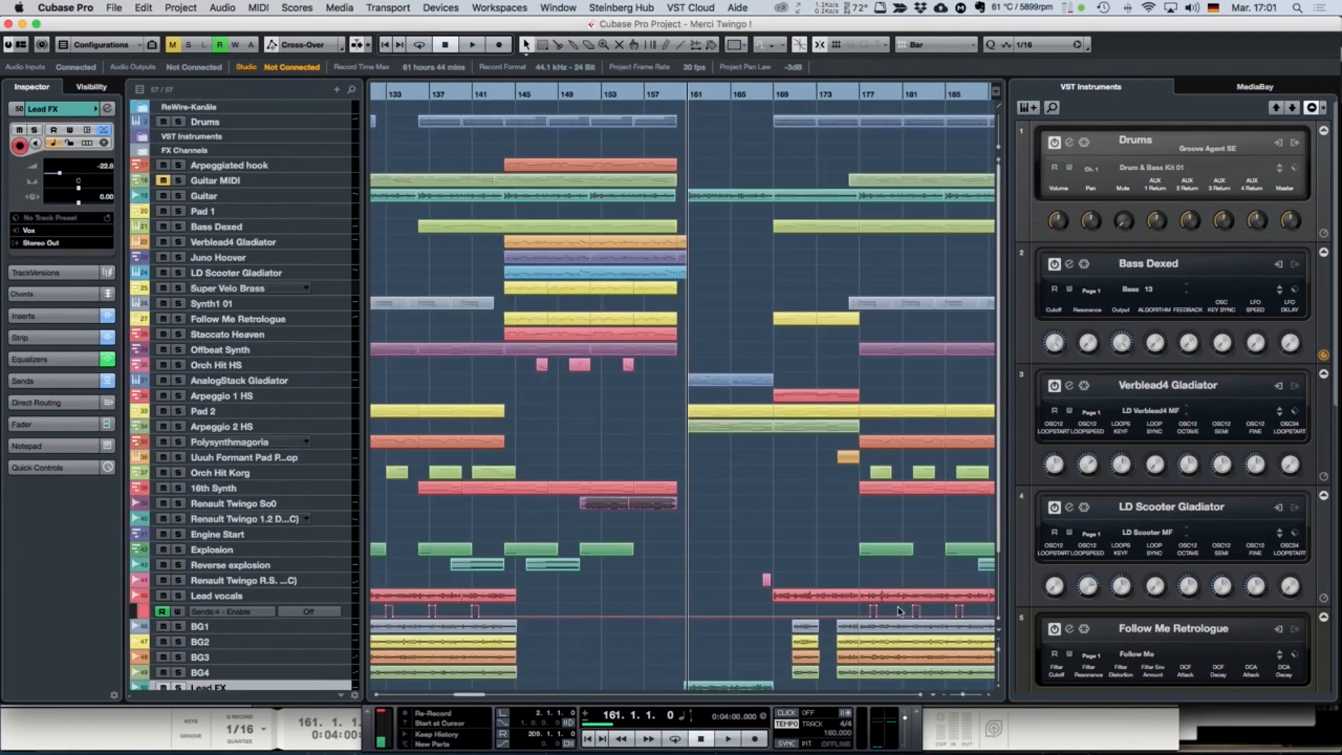
scroll(899, 611, "left", 15)
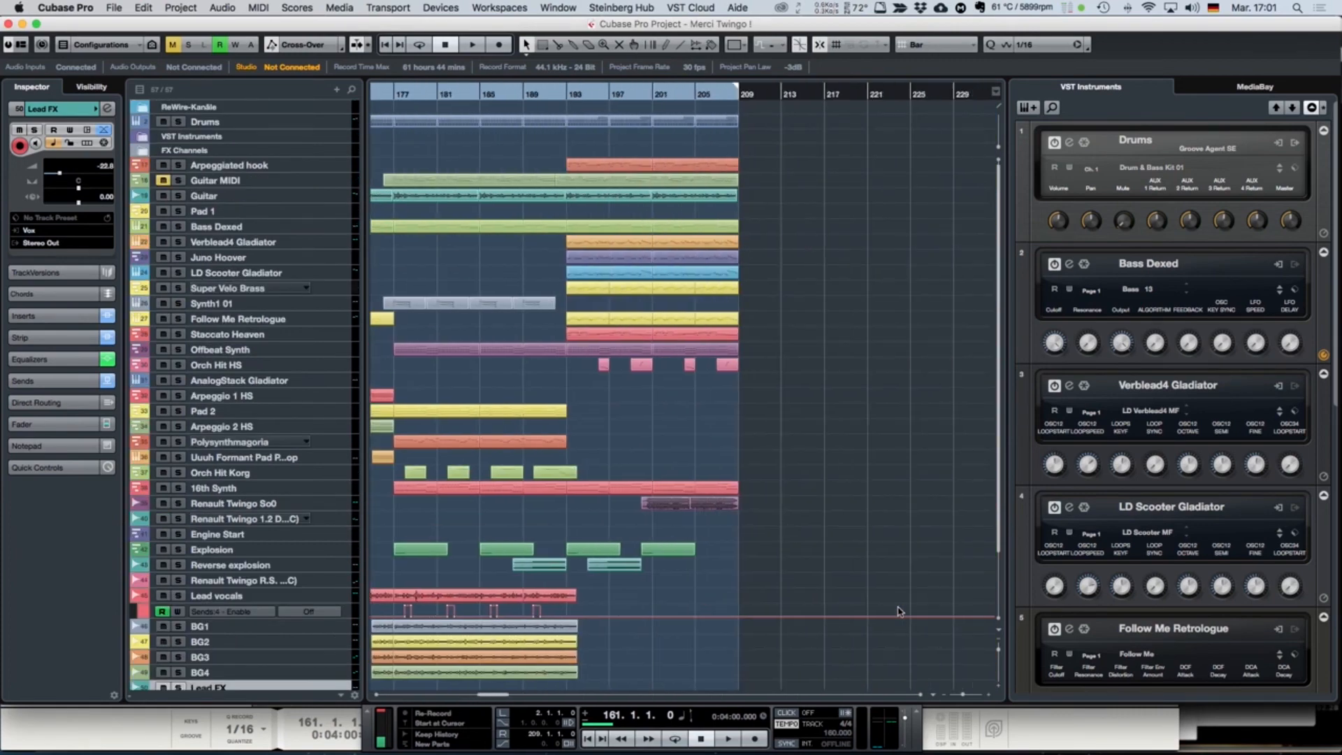
scroll(895, 611, "down", 3)
scroll(892, 610, "left", 15)
left_click(441, 8)
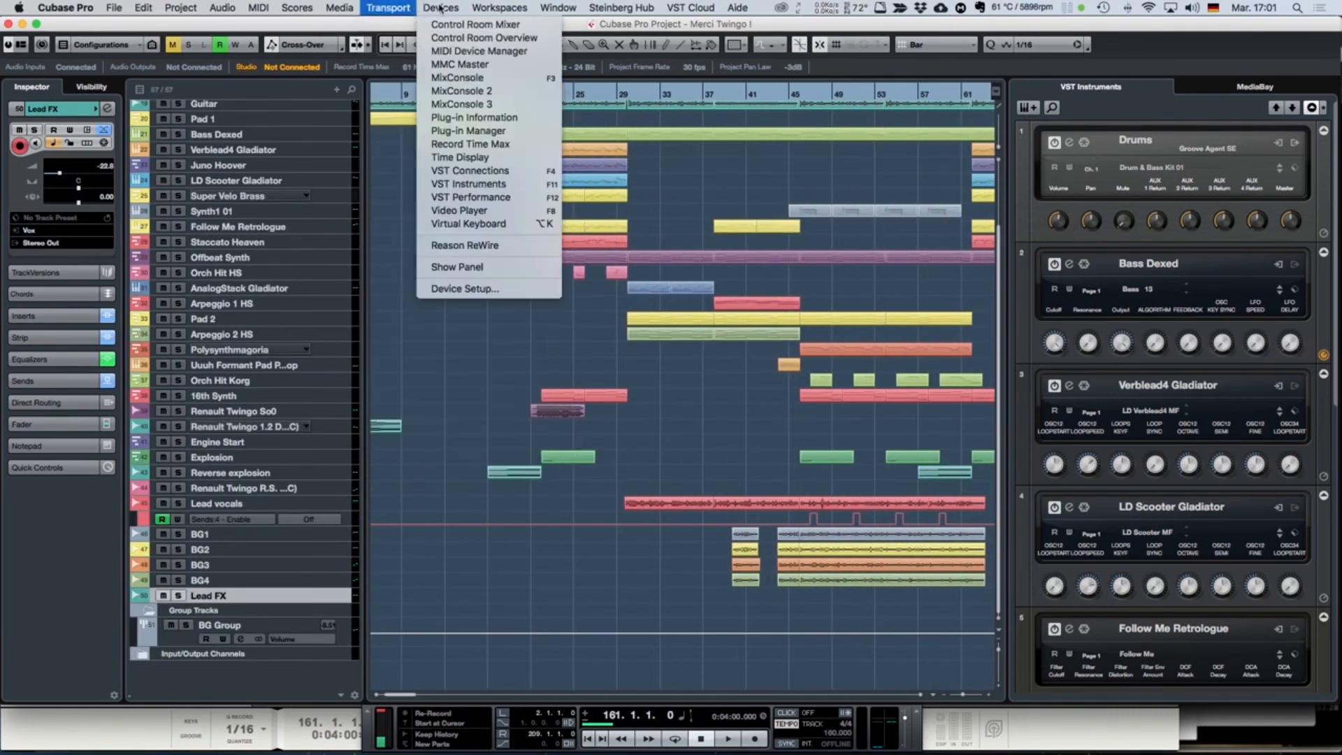
left_click(461, 77)
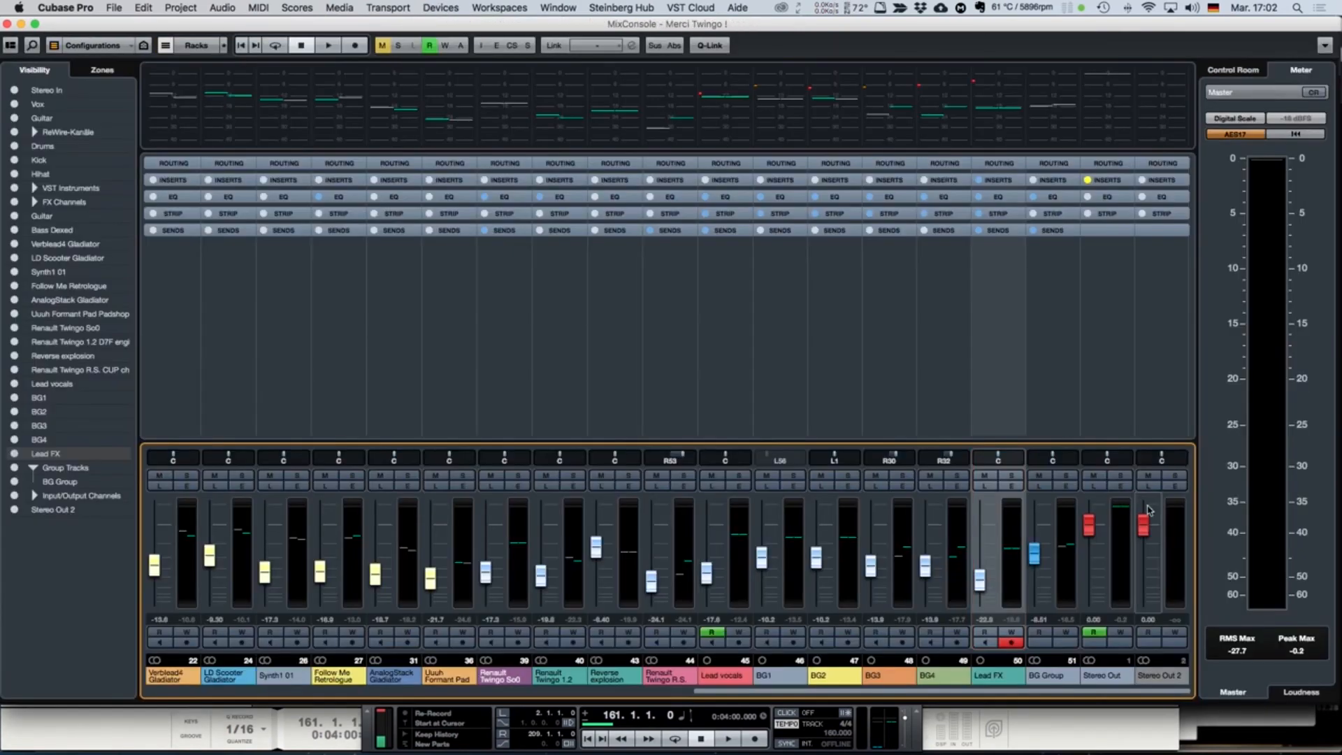
left_click(1119, 486)
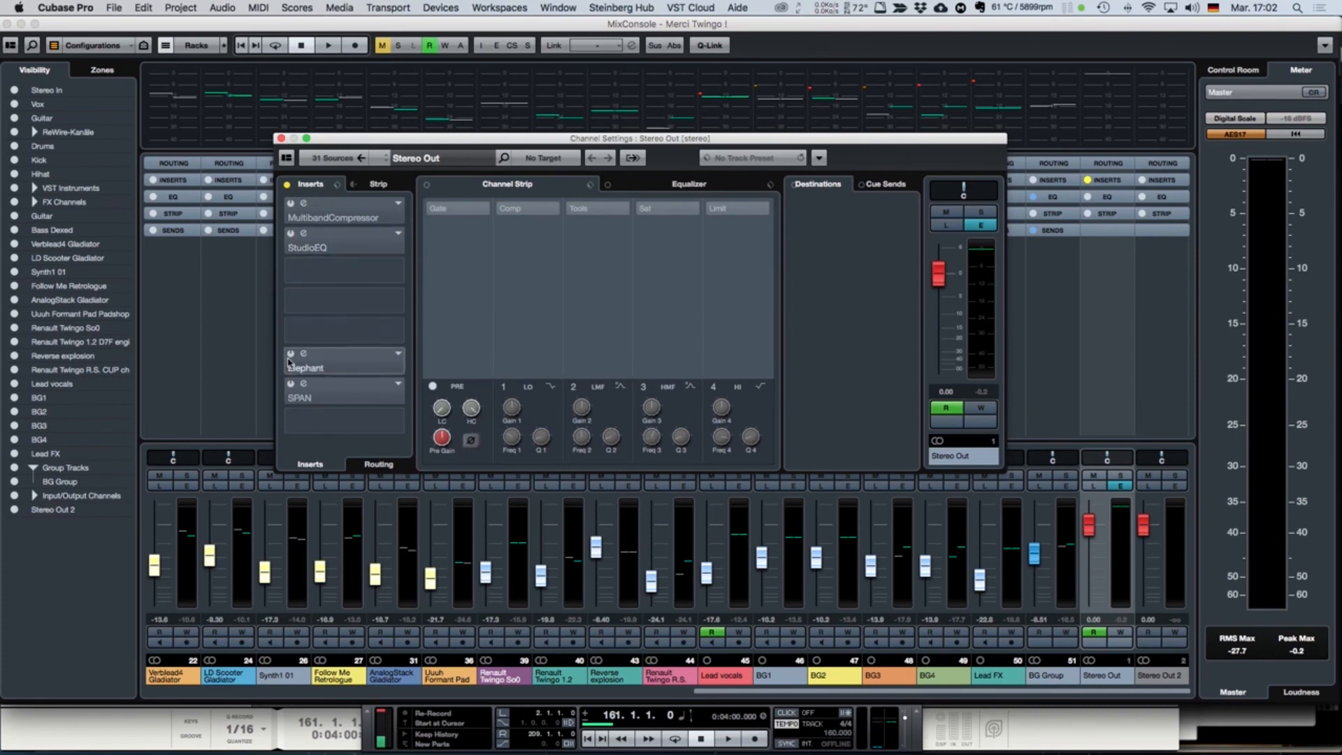
Step: Lift the overall insert bypass on Stereo Out and bypass StudioEQ, Elephant and SPAN individually, leaving only MultibandCompressor active
left_click(286, 185)
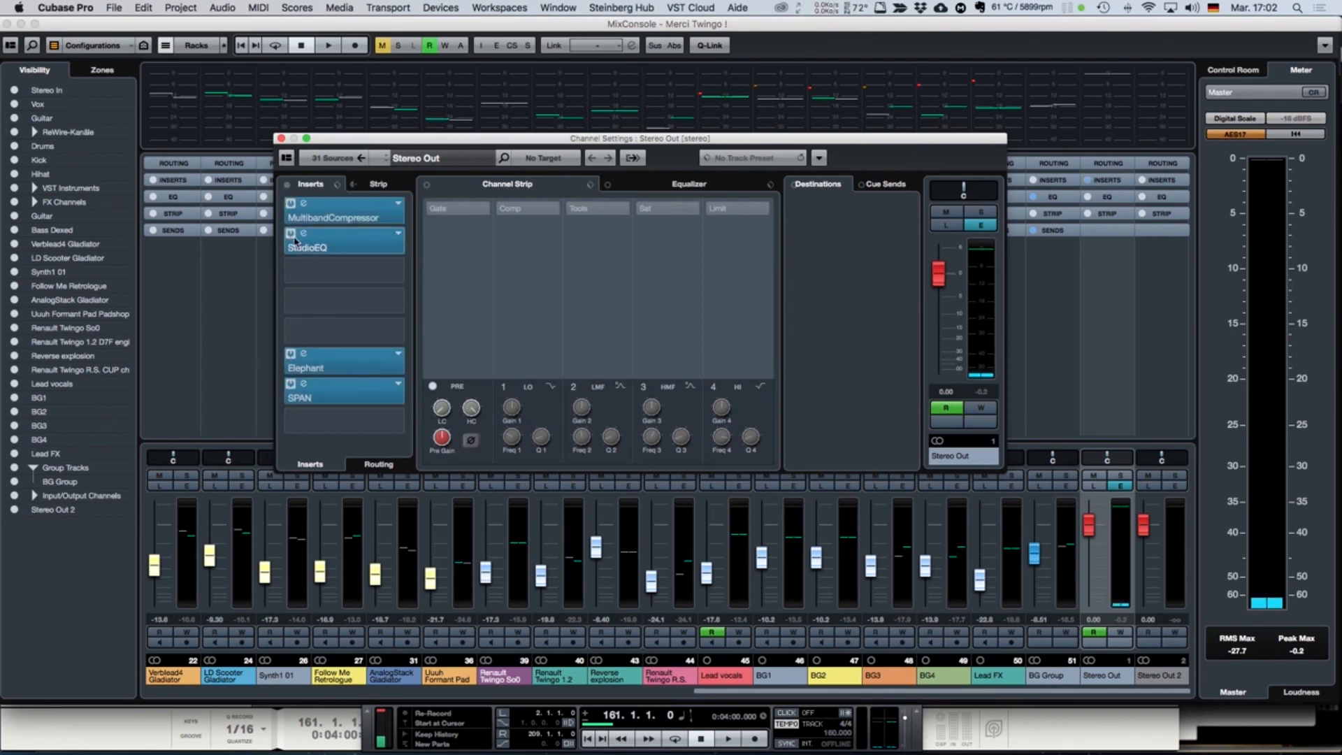
left_click(290, 354)
left_click(290, 384)
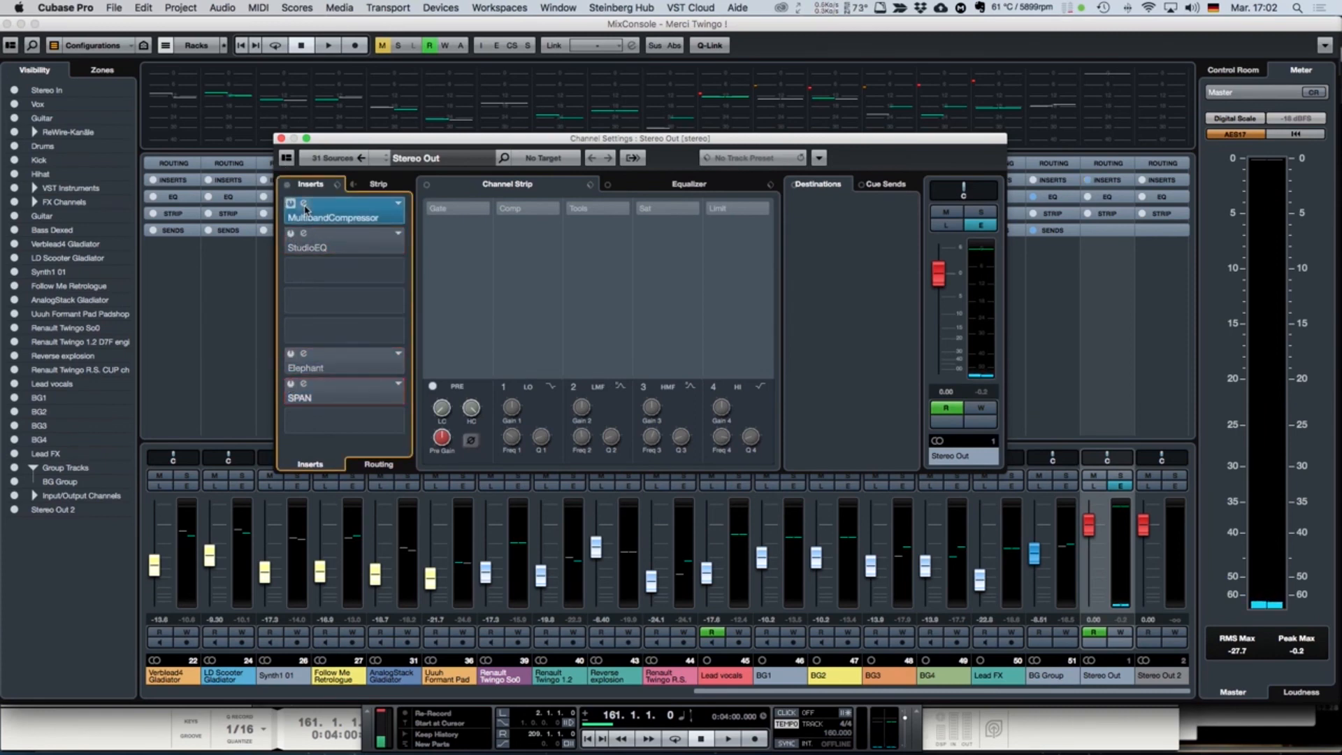
Step: Open the MultibandCompressor insert with its Dance Master preset, listen to the song with band 1 soloed, and close the plug-in
left_click(304, 204)
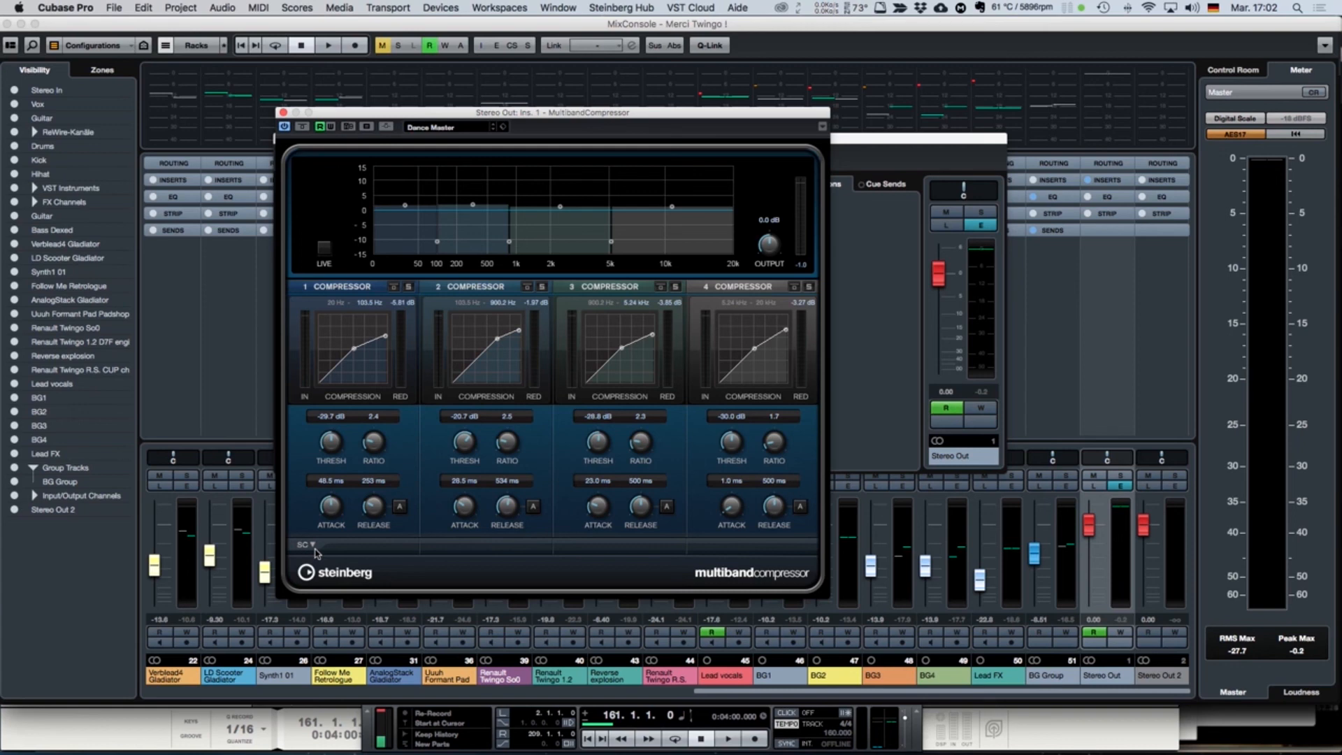
left_click(453, 128)
left_click(559, 126)
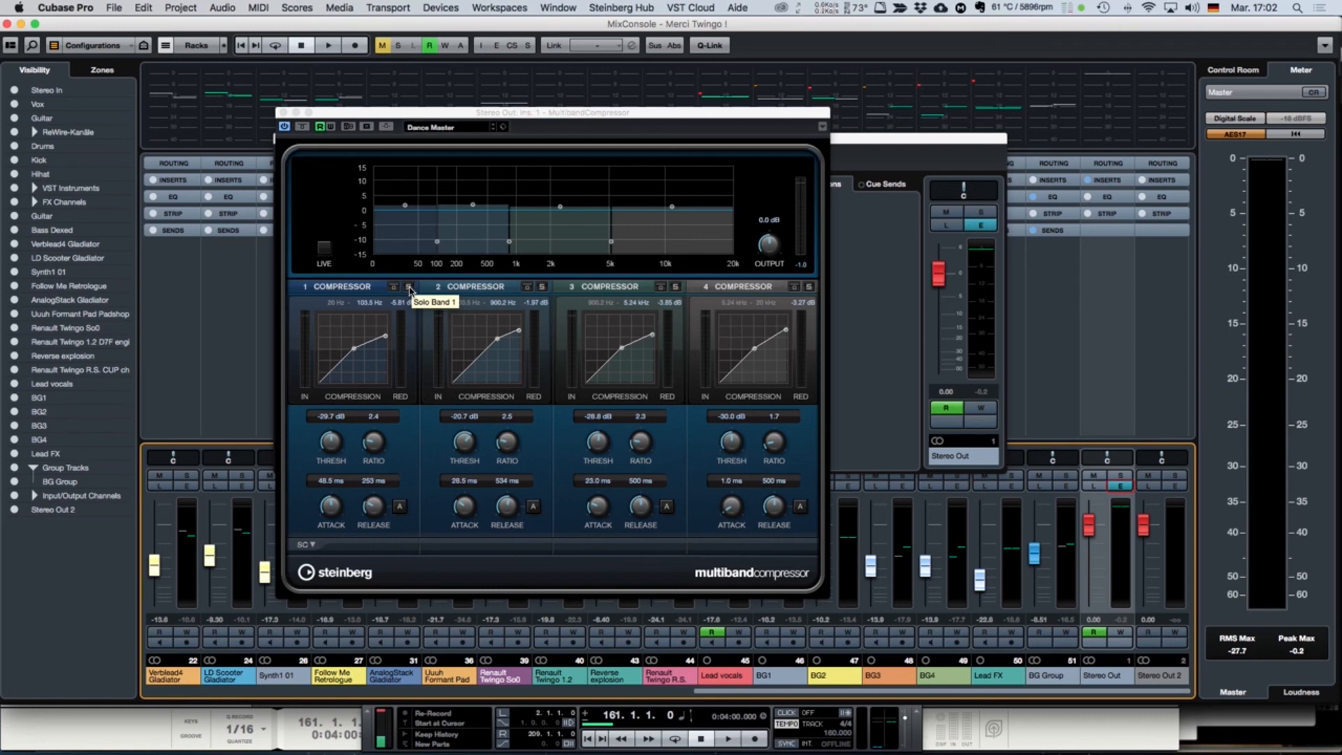
left_click(409, 288)
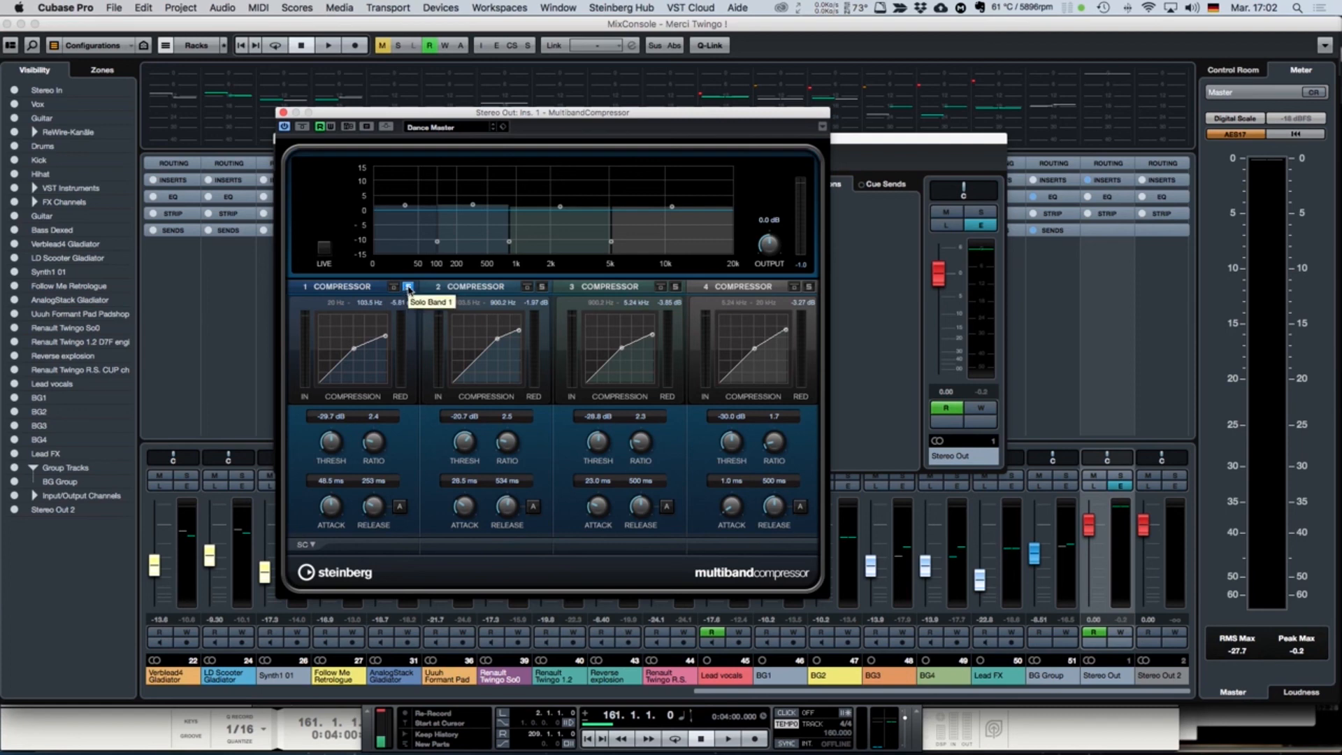
key("space")
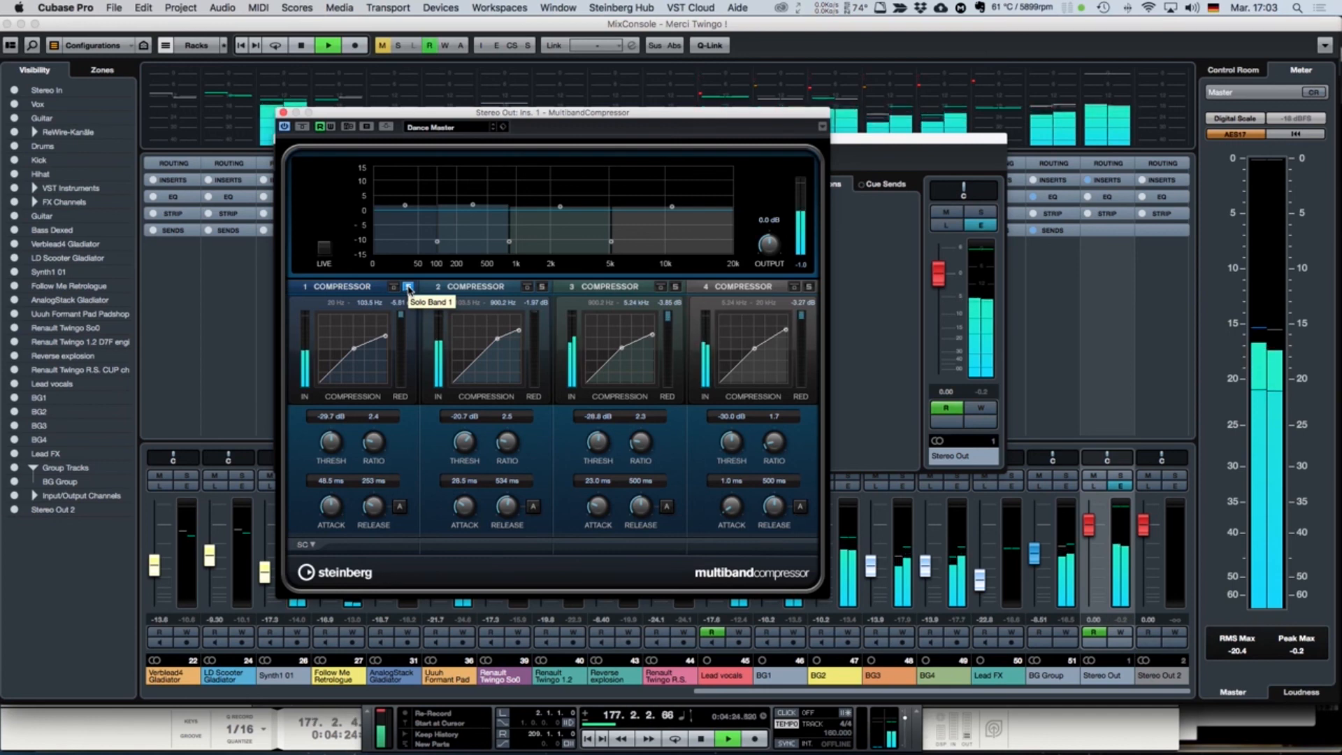
key("space")
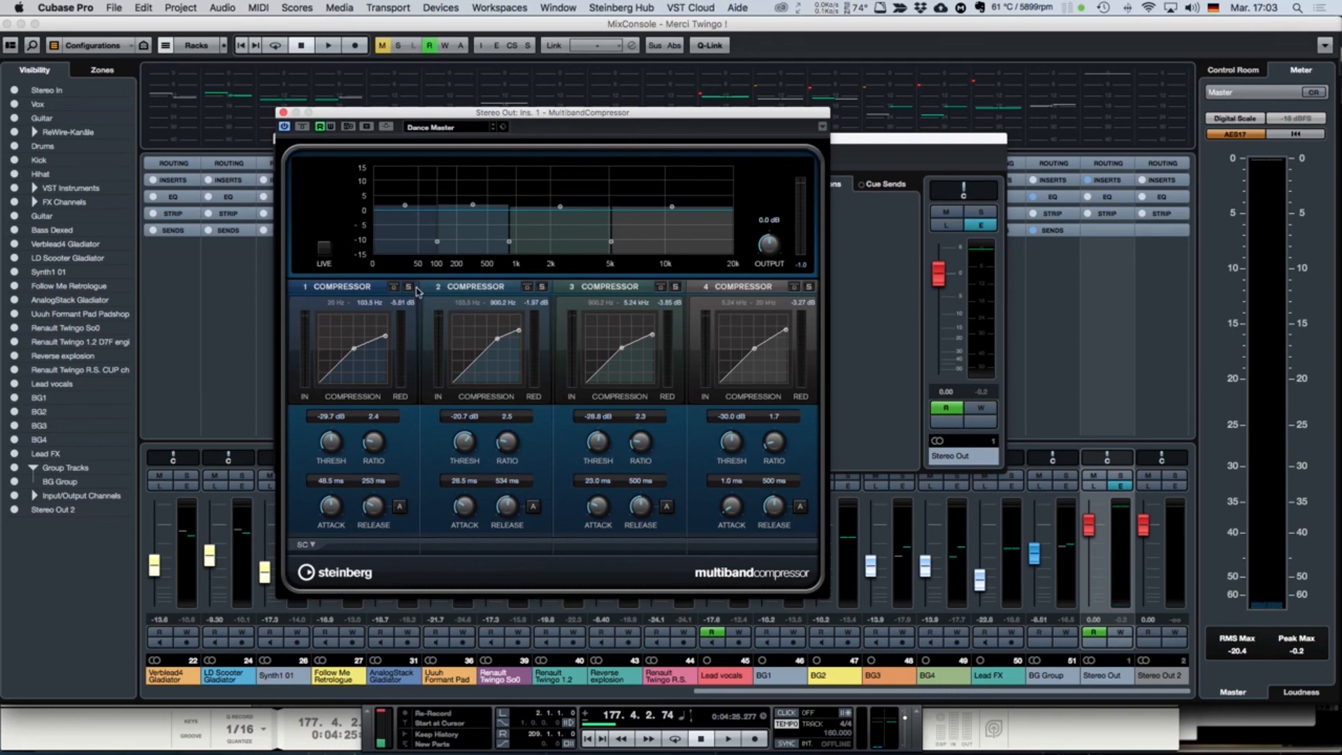
left_click(283, 113)
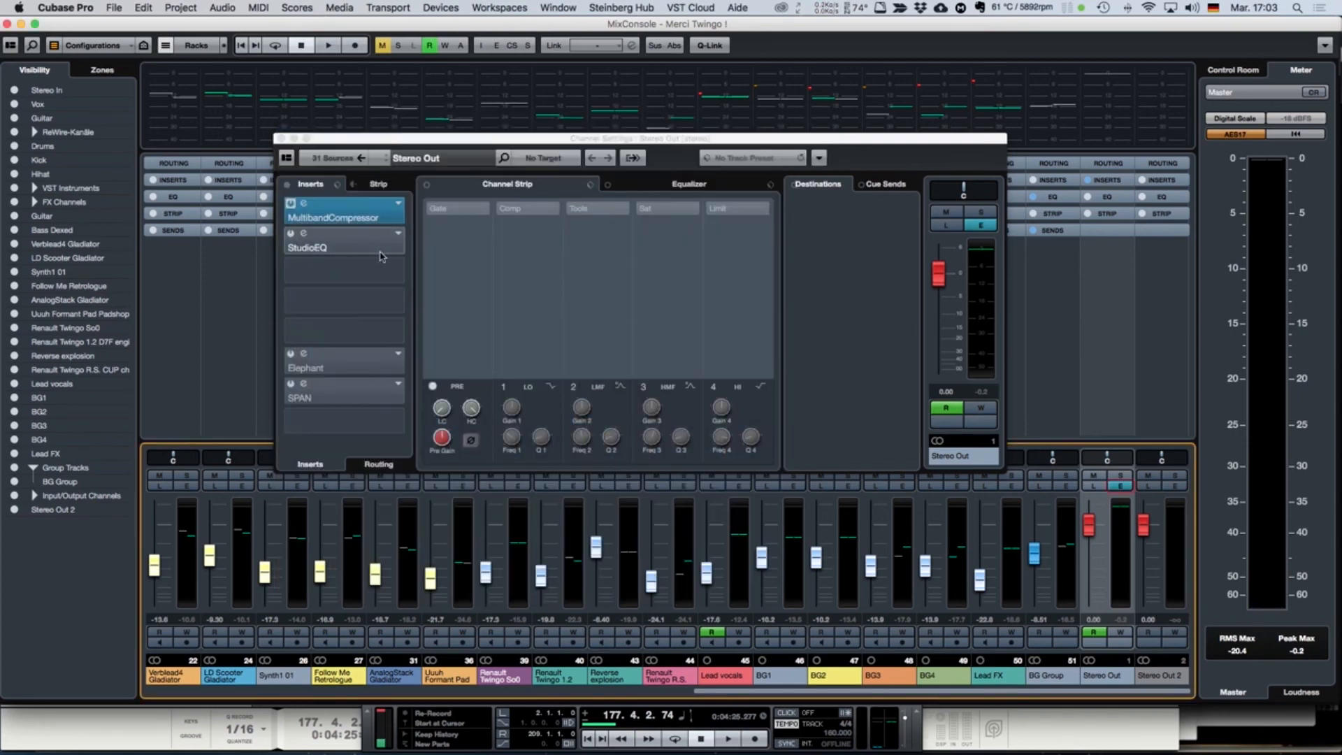
Step: Activate and open the SPAN insert, move its window beside the insert list and play the song to view the spectrum
left_click(295, 390)
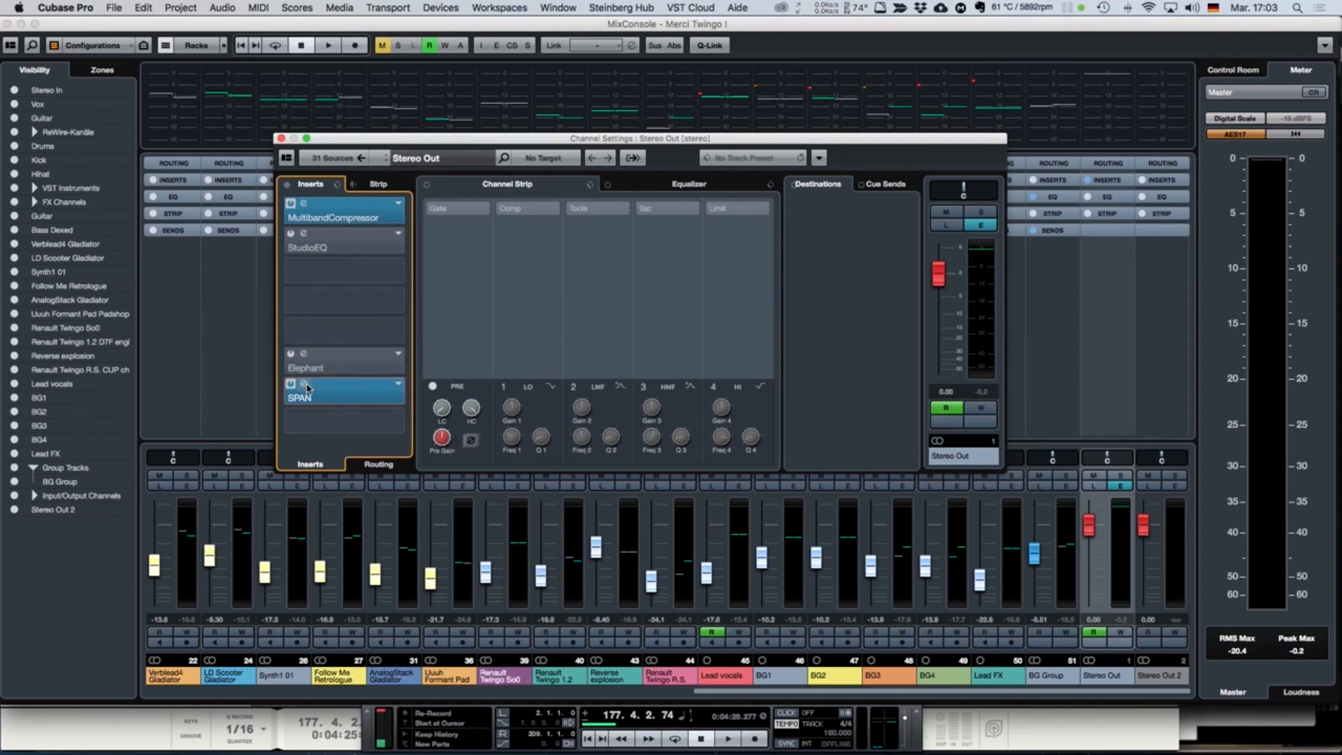
left_click(304, 384)
left_click_drag(297, 340, 938, 292)
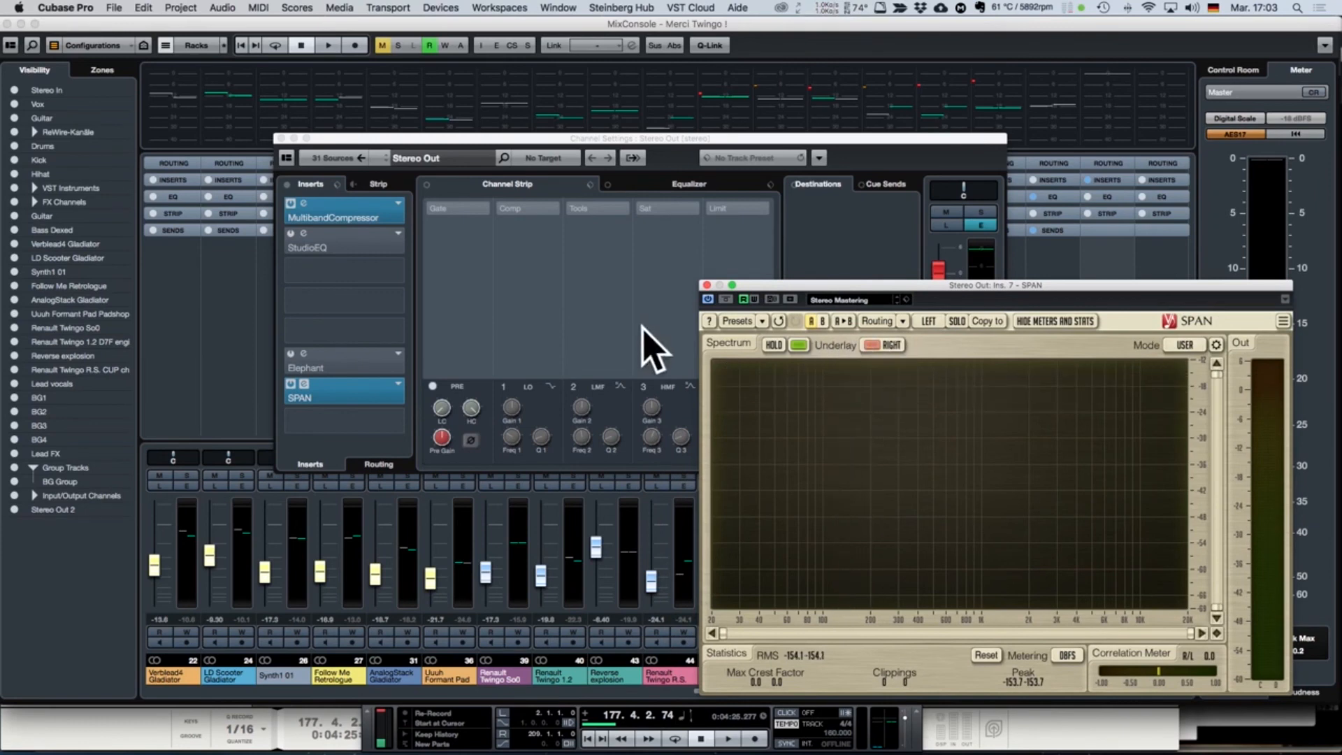
key("space")
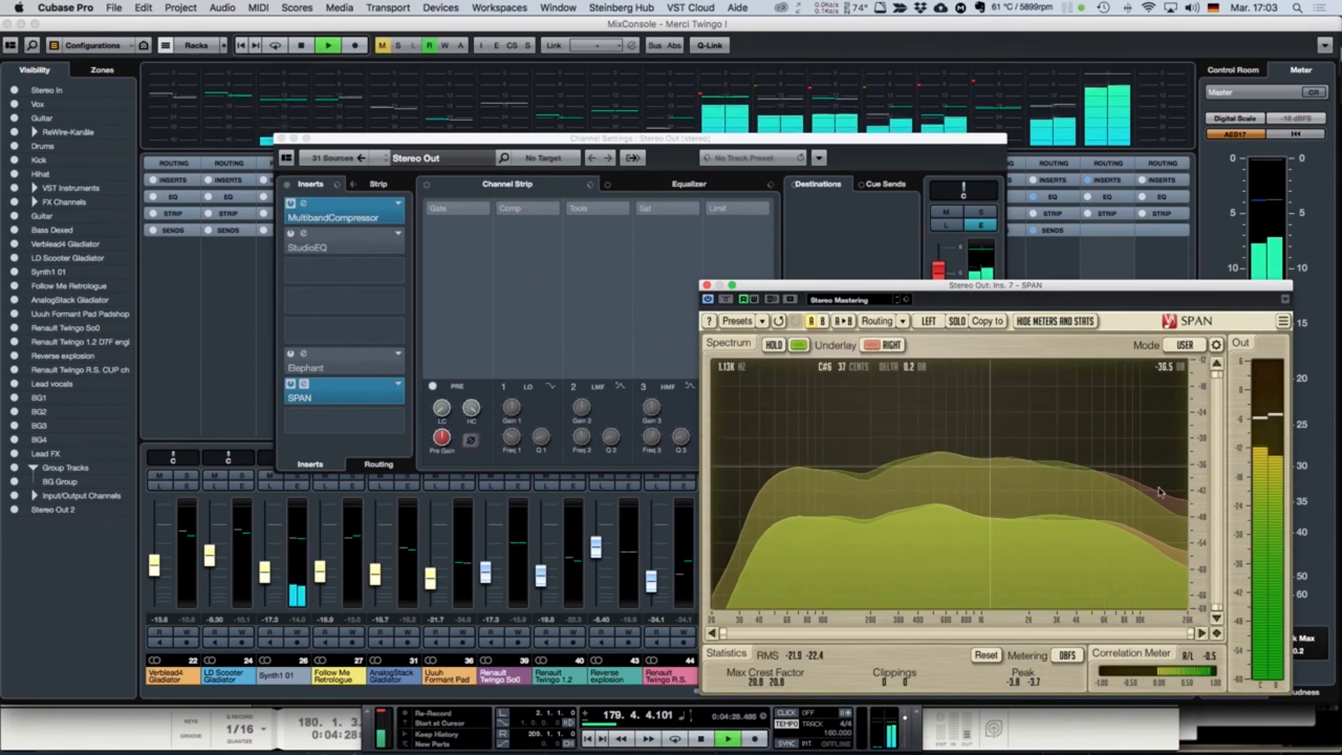
key("space")
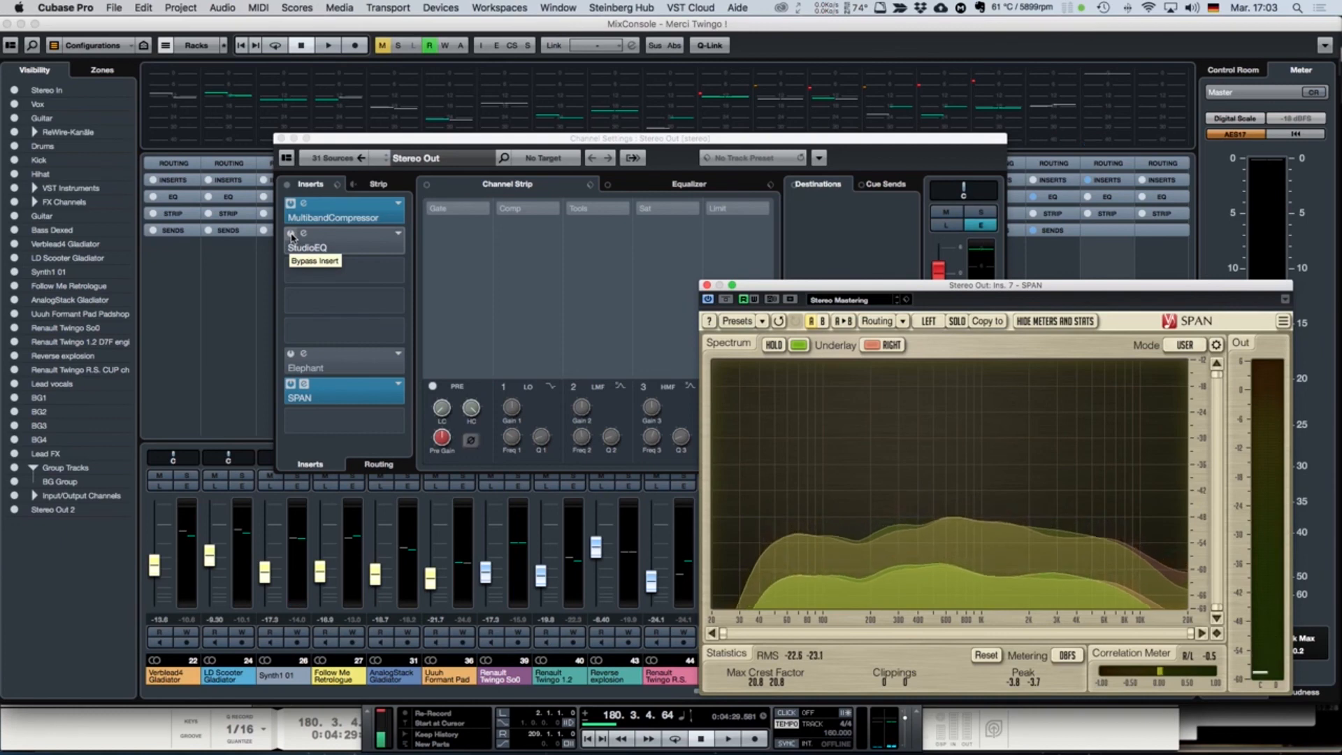
Step: Activate the StudioEQ insert and open its window next to the SPAN analyzer
left_click(305, 238)
left_click(304, 235)
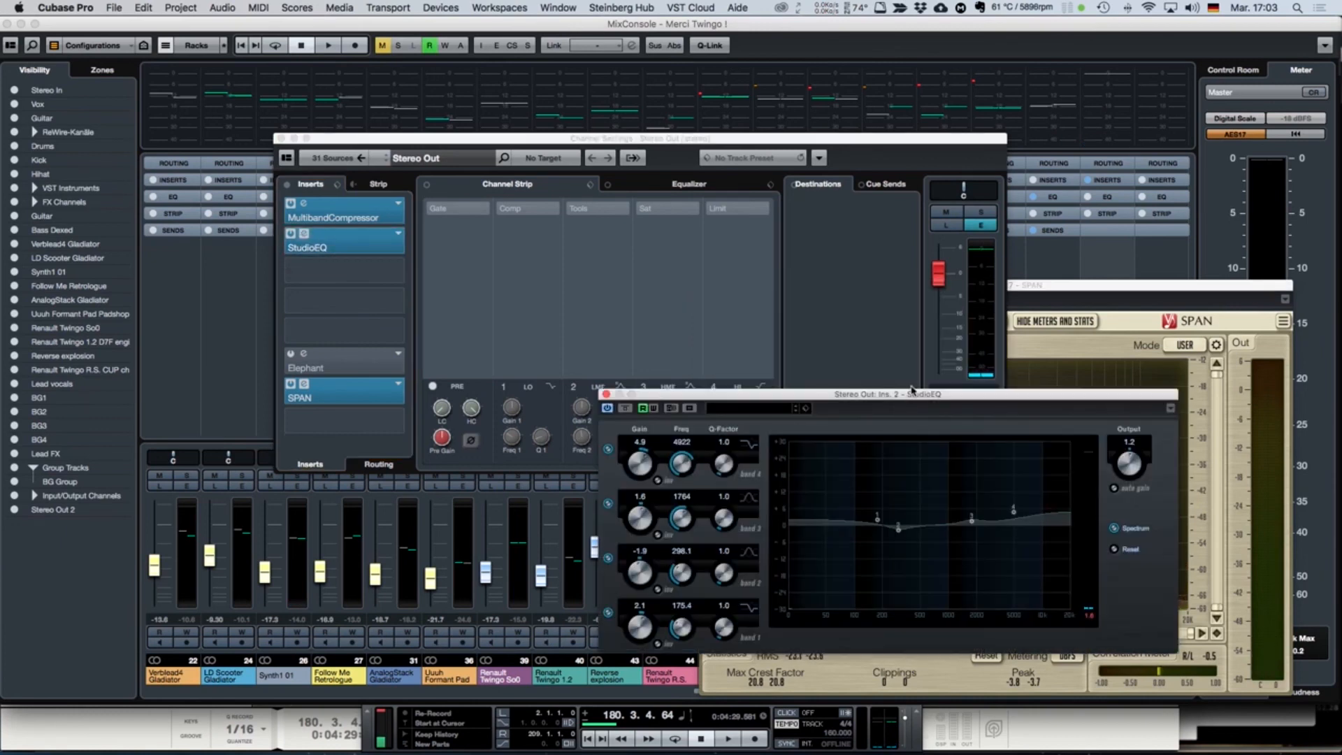
left_click_drag(919, 397, 571, 329)
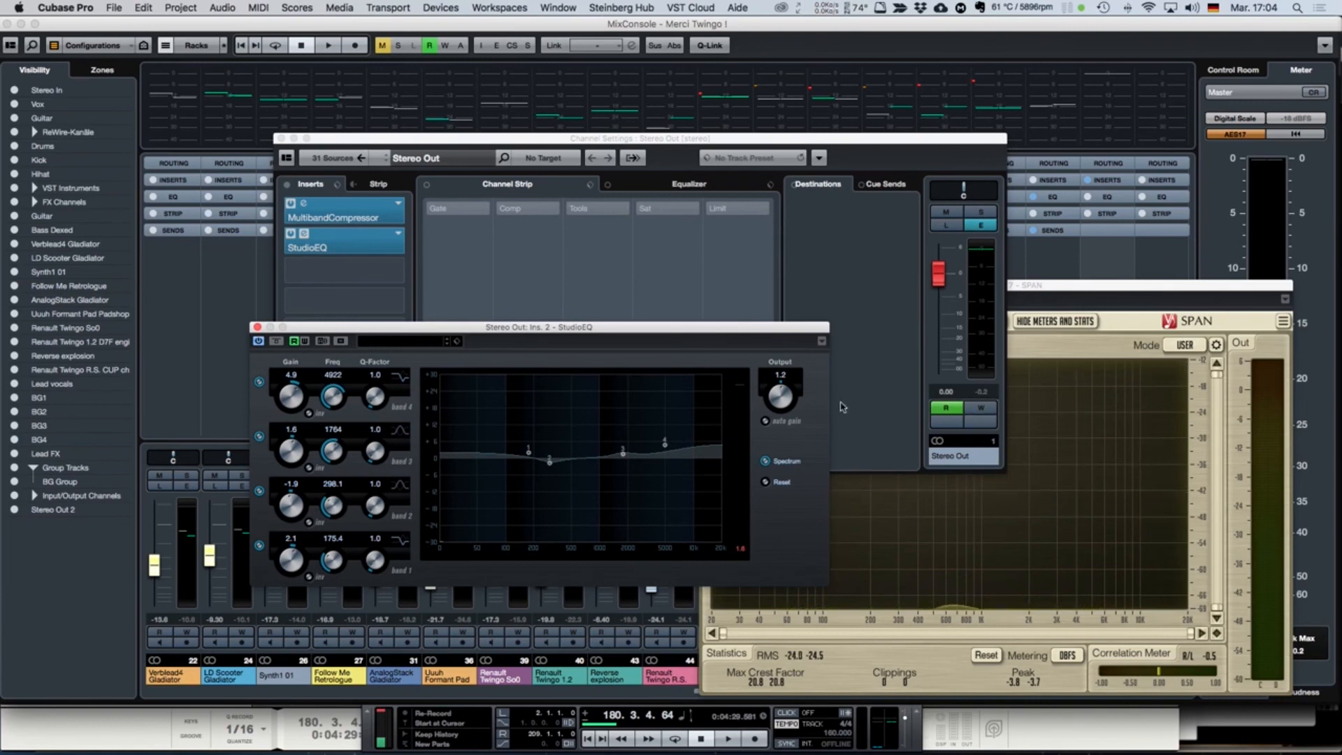
Step: Bypass StudioEQ and play the song to check the unequalized spectrum in SPAN
left_click(259, 341)
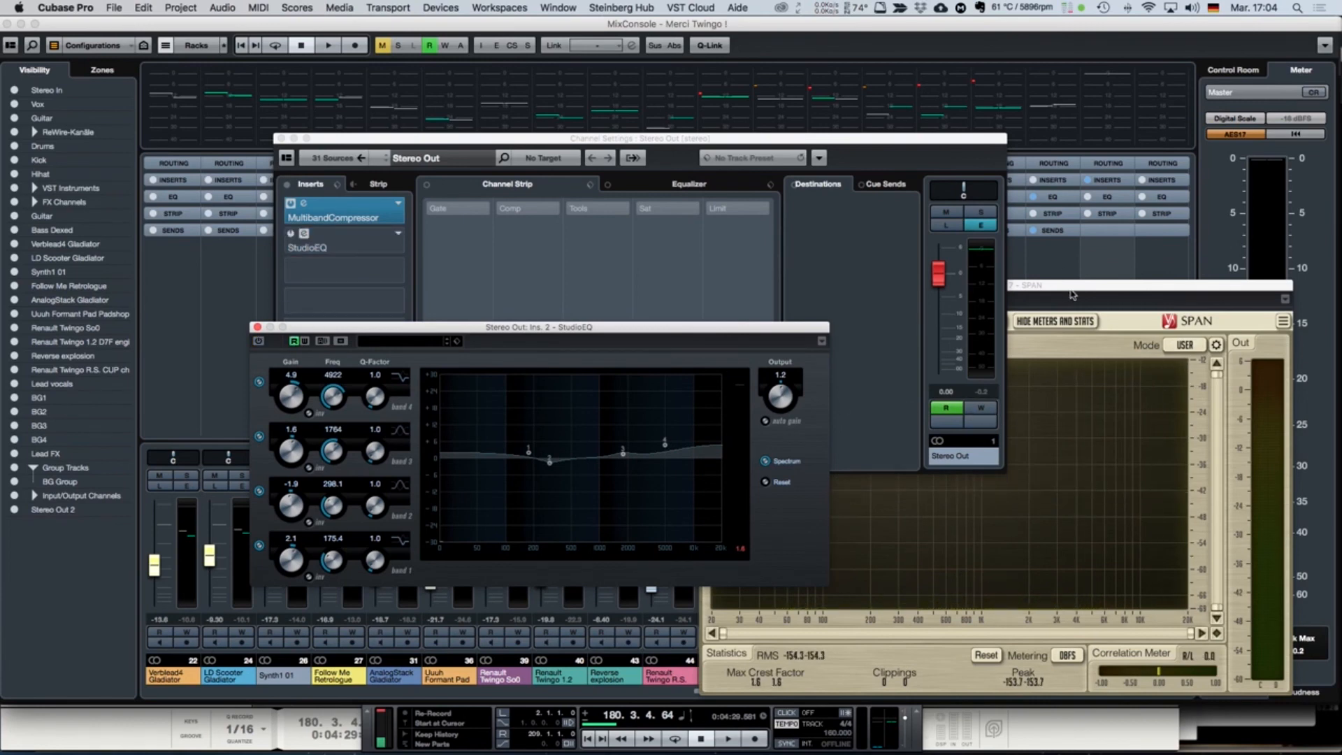
left_click(1060, 450)
key("space")
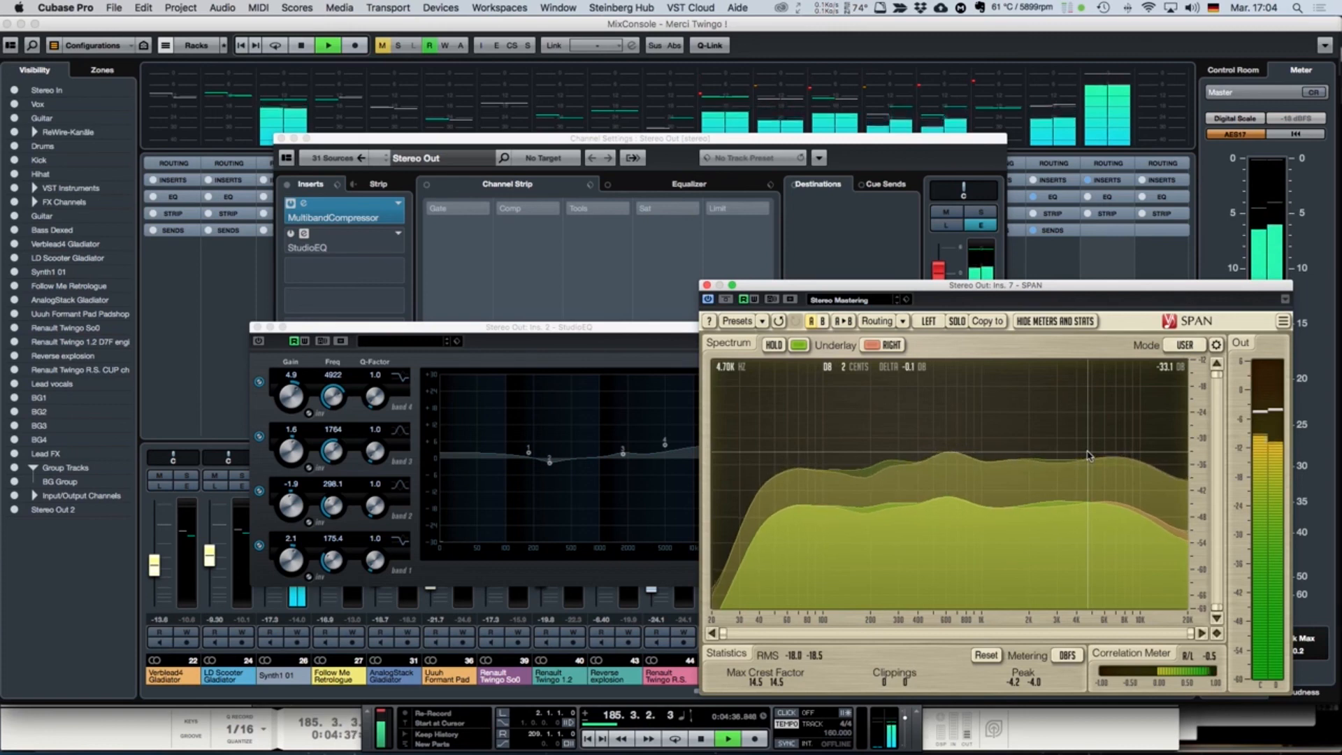
key("space")
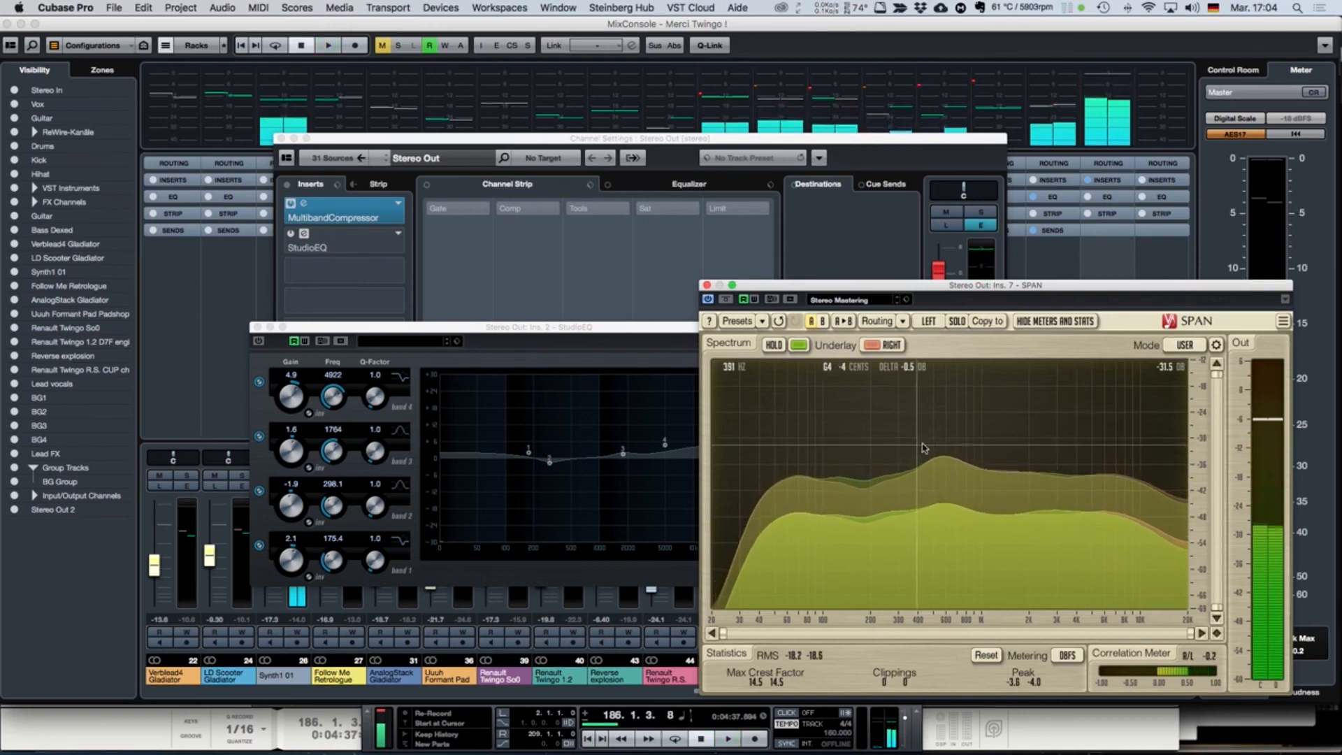
Step: Reactivate StudioEQ, play the song to compare the spectrum in SPAN, close both plug-in windows and stop playback
left_click(253, 393)
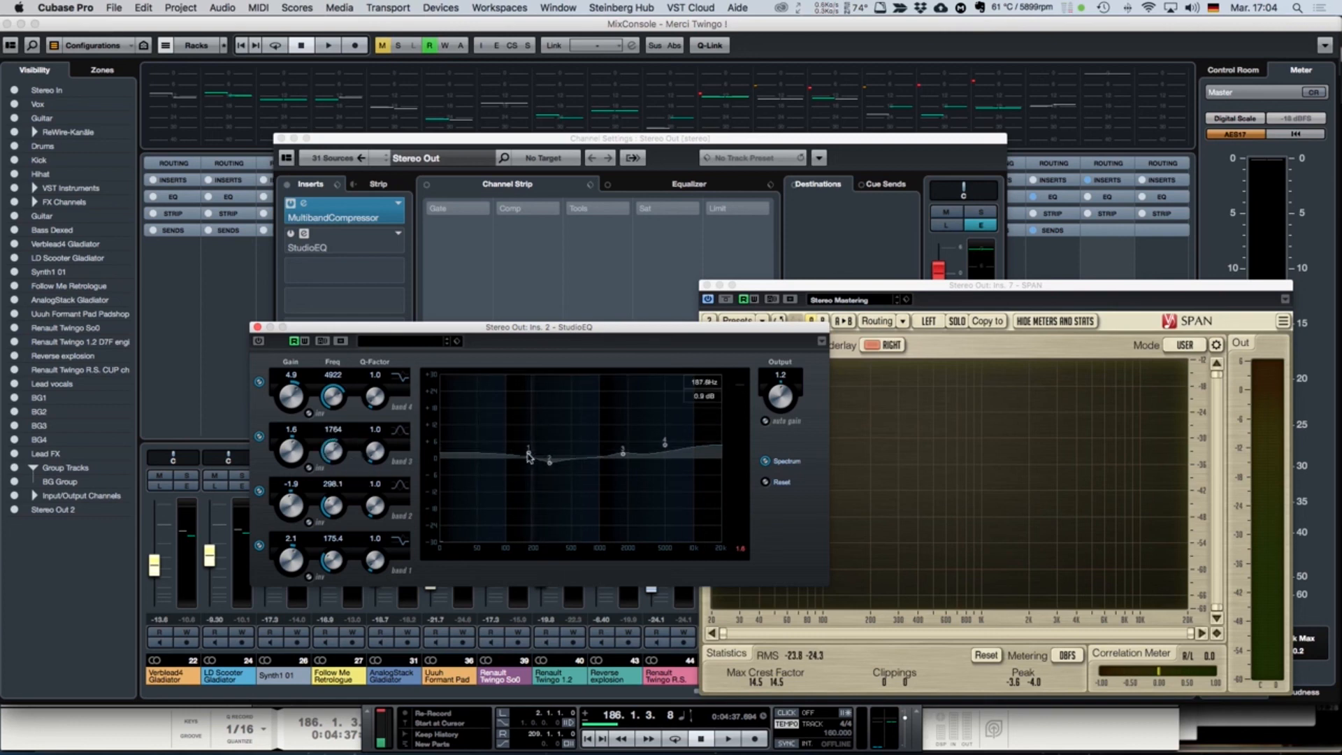
left_click(801, 287)
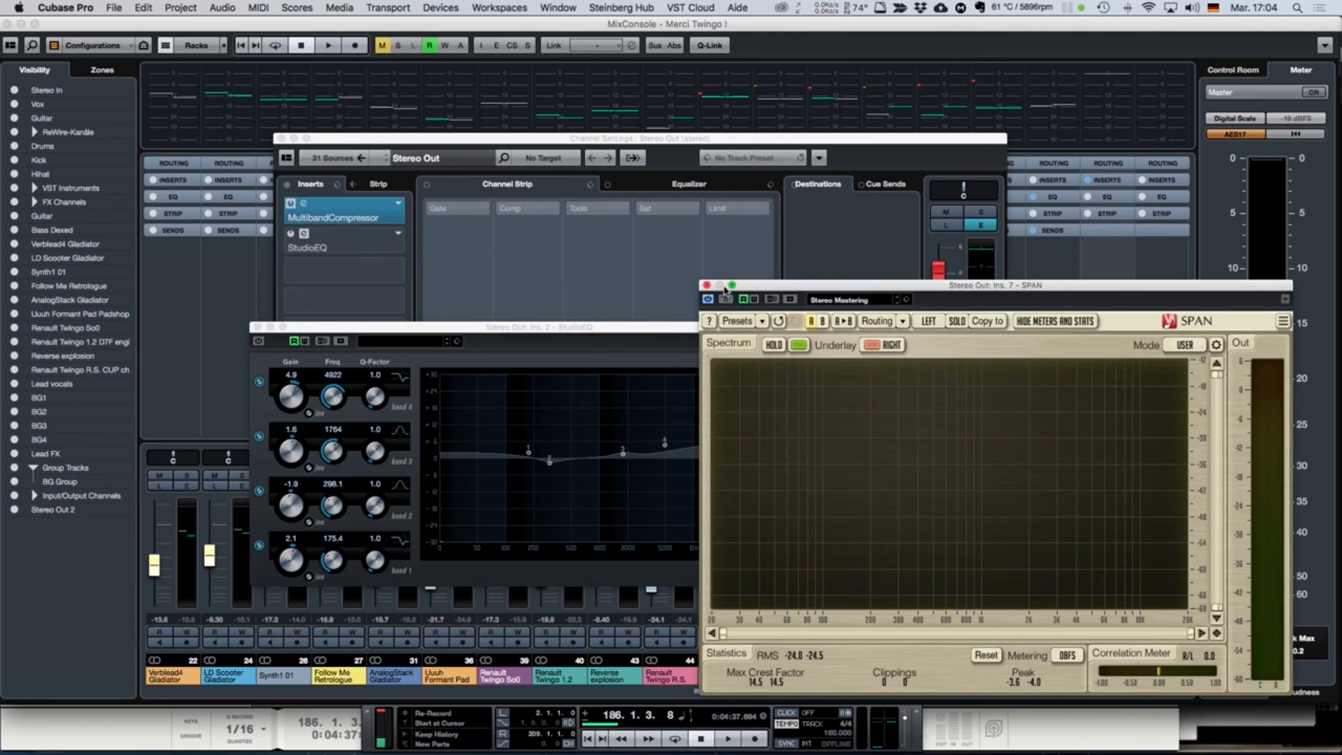
left_click(266, 344)
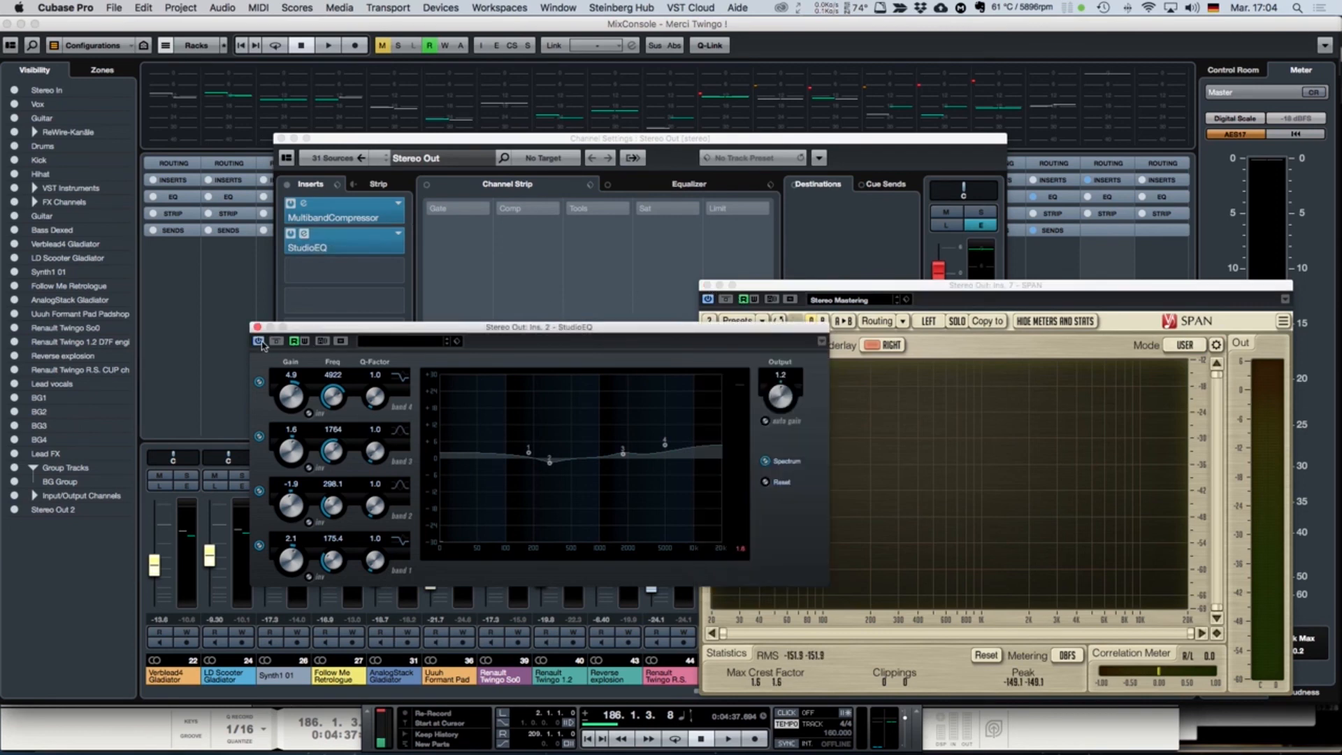
key("space")
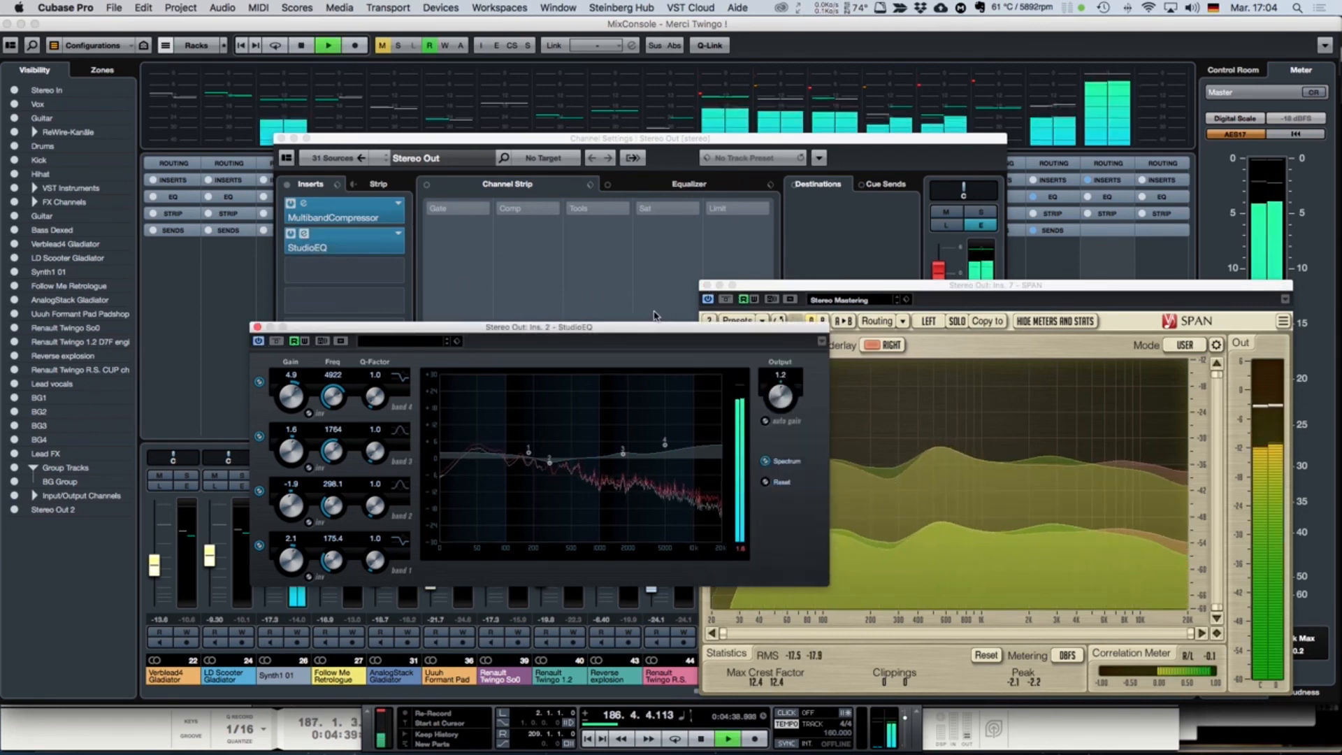
left_click(258, 327)
left_click(706, 285)
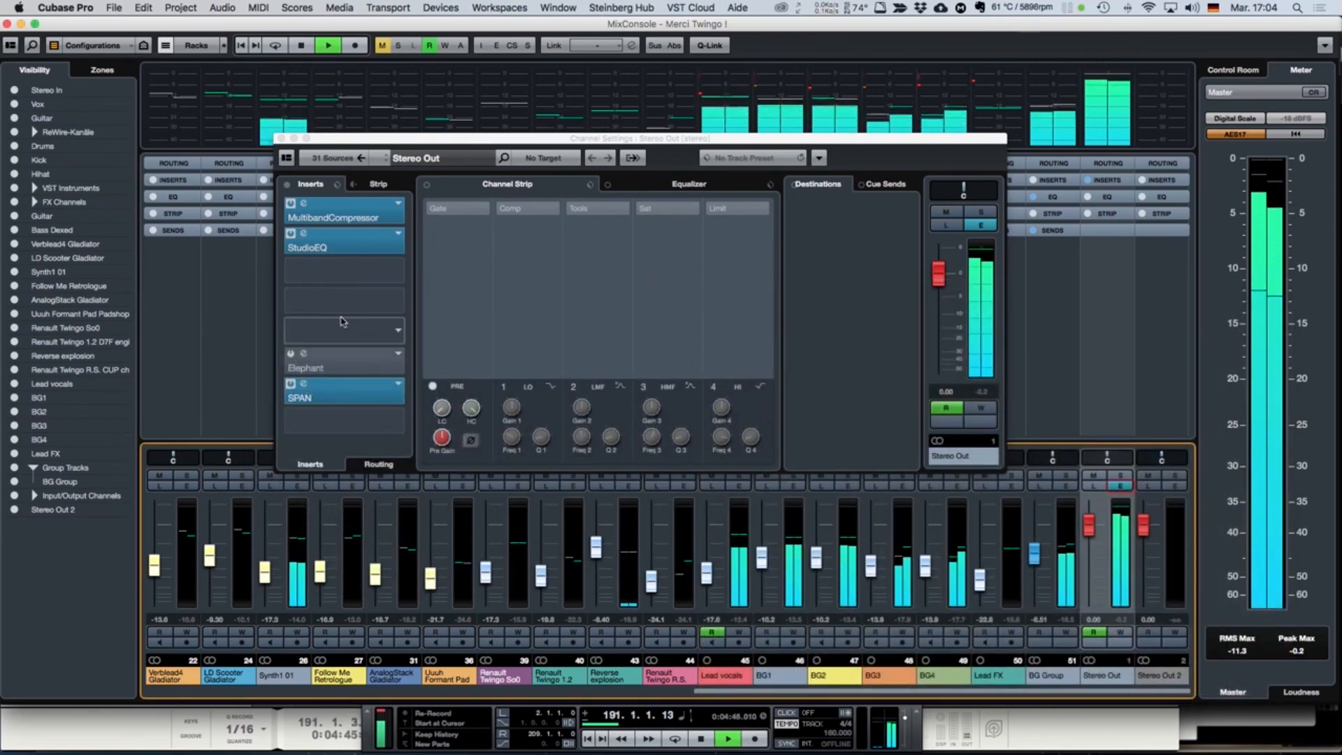
key("space")
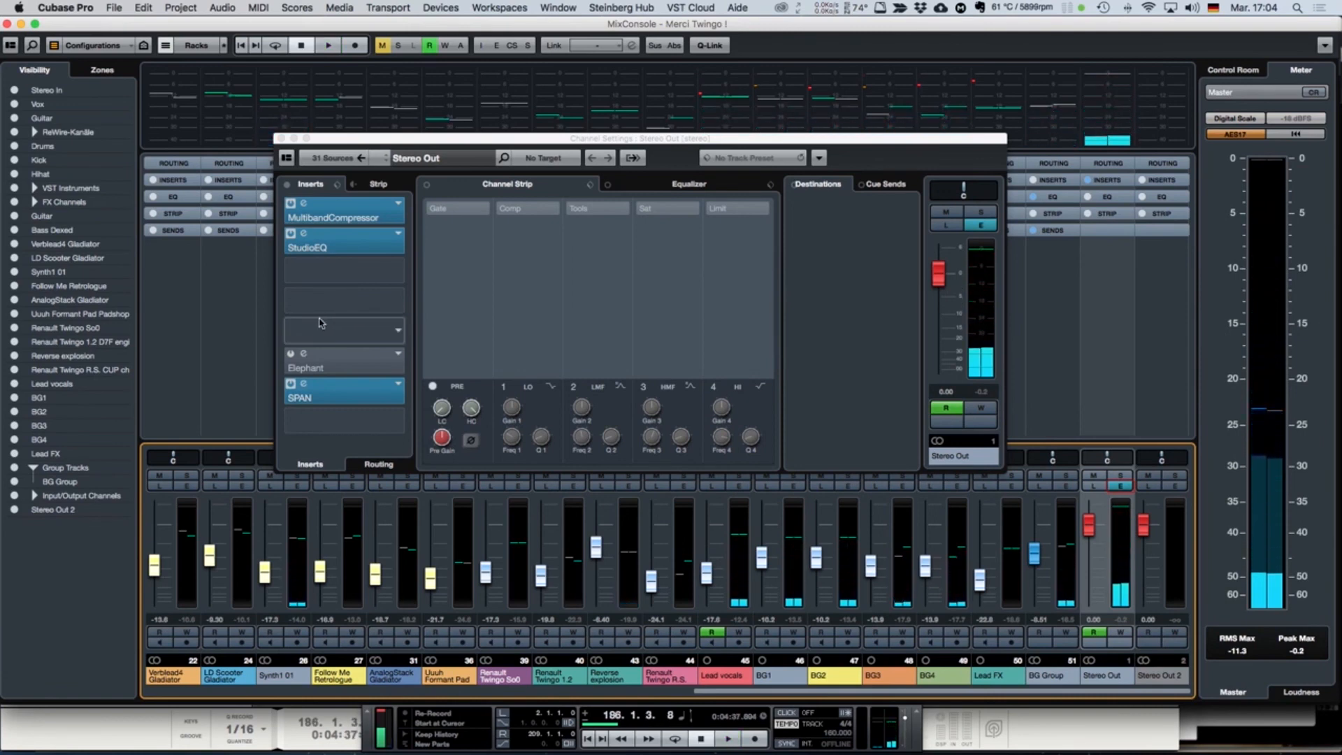
Step: Activate and open the Elephant limiter insert and view its dithering bit depth options
left_click(292, 356)
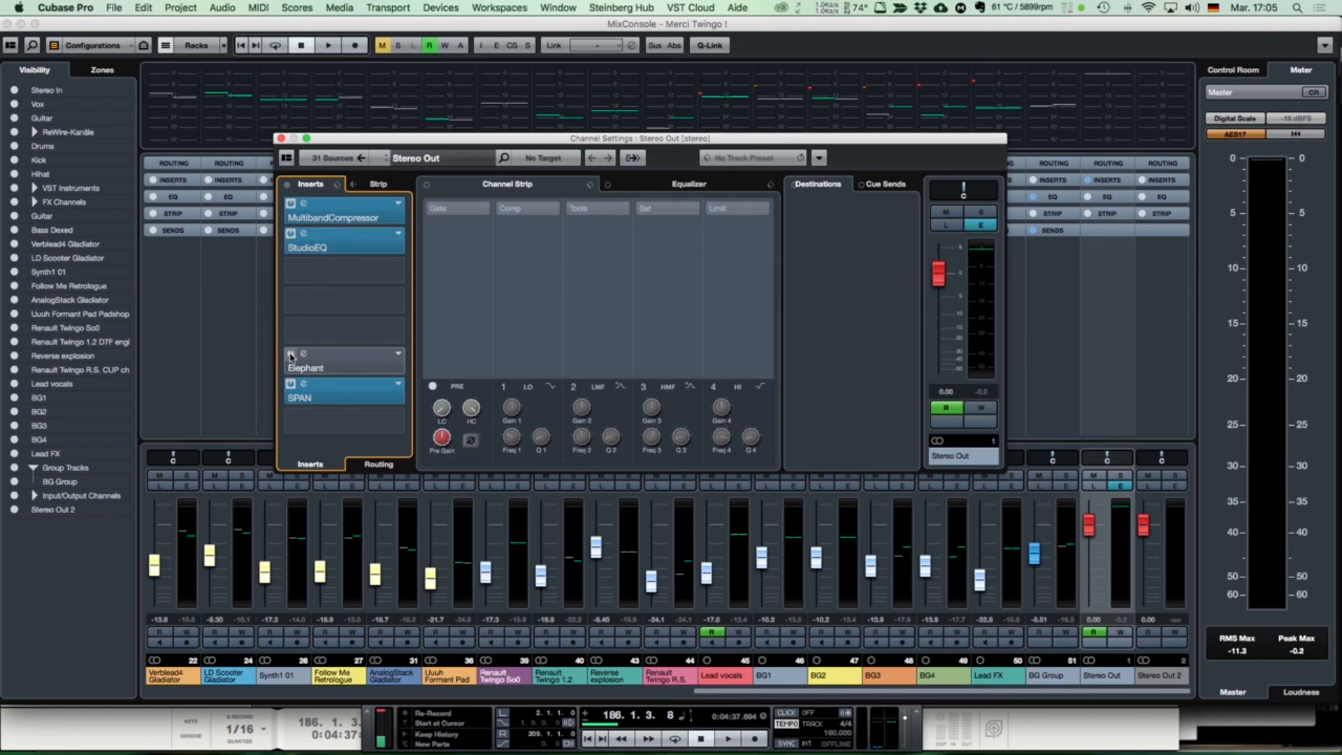
left_click(290, 354)
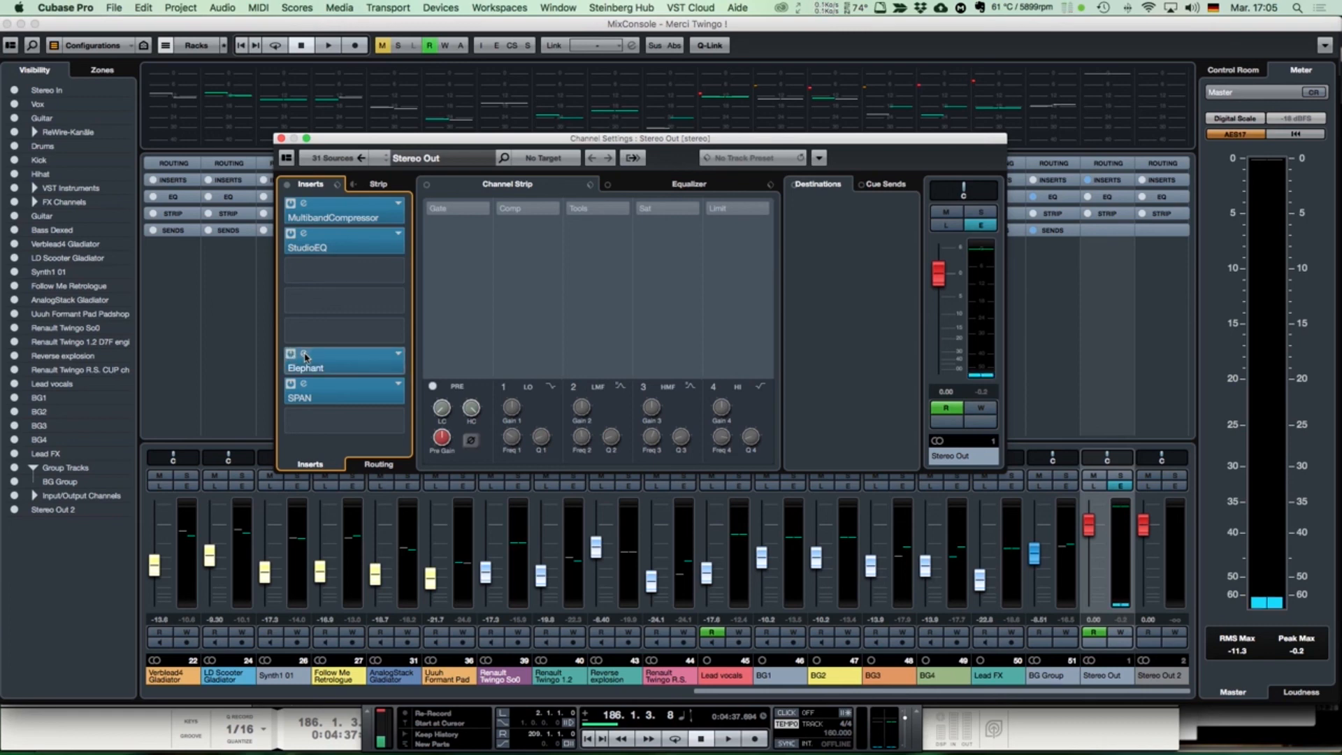
left_click(304, 354)
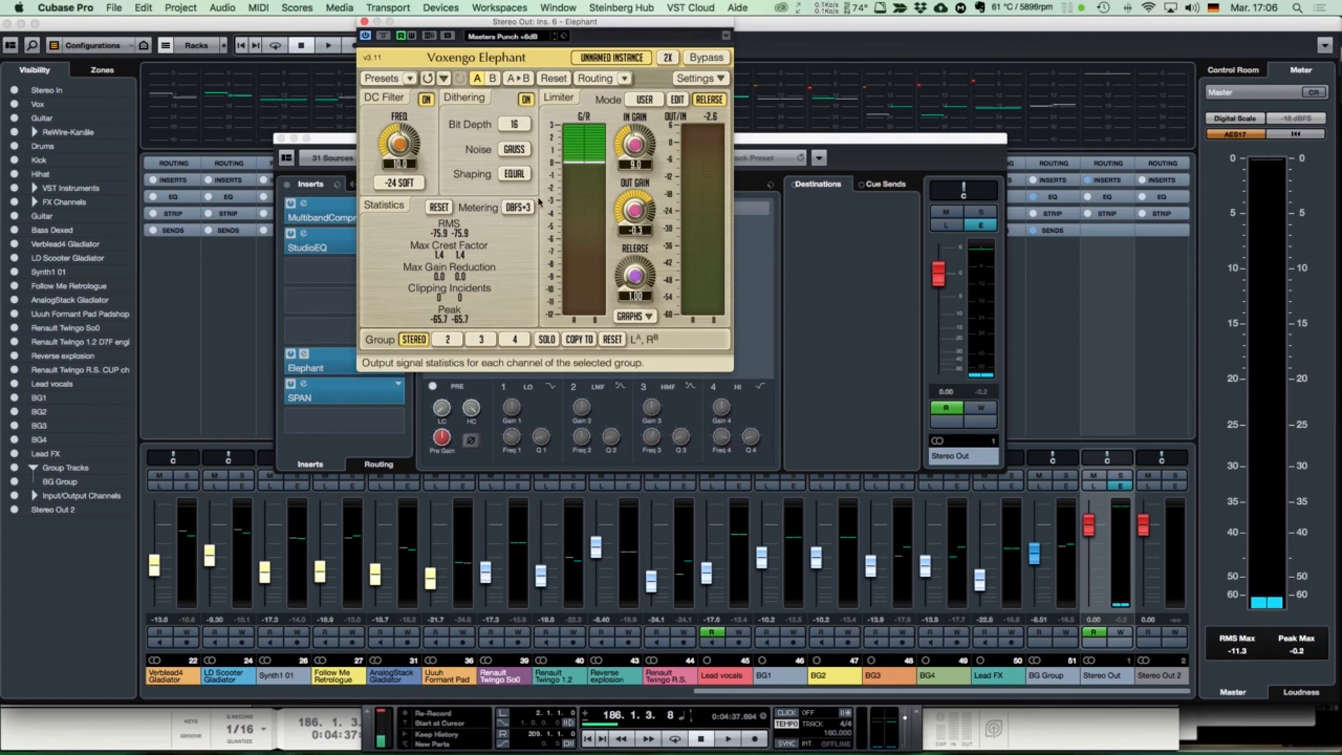
left_click(508, 125)
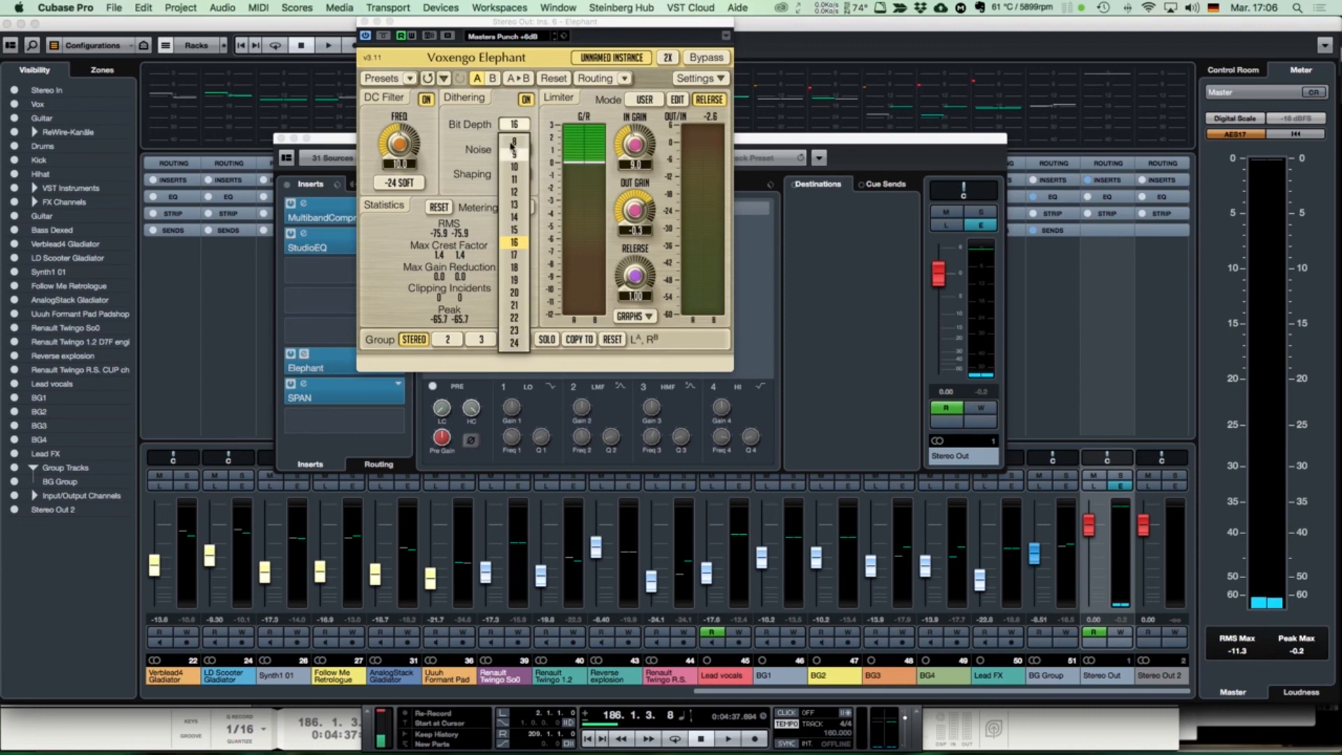
left_click(478, 147)
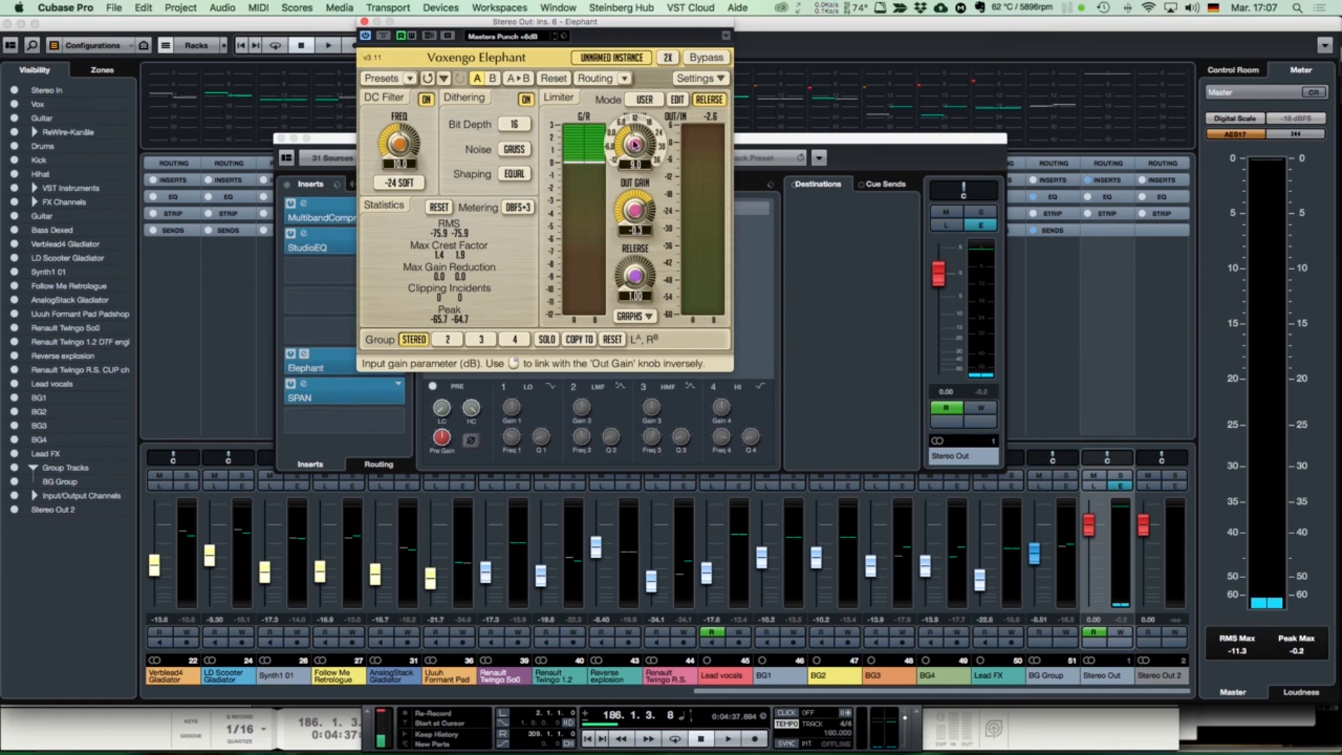
Step: Reopen the StudioEQ insert on Stereo Out to examine its output level and close the plug-in window
left_click(303, 236)
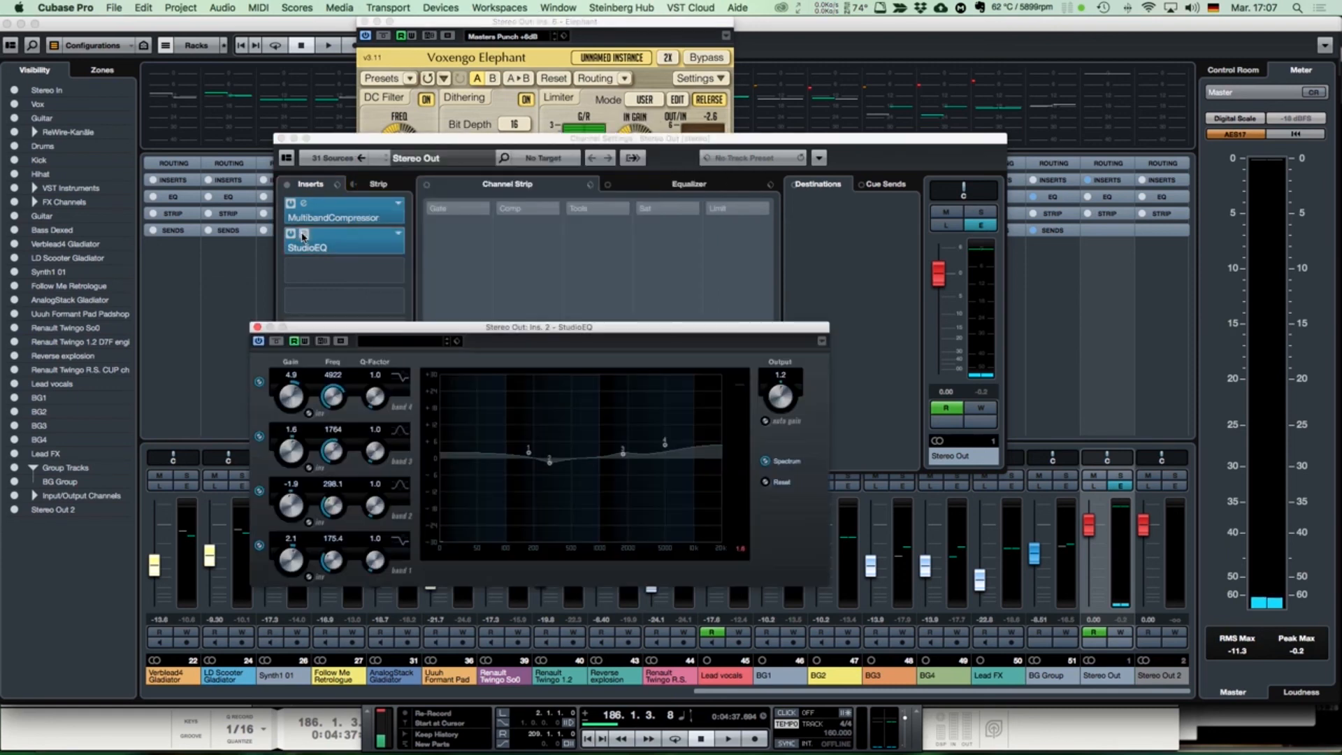
left_click(742, 548)
left_click(258, 328)
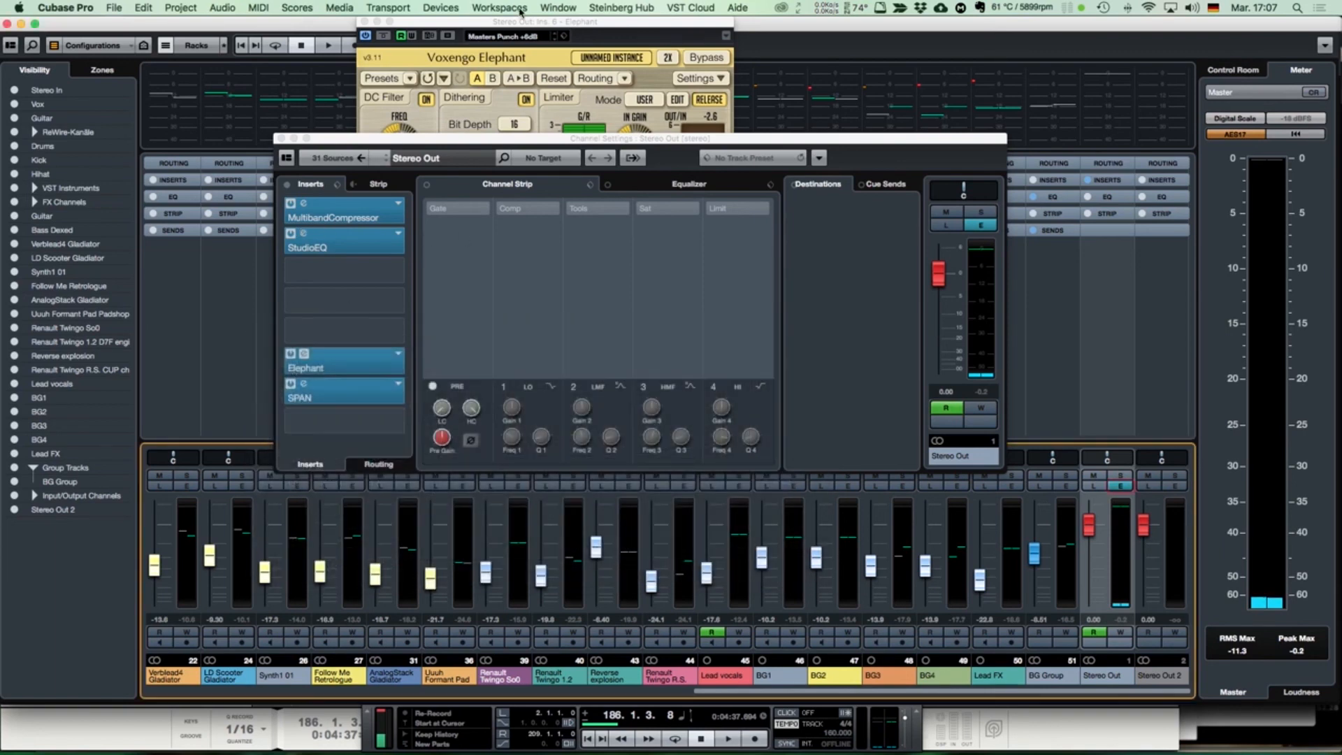
Step: Bring the Elephant limiter window forward to examine its limiter gain and gain reduction meter, close it and return to the Stereo Out channel settings
left_click(525, 21)
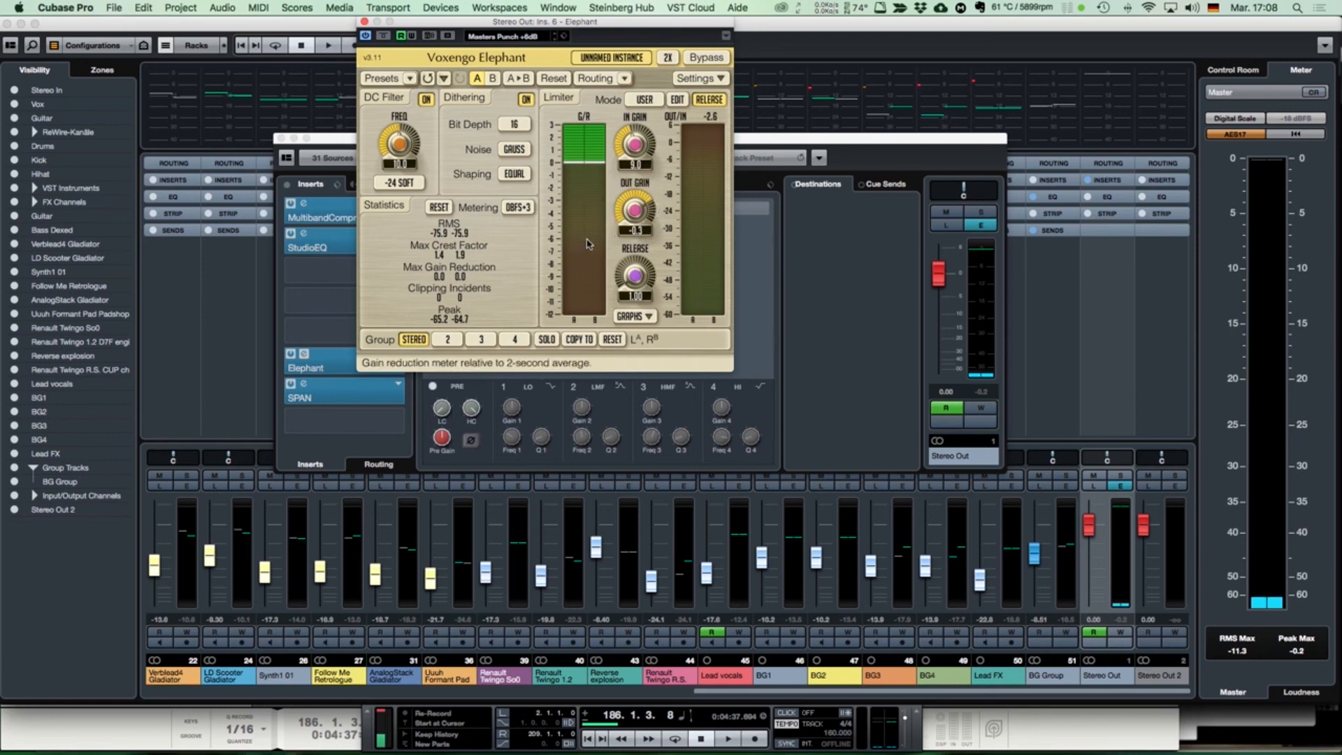
left_click(364, 22)
left_click(411, 140)
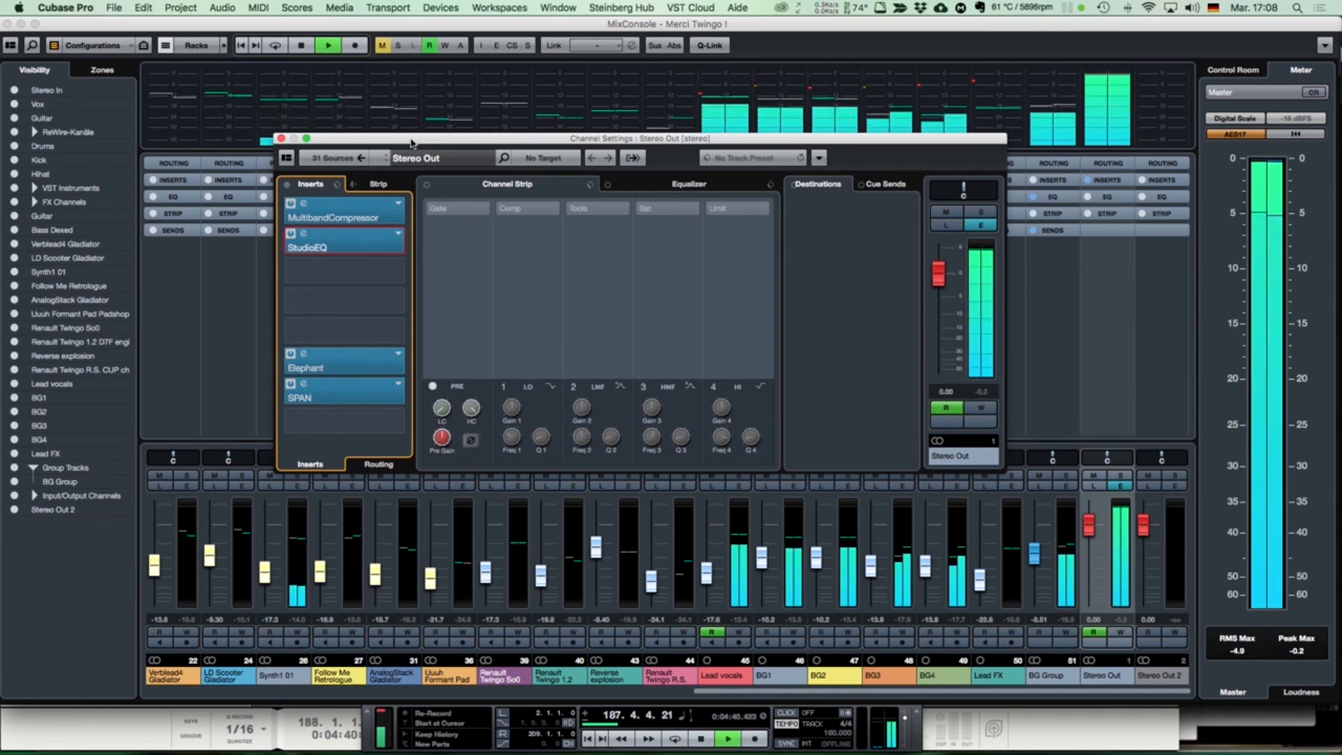
Step: Play the song while bypassing and reactivating the Elephant insert twice to compare the mix with and without limiting, and stop playback
left_click(291, 354)
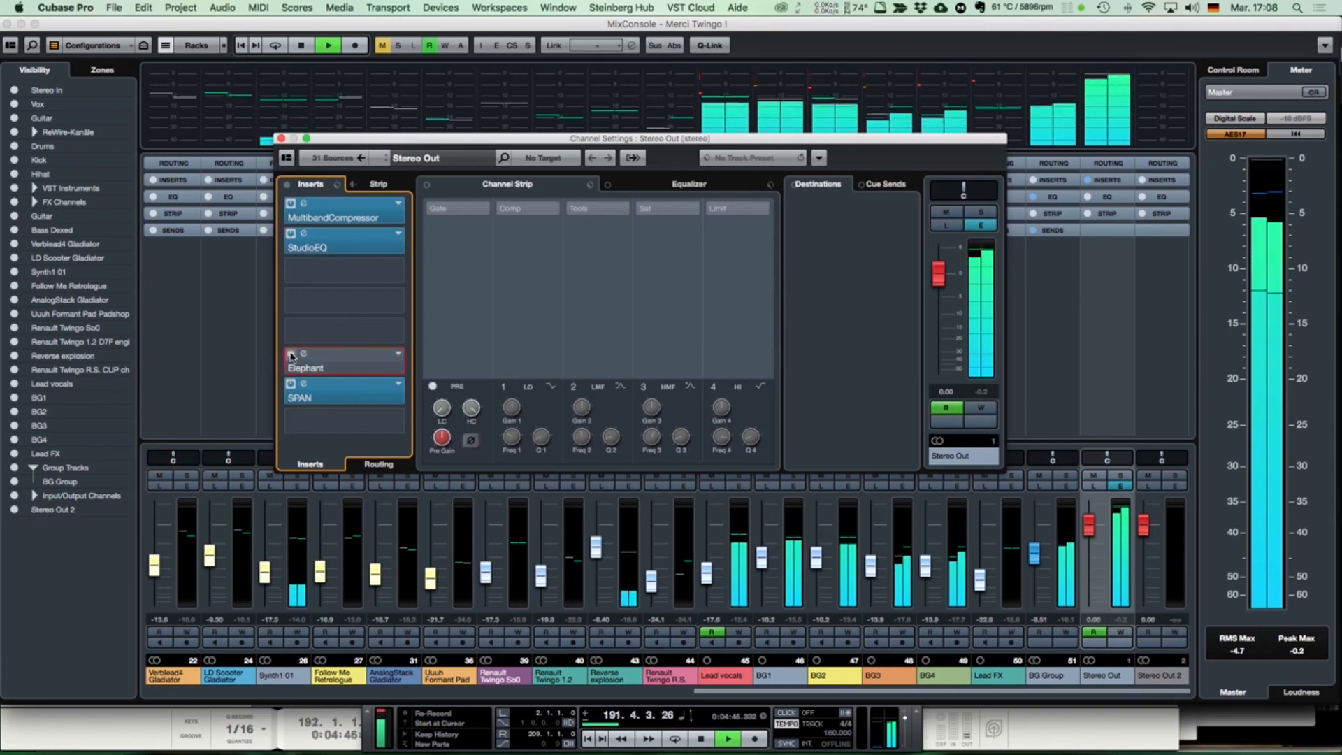
left_click(291, 355)
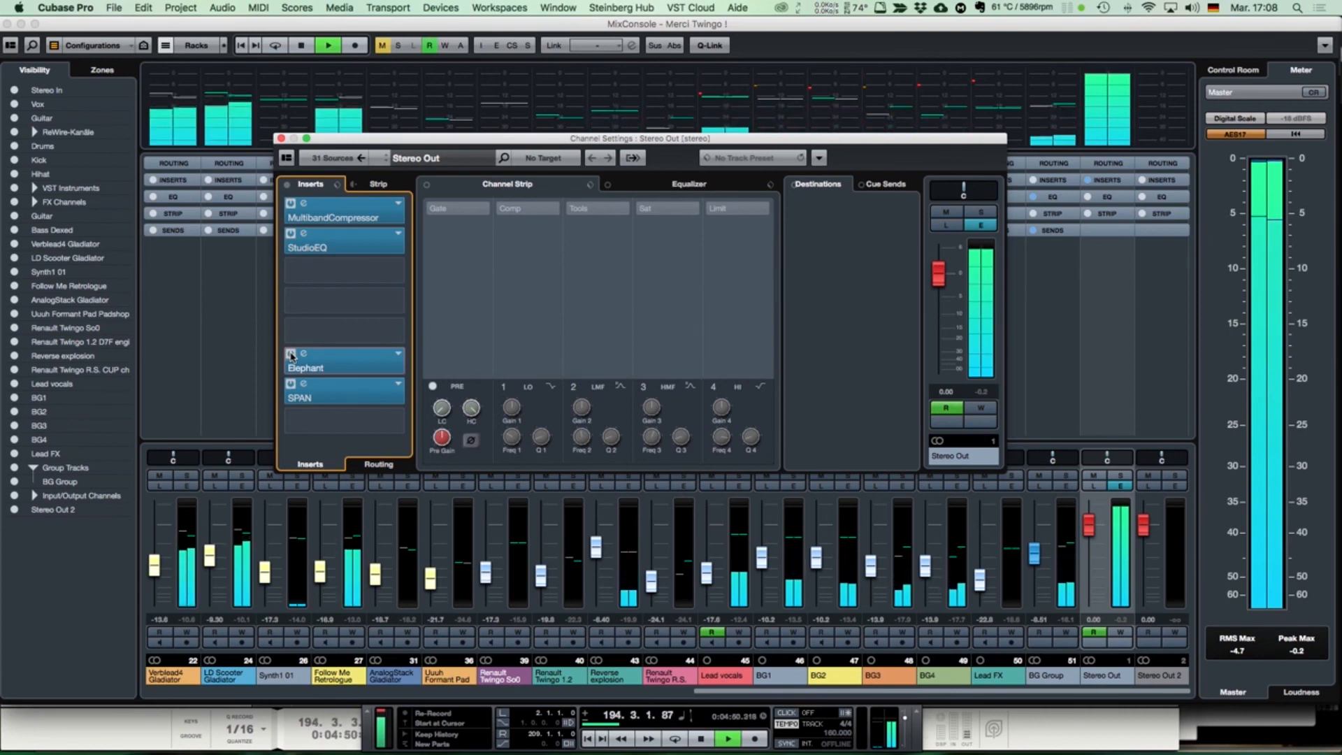
left_click(292, 355)
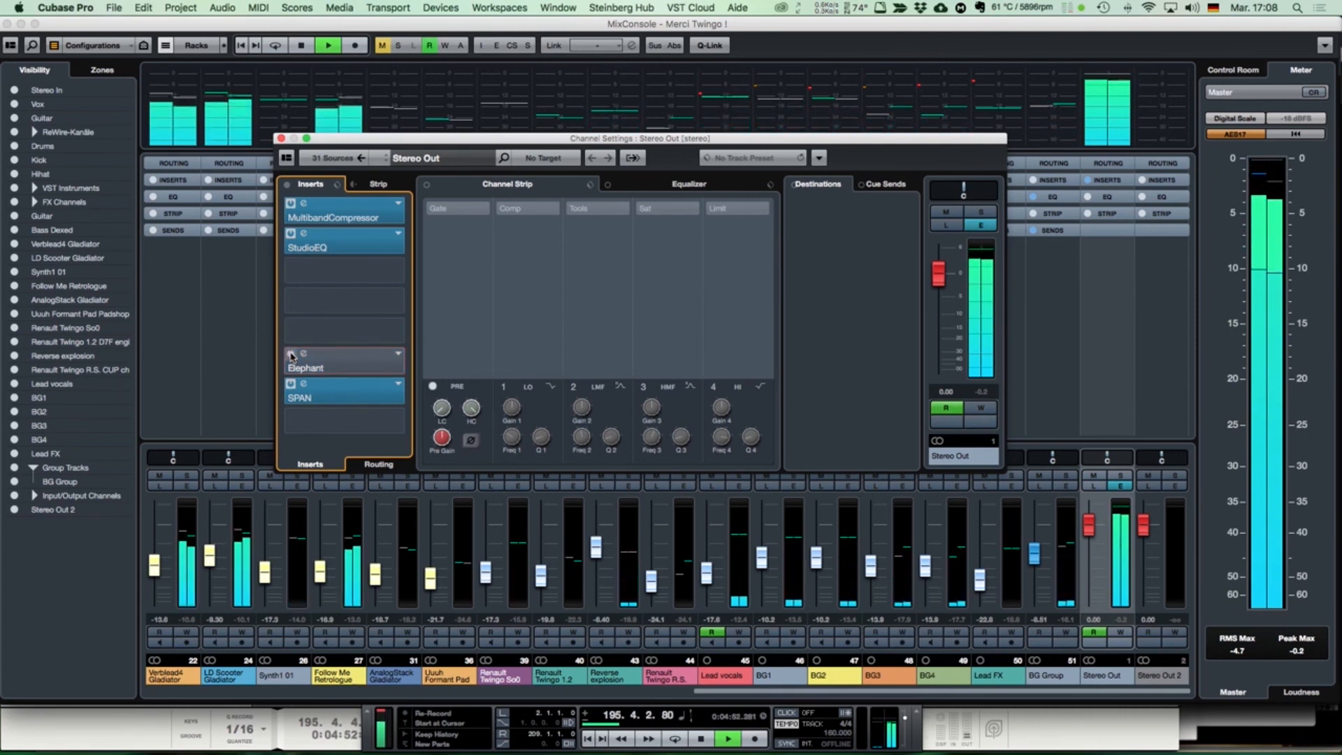
left_click(291, 354)
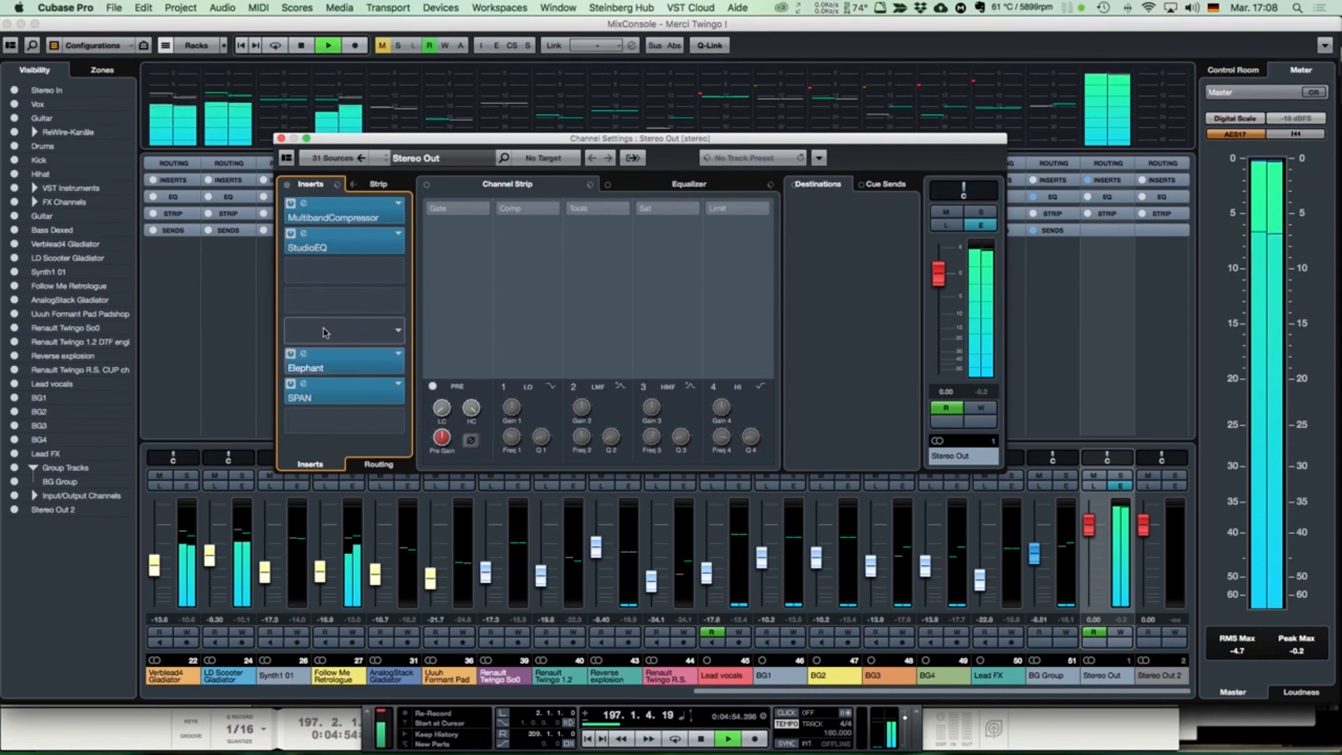
key("space")
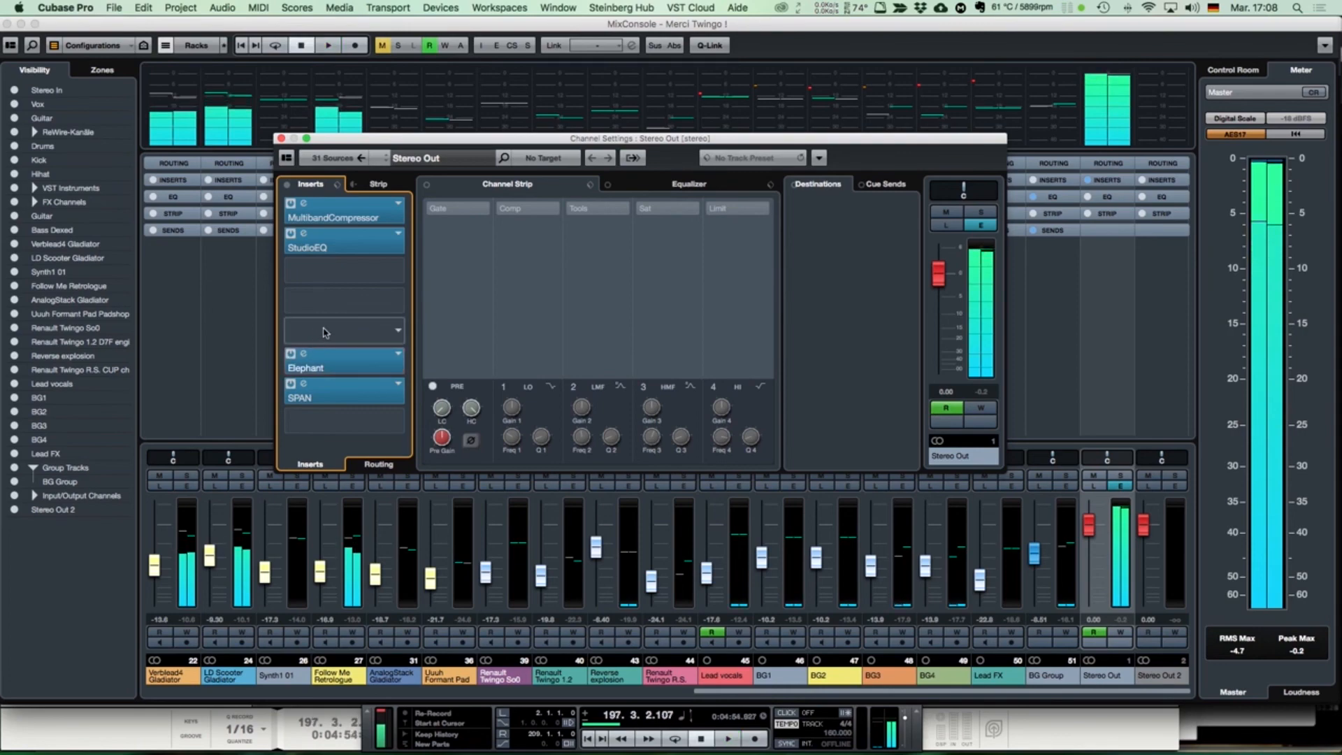
Step: Close the Stereo Out channel settings and the MixConsole to return to the track arrangement in the project window
left_click(281, 138)
left_click(7, 24)
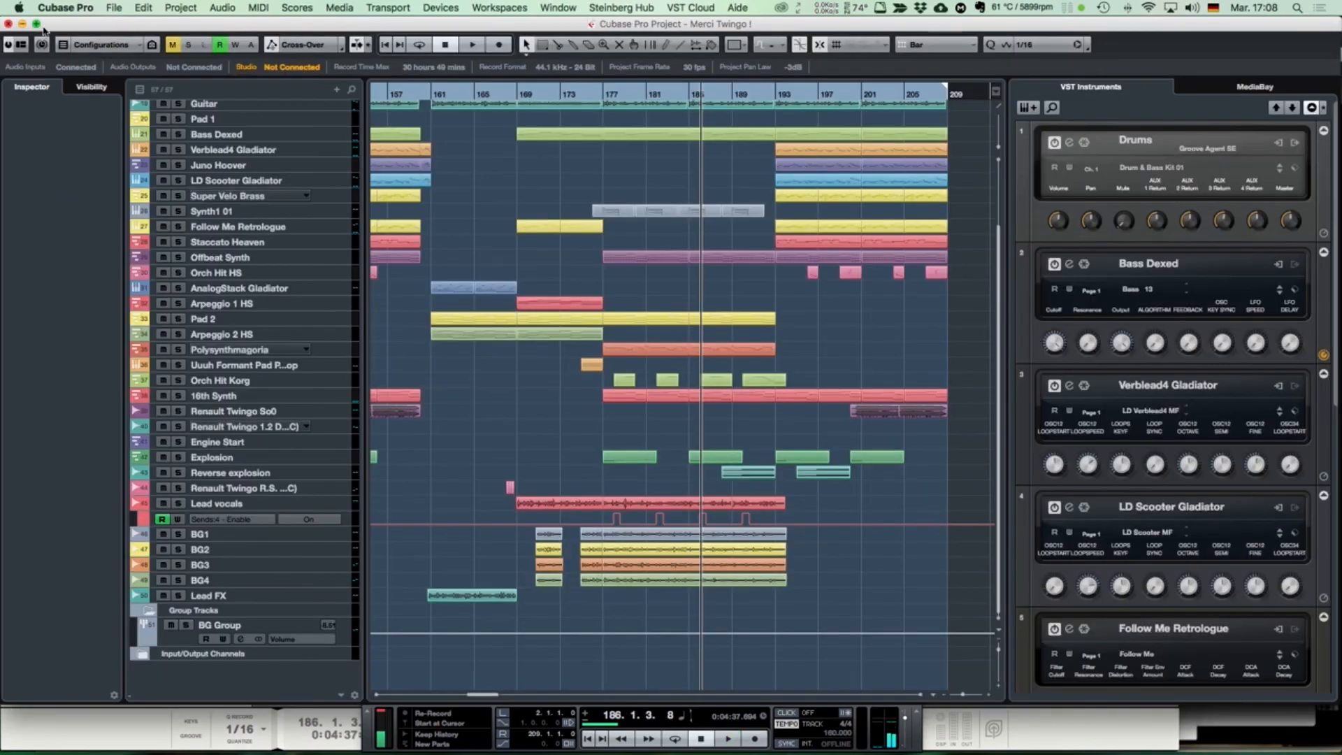
scroll(526, 398, "up", 3)
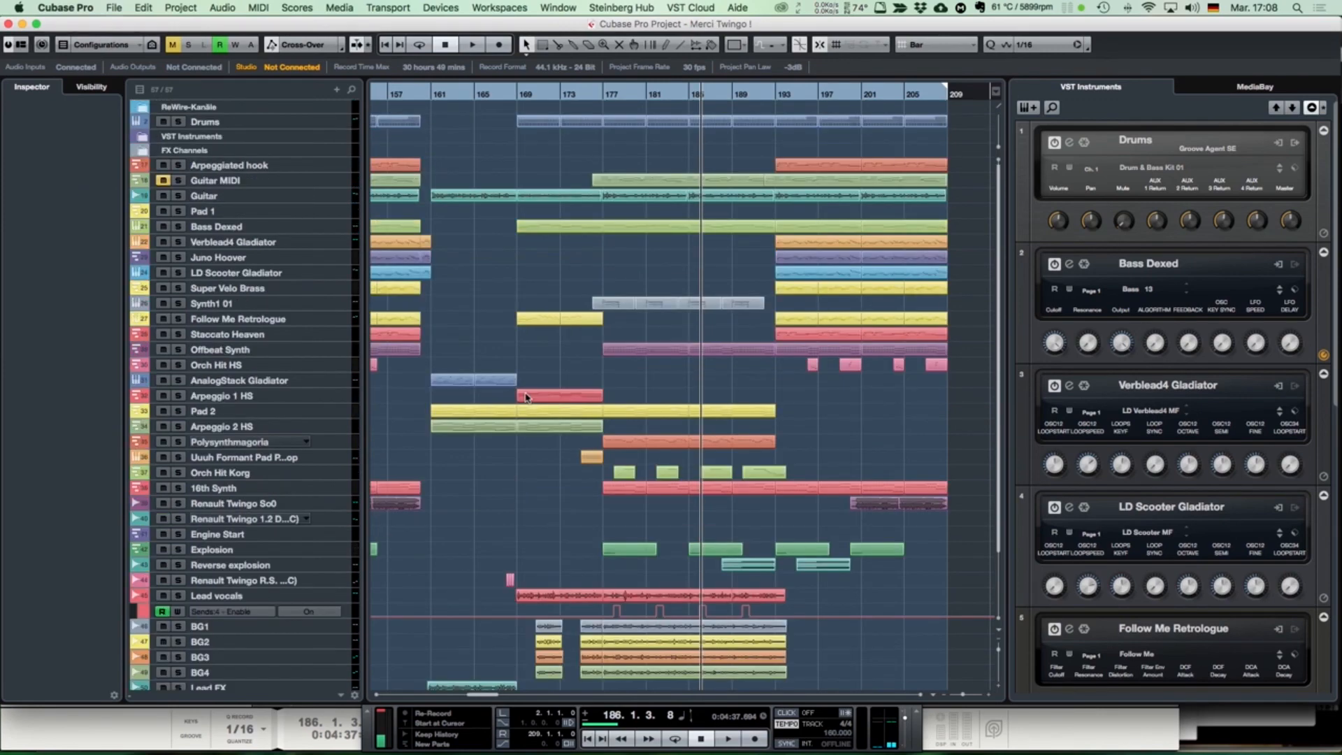